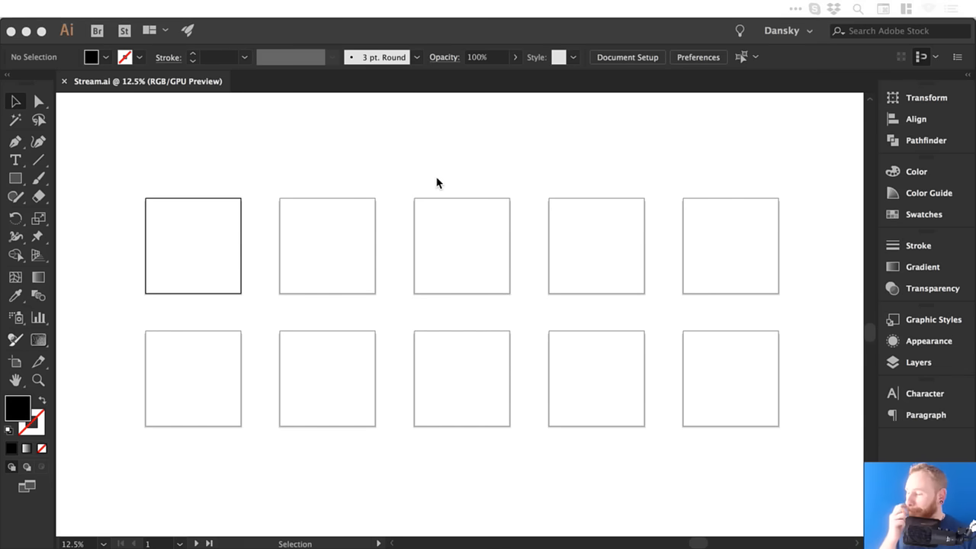
Step: Draw a black horizontal rectangle on the first artboard and move it down toward the artboard's centre
{"action": "left_click", "coordinate": [458, 146]}
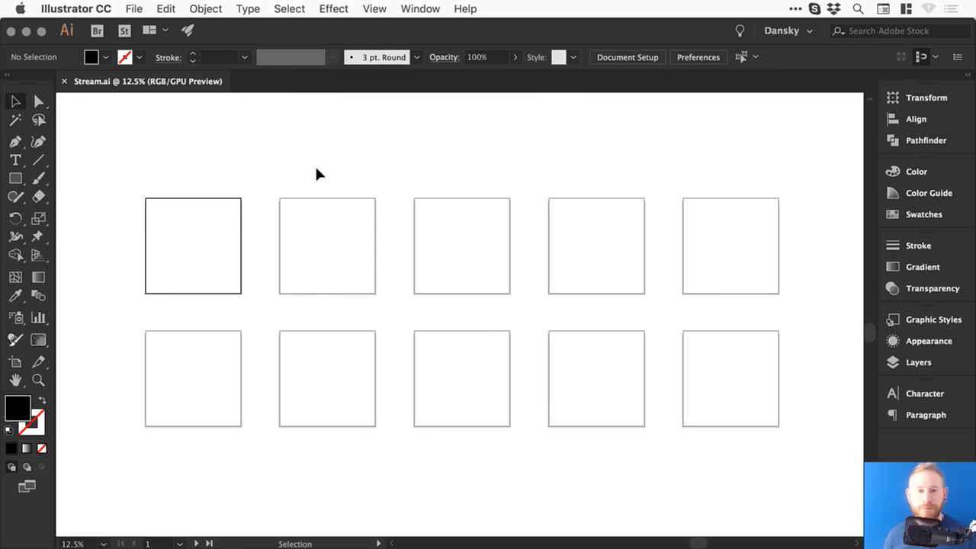
{"action": "key", "text": "z"}
{"action": "left_click", "coordinate": [181, 242]}
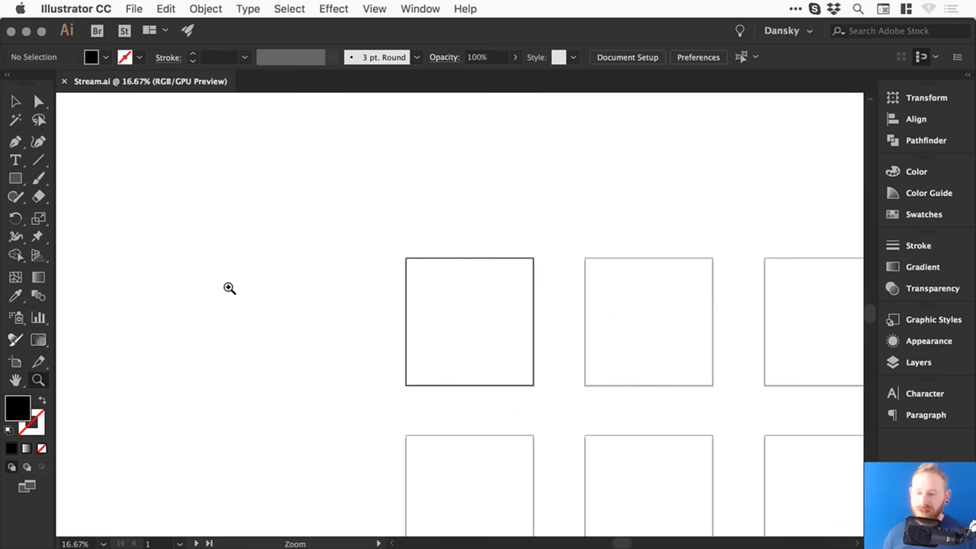
{"action": "left_click", "coordinate": [500, 329]}
{"action": "left_click", "coordinate": [395, 329]}
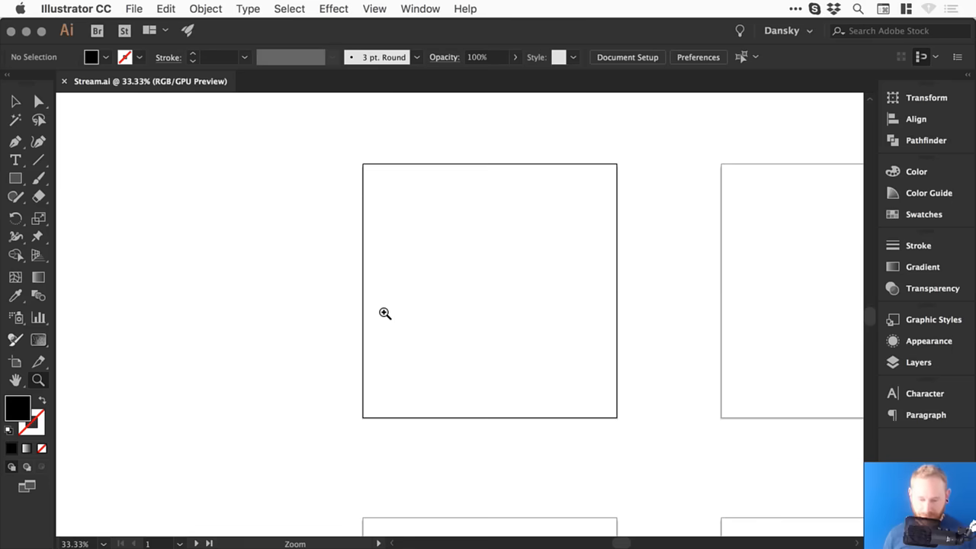
{"action": "key", "text": "v"}
{"action": "key", "text": "super+0"}
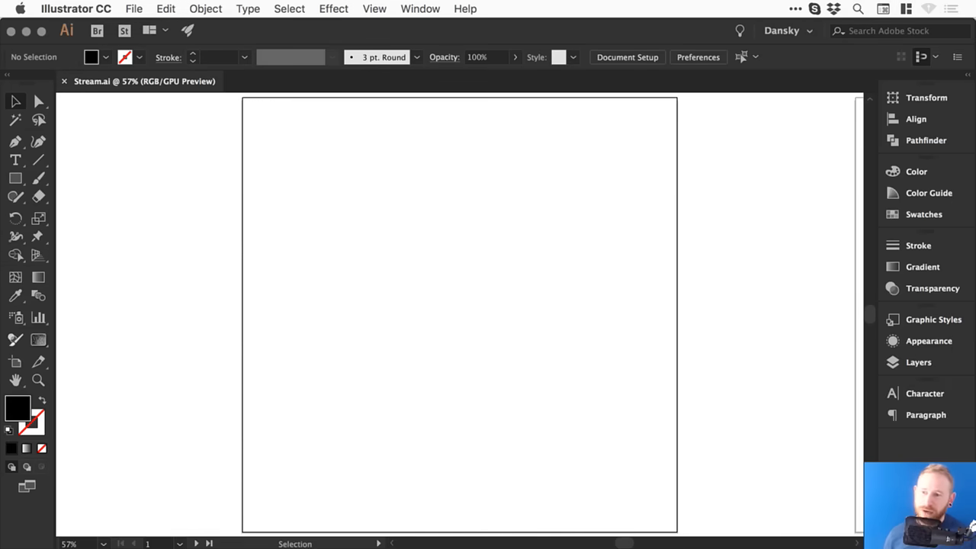
{"action": "left_click", "coordinate": [15, 177]}
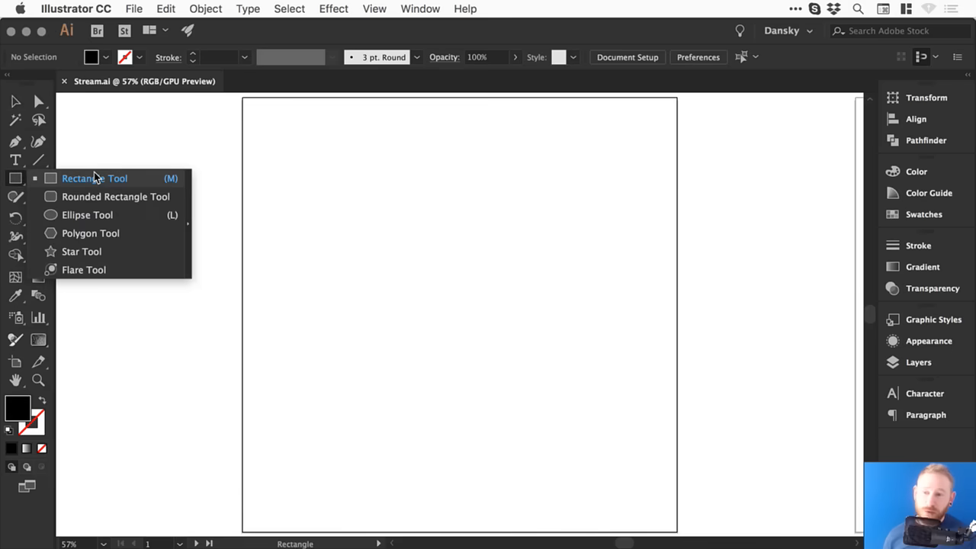
{"action": "left_click", "coordinate": [94, 177]}
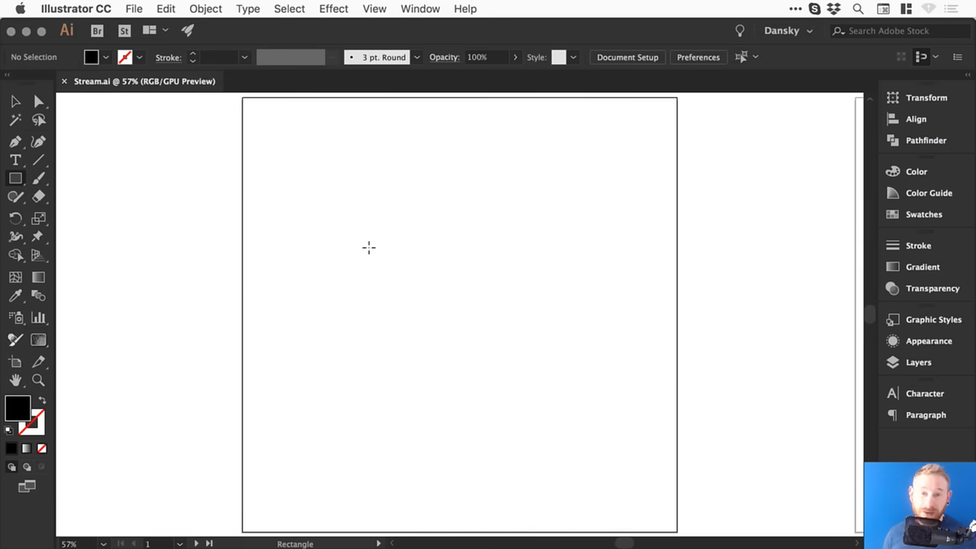
{"action": "left_click_drag", "start_coordinate": [305, 222], "coordinate": [475, 293]}
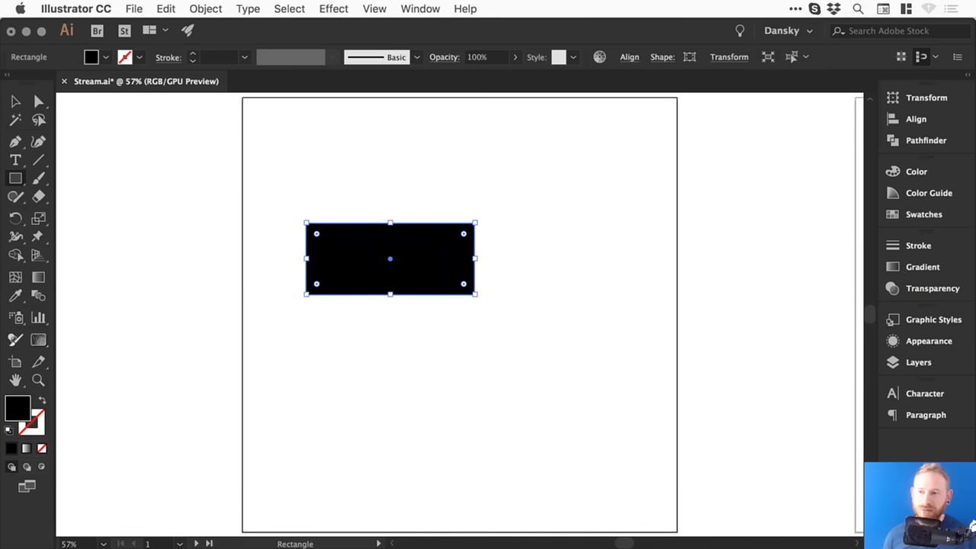
{"action": "key", "text": "v"}
{"action": "left_click_drag", "start_coordinate": [450, 247], "coordinate": [466, 297]}
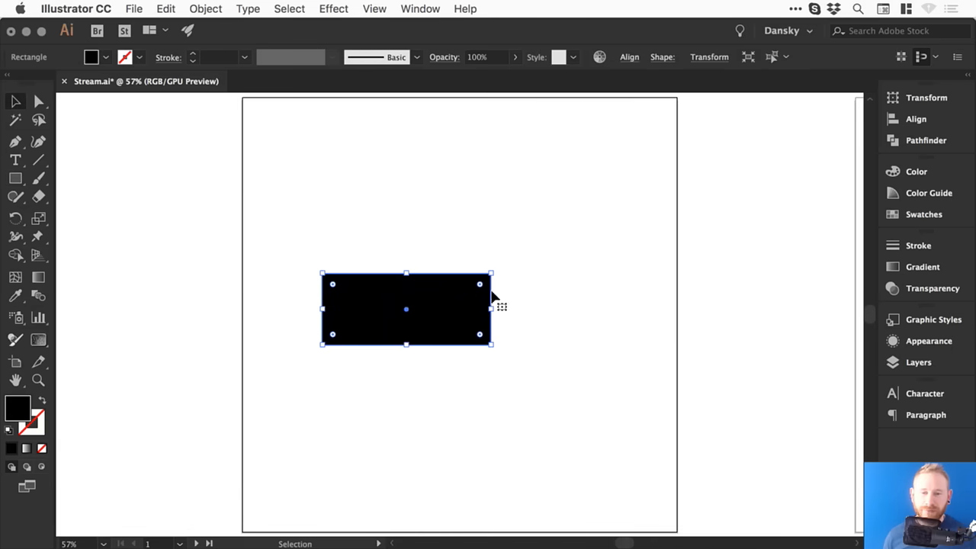
Step: Copy the rectangle, paste it in place and rotate the copy 90° to stand vertically
{"action": "left_click", "coordinate": [165, 8]}
{"action": "left_click", "coordinate": [175, 79]}
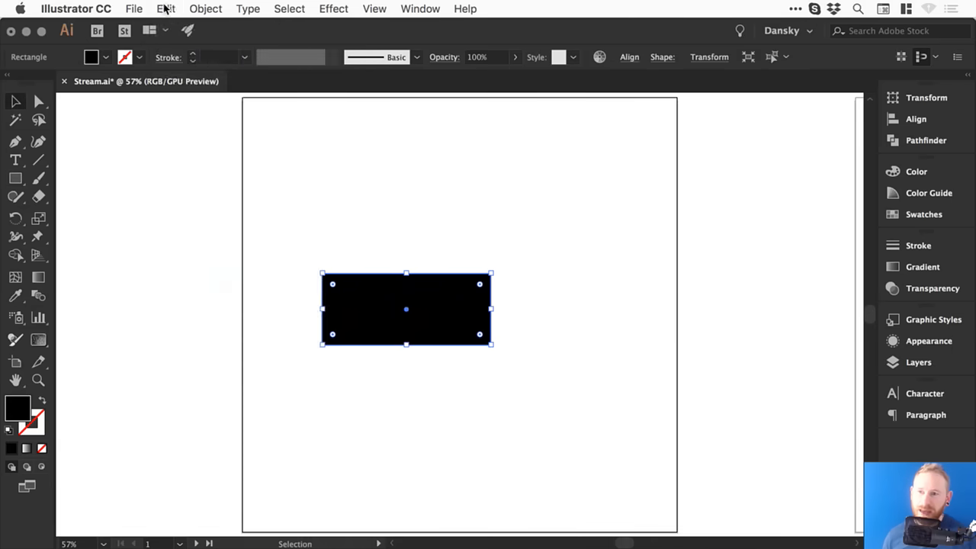
{"action": "left_click", "coordinate": [165, 9]}
{"action": "left_click", "coordinate": [242, 143]}
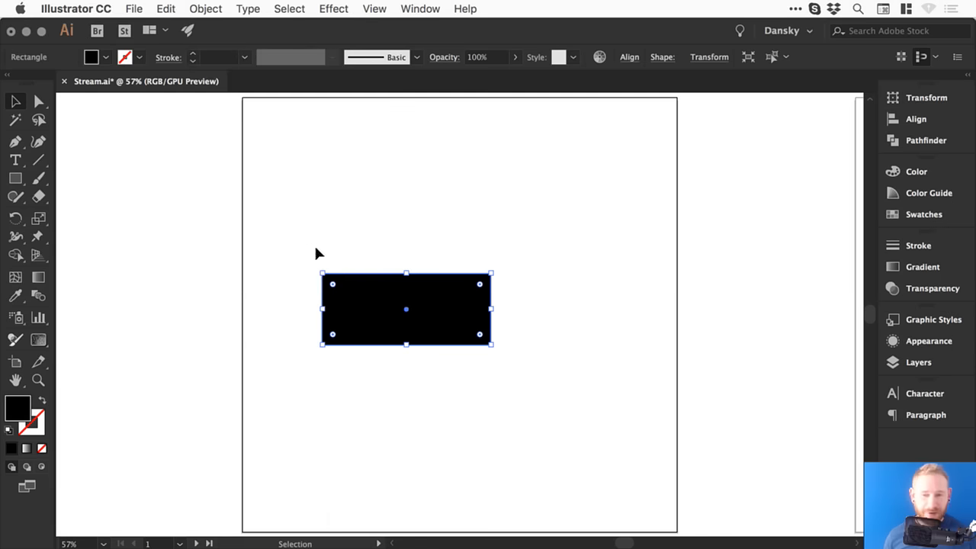
{"action": "left_click_drag", "start_coordinate": [311, 261], "coordinate": [449, 209]}
Step: Align the vertical rectangle's lower-right corner exactly with the horizontal rectangle's lower-right corner, checking in Outline view
{"action": "key", "text": "z"}
{"action": "left_click_drag", "start_coordinate": [471, 328], "coordinate": [538, 375]}
{"action": "key", "text": "v"}
{"action": "left_click", "coordinate": [421, 293]}
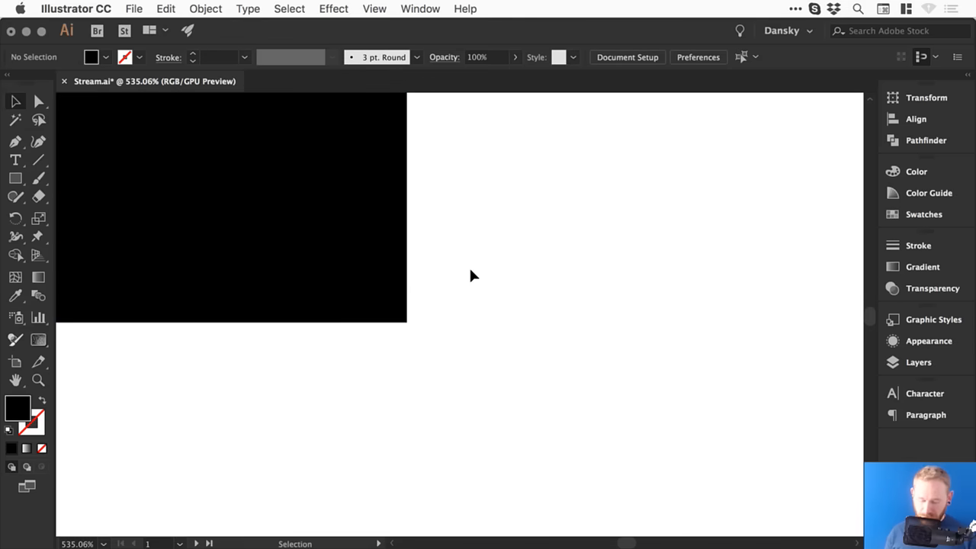
{"action": "key", "text": "a"}
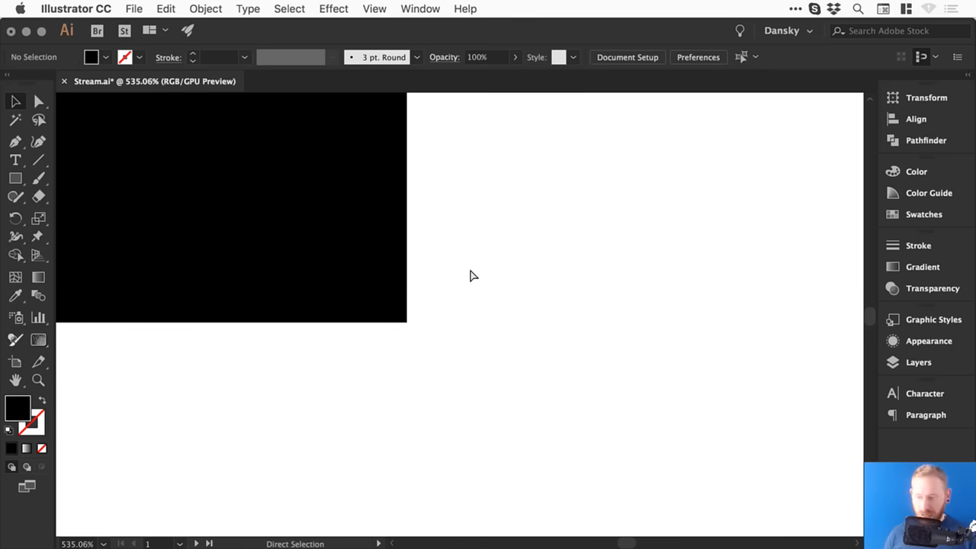
{"action": "key", "text": "super+y"}
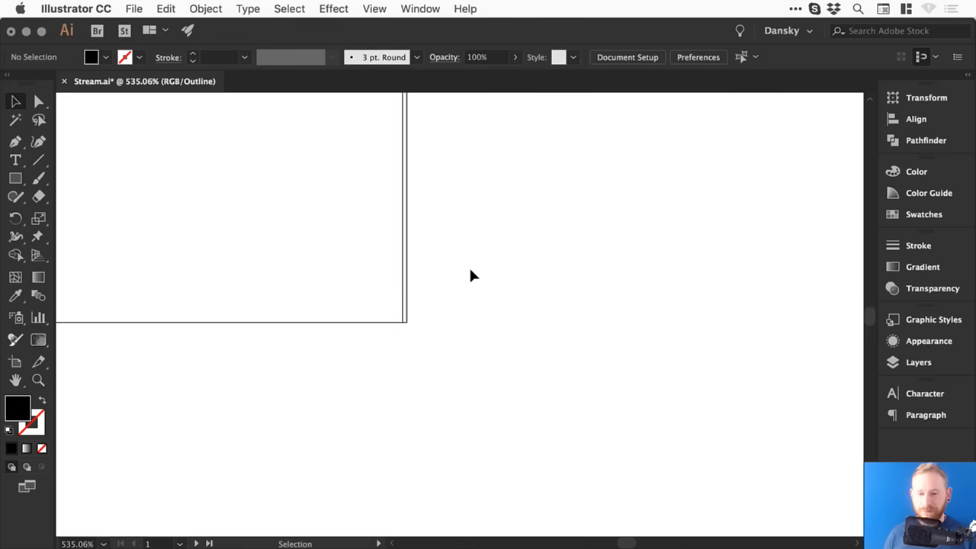
{"action": "key", "text": "z"}
{"action": "left_click_drag", "start_coordinate": [366, 288], "coordinate": [453, 375]}
{"action": "key", "text": "v"}
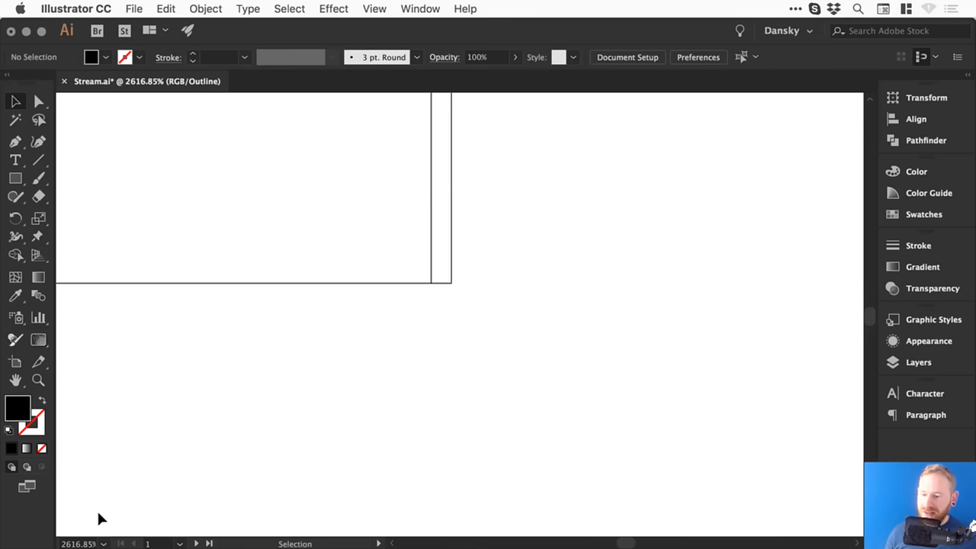
{"action": "left_click_drag", "start_coordinate": [452, 283], "coordinate": [426, 285]}
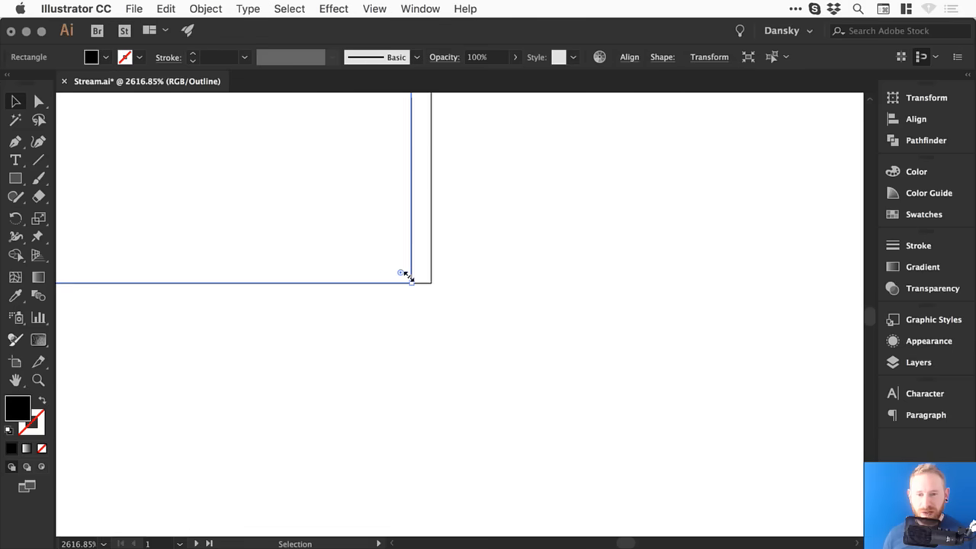
{"action": "left_click_drag", "start_coordinate": [412, 252], "coordinate": [430, 249]}
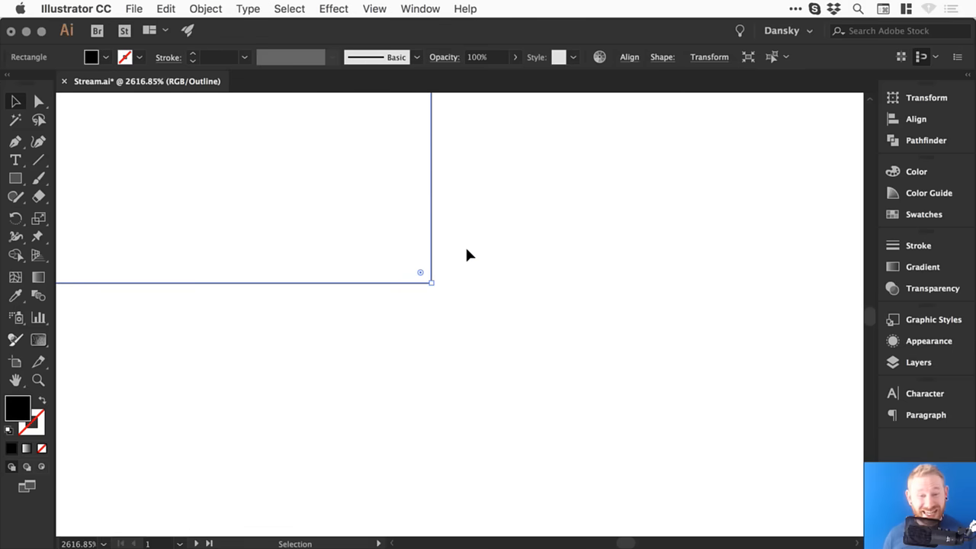
{"action": "left_click", "coordinate": [464, 249]}
Step: Turn off Snap to Pixel
{"action": "key", "text": "super+minus"}
{"action": "key", "text": "super+minus"}
{"action": "key", "text": "super+minus"}
{"action": "key", "text": "super+minus"}
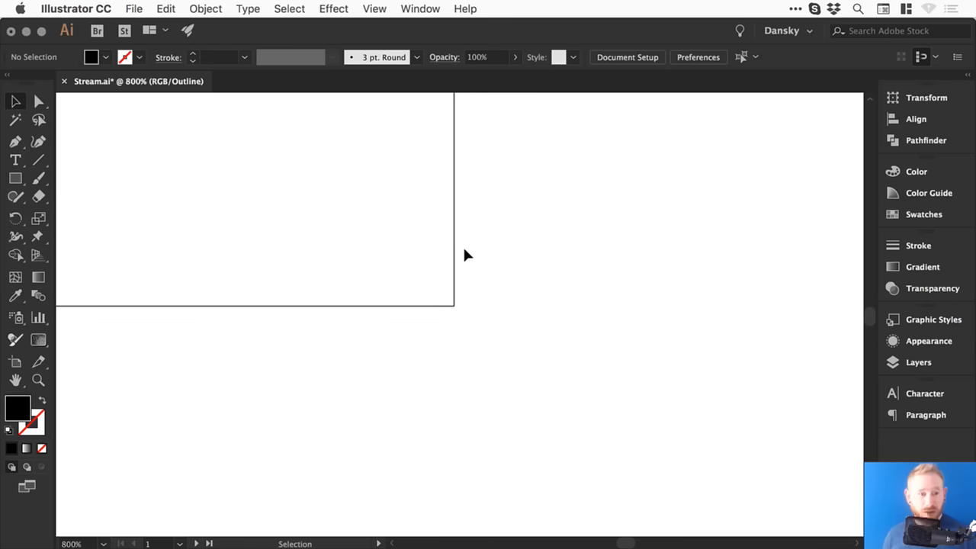
{"action": "left_click", "coordinate": [936, 120]}
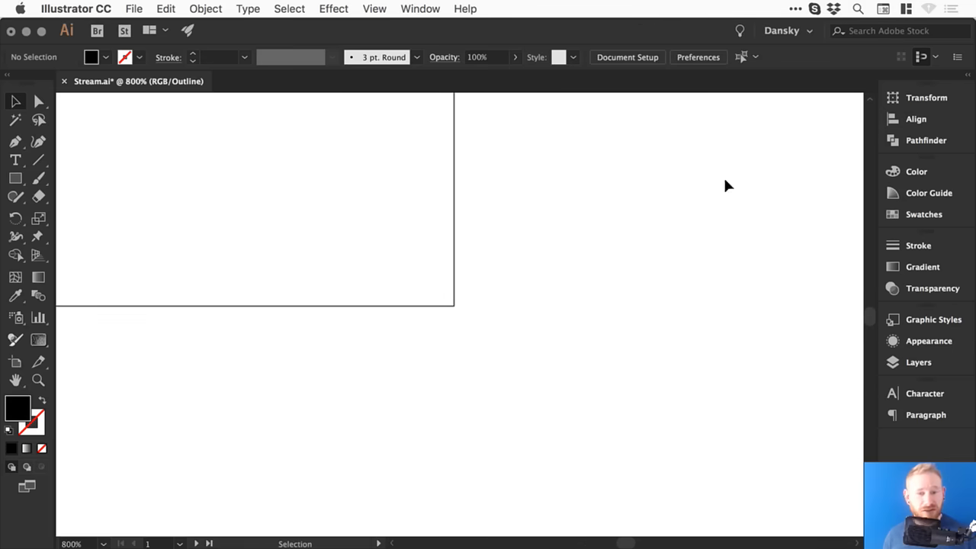
{"action": "key", "text": "super+minus"}
{"action": "key", "text": "super+minus"}
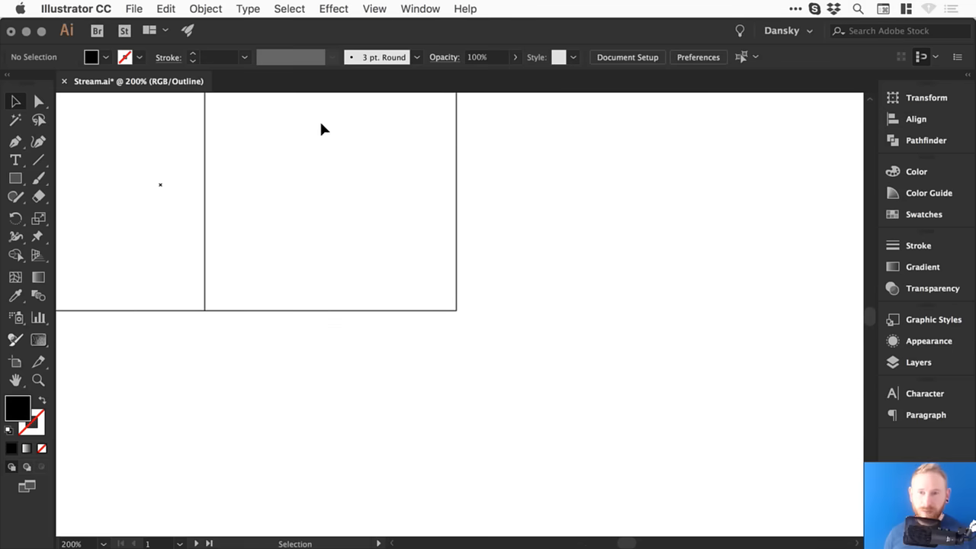
{"action": "left_click", "coordinate": [369, 9]}
{"action": "scroll", "coordinate": [505, 451], "scroll_direction": "down", "scroll_amount": 3}
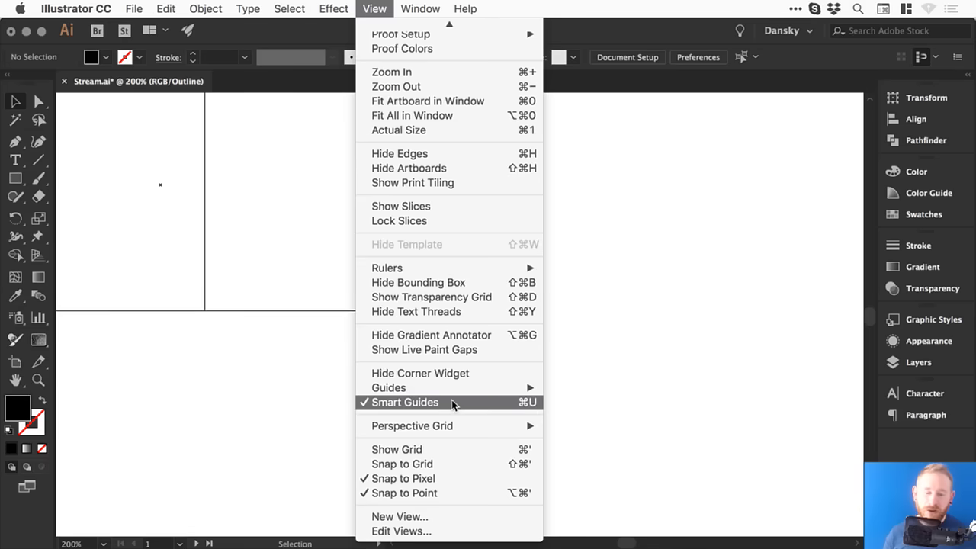
{"action": "left_click", "coordinate": [449, 478]}
Step: Return to filled preview and rotate both rectangles together by 45° to form a V-shaped chevron
{"action": "key", "text": "super+minus"}
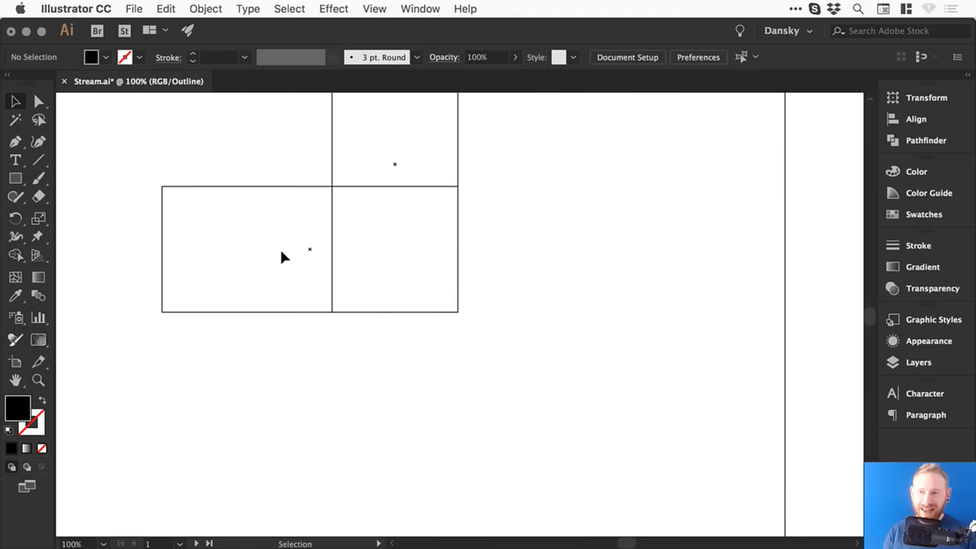
{"action": "key", "text": "super+minus"}
{"action": "key", "text": "super+minus"}
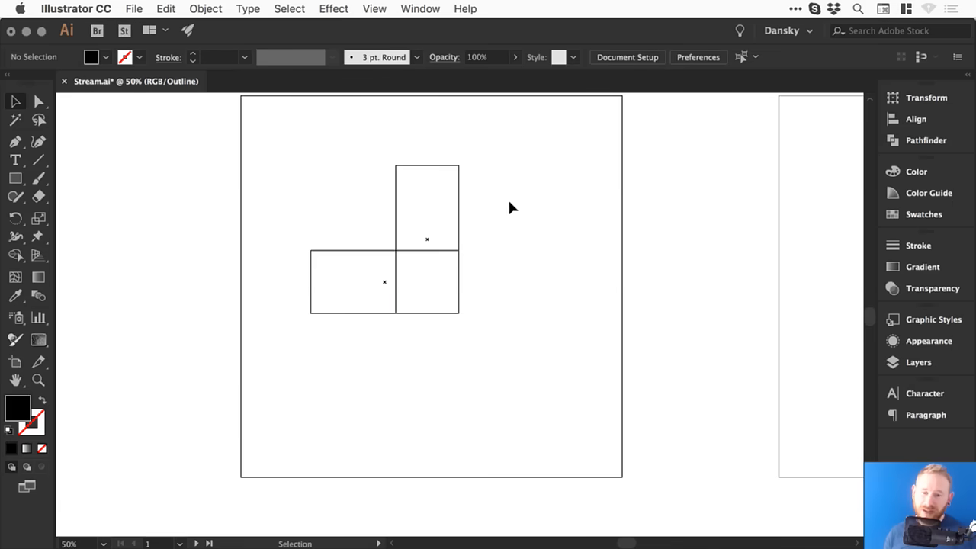
{"action": "key", "text": "super+space"}
{"action": "left_click_drag", "start_coordinate": [263, 122], "coordinate": [580, 368]}
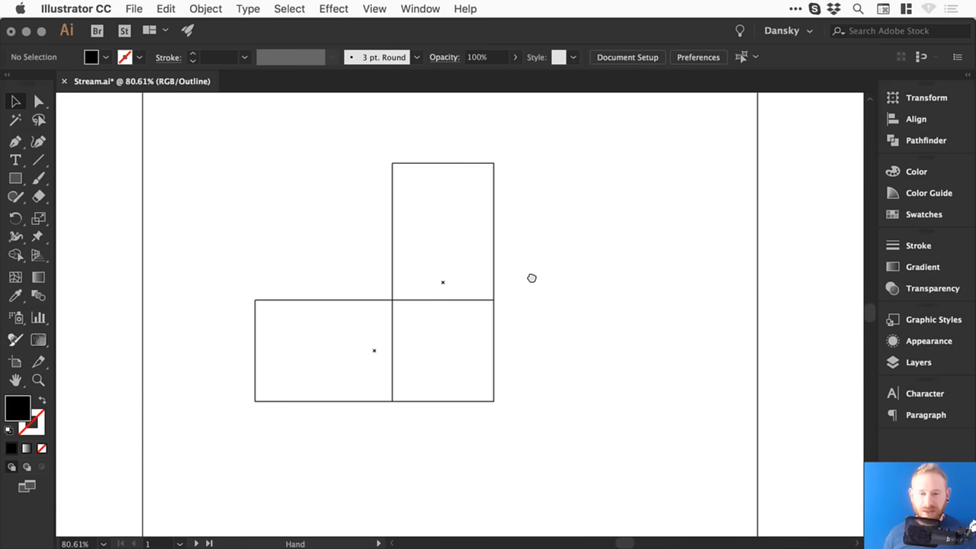
{"action": "left_click_drag", "start_coordinate": [531, 278], "coordinate": [539, 279]}
{"action": "key", "text": "a"}
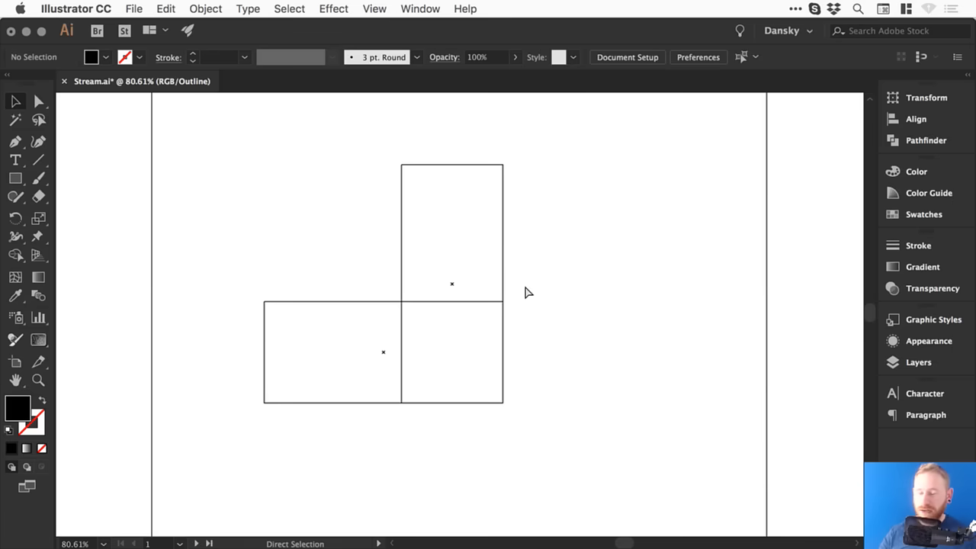
{"action": "key", "text": "super+y"}
{"action": "left_click_drag", "start_coordinate": [256, 176], "coordinate": [534, 327]}
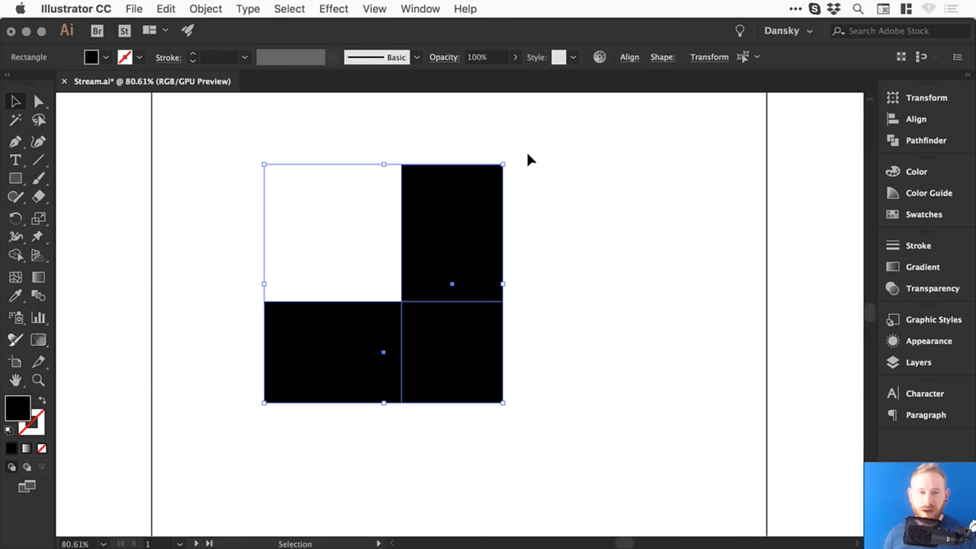
{"action": "key", "text": "shift+super+b"}
{"action": "left_click_drag", "start_coordinate": [548, 200], "coordinate": [572, 244]}
{"action": "key", "text": "shift+super+a"}
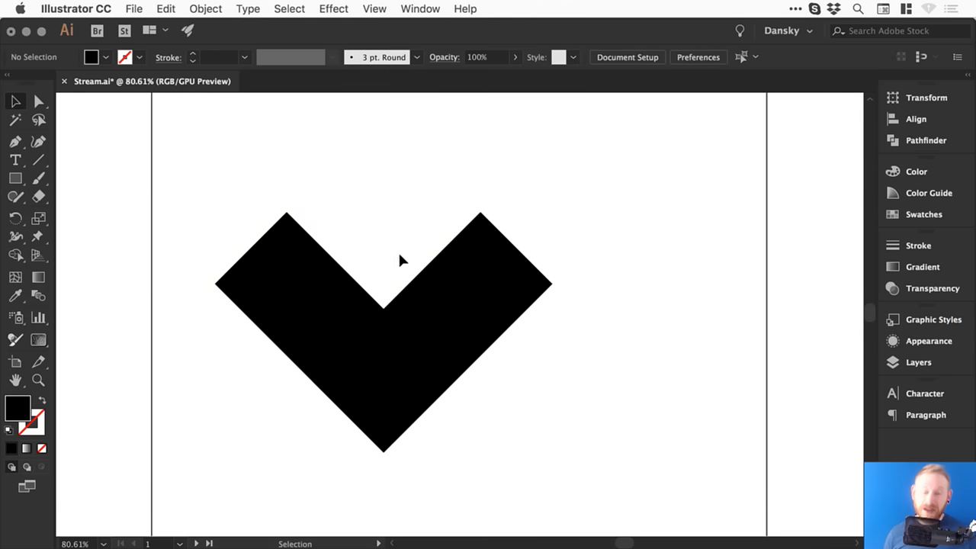
Step: Shorten the chevron's left arm from its upper end and delete the right arm
{"action": "left_click", "coordinate": [308, 264]}
{"action": "left_click_drag", "start_coordinate": [252, 244], "coordinate": [324, 285]}
{"action": "left_click", "coordinate": [477, 301]}
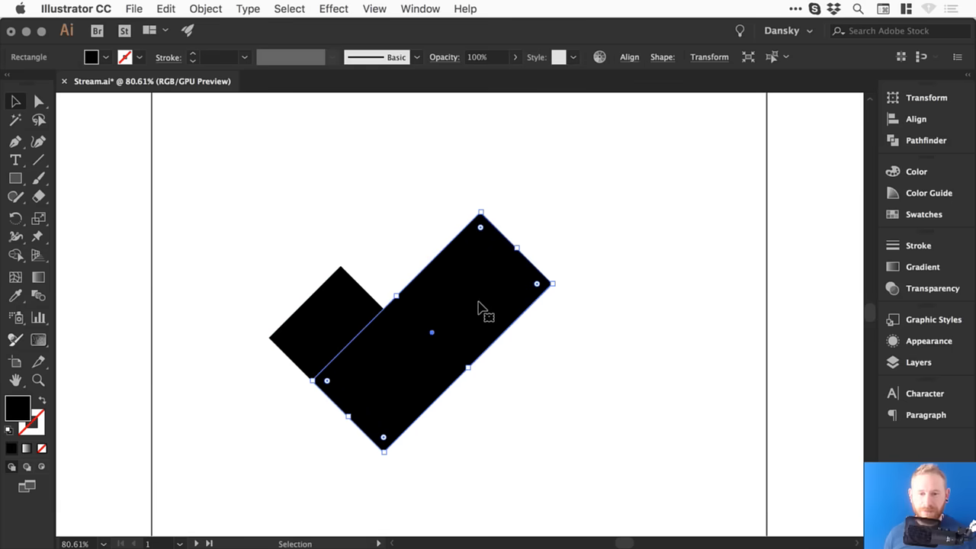
{"action": "key", "text": "Delete"}
Step: Copy the shortened arm, paste it in place and rotate the copy 90° for the opposite arm
{"action": "left_click", "coordinate": [360, 322]}
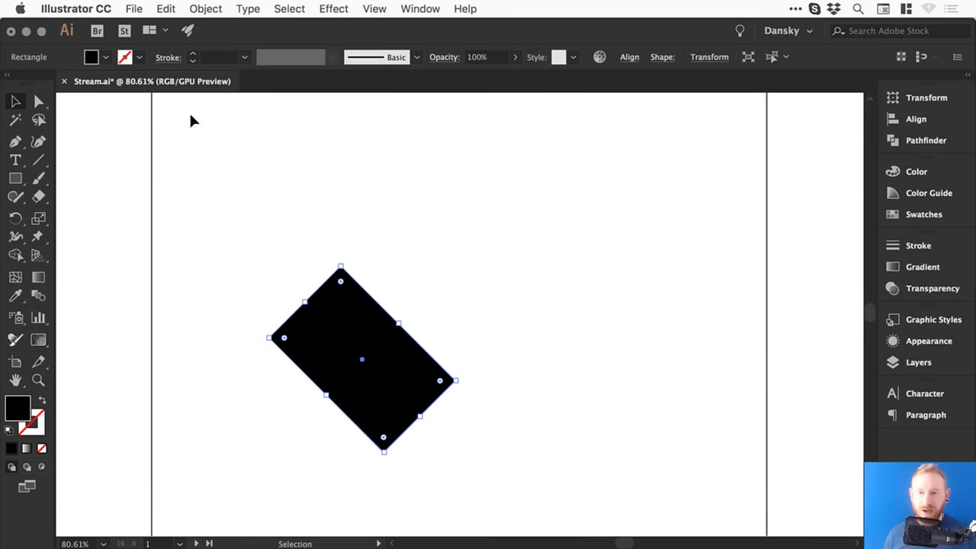
{"action": "left_click", "coordinate": [164, 9]}
{"action": "left_click", "coordinate": [179, 80]}
{"action": "left_click", "coordinate": [165, 9]}
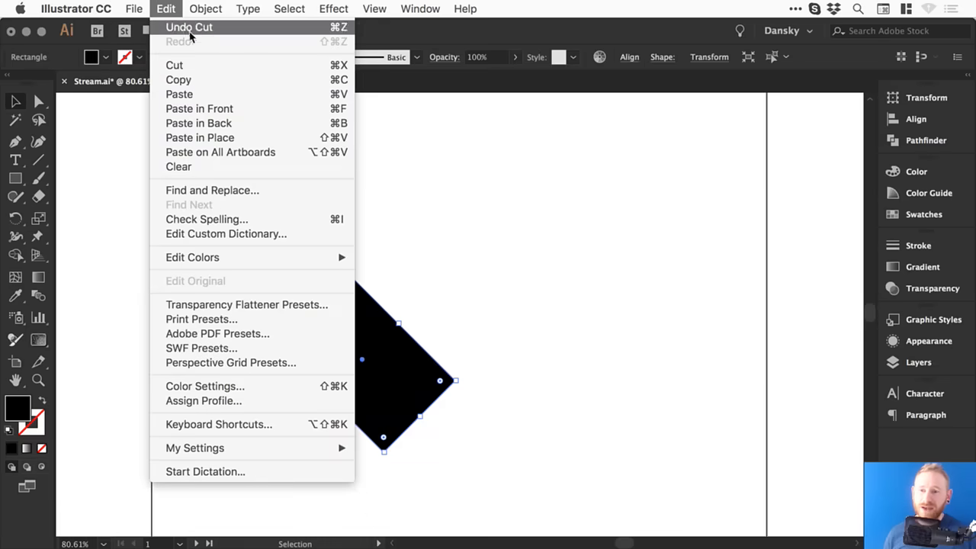
{"action": "left_click", "coordinate": [198, 138]}
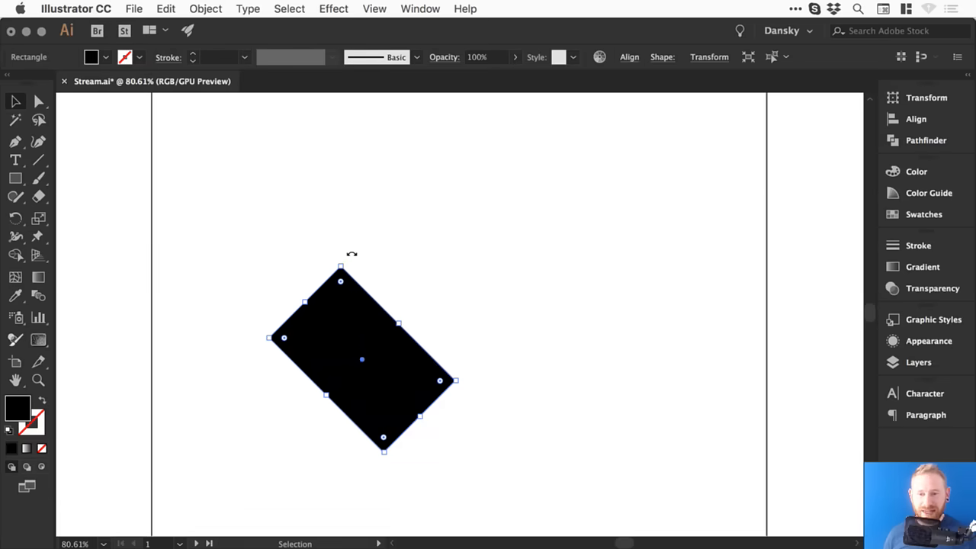
{"action": "left_click_drag", "start_coordinate": [345, 255], "coordinate": [474, 304]}
Step: Move the rotated copy so its bottom corner meets the first arm's bottom corner, working in Outline view
{"action": "left_click_drag", "start_coordinate": [401, 322], "coordinate": [444, 324]}
{"action": "key", "text": "z"}
{"action": "left_click_drag", "start_coordinate": [365, 437], "coordinate": [406, 462]}
{"action": "key", "text": "super+y"}
{"action": "left_click_drag", "start_coordinate": [422, 294], "coordinate": [544, 388]}
{"action": "key", "text": "v"}
{"action": "left_click_drag", "start_coordinate": [503, 273], "coordinate": [390, 273]}
Step: Fine-align the two arms' bottom corners at very high magnification so their points coincide
{"action": "key", "text": "z"}
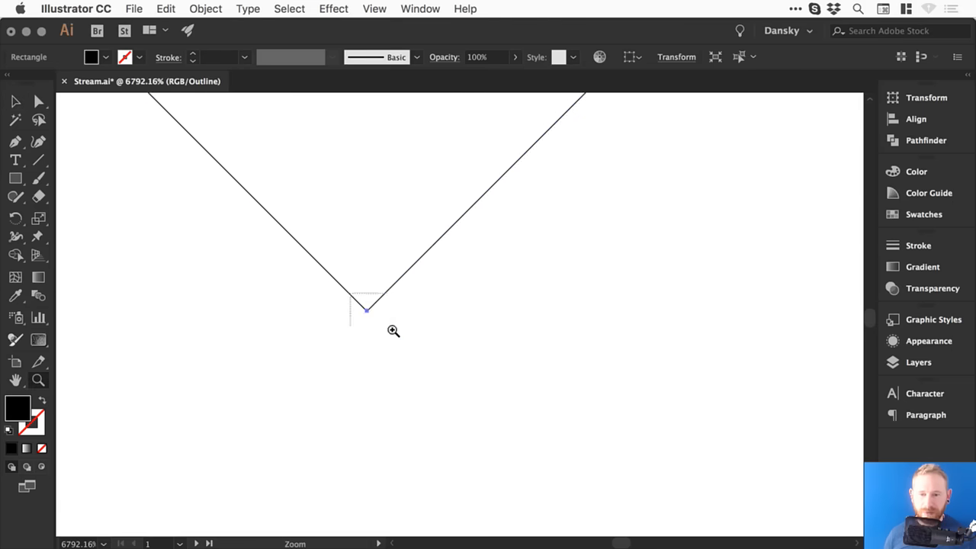
{"action": "left_click_drag", "start_coordinate": [360, 304], "coordinate": [379, 317]}
{"action": "key", "text": "v"}
{"action": "key", "text": "z"}
{"action": "key", "text": "v"}
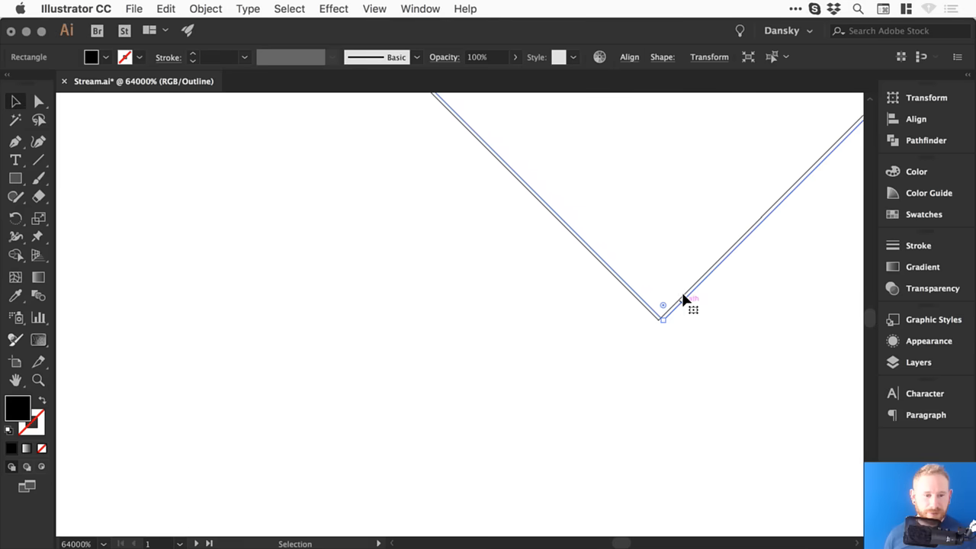
{"action": "mouse_move", "coordinate": [686, 296]}
{"action": "left_mouse_down"}
{"action": "mouse_move", "coordinate": [736, 296]}
{"action": "mouse_move", "coordinate": [678, 293]}
{"action": "left_mouse_up"}
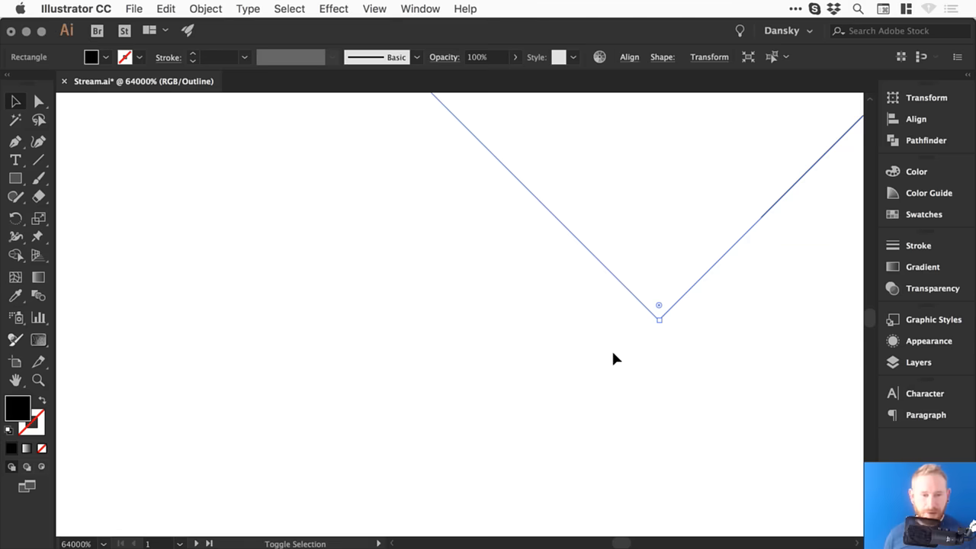
{"action": "left_click", "coordinate": [524, 329]}
Step: Switch back to filled preview and inspect the chevron's bottom tip
{"action": "scroll", "coordinate": [520, 320], "scroll_direction": "down", "scroll_amount": 3}
{"action": "scroll", "coordinate": [522, 320], "scroll_direction": "down", "scroll_amount": 5}
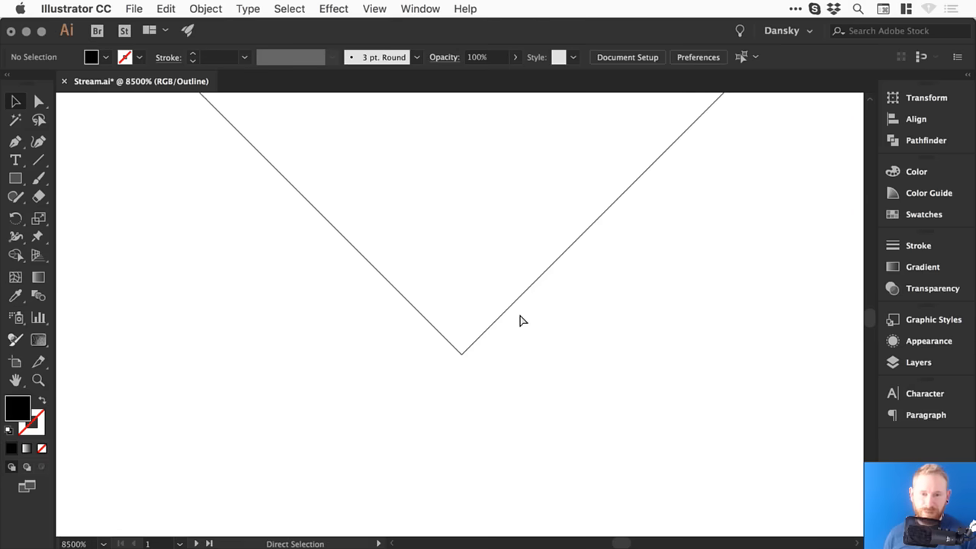
{"action": "key", "text": "super+minus"}
{"action": "key", "text": "super+y"}
{"action": "left_click_drag", "start_coordinate": [450, 264], "coordinate": [420, 454]}
{"action": "key", "text": "super+minus"}
{"action": "key", "text": "super+minus"}
{"action": "key", "text": "super+minus"}
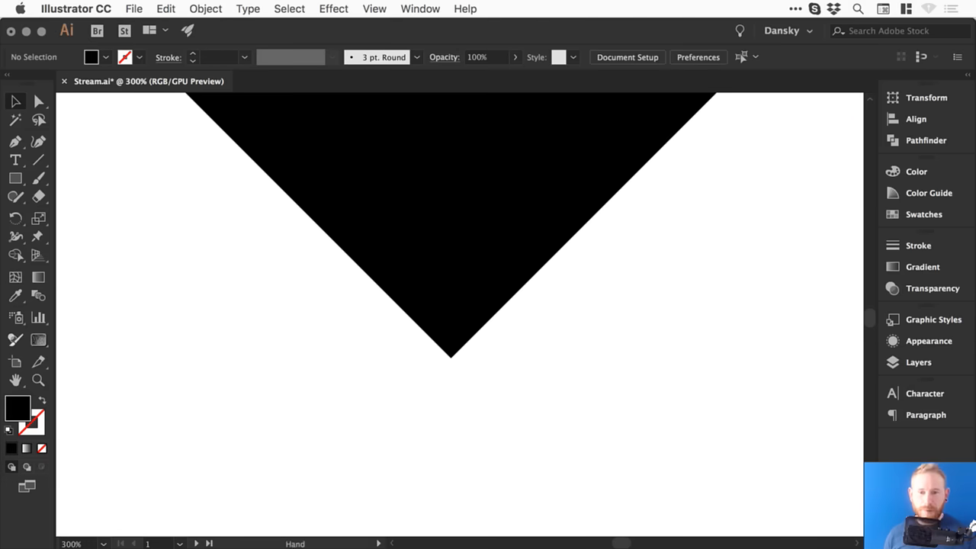
Step: Round the two outer corners of the left arm to the maximum radius so that its upper end is semicircular
{"action": "key", "text": "super+minus"}
{"action": "key", "text": "super+minus"}
{"action": "key", "text": "super+minus"}
{"action": "key", "text": "super+minus"}
{"action": "key", "text": "super+minus"}
{"action": "key", "text": "super+minus"}
{"action": "key", "text": "super+space"}
{"action": "left_click_drag", "start_coordinate": [323, 173], "coordinate": [664, 355]}
{"action": "left_click_drag", "start_coordinate": [511, 233], "coordinate": [521, 229]}
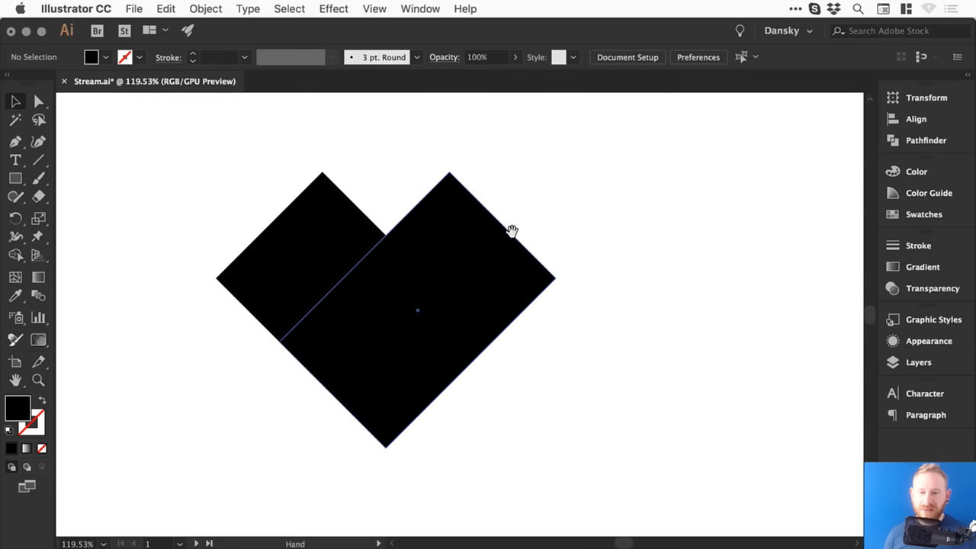
{"action": "left_click", "coordinate": [283, 211]}
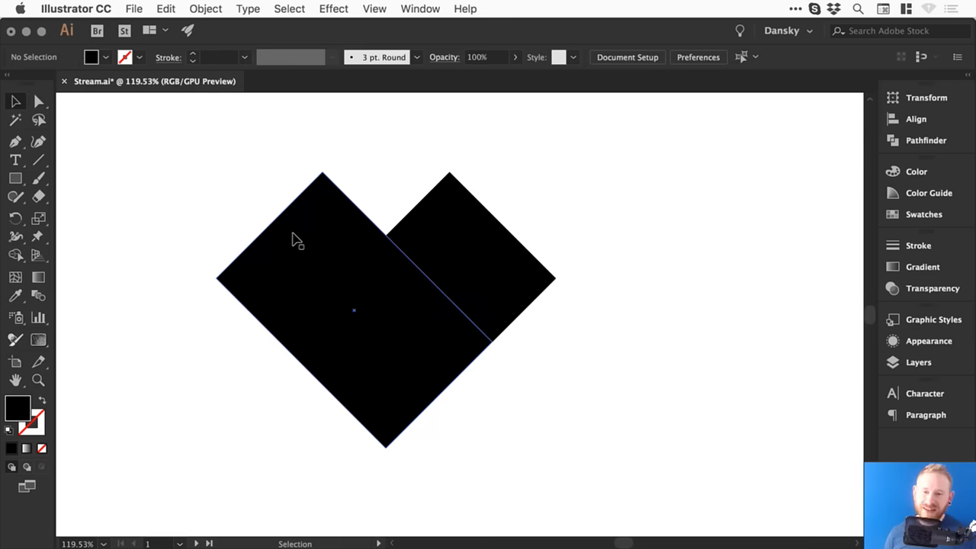
{"action": "left_click", "coordinate": [298, 240]}
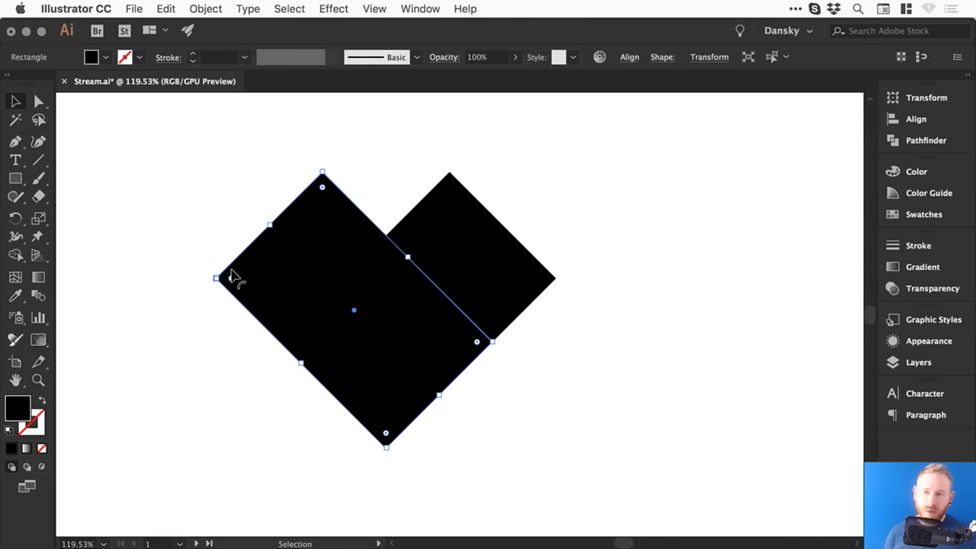
{"action": "left_click", "coordinate": [39, 101]}
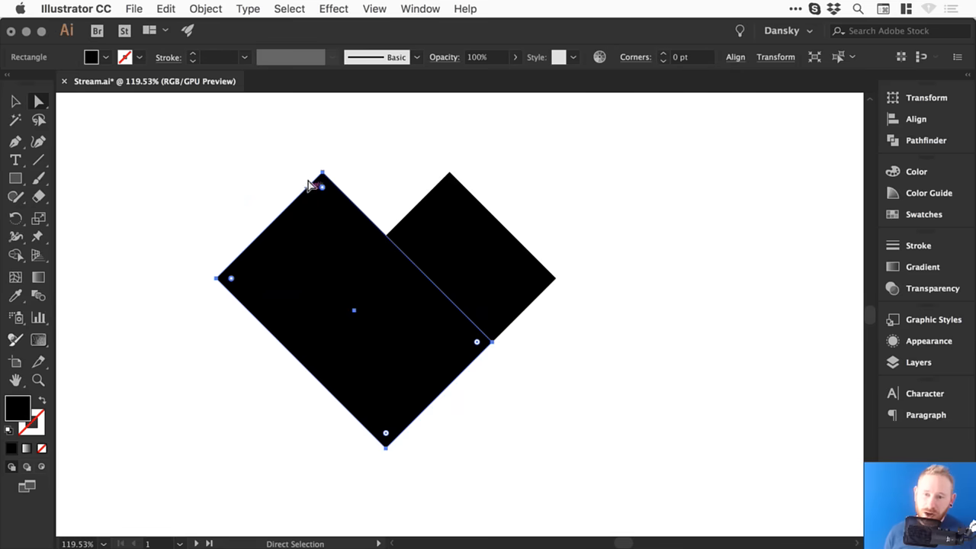
{"action": "left_click", "coordinate": [665, 53]}
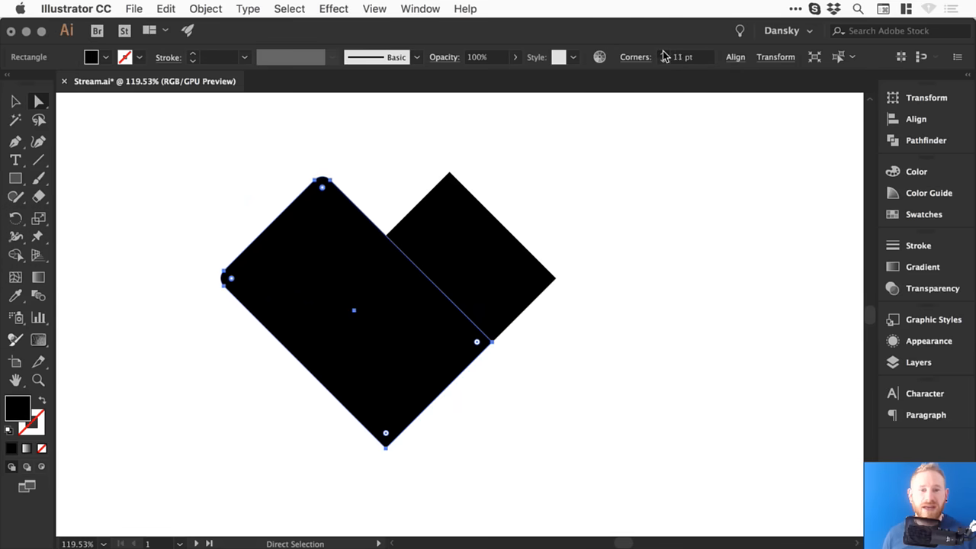
{"action": "left_click_drag", "start_coordinate": [664, 56], "coordinate": [664, 55]}
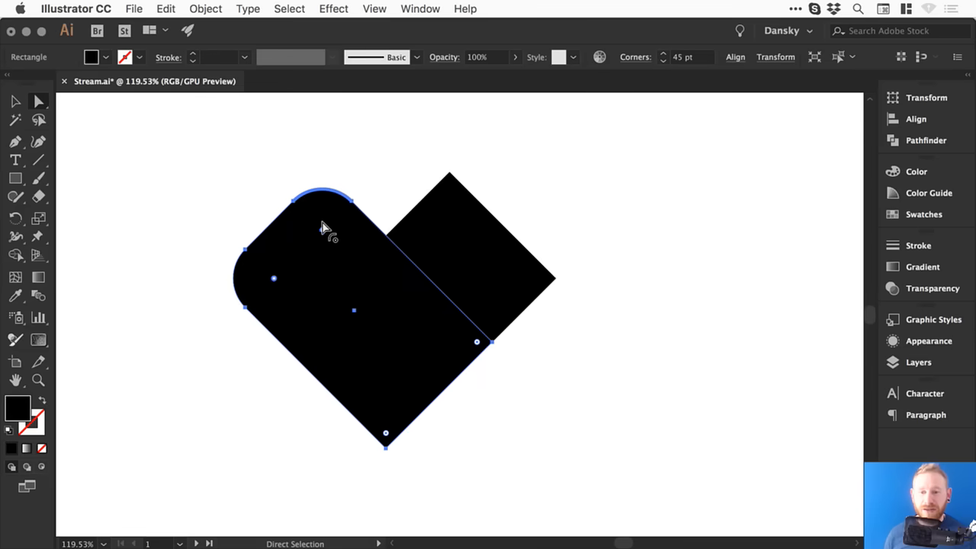
{"action": "left_click_drag", "start_coordinate": [322, 226], "coordinate": [323, 281]}
{"action": "left_click", "coordinate": [371, 167]}
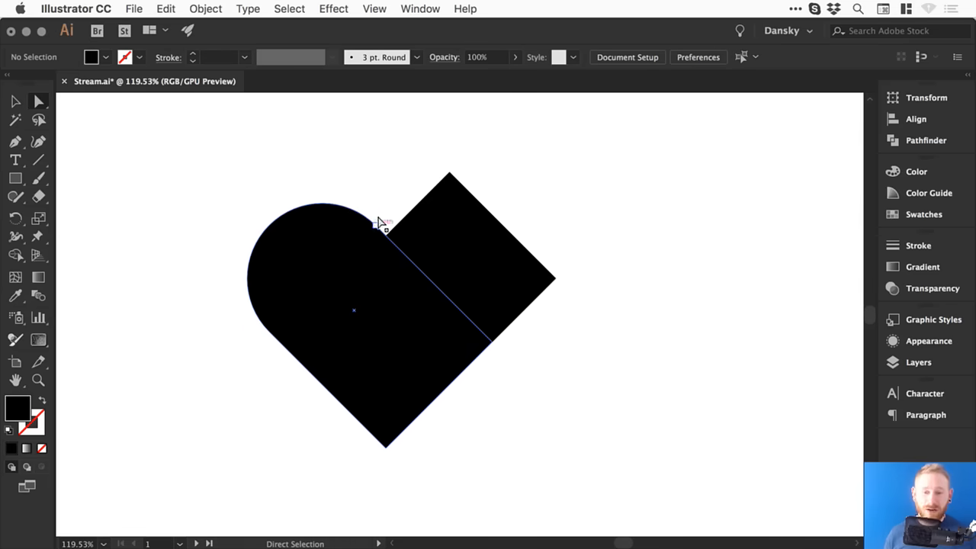
Step: Round the right arm's two outer corners to the maximum radius, completing the heart silhouette
{"action": "key", "text": "v"}
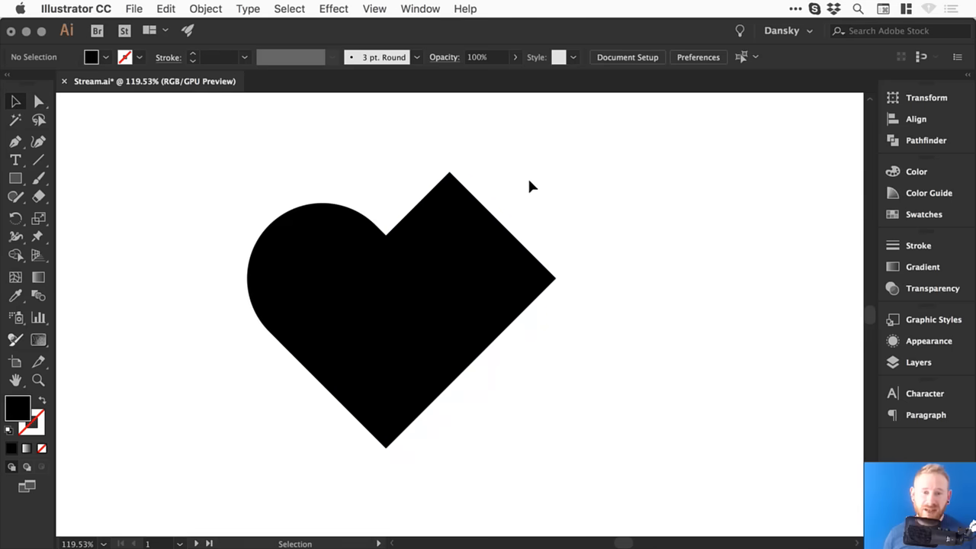
{"action": "left_click", "coordinate": [459, 235]}
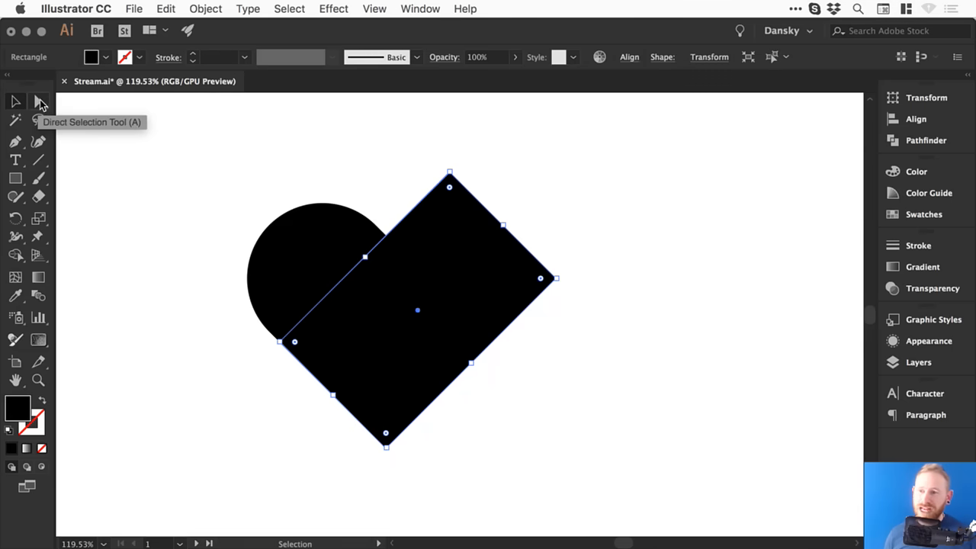
{"action": "left_click", "coordinate": [39, 102]}
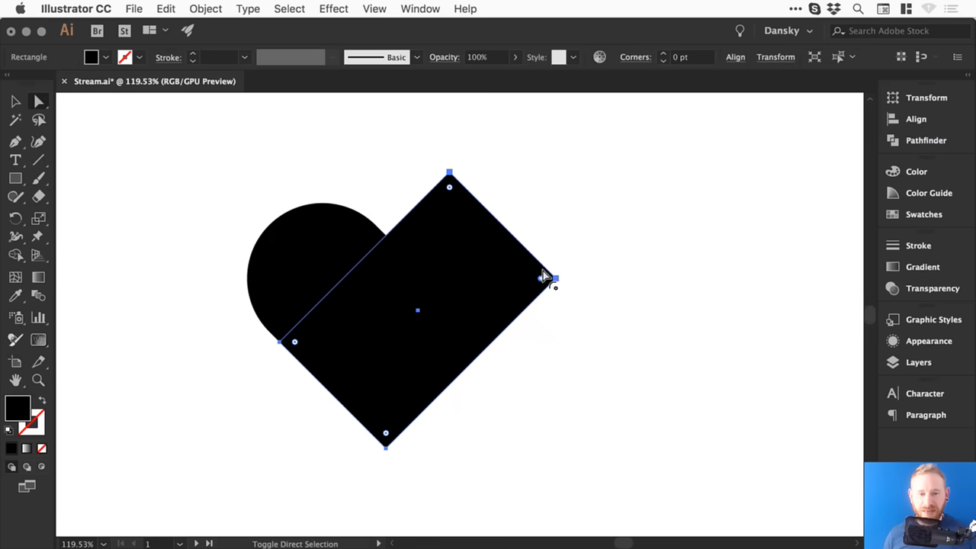
{"action": "left_click_drag", "start_coordinate": [539, 277], "coordinate": [429, 289]}
{"action": "key", "text": "v"}
{"action": "left_click", "coordinate": [578, 212]}
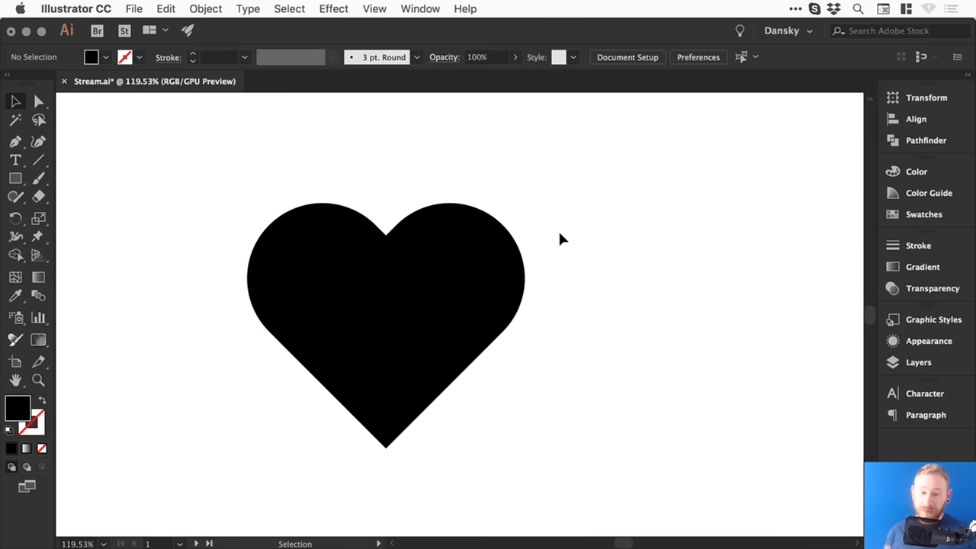
Step: Switch to Outline view and select both rounded rectangles
{"action": "key", "text": "super+y"}
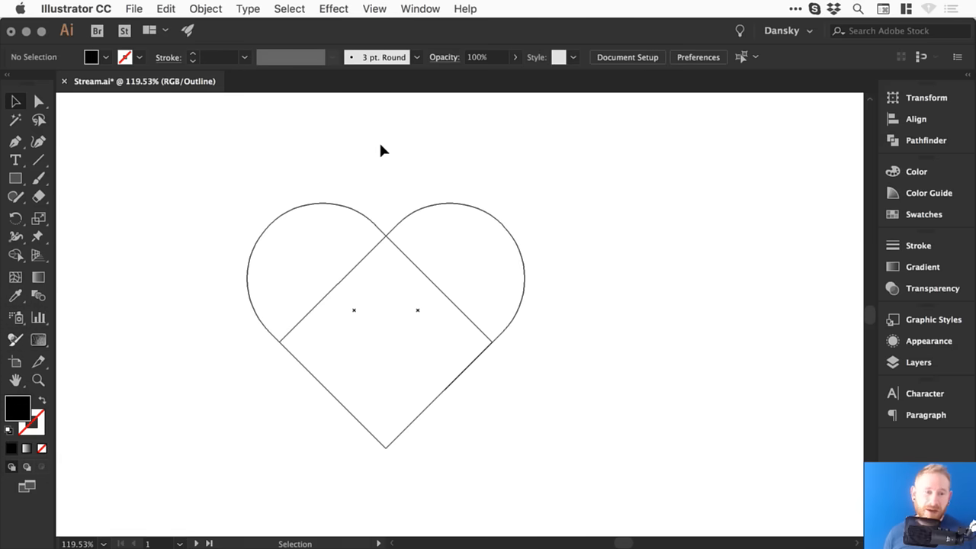
{"action": "left_click_drag", "start_coordinate": [221, 150], "coordinate": [586, 458]}
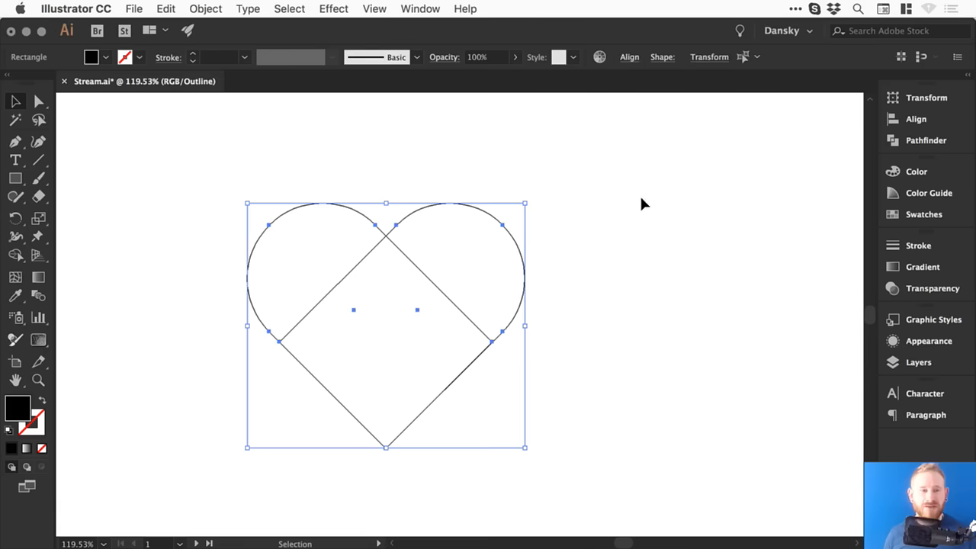
Step: Try uniting the two rounded rectangles with the Pathfinder, and undo the union to keep them separate
{"action": "left_click", "coordinate": [930, 142]}
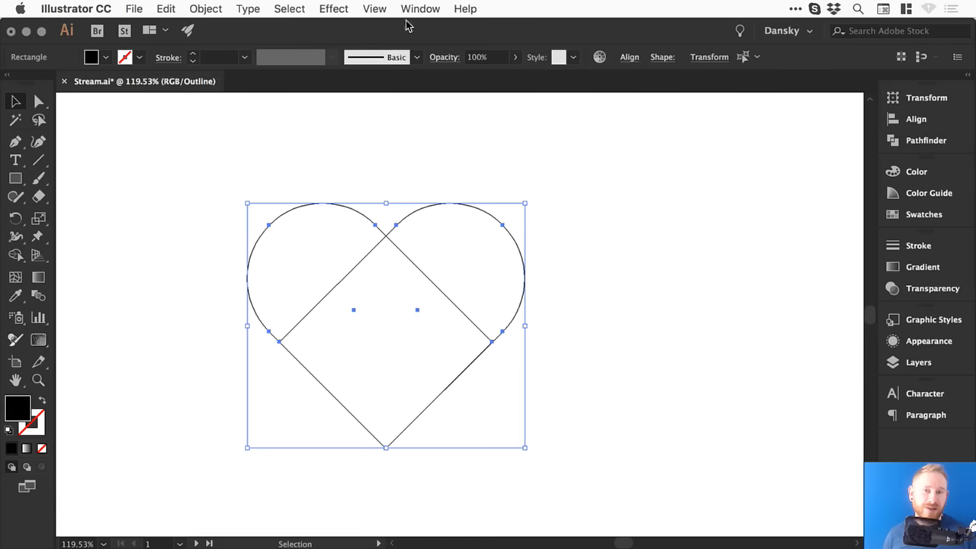
{"action": "left_click", "coordinate": [415, 9]}
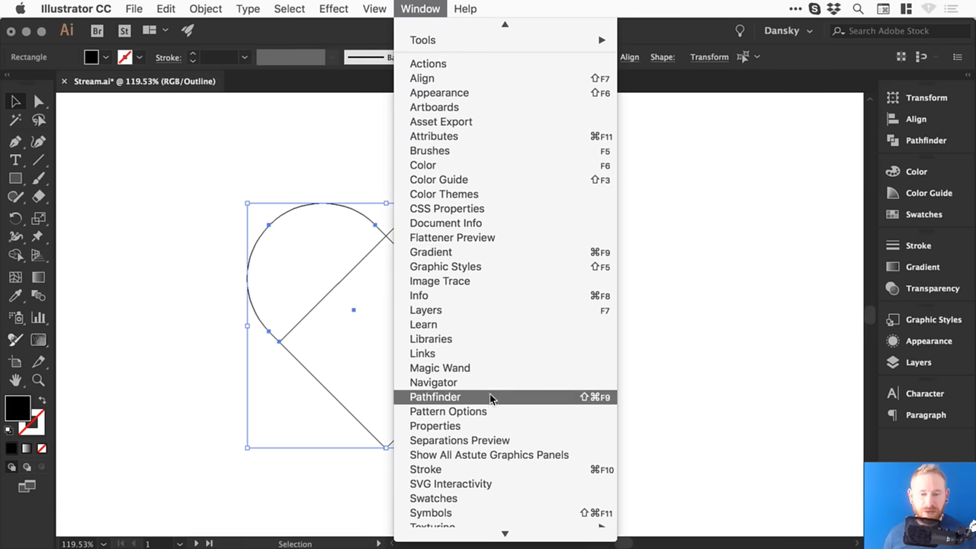
{"action": "left_click", "coordinate": [491, 396]}
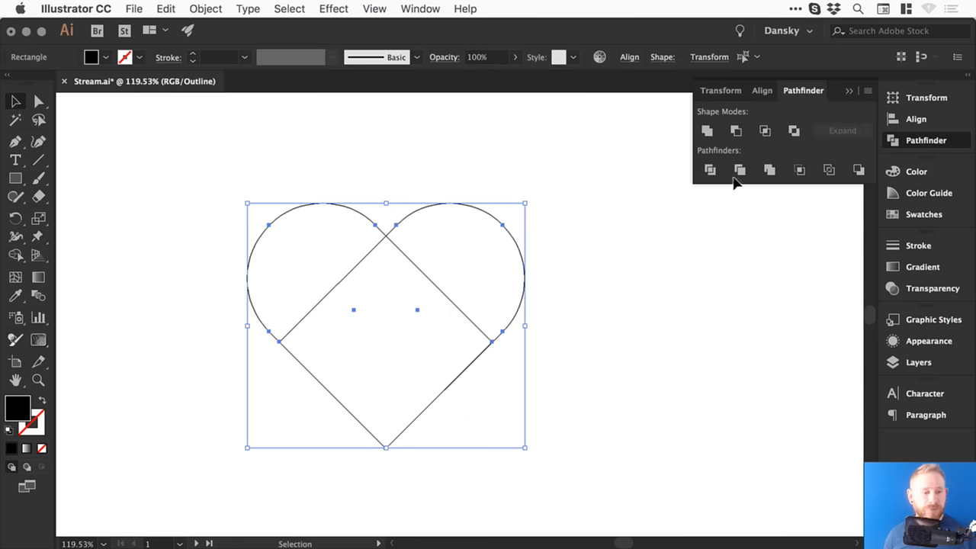
{"action": "left_click", "coordinate": [707, 131]}
{"action": "left_click", "coordinate": [602, 276]}
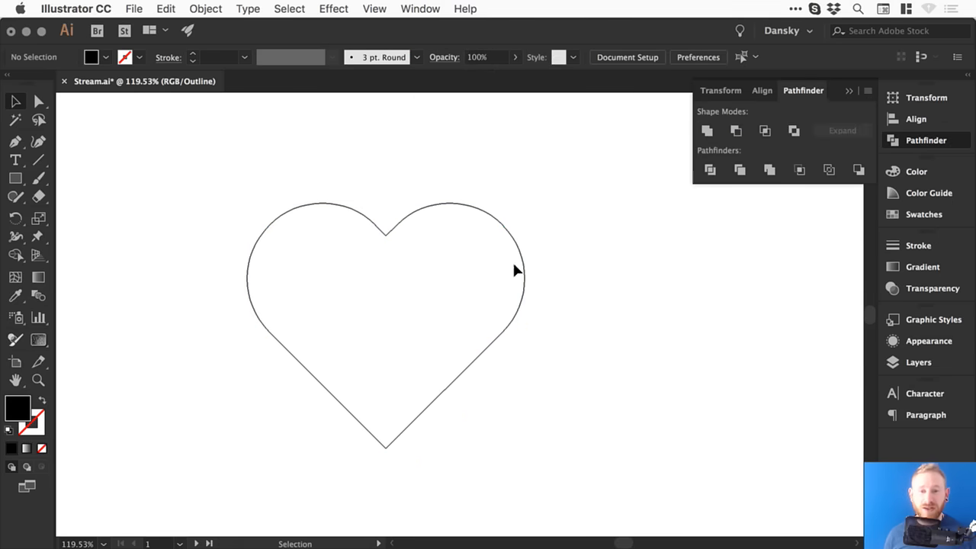
{"action": "key", "text": "super+z"}
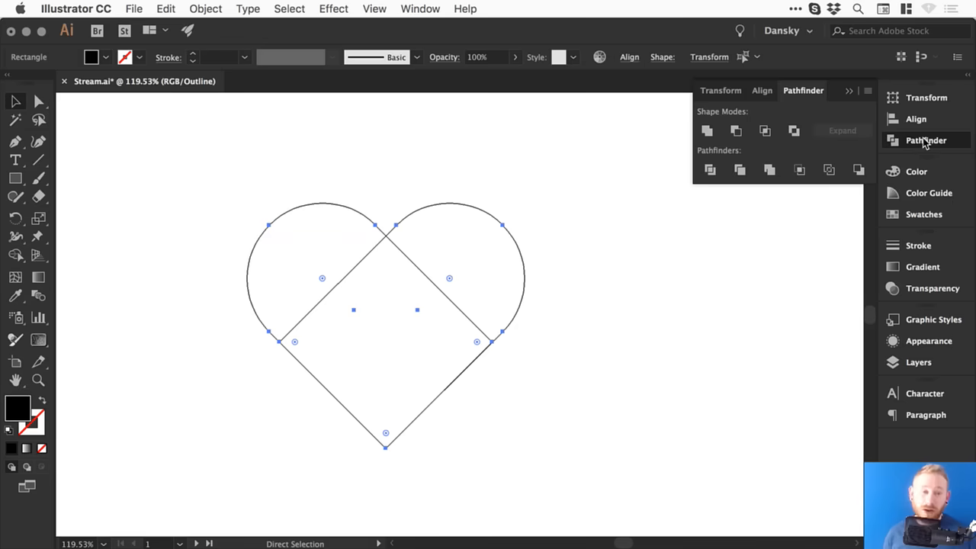
{"action": "left_click", "coordinate": [925, 141]}
{"action": "key", "text": "v"}
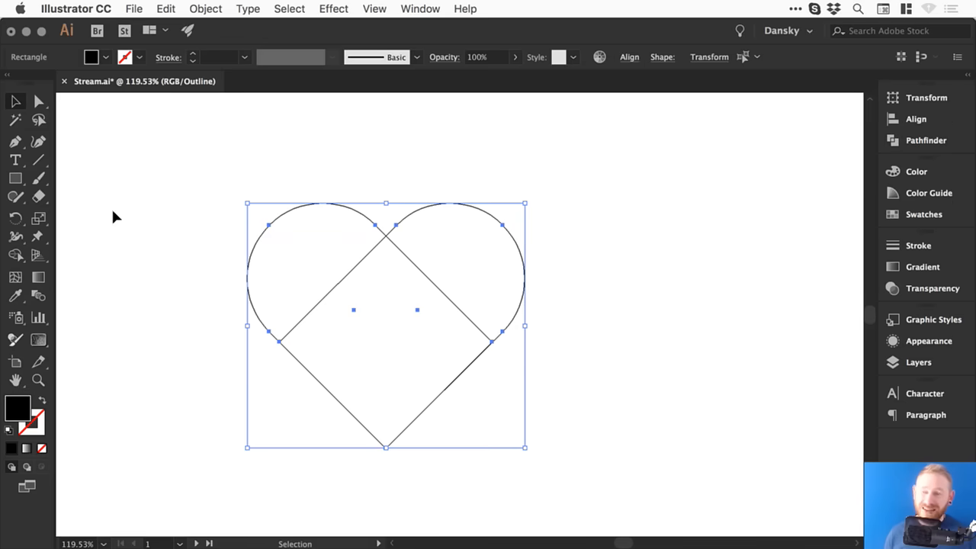
Step: Merge all regions of the two overlapping shapes into one heart with Shape Builder, and return to the filled preview
{"action": "left_click", "coordinate": [15, 256]}
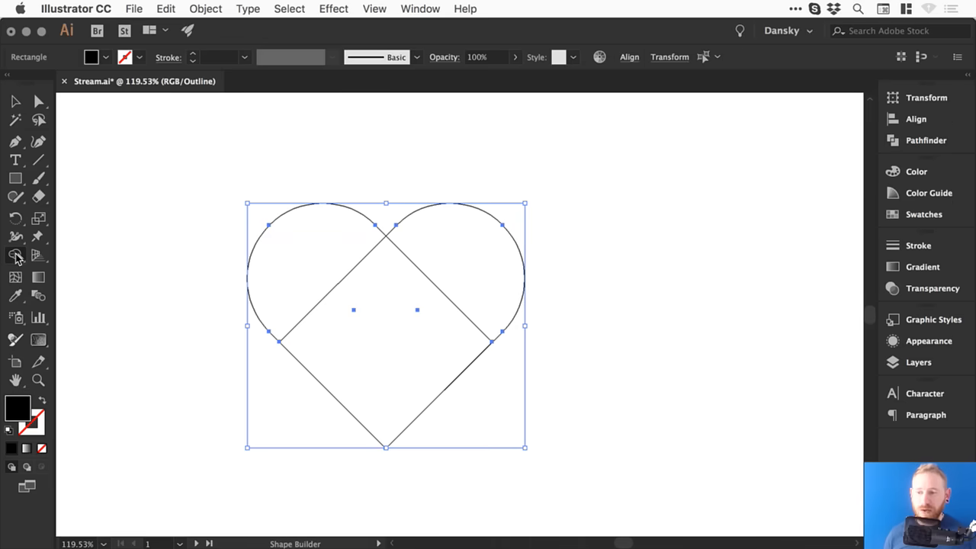
{"action": "mouse_move", "coordinate": [326, 235]}
{"action": "left_mouse_down"}
{"action": "mouse_move", "coordinate": [393, 295]}
{"action": "mouse_move", "coordinate": [519, 217]}
{"action": "left_mouse_up"}
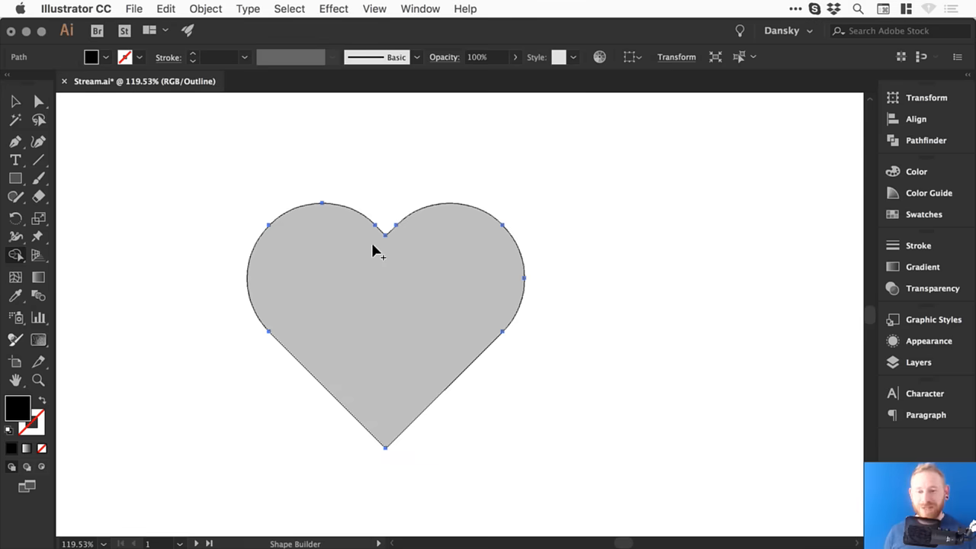
{"action": "key", "text": "super+z"}
{"action": "key", "text": "super+shift+z"}
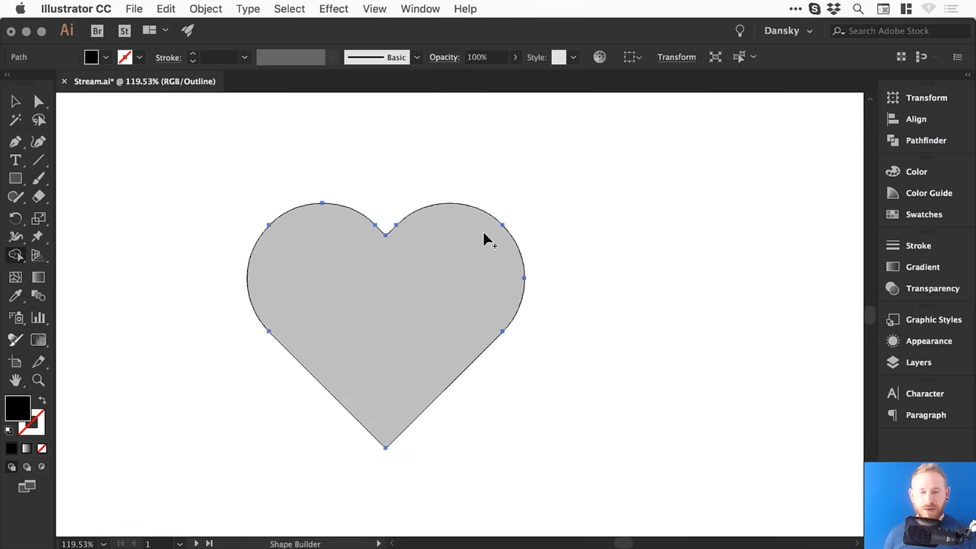
{"action": "key", "text": "v"}
{"action": "left_click", "coordinate": [349, 176]}
{"action": "key", "text": "super+y"}
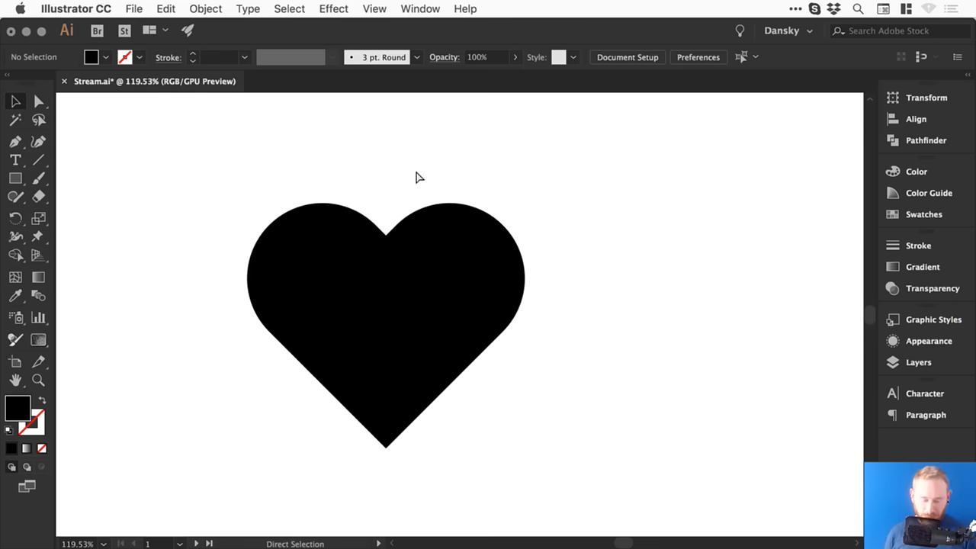
Step: Move the merged heart slightly left and up on the artboard and deselect it
{"action": "key", "text": "super+minus"}
{"action": "key", "text": "super+minus"}
{"action": "left_click_drag", "start_coordinate": [448, 299], "coordinate": [404, 290]}
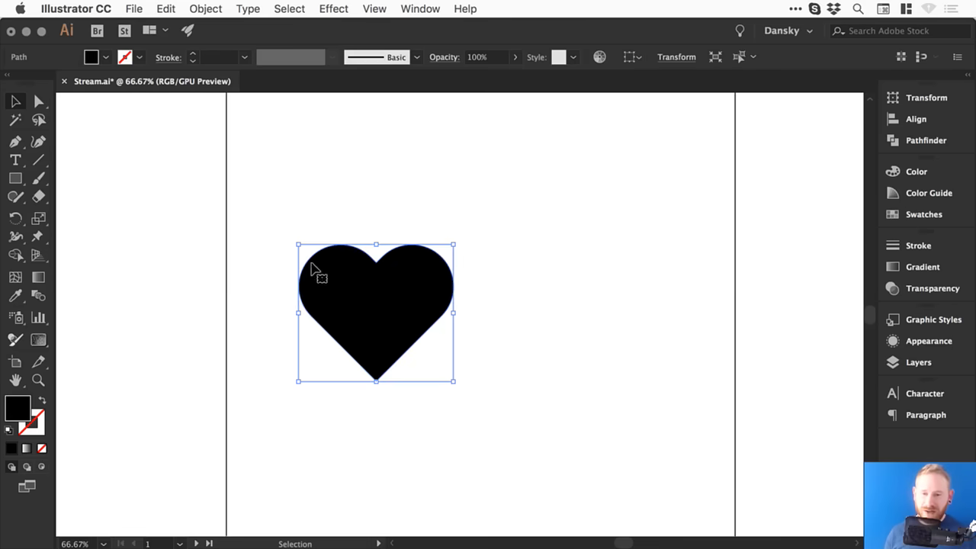
{"action": "left_click", "coordinate": [518, 292]}
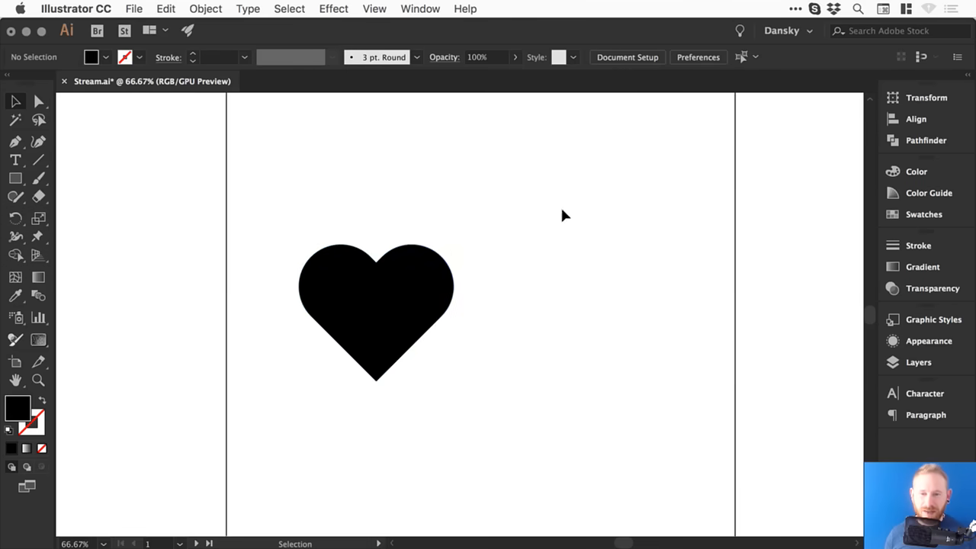
Step: Draw a black circle with the Ellipse tool in the empty artboard area beside the heart
{"action": "key", "text": "z"}
{"action": "left_click_drag", "start_coordinate": [333, 216], "coordinate": [734, 403]}
{"action": "key", "text": "space"}
{"action": "left_click_drag", "start_coordinate": [649, 306], "coordinate": [578, 303]}
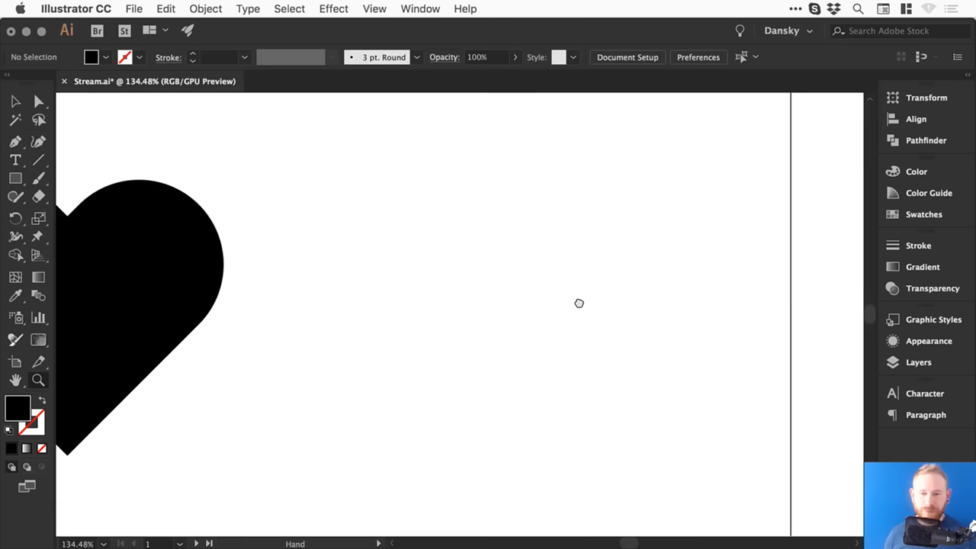
{"action": "key", "text": "v"}
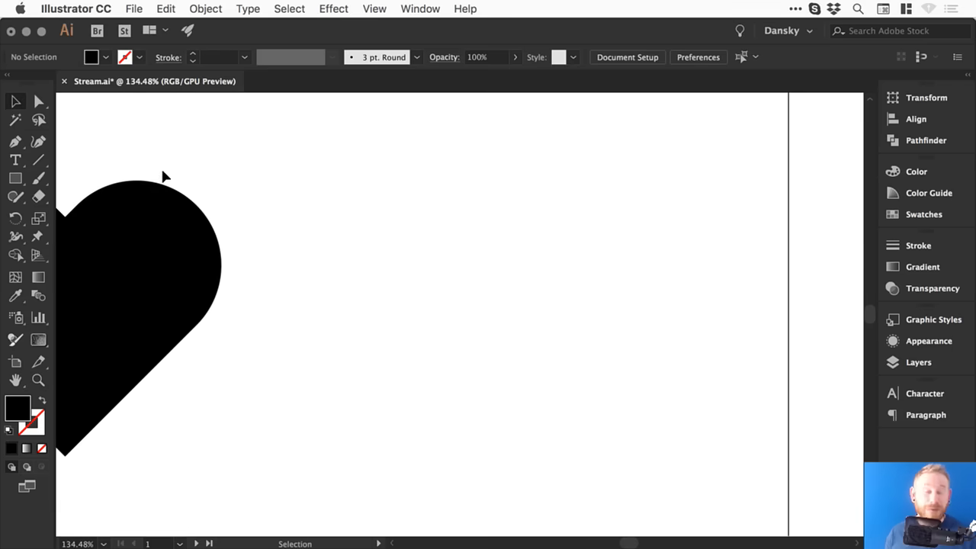
{"action": "left_click", "coordinate": [13, 183]}
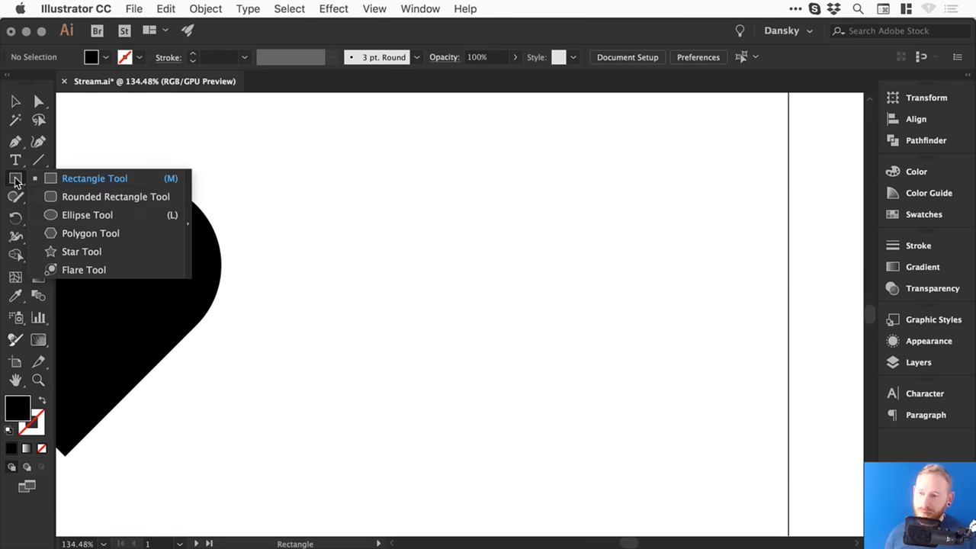
{"action": "left_click", "coordinate": [122, 220]}
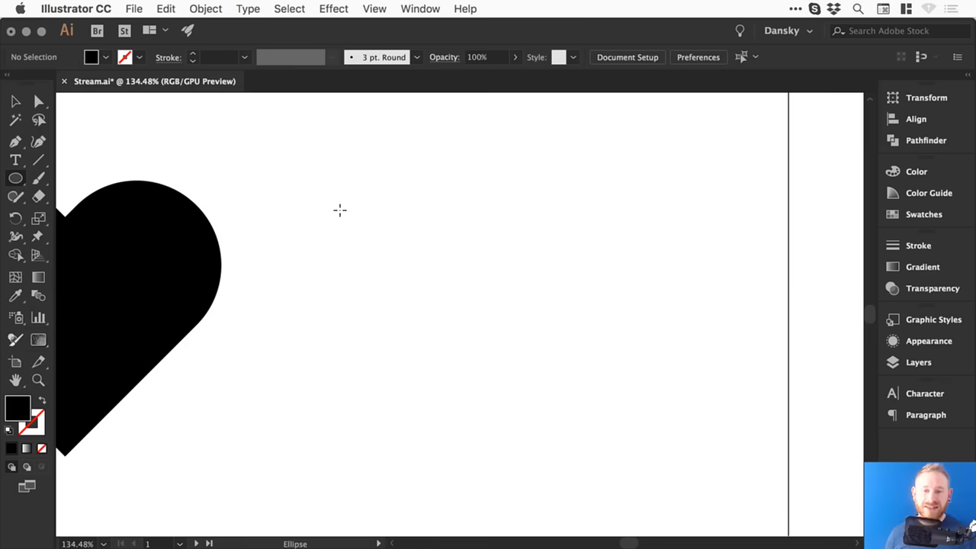
{"action": "left_click_drag", "start_coordinate": [334, 203], "coordinate": [519, 331]}
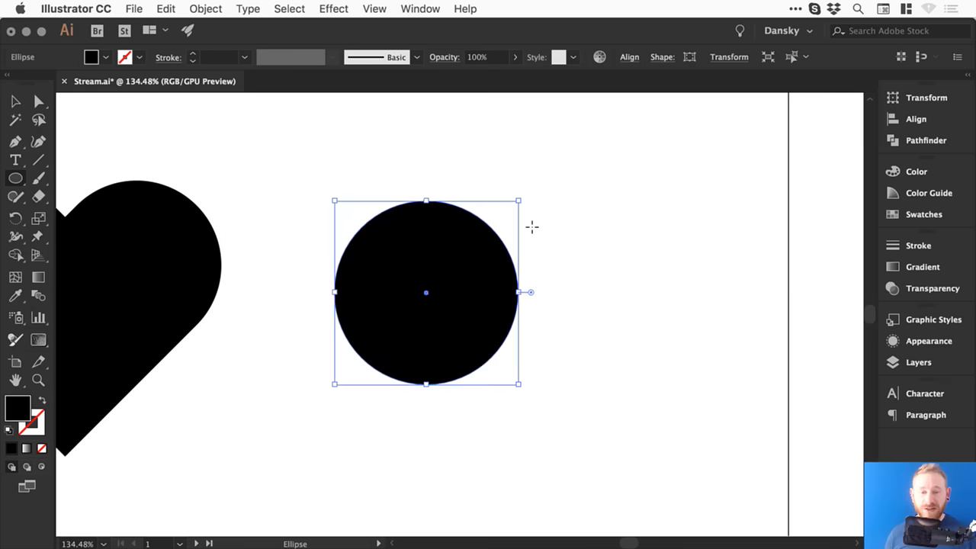
Step: Duplicate the circle horizontally to the right so that the copy partly overlaps the original
{"action": "key", "text": "v"}
{"action": "left_click_drag", "start_coordinate": [455, 239], "coordinate": [357, 223]}
{"action": "left_click_drag", "start_coordinate": [361, 224], "coordinate": [474, 224]}
{"action": "left_click", "coordinate": [483, 182]}
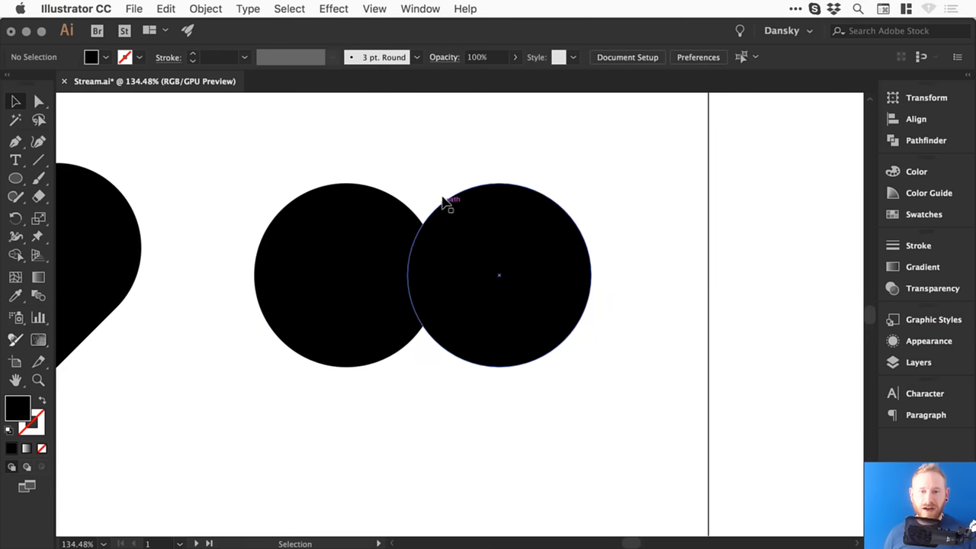
Step: Try a smaller and a larger overlap for the second circle, and undo both moves
{"action": "left_click_drag", "start_coordinate": [485, 212], "coordinate": [507, 215]}
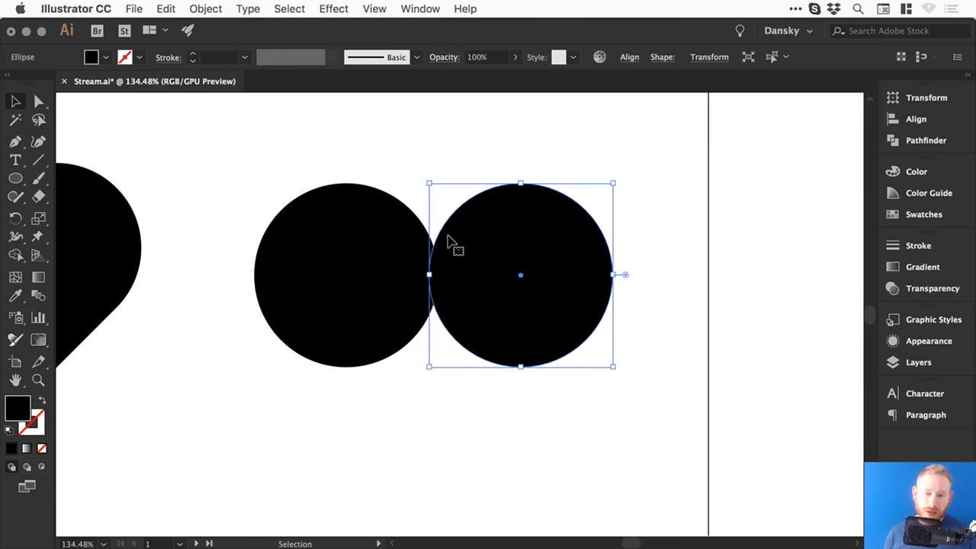
{"action": "left_click_drag", "start_coordinate": [499, 228], "coordinate": [436, 236]}
{"action": "left_click", "coordinate": [422, 142]}
{"action": "key", "text": "super+z"}
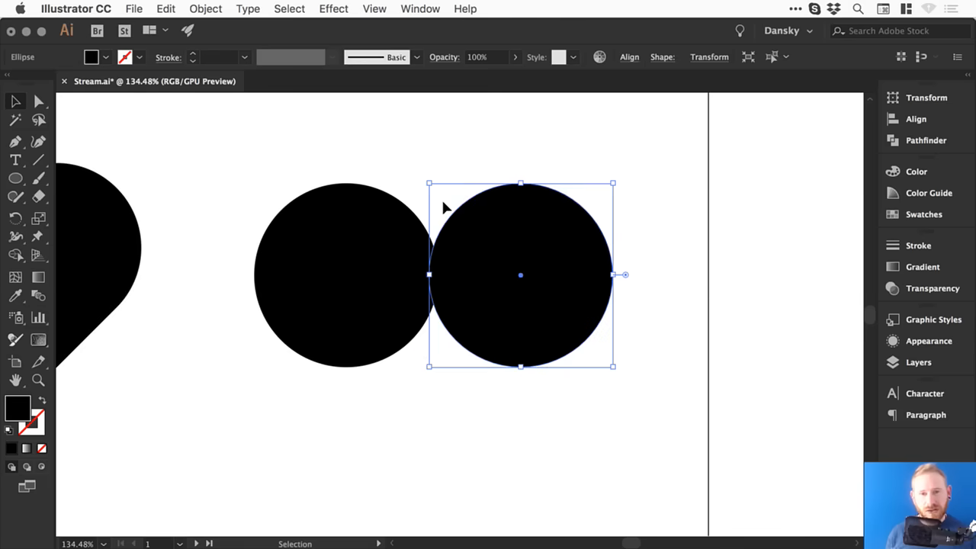
{"action": "key", "text": "super+z"}
{"action": "left_click", "coordinate": [350, 133]}
Step: Choose the Pen tool and display the two overlapping circles in outline view
{"action": "key", "text": "space"}
{"action": "left_click_drag", "start_coordinate": [436, 243], "coordinate": [420, 212]}
{"action": "left_click", "coordinate": [14, 141]}
{"action": "left_click", "coordinate": [329, 243]}
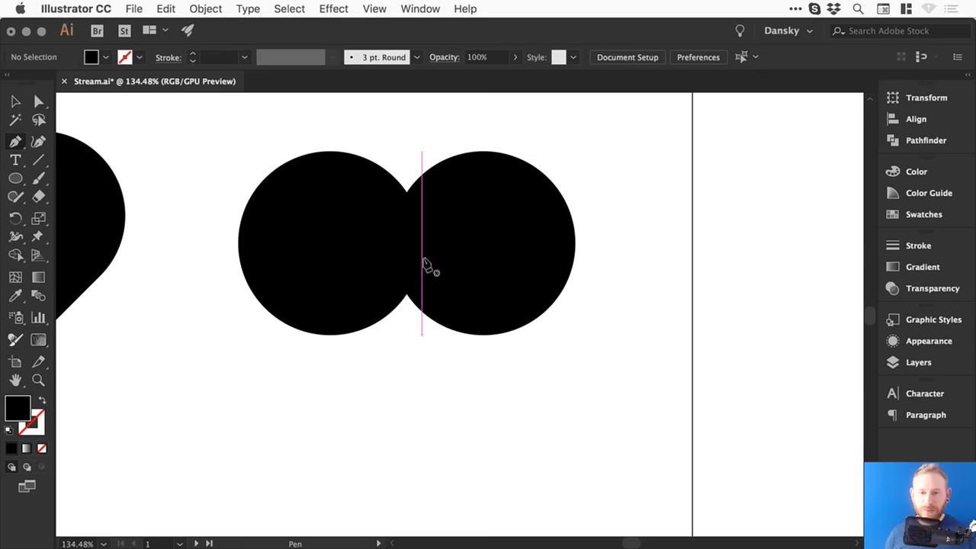
{"action": "key", "text": "super"}
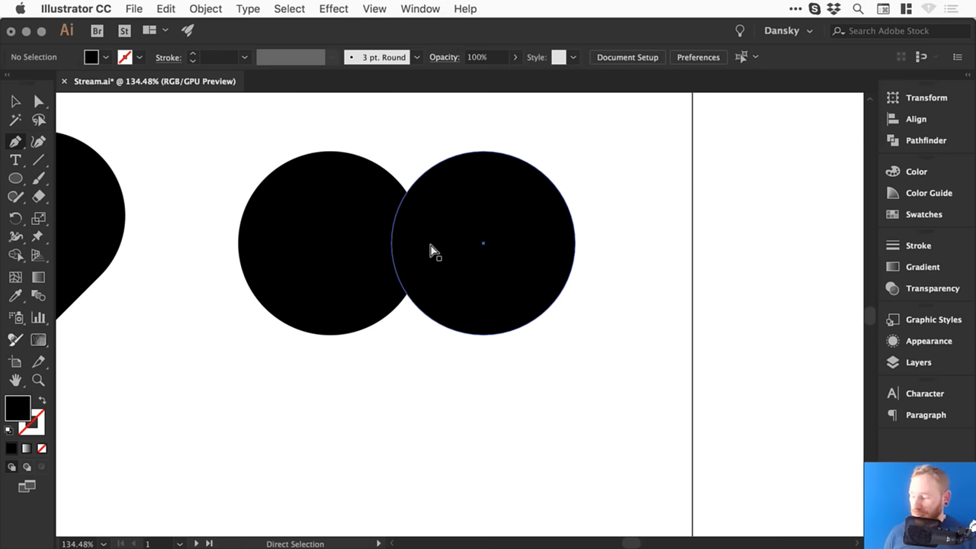
{"action": "key", "text": "super+y"}
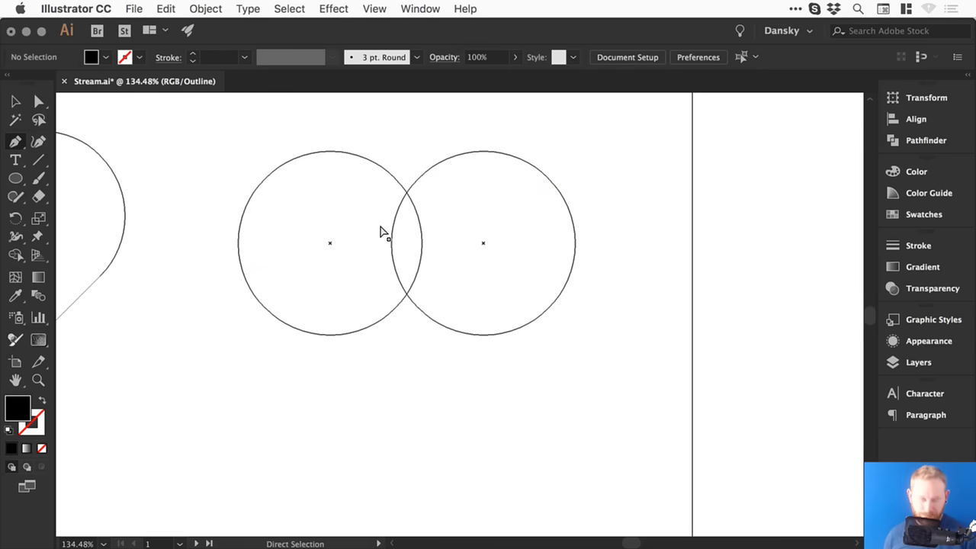
Step: Draw a straight vertical Pen path from the centre of the circles' overlap down to a point well below both circles
{"action": "key", "text": "super+equal"}
{"action": "key", "text": "super+equal"}
{"action": "left_click_drag", "start_coordinate": [397, 252], "coordinate": [426, 262]}
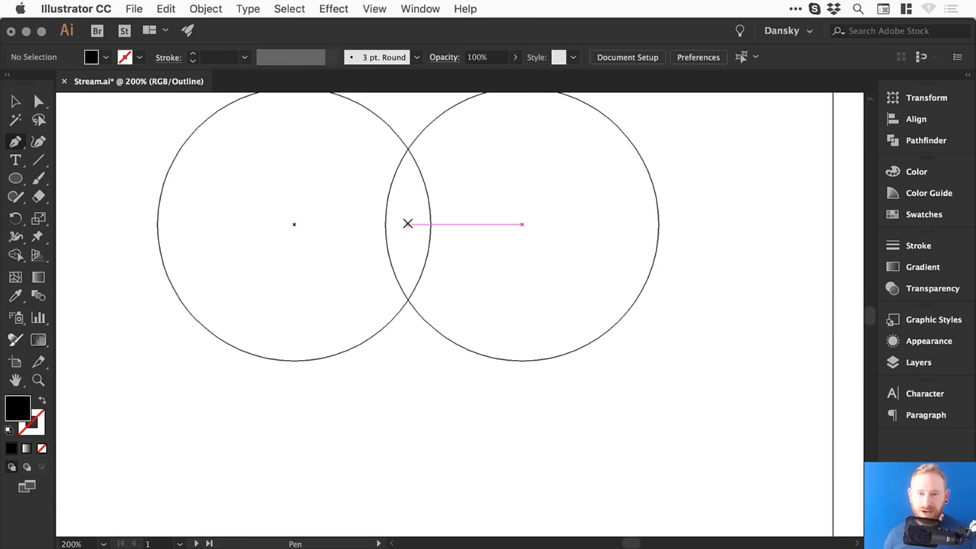
{"action": "left_click", "coordinate": [408, 224]}
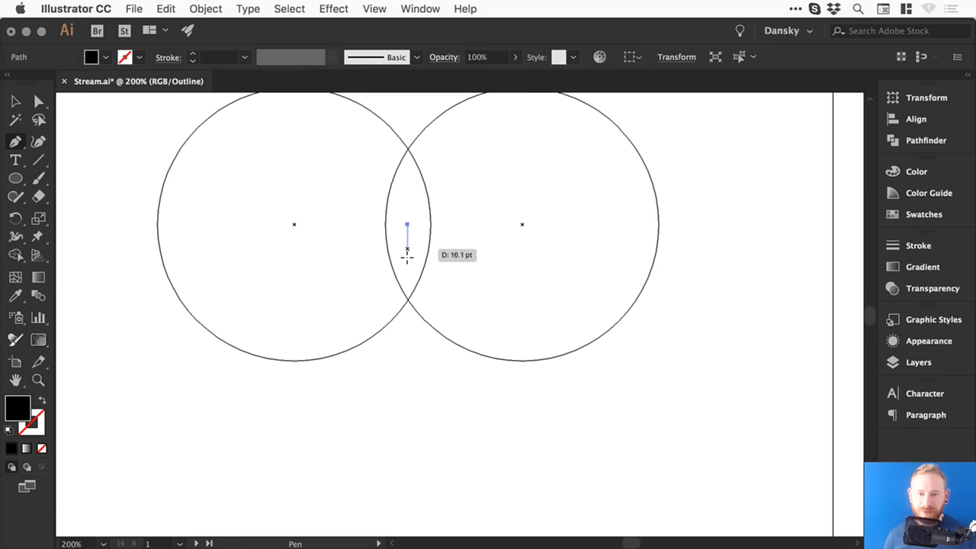
{"action": "key", "text": "space"}
{"action": "left_click_drag", "start_coordinate": [408, 372], "coordinate": [405, 338]}
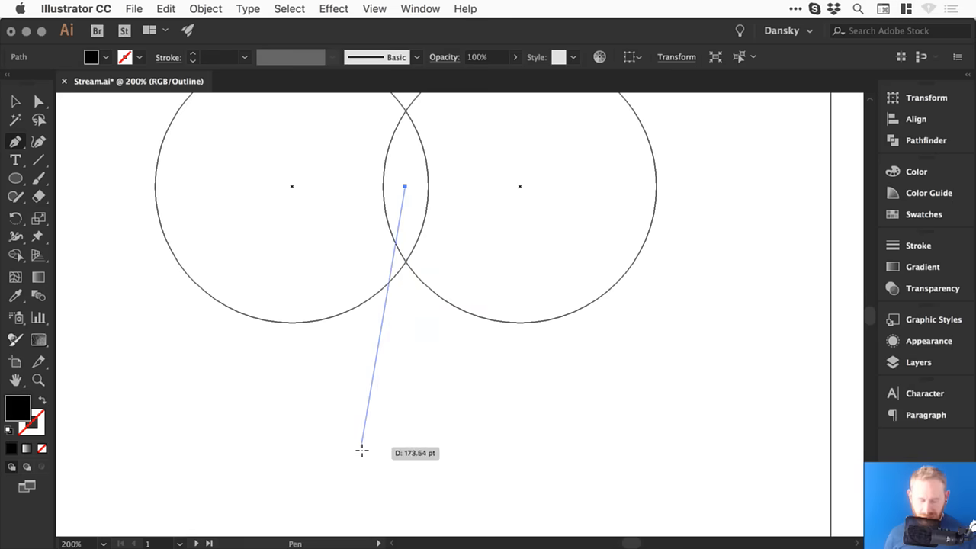
{"action": "left_click", "coordinate": [405, 519]}
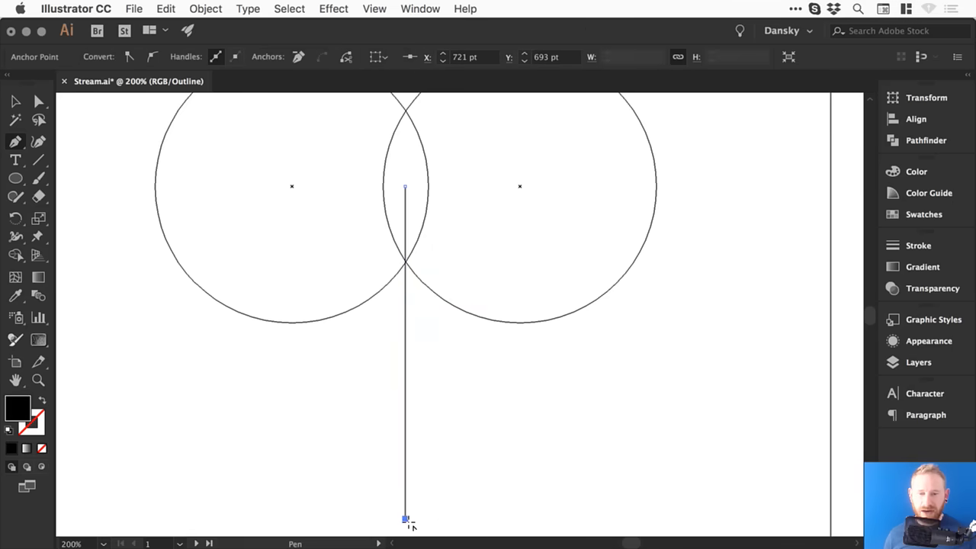
Step: Extend the path from its lower end with a curved segment bulging outward to the left circle's outer edge, and deselect it
{"action": "key", "text": "super+minus"}
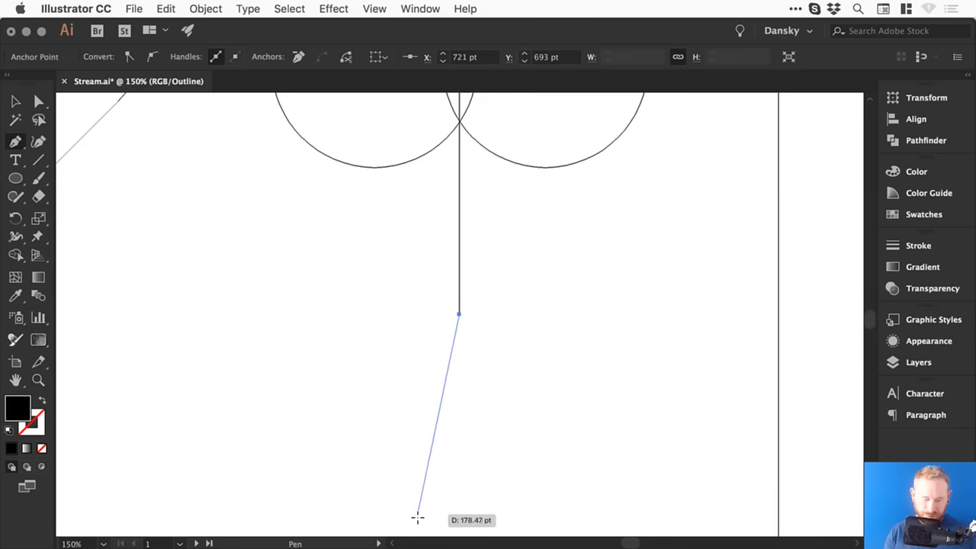
{"action": "left_click_drag", "start_coordinate": [399, 257], "coordinate": [395, 392]}
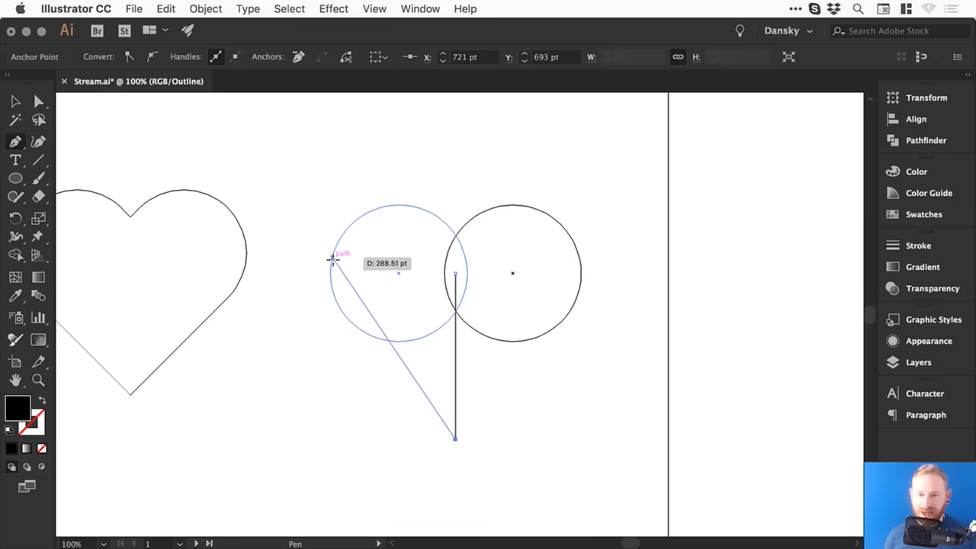
{"action": "left_click", "coordinate": [334, 254]}
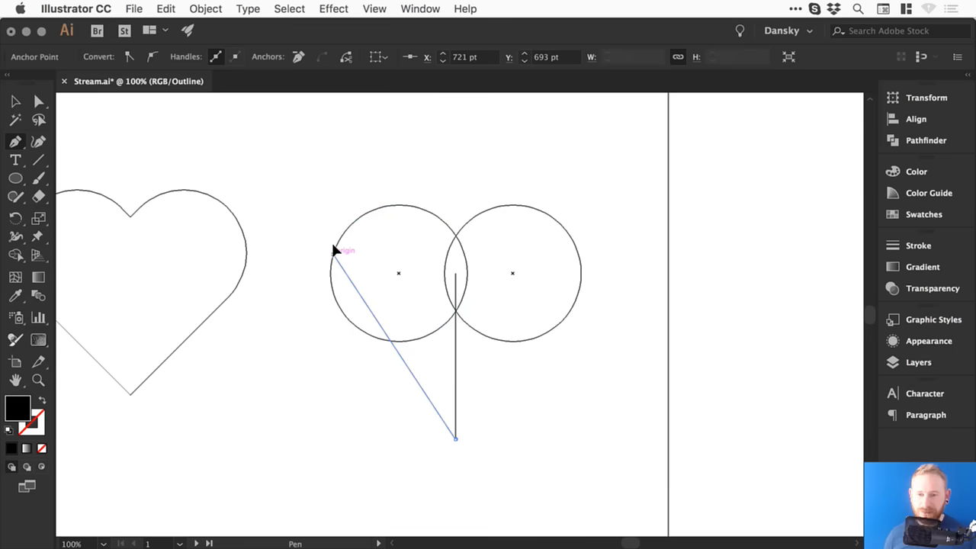
{"action": "left_click_drag", "start_coordinate": [334, 251], "coordinate": [366, 144]}
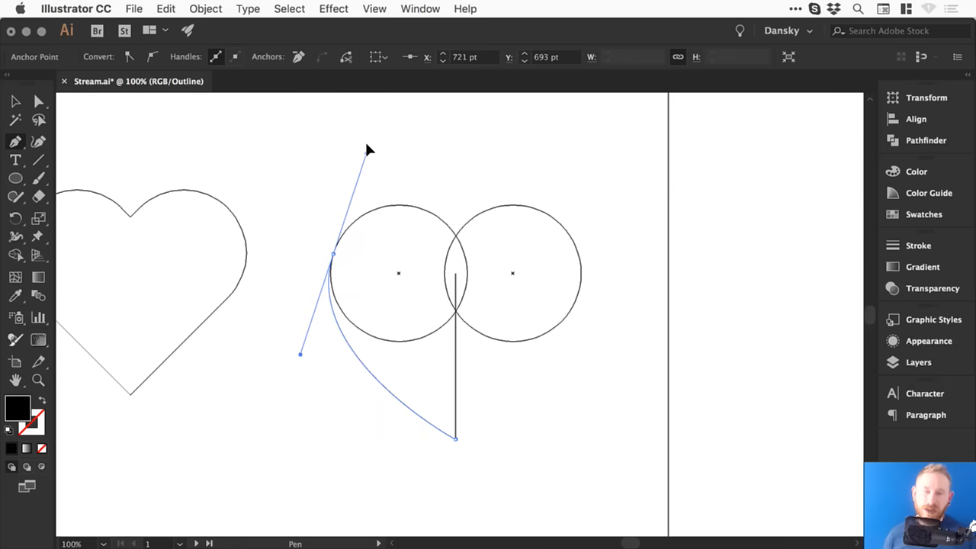
{"action": "left_click_drag", "start_coordinate": [366, 150], "coordinate": [367, 151]}
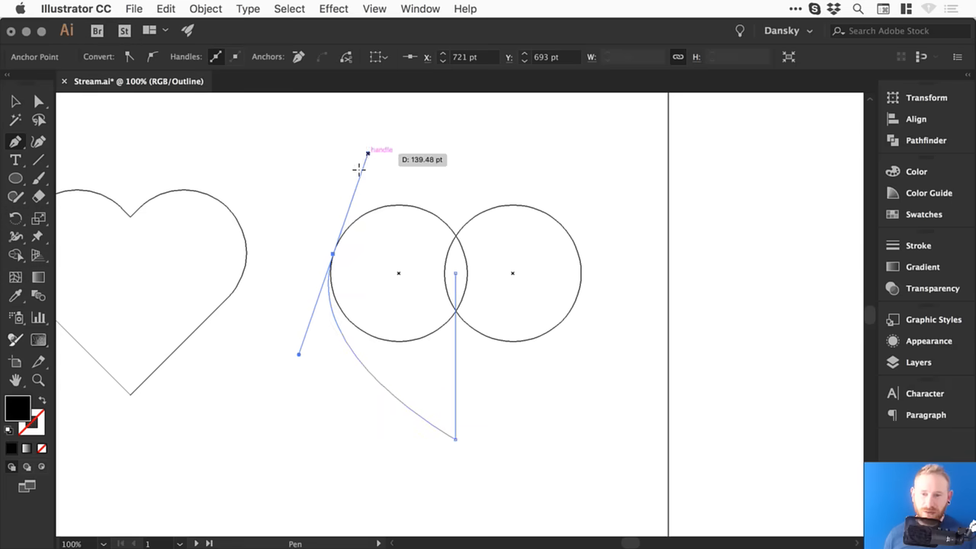
{"action": "left_click", "coordinate": [299, 9]}
{"action": "left_click", "coordinate": [312, 71]}
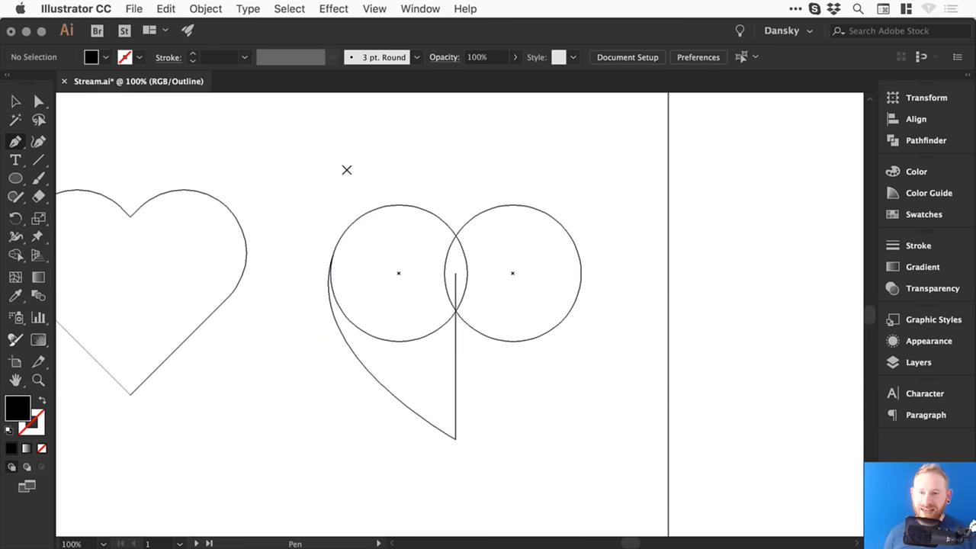
Step: Examine up close how the curved path meets the left circle's outer edge and runs down to the lower point
{"action": "key", "text": "v"}
{"action": "key", "text": "z"}
{"action": "left_click_drag", "start_coordinate": [313, 243], "coordinate": [439, 299]}
{"action": "key", "text": "v"}
{"action": "key", "text": "a"}
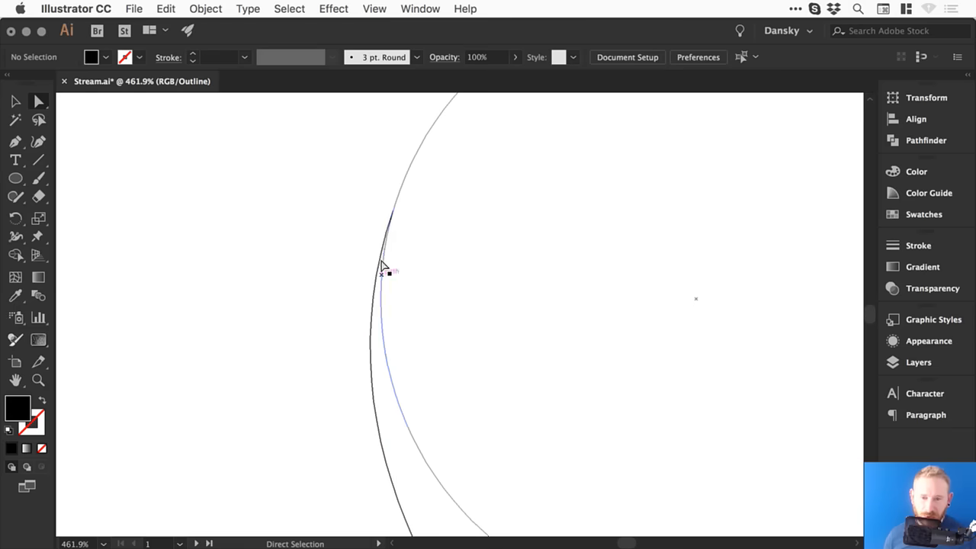
{"action": "left_click_drag", "start_coordinate": [395, 216], "coordinate": [289, 298]}
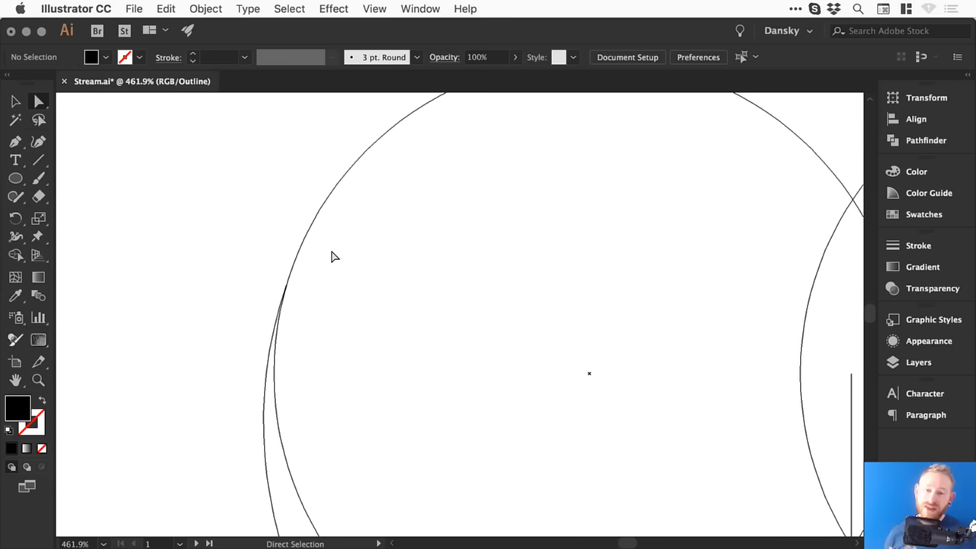
{"action": "left_click", "coordinate": [266, 432]}
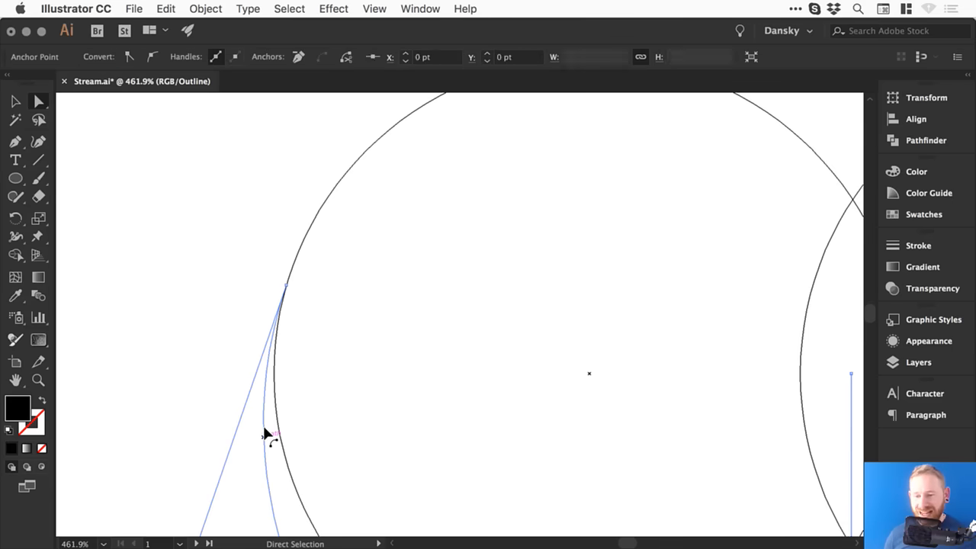
{"action": "scroll", "coordinate": [257, 420], "scroll_direction": "down", "scroll_amount": 3}
{"action": "key", "text": "super+minus"}
{"action": "key", "text": "super+minus"}
{"action": "key", "text": "super+minus"}
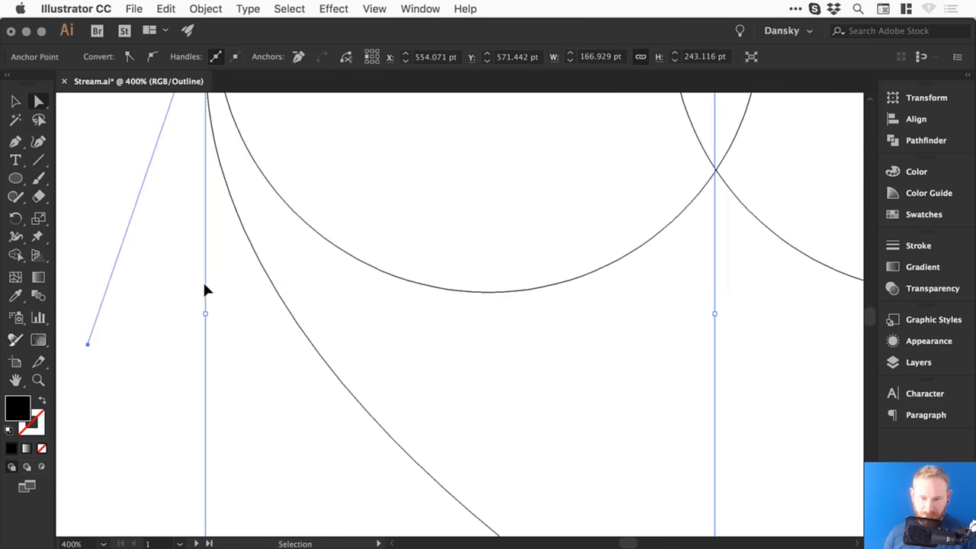
{"action": "left_click_drag", "start_coordinate": [287, 339], "coordinate": [272, 408]}
{"action": "left_click_drag", "start_coordinate": [381, 342], "coordinate": [333, 294]}
{"action": "left_click", "coordinate": [579, 342]}
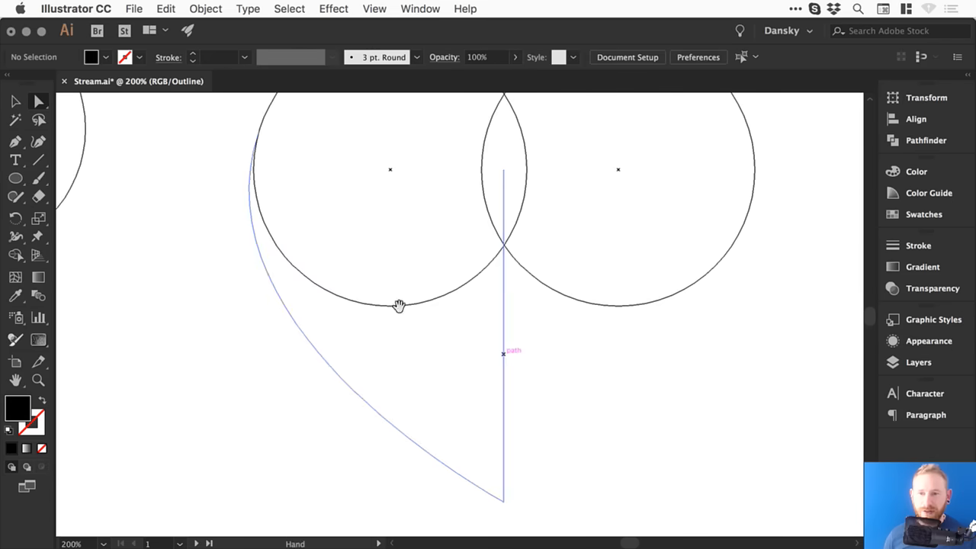
Step: Join the path's two open end anchors, at the circle's edge and in the overlap, with a straight segment
{"action": "left_click_drag", "start_coordinate": [398, 303], "coordinate": [415, 352]}
{"action": "left_click", "coordinate": [296, 344]}
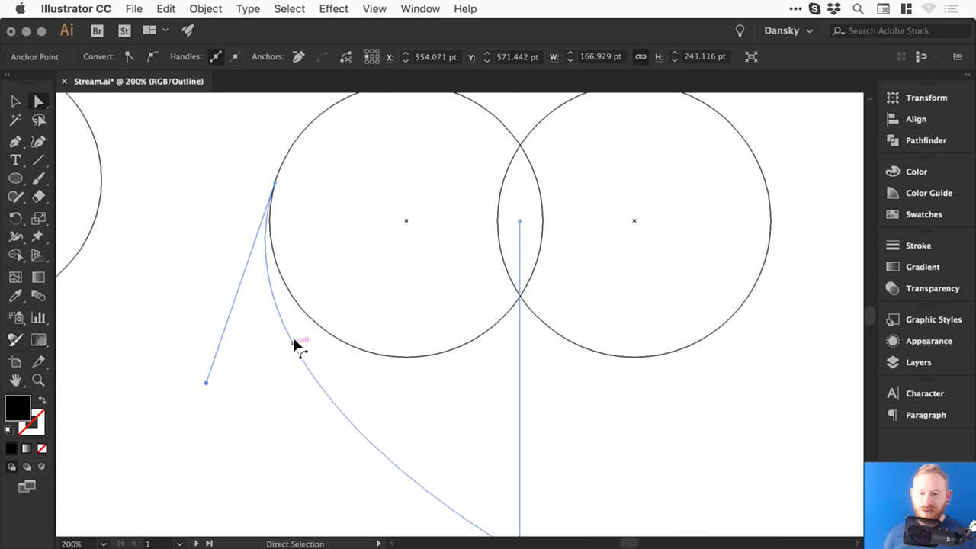
{"action": "left_click", "coordinate": [274, 183]}
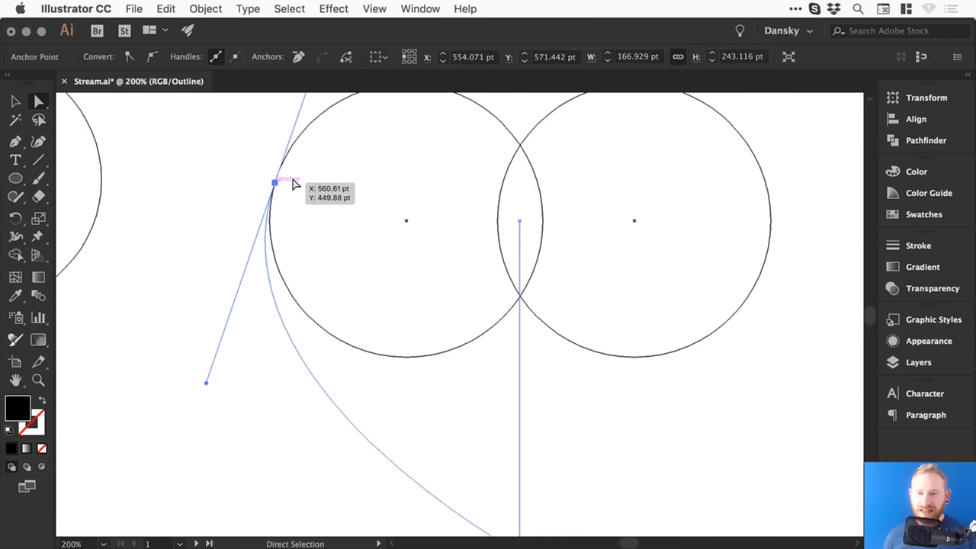
{"action": "left_click", "coordinate": [521, 219], "text": "shift"}
{"action": "left_click", "coordinate": [206, 9]}
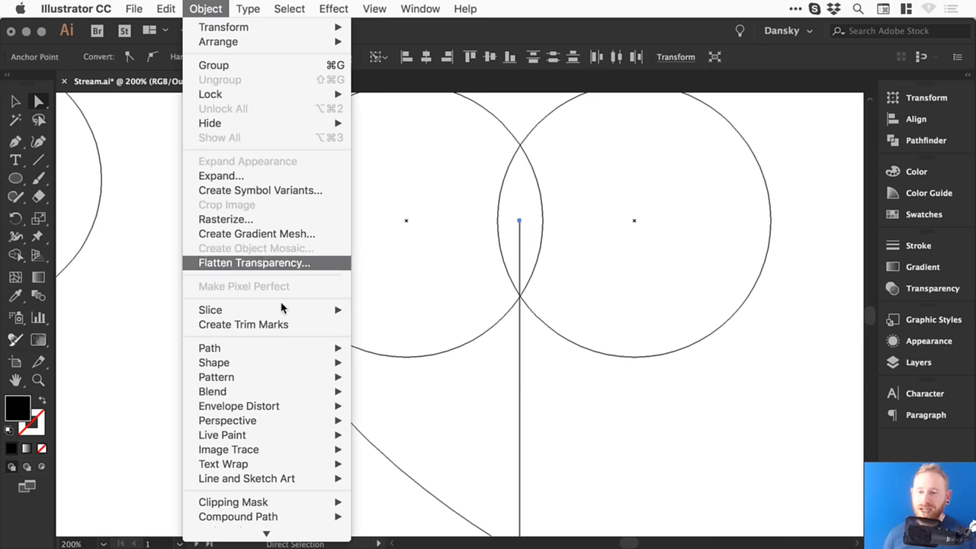
{"action": "mouse_move", "coordinate": [310, 348]}
{"action": "left_click", "coordinate": [394, 349]}
{"action": "left_click", "coordinate": [610, 440]}
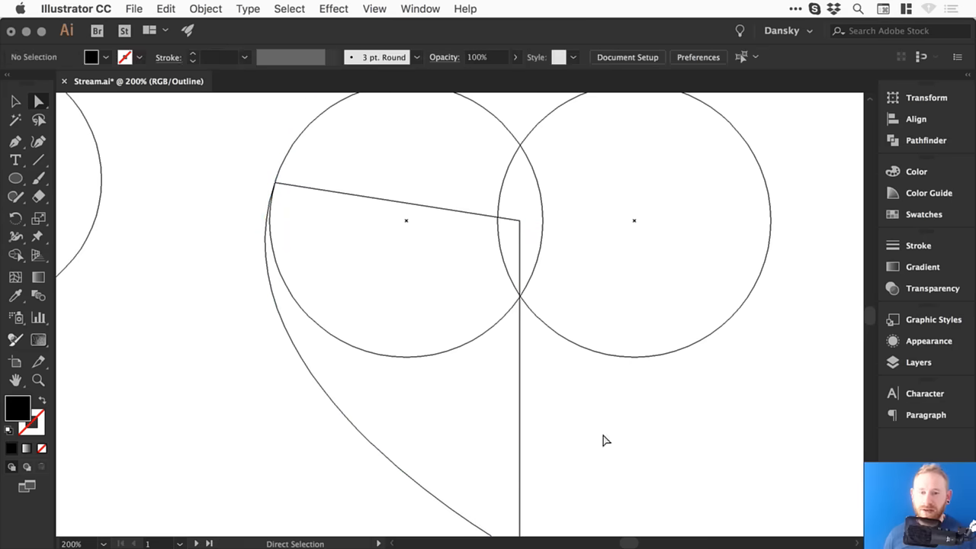
Step: Duplicate the closed half-heart path in place and move the copy horizontally over the right circle
{"action": "key", "text": "v"}
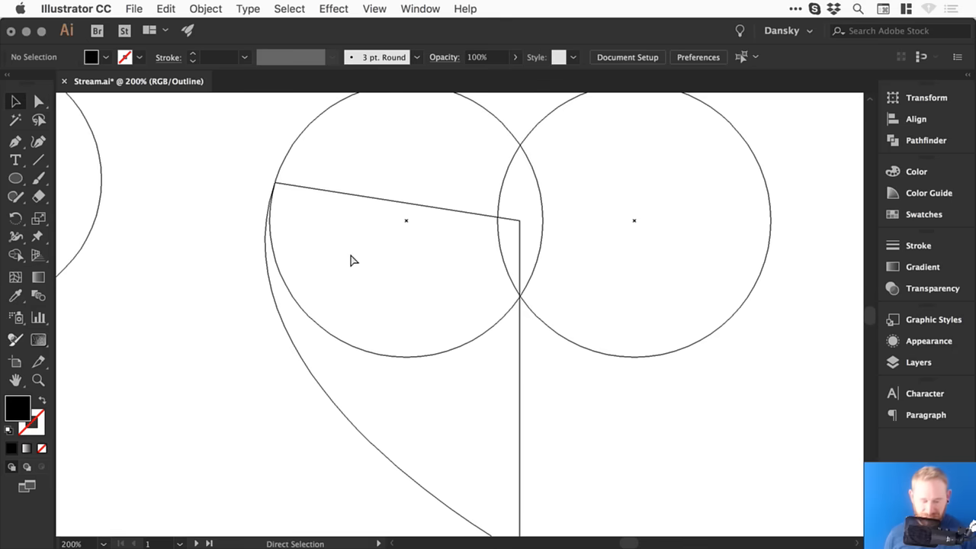
{"action": "key", "text": "super+minus"}
{"action": "key", "text": "super+minus"}
{"action": "scroll", "coordinate": [381, 282], "scroll_direction": "right", "scroll_amount": 4}
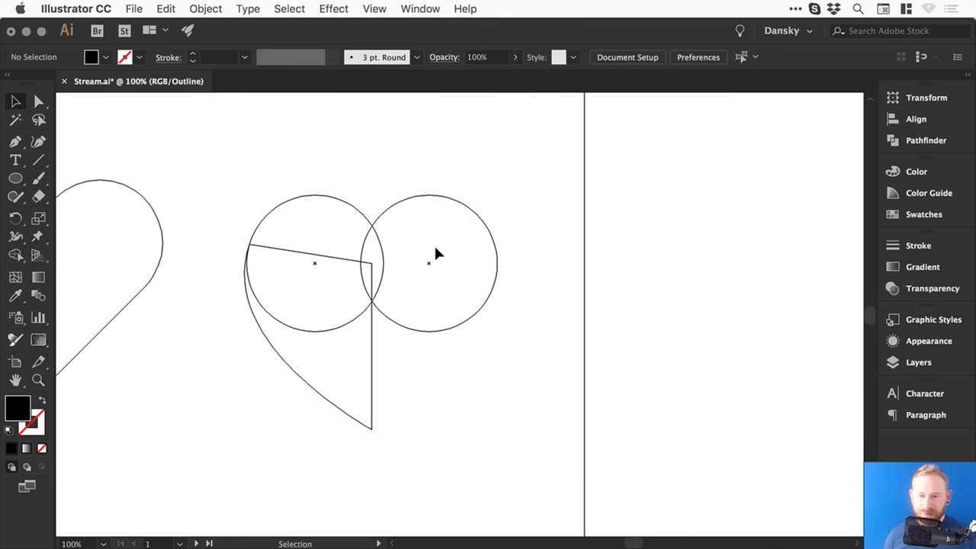
{"action": "left_click_drag", "start_coordinate": [410, 365], "coordinate": [293, 474]}
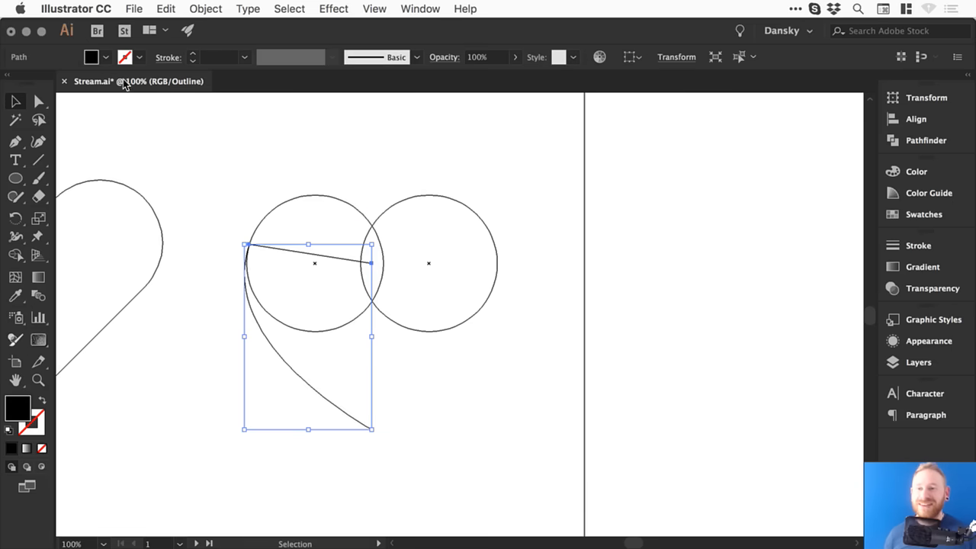
{"action": "left_click", "coordinate": [171, 8]}
{"action": "left_click", "coordinate": [167, 8]}
{"action": "left_click", "coordinate": [166, 9]}
{"action": "left_click", "coordinate": [190, 138]}
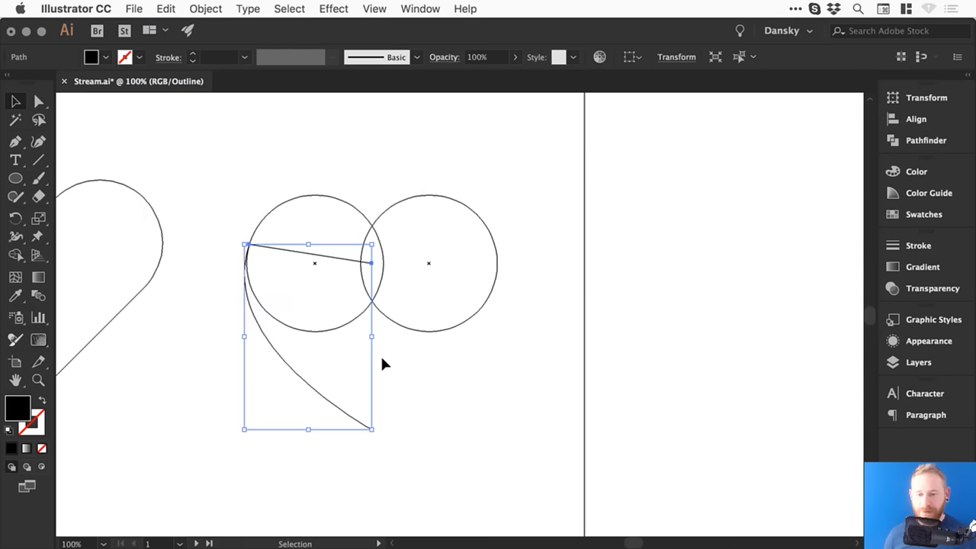
{"action": "left_click", "coordinate": [412, 391]}
{"action": "left_click_drag", "start_coordinate": [371, 403], "coordinate": [506, 393]}
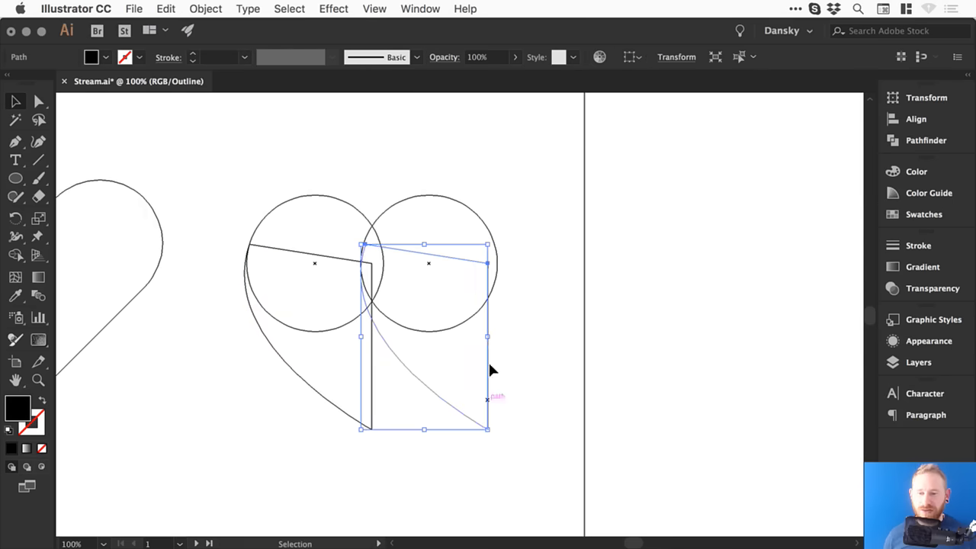
Step: Reflect the copied half across the vertical axis, move it against the original's straight edge, and deselect it
{"action": "left_click", "coordinate": [206, 9]}
{"action": "mouse_move", "coordinate": [221, 27]}
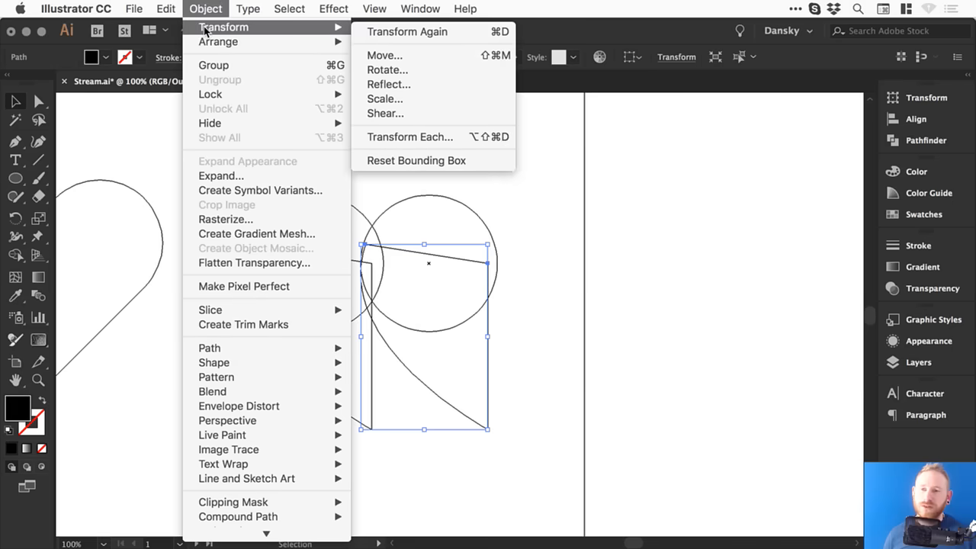
{"action": "left_click", "coordinate": [436, 84]}
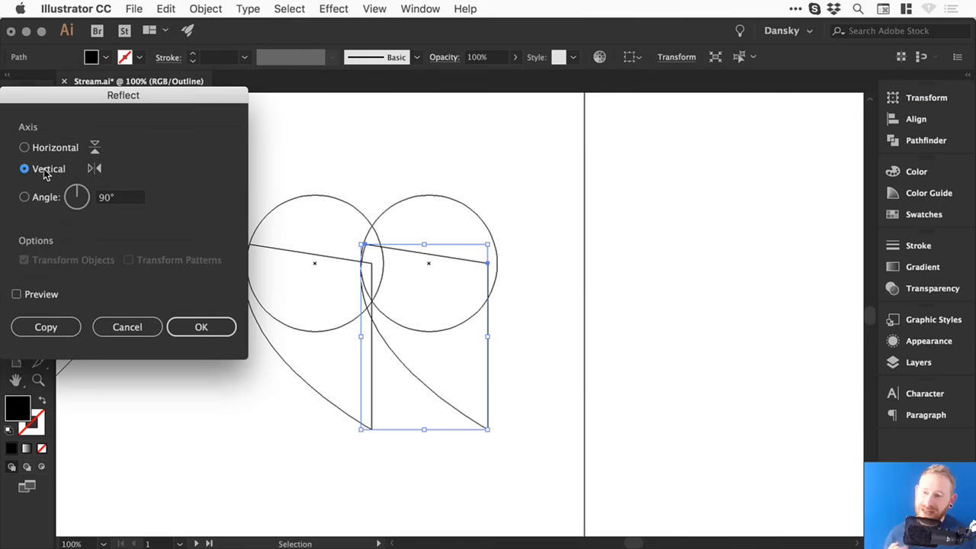
{"action": "left_click", "coordinate": [199, 327]}
{"action": "left_click_drag", "start_coordinate": [418, 390], "coordinate": [431, 375]}
{"action": "key", "text": "super+shift+a"}
Step: Examine up close where the two mirrored halves meet at the bottom tip, and review the whole heart outline
{"action": "key", "text": "z"}
{"action": "left_click_drag", "start_coordinate": [366, 417], "coordinate": [397, 442]}
{"action": "left_click_drag", "start_coordinate": [239, 260], "coordinate": [391, 395]}
{"action": "key", "text": "v"}
{"action": "key", "text": "space"}
{"action": "left_click_drag", "start_coordinate": [500, 382], "coordinate": [397, 394]}
{"action": "left_click", "coordinate": [455, 362]}
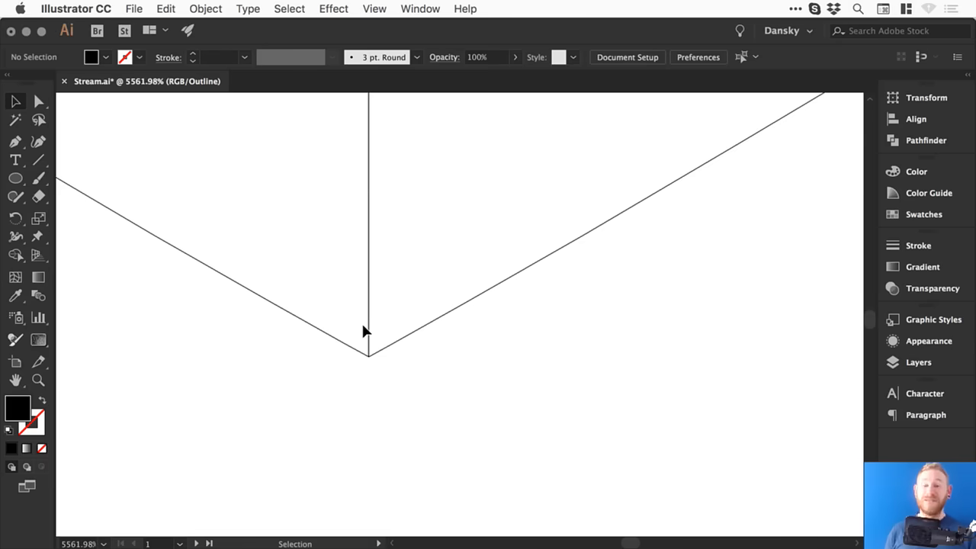
{"action": "key", "text": "super+minus"}
{"action": "key", "text": "super+minus"}
{"action": "key", "text": "super+minus"}
{"action": "key", "text": "super+minus"}
{"action": "key", "text": "super+minus"}
{"action": "key", "text": "super+minus"}
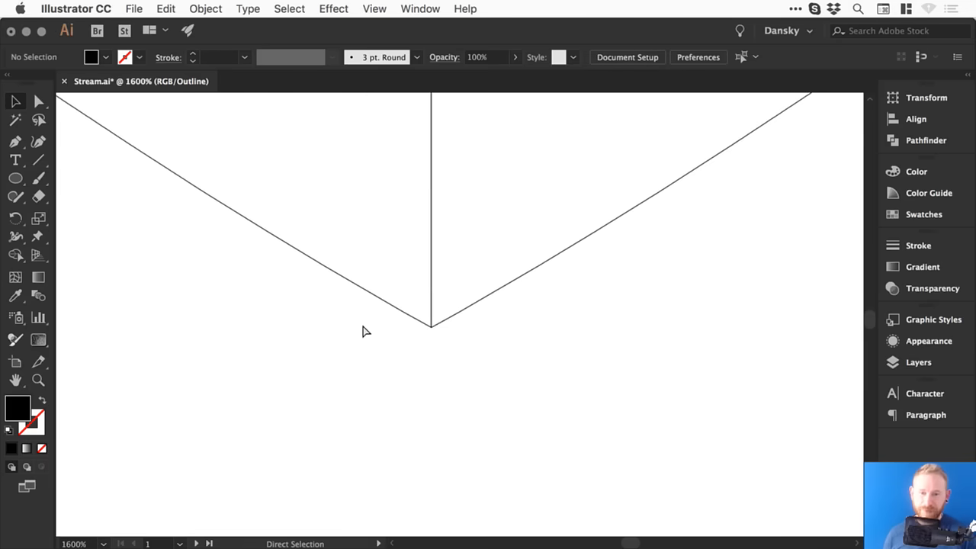
{"action": "key", "text": "super+minus"}
{"action": "key", "text": "super+minus"}
{"action": "key", "text": "super+minus"}
{"action": "key", "text": "super+minus"}
{"action": "key", "text": "super+minus"}
{"action": "key", "text": "super+minus"}
{"action": "key", "text": "super+minus"}
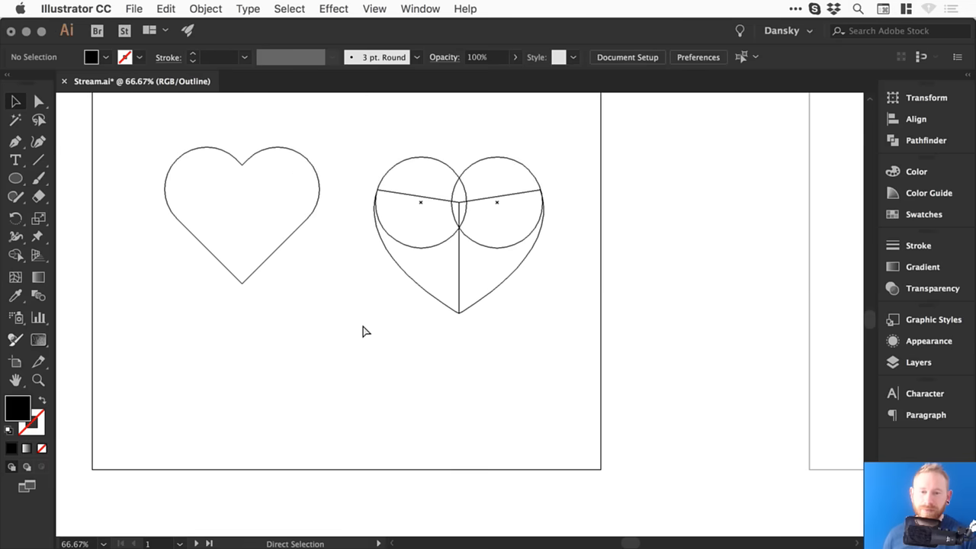
{"action": "key", "text": "z"}
{"action": "left_click_drag", "start_coordinate": [322, 132], "coordinate": [609, 349]}
{"action": "key", "text": "v"}
{"action": "key", "text": "space"}
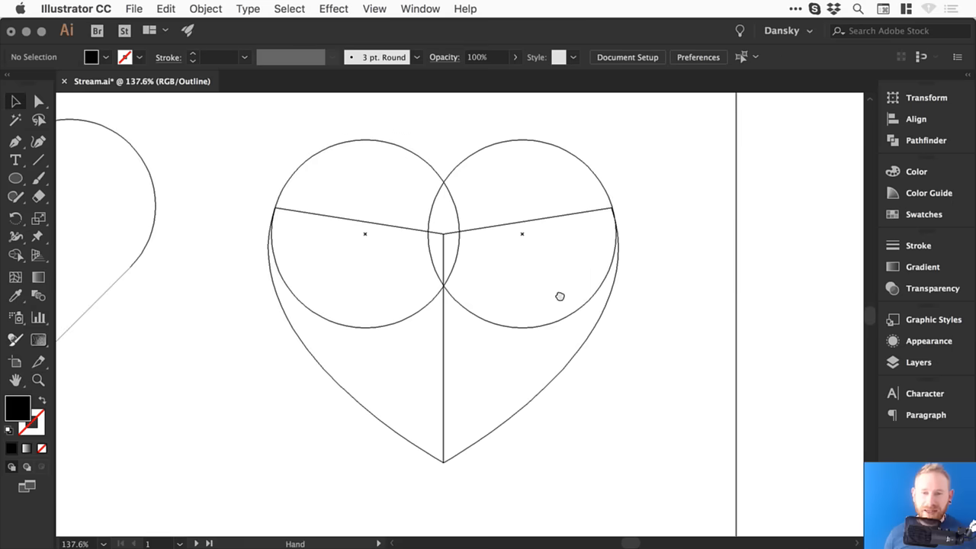
{"action": "left_click_drag", "start_coordinate": [562, 297], "coordinate": [530, 301]}
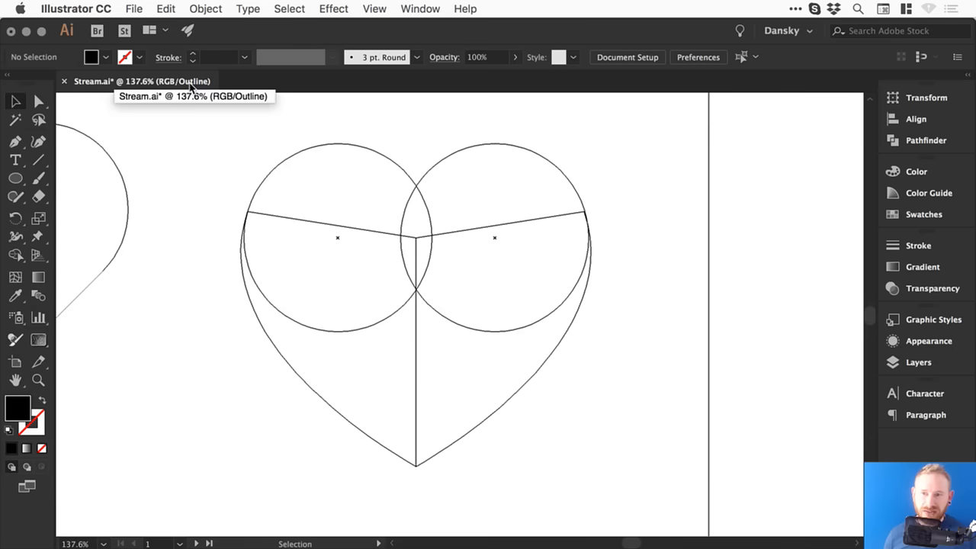
{"action": "key", "text": "a"}
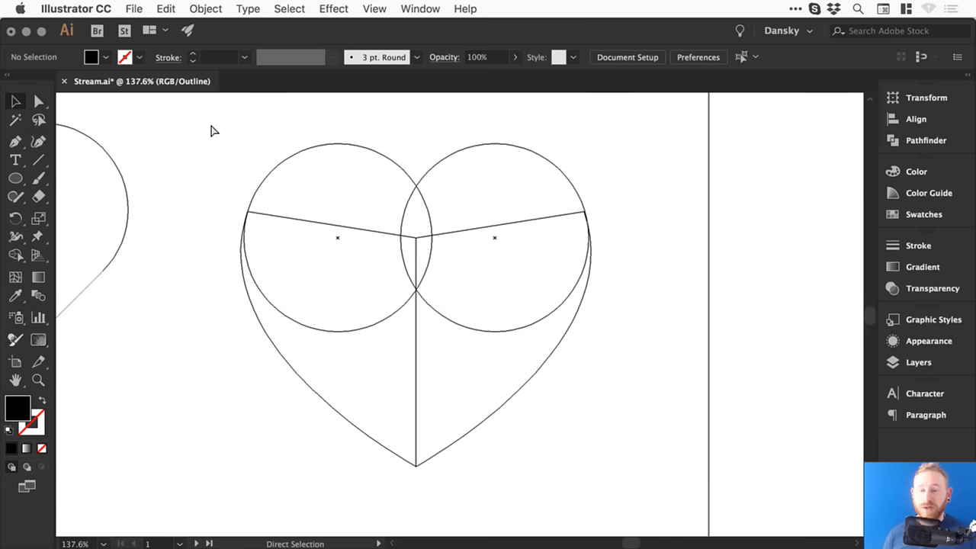
Step: Return to the preview view and swap fill and stroke on the curved heart's pieces, giving them black 1 pt outlines
{"action": "key", "text": "super+y"}
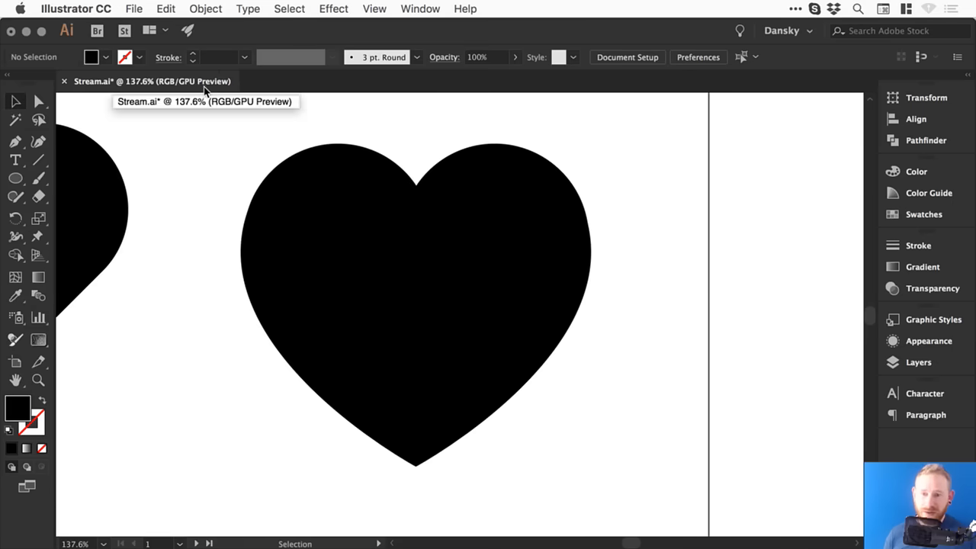
{"action": "key", "text": "super+1"}
{"action": "key", "text": "super+minus"}
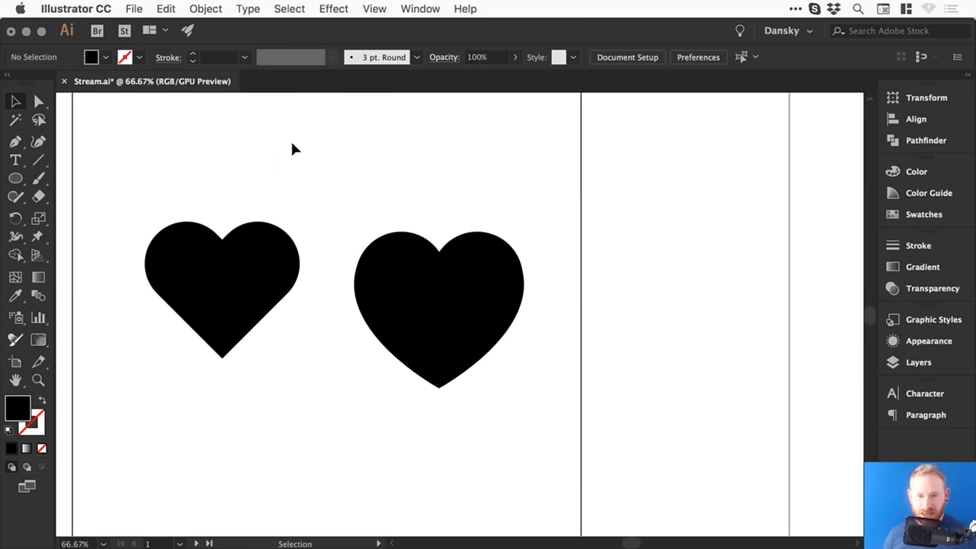
{"action": "left_click_drag", "start_coordinate": [384, 192], "coordinate": [495, 317]}
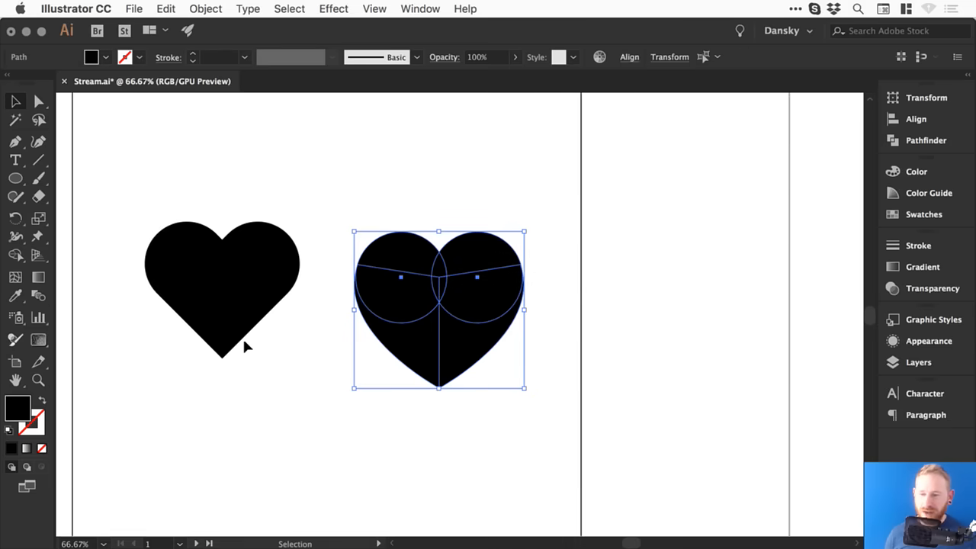
{"action": "left_click", "coordinate": [43, 401]}
{"action": "left_click", "coordinate": [280, 383]}
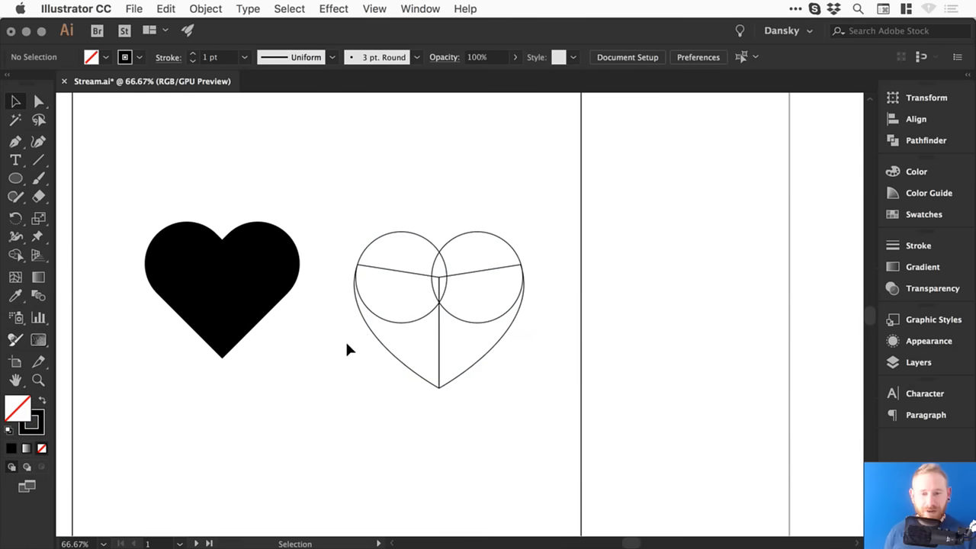
Step: Try uniting all the curved heart's pieces with Pathfinder, and undo the union
{"action": "left_click_drag", "start_coordinate": [376, 204], "coordinate": [462, 323]}
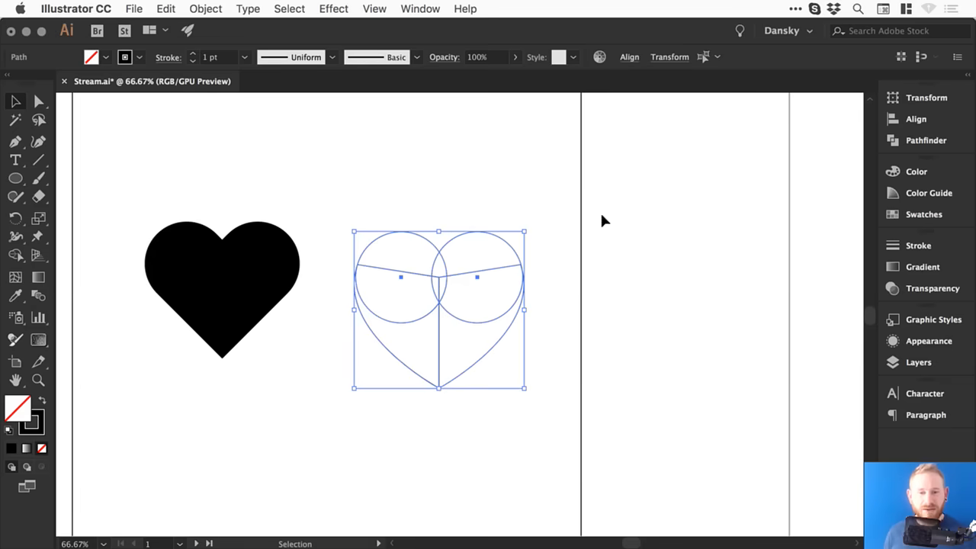
{"action": "left_click", "coordinate": [914, 144]}
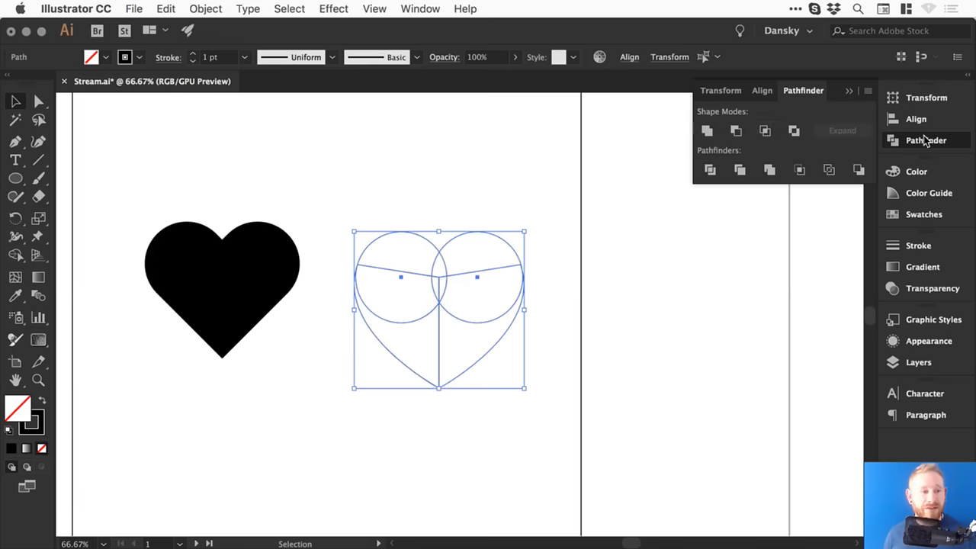
{"action": "left_click", "coordinate": [706, 131]}
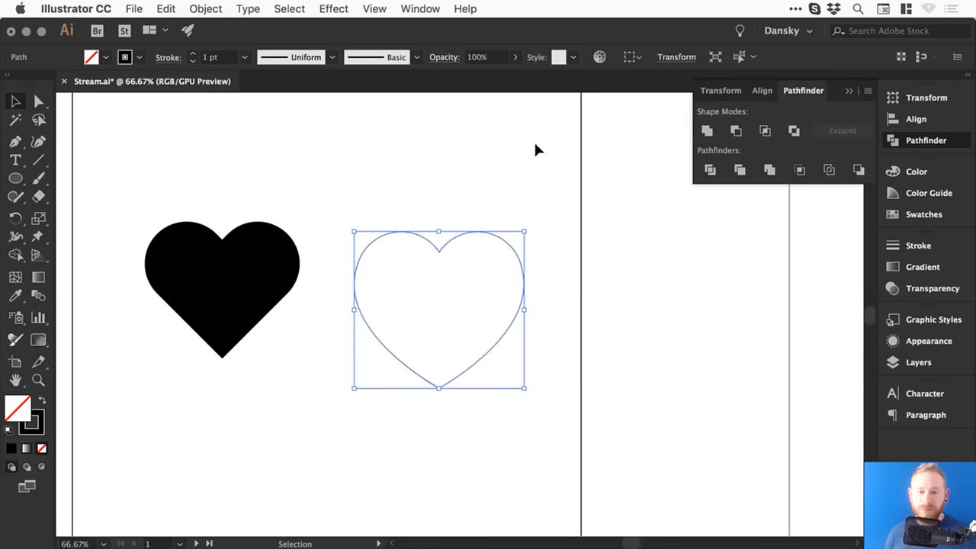
{"action": "left_click", "coordinate": [598, 168]}
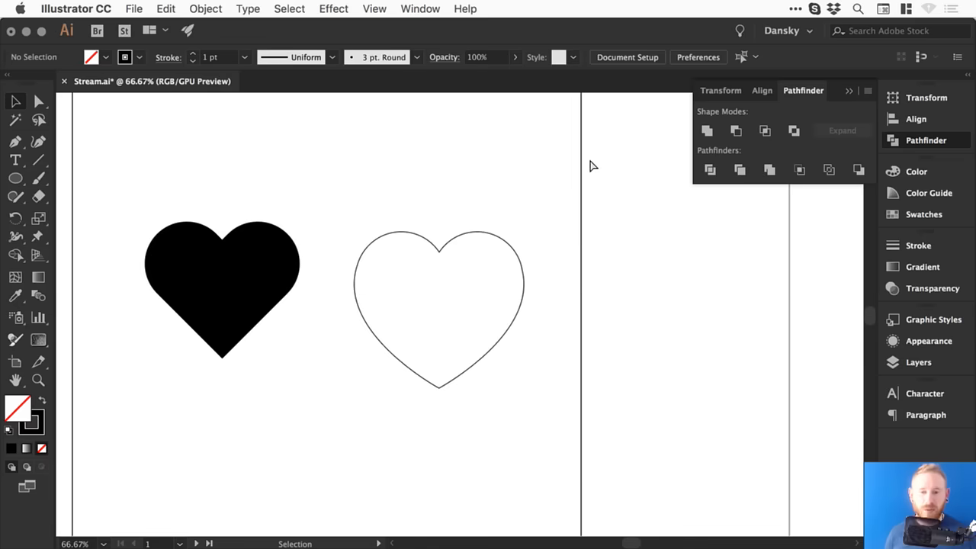
{"action": "key", "text": "super+z"}
Step: Merge the curved heart's overlapping regions into one shape with the Shape Builder tool, and deselect it
{"action": "left_click", "coordinate": [15, 257]}
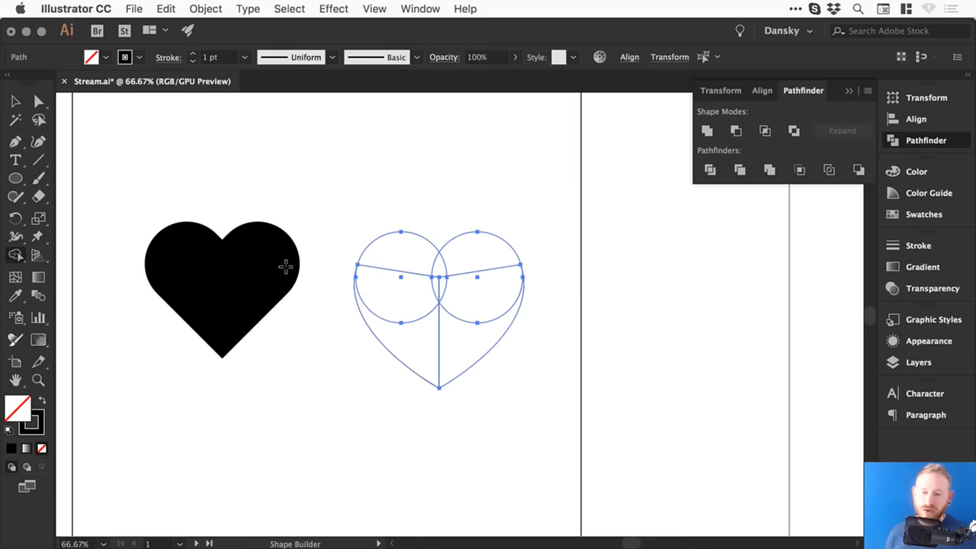
{"action": "mouse_move", "coordinate": [400, 296]}
{"action": "left_mouse_down"}
{"action": "mouse_move", "coordinate": [457, 275]}
{"action": "mouse_move", "coordinate": [431, 293]}
{"action": "mouse_move", "coordinate": [465, 303]}
{"action": "mouse_move", "coordinate": [403, 329]}
{"action": "mouse_move", "coordinate": [455, 315]}
{"action": "left_mouse_up"}
{"action": "key", "text": "v"}
{"action": "left_click", "coordinate": [582, 216]}
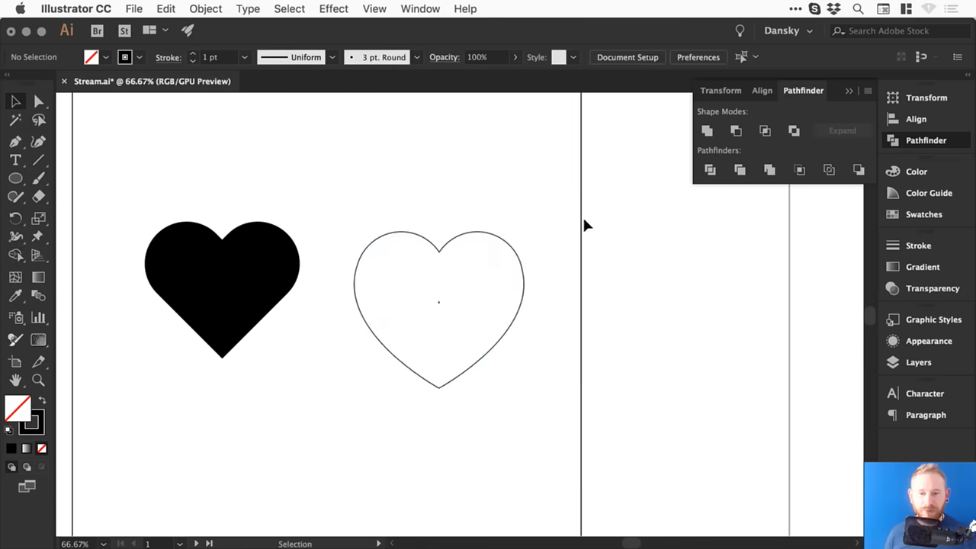
Step: Set the merged heart outline's stroke weight to 33 pt and deselect it
{"action": "left_click_drag", "start_coordinate": [449, 205], "coordinate": [451, 255]}
{"action": "left_click", "coordinate": [918, 246]}
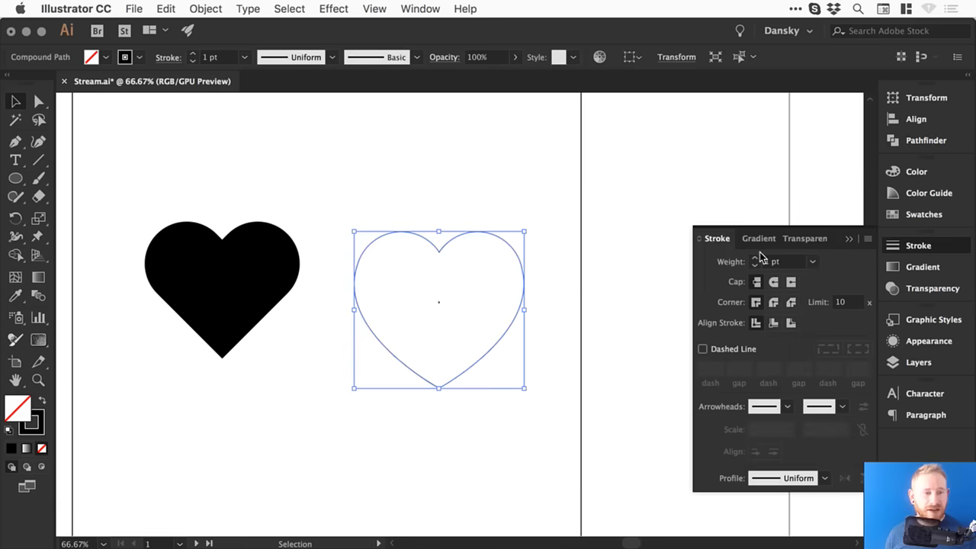
{"action": "left_click", "coordinate": [753, 257]}
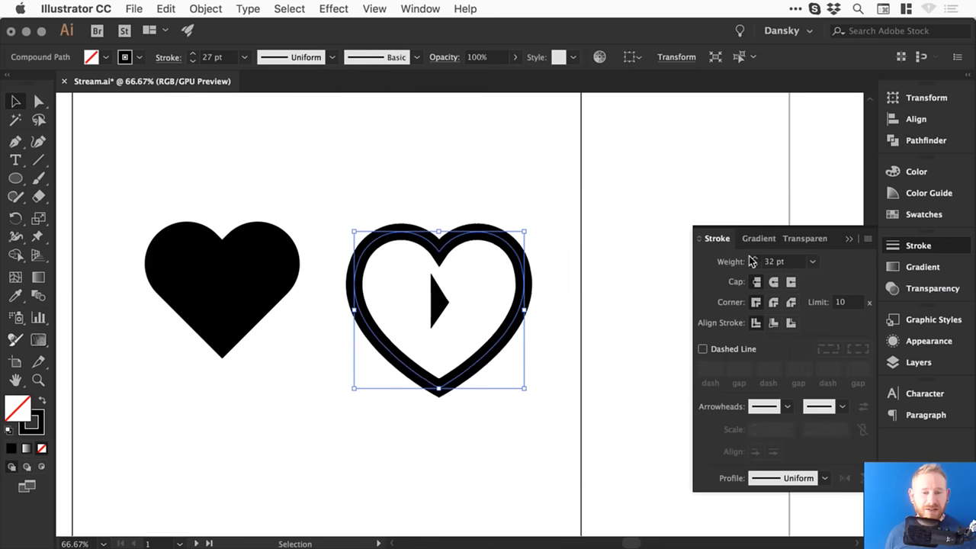
{"action": "left_click", "coordinate": [408, 157]}
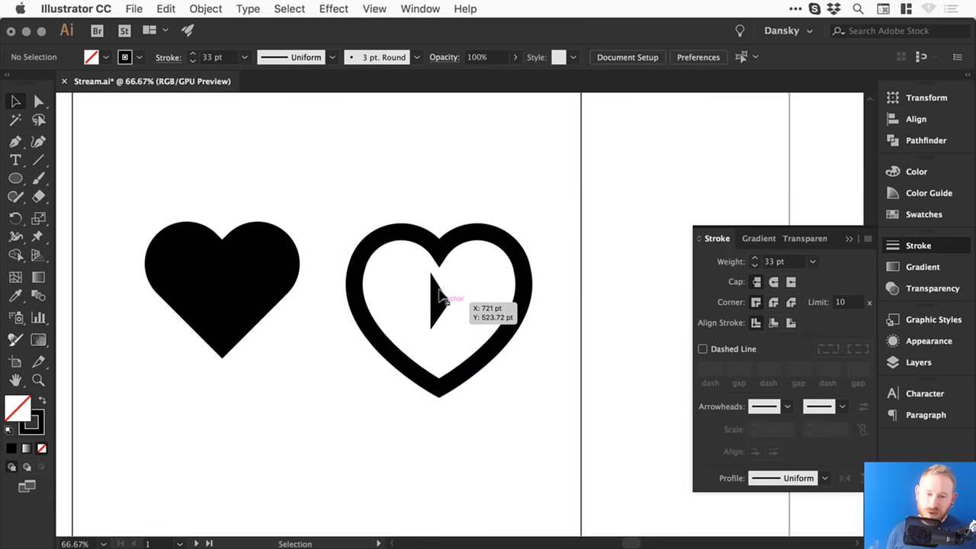
Step: In Outline view, delete the tiny leftover path at the centre of the merged heart
{"action": "left_click_drag", "start_coordinate": [435, 311], "coordinate": [499, 340]}
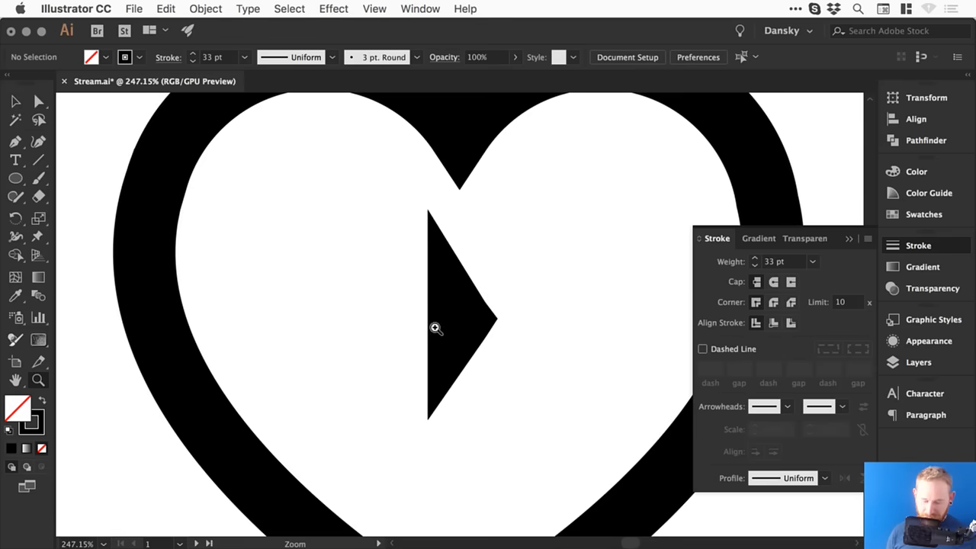
{"action": "left_click", "coordinate": [939, 246]}
{"action": "key", "text": "super+y"}
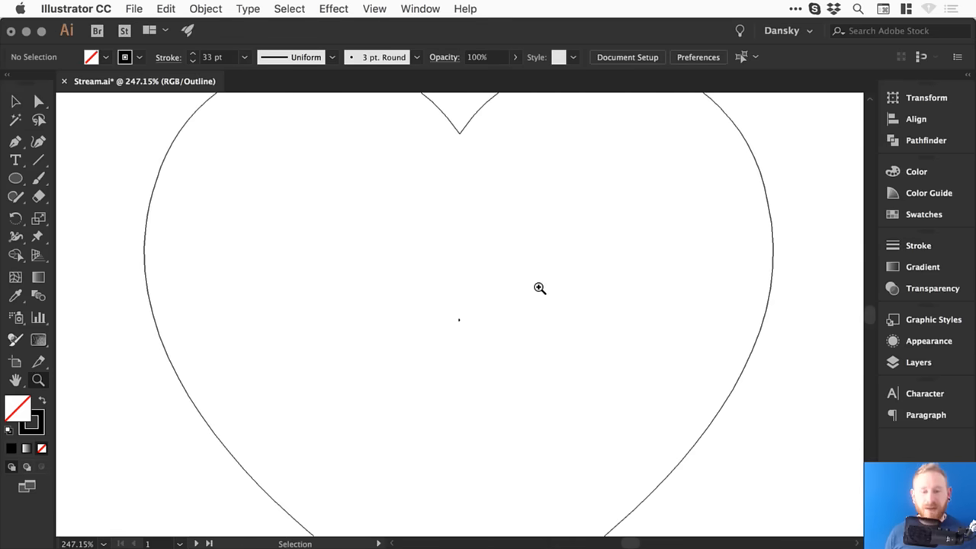
{"action": "key", "text": "a"}
{"action": "left_click_drag", "start_coordinate": [440, 291], "coordinate": [497, 336]}
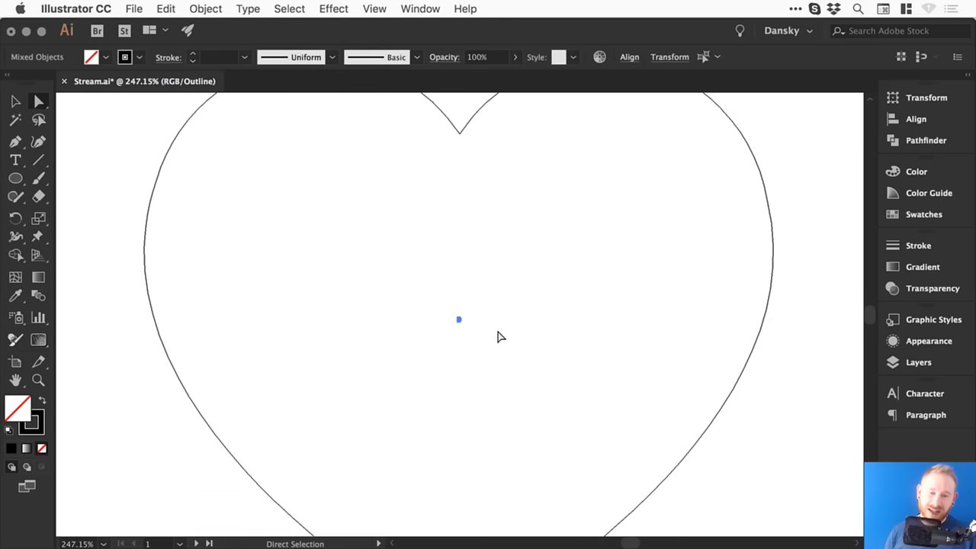
{"action": "left_click", "coordinate": [498, 336]}
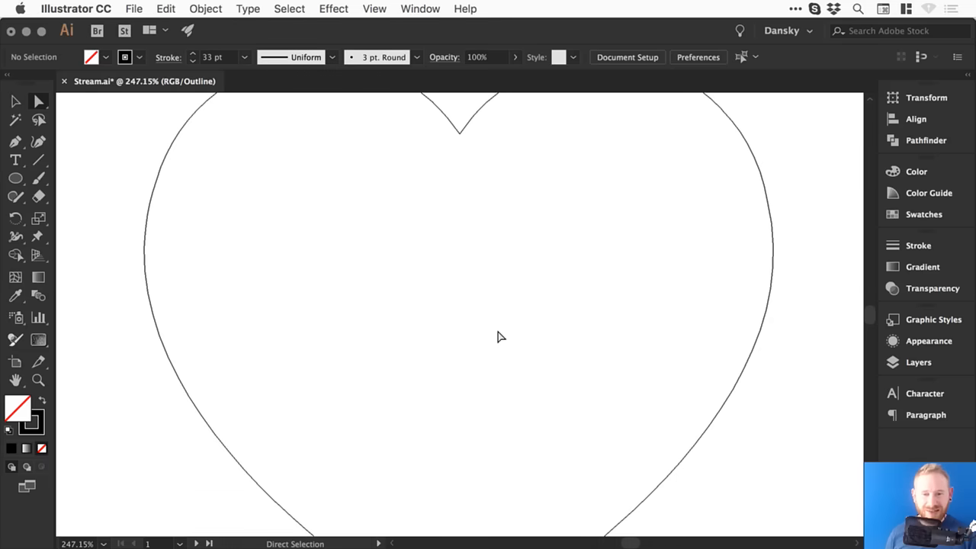
Step: Return to the preview view and swap the curved heart's fill and stroke, making it solid black without a stroke
{"action": "key", "text": "super+y"}
{"action": "key", "text": "v"}
{"action": "key", "text": "super+minus"}
{"action": "key", "text": "super+minus"}
{"action": "key", "text": "super+minus"}
{"action": "key", "text": "super+minus"}
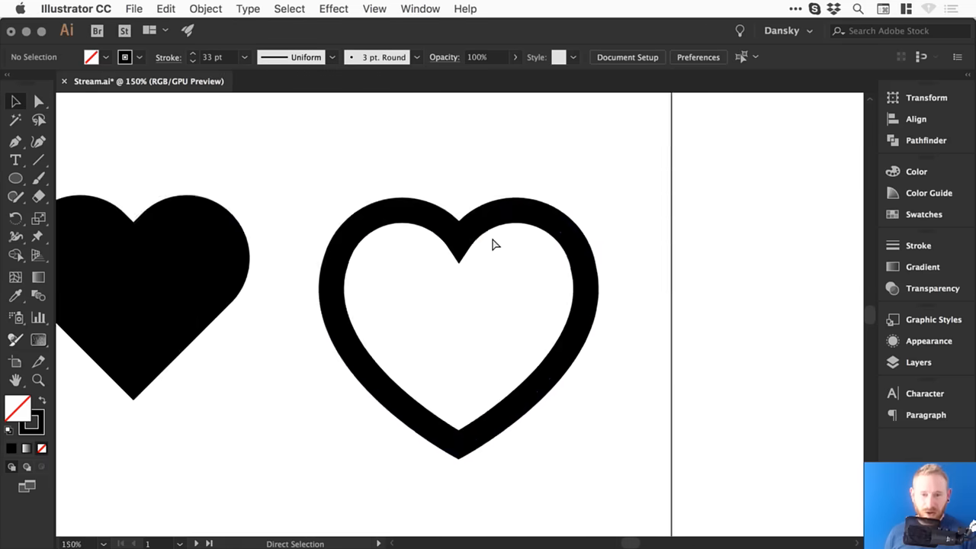
{"action": "left_click_drag", "start_coordinate": [556, 216], "coordinate": [459, 289]}
{"action": "left_click", "coordinate": [44, 399]}
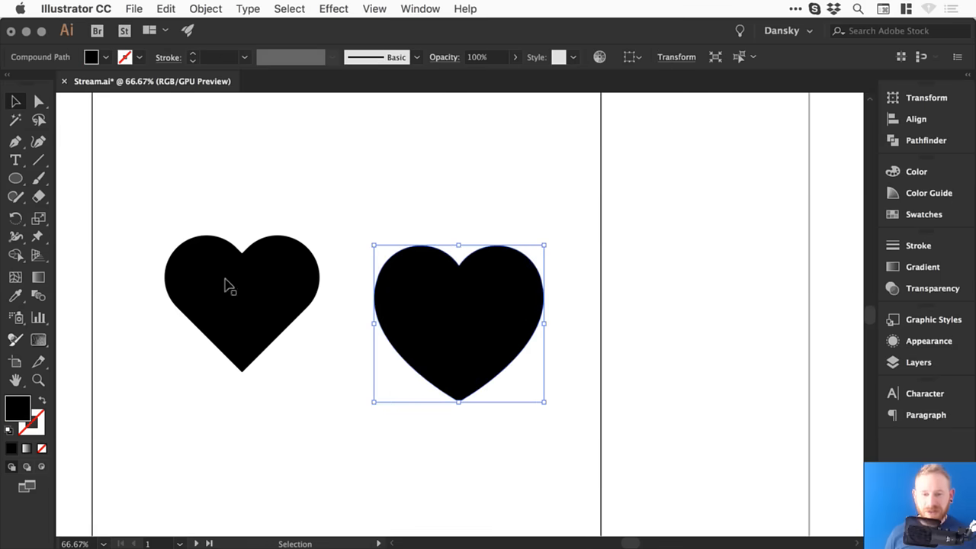
{"action": "left_click", "coordinate": [434, 178]}
Step: Align the curved heart's top edge with the other heart's, and select both hearts
{"action": "left_click_drag", "start_coordinate": [404, 247], "coordinate": [460, 260]}
{"action": "left_click_drag", "start_coordinate": [526, 324], "coordinate": [519, 312]}
{"action": "left_click_drag", "start_coordinate": [497, 355], "coordinate": [499, 357]}
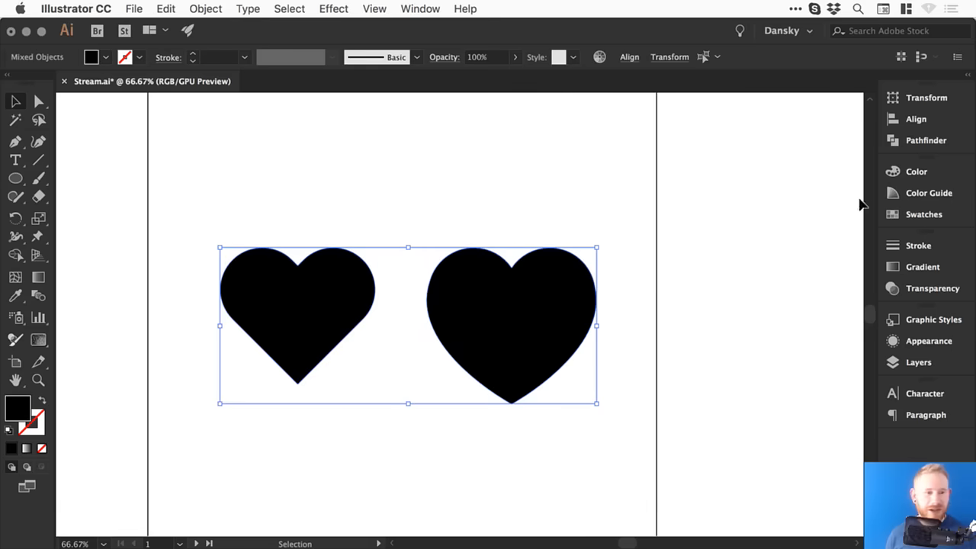
Step: Fill both hearts with the RGB Red swatch, edited to R 238, G 45, B 70, and deselect them
{"action": "left_click", "coordinate": [924, 214]}
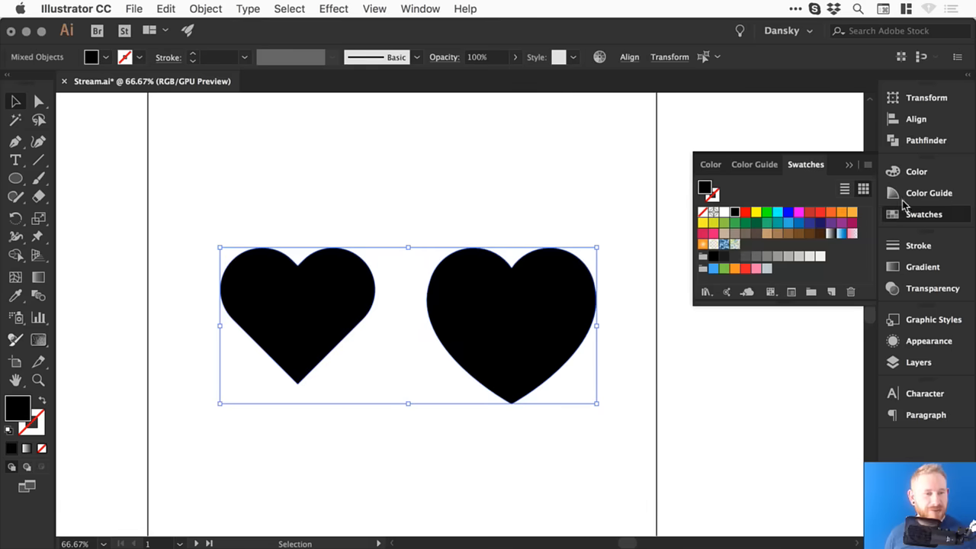
{"action": "double_click", "coordinate": [747, 212]}
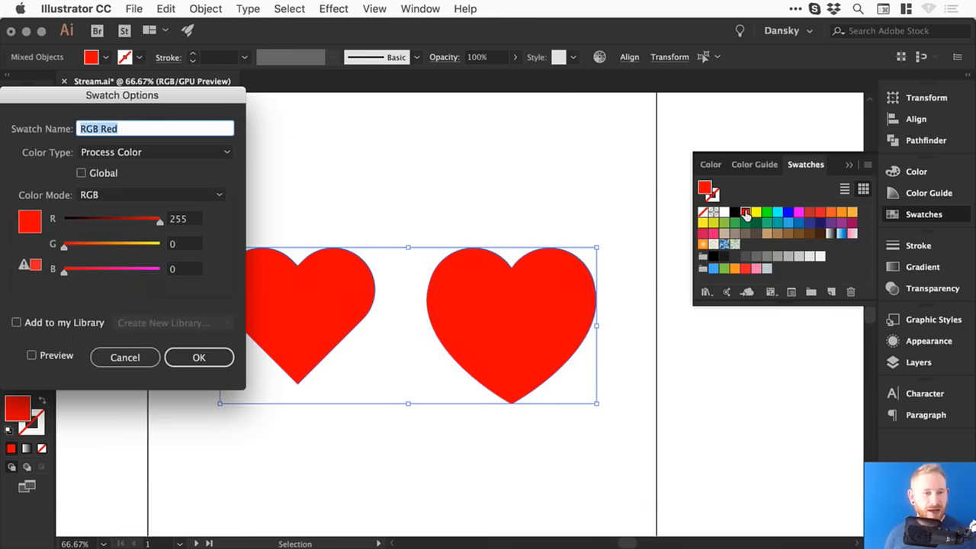
{"action": "left_click", "coordinate": [64, 355]}
{"action": "left_click_drag", "start_coordinate": [159, 96], "coordinate": [219, 109]}
{"action": "left_click_drag", "start_coordinate": [220, 233], "coordinate": [192, 233]}
{"action": "left_click_drag", "start_coordinate": [124, 282], "coordinate": [143, 282]}
{"action": "left_click_drag", "start_coordinate": [124, 257], "coordinate": [136, 259]}
{"action": "left_click_drag", "start_coordinate": [192, 233], "coordinate": [214, 231]}
{"action": "left_click_drag", "start_coordinate": [143, 283], "coordinate": [141, 260]}
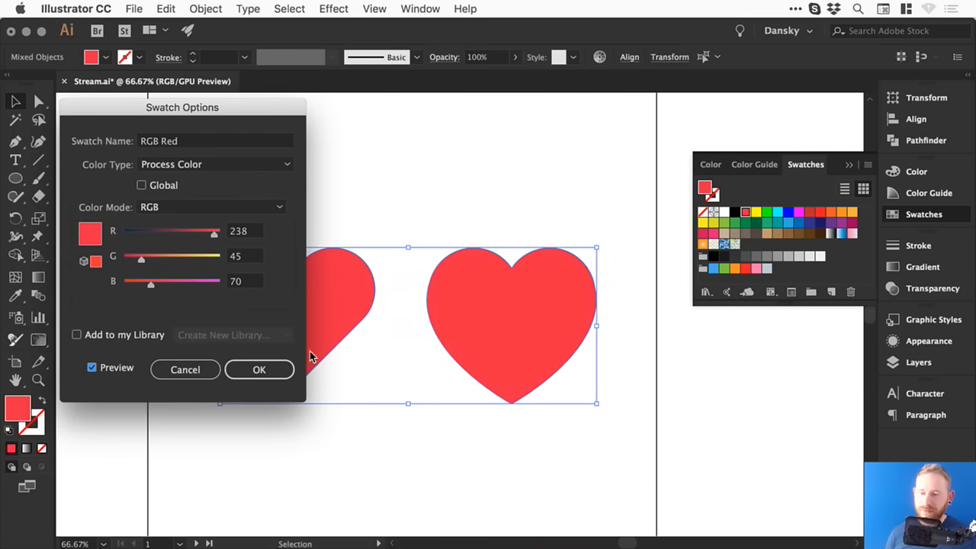
{"action": "left_click", "coordinate": [259, 369]}
{"action": "left_click", "coordinate": [894, 214]}
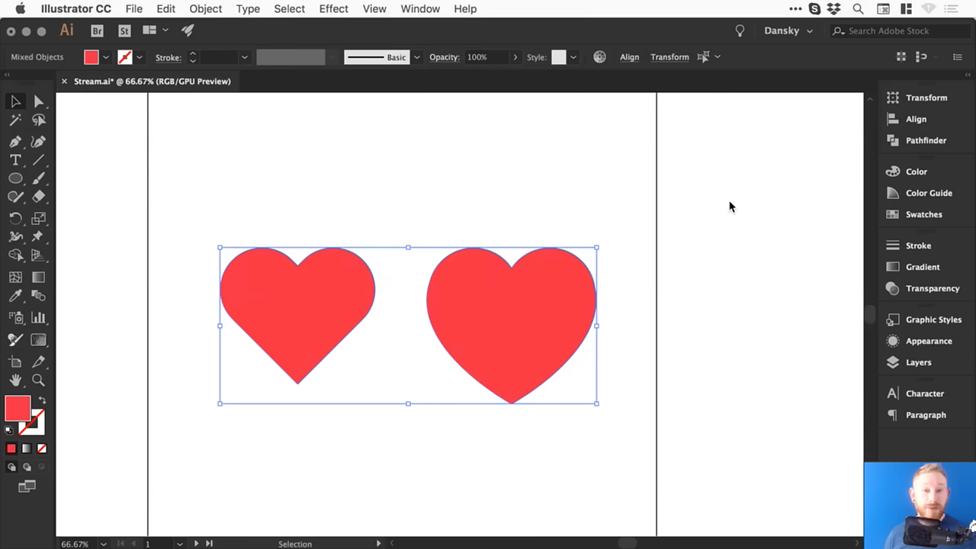
{"action": "left_click", "coordinate": [733, 205]}
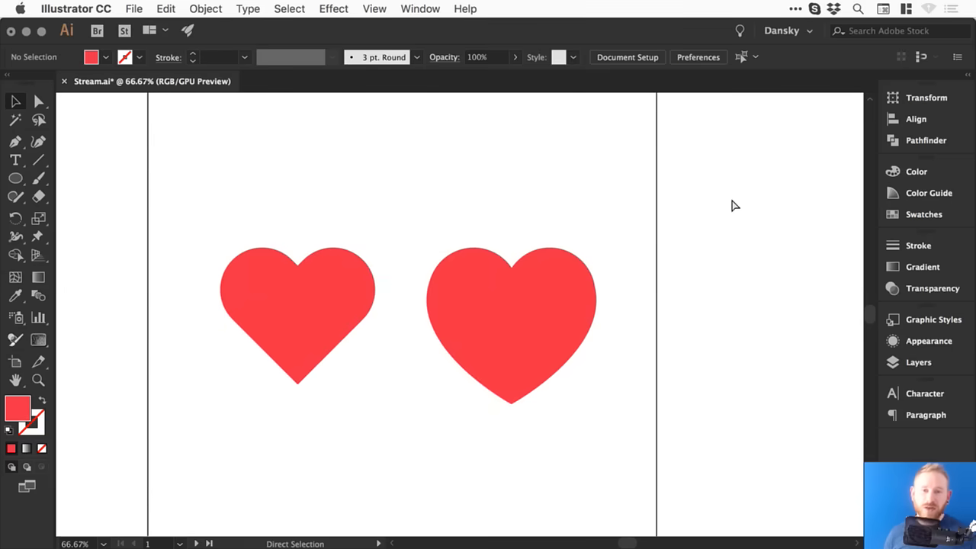
Step: Save the document and bring the empty second artboard into view
{"action": "key", "text": "super+s"}
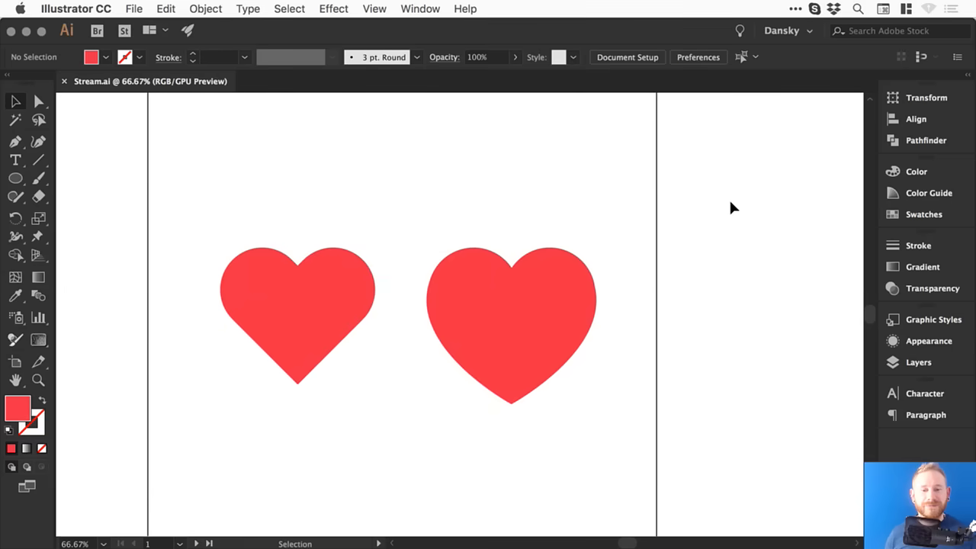
{"action": "key", "text": "space"}
{"action": "left_click_drag", "start_coordinate": [734, 226], "coordinate": [433, 230]}
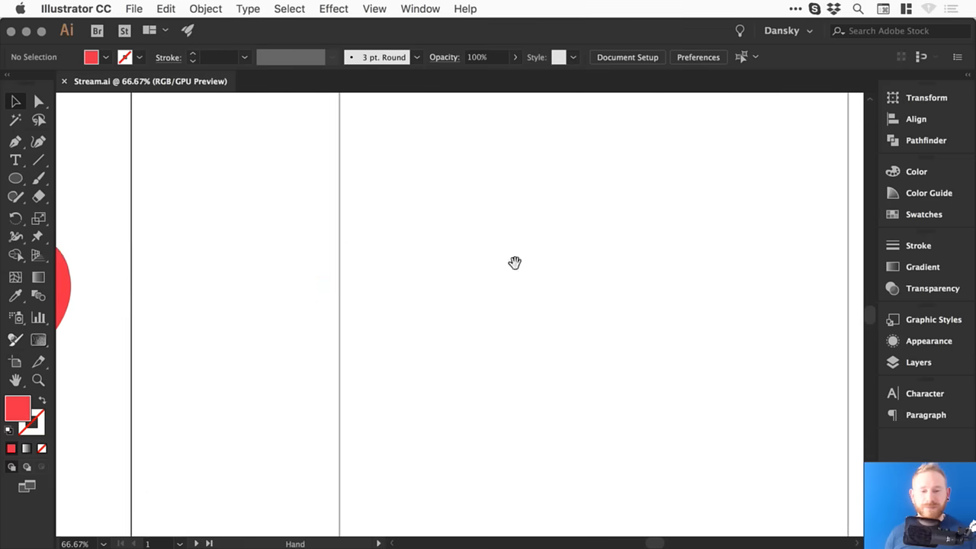
{"action": "left_click", "coordinate": [196, 542]}
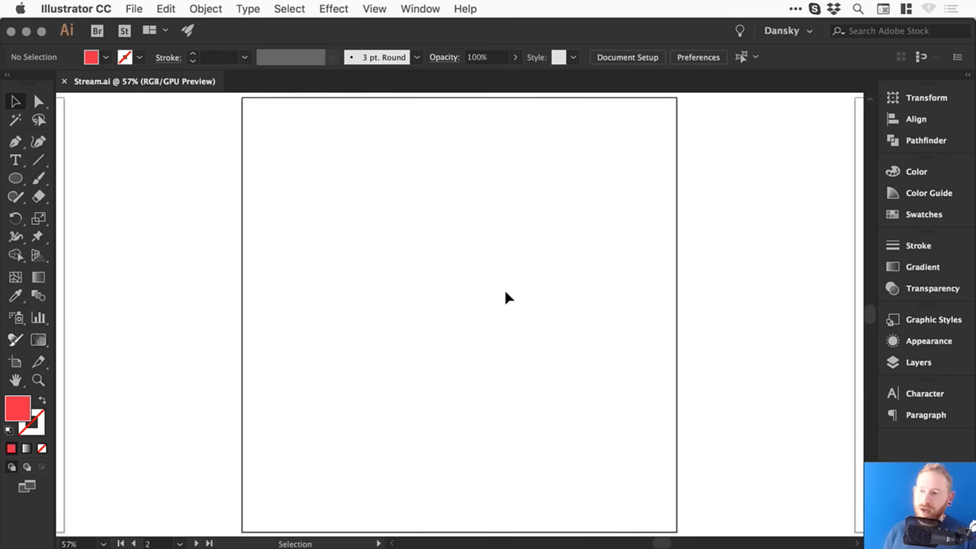
Step: Try drawing a square on the second artboard and adjusting its upper-right corner, and undo the changes
{"action": "left_click_drag", "start_coordinate": [16, 178], "coordinate": [73, 176]}
{"action": "left_click_drag", "start_coordinate": [342, 188], "coordinate": [590, 436]}
{"action": "key", "text": "v"}
{"action": "key", "text": "a"}
{"action": "left_click_drag", "start_coordinate": [579, 194], "coordinate": [555, 226]}
{"action": "key", "text": "super+z"}
{"action": "key", "text": "v"}
{"action": "left_click", "coordinate": [635, 191]}
{"action": "key", "text": "super+z"}
{"action": "key", "text": "super+z"}
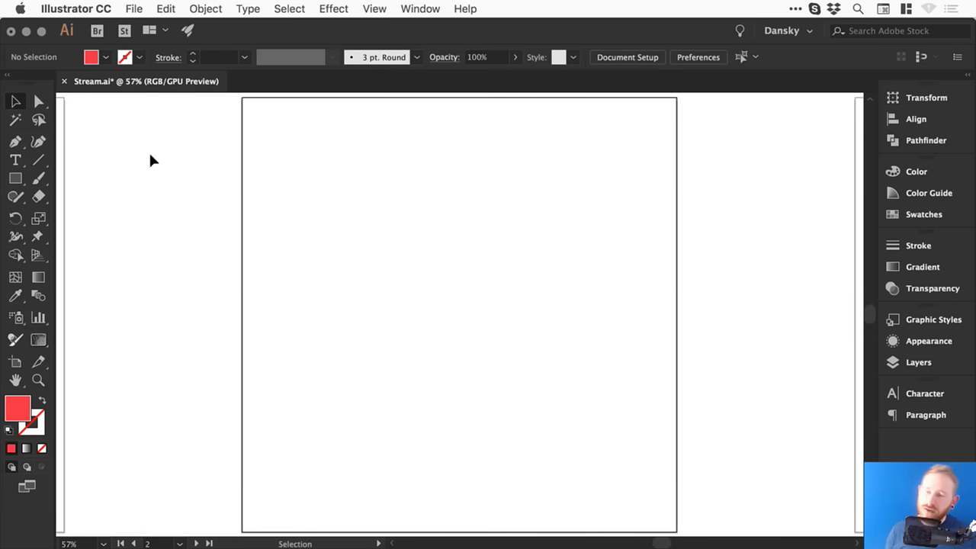
Step: Set the current fill colour to black
{"action": "double_click", "coordinate": [19, 407]}
{"action": "left_click_drag", "start_coordinate": [107, 298], "coordinate": [10, 331]}
{"action": "left_click_drag", "start_coordinate": [239, 103], "coordinate": [503, 142]}
{"action": "left_click", "coordinate": [641, 183]}
Step: Draw a wide, thin horizontal rectangle in the upper middle of the second artboard
{"action": "left_click", "coordinate": [13, 179]}
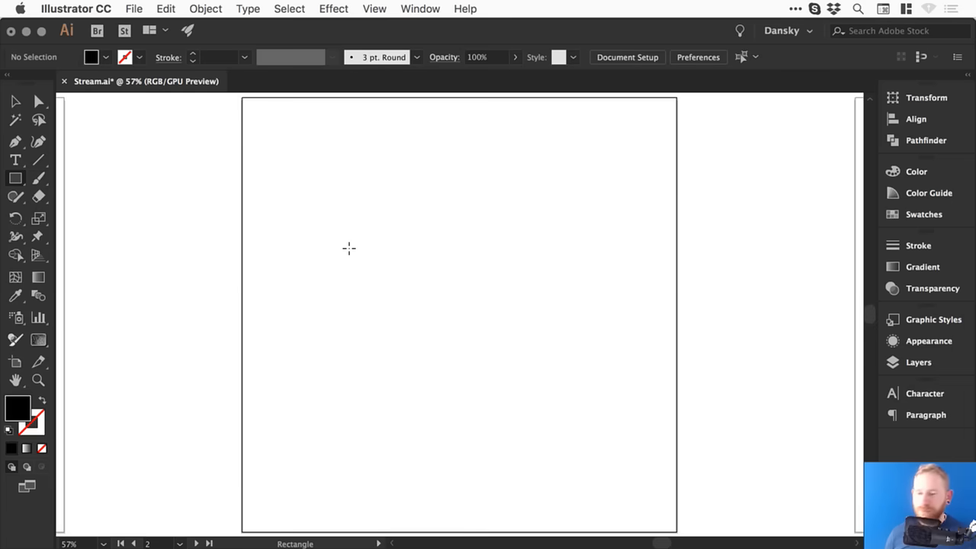
{"action": "left_click_drag", "start_coordinate": [349, 217], "coordinate": [551, 259]}
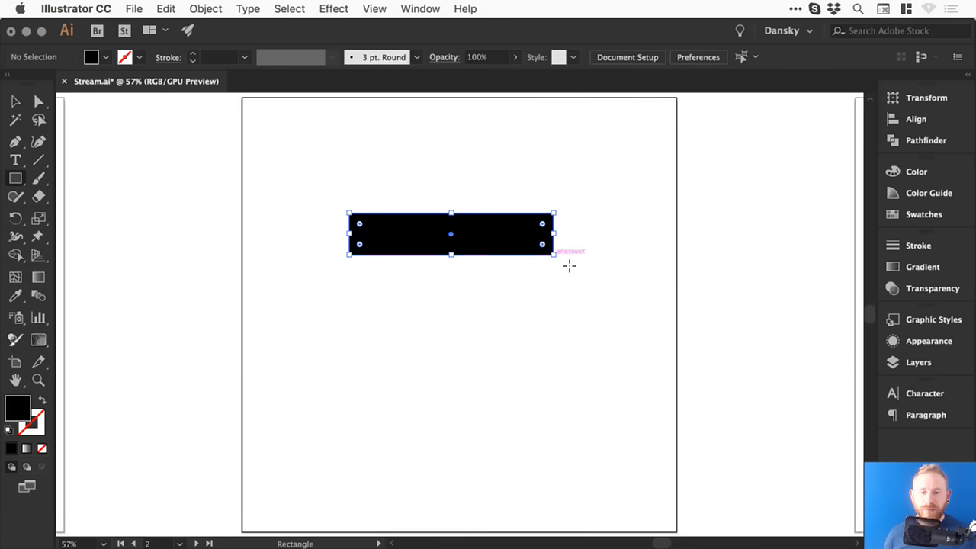
{"action": "key", "text": "v"}
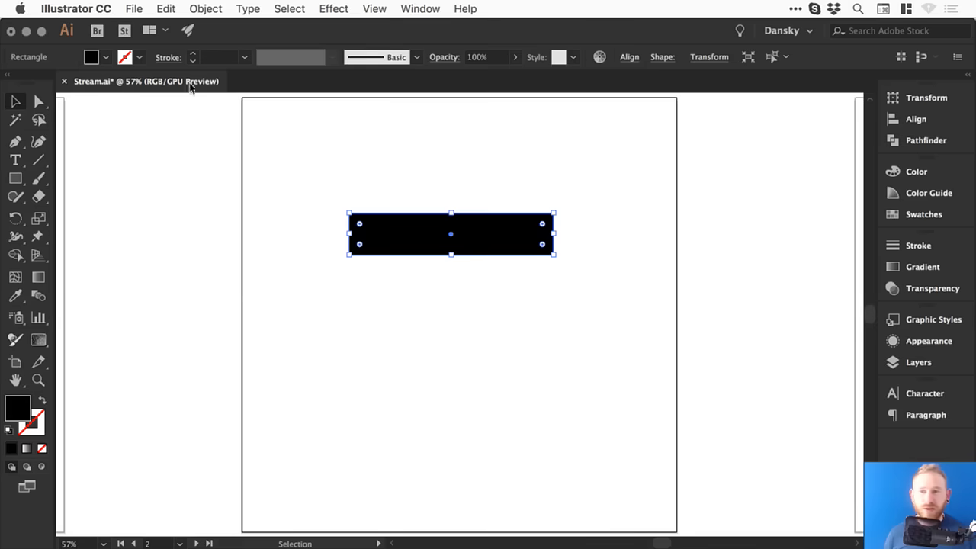
Step: Duplicate the rectangle in place, stand the copy vertically from the original's centre to form a T, and select both
{"action": "left_click", "coordinate": [165, 9]}
{"action": "left_click", "coordinate": [177, 78]}
{"action": "left_click", "coordinate": [165, 8]}
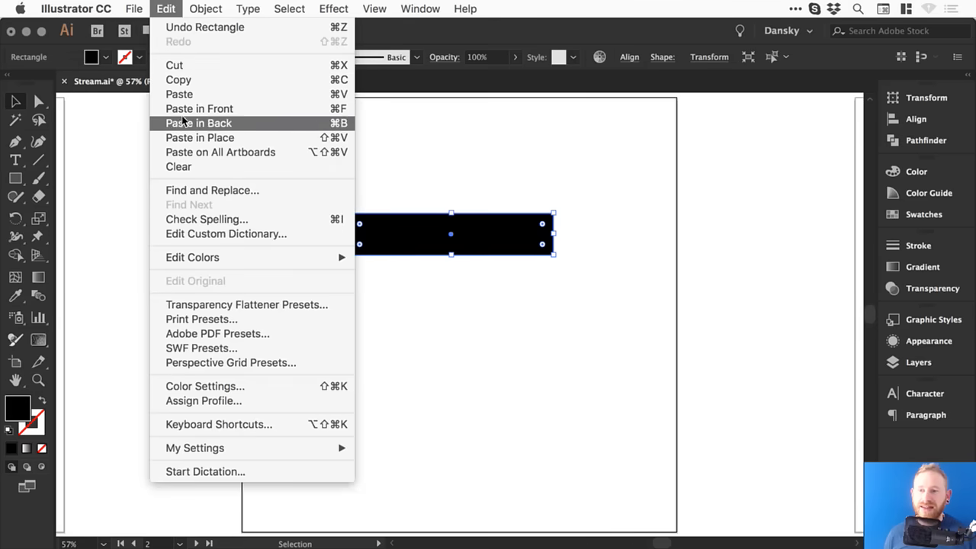
{"action": "left_click", "coordinate": [196, 137]}
{"action": "left_click_drag", "start_coordinate": [338, 204], "coordinate": [449, 272]}
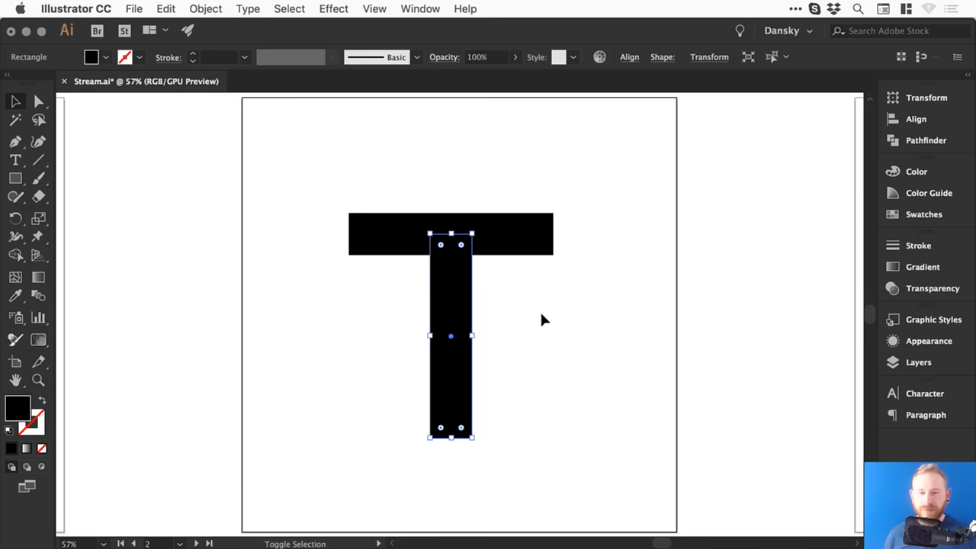
{"action": "left_click", "coordinate": [599, 314]}
{"action": "left_click_drag", "start_coordinate": [387, 171], "coordinate": [554, 336]}
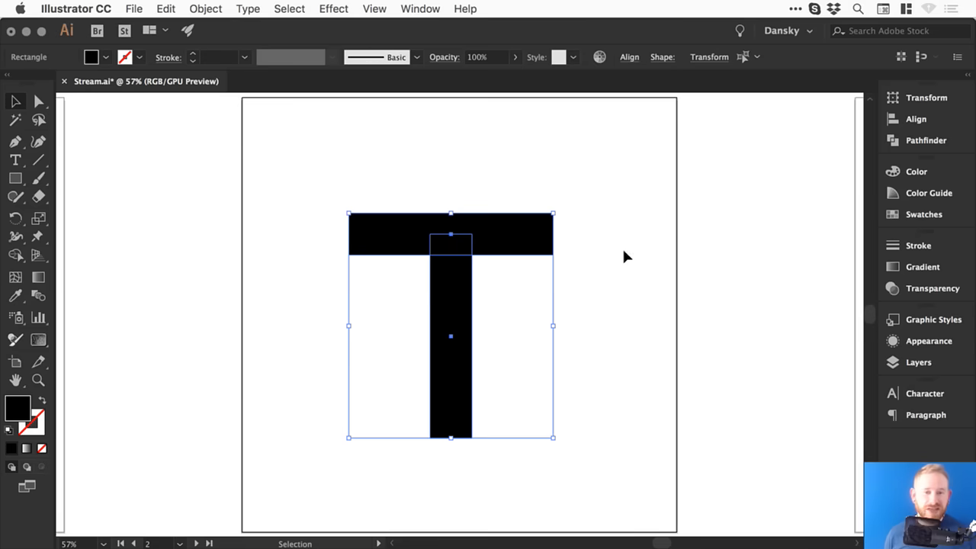
Step: Unite the two selected rectangles into a single T shape and deselect it
{"action": "left_click", "coordinate": [903, 141]}
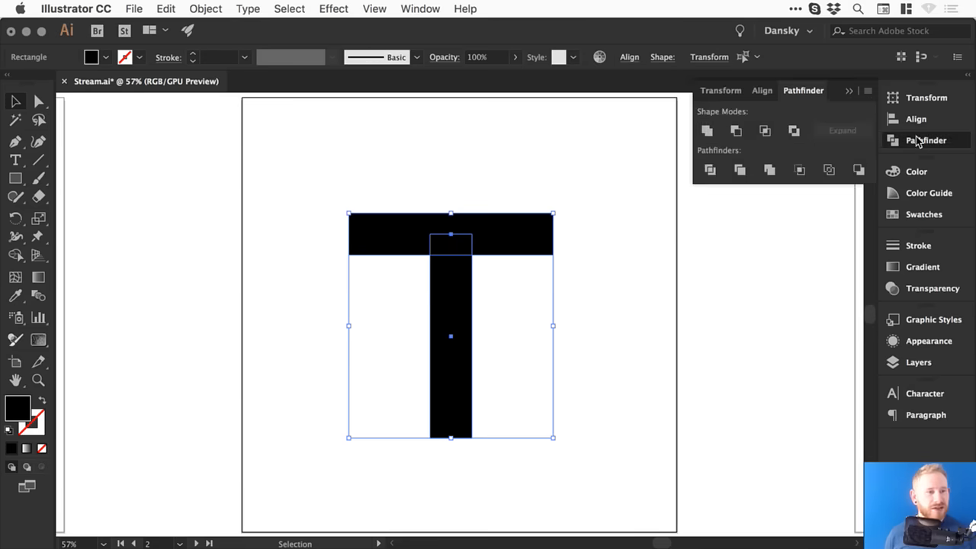
{"action": "left_click", "coordinate": [708, 131]}
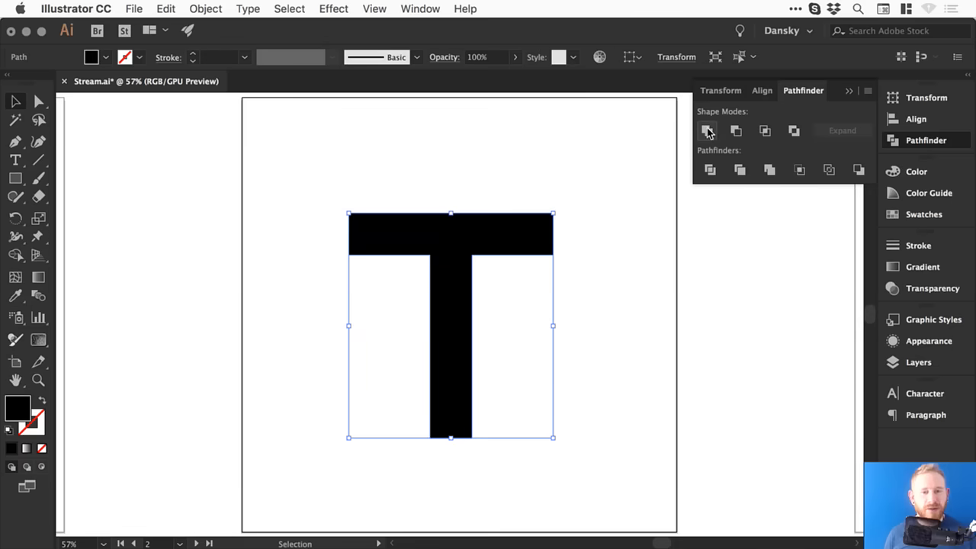
{"action": "left_click", "coordinate": [941, 142]}
{"action": "left_click", "coordinate": [782, 163]}
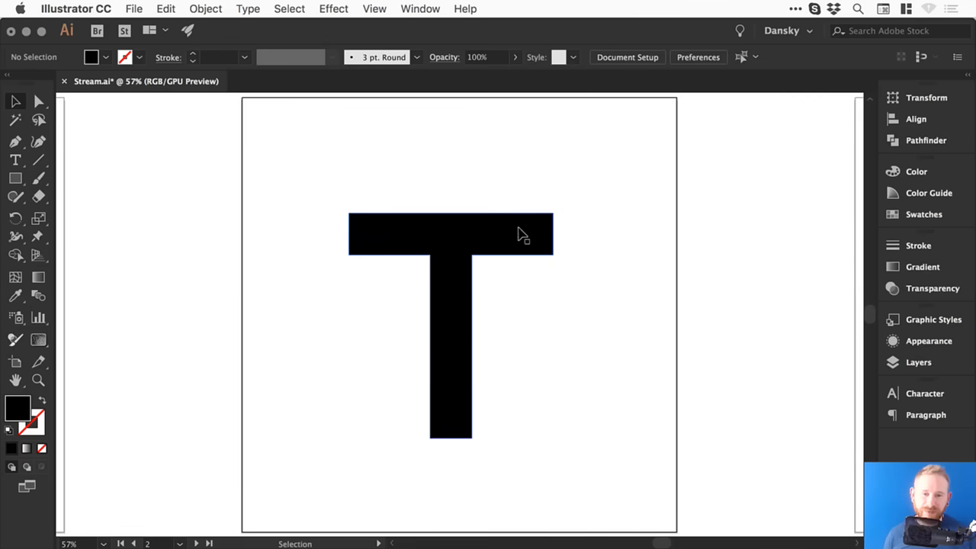
Step: Scale the T down to about half its size and place it in the artboard's left half
{"action": "key", "text": "z"}
{"action": "left_click_drag", "start_coordinate": [231, 174], "coordinate": [679, 472]}
{"action": "key", "text": "v"}
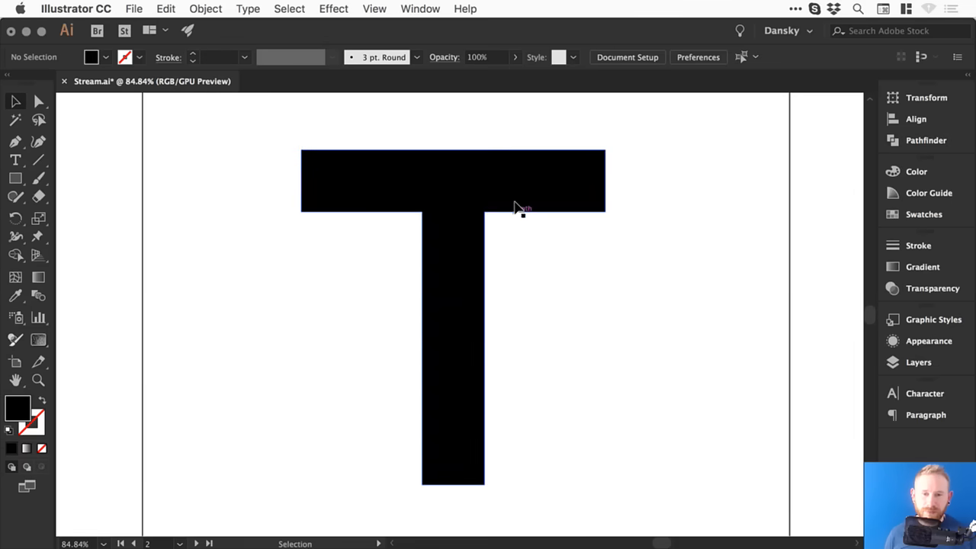
{"action": "left_click", "coordinate": [465, 191]}
{"action": "left_click_drag", "start_coordinate": [608, 151], "coordinate": [457, 312]}
{"action": "left_click_drag", "start_coordinate": [389, 328], "coordinate": [321, 246]}
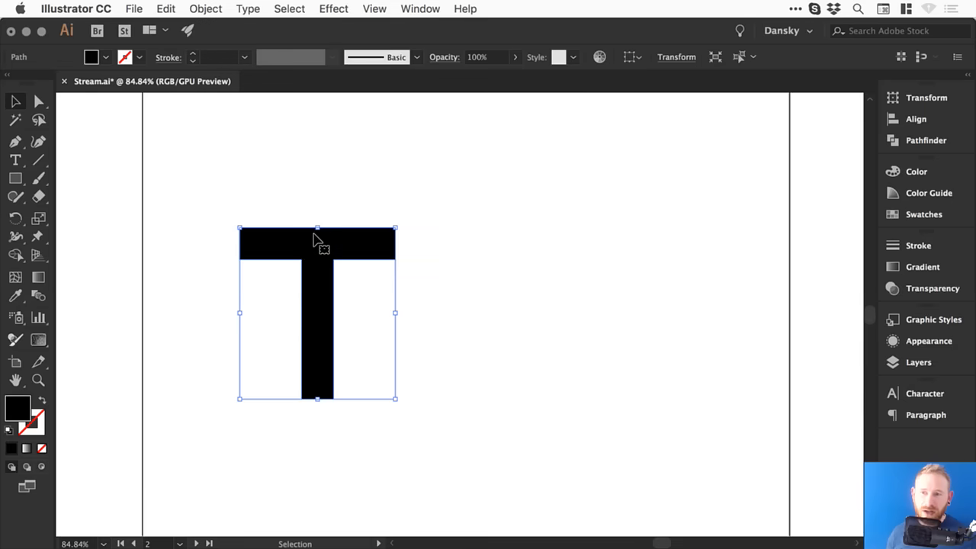
Step: Duplicate the small T horizontally into the right half of the second artboard
{"action": "left_click_drag", "start_coordinate": [320, 242], "coordinate": [602, 246]}
{"action": "key", "text": "z"}
{"action": "left_click_drag", "start_coordinate": [303, 200], "coordinate": [765, 417]}
{"action": "key", "text": "v"}
{"action": "left_click_drag", "start_coordinate": [546, 271], "coordinate": [419, 267]}
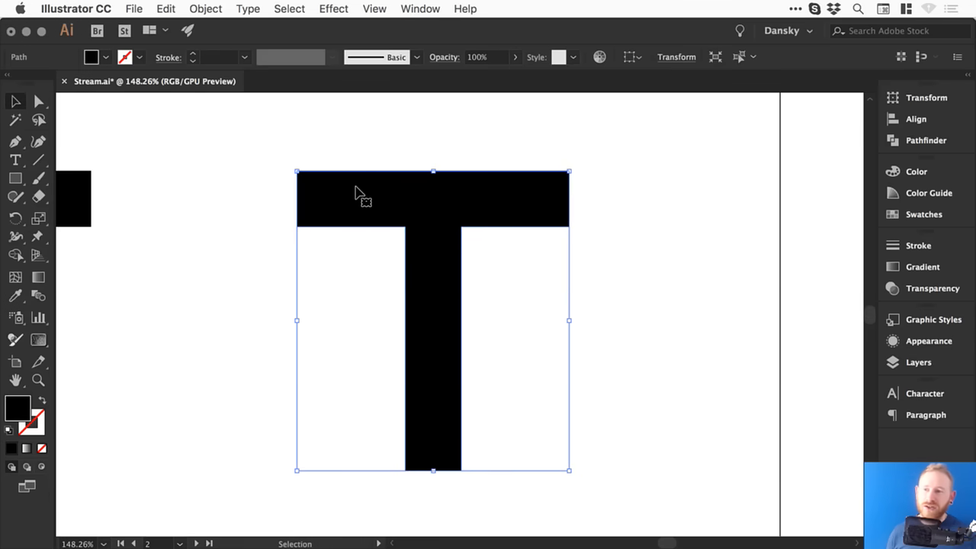
Step: Try rounding all corners of the right-hand T slightly, and undo the rounding
{"action": "left_click", "coordinate": [39, 103]}
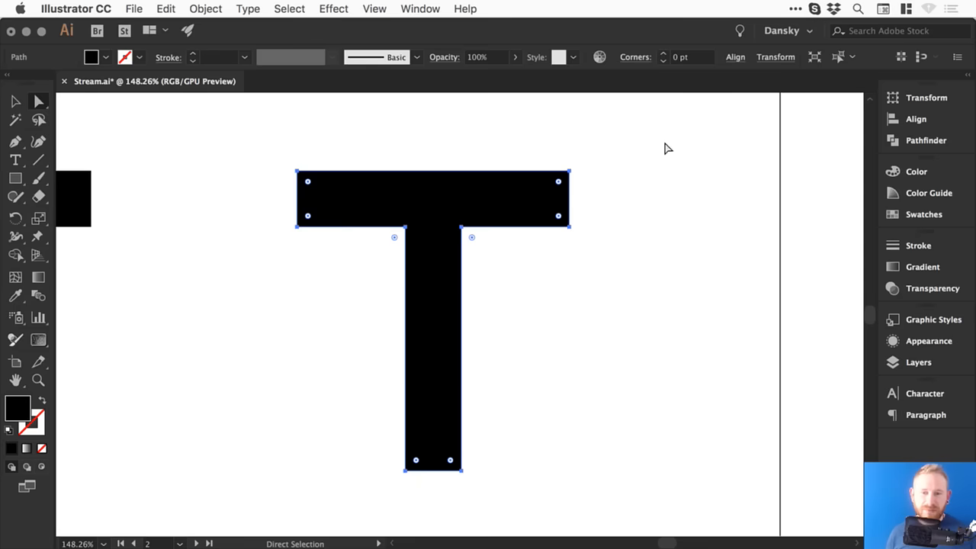
{"action": "left_click", "coordinate": [304, 173]}
{"action": "left_click", "coordinate": [309, 216], "text": "shift"}
{"action": "left_click", "coordinate": [456, 460], "text": "shift"}
{"action": "left_click", "coordinate": [557, 174], "text": "shift"}
{"action": "mouse_move", "coordinate": [560, 180]}
{"action": "left_mouse_down"}
{"action": "mouse_move", "coordinate": [542, 191]}
{"action": "mouse_move", "coordinate": [554, 179]}
{"action": "left_mouse_up"}
{"action": "key", "text": "v"}
{"action": "left_click", "coordinate": [581, 129]}
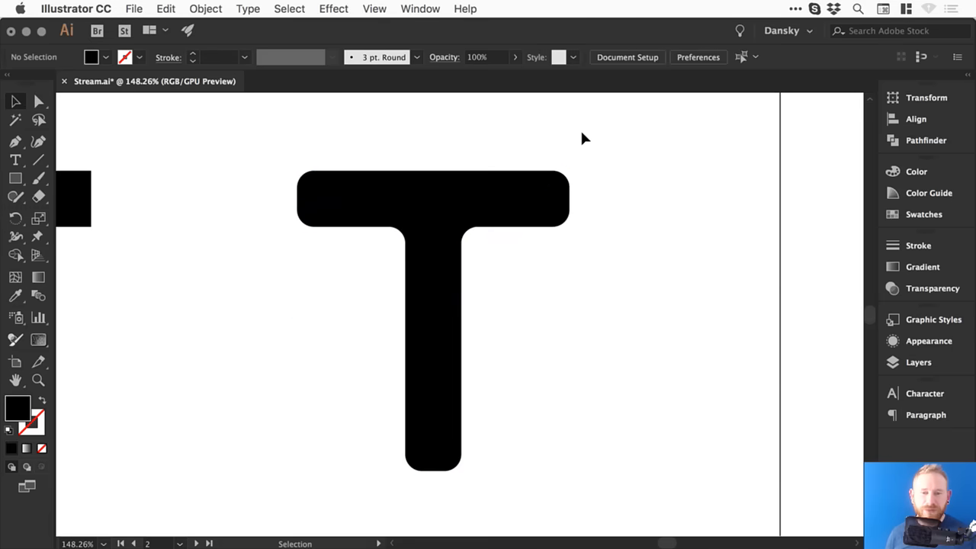
{"action": "left_click_drag", "start_coordinate": [377, 179], "coordinate": [536, 187]}
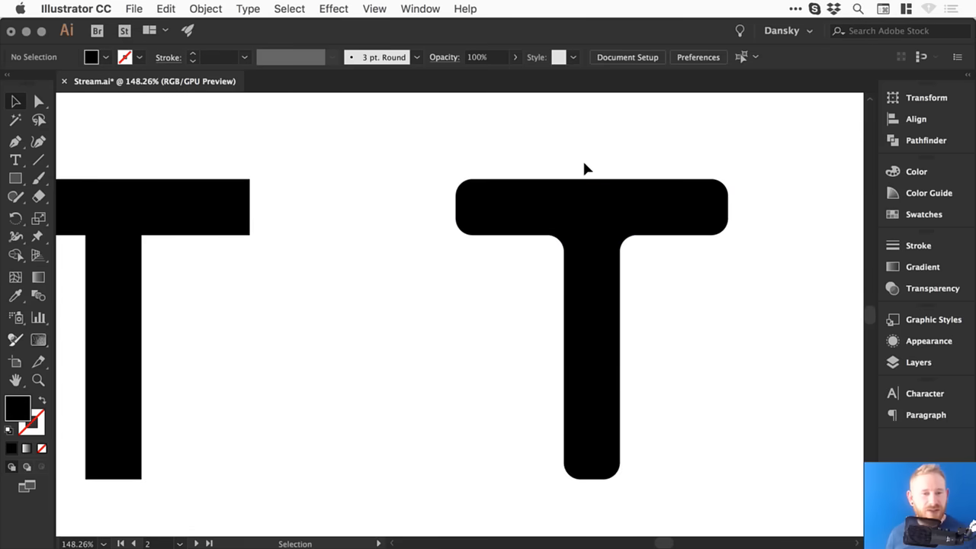
{"action": "key", "text": "super+z"}
{"action": "scroll", "coordinate": [671, 167], "scroll_direction": "right", "scroll_amount": 5}
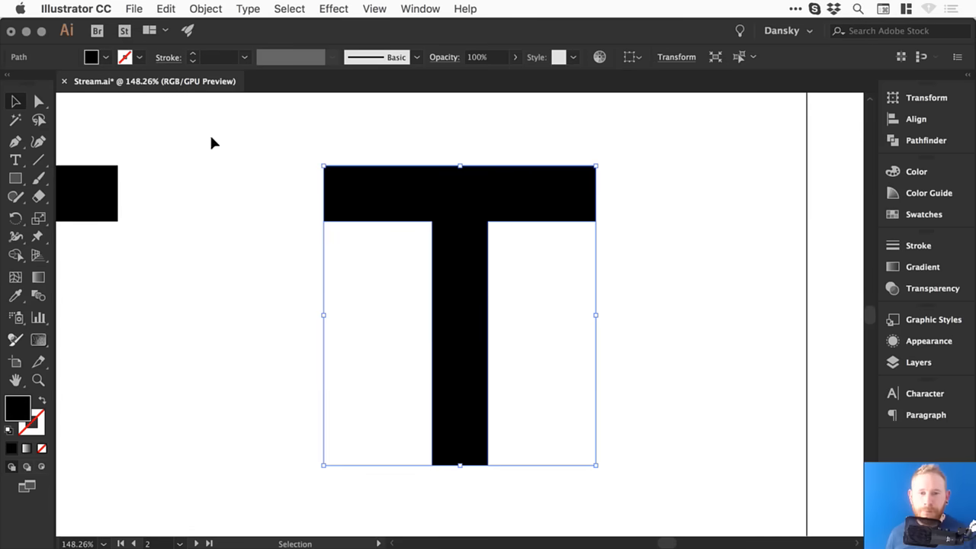
Step: Try rounding only the crossbar's upper-left and lower-right corners on the right-hand T, and undo the changes
{"action": "left_click", "coordinate": [38, 101]}
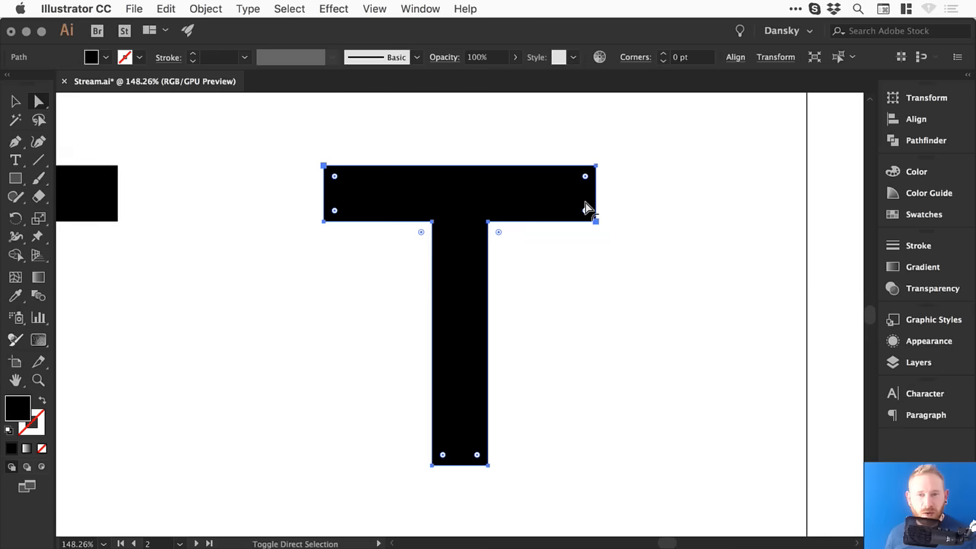
{"action": "left_click_drag", "start_coordinate": [583, 205], "coordinate": [540, 161]}
{"action": "left_click", "coordinate": [702, 150]}
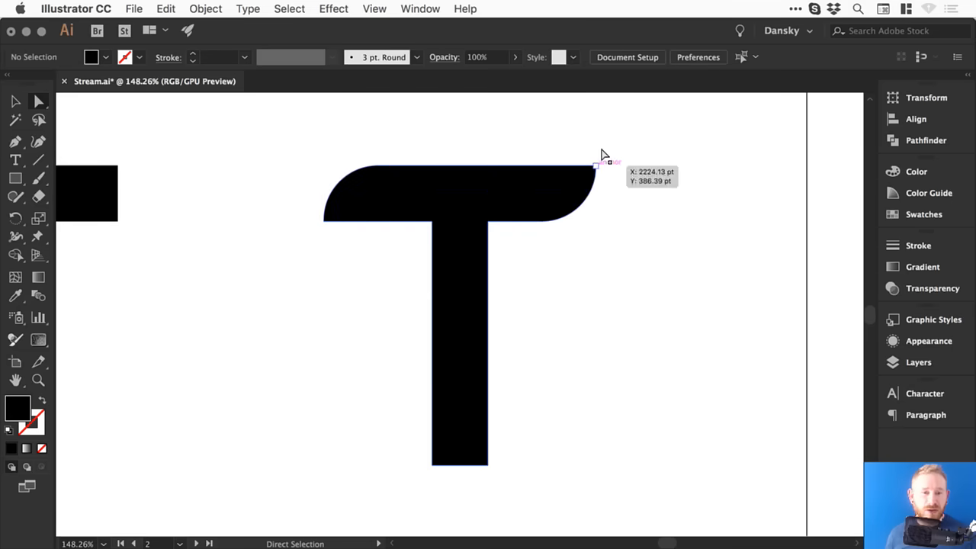
{"action": "left_click", "coordinate": [591, 170]}
{"action": "left_click_drag", "start_coordinate": [594, 167], "coordinate": [563, 178]}
{"action": "key", "text": "super+z"}
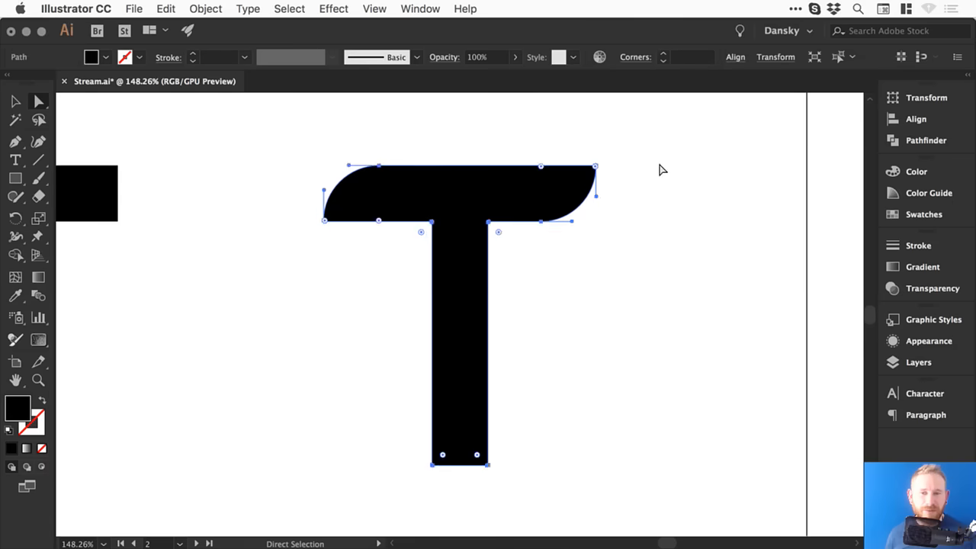
{"action": "key", "text": "super+z"}
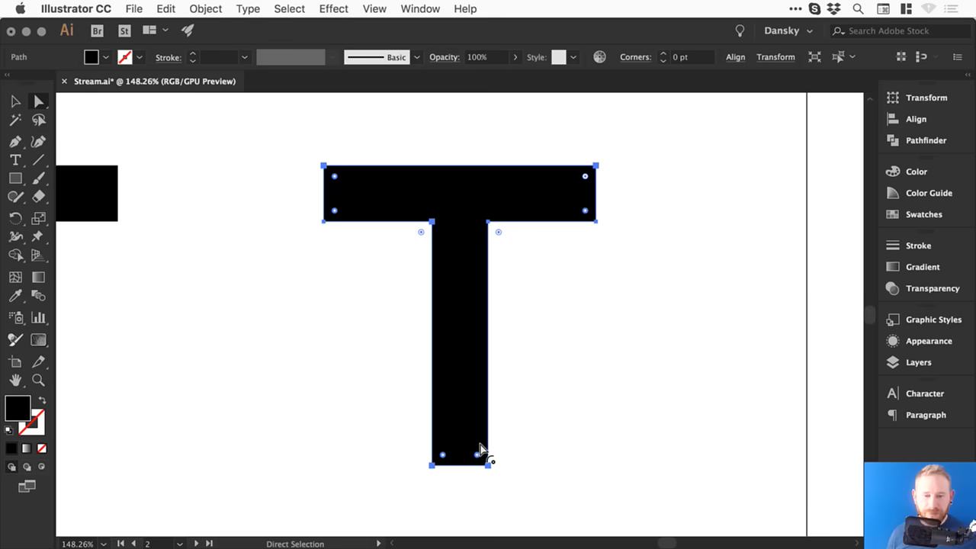
Step: Try fully rounding the outer corners of the crossbar and stem ends to 24.71 pt, and undo it
{"action": "left_click_drag", "start_coordinate": [478, 454], "coordinate": [459, 407]}
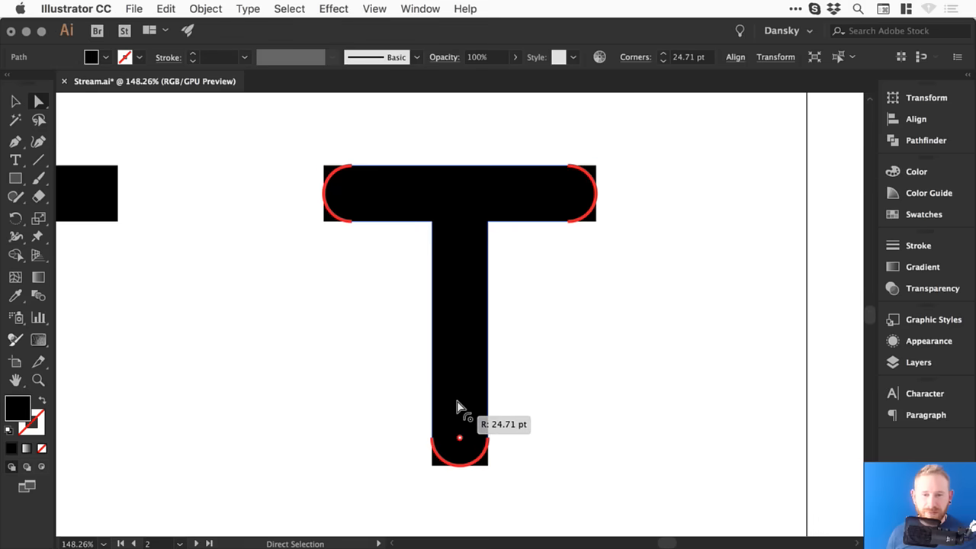
{"action": "key", "text": "v"}
{"action": "left_click", "coordinate": [577, 329]}
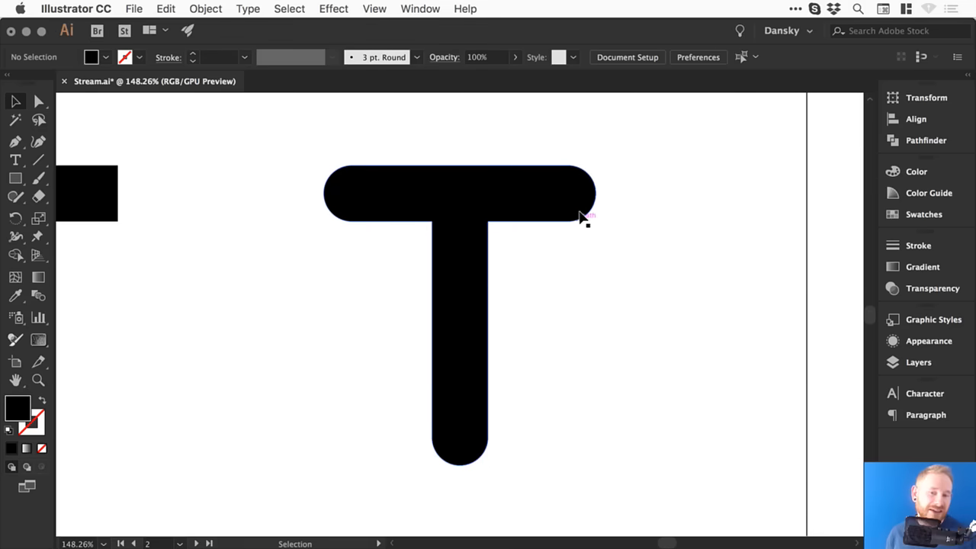
{"action": "key", "text": "a"}
{"action": "key", "text": "super+z"}
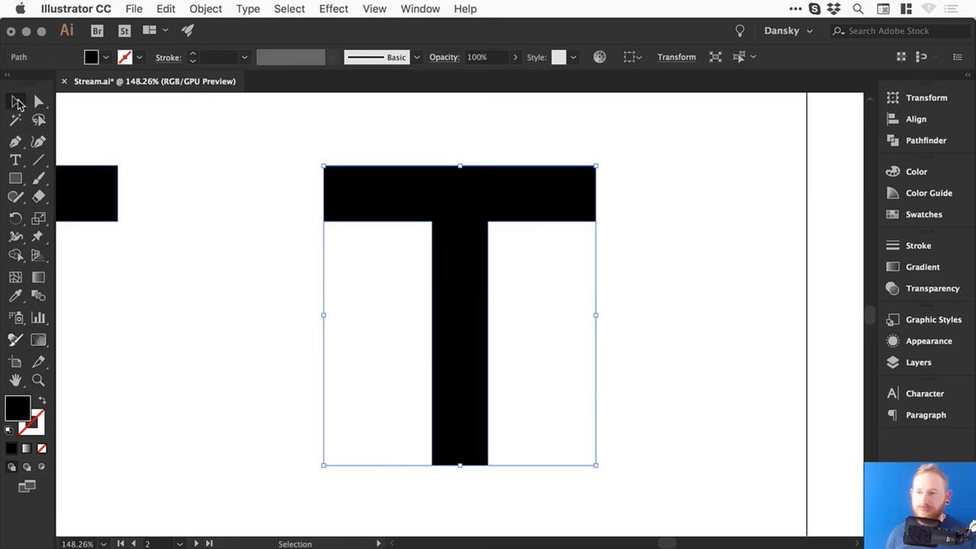
Step: Try rounding the two inner corners where crossbar and stem meet as far as possible, and undo it
{"action": "key", "text": "a"}
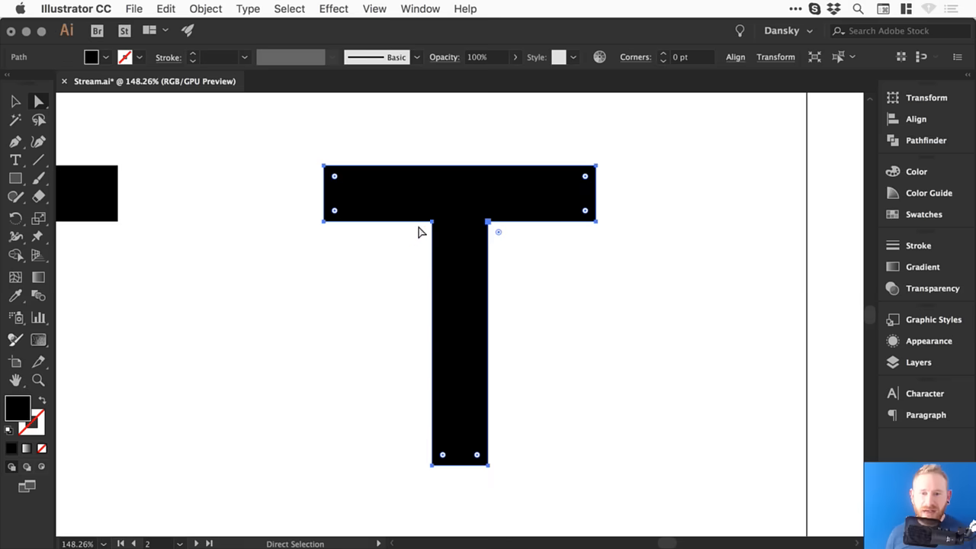
{"action": "left_click_drag", "start_coordinate": [421, 229], "coordinate": [290, 325]}
{"action": "left_click", "coordinate": [773, 221]}
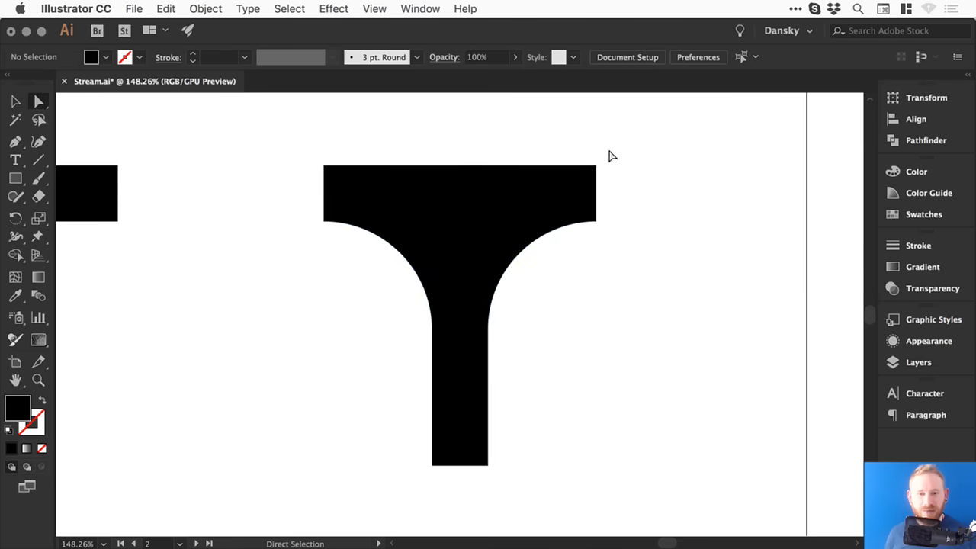
{"action": "left_click", "coordinate": [488, 197]}
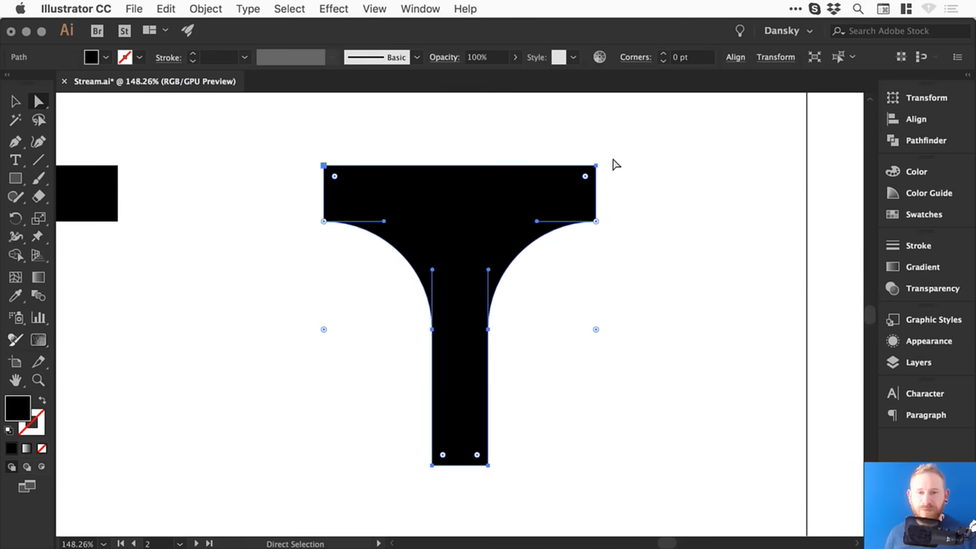
{"action": "key", "text": "super+z"}
Step: Round the right-hand T's two inner corners to 95.68 pt and deselect the shape
{"action": "key", "text": "a"}
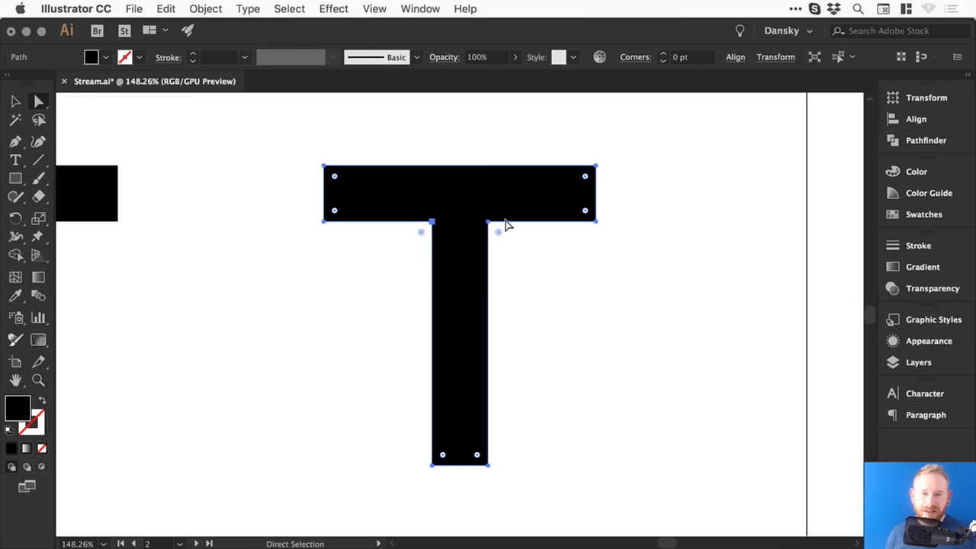
{"action": "left_click_drag", "start_coordinate": [499, 232], "coordinate": [632, 320]}
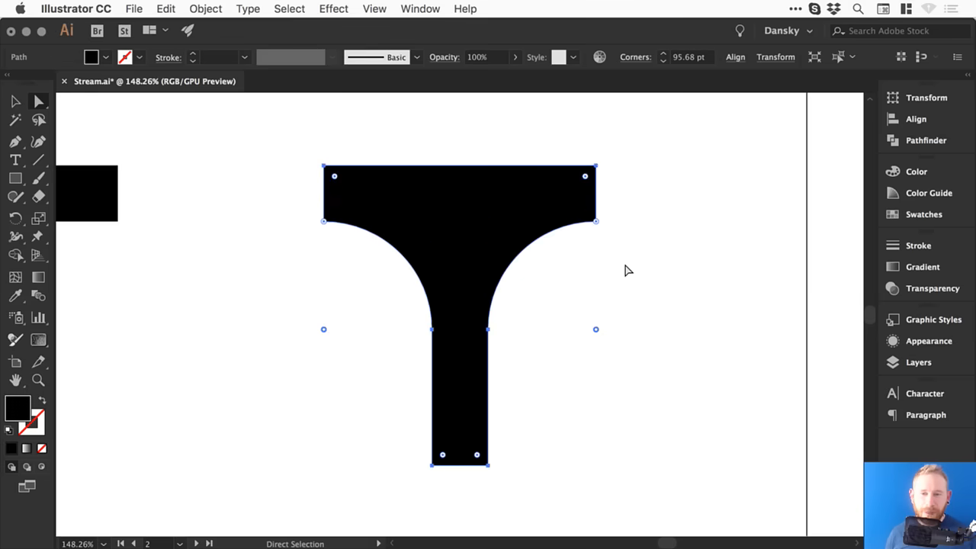
{"action": "key", "text": "v"}
{"action": "left_click", "coordinate": [643, 189]}
Step: Scale the curved T down to a small size and position it near the second artboard's bottom edge
{"action": "key", "text": "super+minus"}
{"action": "key", "text": "super+minus"}
{"action": "key", "text": "super+minus"}
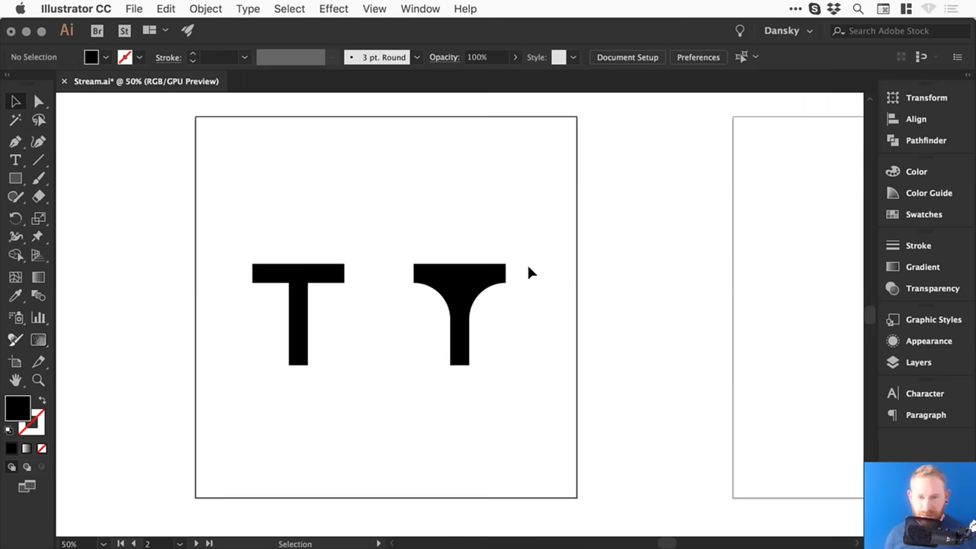
{"action": "scroll", "coordinate": [543, 272], "scroll_direction": "down", "scroll_amount": 3}
{"action": "scroll", "coordinate": [543, 271], "scroll_direction": "left", "scroll_amount": 3}
{"action": "left_click_drag", "start_coordinate": [545, 192], "coordinate": [337, 353]}
{"action": "left_click_drag", "start_coordinate": [304, 381], "coordinate": [464, 361]}
{"action": "left_click_drag", "start_coordinate": [357, 285], "coordinate": [315, 275]}
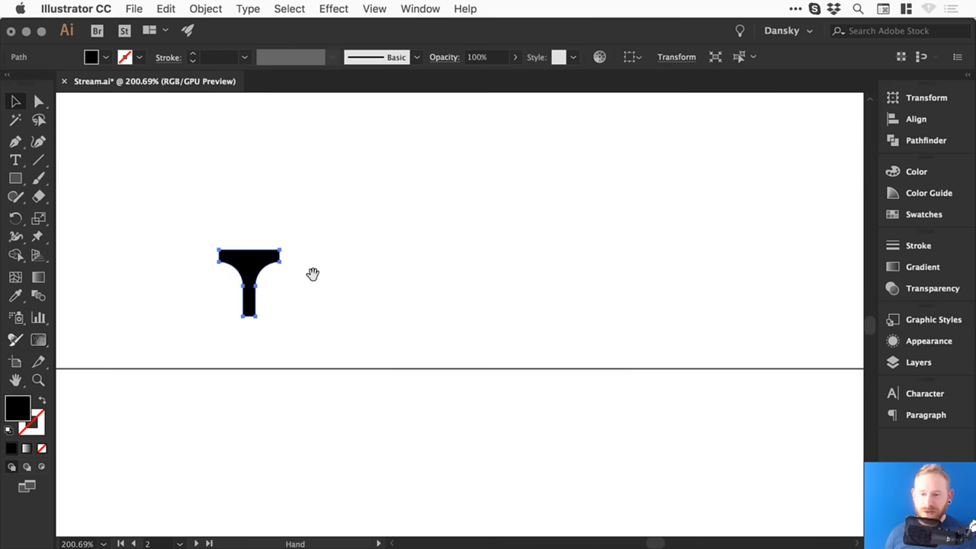
Step: Duplicate the small curved T edge to edge to its right and repeat the copy into a row of eleven
{"action": "left_click_drag", "start_coordinate": [251, 256], "coordinate": [311, 257]}
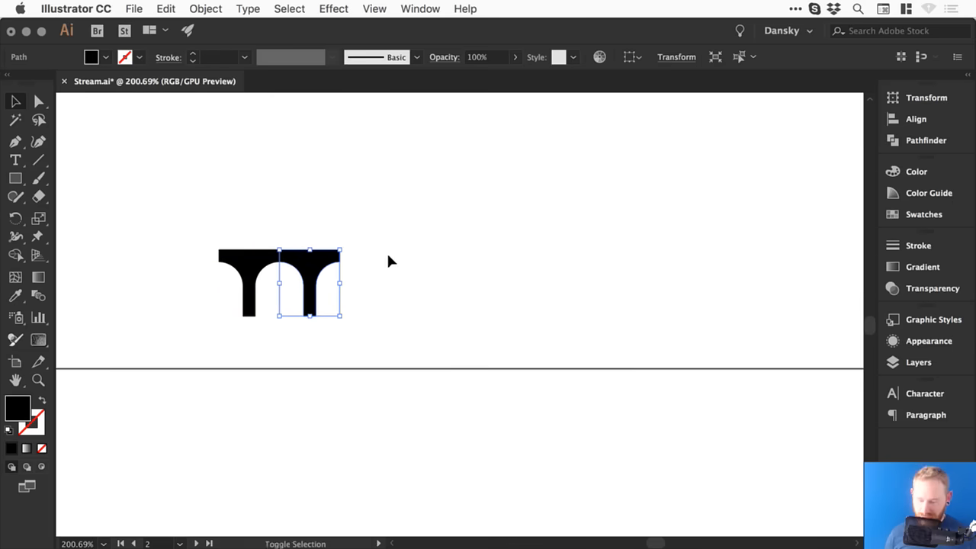
{"action": "key", "text": "a"}
{"action": "key", "text": "super+minus"}
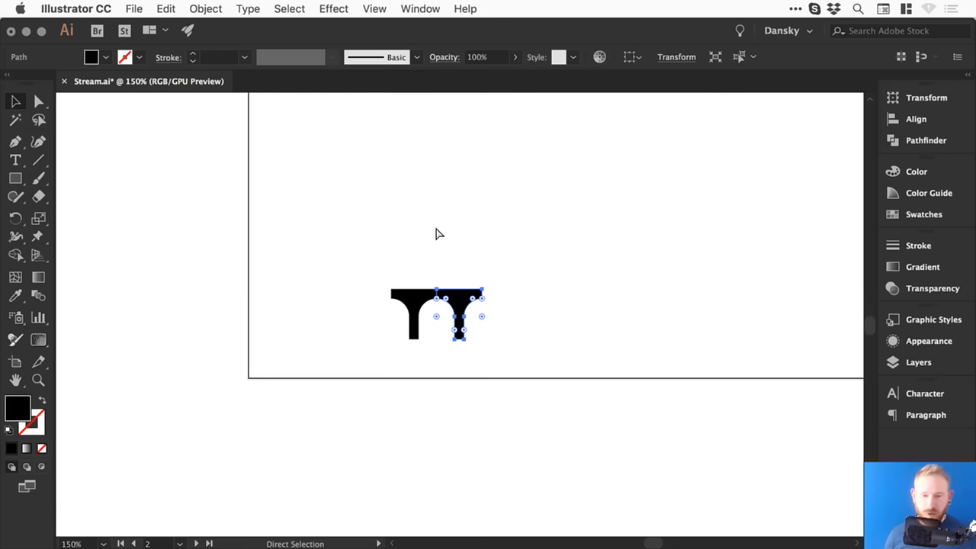
{"action": "key", "text": "super+d"}
{"action": "key", "text": "super+d"}
{"action": "key", "text": "super+d"}
{"action": "key", "text": "super+d"}
{"action": "key", "text": "super+d"}
{"action": "key", "text": "super+d"}
{"action": "key", "text": "super+d"}
{"action": "key", "text": "super+d"}
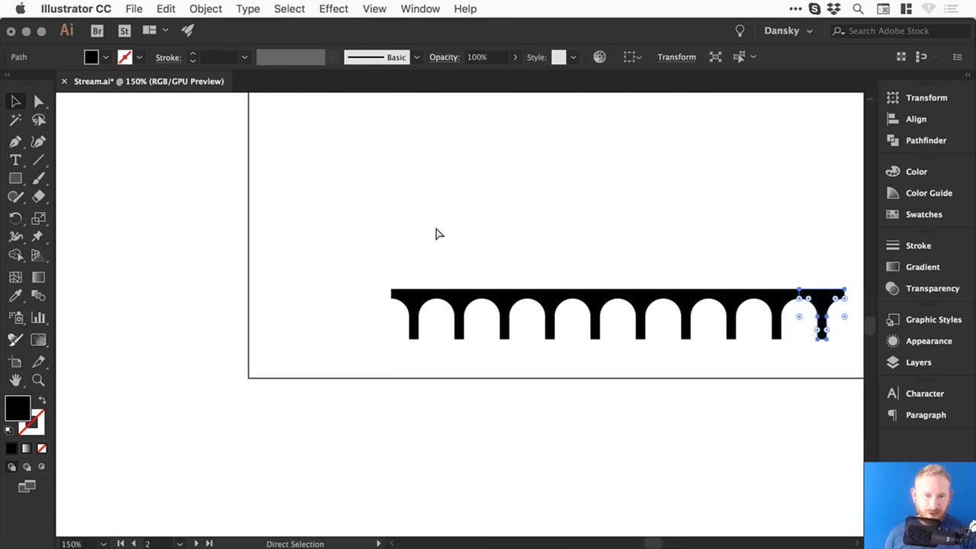
Step: Select the whole row of arches, duplicate it in place and rotate the copy 180 degrees
{"action": "key", "text": "super+minus"}
{"action": "key", "text": "v"}
{"action": "left_click_drag", "start_coordinate": [115, 259], "coordinate": [534, 340]}
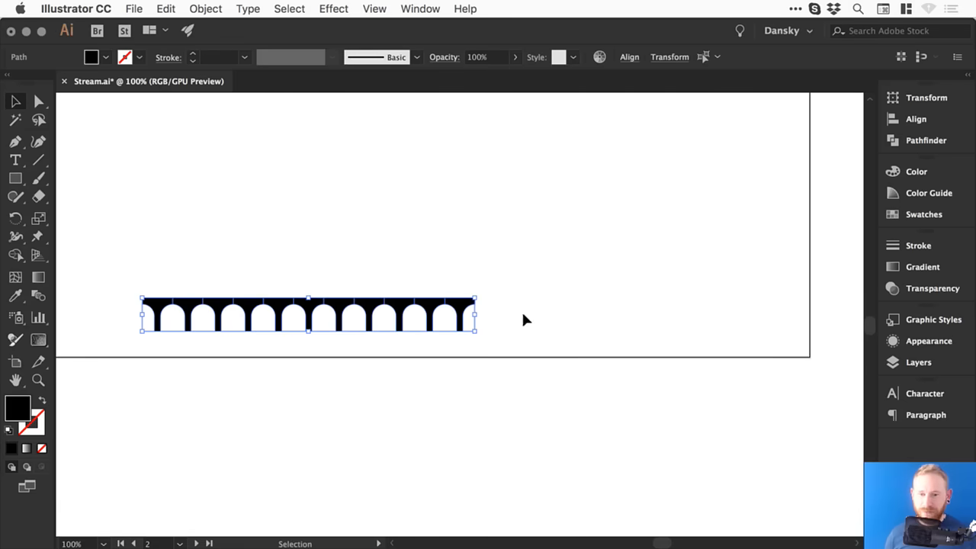
{"action": "left_click", "coordinate": [165, 8]}
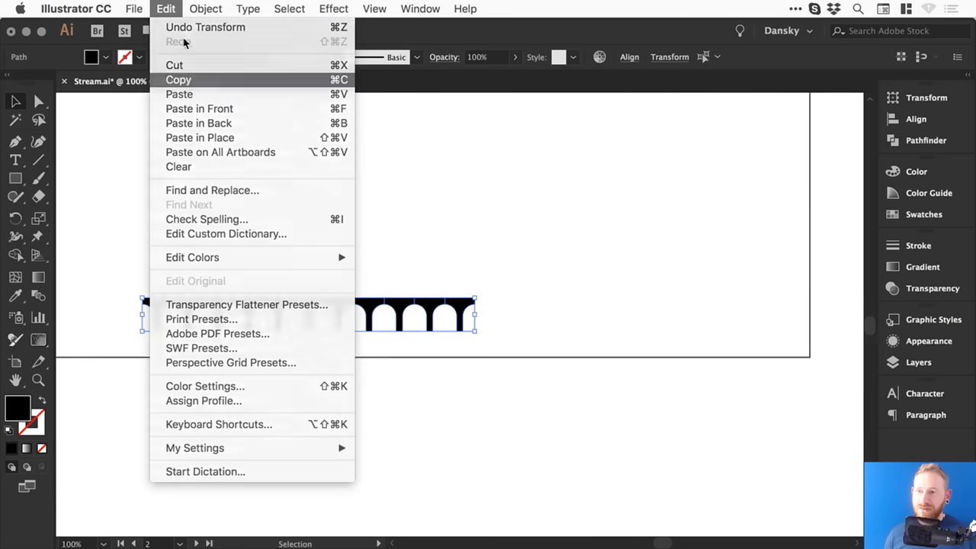
{"action": "left_click", "coordinate": [166, 8]}
{"action": "left_click", "coordinate": [200, 137]}
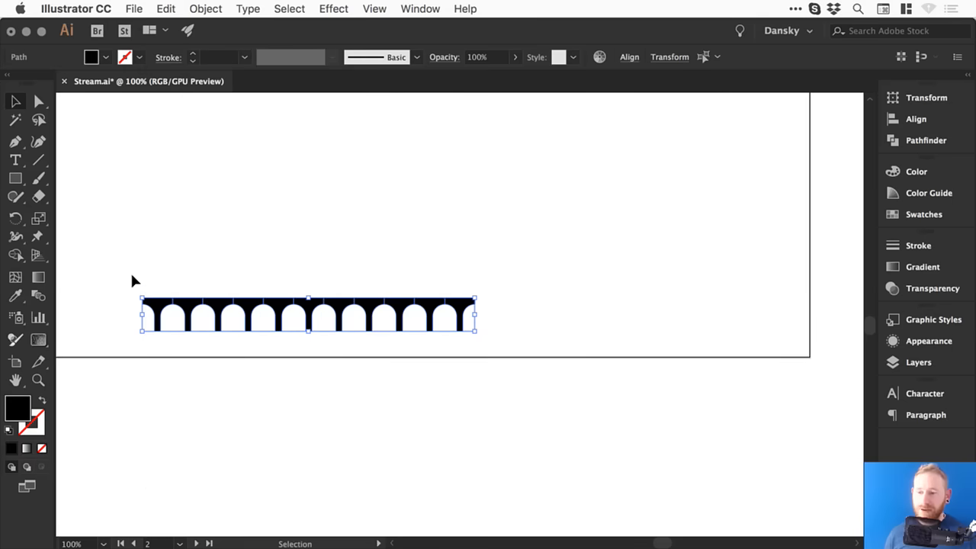
{"action": "left_click_drag", "start_coordinate": [203, 231], "coordinate": [445, 302]}
{"action": "key", "text": "super+a"}
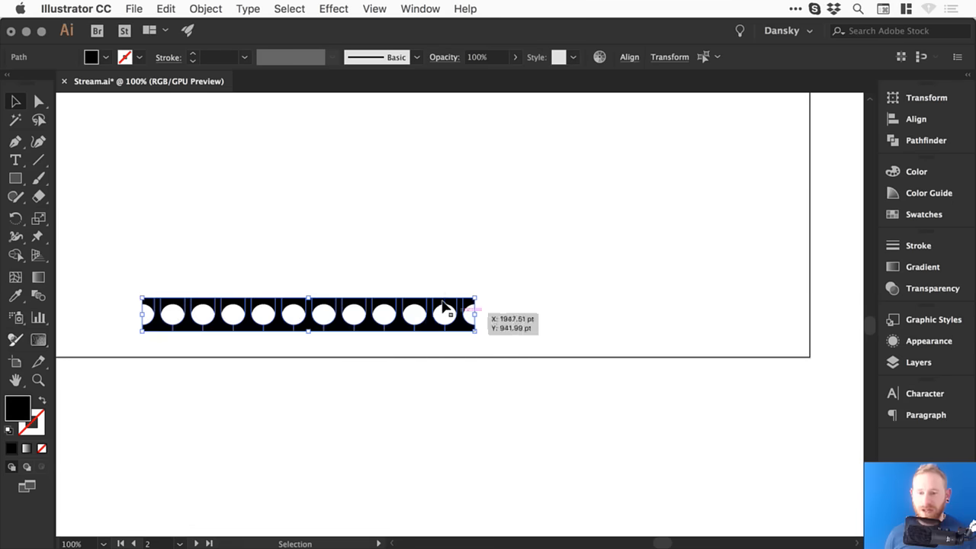
Step: Nudge the upside-down row upward so it sits just above the original row with a narrow gap
{"action": "key", "text": "shift+Up"}
{"action": "key", "text": "shift+Up"}
{"action": "key", "text": "shift+Up"}
{"action": "key", "text": "shift+Up"}
{"action": "key", "text": "shift+Up"}
{"action": "key", "text": "shift+Up"}
{"action": "key", "text": "shift+Up"}
{"action": "key", "text": "shift+Up"}
{"action": "key", "text": "shift+Up"}
{"action": "key", "text": "shift+Down"}
{"action": "key", "text": "shift+Down"}
{"action": "key", "text": "shift+Down"}
{"action": "key", "text": "shift+Down"}
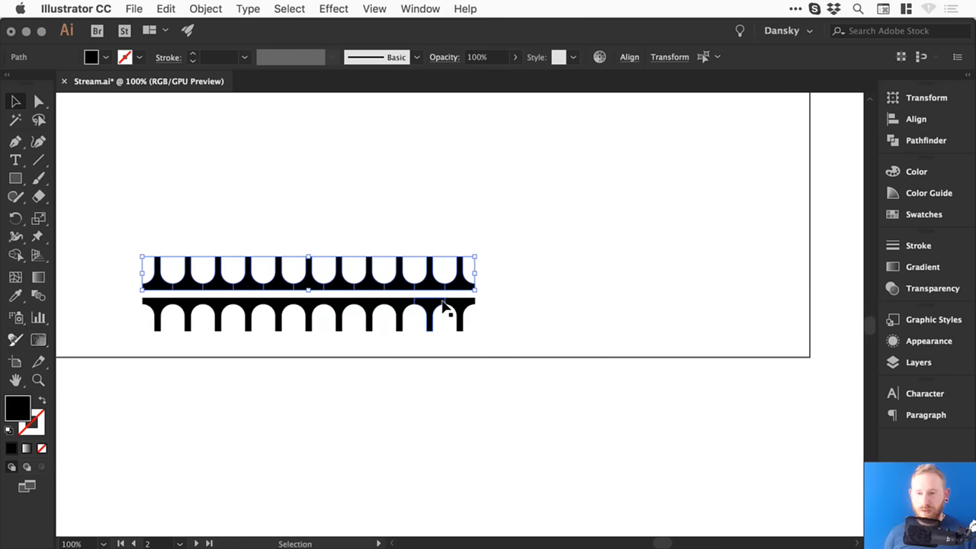
{"action": "key", "text": "shift+Down"}
{"action": "key", "text": "shift+Down"}
{"action": "key", "text": "shift+Up"}
{"action": "key", "text": "shift+Up"}
Step: Select both rows of arches and move them together up and right, clear of the artboard's bottom edge
{"action": "left_click_drag", "start_coordinate": [110, 212], "coordinate": [538, 340]}
{"action": "left_click_drag", "start_coordinate": [388, 279], "coordinate": [569, 166]}
{"action": "key", "text": "space"}
{"action": "left_click_drag", "start_coordinate": [532, 206], "coordinate": [433, 281]}
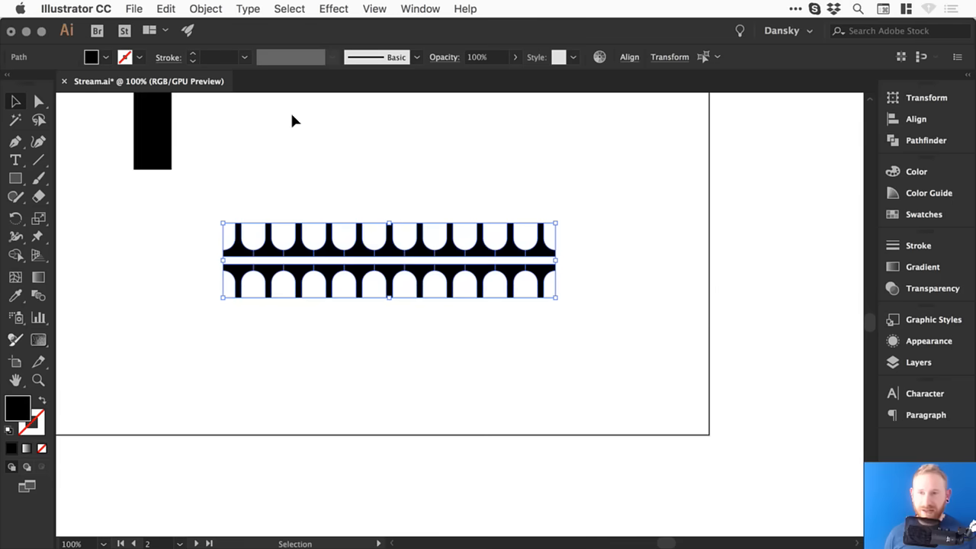
Step: Duplicate the double row in place and rotate the copy 90 degrees to form a cross
{"action": "left_click", "coordinate": [160, 8]}
{"action": "left_click", "coordinate": [196, 137]}
{"action": "left_click_drag", "start_coordinate": [213, 216], "coordinate": [382, 164]}
Step: Select the whole cross, duplicate it in place, rotate the copy 45 degrees into an eight-armed snowflake, and deselect
{"action": "left_click_drag", "start_coordinate": [630, 431], "coordinate": [302, 163]}
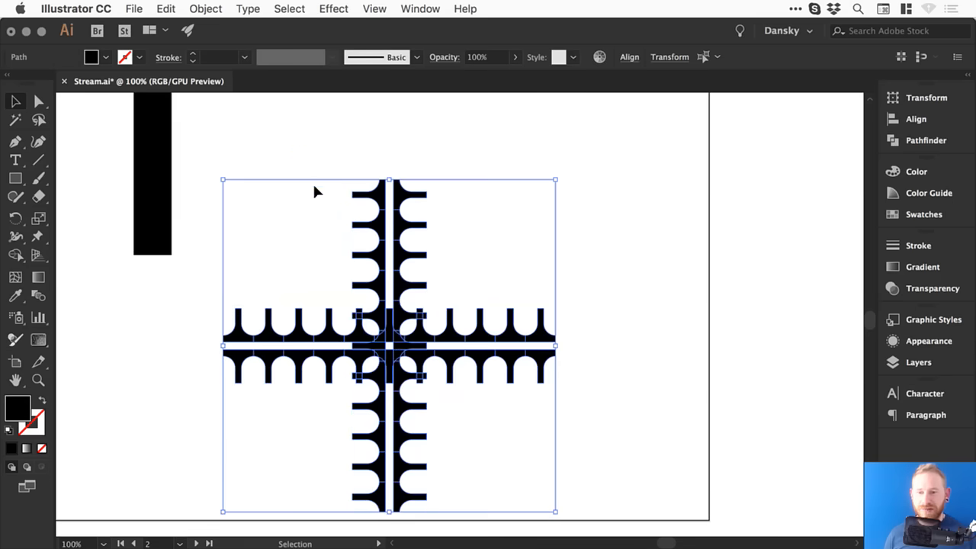
{"action": "left_click", "coordinate": [171, 10]}
{"action": "left_click", "coordinate": [198, 80]}
{"action": "left_click", "coordinate": [162, 8]}
{"action": "left_click", "coordinate": [200, 138]}
{"action": "left_click_drag", "start_coordinate": [564, 175], "coordinate": [640, 259]}
{"action": "left_click", "coordinate": [605, 236]}
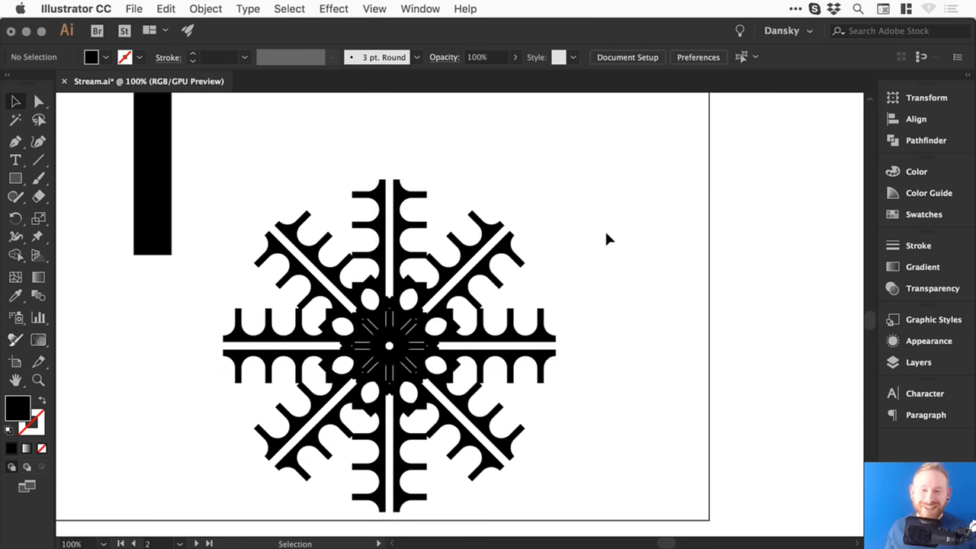
Step: Select the whole snowflake and move it up and to the right, away from the artboard's bottom edge
{"action": "key", "text": "super+minus"}
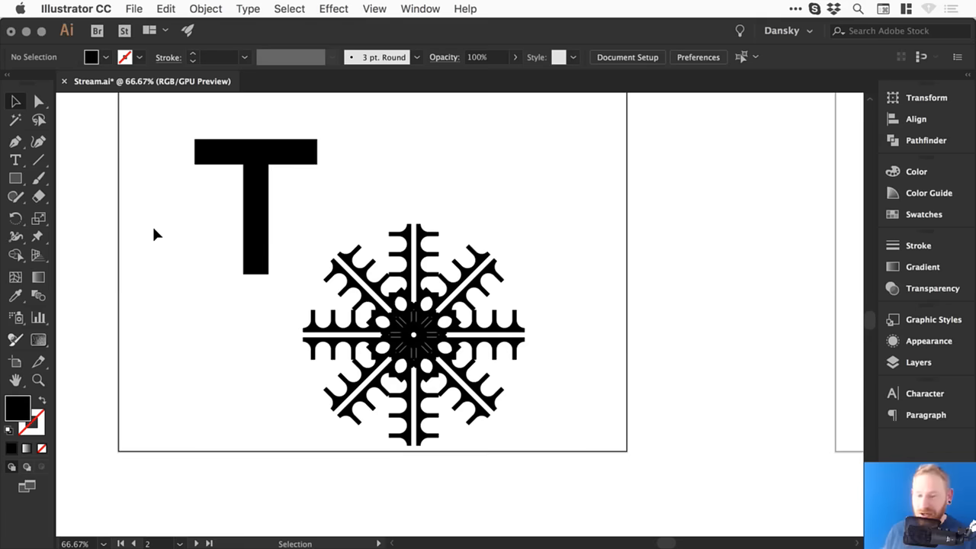
{"action": "left_click_drag", "start_coordinate": [303, 217], "coordinate": [609, 438]}
{"action": "left_click_drag", "start_coordinate": [426, 320], "coordinate": [467, 203]}
{"action": "left_click_drag", "start_coordinate": [342, 243], "coordinate": [331, 283]}
Step: Try rounding the T's top corners, both together and then the right one alone, and undo the rounding
{"action": "left_click", "coordinate": [247, 195]}
{"action": "key", "text": "z"}
{"action": "left_click_drag", "start_coordinate": [142, 150], "coordinate": [393, 354]}
{"action": "key", "text": "a"}
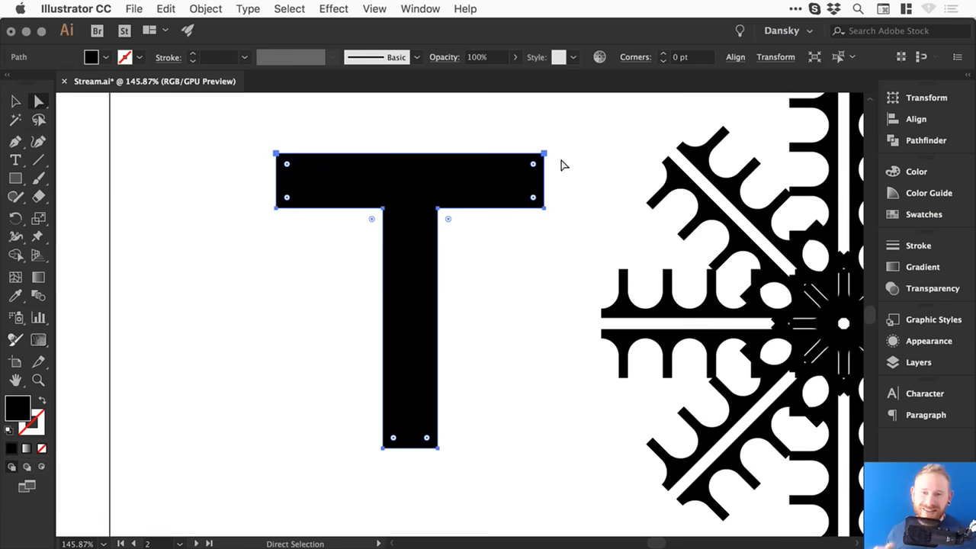
{"action": "left_click_drag", "start_coordinate": [534, 162], "coordinate": [487, 191]}
{"action": "key", "text": "super+z"}
{"action": "left_click", "coordinate": [542, 155]}
{"action": "key", "text": "v"}
{"action": "left_click", "coordinate": [580, 155]}
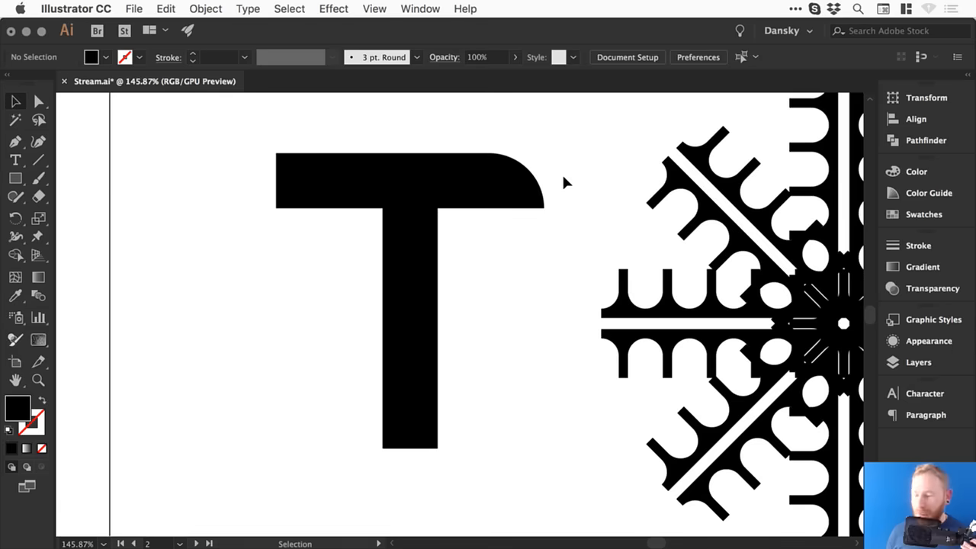
{"action": "key", "text": "super+z"}
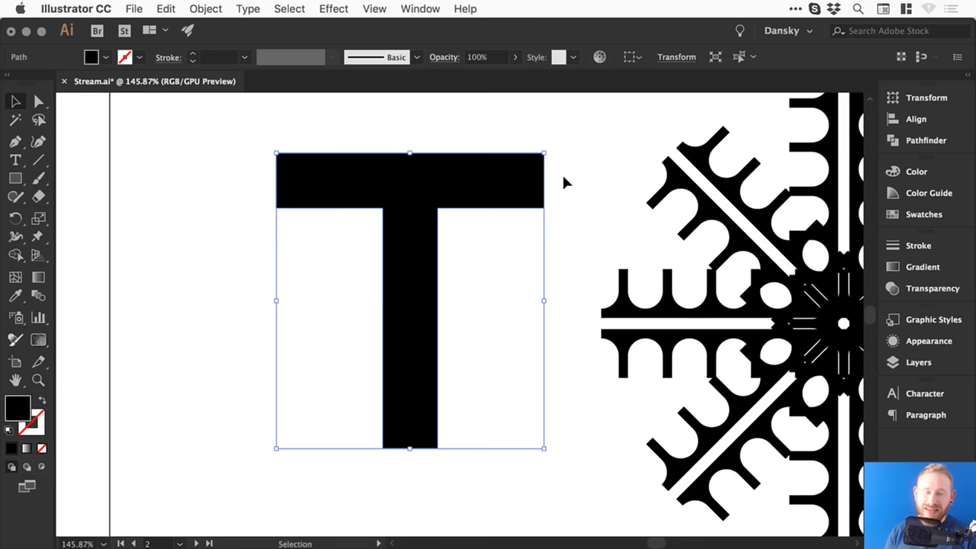
Step: Round the T's two inner corners under the crossbar to their maximum radius, and deselect
{"action": "left_click", "coordinate": [269, 222]}
{"action": "left_click", "coordinate": [399, 228]}
{"action": "key", "text": "a"}
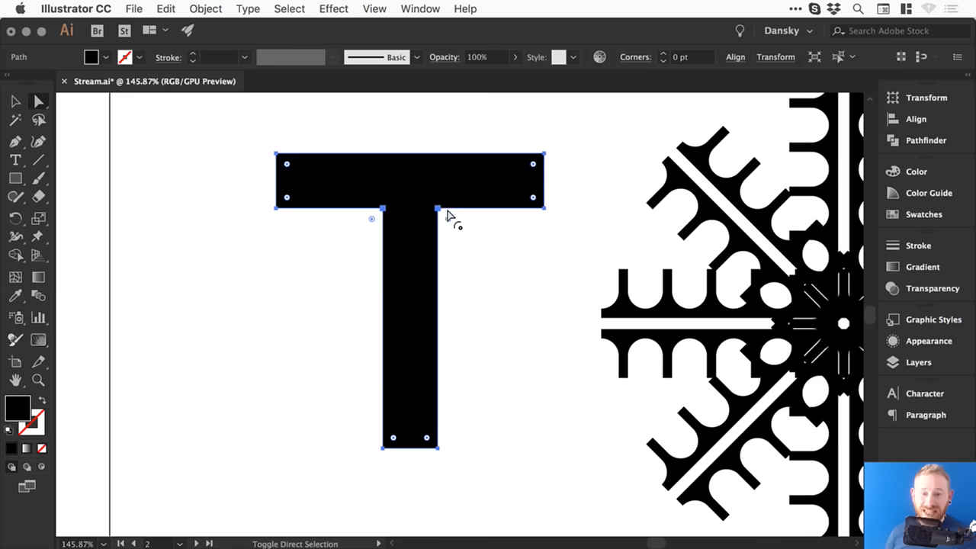
{"action": "left_click_drag", "start_coordinate": [448, 216], "coordinate": [596, 355]}
{"action": "key", "text": "v"}
{"action": "left_click", "coordinate": [268, 272]}
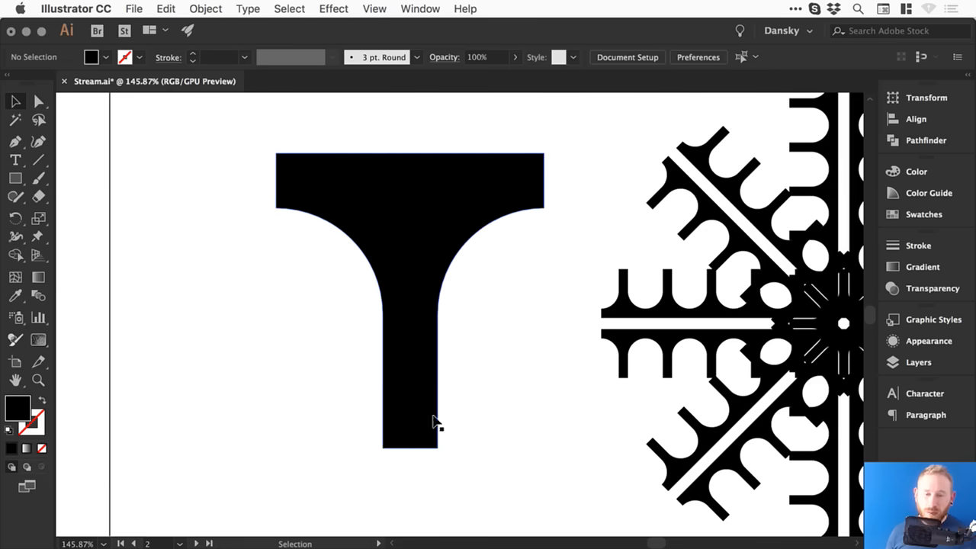
Step: Place a flipped copy of the curved T beneath it, stem to stem, and unite both into one I shape
{"action": "key", "text": "super+minus"}
{"action": "key", "text": "super+minus"}
{"action": "left_click_drag", "start_coordinate": [440, 270], "coordinate": [431, 353]}
{"action": "left_click_drag", "start_coordinate": [363, 312], "coordinate": [436, 319]}
{"action": "left_click_drag", "start_coordinate": [369, 241], "coordinate": [459, 320]}
{"action": "left_click", "coordinate": [938, 140]}
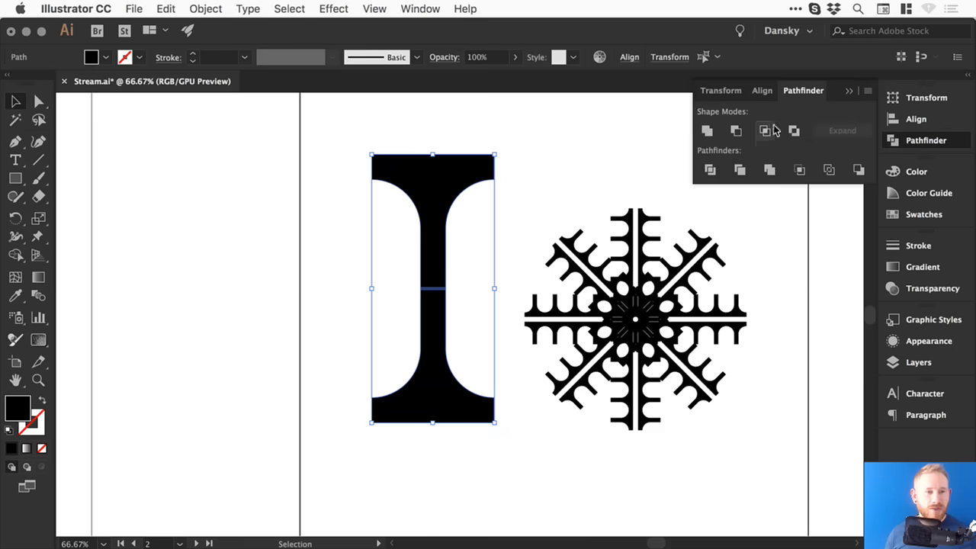
{"action": "left_click", "coordinate": [706, 133]}
{"action": "left_click", "coordinate": [541, 190]}
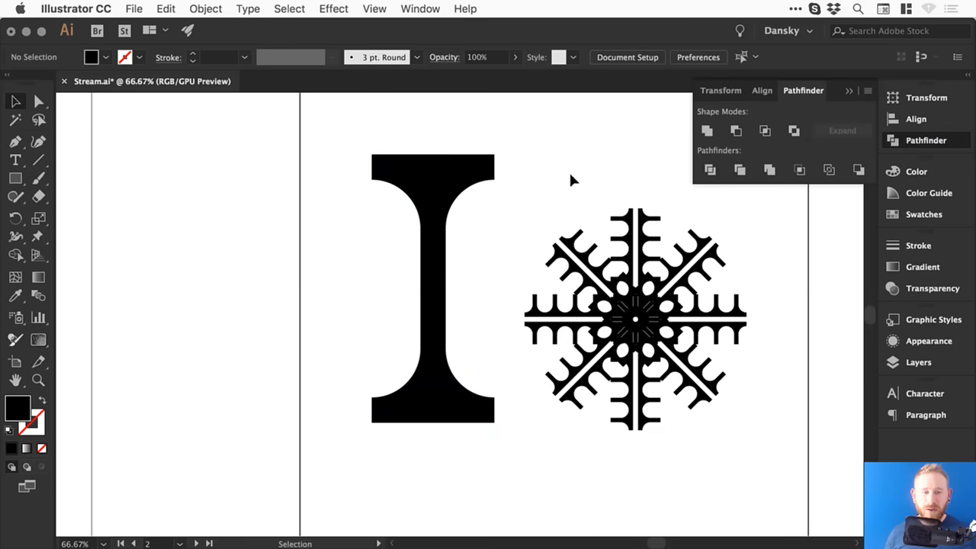
{"action": "left_click", "coordinate": [915, 141]}
Step: Save the document and go to the empty third artboard
{"action": "left_click_drag", "start_coordinate": [478, 189], "coordinate": [379, 221]}
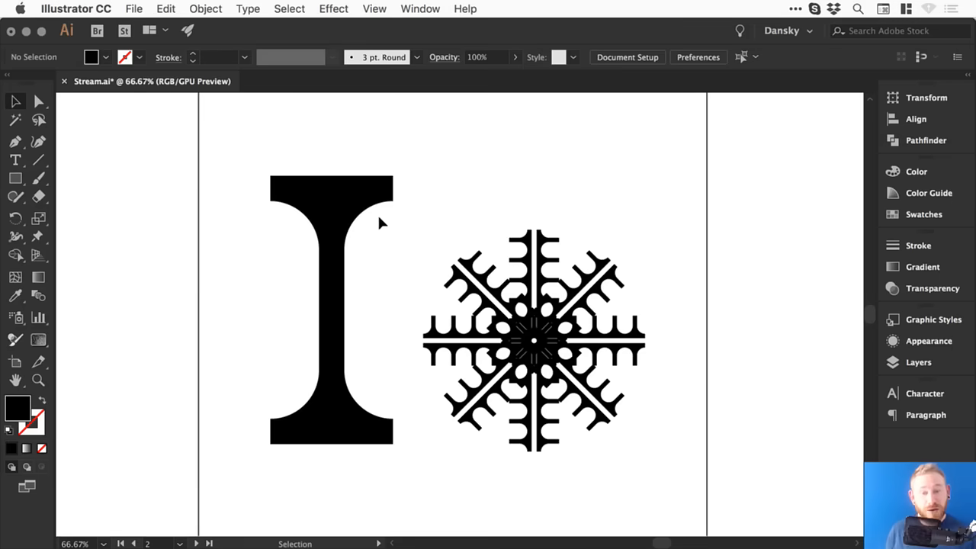
{"action": "key", "text": "a"}
{"action": "key", "text": "super+s"}
{"action": "left_click", "coordinate": [196, 542]}
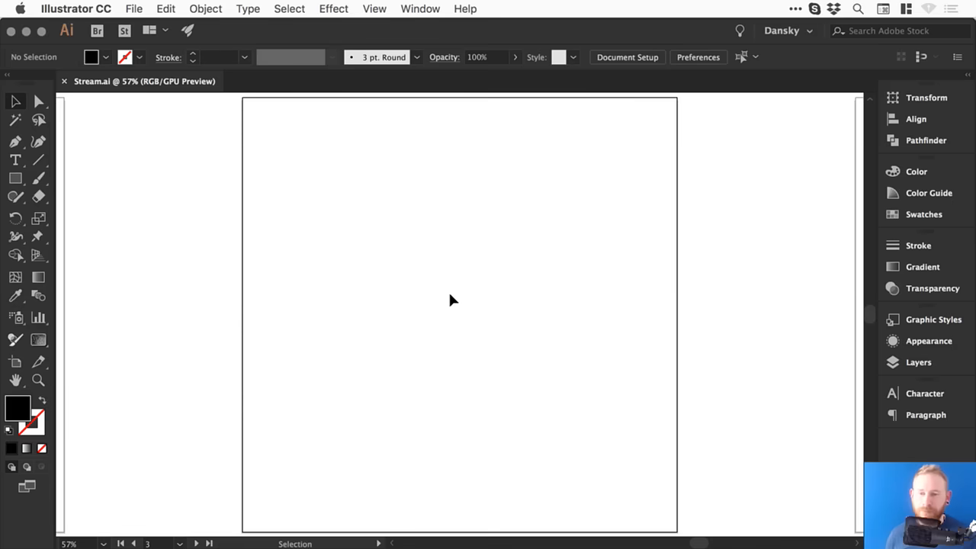
Step: Create a triangle on the third artboard with the Polygon tool, using 3 sides and a 50 pt radius
{"action": "left_click_drag", "start_coordinate": [15, 179], "coordinate": [93, 233]}
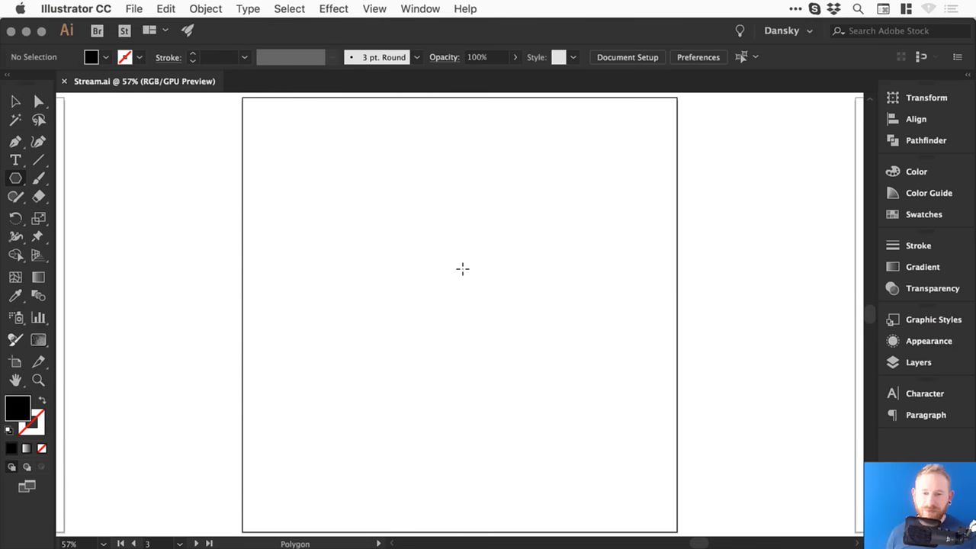
{"action": "left_click", "coordinate": [460, 255]}
{"action": "left_click_drag", "start_coordinate": [133, 99], "coordinate": [362, 177]}
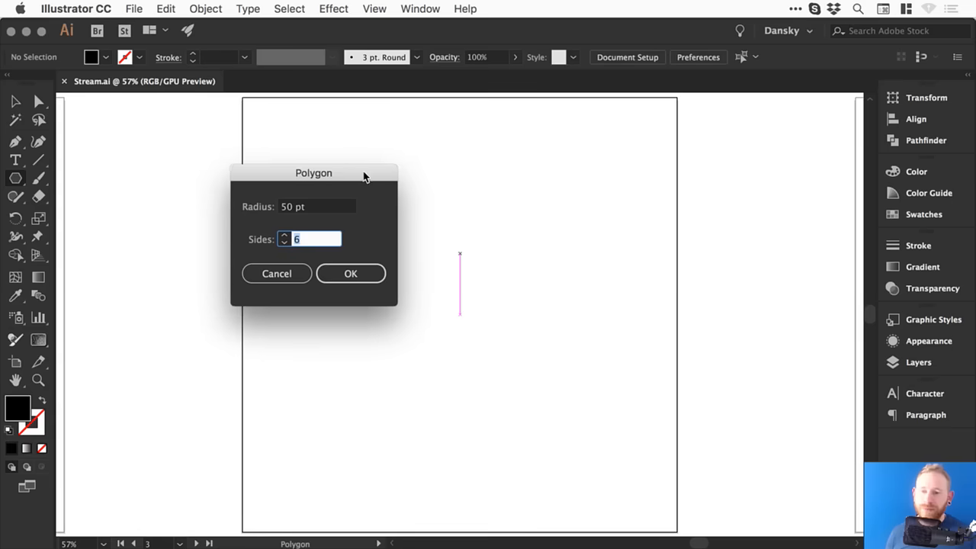
{"action": "left_click", "coordinate": [283, 244]}
{"action": "left_click", "coordinate": [282, 244]}
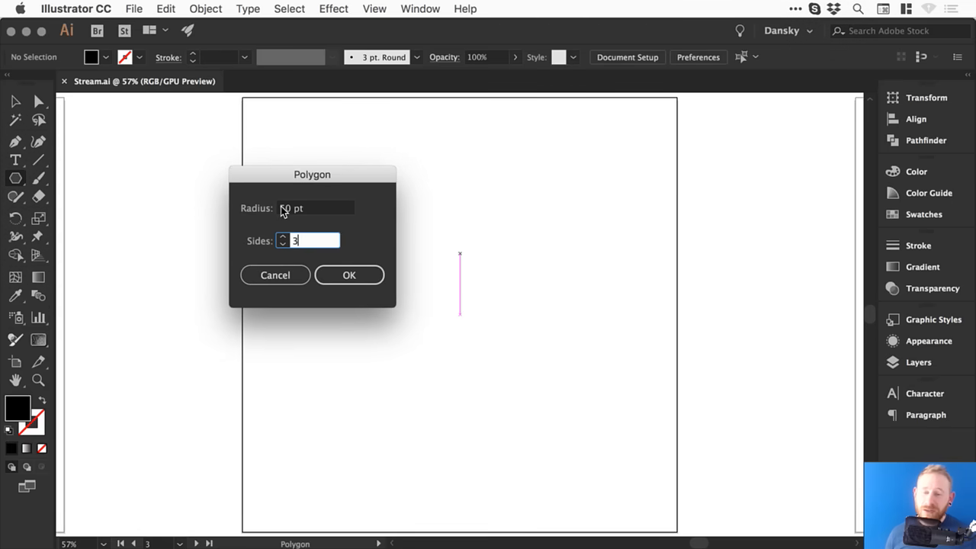
{"action": "left_click", "coordinate": [349, 275]}
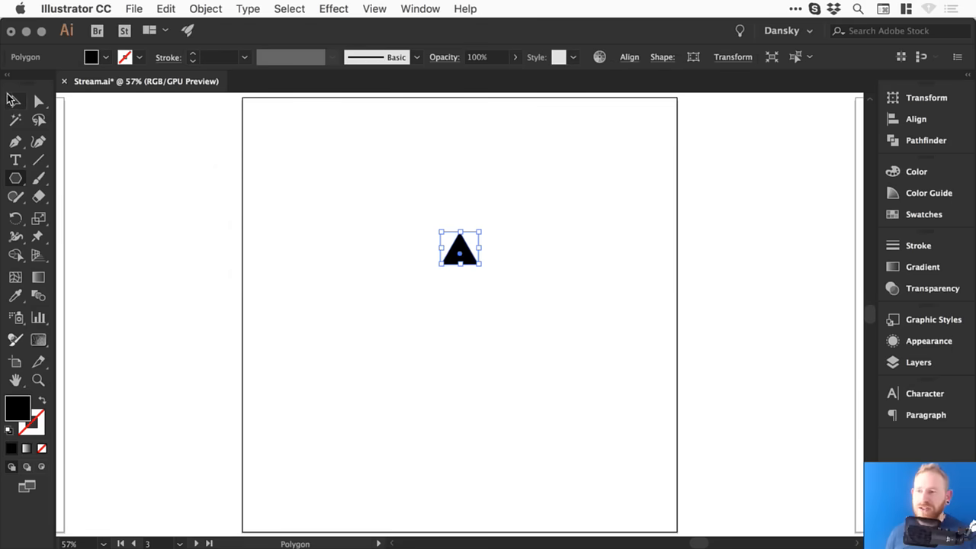
Step: Scale the triangle up proportionally to about half the artboard's width and centre it horizontally on the artboard
{"action": "key", "text": "v"}
{"action": "left_click_drag", "start_coordinate": [479, 264], "coordinate": [636, 404]}
{"action": "left_click_drag", "start_coordinate": [577, 318], "coordinate": [489, 284]}
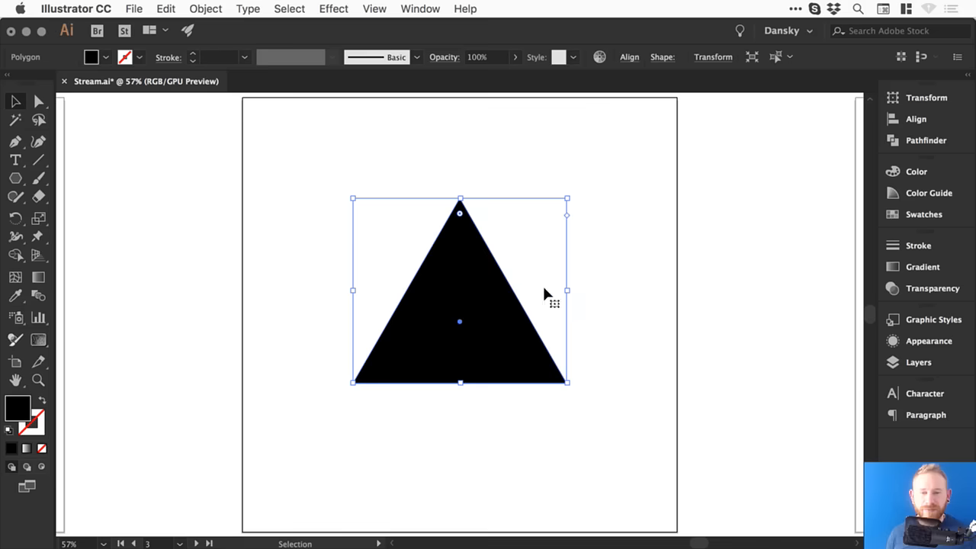
Step: Fill the triangle with the default white-to-black linear gradient
{"action": "left_click", "coordinate": [923, 266]}
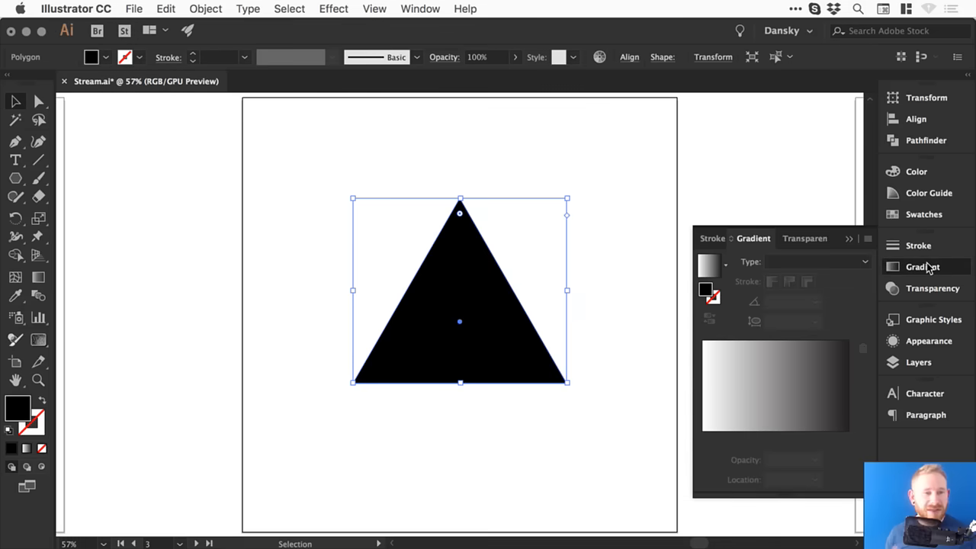
{"action": "left_click", "coordinate": [421, 9]}
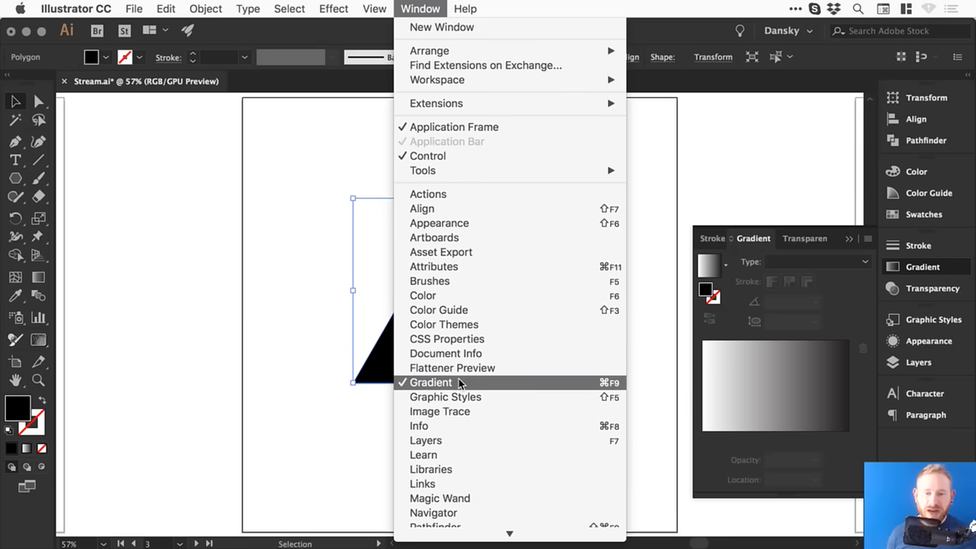
{"action": "left_click", "coordinate": [425, 9]}
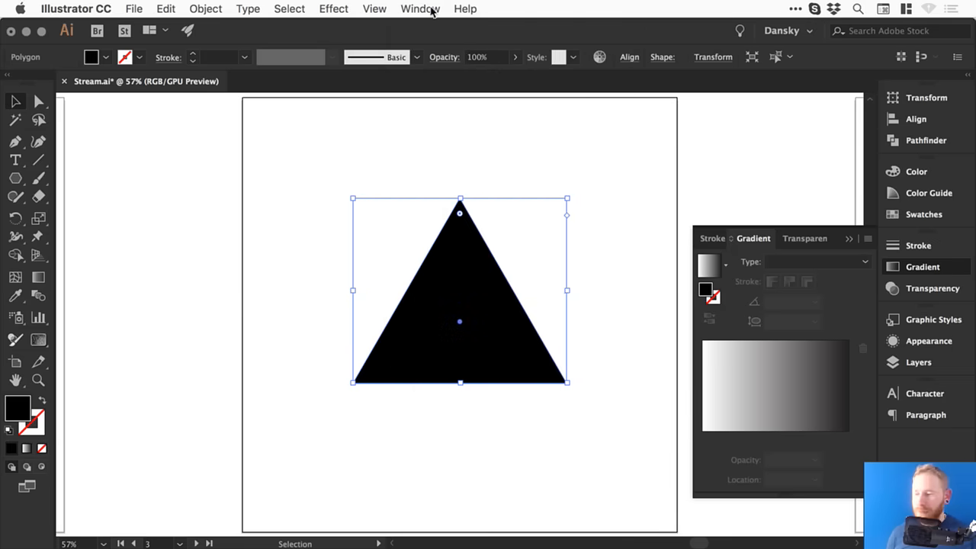
{"action": "left_click", "coordinate": [775, 391]}
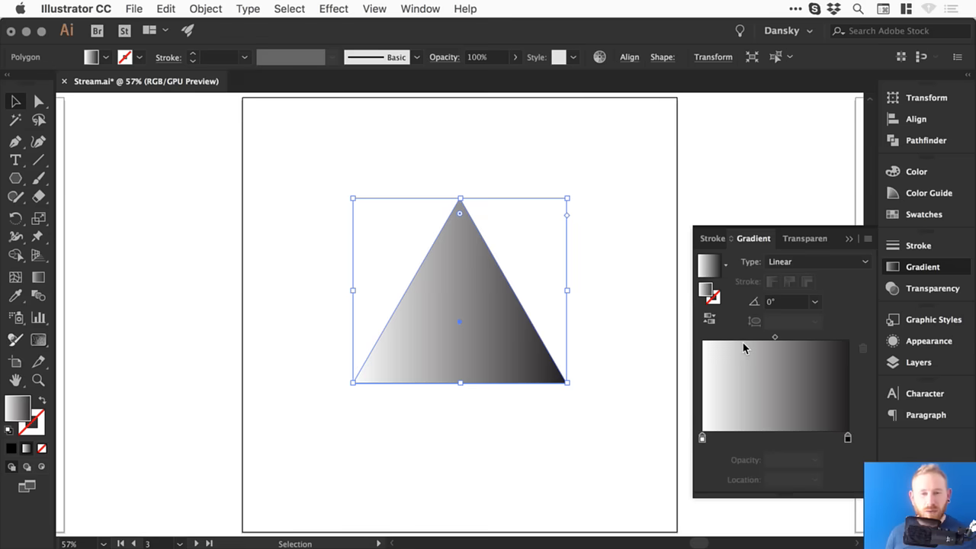
Step: Shift the triangle left, copy it to the right with an overlap, and repeat the copy to make three evenly spaced triangles
{"action": "left_click_drag", "start_coordinate": [460, 252], "coordinate": [412, 266]}
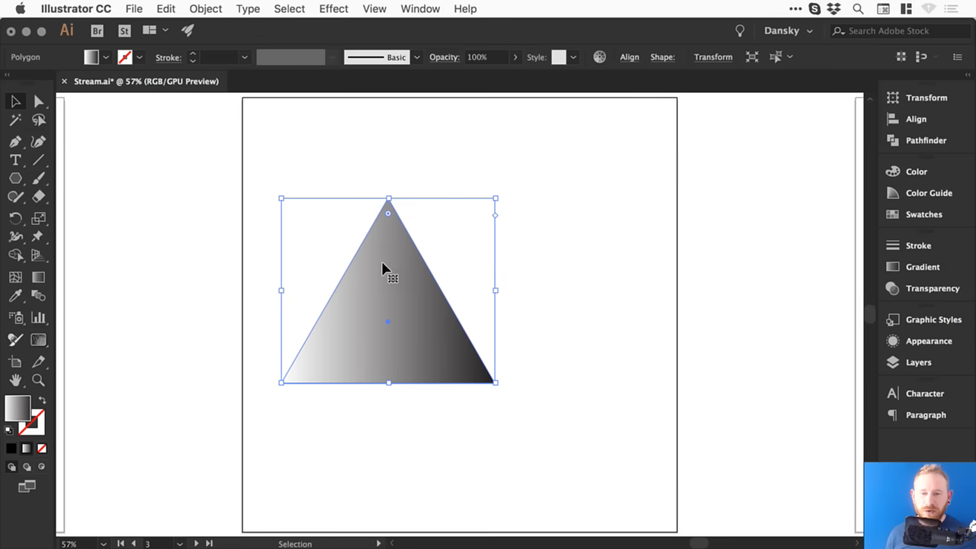
{"action": "left_click_drag", "start_coordinate": [383, 263], "coordinate": [455, 260]}
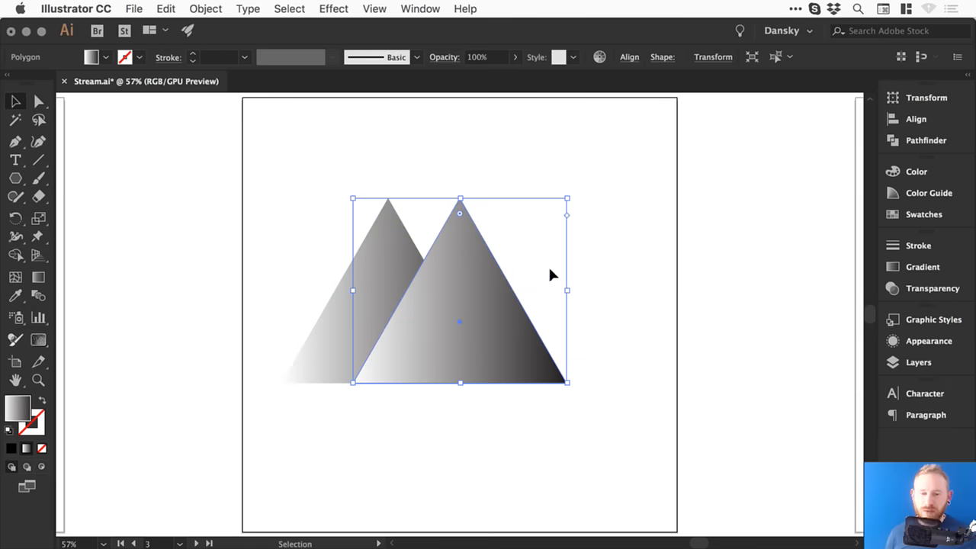
{"action": "key", "text": "a"}
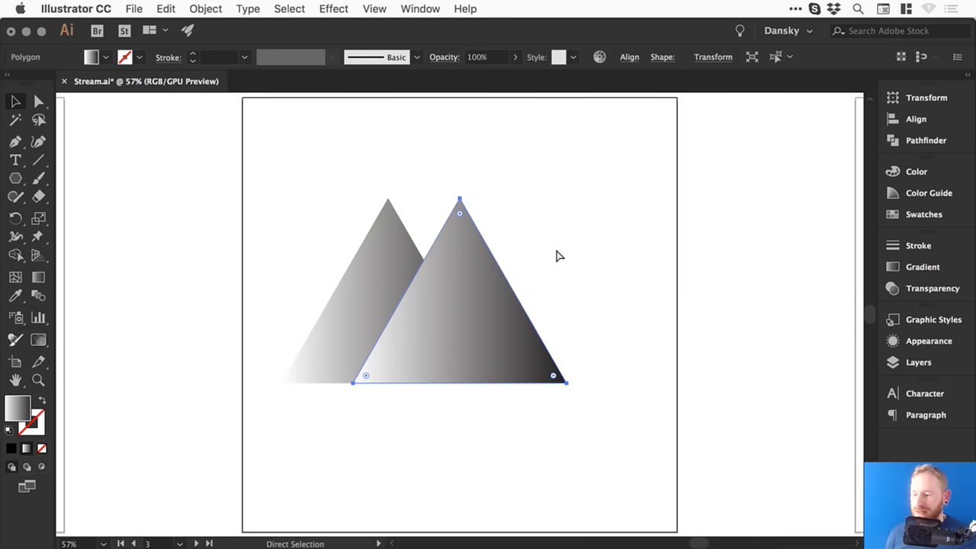
{"action": "key", "text": "ctrl+d"}
{"action": "key", "text": "space"}
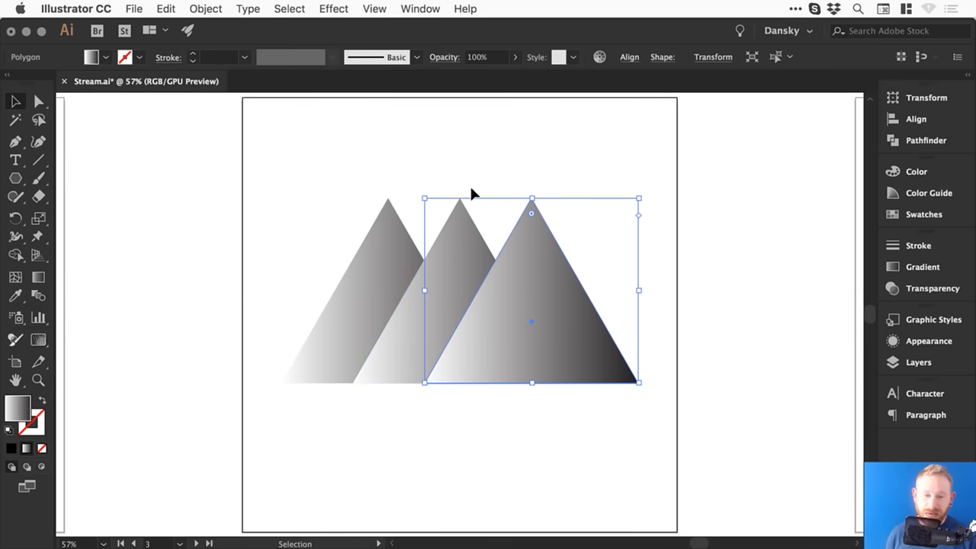
Step: Repeat the triangle copy two more times, and undo both extra copies
{"action": "key", "text": "ctrl+d"}
{"action": "key", "text": "ctrl+d"}
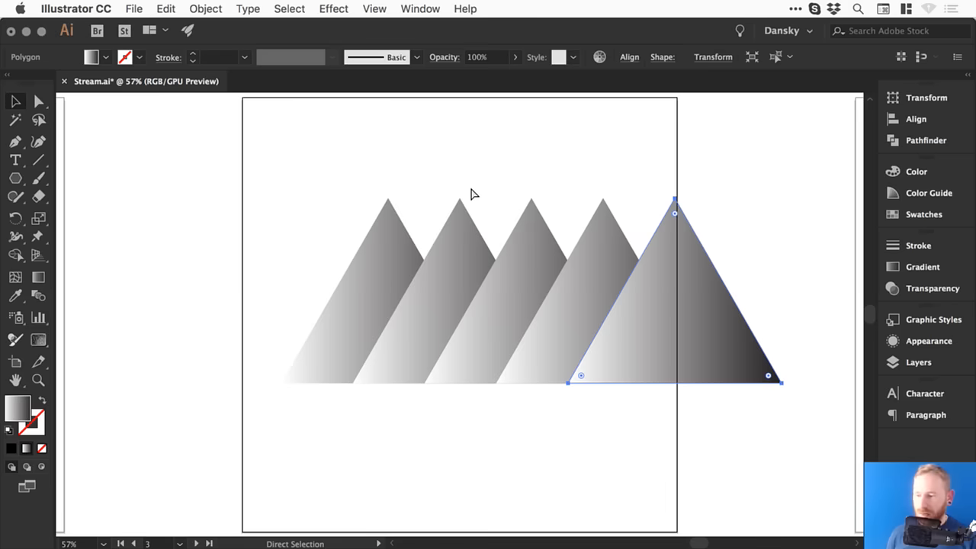
{"action": "key", "text": "ctrl+z"}
{"action": "key", "text": "ctrl+z"}
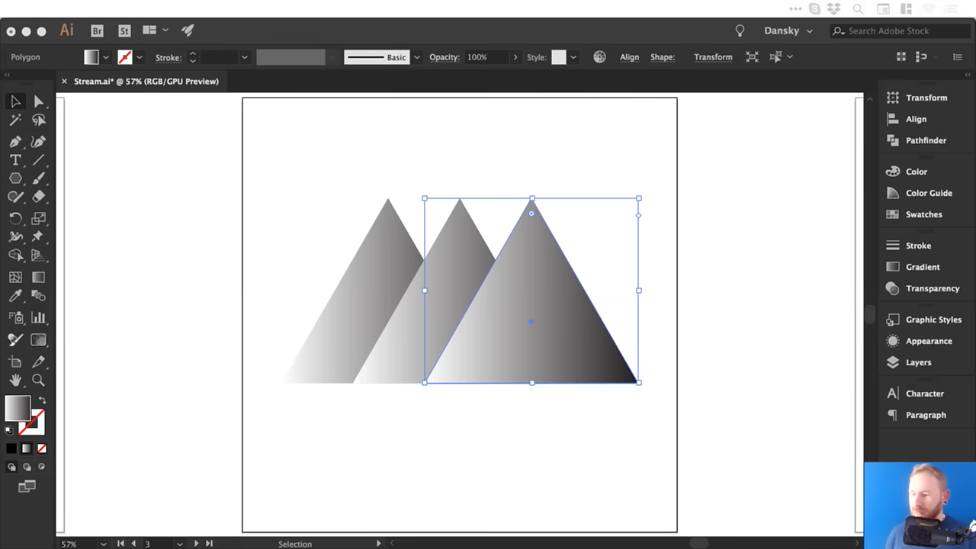
Step: Select the three triangles, rotate them together by 180 degrees so they point downward, and deselect
{"action": "left_click", "coordinate": [457, 146]}
{"action": "left_click_drag", "start_coordinate": [297, 177], "coordinate": [627, 264]}
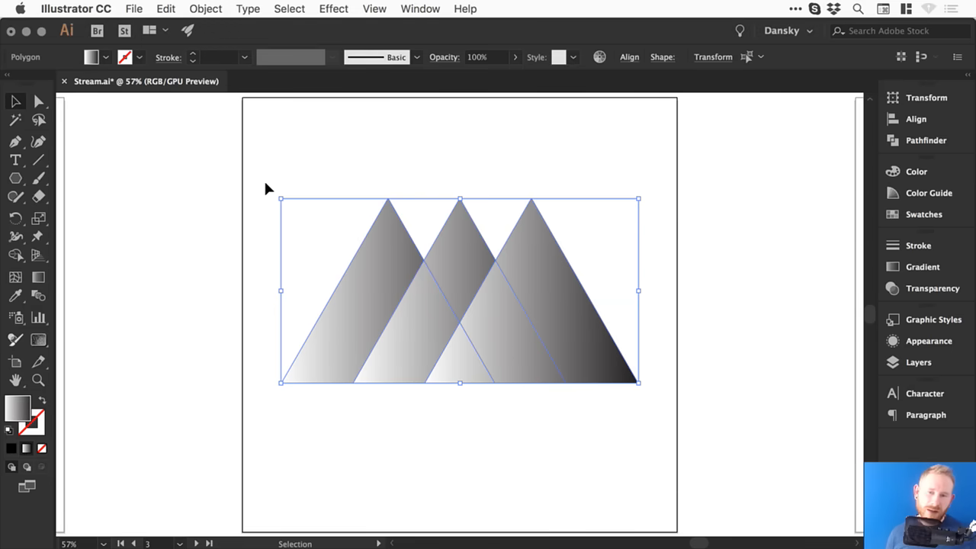
{"action": "left_click_drag", "start_coordinate": [272, 191], "coordinate": [566, 326]}
{"action": "left_click", "coordinate": [744, 244]}
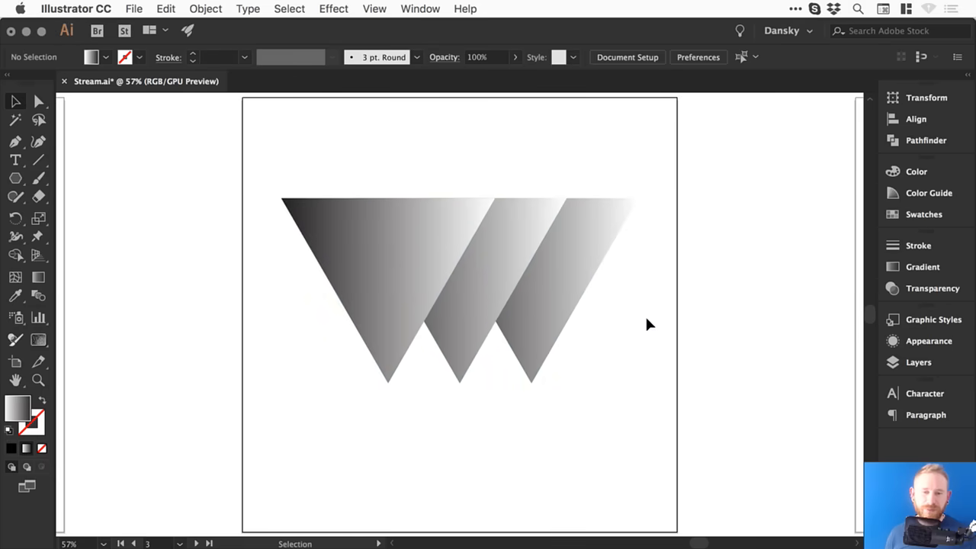
Step: Set the blend mode of all three triangles to Multiply, and deselect
{"action": "left_click_drag", "start_coordinate": [304, 155], "coordinate": [611, 377]}
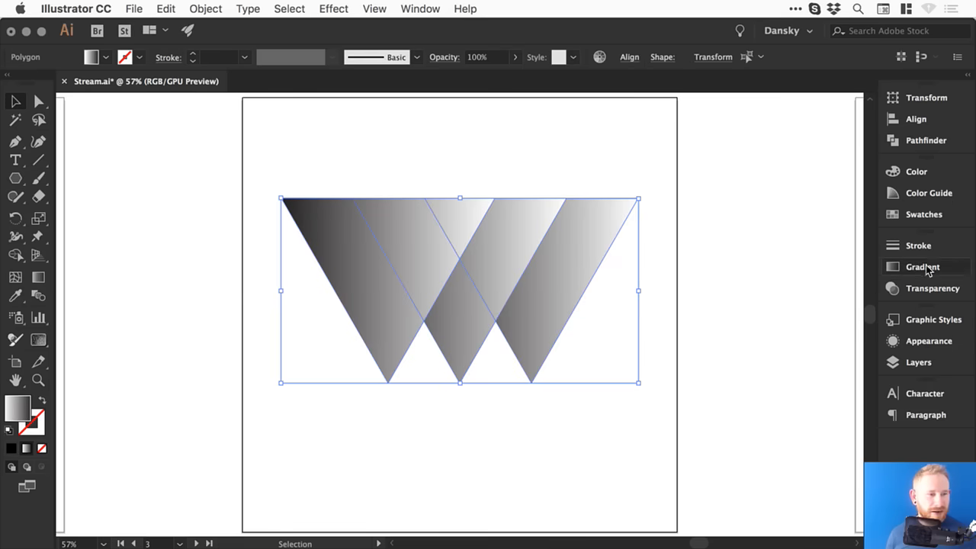
{"action": "left_click", "coordinate": [926, 290]}
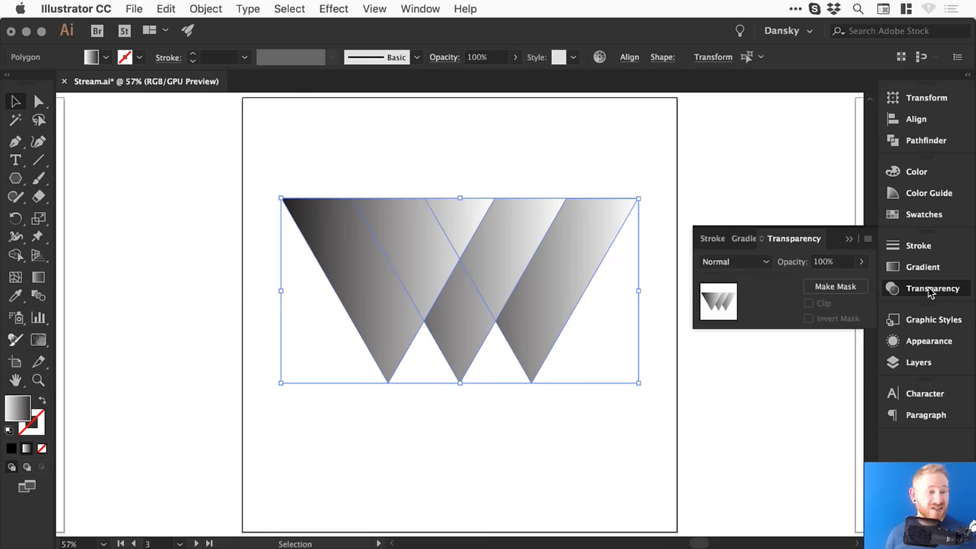
{"action": "left_click", "coordinate": [749, 263]}
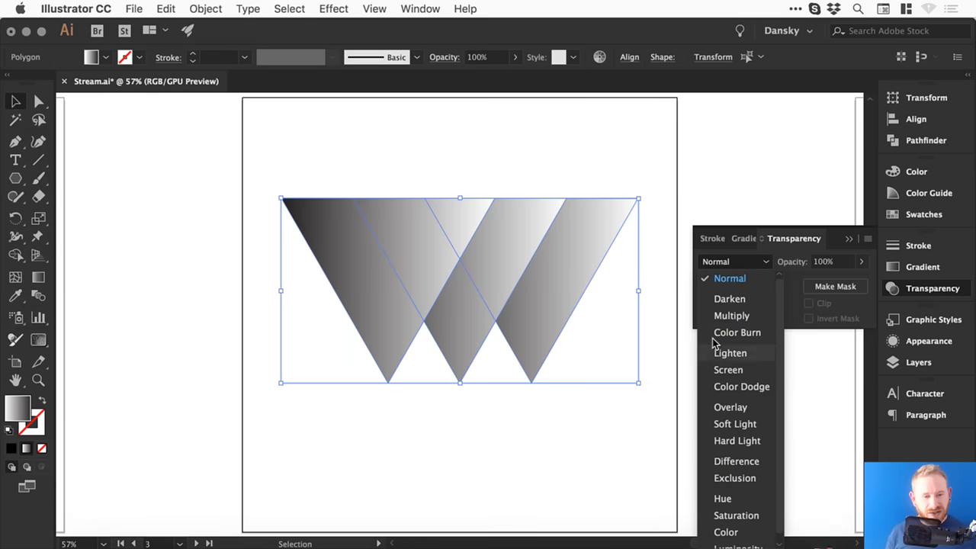
{"action": "left_click", "coordinate": [745, 317]}
{"action": "left_click", "coordinate": [903, 285]}
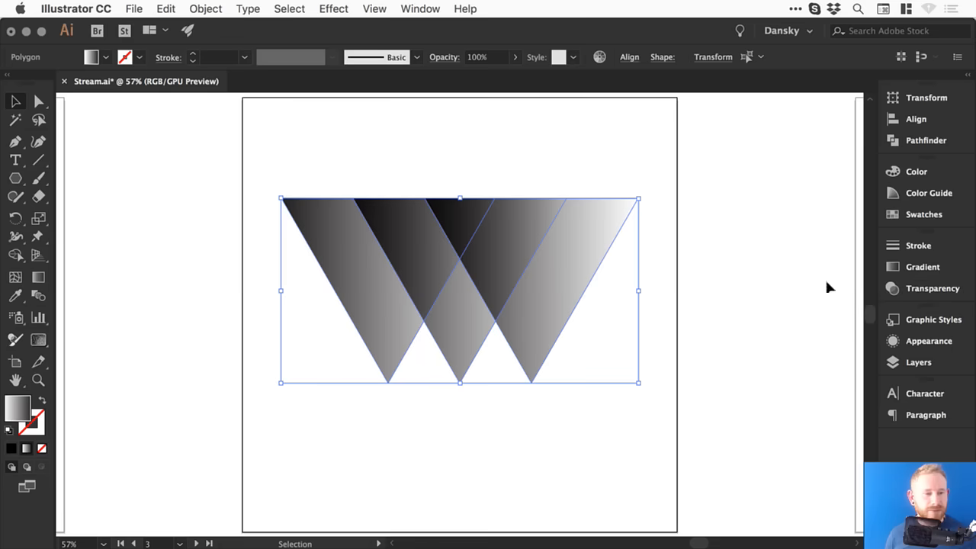
{"action": "left_click", "coordinate": [760, 284]}
Step: Try spreading the right and middle triangles farther apart to the right, and undo both moves
{"action": "scroll", "coordinate": [376, 246], "scroll_direction": "down", "scroll_amount": 1}
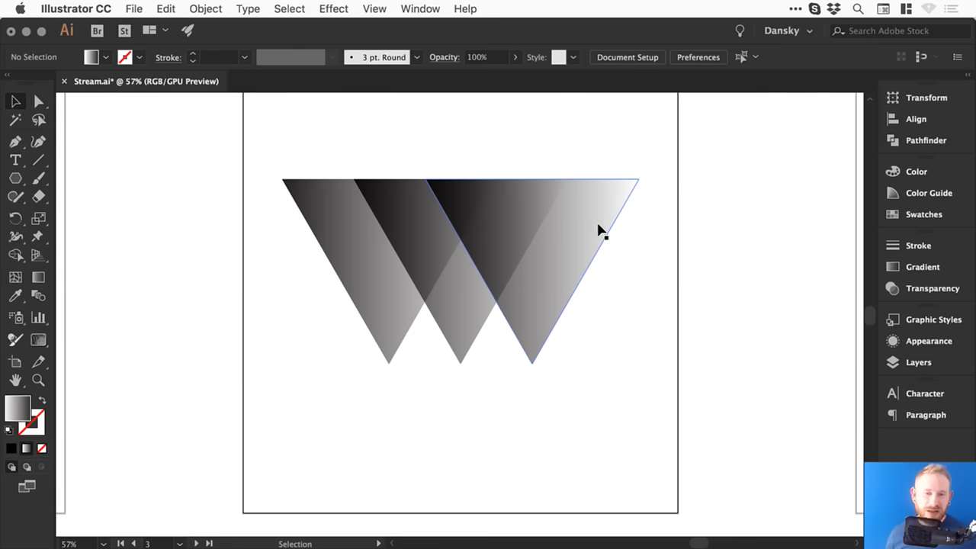
{"action": "left_click_drag", "start_coordinate": [561, 245], "coordinate": [618, 248]}
{"action": "left_click_drag", "start_coordinate": [475, 255], "coordinate": [542, 268]}
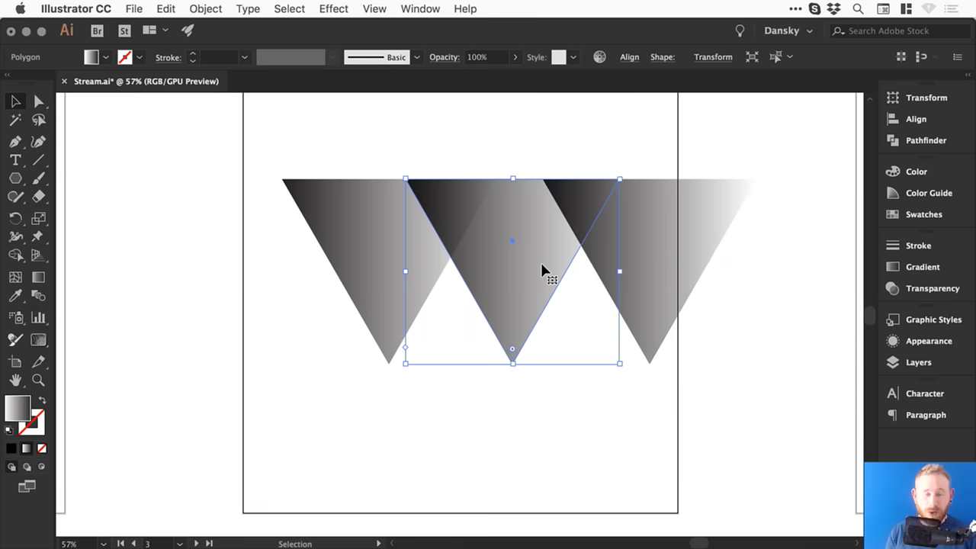
{"action": "key", "text": "super+z"}
{"action": "key", "text": "super+z"}
Step: Move the middle and right triangles closer to the left one so that all three overlap more
{"action": "left_click_drag", "start_coordinate": [470, 312], "coordinate": [437, 307]}
{"action": "left_click_drag", "start_coordinate": [525, 298], "coordinate": [484, 305]}
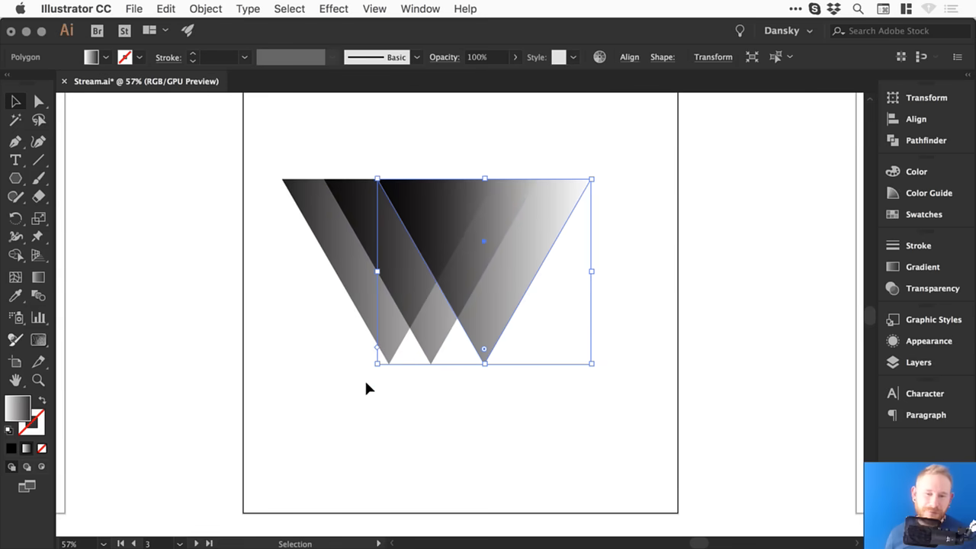
Step: Select all three triangles and distribute them evenly by their horizontal centers
{"action": "left_click_drag", "start_coordinate": [345, 390], "coordinate": [655, 175]}
{"action": "left_click", "coordinate": [915, 119]}
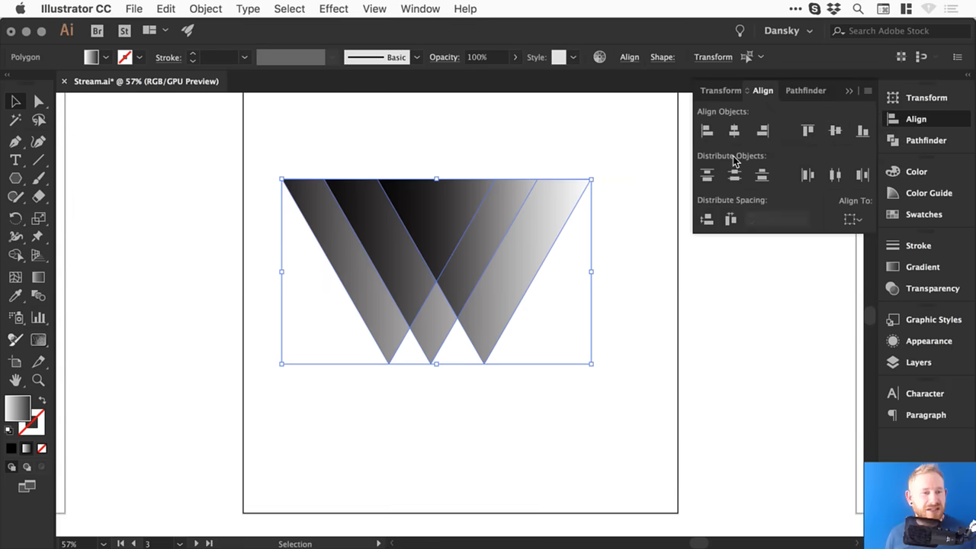
{"action": "left_click", "coordinate": [836, 174]}
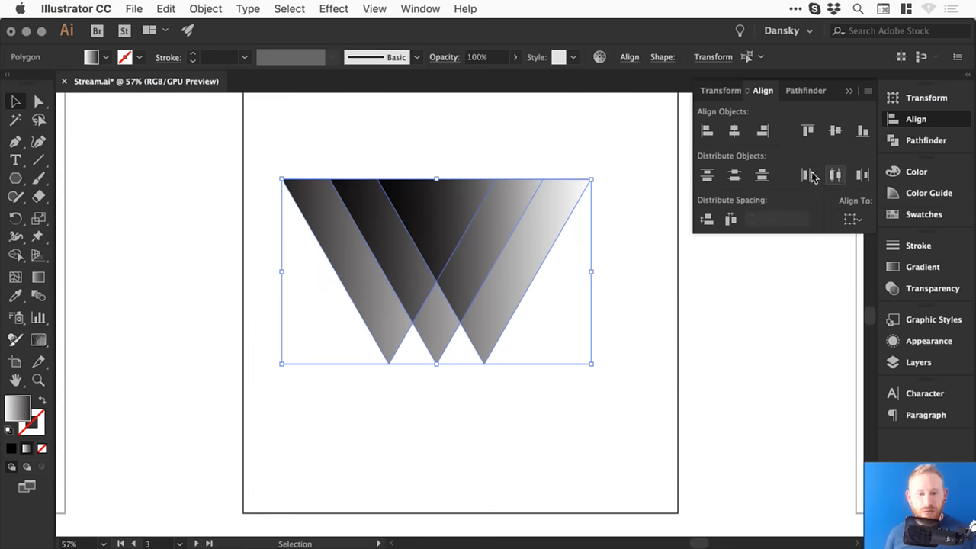
{"action": "left_click", "coordinate": [917, 119]}
Step: Move the three triangles together to the middle of the artboard and deselect them
{"action": "left_click", "coordinate": [450, 140]}
{"action": "left_click_drag", "start_coordinate": [286, 141], "coordinate": [515, 269]}
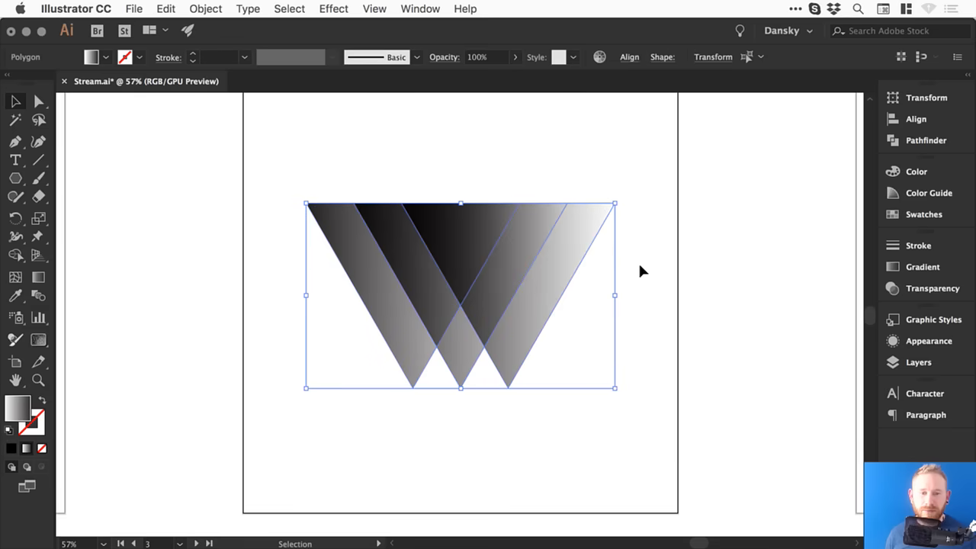
{"action": "left_click", "coordinate": [732, 239]}
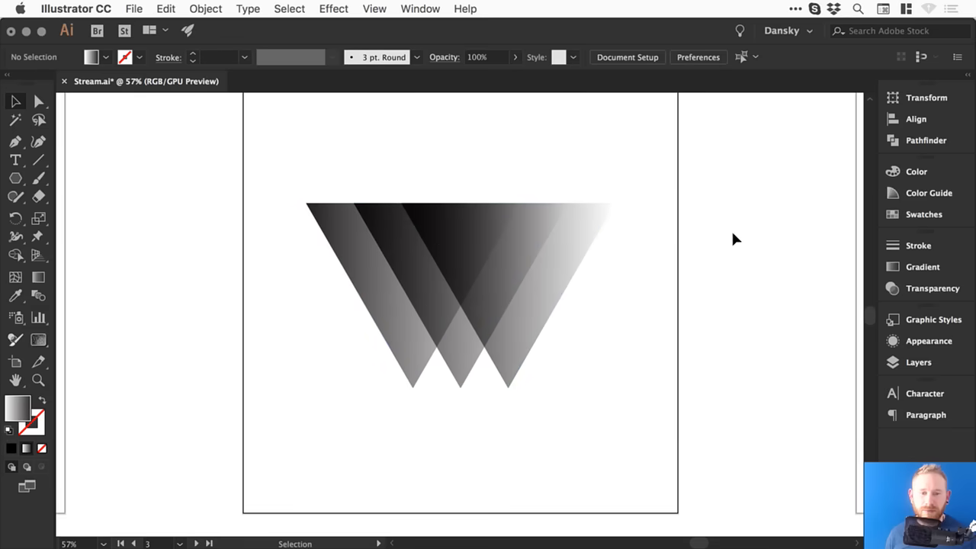
{"action": "left_click", "coordinate": [477, 227]}
{"action": "left_click", "coordinate": [915, 268]}
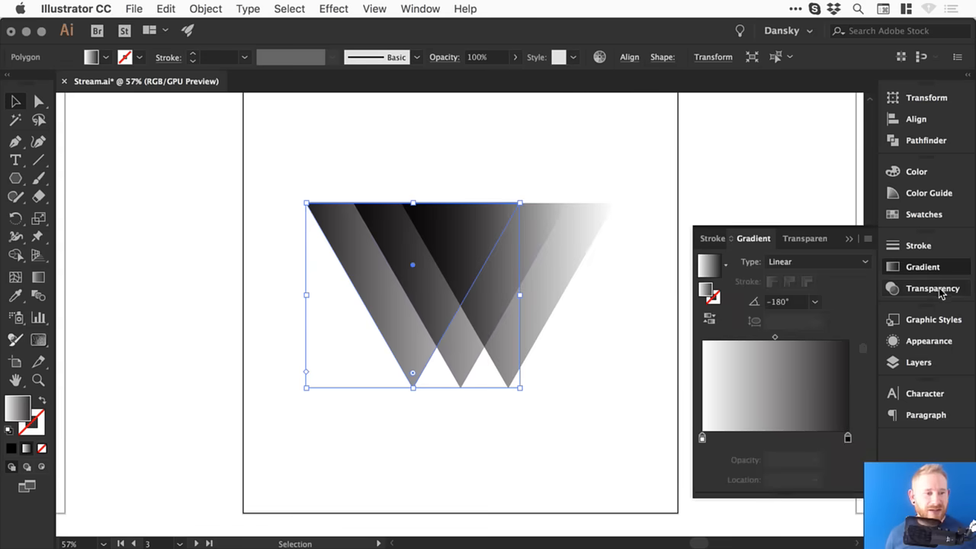
{"action": "left_click", "coordinate": [886, 290]}
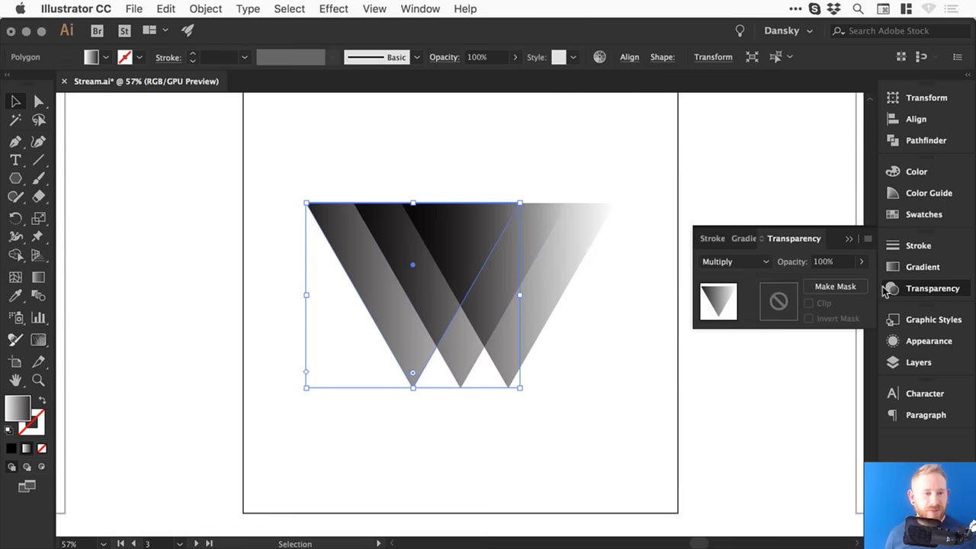
{"action": "left_click", "coordinate": [927, 288]}
Step: Draw a rectangle that covers the whole artboard with the triangles
{"action": "left_click_drag", "start_coordinate": [15, 178], "coordinate": [75, 172]}
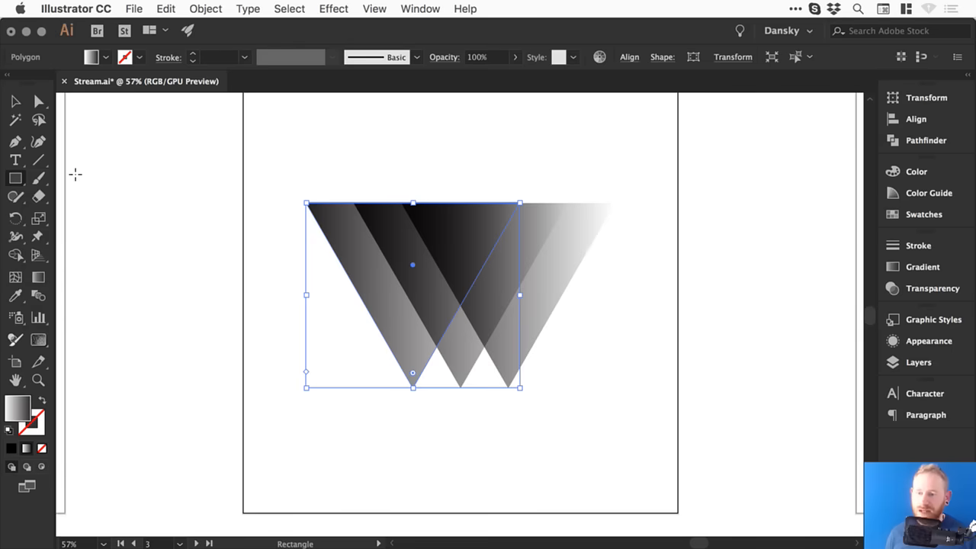
{"action": "key", "text": "super+minus"}
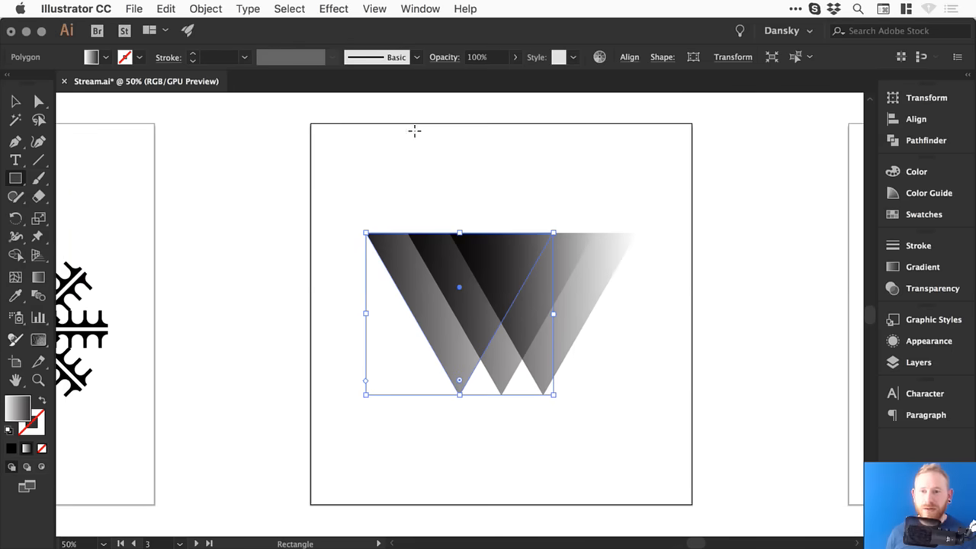
{"action": "left_click_drag", "start_coordinate": [312, 124], "coordinate": [692, 503]}
{"action": "left_click", "coordinate": [15, 102]}
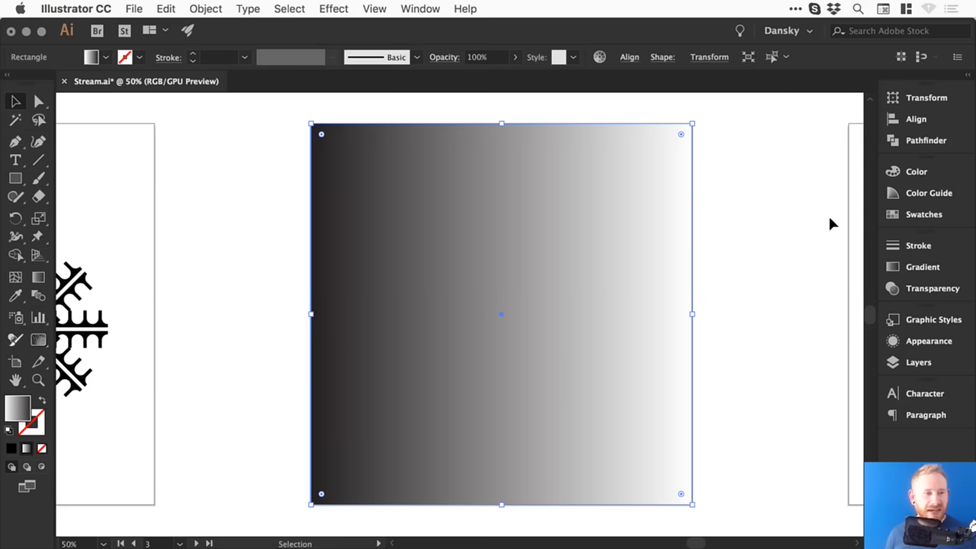
Step: Fill the rectangle with the light blue swatch, make that swatch global and set it to R=72 G=102 B=216
{"action": "left_click", "coordinate": [934, 215]}
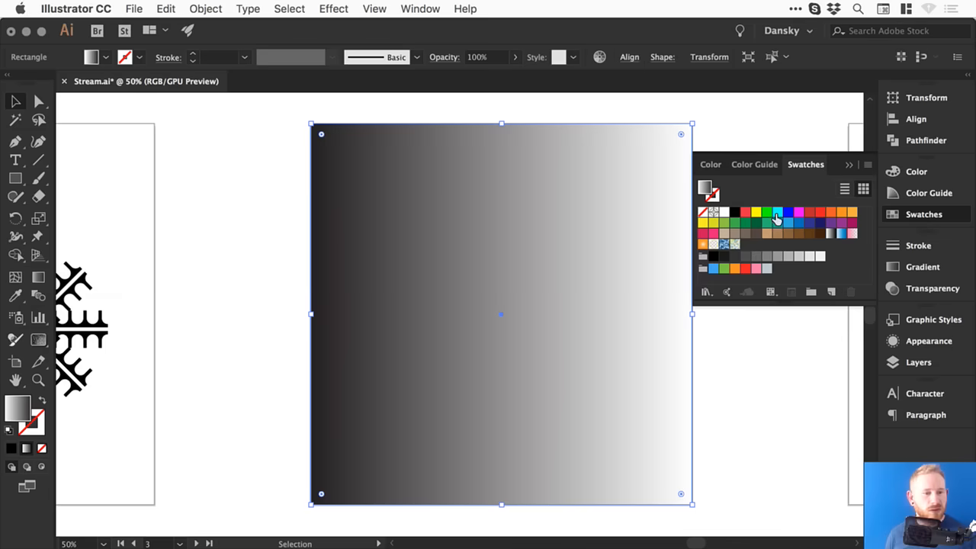
{"action": "double_click", "coordinate": [788, 222]}
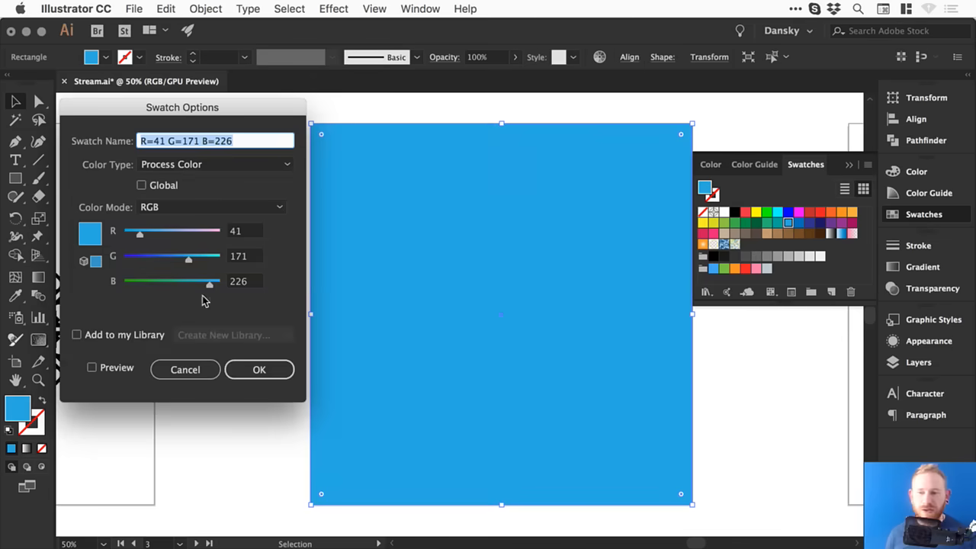
{"action": "left_click", "coordinate": [113, 367]}
{"action": "left_click", "coordinate": [162, 185]}
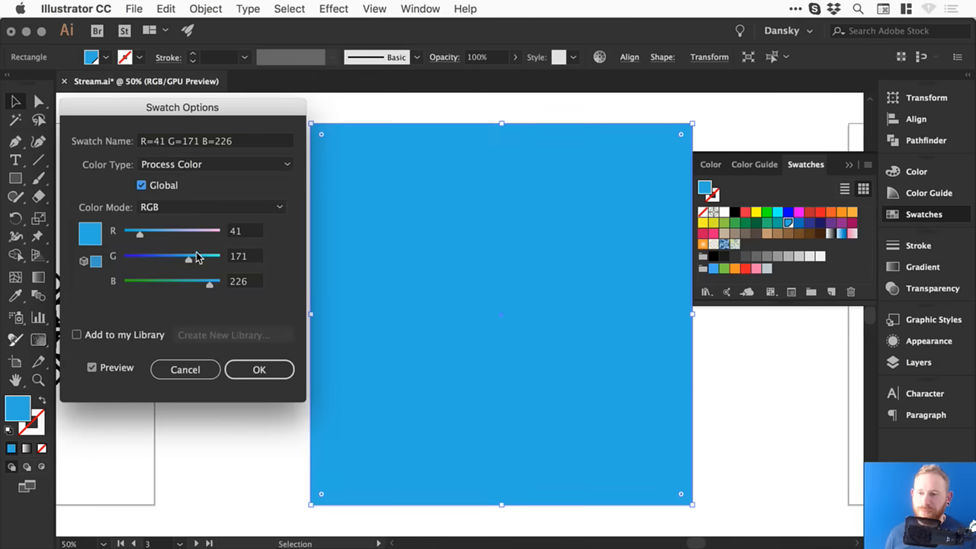
{"action": "left_click_drag", "start_coordinate": [187, 260], "coordinate": [201, 285]}
{"action": "left_click_drag", "start_coordinate": [139, 234], "coordinate": [163, 259]}
{"action": "left_click", "coordinate": [259, 370]}
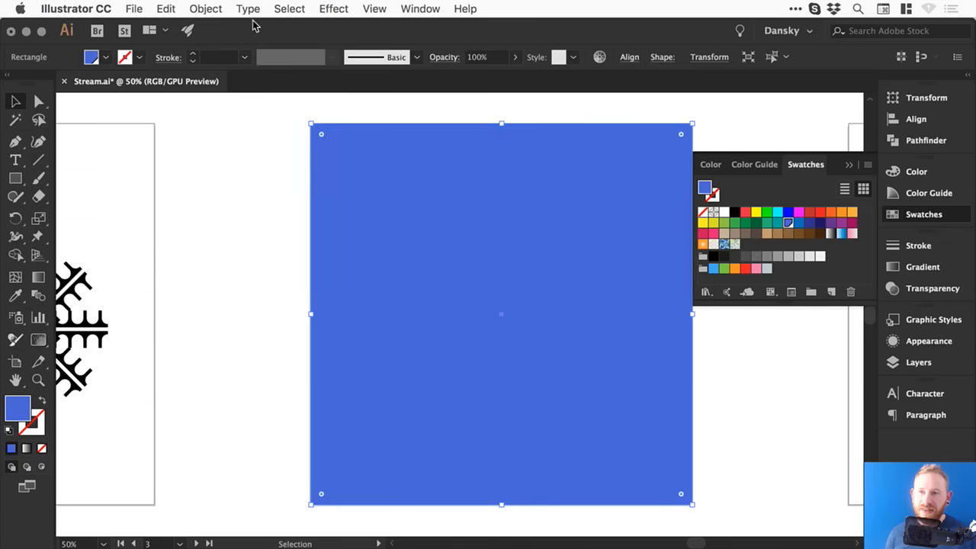
Step: Send the blue rectangle to the back behind the triangles and deselect it
{"action": "left_click", "coordinate": [205, 8]}
{"action": "mouse_move", "coordinate": [213, 44]}
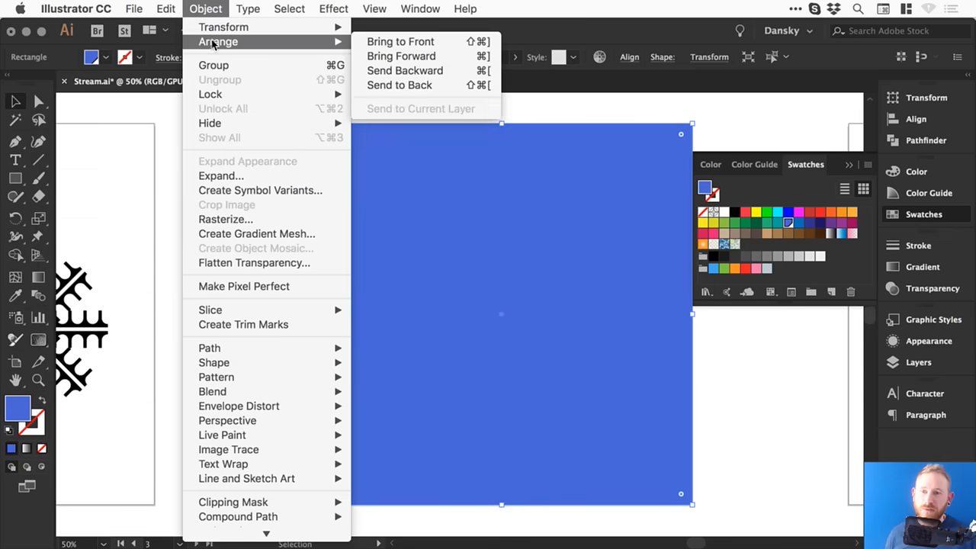
{"action": "left_click", "coordinate": [411, 85]}
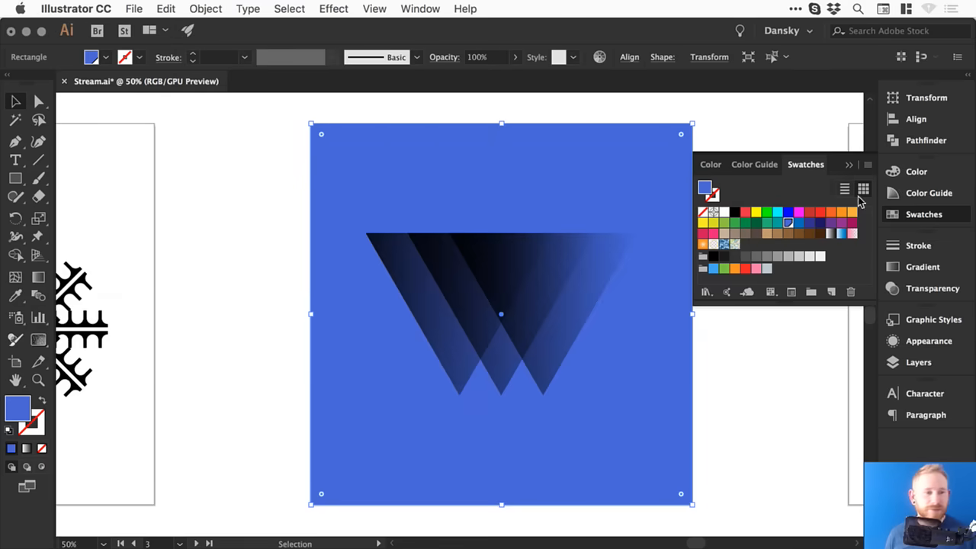
{"action": "left_click", "coordinate": [924, 214]}
{"action": "left_click", "coordinate": [754, 229]}
{"action": "left_click_drag", "start_coordinate": [674, 251], "coordinate": [609, 238]}
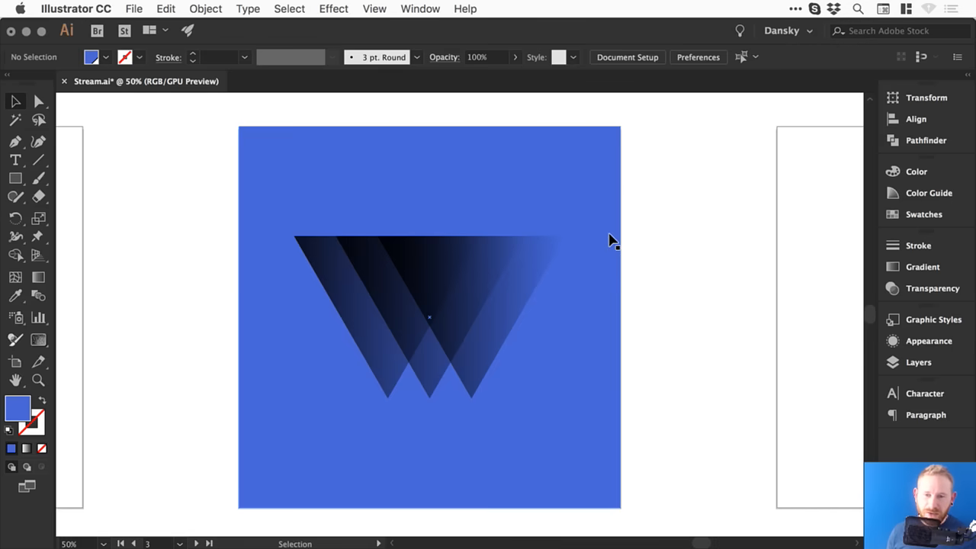
Step: Try the global background swatch as R=5 G=44 B=216 and R=252 G=40 B=241 with preview on, and cancel the changes
{"action": "left_click", "coordinate": [925, 213]}
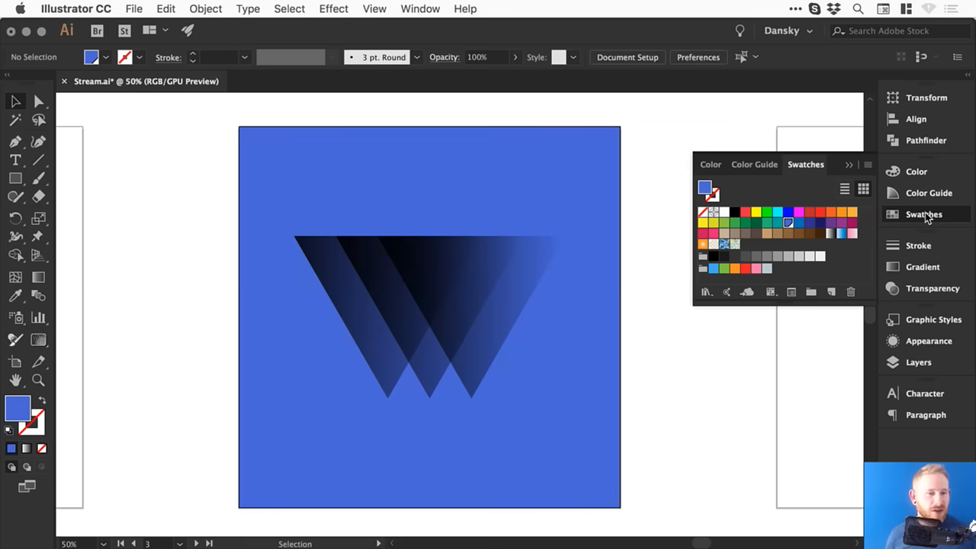
{"action": "double_click", "coordinate": [789, 222]}
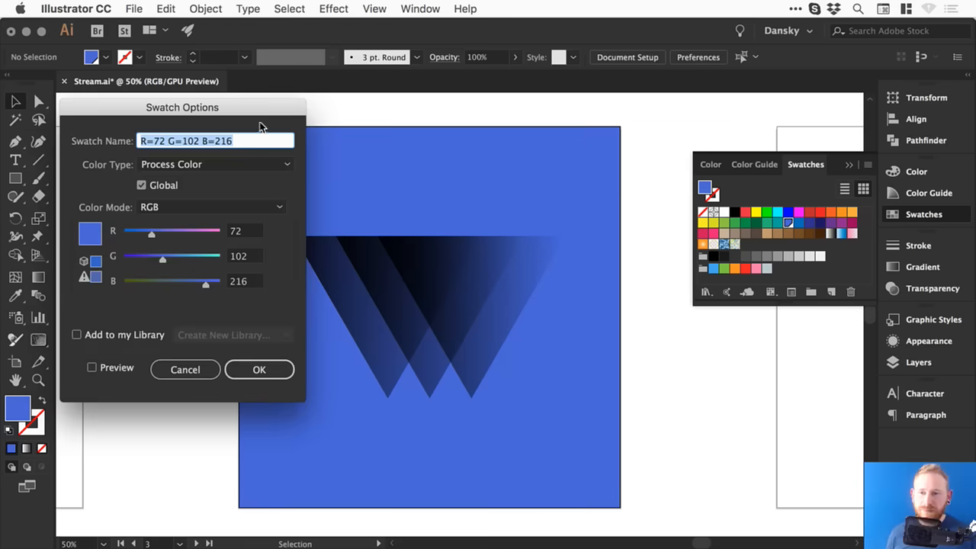
{"action": "left_click", "coordinate": [92, 368]}
{"action": "left_click_drag", "start_coordinate": [183, 260], "coordinate": [141, 259]}
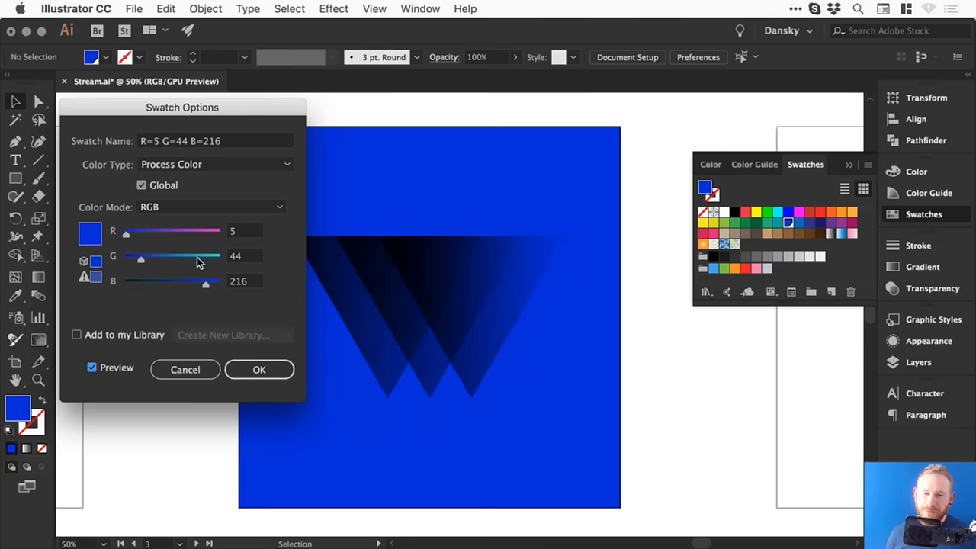
{"action": "left_click_drag", "start_coordinate": [175, 289], "coordinate": [214, 283]}
{"action": "left_click_drag", "start_coordinate": [127, 233], "coordinate": [221, 231]}
{"action": "left_click_drag", "start_coordinate": [167, 256], "coordinate": [139, 253]}
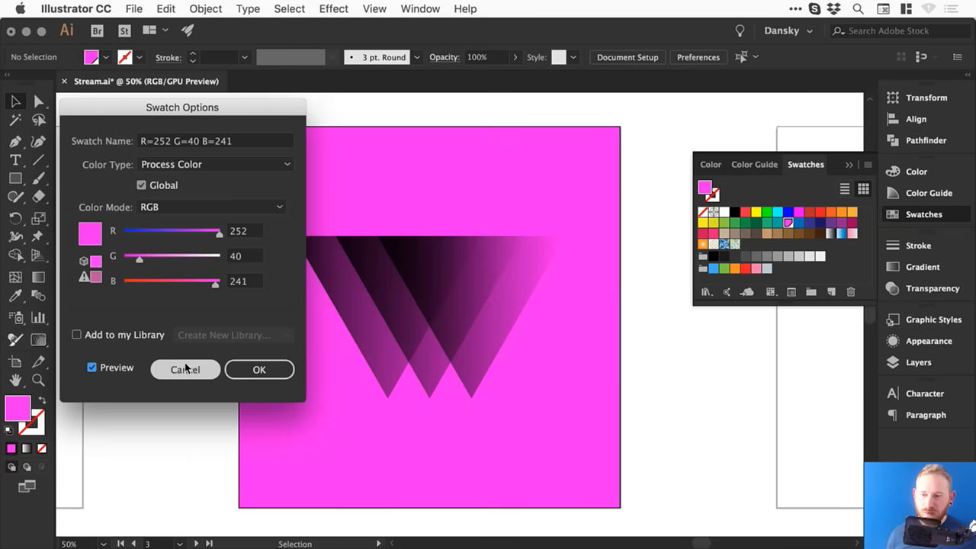
{"action": "left_click", "coordinate": [184, 370]}
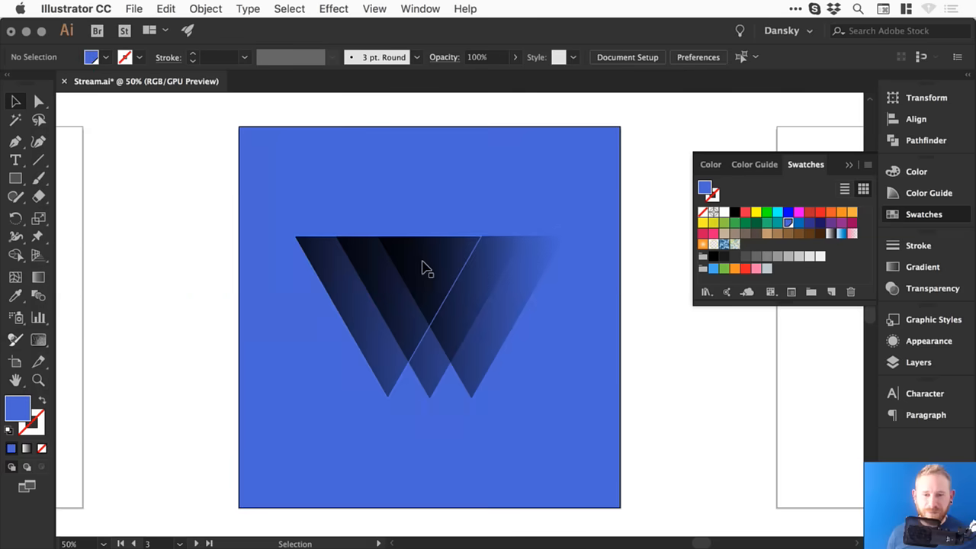
Step: Reverse the left triangle's gradient so its outer edge fades into the background, and deselect
{"action": "left_click", "coordinate": [438, 289]}
{"action": "left_click", "coordinate": [922, 267]}
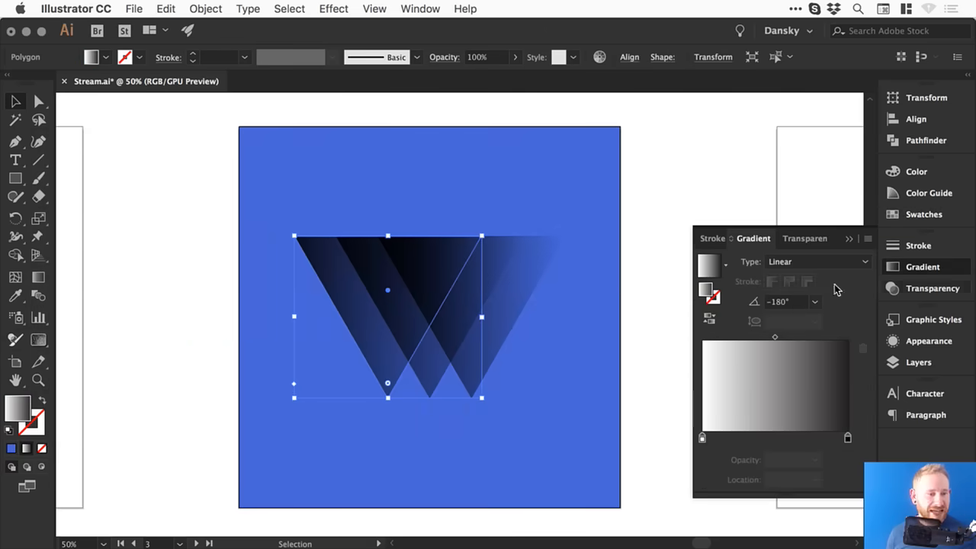
{"action": "left_click", "coordinate": [793, 302]}
{"action": "left_click", "coordinate": [709, 319]}
{"action": "left_click", "coordinate": [709, 320]}
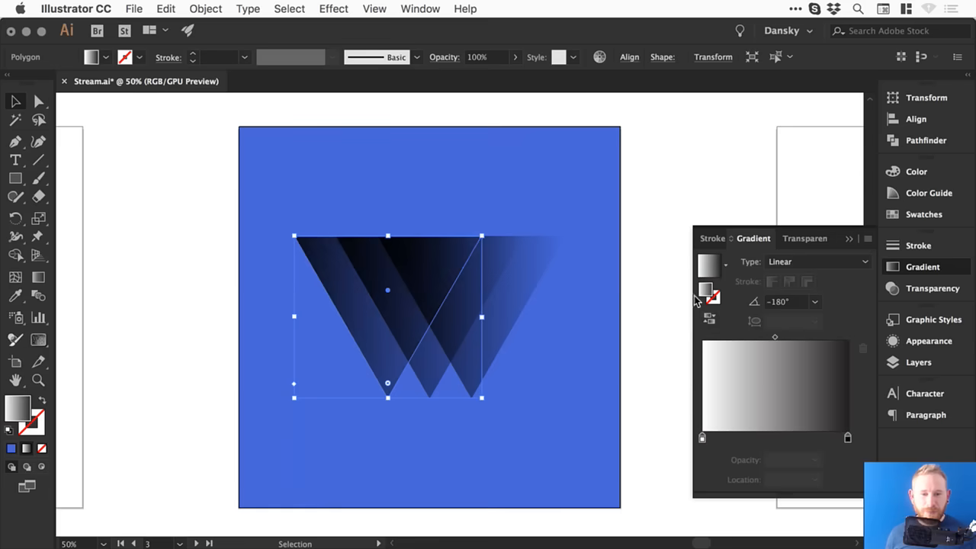
{"action": "left_click", "coordinate": [709, 320]}
{"action": "left_click", "coordinate": [665, 170]}
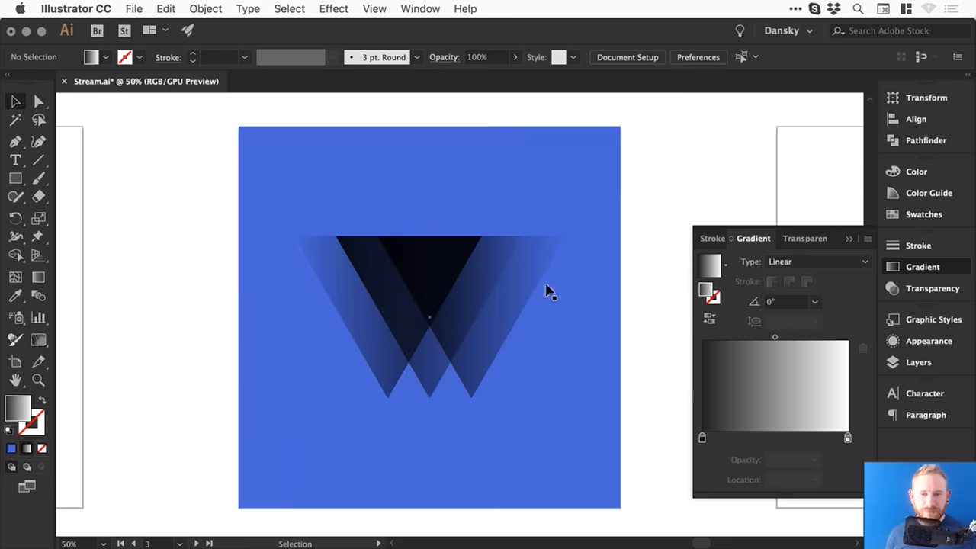
Step: Try reversing the right triangle's gradient, and reverse it back
{"action": "left_click", "coordinate": [516, 292]}
{"action": "left_click", "coordinate": [706, 319]}
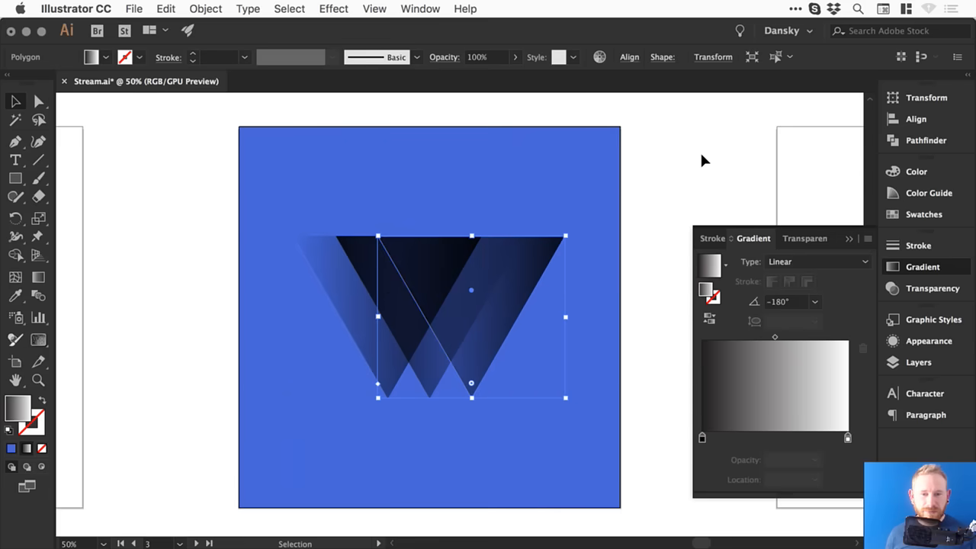
{"action": "left_click", "coordinate": [688, 190]}
{"action": "left_click", "coordinate": [518, 282]}
{"action": "left_click", "coordinate": [709, 320]}
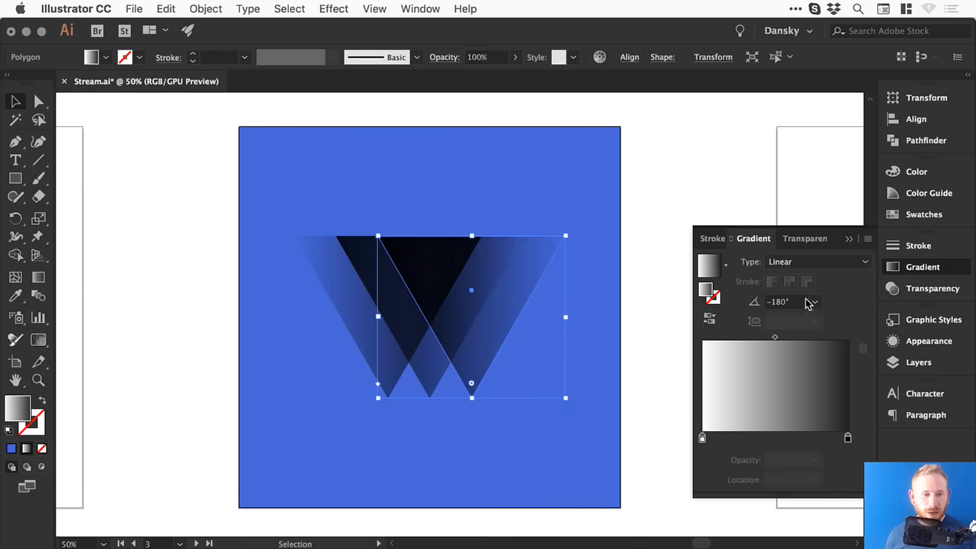
Step: Try a gradient angle of 45° on the left triangle and on the right triangle
{"action": "left_click", "coordinate": [448, 270]}
{"action": "left_click", "coordinate": [793, 302]}
{"action": "type", "text": "45"}
{"action": "key", "text": "Return"}
{"action": "left_click", "coordinate": [738, 175]}
{"action": "left_click", "coordinate": [519, 302]}
{"action": "left_click", "coordinate": [793, 302]}
{"action": "type", "text": "45"}
{"action": "key", "text": "Return"}
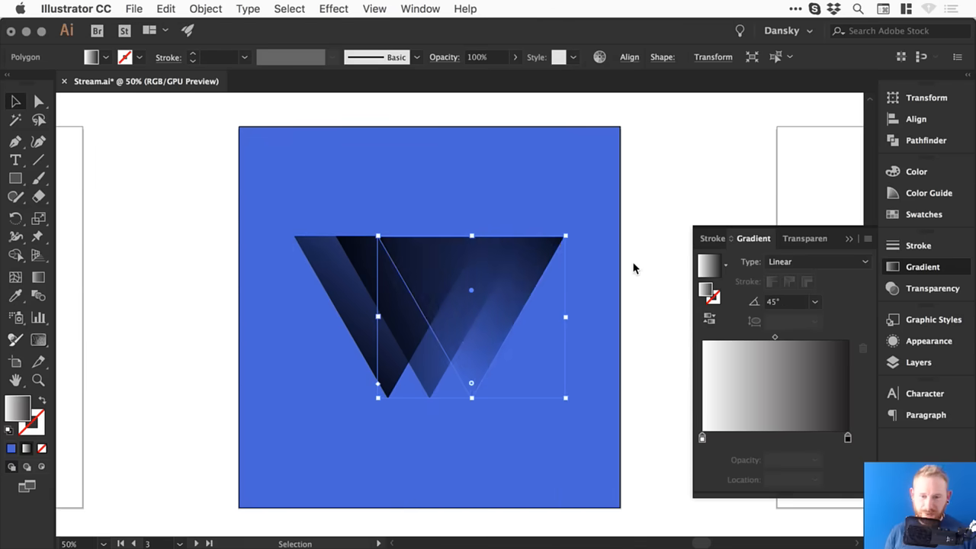
Step: Undo the 45° gradient angle changes on the left and right triangles
{"action": "key", "text": "super+a"}
{"action": "key", "text": "super+z"}
{"action": "key", "text": "super+z"}
{"action": "key", "text": "super+z"}
{"action": "key", "text": "super+z"}
{"action": "key", "text": "super+z"}
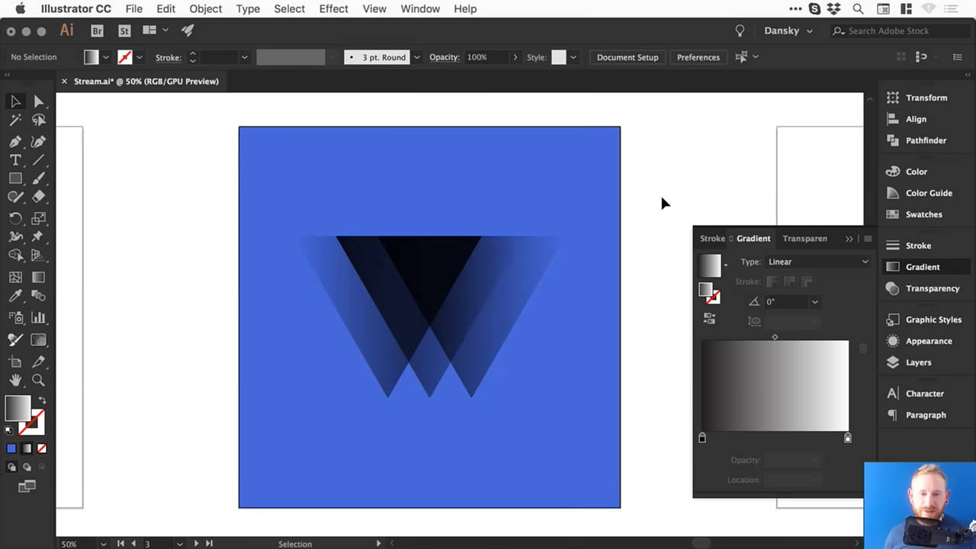
{"action": "left_click", "coordinate": [923, 266]}
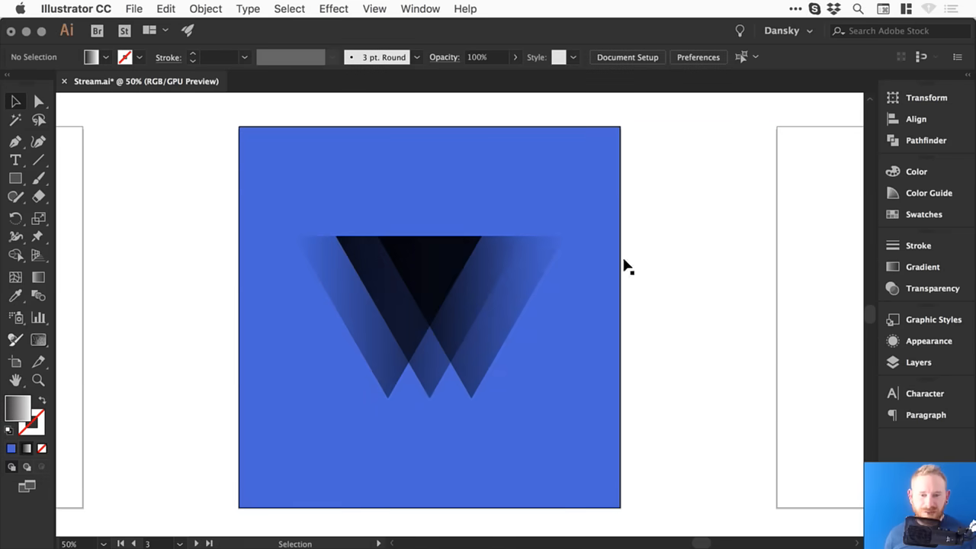
Step: Recolor the dark stop of the left triangle's gradient with a dark navy blue swatch
{"action": "left_click", "coordinate": [435, 252]}
{"action": "left_click", "coordinate": [918, 266]}
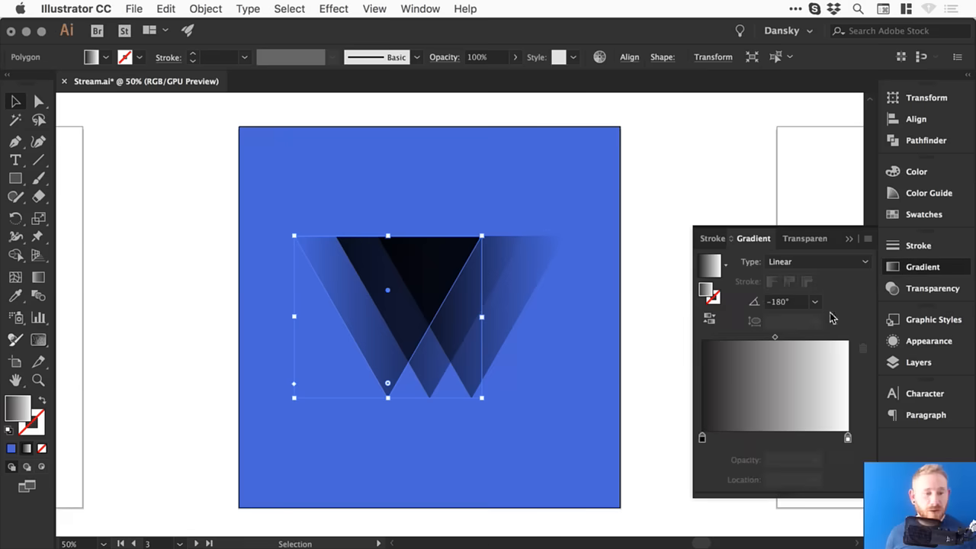
{"action": "left_click", "coordinate": [702, 439]}
{"action": "double_click", "coordinate": [702, 440]}
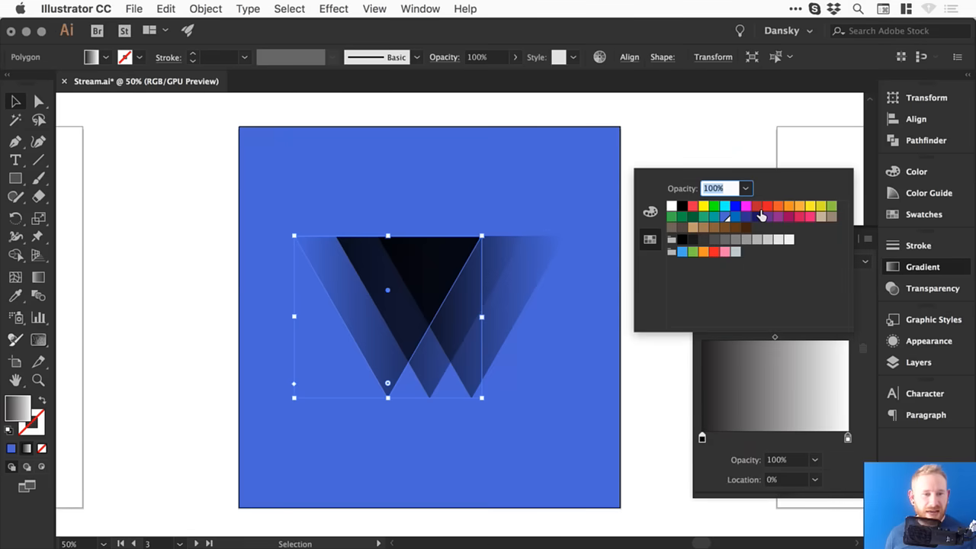
{"action": "left_click", "coordinate": [775, 149]}
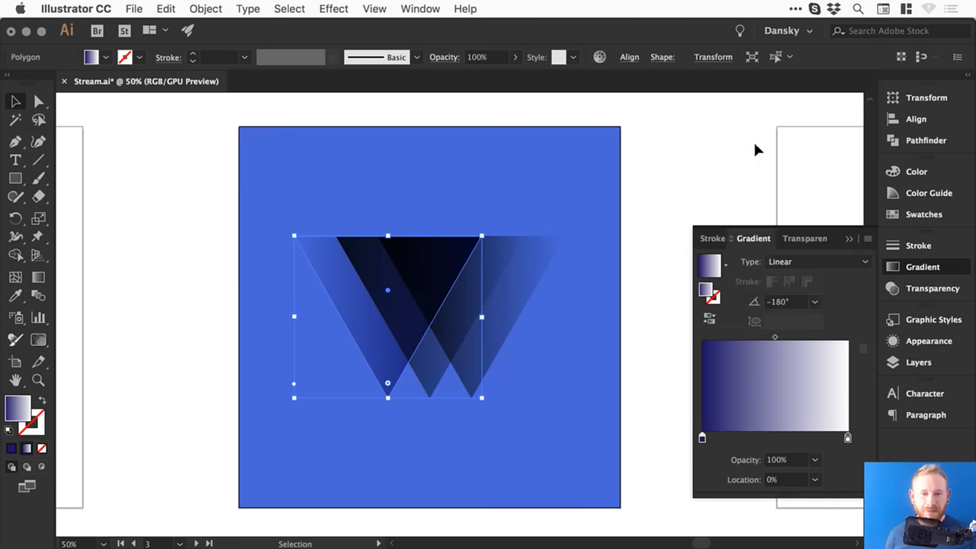
Step: Try moving the left triangle outward to the left and the middle triangle to the right, undoing each move
{"action": "left_click_drag", "start_coordinate": [427, 266], "coordinate": [351, 265]}
{"action": "key", "text": "super+z"}
{"action": "left_click_drag", "start_coordinate": [477, 283], "coordinate": [557, 315]}
{"action": "key", "text": "super+z"}
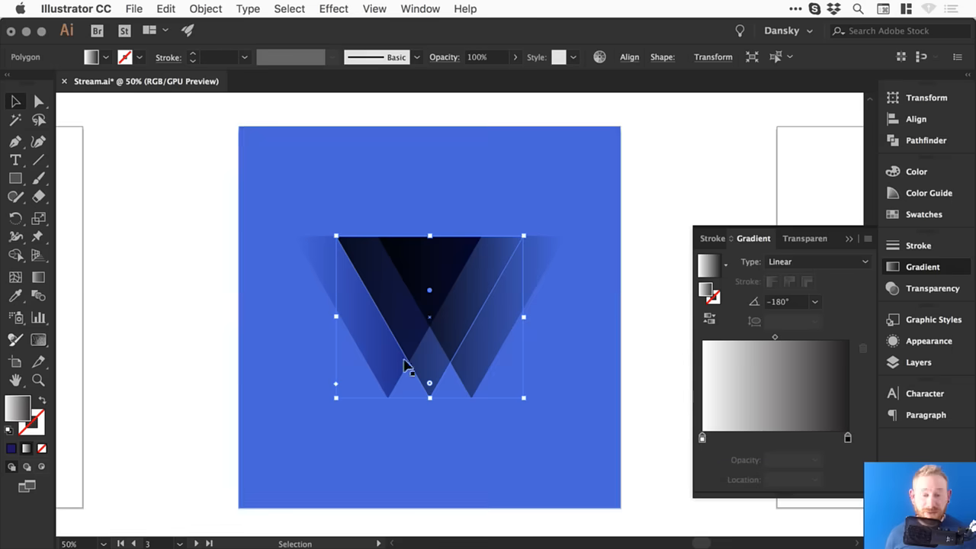
Step: Try the left triangle's gradient on the middle triangle with the Eyedropper, and replace it with the right triangle's gradient
{"action": "left_click", "coordinate": [16, 298]}
{"action": "key", "text": "super+shift+a"}
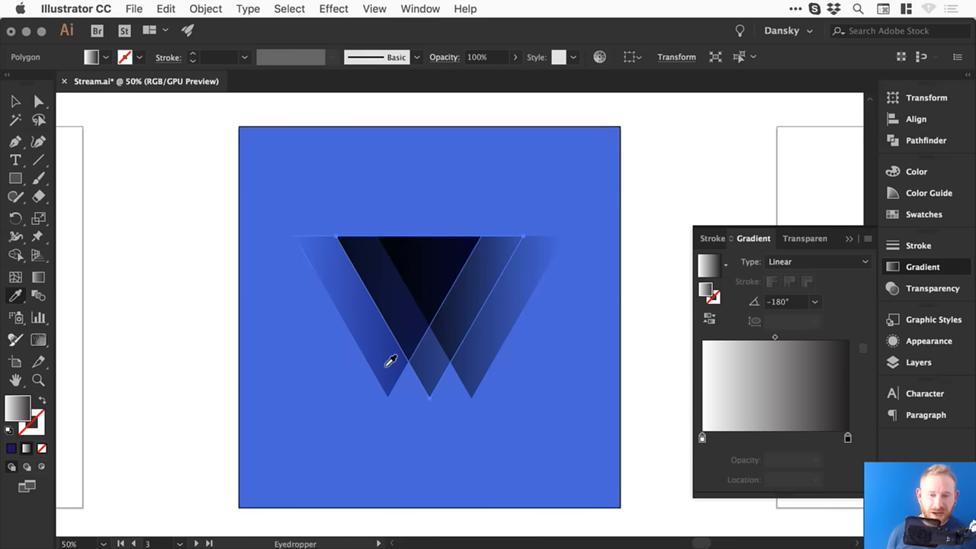
{"action": "left_click", "coordinate": [387, 363]}
{"action": "left_click", "coordinate": [480, 364]}
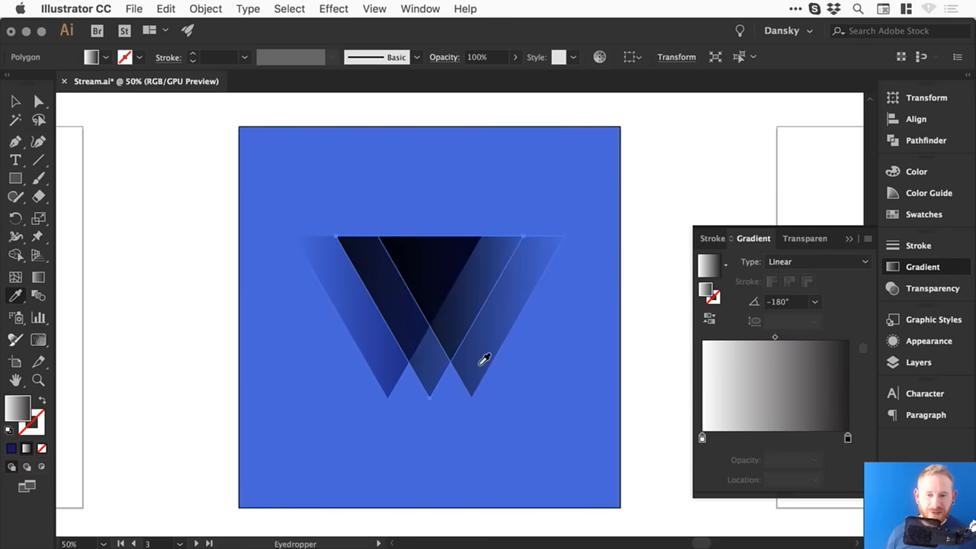
Step: Apply the left triangle's navy-to-white gradient to the middle and right triangles with the Eyedropper
{"action": "left_click", "coordinate": [382, 371]}
{"action": "key", "text": "v"}
{"action": "left_click", "coordinate": [465, 334]}
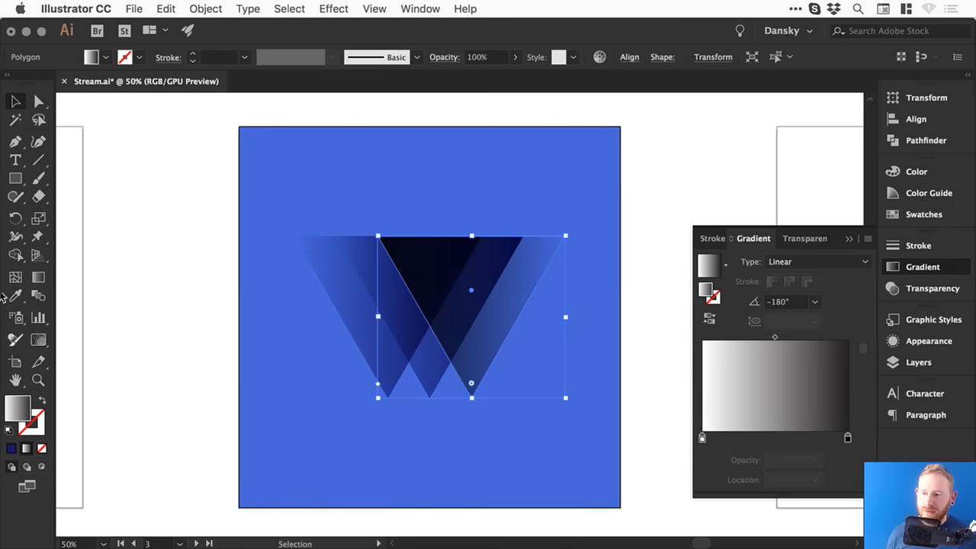
{"action": "left_click", "coordinate": [15, 296]}
{"action": "left_click", "coordinate": [371, 343]}
{"action": "key", "text": "v"}
{"action": "left_click", "coordinate": [749, 150]}
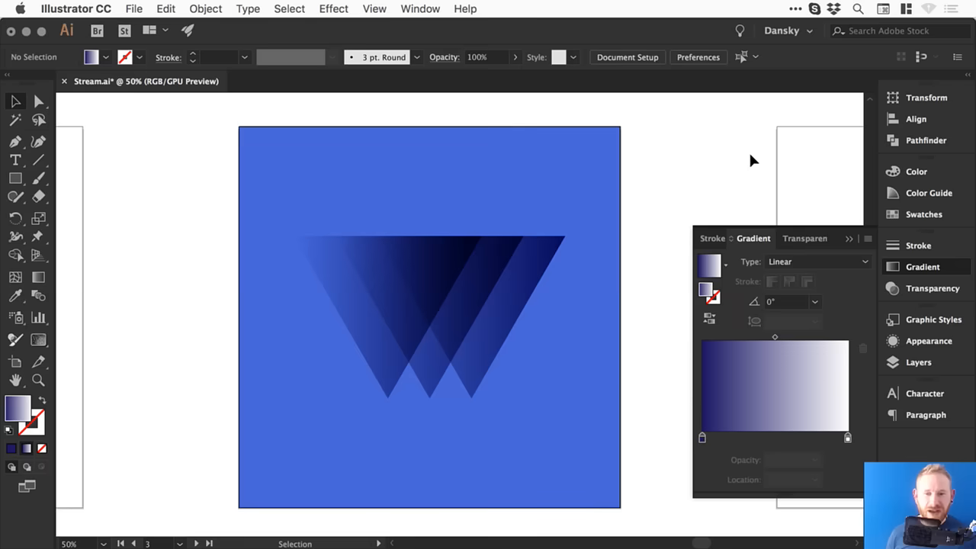
Step: Reverse the left triangle's gradient
{"action": "left_click", "coordinate": [414, 278]}
{"action": "left_click", "coordinate": [709, 319]}
{"action": "left_click", "coordinate": [707, 168]}
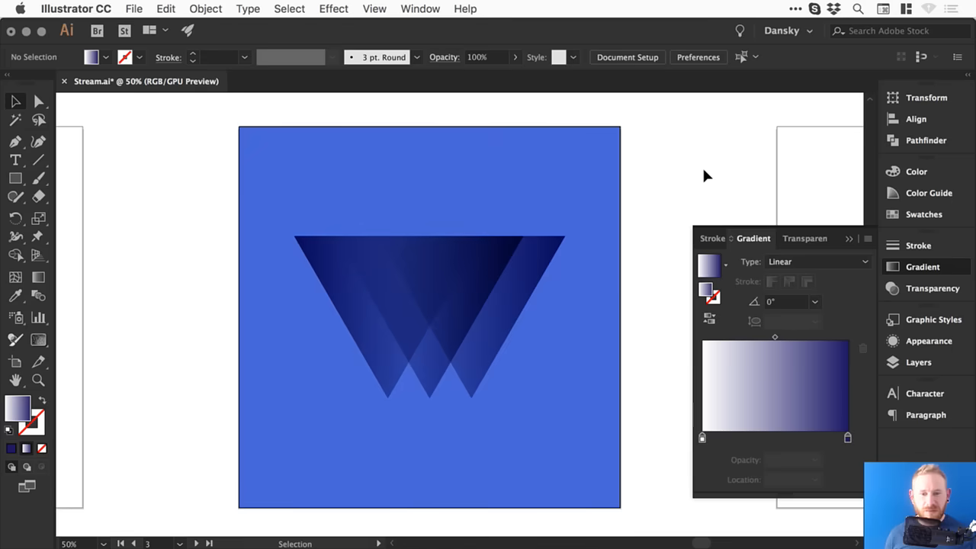
Step: Set the linear gradient angle of the right triangle and the left triangle to 45°
{"action": "left_click", "coordinate": [529, 268]}
{"action": "left_click", "coordinate": [741, 301]}
{"action": "type", "text": "-135"}
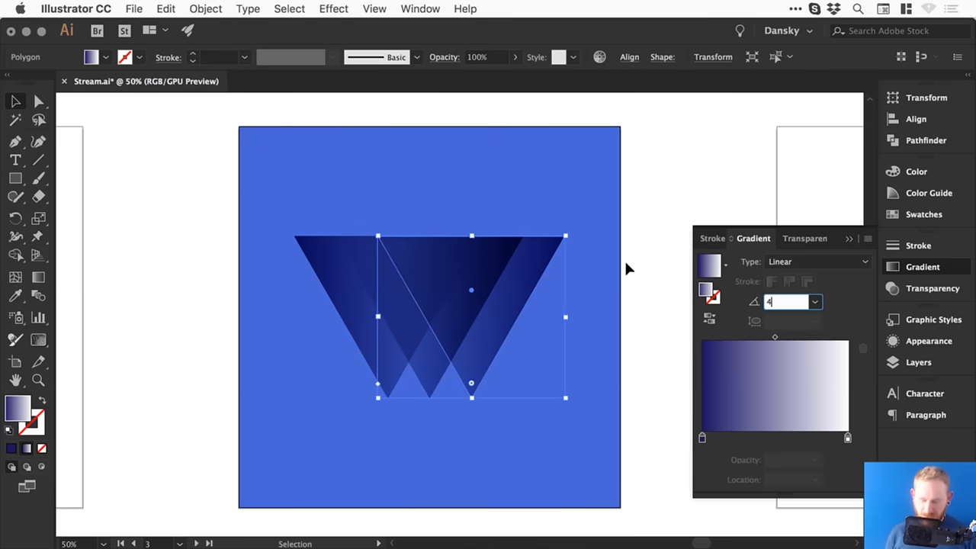
{"action": "key", "text": "Return"}
{"action": "left_click", "coordinate": [693, 175]}
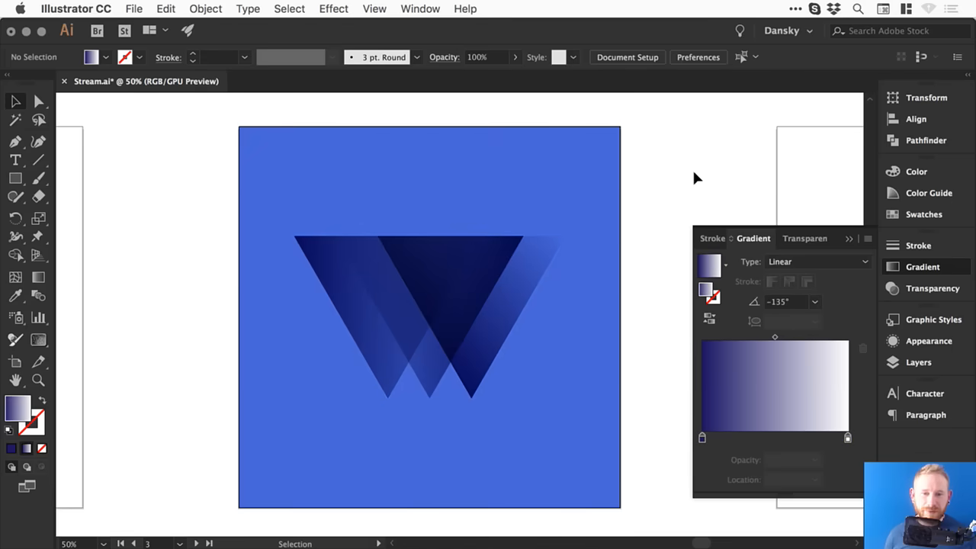
{"action": "left_click", "coordinate": [359, 312]}
{"action": "left_click", "coordinate": [788, 303]}
{"action": "type", "text": "-135"}
{"action": "key", "text": "Return"}
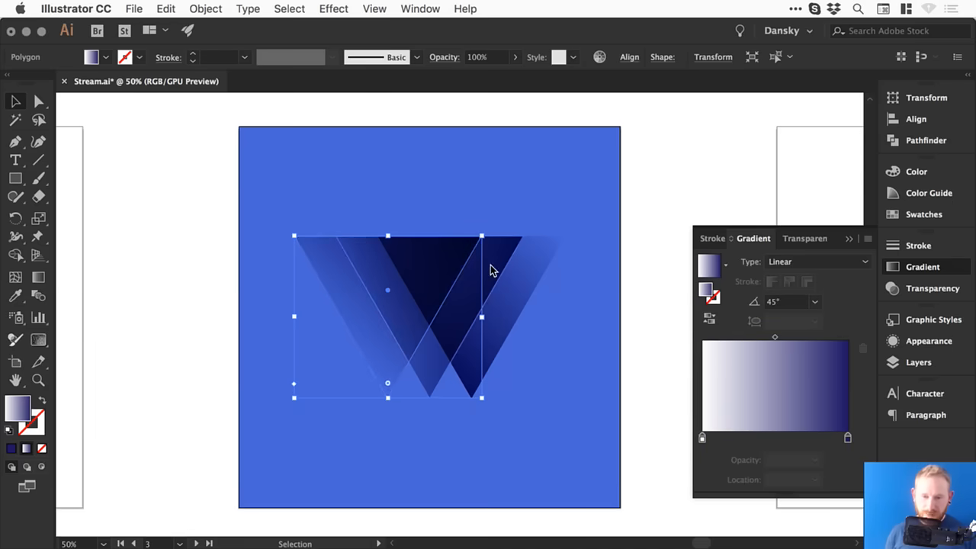
{"action": "left_click", "coordinate": [730, 181]}
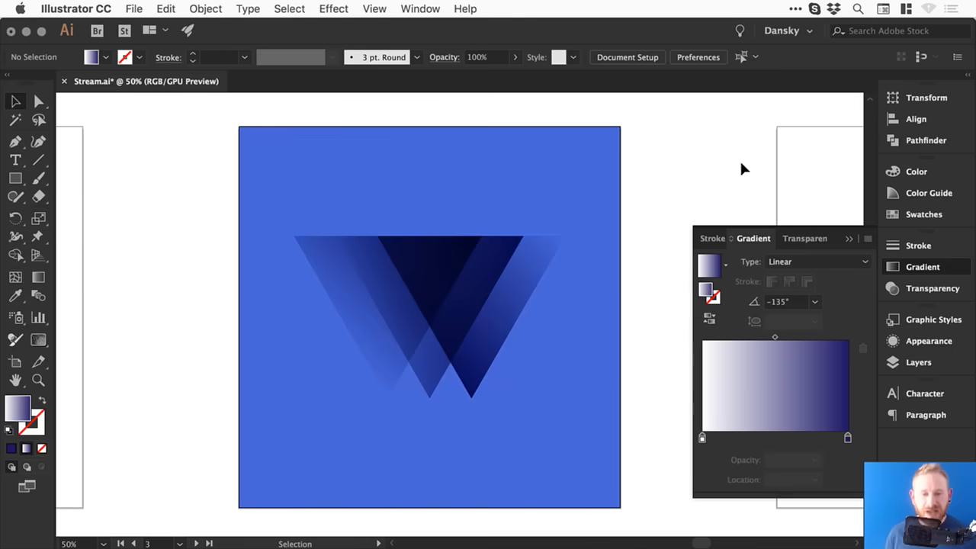
Step: Reverse the right triangle's gradient
{"action": "left_click", "coordinate": [505, 321]}
{"action": "left_click", "coordinate": [710, 320]}
{"action": "left_click", "coordinate": [701, 159]}
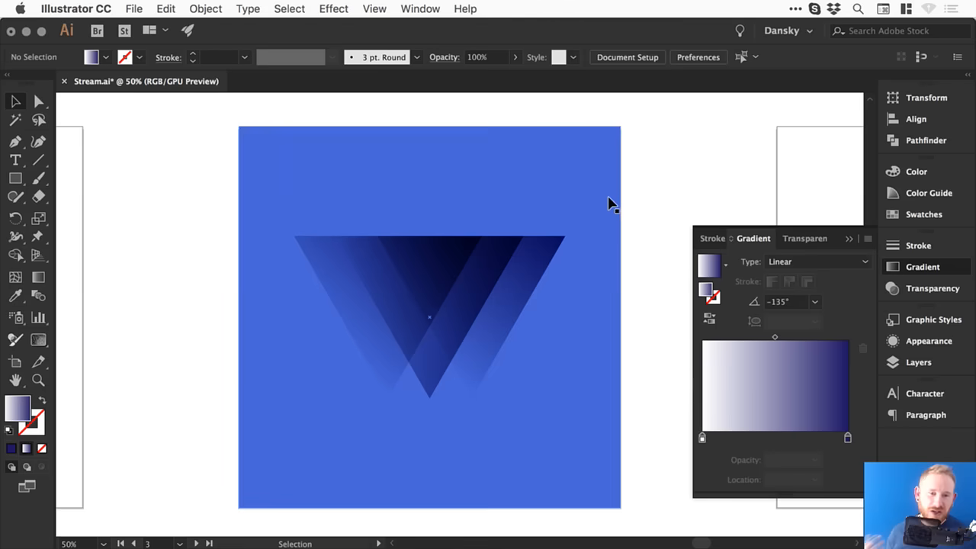
Step: Open the options of the background's global blue swatch and try a coral color, R=233 G=102 B=118, with preview on
{"action": "left_click", "coordinate": [924, 213]}
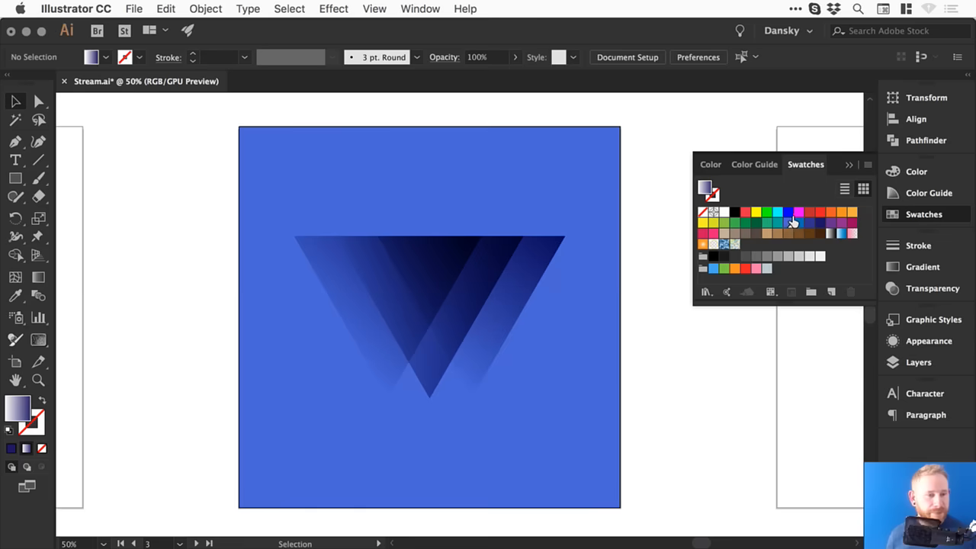
{"action": "left_click", "coordinate": [788, 221]}
{"action": "double_click", "coordinate": [789, 221]}
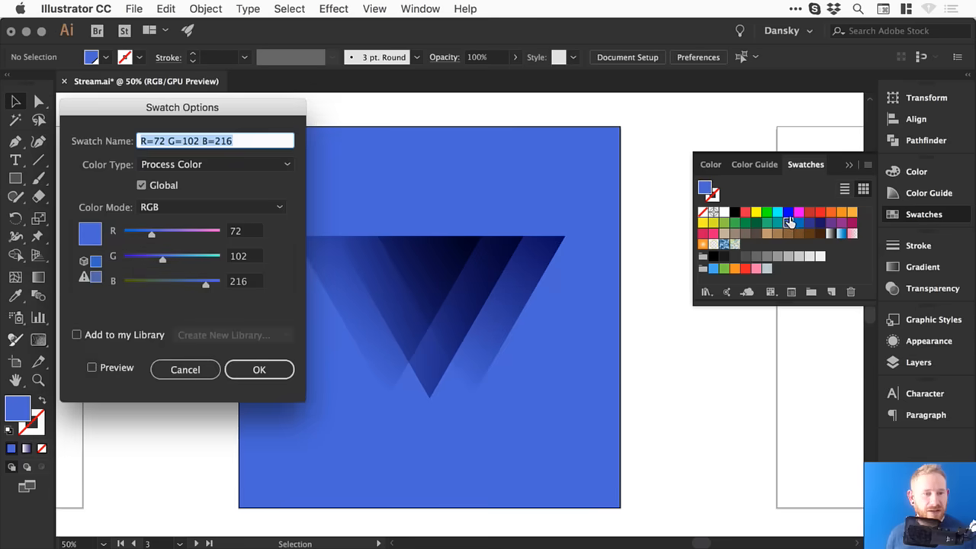
{"action": "left_click", "coordinate": [205, 233]}
{"action": "left_click_drag", "start_coordinate": [201, 232], "coordinate": [225, 239]}
{"action": "mouse_move", "coordinate": [176, 282]}
{"action": "left_mouse_down"}
{"action": "mouse_move", "coordinate": [133, 284]}
{"action": "mouse_move", "coordinate": [169, 284]}
{"action": "left_mouse_up"}
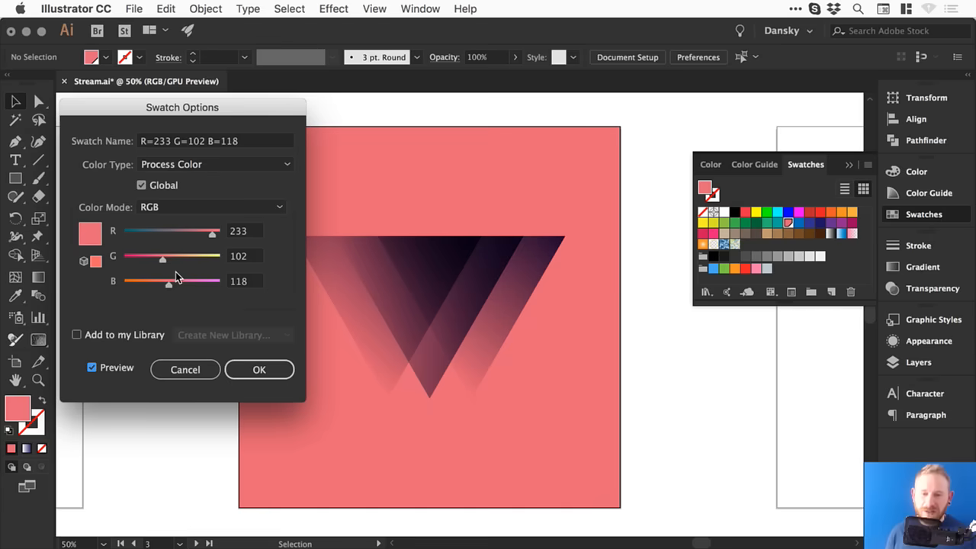
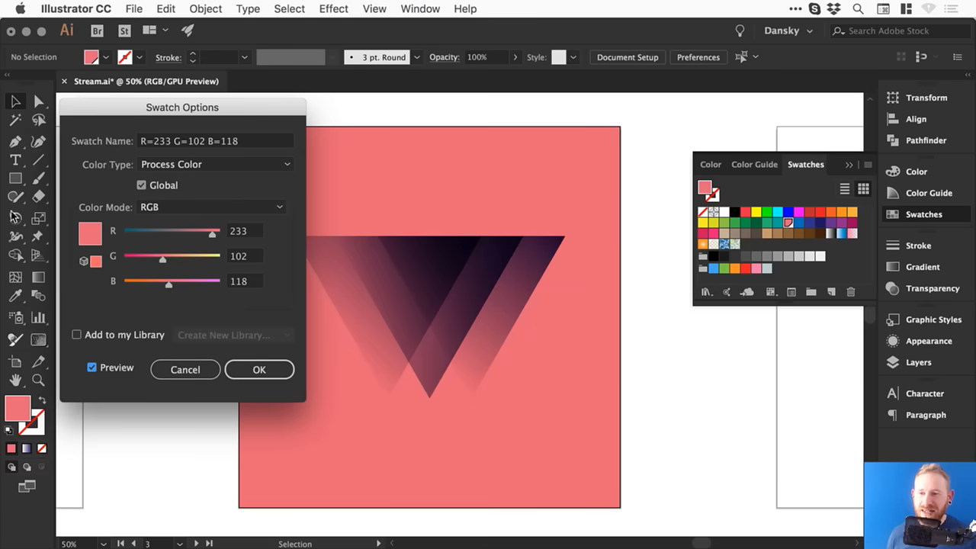
Step: Change the global background swatch to a teal of R=15 G=202 B=167
{"action": "left_click_drag", "start_coordinate": [144, 236], "coordinate": [130, 233]}
{"action": "left_click_drag", "start_coordinate": [202, 261], "coordinate": [189, 288]}
{"action": "left_click", "coordinate": [258, 369]}
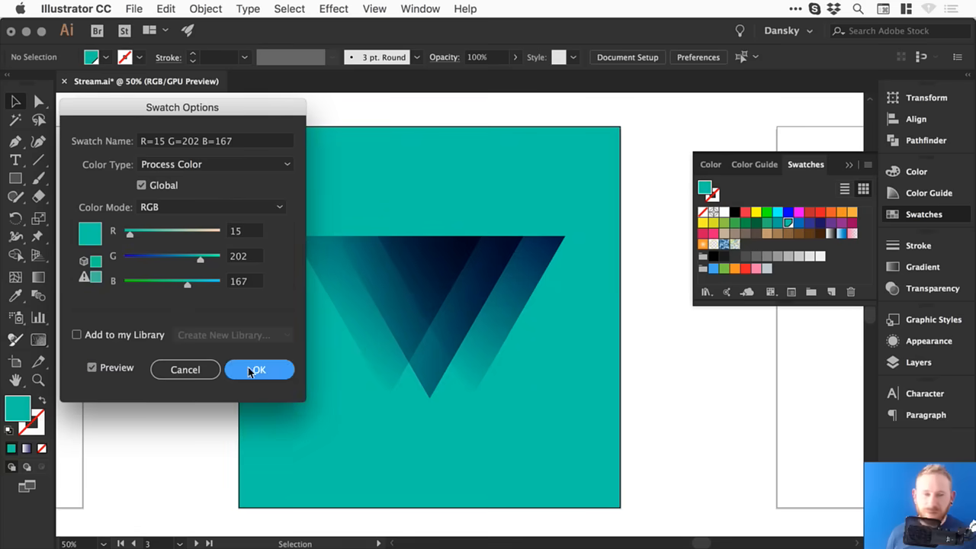
{"action": "left_click", "coordinate": [952, 217]}
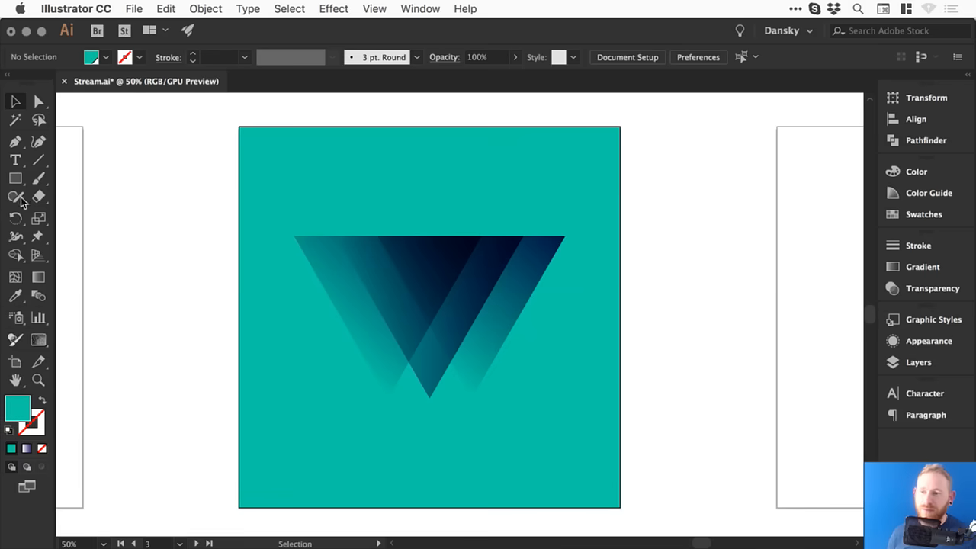
Step: Draw a small circle on the artboard above the triangles with the Ellipse tool
{"action": "left_click_drag", "start_coordinate": [15, 177], "coordinate": [84, 216]}
{"action": "key", "text": "v"}
{"action": "key", "text": "l"}
{"action": "left_click_drag", "start_coordinate": [317, 150], "coordinate": [378, 209]}
{"action": "key", "text": "v"}
Step: Move the three triangles straight down to make room and shift the circle closer to the artboard's center line
{"action": "left_click_drag", "start_coordinate": [402, 298], "coordinate": [517, 356]}
{"action": "left_click", "coordinate": [589, 311], "text": "shift"}
{"action": "left_click_drag", "start_coordinate": [334, 180], "coordinate": [365, 210]}
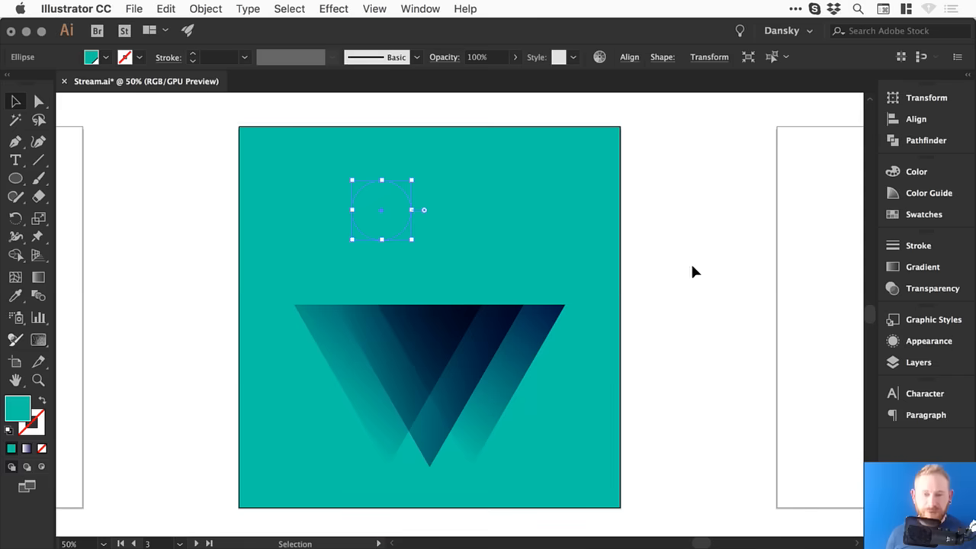
Step: Apply the right triangle's gradient to the circle with the Eyedropper
{"action": "key", "text": "i"}
{"action": "left_click", "coordinate": [554, 320]}
{"action": "key", "text": "super+shift+a"}
Step: Duplicate the gradient circle twice and arrange the overlapping circles as one above two
{"action": "key", "text": "v"}
{"action": "mouse_move", "coordinate": [407, 202]}
{"action": "left_mouse_down"}
{"action": "mouse_move", "coordinate": [431, 192]}
{"action": "mouse_move", "coordinate": [447, 212]}
{"action": "mouse_move", "coordinate": [460, 204]}
{"action": "mouse_move", "coordinate": [420, 191]}
{"action": "left_mouse_up"}
{"action": "key", "text": "z"}
{"action": "left_click_drag", "start_coordinate": [331, 142], "coordinate": [521, 271]}
{"action": "key", "text": "v"}
{"action": "left_click_drag", "start_coordinate": [468, 198], "coordinate": [458, 204]}
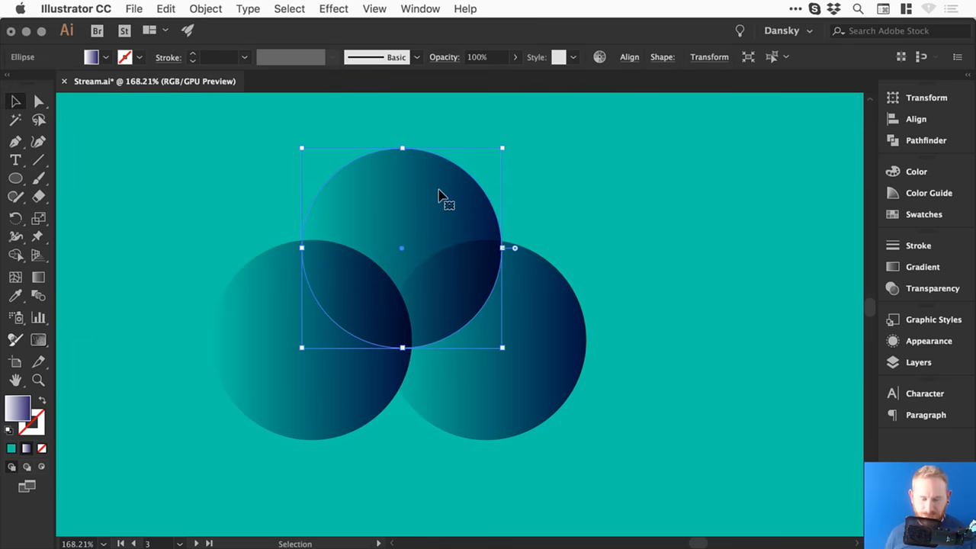
Step: Recolor the dark gradient stop of the uppermost circle with a dark teal swatch
{"action": "key", "text": "super+minus"}
{"action": "key", "text": "super+minus"}
{"action": "scroll", "coordinate": [438, 194], "scroll_direction": "down", "scroll_amount": 4}
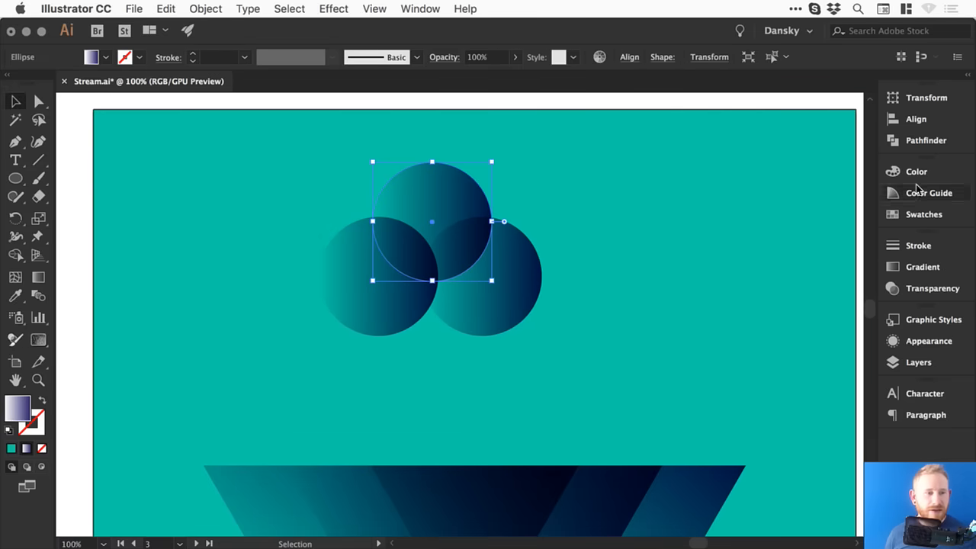
{"action": "left_click", "coordinate": [911, 267]}
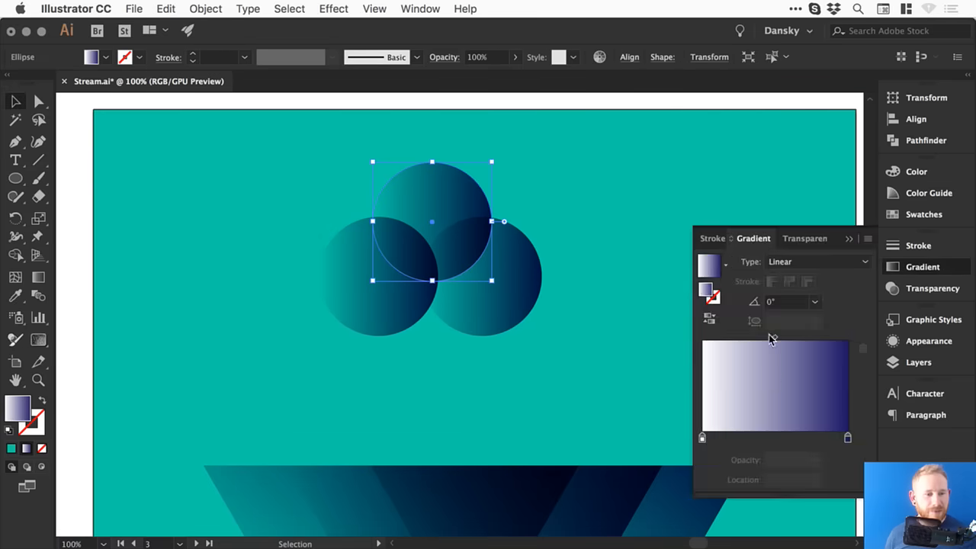
{"action": "double_click", "coordinate": [847, 438]}
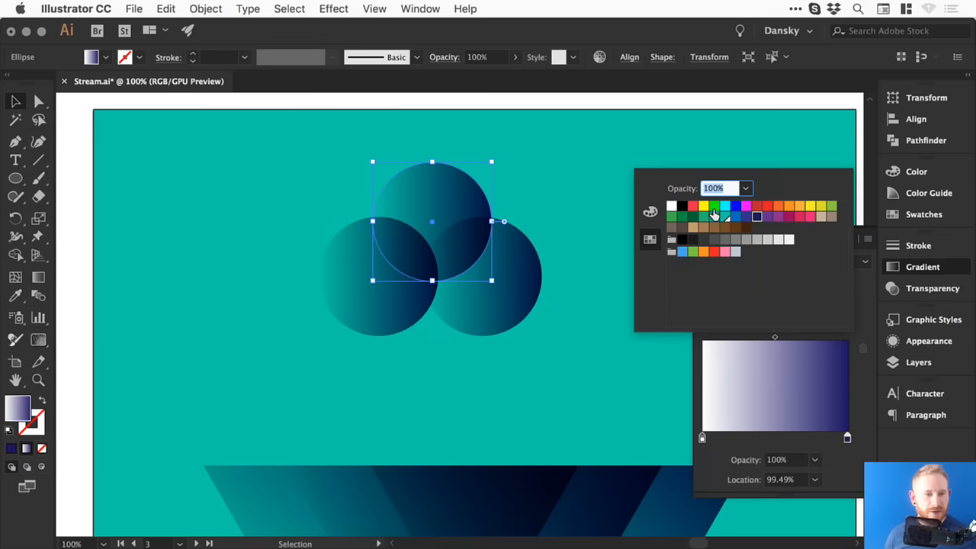
{"action": "left_click", "coordinate": [714, 215]}
{"action": "left_click", "coordinate": [381, 314]}
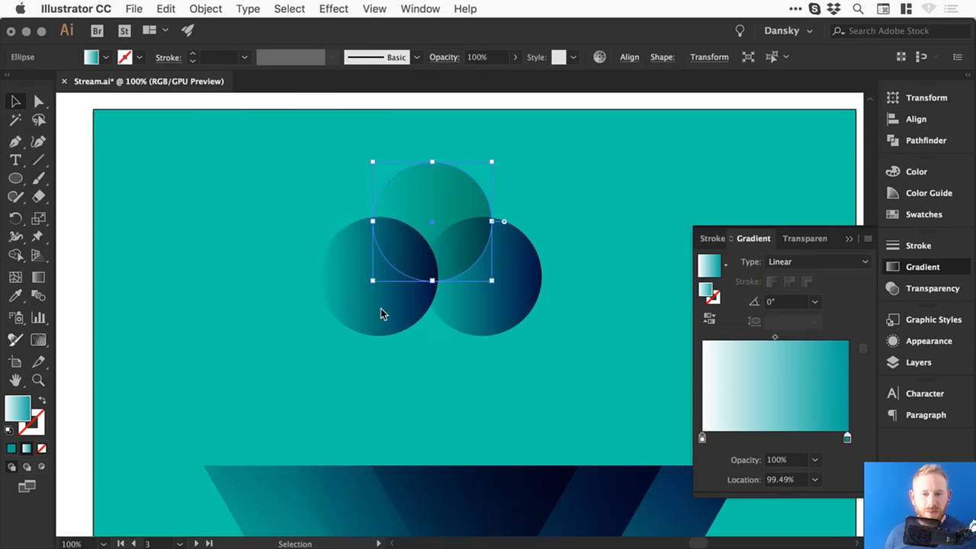
Step: Recolor the left circle's dark gradient stop, trying a dark green swatch before choosing the same dark teal as the uppermost circle
{"action": "left_click", "coordinate": [407, 303]}
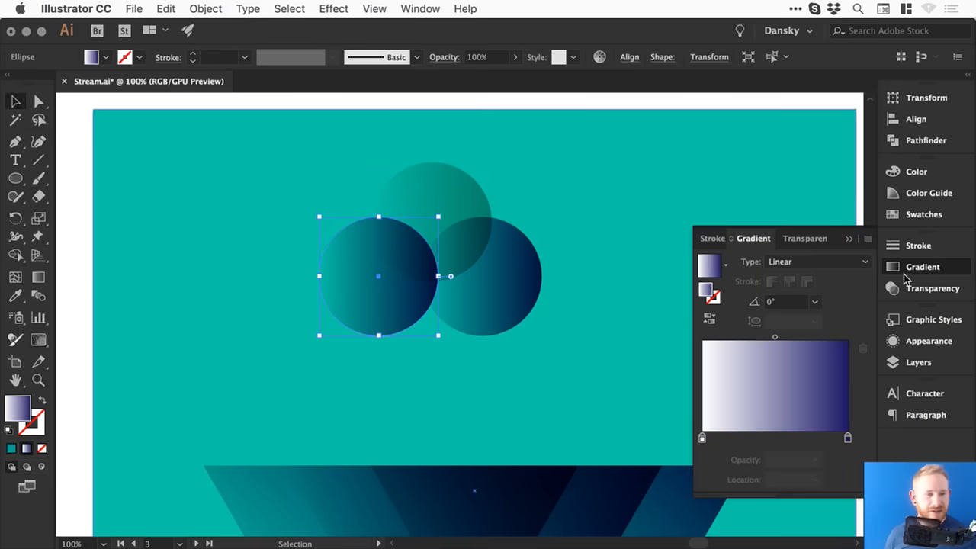
{"action": "double_click", "coordinate": [848, 438]}
{"action": "left_click", "coordinate": [693, 215]}
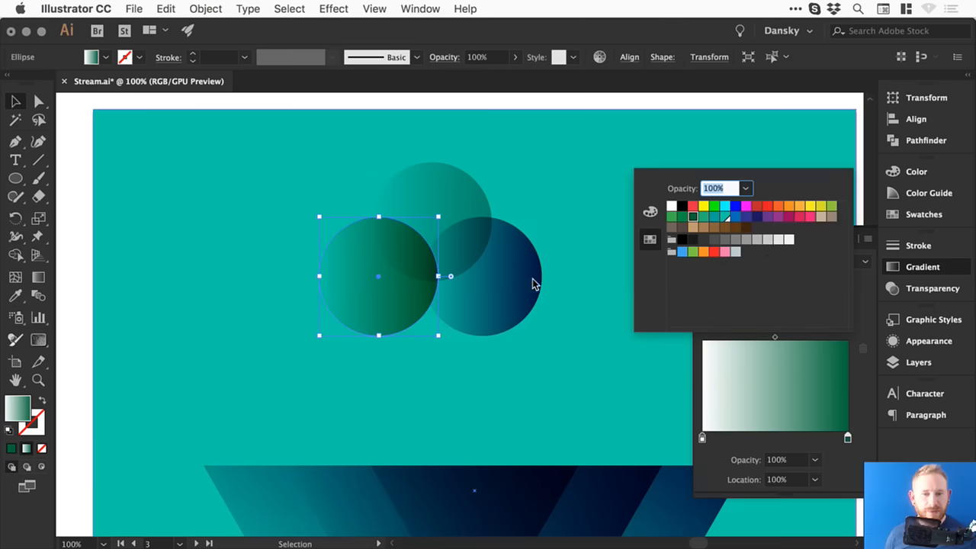
{"action": "left_click", "coordinate": [703, 216]}
{"action": "left_click", "coordinate": [714, 216]}
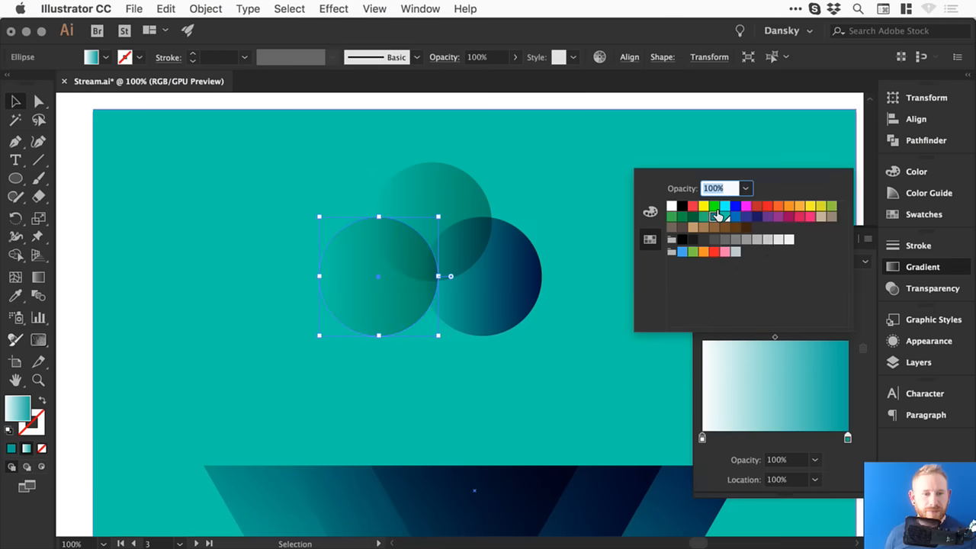
{"action": "left_click", "coordinate": [562, 261]}
Step: Recolor the right circle's dark gradient stop with the teal swatch used for the background
{"action": "left_click", "coordinate": [518, 283]}
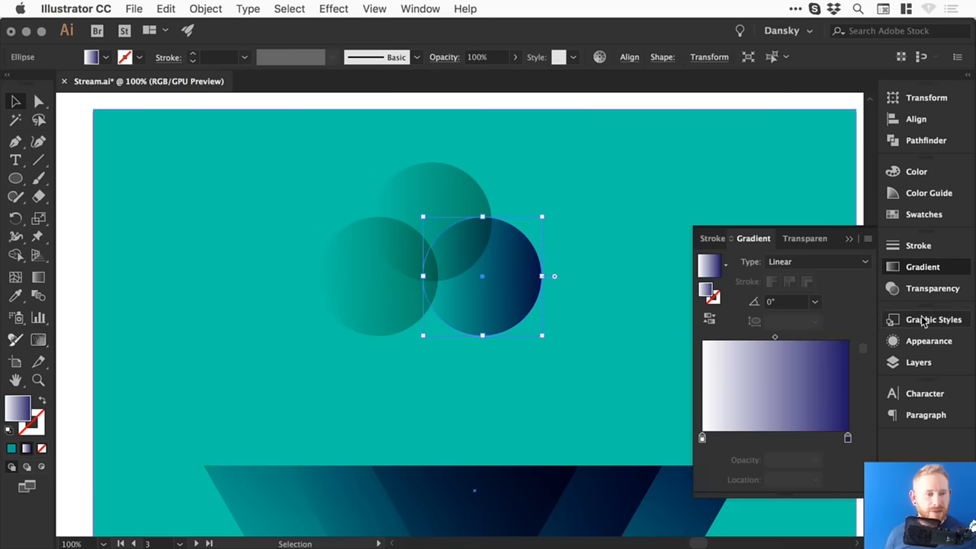
{"action": "double_click", "coordinate": [848, 439]}
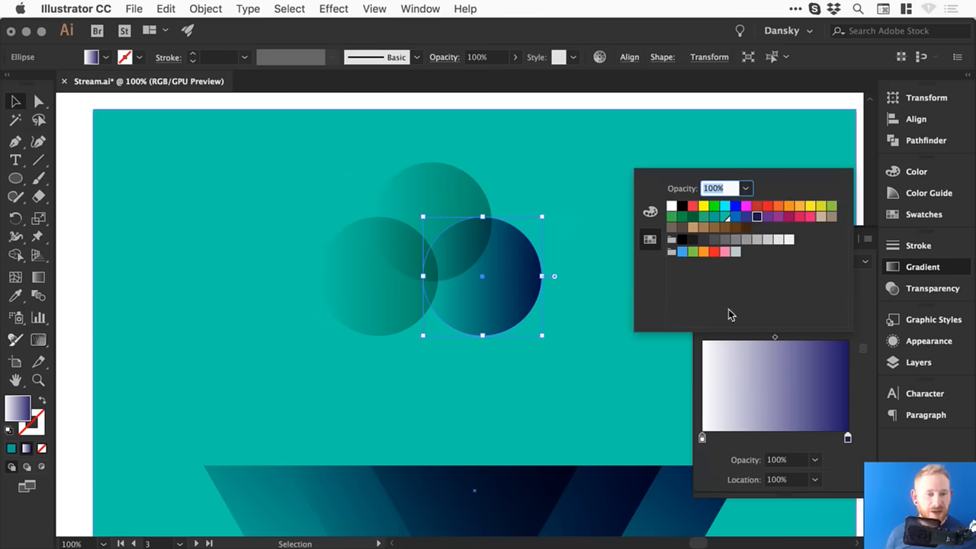
{"action": "left_click", "coordinate": [724, 215]}
{"action": "left_click", "coordinate": [66, 218]}
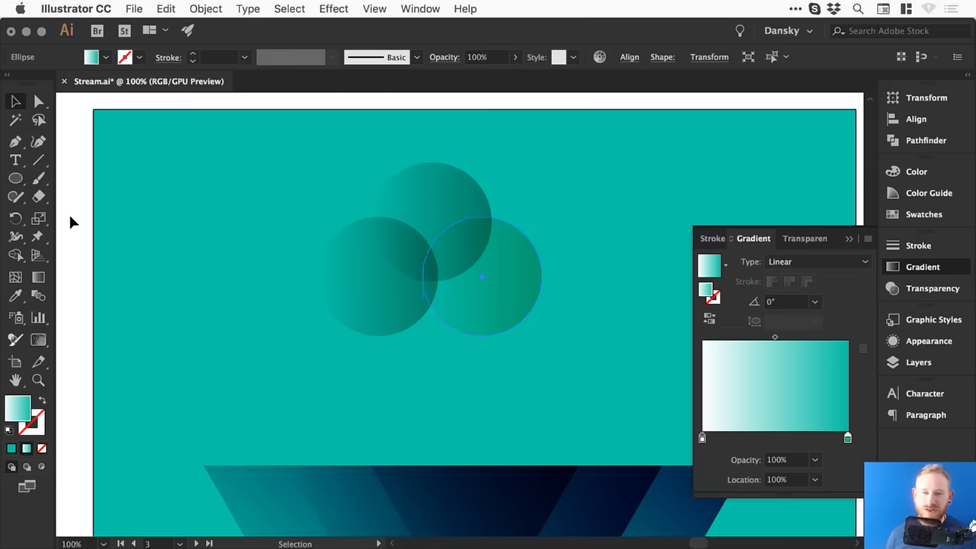
{"action": "left_click", "coordinate": [69, 217]}
{"action": "left_click", "coordinate": [894, 266]}
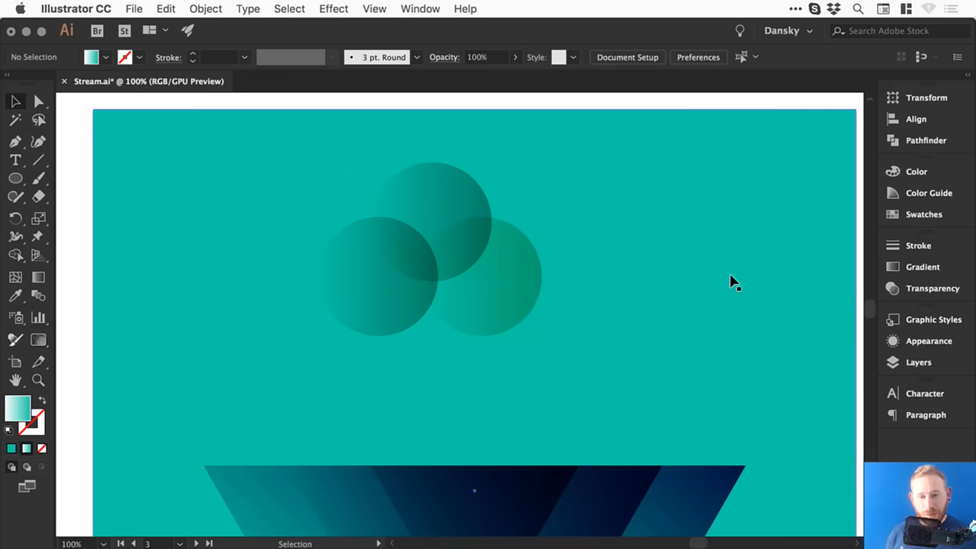
Step: Move the two lower circles down slightly together to reduce their overlap with the upper circle
{"action": "key", "text": "super+minus"}
{"action": "key", "text": "space"}
{"action": "left_click_drag", "start_coordinate": [407, 214], "coordinate": [379, 158]}
{"action": "left_click", "coordinate": [384, 255]}
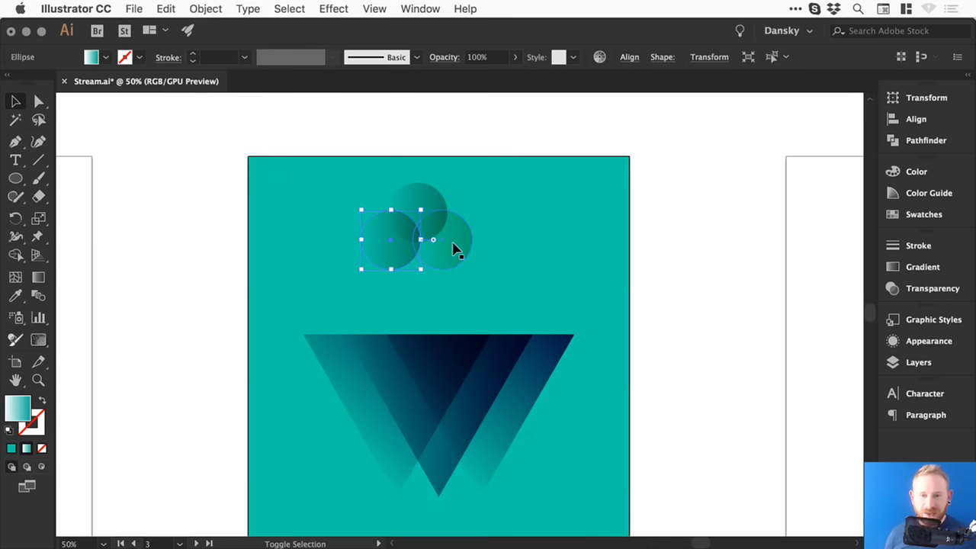
{"action": "left_click", "coordinate": [452, 248], "text": "shift"}
{"action": "left_click_drag", "start_coordinate": [448, 244], "coordinate": [448, 247]}
{"action": "left_click", "coordinate": [781, 225]}
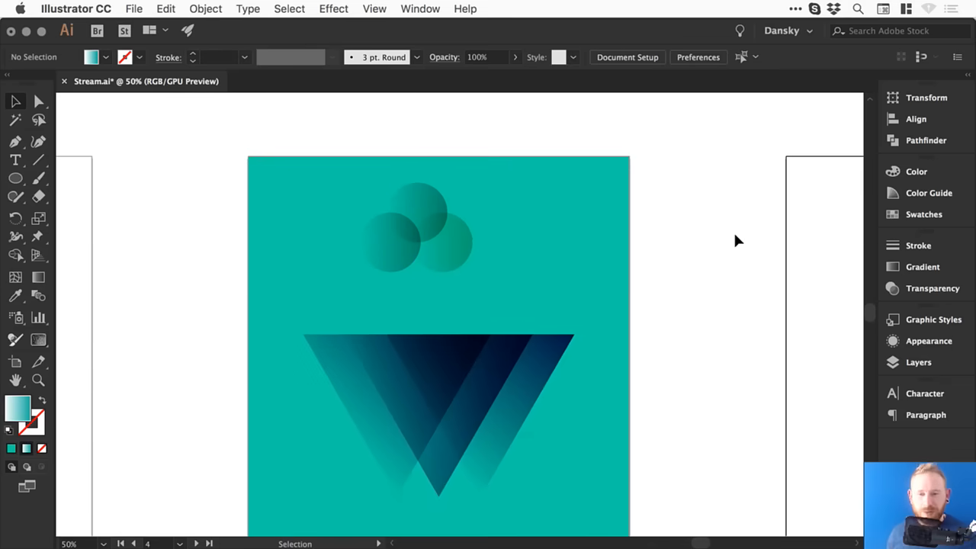
Step: Save the Stream.ai document
{"action": "scroll", "coordinate": [450, 229], "scroll_direction": "down", "scroll_amount": 1}
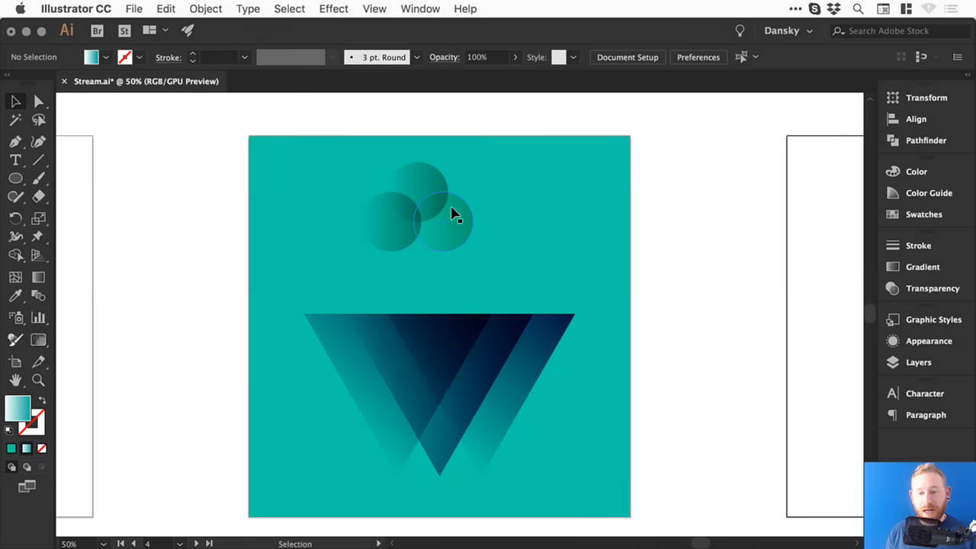
{"action": "key", "text": "super"}
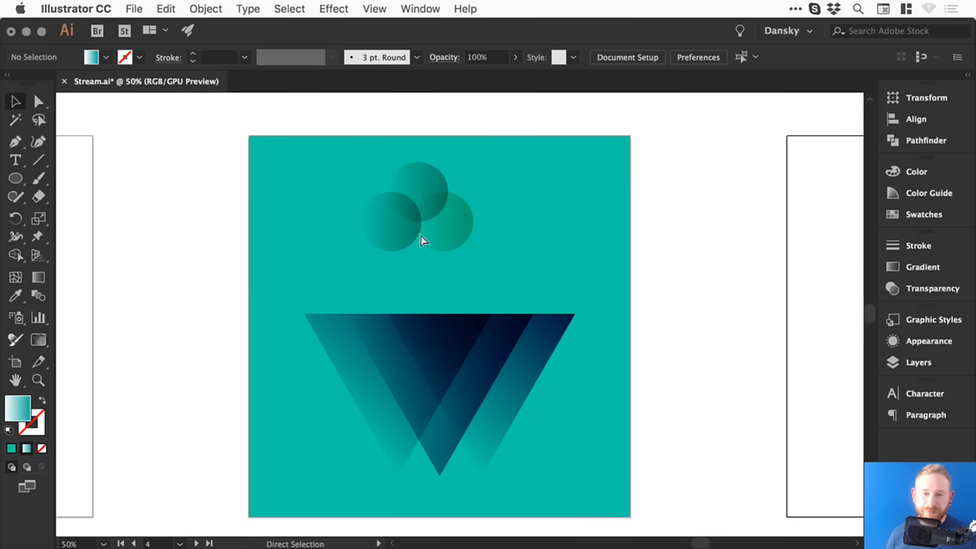
{"action": "key", "text": "super+s"}
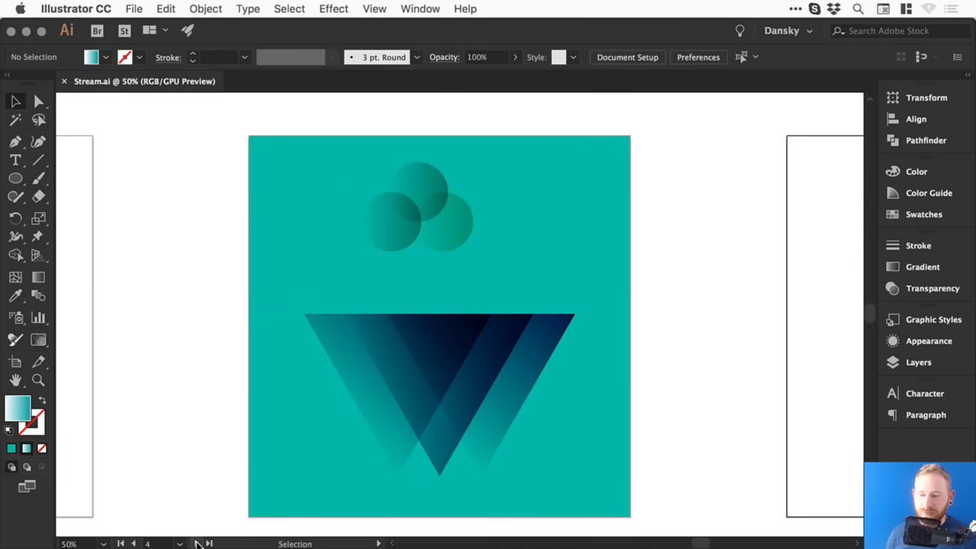
Step: Go to the empty fourth artboard, fit it in the view and activate the Pen tool
{"action": "key", "text": "super+minus"}
{"action": "key", "text": "super+minus"}
{"action": "mouse_move", "coordinate": [664, 327]}
{"action": "left_mouse_down"}
{"action": "mouse_move", "coordinate": [767, 325]}
{"action": "mouse_move", "coordinate": [386, 332]}
{"action": "left_mouse_up"}
{"action": "left_click_drag", "start_coordinate": [267, 247], "coordinate": [415, 345]}
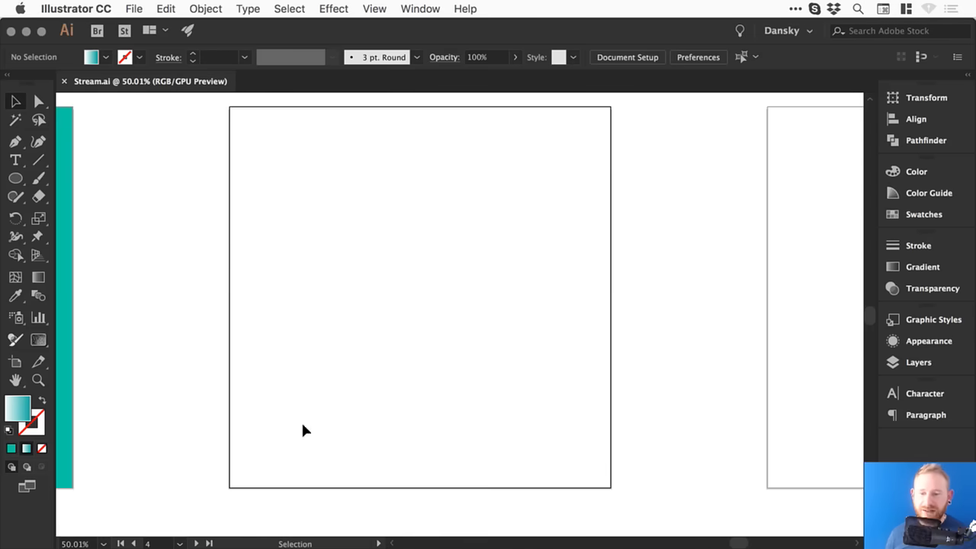
{"action": "left_click", "coordinate": [191, 543]}
{"action": "left_click", "coordinate": [196, 543]}
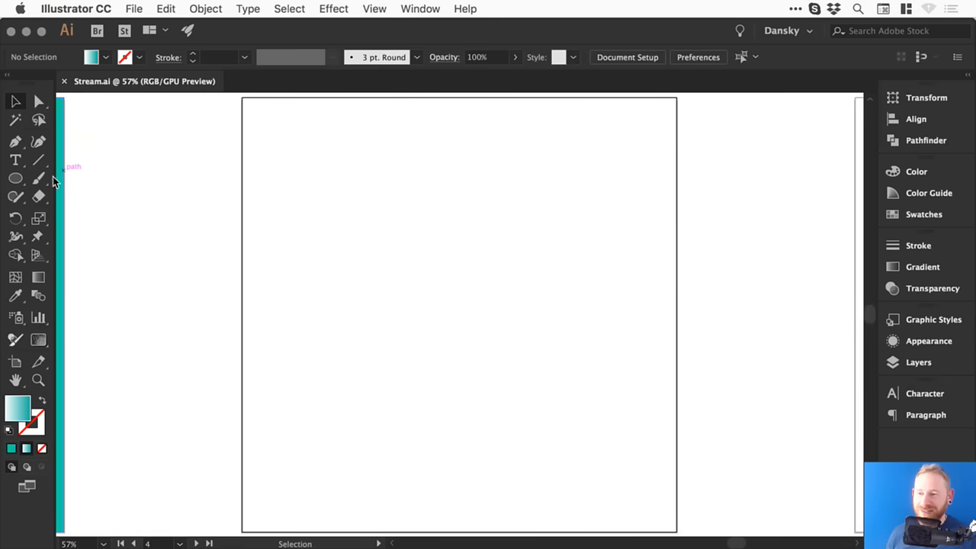
{"action": "left_click", "coordinate": [14, 144]}
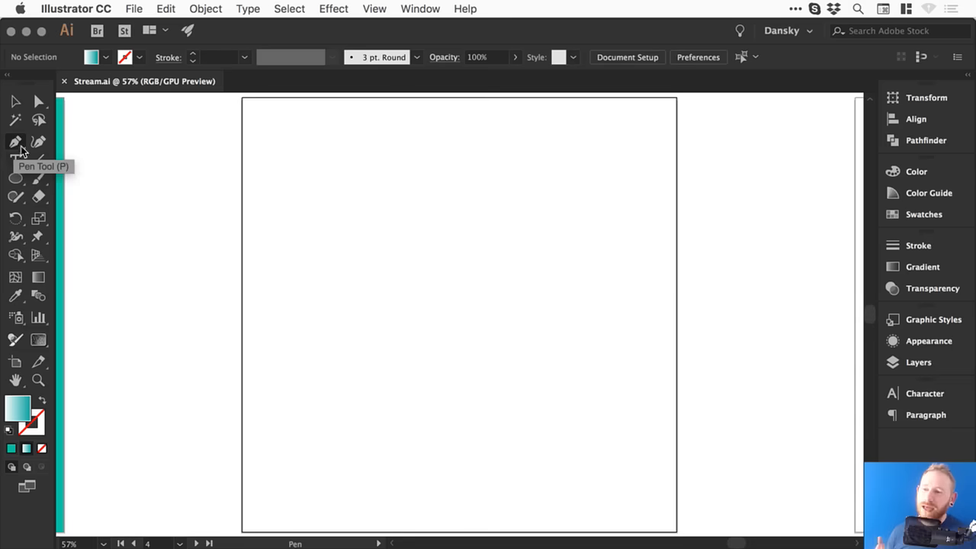
Step: Draw an open three-anchor S-curve across the middle of artboard 4 with the Pen tool, using no fill and a black stroke
{"action": "key", "text": "d"}
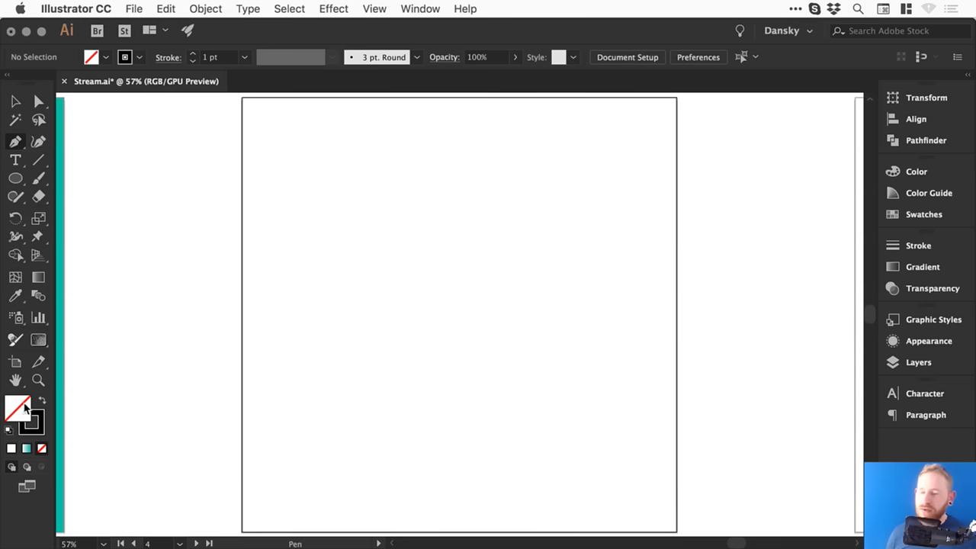
{"action": "left_click", "coordinate": [302, 309]}
{"action": "left_click_drag", "start_coordinate": [460, 277], "coordinate": [567, 323]}
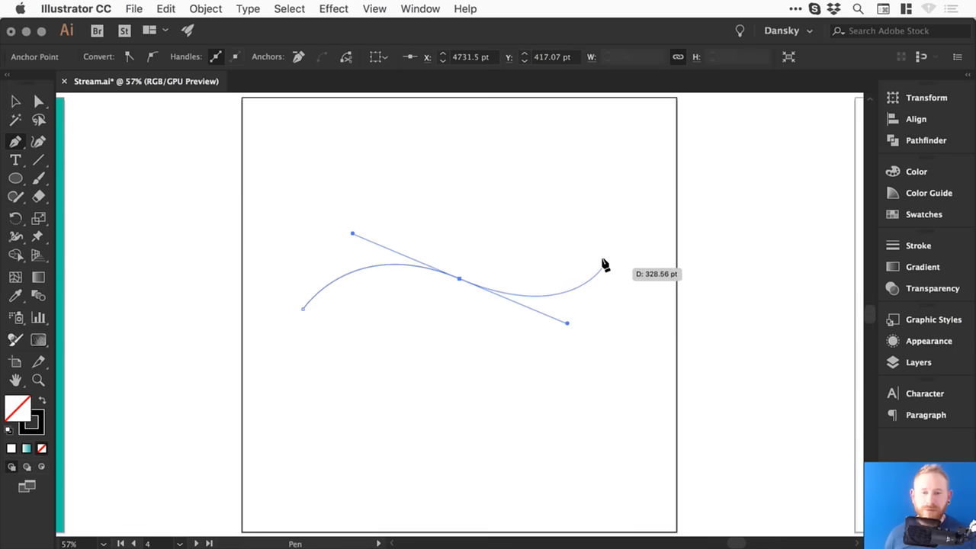
{"action": "left_click_drag", "start_coordinate": [603, 264], "coordinate": [579, 169]}
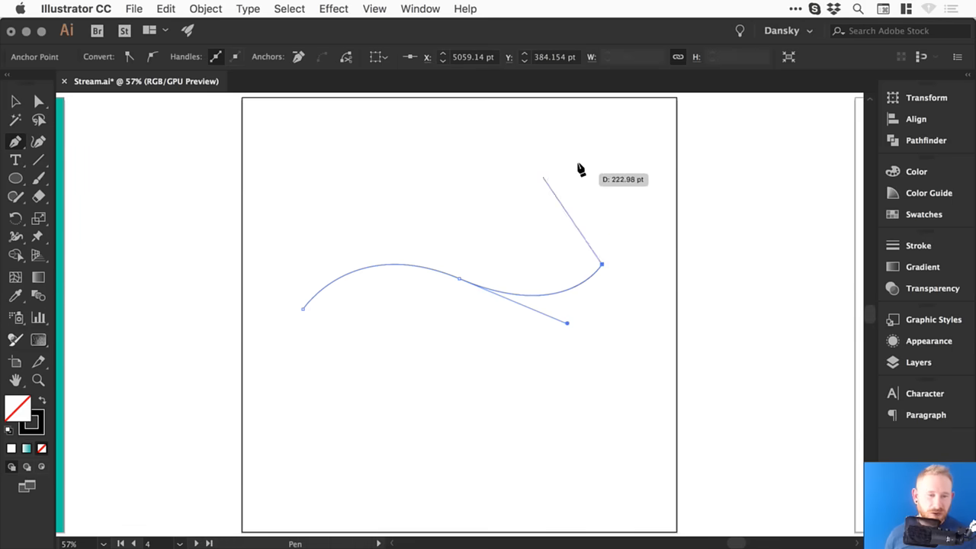
{"action": "left_click", "coordinate": [289, 8]}
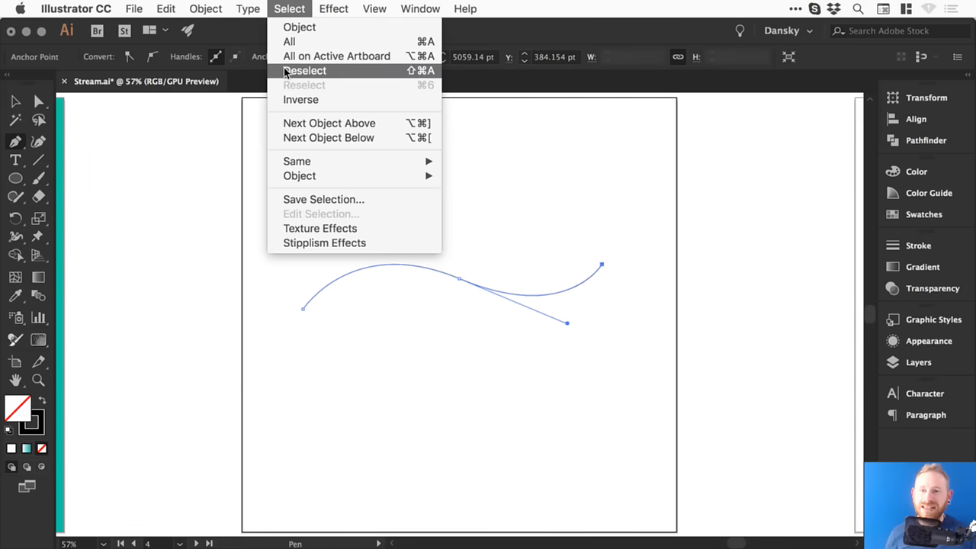
{"action": "left_click", "coordinate": [628, 244]}
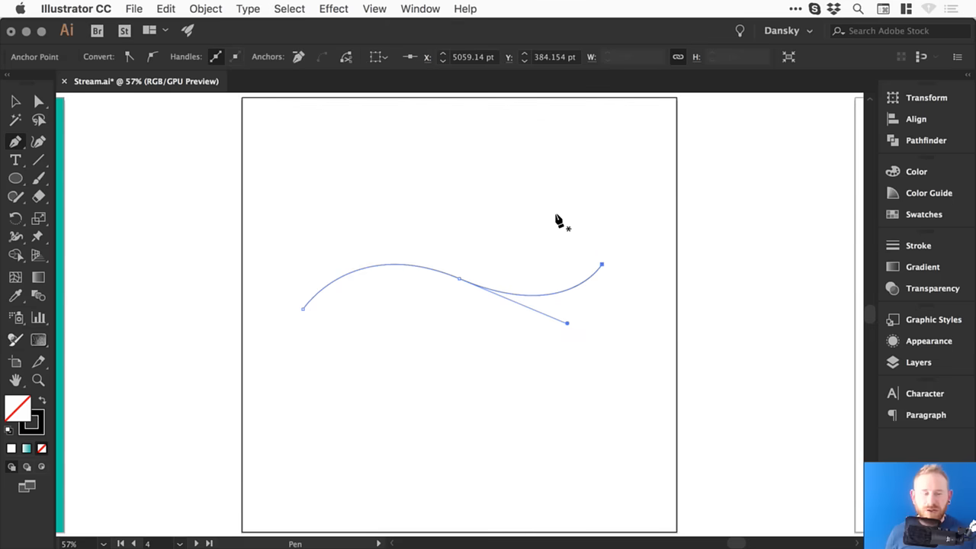
{"action": "key", "text": "v"}
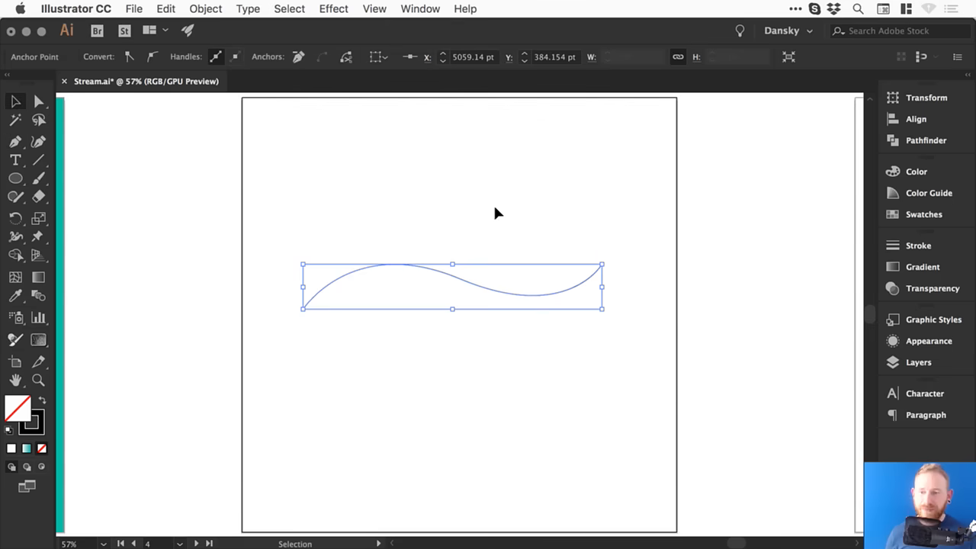
Step: Set the S-curve's stroke weight to 31 pt and deselect it
{"action": "left_click", "coordinate": [918, 245]}
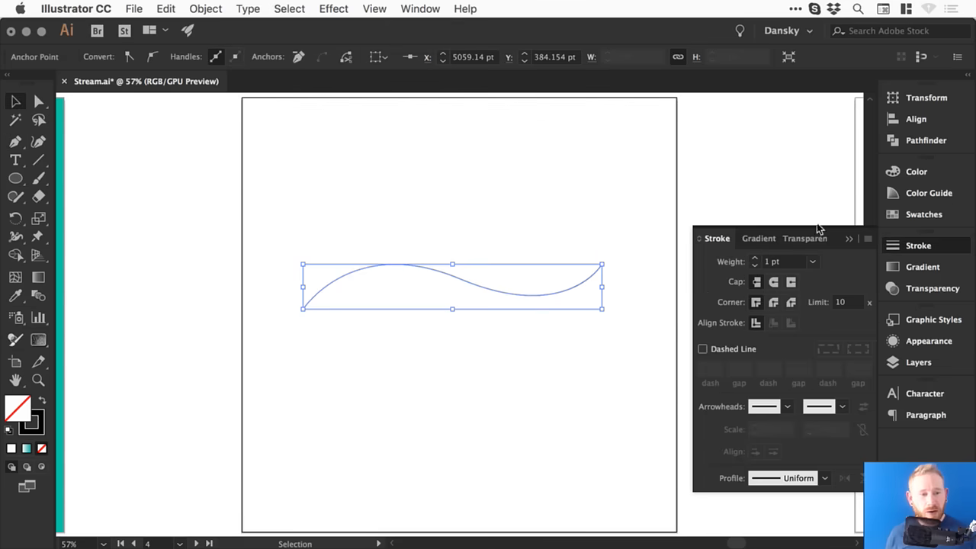
{"action": "left_click", "coordinate": [756, 257]}
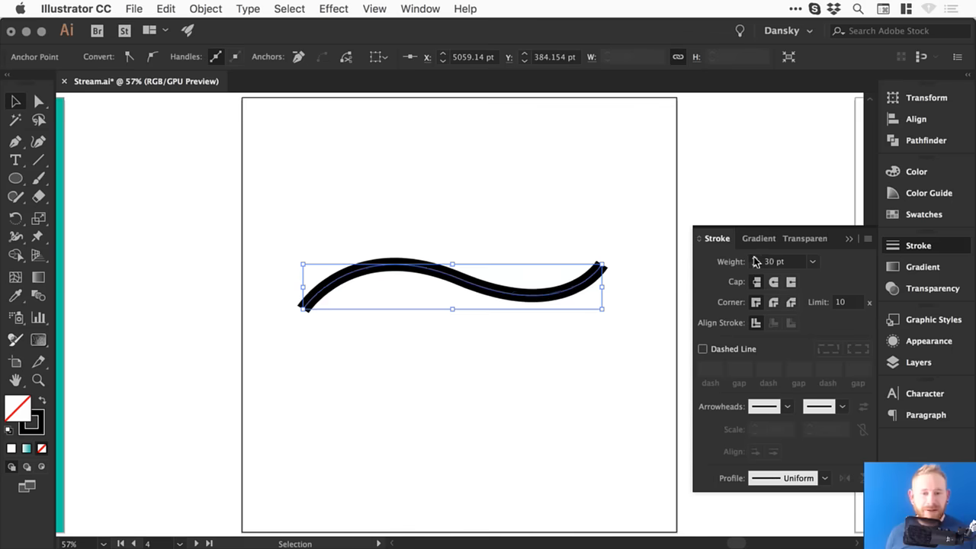
{"action": "left_click", "coordinate": [619, 222]}
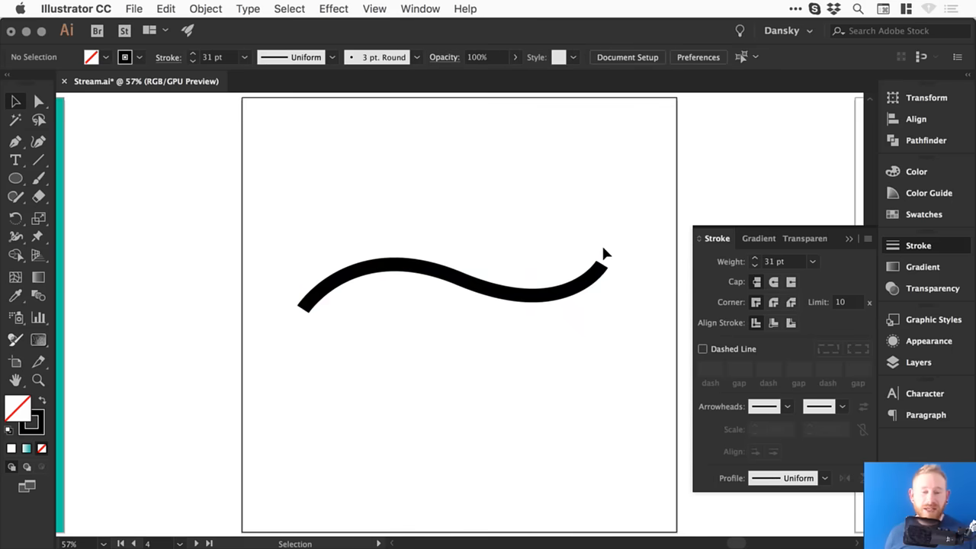
Step: Rotate the S-curve slightly clockwise and leave it selected for closer editing
{"action": "mouse_move", "coordinate": [573, 255]}
{"action": "left_mouse_down"}
{"action": "mouse_move", "coordinate": [591, 273]}
{"action": "mouse_move", "coordinate": [606, 268]}
{"action": "left_mouse_up"}
{"action": "left_click", "coordinate": [913, 246]}
{"action": "key", "text": "z"}
{"action": "left_click_drag", "start_coordinate": [254, 201], "coordinate": [662, 371]}
{"action": "key", "text": "v"}
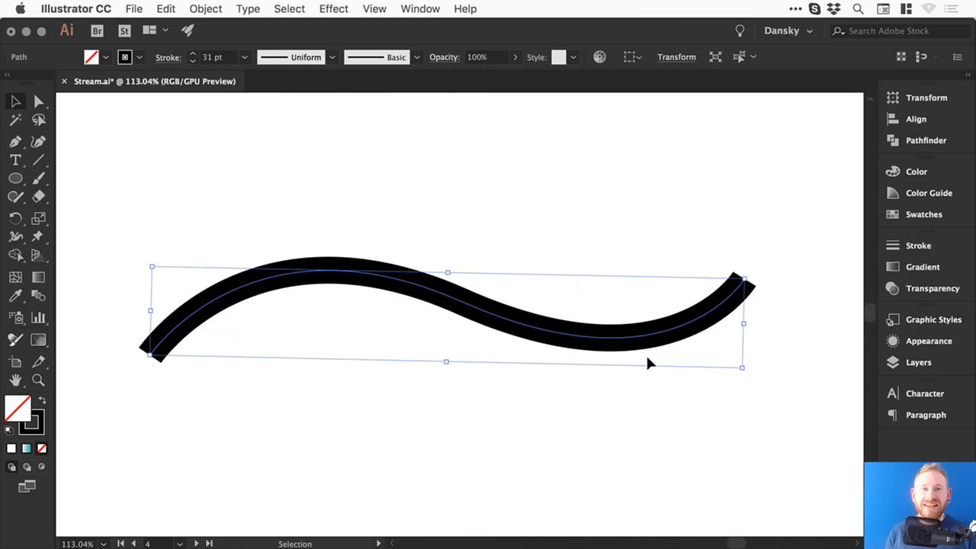
Step: Try widening the stroke at the curve's lower bend with the Width tool, and undo the change
{"action": "left_click", "coordinate": [17, 238]}
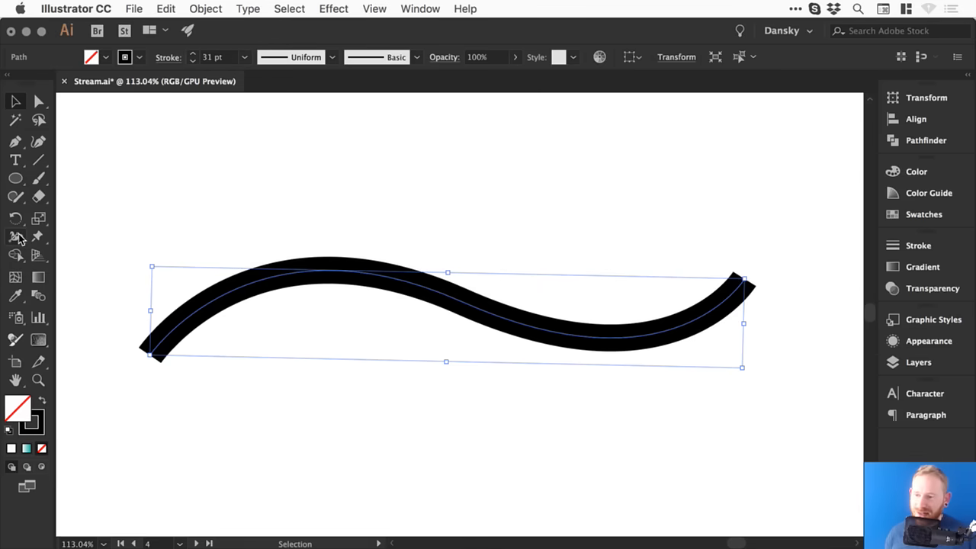
{"action": "left_click", "coordinate": [17, 238]}
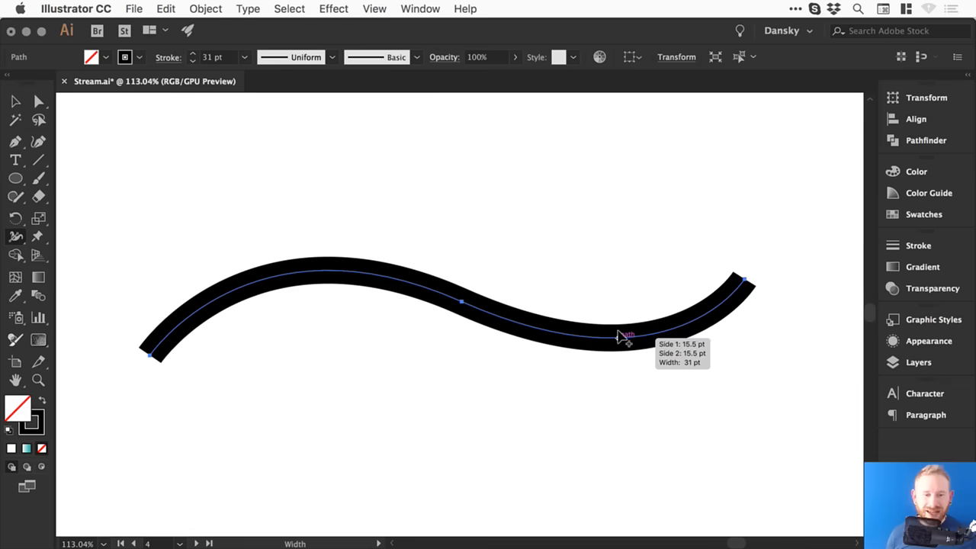
{"action": "mouse_move", "coordinate": [618, 331]}
{"action": "left_mouse_down"}
{"action": "mouse_move", "coordinate": [622, 275]}
{"action": "mouse_move", "coordinate": [620, 334]}
{"action": "mouse_move", "coordinate": [621, 294]}
{"action": "mouse_move", "coordinate": [651, 283]}
{"action": "left_mouse_up"}
{"action": "key", "text": "super+z"}
{"action": "key", "text": "super+z"}
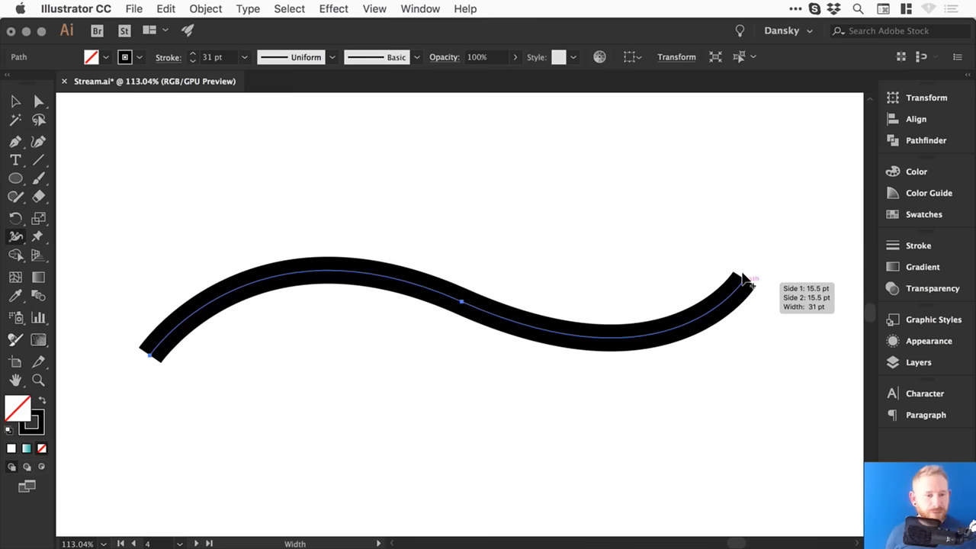
Step: Taper the right end of the curve to a narrow tip with the Width tool
{"action": "key", "text": "z"}
{"action": "left_click_drag", "start_coordinate": [340, 208], "coordinate": [793, 425]}
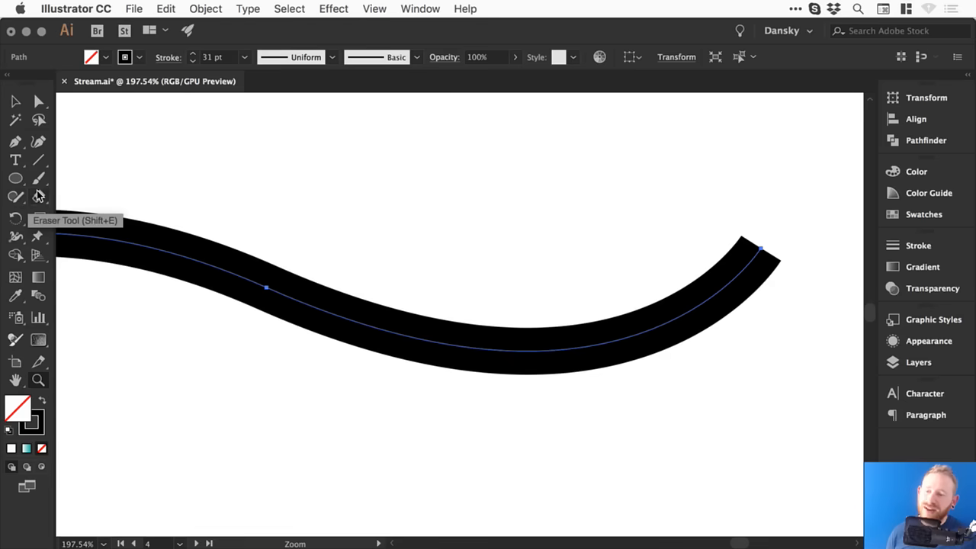
{"action": "left_click", "coordinate": [13, 238]}
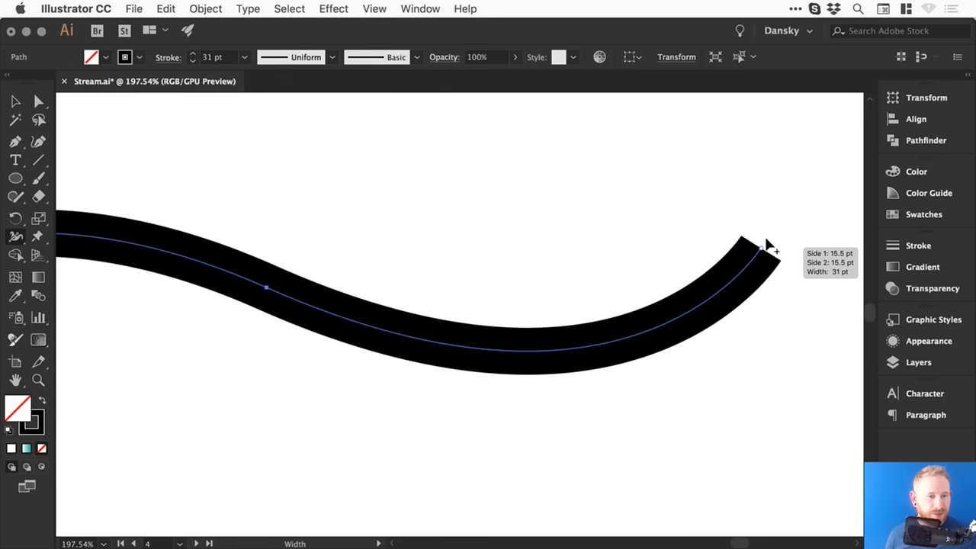
{"action": "mouse_move", "coordinate": [762, 244]}
{"action": "left_mouse_down"}
{"action": "mouse_move", "coordinate": [828, 281]}
{"action": "mouse_move", "coordinate": [764, 247]}
{"action": "mouse_move", "coordinate": [767, 236]}
{"action": "left_mouse_up"}
Step: Narrow the left end of the curve to about 4 pt with the Width tool
{"action": "left_click_drag", "start_coordinate": [244, 236], "coordinate": [686, 211]}
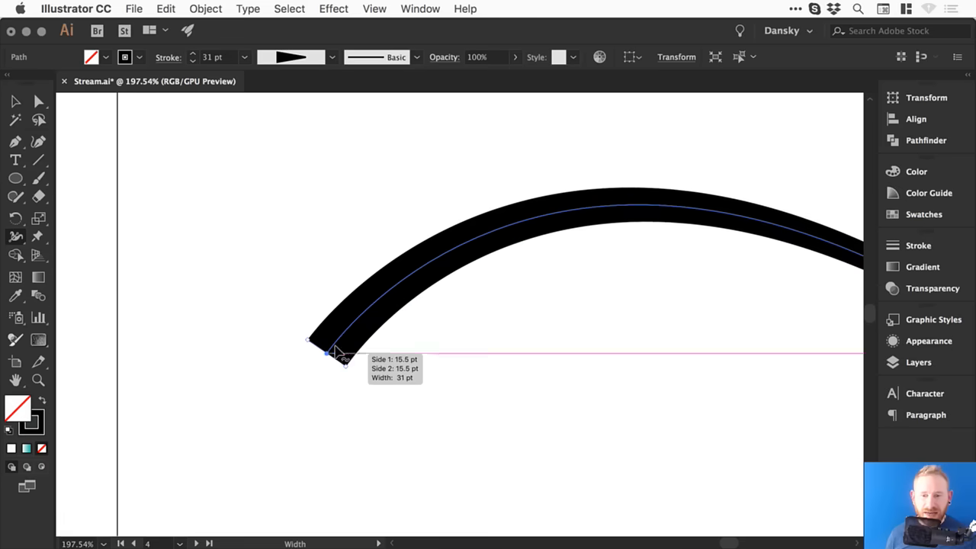
{"action": "key", "text": "z"}
{"action": "left_click_drag", "start_coordinate": [266, 301], "coordinate": [427, 429]}
{"action": "left_click", "coordinate": [17, 237]}
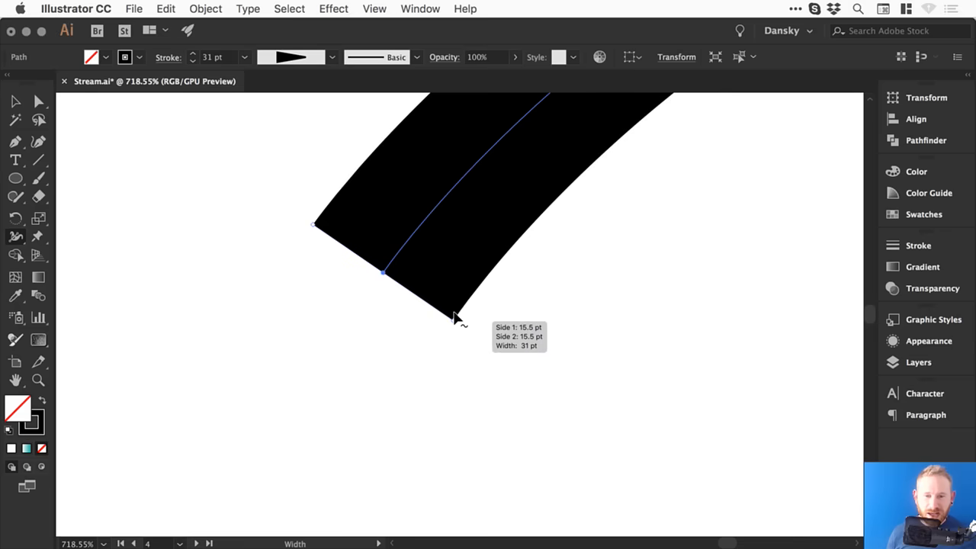
{"action": "left_click_drag", "start_coordinate": [318, 221], "coordinate": [371, 271]}
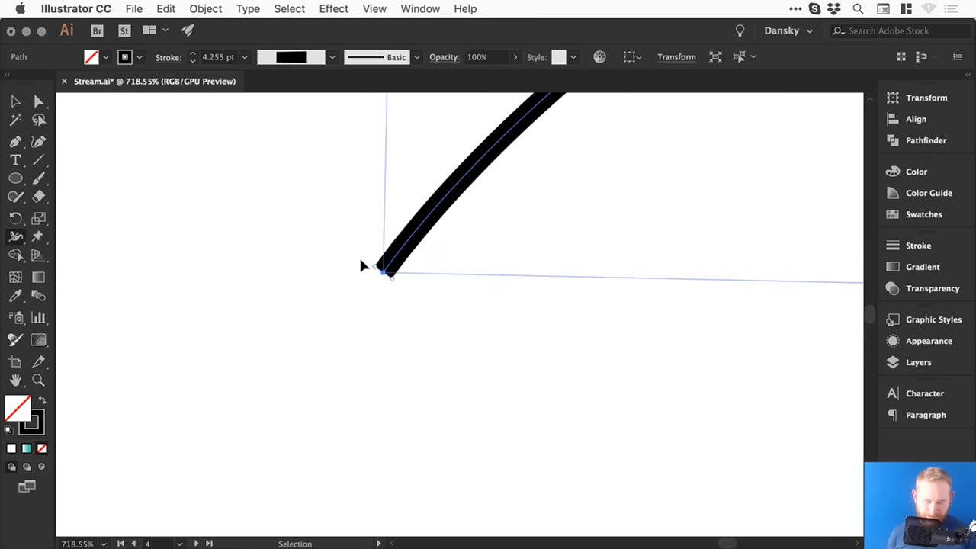
Step: Widen the stroke at the curve's middle anchor to about 21 pt with the Width tool
{"action": "key", "text": "super+minus"}
{"action": "key", "text": "super+minus"}
{"action": "key", "text": "super+minus"}
{"action": "key", "text": "super+minus"}
{"action": "key", "text": "super+minus"}
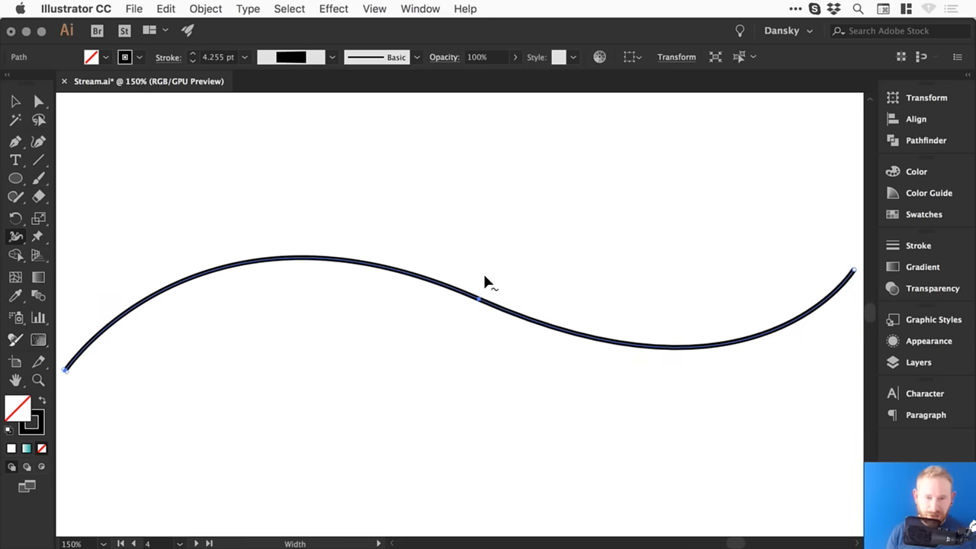
{"action": "key", "text": "z"}
{"action": "left_click_drag", "start_coordinate": [462, 270], "coordinate": [499, 329]}
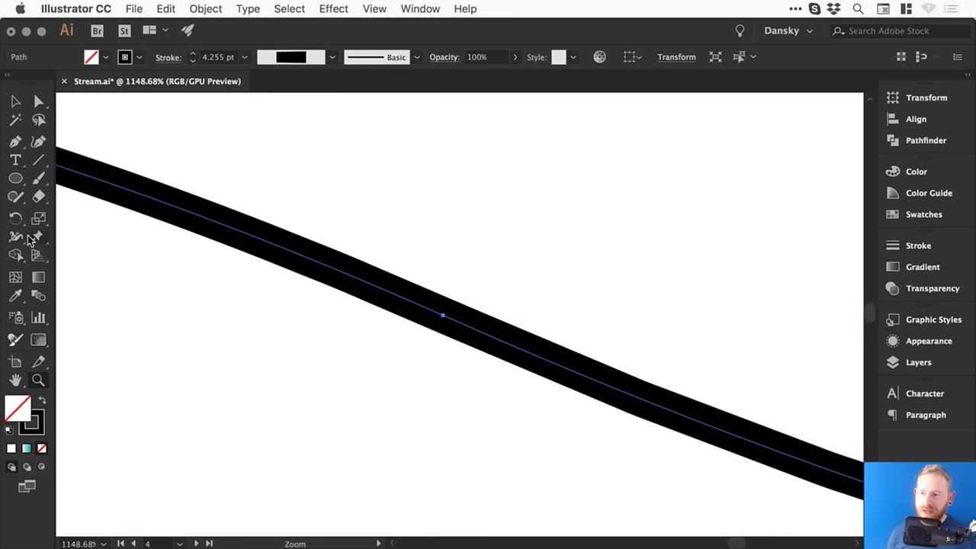
{"action": "left_click", "coordinate": [16, 237]}
{"action": "left_click_drag", "start_coordinate": [443, 308], "coordinate": [481, 224]}
Step: Widen the curve's middle width point further to about 63 pt
{"action": "key", "text": "super+minus"}
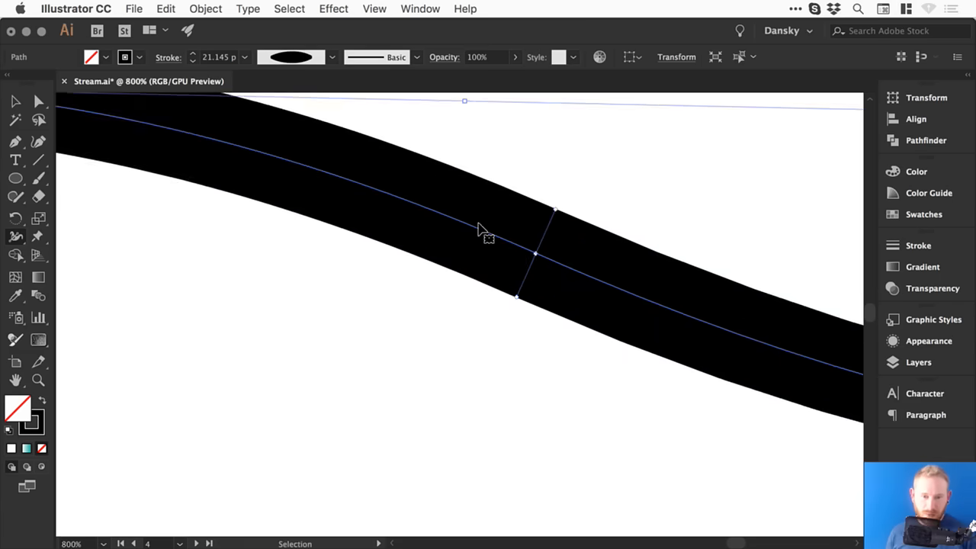
{"action": "key", "text": "super+minus"}
{"action": "key", "text": "super+minus"}
{"action": "key", "text": "super+minus"}
{"action": "key", "text": "super+minus"}
{"action": "key", "text": "super+minus"}
{"action": "key", "text": "super+minus"}
{"action": "key", "text": "z"}
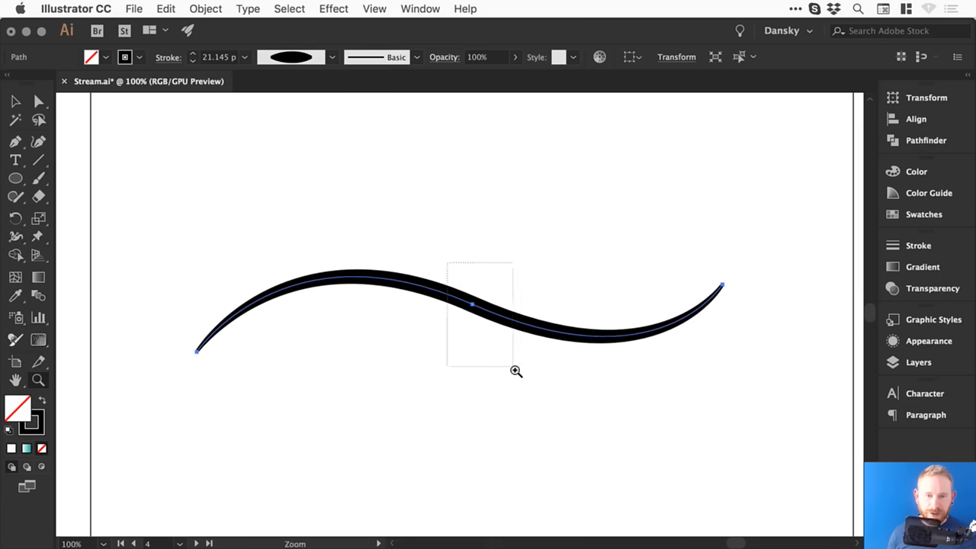
{"action": "left_click_drag", "start_coordinate": [502, 350], "coordinate": [293, 260]}
{"action": "left_click", "coordinate": [16, 237]}
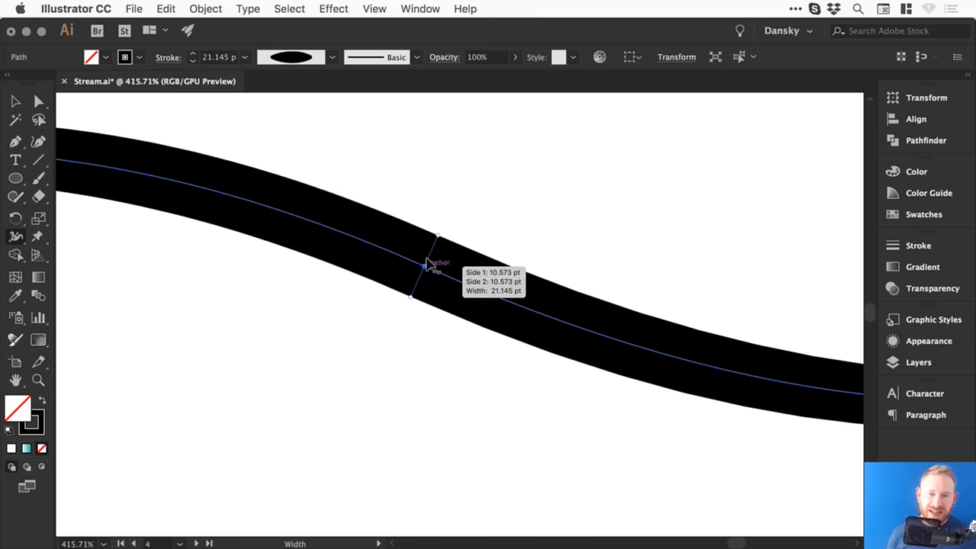
{"action": "mouse_move", "coordinate": [437, 226]}
{"action": "left_mouse_down"}
{"action": "mouse_move", "coordinate": [478, 159]}
{"action": "mouse_move", "coordinate": [442, 216]}
{"action": "mouse_move", "coordinate": [467, 173]}
{"action": "left_mouse_up"}
Step: Give the tapered curve's stroke round end caps and deselect it
{"action": "key", "text": "super+minus"}
{"action": "key", "text": "super+minus"}
{"action": "key", "text": "super+minus"}
{"action": "key", "text": "super+minus"}
{"action": "key", "text": "super+minus"}
{"action": "key", "text": "super+minus"}
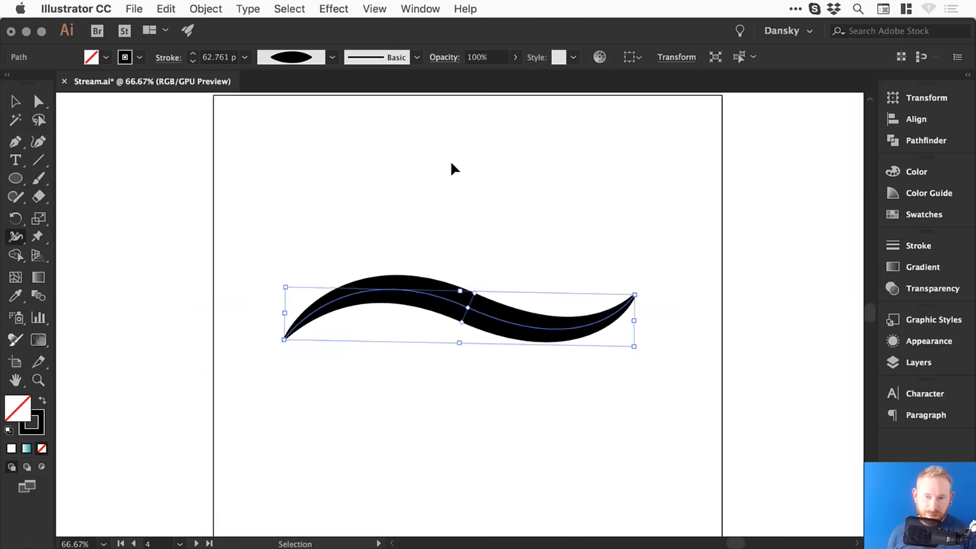
{"action": "key", "text": "v"}
{"action": "left_click", "coordinate": [462, 192]}
{"action": "key", "text": "super+space"}
{"action": "left_click_drag", "start_coordinate": [277, 323], "coordinate": [361, 284]}
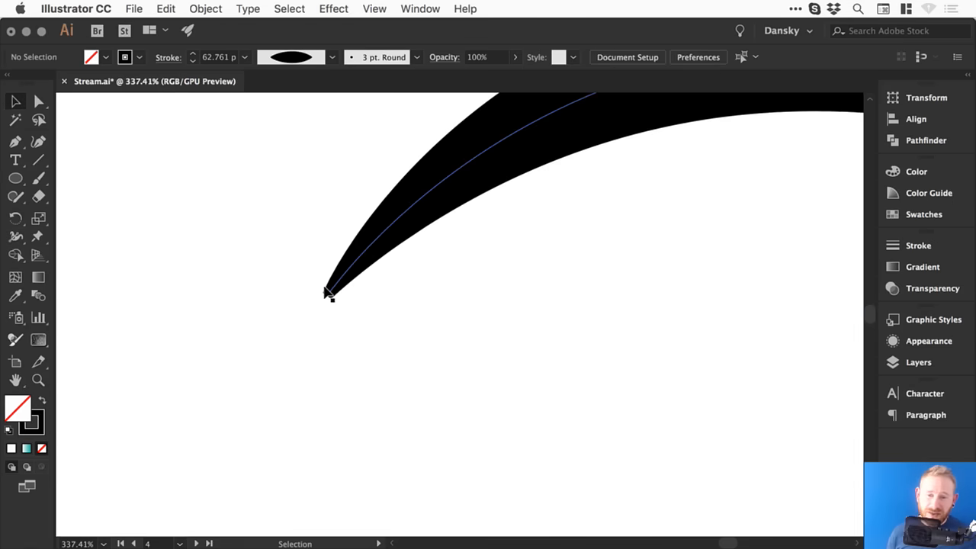
{"action": "mouse_move", "coordinate": [290, 357]}
{"action": "left_mouse_down"}
{"action": "mouse_move", "coordinate": [464, 266]}
{"action": "mouse_move", "coordinate": [556, 182]}
{"action": "left_mouse_up"}
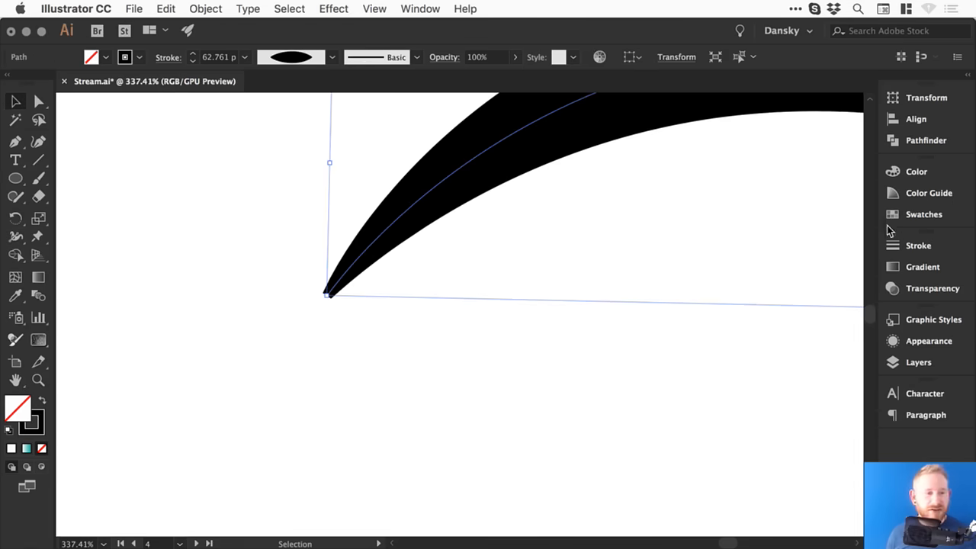
{"action": "left_click", "coordinate": [930, 247]}
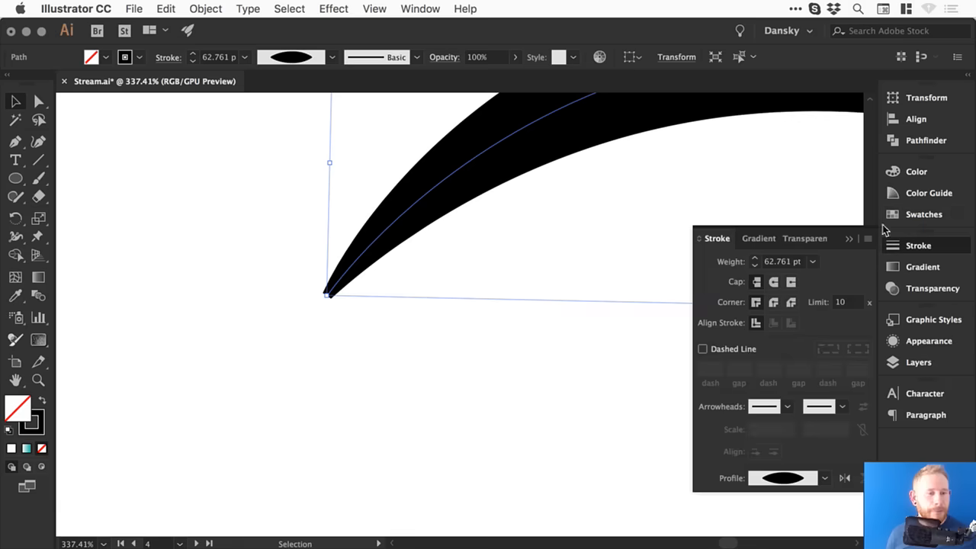
{"action": "left_click", "coordinate": [774, 283]}
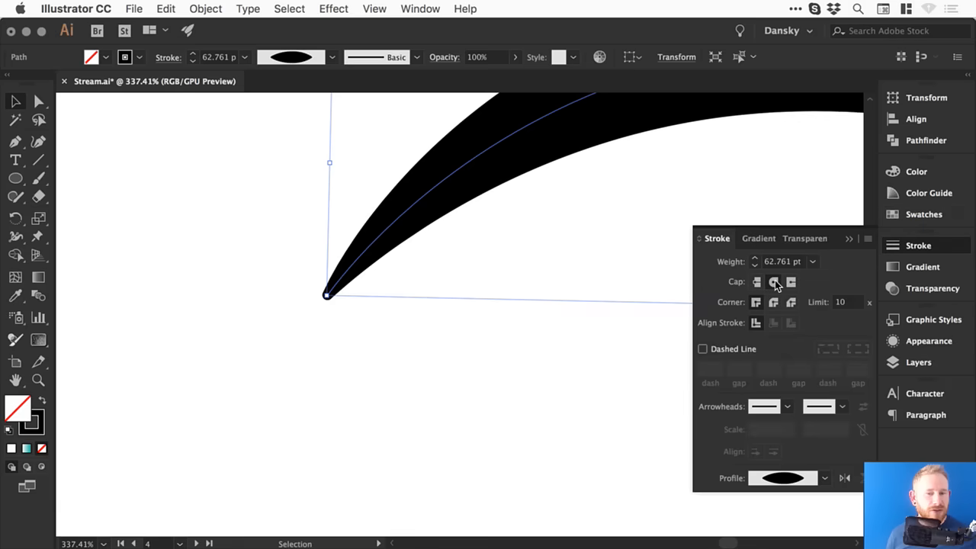
{"action": "left_click", "coordinate": [915, 246]}
{"action": "left_click", "coordinate": [379, 316]}
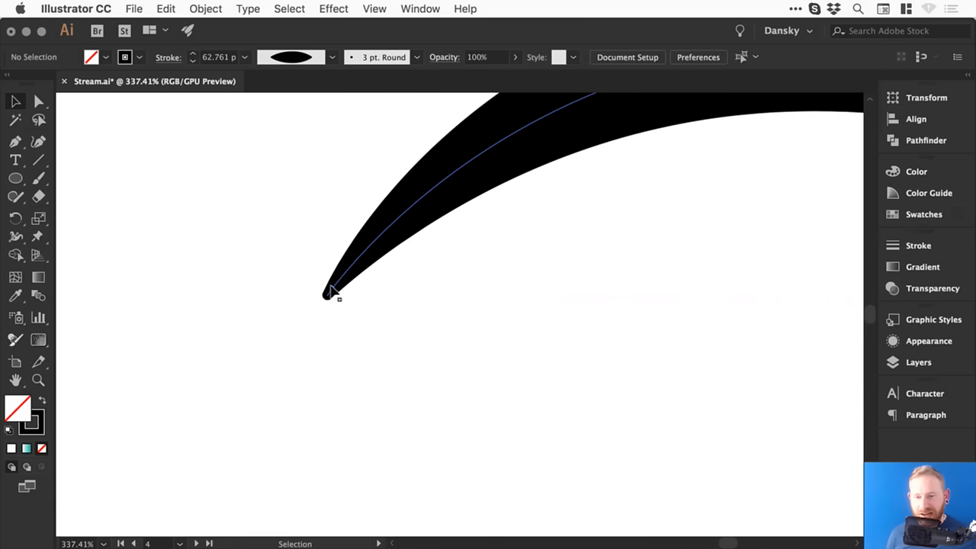
Step: Try rotating the whole curve clockwise, and undo the rotation
{"action": "key", "text": "super+minus"}
{"action": "key", "text": "super+minus"}
{"action": "key", "text": "super+minus"}
{"action": "key", "text": "super+minus"}
{"action": "key", "text": "super+minus"}
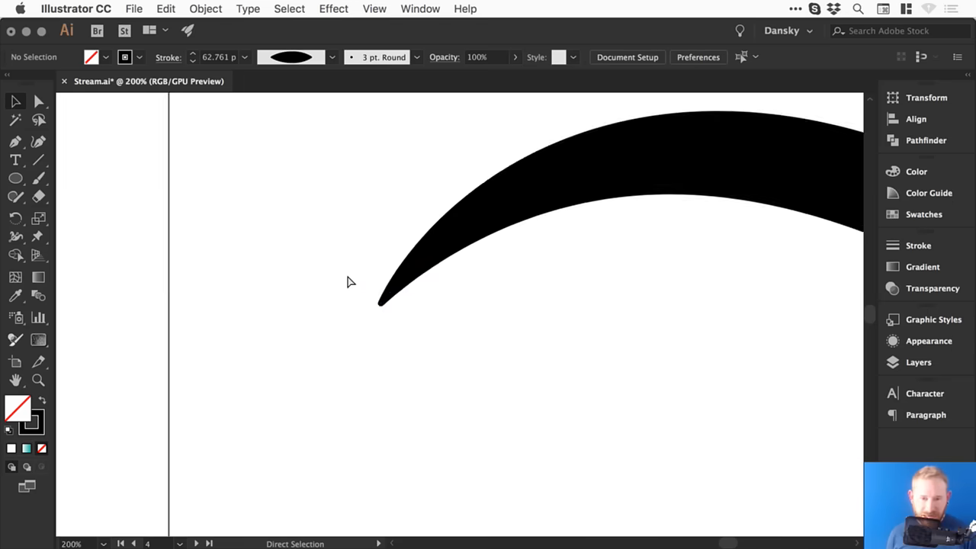
{"action": "key", "text": "space"}
{"action": "left_click_drag", "start_coordinate": [600, 239], "coordinate": [346, 264]}
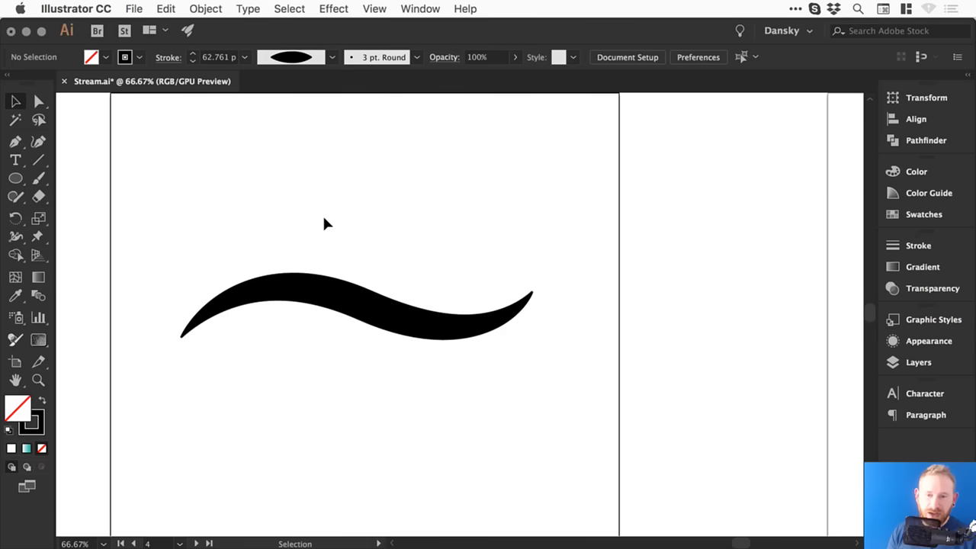
{"action": "left_click", "coordinate": [347, 293]}
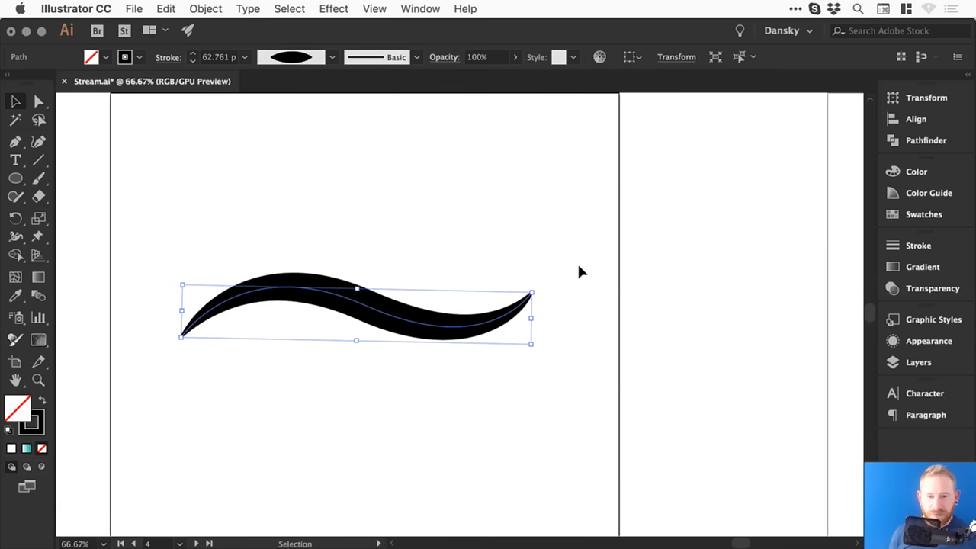
{"action": "left_click_drag", "start_coordinate": [545, 276], "coordinate": [546, 335]}
{"action": "left_click", "coordinate": [584, 245]}
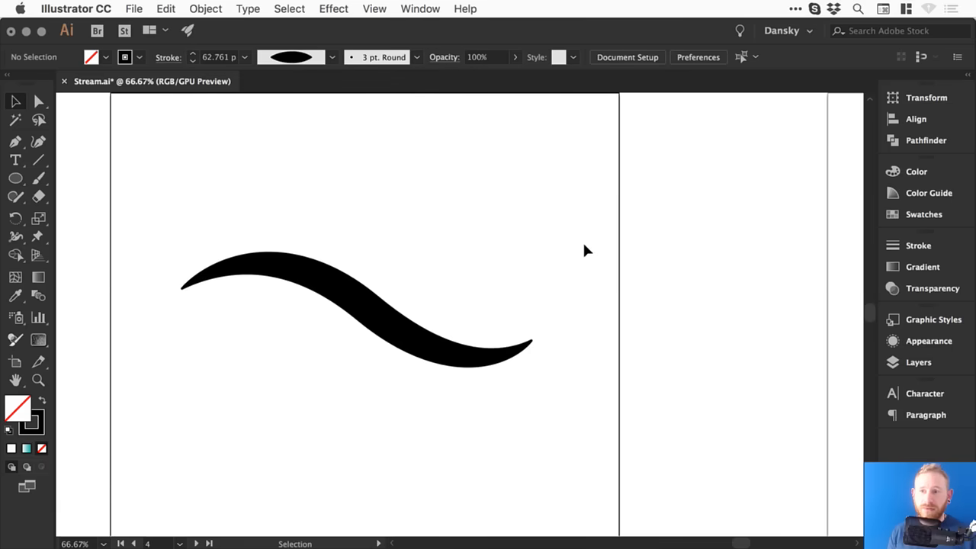
{"action": "key", "text": "super+z"}
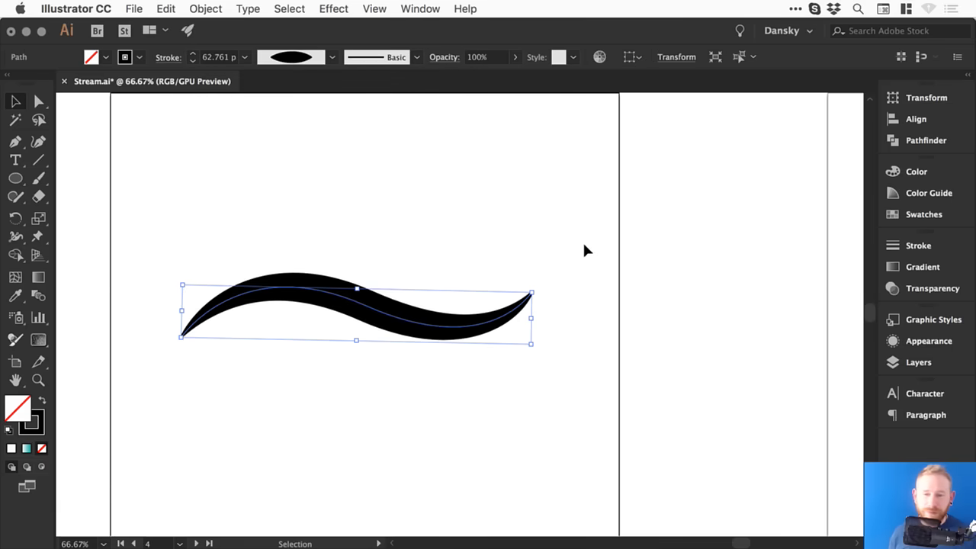
Step: Duplicate the curve and scale the copy down to less than half its width, placed just below the original's left half
{"action": "left_click_drag", "start_coordinate": [373, 307], "coordinate": [347, 350]}
{"action": "left_click_drag", "start_coordinate": [507, 389], "coordinate": [325, 345]}
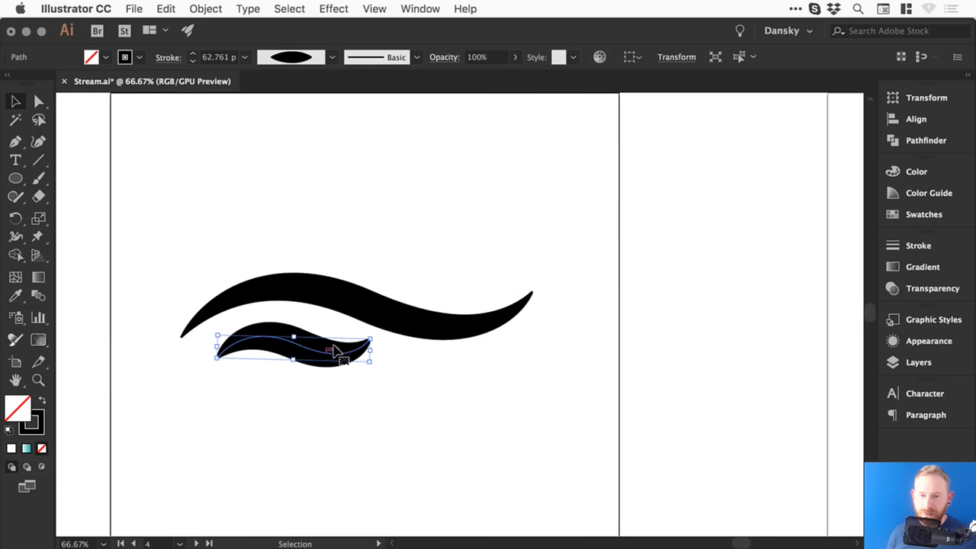
Step: Move the small curve above the large curve's right half, rotate it slightly clockwise, and deselect it
{"action": "left_click", "coordinate": [391, 325]}
{"action": "left_click", "coordinate": [482, 269]}
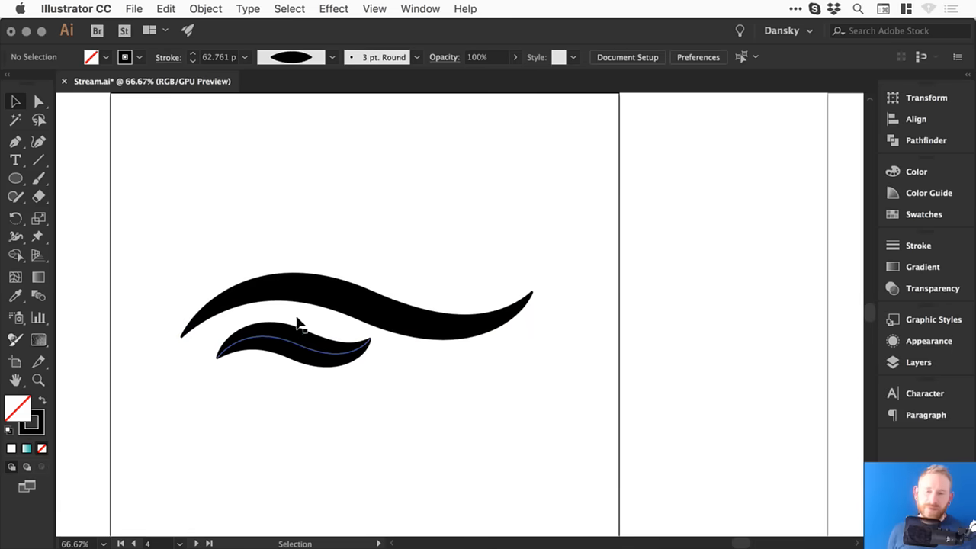
{"action": "left_click_drag", "start_coordinate": [294, 334], "coordinate": [428, 261]}
{"action": "left_click_drag", "start_coordinate": [511, 262], "coordinate": [479, 279]}
{"action": "key", "text": "super+shift+a"}
Step: Duplicate the small curve, scale the copy down and rotate it clockwise, and place it above the right half of the middle curve
{"action": "left_click_drag", "start_coordinate": [376, 215], "coordinate": [373, 223]}
{"action": "left_click_drag", "start_coordinate": [463, 269], "coordinate": [485, 254]}
{"action": "key", "text": "super+shift+a"}
{"action": "left_click_drag", "start_coordinate": [389, 214], "coordinate": [442, 228]}
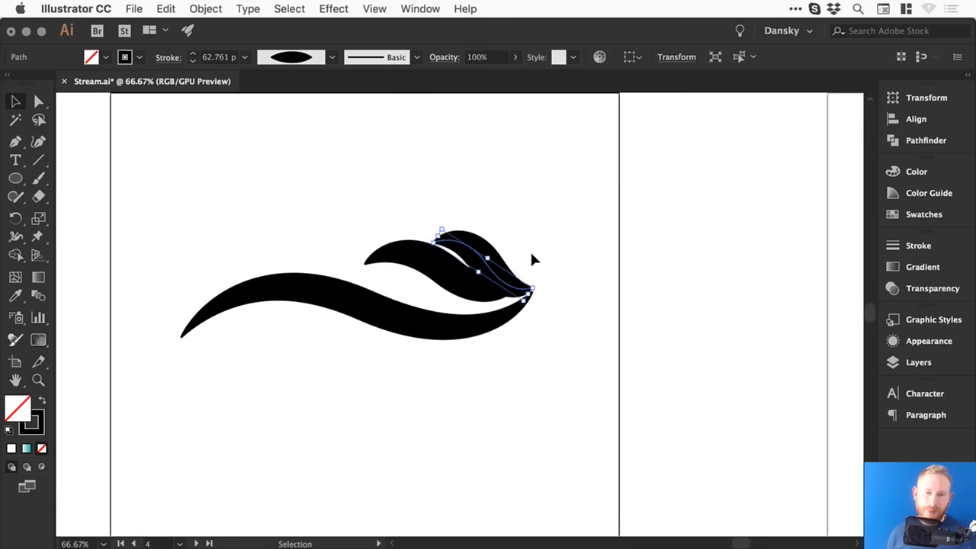
{"action": "left_click_drag", "start_coordinate": [504, 267], "coordinate": [484, 249]}
Step: Reduce the topmost curve's stroke weight to 20 pt and deselect it
{"action": "left_click", "coordinate": [889, 248]}
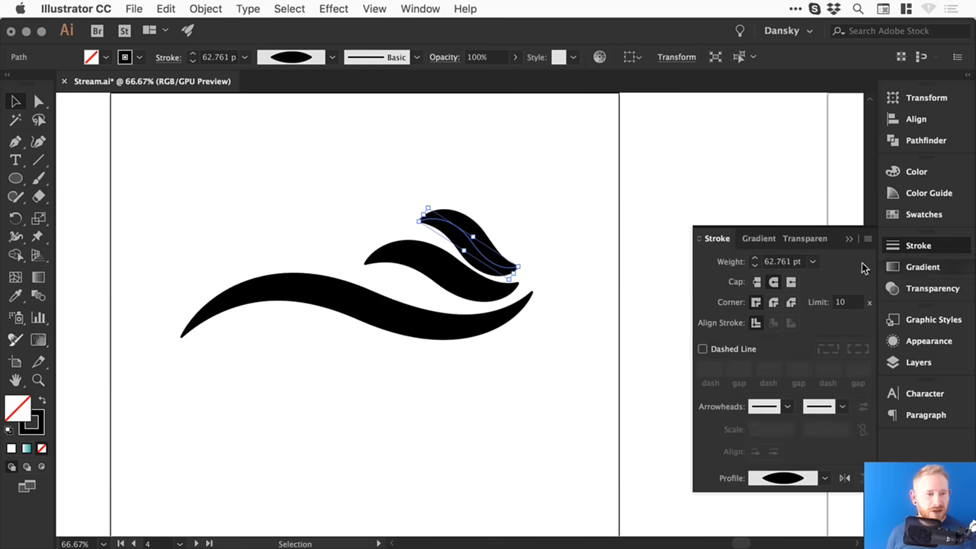
{"action": "left_click", "coordinate": [755, 264]}
{"action": "left_click", "coordinate": [755, 264]}
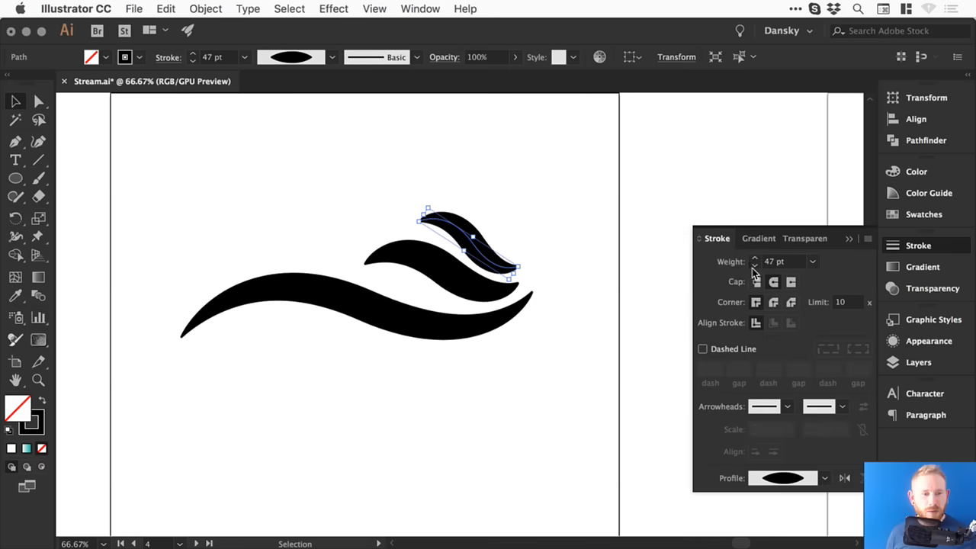
{"action": "left_click", "coordinate": [552, 177]}
{"action": "key", "text": "z"}
{"action": "left_click_drag", "start_coordinate": [377, 185], "coordinate": [566, 330]}
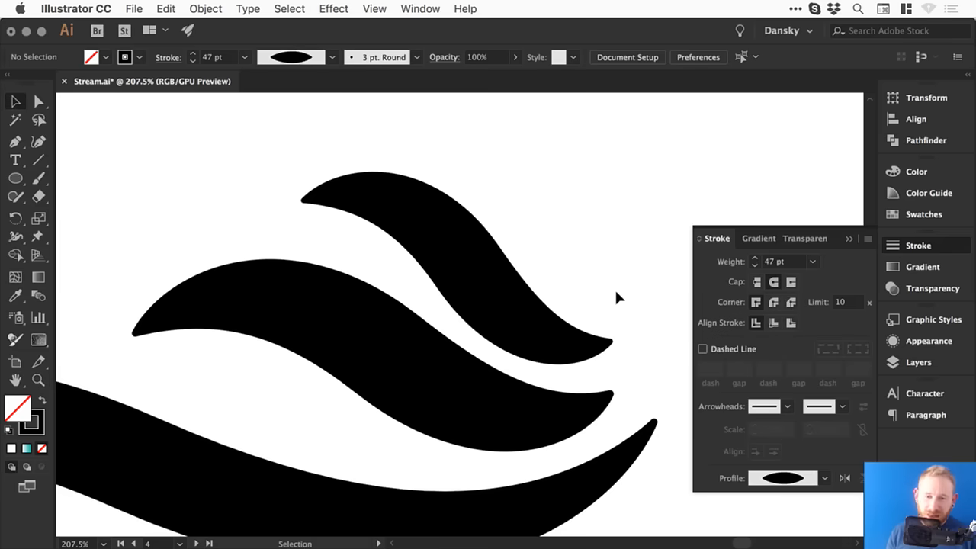
{"action": "left_click_drag", "start_coordinate": [412, 129], "coordinate": [439, 252]}
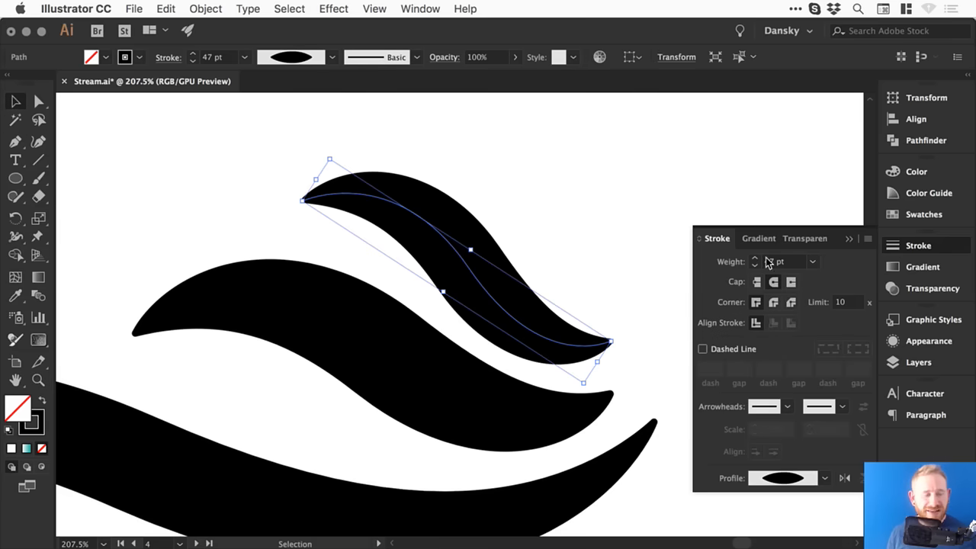
{"action": "left_click", "coordinate": [755, 265]}
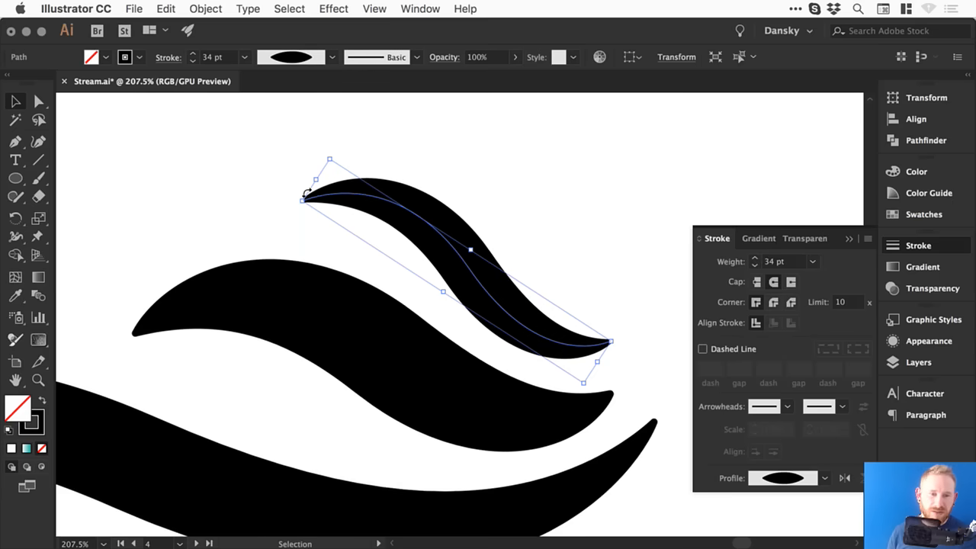
{"action": "left_click", "coordinate": [754, 265]}
{"action": "left_click", "coordinate": [754, 265]}
{"action": "left_click", "coordinate": [754, 266]}
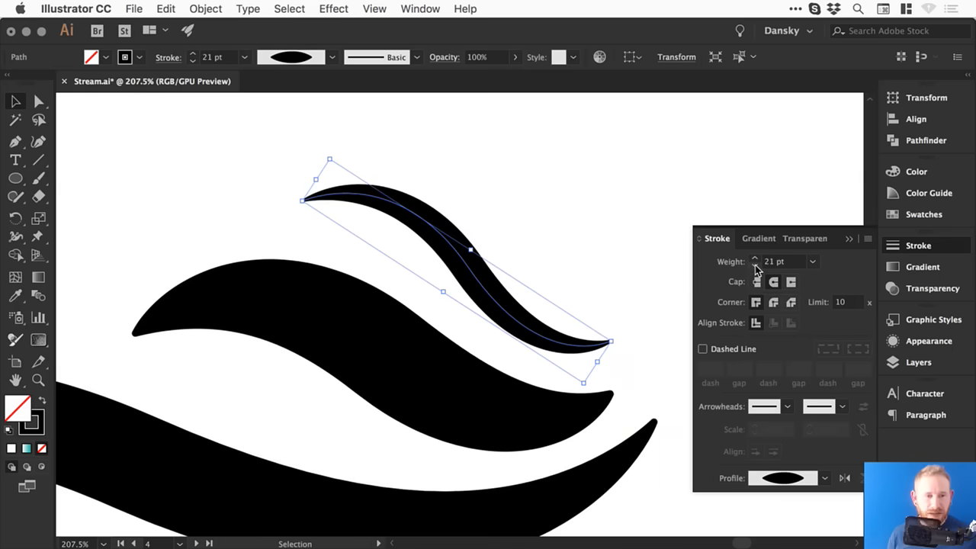
{"action": "left_click", "coordinate": [755, 265]}
{"action": "left_click", "coordinate": [398, 154]}
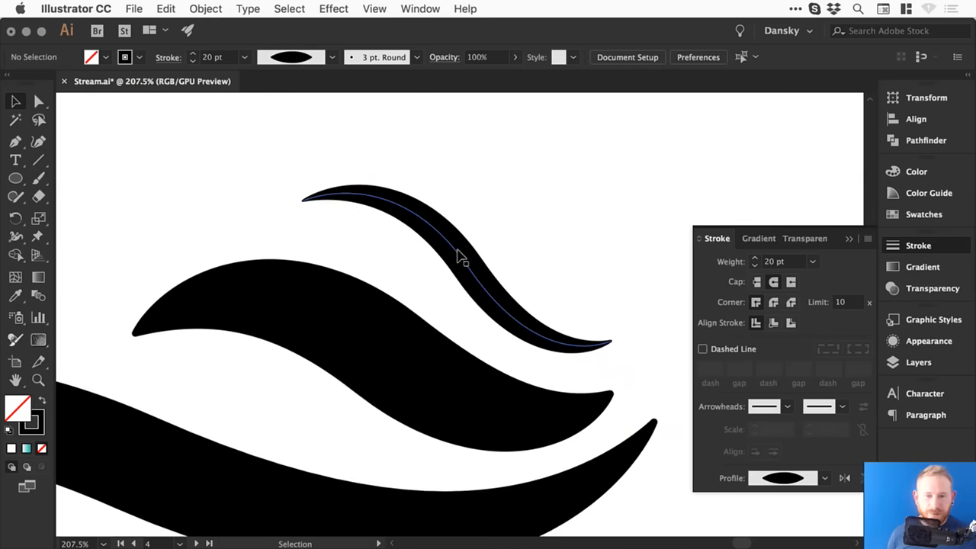
Step: Thin the middle curve's stroke and move both smaller curves closer to the large curve's right tip
{"action": "left_click", "coordinate": [414, 365]}
{"action": "left_click", "coordinate": [756, 264]}
{"action": "left_click", "coordinate": [633, 251]}
{"action": "left_click_drag", "start_coordinate": [515, 403], "coordinate": [539, 407]}
{"action": "left_click_drag", "start_coordinate": [549, 327], "coordinate": [564, 348]}
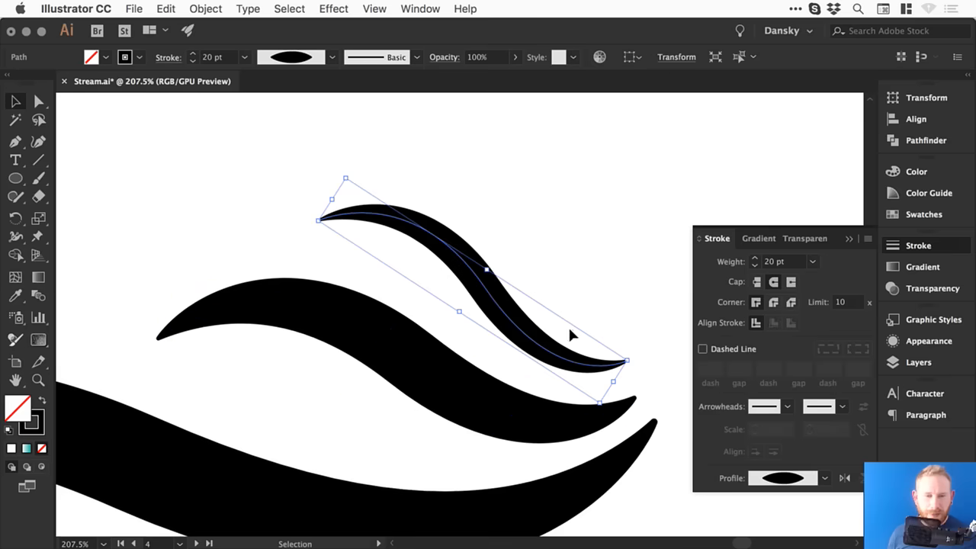
{"action": "left_click", "coordinate": [546, 220]}
Step: Scale the large curve down slightly from its left end, keeping its right tip in place, and deselect it
{"action": "key", "text": "z"}
{"action": "key", "text": "space"}
{"action": "left_click_drag", "start_coordinate": [257, 340], "coordinate": [499, 247]}
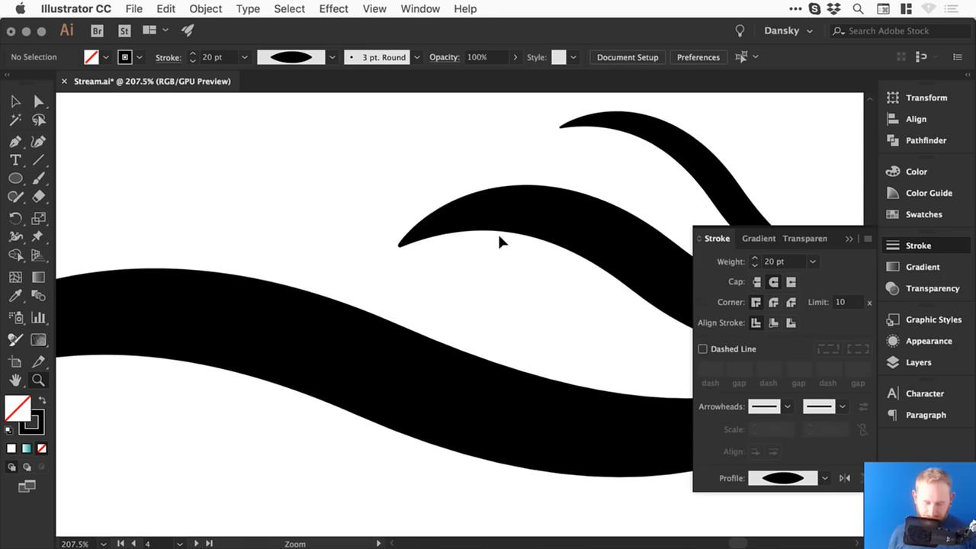
{"action": "key", "text": "super+minus"}
{"action": "key", "text": "super+minus"}
{"action": "key", "text": "super+minus"}
{"action": "key", "text": "super+minus"}
{"action": "key", "text": "super+minus"}
{"action": "left_click_drag", "start_coordinate": [484, 280], "coordinate": [443, 280]}
{"action": "left_click", "coordinate": [263, 338]}
{"action": "left_click_drag", "start_coordinate": [260, 350], "coordinate": [275, 344]}
{"action": "key", "text": "super+shift+a"}
Step: Duplicate the large curve and place the copy below the original, roughly aligned with its ends
{"action": "left_click_drag", "start_coordinate": [442, 336], "coordinate": [413, 410]}
{"action": "left_click_drag", "start_coordinate": [213, 330], "coordinate": [599, 465]}
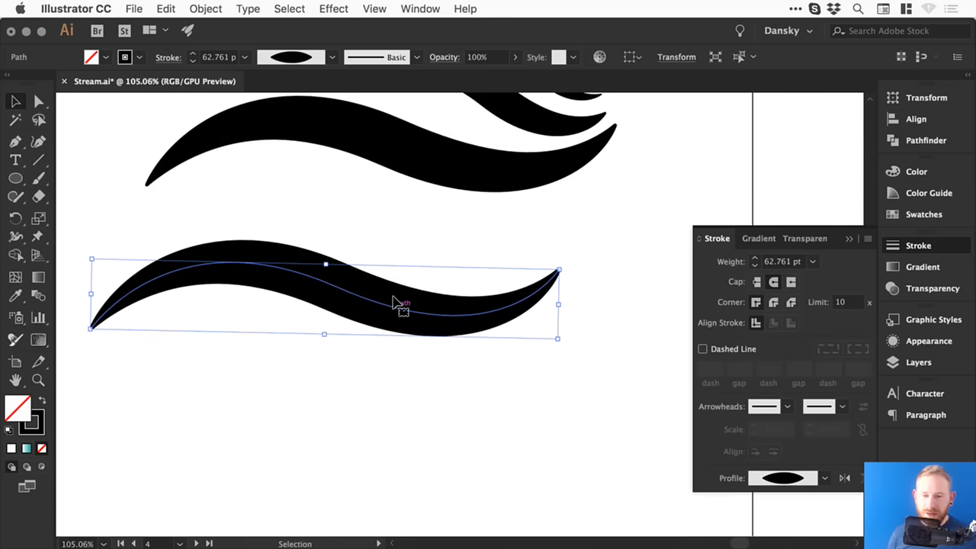
{"action": "left_click_drag", "start_coordinate": [395, 303], "coordinate": [441, 349]}
Step: Add several width points along the lower curve with the Width tool, alternating bulges and pinches up to 126 pt wide, and deselect it
{"action": "key", "text": "shift+w"}
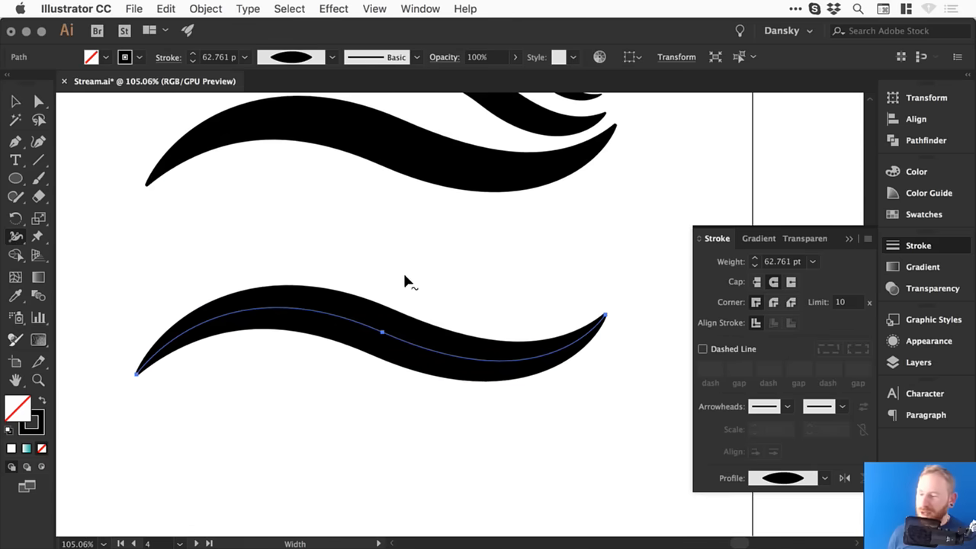
{"action": "left_click_drag", "start_coordinate": [212, 318], "coordinate": [221, 349]}
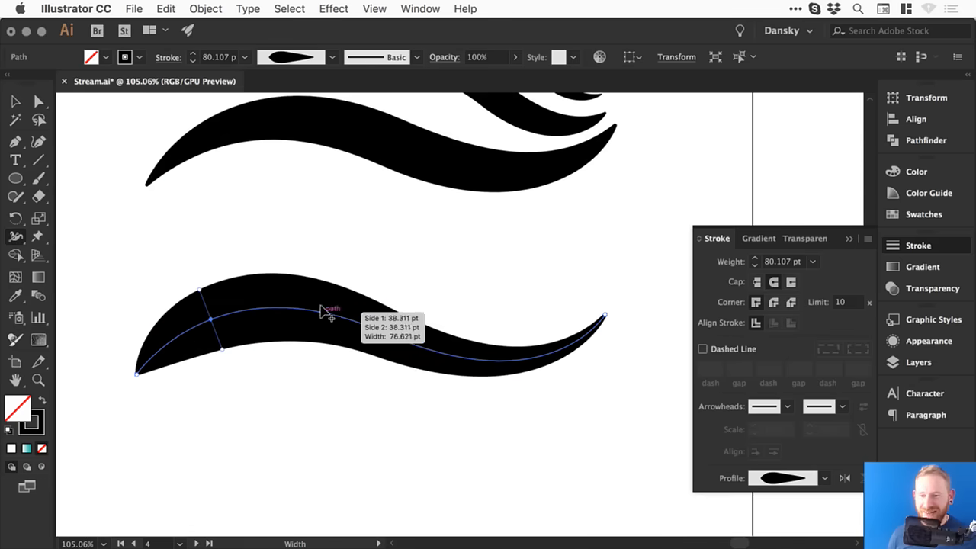
{"action": "left_click_drag", "start_coordinate": [309, 309], "coordinate": [307, 298]}
{"action": "left_click_drag", "start_coordinate": [407, 342], "coordinate": [452, 365]}
{"action": "left_click_drag", "start_coordinate": [520, 360], "coordinate": [534, 401]}
{"action": "mouse_move", "coordinate": [186, 331]}
{"action": "left_mouse_down"}
{"action": "mouse_move", "coordinate": [179, 304]}
{"action": "mouse_move", "coordinate": [184, 328]}
{"action": "left_mouse_up"}
{"action": "mouse_move", "coordinate": [252, 309]}
{"action": "left_mouse_down"}
{"action": "mouse_move", "coordinate": [272, 313]}
{"action": "mouse_move", "coordinate": [249, 330]}
{"action": "mouse_move", "coordinate": [250, 317]}
{"action": "left_mouse_up"}
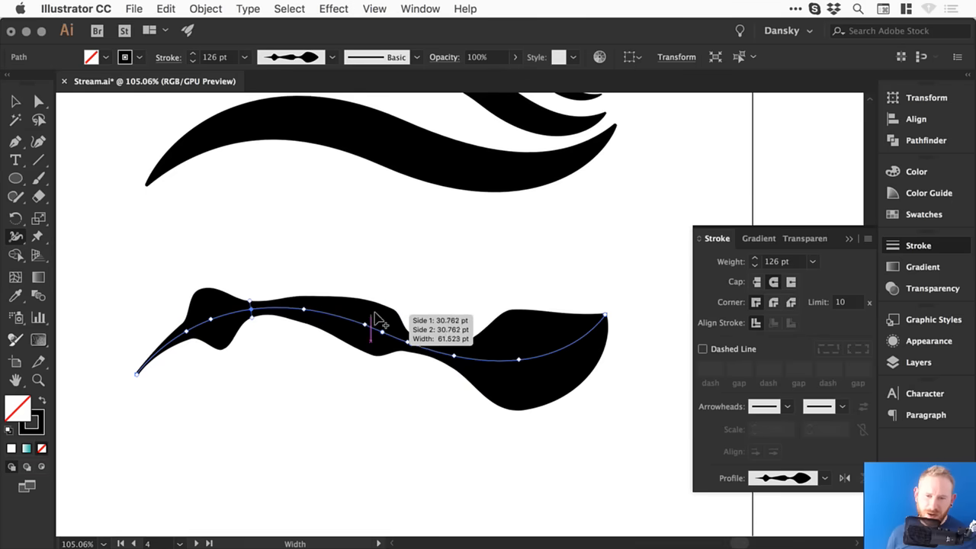
{"action": "mouse_move", "coordinate": [381, 331]}
{"action": "left_mouse_down"}
{"action": "mouse_move", "coordinate": [393, 283]}
{"action": "mouse_move", "coordinate": [336, 279]}
{"action": "mouse_move", "coordinate": [355, 294]}
{"action": "mouse_move", "coordinate": [309, 305]}
{"action": "mouse_move", "coordinate": [314, 288]}
{"action": "left_mouse_up"}
{"action": "key", "text": "v"}
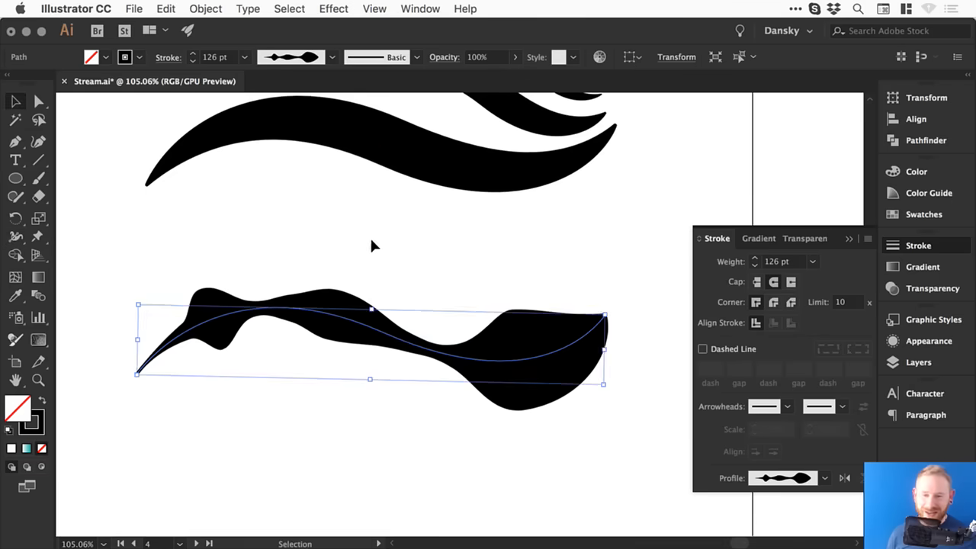
{"action": "left_click", "coordinate": [372, 242]}
{"action": "key", "text": "super+minus"}
{"action": "key", "text": "super+minus"}
{"action": "key", "text": "super+minus"}
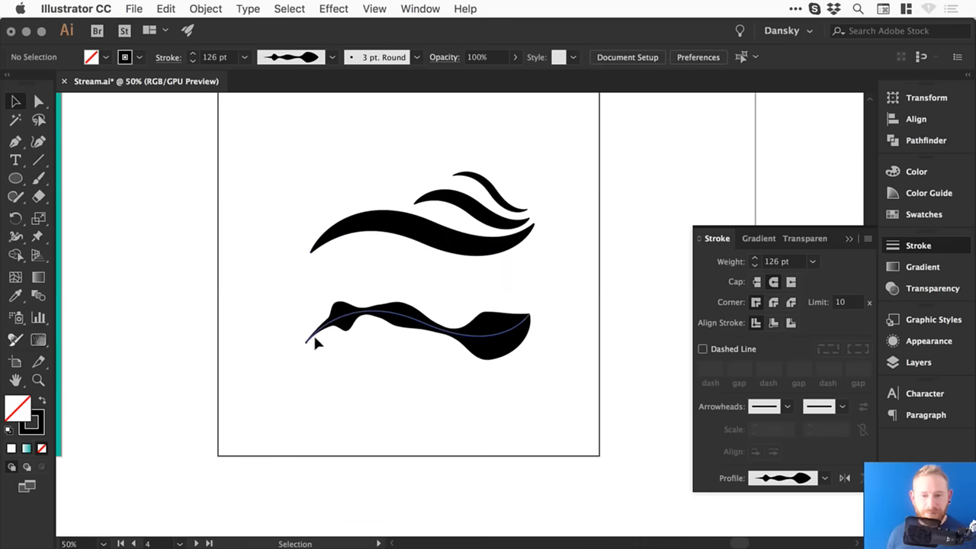
{"action": "left_click_drag", "start_coordinate": [327, 333], "coordinate": [295, 359]}
{"action": "left_click", "coordinate": [453, 360]}
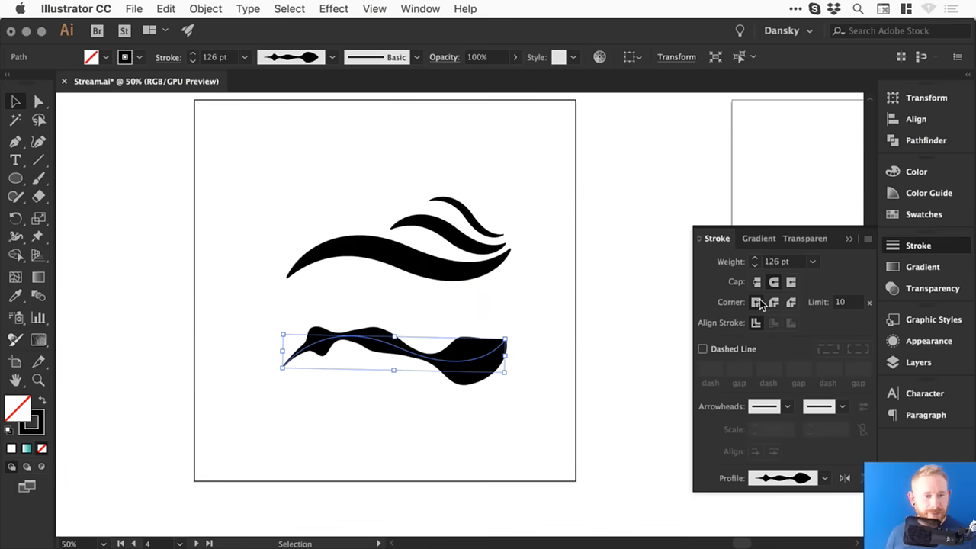
{"action": "left_click", "coordinate": [597, 302]}
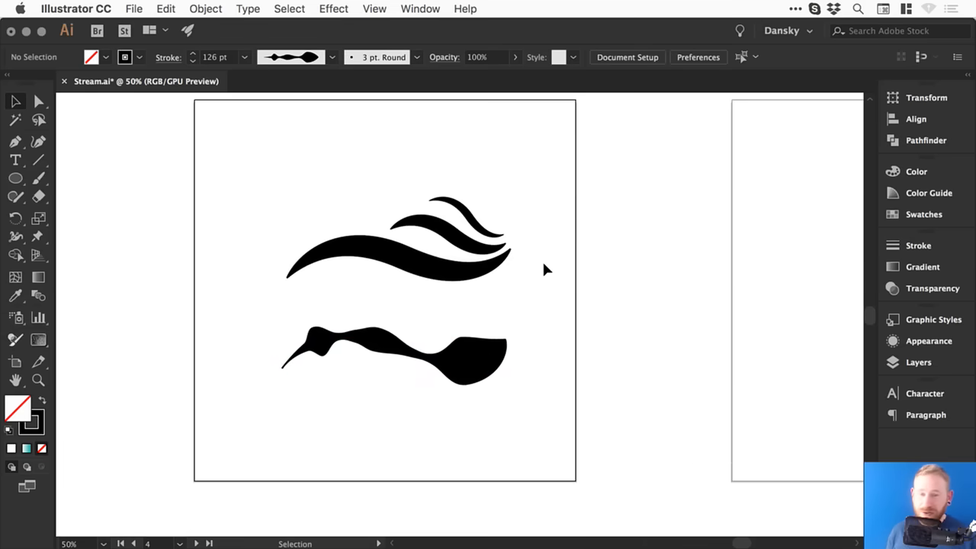
Step: Fit artboard 4 in the window, save the document, and go to artboard 5
{"action": "key", "text": "super+0"}
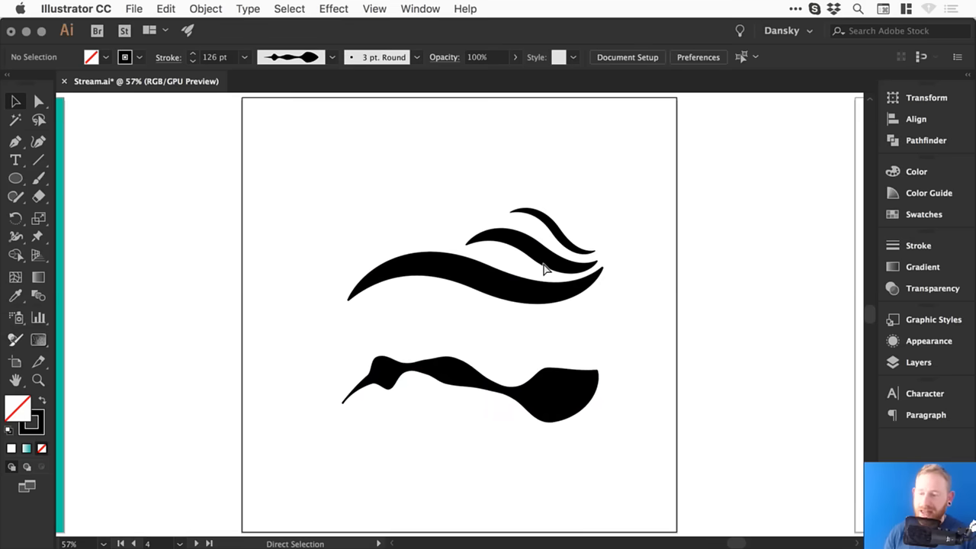
{"action": "key", "text": "super+s"}
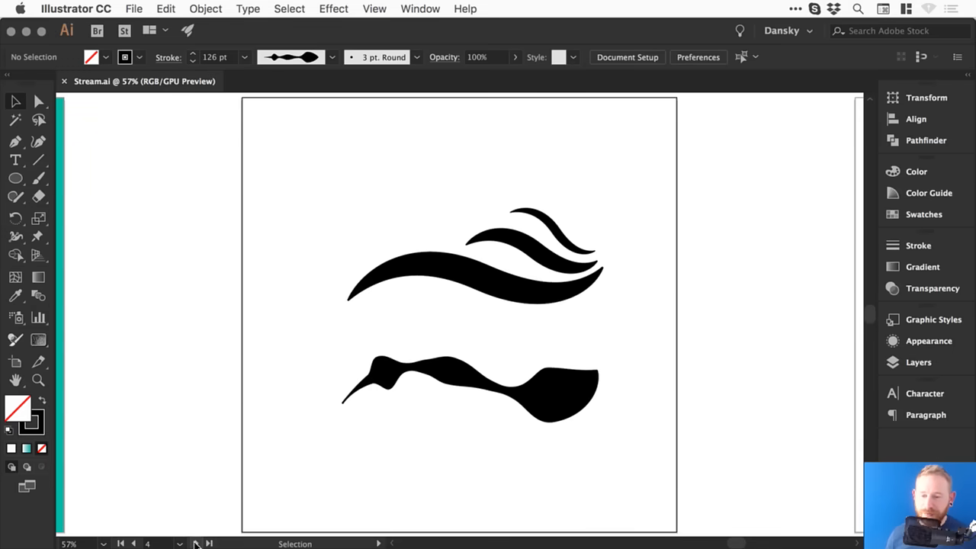
{"action": "left_click", "coordinate": [196, 543]}
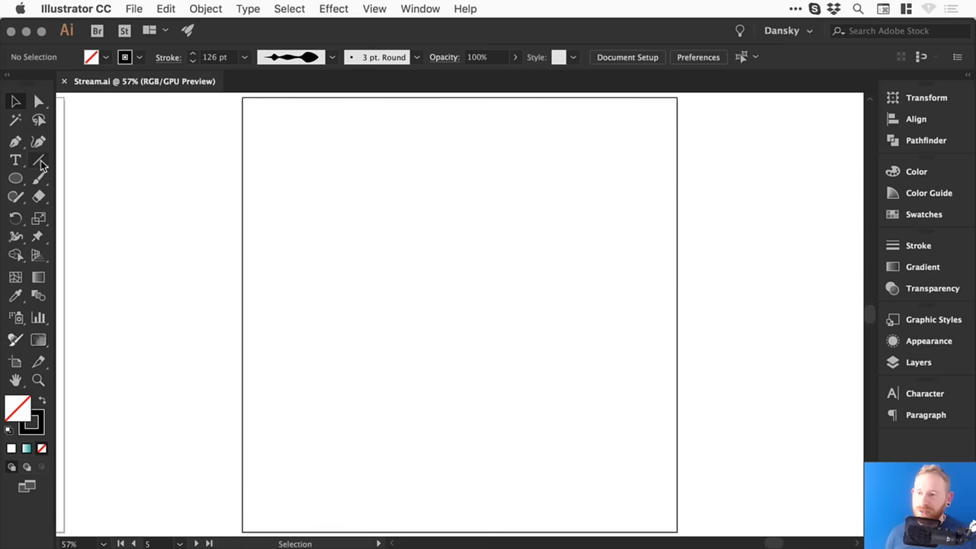
Step: Draw a spiral near the centre of the empty artboard with the Spiral tool
{"action": "left_click", "coordinate": [16, 142]}
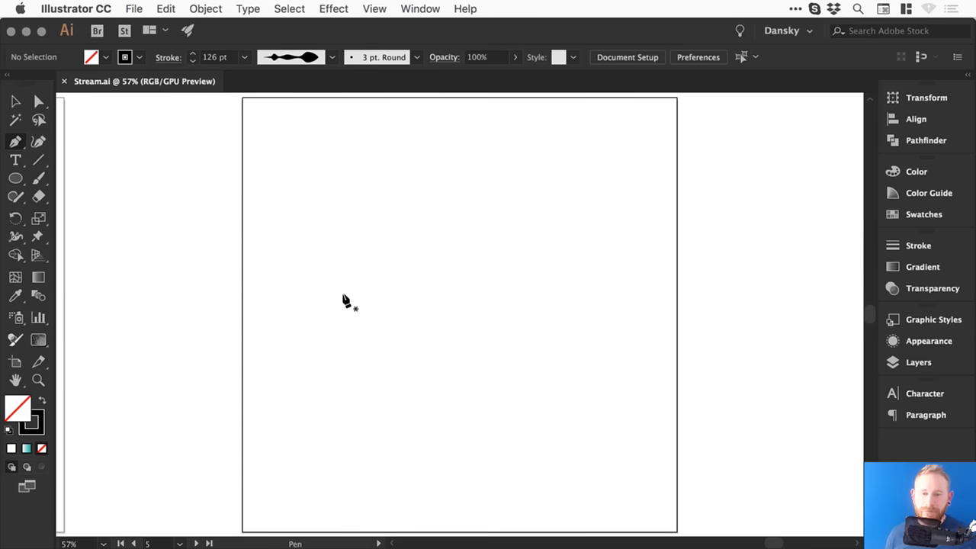
{"action": "left_click", "coordinate": [39, 160]}
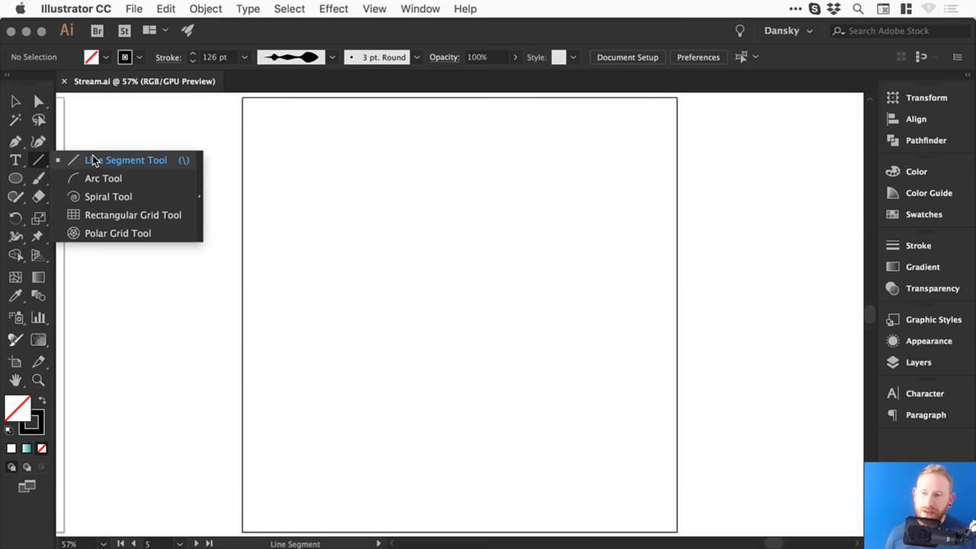
{"action": "left_click", "coordinate": [103, 200]}
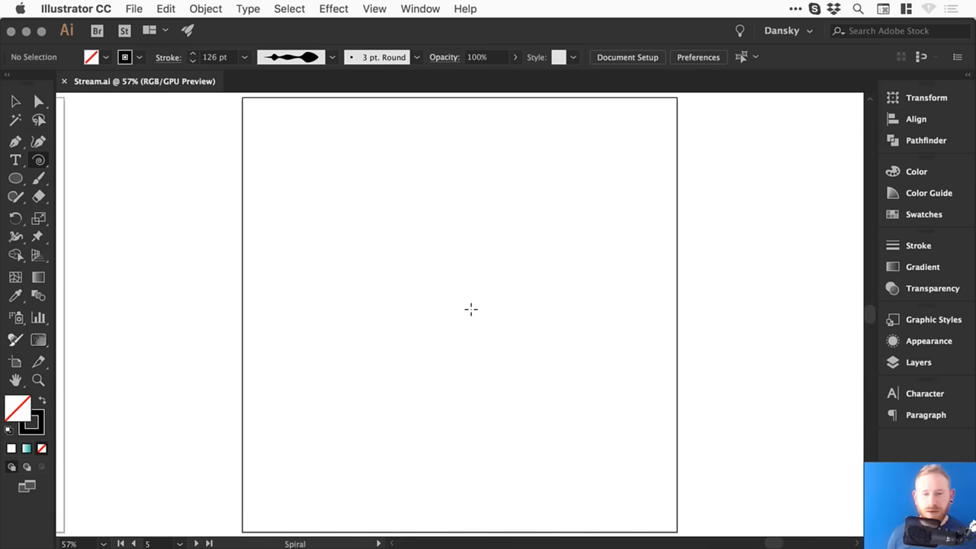
{"action": "left_click_drag", "start_coordinate": [450, 300], "coordinate": [529, 357]}
{"action": "key", "text": "v"}
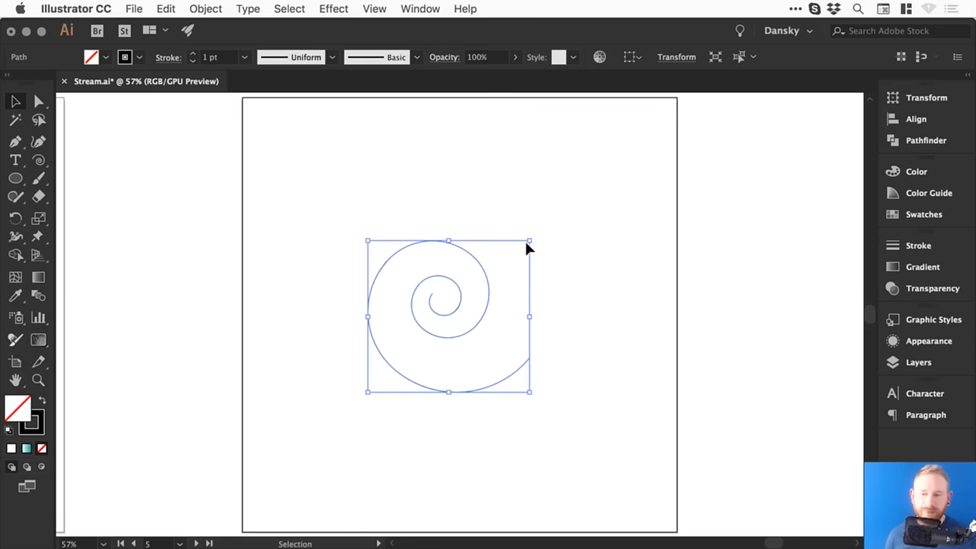
Step: Set the spiral's stroke weight to 11 pt and give it round caps
{"action": "left_click", "coordinate": [918, 246]}
{"action": "left_click", "coordinate": [756, 259]}
{"action": "left_click", "coordinate": [756, 261]}
{"action": "left_click_drag", "start_coordinate": [316, 198], "coordinate": [599, 418]}
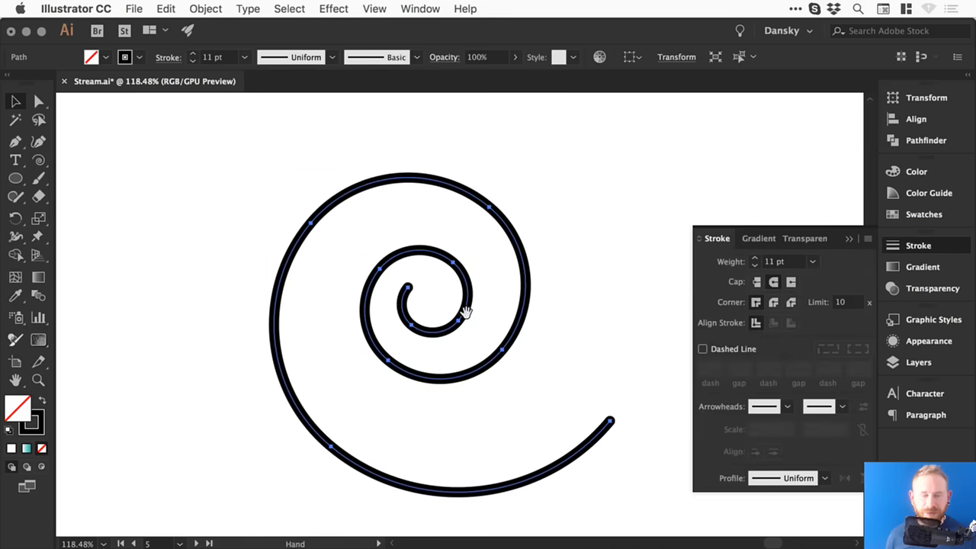
{"action": "left_click_drag", "start_coordinate": [475, 312], "coordinate": [473, 286]}
{"action": "left_click", "coordinate": [775, 282]}
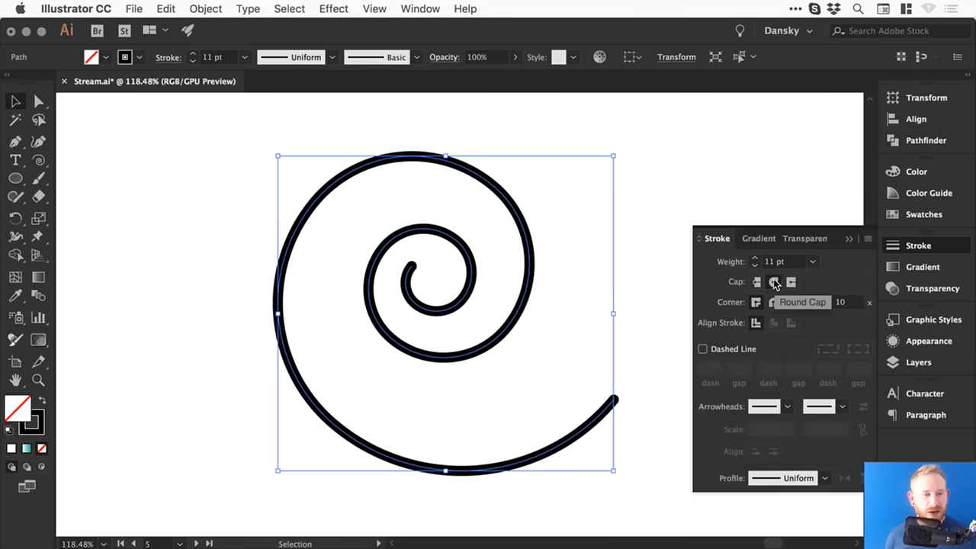
{"action": "left_click", "coordinate": [609, 254]}
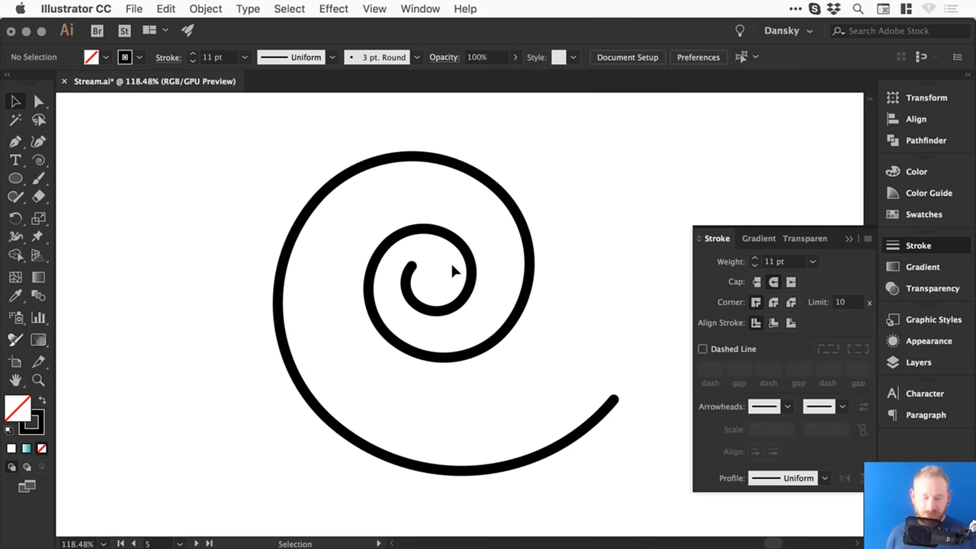
Step: Move the spiral to the artboard's upper-left area and duplicate it into a centred two-by-two grid of four spirals
{"action": "key", "text": "super+minus"}
{"action": "key", "text": "super+minus"}
{"action": "key", "text": "super+minus"}
{"action": "left_click", "coordinate": [945, 252]}
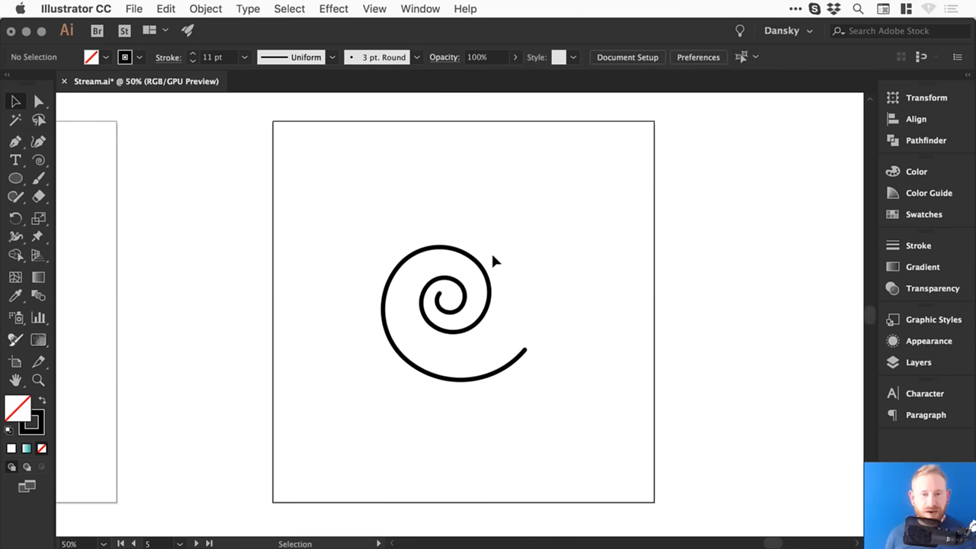
{"action": "left_click_drag", "start_coordinate": [475, 261], "coordinate": [406, 163]}
{"action": "left_click", "coordinate": [458, 280]}
{"action": "left_click", "coordinate": [455, 276]}
{"action": "left_click_drag", "start_coordinate": [455, 292], "coordinate": [611, 252]}
{"action": "left_click", "coordinate": [436, 249], "text": "shift"}
{"action": "left_click_drag", "start_coordinate": [503, 200], "coordinate": [483, 365]}
{"action": "left_click_drag", "start_coordinate": [257, 185], "coordinate": [610, 337]}
{"action": "left_click_drag", "start_coordinate": [573, 270], "coordinate": [581, 282]}
{"action": "key", "text": "super+0"}
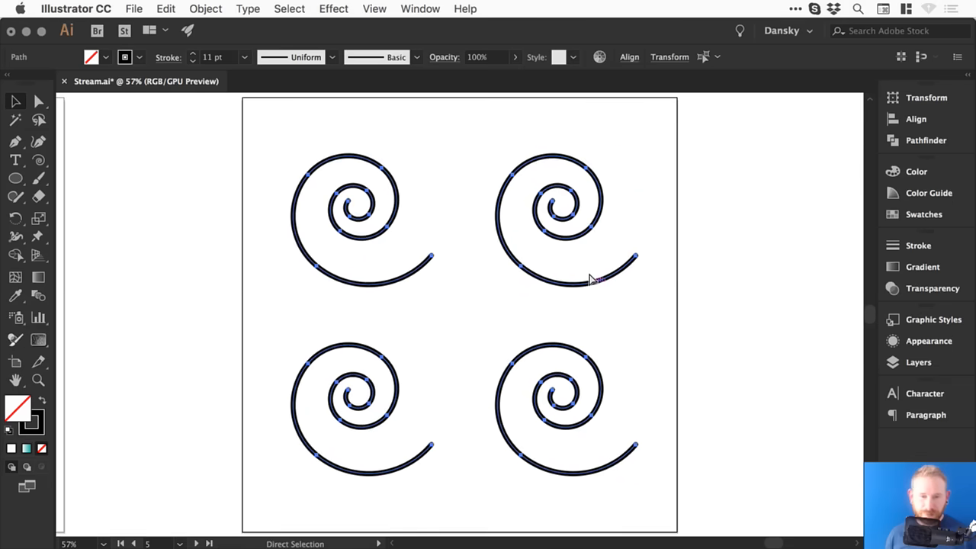
Step: Select only the upper-left spiral and display the available brushes
{"action": "left_click", "coordinate": [697, 222]}
{"action": "key", "text": "z"}
{"action": "left_click_drag", "start_coordinate": [233, 129], "coordinate": [714, 394]}
{"action": "key", "text": "v"}
{"action": "left_click_drag", "start_coordinate": [78, 235], "coordinate": [227, 255]}
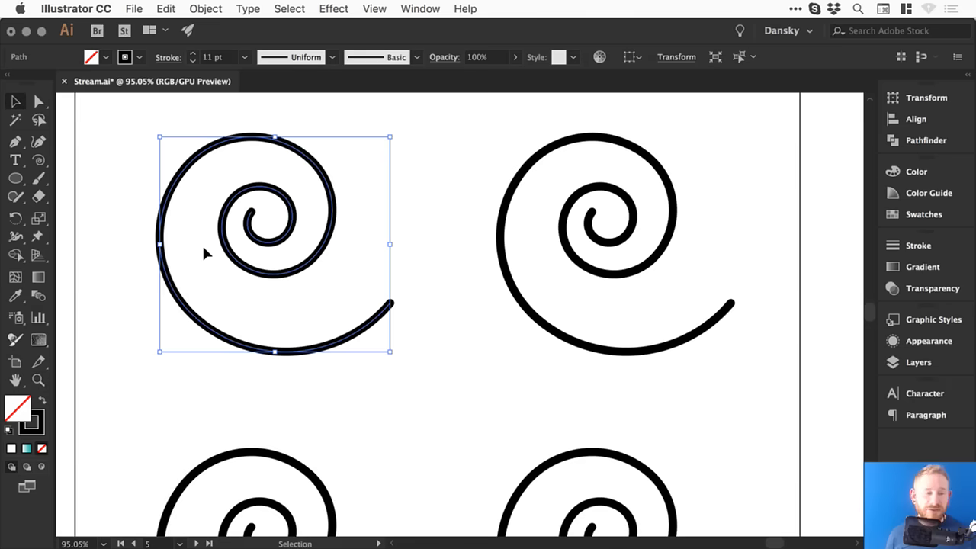
{"action": "left_click", "coordinate": [419, 8]}
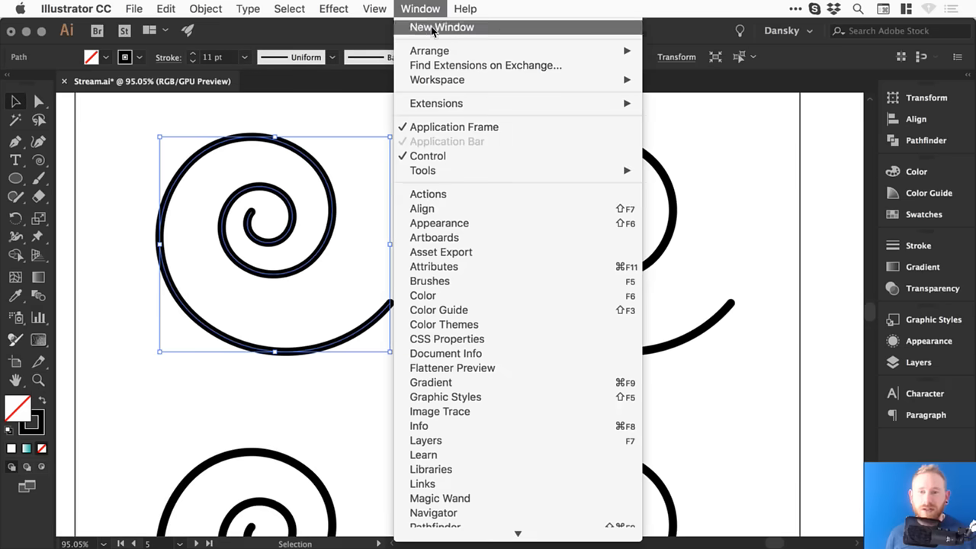
{"action": "left_click", "coordinate": [464, 283]}
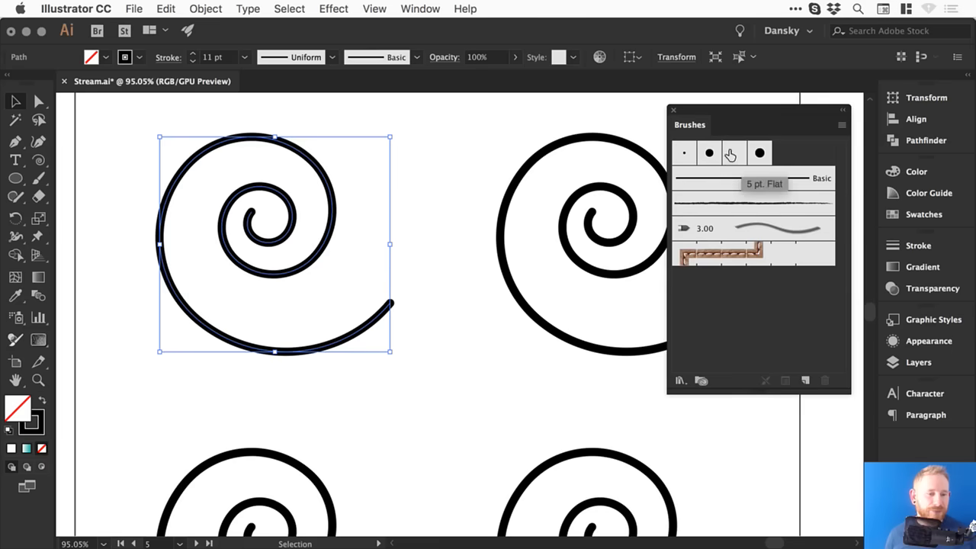
{"action": "left_click_drag", "start_coordinate": [729, 149], "coordinate": [831, 373]}
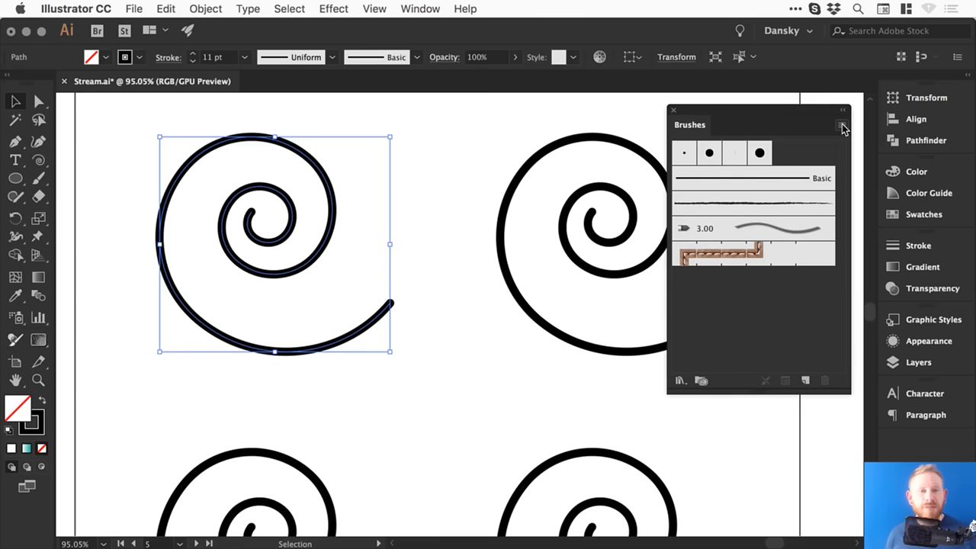
Step: Open the Artistic_Calligraphic brush library
{"action": "left_click", "coordinate": [841, 126]}
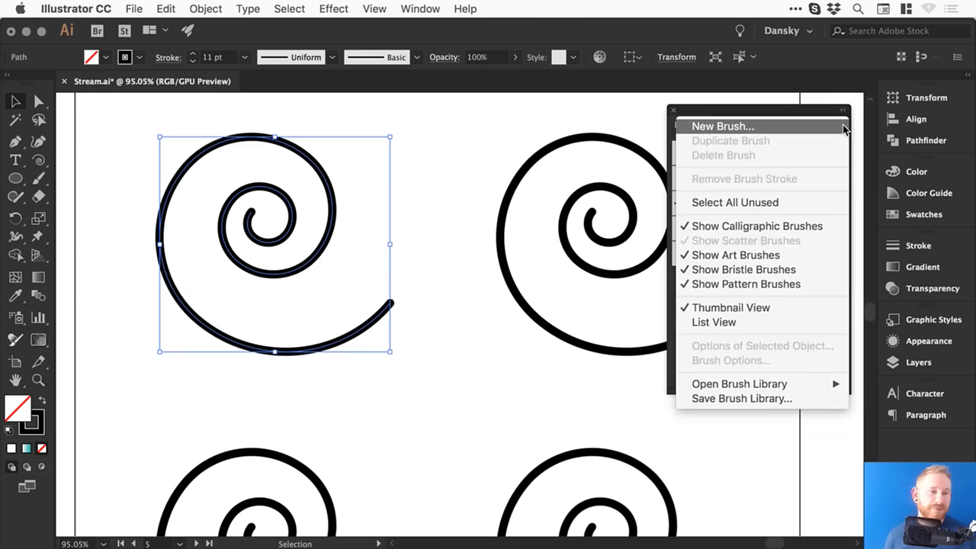
{"action": "mouse_move", "coordinate": [778, 386]}
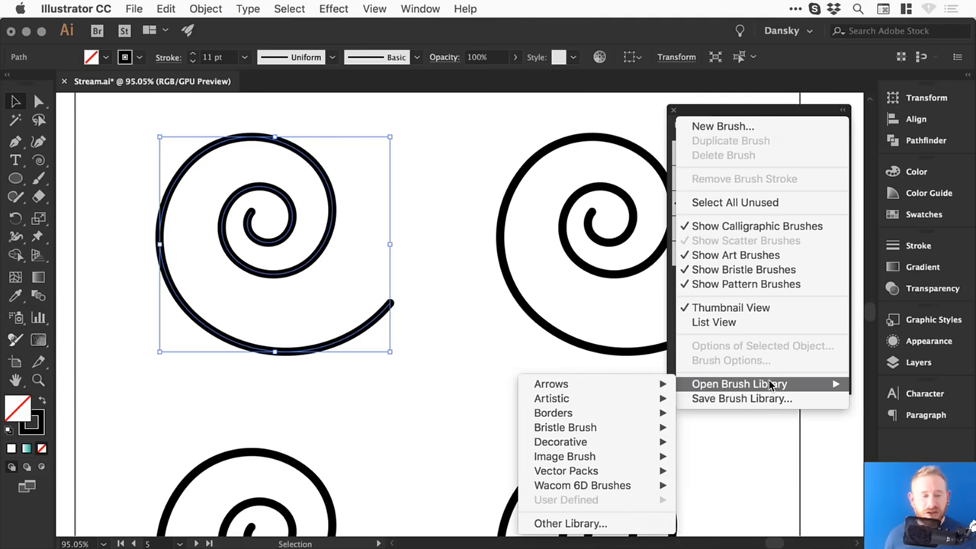
{"action": "mouse_move", "coordinate": [597, 390]}
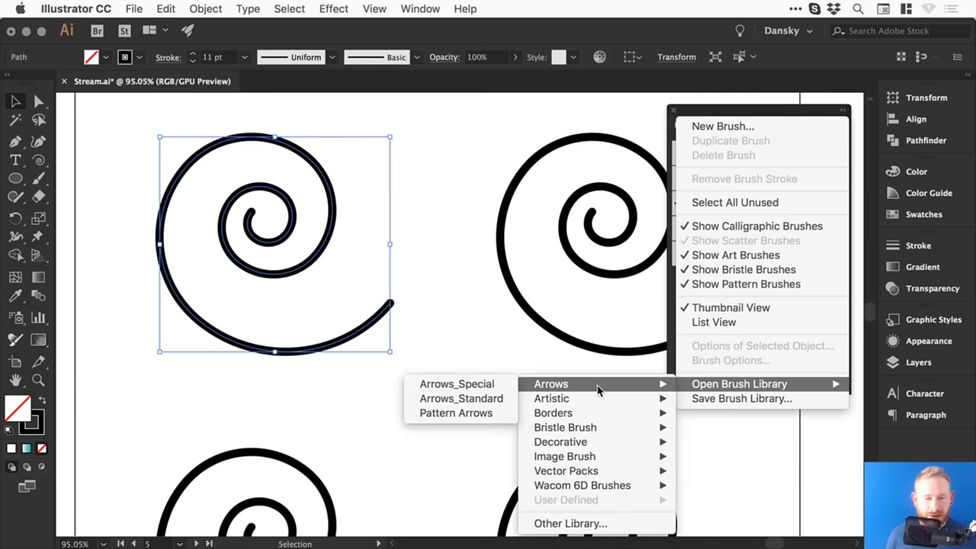
{"action": "mouse_move", "coordinate": [595, 409]}
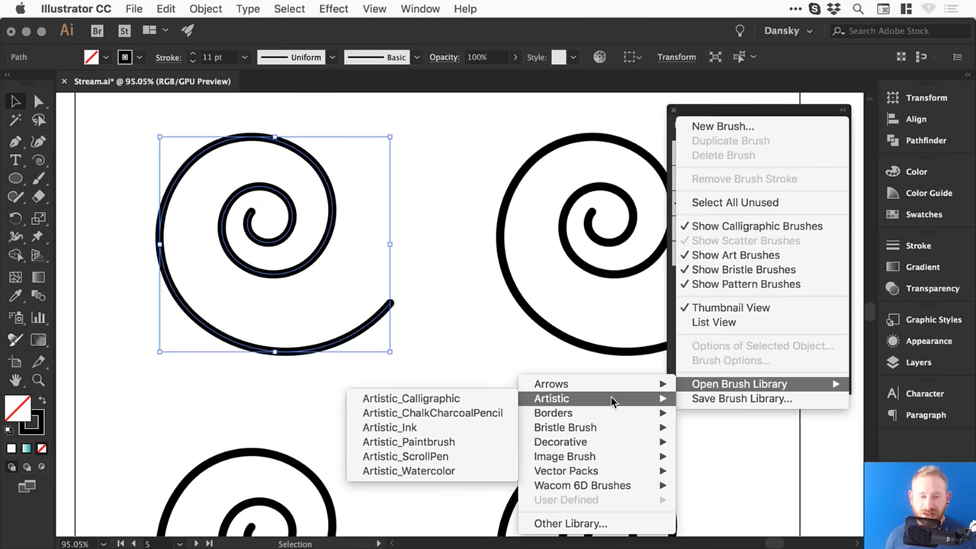
{"action": "left_click", "coordinate": [425, 401]}
{"action": "left_click_drag", "start_coordinate": [590, 346], "coordinate": [590, 455]}
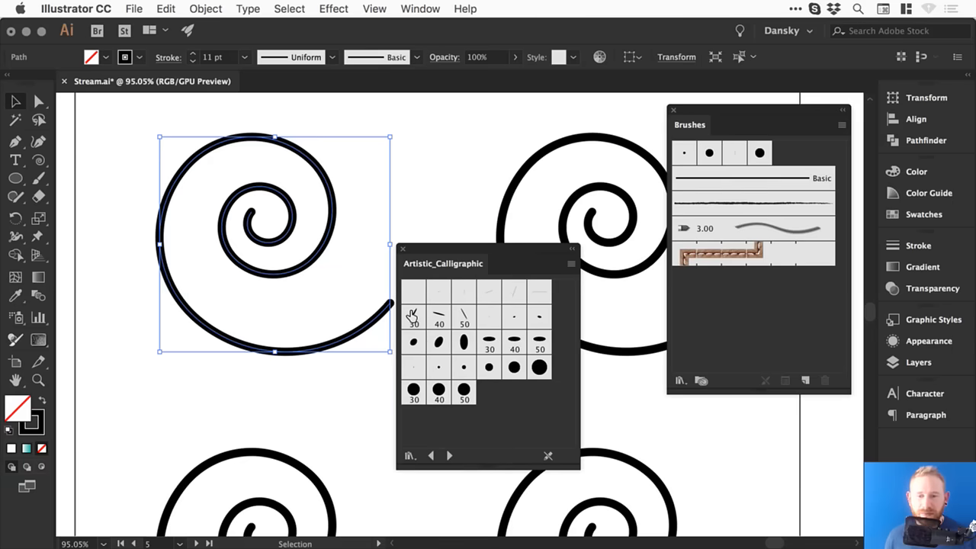
Step: Try the 30 pt. Flat calligraphic brush on the upper-left spiral, and undo the brush application
{"action": "left_click", "coordinate": [412, 317]}
{"action": "left_click", "coordinate": [353, 224]}
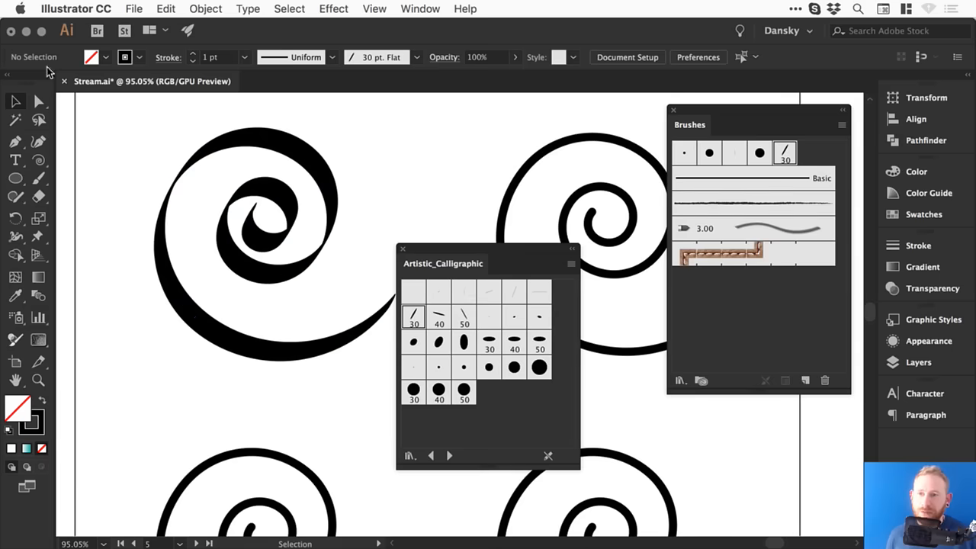
{"action": "left_click", "coordinate": [169, 9]}
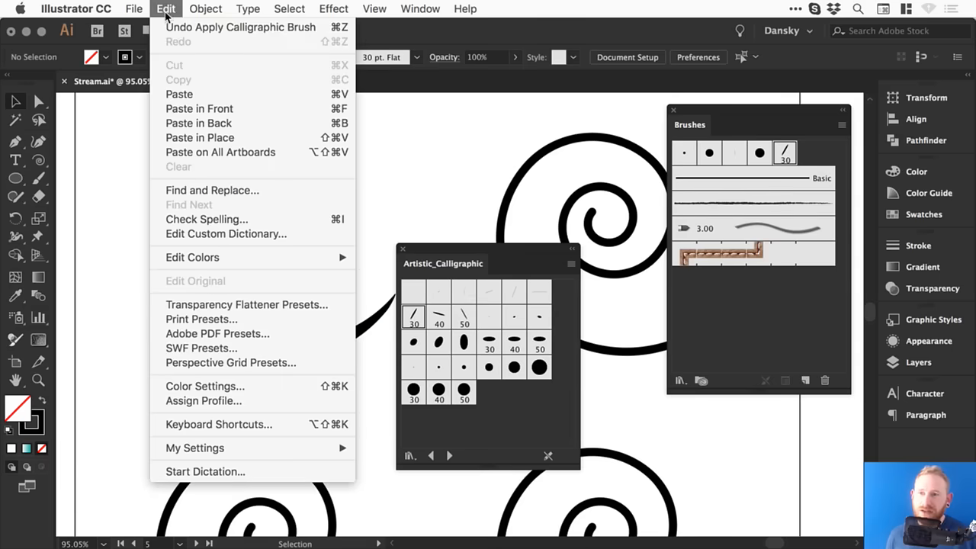
{"action": "left_click", "coordinate": [180, 28]}
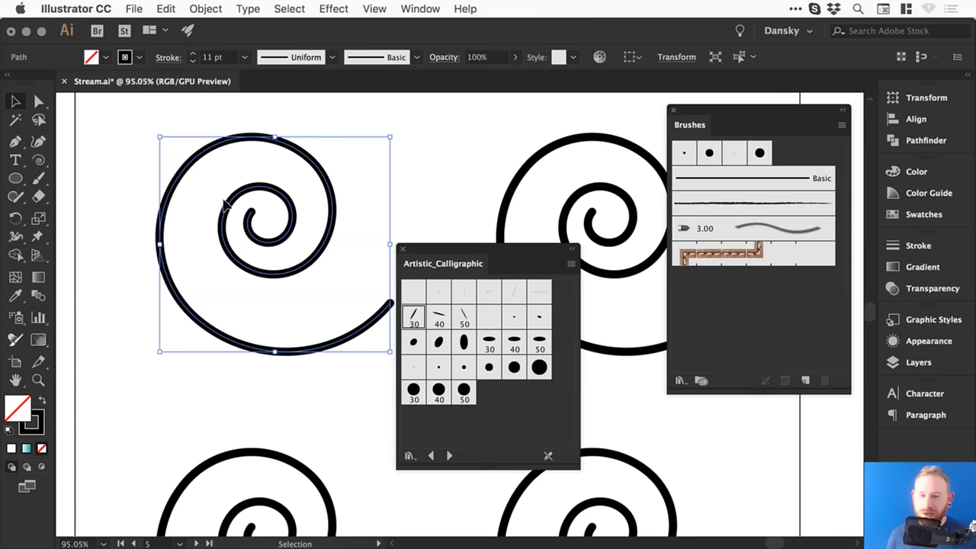
Step: Try the 10 pt. Flat and 50 pt. Flat brushes on the upper-left spiral, undoing each one
{"action": "left_click", "coordinate": [490, 292]}
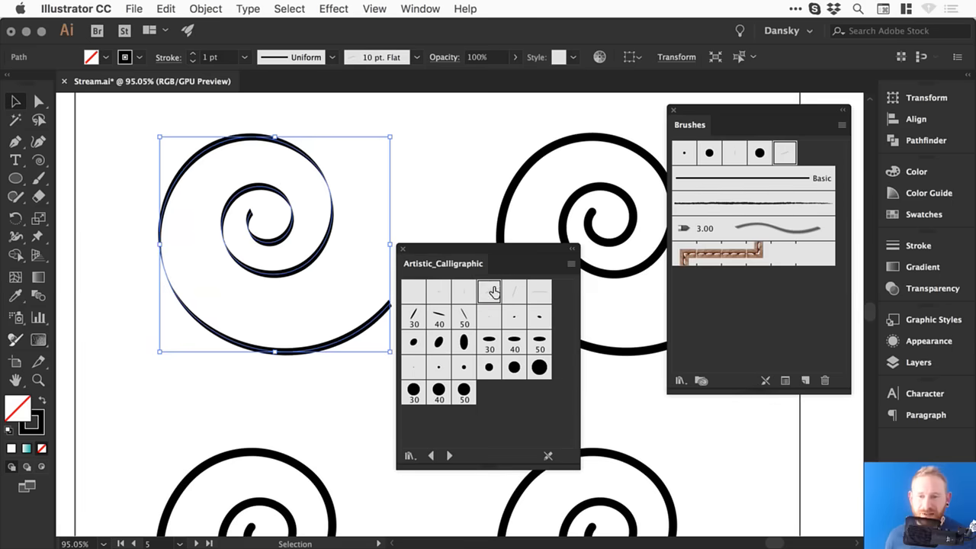
{"action": "key", "text": "super+z"}
{"action": "left_click", "coordinate": [464, 317]}
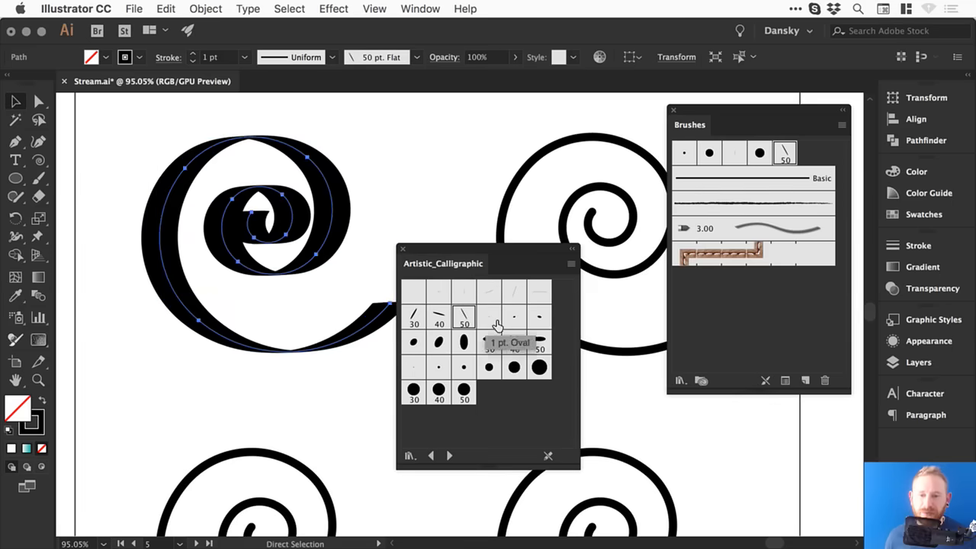
{"action": "key", "text": "super+z"}
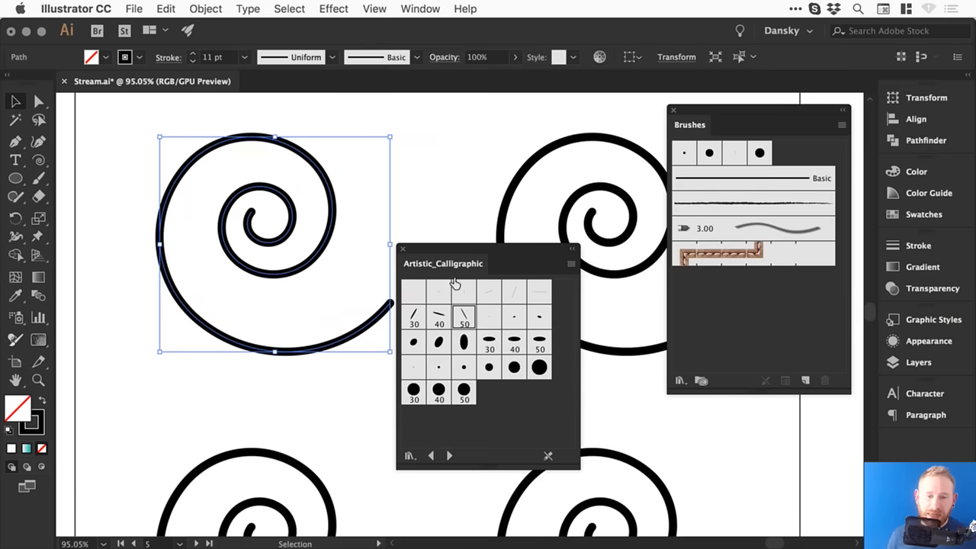
Step: Switch to the Artistic_ChalkCharcoalPencil brush library and apply its first brush to the upper-left spiral
{"action": "left_click", "coordinate": [449, 456]}
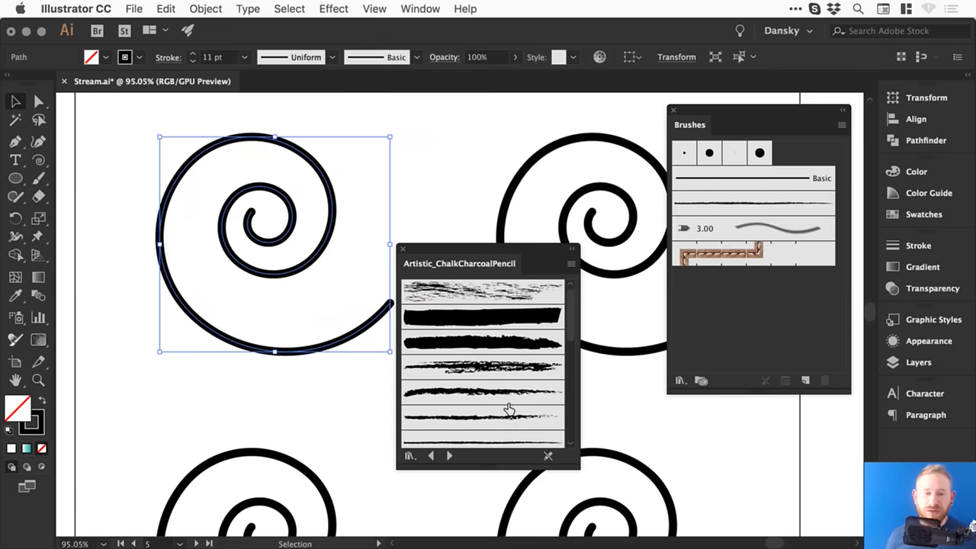
{"action": "left_click", "coordinate": [671, 110]}
{"action": "mouse_move", "coordinate": [526, 250]}
{"action": "left_mouse_down"}
{"action": "mouse_move", "coordinate": [732, 133]}
{"action": "mouse_move", "coordinate": [797, 118]}
{"action": "left_mouse_up"}
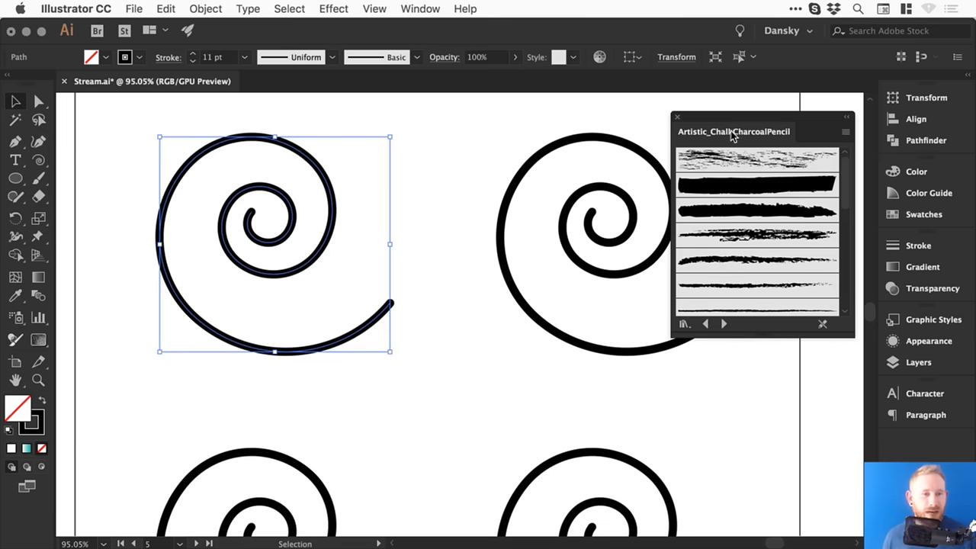
{"action": "left_click", "coordinate": [759, 158]}
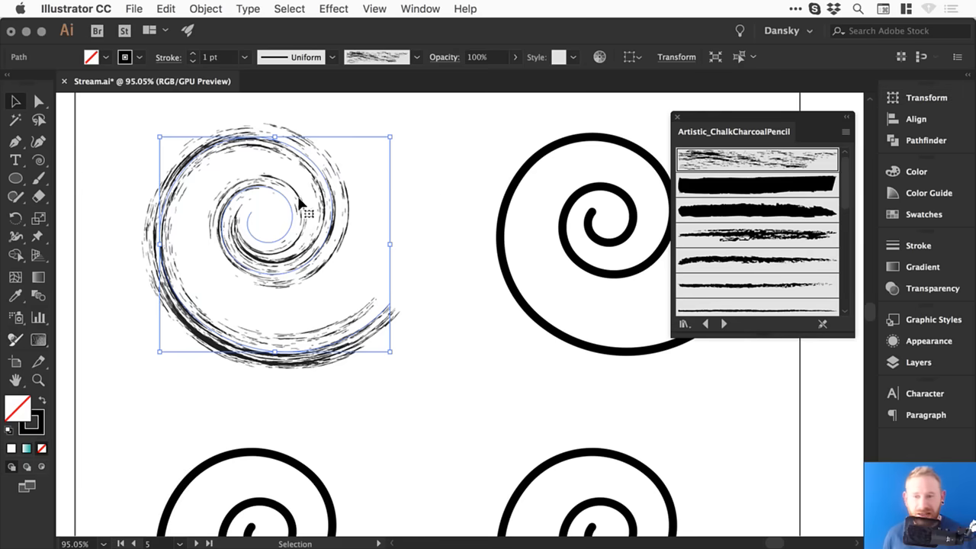
Step: Reduce the brushed spiral's stroke weight to 0.25 pt
{"action": "left_click", "coordinate": [919, 244]}
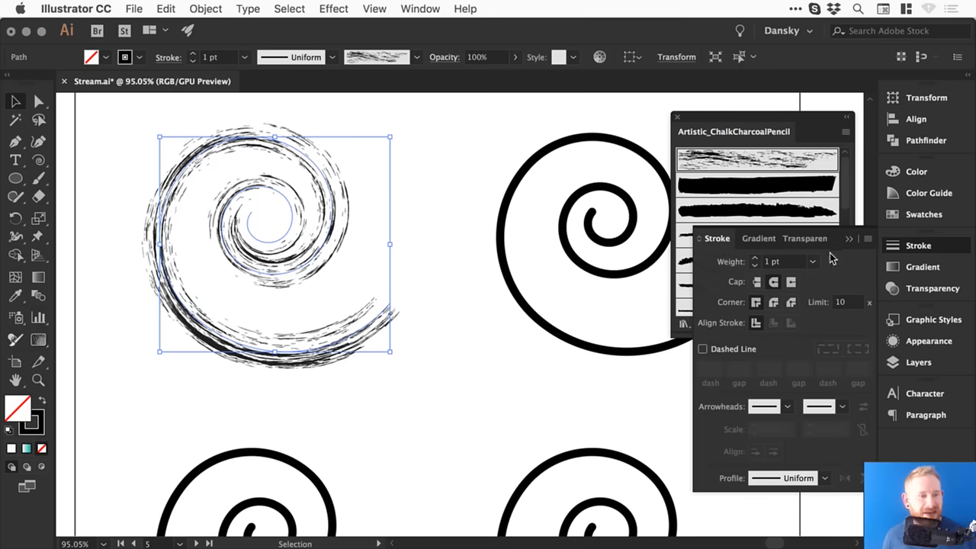
{"action": "left_click", "coordinate": [754, 266]}
{"action": "left_click", "coordinate": [756, 266]}
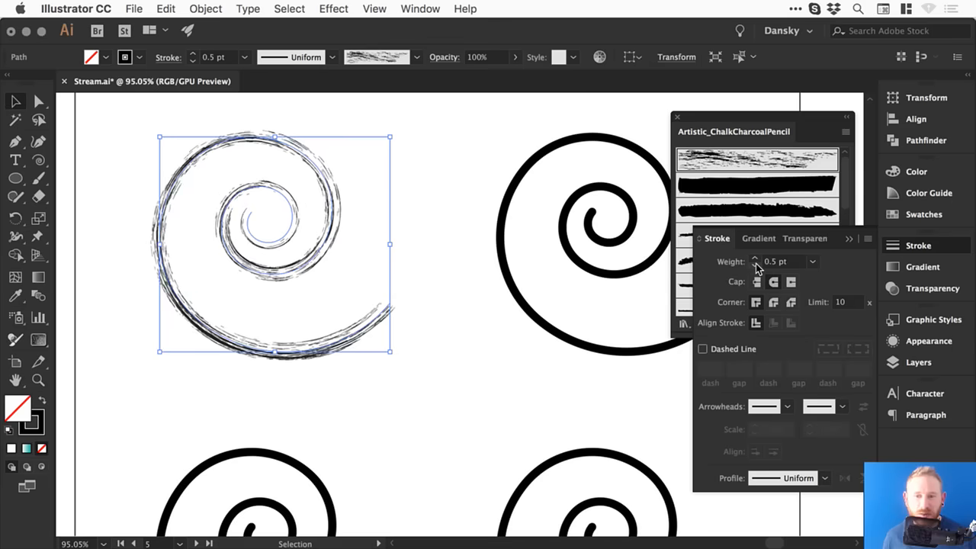
{"action": "left_click", "coordinate": [756, 266]}
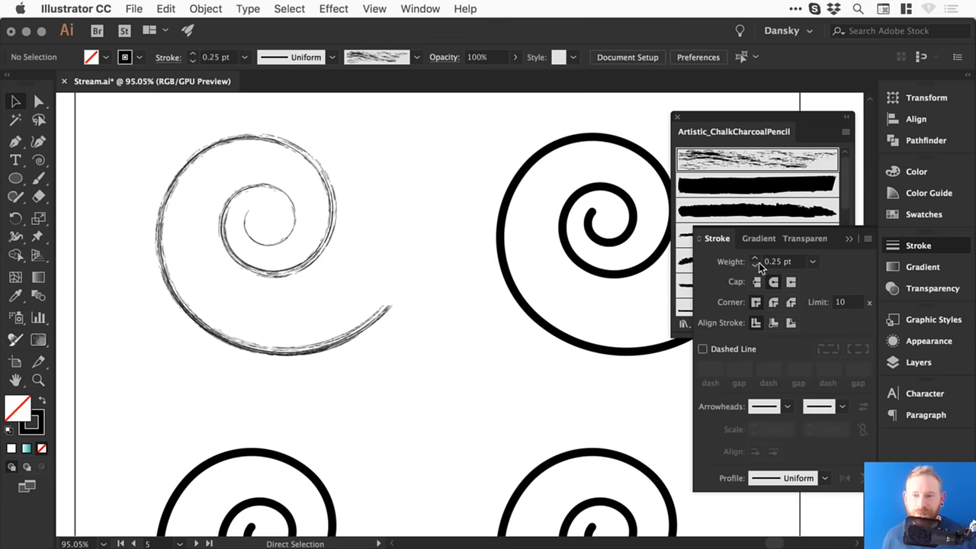
Step: Increase the brushed spiral's stroke weight to 17 pt and deselect it
{"action": "left_click", "coordinate": [755, 258]}
{"action": "left_click", "coordinate": [755, 259]}
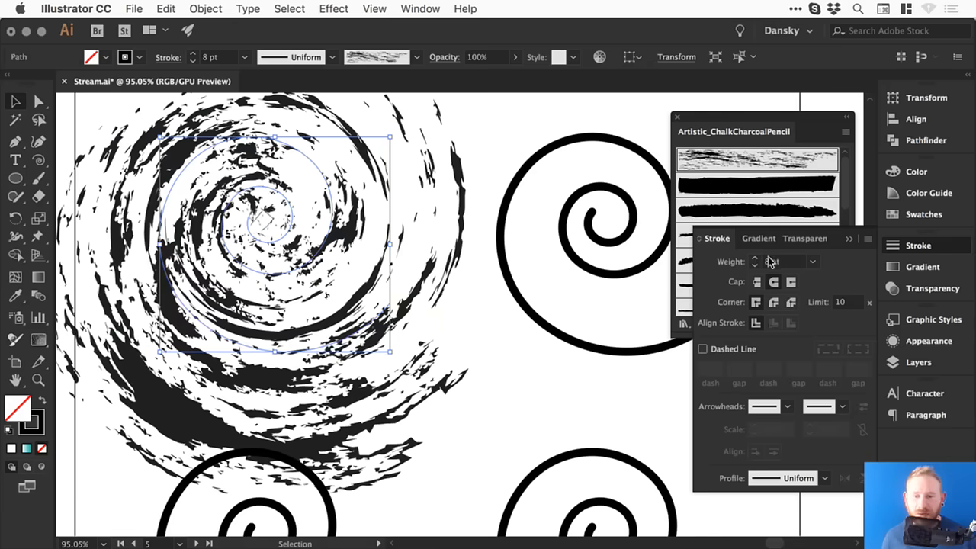
{"action": "left_click", "coordinate": [755, 258]}
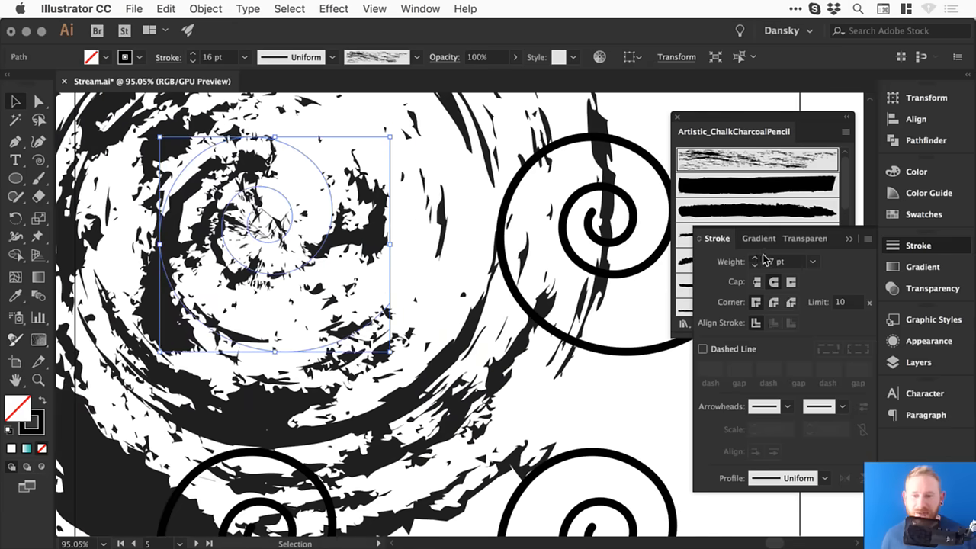
{"action": "key", "text": "super+shift+a"}
{"action": "key", "text": "super+minus"}
{"action": "key", "text": "super+minus"}
{"action": "key", "text": "super+minus"}
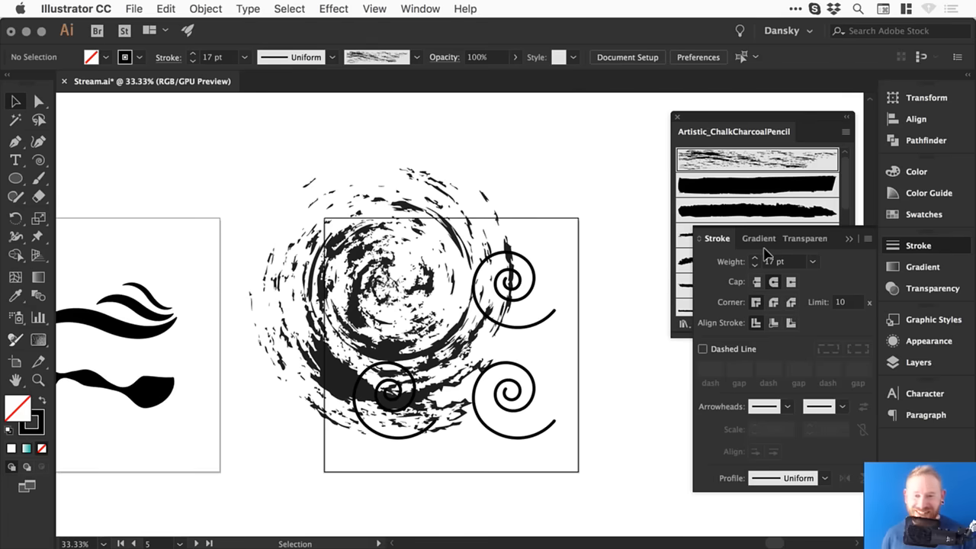
Step: Undo the successive stroke weight increases on the brushed spiral
{"action": "key", "text": "super+z"}
{"action": "key", "text": "super+z"}
{"action": "key", "text": "super+z"}
{"action": "key", "text": "super+z"}
{"action": "key", "text": "super+z"}
{"action": "key", "text": "super+z"}
{"action": "key", "text": "super+z"}
{"action": "key", "text": "super+z"}
{"action": "key", "text": "super+z"}
{"action": "key", "text": "super+z"}
{"action": "key", "text": "super+z"}
{"action": "key", "text": "super+z"}
{"action": "key", "text": "super+z"}
{"action": "key", "text": "super+plus"}
{"action": "key", "text": "super+plus"}
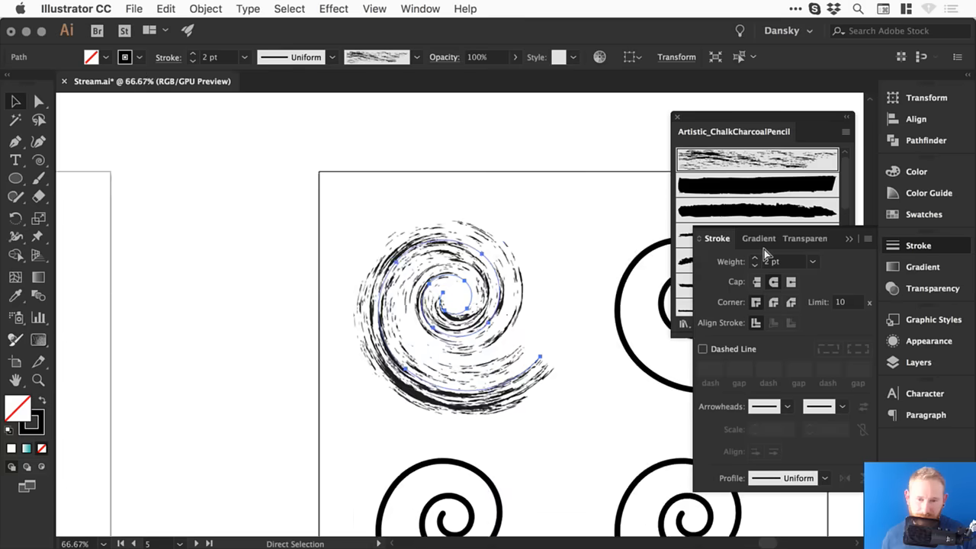
{"action": "key", "text": "super+plus"}
{"action": "key", "text": "super+z"}
Step: Set the brushed spiral's stroke weight to 0.75 pt and deselect it
{"action": "left_click_drag", "start_coordinate": [581, 253], "coordinate": [361, 217]}
{"action": "left_click", "coordinate": [754, 266]}
{"action": "key", "text": "super+shift+a"}
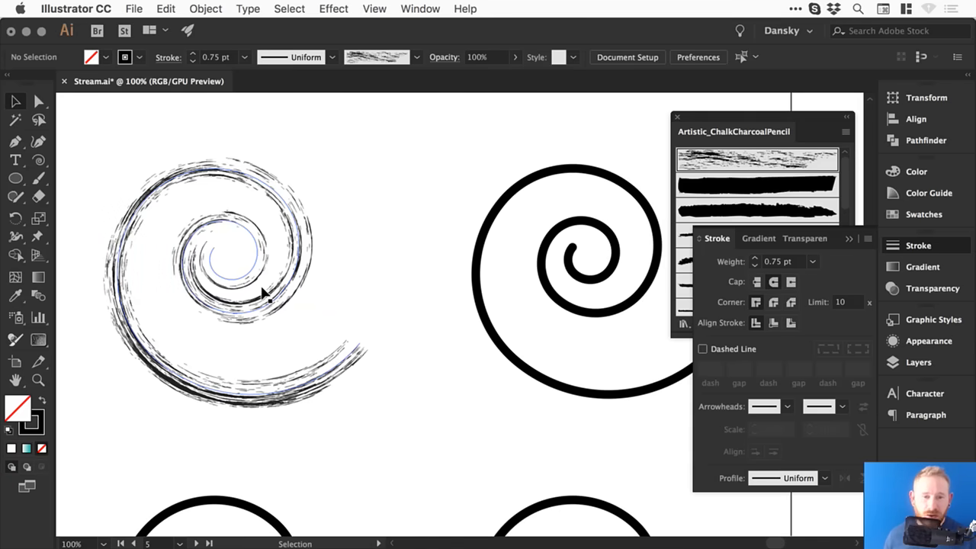
Step: Apply a thin broken pencil-style stroke from the Artistic_ChalkCharcoalPencil library to the upper-right spiral and deselect it
{"action": "left_click_drag", "start_coordinate": [512, 283], "coordinate": [278, 296]}
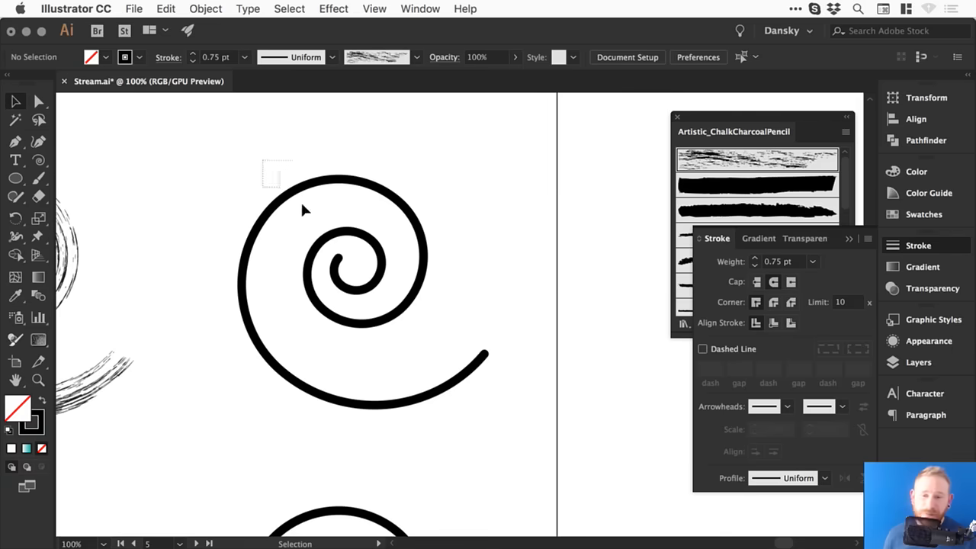
{"action": "left_click", "coordinate": [409, 198]}
{"action": "left_click", "coordinate": [904, 247]}
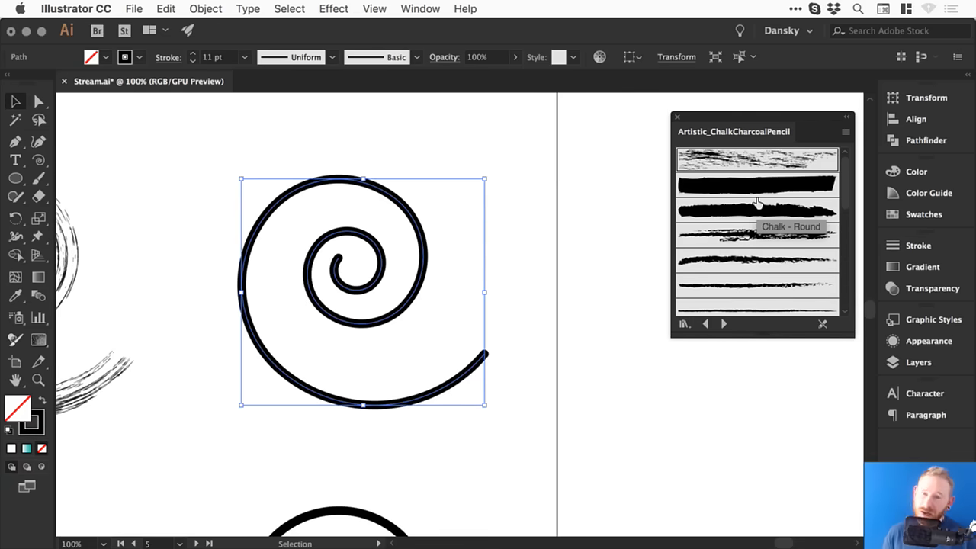
{"action": "left_click_drag", "start_coordinate": [845, 164], "coordinate": [850, 302]}
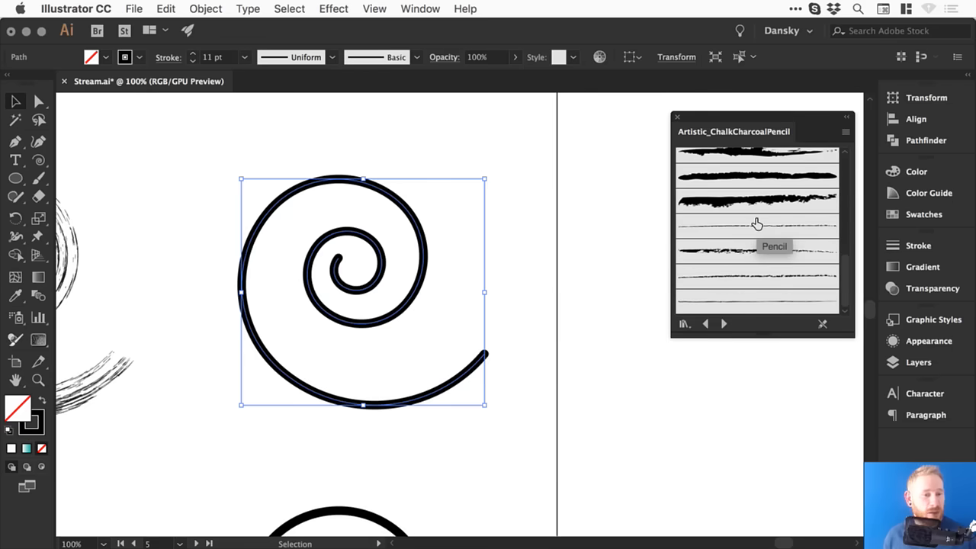
{"action": "left_click", "coordinate": [750, 276]}
{"action": "left_click", "coordinate": [489, 196]}
{"action": "key", "text": "z"}
{"action": "left_click_drag", "start_coordinate": [203, 142], "coordinate": [481, 427]}
{"action": "key", "text": "v"}
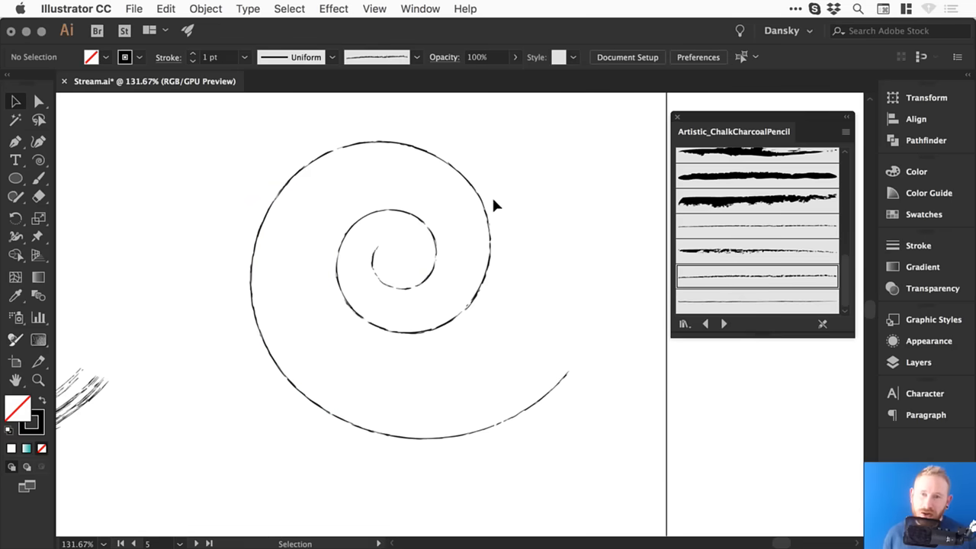
Step: Examine the texture of the upper-right spiral's brush stroke up close and at normal size
{"action": "left_click_drag", "start_coordinate": [512, 184], "coordinate": [435, 235]}
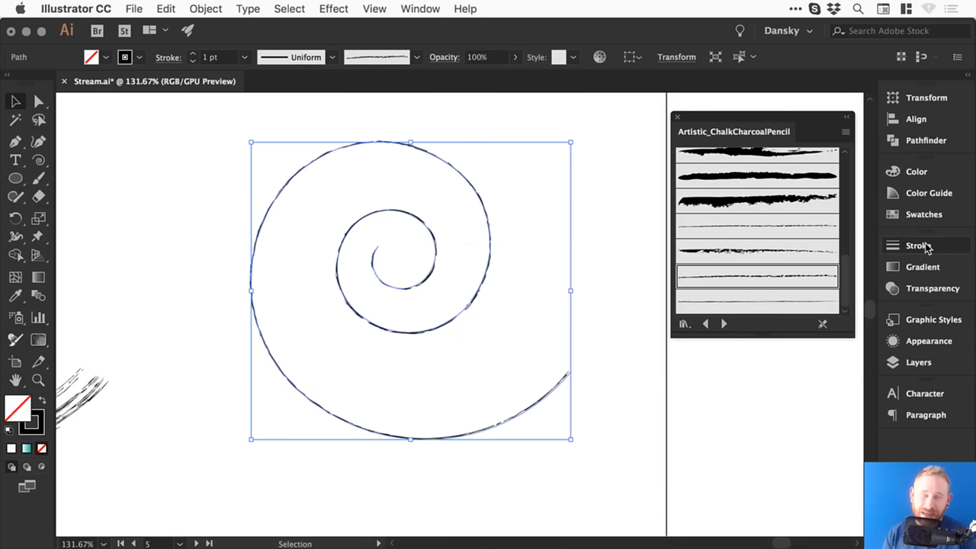
{"action": "key", "text": "super+space"}
{"action": "left_click_drag", "start_coordinate": [383, 261], "coordinate": [433, 320]}
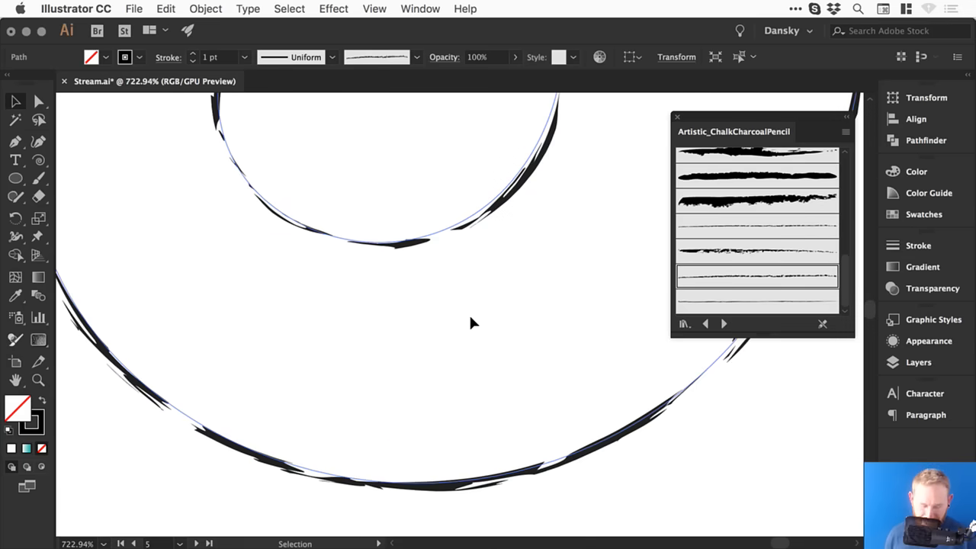
{"action": "key", "text": "super+minus"}
{"action": "key", "text": "super+minus"}
{"action": "key", "text": "super+minus"}
{"action": "key", "text": "super+minus"}
{"action": "key", "text": "super+minus"}
{"action": "key", "text": "super+minus"}
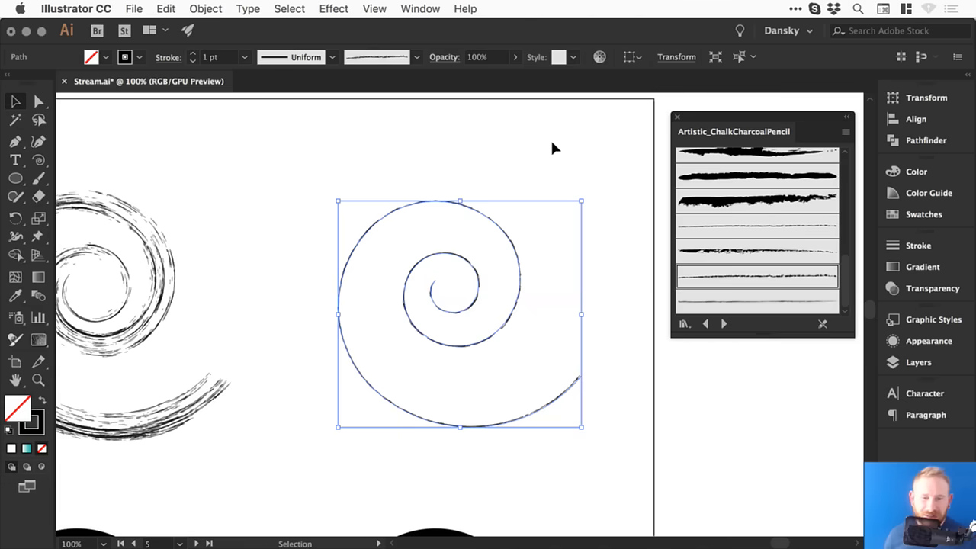
{"action": "left_click", "coordinate": [536, 213]}
{"action": "left_click", "coordinate": [437, 303]}
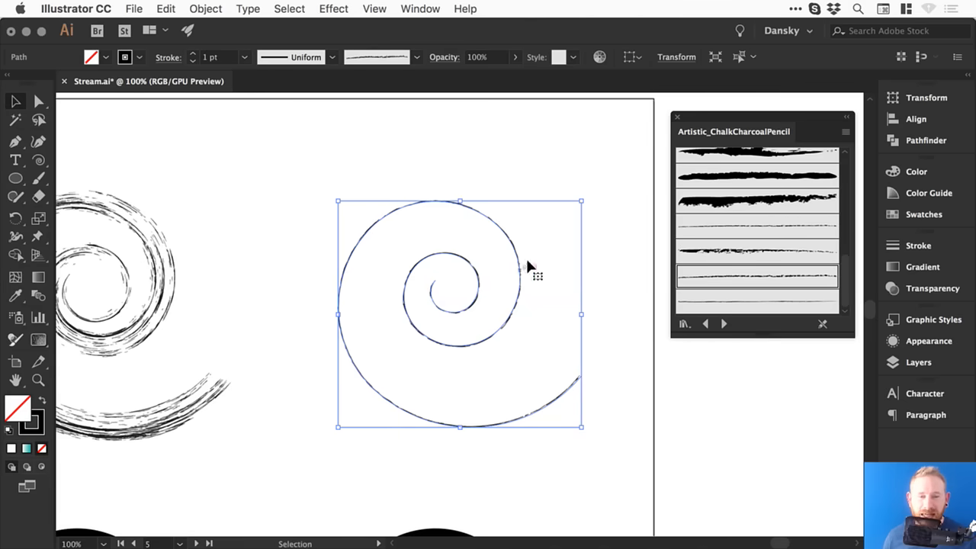
Step: Increase the upper-right spiral's stroke weight to 8 pt and deselect it
{"action": "left_click", "coordinate": [907, 246]}
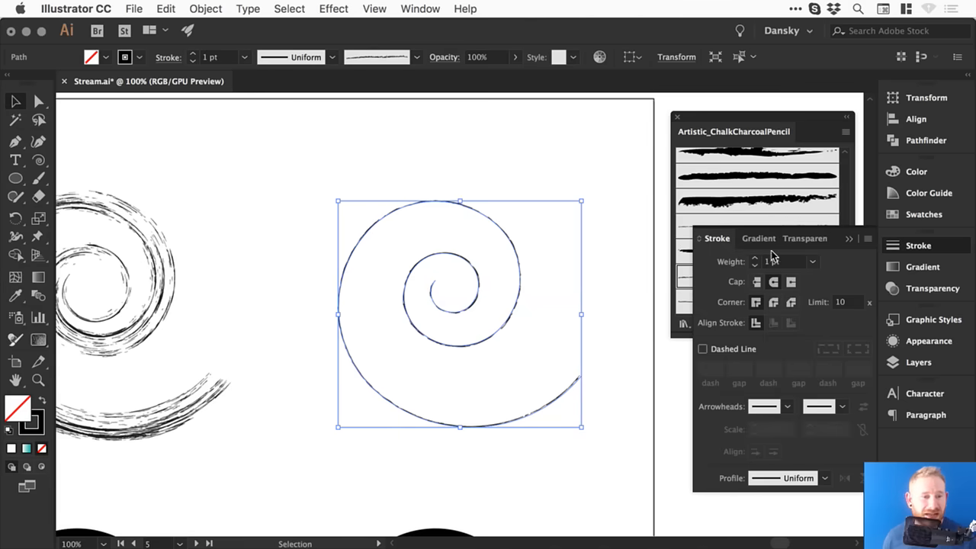
{"action": "left_click", "coordinate": [755, 257]}
{"action": "left_click", "coordinate": [755, 257]}
{"action": "left_click", "coordinate": [755, 258]}
{"action": "left_click", "coordinate": [499, 142]}
{"action": "key", "text": "z"}
{"action": "mouse_move", "coordinate": [299, 162]}
{"action": "left_mouse_down"}
{"action": "mouse_move", "coordinate": [598, 450]}
{"action": "mouse_move", "coordinate": [604, 479]}
{"action": "left_mouse_up"}
{"action": "key", "text": "v"}
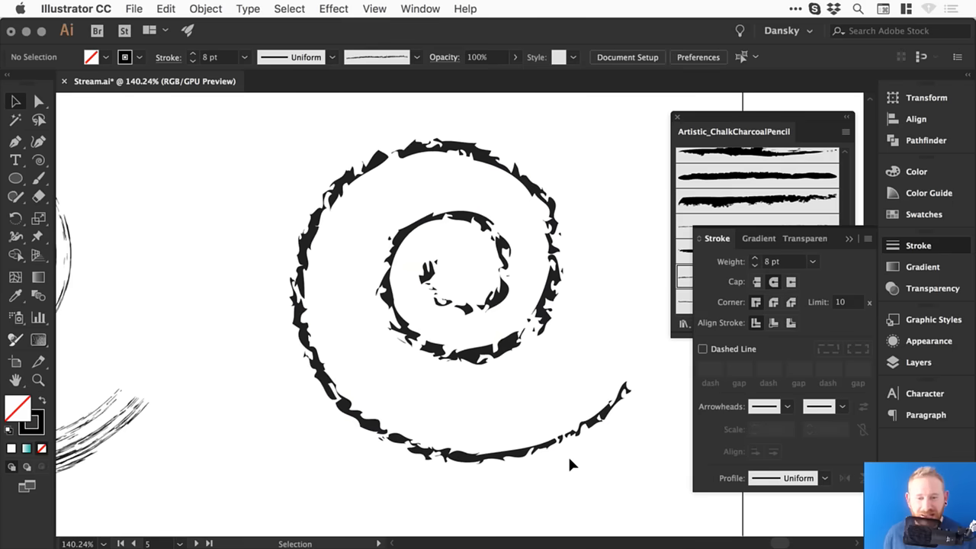
Step: Reduce the upper-right spiral's stroke weight to 0.75 pt
{"action": "left_click", "coordinate": [407, 273]}
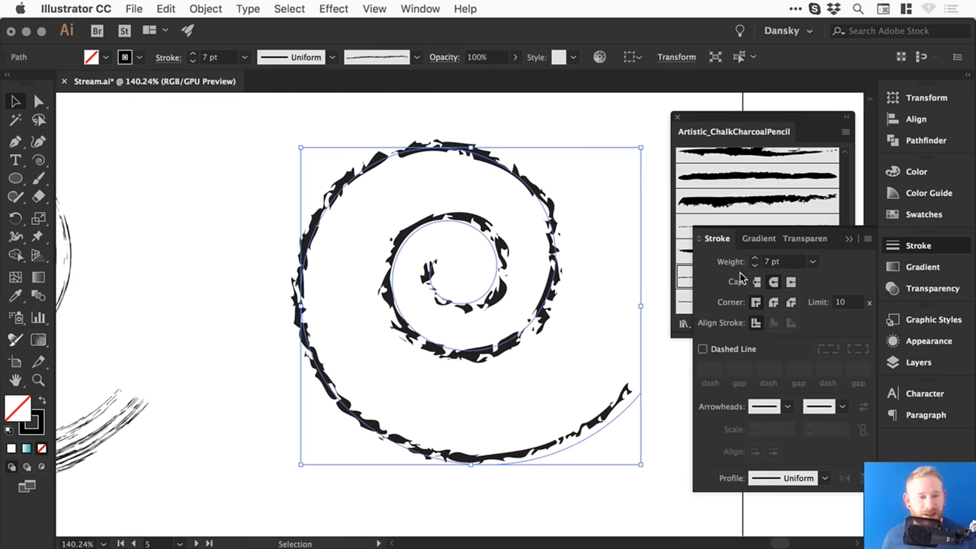
{"action": "left_click", "coordinate": [755, 265]}
{"action": "left_click", "coordinate": [754, 257]}
{"action": "left_click", "coordinate": [755, 257]}
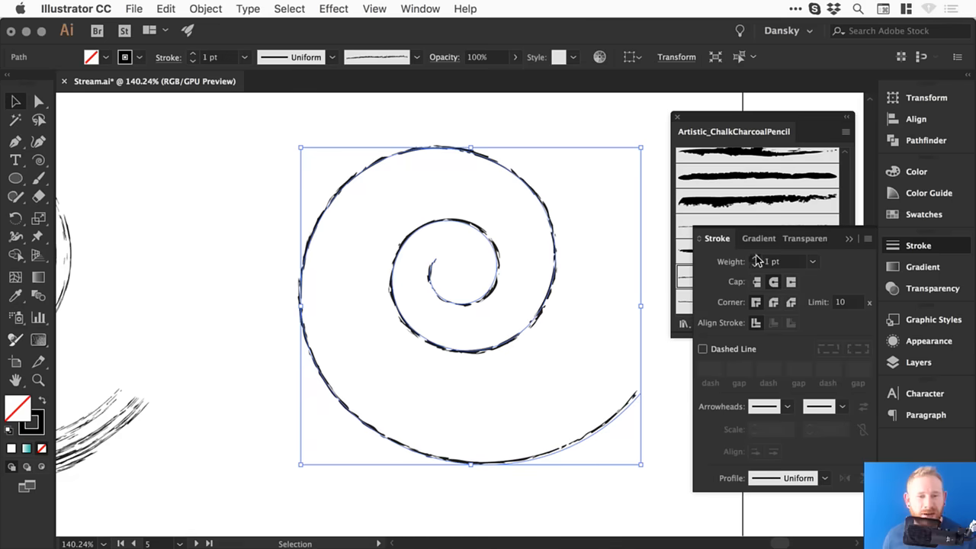
{"action": "left_click", "coordinate": [754, 265]}
{"action": "left_click", "coordinate": [754, 266]}
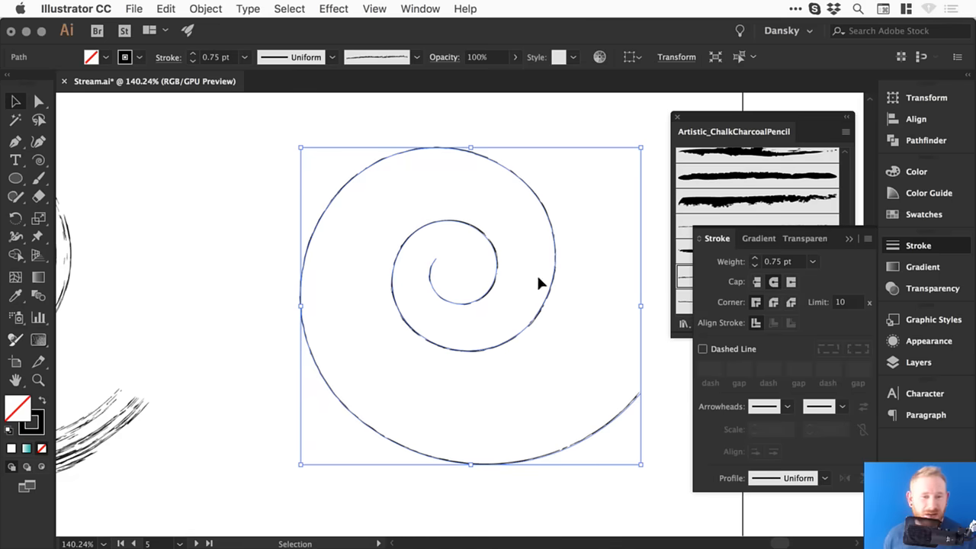
Step: Change the upper-right spiral's stroke colour to dark grey 515151 and deselect it
{"action": "double_click", "coordinate": [40, 427]}
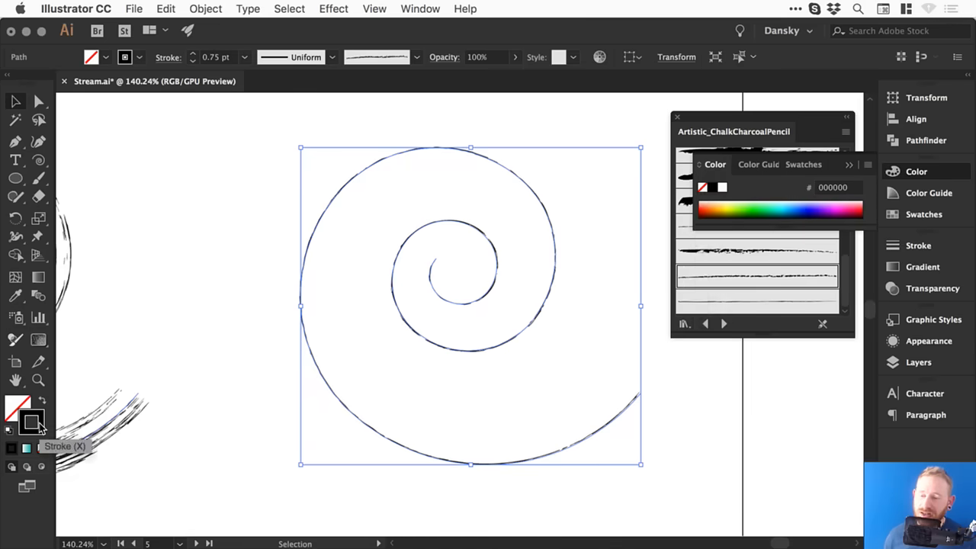
{"action": "mouse_move", "coordinate": [297, 340]}
{"action": "left_mouse_down"}
{"action": "mouse_move", "coordinate": [267, 324]}
{"action": "mouse_move", "coordinate": [268, 312]}
{"action": "left_mouse_up"}
{"action": "left_click", "coordinate": [639, 186]}
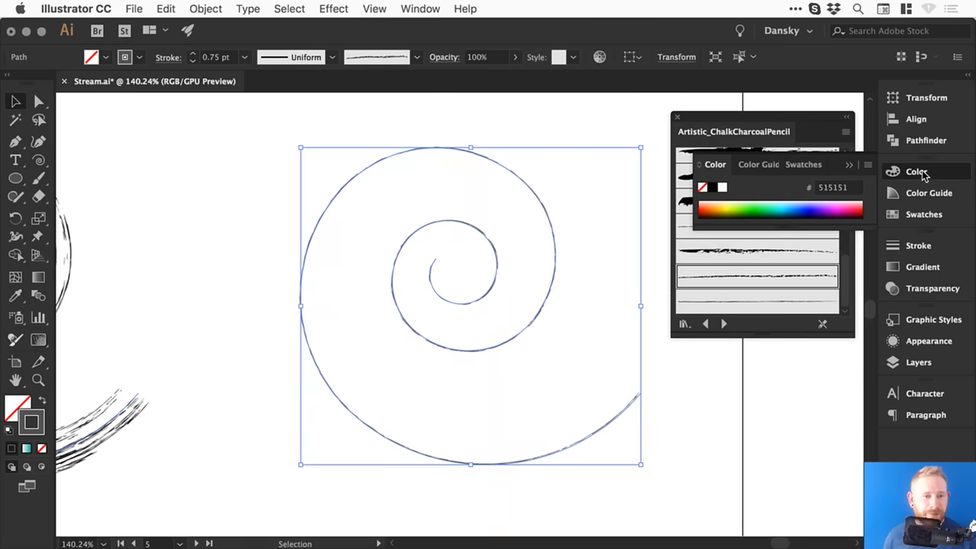
{"action": "left_click", "coordinate": [923, 175]}
{"action": "left_click", "coordinate": [452, 129]}
{"action": "key", "text": "space"}
{"action": "left_click_drag", "start_coordinate": [468, 188], "coordinate": [387, 270]}
{"action": "key", "text": "super+minus"}
{"action": "key", "text": "space"}
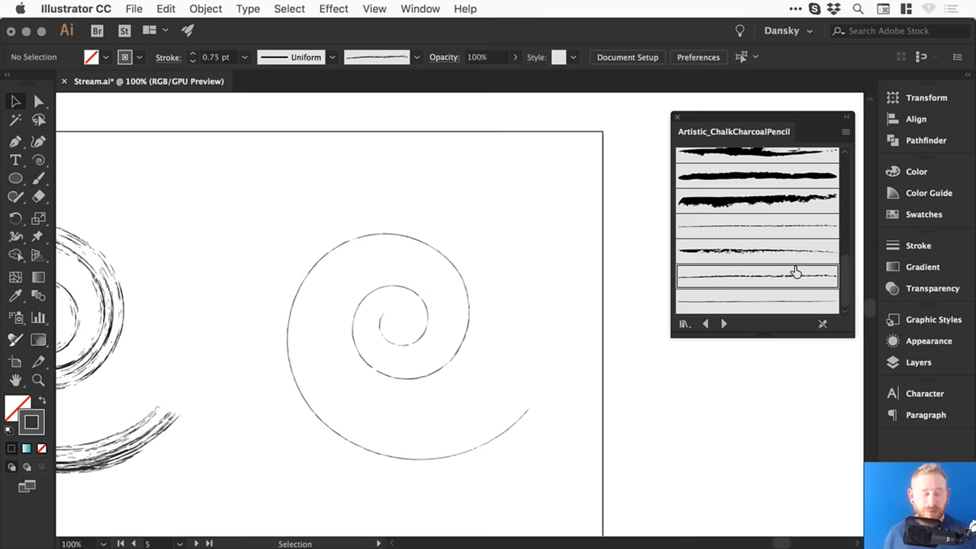
Step: Pick a neutral grey stroke colour for the upper-right spiral again and deselect it
{"action": "left_click_drag", "start_coordinate": [265, 290], "coordinate": [327, 335]}
{"action": "double_click", "coordinate": [36, 427]}
{"action": "left_click_drag", "start_coordinate": [325, 292], "coordinate": [269, 289]}
{"action": "left_click", "coordinate": [639, 183]}
{"action": "left_click", "coordinate": [580, 172]}
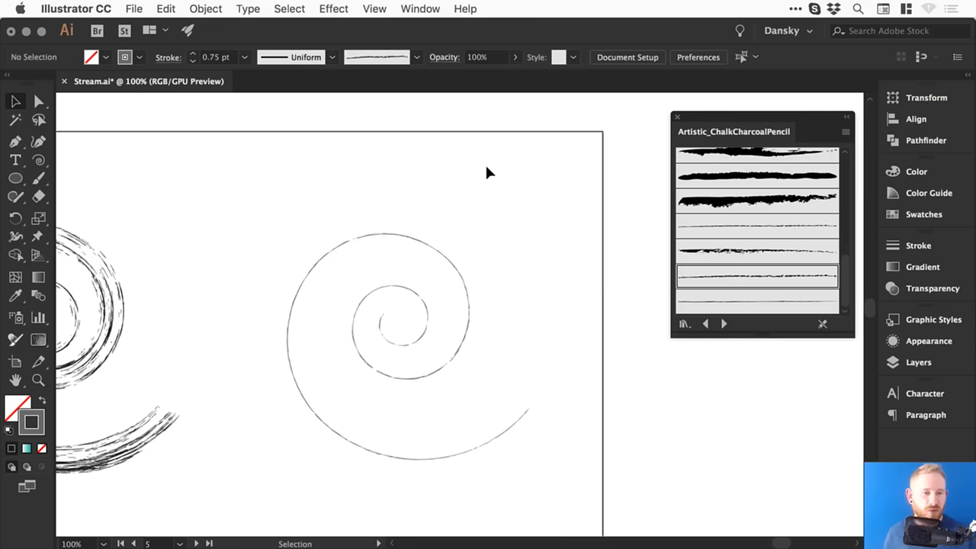
Step: Select the unbrushed lower-left spiral
{"action": "left_click_drag", "start_coordinate": [371, 371], "coordinate": [432, 295]}
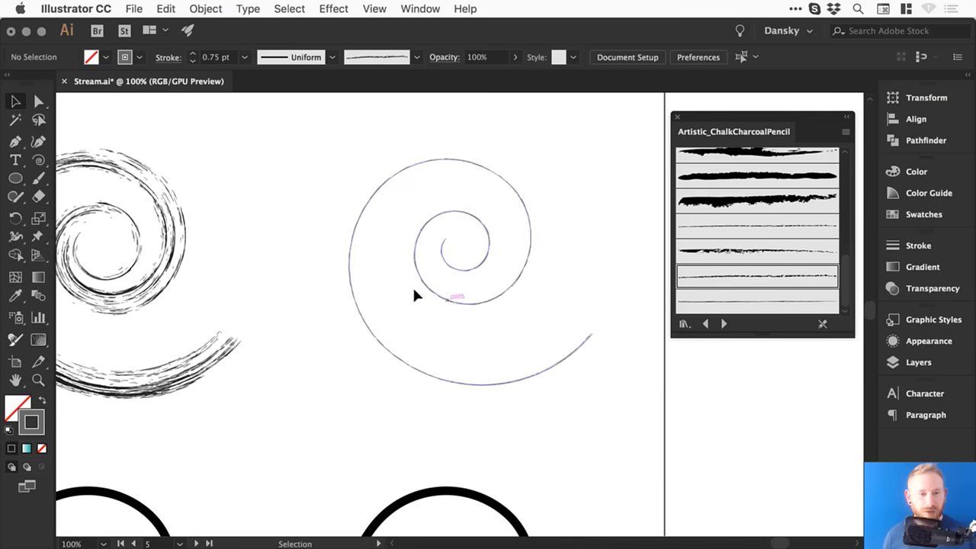
{"action": "left_click_drag", "start_coordinate": [268, 407], "coordinate": [374, 216]}
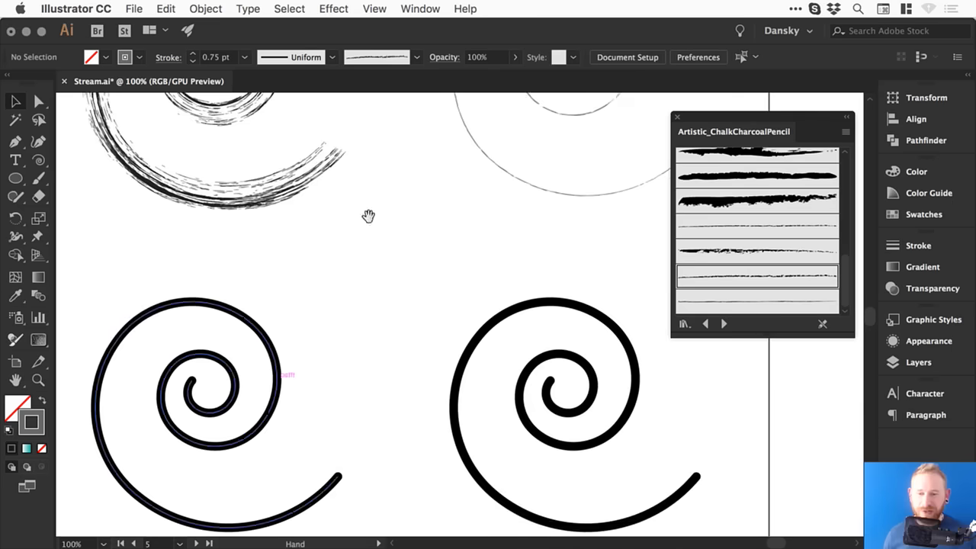
{"action": "left_click_drag", "start_coordinate": [262, 345], "coordinate": [328, 270]}
{"action": "left_click_drag", "start_coordinate": [123, 221], "coordinate": [265, 371]}
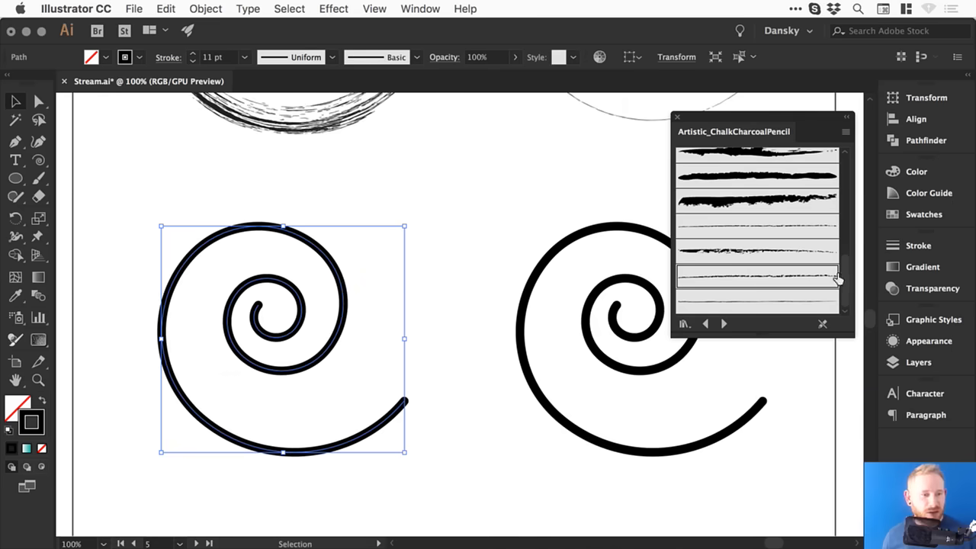
Step: Try several charcoal-style strokes from the Artistic_ChalkCharcoalPencil library on the lower-left spiral and undo them
{"action": "scroll", "coordinate": [831, 259], "scroll_direction": "up", "scroll_amount": 3}
{"action": "left_click", "coordinate": [814, 267]}
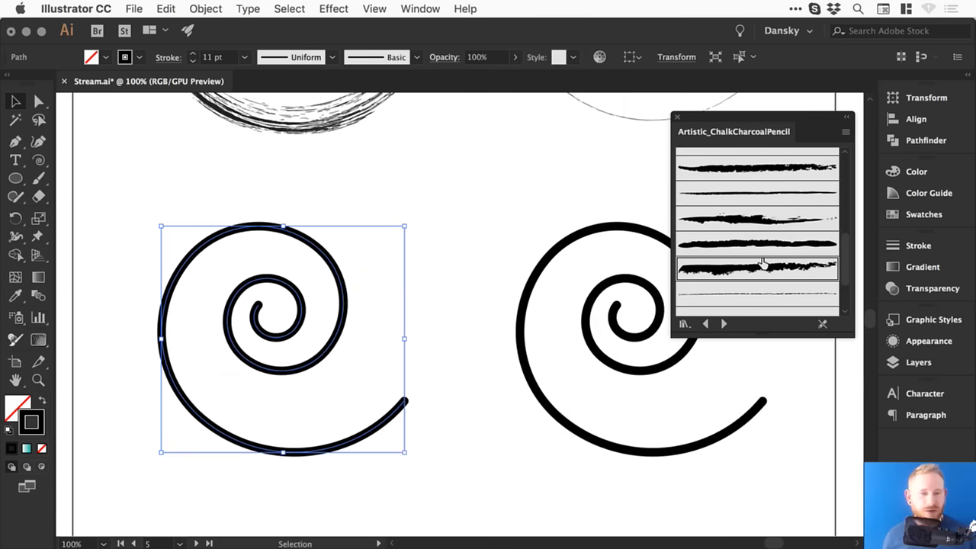
{"action": "left_click", "coordinate": [777, 219]}
{"action": "left_click", "coordinate": [779, 171]}
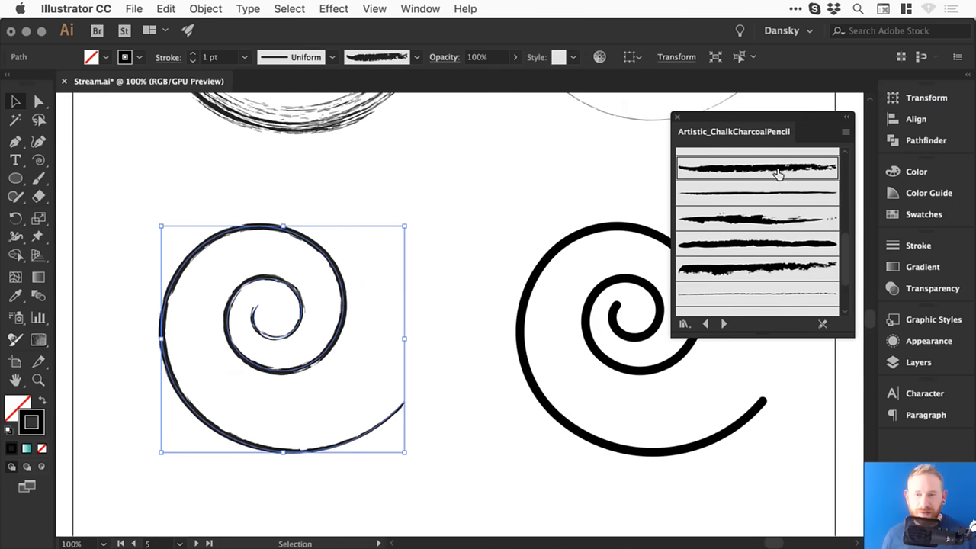
{"action": "left_click", "coordinate": [775, 191]}
{"action": "key", "text": "a"}
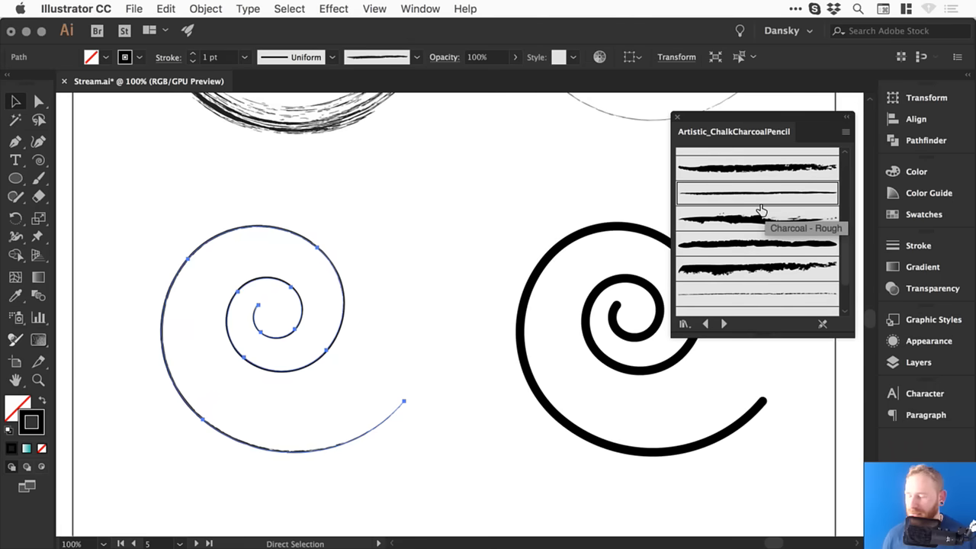
{"action": "key", "text": "super+z"}
{"action": "key", "text": "super+z"}
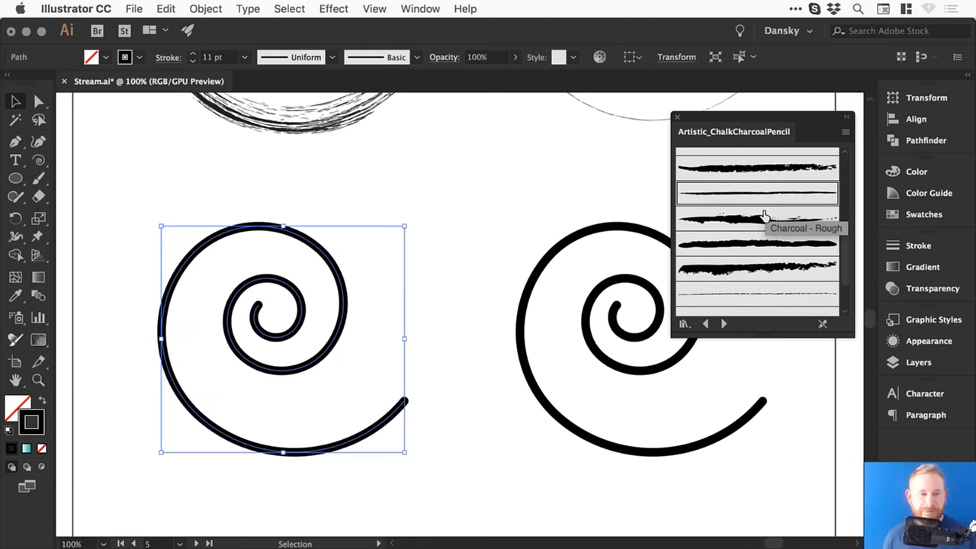
Step: Switch to the Artistic_Ink brush library and try a grey tapered stroke, Ink Splats, Ink Spots, Ink Splash and Ink Spatter 1 on the lower-left spiral
{"action": "left_click", "coordinate": [725, 324]}
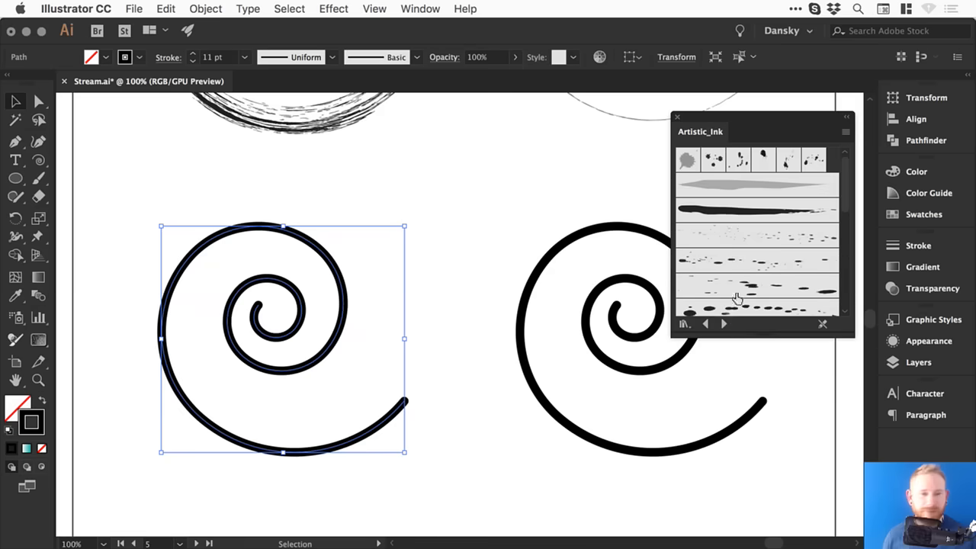
{"action": "left_click", "coordinate": [751, 186]}
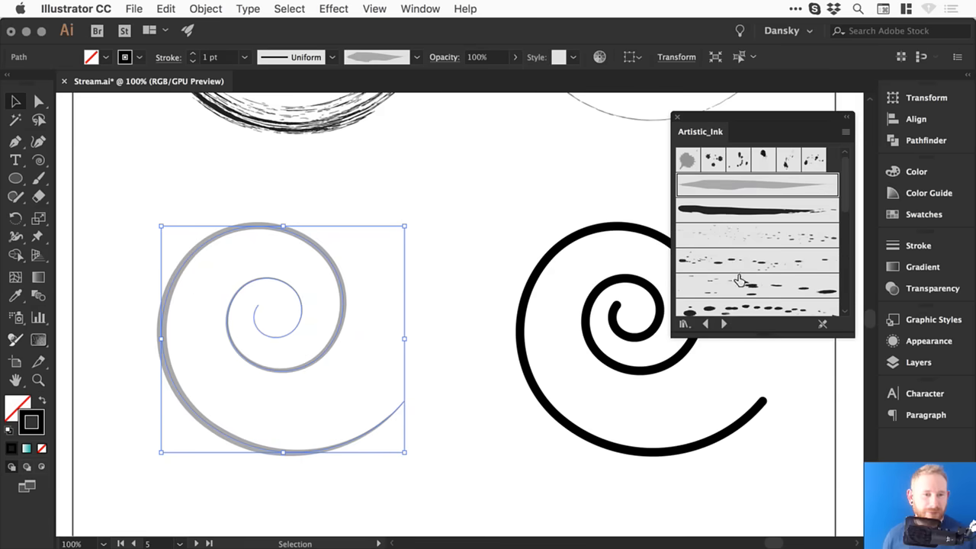
{"action": "left_click", "coordinate": [713, 159]}
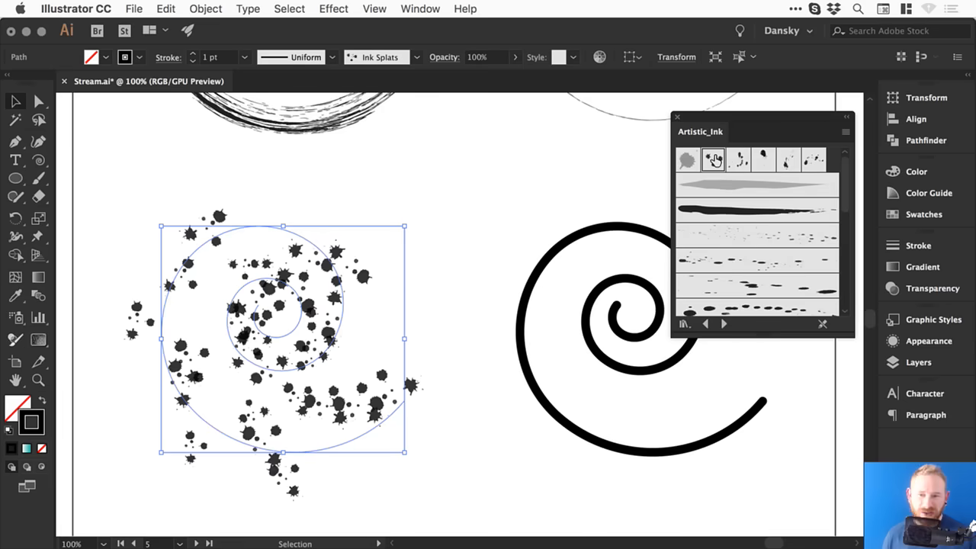
{"action": "left_click", "coordinate": [740, 158]}
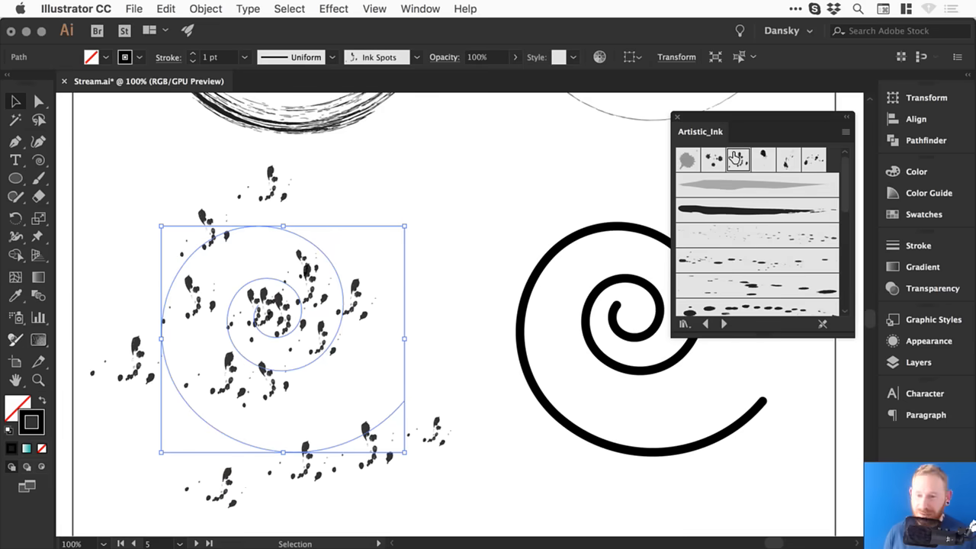
{"action": "left_click", "coordinate": [793, 157]}
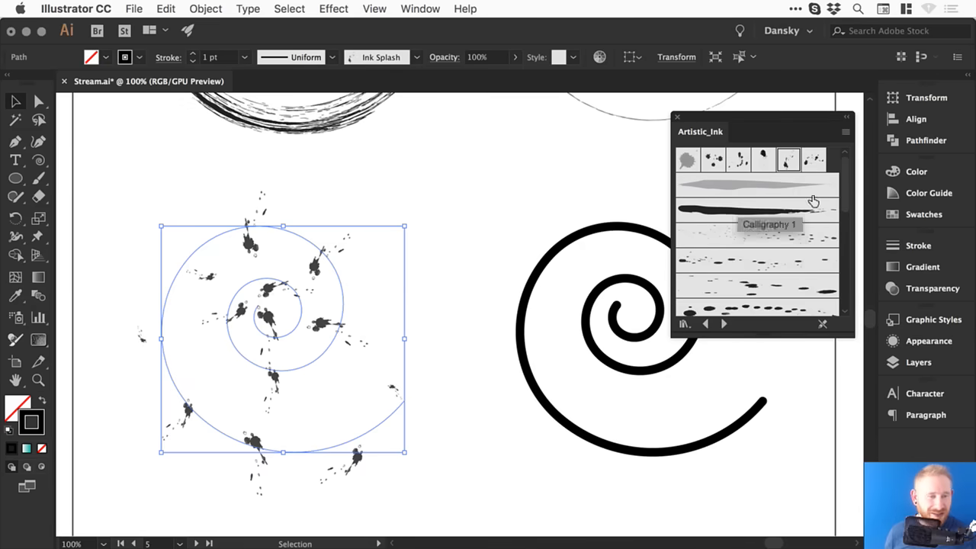
{"action": "left_click", "coordinate": [814, 159]}
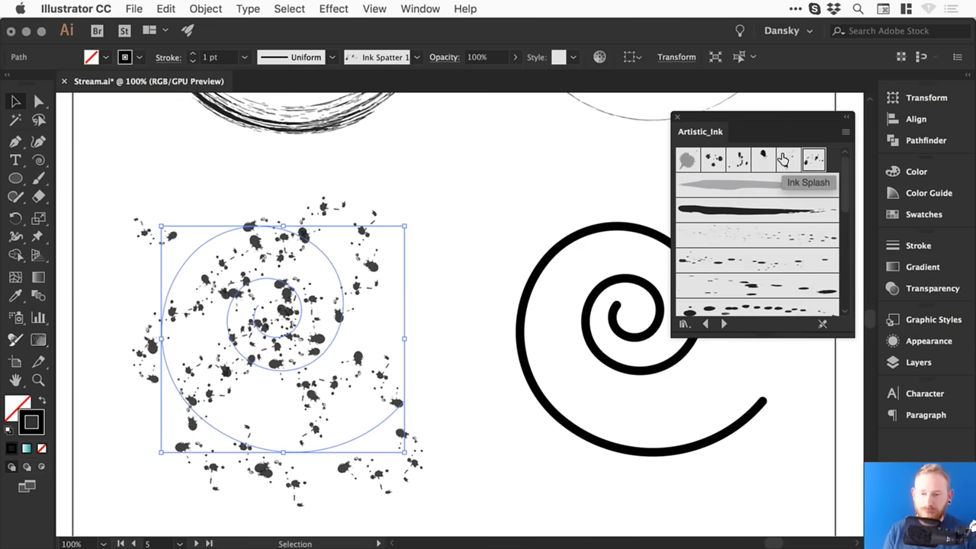
Step: Try the two fine spatter stroke brushes from the Artistic_Ink library on the lower-left spiral and undo the second one
{"action": "left_click", "coordinate": [783, 159]}
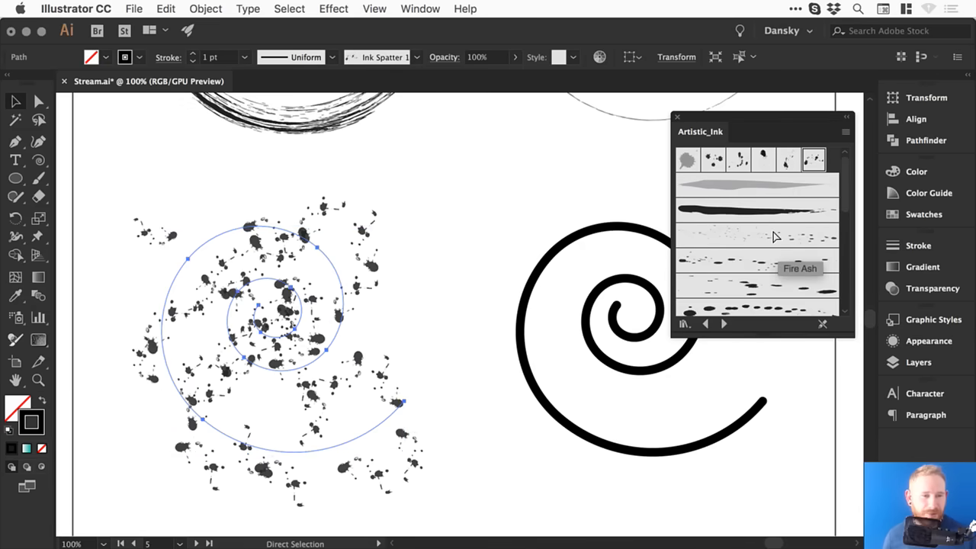
{"action": "left_click", "coordinate": [775, 232]}
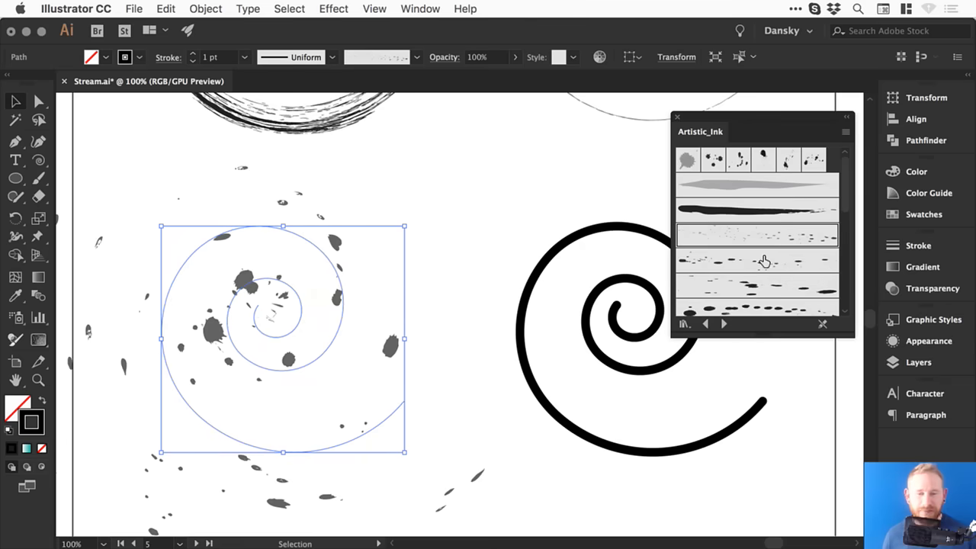
{"action": "left_click", "coordinate": [770, 259]}
{"action": "left_click", "coordinate": [424, 197]}
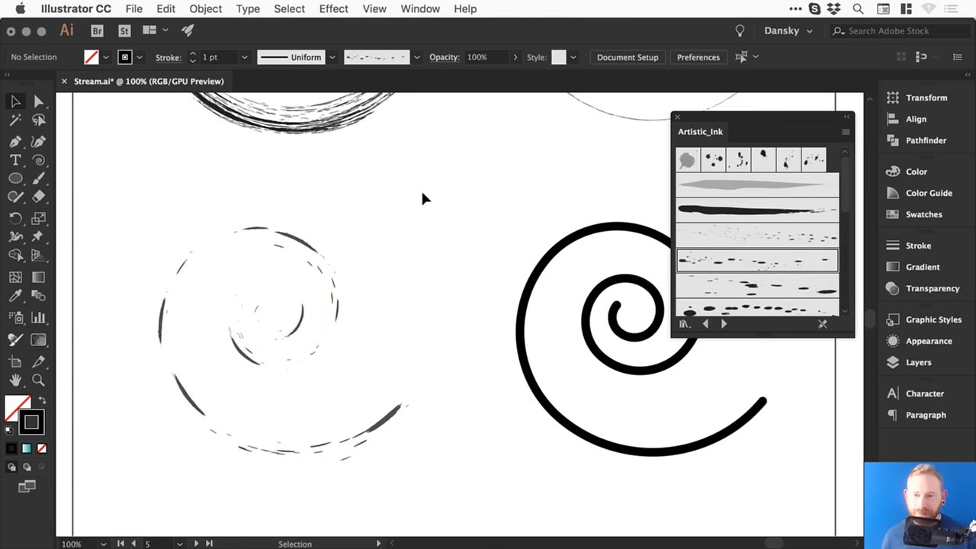
{"action": "key", "text": "super+z"}
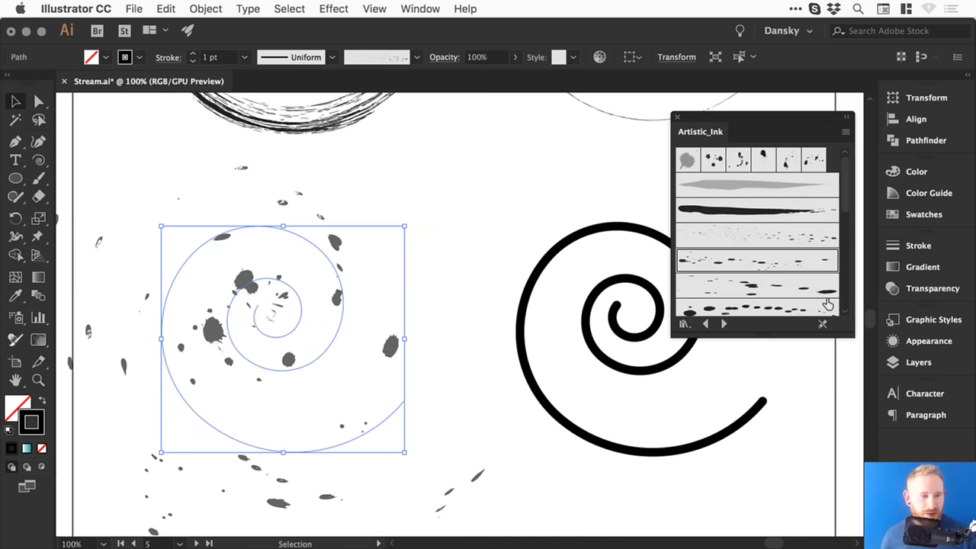
Step: Try streaky ink strokes on the lower-left spiral and settle on the dark tapered stroke with a blotted start
{"action": "scroll", "coordinate": [842, 192], "scroll_direction": "down", "scroll_amount": 5}
{"action": "left_click", "coordinate": [757, 252]}
{"action": "left_click", "coordinate": [792, 228]}
{"action": "left_click", "coordinate": [788, 278]}
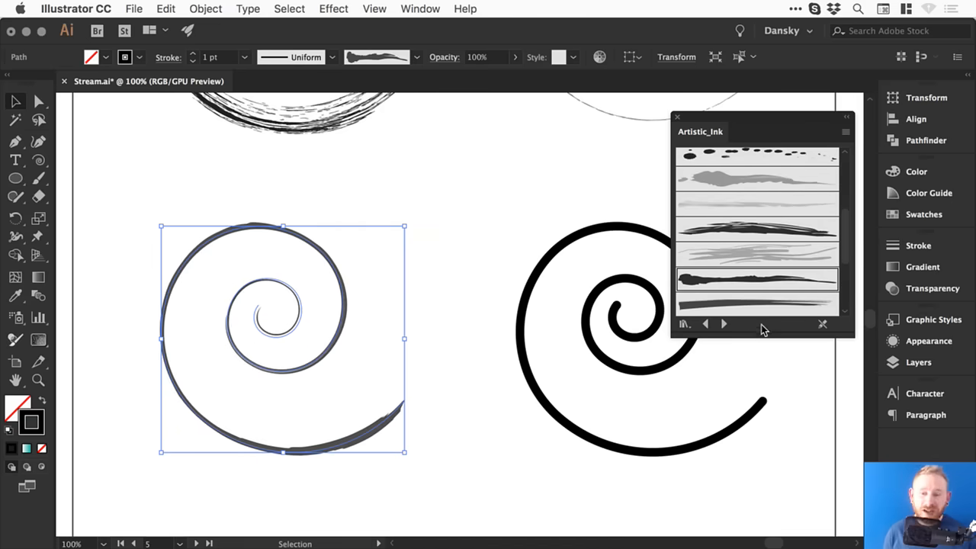
Step: Try the smooth tapered ink stroke and three brushes from the next artistic library on the lower-left spiral
{"action": "left_click", "coordinate": [779, 305]}
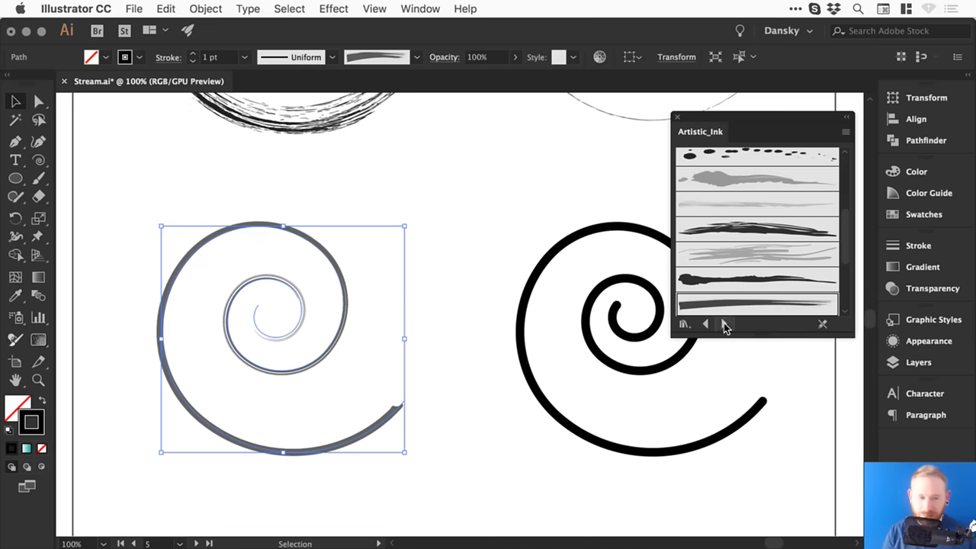
{"action": "left_click", "coordinate": [722, 323]}
{"action": "left_click", "coordinate": [769, 234]}
{"action": "left_click", "coordinate": [775, 265]}
{"action": "left_click", "coordinate": [765, 286]}
Step: Switch to the Artistic_ScrollPen library and try three multi-line tapered brushes on the lower-left spiral, deselecting briefly to check the last one
{"action": "left_click", "coordinate": [723, 324]}
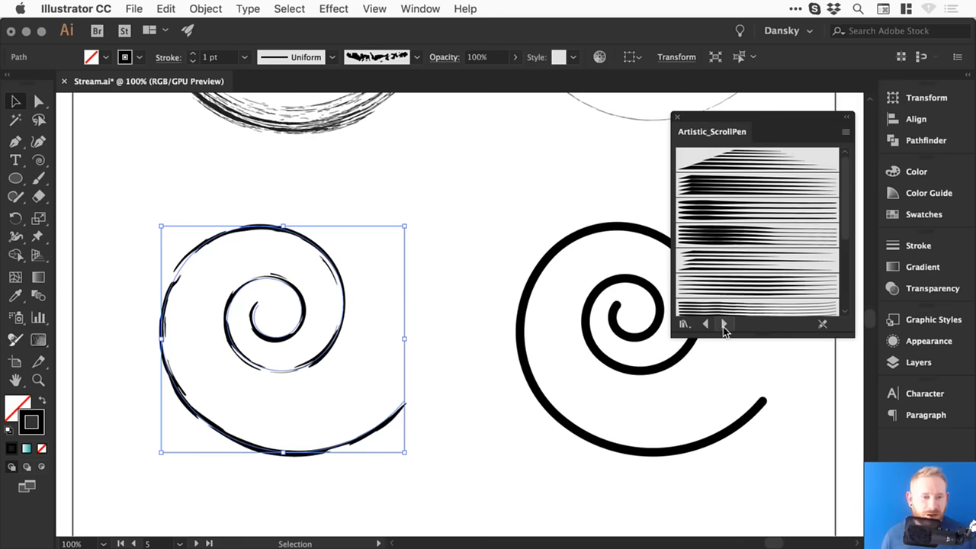
{"action": "left_click", "coordinate": [766, 160]}
{"action": "left_click", "coordinate": [757, 183]}
{"action": "left_click", "coordinate": [754, 235]}
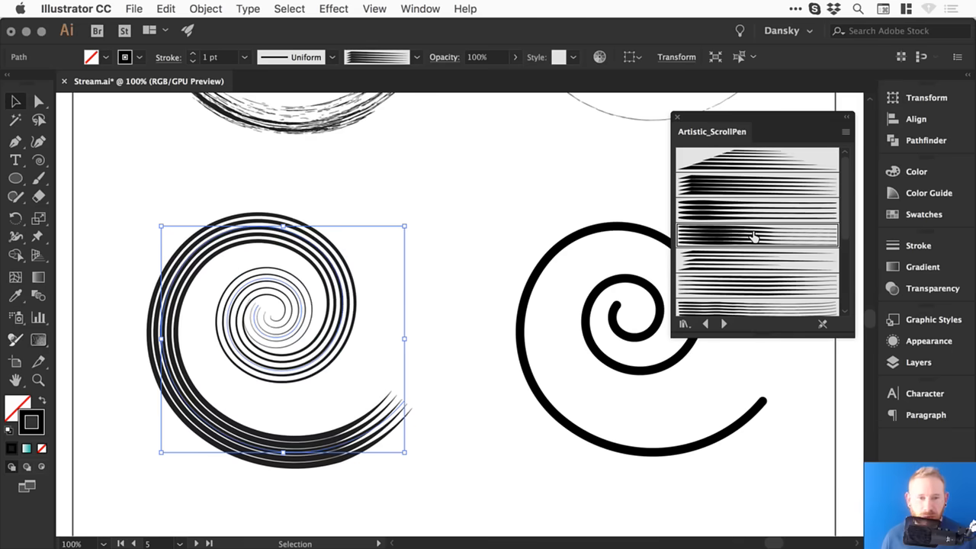
{"action": "key", "text": "super+shift+a"}
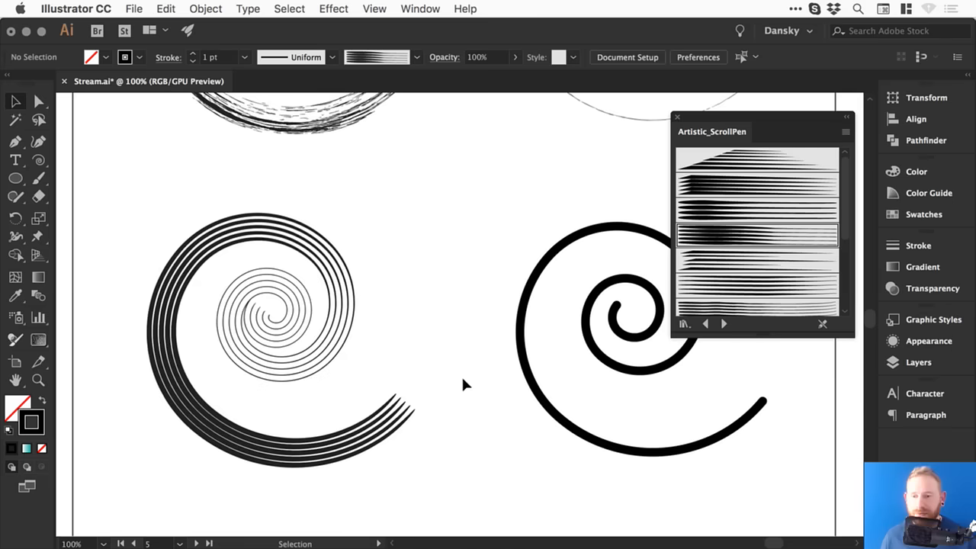
{"action": "key", "text": "super+z"}
Step: Try the parallel-line and broken-block scroll pen brushes on the lower-left spiral and undo the broken-block one
{"action": "left_click", "coordinate": [743, 299]}
{"action": "left_click", "coordinate": [753, 309]}
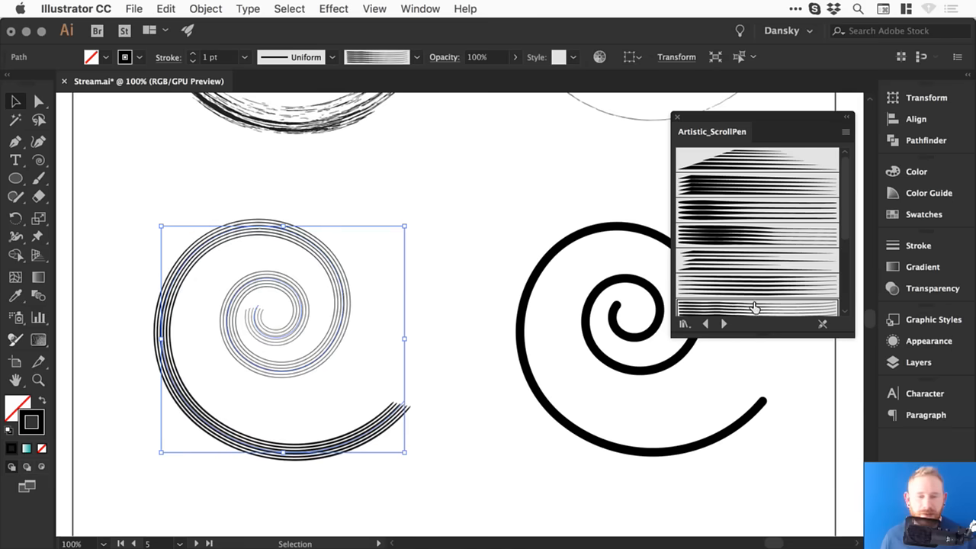
{"action": "scroll", "coordinate": [762, 229], "scroll_direction": "down", "scroll_amount": 3}
{"action": "left_click", "coordinate": [741, 280]}
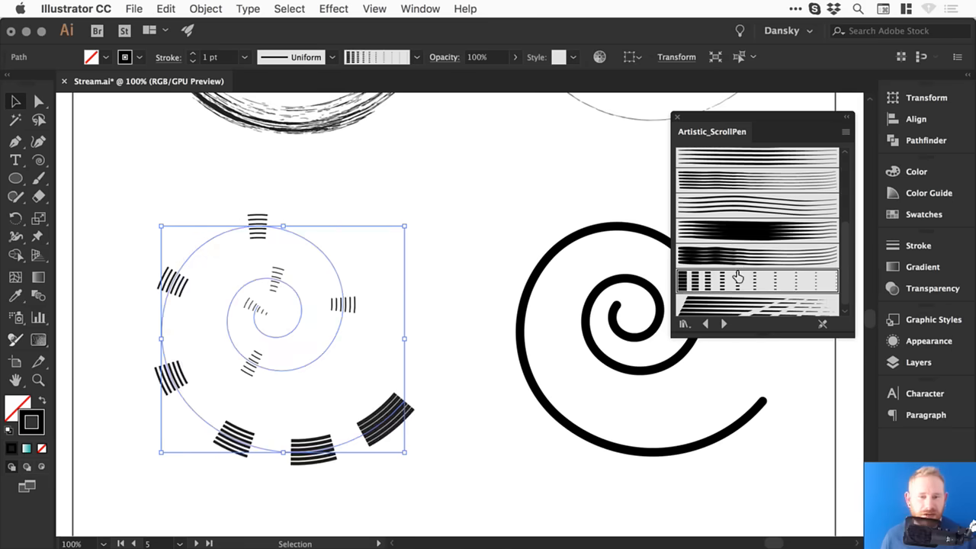
{"action": "key", "text": "super+shift+a"}
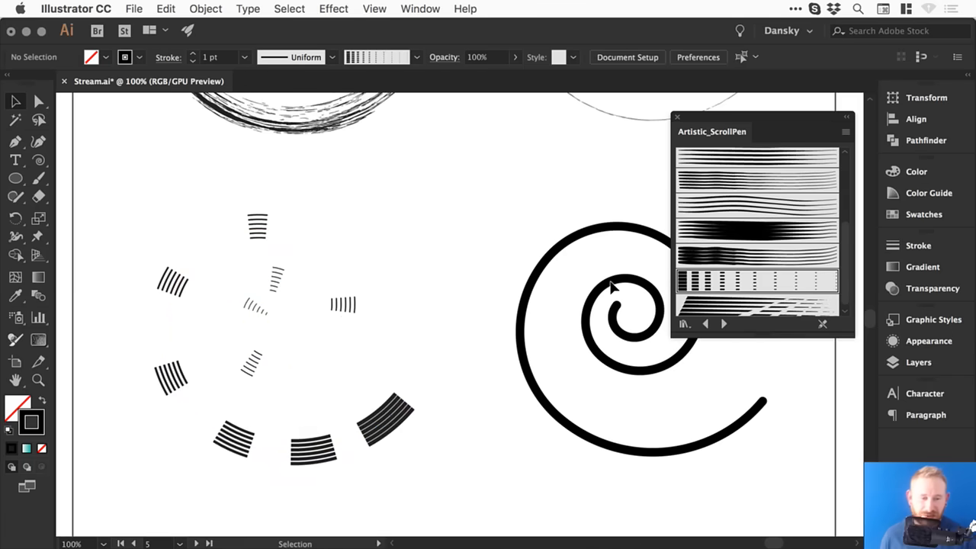
{"action": "key", "text": "super+z"}
{"action": "key", "text": "super+z"}
Step: Switch to the Artistic_Watercolor library and try several pale wash strokes on the lower-left spiral
{"action": "left_click", "coordinate": [724, 324]}
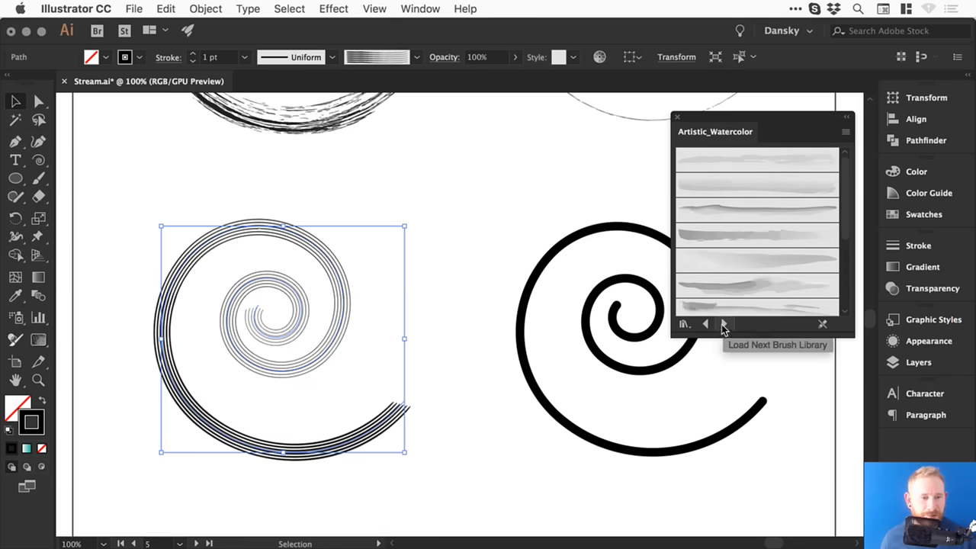
{"action": "left_click", "coordinate": [736, 237]}
{"action": "left_click", "coordinate": [743, 159]}
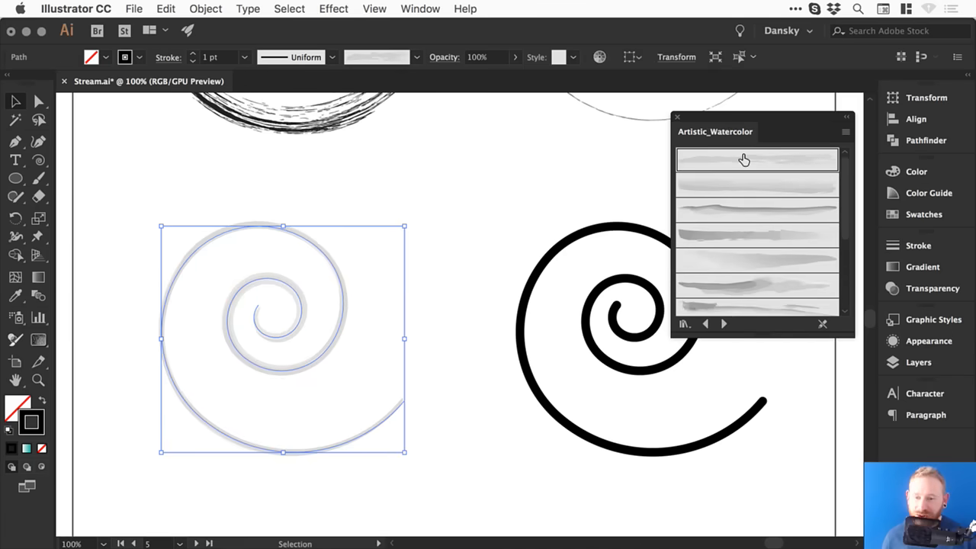
{"action": "left_click", "coordinate": [747, 186]}
{"action": "left_click", "coordinate": [736, 217]}
{"action": "left_click", "coordinate": [752, 237]}
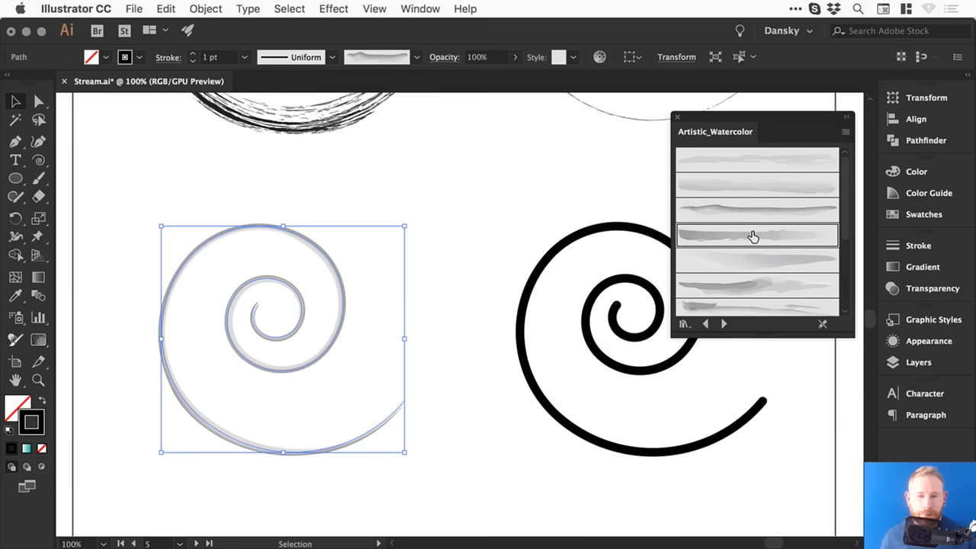
{"action": "left_click", "coordinate": [759, 282]}
Step: Try the streaky watercolor strokes on the lower-left spiral, ending on the dark ragged stroke last in the library
{"action": "scroll", "coordinate": [762, 236], "scroll_direction": "down", "scroll_amount": 3}
{"action": "left_click", "coordinate": [745, 227]}
{"action": "left_click", "coordinate": [764, 202]}
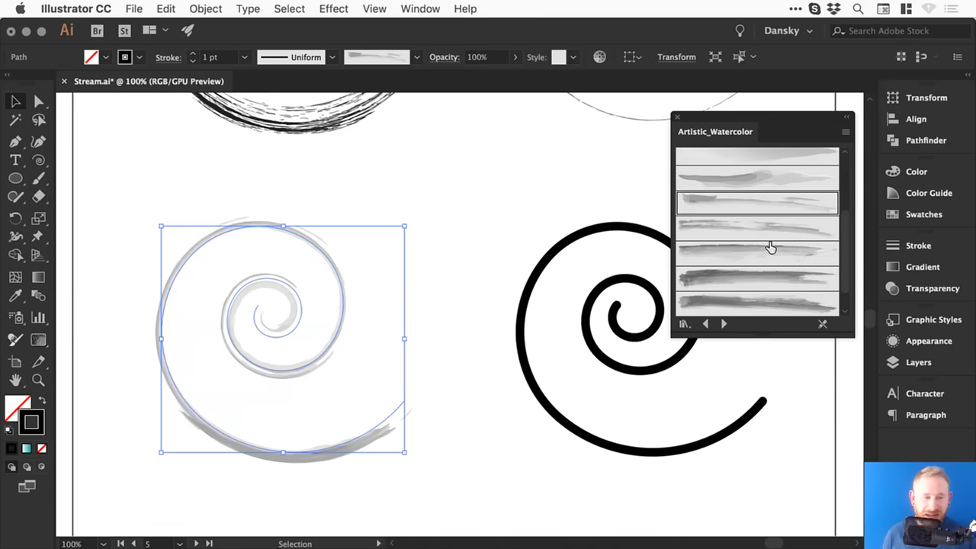
{"action": "left_click", "coordinate": [770, 250]}
{"action": "left_click", "coordinate": [751, 299]}
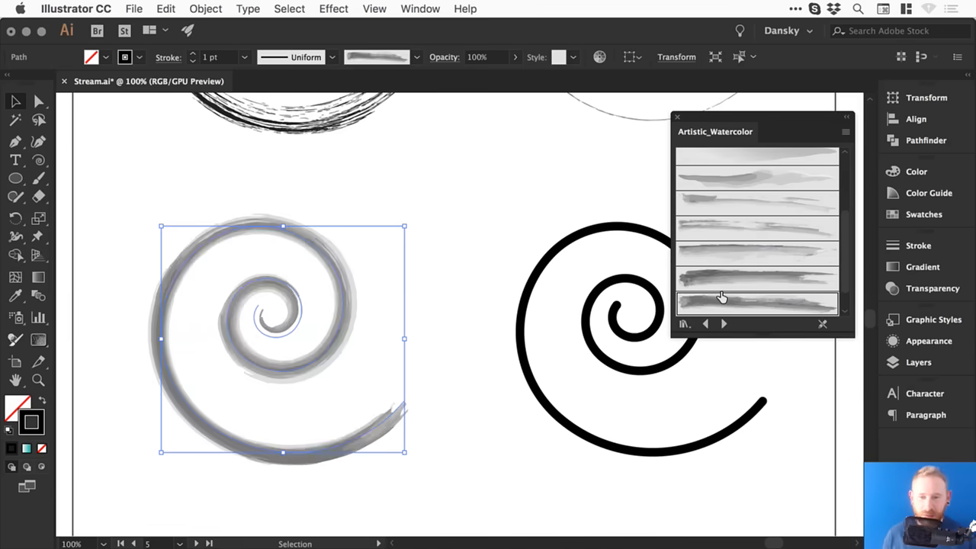
{"action": "left_click", "coordinate": [202, 131]}
{"action": "key", "text": "super+z"}
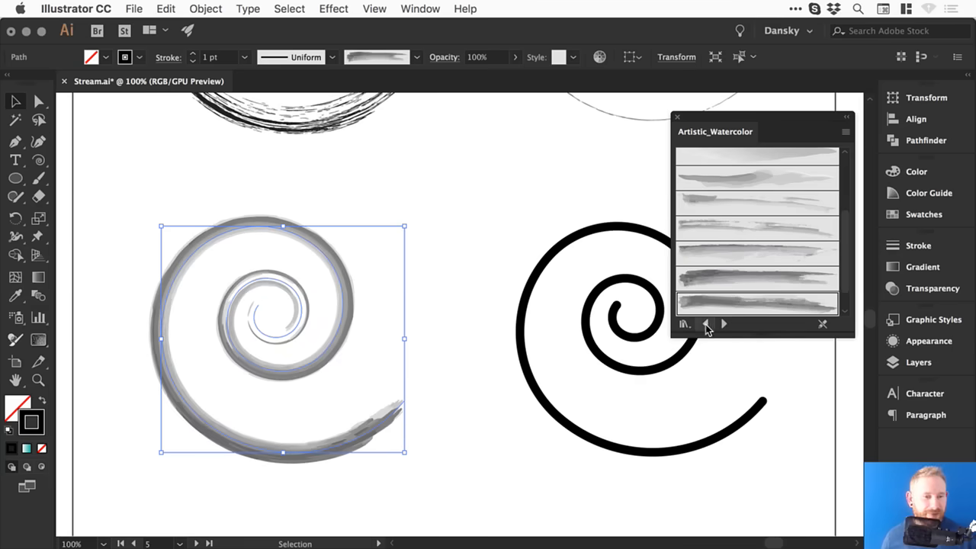
Step: Switch to the Borders_Dashed library and try Dashed Line 1.1, the dash-dot line and the dotted dash border on the spiral
{"action": "left_click", "coordinate": [723, 323]}
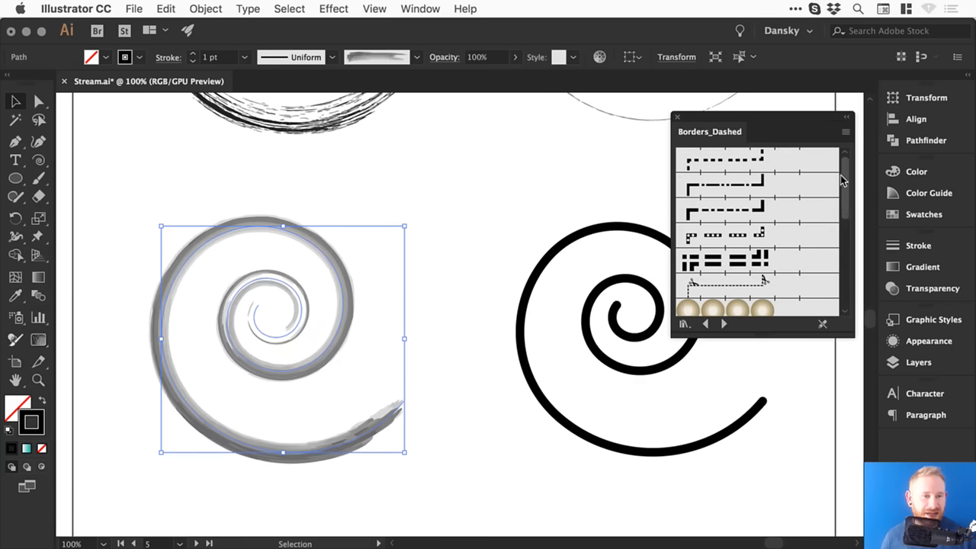
{"action": "left_click", "coordinate": [766, 163]}
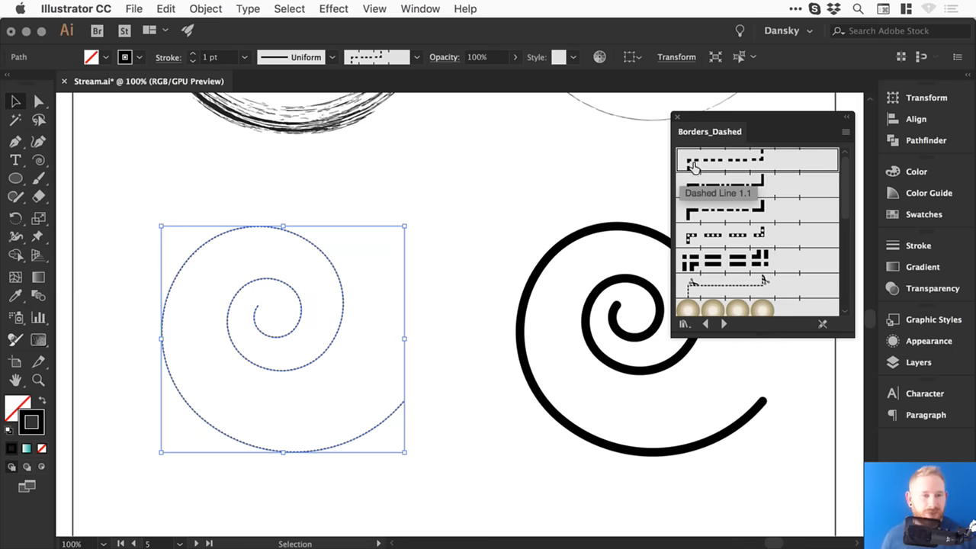
{"action": "left_click", "coordinate": [738, 185]}
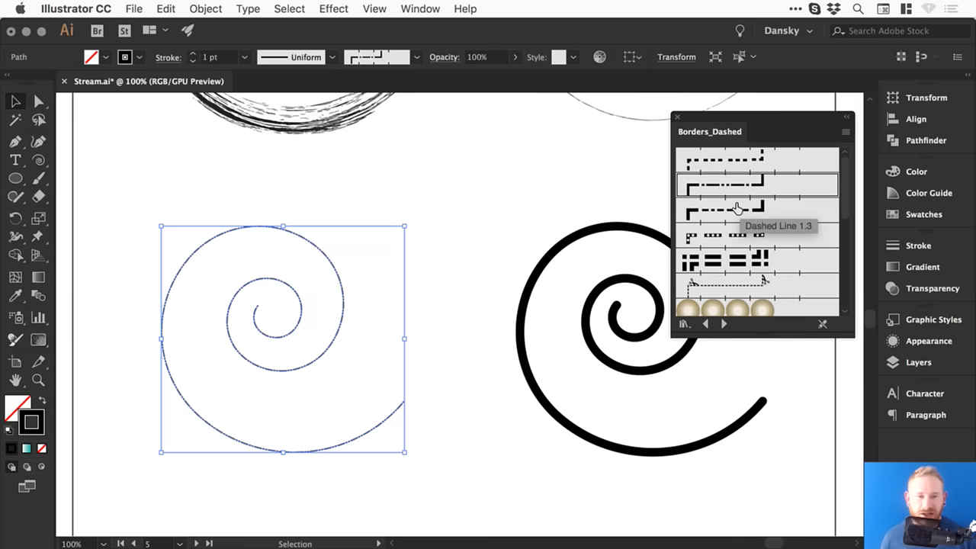
{"action": "left_click", "coordinate": [728, 234]}
Step: Increase the dotted dash border's stroke weight to 10 pt on the lower-left spiral
{"action": "left_click_drag", "start_coordinate": [178, 224], "coordinate": [393, 402]}
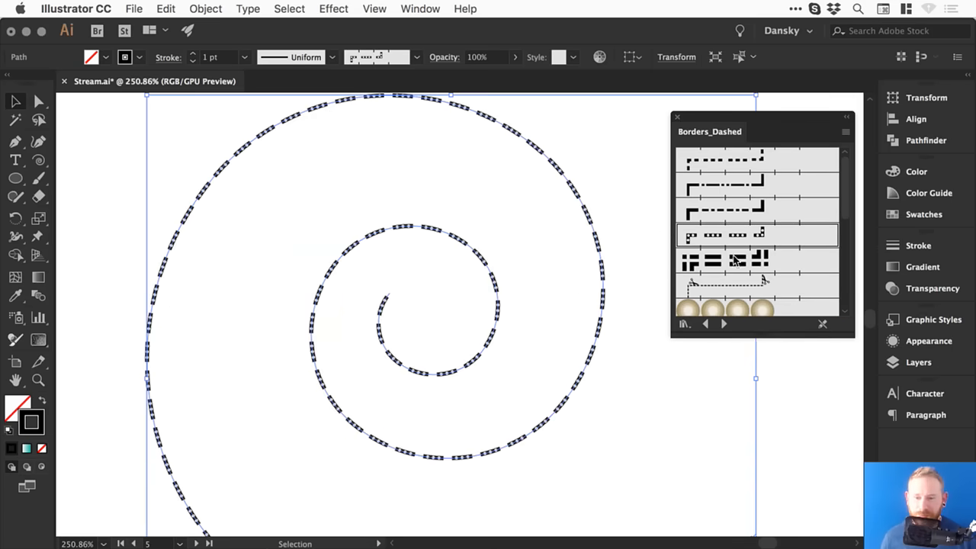
{"action": "left_click", "coordinate": [918, 246]}
{"action": "left_click", "coordinate": [754, 257]}
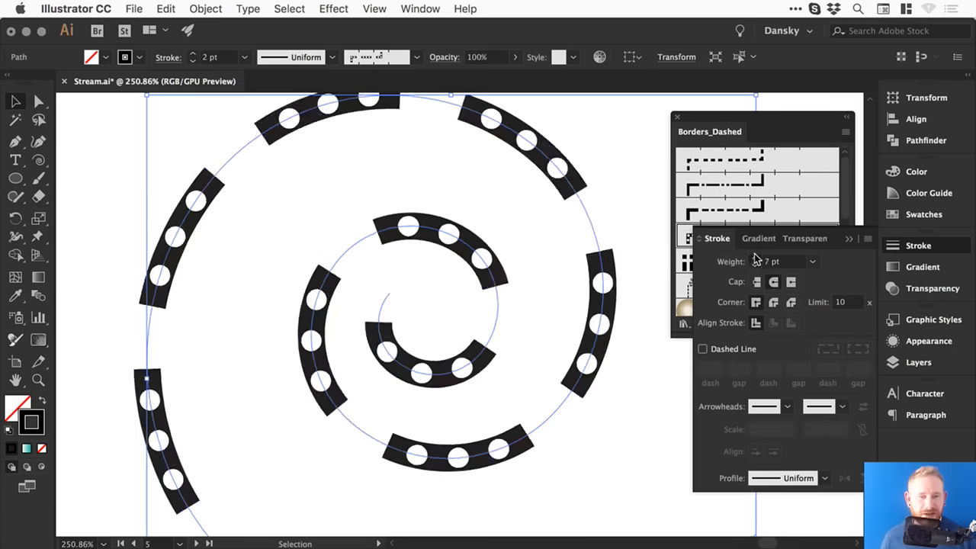
{"action": "left_click", "coordinate": [921, 244]}
{"action": "key", "text": "super+1"}
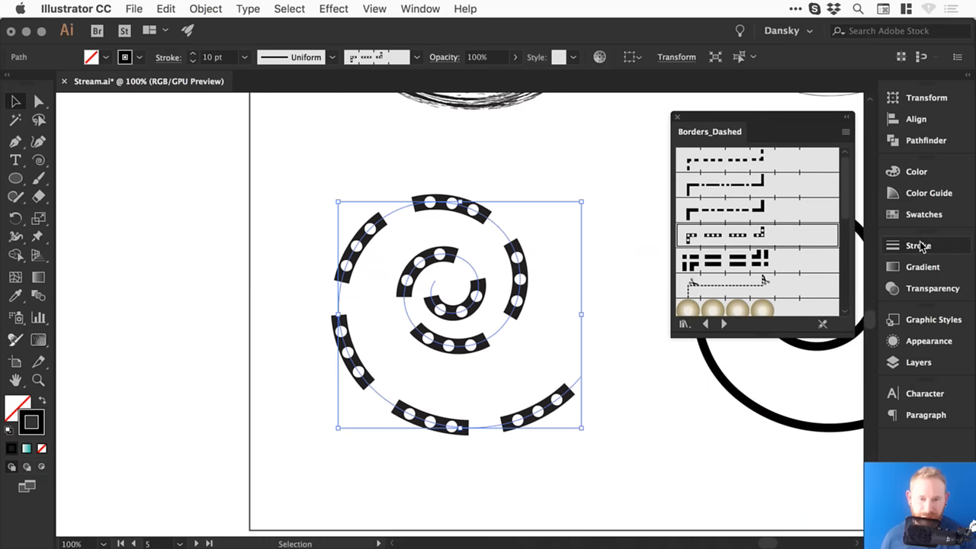
Step: Try the double-dash and scissors cut-line borders on the spiral and reduce the stroke weight to 3 pt
{"action": "left_click", "coordinate": [744, 268]}
{"action": "left_click", "coordinate": [759, 284]}
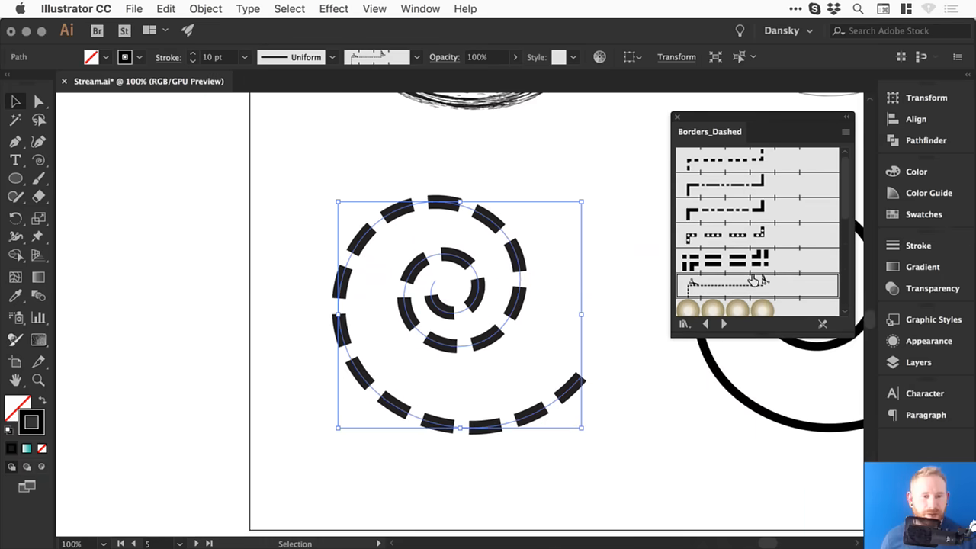
{"action": "left_click", "coordinate": [918, 245]}
{"action": "left_click", "coordinate": [756, 263]}
{"action": "left_click", "coordinate": [756, 259]}
{"action": "left_click", "coordinate": [755, 258]}
{"action": "left_click", "coordinate": [756, 263]}
{"action": "left_click", "coordinate": [919, 246]}
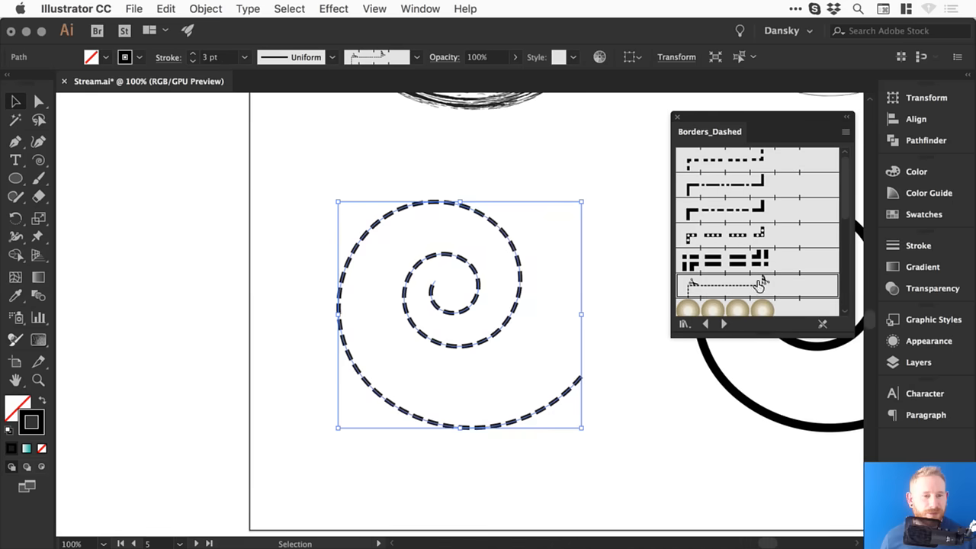
Step: Try the pearl, blue-and-green dots, orange circle, teal square and red square borders from Borders_Dashed on the spiral
{"action": "left_click", "coordinate": [739, 305]}
{"action": "scroll", "coordinate": [847, 207], "scroll_direction": "down", "scroll_amount": 5}
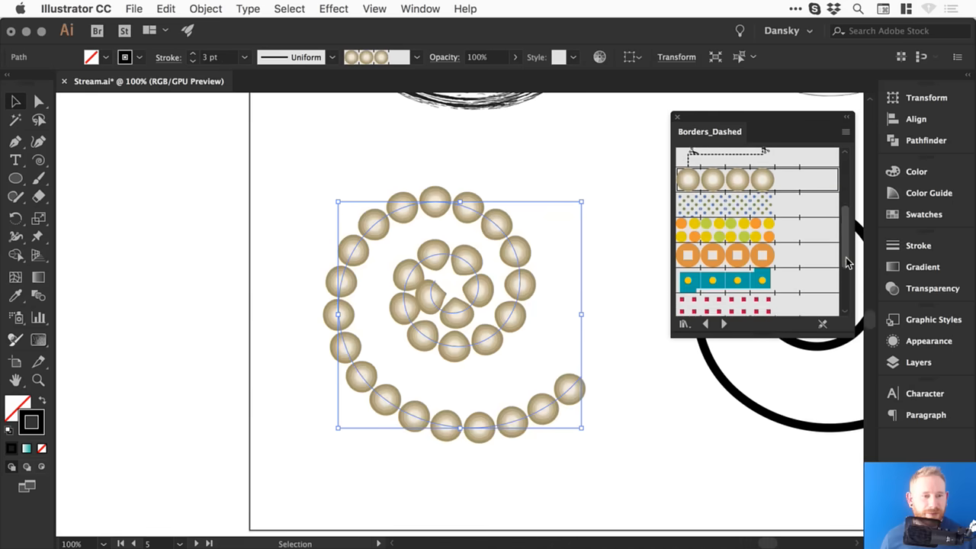
{"action": "left_click", "coordinate": [751, 194]}
{"action": "left_click", "coordinate": [745, 246]}
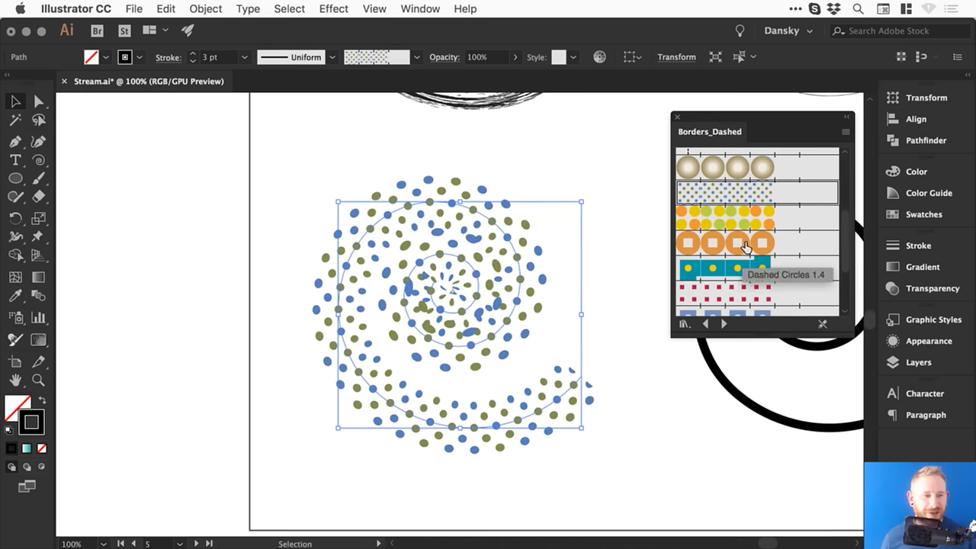
{"action": "left_click", "coordinate": [732, 266]}
{"action": "left_click", "coordinate": [745, 290]}
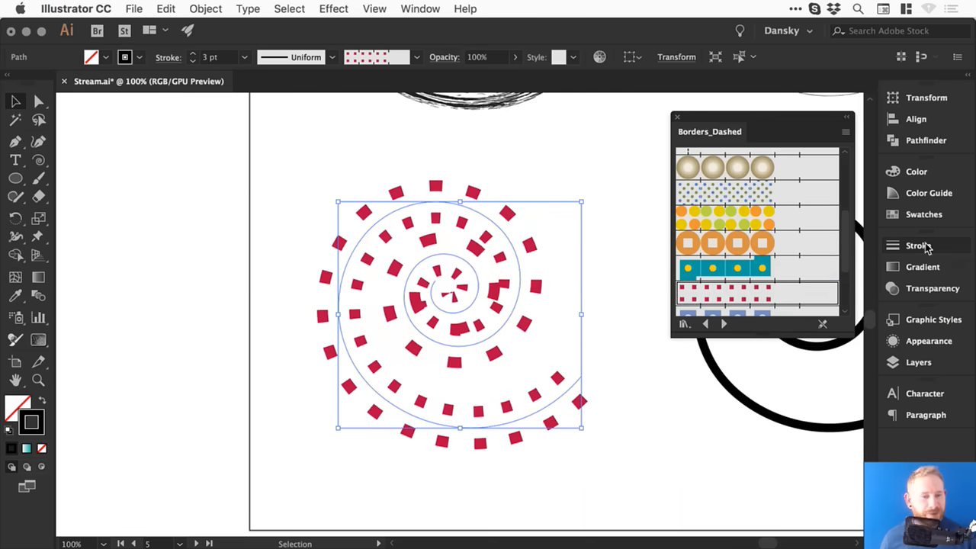
Step: Reduce the lower-left spiral's stroke weight to 1 pt
{"action": "left_click", "coordinate": [907, 246]}
{"action": "left_click", "coordinate": [755, 265]}
{"action": "left_click", "coordinate": [755, 265]}
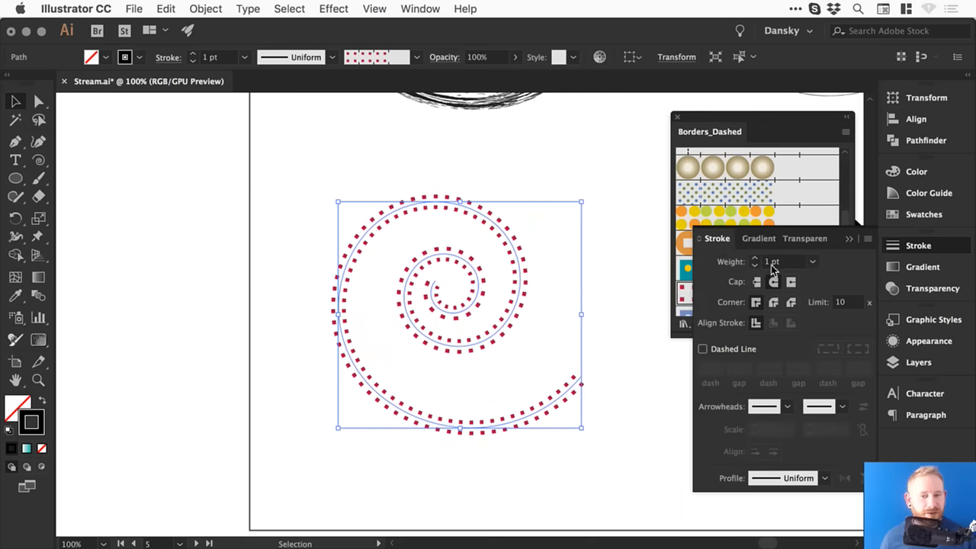
{"action": "left_click", "coordinate": [914, 244]}
Step: Switch to the Borders_Decorative library and try Celtic, the blue zigzag, 50's Tile and the green scroll border on the spiral
{"action": "left_click", "coordinate": [723, 323]}
{"action": "left_click", "coordinate": [757, 257]}
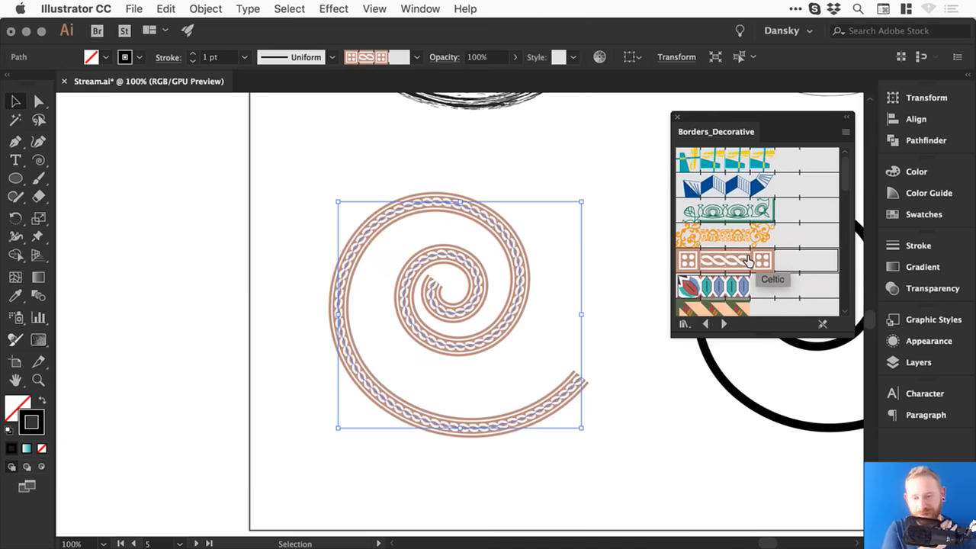
{"action": "left_click", "coordinate": [741, 180]}
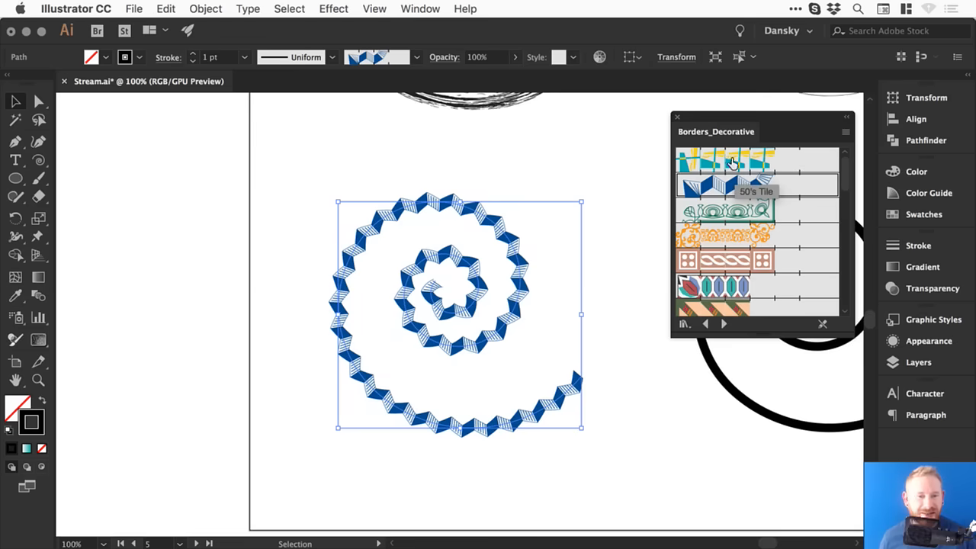
{"action": "left_click", "coordinate": [730, 160]}
{"action": "left_click", "coordinate": [732, 211]}
Step: Try the orange web, blue fleur-de-lis, pink tile, green diamond and coloured gem borders from Borders_Decorative on the spiral
{"action": "scroll", "coordinate": [843, 198], "scroll_direction": "down", "scroll_amount": 1}
{"action": "scroll", "coordinate": [843, 193], "scroll_direction": "down", "scroll_amount": 3}
{"action": "left_click", "coordinate": [741, 161]}
{"action": "left_click", "coordinate": [748, 188]}
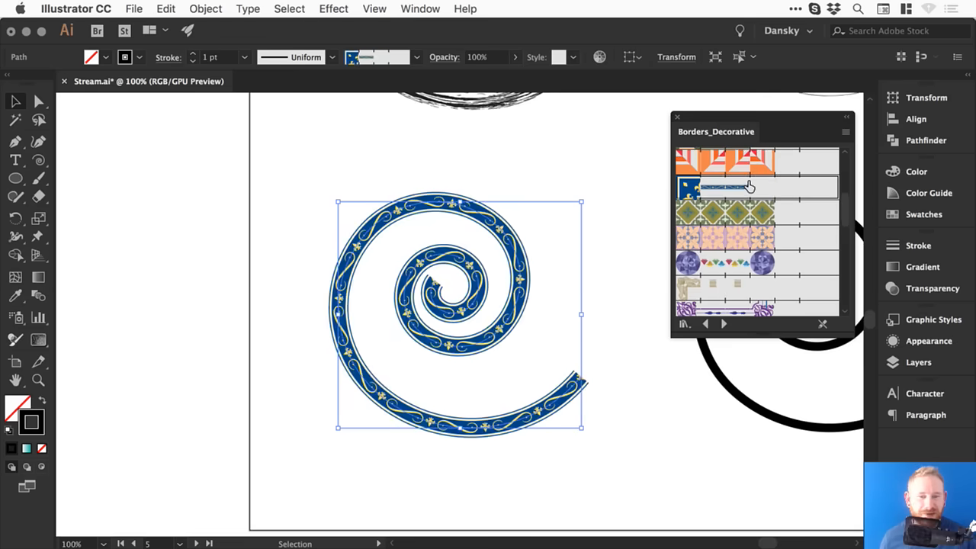
{"action": "left_click", "coordinate": [753, 213]}
{"action": "left_click", "coordinate": [757, 236]}
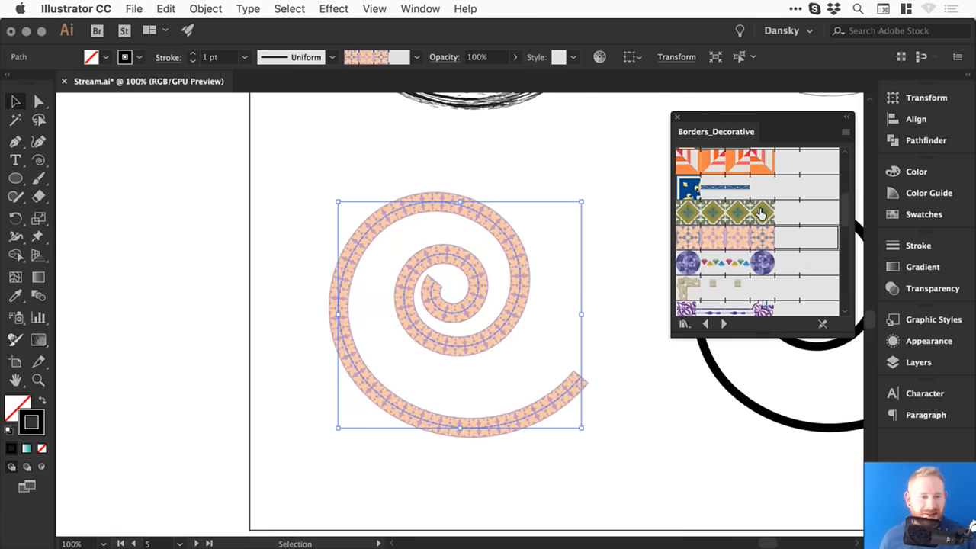
{"action": "left_click", "coordinate": [759, 215]}
{"action": "left_click", "coordinate": [753, 261]}
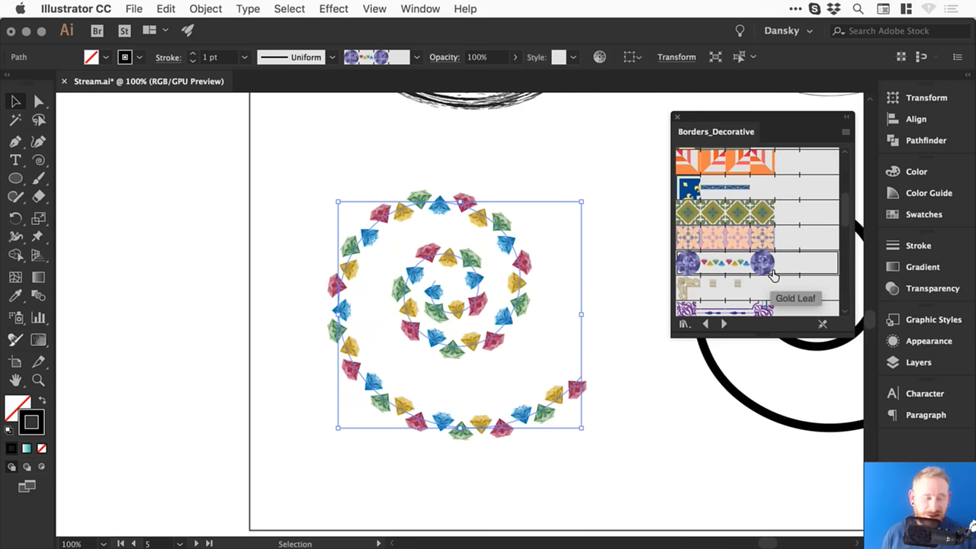
Step: Try Gold Leaf, the purple ornamental border, the pale green vine and the blue-and-purple banded border on the spiral
{"action": "left_click", "coordinate": [762, 287]}
{"action": "left_click", "coordinate": [752, 307]}
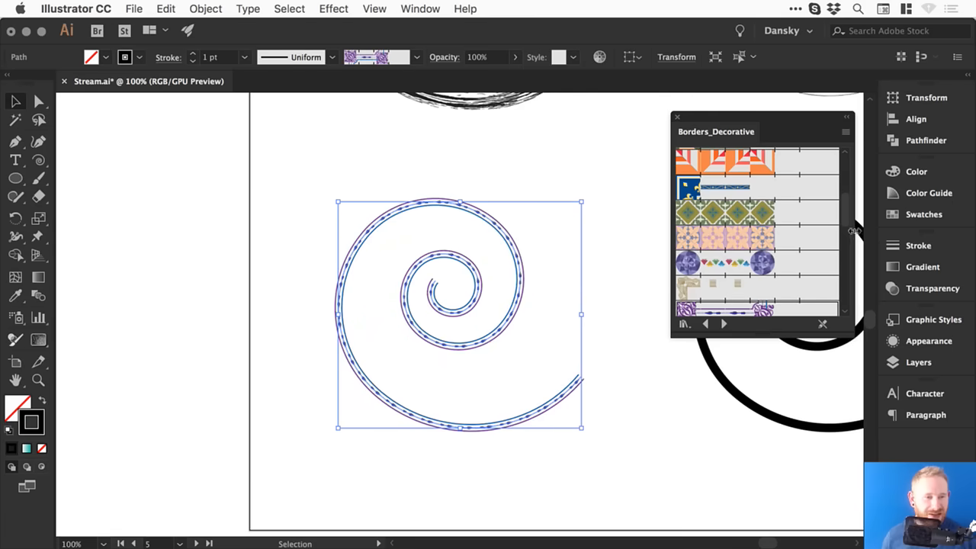
{"action": "scroll", "coordinate": [847, 218], "scroll_direction": "down", "scroll_amount": 5}
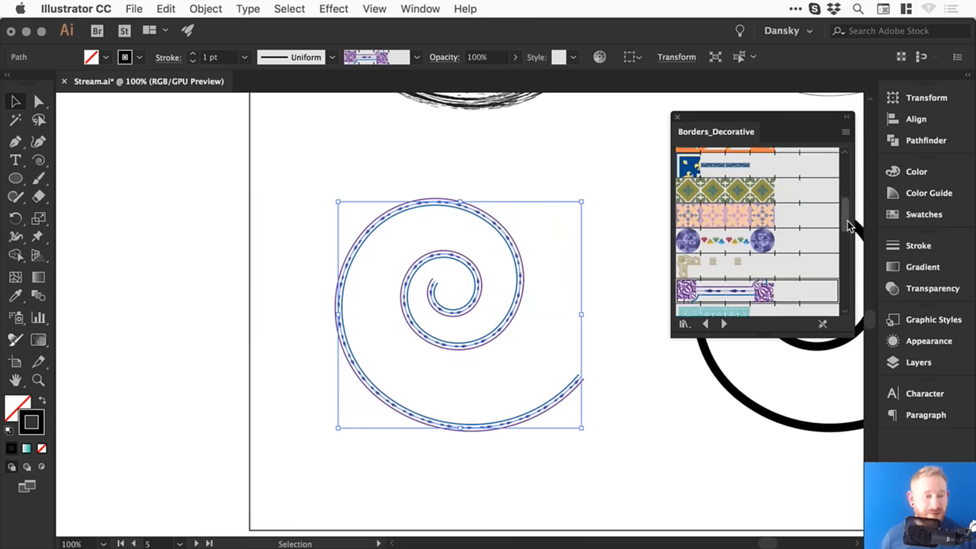
{"action": "left_click", "coordinate": [778, 227]}
{"action": "left_click", "coordinate": [779, 251]}
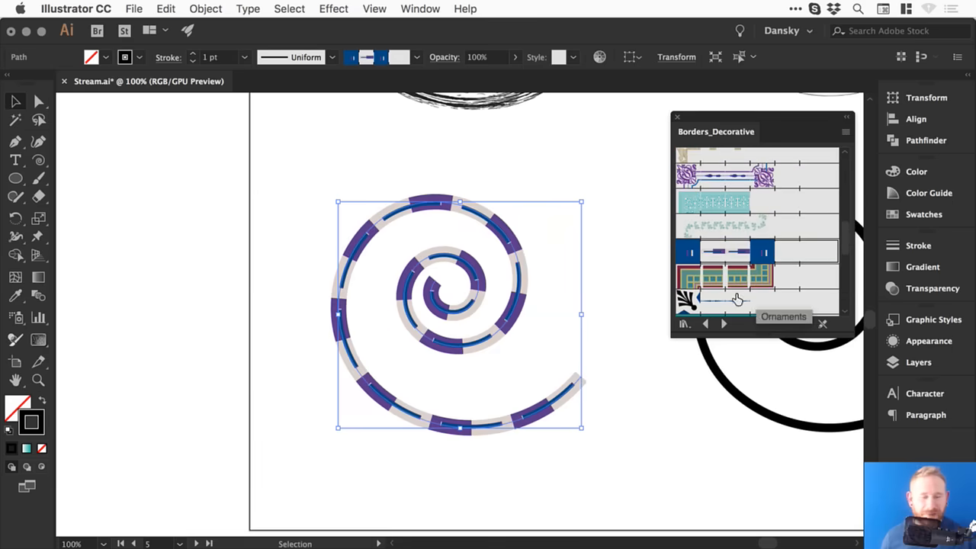
Step: Switch to the Borders_Frames library, try the carved brown and light wood frames, and apply the dark wood frame to the spiral
{"action": "left_click", "coordinate": [722, 323]}
{"action": "left_click", "coordinate": [758, 230]}
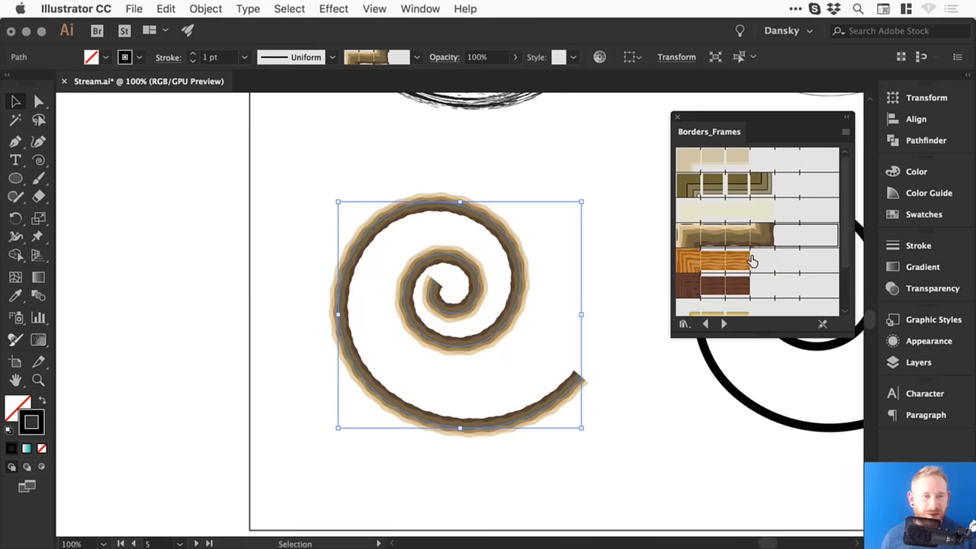
{"action": "left_click", "coordinate": [751, 258]}
{"action": "left_click", "coordinate": [753, 283]}
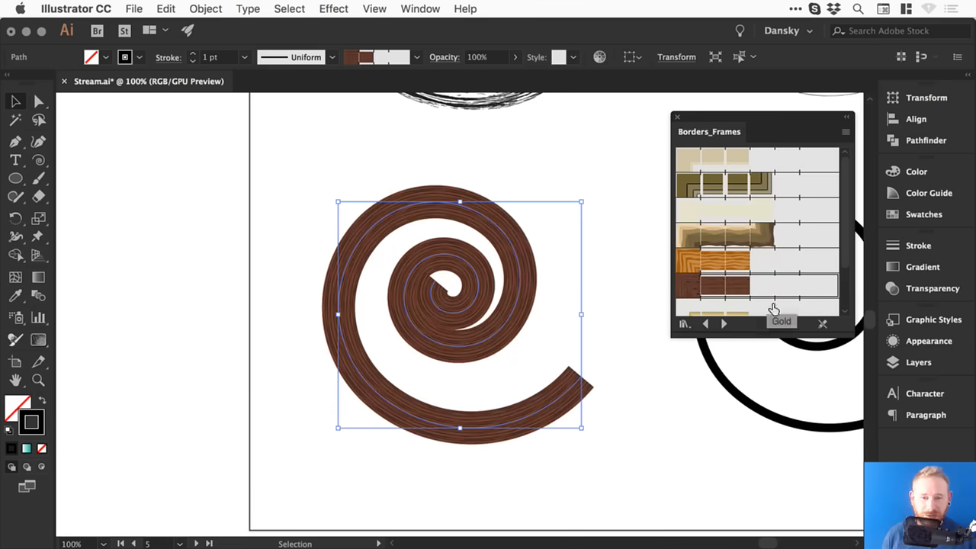
Step: Switch to the Borders_Geometric library and try the orange-and-red triangle, blue-and-green shape, orange diamond and black-and-red borders on the spiral
{"action": "left_click", "coordinate": [721, 323]}
{"action": "left_click", "coordinate": [753, 209]}
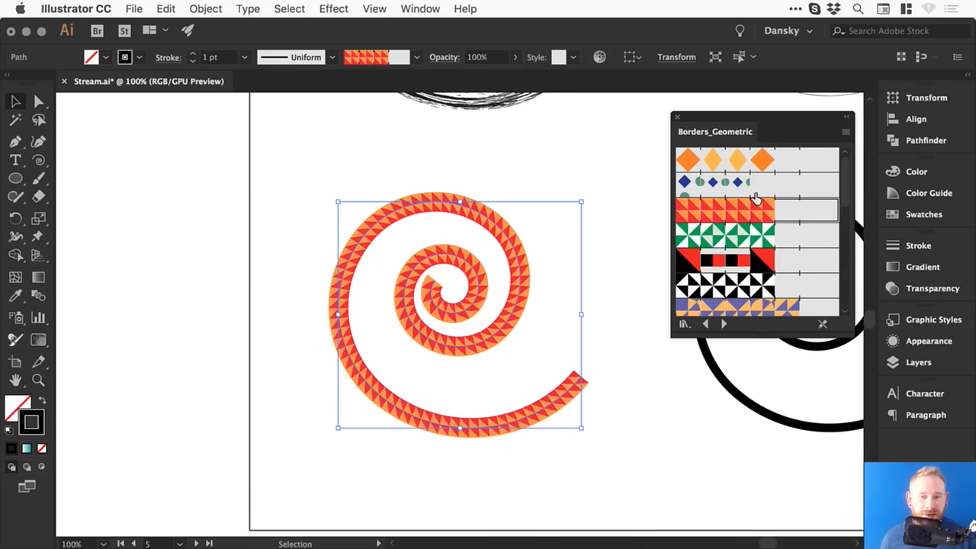
{"action": "left_click", "coordinate": [752, 184]}
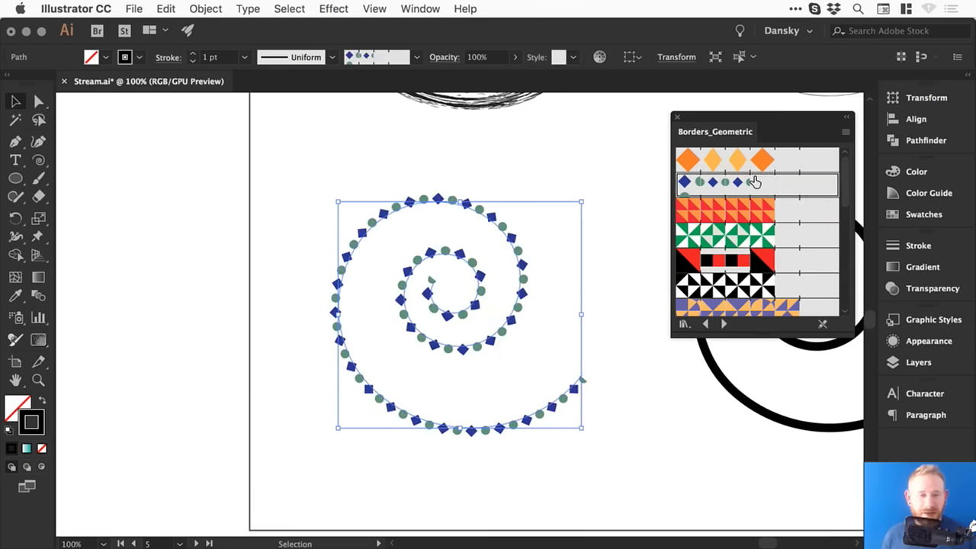
{"action": "left_click", "coordinate": [759, 158]}
{"action": "left_click", "coordinate": [750, 212]}
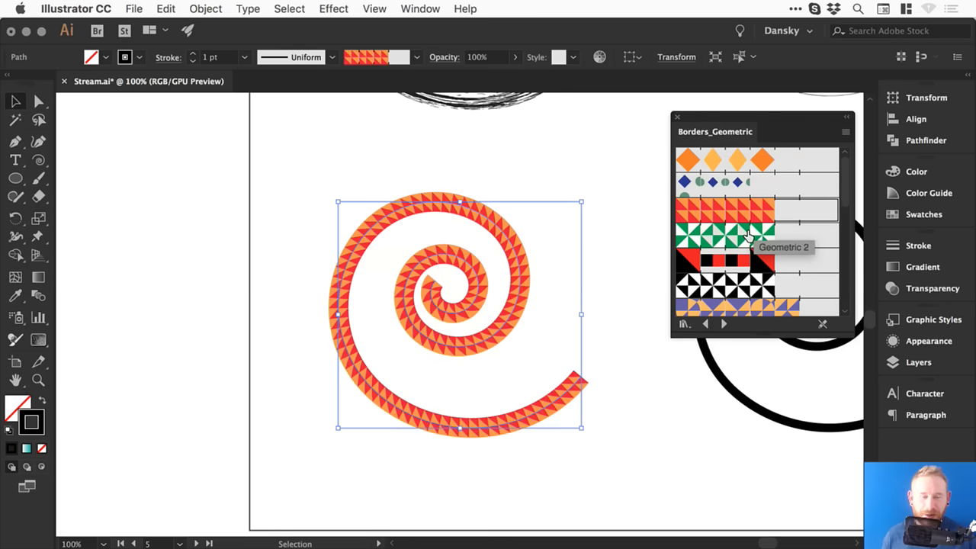
{"action": "left_click", "coordinate": [752, 260]}
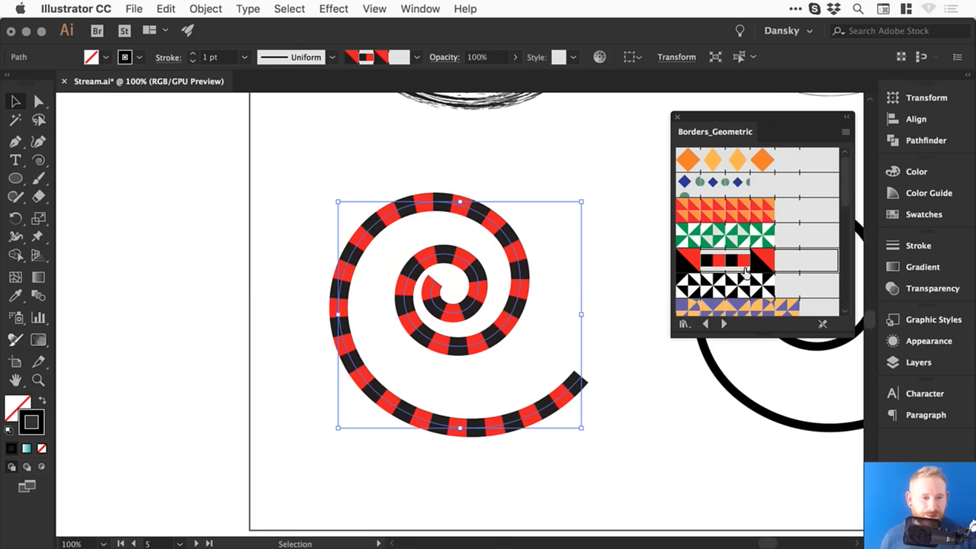
Step: Try the black-and-white, purple-and-orange and green geometric borders, and apply the orange-and-red triangle border to the spiral
{"action": "left_click", "coordinate": [744, 282]}
{"action": "left_click", "coordinate": [748, 305]}
{"action": "left_click", "coordinate": [755, 229]}
{"action": "left_click", "coordinate": [769, 206]}
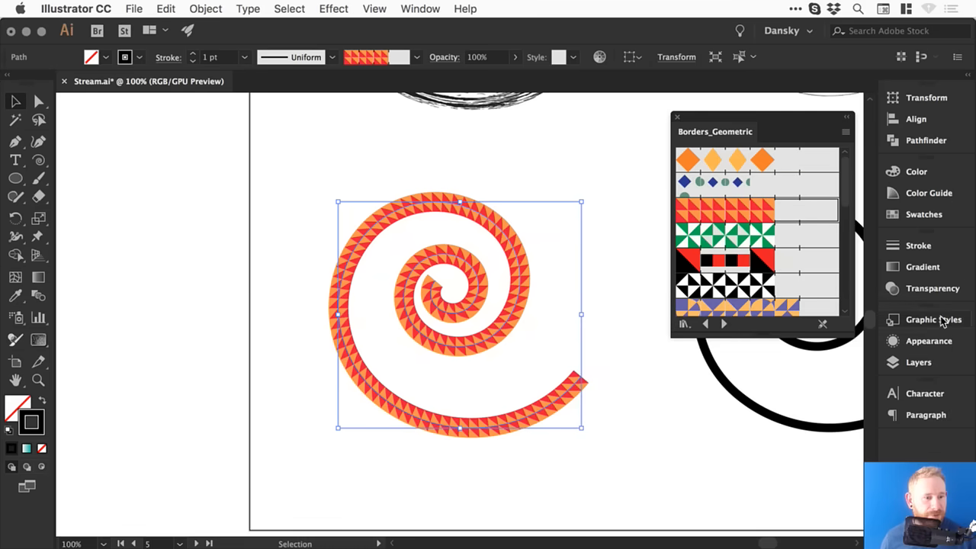
Step: Check the spiral's Appearance attributes while trying the green Geometric 2 border, and return the stroke to Geometric 1
{"action": "left_click", "coordinate": [934, 341]}
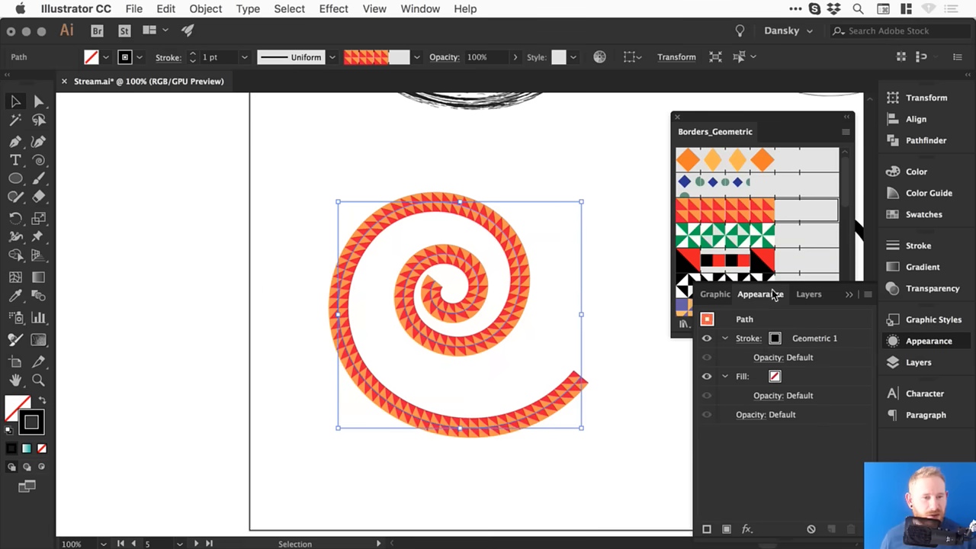
{"action": "left_click", "coordinate": [764, 229]}
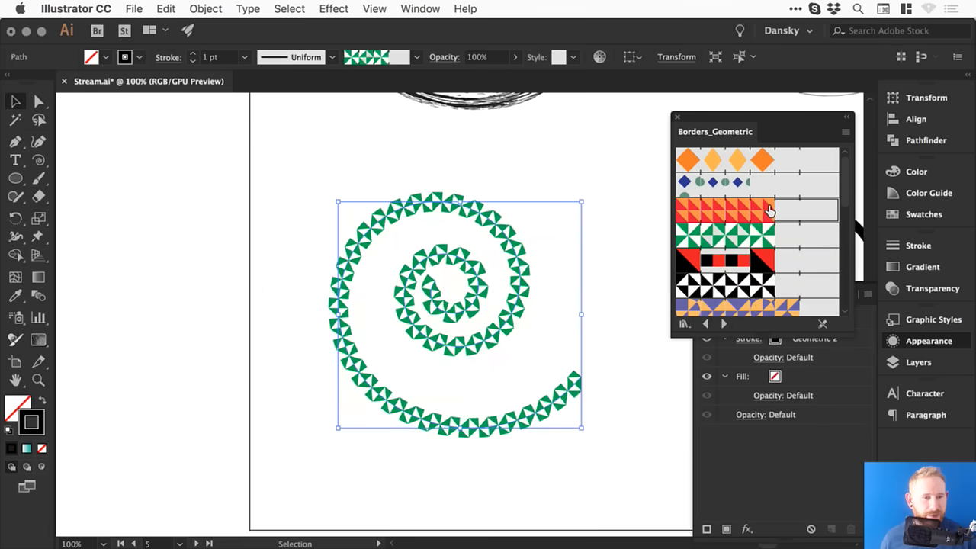
{"action": "left_click", "coordinate": [769, 212]}
{"action": "left_click", "coordinate": [920, 343]}
Step: Expand the appearance of the spiral's Geometric 1 brush stroke into separate shapes and deselect the resulting group
{"action": "left_click", "coordinate": [196, 9]}
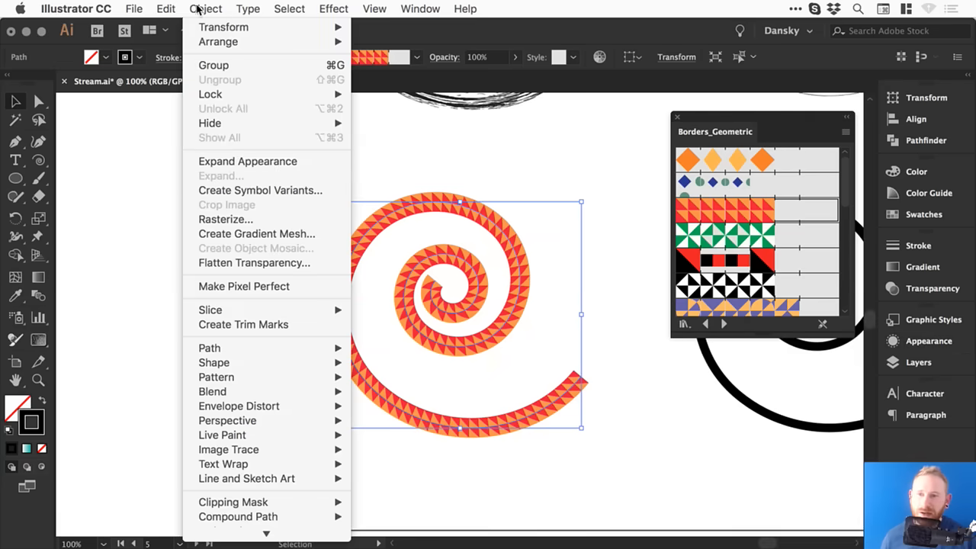
{"action": "left_click", "coordinate": [219, 162]}
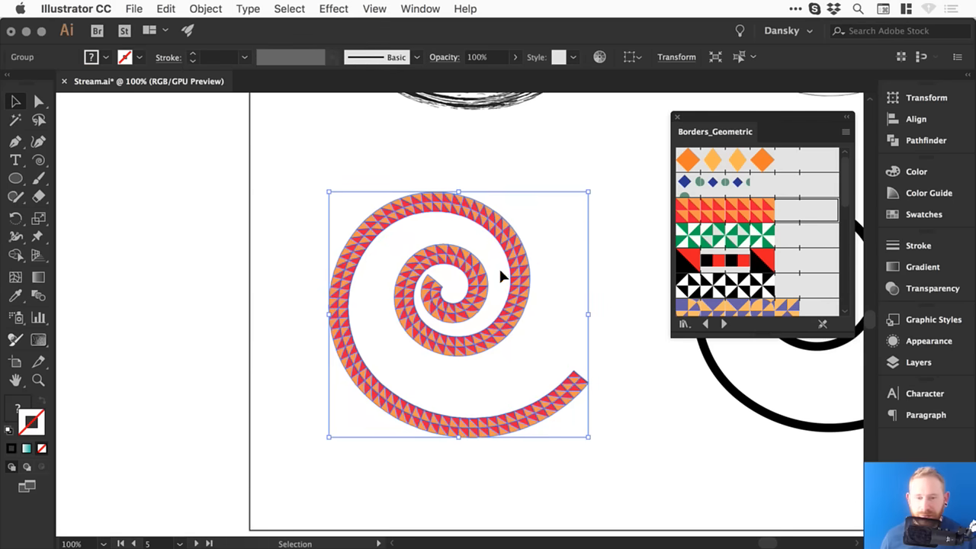
{"action": "left_click", "coordinate": [22, 406]}
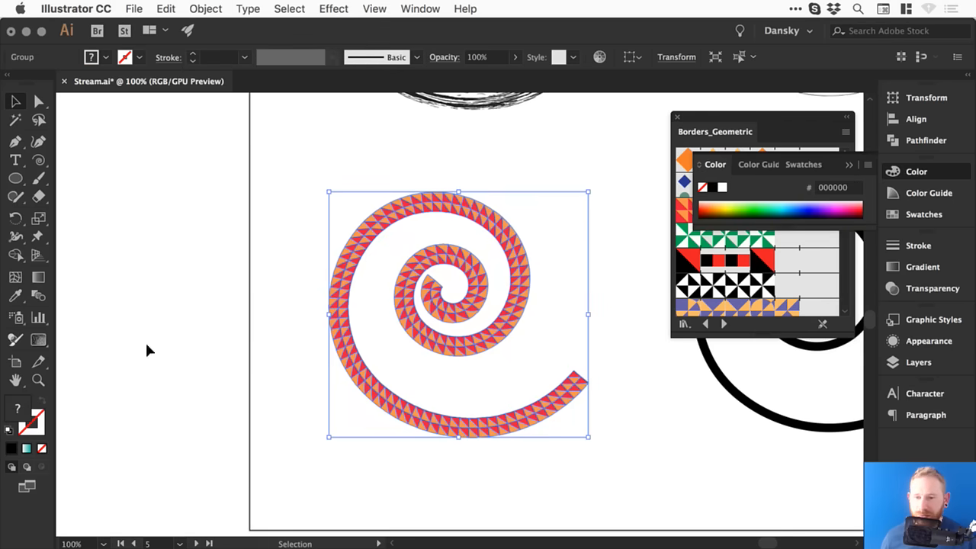
{"action": "left_click", "coordinate": [196, 8]}
{"action": "left_click", "coordinate": [219, 175]}
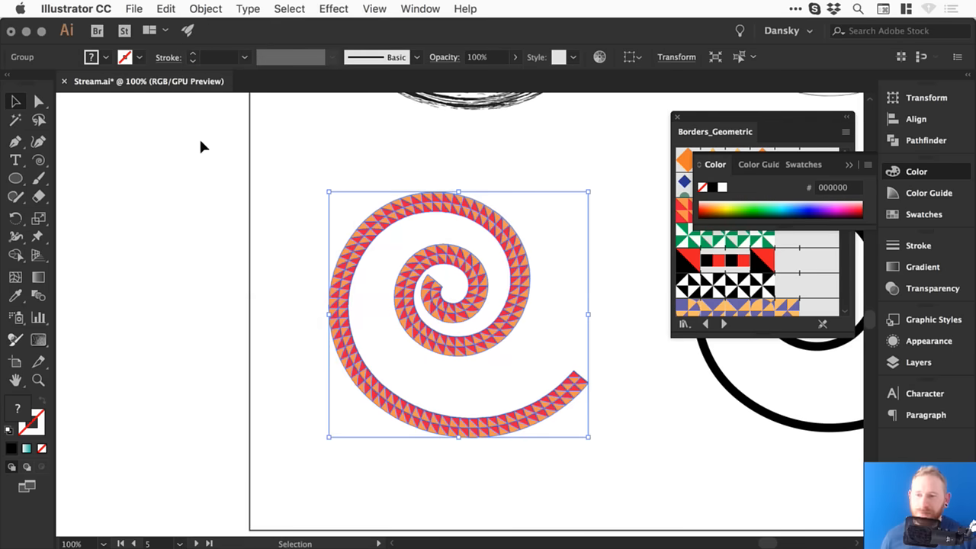
{"action": "left_click", "coordinate": [258, 206]}
Step: Examine the expanded spiral up close by directly selecting individual red triangles along its outer band
{"action": "key", "text": "z"}
{"action": "left_click_drag", "start_coordinate": [328, 191], "coordinate": [519, 355]}
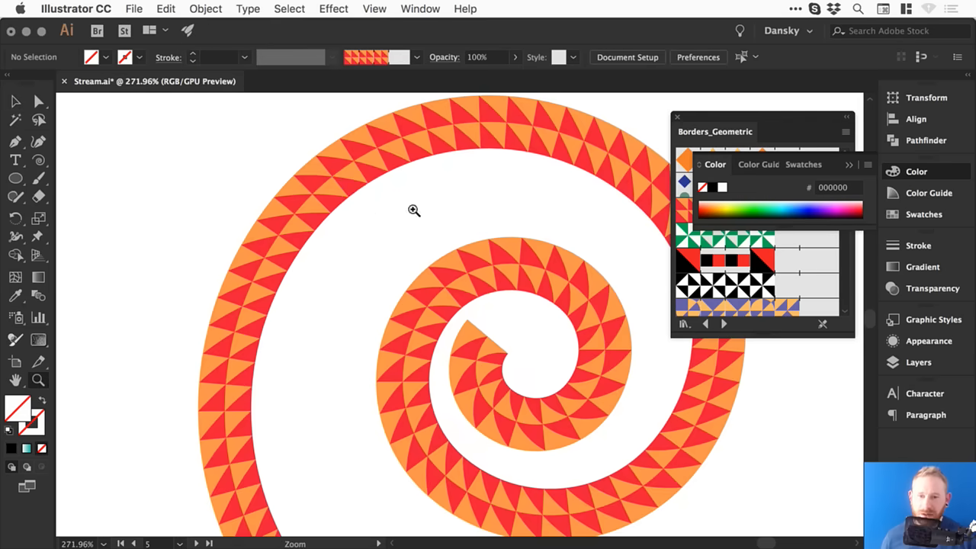
{"action": "key", "text": "a"}
{"action": "left_click", "coordinate": [353, 182]}
{"action": "left_click", "coordinate": [331, 200]}
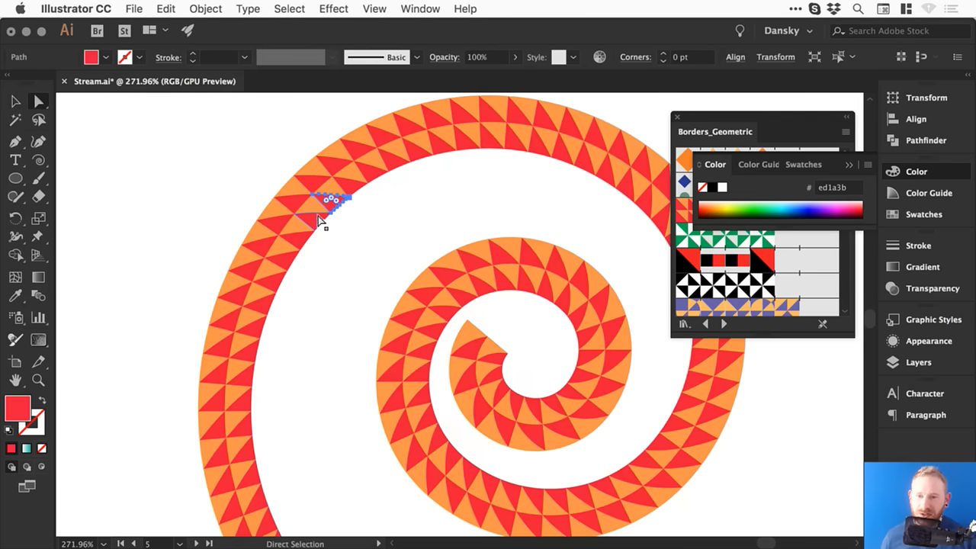
{"action": "left_click", "coordinate": [292, 194]}
{"action": "left_click", "coordinate": [293, 193]}
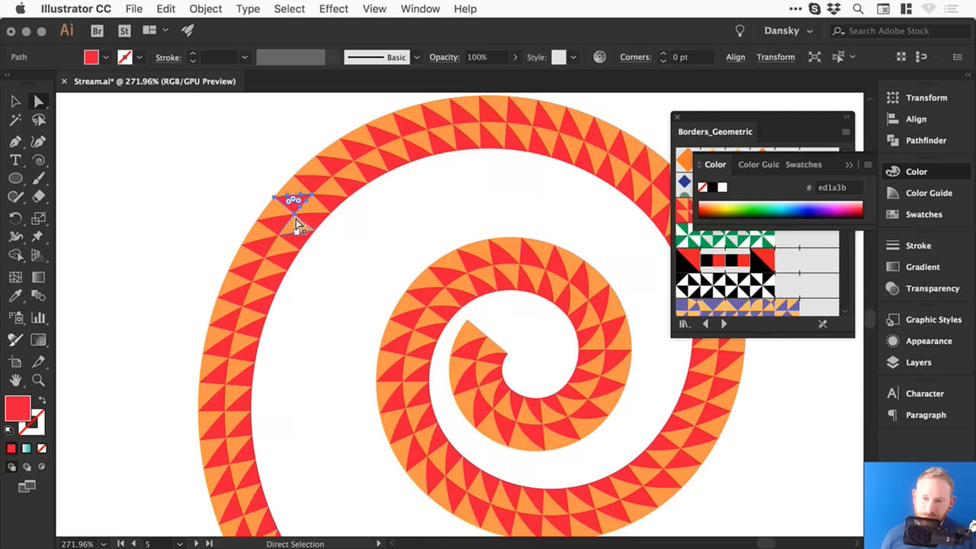
{"action": "left_click", "coordinate": [210, 220]}
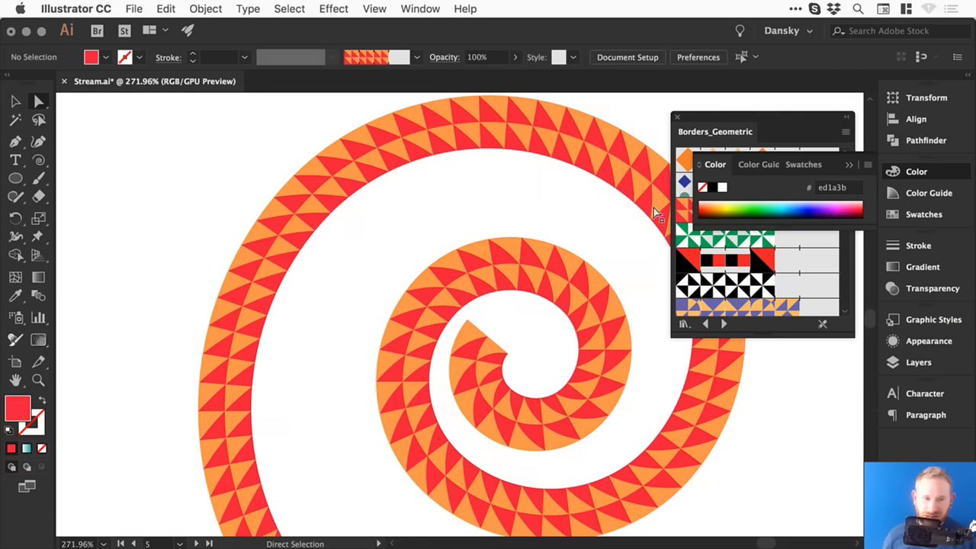
Step: Compare the expanded spiral with its original path in Outline view by undoing and redoing the expansion
{"action": "key", "text": "super+y"}
{"action": "key", "text": "super+minus"}
{"action": "key", "text": "super+minus"}
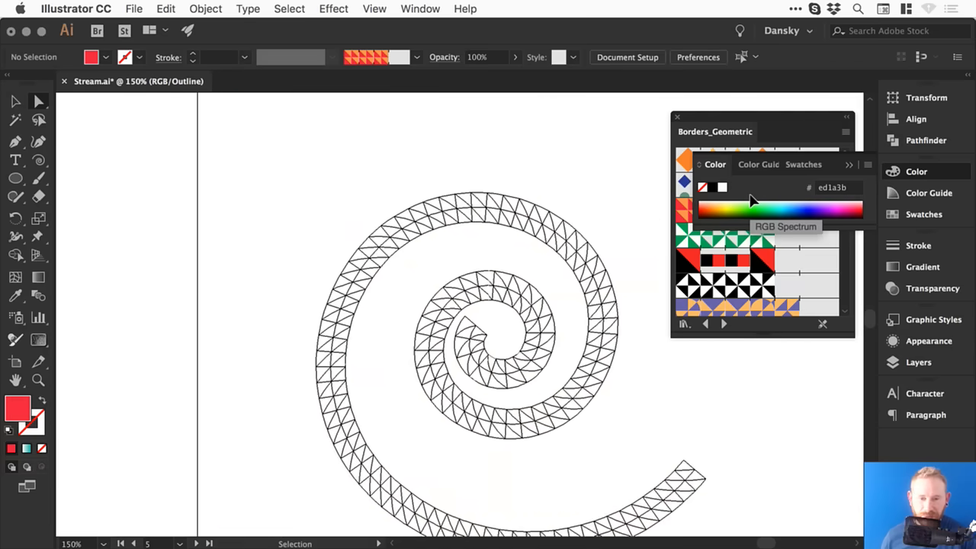
{"action": "key", "text": "super+z"}
{"action": "key", "text": "super+z"}
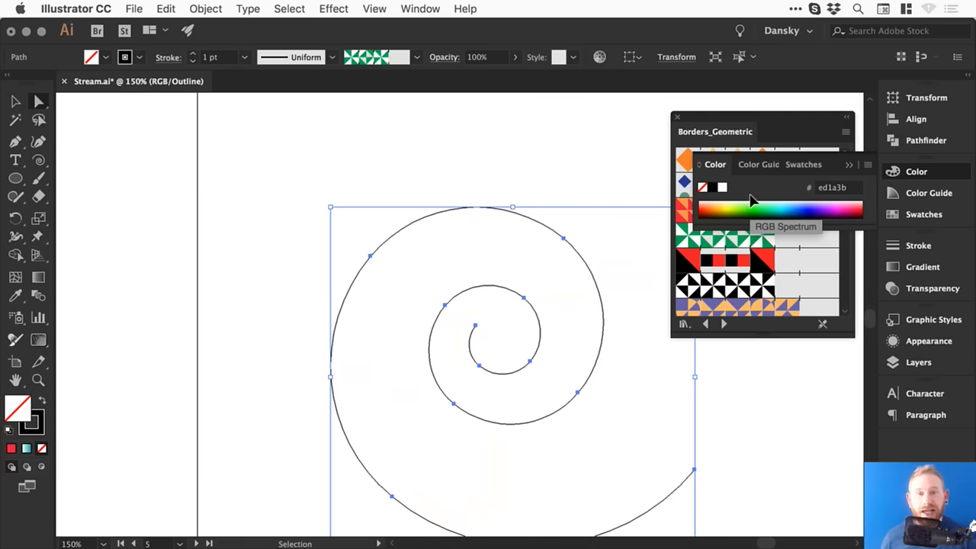
{"action": "key", "text": "super+shift+z"}
{"action": "key", "text": "super+shift+z"}
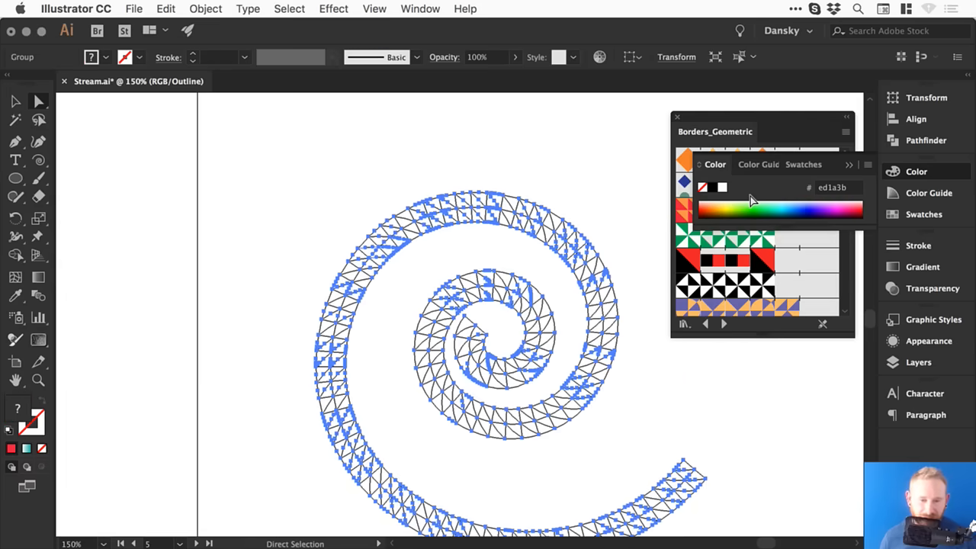
{"action": "left_click", "coordinate": [373, 171]}
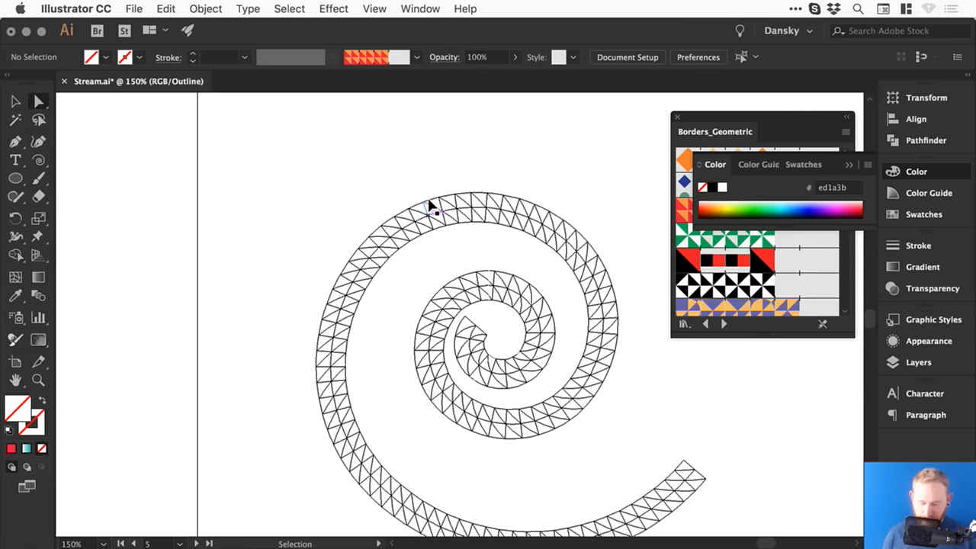
{"action": "key", "text": "super+y"}
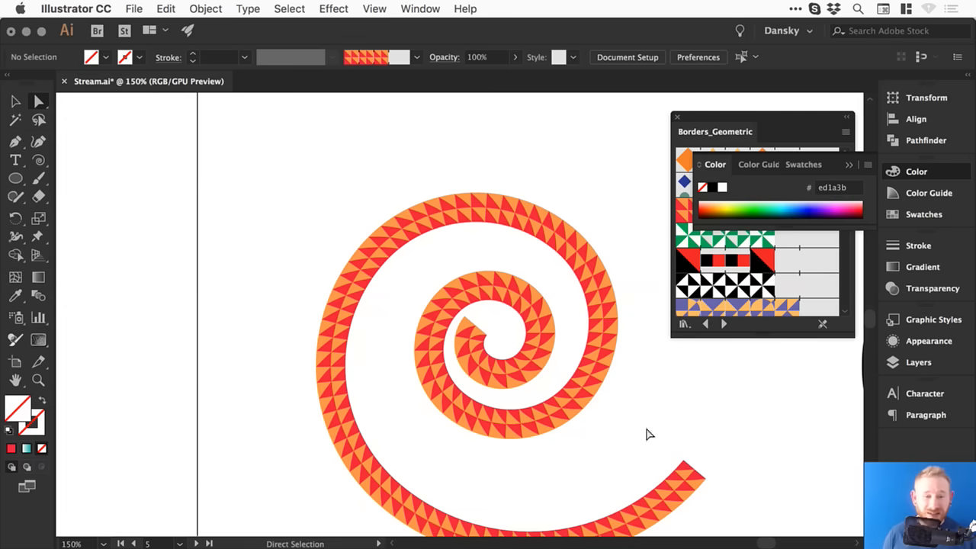
Step: Examine the Appearance attributes of the expanded spiral group, and close the Borders_Geometric library
{"action": "left_click", "coordinate": [945, 340]}
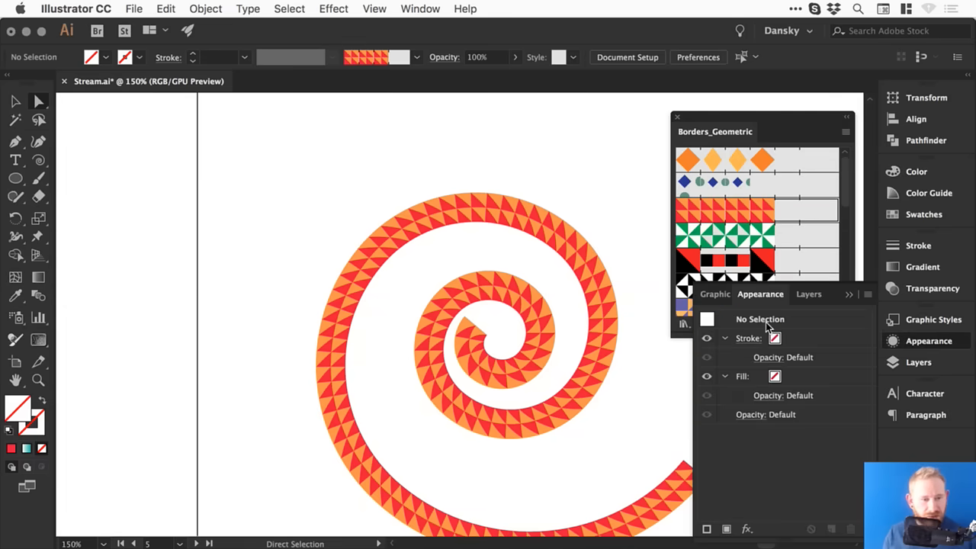
{"action": "key", "text": "v"}
{"action": "left_click_drag", "start_coordinate": [331, 194], "coordinate": [453, 404]}
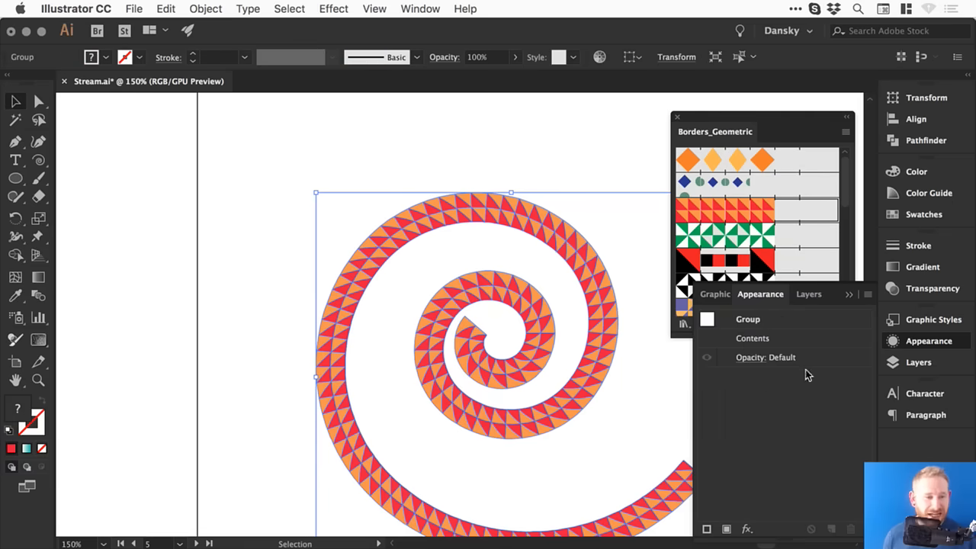
{"action": "left_click", "coordinate": [926, 340]}
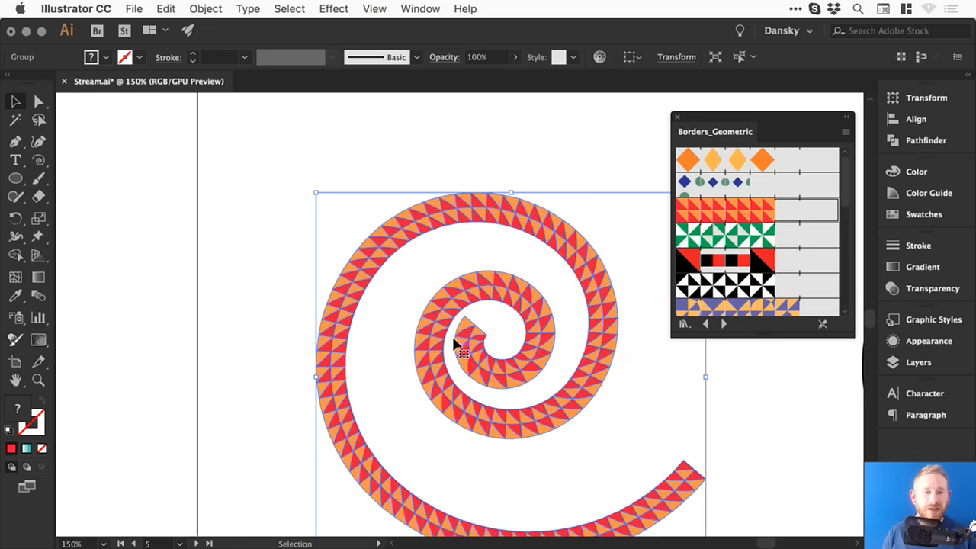
{"action": "left_click", "coordinate": [677, 117]}
{"action": "left_click", "coordinate": [549, 128]}
{"action": "left_click_drag", "start_coordinate": [541, 211], "coordinate": [375, 211]}
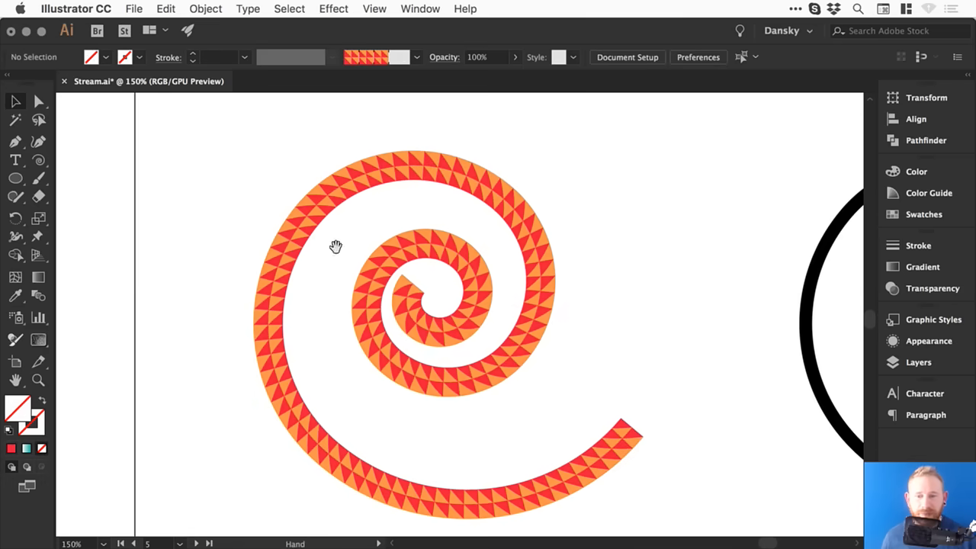
Step: Try selecting the spiral's red triangles one by one with Direct Selection, and deselect them
{"action": "key", "text": "a"}
{"action": "left_click", "coordinate": [309, 239]}
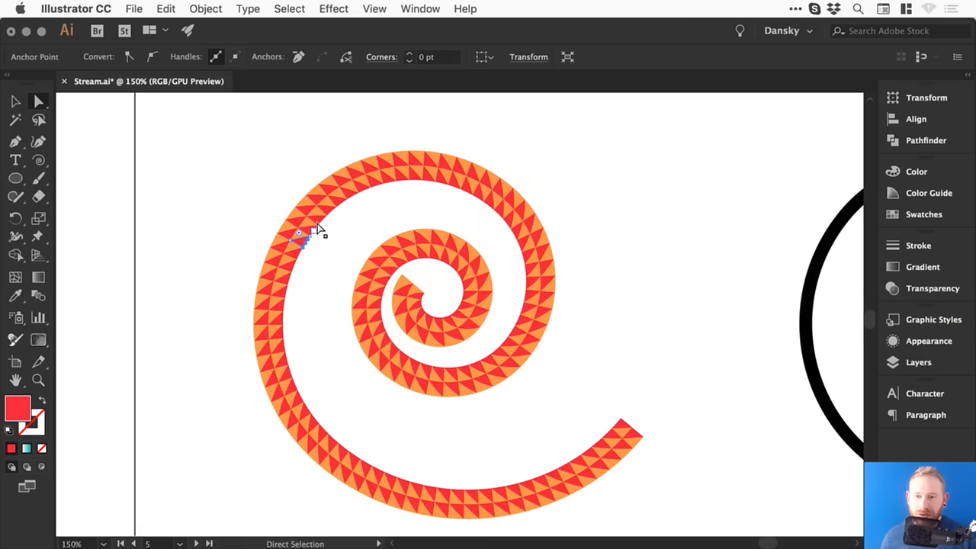
{"action": "left_click", "coordinate": [324, 216], "text": "shift"}
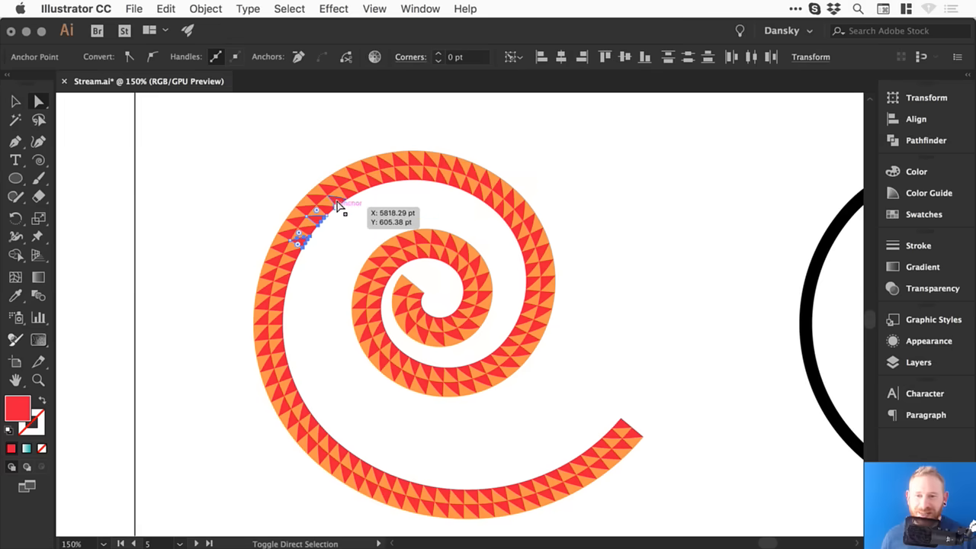
{"action": "left_click", "coordinate": [294, 163]}
{"action": "key", "text": "v"}
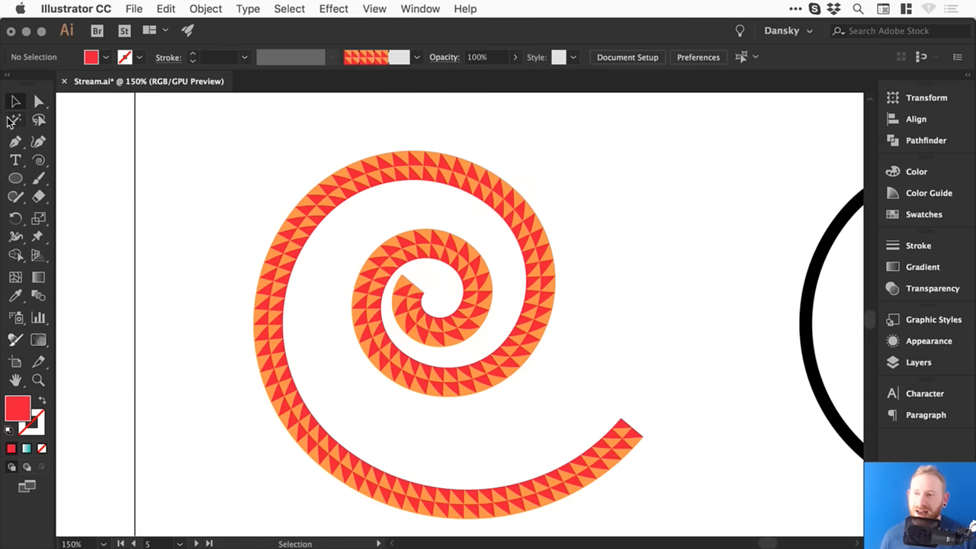
Step: Select all of the spiral's red triangles at once by their matching fill with the Magic Wand
{"action": "key", "text": "z"}
{"action": "left_click", "coordinate": [279, 201]}
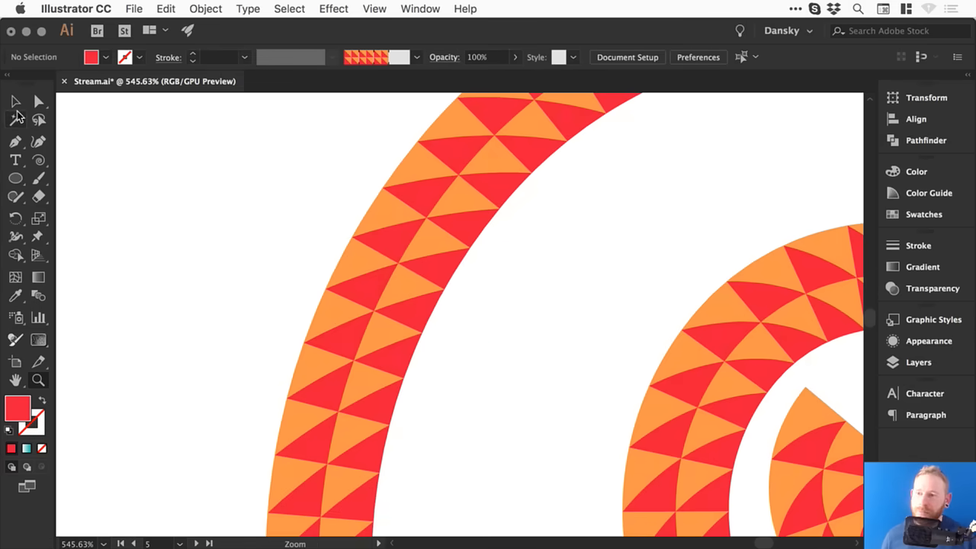
{"action": "left_click", "coordinate": [16, 119]}
{"action": "left_click", "coordinate": [450, 273]}
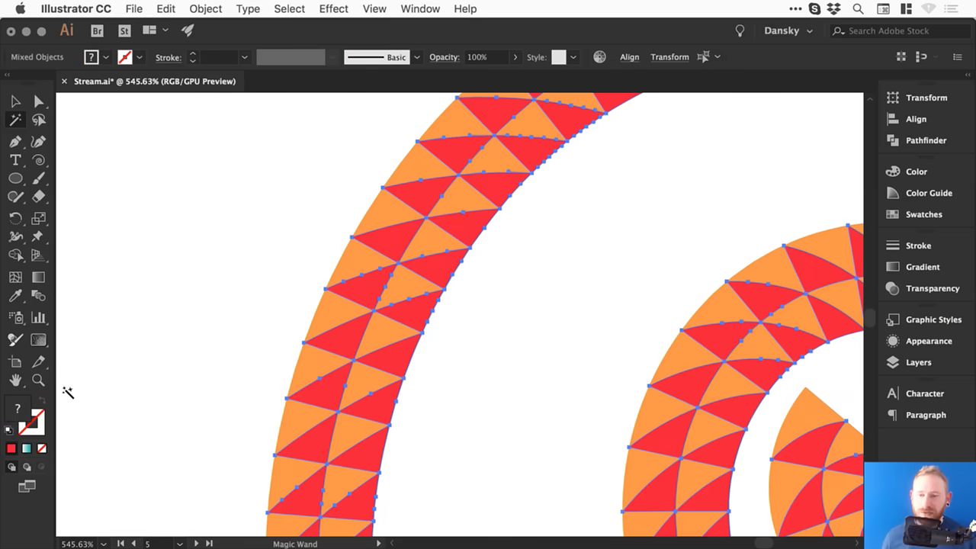
Step: Try a softer red on the selected triangles, and set their fill to blue 2266ff
{"action": "double_click", "coordinate": [17, 408]}
{"action": "left_click_drag", "start_coordinate": [423, 244], "coordinate": [417, 203]}
{"action": "left_click", "coordinate": [647, 188]}
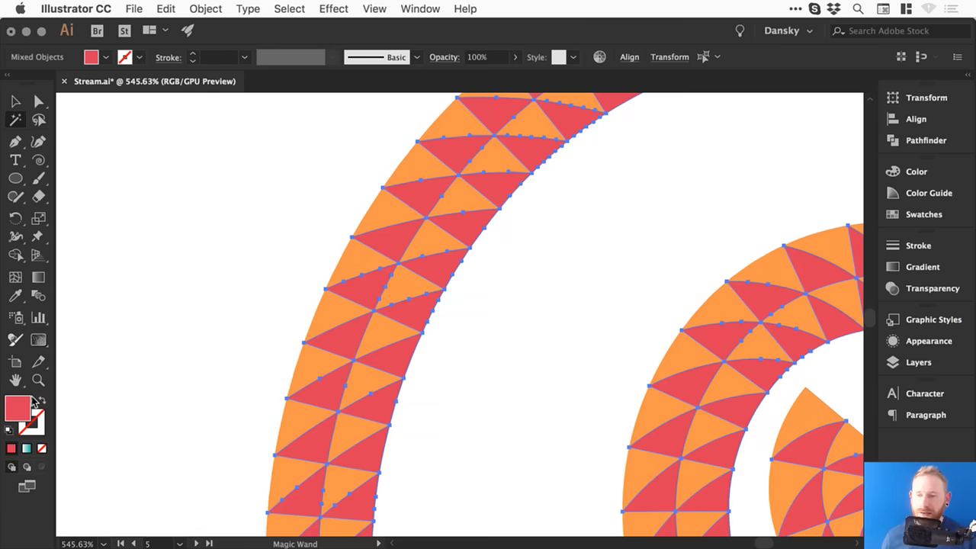
{"action": "double_click", "coordinate": [14, 411]}
{"action": "left_click_drag", "start_coordinate": [496, 264], "coordinate": [446, 180]}
{"action": "left_click_drag", "start_coordinate": [496, 214], "coordinate": [496, 253]}
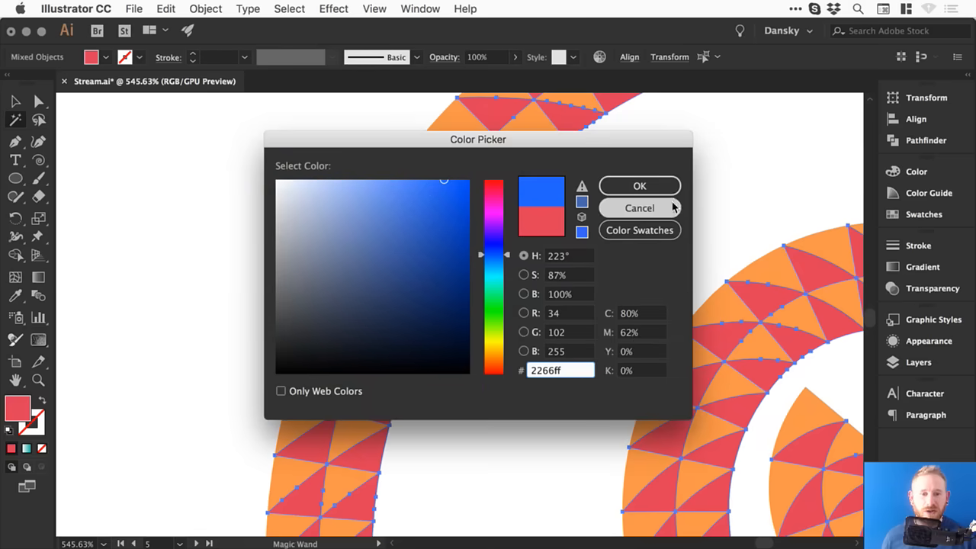
{"action": "left_click", "coordinate": [662, 187]}
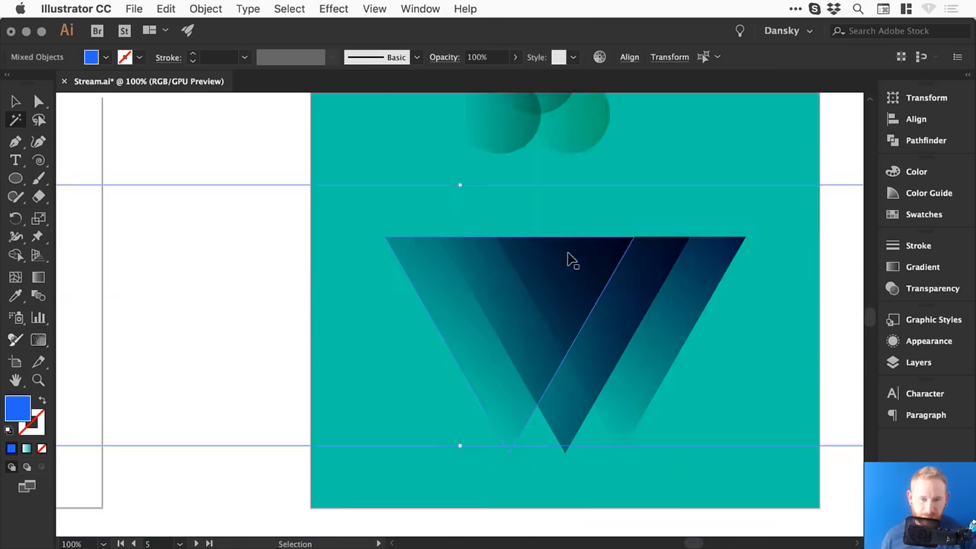
Step: Deselect the recoloured triangles and return to a close view of the blue-and-orange spiral with the Magic Wand active
{"action": "key", "text": "super+minus"}
{"action": "key", "text": "super+minus"}
{"action": "key", "text": "super+minus"}
{"action": "key", "text": "super+minus"}
{"action": "left_click", "coordinate": [581, 265], "text": "super"}
{"action": "left_click_drag", "start_coordinate": [734, 292], "coordinate": [612, 292]}
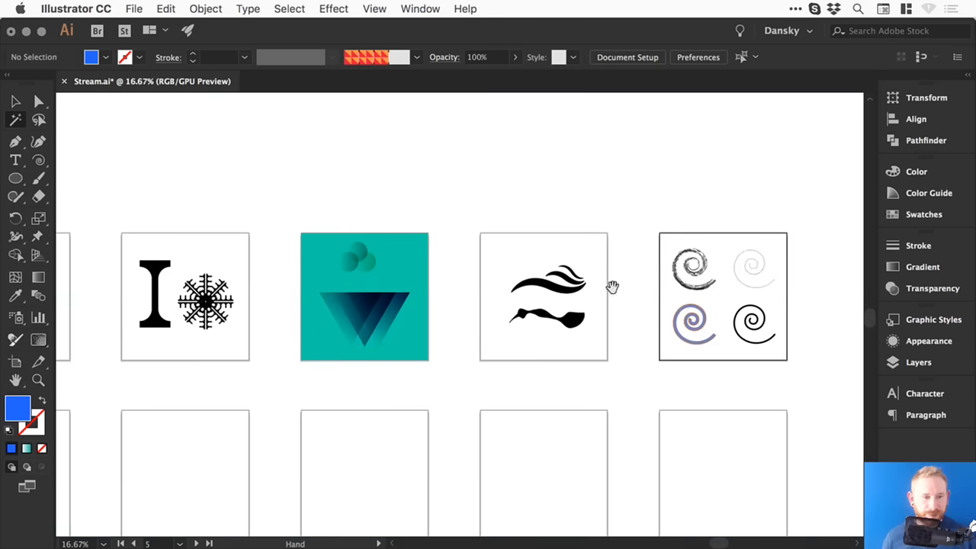
{"action": "key", "text": "z"}
{"action": "left_click", "coordinate": [672, 304]}
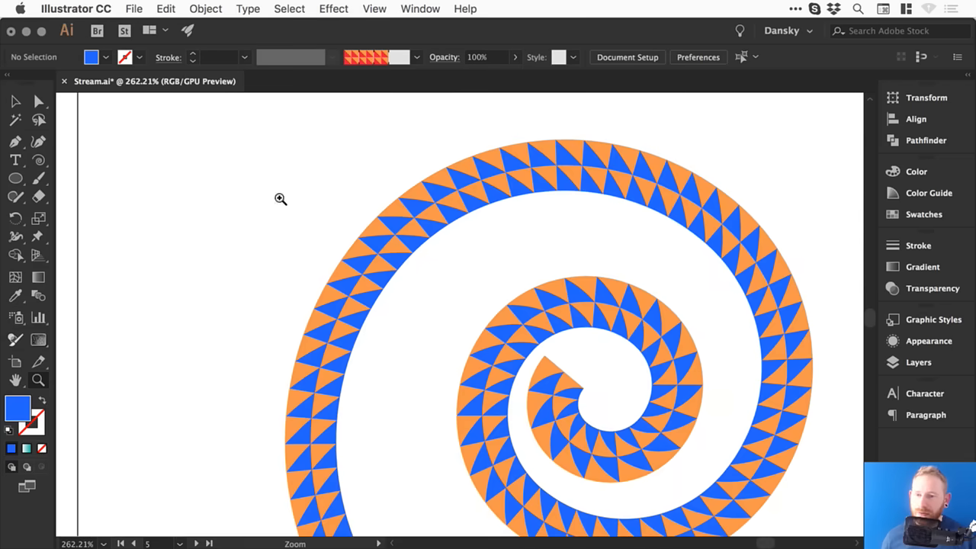
{"action": "key", "text": "y"}
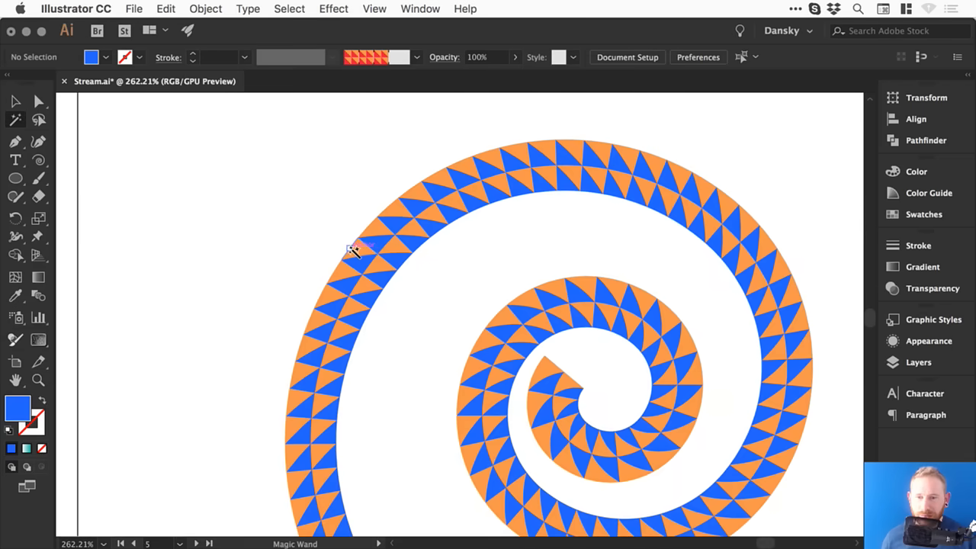
Step: Select all the spiral's orange triangles by matching fill with the Magic Wand, recolour them pinkish red, and deselect
{"action": "left_click", "coordinate": [353, 250]}
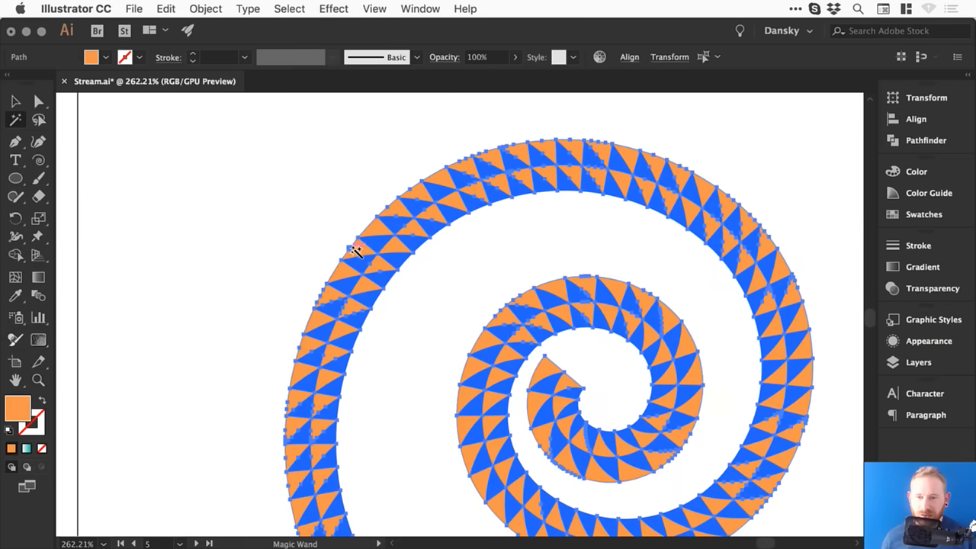
{"action": "double_click", "coordinate": [20, 409]}
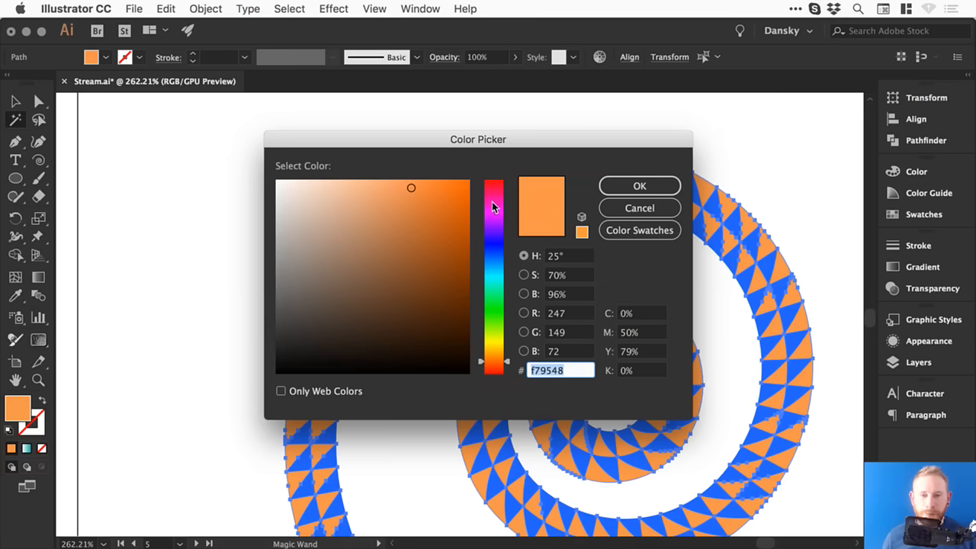
{"action": "type", "text": "f44a7e"}
{"action": "key", "text": "BackSpace"}
{"action": "type", "text": "7"}
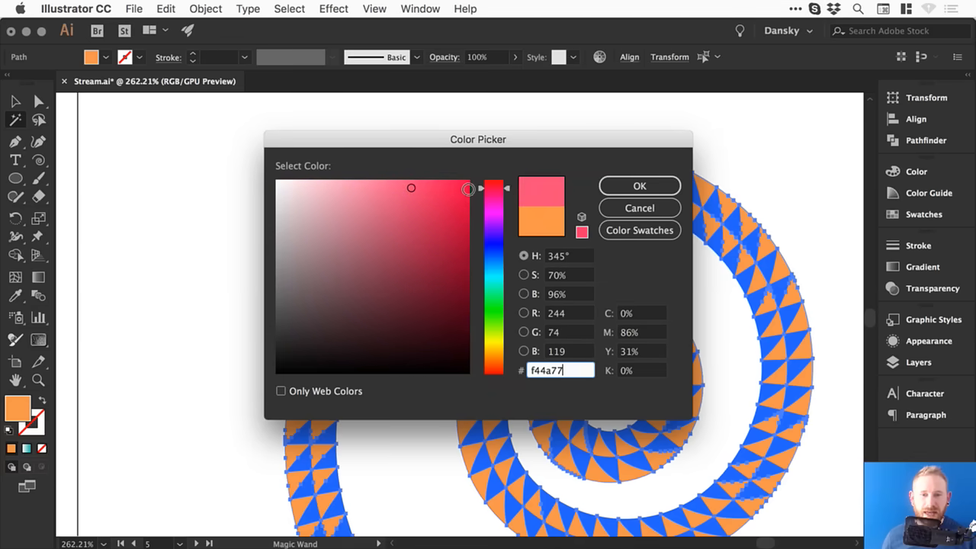
{"action": "left_click_drag", "start_coordinate": [435, 188], "coordinate": [433, 181]}
{"action": "left_click", "coordinate": [649, 186]}
{"action": "left_click", "coordinate": [15, 101]}
{"action": "left_click", "coordinate": [226, 157]}
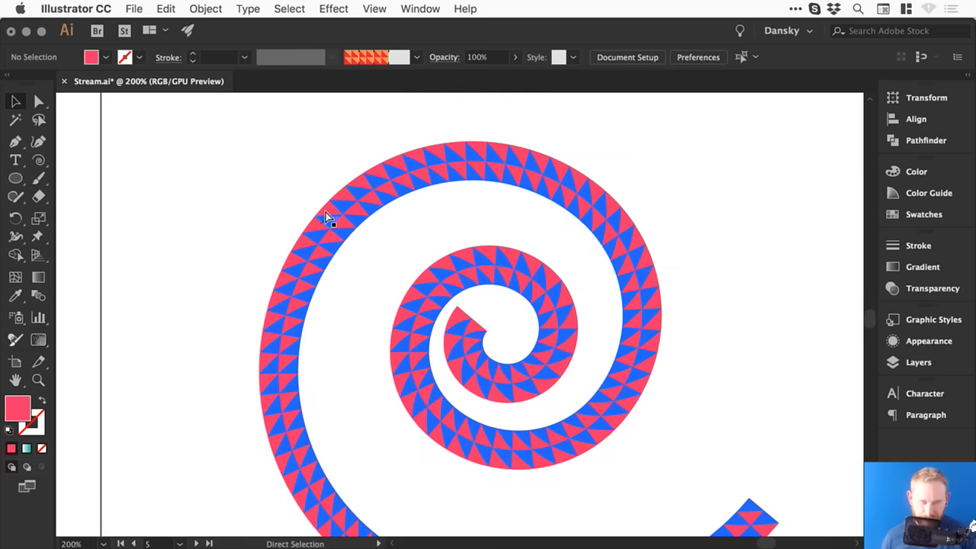
Step: Select the plain black 11 pt spiral near the artboard's lower right corner and show the document's brushes
{"action": "left_click_drag", "start_coordinate": [515, 306], "coordinate": [432, 240]}
{"action": "key", "text": "super+minus"}
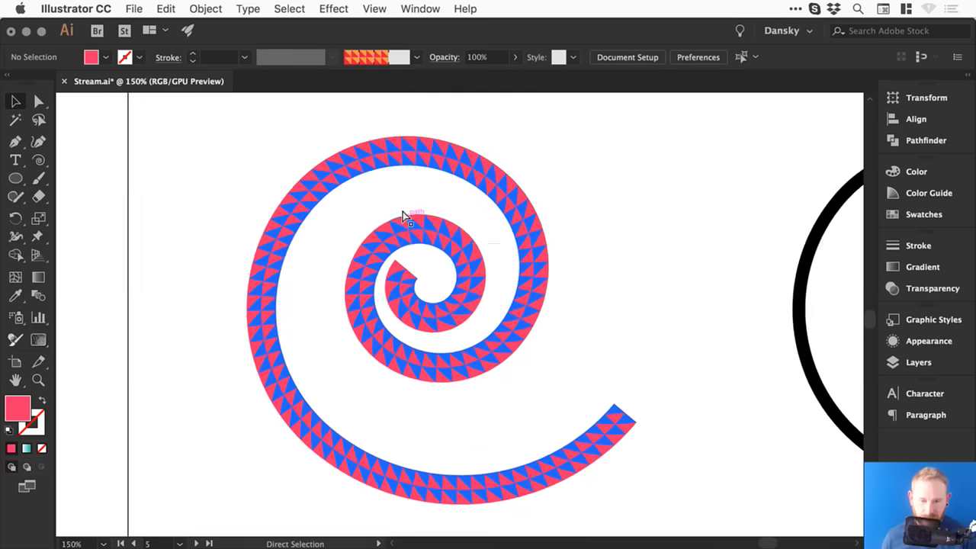
{"action": "key", "text": "super+minus"}
{"action": "left_click_drag", "start_coordinate": [597, 294], "coordinate": [219, 272]}
{"action": "left_click_drag", "start_coordinate": [298, 156], "coordinate": [538, 385]}
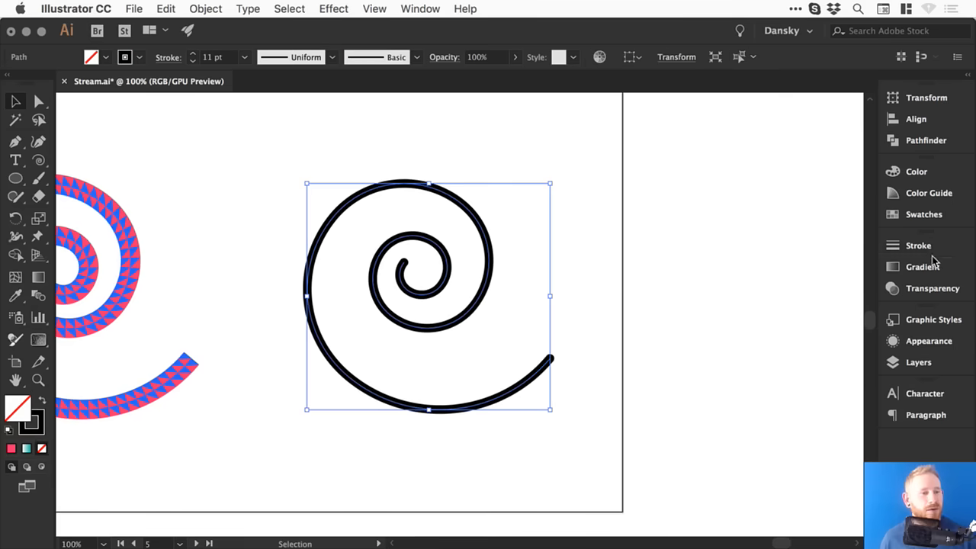
{"action": "left_click", "coordinate": [428, 8]}
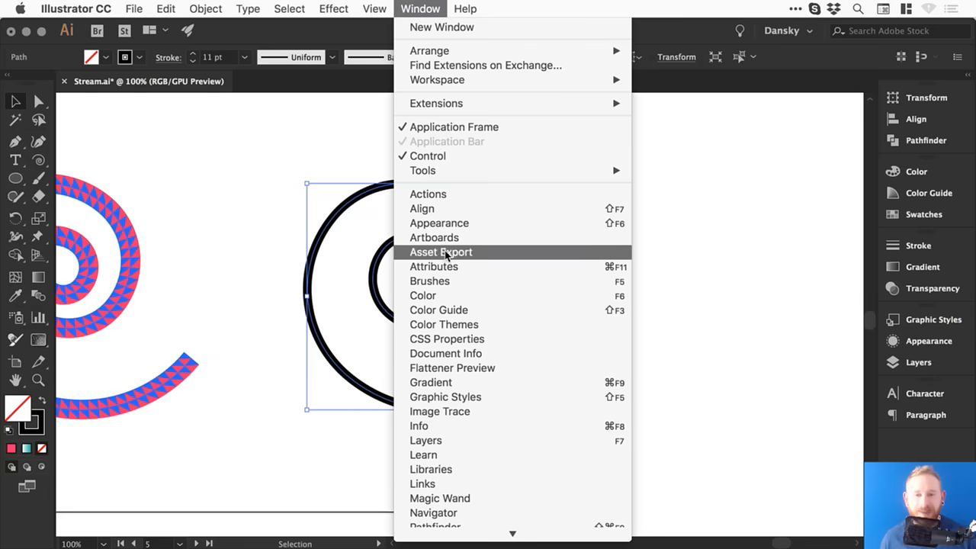
{"action": "left_click", "coordinate": [426, 279]}
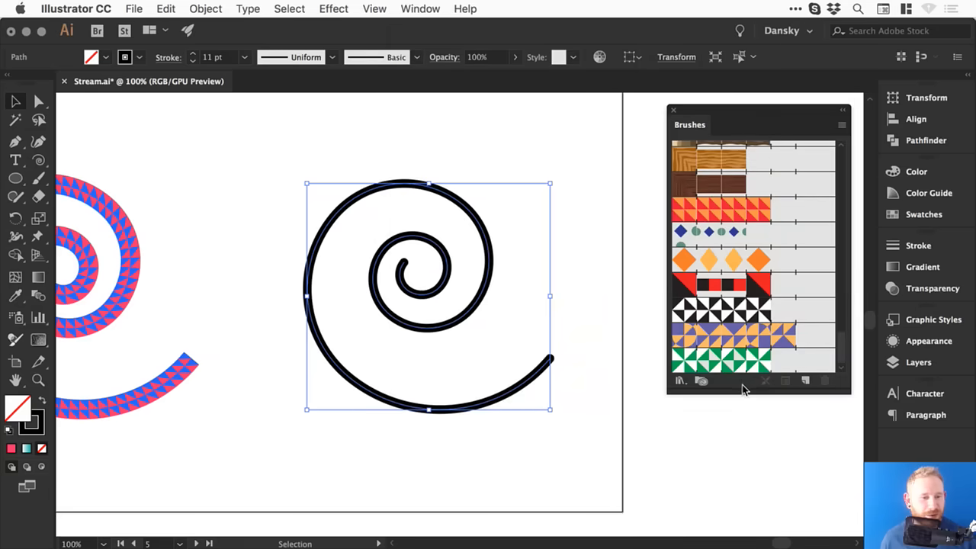
Step: Open the Decorative_Text Dividers brush library as a separate window beside the artboard and close the other brush windows
{"action": "left_click", "coordinate": [842, 124]}
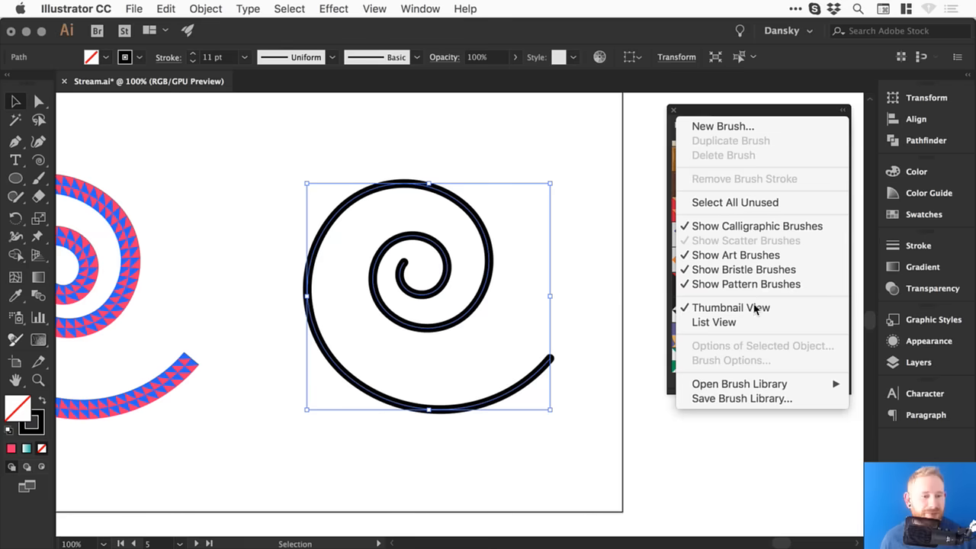
{"action": "mouse_move", "coordinate": [738, 384]}
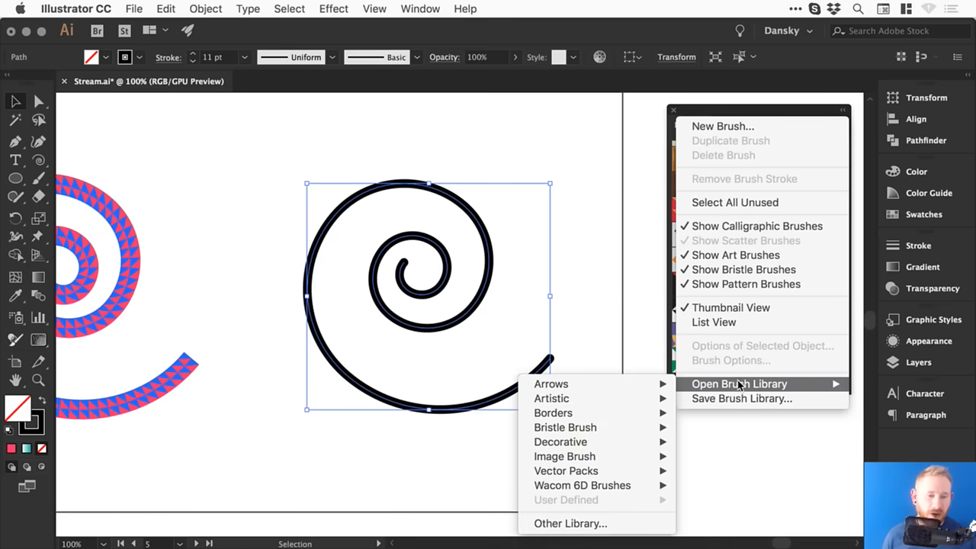
{"action": "mouse_move", "coordinate": [594, 474]}
{"action": "mouse_move", "coordinate": [602, 457]}
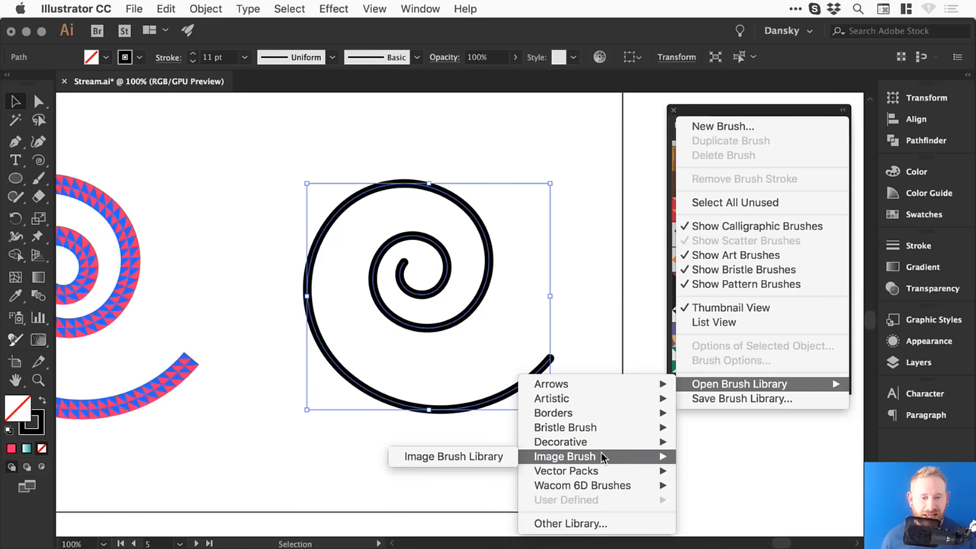
{"action": "mouse_move", "coordinate": [615, 441]}
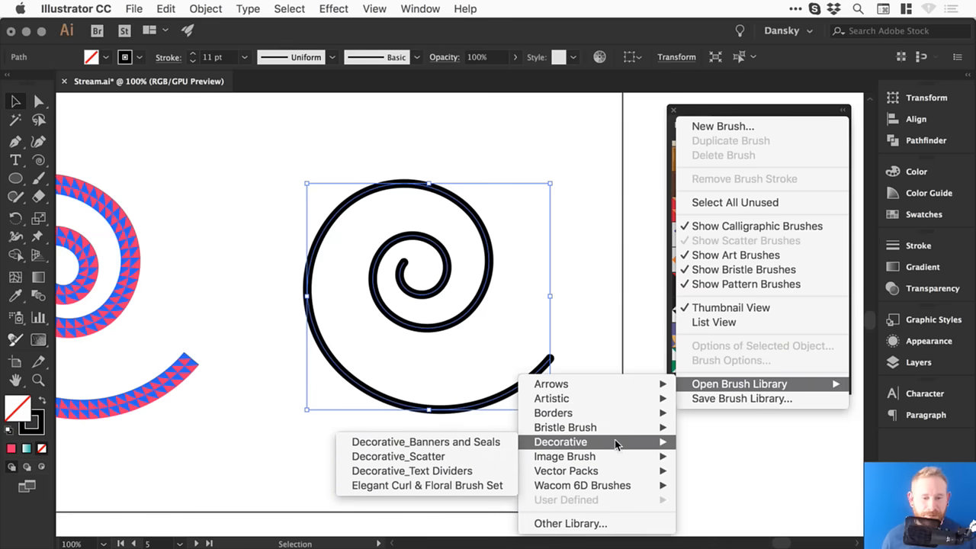
{"action": "left_click", "coordinate": [479, 471]}
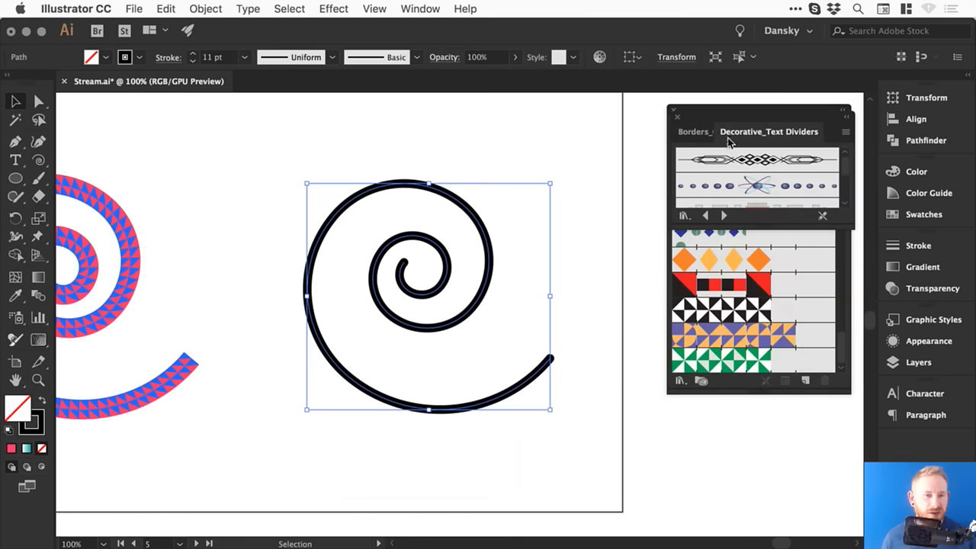
{"action": "mouse_move", "coordinate": [734, 118]}
{"action": "left_mouse_down"}
{"action": "mouse_move", "coordinate": [740, 135]}
{"action": "mouse_move", "coordinate": [706, 279]}
{"action": "mouse_move", "coordinate": [562, 257]}
{"action": "left_mouse_up"}
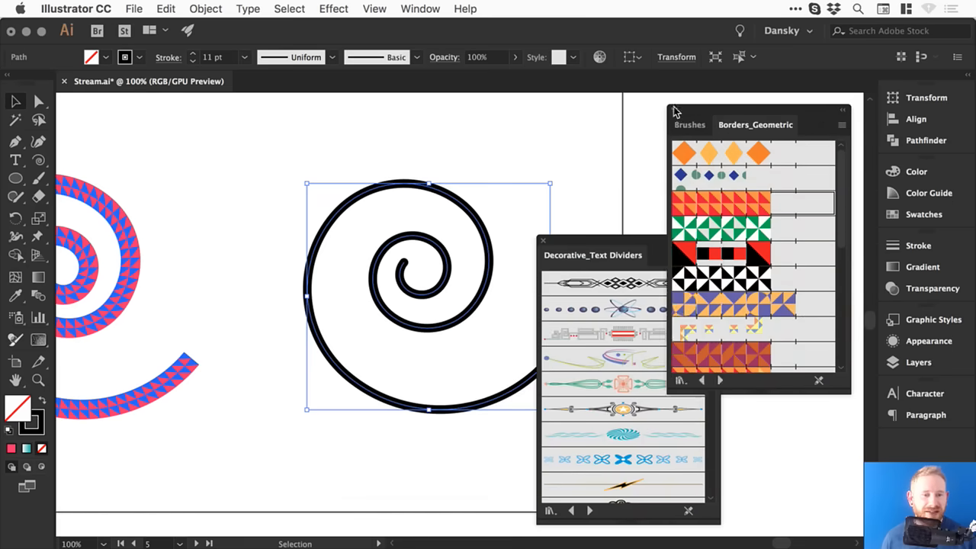
{"action": "left_click", "coordinate": [673, 112]}
{"action": "mouse_move", "coordinate": [647, 245]}
{"action": "left_mouse_down"}
{"action": "mouse_move", "coordinate": [753, 120]}
{"action": "mouse_move", "coordinate": [767, 116]}
{"action": "left_mouse_up"}
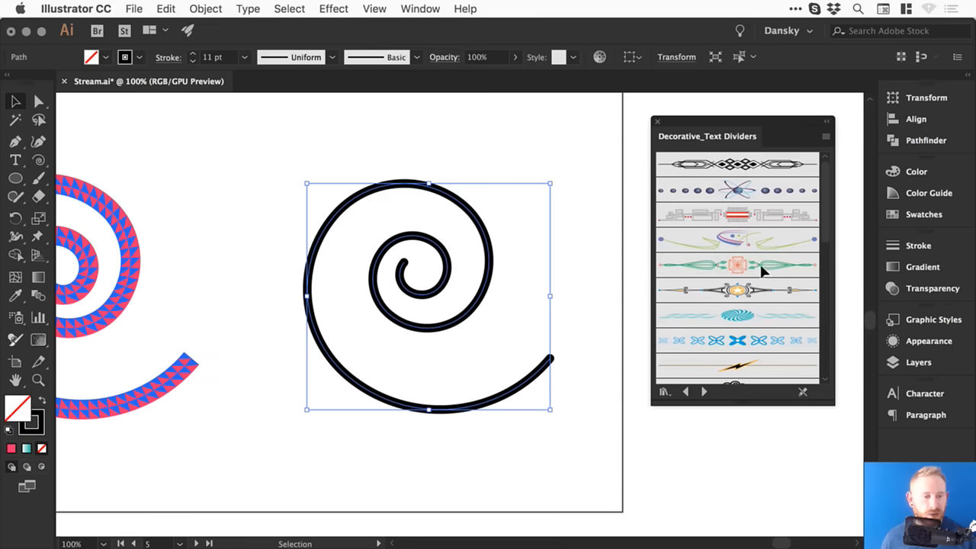
{"action": "left_click", "coordinate": [704, 392]}
{"action": "left_click", "coordinate": [685, 392]}
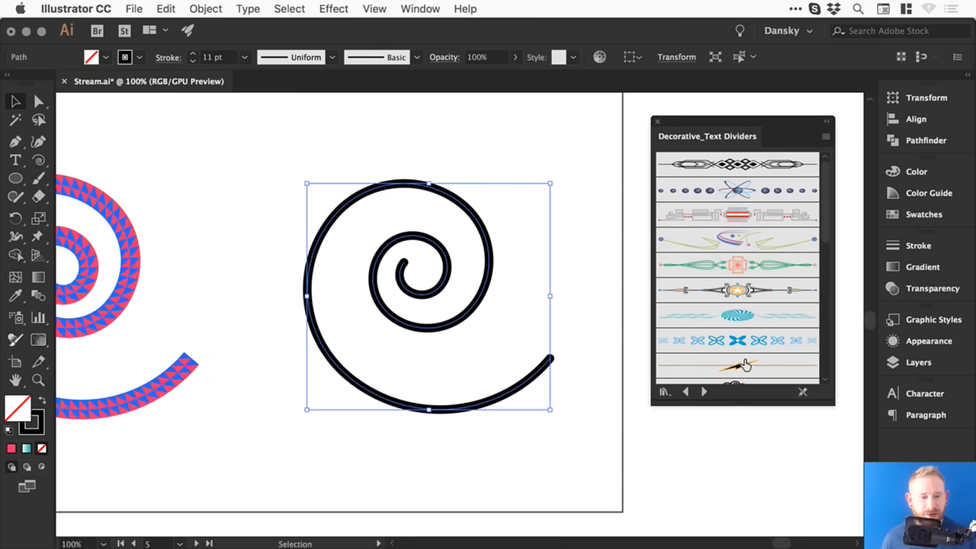
Step: Try several Decorative_Text Dividers brushes on the selected spiral, including the lightning bolt, atom, black knot and blue arrow designs
{"action": "left_click", "coordinate": [746, 366]}
{"action": "left_click", "coordinate": [751, 290]}
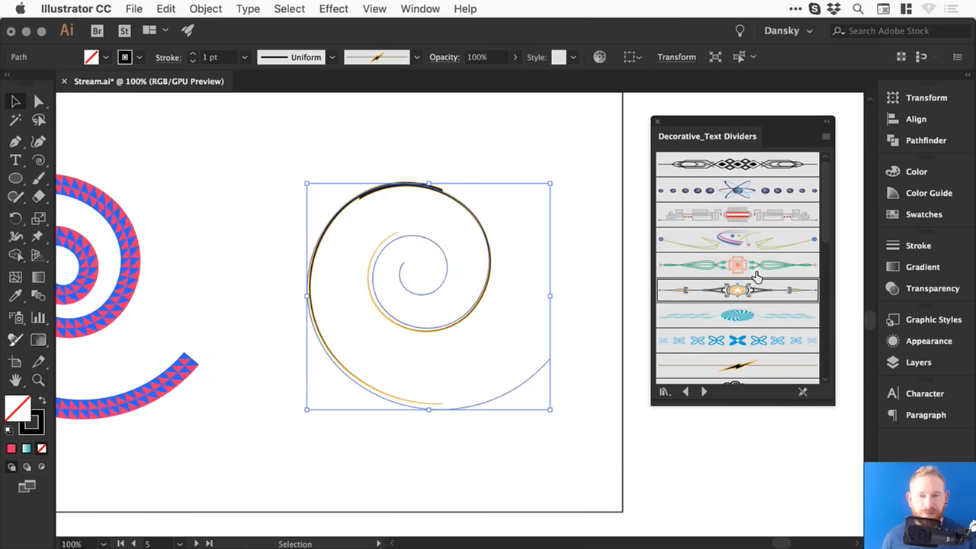
{"action": "left_click", "coordinate": [751, 215]}
{"action": "left_click", "coordinate": [750, 189]}
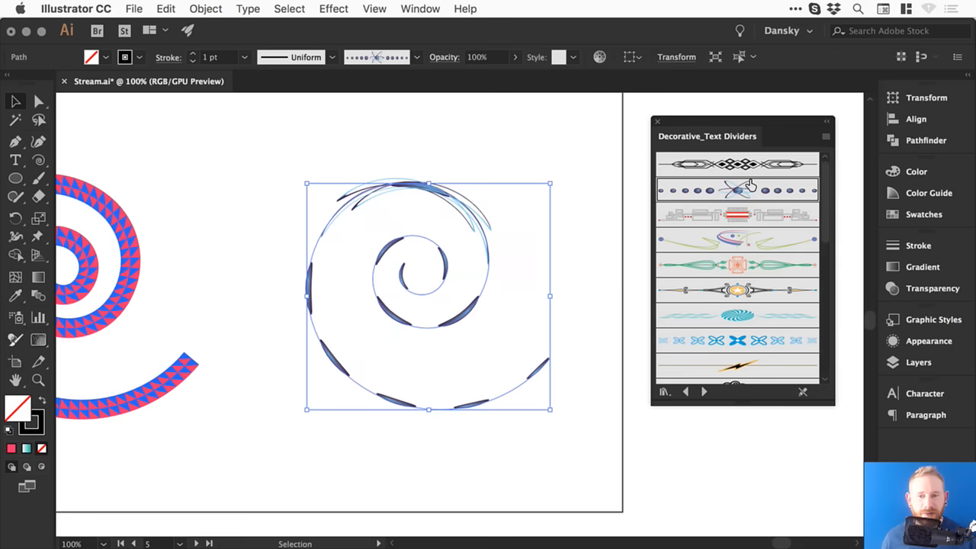
{"action": "left_click", "coordinate": [766, 167]}
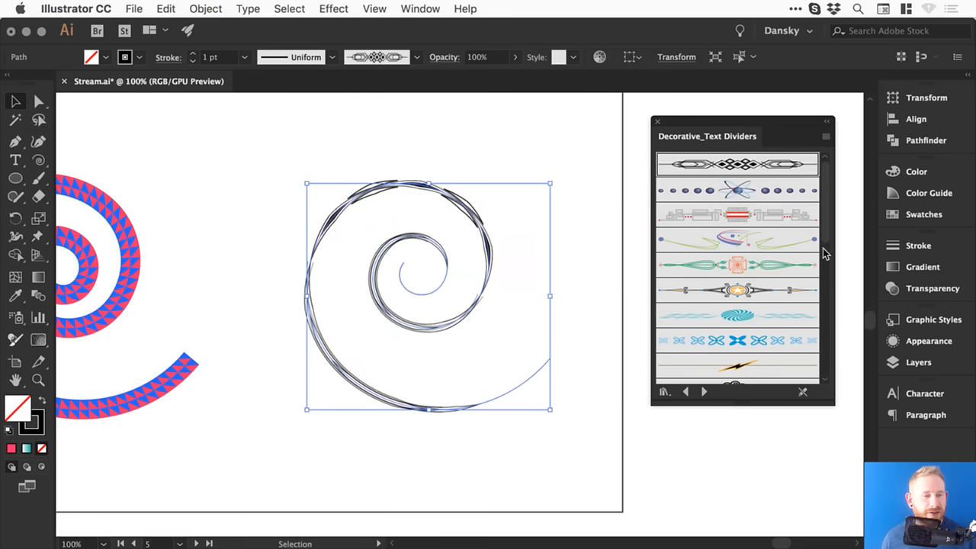
{"action": "scroll", "coordinate": [822, 241], "scroll_direction": "down", "scroll_amount": 5}
{"action": "left_click", "coordinate": [763, 272]}
{"action": "left_click", "coordinate": [767, 246]}
{"action": "left_click", "coordinate": [753, 296]}
{"action": "left_click", "coordinate": [740, 323]}
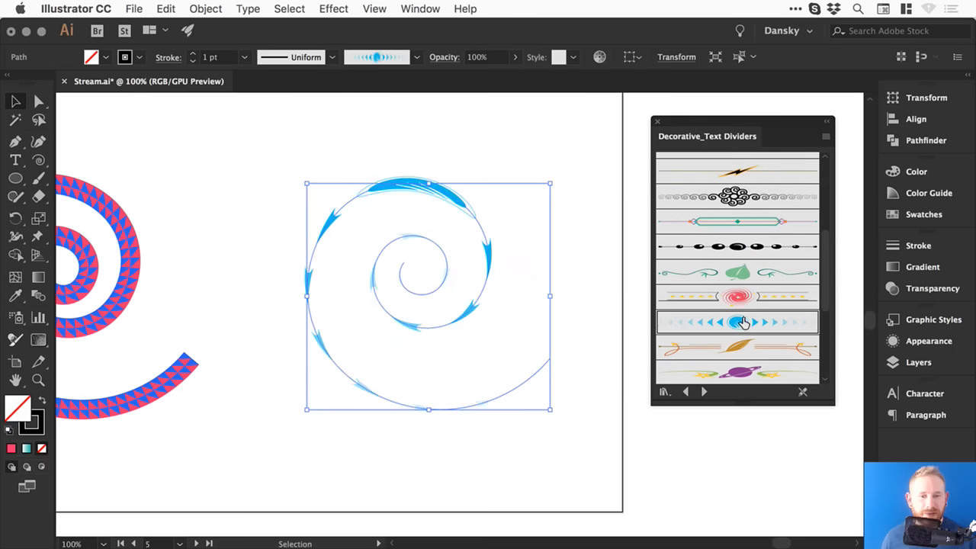
Step: Try several black brushes from the Elegant Curl & Floral Brush Set on the selected spiral
{"action": "left_click", "coordinate": [704, 392]}
{"action": "left_click", "coordinate": [721, 325]}
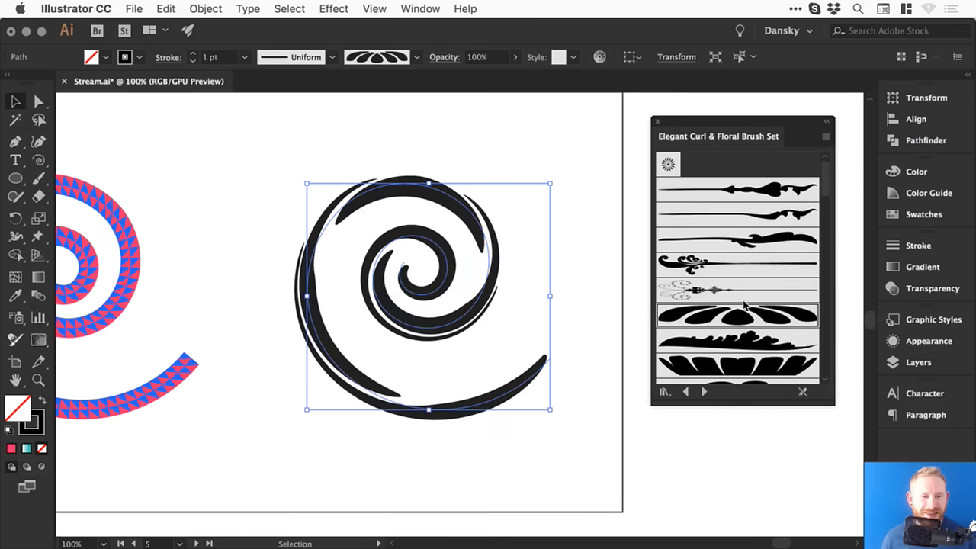
{"action": "left_click", "coordinate": [762, 239]}
{"action": "left_click", "coordinate": [755, 200]}
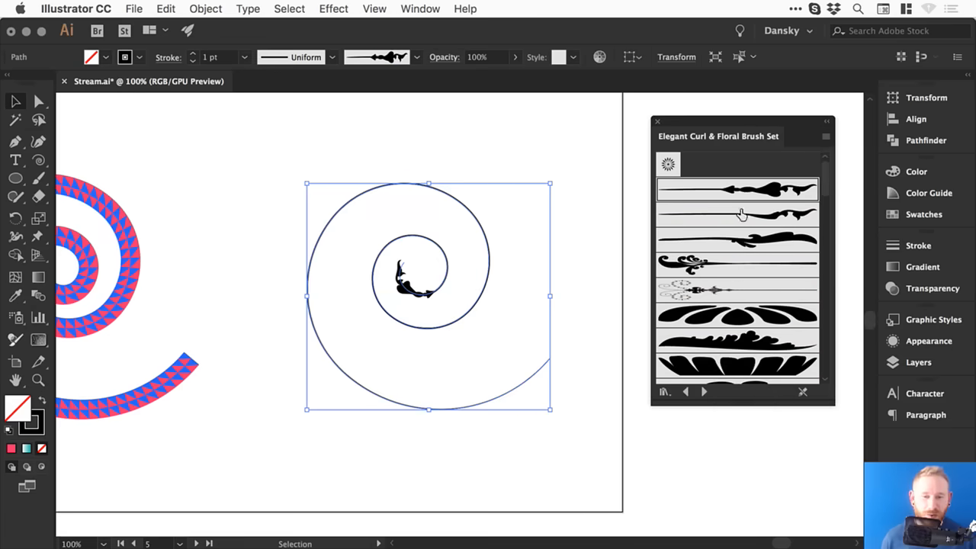
{"action": "left_click", "coordinate": [745, 363]}
Step: Open the Image Brush Library and try its daisy-with-stem brush on the spiral
{"action": "left_click", "coordinate": [704, 391]}
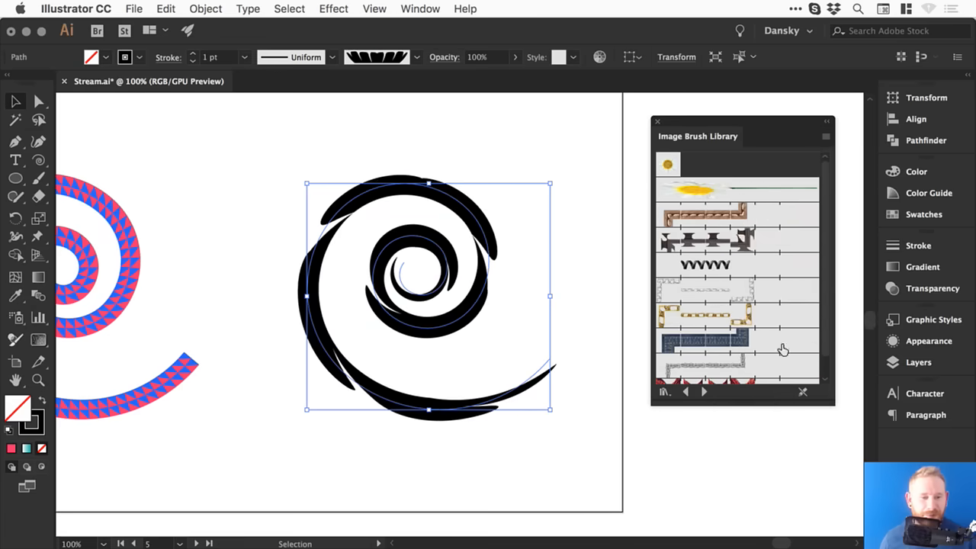
{"action": "left_click", "coordinate": [750, 217]}
{"action": "left_click", "coordinate": [738, 188]}
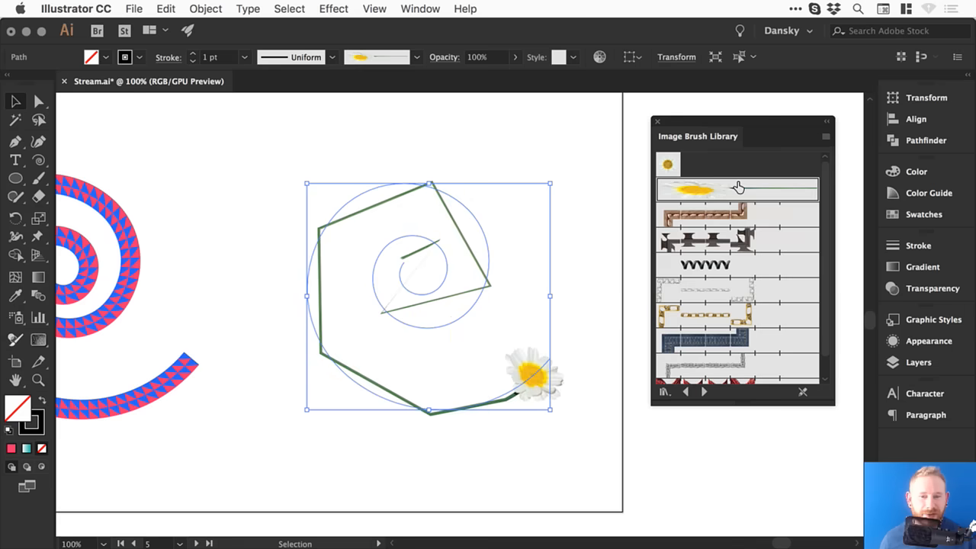
Step: Try the blue denim image brush on the spiral, apply the black coil brush instead, close the library and deselect
{"action": "left_click", "coordinate": [529, 140]}
{"action": "key", "text": "z"}
{"action": "left_click_drag", "start_coordinate": [328, 185], "coordinate": [571, 483]}
{"action": "key", "text": "v"}
{"action": "left_click", "coordinate": [579, 371]}
{"action": "left_click", "coordinate": [723, 335]}
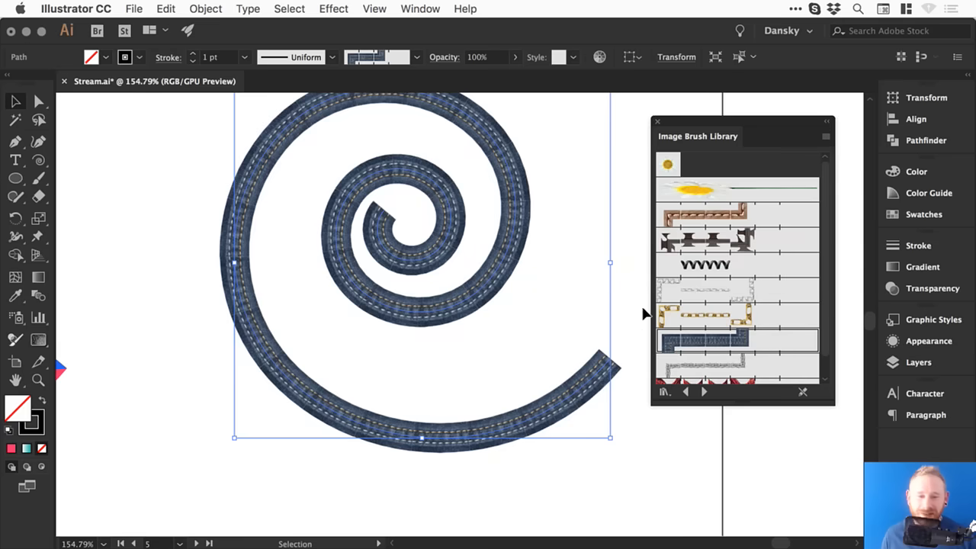
{"action": "left_click", "coordinate": [730, 265]}
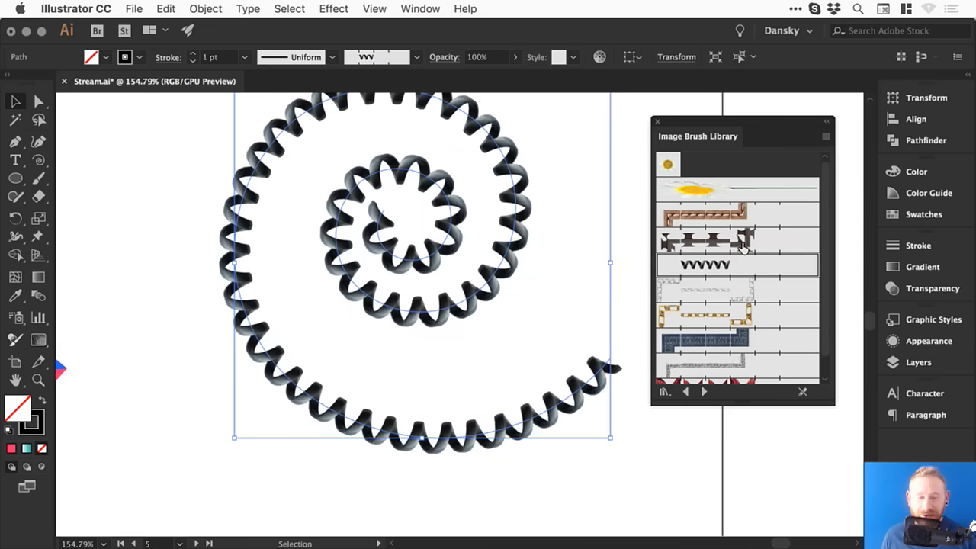
{"action": "left_click", "coordinate": [658, 122]}
{"action": "left_click", "coordinate": [793, 277]}
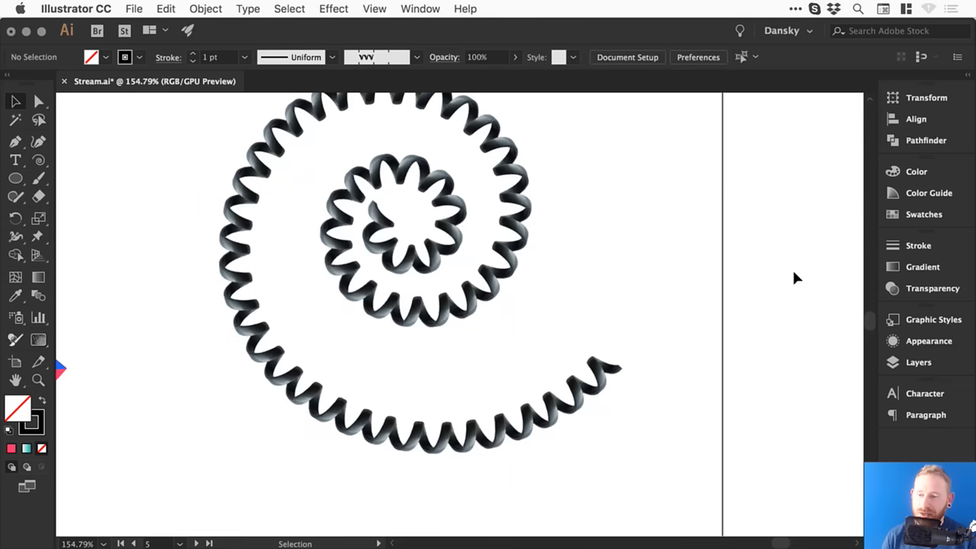
Step: Select the two blue hearts on the first artboard, set their fill to pinkish red f72863, and deselect them
{"action": "key", "text": "super+minus"}
{"action": "key", "text": "super+minus"}
{"action": "key", "text": "super+minus"}
{"action": "key", "text": "super+minus"}
{"action": "key", "text": "super+minus"}
{"action": "key", "text": "super+minus"}
{"action": "key", "text": "super+minus"}
{"action": "key", "text": "super+minus"}
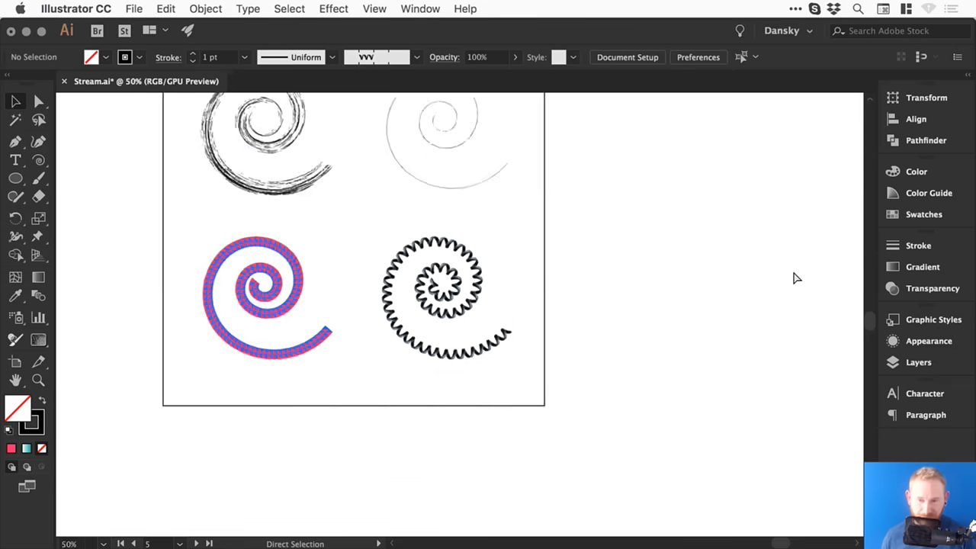
{"action": "left_click_drag", "start_coordinate": [176, 295], "coordinate": [278, 295]}
{"action": "left_click_drag", "start_coordinate": [367, 293], "coordinate": [467, 260]}
{"action": "left_click_drag", "start_coordinate": [135, 222], "coordinate": [220, 268]}
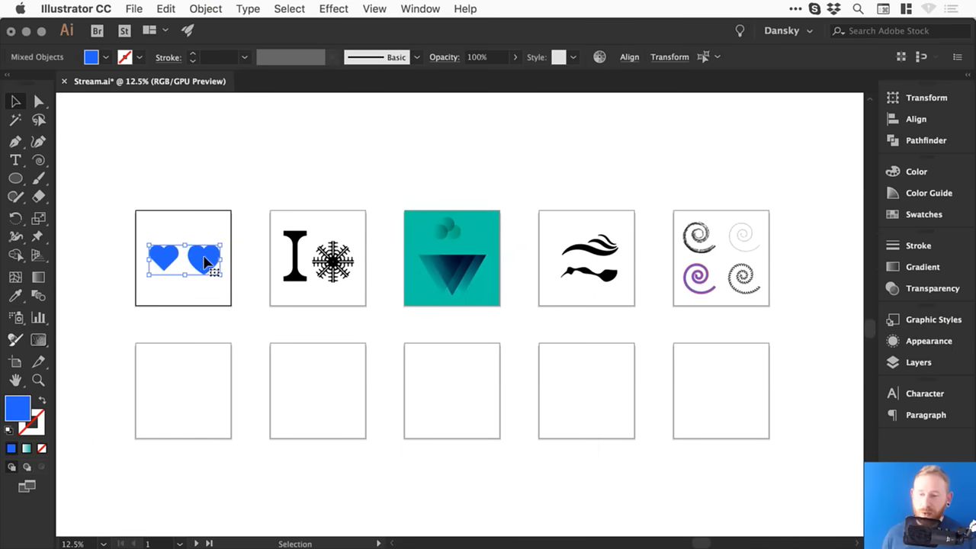
{"action": "double_click", "coordinate": [19, 408]}
{"action": "left_click_drag", "start_coordinate": [491, 188], "coordinate": [496, 187]}
{"action": "left_click", "coordinate": [440, 187]}
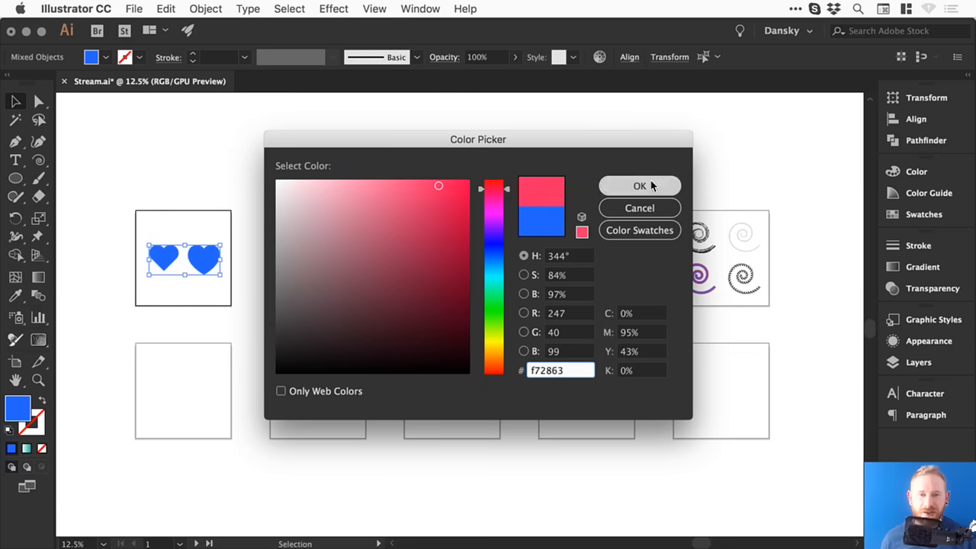
{"action": "left_click", "coordinate": [640, 186]}
{"action": "left_click", "coordinate": [525, 156]}
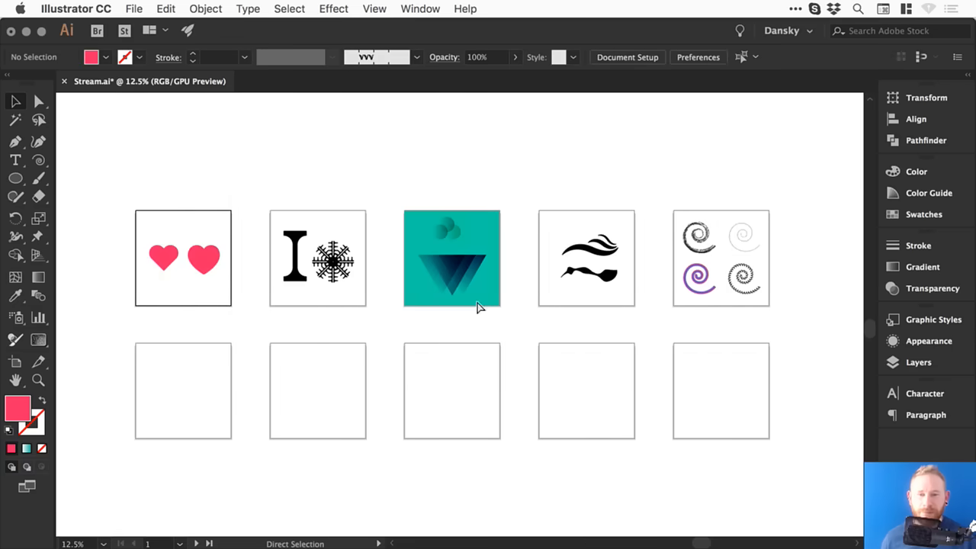
Step: Save the document and fit the first artboard with the two hearts in view, with the Selection tool active
{"action": "key", "text": "super+s"}
{"action": "key", "text": "z"}
{"action": "left_click_drag", "start_coordinate": [111, 330], "coordinate": [630, 252]}
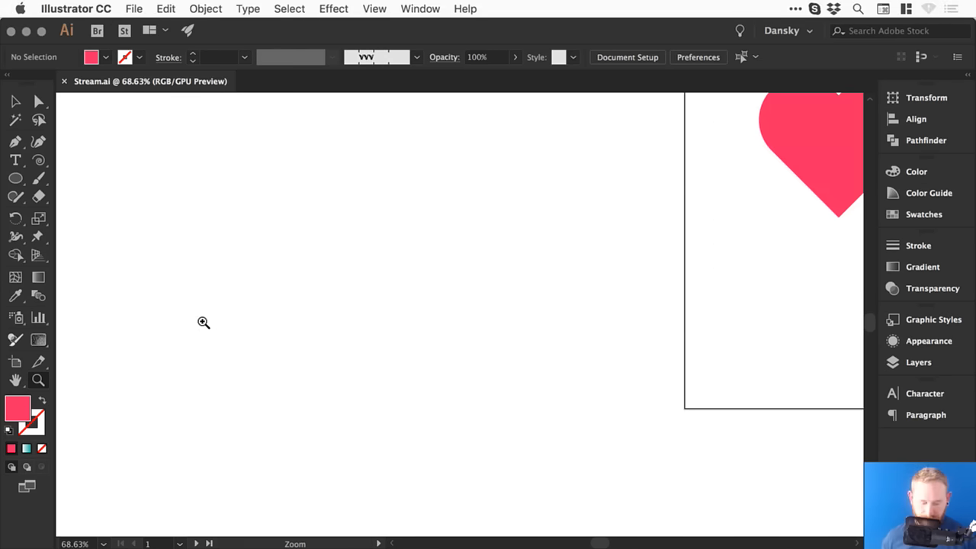
{"action": "key", "text": "super+0"}
{"action": "key", "text": "v"}
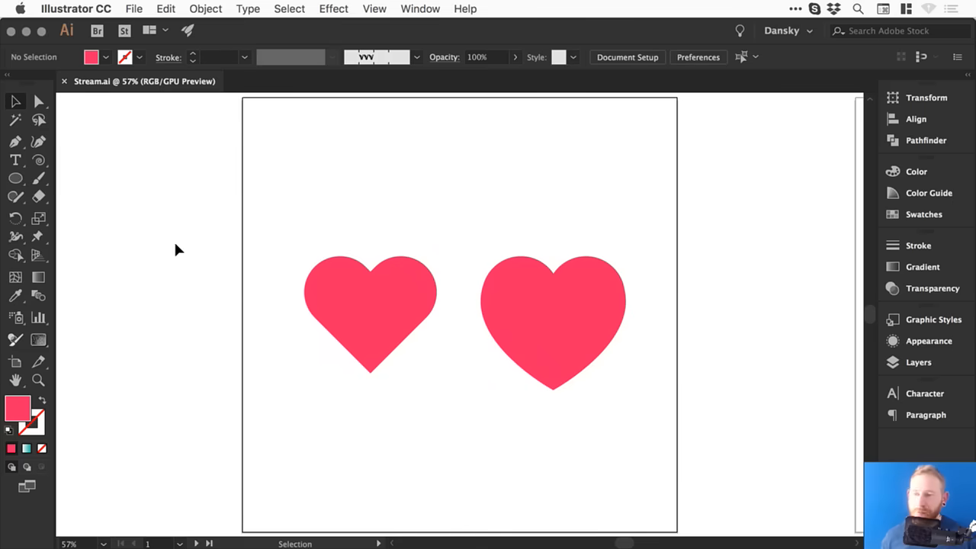
{"action": "left_click", "coordinate": [17, 178]}
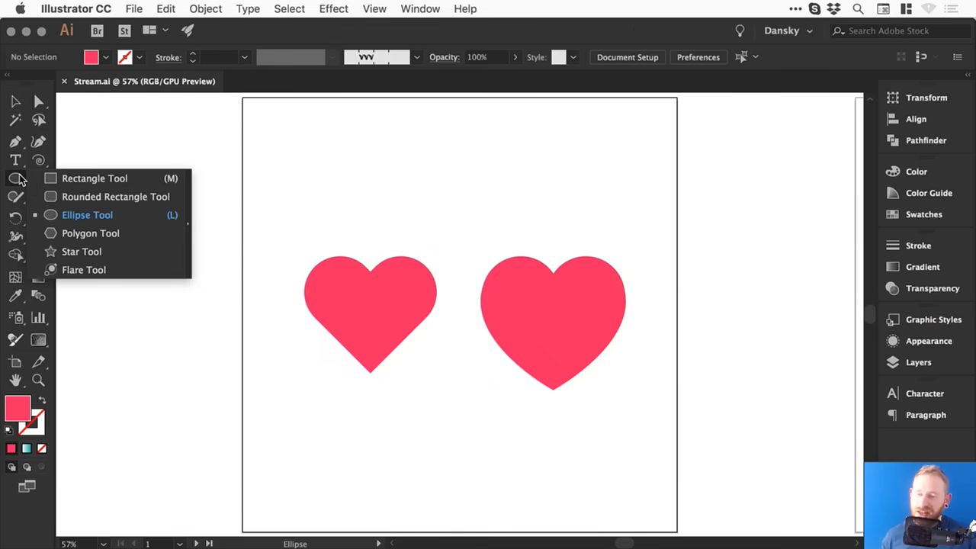
{"action": "left_click", "coordinate": [116, 178]}
{"action": "left_click", "coordinate": [15, 100]}
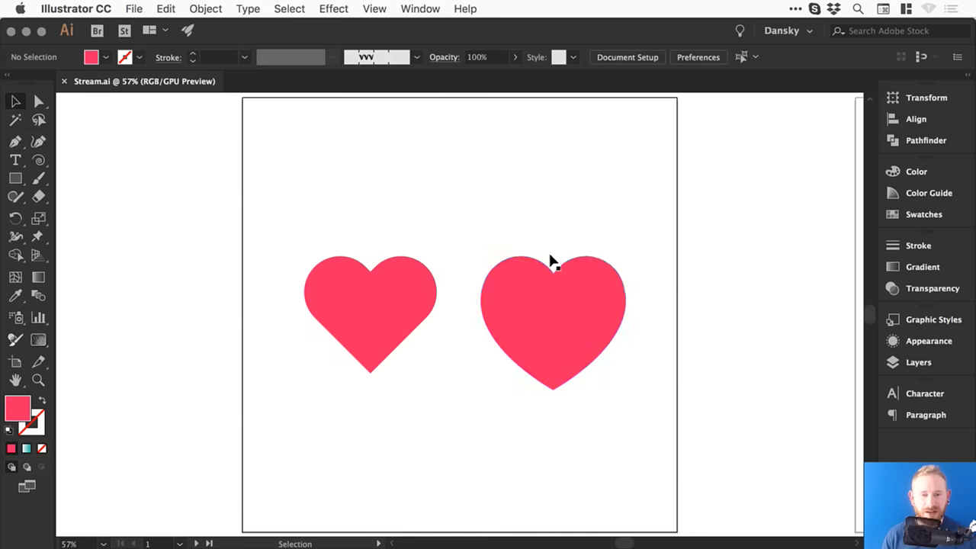
Step: Try rounding the top notch and bottom point of the smaller heart with a corner radius of 16.17 pt
{"action": "key", "text": "super+space"}
{"action": "left_click_drag", "start_coordinate": [283, 224], "coordinate": [676, 416]}
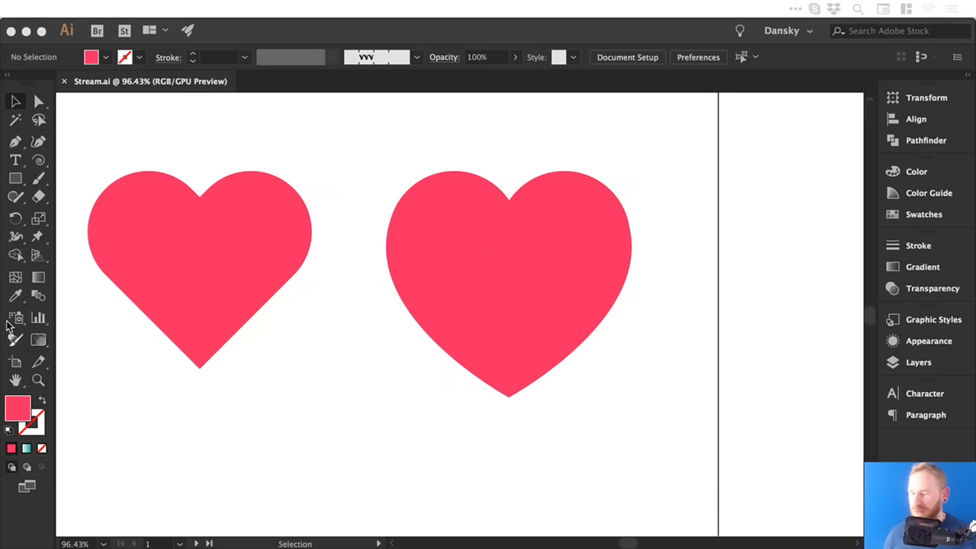
{"action": "left_click", "coordinate": [393, 172]}
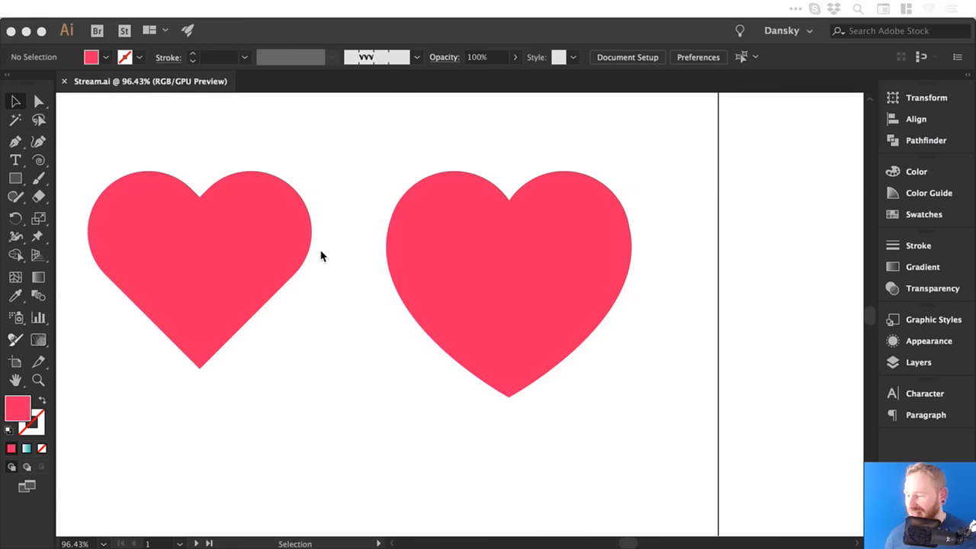
{"action": "left_click", "coordinate": [335, 265]}
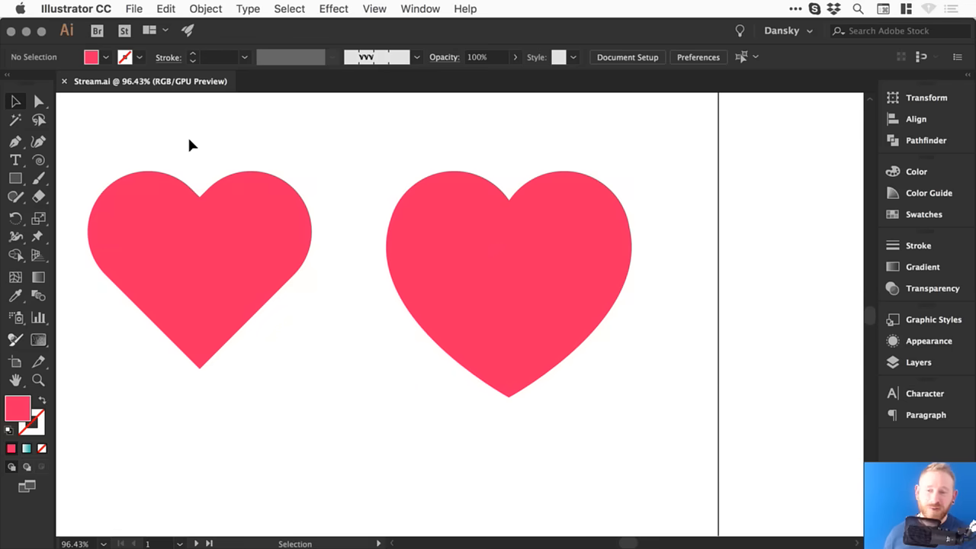
{"action": "left_click", "coordinate": [124, 196]}
{"action": "left_click", "coordinate": [38, 100]}
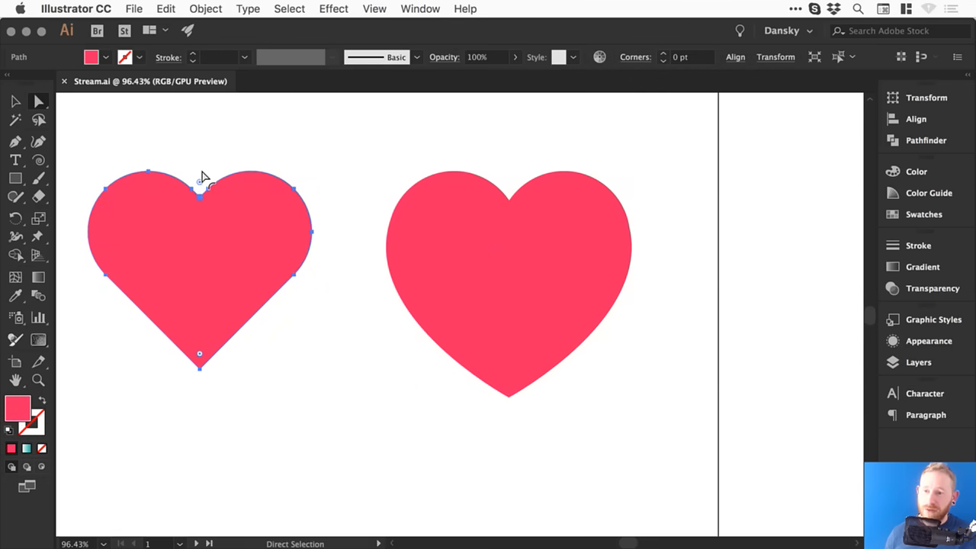
{"action": "left_click_drag", "start_coordinate": [201, 177], "coordinate": [205, 148]}
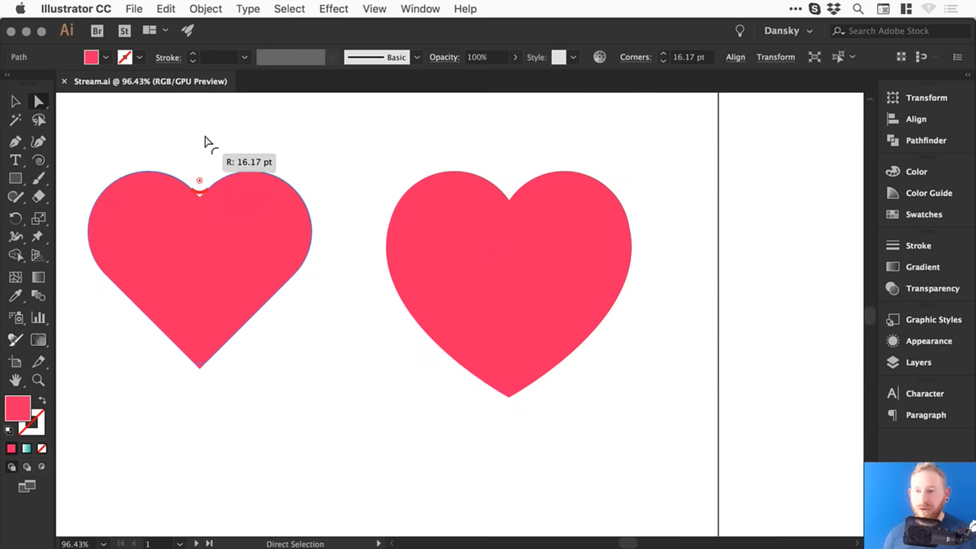
{"action": "key", "text": "v"}
{"action": "left_click", "coordinate": [374, 145]}
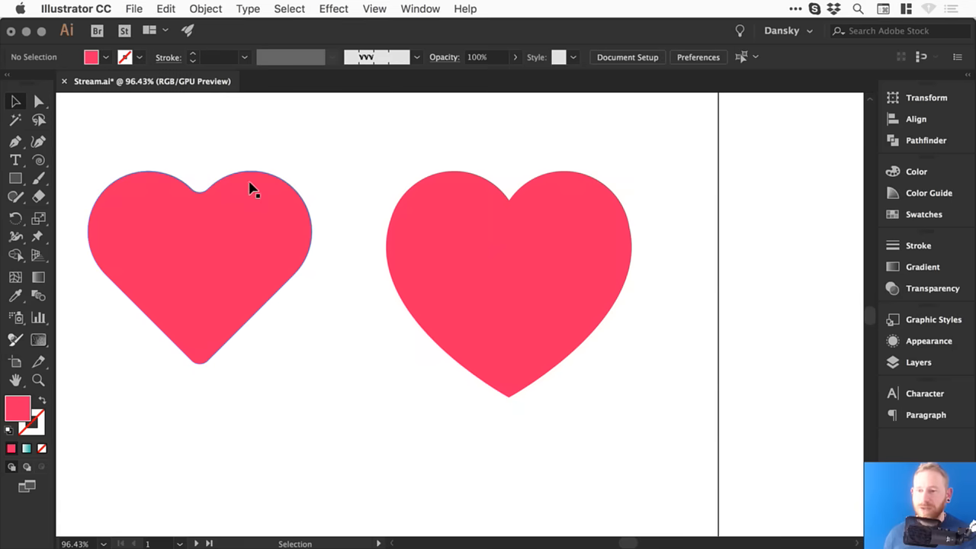
Step: Undo the corner rounding on the smaller heart and deselect it
{"action": "key", "text": "super+z"}
{"action": "key", "text": "super+z"}
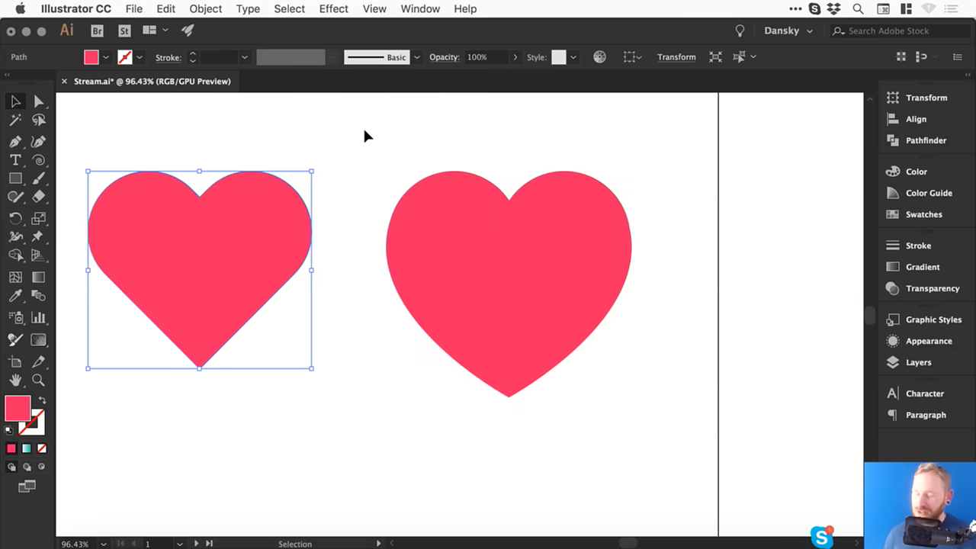
{"action": "left_click", "coordinate": [365, 131]}
Step: Look over the neighbouring artboards and return to the one with the two hearts, with the Selection tool active
{"action": "key", "text": "super+minus"}
{"action": "key", "text": "super+minus"}
{"action": "key", "text": "super+minus"}
{"action": "key", "text": "space"}
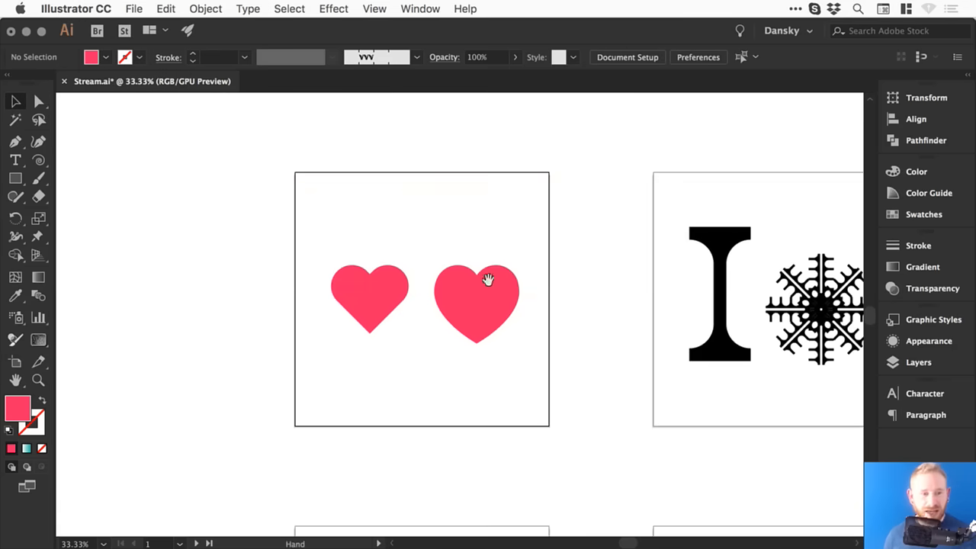
{"action": "left_click_drag", "start_coordinate": [468, 277], "coordinate": [15, 248]}
{"action": "left_click_drag", "start_coordinate": [538, 254], "coordinate": [872, 273]}
{"action": "key", "text": "space"}
{"action": "key", "text": "space"}
{"action": "key", "text": "z"}
{"action": "left_click_drag", "start_coordinate": [112, 118], "coordinate": [456, 405]}
{"action": "key", "text": "v"}
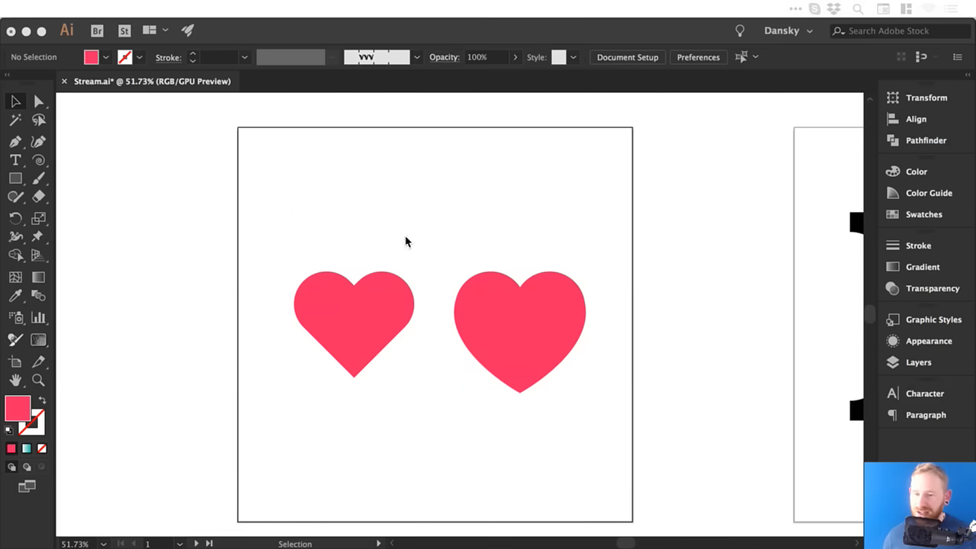
{"action": "left_click", "coordinate": [433, 183]}
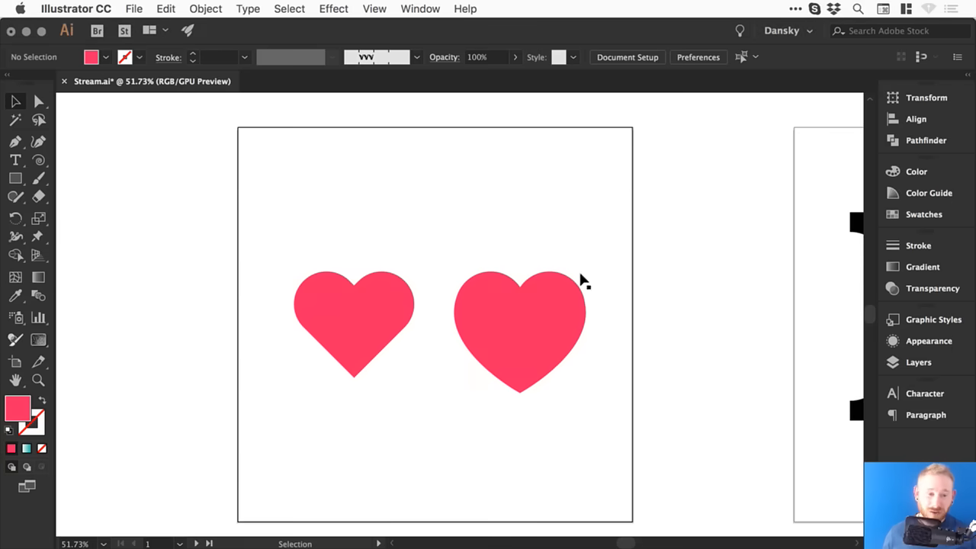
Step: Try painting wavy freehand strokes around the two hearts with the coil pattern brush, undoing each stroke
{"action": "left_click", "coordinate": [38, 178]}
{"action": "mouse_move", "coordinate": [272, 207]}
{"action": "left_mouse_down"}
{"action": "mouse_move", "coordinate": [337, 190]}
{"action": "mouse_move", "coordinate": [588, 186]}
{"action": "left_mouse_up"}
{"action": "key", "text": "super+z"}
{"action": "mouse_move", "coordinate": [281, 195]}
{"action": "left_mouse_down"}
{"action": "mouse_move", "coordinate": [422, 227]}
{"action": "mouse_move", "coordinate": [494, 165]}
{"action": "mouse_move", "coordinate": [540, 240]}
{"action": "mouse_move", "coordinate": [626, 186]}
{"action": "mouse_move", "coordinate": [652, 182]}
{"action": "mouse_move", "coordinate": [697, 410]}
{"action": "mouse_move", "coordinate": [677, 460]}
{"action": "mouse_move", "coordinate": [448, 474]}
{"action": "mouse_move", "coordinate": [308, 467]}
{"action": "mouse_move", "coordinate": [133, 395]}
{"action": "mouse_move", "coordinate": [90, 305]}
{"action": "mouse_move", "coordinate": [194, 124]}
{"action": "left_mouse_up"}
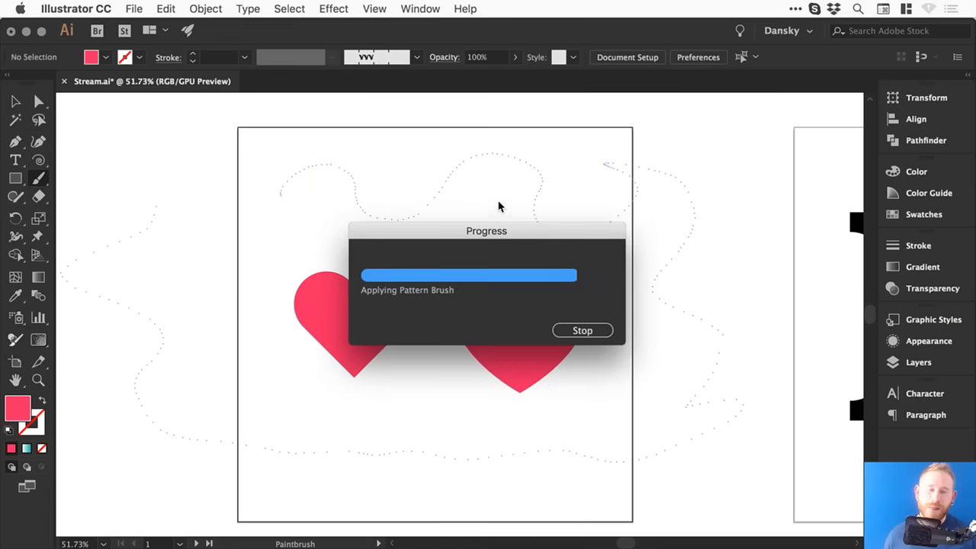
{"action": "key", "text": "v"}
{"action": "key", "text": "super+z"}
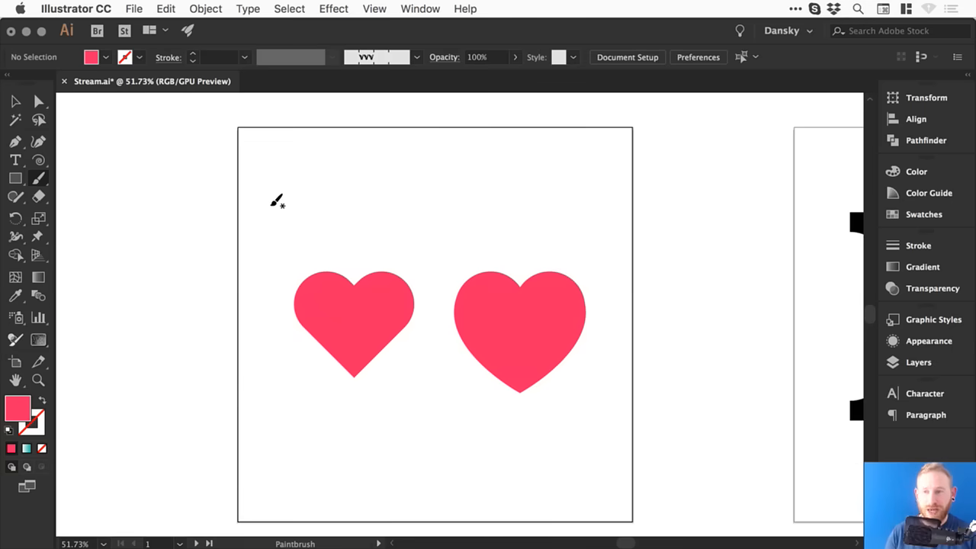
{"action": "mouse_move", "coordinate": [287, 203]}
{"action": "left_mouse_down"}
{"action": "mouse_move", "coordinate": [356, 224]}
{"action": "mouse_move", "coordinate": [437, 212]}
{"action": "mouse_move", "coordinate": [506, 184]}
{"action": "mouse_move", "coordinate": [599, 207]}
{"action": "mouse_move", "coordinate": [677, 275]}
{"action": "mouse_move", "coordinate": [610, 379]}
{"action": "mouse_move", "coordinate": [501, 493]}
{"action": "mouse_move", "coordinate": [341, 485]}
{"action": "mouse_move", "coordinate": [247, 439]}
{"action": "mouse_move", "coordinate": [190, 330]}
{"action": "mouse_move", "coordinate": [245, 216]}
{"action": "left_mouse_up"}
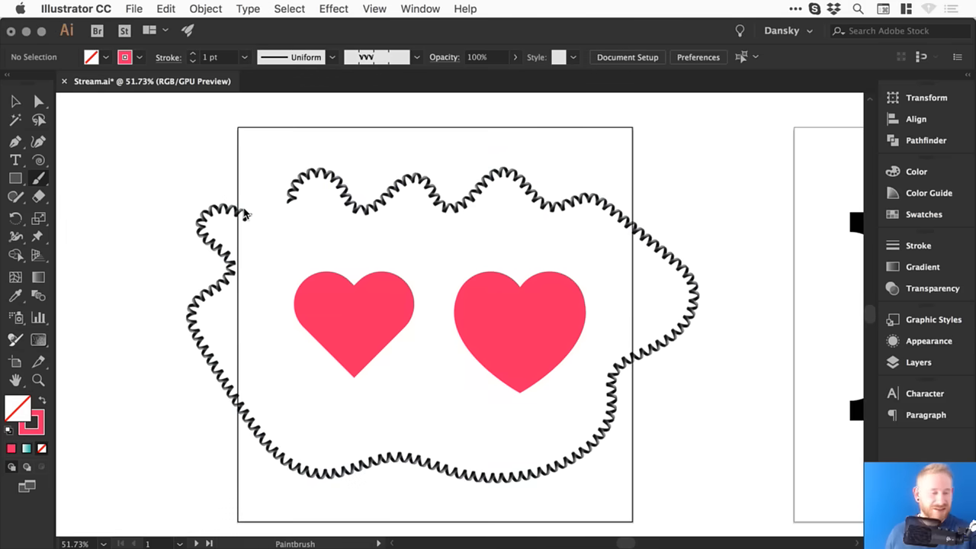
{"action": "key", "text": "super+z"}
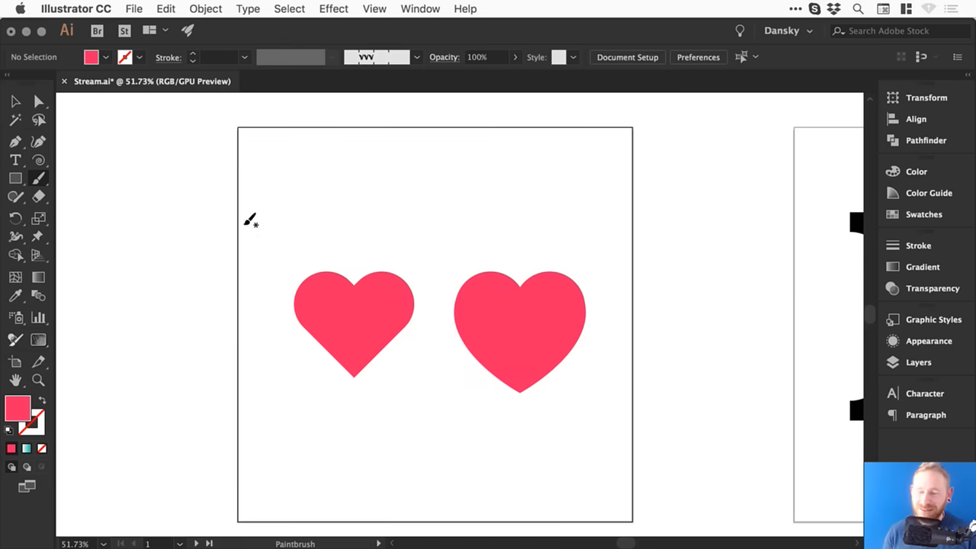
{"action": "key", "text": "v"}
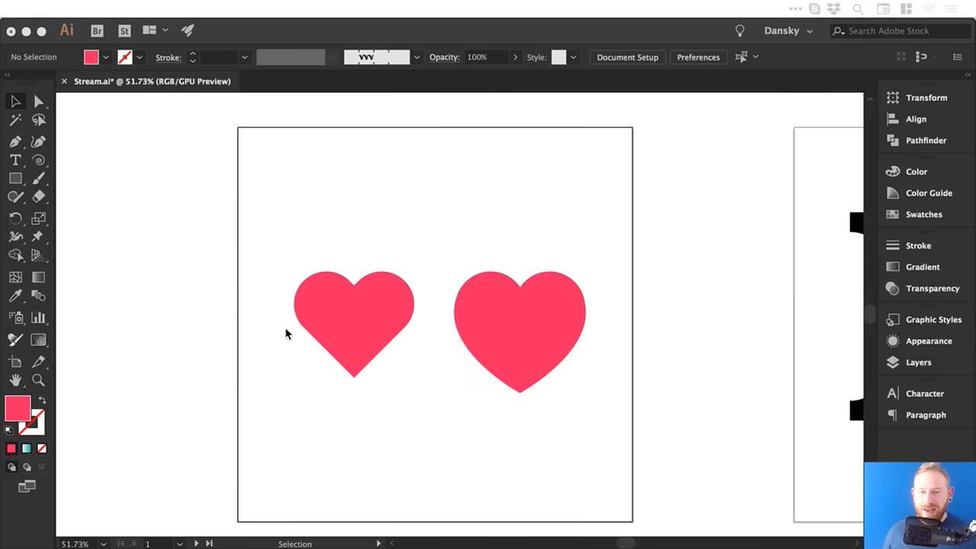
{"action": "left_click", "coordinate": [438, 217]}
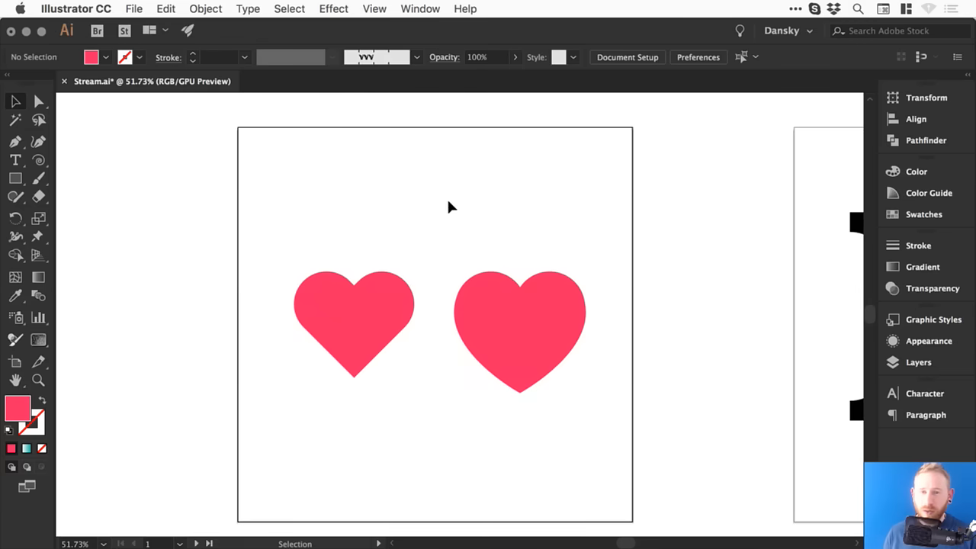
{"action": "left_click", "coordinate": [16, 143]}
{"action": "left_click", "coordinate": [16, 144]}
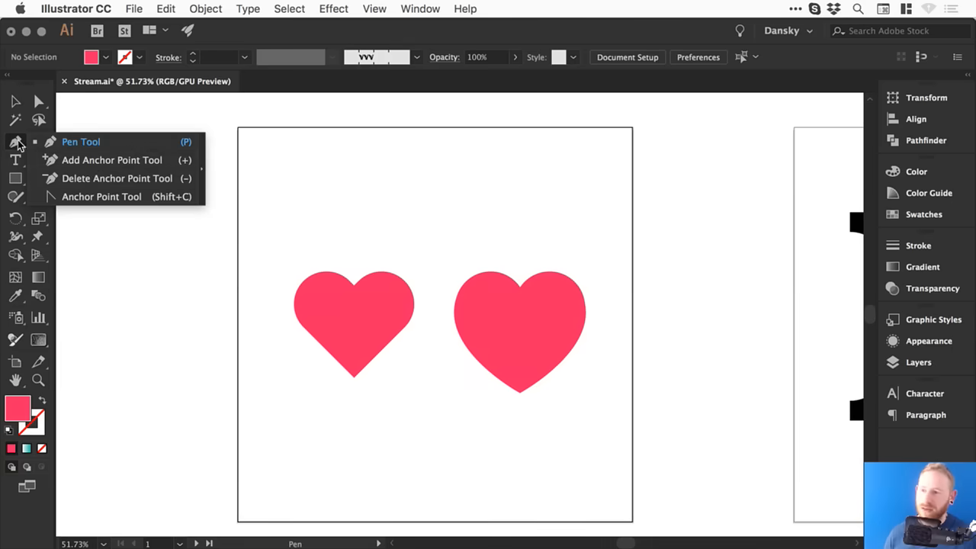
{"action": "left_click", "coordinate": [108, 143]}
{"action": "left_click", "coordinate": [16, 101]}
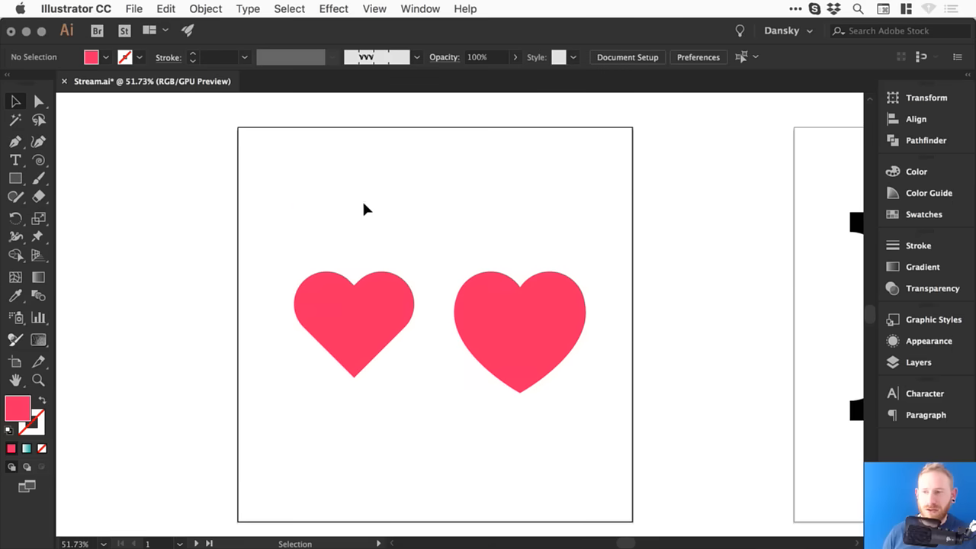
{"action": "left_click", "coordinate": [16, 178]}
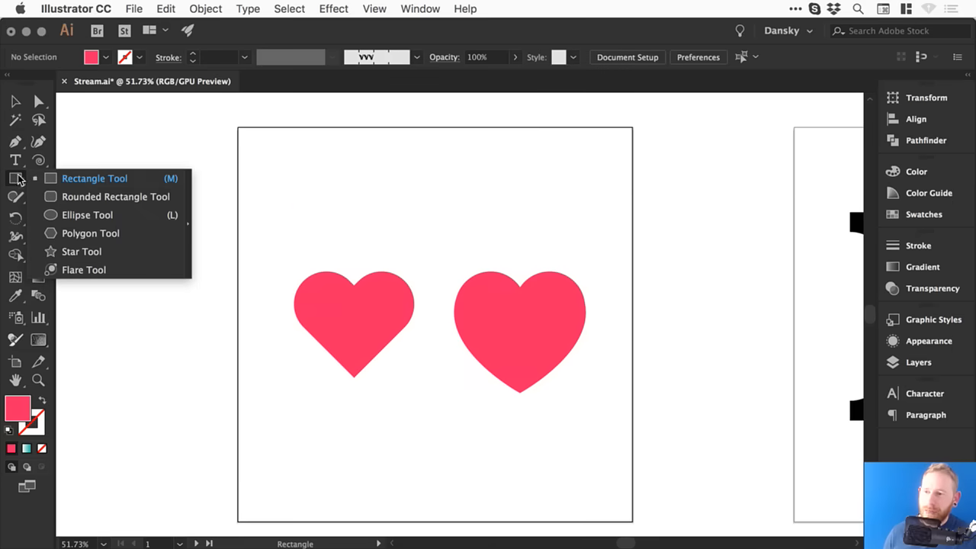
{"action": "left_click", "coordinate": [70, 174]}
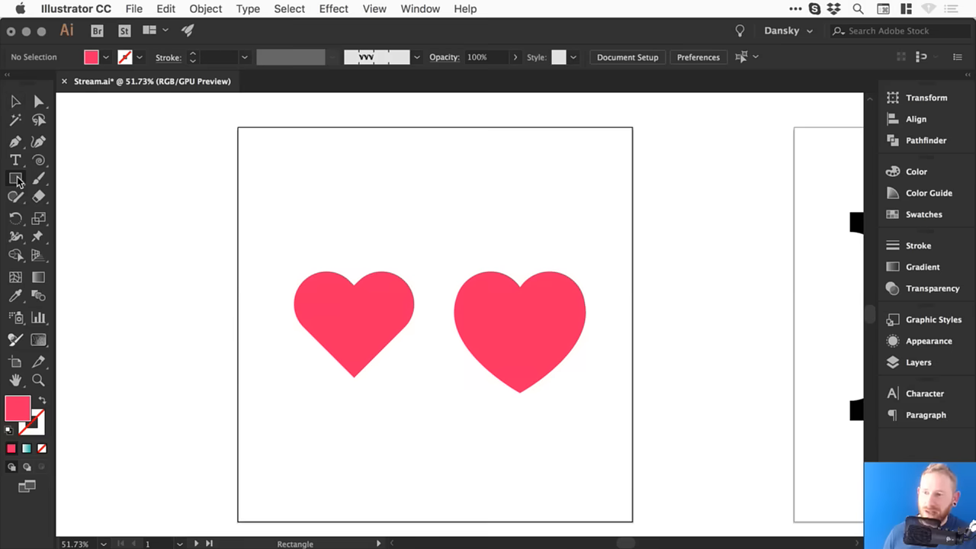
{"action": "left_click", "coordinate": [15, 180]}
{"action": "left_click", "coordinate": [15, 101]}
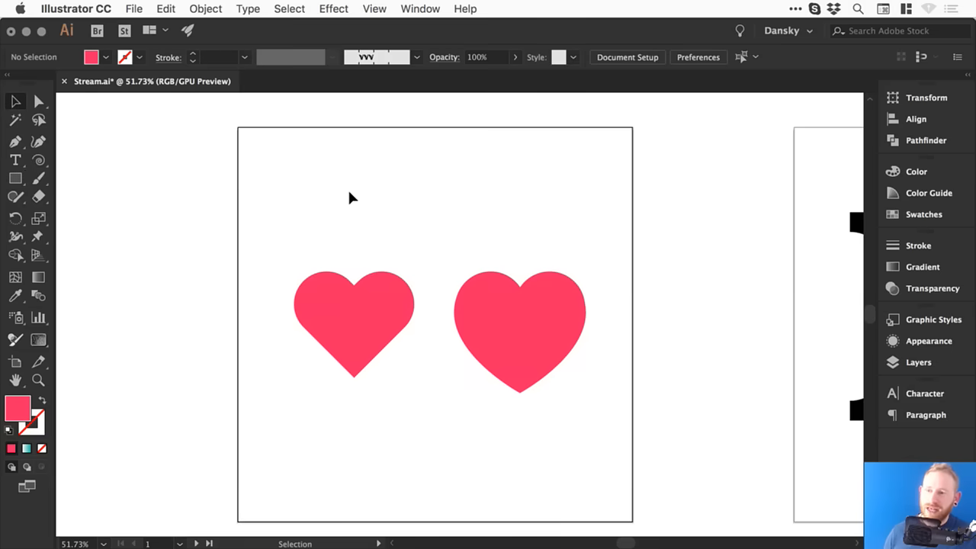
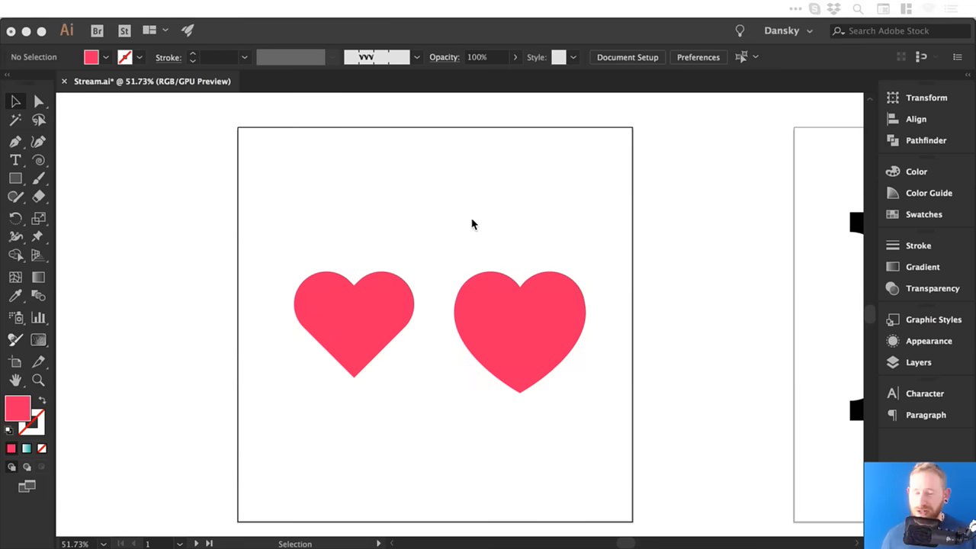
{"action": "left_click", "coordinate": [450, 192]}
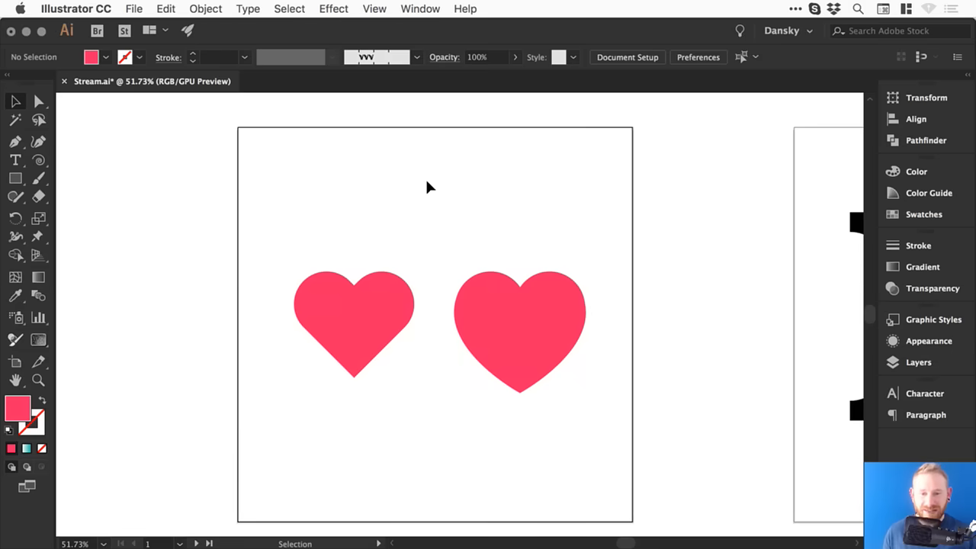
Step: Examine the smaller heart in Outline view by selecting groups of its anchor points and its whole path
{"action": "left_click_drag", "start_coordinate": [277, 274], "coordinate": [473, 396]}
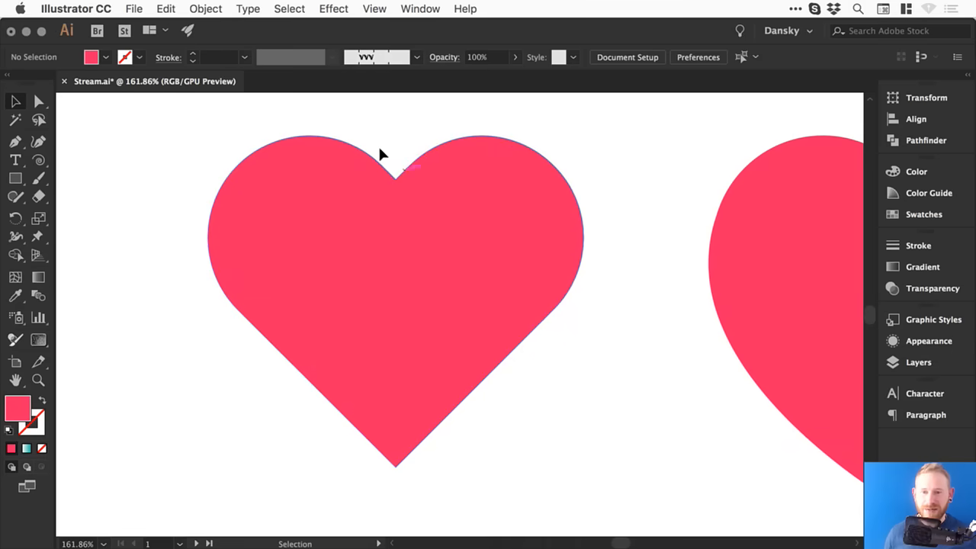
{"action": "key", "text": "super+y"}
{"action": "key", "text": "a"}
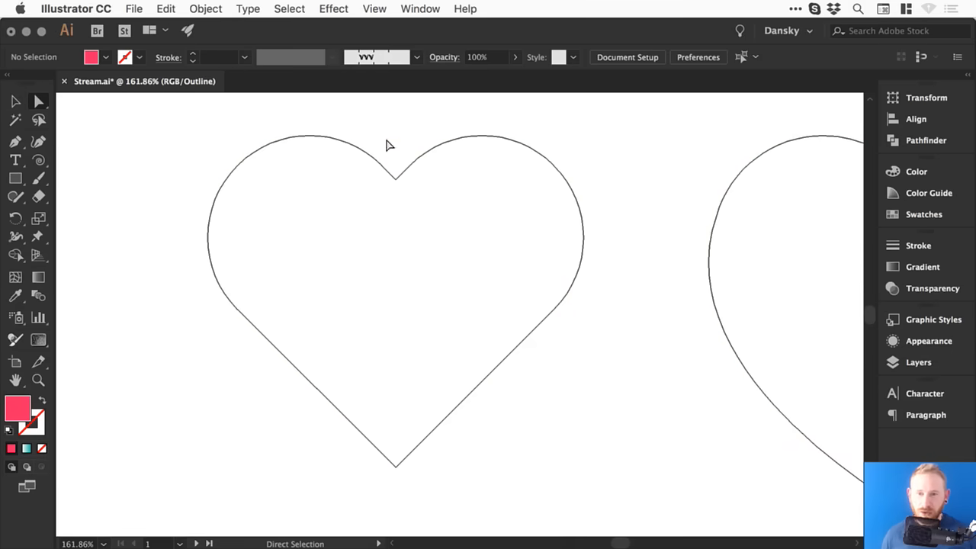
{"action": "left_click_drag", "start_coordinate": [387, 140], "coordinate": [415, 212]}
{"action": "key", "text": "super+y"}
{"action": "left_click_drag", "start_coordinate": [200, 120], "coordinate": [419, 212]}
{"action": "key", "text": "v"}
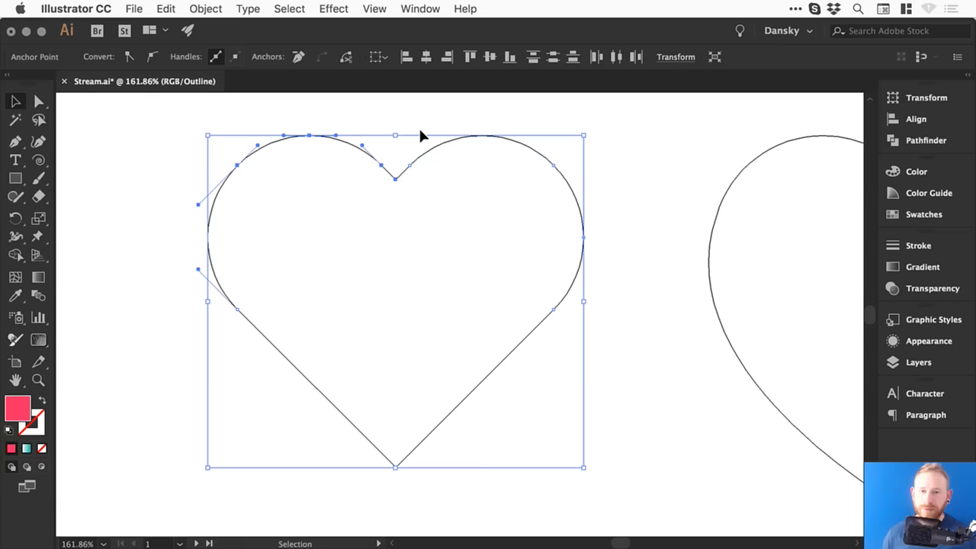
{"action": "left_click_drag", "start_coordinate": [436, 155], "coordinate": [629, 216]}
{"action": "left_click_drag", "start_coordinate": [644, 367], "coordinate": [163, 109]}
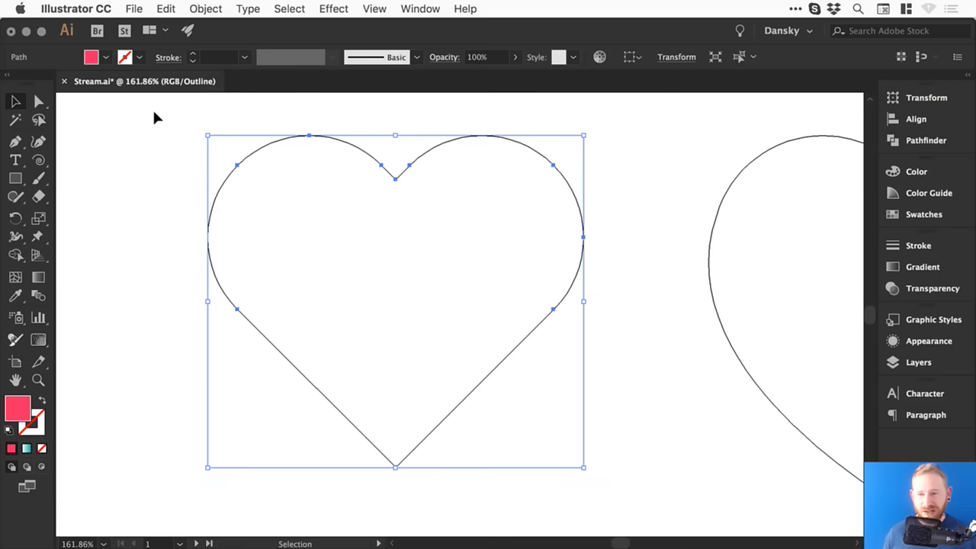
Step: Return to Preview mode, try enlarging the smaller heart from its centre, and inspect the smoothness of its edge up close
{"action": "key", "text": "super+y"}
{"action": "key", "text": "super+minus"}
{"action": "key", "text": "super+minus"}
{"action": "key", "text": "super+minus"}
{"action": "key", "text": "super+minus"}
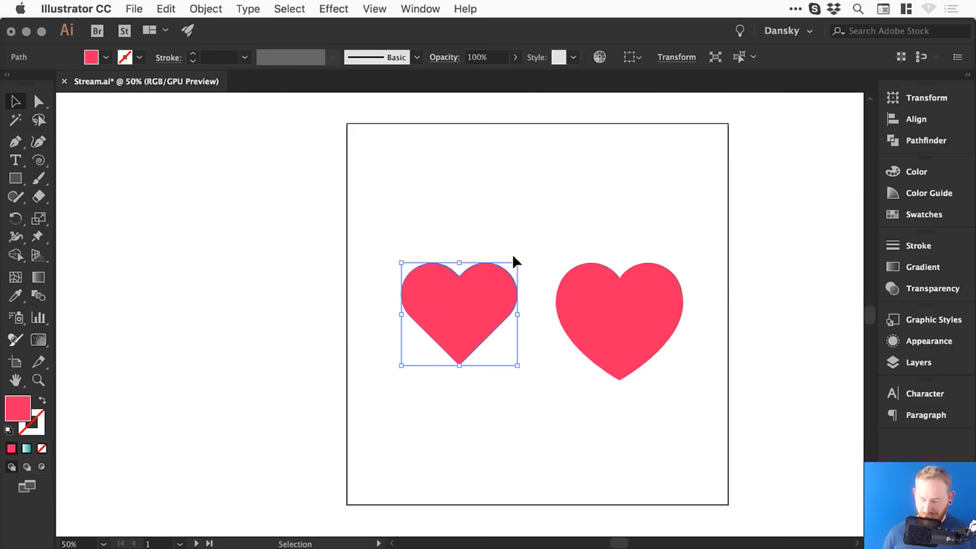
{"action": "left_click_drag", "start_coordinate": [510, 257], "coordinate": [657, 187]}
{"action": "key", "text": "z"}
{"action": "left_click_drag", "start_coordinate": [242, 258], "coordinate": [322, 303]}
{"action": "left_click_drag", "start_coordinate": [265, 240], "coordinate": [488, 353]}
{"action": "key", "text": "v"}
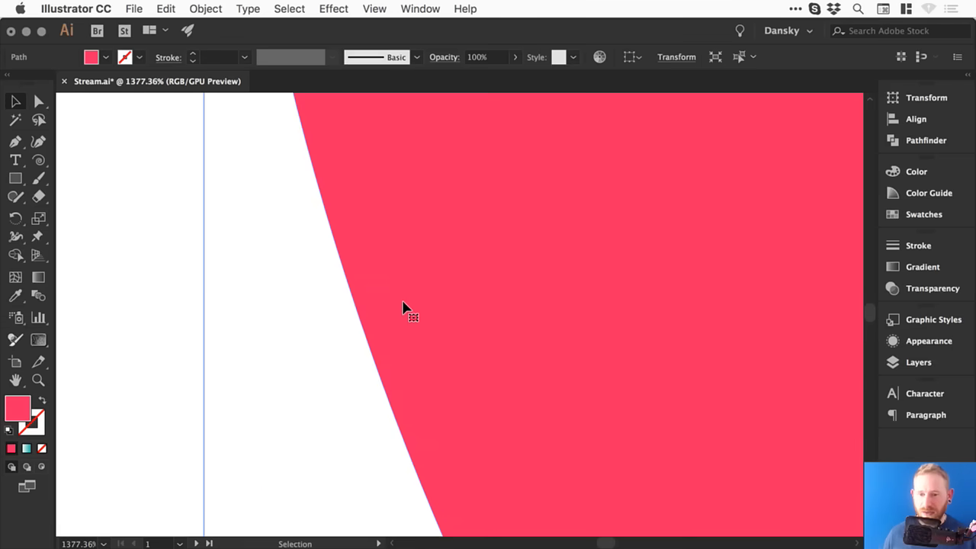
Step: Undo the smaller heart's enlargement, restore the pinkish red fill of both hearts, and fit their artboard in view
{"action": "key", "text": "super+z"}
{"action": "key", "text": "super+z"}
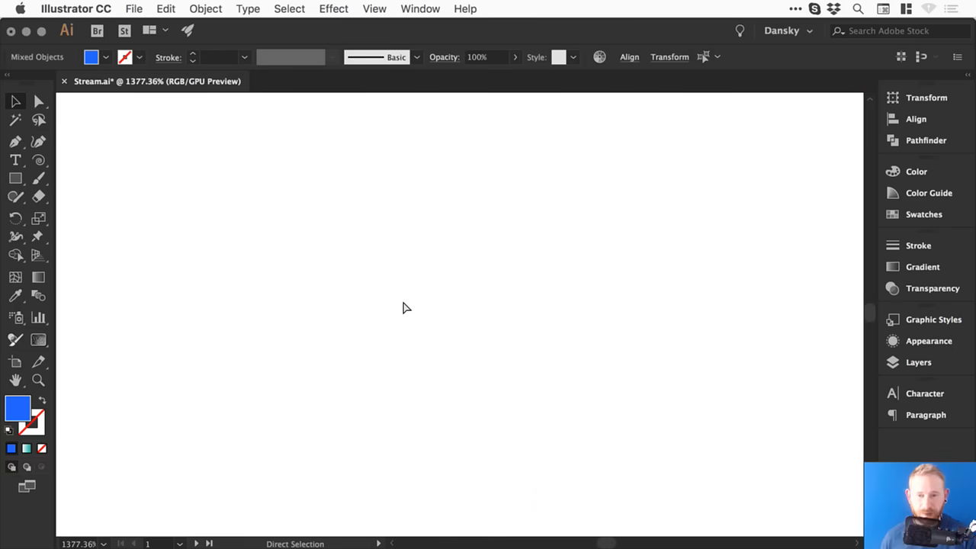
{"action": "key", "text": "super+minus"}
{"action": "key", "text": "super+minus"}
{"action": "key", "text": "super+0"}
{"action": "key", "text": "super+shift+z"}
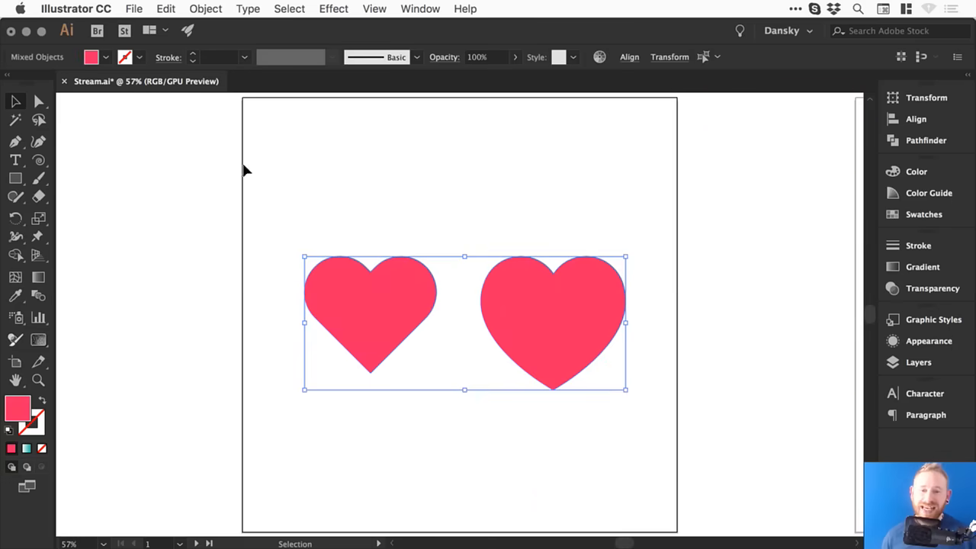
Step: Deselect the two hearts and save the document
{"action": "left_click", "coordinate": [215, 162]}
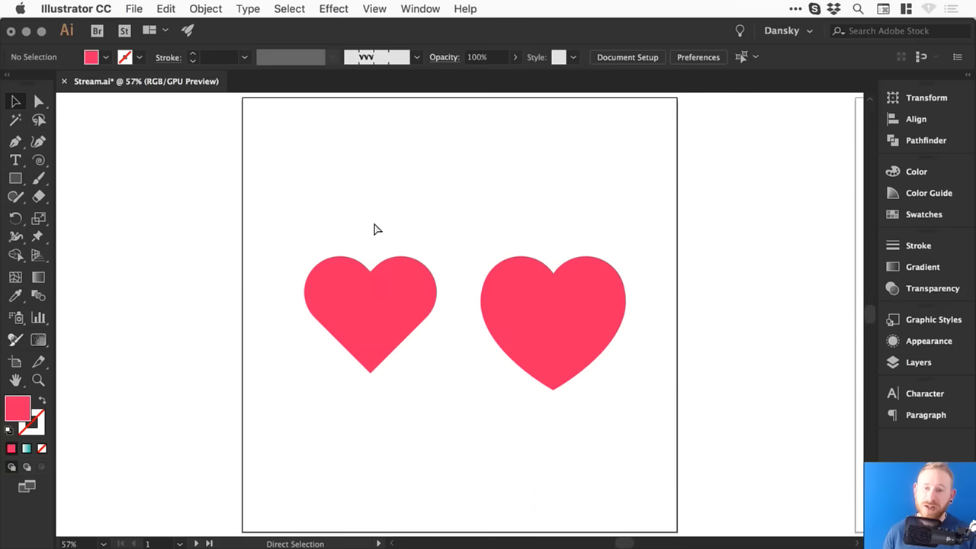
{"action": "key", "text": "super+s"}
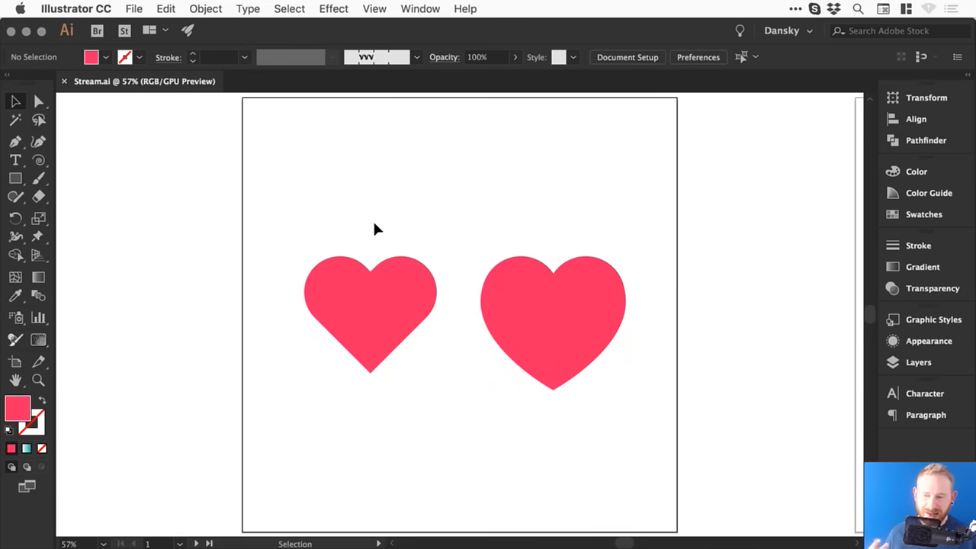
{"action": "key", "text": "super+space"}
{"action": "left_click_drag", "start_coordinate": [263, 224], "coordinate": [495, 413]}
{"action": "key", "text": "space"}
{"action": "left_click_drag", "start_coordinate": [445, 225], "coordinate": [412, 232]}
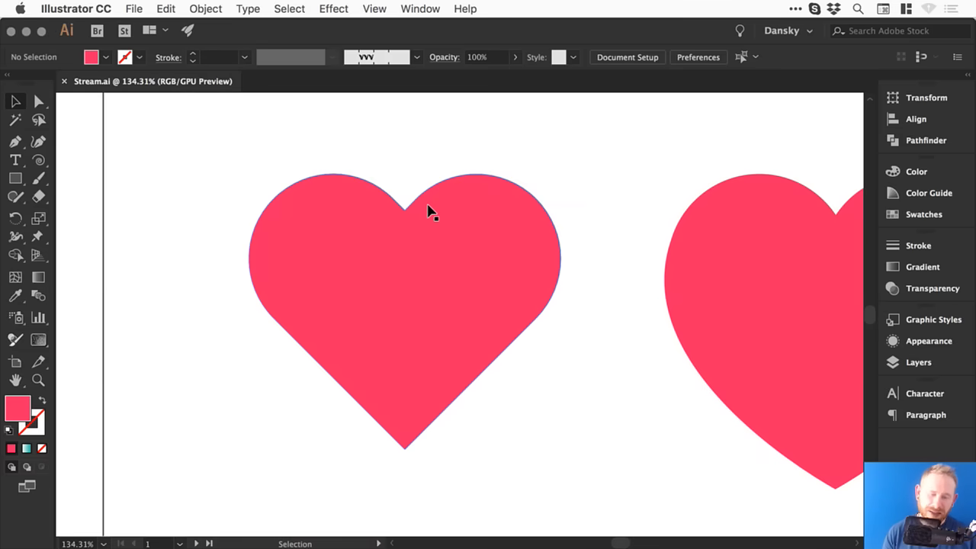
{"action": "key", "text": "a"}
{"action": "key", "text": "super+minus"}
{"action": "key", "text": "super+minus"}
{"action": "key", "text": "super+minus"}
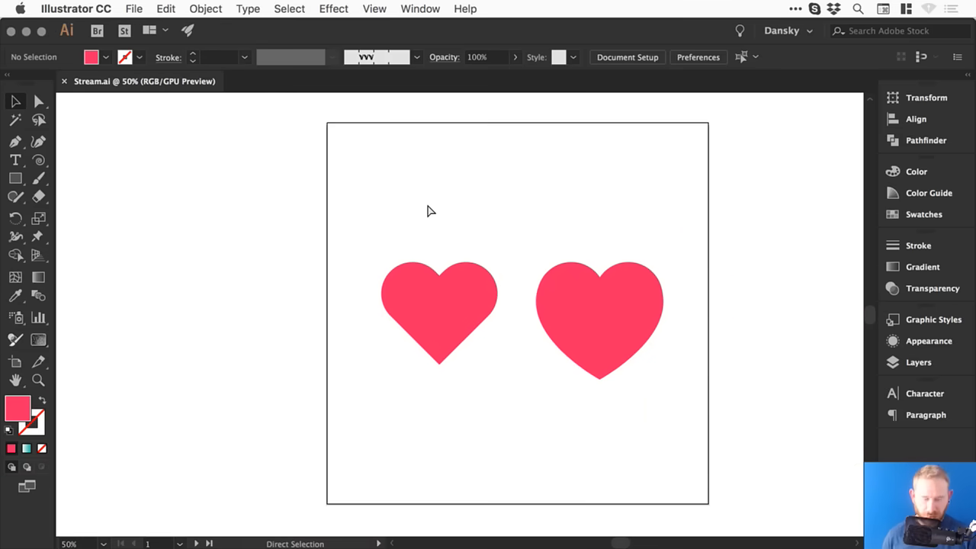
{"action": "key", "text": "super+0"}
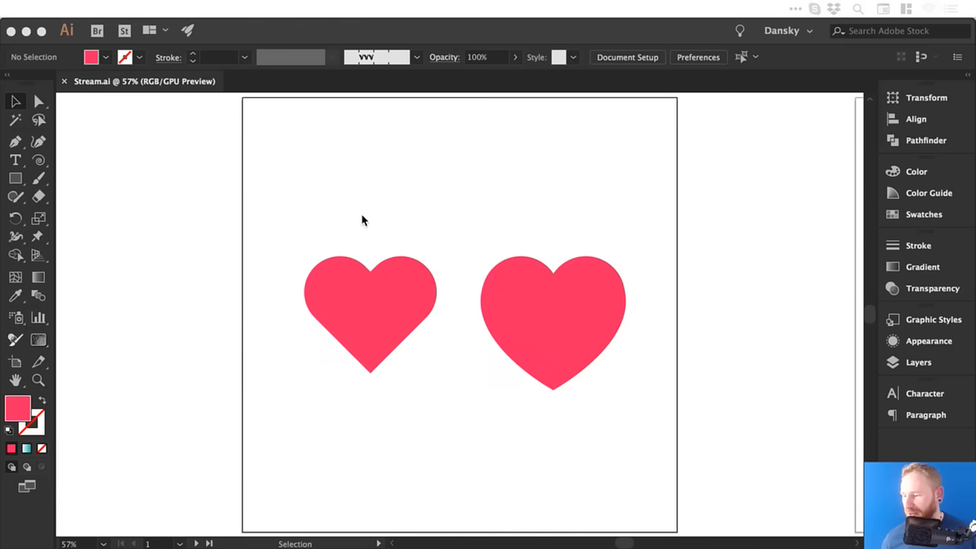
{"action": "left_click", "coordinate": [434, 177]}
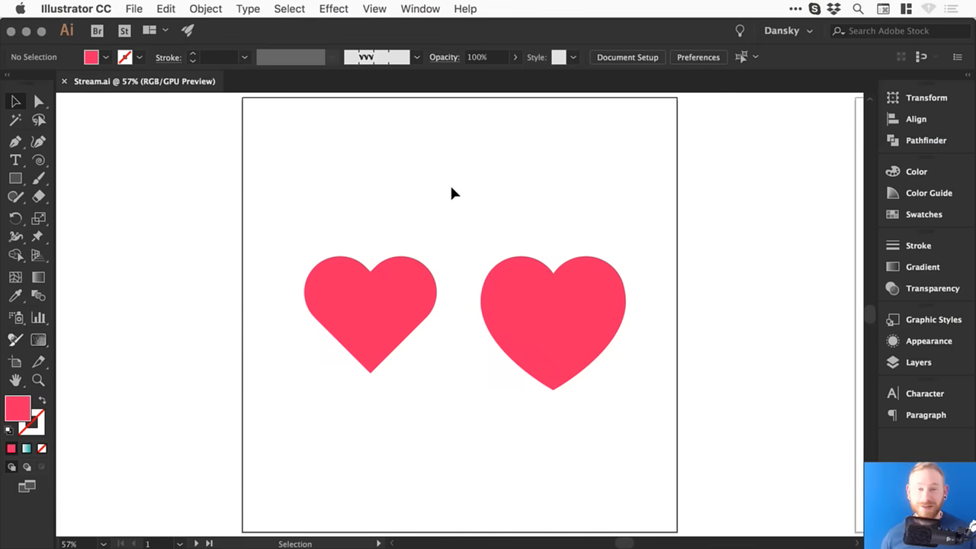
{"action": "key", "text": "a"}
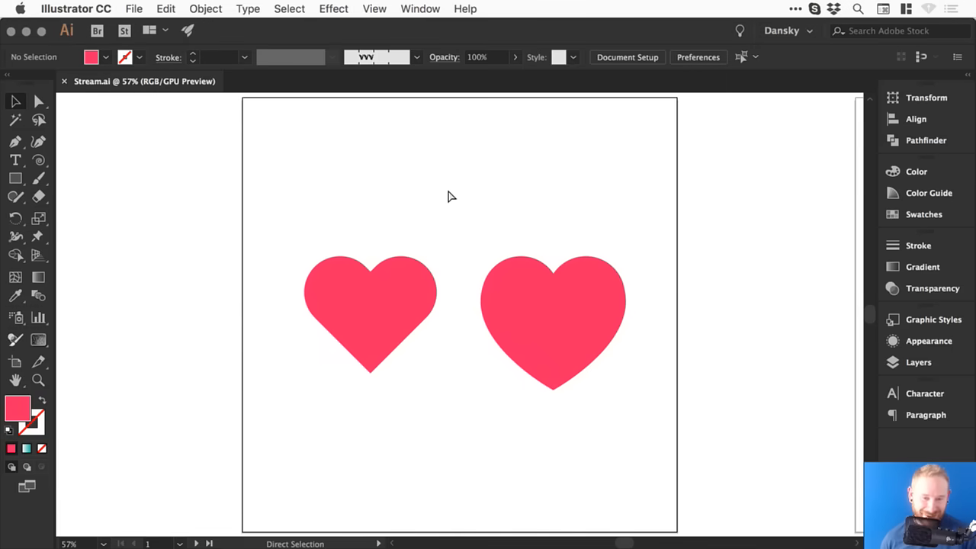
Step: Go to the empty artboard 6 and fit it in view
{"action": "key", "text": "super+minus"}
{"action": "key", "text": "super+minus"}
{"action": "key", "text": "super+minus"}
{"action": "key", "text": "super+minus"}
{"action": "left_click_drag", "start_coordinate": [805, 294], "coordinate": [477, 250]}
{"action": "left_click_drag", "start_coordinate": [280, 306], "coordinate": [372, 268]}
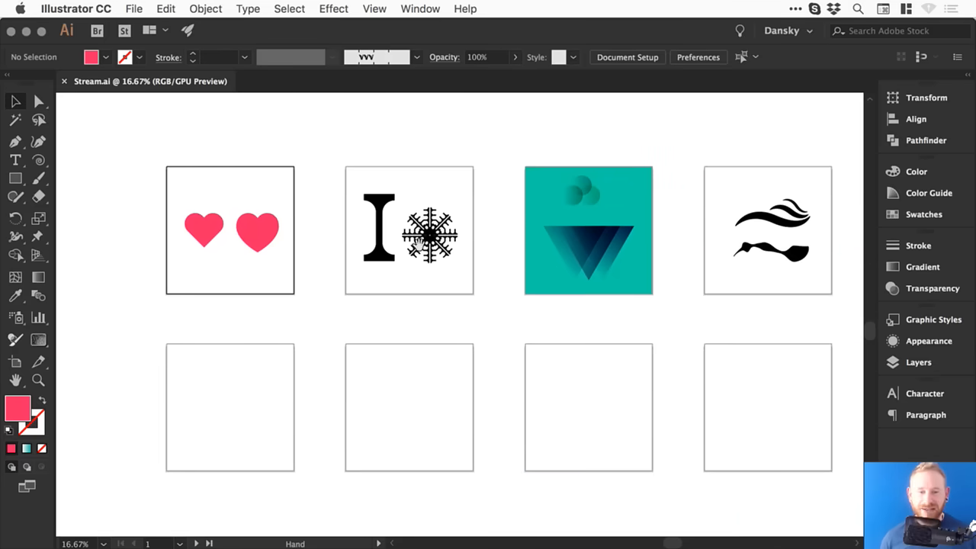
{"action": "key", "text": "z"}
{"action": "left_click_drag", "start_coordinate": [136, 317], "coordinate": [327, 493]}
{"action": "key", "text": "v"}
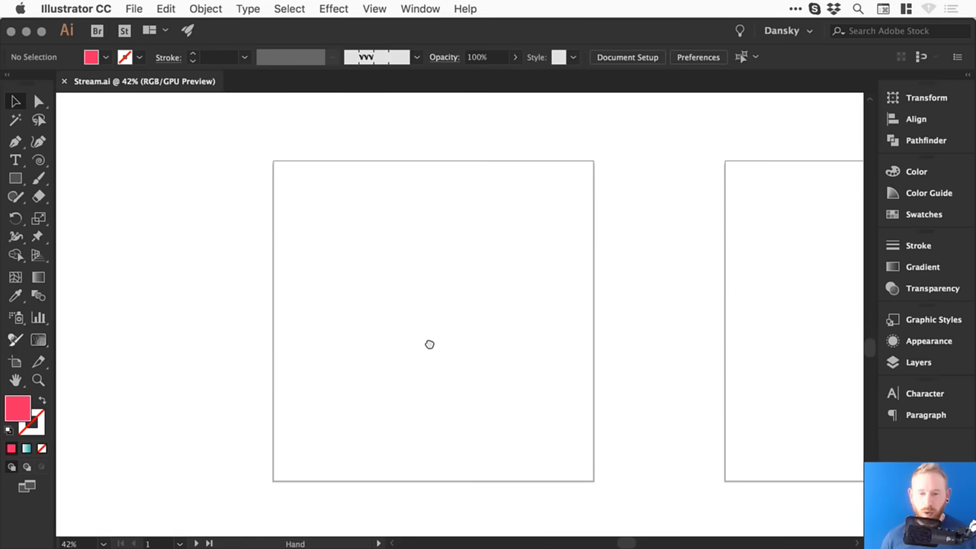
{"action": "key", "text": "super+plus"}
{"action": "left_click_drag", "start_coordinate": [351, 299], "coordinate": [349, 291]}
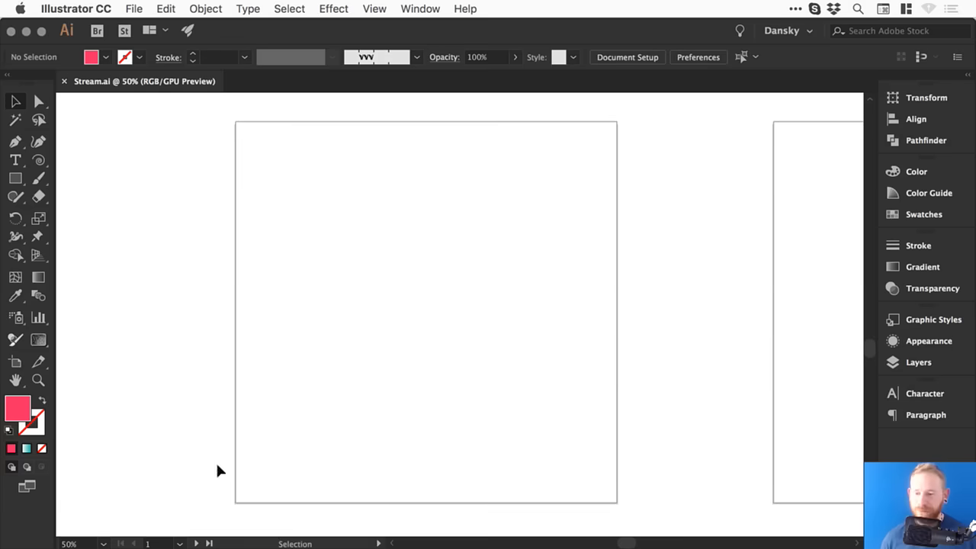
{"action": "left_click", "coordinate": [198, 543]}
{"action": "left_click", "coordinate": [198, 543]}
{"action": "left_click", "coordinate": [198, 543]}
{"action": "left_click", "coordinate": [198, 543]}
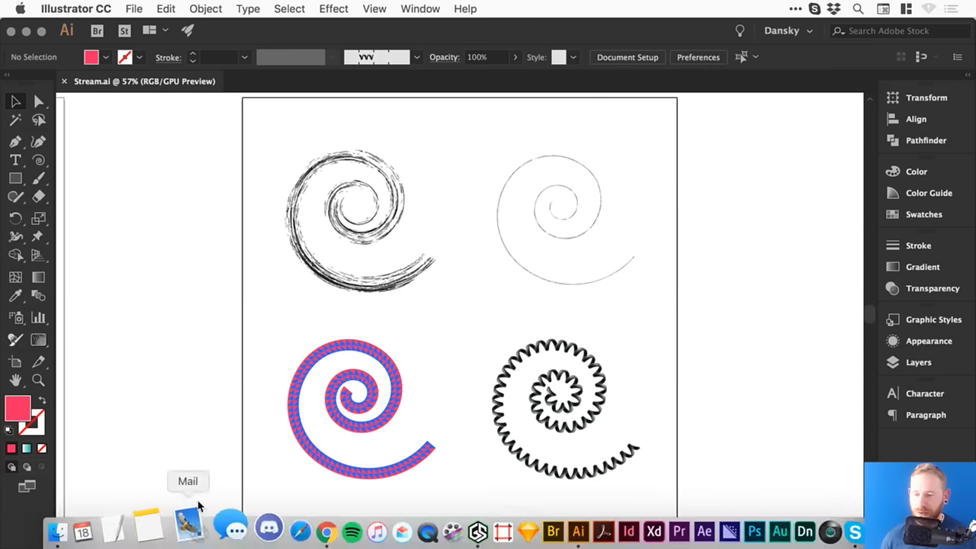
{"action": "left_click", "coordinate": [197, 543]}
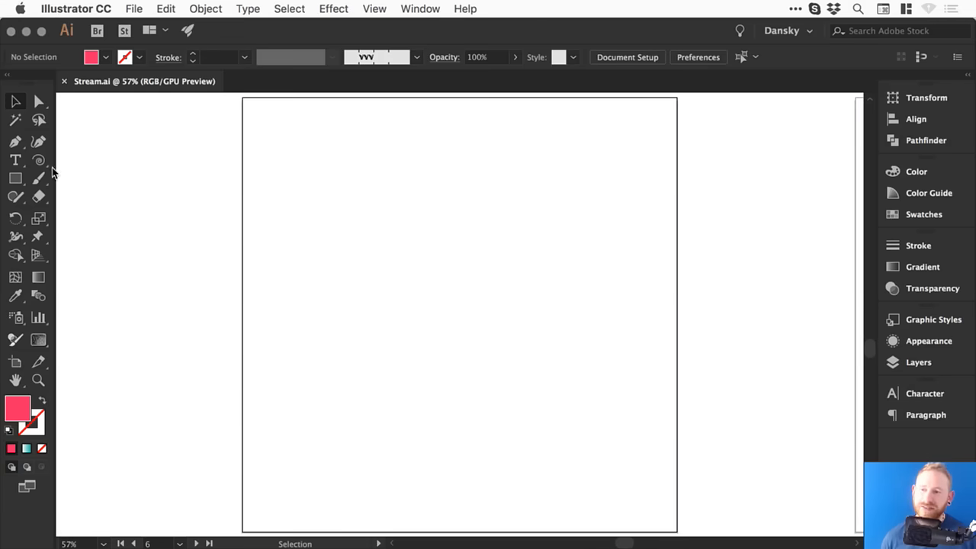
Step: Add the text WARPED, enlarge it to about 166 pt and place it in the middle of the artboard
{"action": "left_click", "coordinate": [15, 160]}
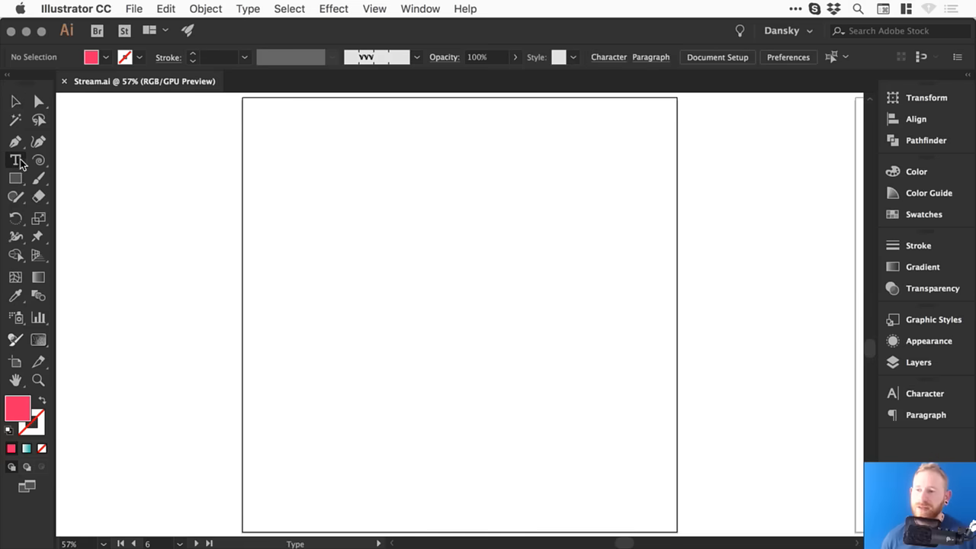
{"action": "left_click", "coordinate": [385, 295]}
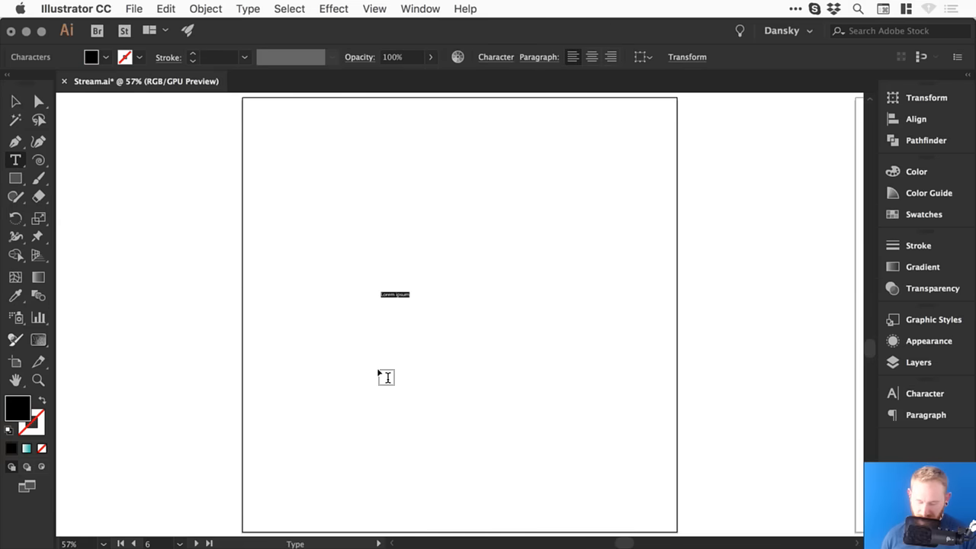
{"action": "type", "text": "WARPED"}
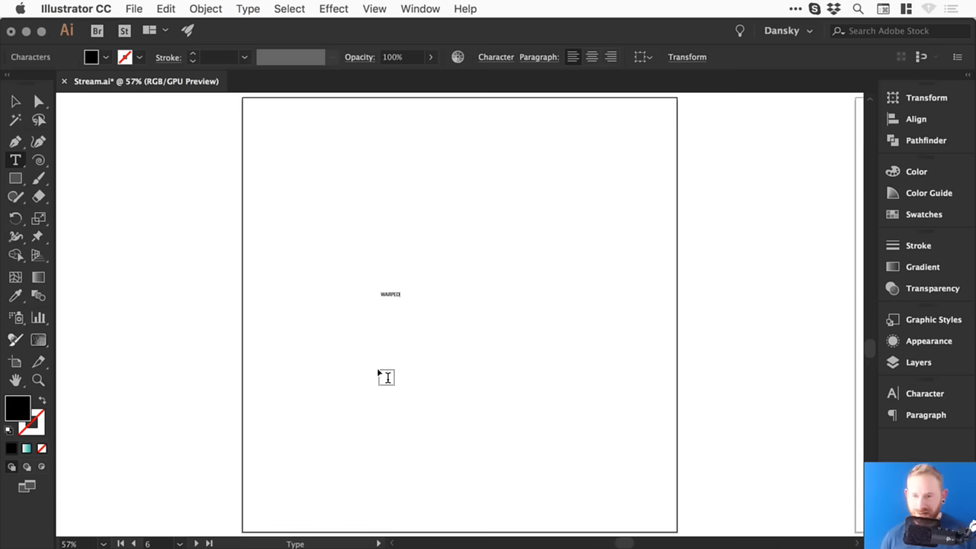
{"action": "left_click", "coordinate": [15, 102]}
{"action": "left_click_drag", "start_coordinate": [401, 288], "coordinate": [642, 177]}
{"action": "left_click_drag", "start_coordinate": [549, 213], "coordinate": [512, 270]}
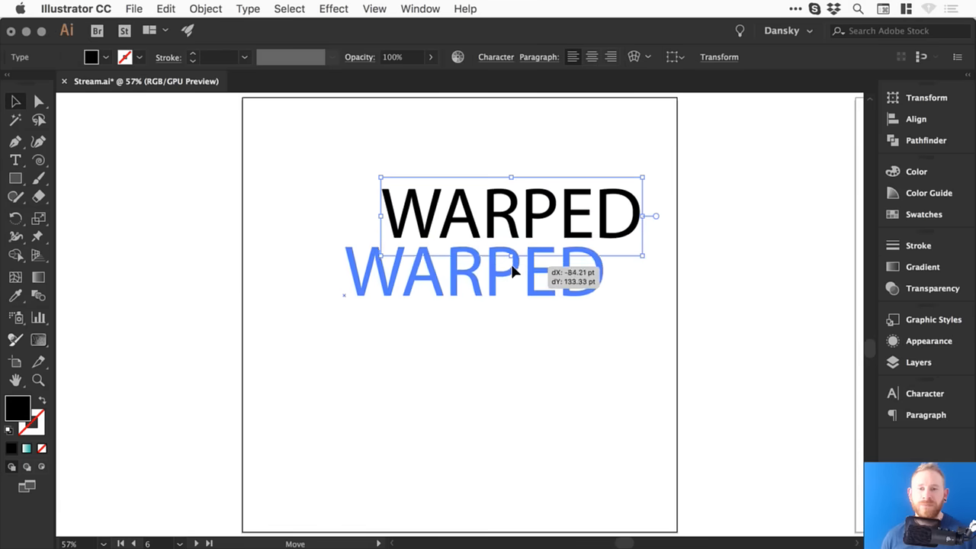
Step: Set the WARPED text in Gotham Bold and move it back towards the artboard's centre
{"action": "left_click", "coordinate": [491, 57]}
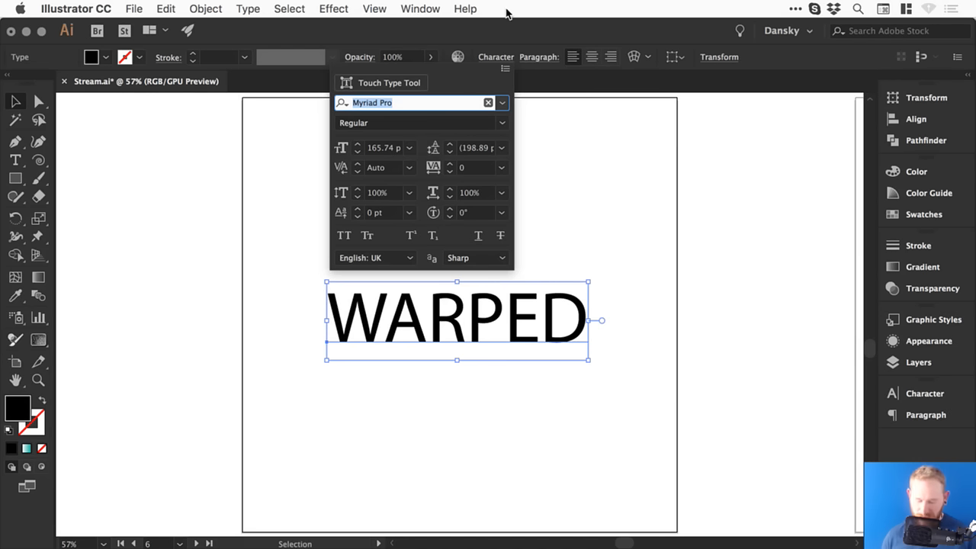
{"action": "type", "text": "gotha"}
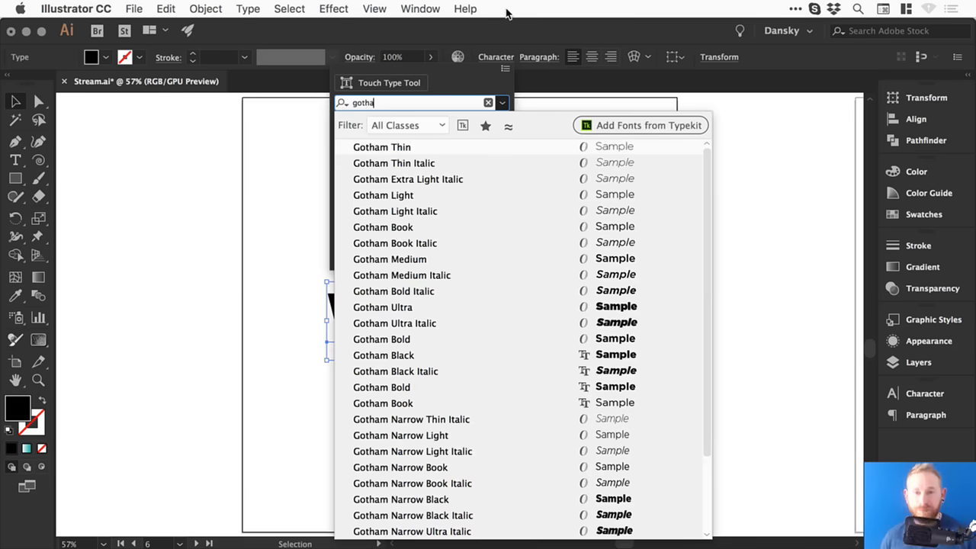
{"action": "left_click", "coordinate": [402, 339]}
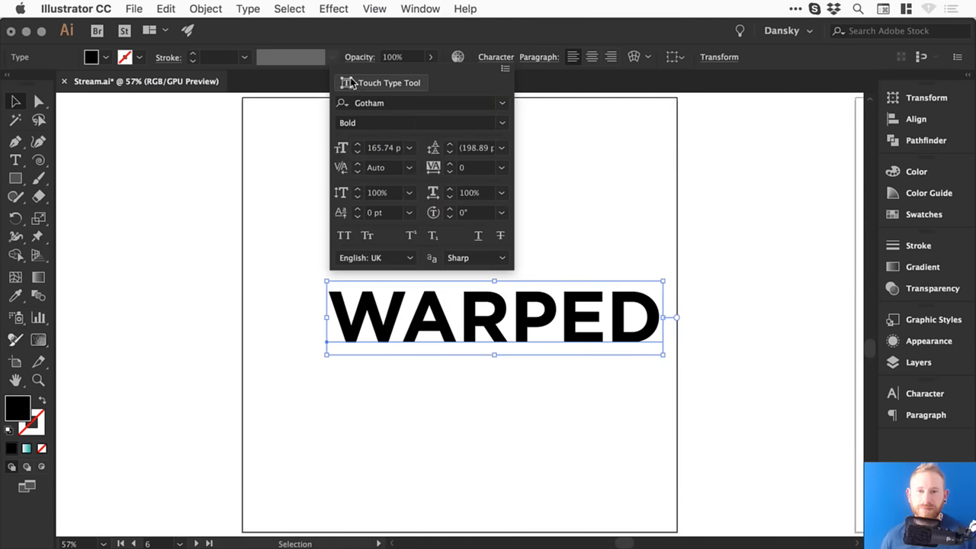
{"action": "left_click", "coordinate": [498, 56]}
{"action": "left_click_drag", "start_coordinate": [532, 328], "coordinate": [505, 321]}
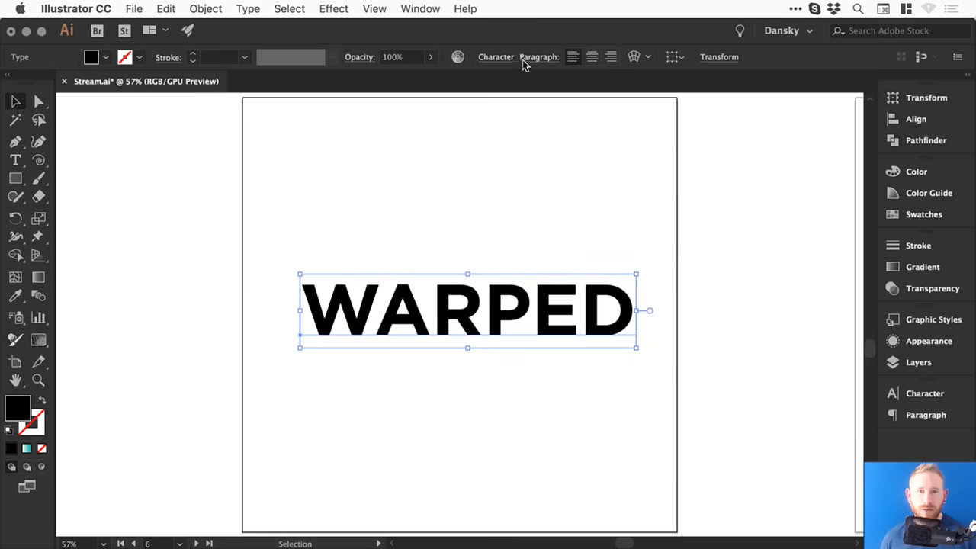
Step: Centre-align the WARPED text in the middle of the artboard and place one copy above and one below it
{"action": "left_click", "coordinate": [594, 60]}
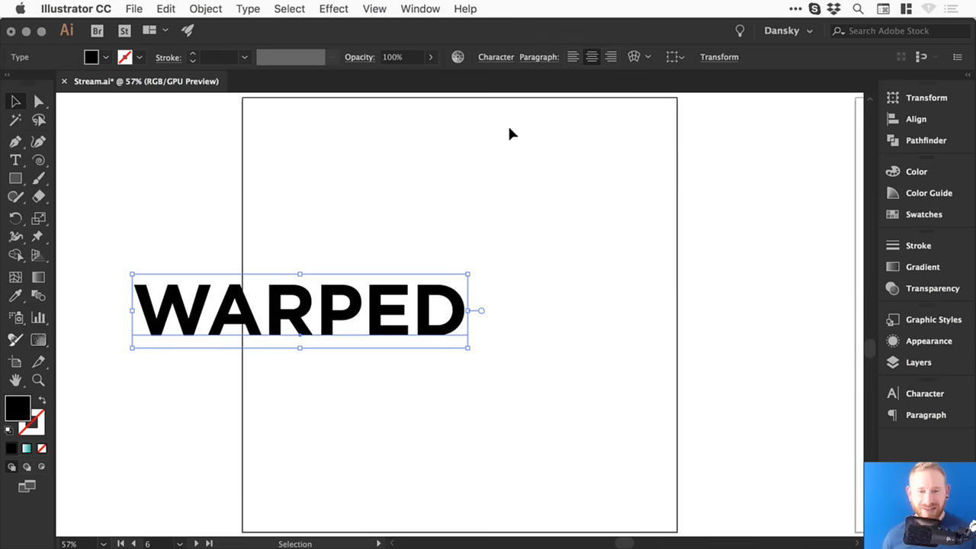
{"action": "left_click_drag", "start_coordinate": [403, 293], "coordinate": [563, 293]}
{"action": "left_click_drag", "start_coordinate": [465, 314], "coordinate": [451, 410]}
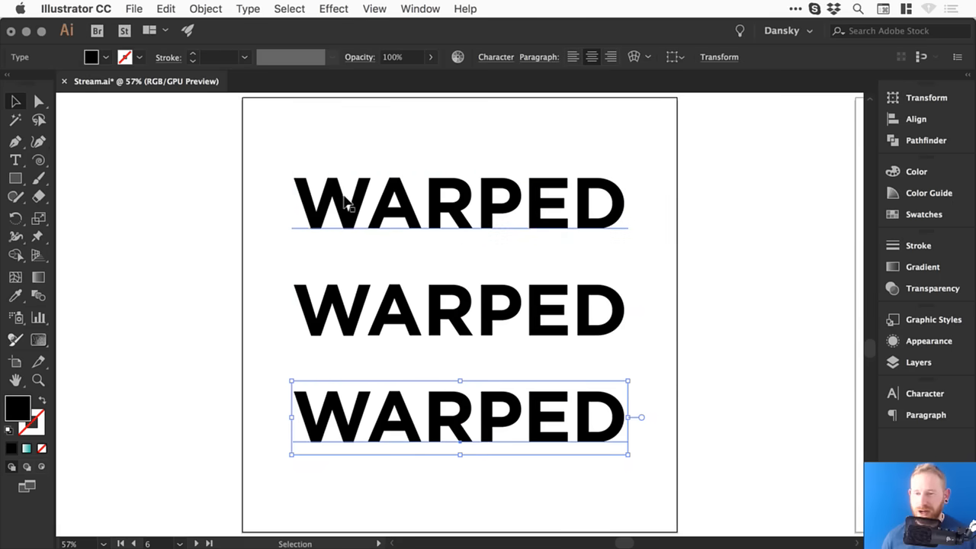
Step: Start an Envelope Distort warp on the top WARPED text using the Bulge style
{"action": "left_click", "coordinate": [371, 200]}
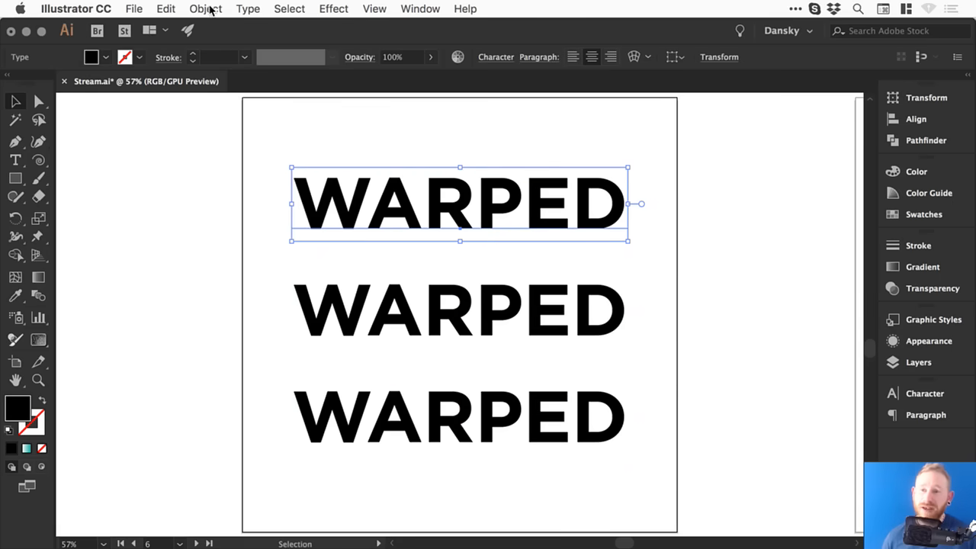
{"action": "left_click", "coordinate": [204, 8]}
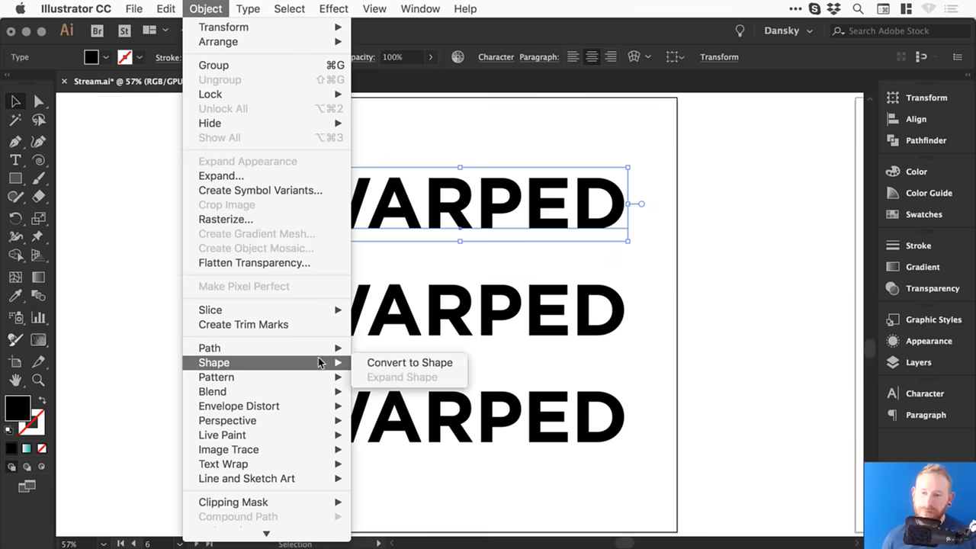
{"action": "mouse_move", "coordinate": [300, 411]}
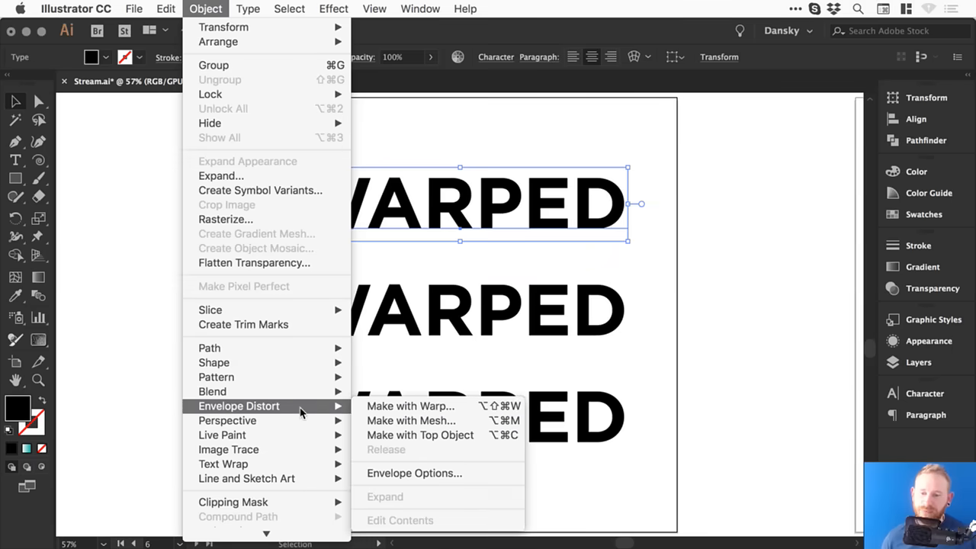
{"action": "left_click", "coordinate": [447, 409]}
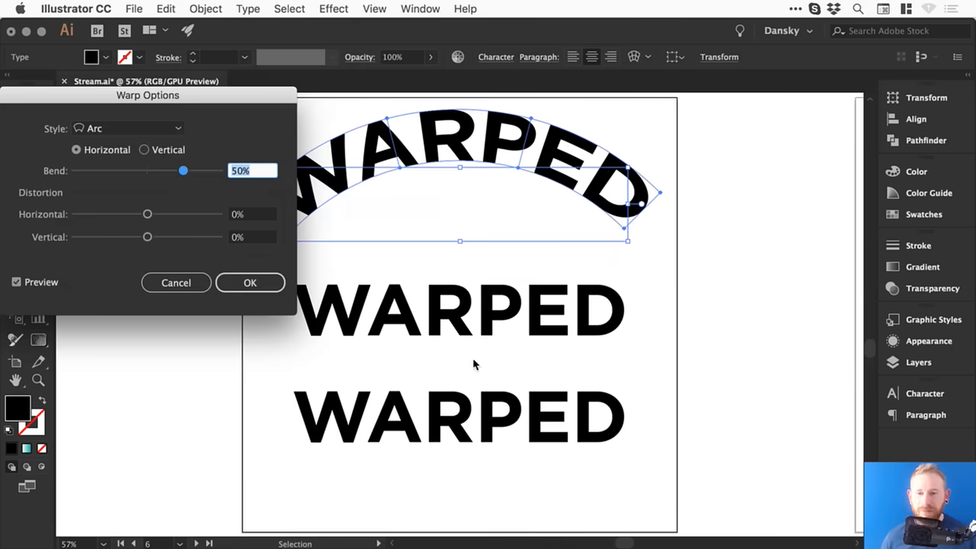
{"action": "left_click_drag", "start_coordinate": [104, 99], "coordinate": [113, 103]}
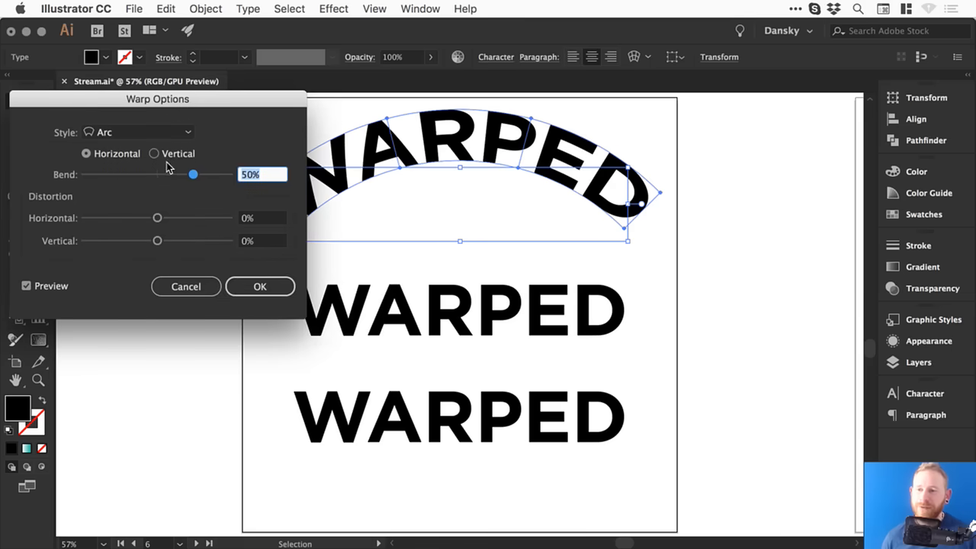
{"action": "left_click", "coordinate": [156, 135]}
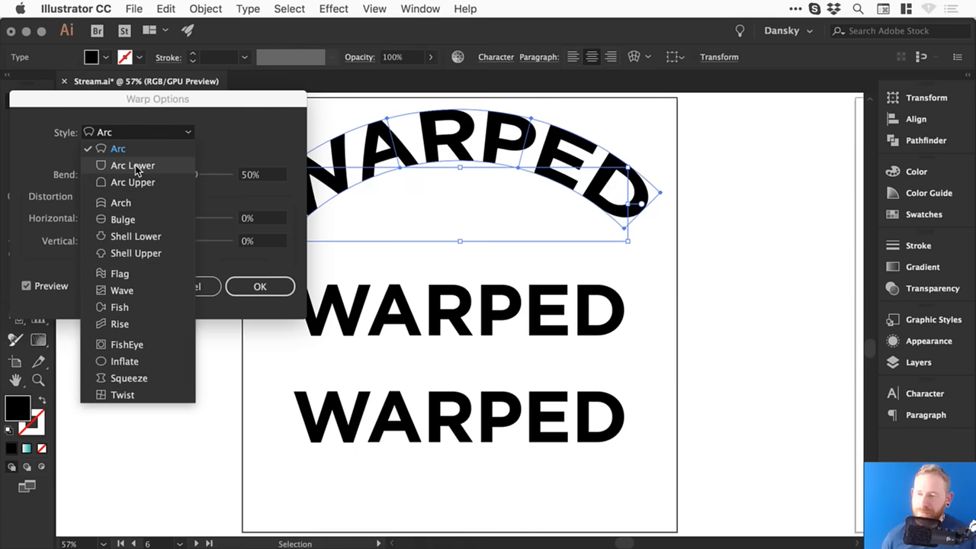
{"action": "left_click", "coordinate": [128, 220]}
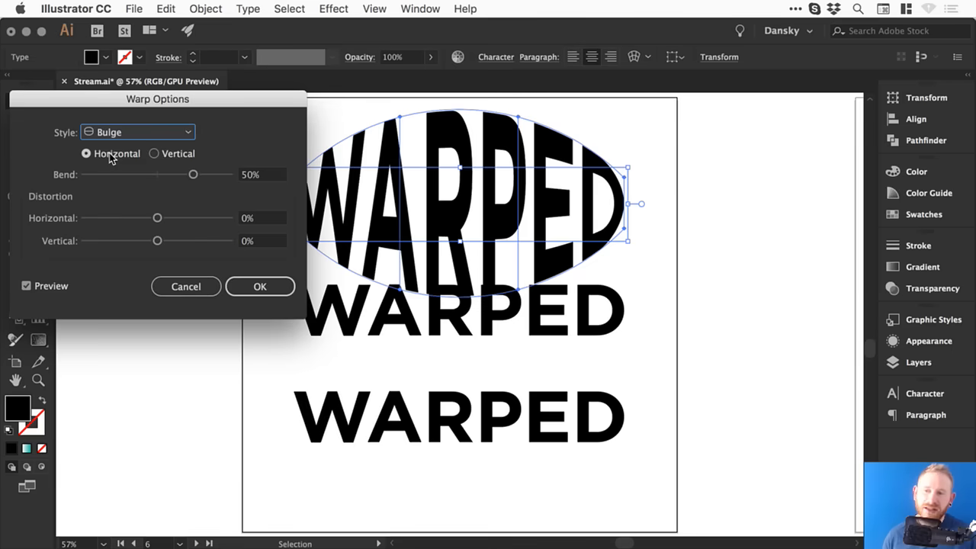
Step: Try the Bulge warp in vertical and horizontal orientation, with the bend at -11%
{"action": "left_click_drag", "start_coordinate": [193, 174], "coordinate": [141, 178]}
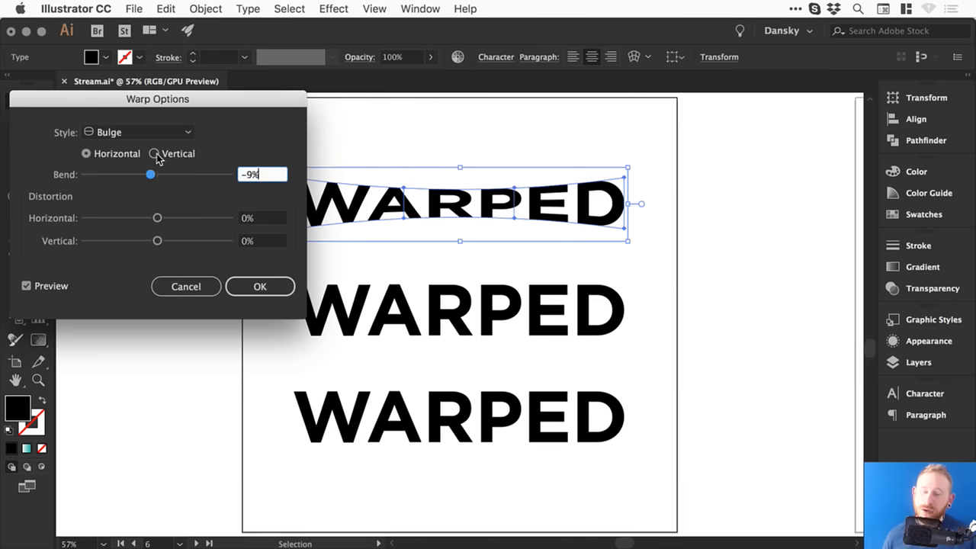
{"action": "left_click", "coordinate": [154, 154]}
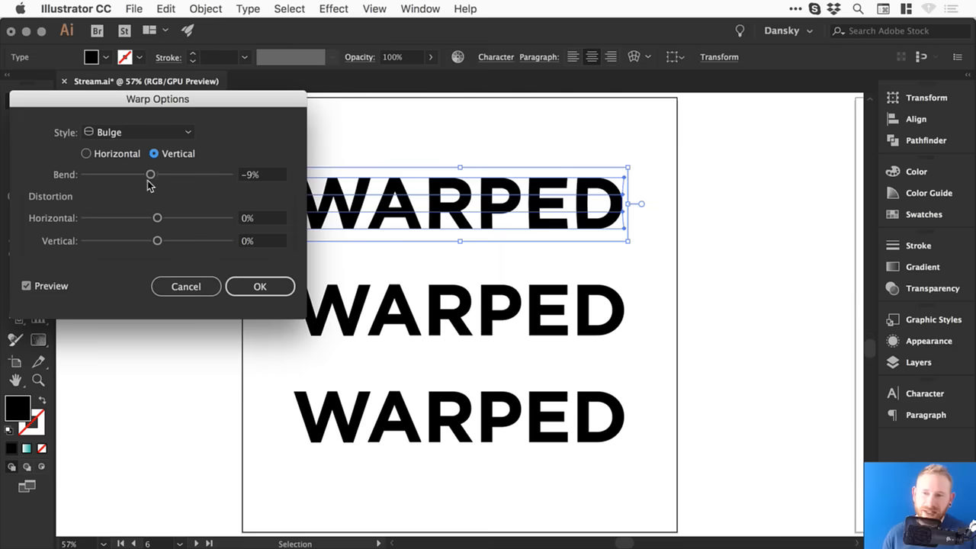
{"action": "mouse_move", "coordinate": [161, 177]}
{"action": "left_mouse_down"}
{"action": "mouse_move", "coordinate": [218, 176]}
{"action": "mouse_move", "coordinate": [78, 173]}
{"action": "mouse_move", "coordinate": [160, 175]}
{"action": "mouse_move", "coordinate": [150, 177]}
{"action": "left_mouse_up"}
{"action": "left_click", "coordinate": [111, 156]}
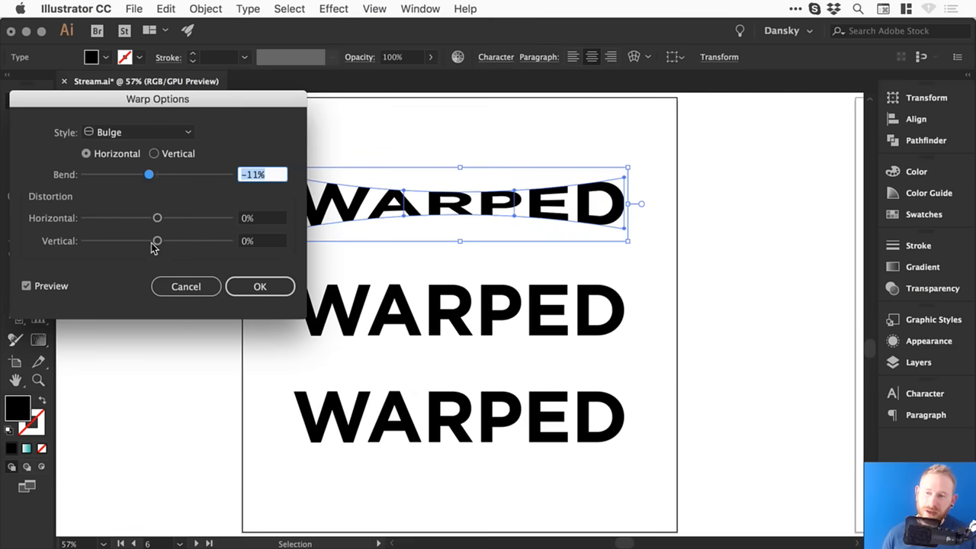
Step: Apply the Bulge warp with a -2% bend, -54% horizontal distortion and 25% vertical distortion, and deselect the text
{"action": "left_click_drag", "start_coordinate": [157, 218], "coordinate": [83, 218]}
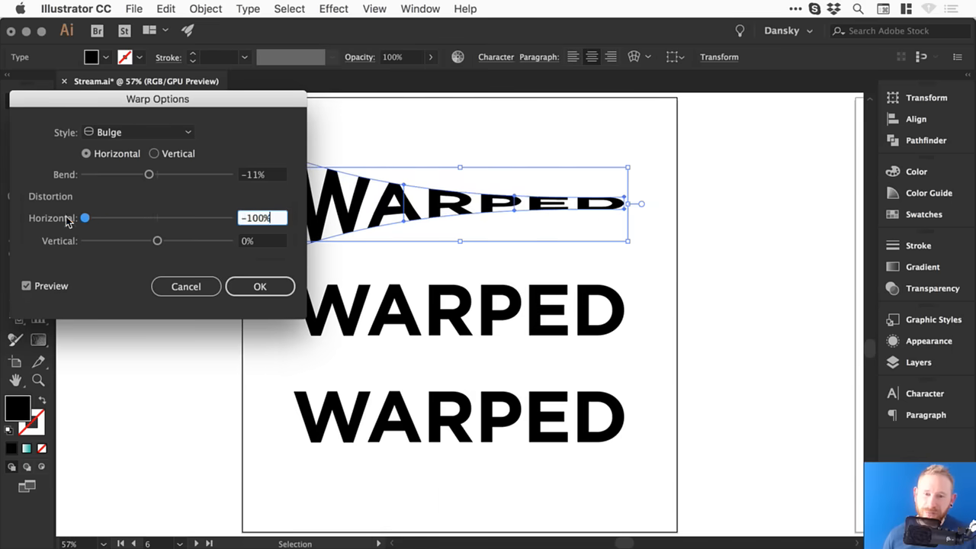
{"action": "mouse_move", "coordinate": [157, 241]}
{"action": "left_mouse_down"}
{"action": "mouse_move", "coordinate": [100, 242]}
{"action": "mouse_move", "coordinate": [183, 244]}
{"action": "mouse_move", "coordinate": [171, 242]}
{"action": "left_mouse_up"}
{"action": "left_click_drag", "start_coordinate": [84, 218], "coordinate": [122, 218]}
{"action": "mouse_move", "coordinate": [149, 175]}
{"action": "left_mouse_down"}
{"action": "mouse_move", "coordinate": [163, 175]}
{"action": "mouse_move", "coordinate": [154, 176]}
{"action": "left_mouse_up"}
{"action": "left_click_drag", "start_coordinate": [171, 241], "coordinate": [175, 241]}
{"action": "left_click", "coordinate": [260, 287]}
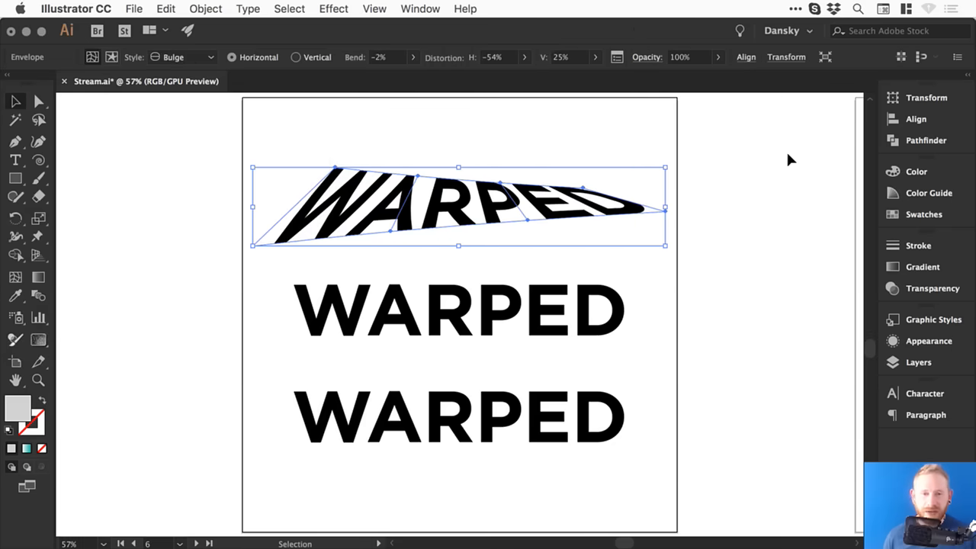
{"action": "left_click", "coordinate": [844, 169]}
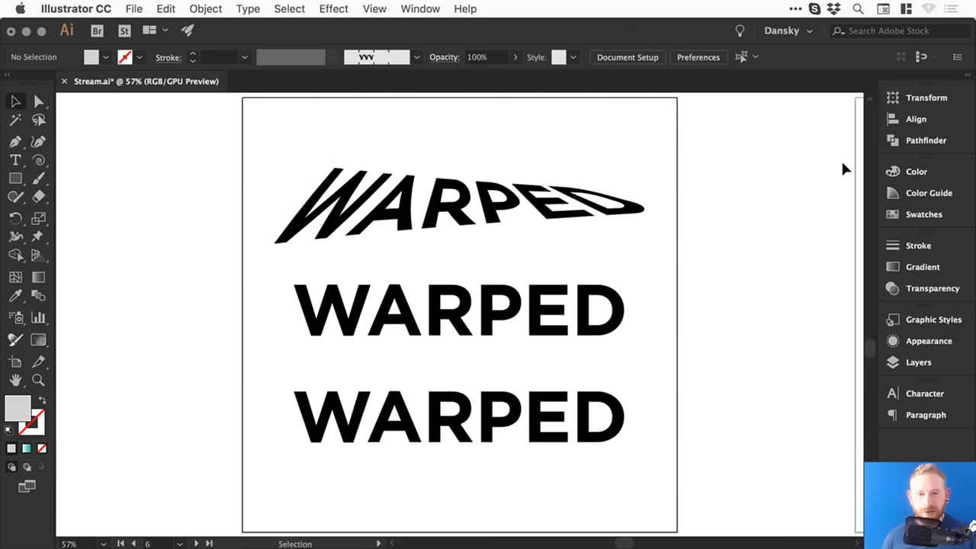
Step: Try the Arc style on the top warped text, undo the change and deselect the text
{"action": "left_click", "coordinate": [536, 197]}
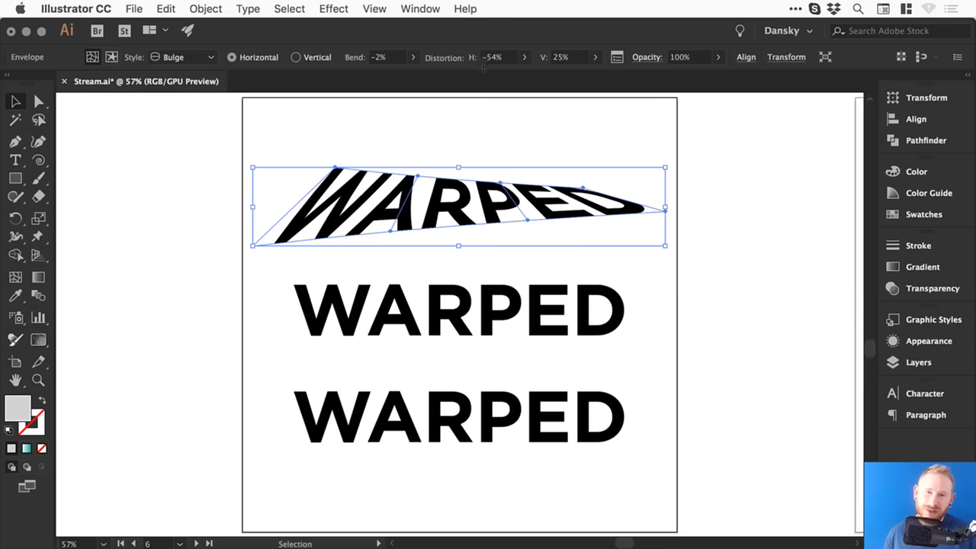
{"action": "left_click", "coordinate": [190, 58]}
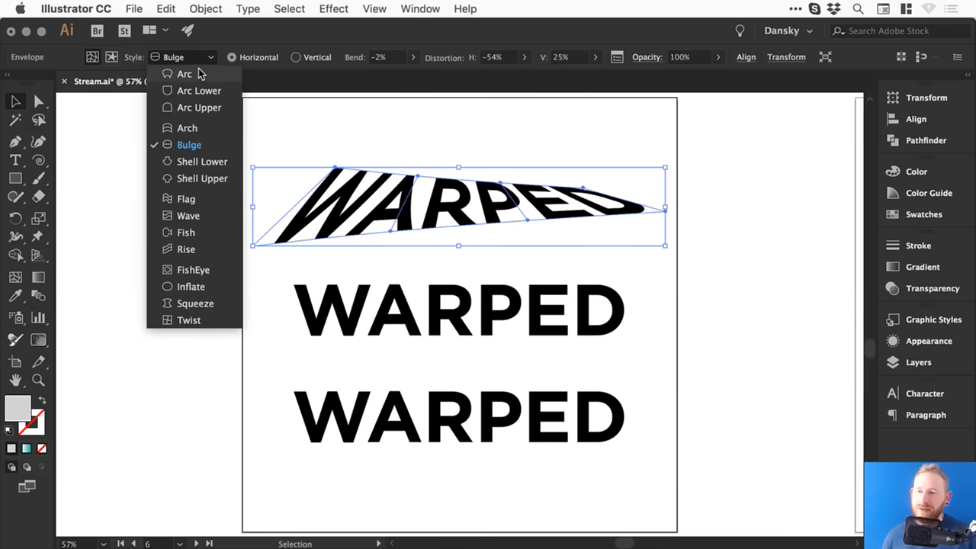
{"action": "left_click", "coordinate": [185, 74]}
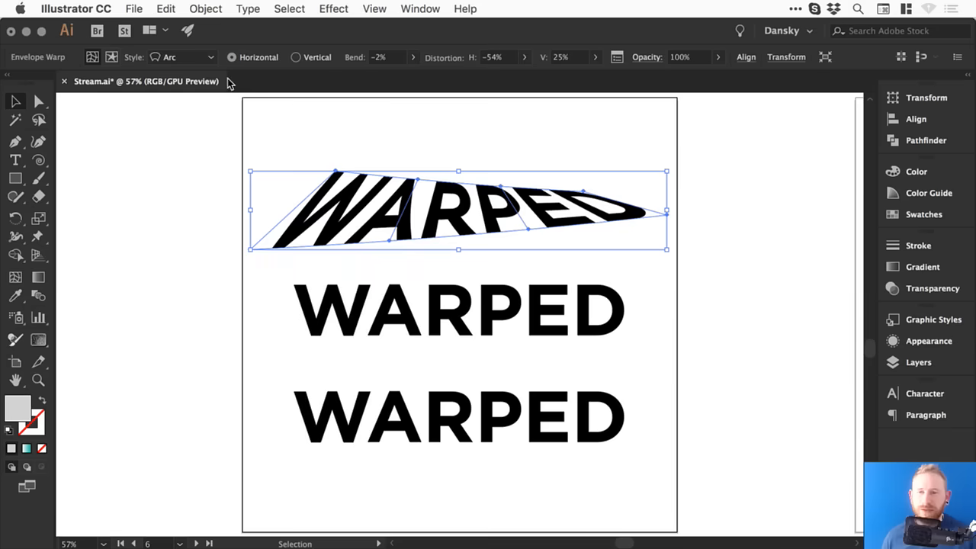
{"action": "key", "text": "super+z"}
{"action": "left_click", "coordinate": [303, 115]}
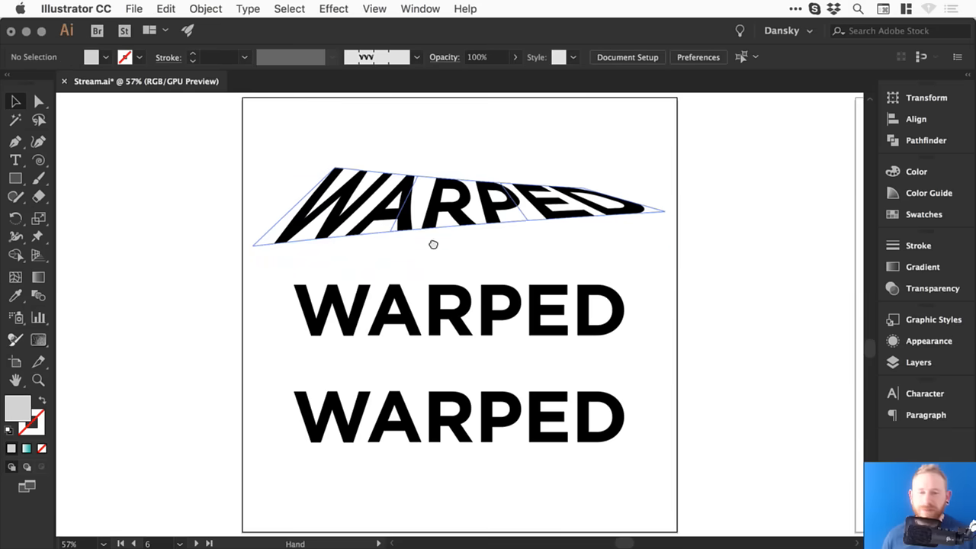
Step: Select the top warped text and examine its envelope shape in Outline view
{"action": "scroll", "coordinate": [442, 228], "scroll_direction": "down", "scroll_amount": 2}
{"action": "left_click", "coordinate": [461, 191]}
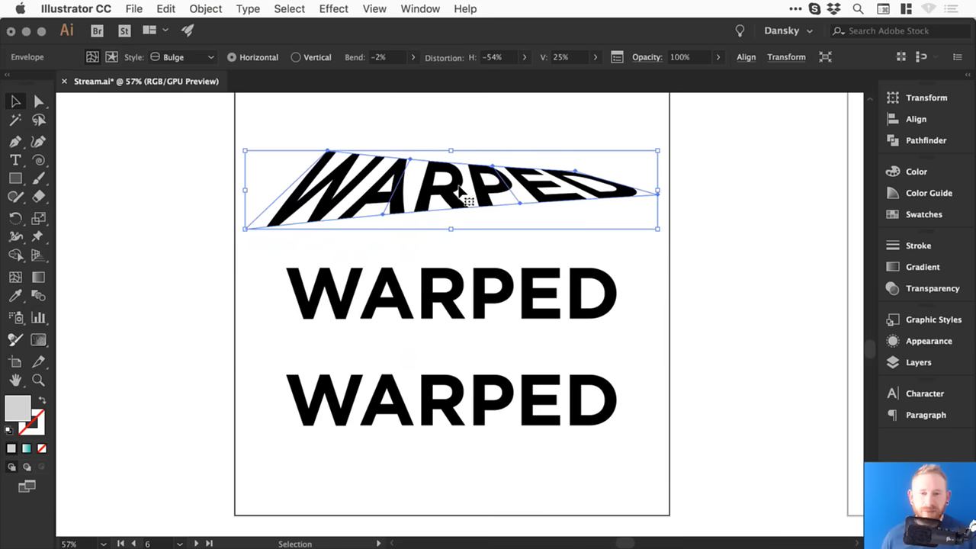
{"action": "left_click", "coordinate": [931, 342]}
{"action": "left_click", "coordinate": [931, 341]}
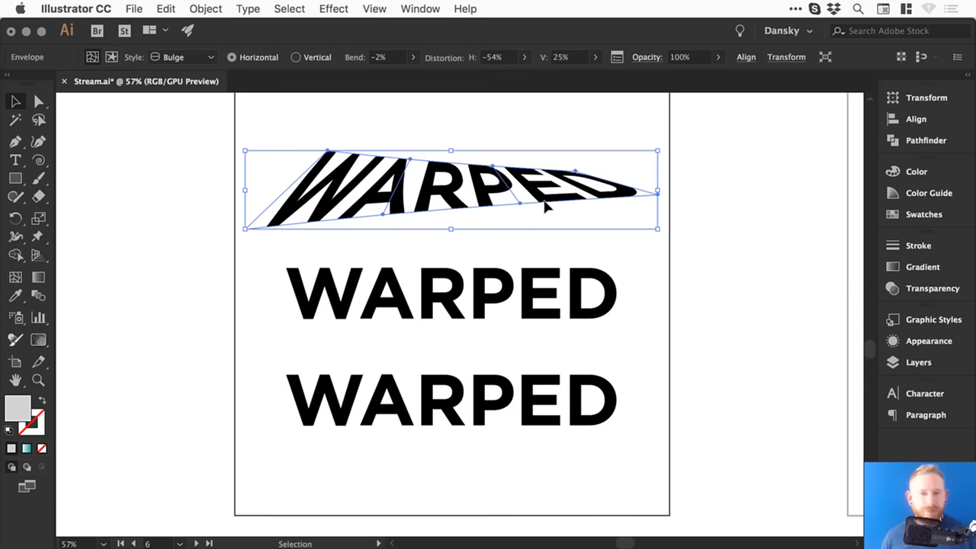
{"action": "key", "text": "a"}
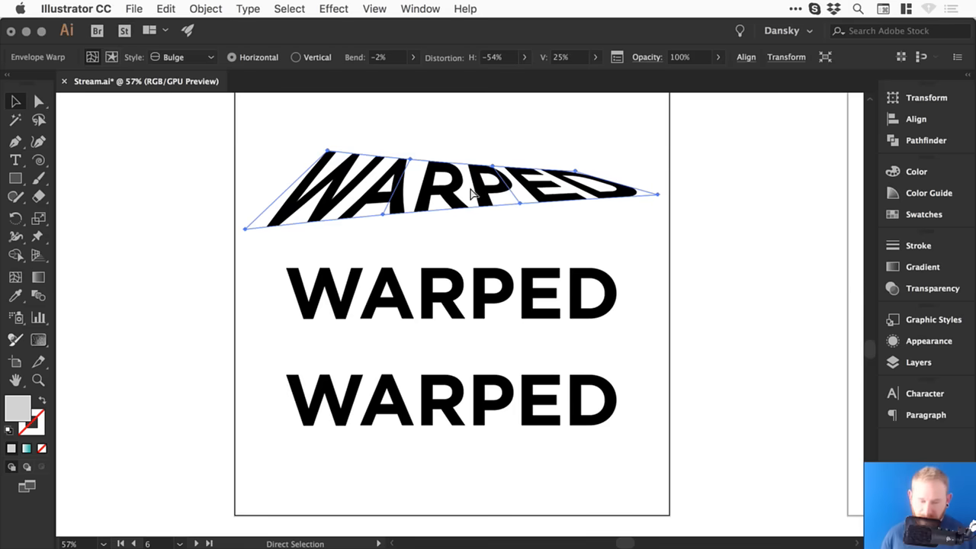
{"action": "key", "text": "super+y"}
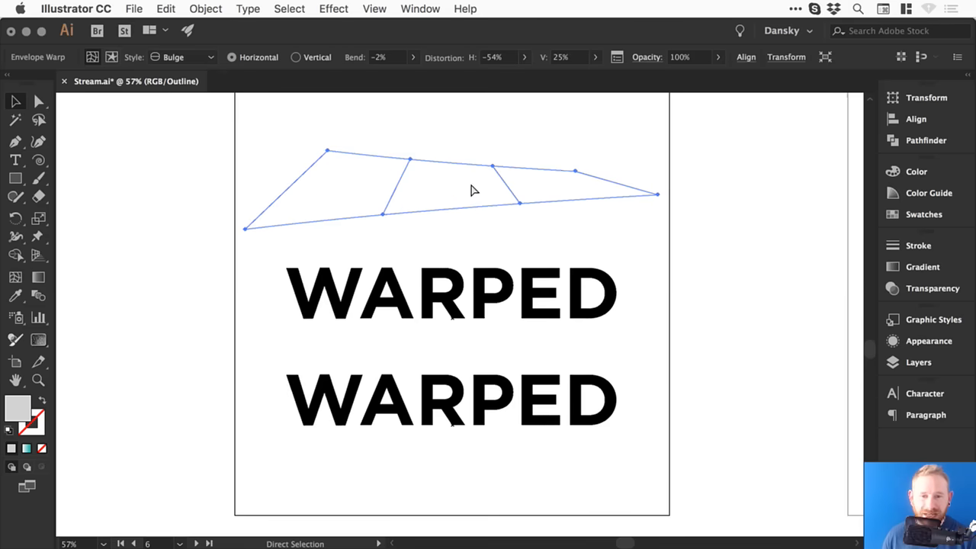
{"action": "key", "text": "v"}
{"action": "left_click", "coordinate": [292, 133]}
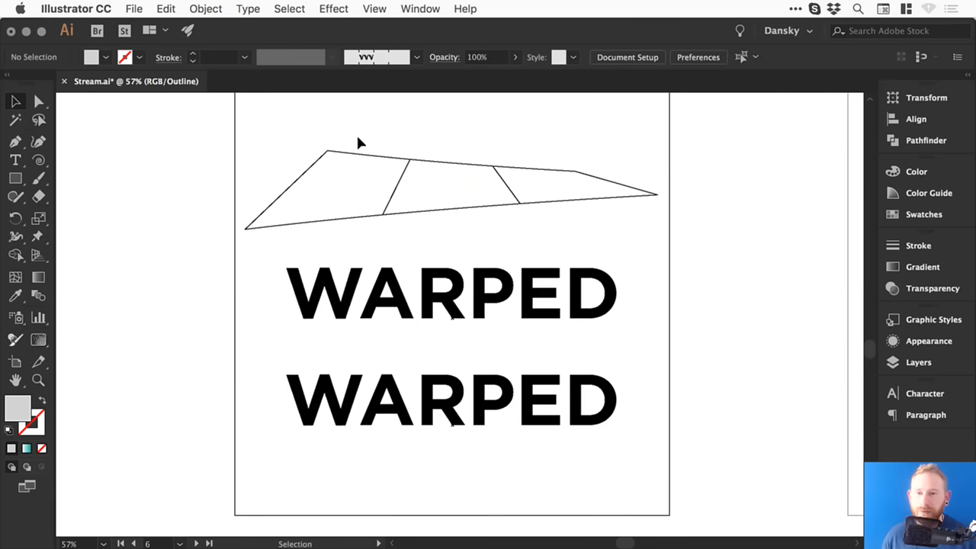
Step: Return to Preview view with the top warped text selected and check its fill colour without changing it
{"action": "key", "text": "super+z"}
{"action": "key", "text": "super+z"}
{"action": "key", "text": "super+shift+z"}
{"action": "key", "text": "super+shift+z"}
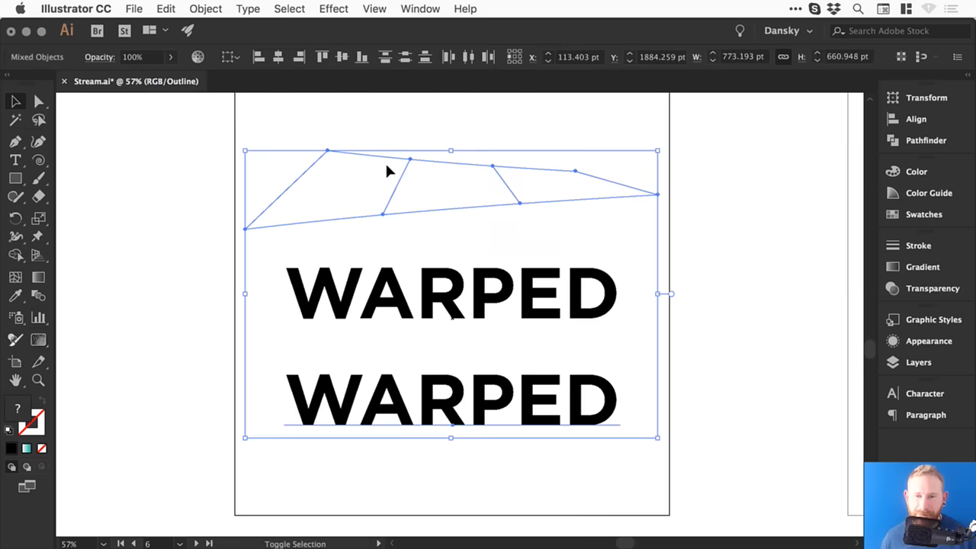
{"action": "left_click", "coordinate": [419, 148]}
{"action": "left_click", "coordinate": [403, 159]}
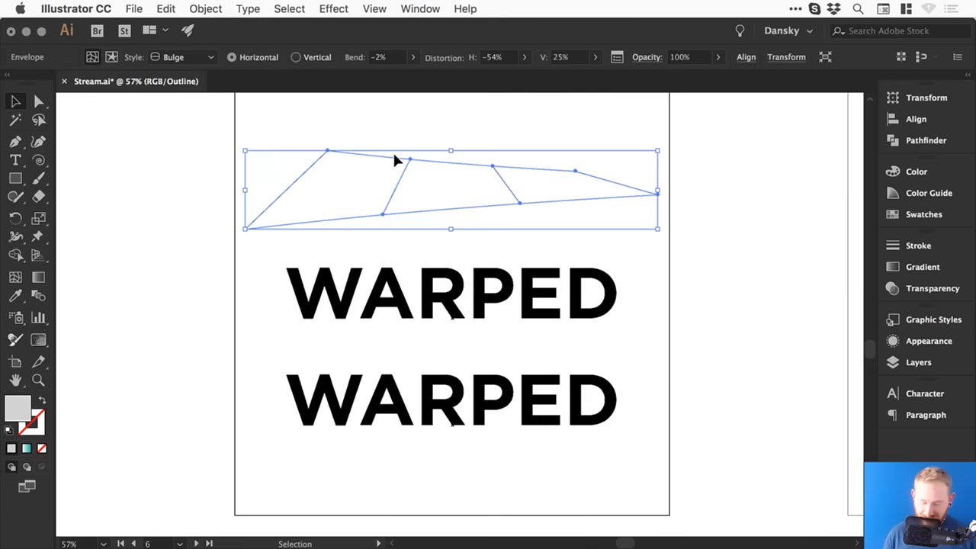
{"action": "key", "text": "super+y"}
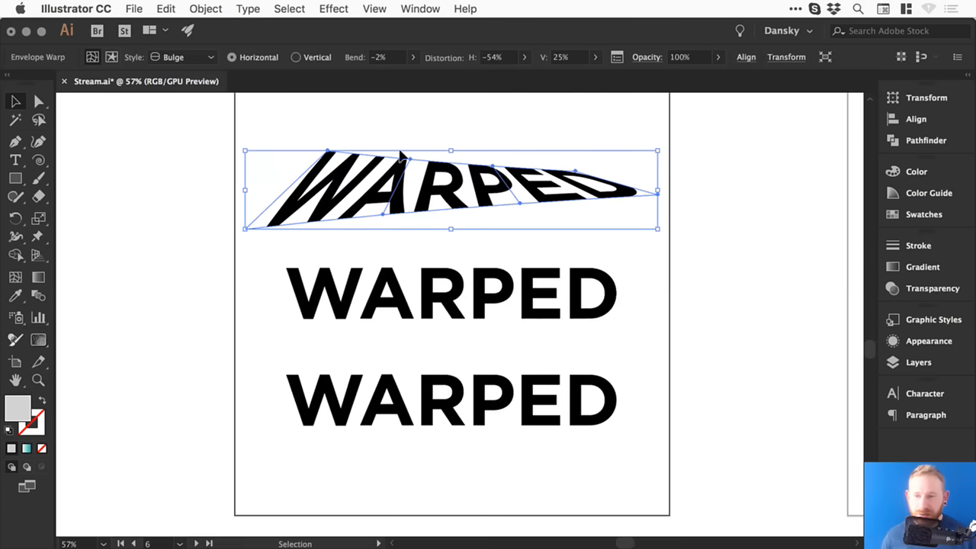
{"action": "double_click", "coordinate": [21, 408]}
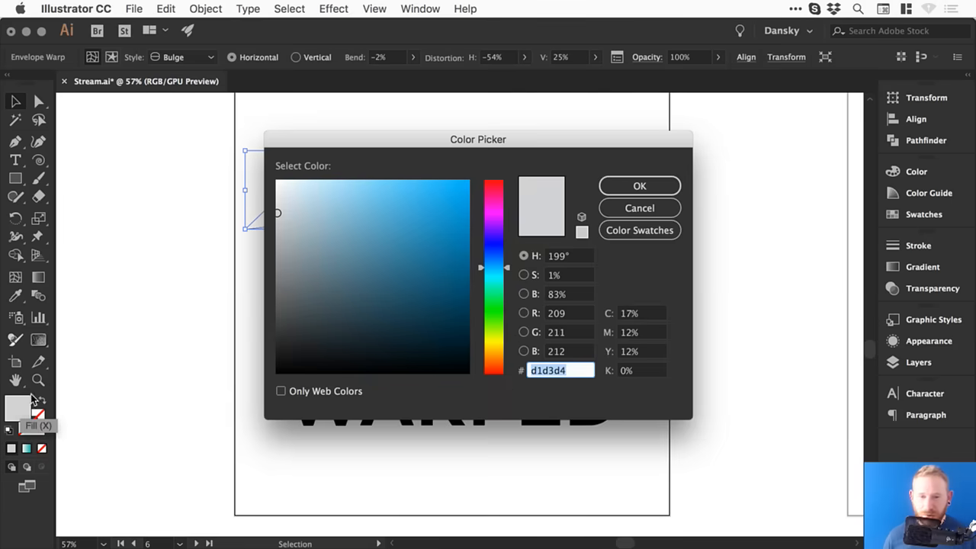
{"action": "left_click", "coordinate": [638, 207]}
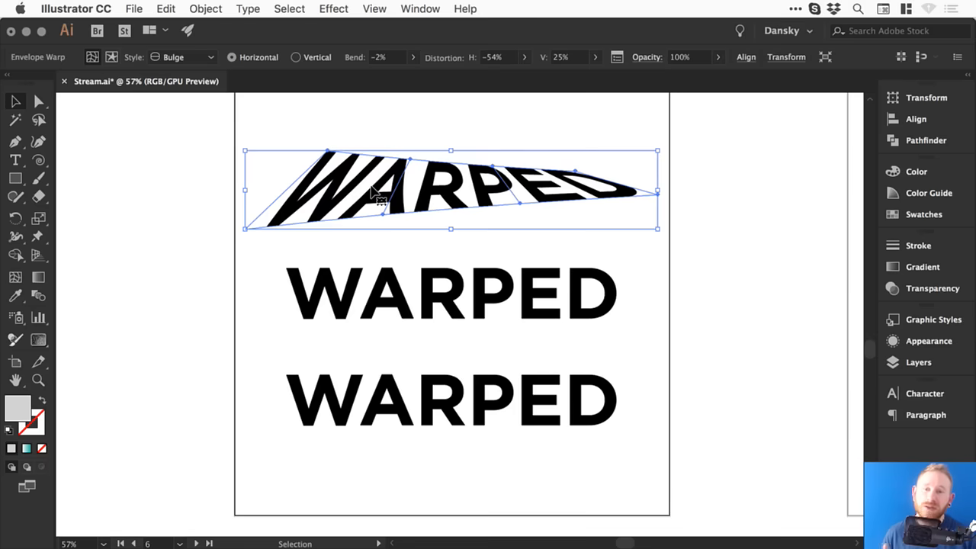
Step: Expand the top warped text into editable shapes, including object and fill
{"action": "left_click", "coordinate": [205, 8]}
{"action": "left_click", "coordinate": [237, 176]}
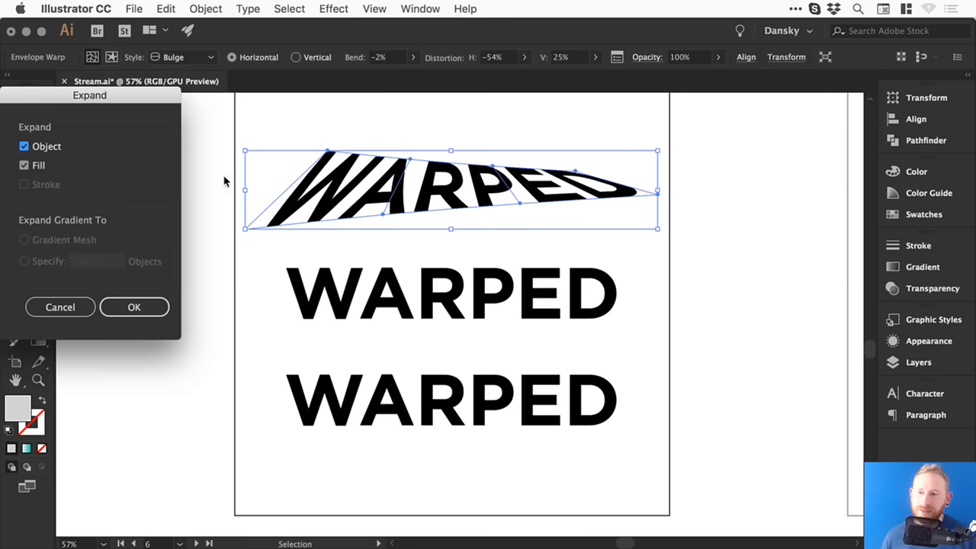
{"action": "left_click_drag", "start_coordinate": [90, 95], "coordinate": [115, 93]}
{"action": "left_click", "coordinate": [161, 305]}
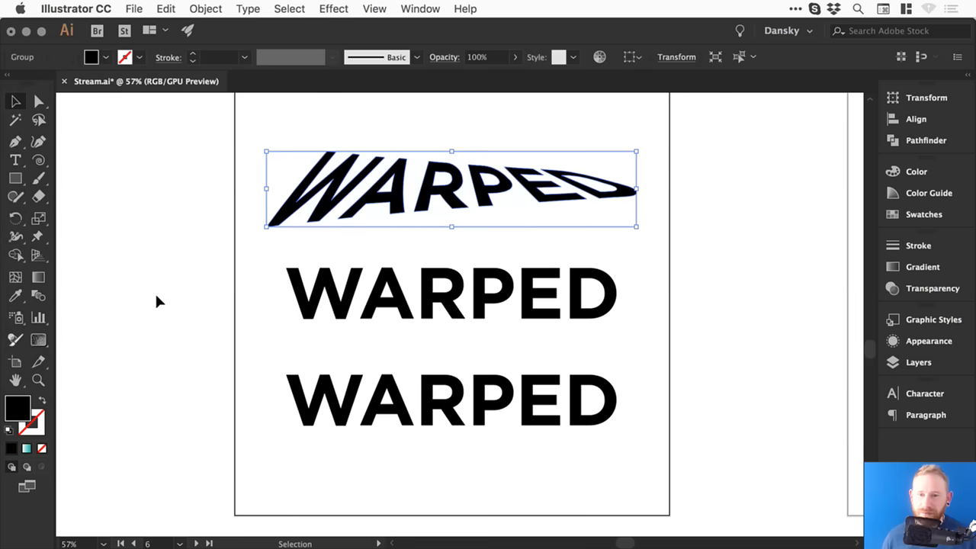
Step: Examine the expanded text's anchor points and letter paths in Outline view, and deselect it
{"action": "key", "text": "a"}
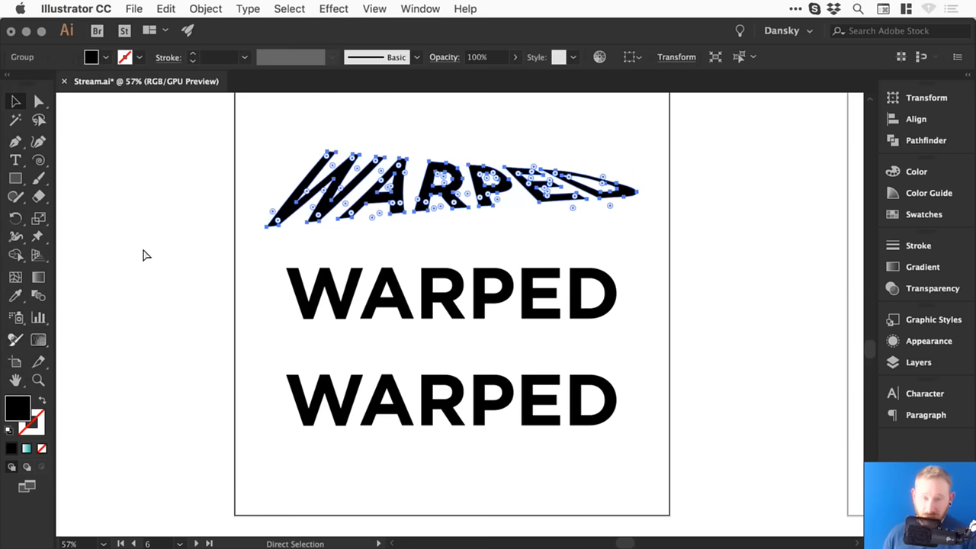
{"action": "key", "text": "ctrl+y"}
{"action": "key", "text": "v"}
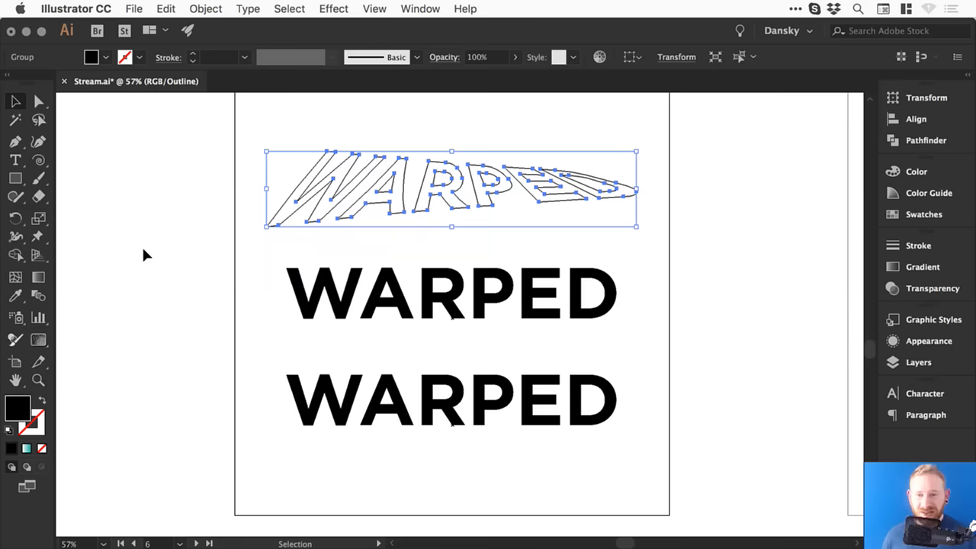
{"action": "left_click", "coordinate": [164, 200]}
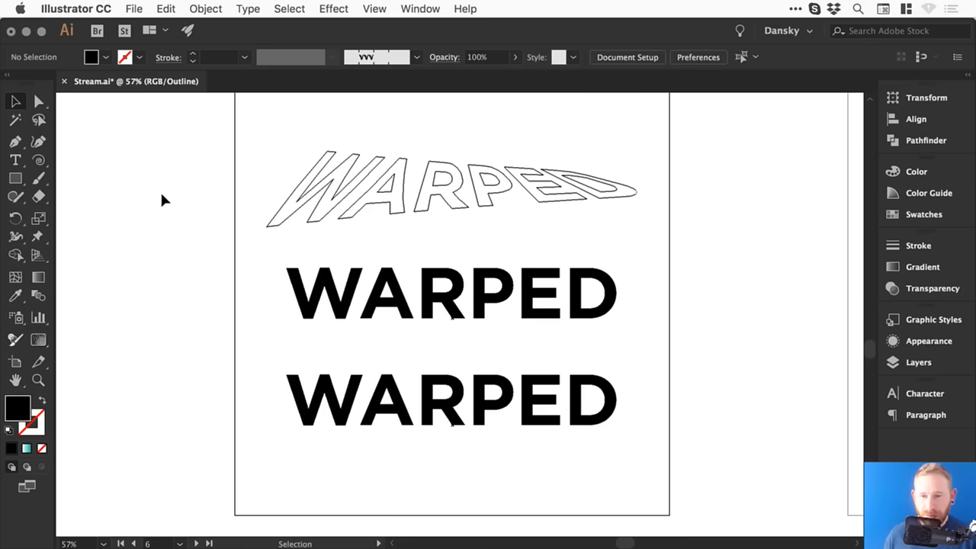
Step: Try reshaping the right edge of the expanded letter A by moving an anchor handle, and undo the change
{"action": "key", "text": "ctrl+space"}
{"action": "left_click_drag", "start_coordinate": [261, 140], "coordinate": [481, 295]}
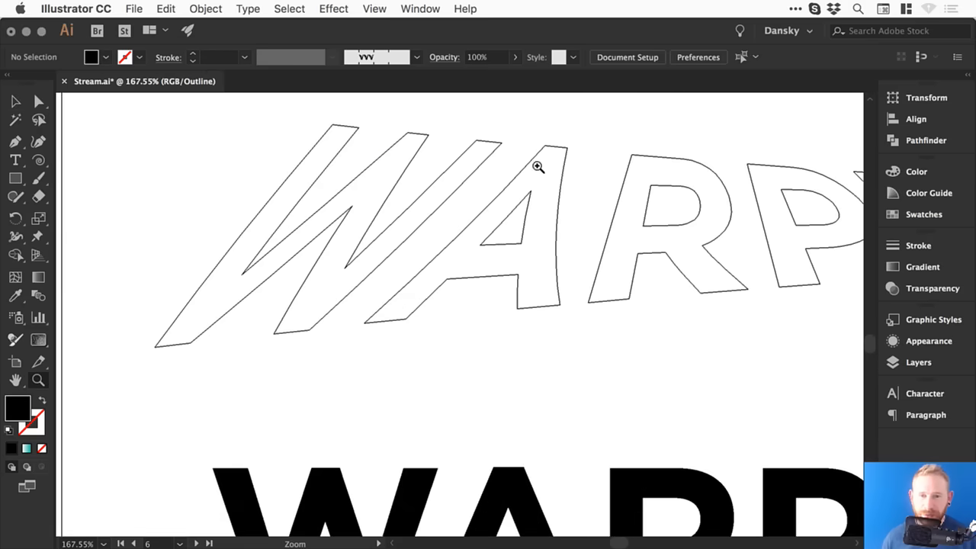
{"action": "left_click", "coordinate": [501, 143]}
{"action": "left_click", "coordinate": [545, 145]}
{"action": "left_click", "coordinate": [567, 146]}
{"action": "left_click_drag", "start_coordinate": [571, 141], "coordinate": [571, 142]}
{"action": "key", "text": "v"}
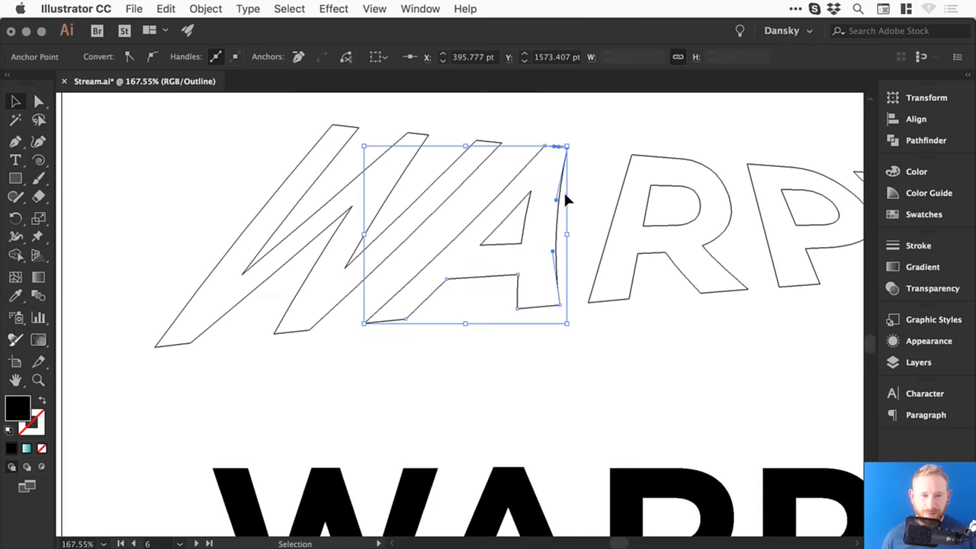
{"action": "key", "text": "a"}
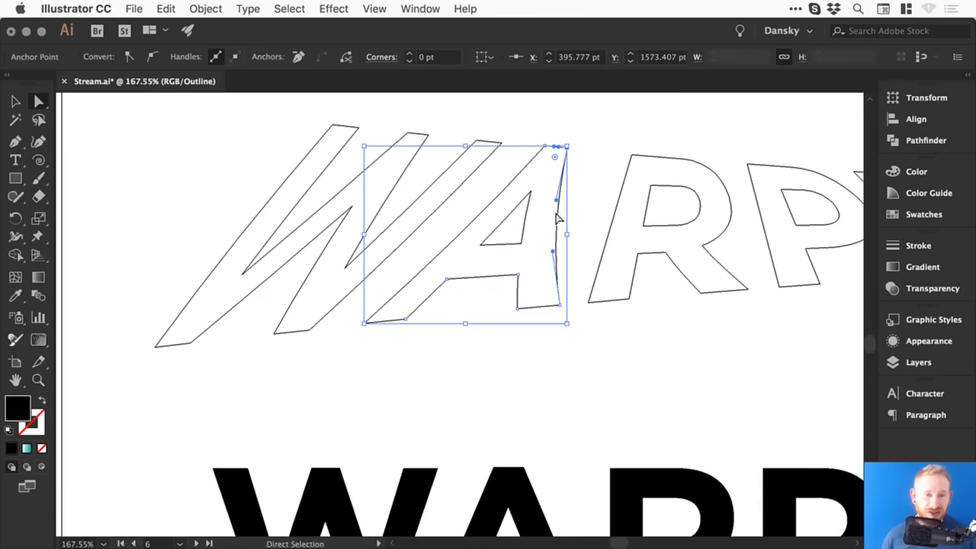
{"action": "left_click_drag", "start_coordinate": [557, 200], "coordinate": [571, 209]}
{"action": "key", "text": "super+z"}
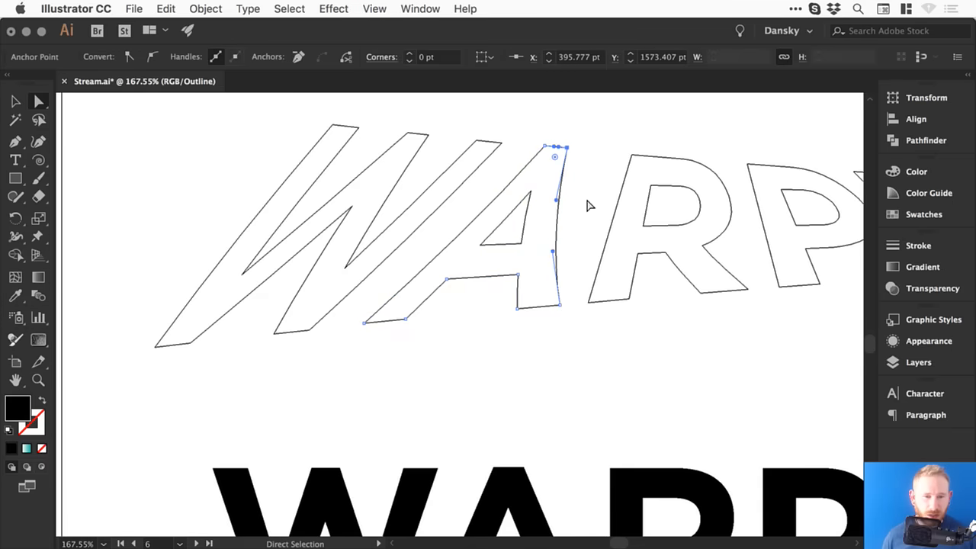
Step: Deselect the letter A and return to Preview view with the expanded text in sight
{"action": "left_click", "coordinate": [590, 206]}
{"action": "key", "text": "v"}
{"action": "key", "text": "super+minus"}
{"action": "key", "text": "super+minus"}
{"action": "key", "text": "super+minus"}
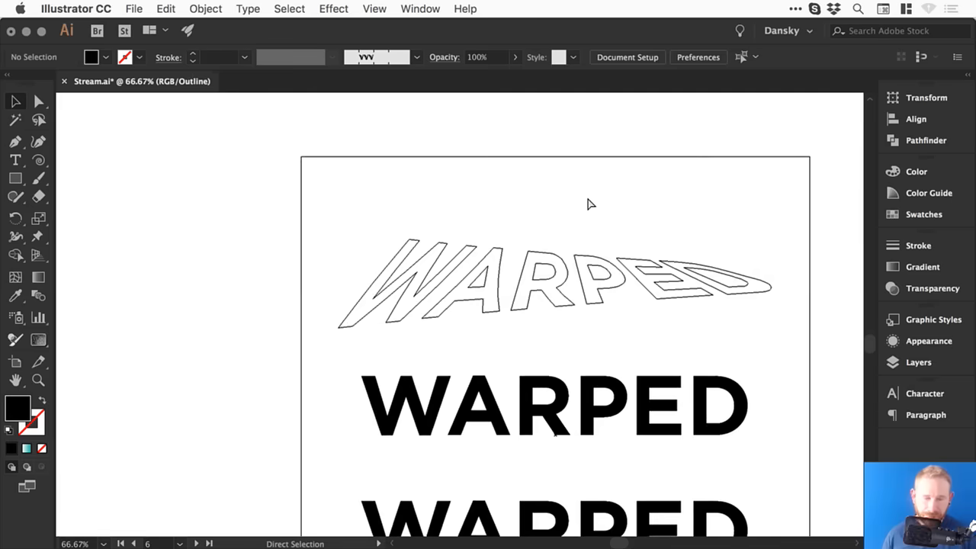
{"action": "key", "text": "super+y"}
{"action": "left_click_drag", "start_coordinate": [632, 256], "coordinate": [493, 235]}
Step: Fill the expanded top WARPED lettering with a bright light blue and deselect it
{"action": "left_click", "coordinate": [449, 229]}
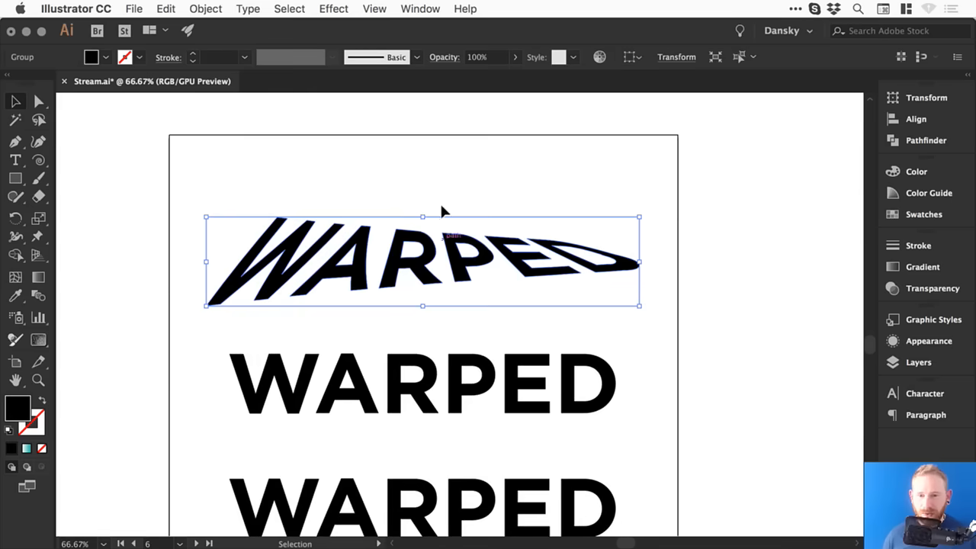
{"action": "double_click", "coordinate": [20, 411]}
{"action": "left_click", "coordinate": [495, 195]}
{"action": "left_click_drag", "start_coordinate": [450, 200], "coordinate": [431, 189]}
{"action": "left_click", "coordinate": [493, 251]}
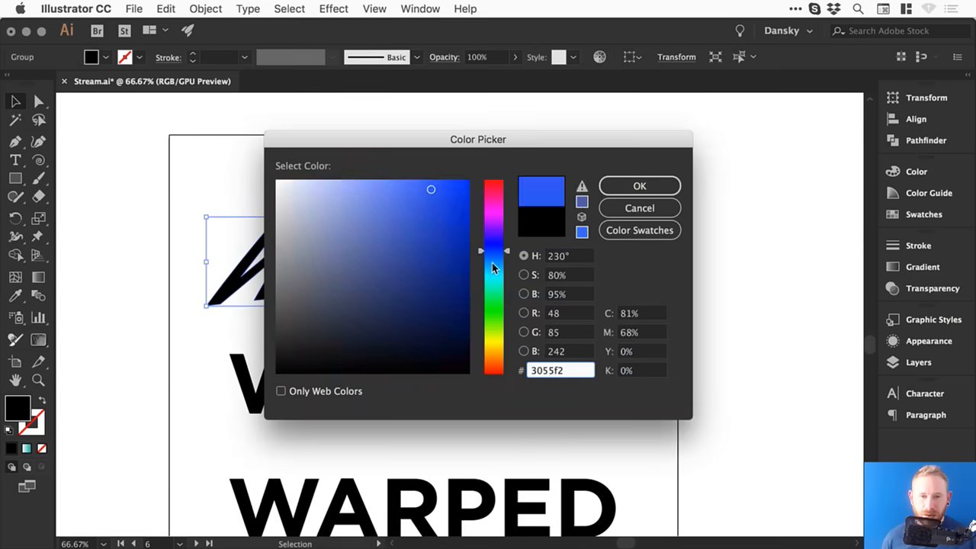
{"action": "left_click_drag", "start_coordinate": [492, 262], "coordinate": [490, 270]}
{"action": "left_click", "coordinate": [639, 186]}
{"action": "left_click", "coordinate": [694, 176]}
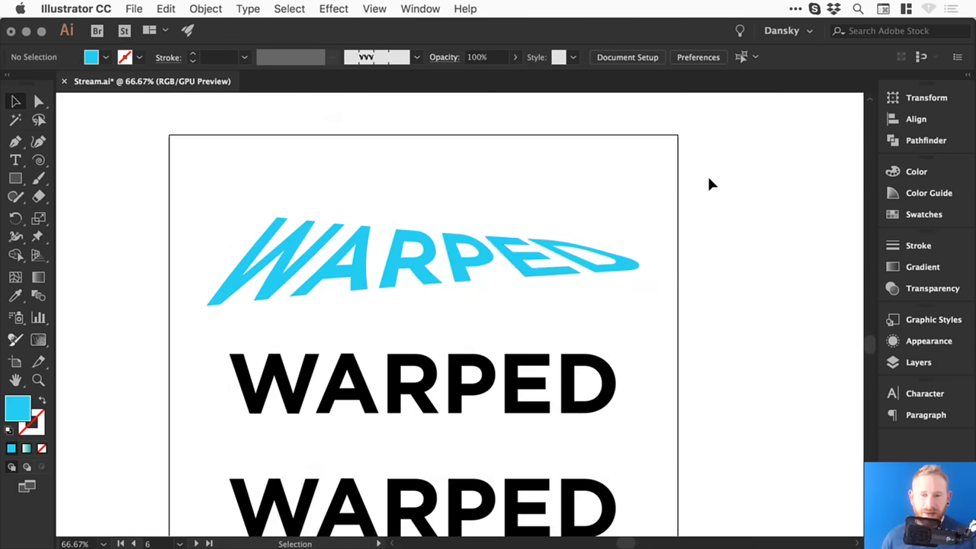
Step: Start an Envelope Distort warp on the middle WARPED text using the Arc style
{"action": "scroll", "coordinate": [608, 202], "scroll_direction": "down", "scroll_amount": 2}
{"action": "left_click", "coordinate": [640, 202]}
{"action": "left_click_drag", "start_coordinate": [656, 186], "coordinate": [632, 185]}
{"action": "scroll", "coordinate": [609, 217], "scroll_direction": "down", "scroll_amount": 2}
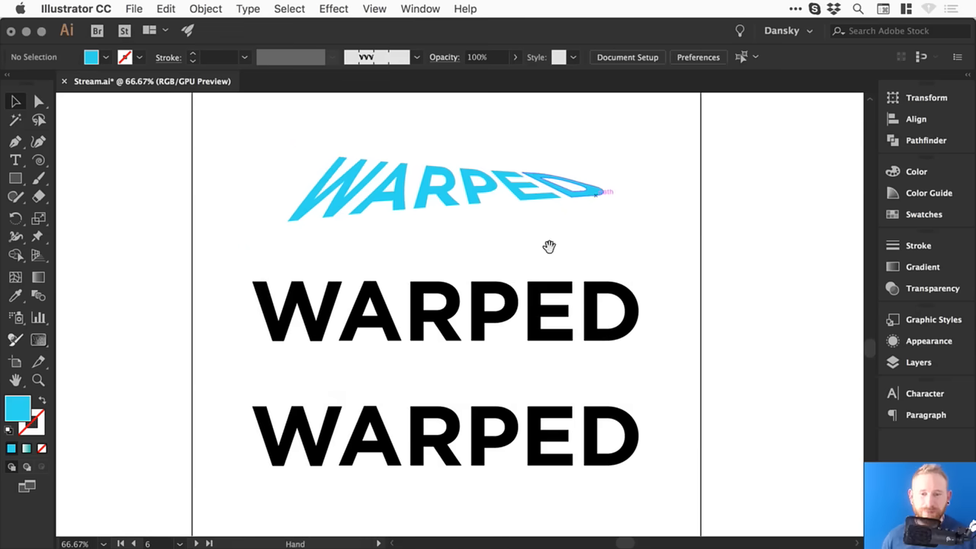
{"action": "left_click", "coordinate": [442, 321]}
{"action": "left_click", "coordinate": [207, 8]}
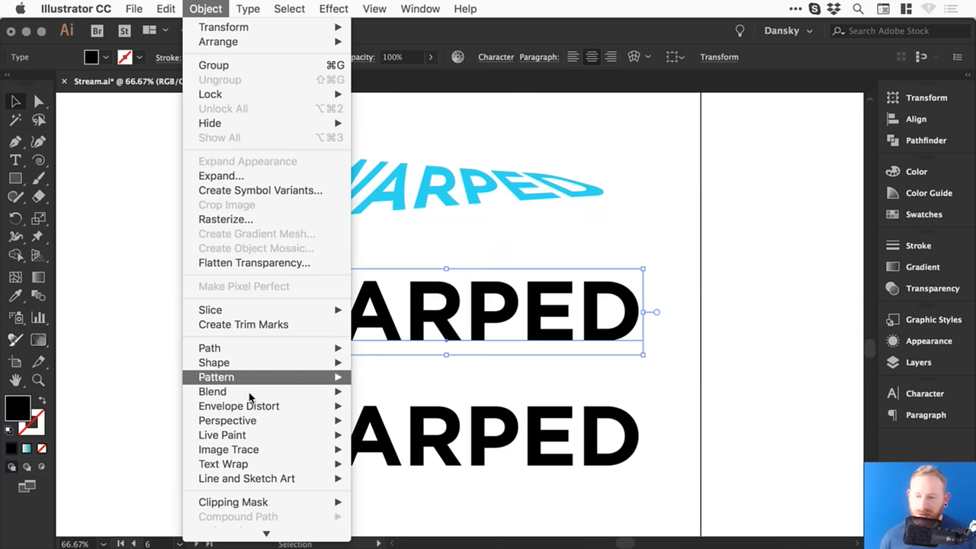
{"action": "mouse_move", "coordinate": [273, 407]}
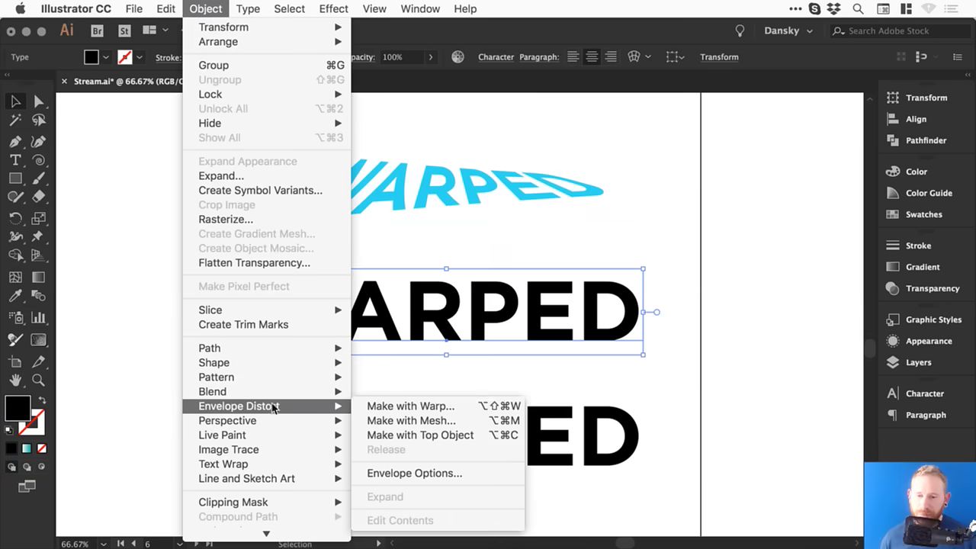
{"action": "left_click", "coordinate": [410, 406]}
{"action": "left_click", "coordinate": [160, 132]}
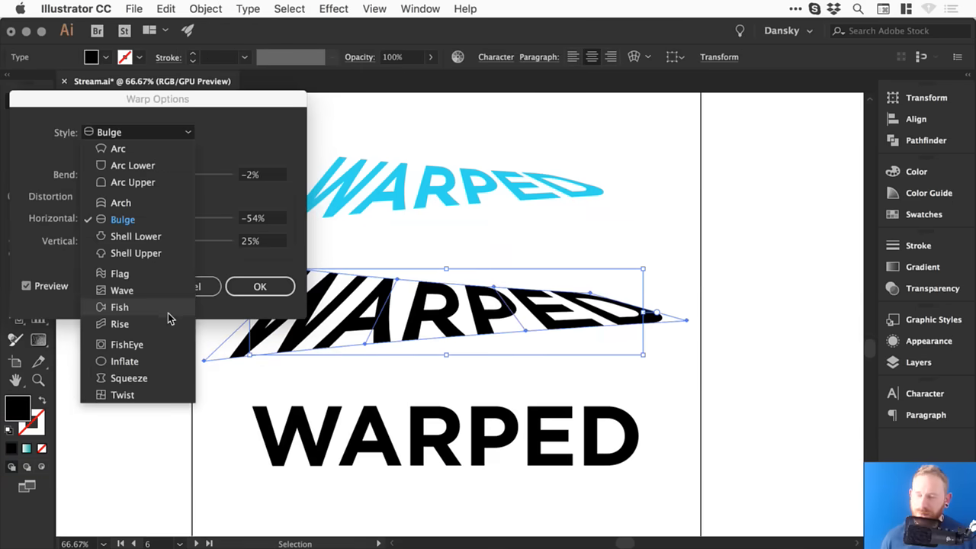
{"action": "left_click", "coordinate": [138, 150]}
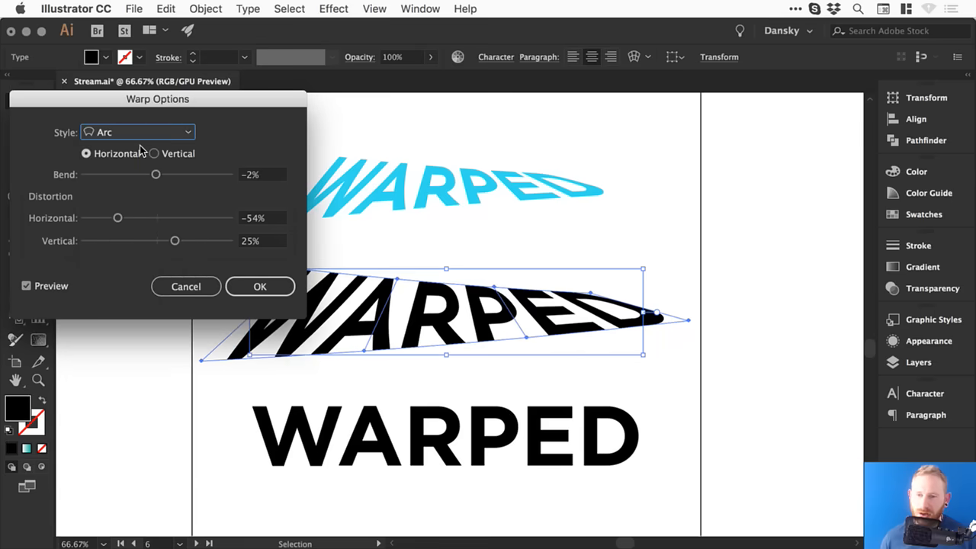
Step: Set the Arc warp's bend to 29% and its horizontal and vertical distortion to 0%
{"action": "left_click_drag", "start_coordinate": [117, 218], "coordinate": [162, 220]}
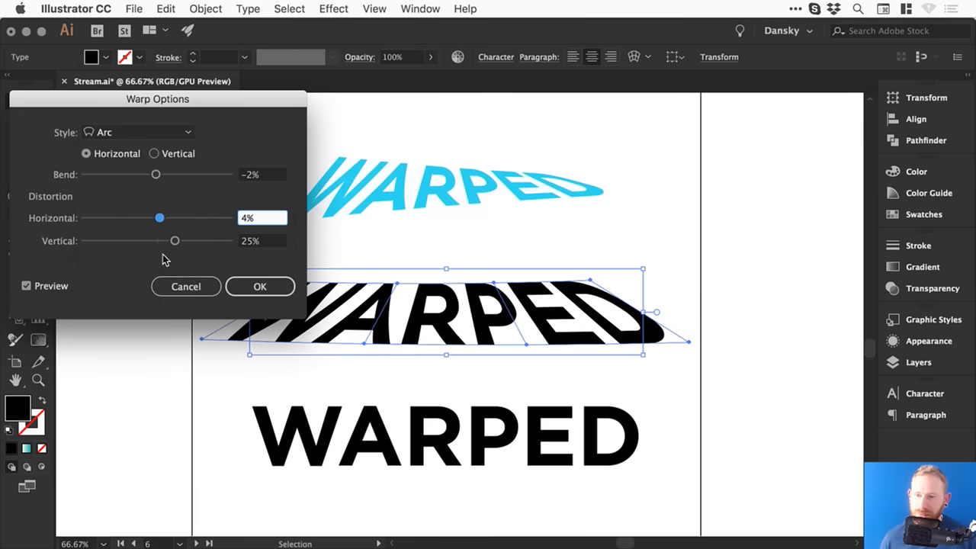
{"action": "left_click", "coordinate": [156, 241]}
{"action": "left_click", "coordinate": [178, 175]}
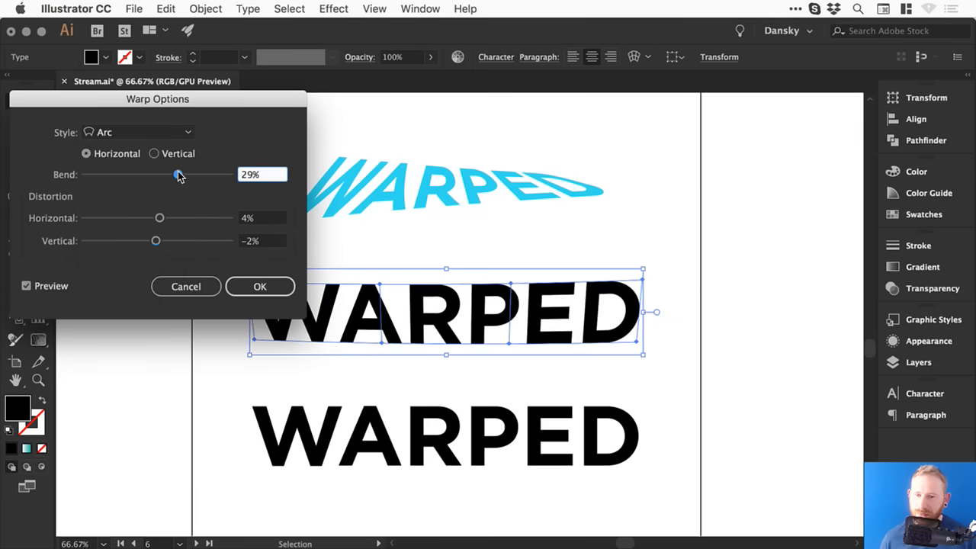
{"action": "left_click_drag", "start_coordinate": [270, 221], "coordinate": [232, 219]}
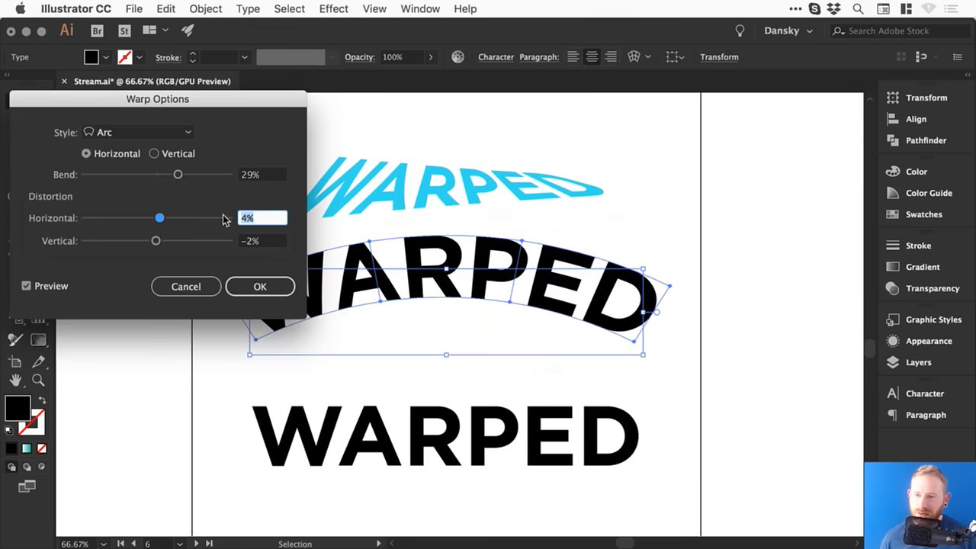
{"action": "type", "text": "0"}
{"action": "key", "text": "Tab"}
{"action": "type", "text": "0"}
{"action": "key", "text": "Tab"}
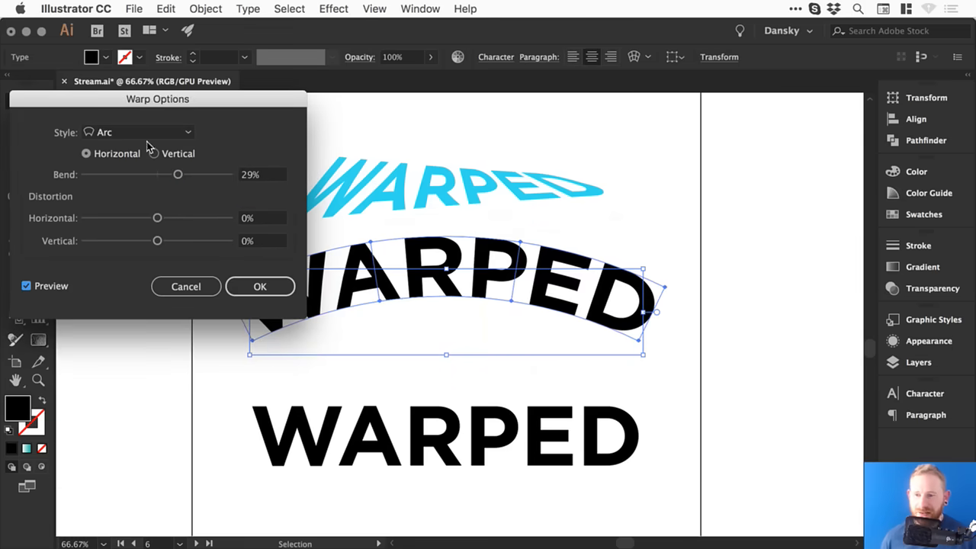
Step: Apply the Arc warp in vertical orientation with a 10% bend and -100% horizontal distortion
{"action": "left_click_drag", "start_coordinate": [178, 175], "coordinate": [143, 175]}
{"action": "left_click", "coordinate": [157, 153]}
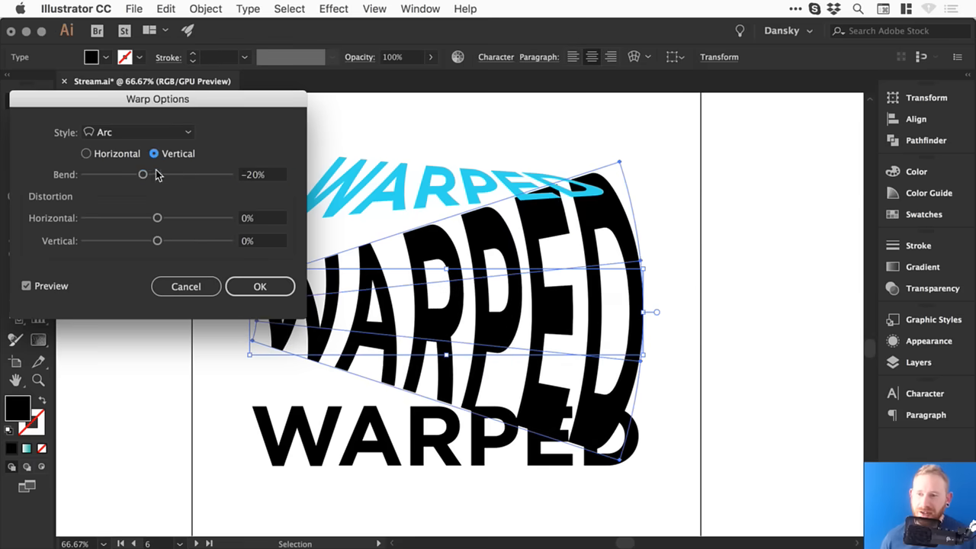
{"action": "left_click_drag", "start_coordinate": [143, 175], "coordinate": [166, 175]}
{"action": "left_click_drag", "start_coordinate": [151, 220], "coordinate": [68, 219]}
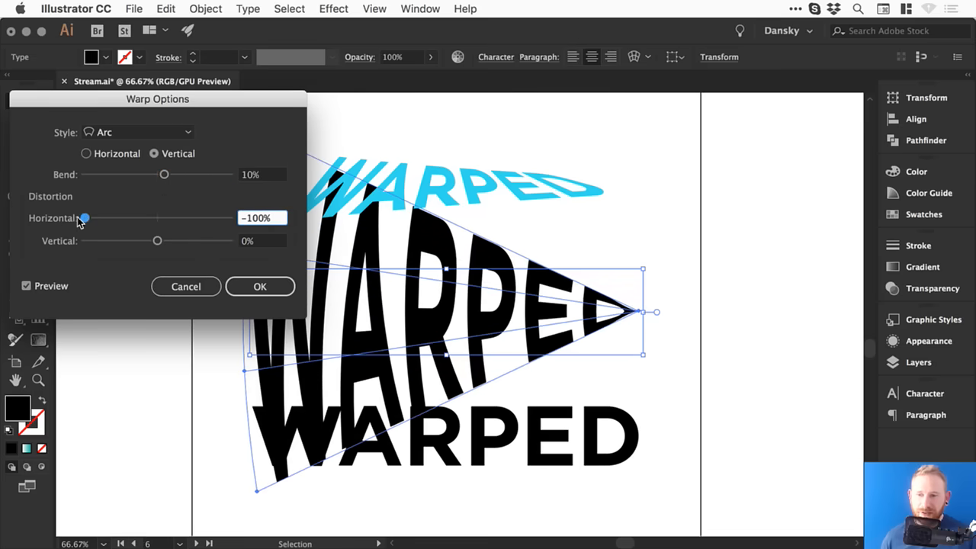
{"action": "left_click", "coordinate": [258, 286]}
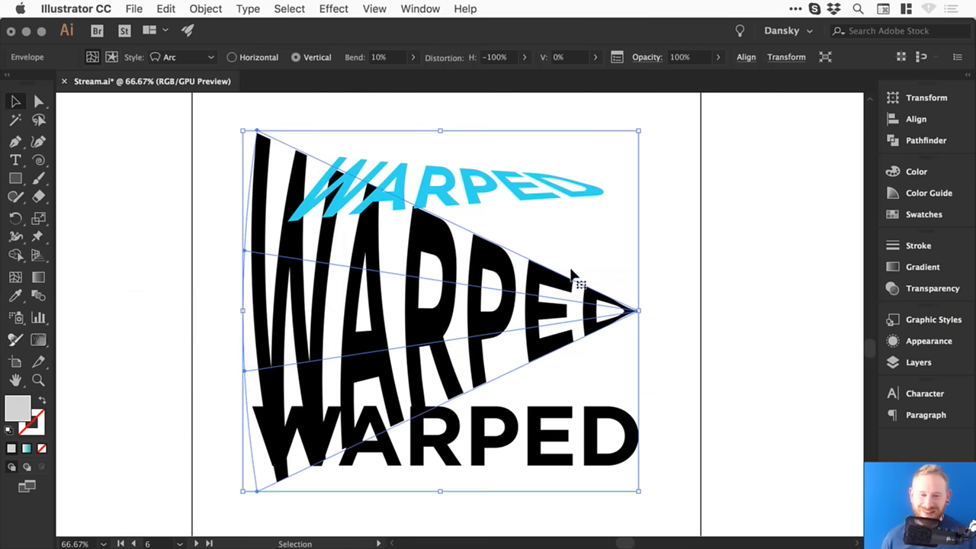
Step: Scale down the vertically warped middle WARPED lettering and place it between the blue and the black lettering
{"action": "left_click_drag", "start_coordinate": [639, 132], "coordinate": [521, 216]}
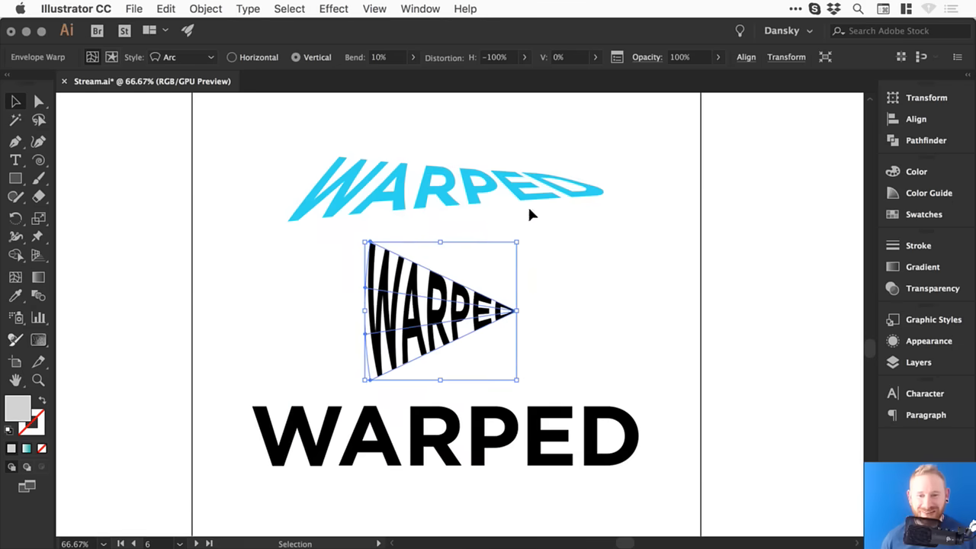
{"action": "left_click_drag", "start_coordinate": [459, 293], "coordinate": [465, 289]}
{"action": "left_click", "coordinate": [683, 222]}
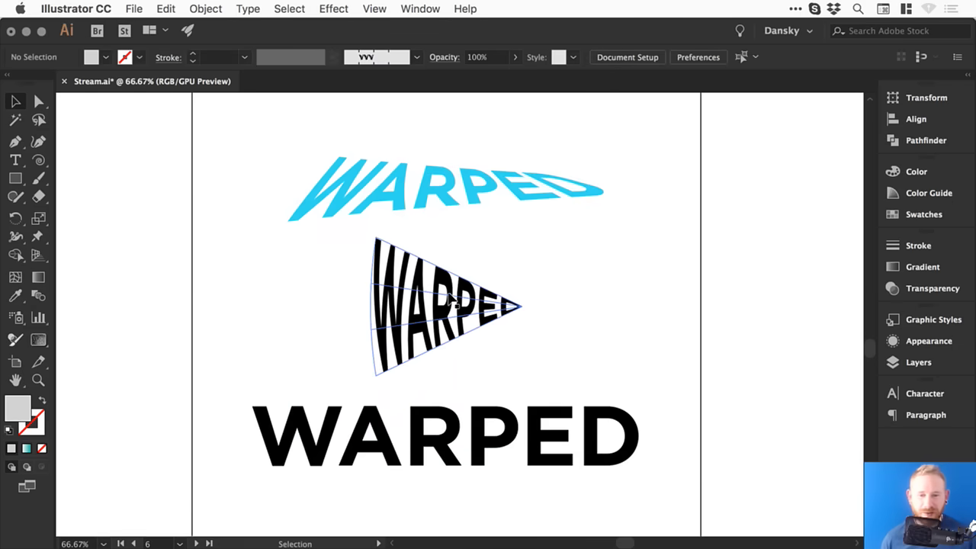
{"action": "left_click", "coordinate": [474, 315]}
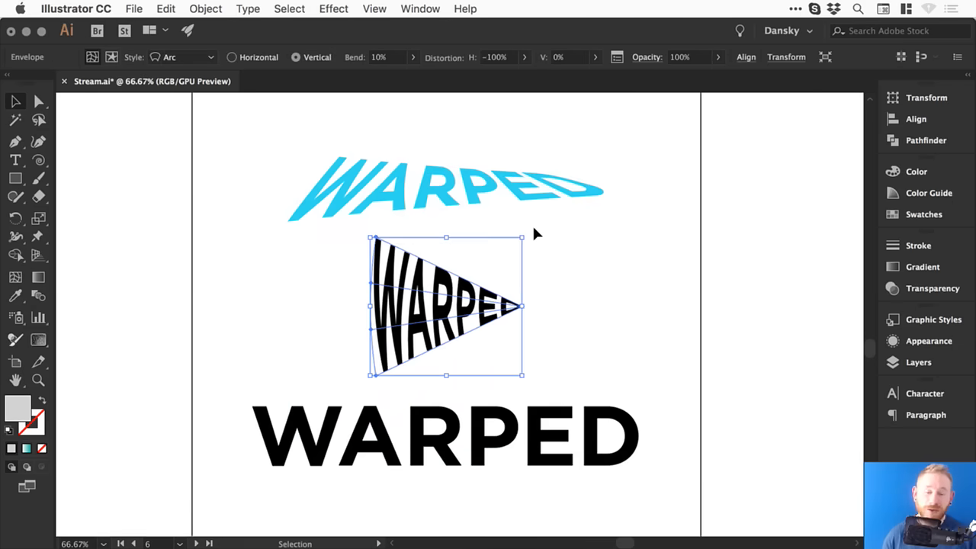
{"action": "mouse_move", "coordinate": [522, 238]}
{"action": "left_mouse_down"}
{"action": "mouse_move", "coordinate": [562, 203]}
{"action": "mouse_move", "coordinate": [534, 226]}
{"action": "left_mouse_up"}
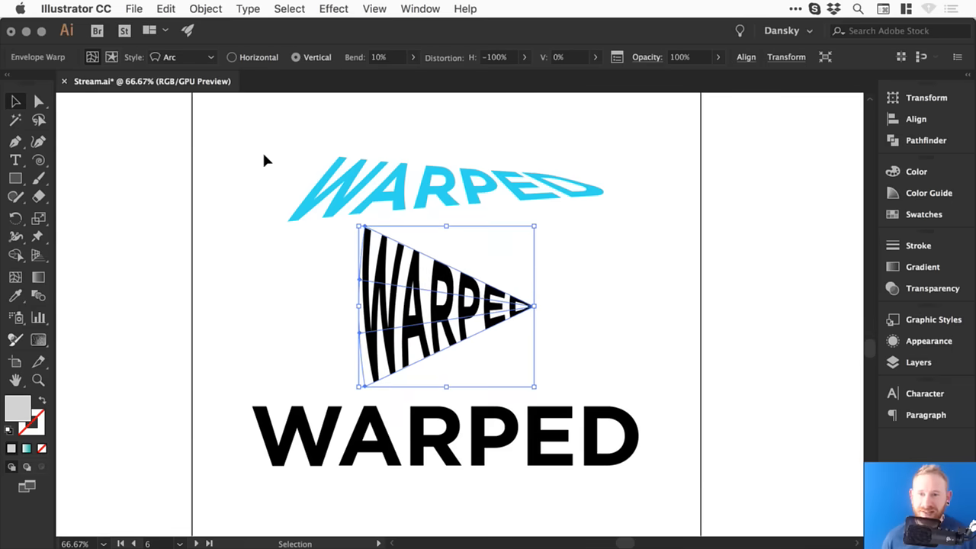
Step: Try a 100% bend on the middle lettering's vertical Arc warp and settle on a bend of -72%
{"action": "left_click", "coordinate": [413, 57]}
{"action": "left_click_drag", "start_coordinate": [385, 77], "coordinate": [436, 75]}
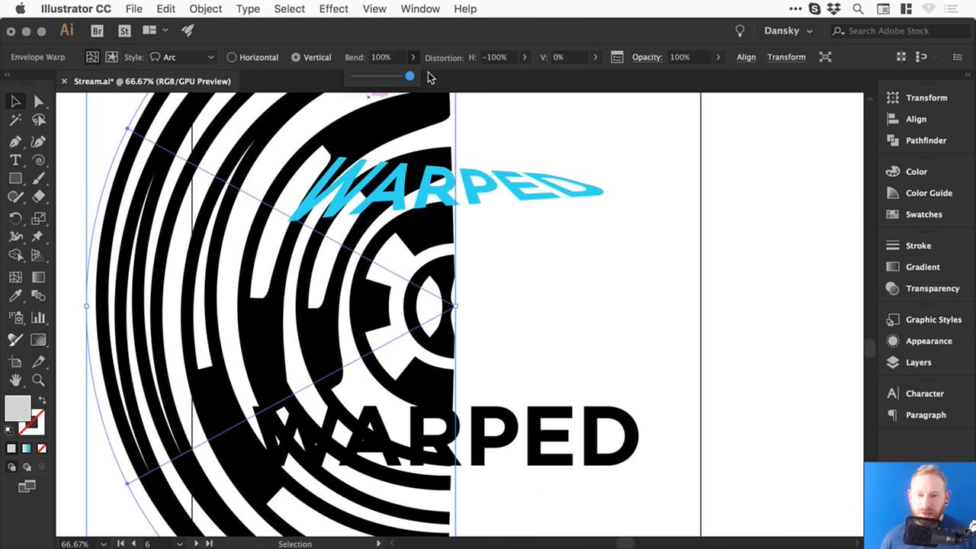
{"action": "left_click", "coordinate": [568, 299]}
{"action": "key", "text": "super+minus"}
{"action": "key", "text": "super+minus"}
{"action": "key", "text": "super+plus"}
{"action": "key", "text": "super+plus"}
{"action": "key", "text": "super+z"}
{"action": "left_click_drag", "start_coordinate": [408, 280], "coordinate": [440, 263]}
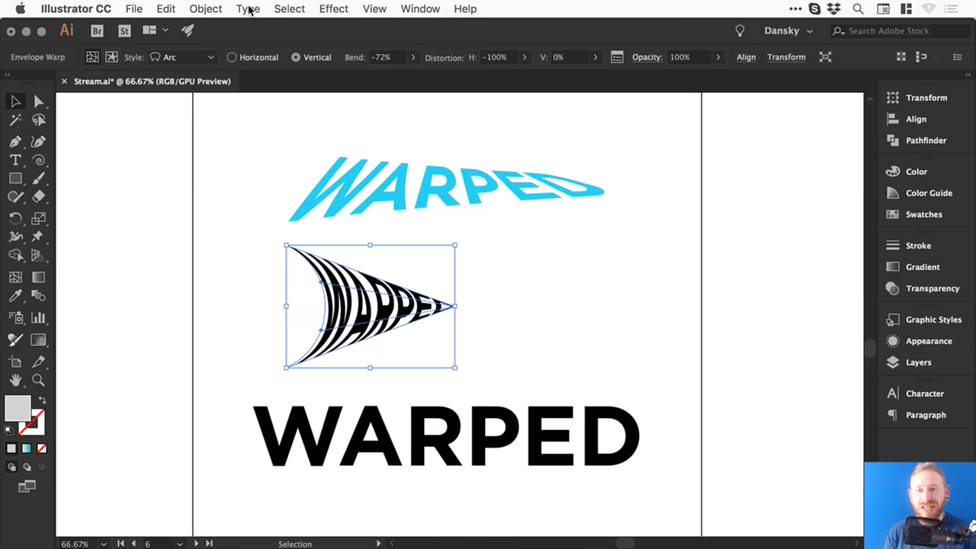
Step: Expand the object and fill of the middle warped lettering and deselect it
{"action": "left_click", "coordinate": [204, 9]}
{"action": "left_click", "coordinate": [246, 175]}
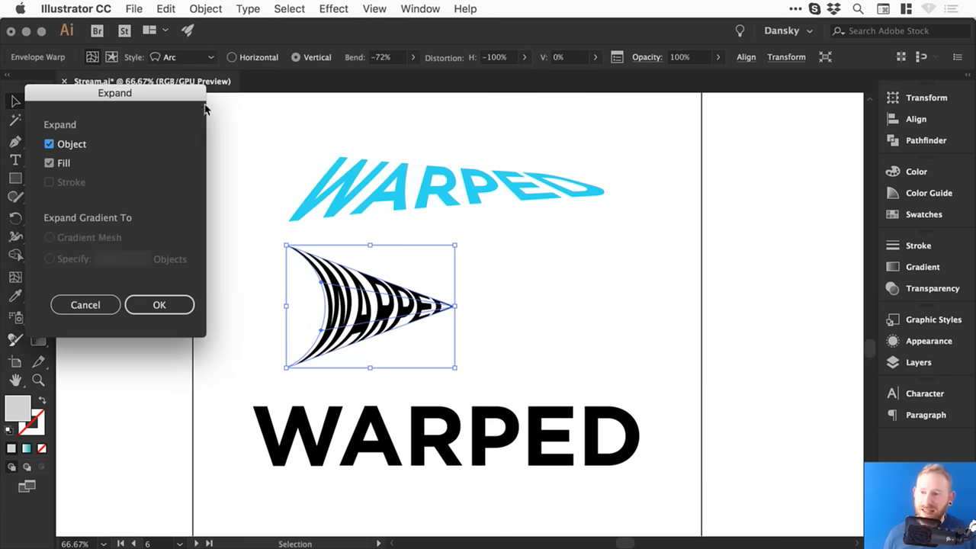
{"action": "left_click", "coordinate": [159, 305]}
{"action": "left_click", "coordinate": [499, 273]}
Step: Swap the fill and stroke of the expanded middle lettering, giving it a black outline and no fill
{"action": "left_click", "coordinate": [408, 301]}
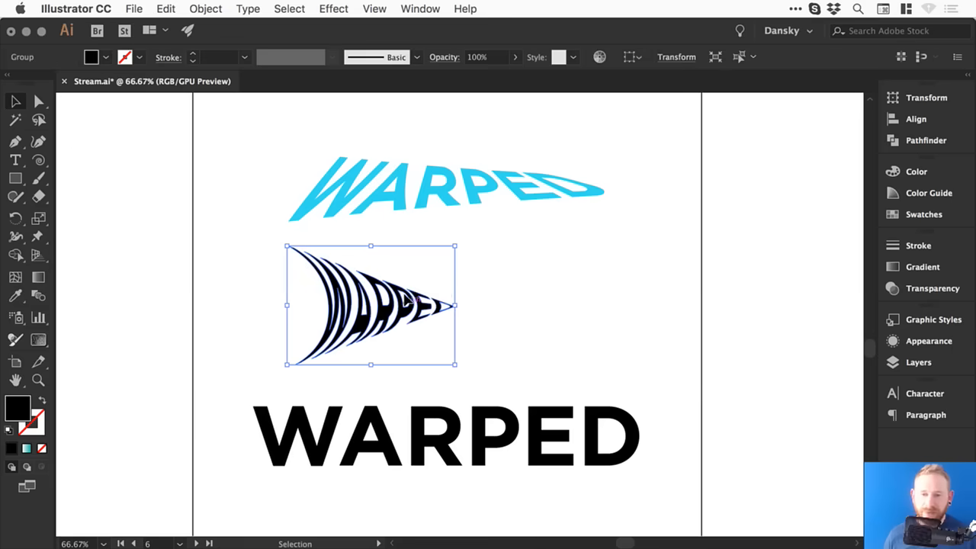
{"action": "left_click", "coordinate": [923, 214]}
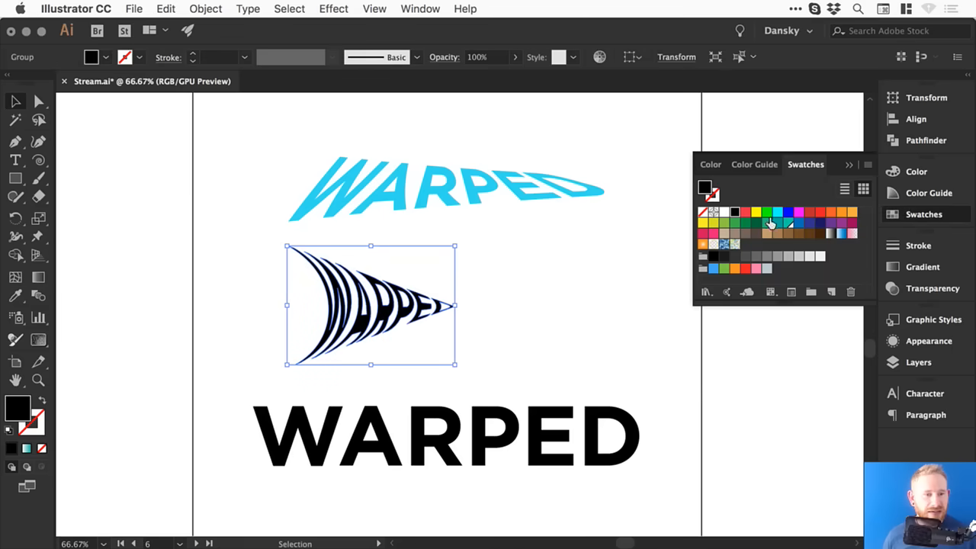
{"action": "left_click_drag", "start_coordinate": [238, 215], "coordinate": [465, 365]}
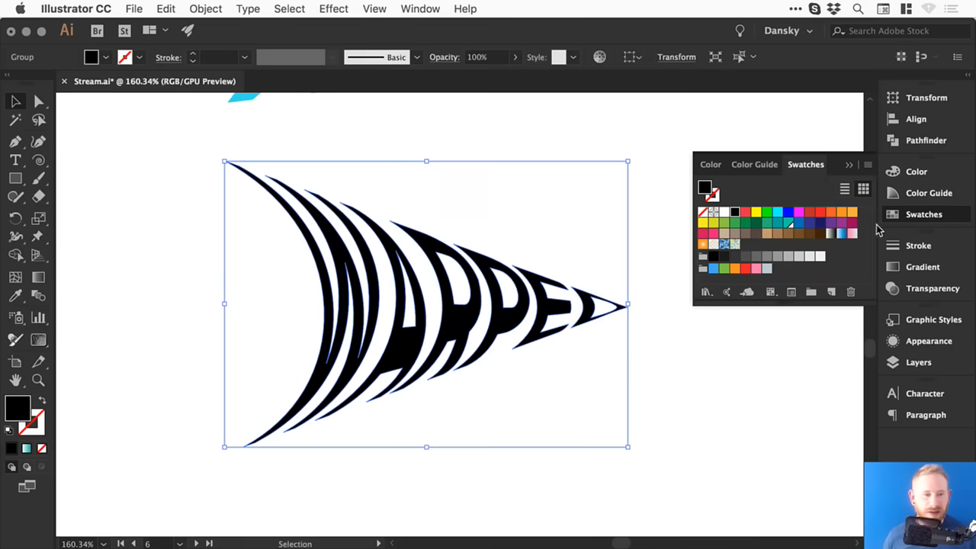
{"action": "left_click", "coordinate": [44, 398]}
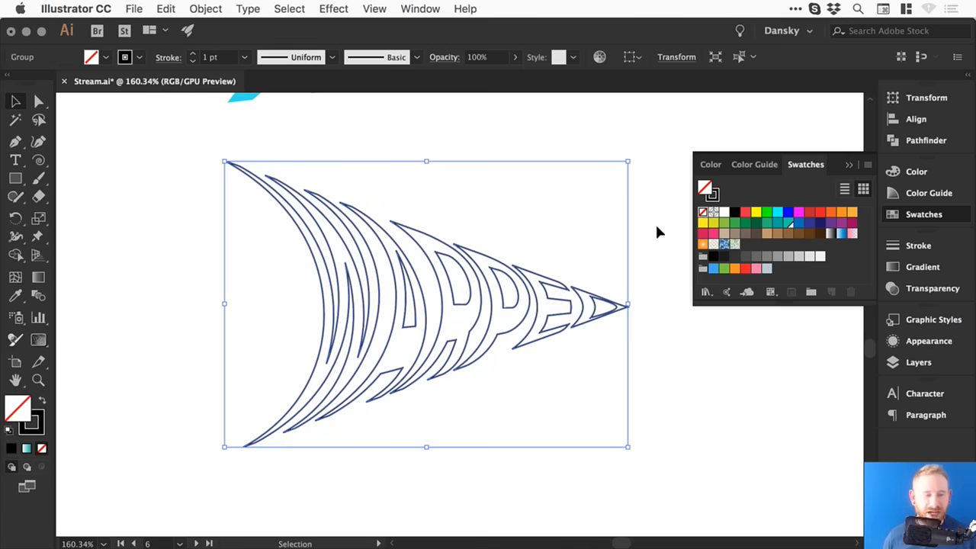
Step: Try the red and orange triangle border brush on the middle lettering's outline
{"action": "left_click", "coordinate": [932, 250]}
{"action": "left_click", "coordinate": [422, 8]}
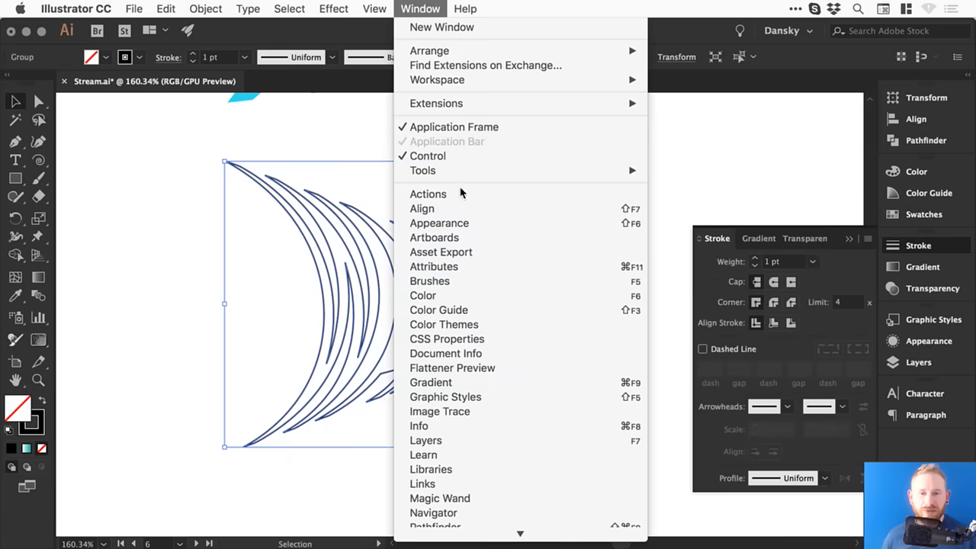
{"action": "left_click", "coordinate": [441, 282]}
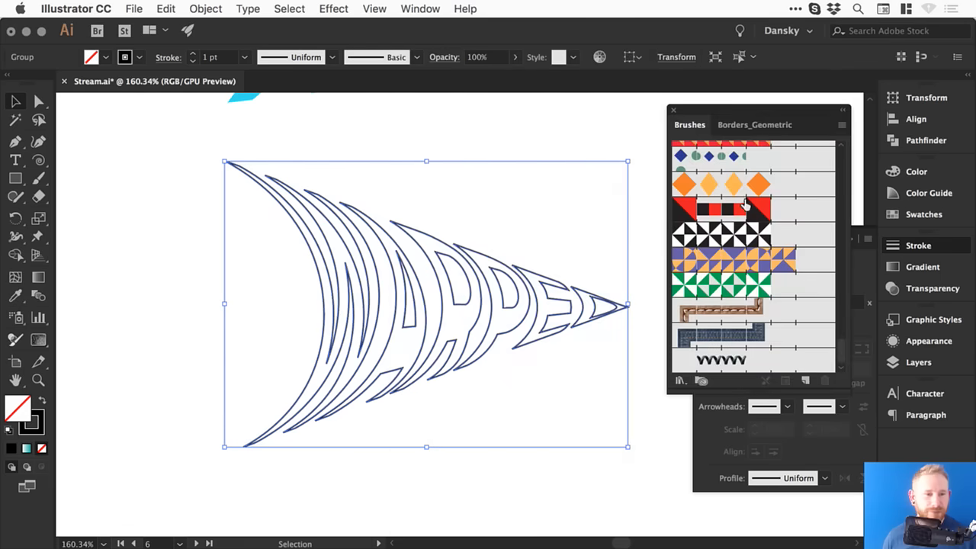
{"action": "left_click", "coordinate": [745, 144]}
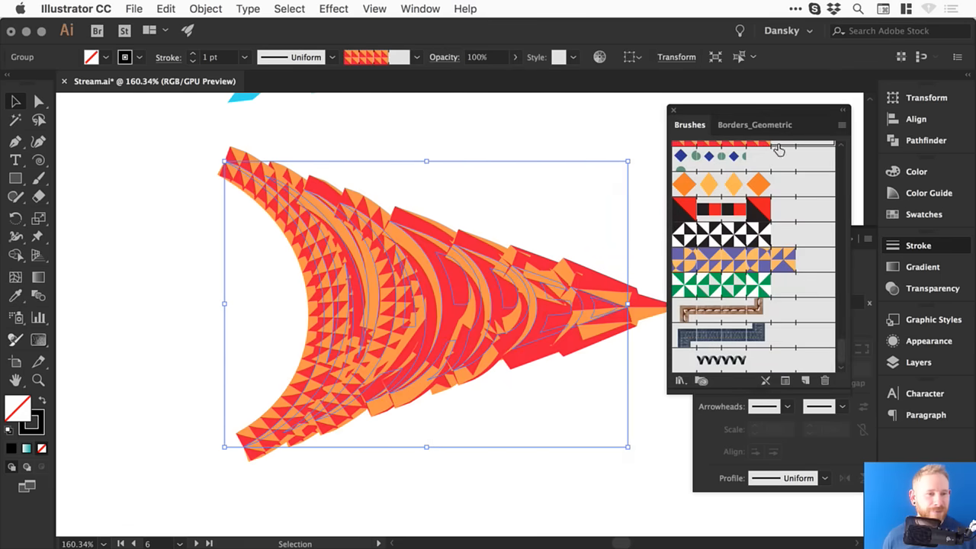
Step: Browse to the Artistic_ChalkCharcoalPencil brush library and apply a thin, broken pencil-line brush to the middle lettering's outline
{"action": "left_click", "coordinate": [760, 124]}
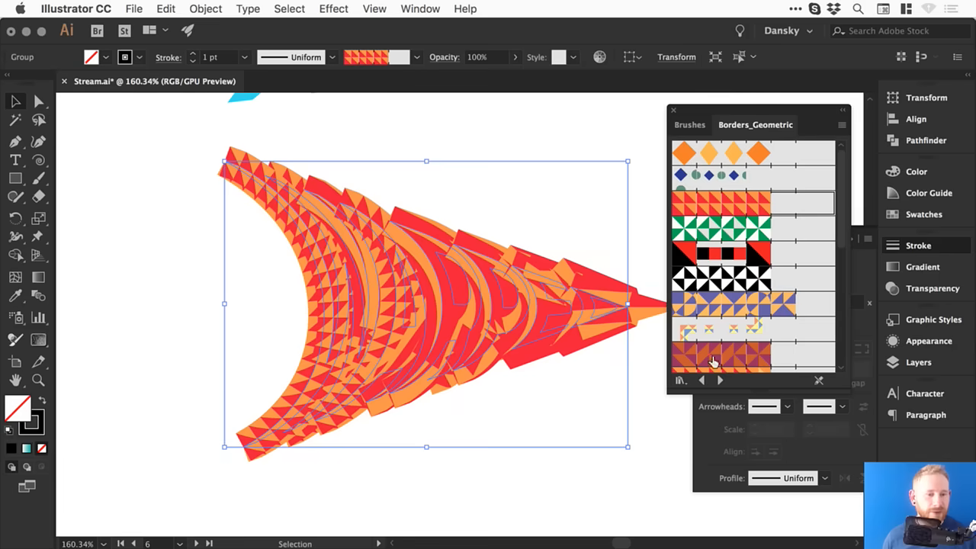
{"action": "left_click", "coordinate": [702, 380]}
{"action": "left_click", "coordinate": [702, 381]}
{"action": "left_click", "coordinate": [702, 380]}
{"action": "left_click", "coordinate": [702, 380]}
{"action": "left_click", "coordinate": [702, 381]}
{"action": "left_click", "coordinate": [702, 380]}
{"action": "left_click", "coordinate": [721, 380]}
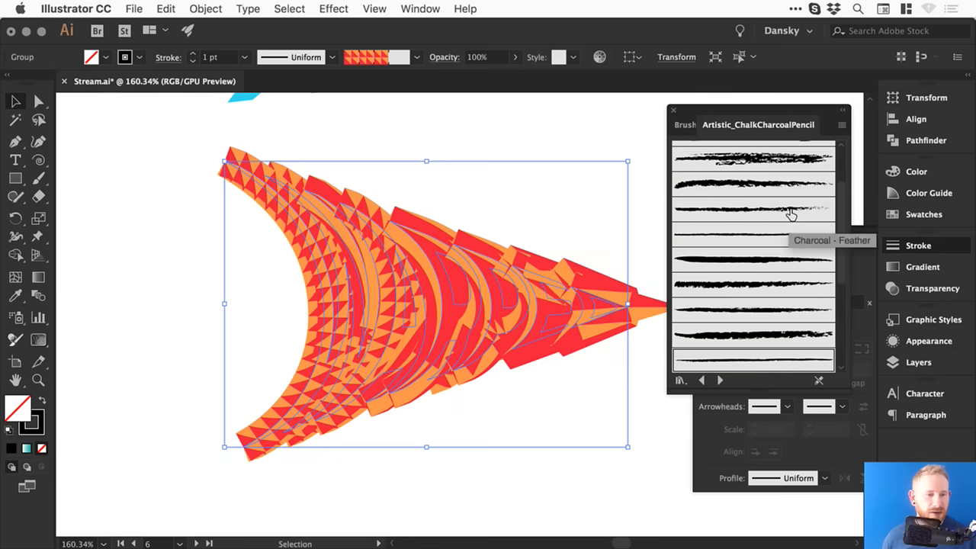
{"action": "scroll", "coordinate": [825, 311], "scroll_direction": "down", "scroll_amount": 3}
{"action": "left_click", "coordinate": [759, 282]}
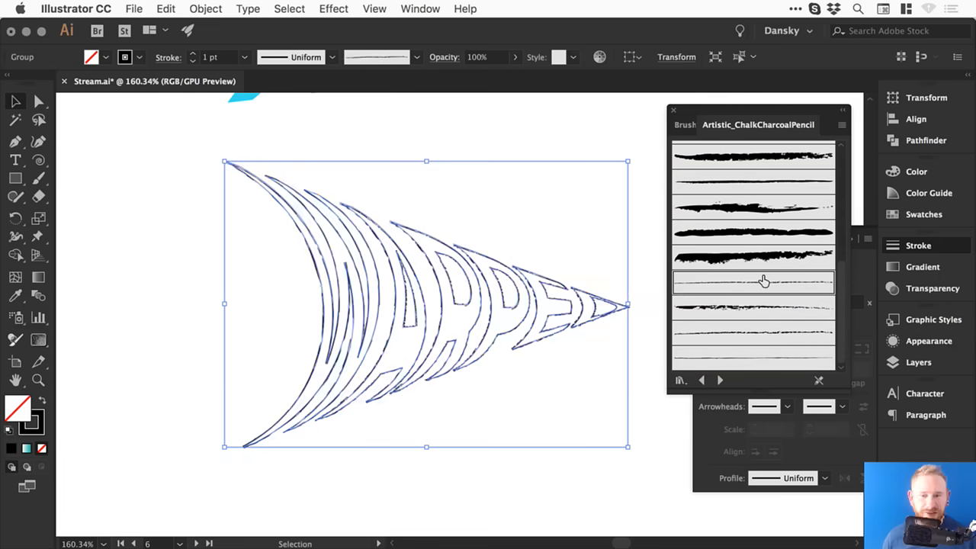
Step: Set the middle lettering's stroke weight to 2 pt and deselect it
{"action": "left_click", "coordinate": [918, 247]}
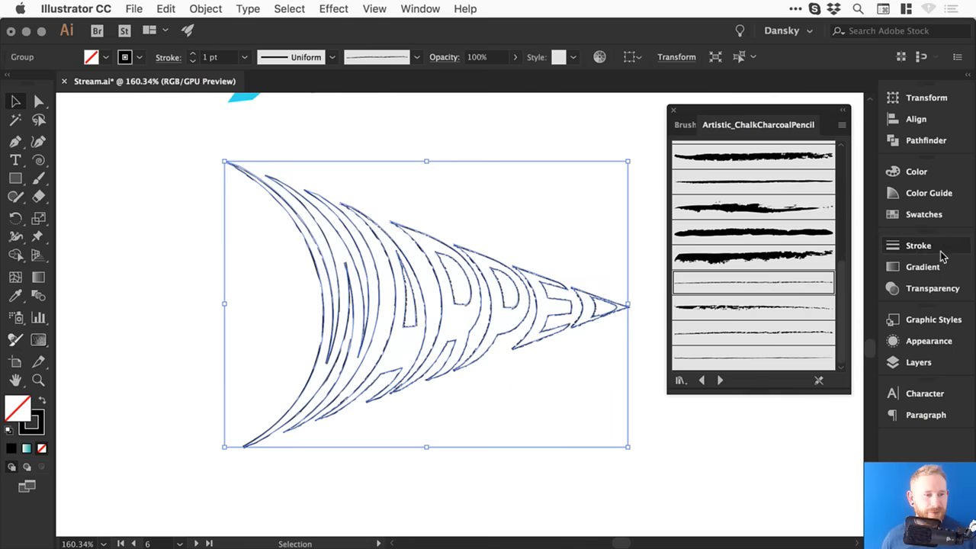
{"action": "left_click", "coordinate": [919, 247]}
{"action": "left_click", "coordinate": [757, 257]}
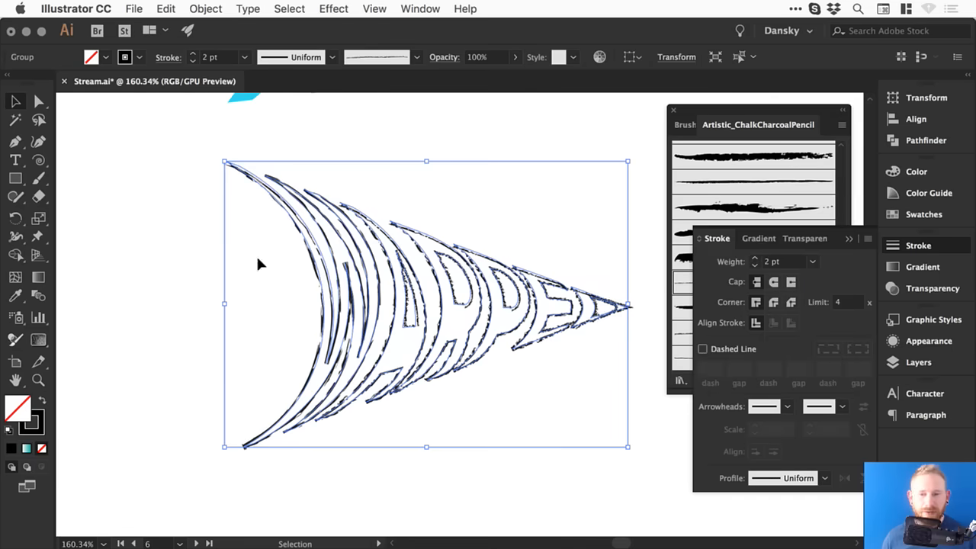
{"action": "left_click", "coordinate": [214, 254]}
{"action": "key", "text": "super+1"}
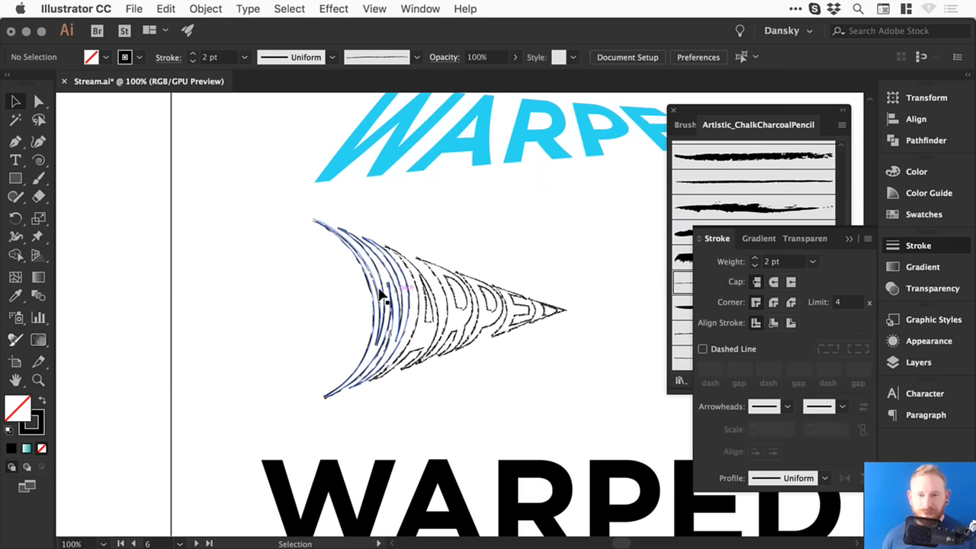
Step: Set the middle lettering's stroke colour to orange ff7f0b, deselect it and close the brush library
{"action": "left_click", "coordinate": [351, 262]}
{"action": "double_click", "coordinate": [37, 425]}
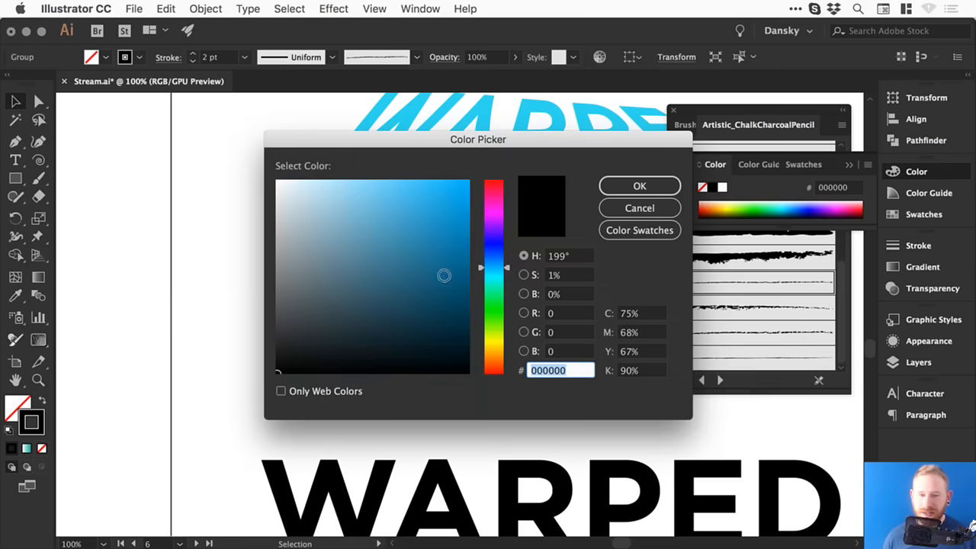
{"action": "left_click_drag", "start_coordinate": [472, 144], "coordinate": [743, 197]}
{"action": "left_click_drag", "start_coordinate": [765, 343], "coordinate": [765, 412]}
{"action": "left_click", "coordinate": [700, 302]}
{"action": "left_click_drag", "start_coordinate": [735, 261], "coordinate": [734, 233]}
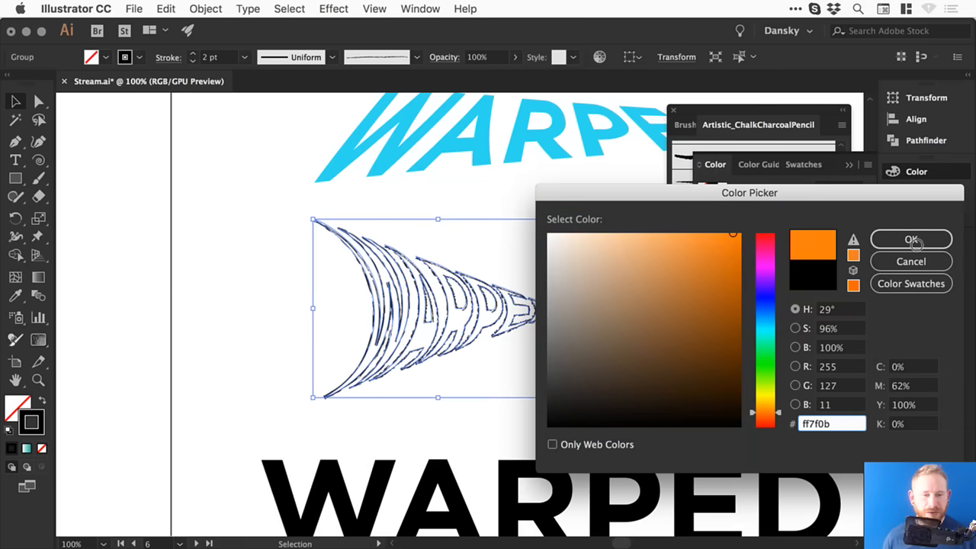
{"action": "left_click", "coordinate": [911, 239]}
{"action": "left_click", "coordinate": [255, 278]}
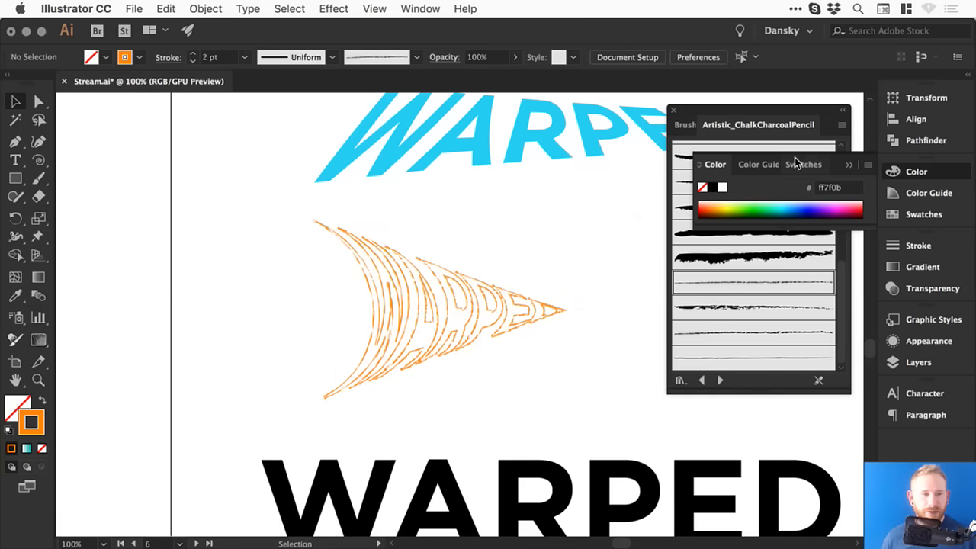
{"action": "left_click", "coordinate": [915, 173]}
{"action": "left_click", "coordinate": [672, 109]}
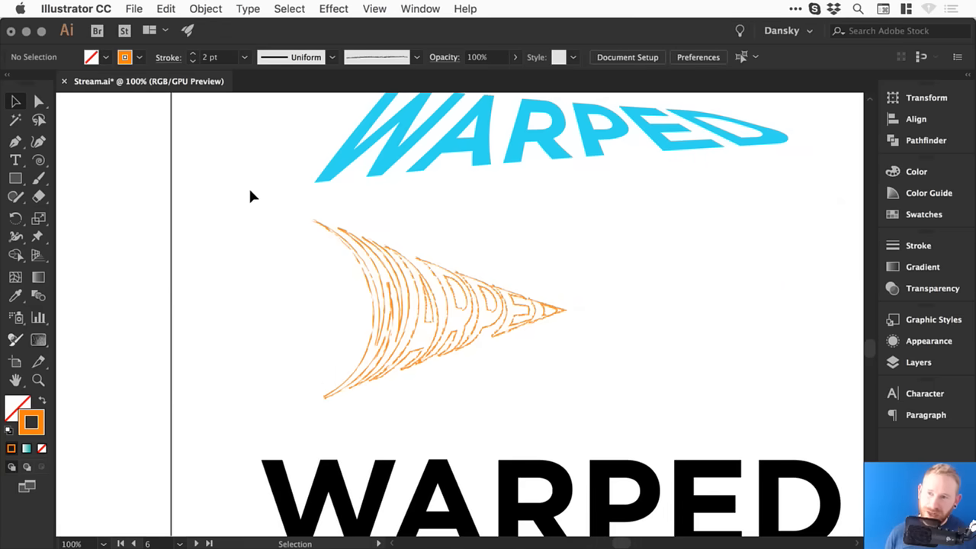
{"action": "left_click", "coordinate": [204, 8]}
{"action": "left_click", "coordinate": [212, 8]}
{"action": "left_click_drag", "start_coordinate": [630, 279], "coordinate": [596, 260]}
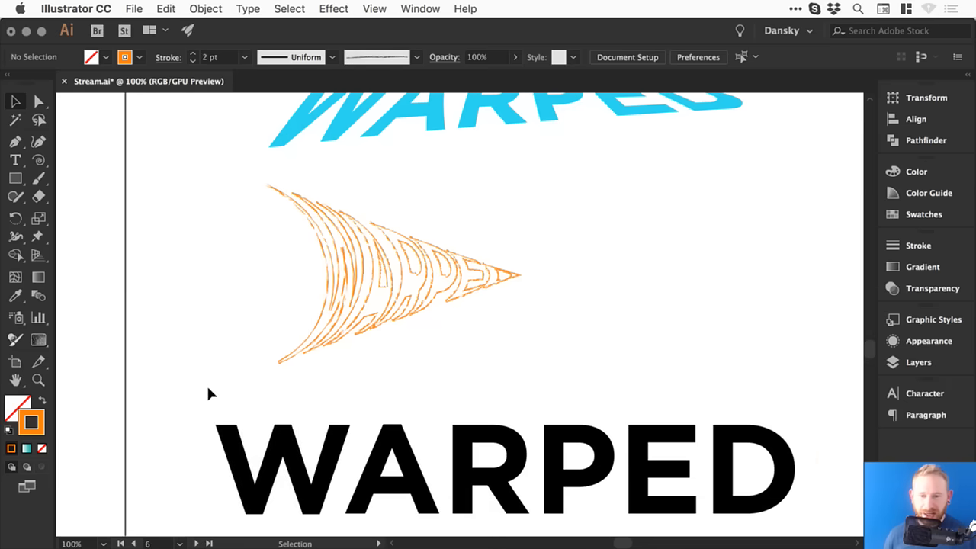
Step: Delete the unwarped black WARPED text at the bottom of artboard 6
{"action": "key", "text": "super+minus"}
{"action": "key", "text": "super+minus"}
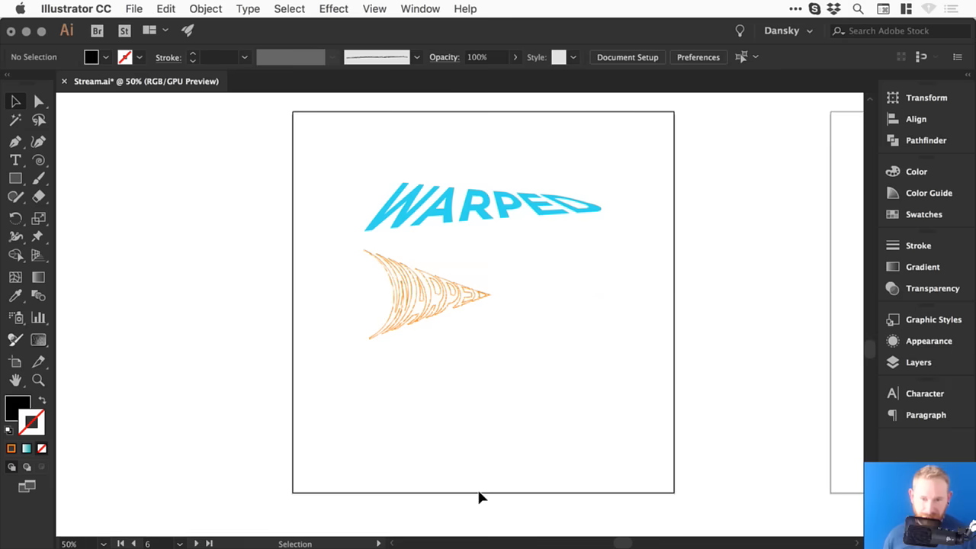
{"action": "left_click_drag", "start_coordinate": [532, 253], "coordinate": [494, 261]}
Step: Move the orange lettering beneath the blue lettering's centre, enlarge both together and deselect them
{"action": "left_click_drag", "start_coordinate": [398, 285], "coordinate": [446, 320]}
{"action": "left_click", "coordinate": [451, 213], "text": "shift"}
{"action": "left_click_drag", "start_coordinate": [564, 192], "coordinate": [624, 145]}
{"action": "left_click", "coordinate": [625, 145]}
Step: Enlarge the orange lettering further and adjust the blue lettering's position above it on artboard 6
{"action": "left_click", "coordinate": [500, 336]}
{"action": "left_click_drag", "start_coordinate": [525, 290], "coordinate": [561, 264]}
{"action": "left_click_drag", "start_coordinate": [429, 181], "coordinate": [429, 199]}
{"action": "left_click", "coordinate": [389, 272]}
{"action": "key", "text": "space"}
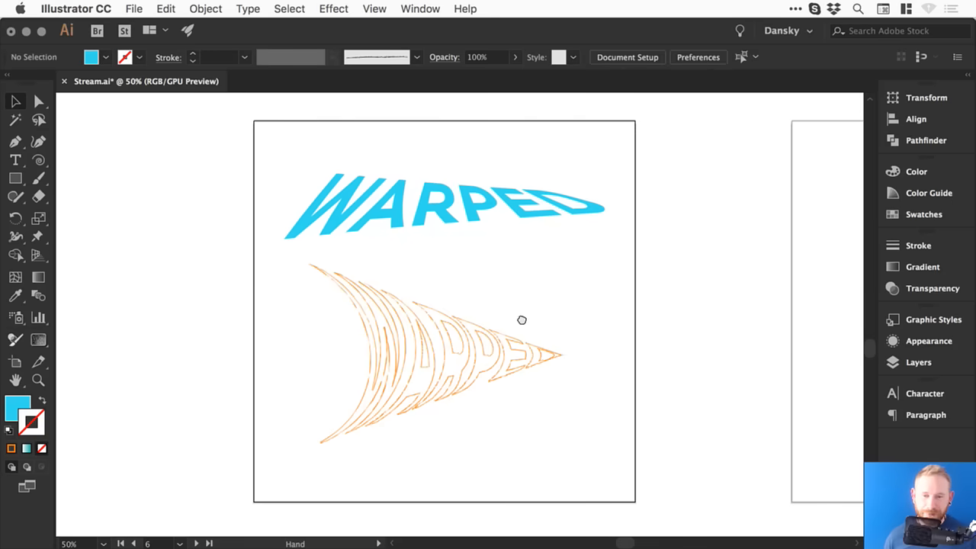
{"action": "left_click_drag", "start_coordinate": [522, 321], "coordinate": [517, 313]}
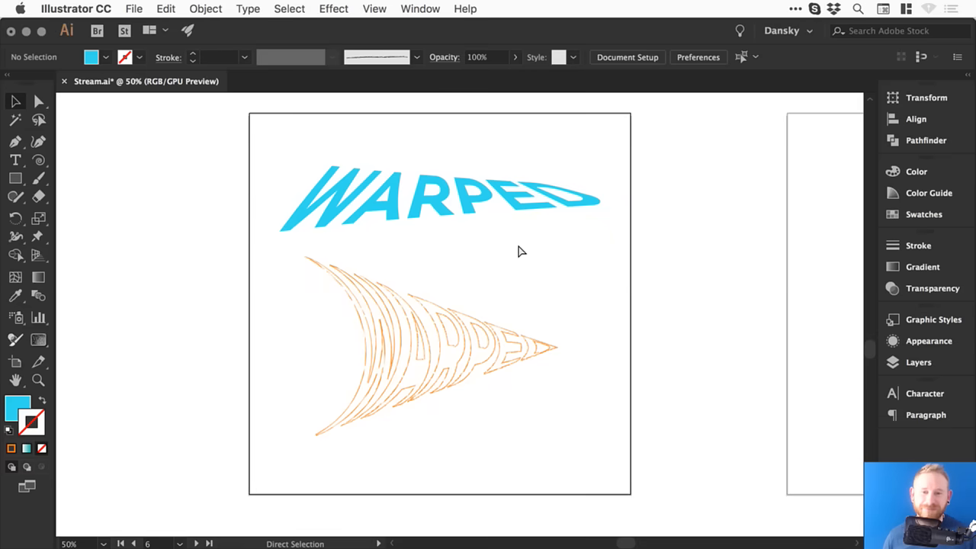
Step: Save Stream.ai and go to the empty artboard 7
{"action": "key", "text": "super+s"}
{"action": "key", "text": "space"}
{"action": "scroll", "coordinate": [532, 269], "scroll_direction": "right", "scroll_amount": 10}
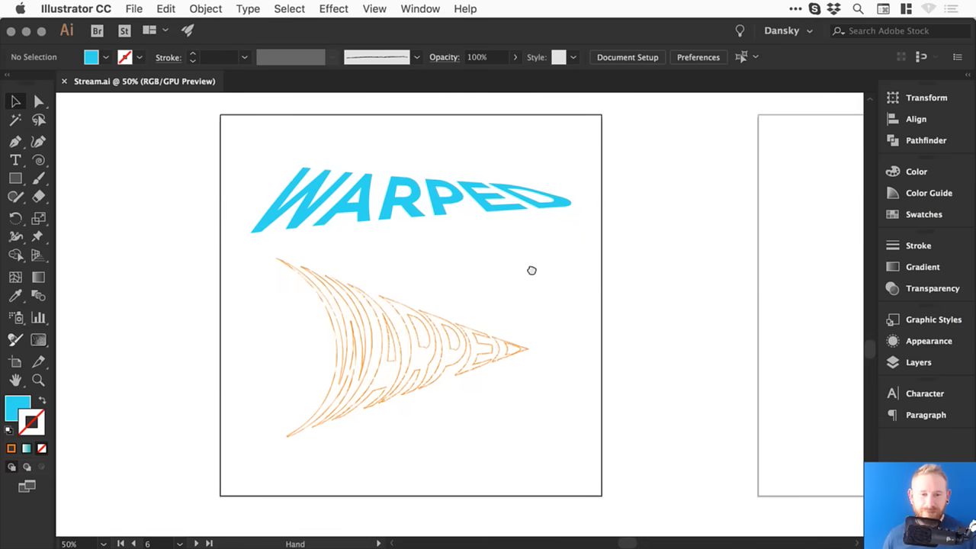
{"action": "left_click", "coordinate": [196, 542]}
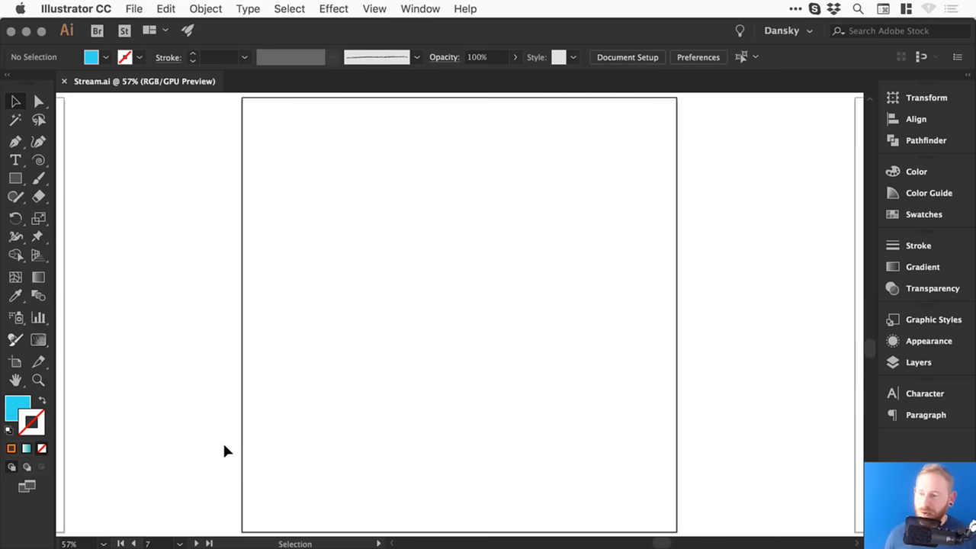
Step: Draw a row of three equal, evenly spaced blue squares across the middle of artboard 7
{"action": "left_click", "coordinate": [16, 179]}
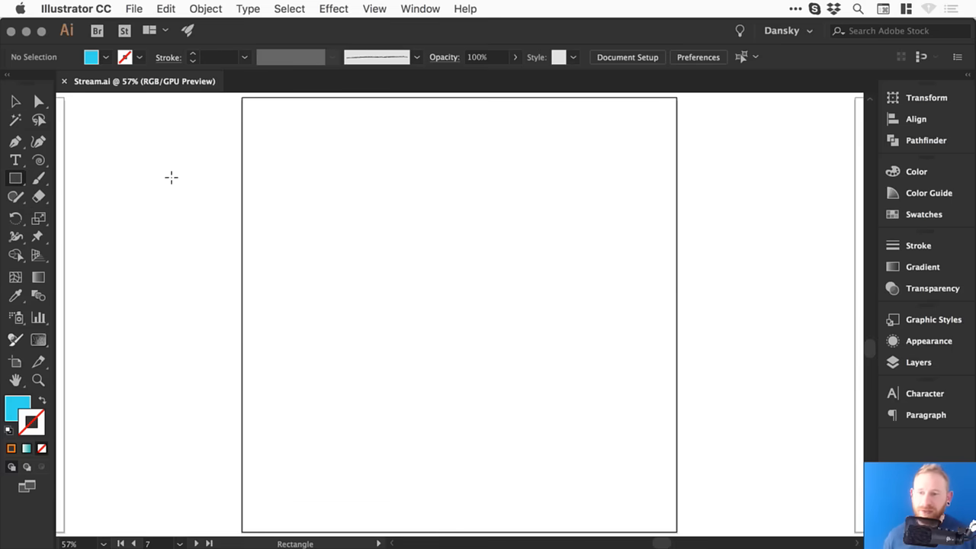
{"action": "mouse_move", "coordinate": [309, 186]}
{"action": "left_mouse_down"}
{"action": "mouse_move", "coordinate": [393, 268]}
{"action": "mouse_move", "coordinate": [335, 287]}
{"action": "mouse_move", "coordinate": [596, 290]}
{"action": "left_mouse_up"}
{"action": "key", "text": "v"}
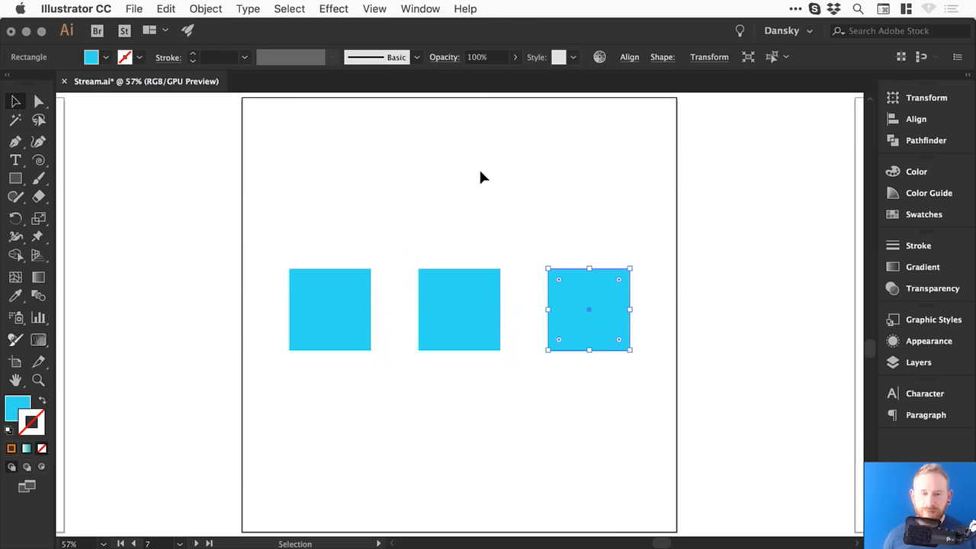
{"action": "left_click", "coordinate": [480, 177]}
Step: Select all three blue squares and delete them from artboard 7
{"action": "key", "text": "z"}
{"action": "left_click_drag", "start_coordinate": [241, 206], "coordinate": [693, 398]}
{"action": "key", "text": "v"}
{"action": "left_click_drag", "start_coordinate": [701, 468], "coordinate": [212, 276]}
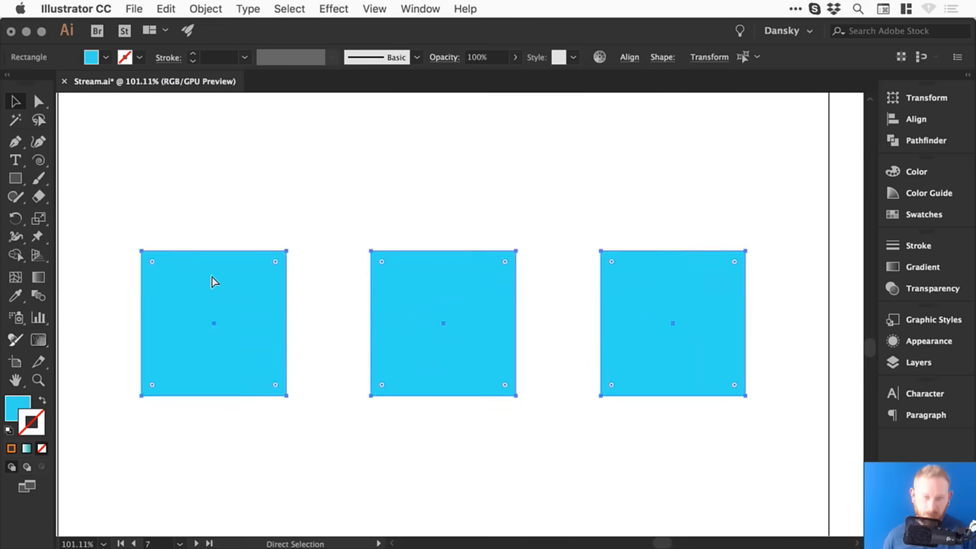
{"action": "key", "text": "super+0"}
{"action": "key", "text": "Delete"}
Step: Draw a spiral with the Spiral tool in the middle of artboard 7, enlarge it and deselect it
{"action": "left_click", "coordinate": [40, 161]}
{"action": "left_click_drag", "start_coordinate": [455, 307], "coordinate": [588, 369]}
{"action": "key", "text": "v"}
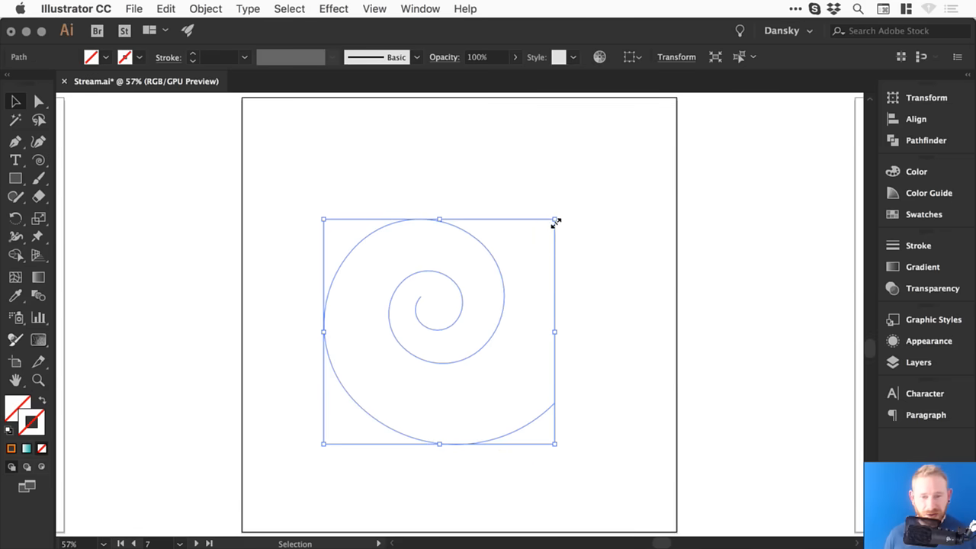
{"action": "left_click_drag", "start_coordinate": [557, 220], "coordinate": [459, 286]}
{"action": "key", "text": "super+shift+a"}
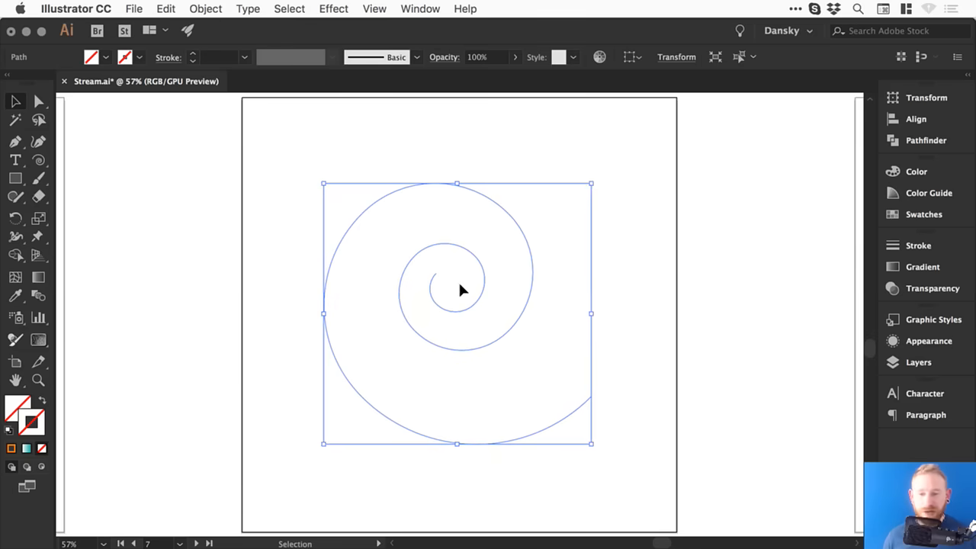
Step: Give the selected spiral a black stroke with a weight of 34 pt
{"action": "double_click", "coordinate": [39, 424]}
{"action": "left_click_drag", "start_coordinate": [584, 357], "coordinate": [529, 436]}
{"action": "left_click", "coordinate": [880, 239]}
{"action": "left_click", "coordinate": [923, 245]}
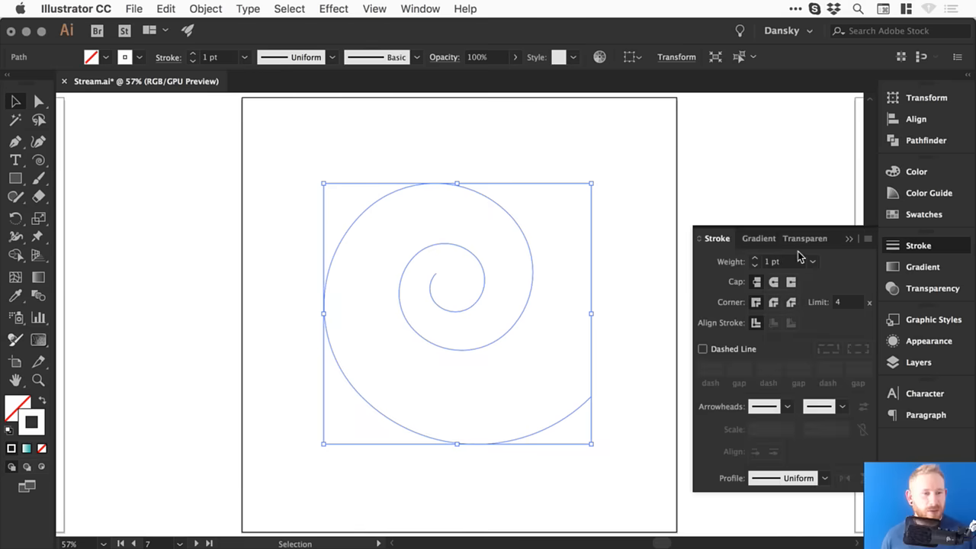
{"action": "left_click", "coordinate": [754, 258]}
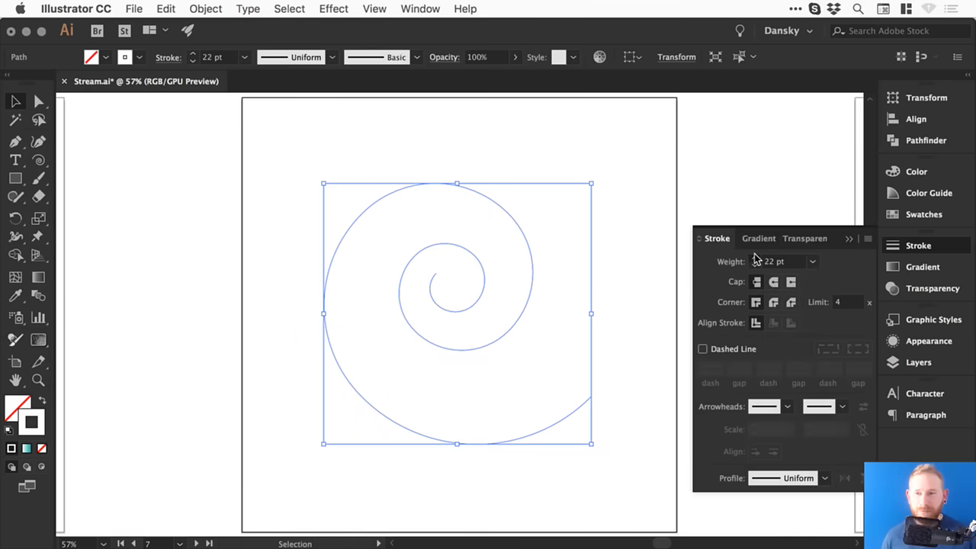
{"action": "left_click", "coordinate": [663, 196]}
{"action": "left_click_drag", "start_coordinate": [649, 212], "coordinate": [385, 324]}
{"action": "double_click", "coordinate": [33, 429]}
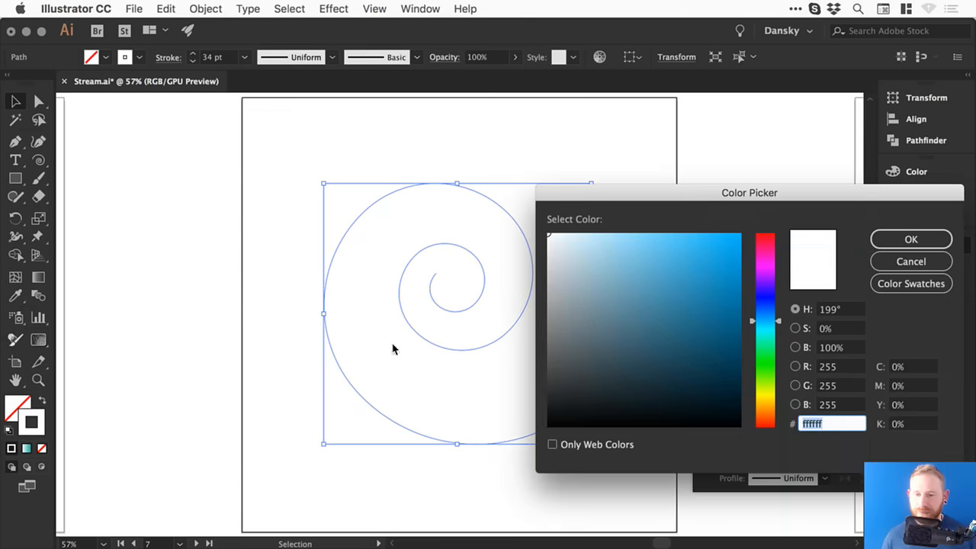
{"action": "left_click", "coordinate": [546, 425]}
{"action": "key", "text": "Return"}
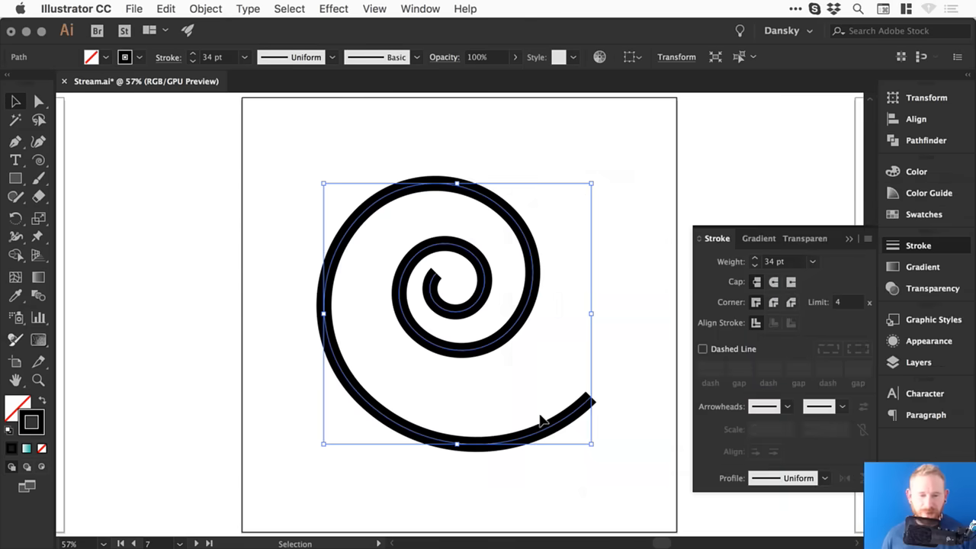
Step: Round the ends of the spiral's stroke with a round cap and reduce its weight to 30 pt
{"action": "left_click", "coordinate": [774, 284]}
{"action": "left_click", "coordinate": [755, 265]}
{"action": "left_click", "coordinate": [755, 265]}
{"action": "left_click", "coordinate": [755, 264]}
{"action": "left_click", "coordinate": [926, 246]}
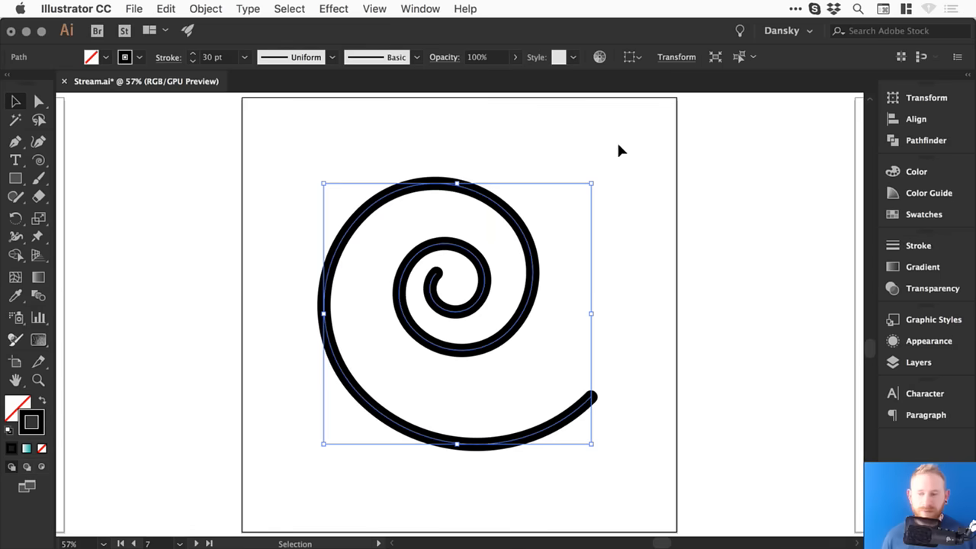
Step: Apply a linear gradient to the spiral's stroke and change the gradient's teal end stop to black
{"action": "left_click", "coordinate": [923, 268]}
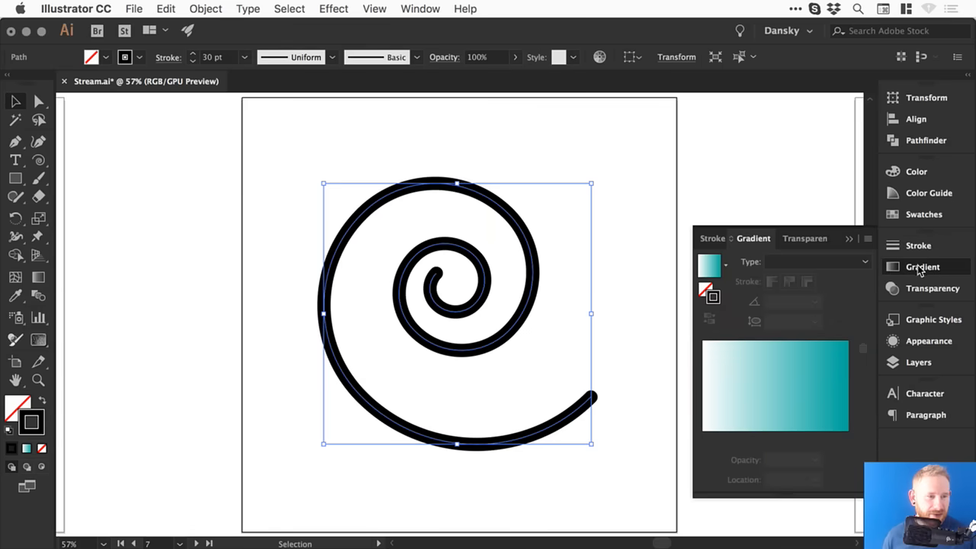
{"action": "left_click", "coordinate": [777, 399]}
{"action": "double_click", "coordinate": [847, 437]}
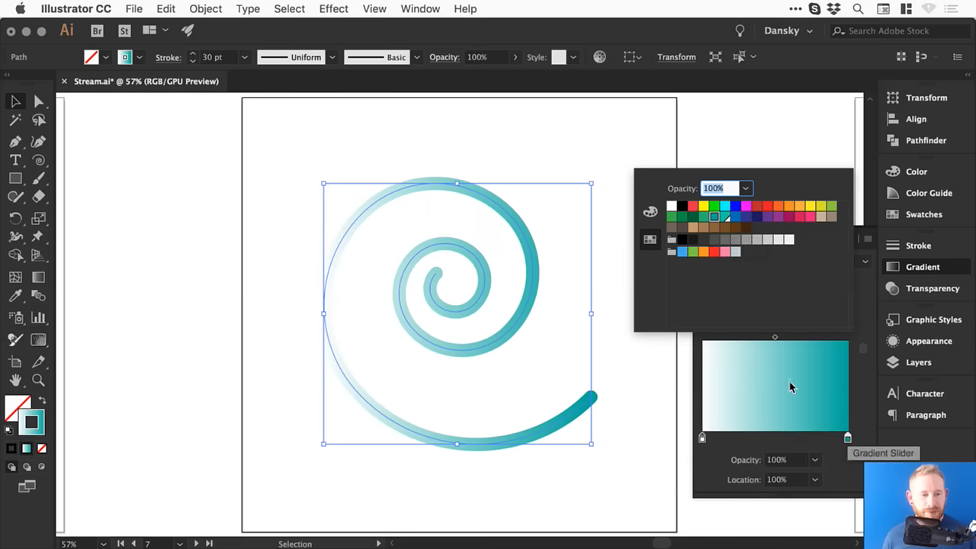
{"action": "left_click", "coordinate": [682, 206]}
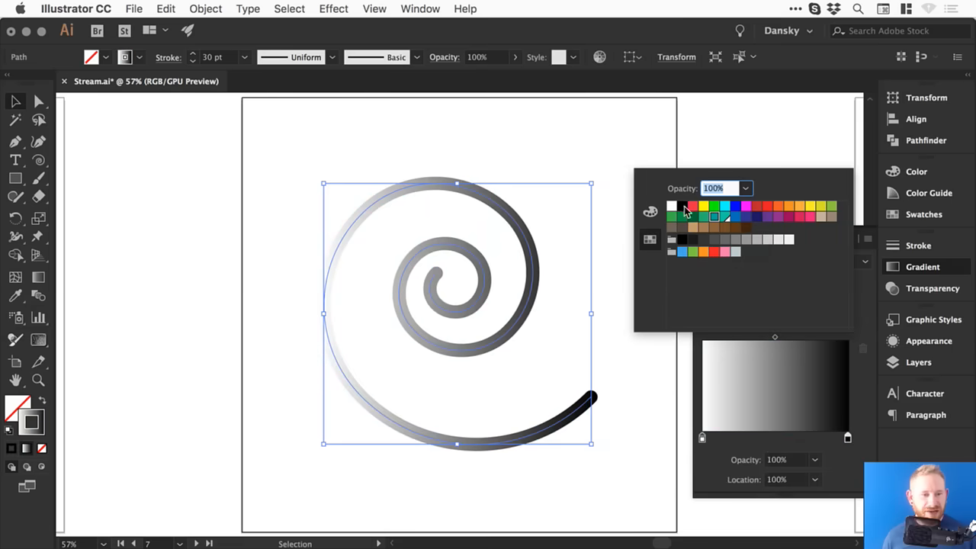
{"action": "left_click", "coordinate": [913, 267]}
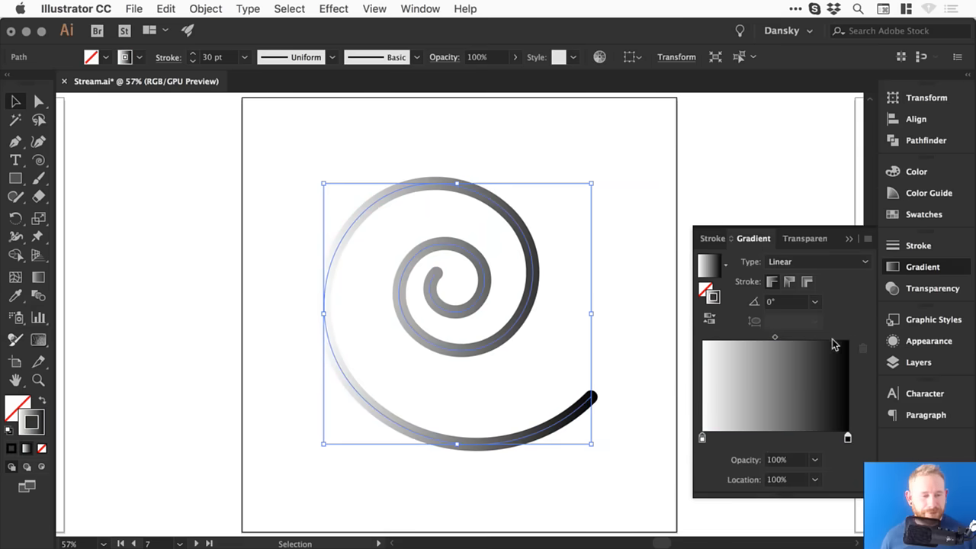
Step: Recolour the spiral's stroke gradient with an orange starting stop and a green end stop, and deselect the spiral
{"action": "left_click_drag", "start_coordinate": [847, 439], "coordinate": [847, 440]}
{"action": "double_click", "coordinate": [846, 439]}
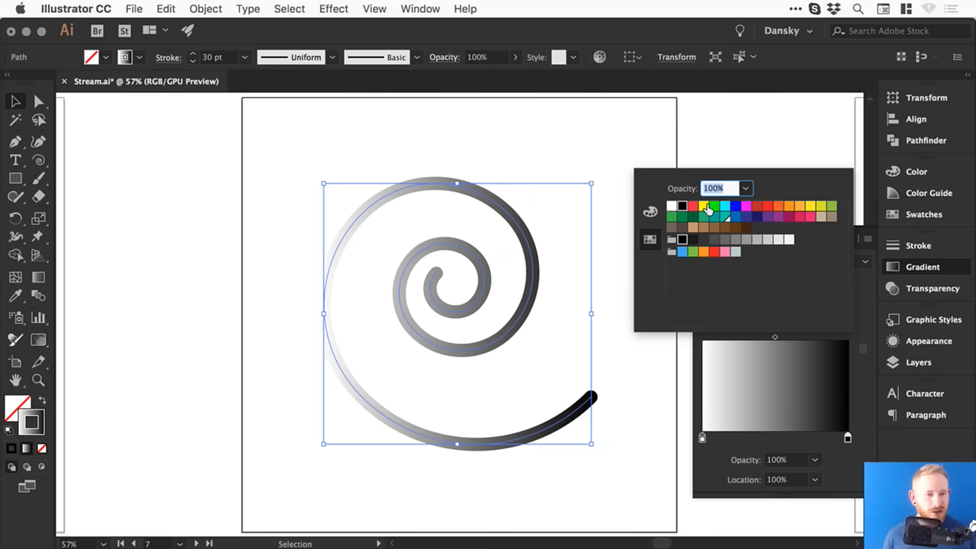
{"action": "left_click", "coordinate": [671, 216]}
{"action": "double_click", "coordinate": [701, 438]}
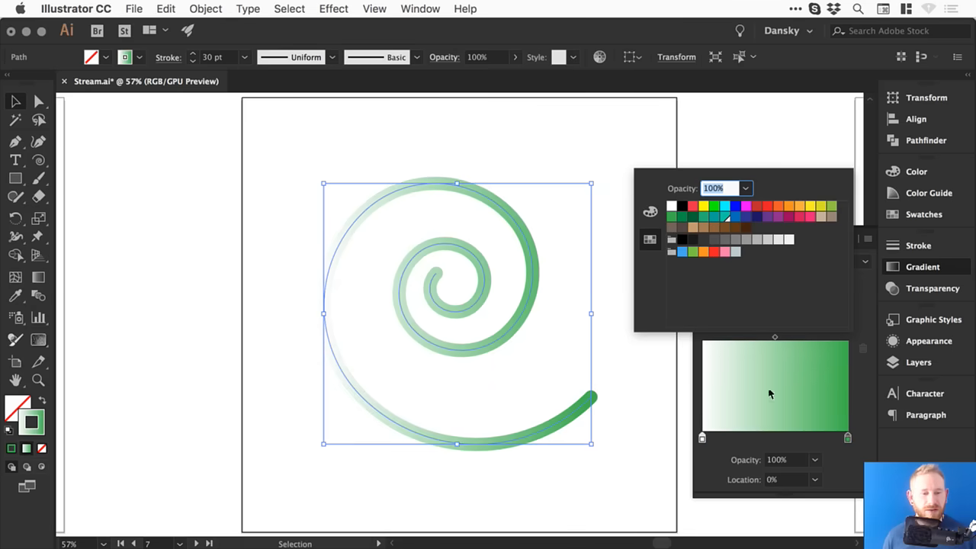
{"action": "left_click", "coordinate": [777, 206]}
{"action": "left_click", "coordinate": [912, 267]}
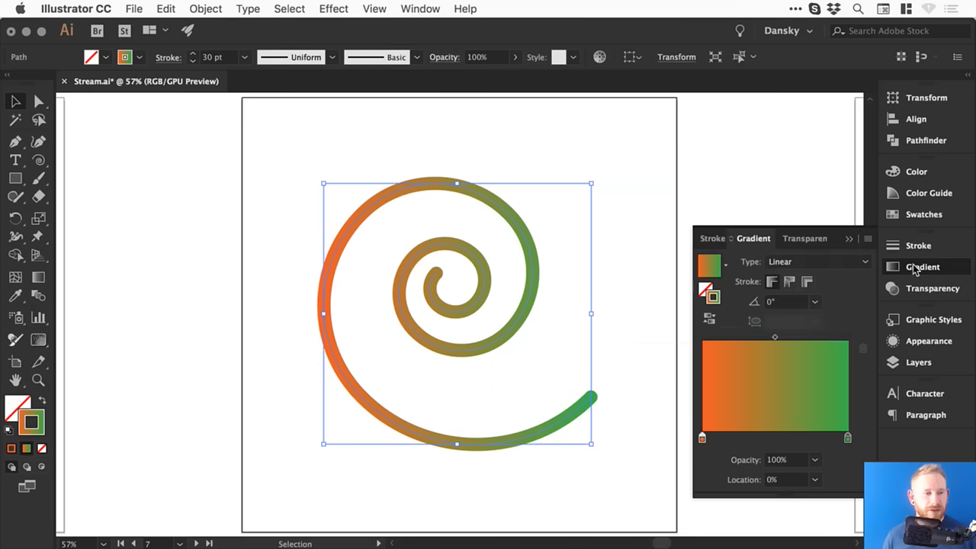
{"action": "left_click", "coordinate": [755, 181]}
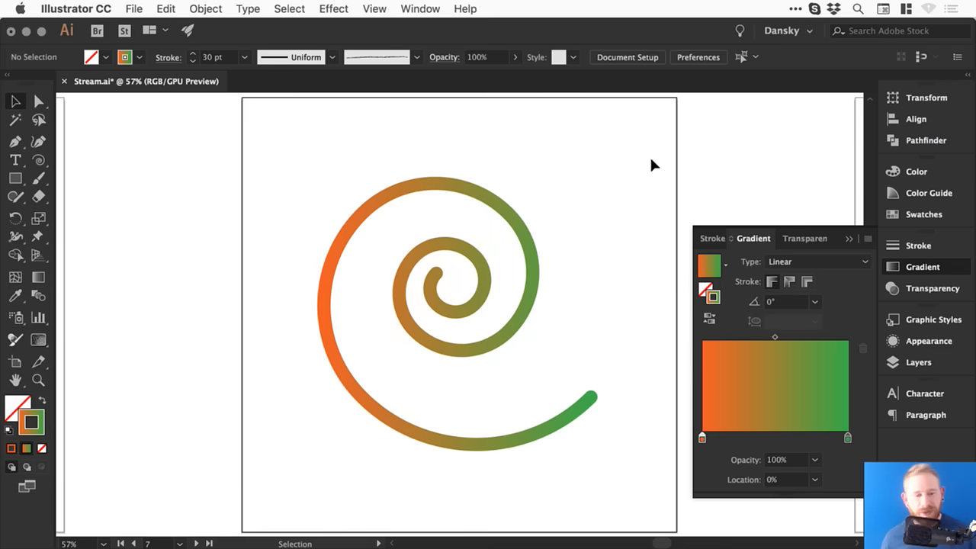
Step: Try to change the gradient's orange starting stop to cyan with nothing selected
{"action": "double_click", "coordinate": [702, 437]}
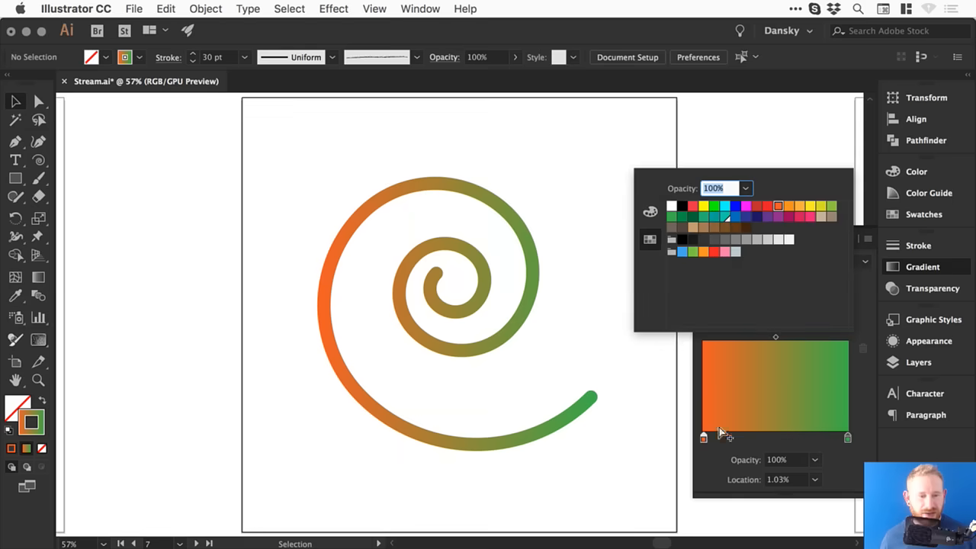
{"action": "left_click", "coordinate": [714, 216]}
{"action": "left_click", "coordinate": [724, 207]}
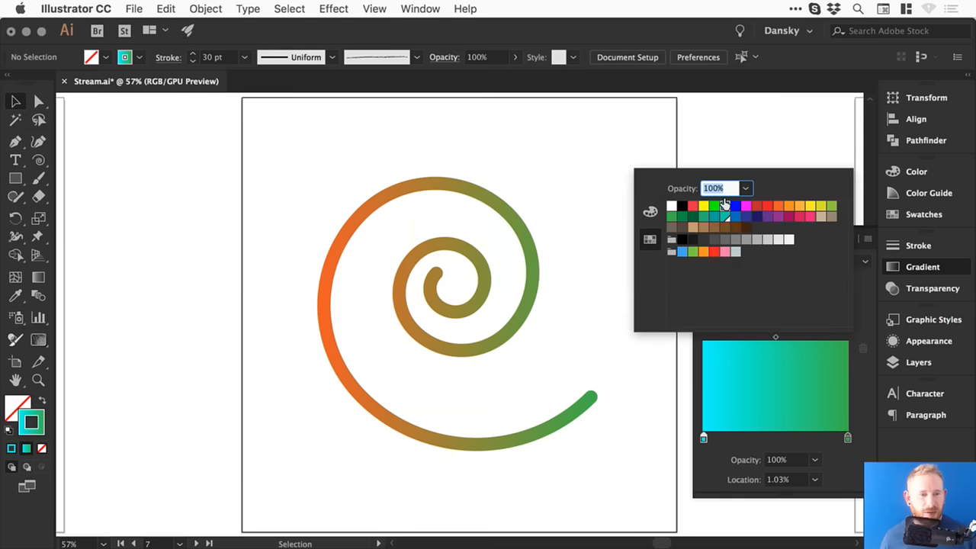
{"action": "left_click", "coordinate": [731, 157]}
Step: Redefine the RGB Cyan swatch as R 33, G 163, B 255 with preview on, and select the spiral
{"action": "left_click", "coordinate": [923, 214]}
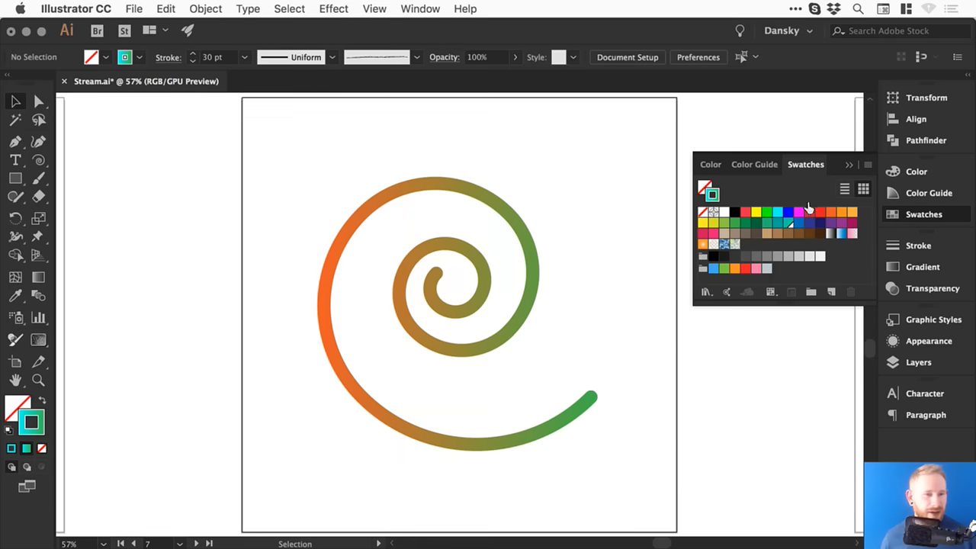
{"action": "double_click", "coordinate": [779, 212]}
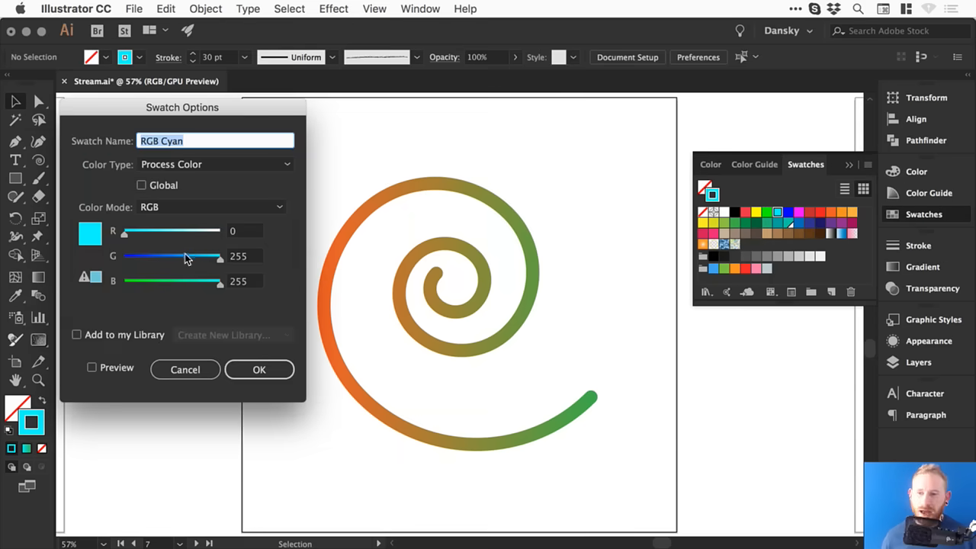
{"action": "left_click", "coordinate": [186, 256]}
{"action": "left_click", "coordinate": [112, 368]}
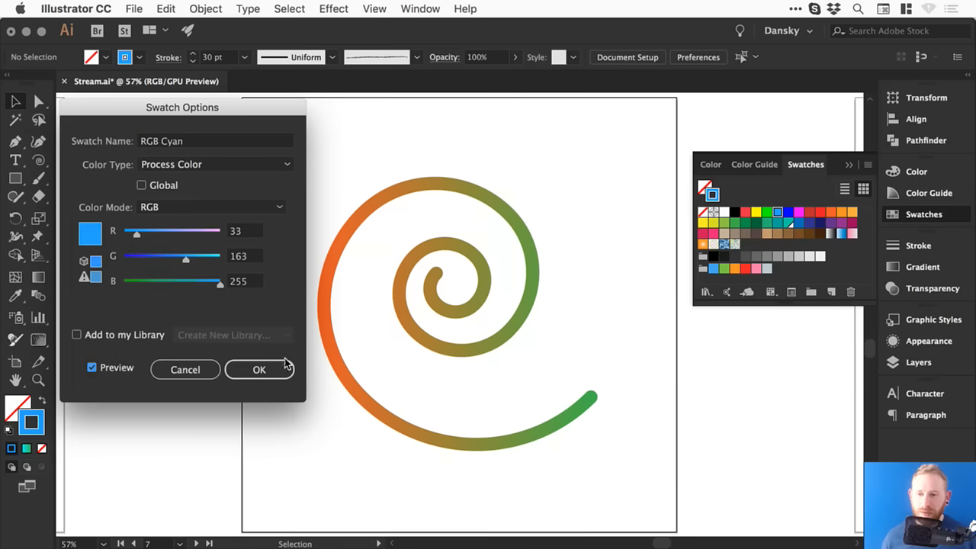
{"action": "left_click", "coordinate": [283, 364]}
{"action": "left_click", "coordinate": [531, 301]}
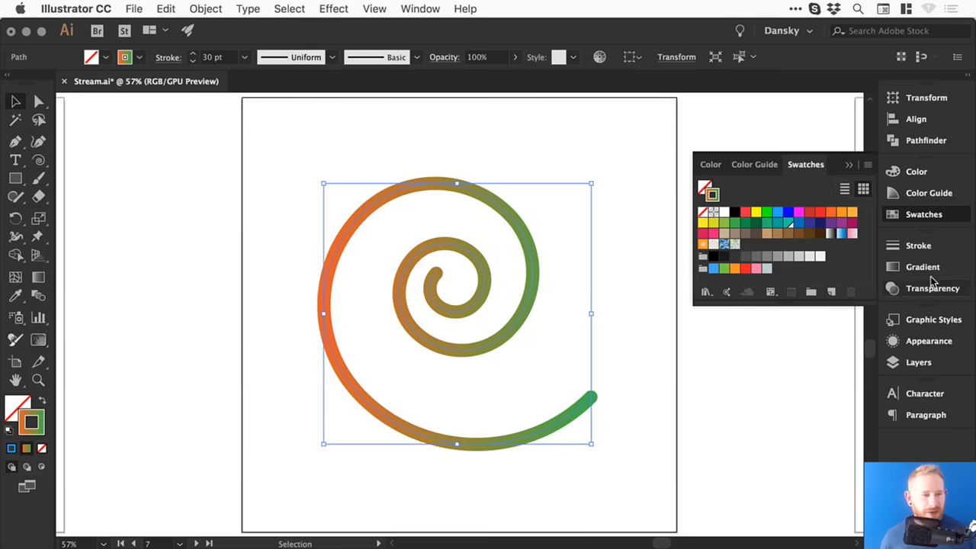
Step: Change the spiral's orange gradient stop to the RGB Cyan swatch and deselect the spiral
{"action": "left_click", "coordinate": [923, 267]}
{"action": "double_click", "coordinate": [702, 438]}
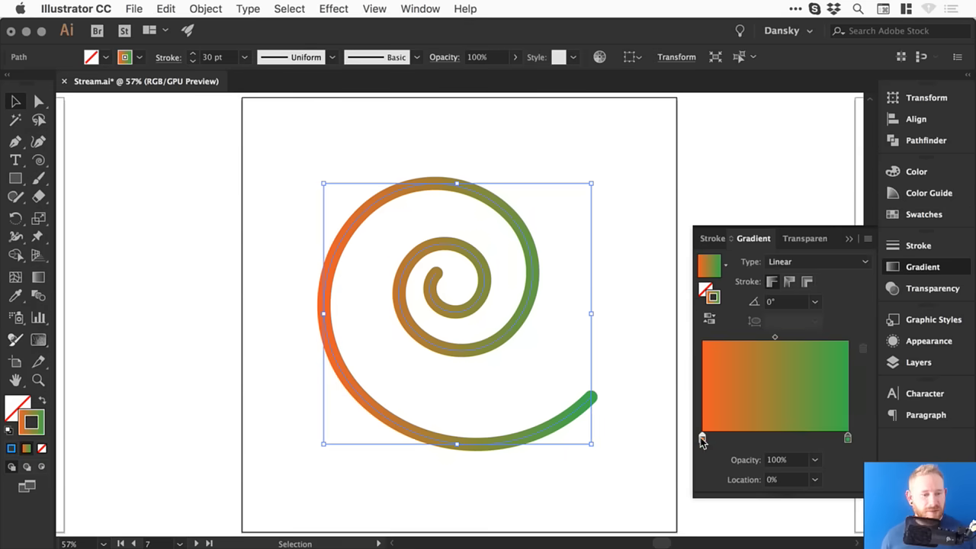
{"action": "left_click", "coordinate": [728, 206]}
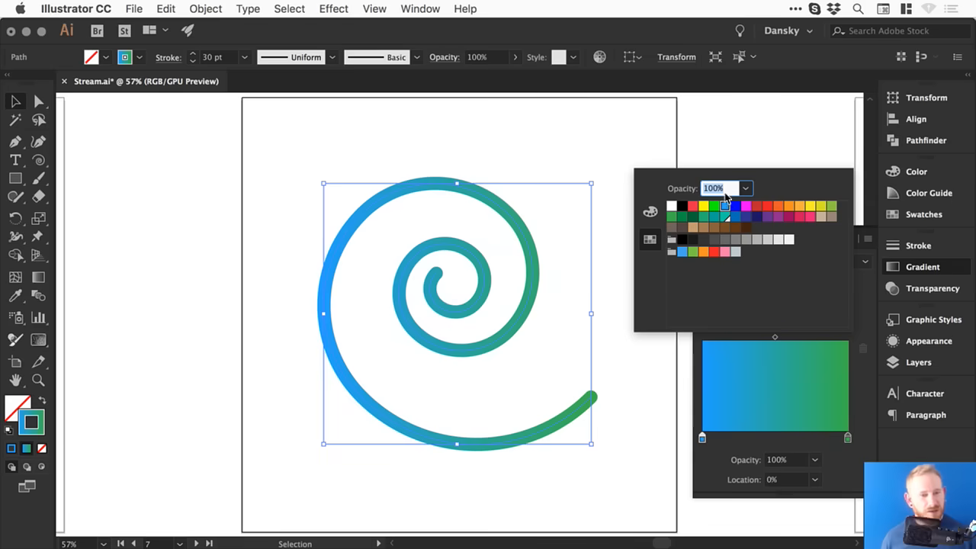
{"action": "left_click", "coordinate": [766, 134]}
{"action": "left_click", "coordinate": [919, 213]}
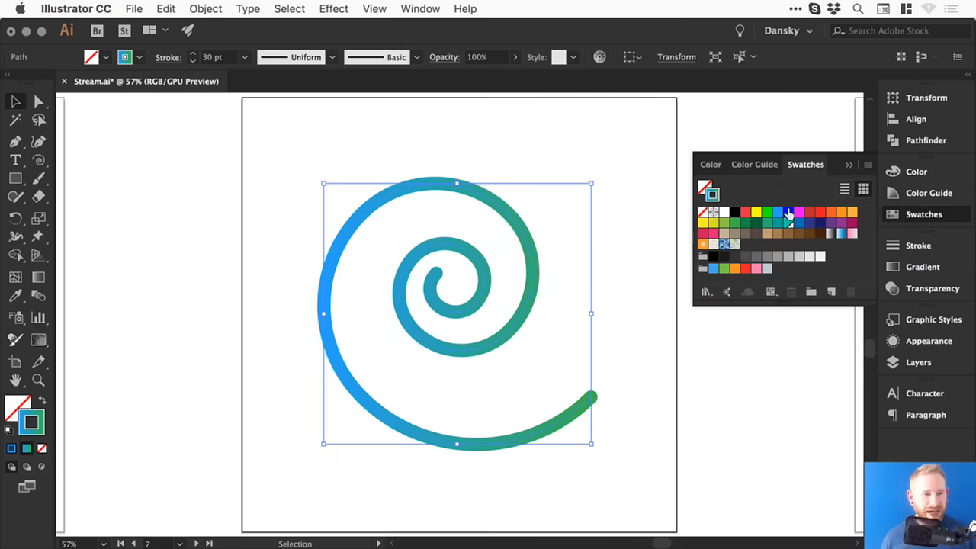
{"action": "left_click", "coordinate": [894, 215]}
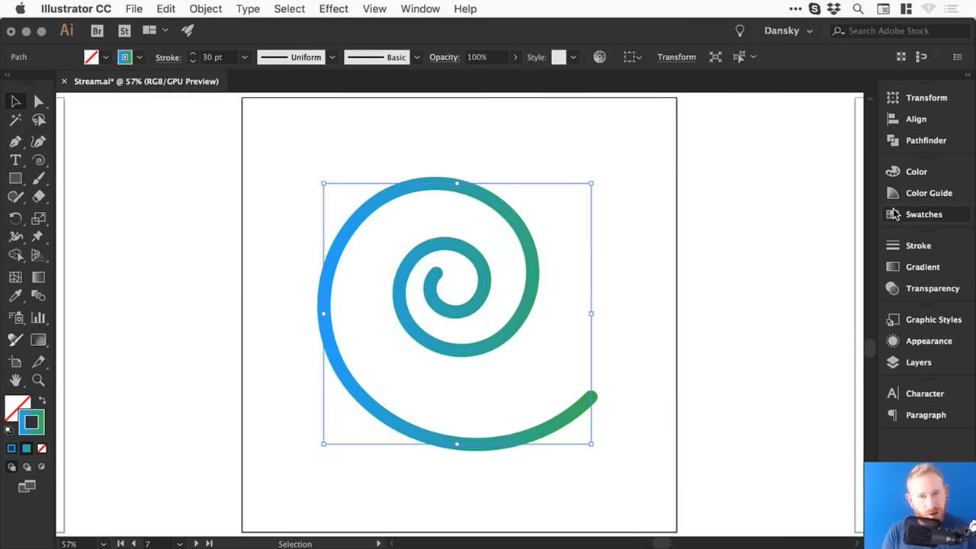
{"action": "left_click", "coordinate": [755, 194]}
Step: Make the light green R=140 G=198 B=63 swatch a global process color
{"action": "left_click", "coordinate": [947, 216]}
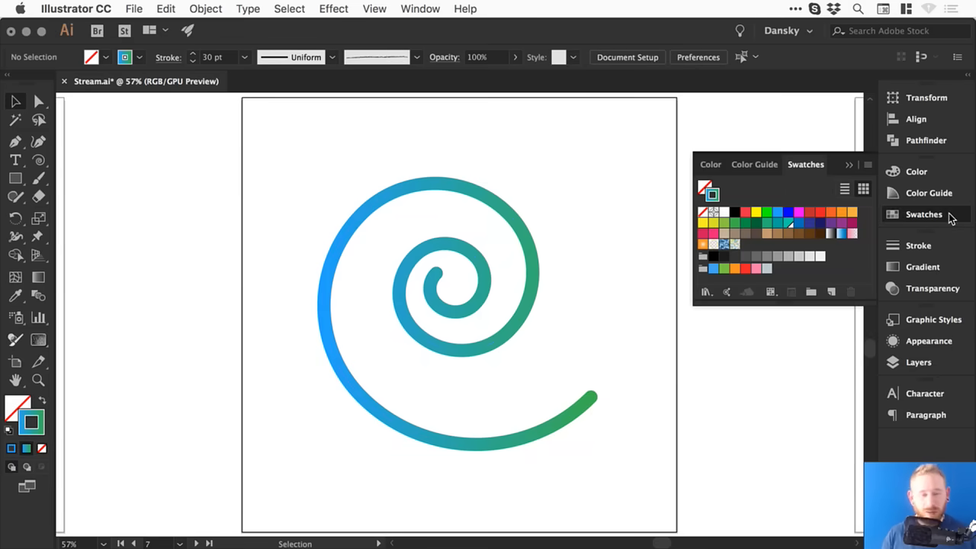
{"action": "double_click", "coordinate": [724, 223]}
{"action": "left_click", "coordinate": [142, 188]}
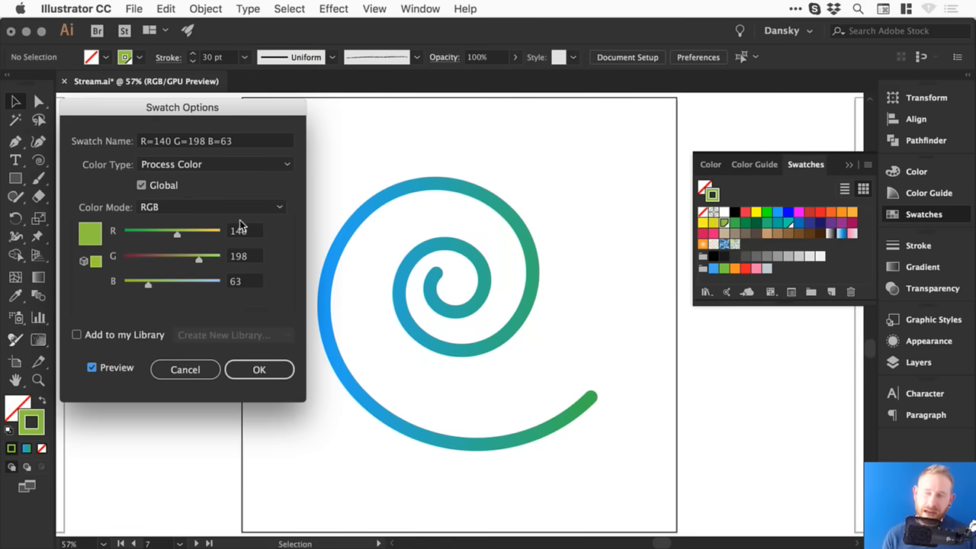
{"action": "left_click", "coordinate": [259, 369]}
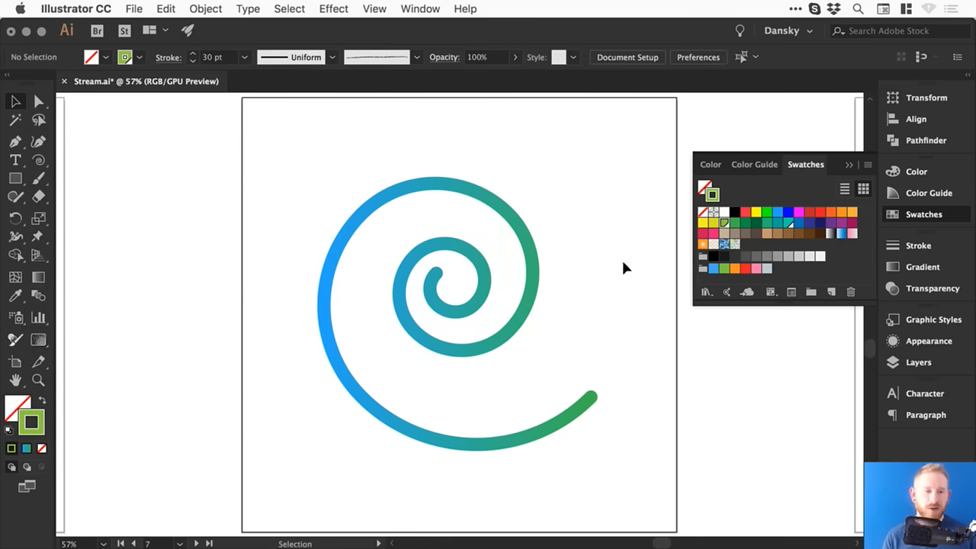
{"action": "double_click", "coordinate": [724, 221]}
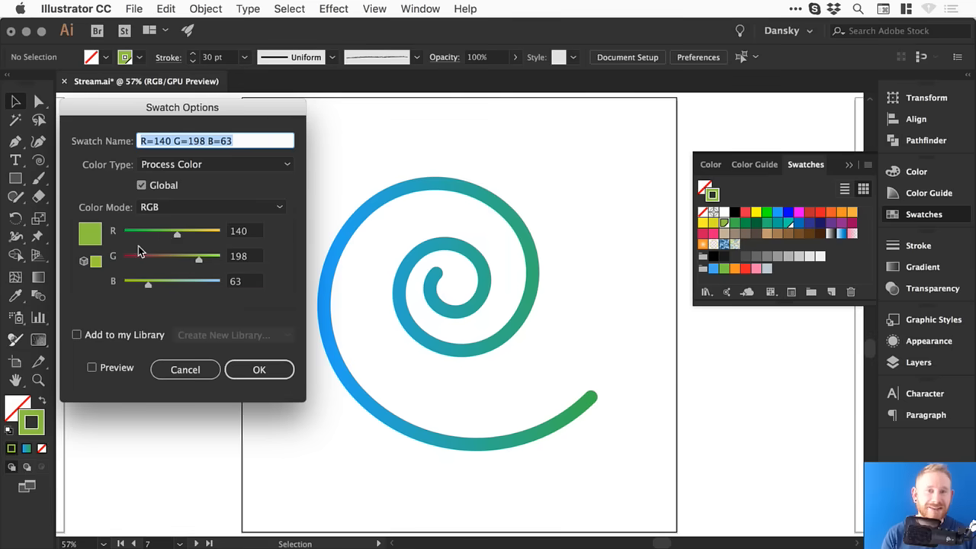
{"action": "left_click", "coordinate": [279, 370]}
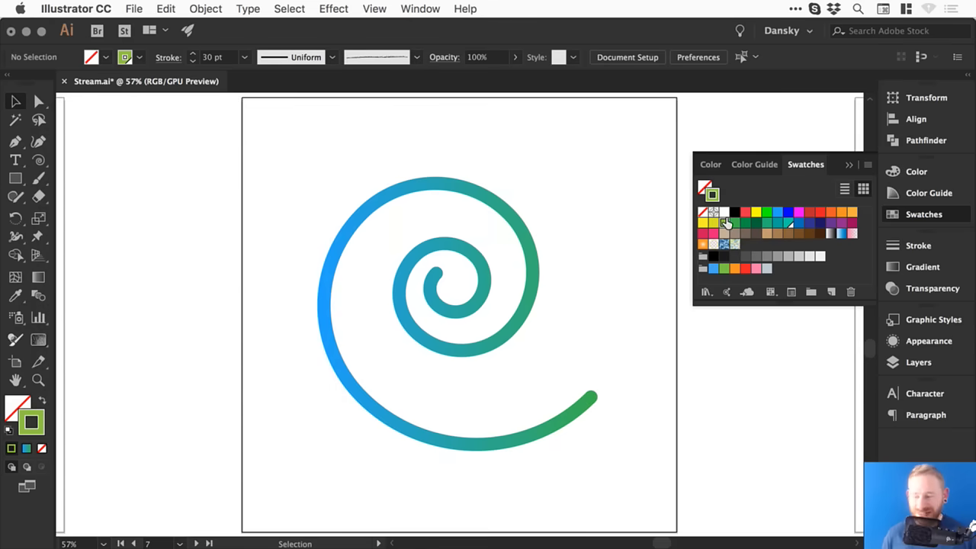
Step: Draw a small square outside the artboard, beside the spiral's upper part, and swap its green stroke to the fill
{"action": "left_click", "coordinate": [15, 177]}
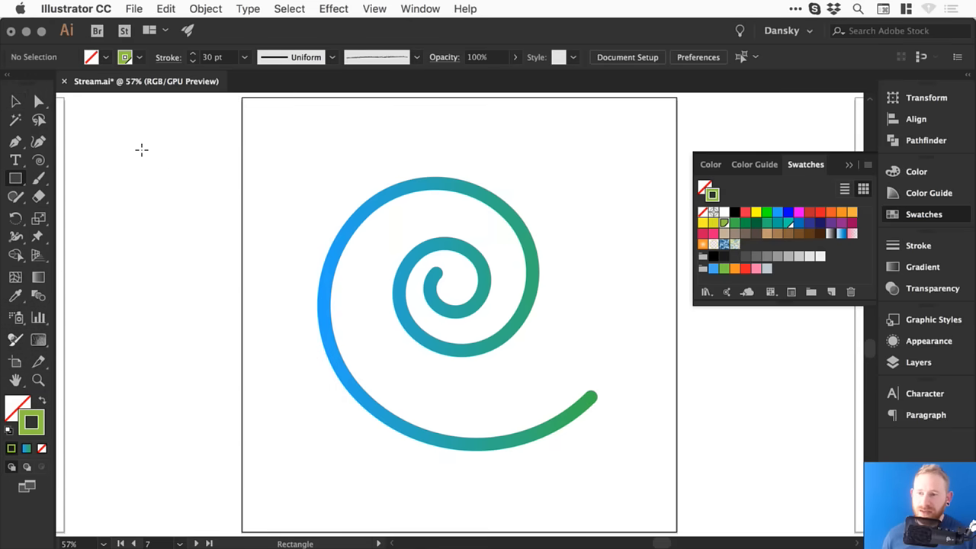
{"action": "left_click_drag", "start_coordinate": [129, 146], "coordinate": [189, 204]}
{"action": "key", "text": "v"}
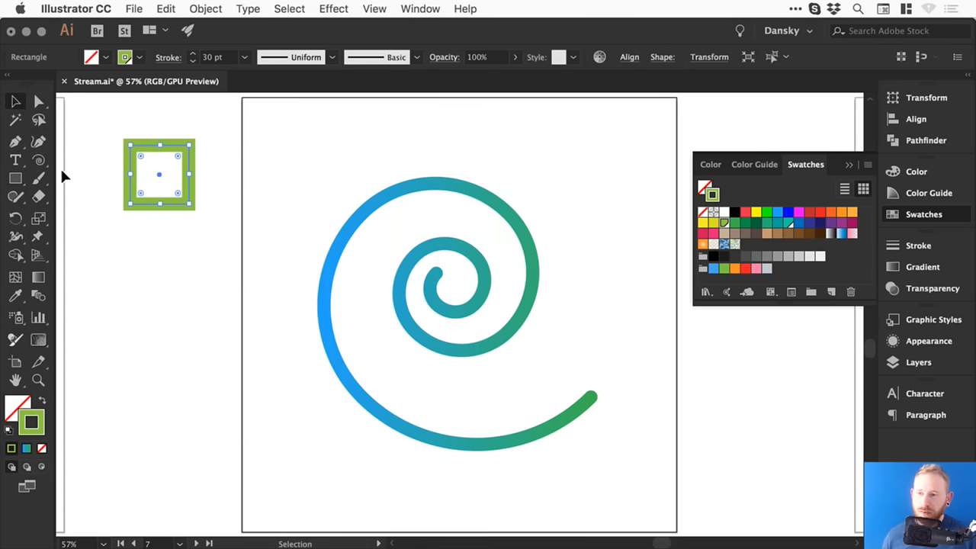
{"action": "key", "text": "shift+x"}
Step: Draw a five-pointed star with the same green fill and position it below the square
{"action": "left_click_drag", "start_coordinate": [15, 177], "coordinate": [75, 253]}
{"action": "left_click_drag", "start_coordinate": [151, 328], "coordinate": [207, 342]}
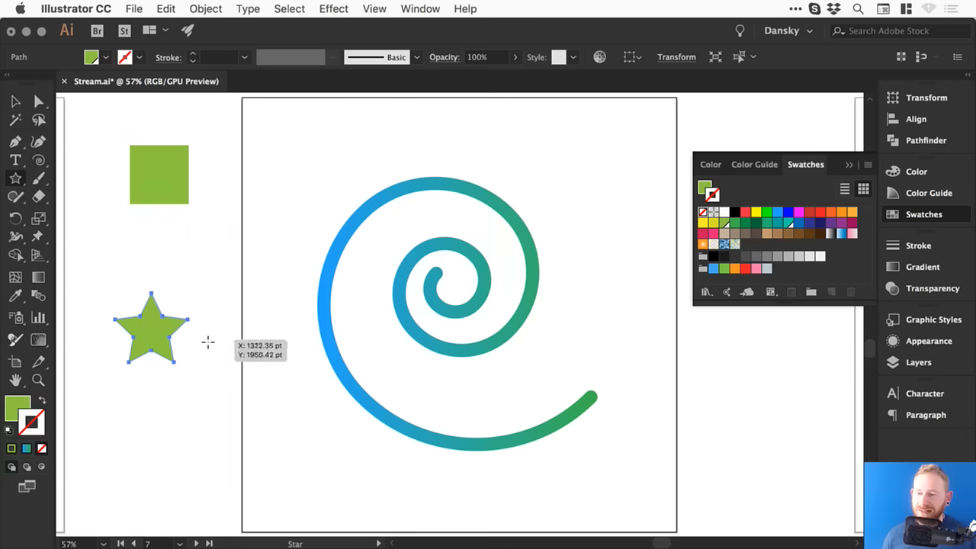
{"action": "key", "text": "v"}
{"action": "left_click", "coordinate": [211, 267]}
{"action": "left_click_drag", "start_coordinate": [151, 324], "coordinate": [158, 354]}
{"action": "left_click", "coordinate": [201, 276]}
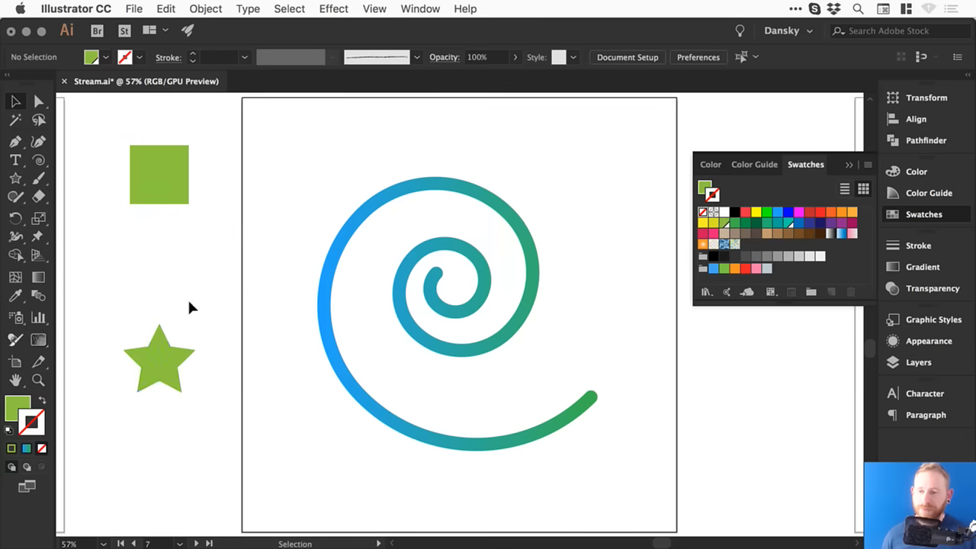
Step: Change the spiral's dark green gradient stop to the global light green R=140 G=198 B=63 swatch
{"action": "left_click", "coordinate": [589, 398]}
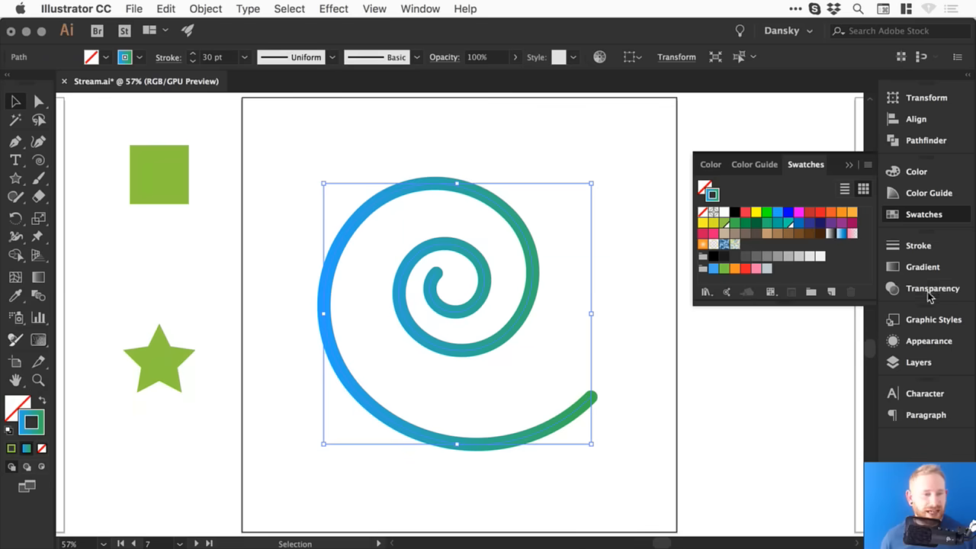
{"action": "left_click", "coordinate": [930, 266]}
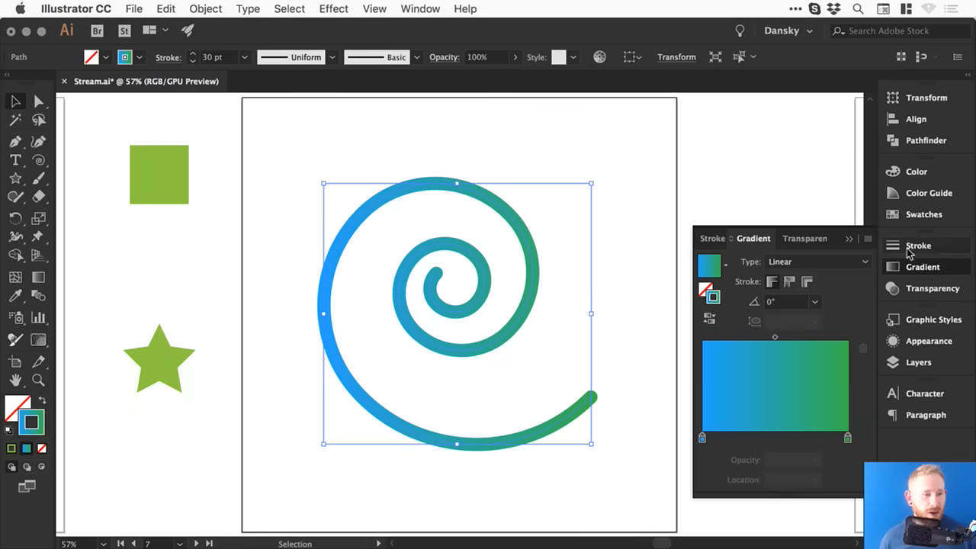
{"action": "left_click", "coordinate": [847, 437]}
{"action": "double_click", "coordinate": [849, 437]}
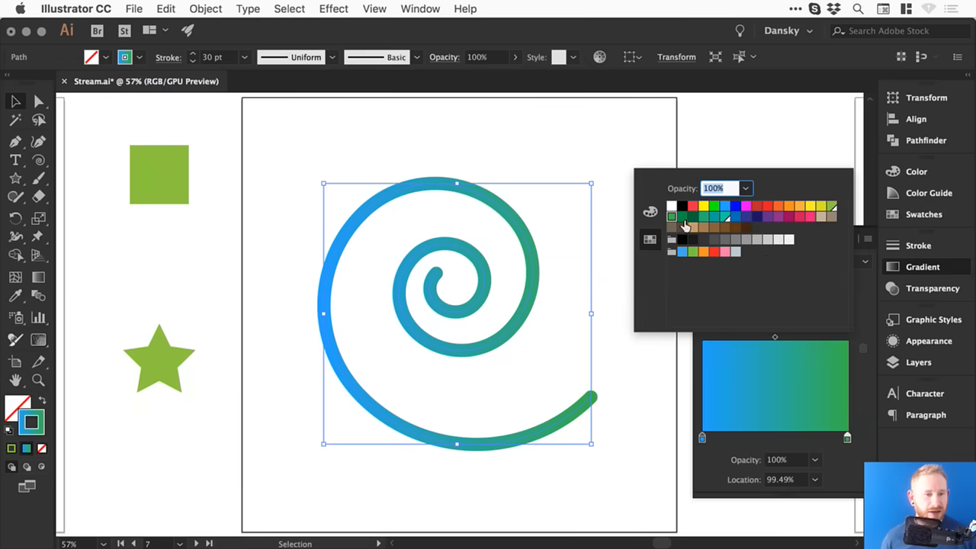
{"action": "left_click", "coordinate": [832, 205]}
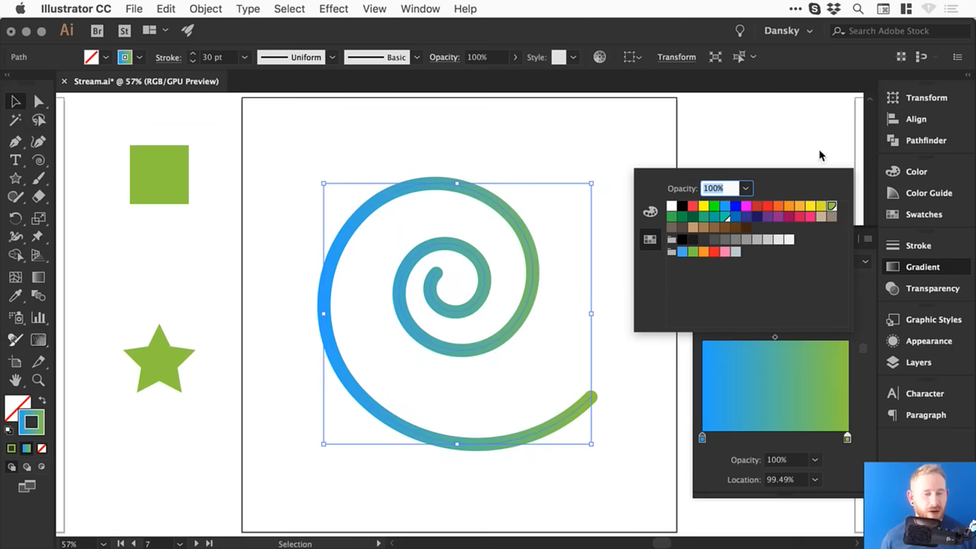
{"action": "left_click", "coordinate": [917, 265]}
{"action": "left_click", "coordinate": [792, 183]}
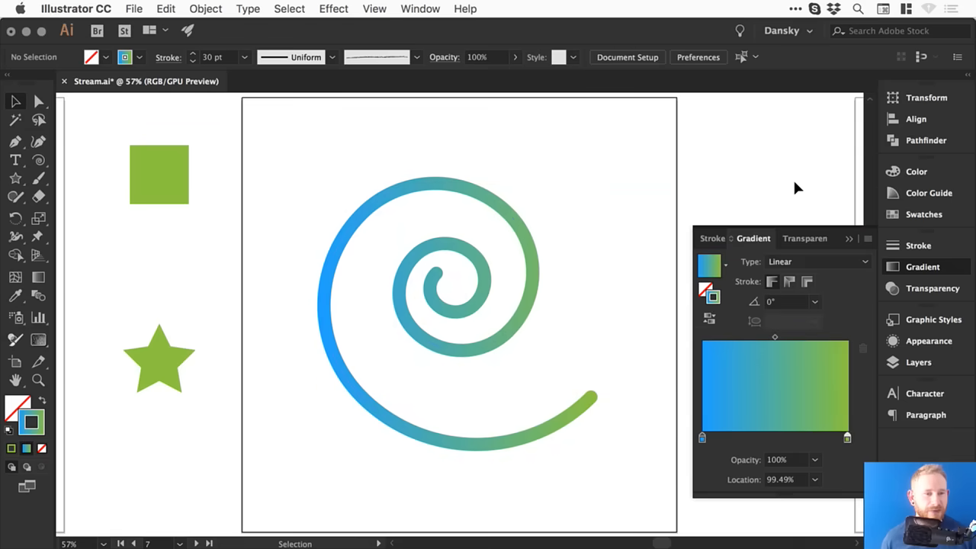
{"action": "left_click", "coordinate": [888, 269]}
Step: Make the RGB Cyan swatch a global process color
{"action": "left_click", "coordinate": [921, 213]}
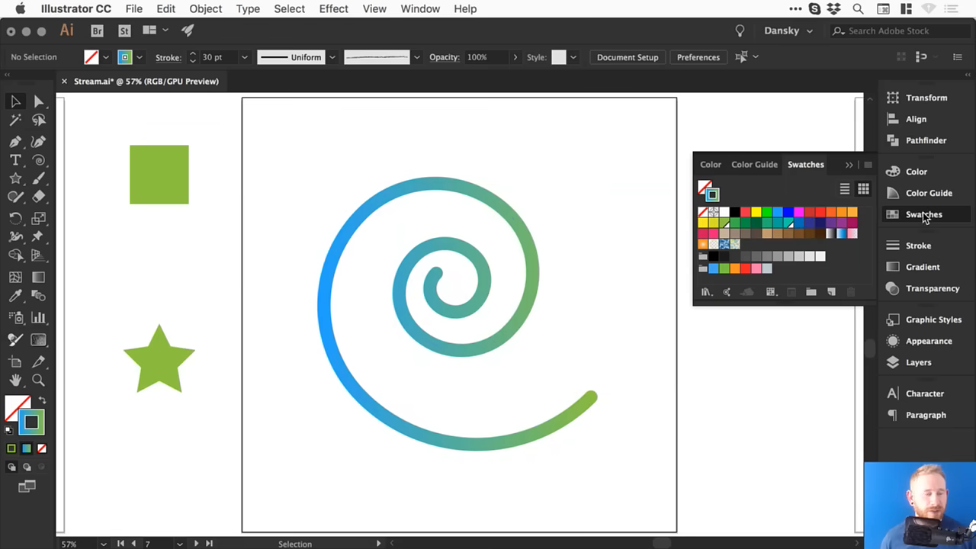
{"action": "double_click", "coordinate": [777, 212]}
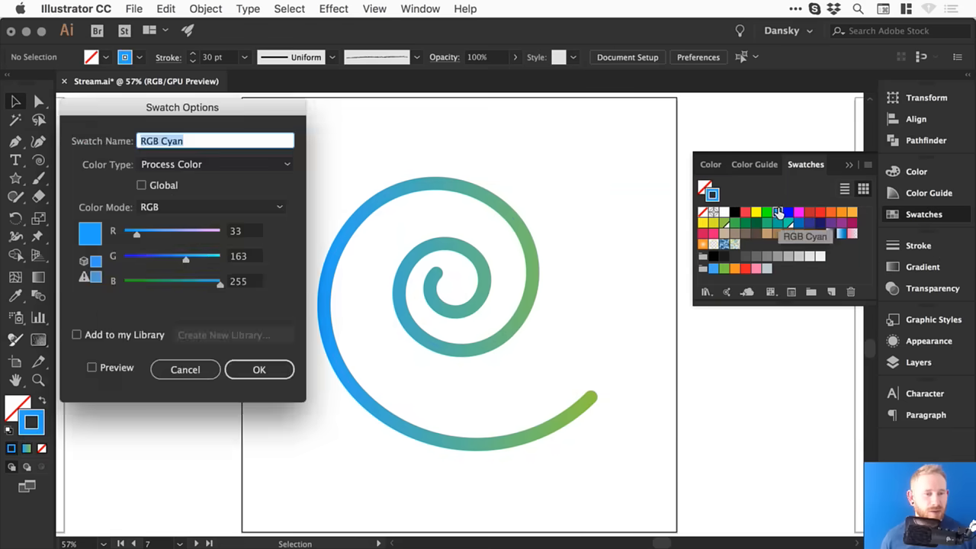
{"action": "left_click", "coordinate": [151, 189]}
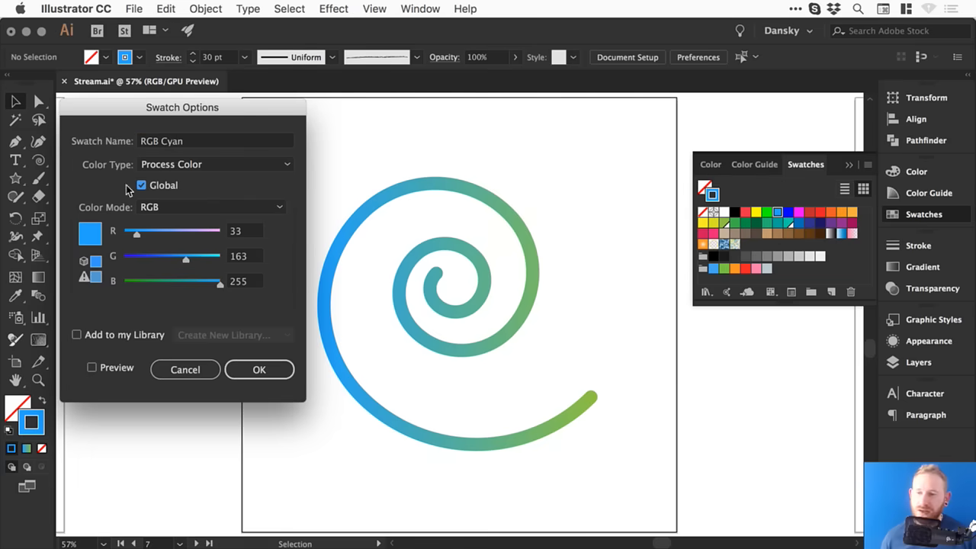
{"action": "left_click", "coordinate": [260, 370]}
Step: Reapply the global RGB Cyan swatch to the spiral's blue gradient stop and deselect the spiral
{"action": "left_click", "coordinate": [329, 330]}
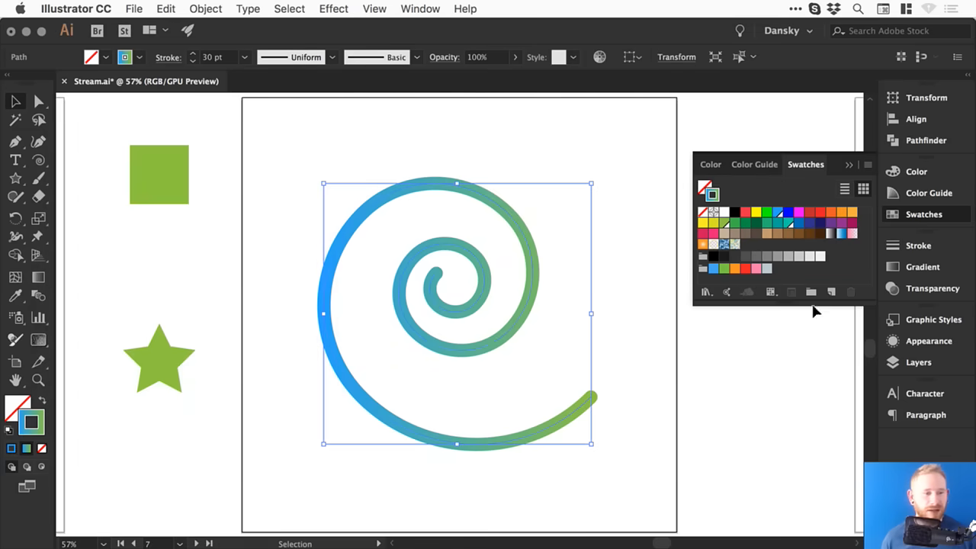
{"action": "left_click", "coordinate": [931, 271]}
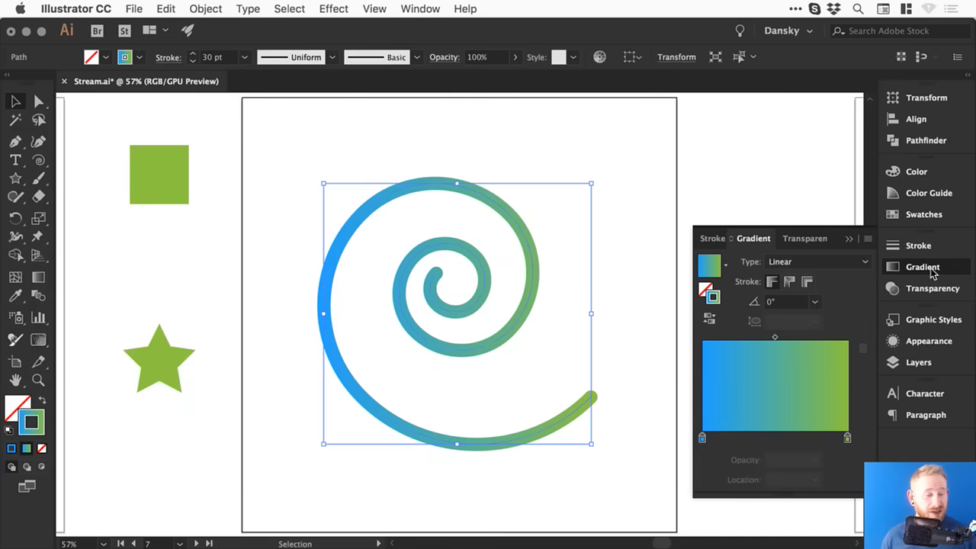
{"action": "double_click", "coordinate": [702, 437]}
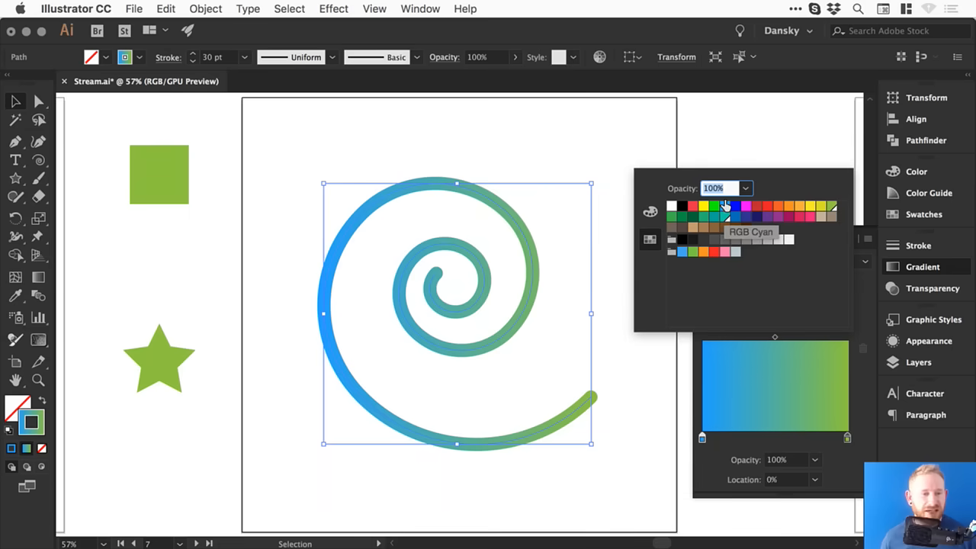
{"action": "left_click", "coordinate": [918, 268]}
{"action": "left_click", "coordinate": [804, 194]}
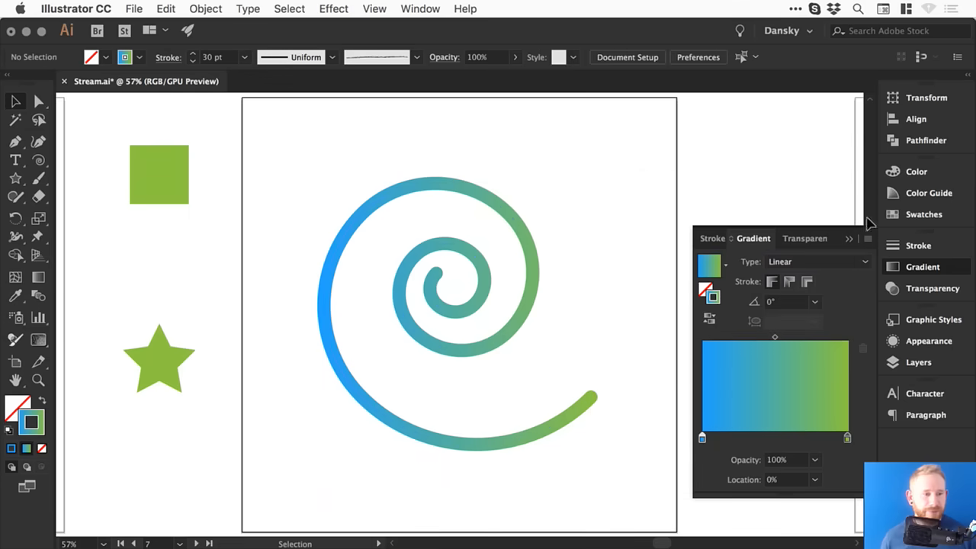
{"action": "left_click", "coordinate": [923, 269]}
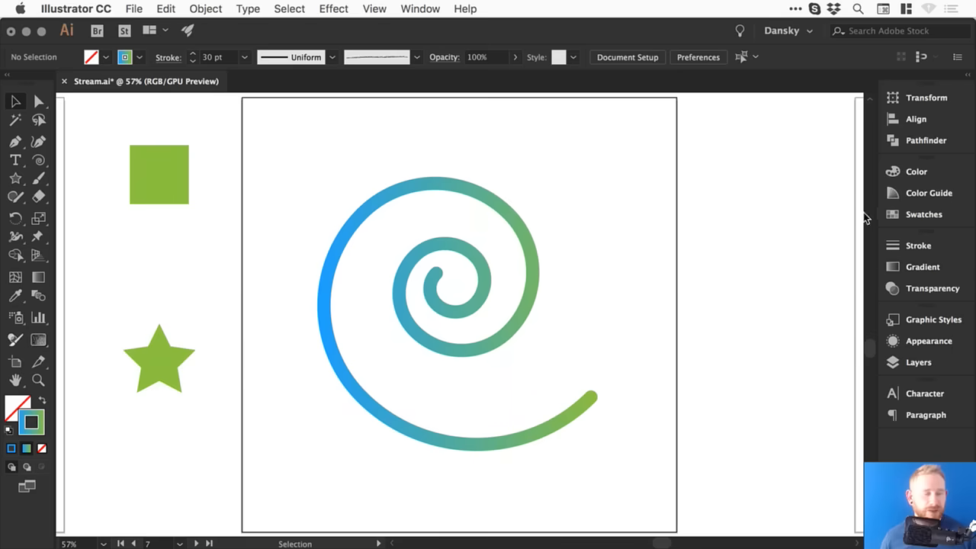
Step: Recolor the global light green swatch to purple, R=149 G=82 B=205, with preview turned on
{"action": "left_click", "coordinate": [924, 214]}
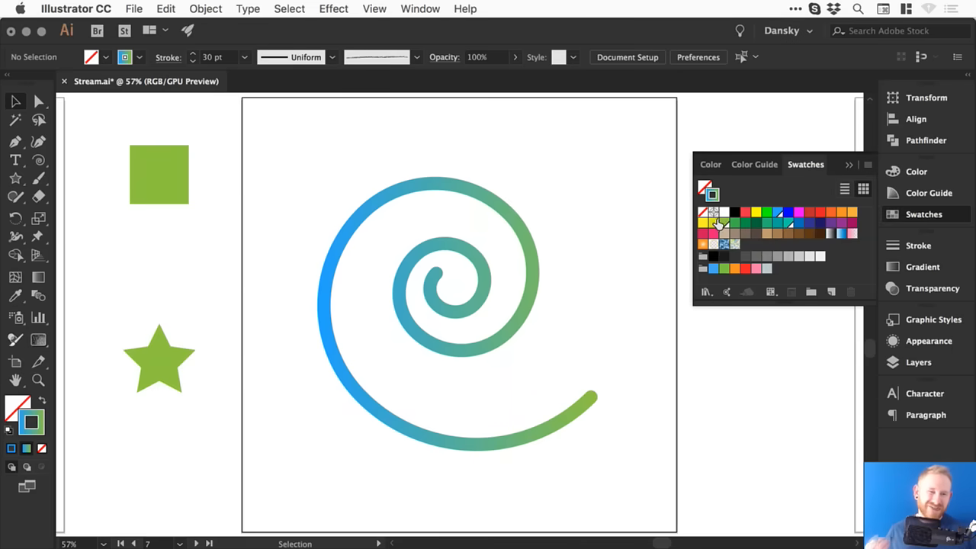
{"action": "double_click", "coordinate": [722, 223]}
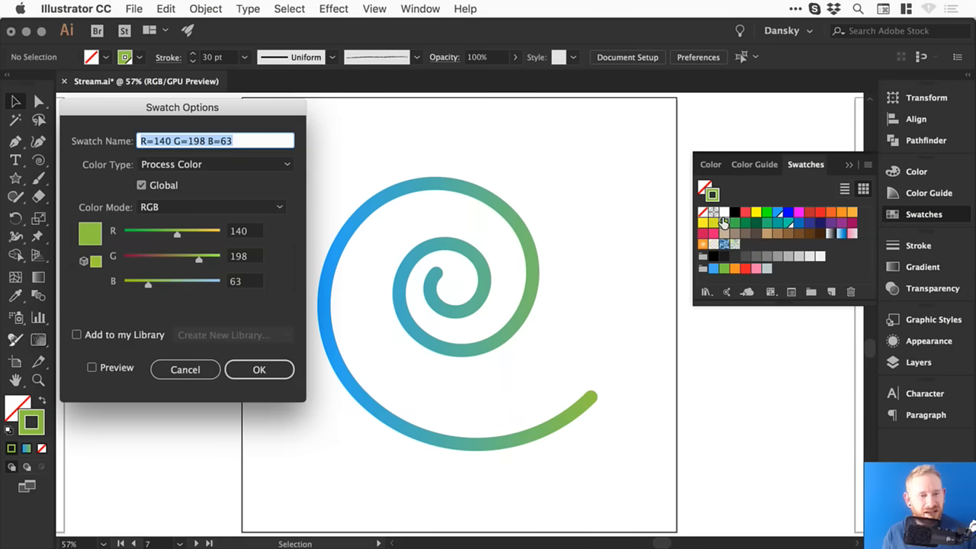
{"action": "left_click_drag", "start_coordinate": [189, 113], "coordinate": [839, 160]}
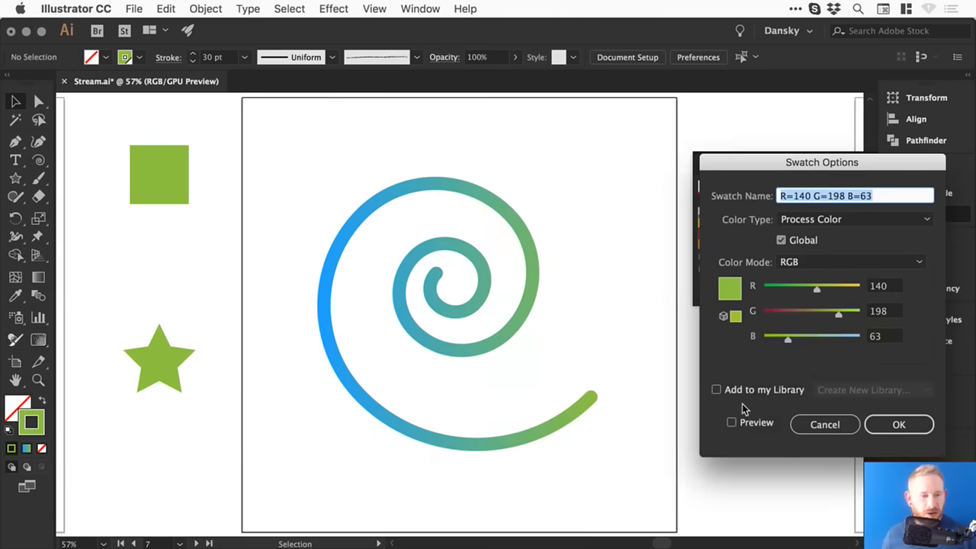
{"action": "left_click", "coordinate": [750, 421]}
{"action": "left_click_drag", "start_coordinate": [817, 286], "coordinate": [860, 339]}
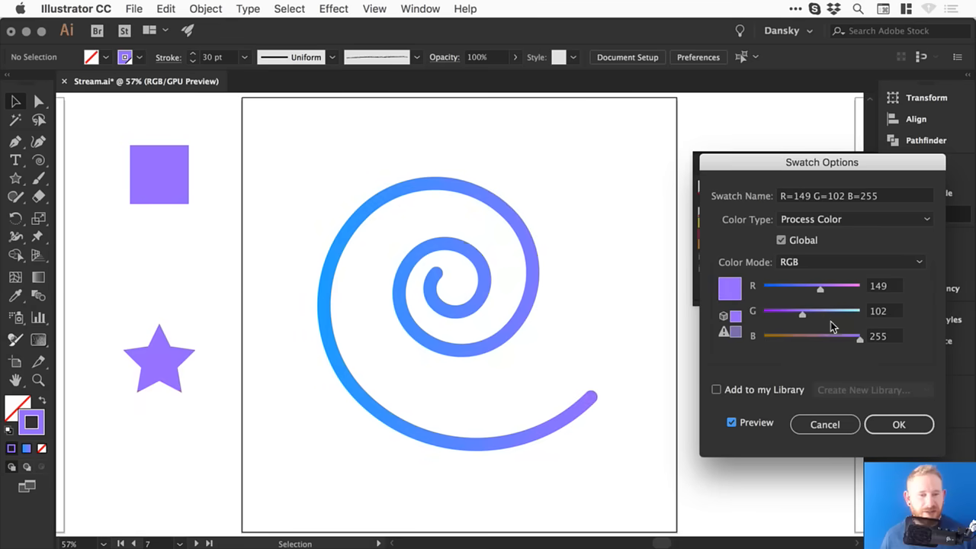
{"action": "mouse_move", "coordinate": [802, 313]}
{"action": "left_mouse_down"}
{"action": "mouse_move", "coordinate": [836, 312]}
{"action": "mouse_move", "coordinate": [843, 341]}
{"action": "mouse_move", "coordinate": [795, 313]}
{"action": "left_mouse_up"}
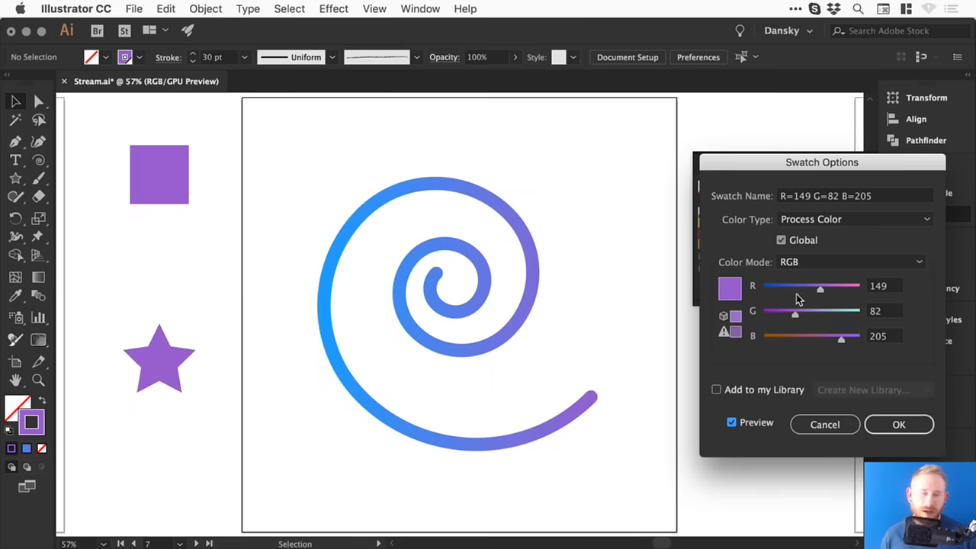
{"action": "left_click", "coordinate": [885, 424]}
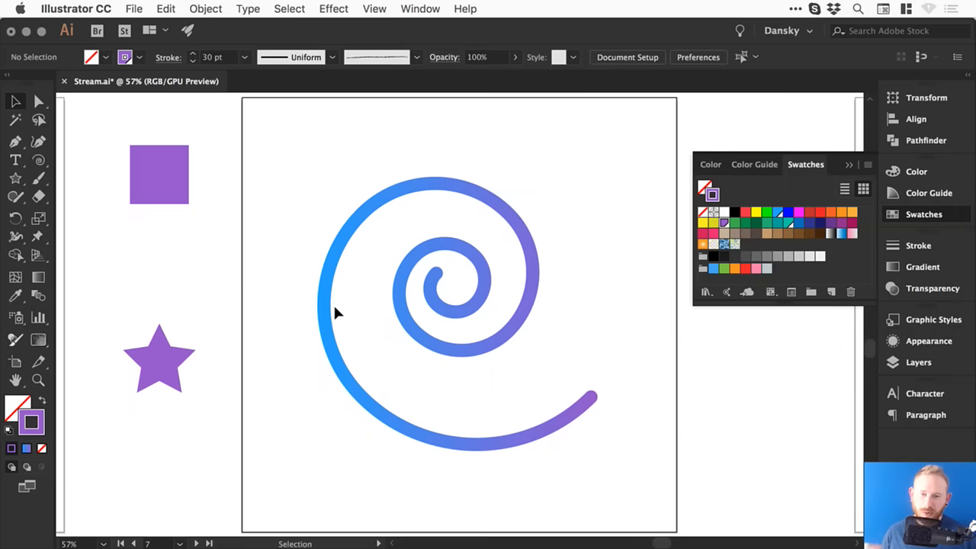
Step: Raise the green value of the global RGB Cyan swatch with preview on, giving a lighter blue
{"action": "double_click", "coordinate": [778, 212]}
{"action": "left_click", "coordinate": [781, 219]}
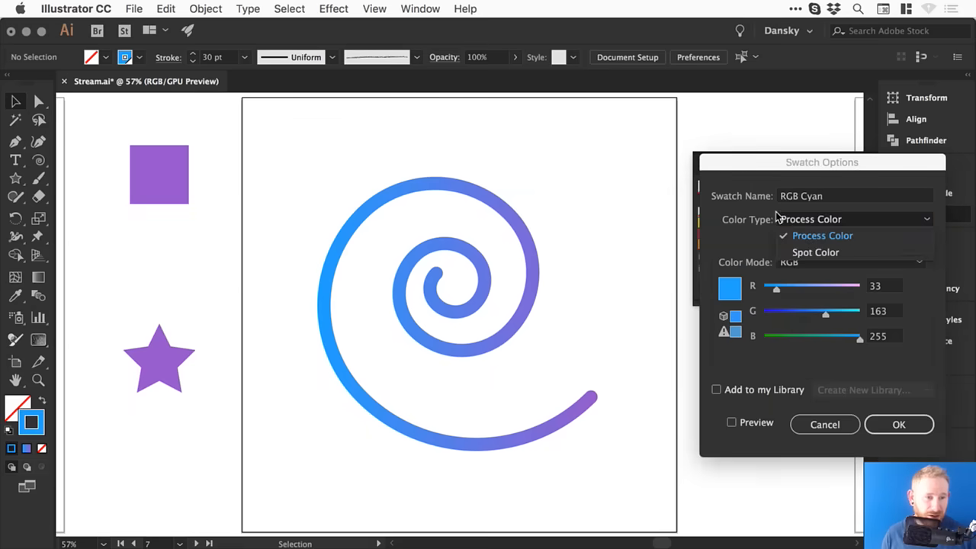
{"action": "left_click", "coordinate": [821, 235]}
{"action": "left_click", "coordinate": [753, 422]}
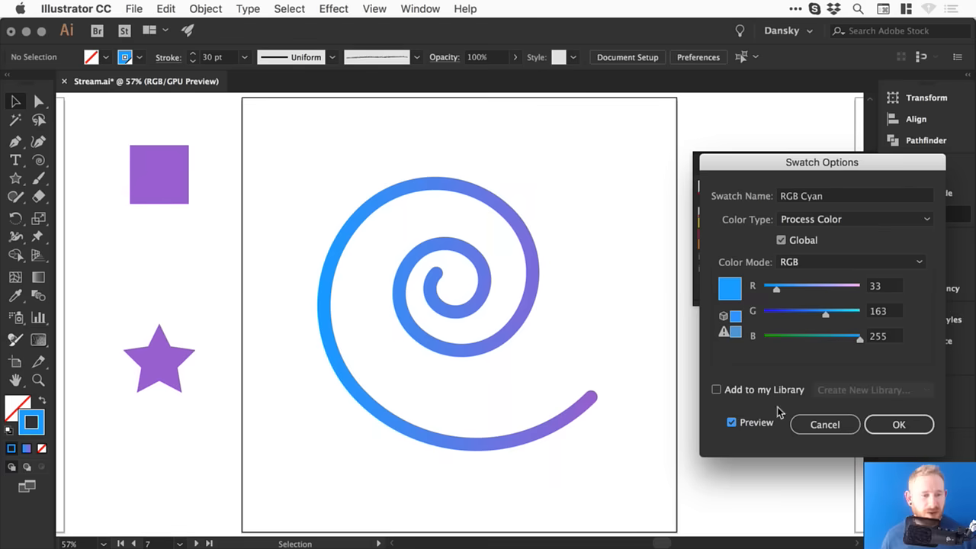
{"action": "left_click_drag", "start_coordinate": [815, 311], "coordinate": [840, 314]}
{"action": "left_click", "coordinate": [899, 427]}
{"action": "left_click", "coordinate": [924, 218]}
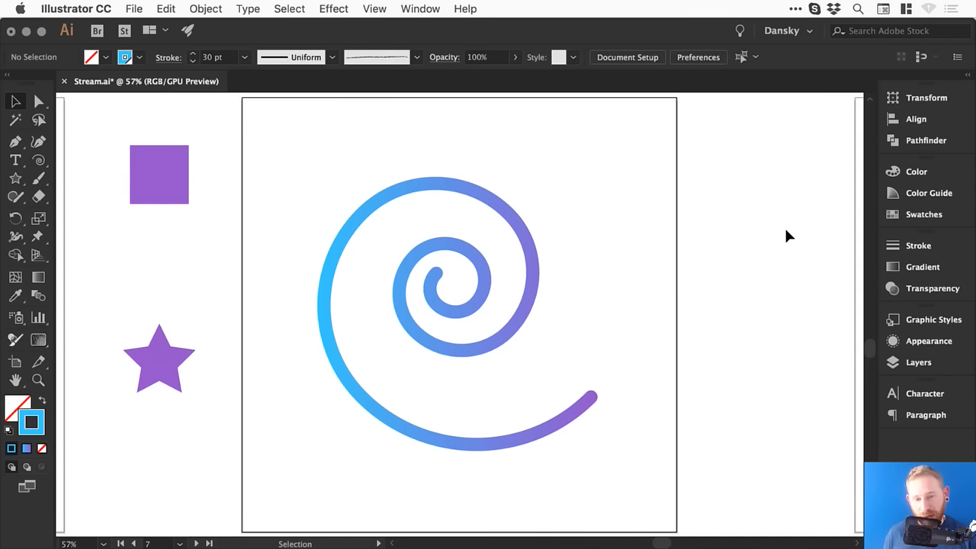
Step: Move the spiral gradient's blue stop to 51.28% and duplicate the purple stop at location 0%
{"action": "key", "text": "a"}
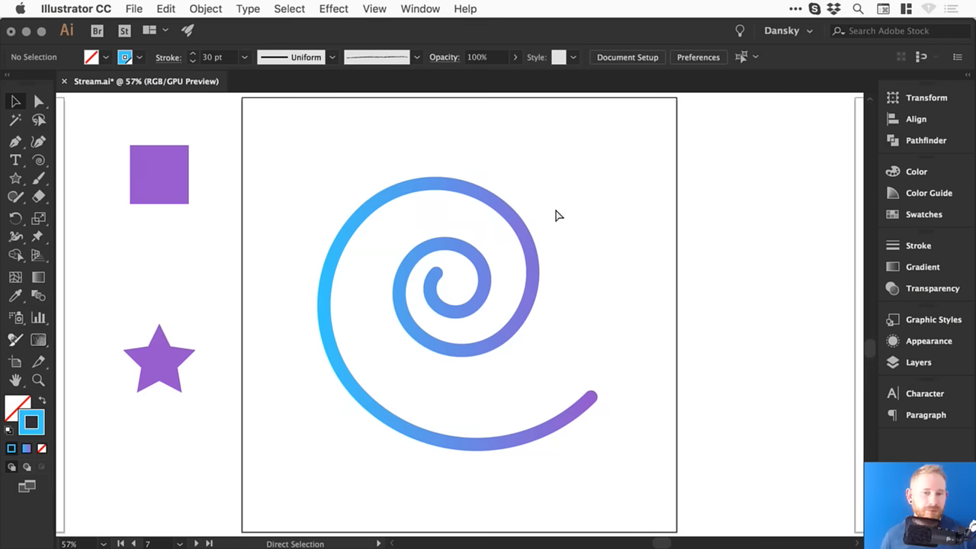
{"action": "left_click_drag", "start_coordinate": [621, 473], "coordinate": [314, 142]}
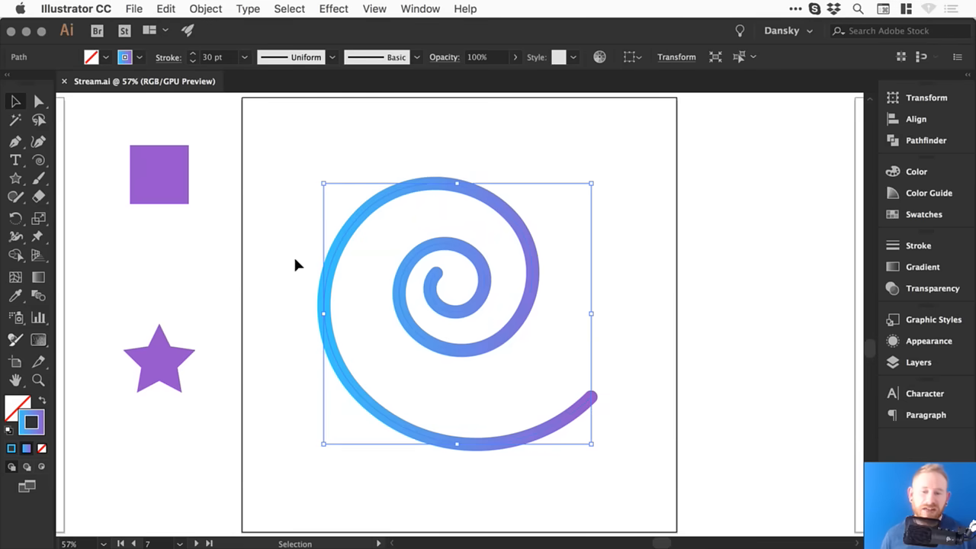
{"action": "left_click", "coordinate": [940, 268]}
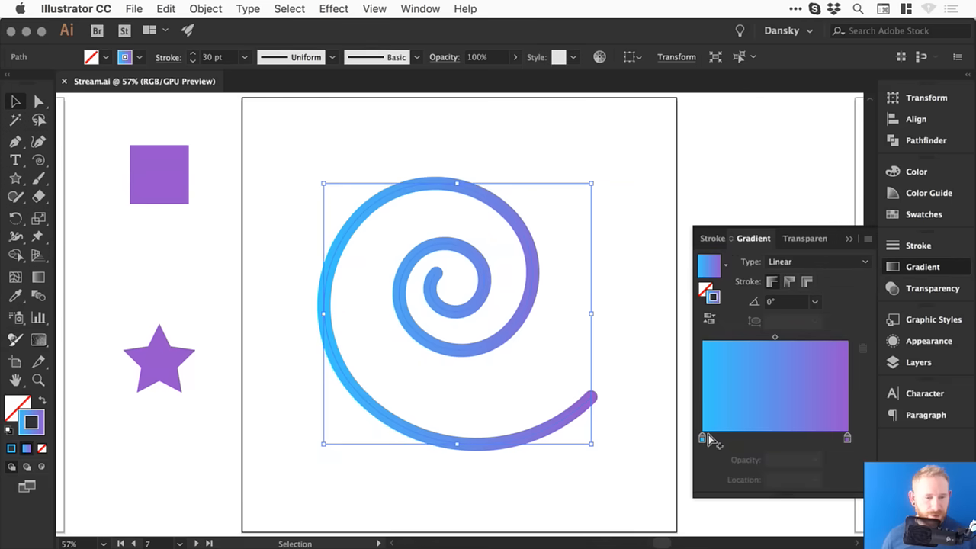
{"action": "left_click_drag", "start_coordinate": [702, 438], "coordinate": [778, 438]}
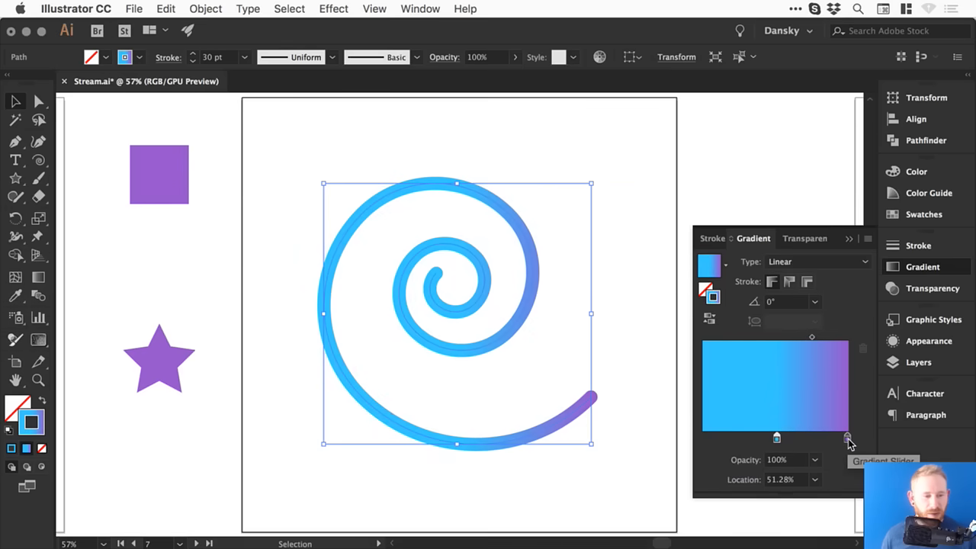
{"action": "left_click_drag", "start_coordinate": [847, 441], "coordinate": [701, 436]}
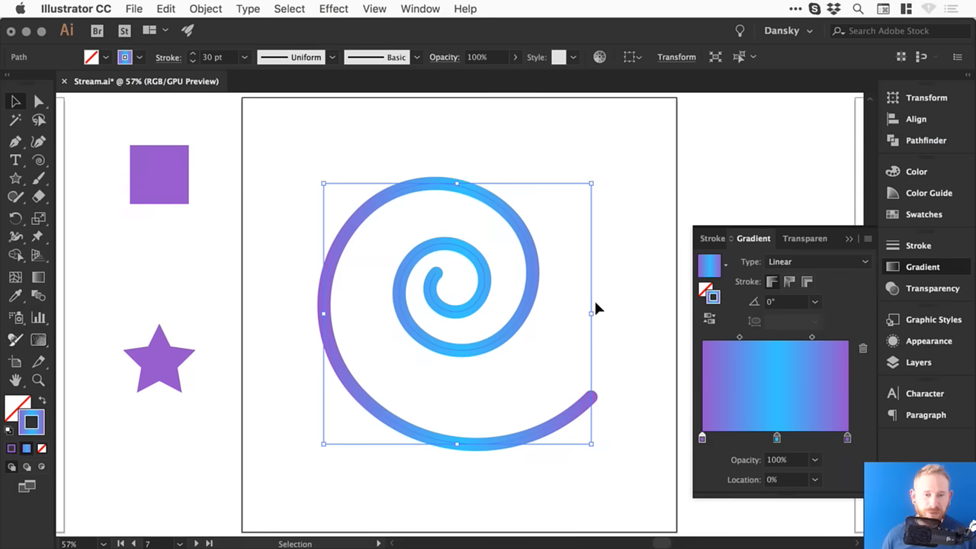
Step: Try the spiral's gradient along the stroke and apply it across the stroke instead
{"action": "left_click", "coordinate": [791, 283]}
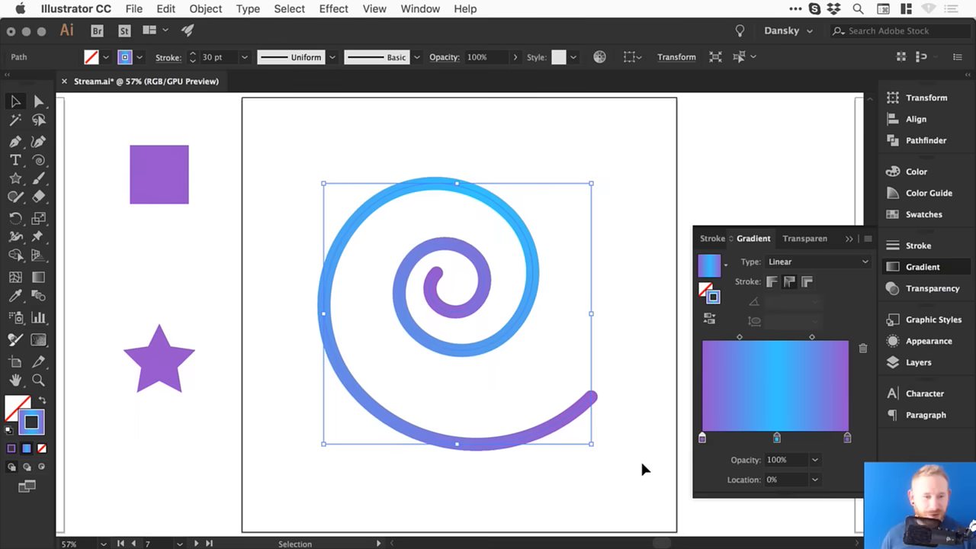
{"action": "left_click", "coordinate": [808, 284]}
{"action": "key", "text": "z"}
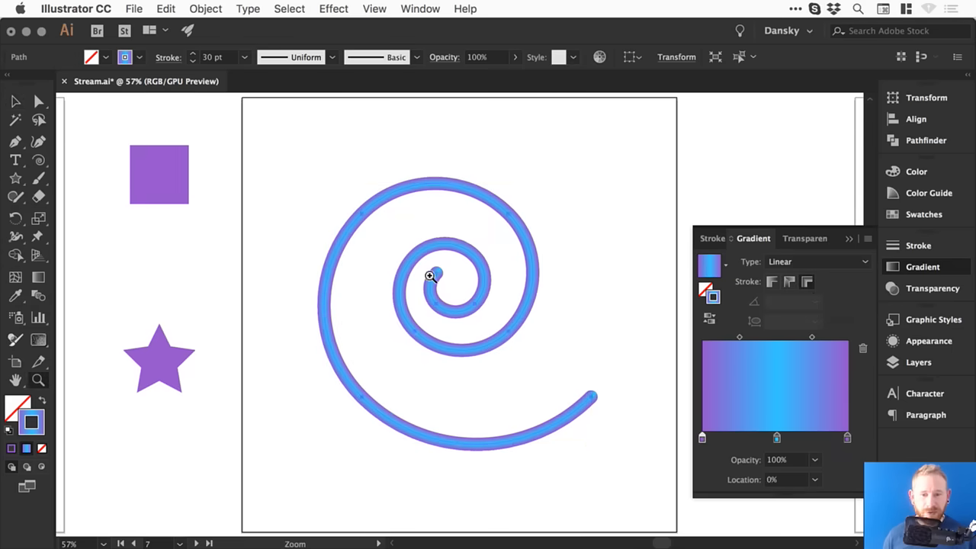
{"action": "left_click_drag", "start_coordinate": [429, 279], "coordinate": [496, 300]}
{"action": "key", "text": "v"}
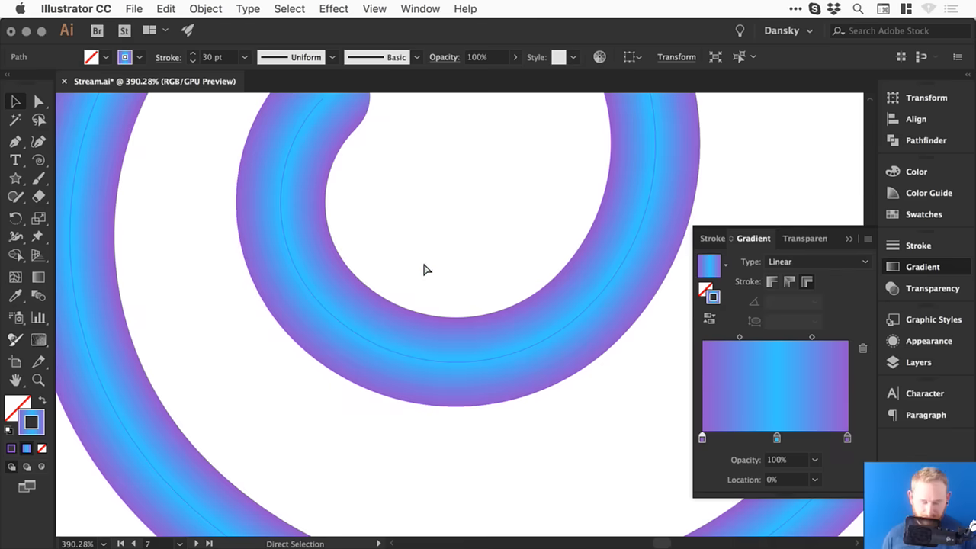
{"action": "key", "text": "super+minus"}
{"action": "key", "text": "super+minus"}
Step: Shift both gradient midpoints toward the central blue stop, with the first midpoint at 70.99%, to narrow the blue band
{"action": "mouse_move", "coordinate": [741, 337]}
{"action": "left_mouse_down"}
{"action": "mouse_move", "coordinate": [697, 338]}
{"action": "mouse_move", "coordinate": [735, 335]}
{"action": "mouse_move", "coordinate": [727, 333]}
{"action": "left_mouse_up"}
{"action": "left_click", "coordinate": [813, 337]}
{"action": "left_click_drag", "start_coordinate": [817, 339], "coordinate": [782, 336]}
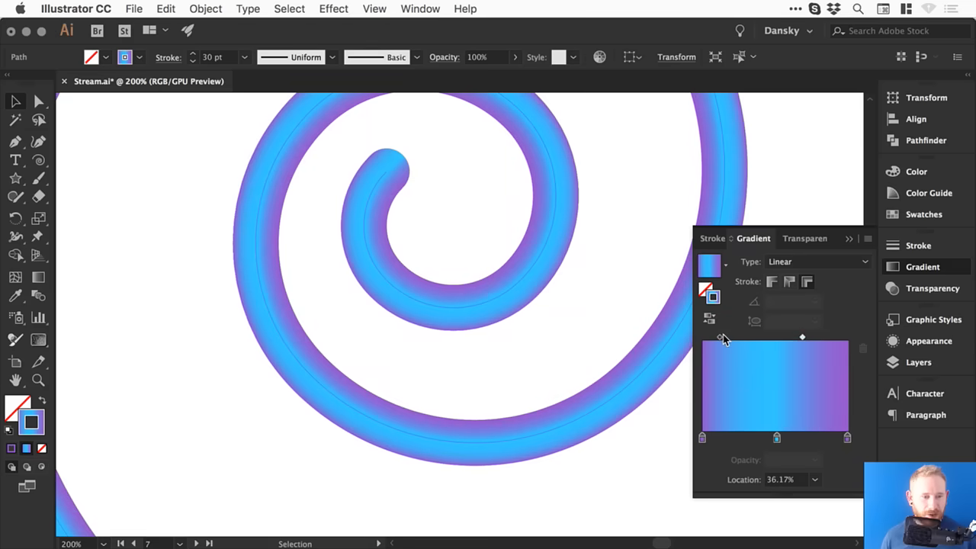
{"action": "left_click_drag", "start_coordinate": [719, 335], "coordinate": [755, 337]}
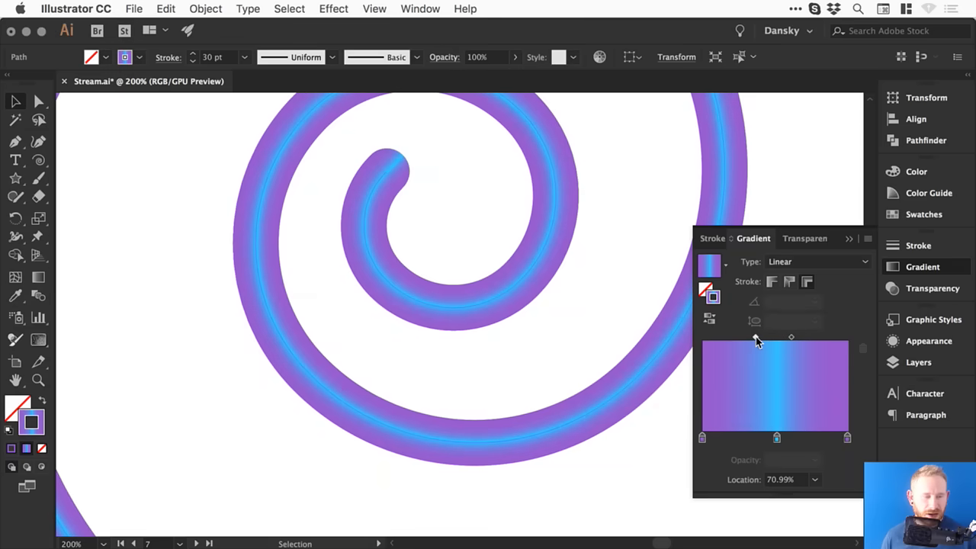
Step: Recolor the middle stop of the spiral's gradient with the magenta swatch
{"action": "left_click", "coordinate": [777, 440]}
{"action": "double_click", "coordinate": [777, 440]}
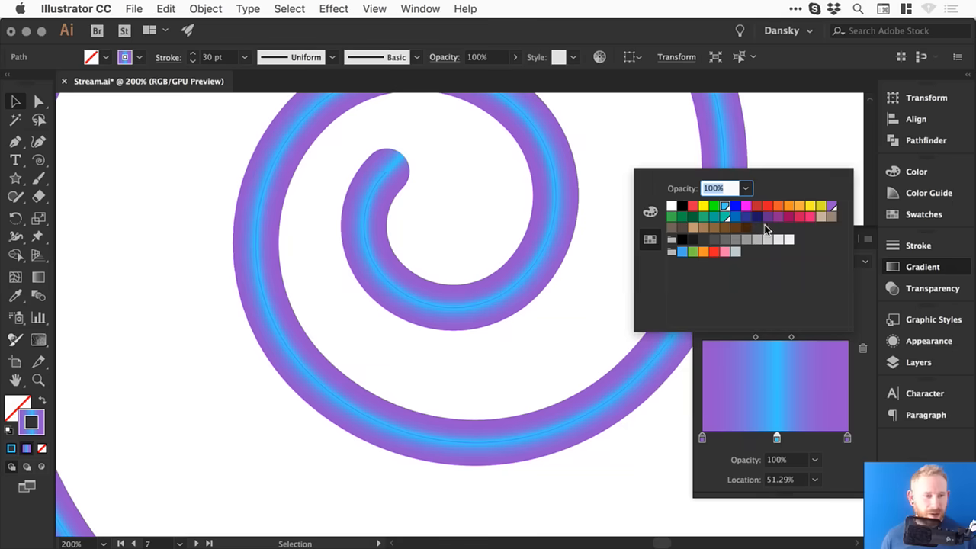
{"action": "left_click", "coordinate": [746, 206]}
{"action": "left_click", "coordinate": [164, 308]}
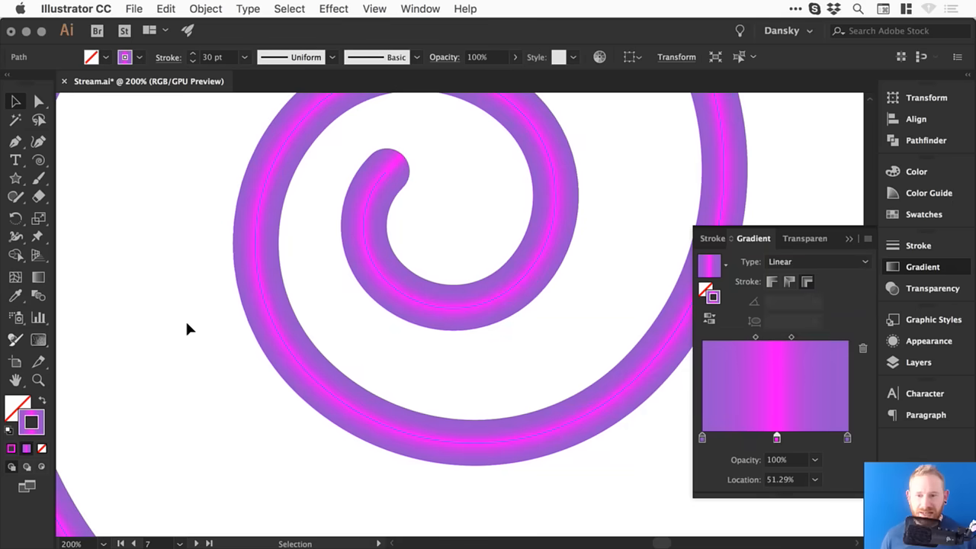
Step: Try the gradient within and along the whole spiral's stroke, reapply it across the stroke and deselect the spiral
{"action": "left_click", "coordinate": [185, 324]}
{"action": "key", "text": "super+0"}
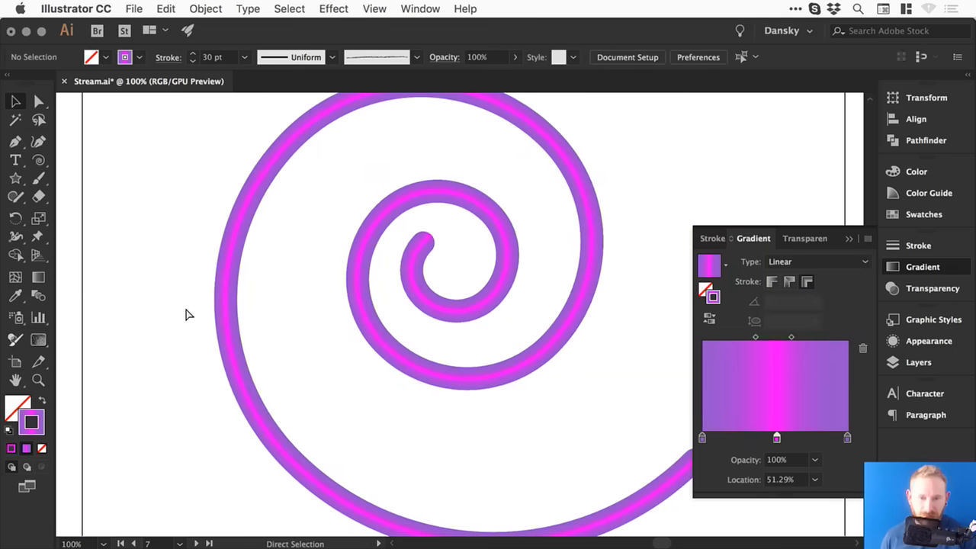
{"action": "left_click_drag", "start_coordinate": [627, 216], "coordinate": [428, 318]}
{"action": "left_click", "coordinate": [773, 281]}
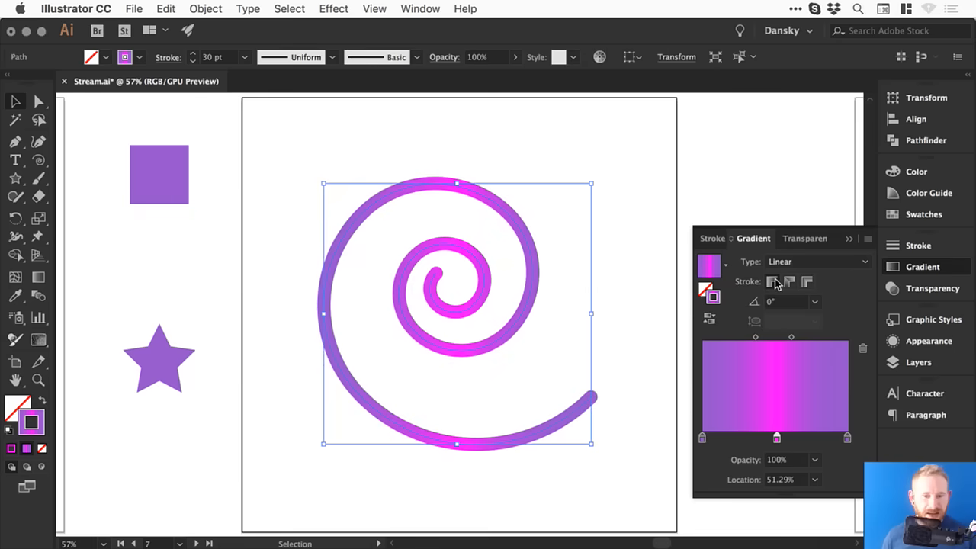
{"action": "left_click", "coordinate": [789, 284]}
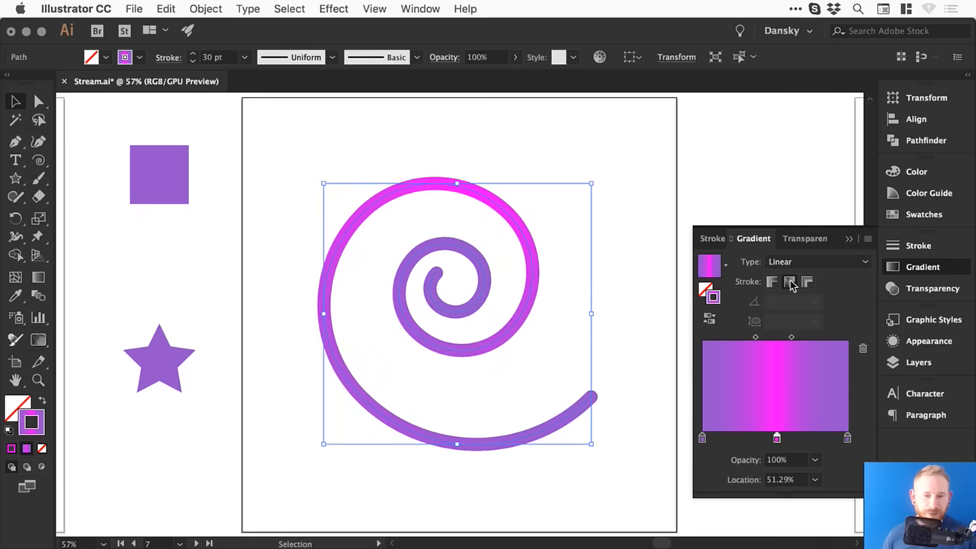
{"action": "left_click", "coordinate": [806, 281]}
{"action": "left_click", "coordinate": [719, 169]}
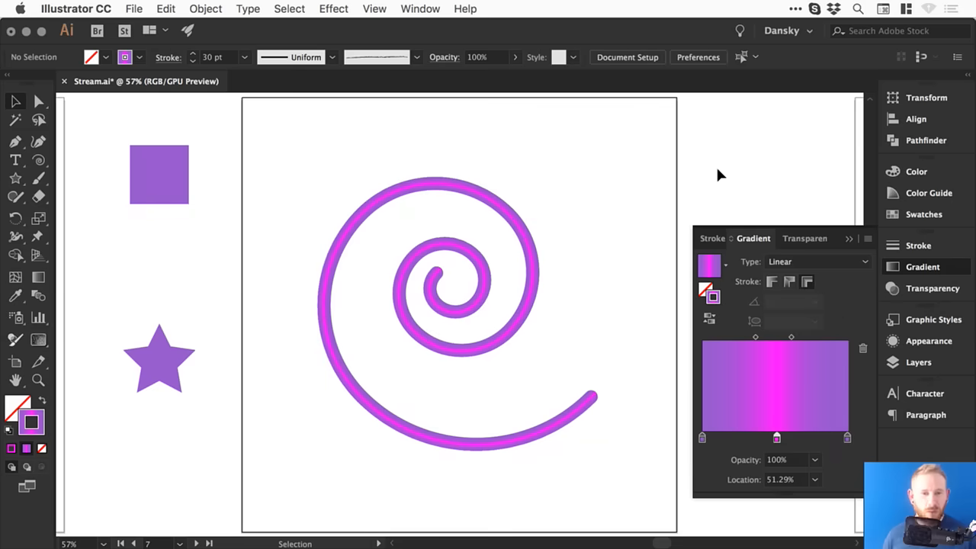
Step: Delete the purple square and star beside the artboard and save the document
{"action": "left_click", "coordinate": [905, 265]}
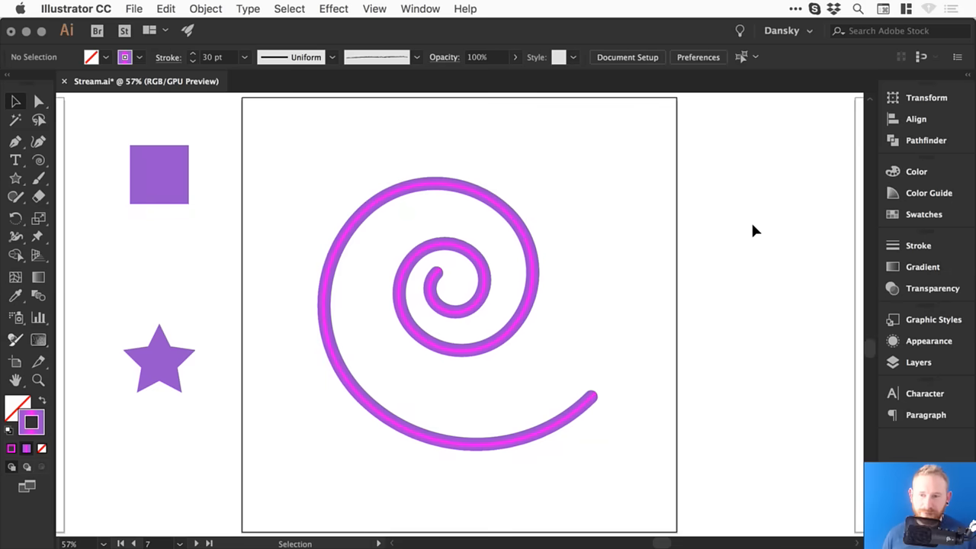
{"action": "left_click_drag", "start_coordinate": [99, 412], "coordinate": [171, 175]}
{"action": "key", "text": "Delete"}
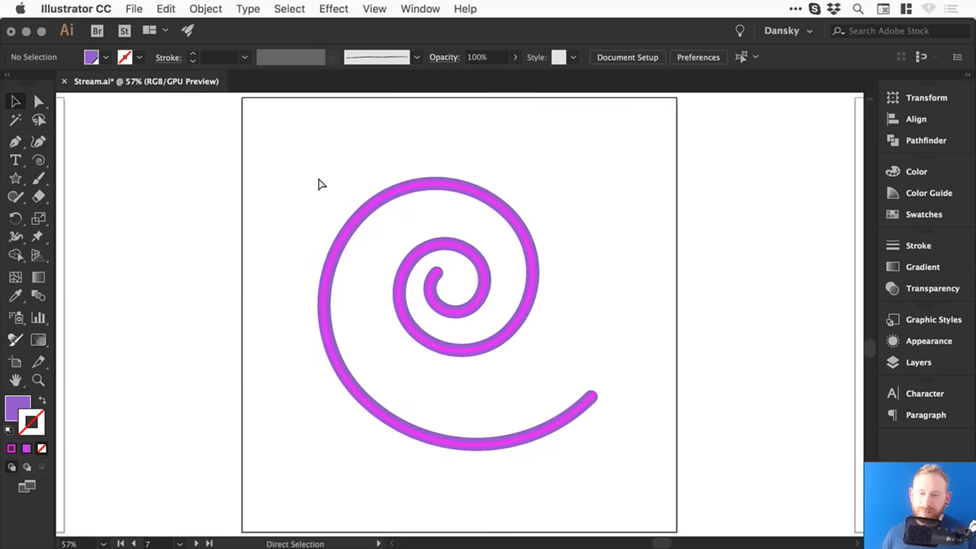
{"action": "key", "text": "a"}
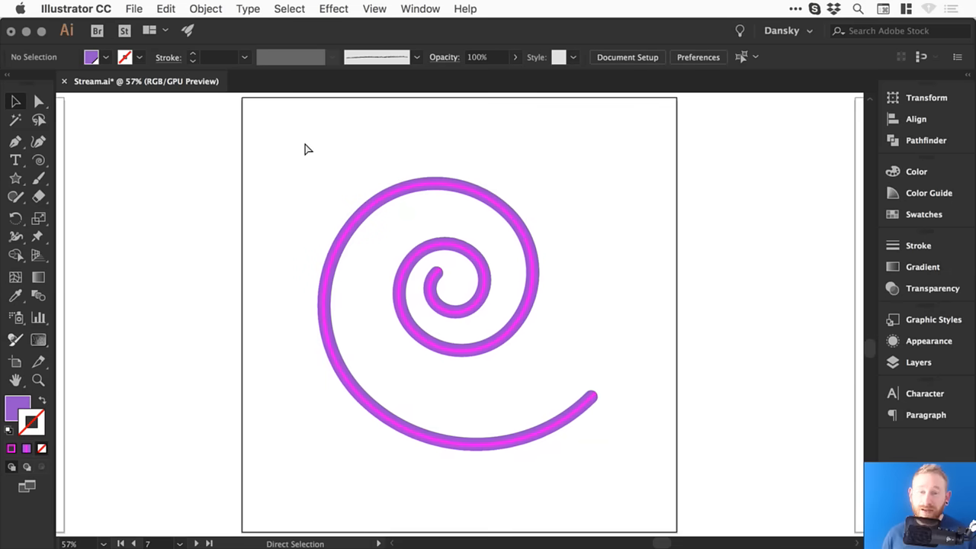
{"action": "key", "text": "super+s"}
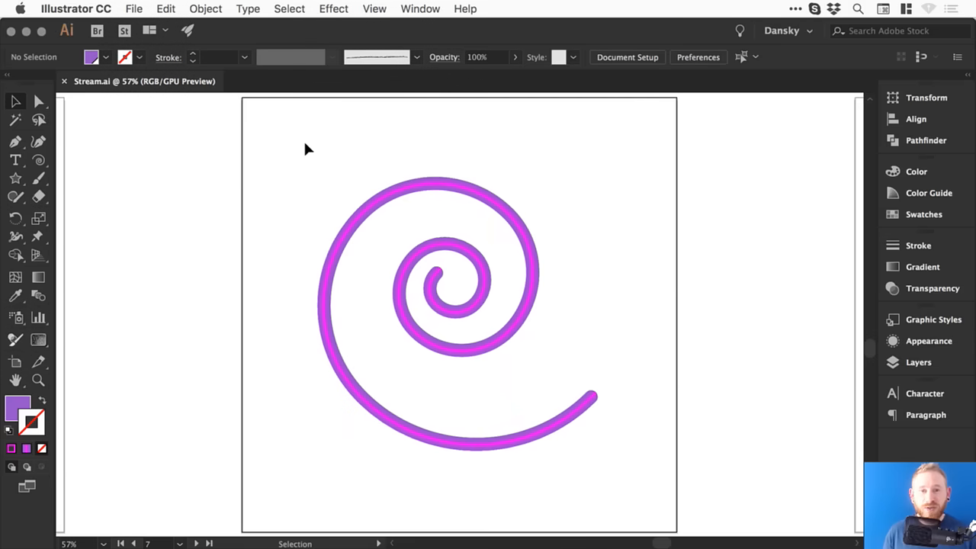
Step: Go to empty artboard 8 and add the point text "3D"
{"action": "key", "text": "space"}
{"action": "left_click_drag", "start_coordinate": [741, 278], "coordinate": [443, 270]}
{"action": "left_click_drag", "start_coordinate": [623, 320], "coordinate": [307, 336]}
{"action": "left_click", "coordinate": [196, 544]}
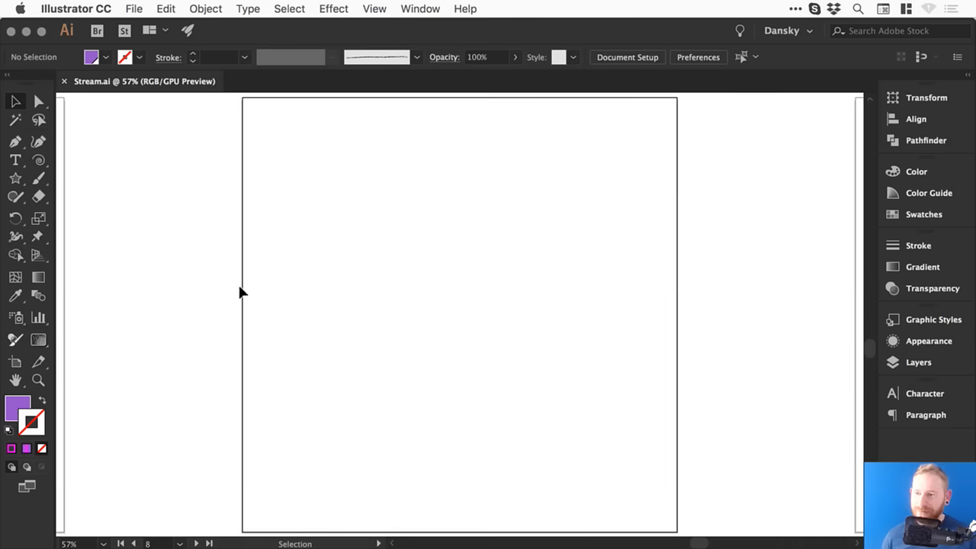
{"action": "left_click", "coordinate": [19, 161]}
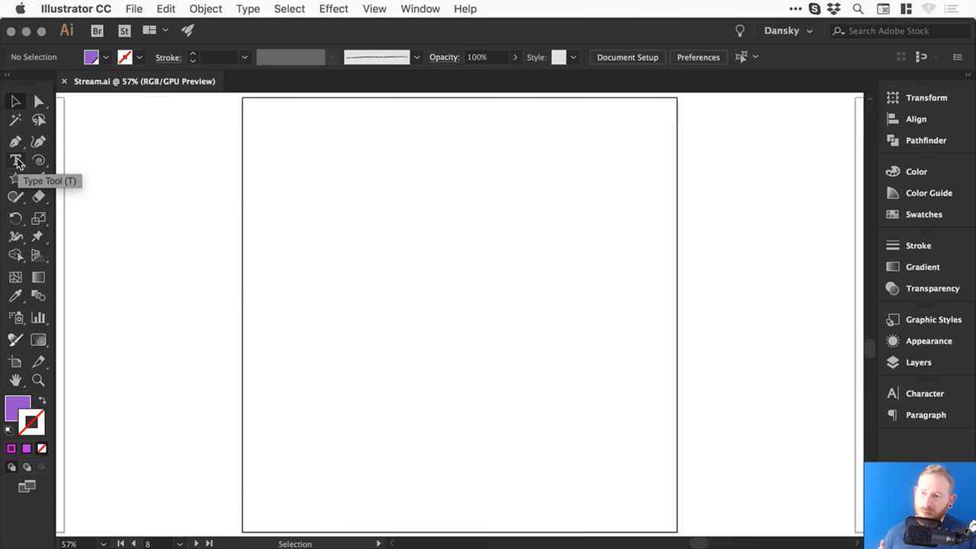
{"action": "left_click", "coordinate": [16, 163]}
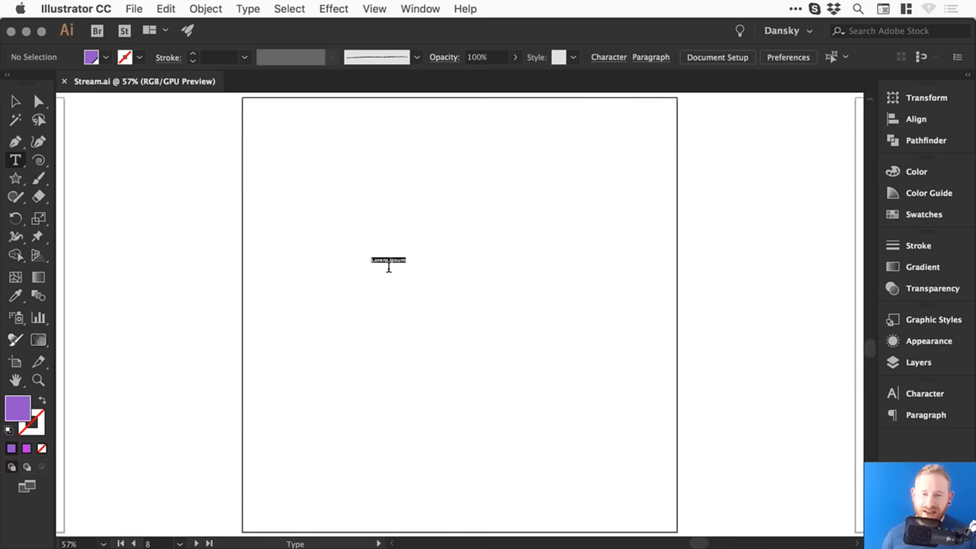
{"action": "left_click", "coordinate": [374, 261]}
{"action": "key", "text": "Escape"}
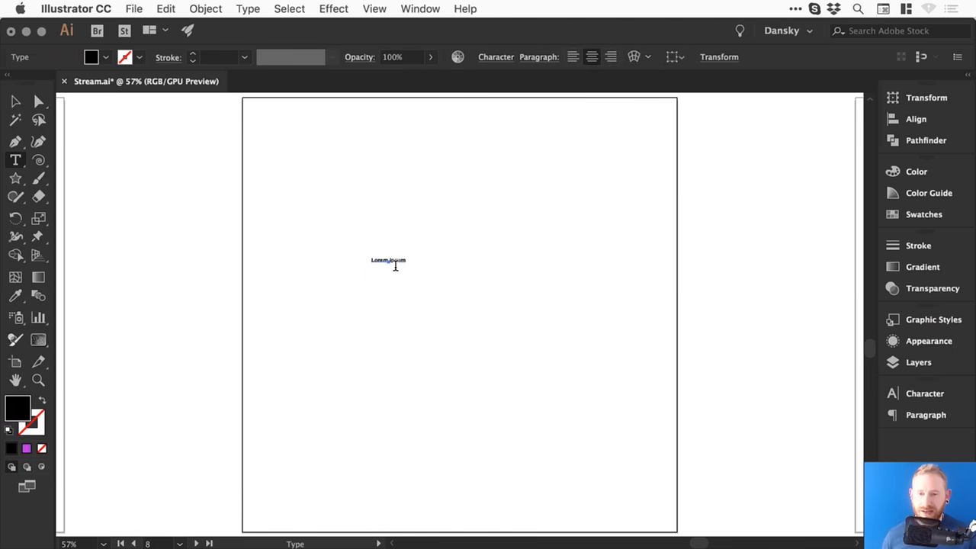
{"action": "type", "text": "3D"}
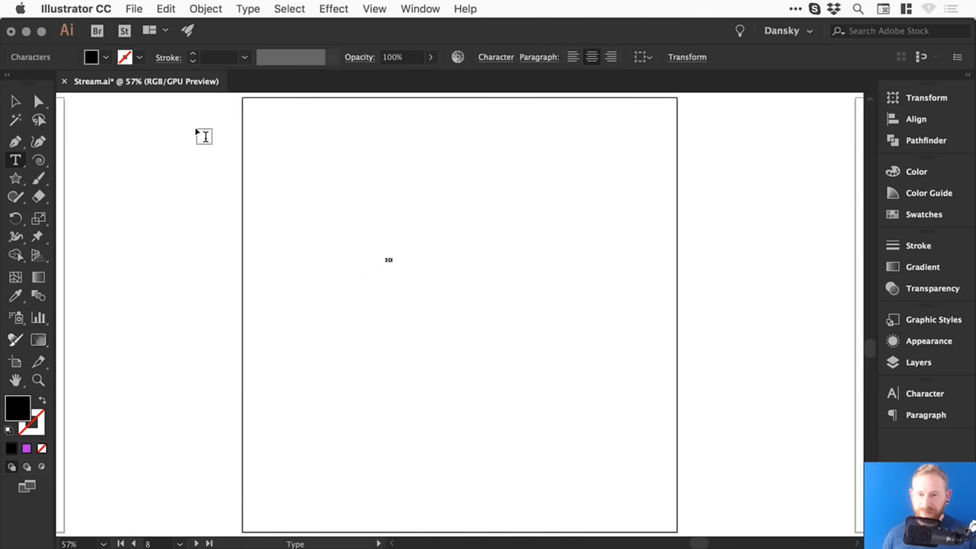
Step: Scale the 3D text up to more than half the artboard's width and center it in the upper half
{"action": "left_click", "coordinate": [16, 101]}
{"action": "left_click_drag", "start_coordinate": [401, 269], "coordinate": [533, 391]}
{"action": "left_click_drag", "start_coordinate": [508, 359], "coordinate": [470, 276]}
{"action": "left_click_drag", "start_coordinate": [492, 224], "coordinate": [599, 157]}
{"action": "left_click_drag", "start_coordinate": [479, 250], "coordinate": [498, 227]}
{"action": "left_click_drag", "start_coordinate": [608, 135], "coordinate": [577, 150]}
{"action": "left_click_drag", "start_coordinate": [509, 228], "coordinate": [516, 220]}
Step: Draw a black square centered below the 3D text and scale the text down slightly
{"action": "mouse_move", "coordinate": [17, 178]}
{"action": "left_mouse_down"}
{"action": "mouse_move", "coordinate": [91, 179]}
{"action": "mouse_move", "coordinate": [97, 231]}
{"action": "mouse_move", "coordinate": [104, 185]}
{"action": "left_mouse_up"}
{"action": "left_click_drag", "start_coordinate": [423, 354], "coordinate": [519, 450]}
{"action": "key", "text": "v"}
{"action": "mouse_move", "coordinate": [499, 379]}
{"action": "left_mouse_down"}
{"action": "mouse_move", "coordinate": [487, 376]}
{"action": "mouse_move", "coordinate": [526, 331]}
{"action": "left_mouse_up"}
{"action": "left_click", "coordinate": [523, 276]}
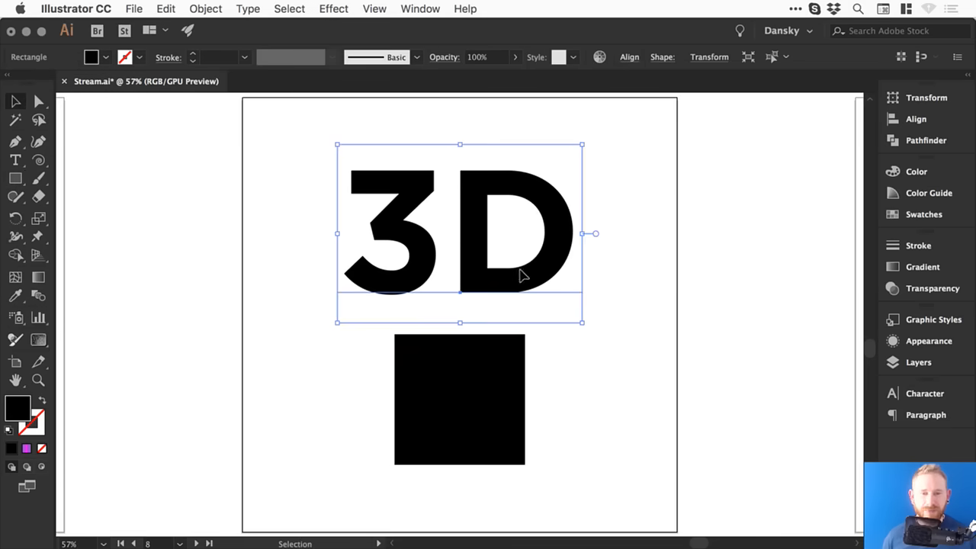
{"action": "left_click_drag", "start_coordinate": [582, 144], "coordinate": [574, 161]}
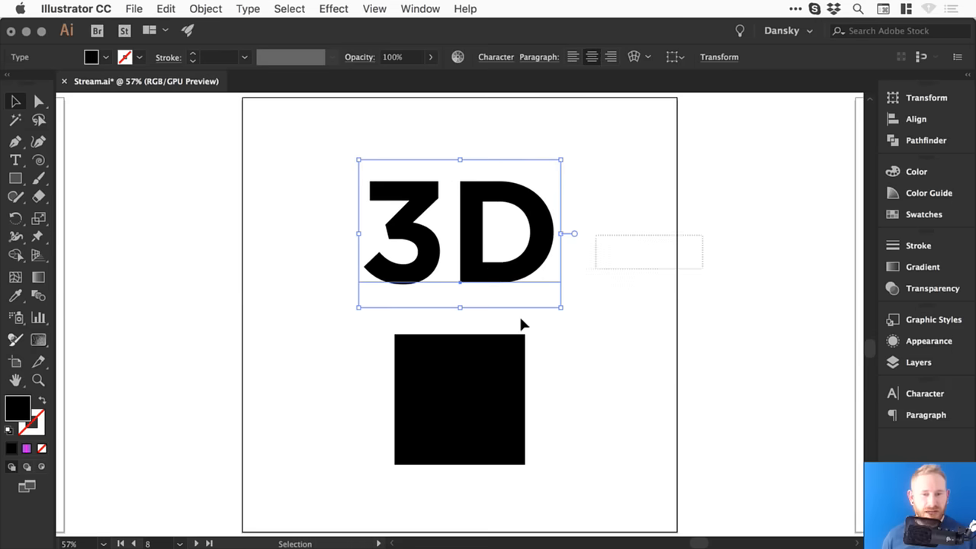
Step: Fill the 3D text and square with the orange swatch R=251 G=176 B=59, make that swatch global and deselect both objects
{"action": "left_click_drag", "start_coordinate": [675, 244], "coordinate": [449, 406]}
{"action": "left_click", "coordinate": [920, 215]}
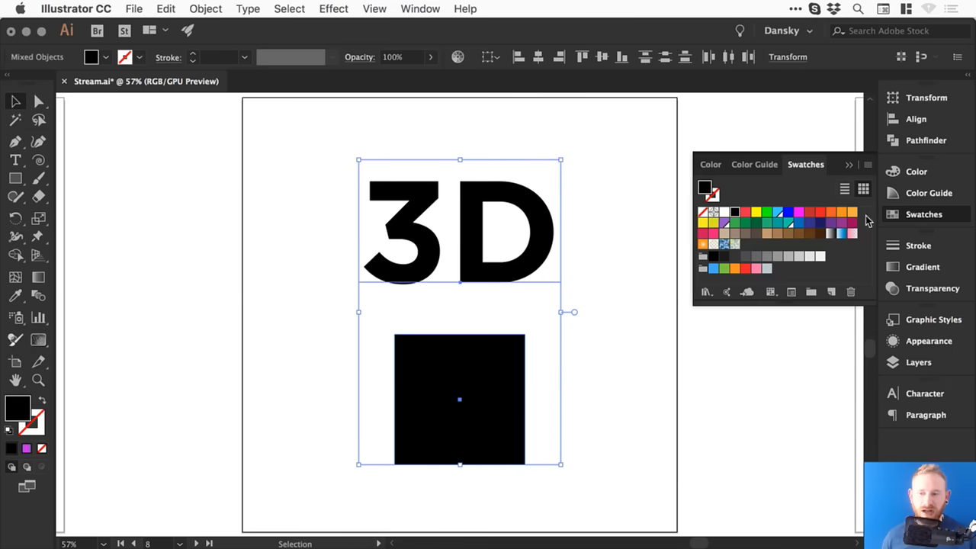
{"action": "left_click", "coordinate": [788, 223]}
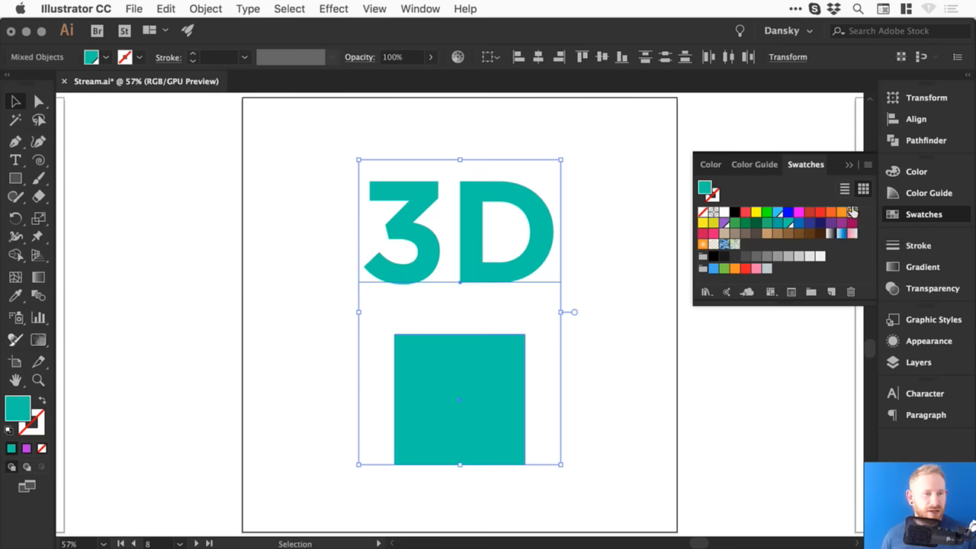
{"action": "double_click", "coordinate": [853, 213]}
{"action": "left_click", "coordinate": [781, 240]}
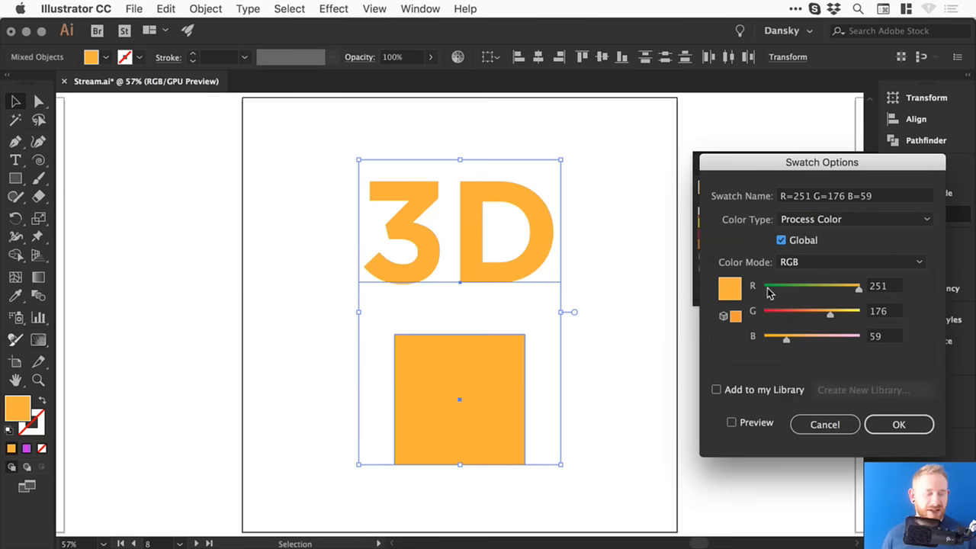
{"action": "left_click", "coordinate": [901, 424]}
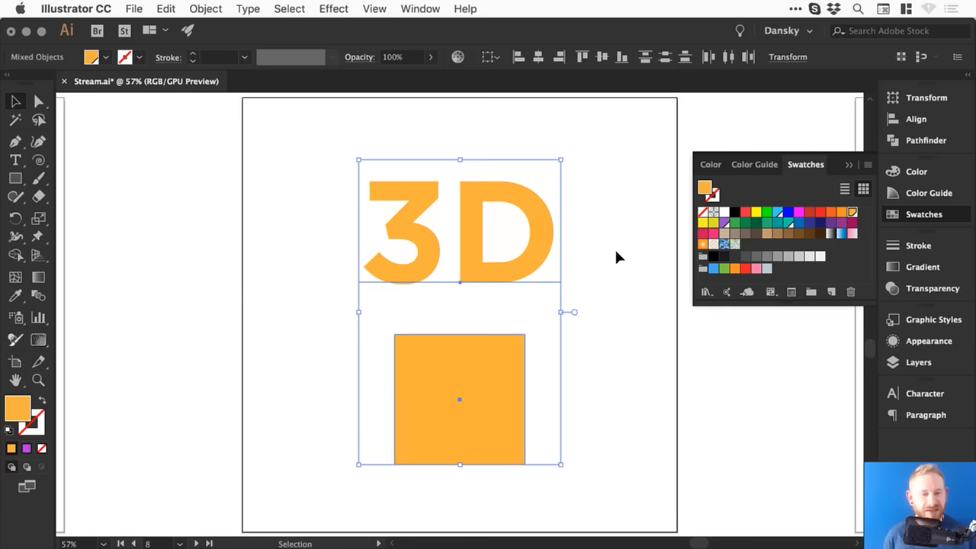
{"action": "left_click", "coordinate": [614, 210]}
{"action": "left_click", "coordinate": [933, 213]}
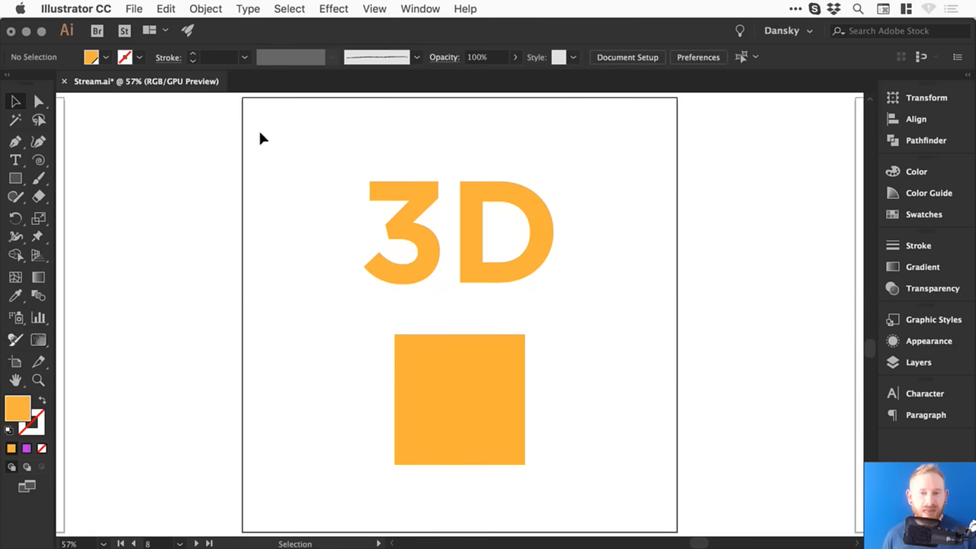
Step: Start the 3D Extrude & Bevel effect on the "3D" text, clear the dialog from the artwork and enable its preview
{"action": "left_click", "coordinate": [464, 246]}
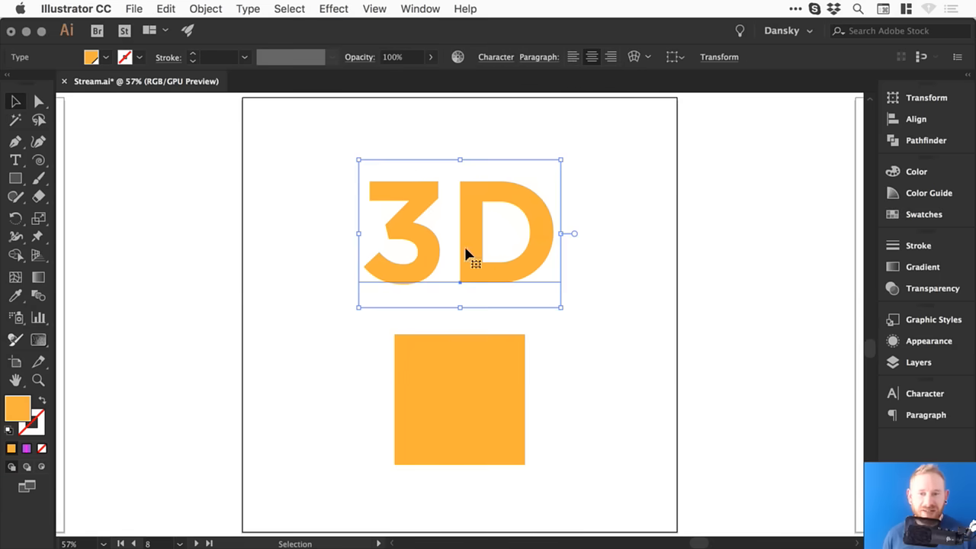
{"action": "left_click", "coordinate": [334, 8]}
{"action": "mouse_move", "coordinate": [414, 99]}
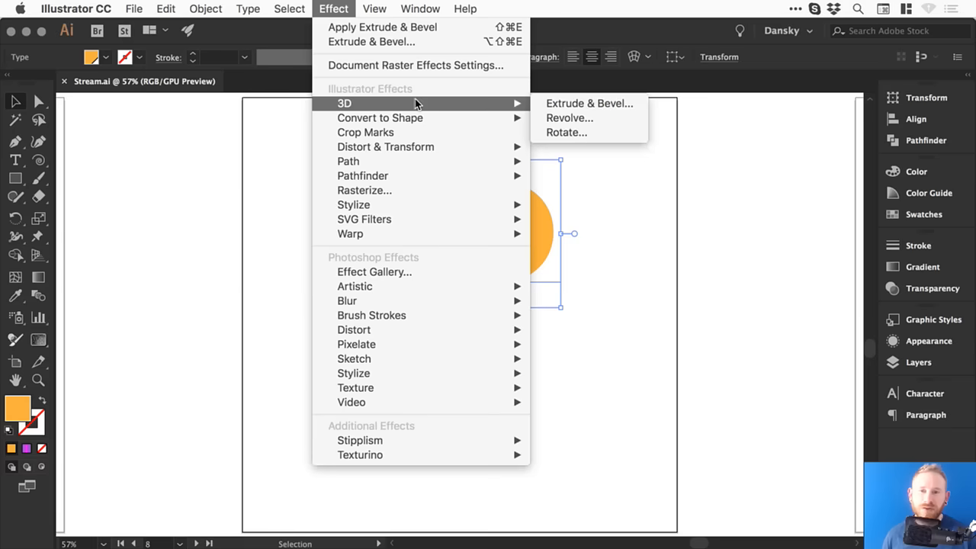
{"action": "left_click", "coordinate": [601, 105]}
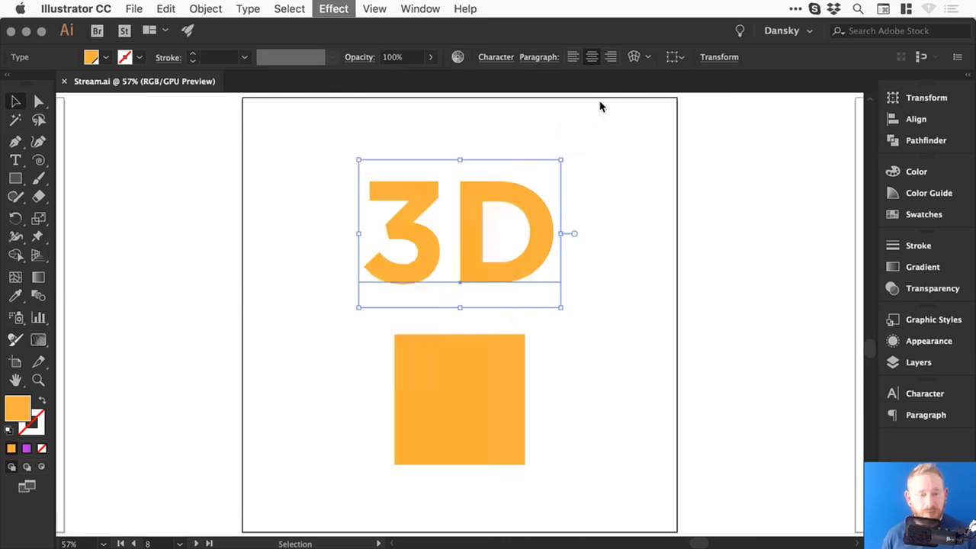
{"action": "left_click_drag", "start_coordinate": [499, 108], "coordinate": [757, 91]}
{"action": "left_click", "coordinate": [626, 395]}
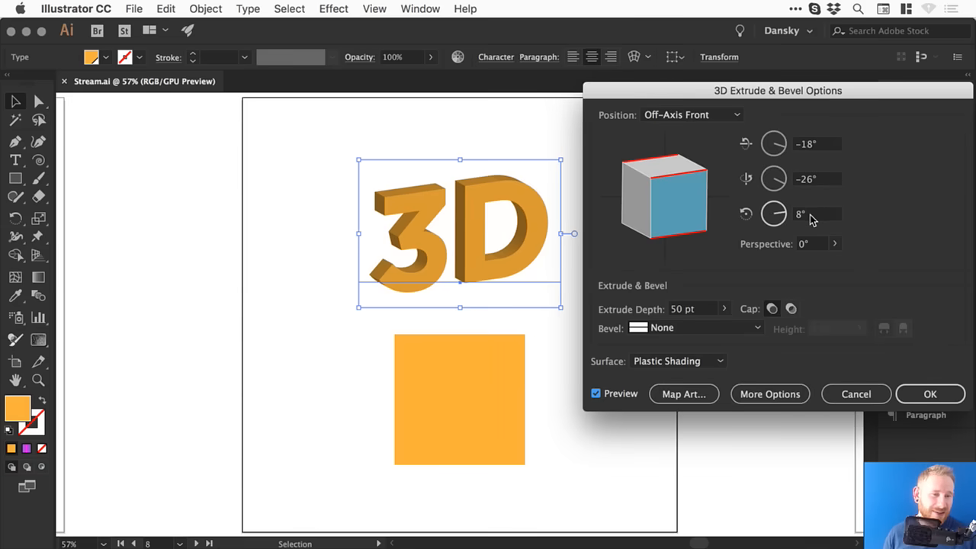
Step: Try rotating the extruded text about the Z axis to -164° and reset that angle to 0°
{"action": "left_click_drag", "start_coordinate": [781, 216], "coordinate": [749, 188]}
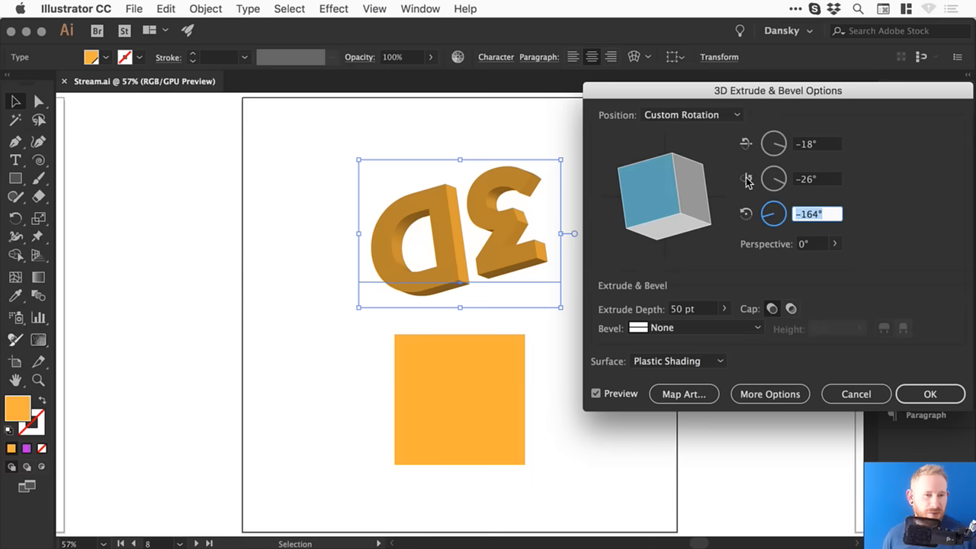
{"action": "type", "text": "0"}
{"action": "key", "text": "Tab"}
Step: Try the Left, Front and Bottom position presets on the extruded text
{"action": "left_click", "coordinate": [701, 114]}
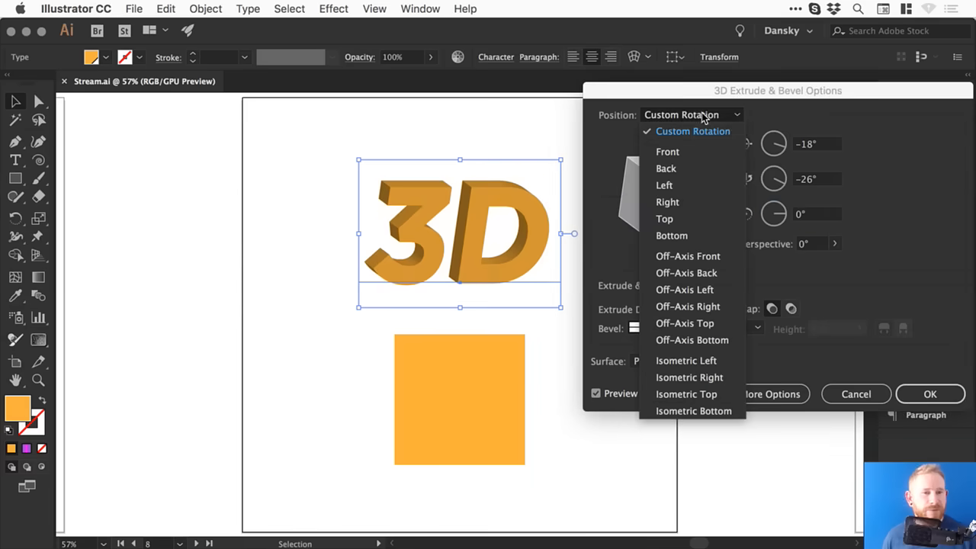
{"action": "left_click", "coordinate": [690, 185]}
{"action": "left_click", "coordinate": [695, 114]}
{"action": "left_click", "coordinate": [692, 148]}
{"action": "left_click", "coordinate": [696, 115]}
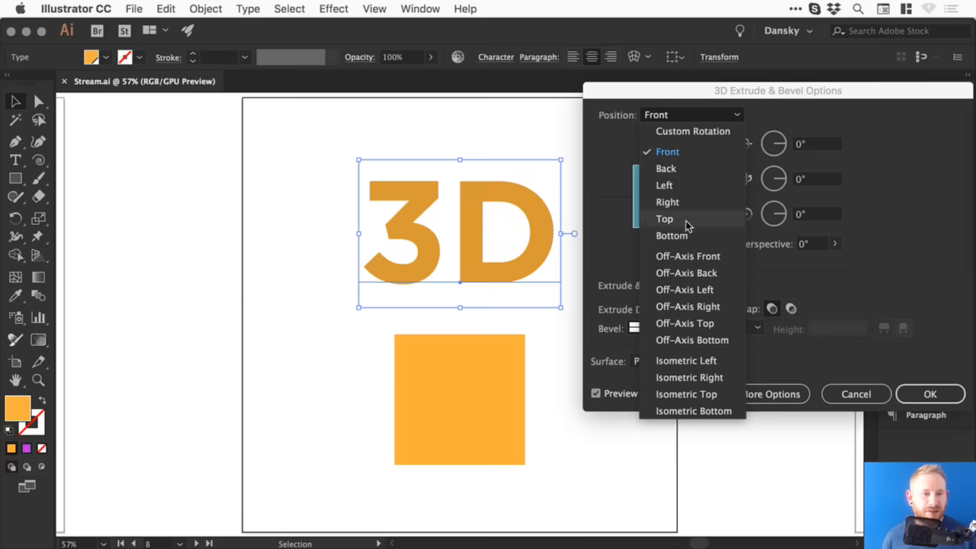
{"action": "left_click", "coordinate": [682, 235]}
Step: Try the Off-Axis Front, Off-Axis Right, Isometric Right and Isometric Left positions and switch to Custom Rotation
{"action": "left_click", "coordinate": [698, 114]}
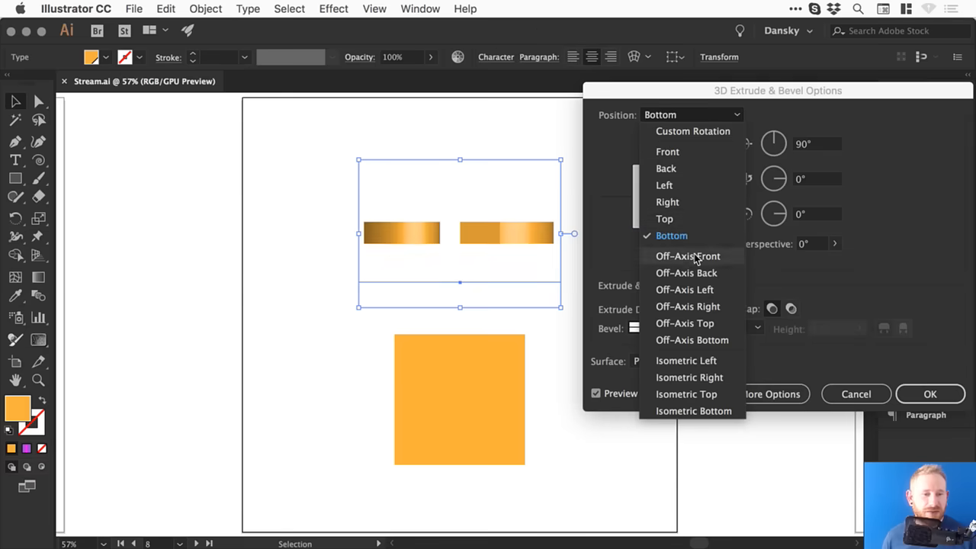
{"action": "left_click", "coordinate": [690, 256]}
{"action": "left_click", "coordinate": [698, 114]}
{"action": "left_click", "coordinate": [695, 307]}
{"action": "left_click", "coordinate": [691, 116]}
{"action": "left_click", "coordinate": [689, 378]}
{"action": "left_click", "coordinate": [661, 115]}
{"action": "left_click", "coordinate": [684, 360]}
{"action": "left_click", "coordinate": [671, 116]}
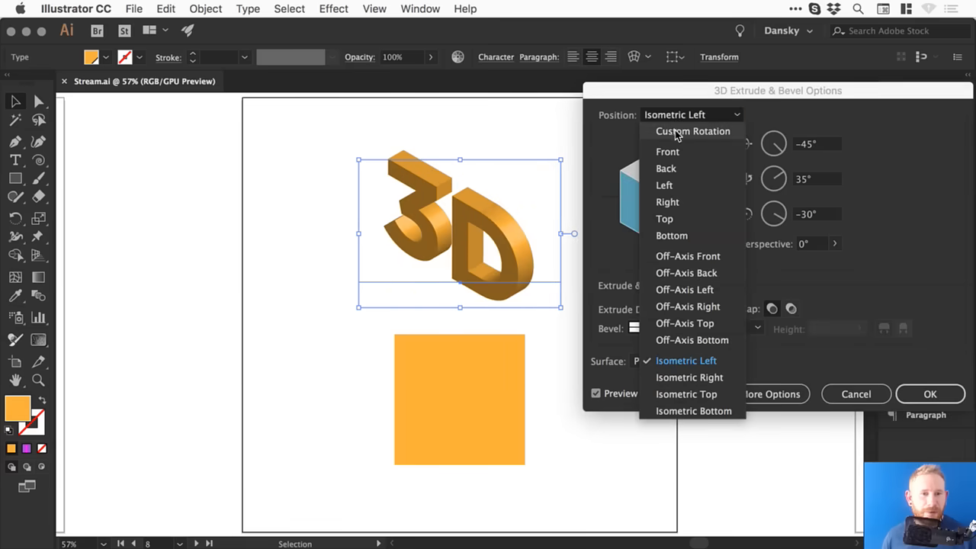
{"action": "left_click", "coordinate": [674, 133]}
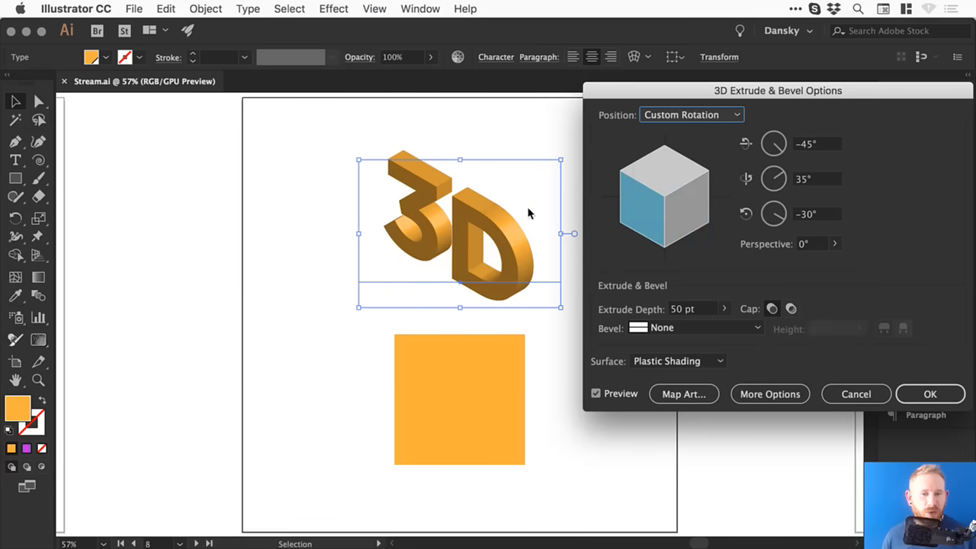
Step: Rotate the extruded text freely about each axis to about X -58°, Y -14° and Z 31°
{"action": "left_click", "coordinate": [769, 154]}
{"action": "left_click", "coordinate": [778, 150]}
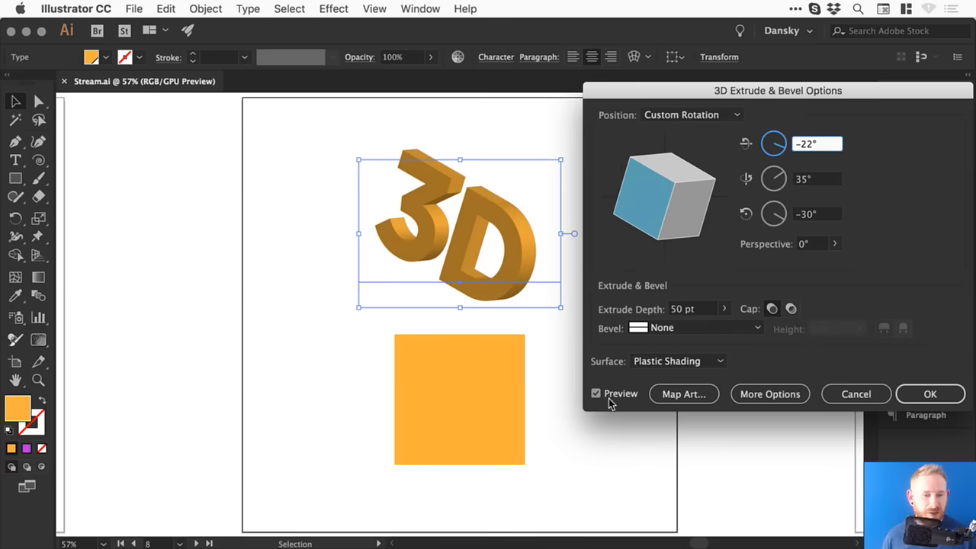
{"action": "left_click", "coordinate": [782, 140]}
{"action": "left_click", "coordinate": [775, 149]}
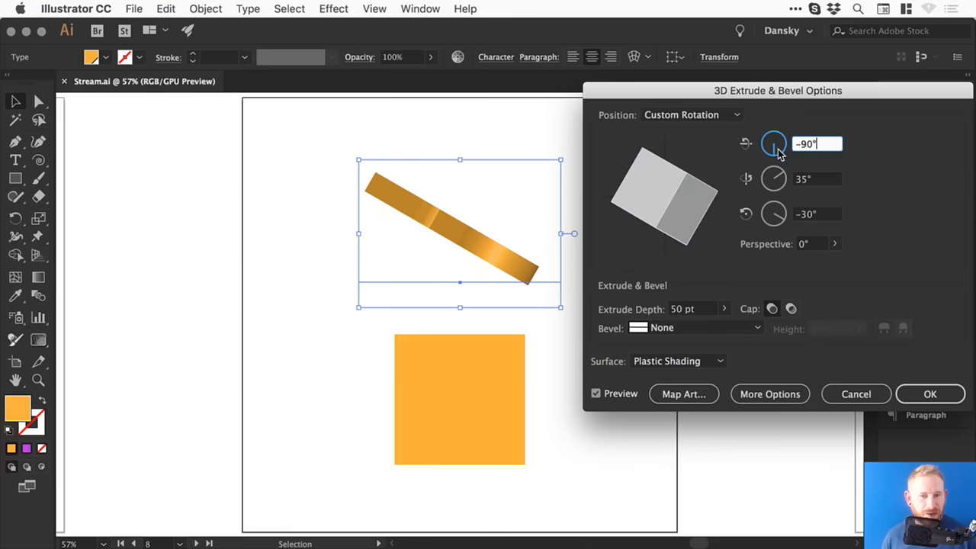
{"action": "left_click", "coordinate": [777, 148]}
{"action": "left_click", "coordinate": [770, 177]}
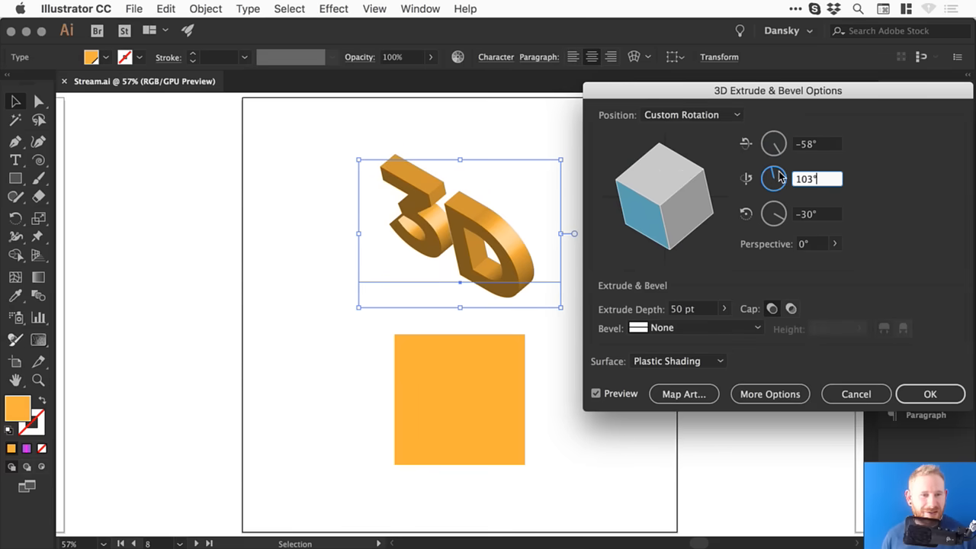
{"action": "left_click", "coordinate": [776, 181]}
{"action": "left_click", "coordinate": [777, 214]}
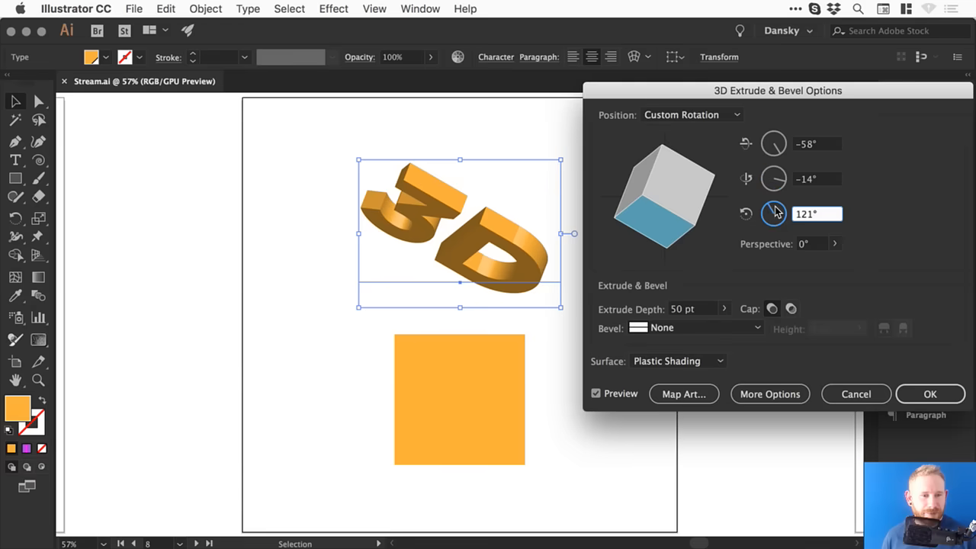
{"action": "left_click", "coordinate": [776, 223]}
{"action": "left_click_drag", "start_coordinate": [787, 212], "coordinate": [787, 207]}
Step: Reset the extruded text's X, Y and Z rotation angles from the free rotation to 0°
{"action": "left_click_drag", "start_coordinate": [830, 148], "coordinate": [751, 137]}
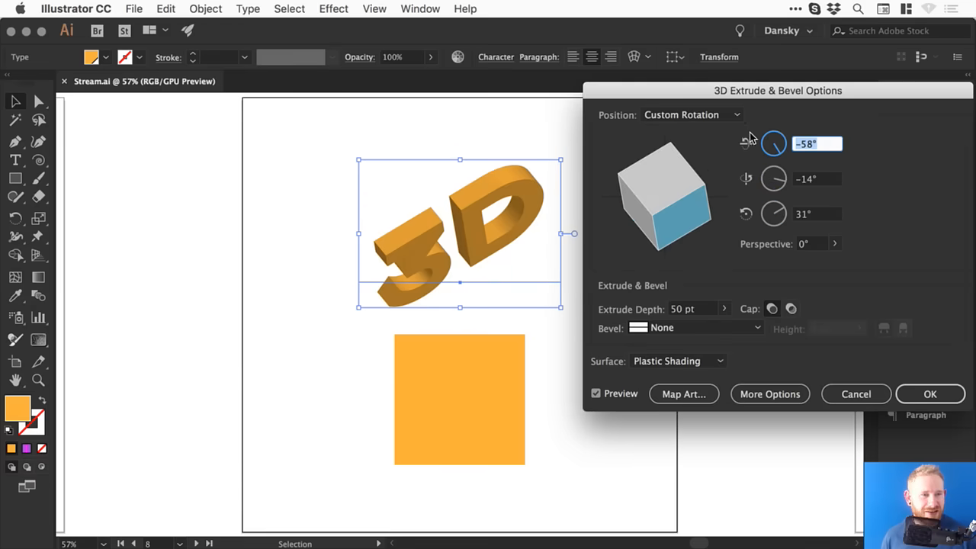
{"action": "type", "text": "0"}
{"action": "key", "text": "Tab"}
{"action": "type", "text": "0"}
{"action": "key", "text": "Tab"}
{"action": "type", "text": "0"}
{"action": "key", "text": "Tab"}
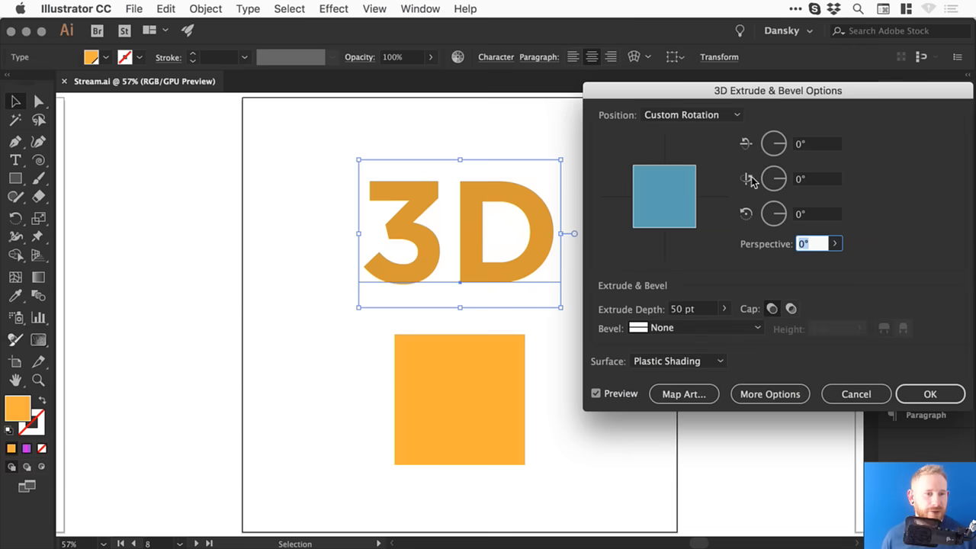
Step: Rotate the extruded text using the axis dials and preview cube to about X -13°, Y -16° and Z -2°
{"action": "mouse_move", "coordinate": [774, 182]}
{"action": "left_mouse_down"}
{"action": "mouse_move", "coordinate": [783, 177]}
{"action": "mouse_move", "coordinate": [783, 185]}
{"action": "left_mouse_up"}
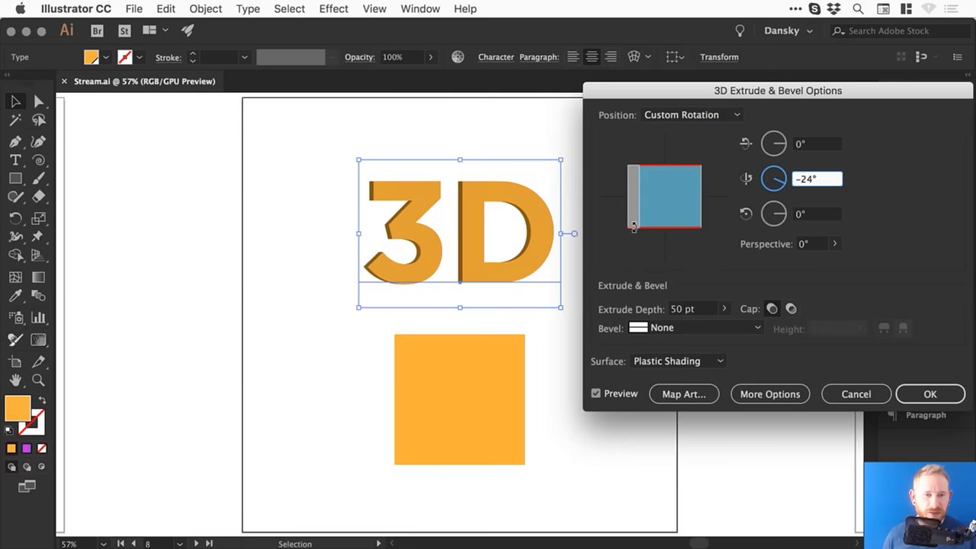
{"action": "left_click_drag", "start_coordinate": [662, 174], "coordinate": [628, 191]}
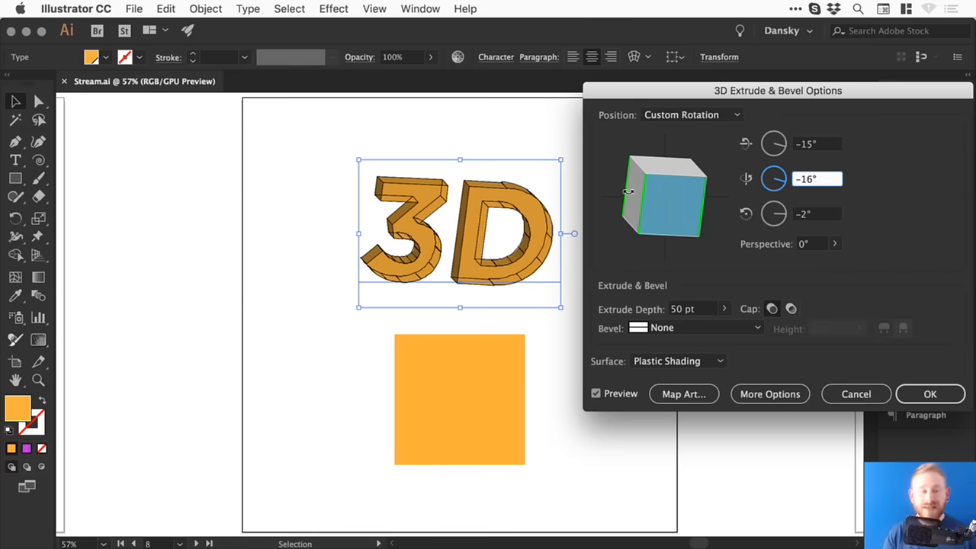
{"action": "left_click", "coordinate": [779, 141]}
{"action": "left_click_drag", "start_coordinate": [779, 140], "coordinate": [783, 143]}
{"action": "left_click_drag", "start_coordinate": [693, 164], "coordinate": [697, 180]}
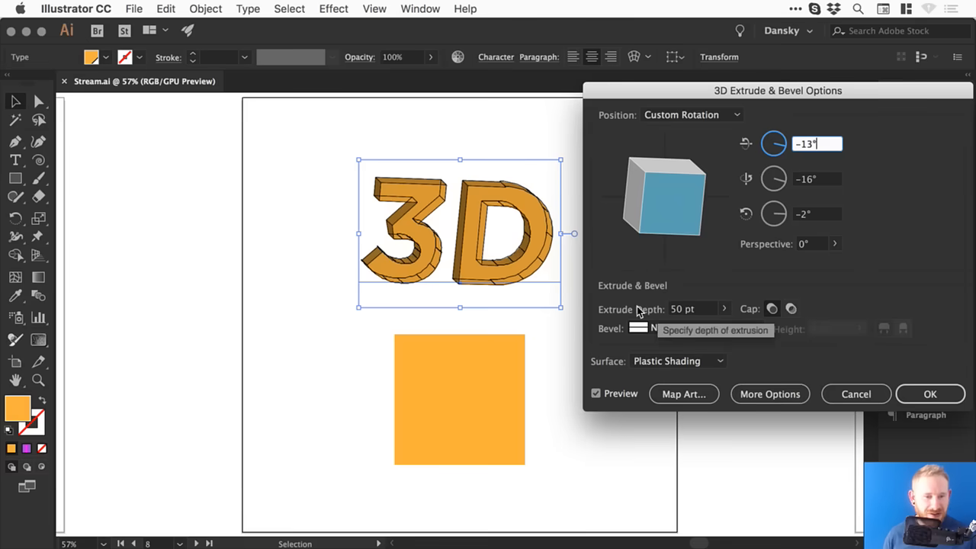
Step: Try an extrude depth of 945 pt on the text and reduce it to 83 pt
{"action": "left_click", "coordinate": [724, 309]}
{"action": "left_click", "coordinate": [691, 326]}
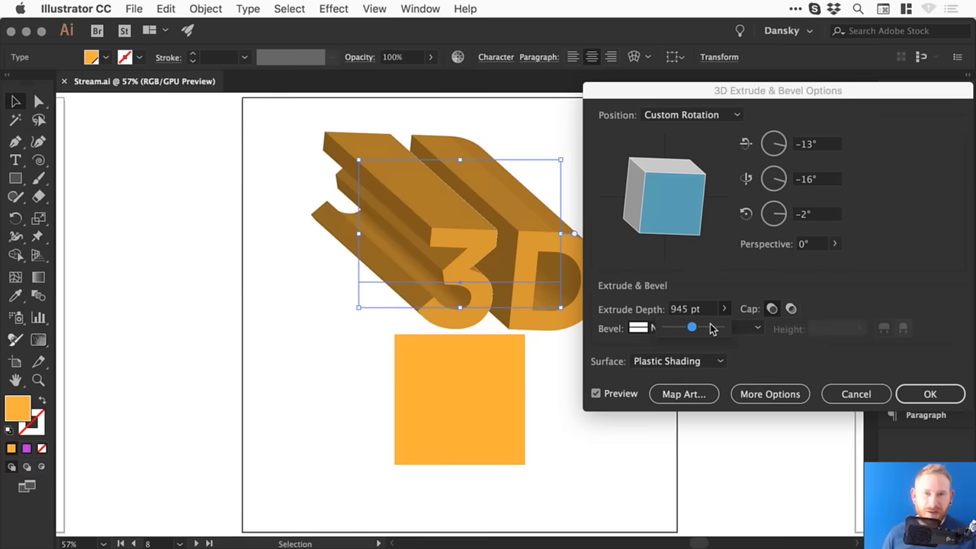
{"action": "left_click_drag", "start_coordinate": [709, 329], "coordinate": [673, 329]}
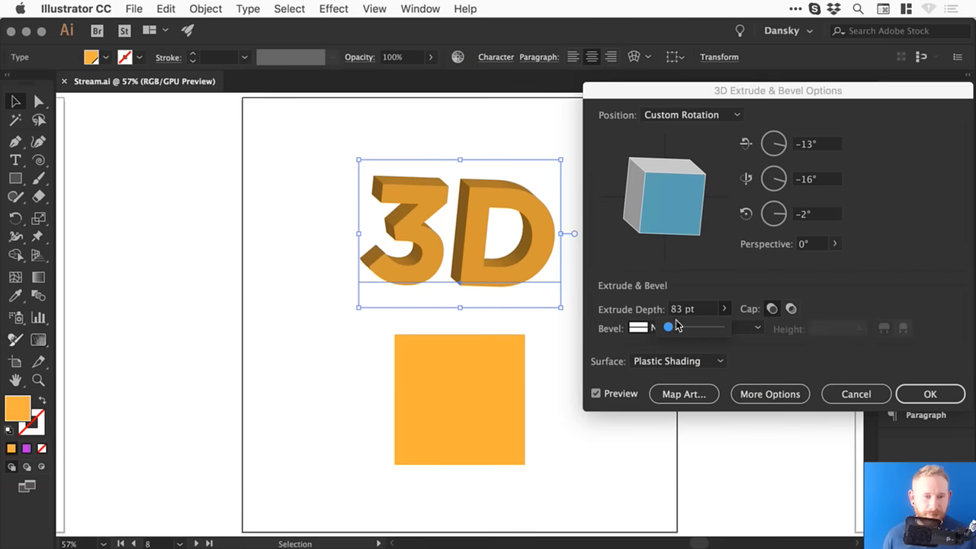
Step: Set all three rotation angles of the 83 pt deep text to 0°
{"action": "left_click", "coordinate": [817, 144]}
{"action": "type", "text": "0"}
{"action": "key", "text": "Tab"}
{"action": "type", "text": "0"}
{"action": "key", "text": "Tab"}
{"action": "type", "text": "0"}
{"action": "key", "text": "Tab"}
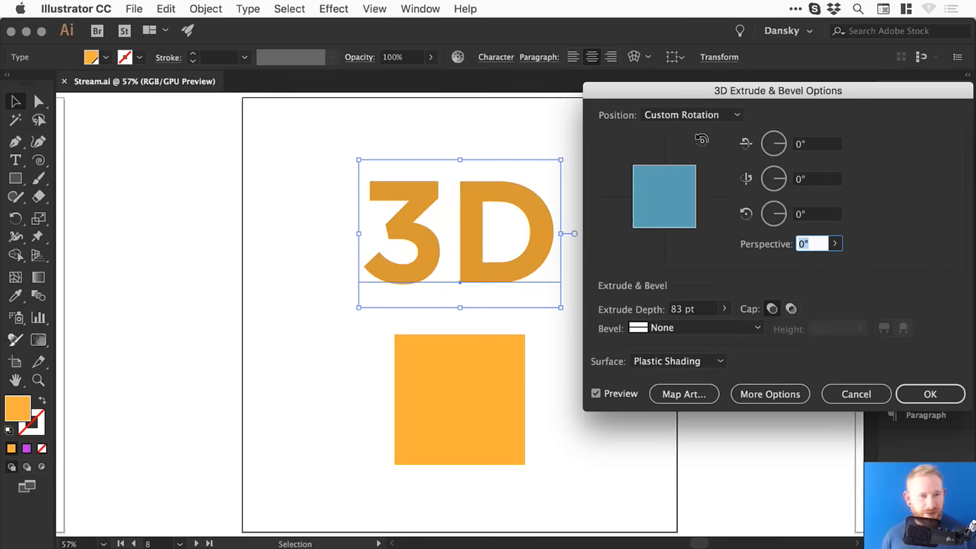
Step: Rotate the extruded text about the Y axis to -45°
{"action": "left_click", "coordinate": [780, 180]}
{"action": "left_click", "coordinate": [777, 180]}
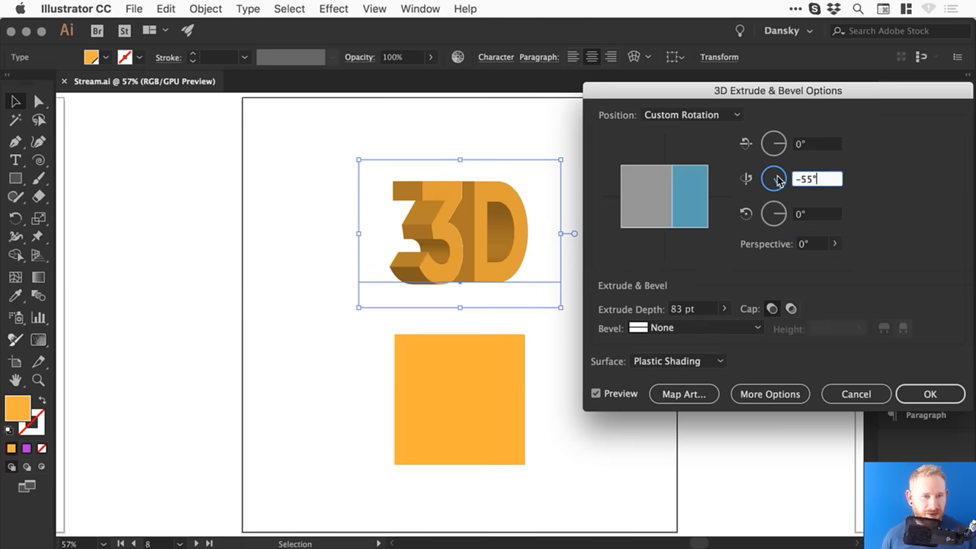
{"action": "left_click", "coordinate": [781, 185]}
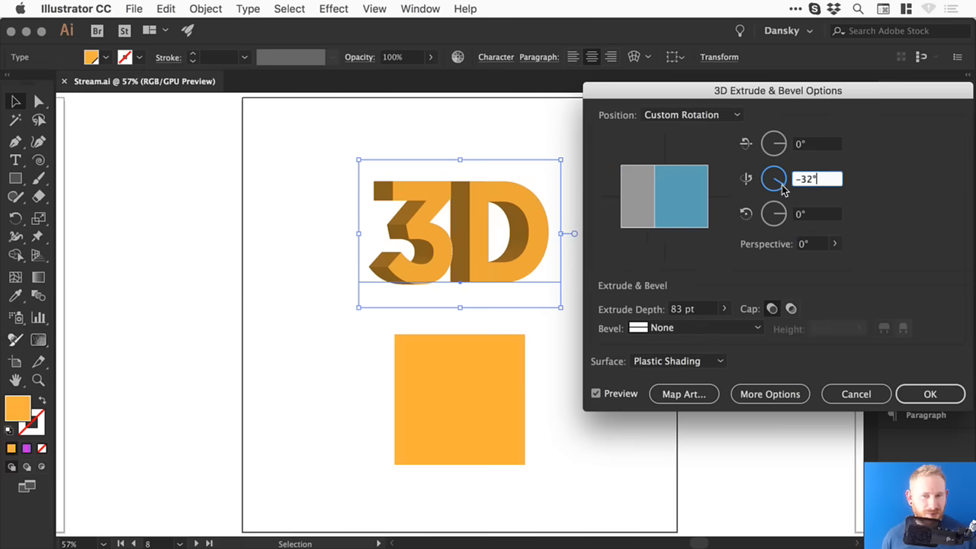
{"action": "left_click", "coordinate": [782, 186]}
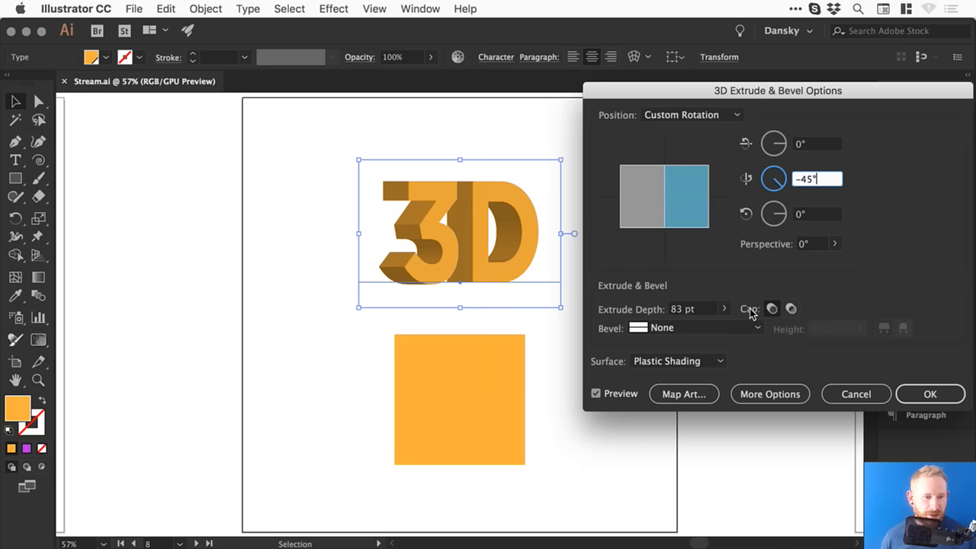
Step: Compare the extruded text with the cap off for a hollow appearance and on for a solid one, leaving it on
{"action": "left_click", "coordinate": [791, 308]}
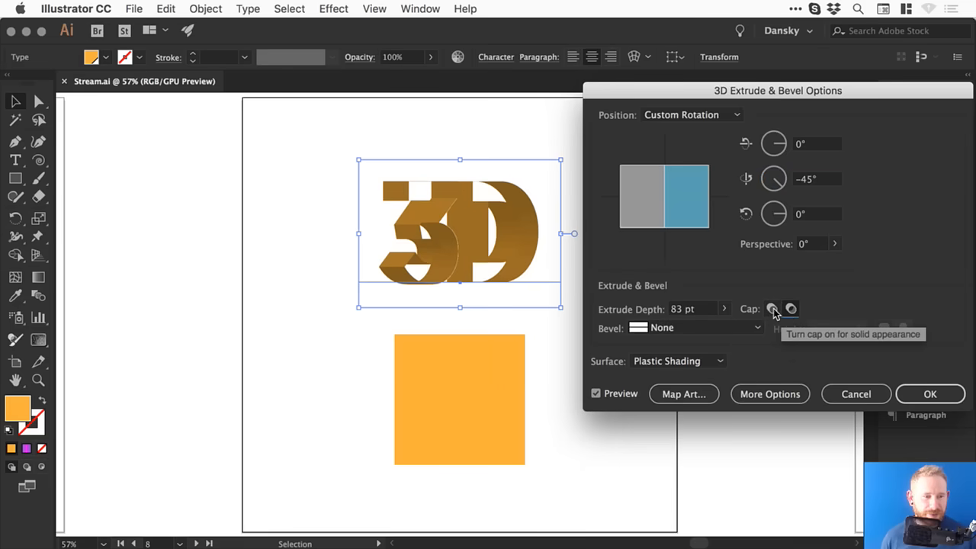
{"action": "left_click", "coordinate": [772, 309]}
{"action": "left_click", "coordinate": [790, 309]}
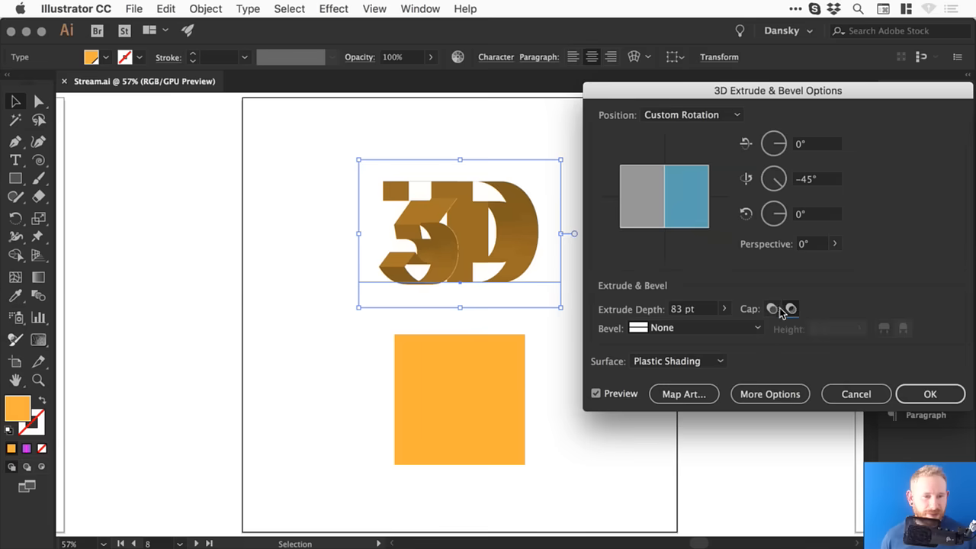
{"action": "left_click", "coordinate": [773, 310]}
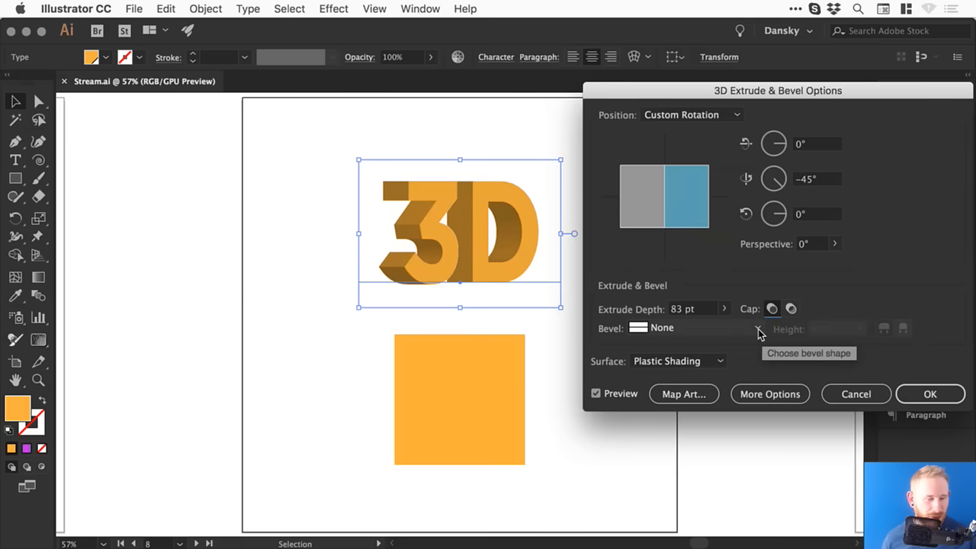
Step: Try the Classic bevel shape on the extruded text and change it to Rounded
{"action": "left_click", "coordinate": [759, 329]}
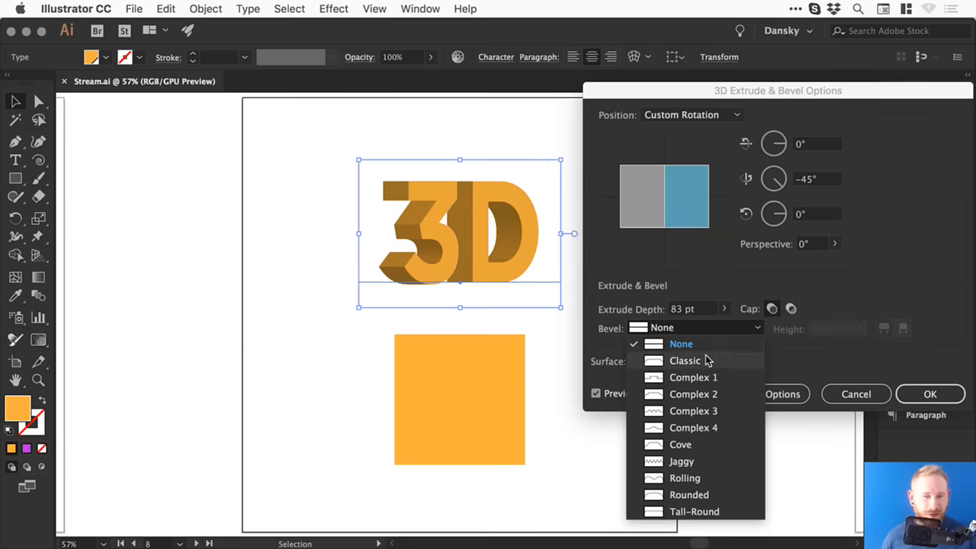
{"action": "left_click", "coordinate": [708, 359]}
{"action": "left_click", "coordinate": [759, 329]}
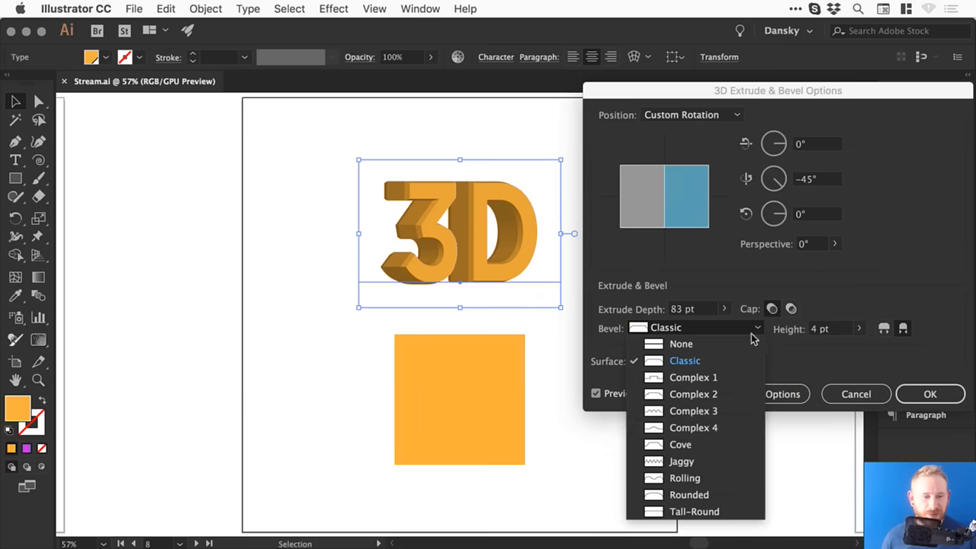
{"action": "left_click", "coordinate": [689, 495]}
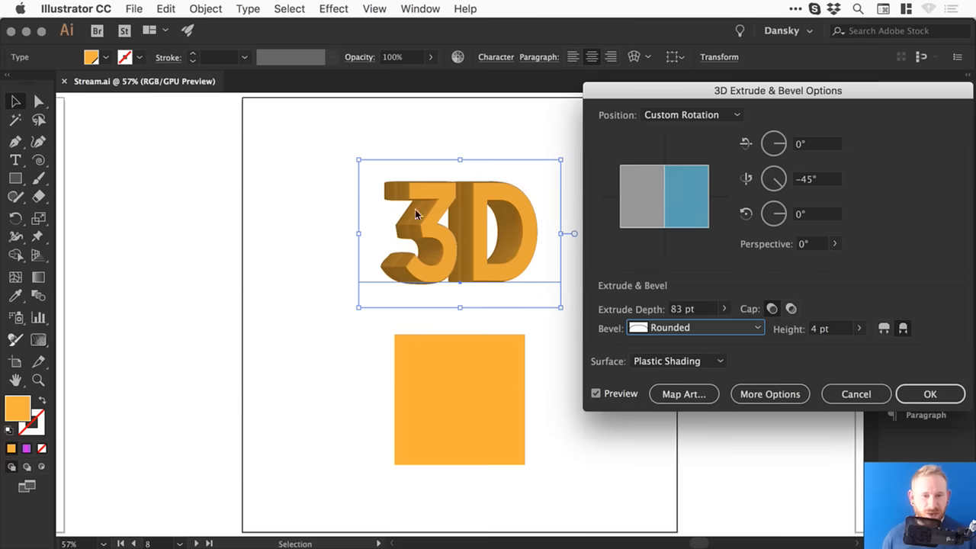
Step: Raise the rounded bevel's height to 25 pt and reduce it to 1 pt
{"action": "left_click", "coordinate": [858, 328]}
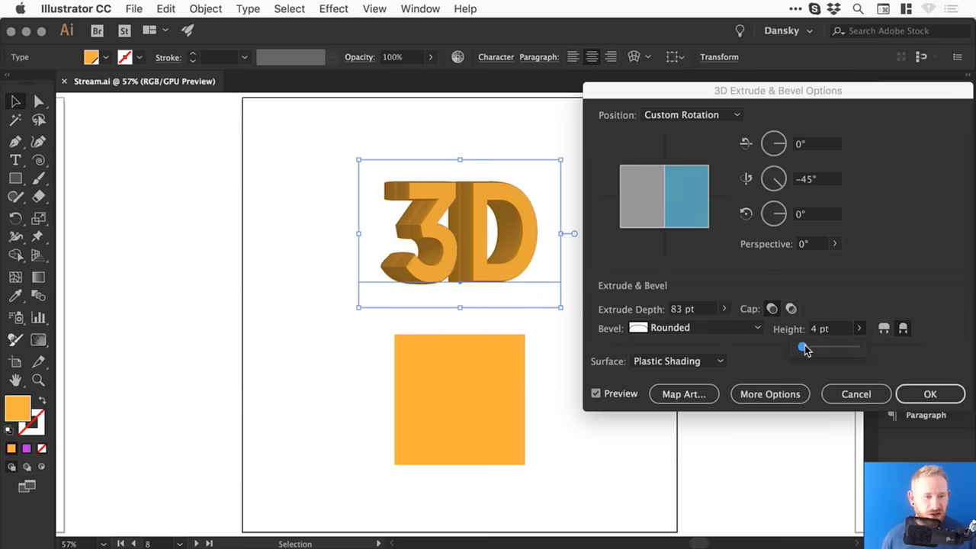
{"action": "left_click_drag", "start_coordinate": [809, 350], "coordinate": [817, 350]}
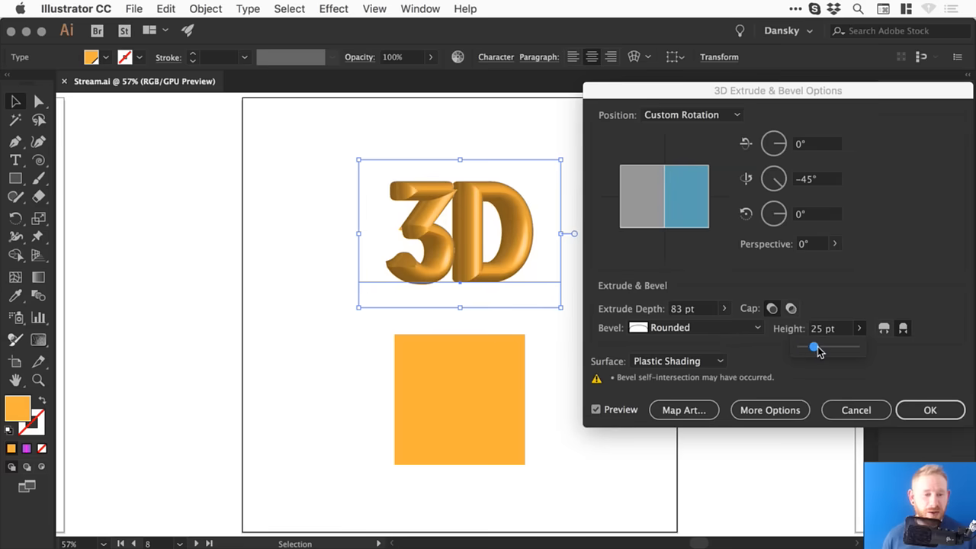
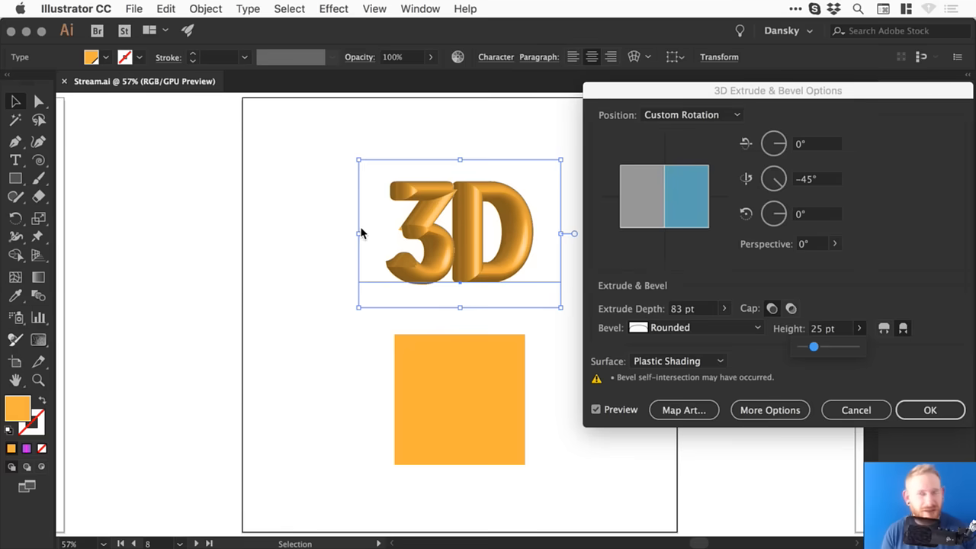
{"action": "left_click_drag", "start_coordinate": [813, 345], "coordinate": [795, 355]}
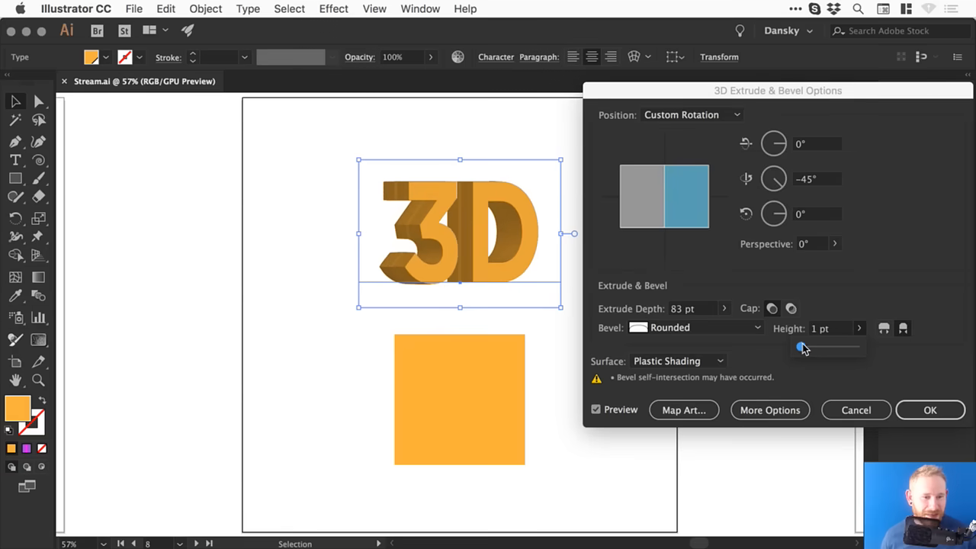
Step: Set the bevel height to 4 pt, try the Complex 4 and Complex 2 bevel shapes, and set the bevel to None
{"action": "left_click", "coordinate": [825, 329]}
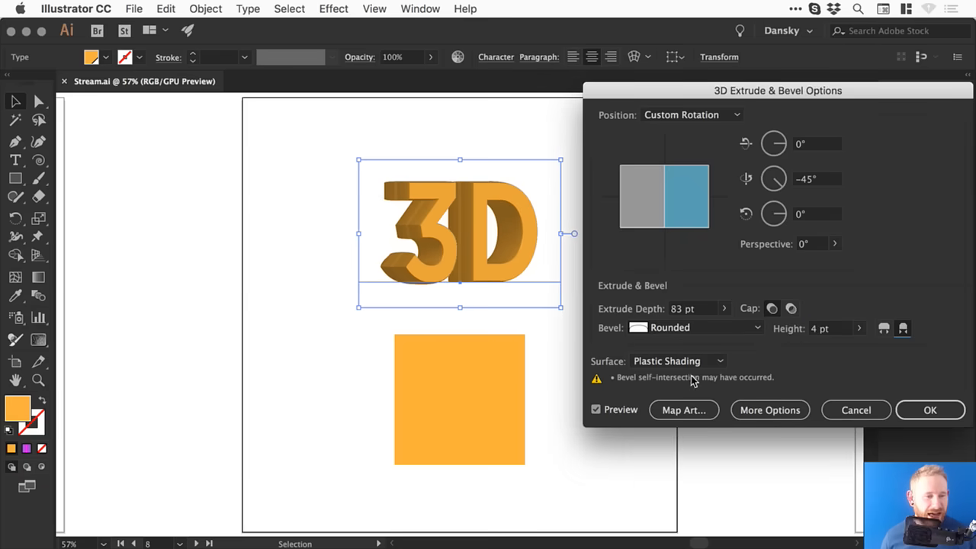
{"action": "left_click", "coordinate": [715, 330]}
{"action": "left_click", "coordinate": [697, 509]}
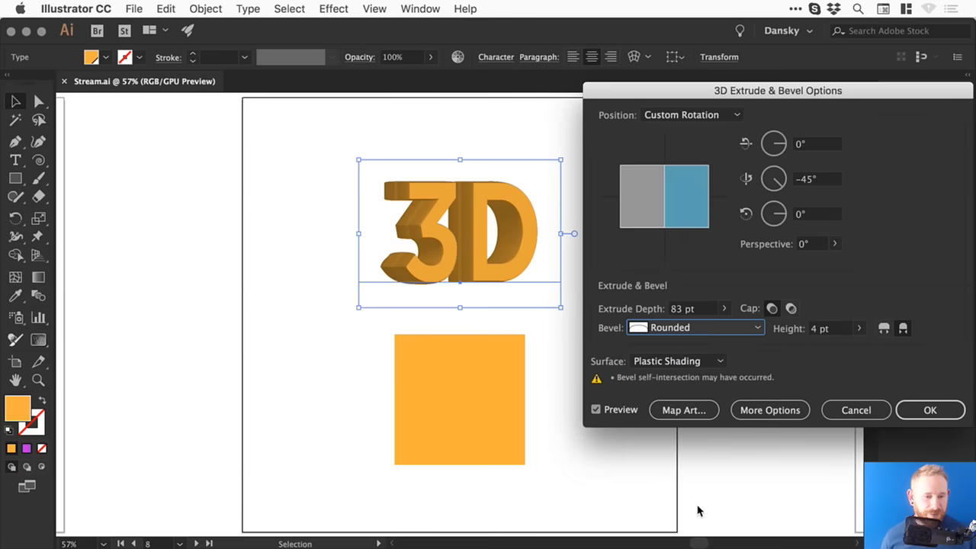
{"action": "left_click", "coordinate": [716, 330]}
{"action": "left_click", "coordinate": [709, 427]}
{"action": "left_click", "coordinate": [698, 328]}
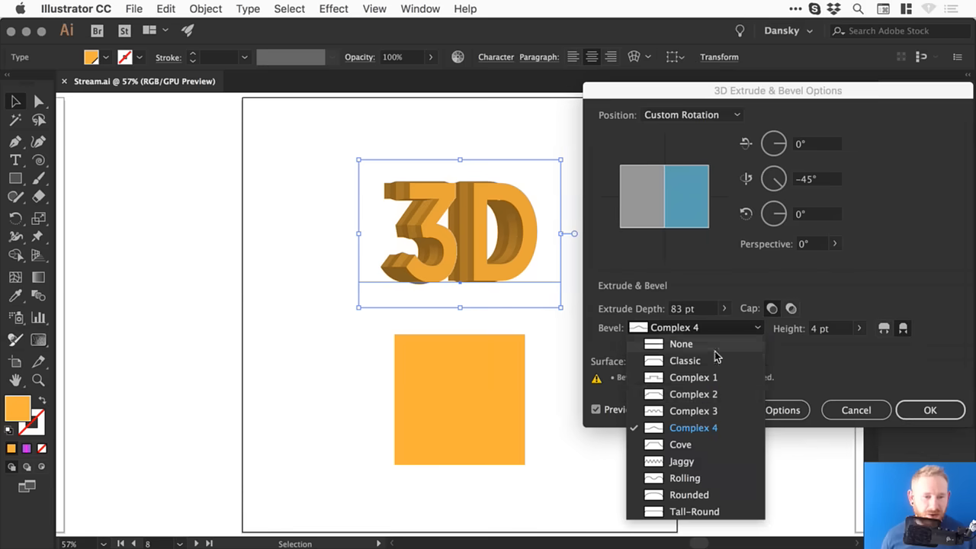
{"action": "left_click", "coordinate": [698, 394]}
{"action": "left_click", "coordinate": [699, 327]}
{"action": "left_click", "coordinate": [688, 344]}
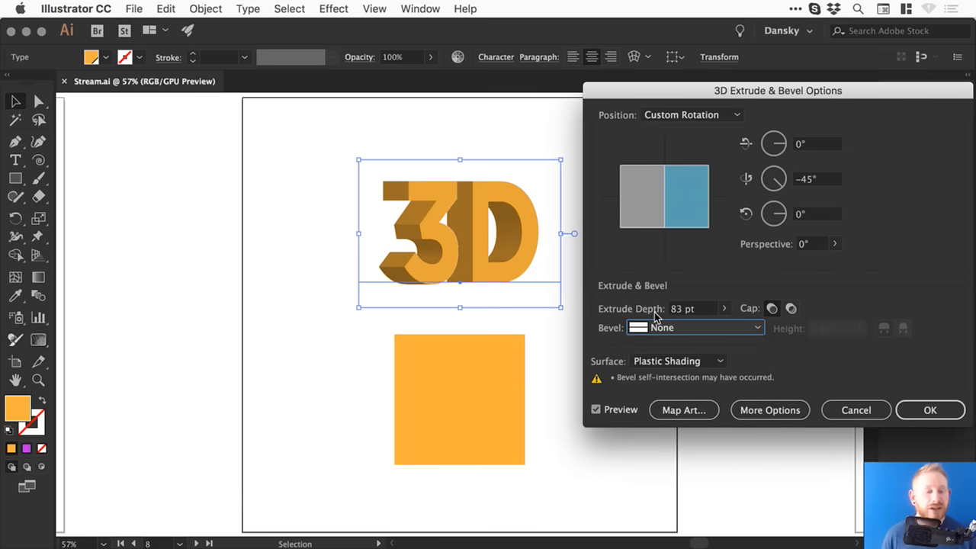
Step: Compare the Diffuse Shading, No Shading and Wireframe surfaces on the extruded text, returning to Plastic Shading
{"action": "left_click", "coordinate": [706, 366]}
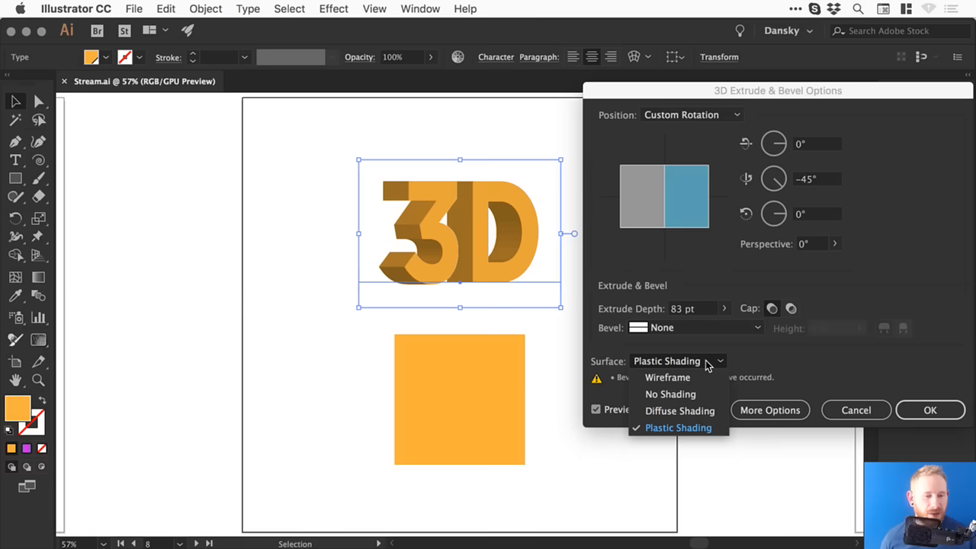
{"action": "left_click", "coordinate": [680, 411]}
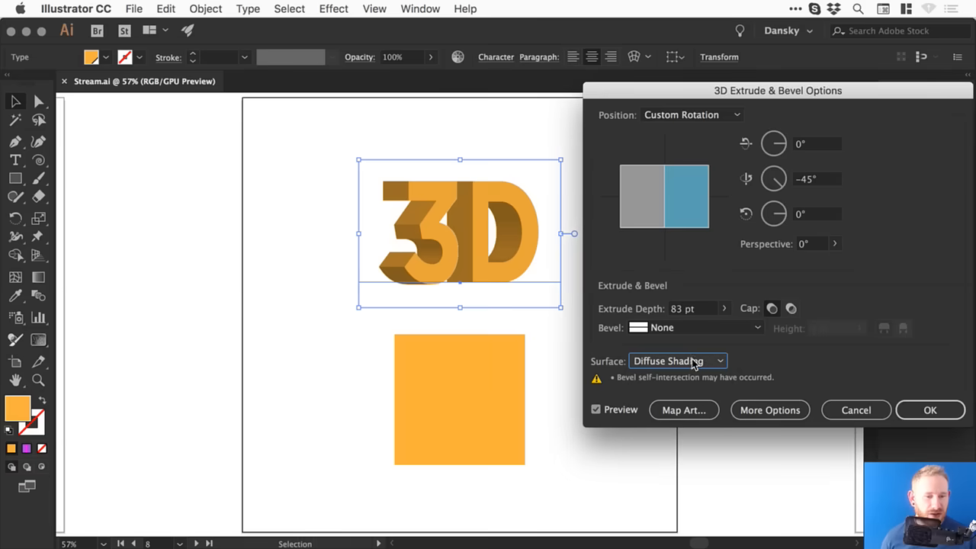
{"action": "left_click", "coordinate": [697, 365]}
{"action": "left_click", "coordinate": [692, 394]}
{"action": "left_click", "coordinate": [708, 364]}
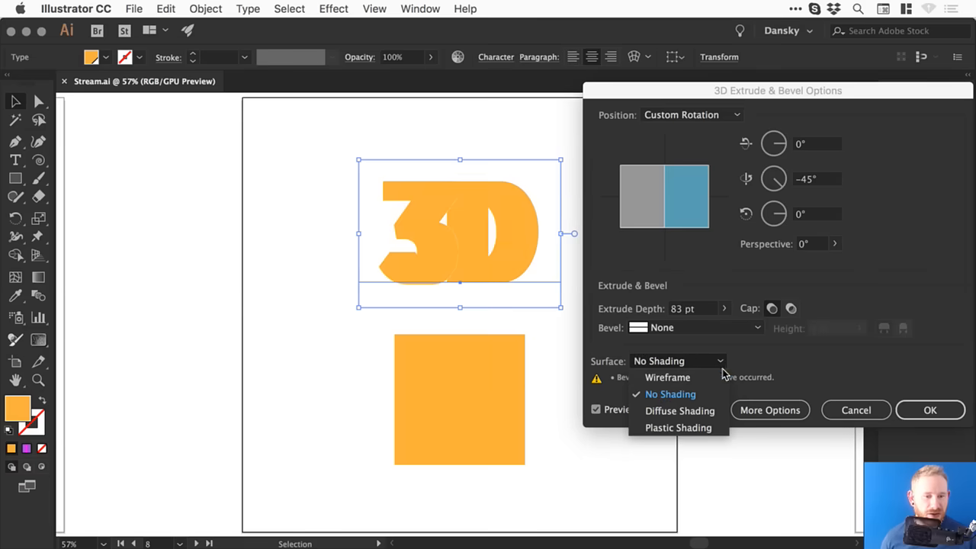
{"action": "left_click", "coordinate": [699, 377]}
{"action": "left_click", "coordinate": [697, 363]}
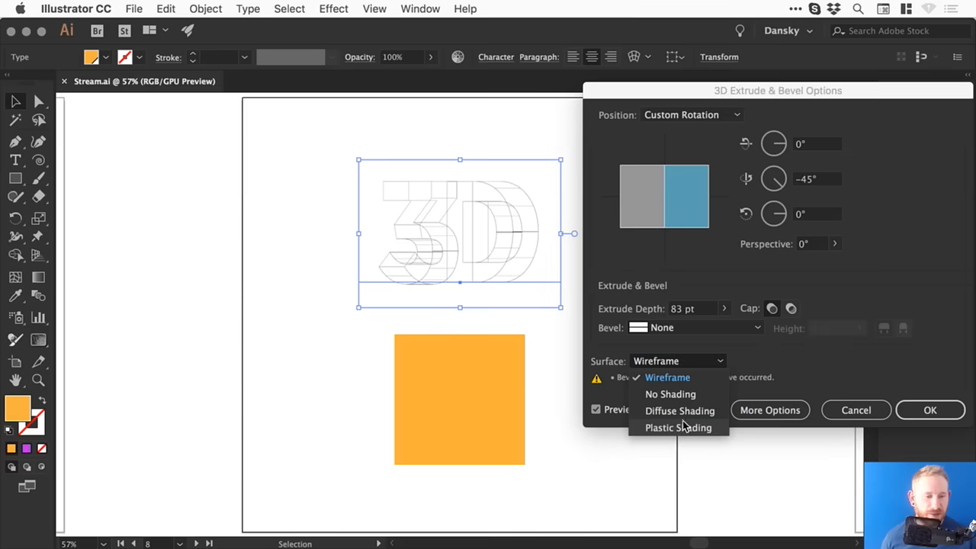
{"action": "left_click", "coordinate": [672, 427]}
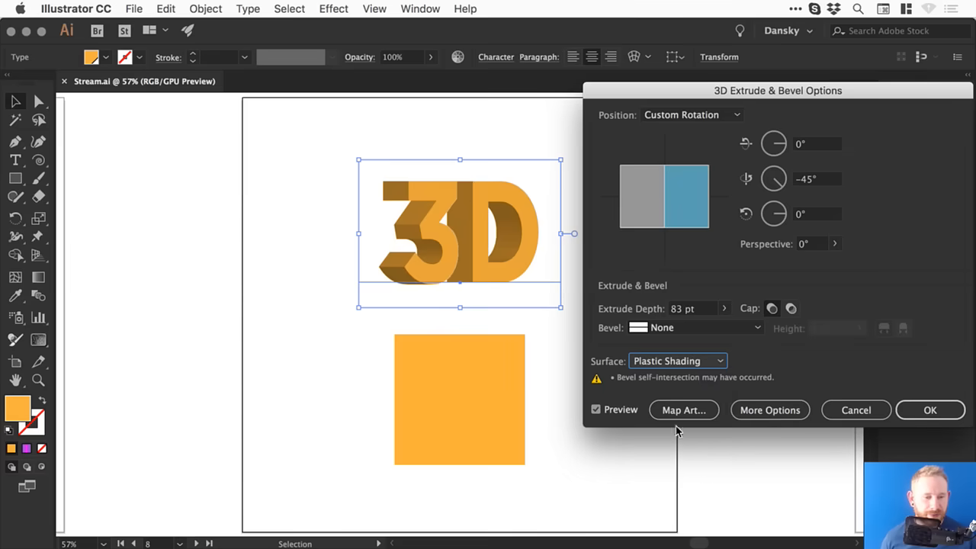
Step: Show the advanced lighting options, move the light to the left side of the shading sphere and set its intensity to 93%
{"action": "left_click", "coordinate": [753, 411]}
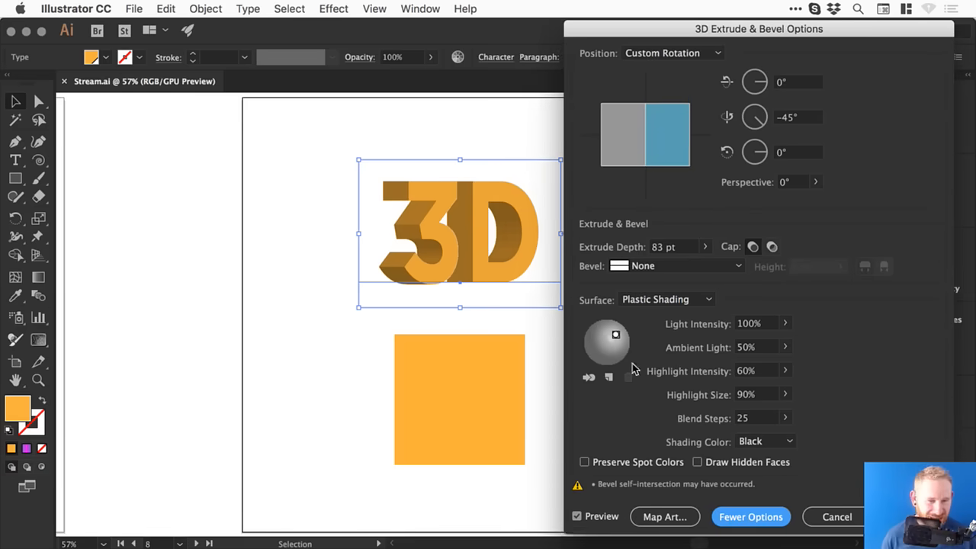
{"action": "mouse_move", "coordinate": [615, 336]}
{"action": "left_mouse_down"}
{"action": "mouse_move", "coordinate": [597, 333]}
{"action": "mouse_move", "coordinate": [602, 345]}
{"action": "mouse_move", "coordinate": [609, 330]}
{"action": "mouse_move", "coordinate": [594, 340]}
{"action": "mouse_move", "coordinate": [600, 353]}
{"action": "mouse_move", "coordinate": [593, 339]}
{"action": "left_mouse_up"}
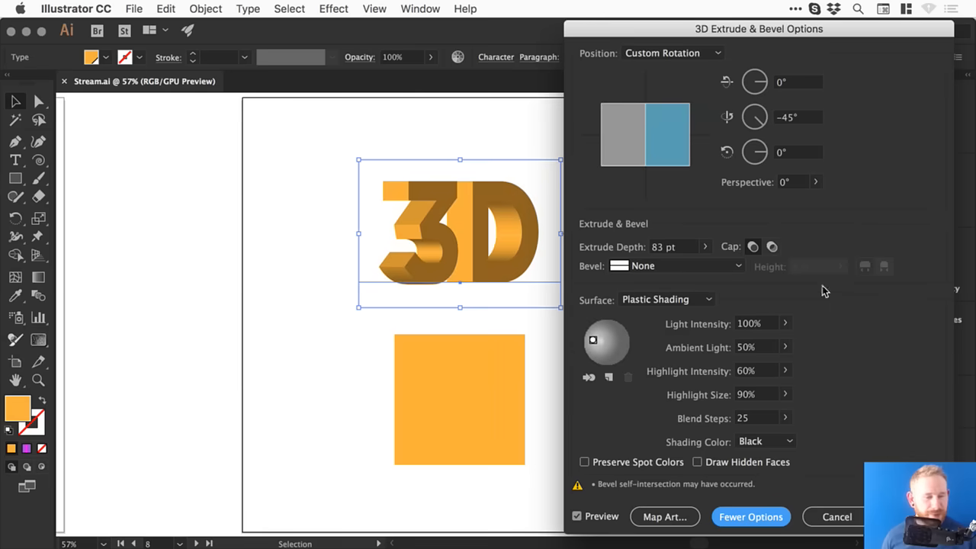
{"action": "left_click", "coordinate": [786, 323]}
{"action": "mouse_move", "coordinate": [766, 344]}
{"action": "left_mouse_down"}
{"action": "mouse_move", "coordinate": [744, 342]}
{"action": "mouse_move", "coordinate": [778, 343]}
{"action": "left_mouse_up"}
{"action": "left_click", "coordinate": [785, 323]}
Step: Set the ambient light to 49% and the highlight intensity to 65% for the extruded text
{"action": "left_click", "coordinate": [785, 347]}
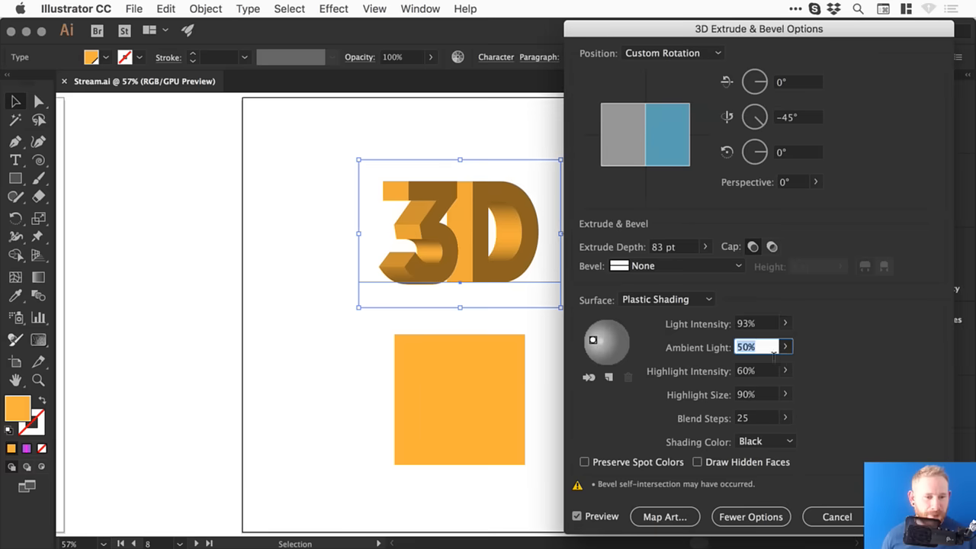
{"action": "mouse_move", "coordinate": [776, 367]}
{"action": "left_mouse_down"}
{"action": "mouse_move", "coordinate": [734, 361]}
{"action": "mouse_move", "coordinate": [753, 365]}
{"action": "left_mouse_up"}
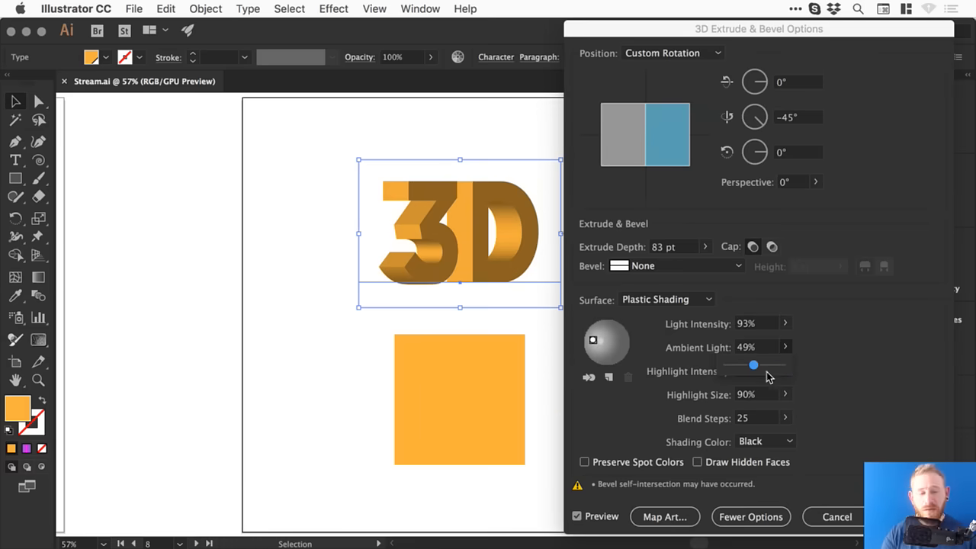
{"action": "left_click", "coordinate": [836, 362]}
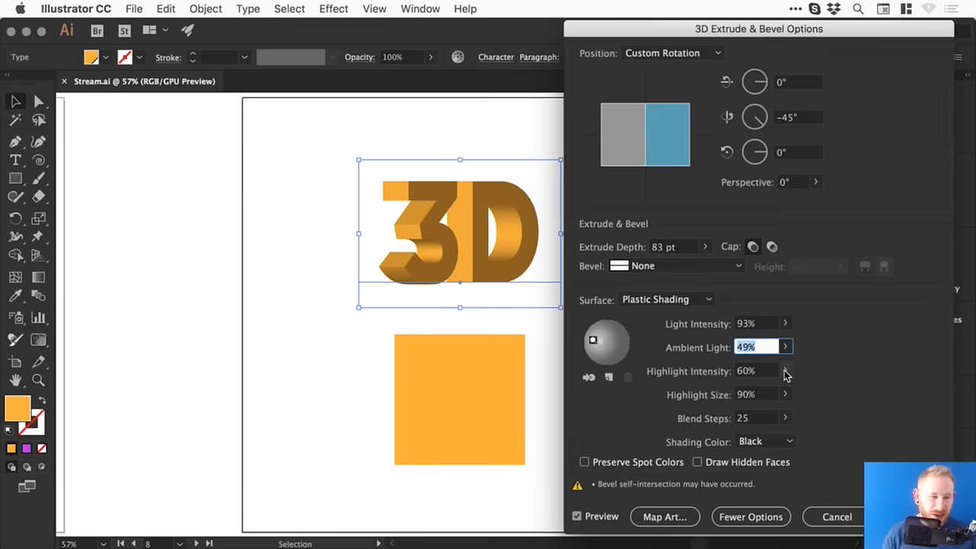
{"action": "left_click", "coordinate": [786, 370]}
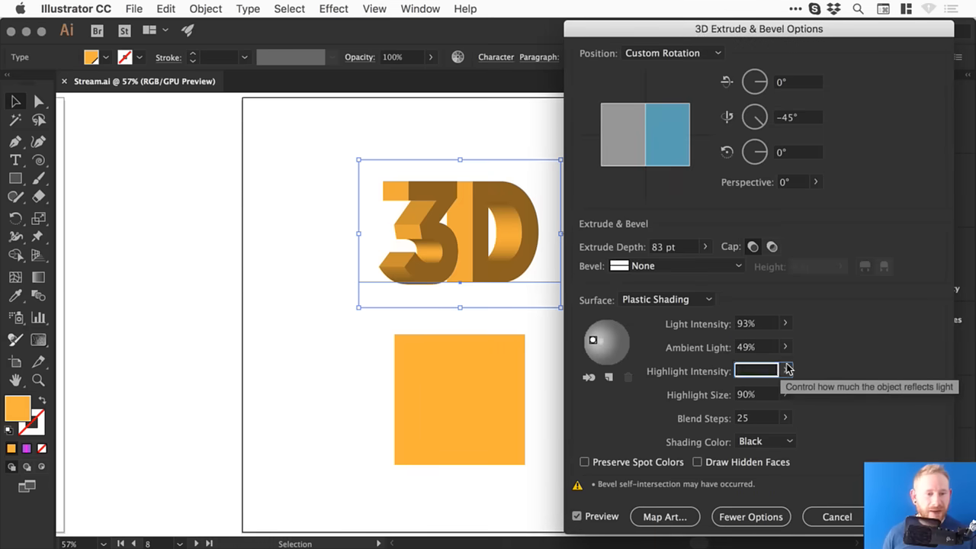
{"action": "left_click", "coordinate": [787, 369]}
{"action": "left_click_drag", "start_coordinate": [760, 390], "coordinate": [765, 392]}
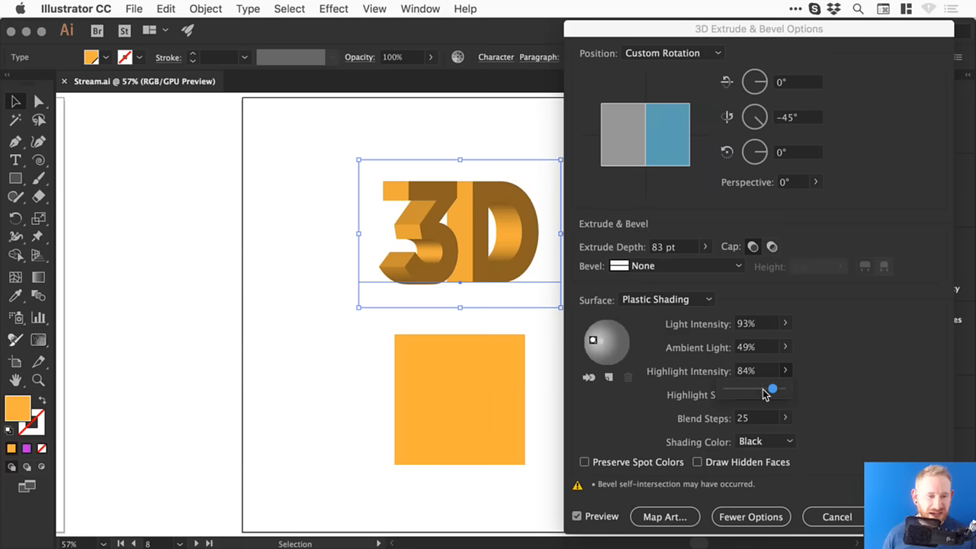
{"action": "left_click", "coordinate": [806, 397]}
Step: Set the highlight size to 72% and the blend steps to 200
{"action": "left_click", "coordinate": [784, 395]}
{"action": "left_click_drag", "start_coordinate": [778, 413], "coordinate": [742, 414]}
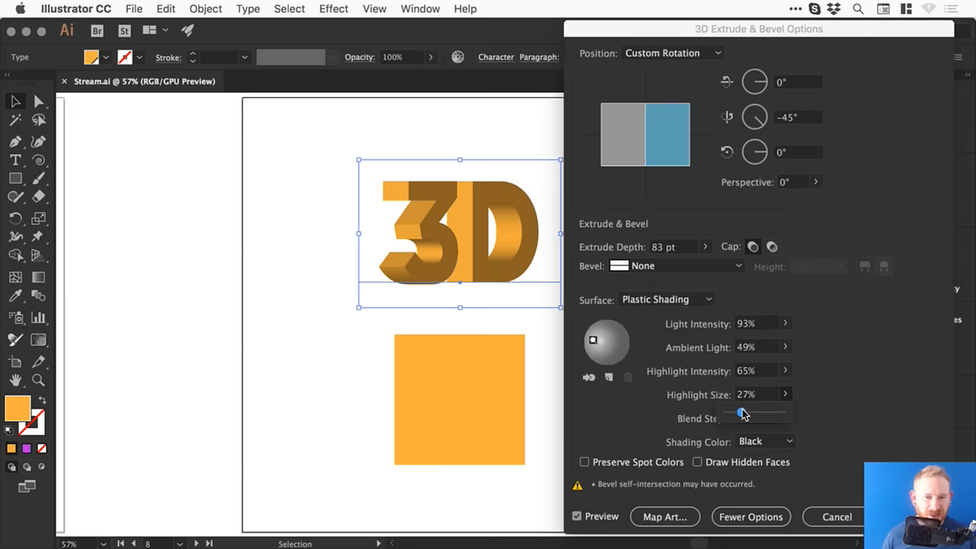
{"action": "left_click", "coordinate": [766, 416]}
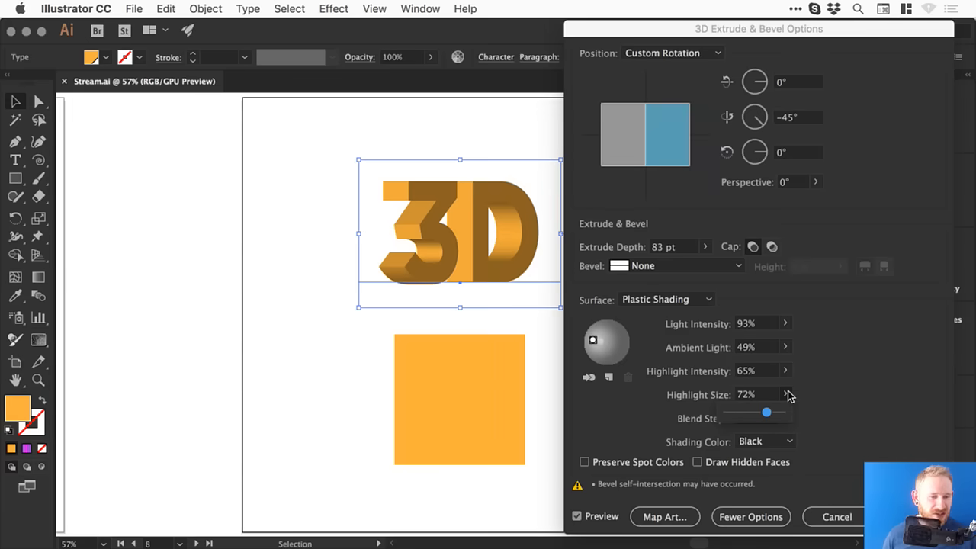
{"action": "left_click", "coordinate": [811, 406]}
{"action": "key", "text": "Tab"}
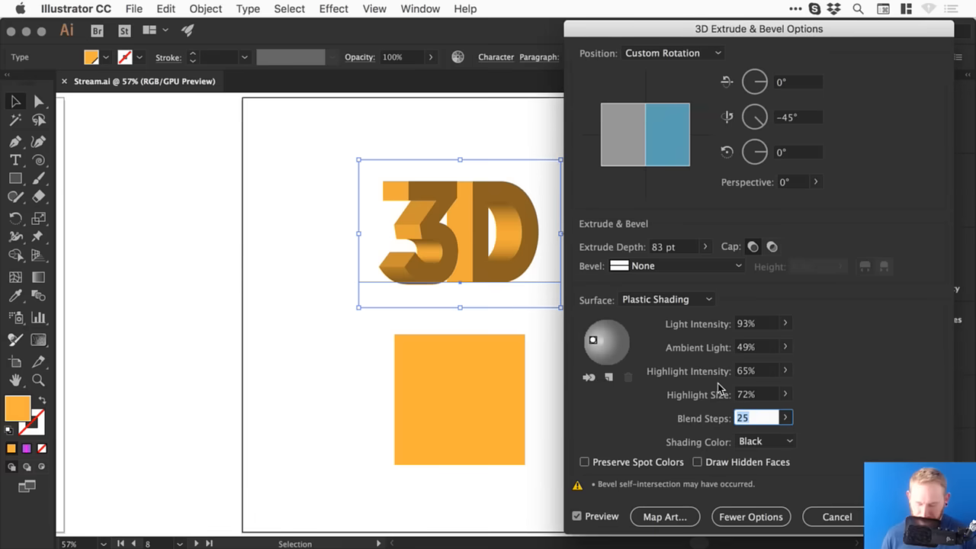
{"action": "key", "text": "Tab"}
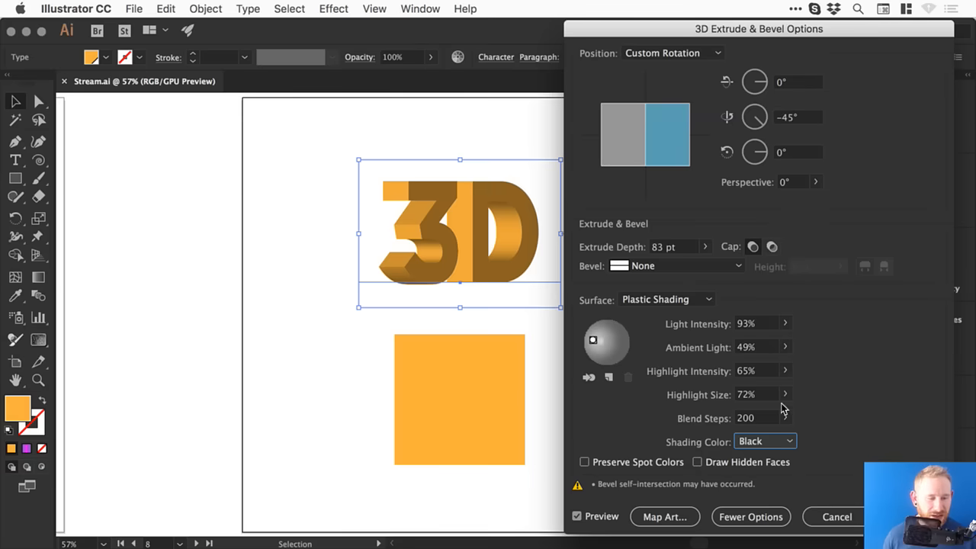
Step: Change the shading colour from Black to a custom dark brown, 3d1a08
{"action": "left_click", "coordinate": [777, 444]}
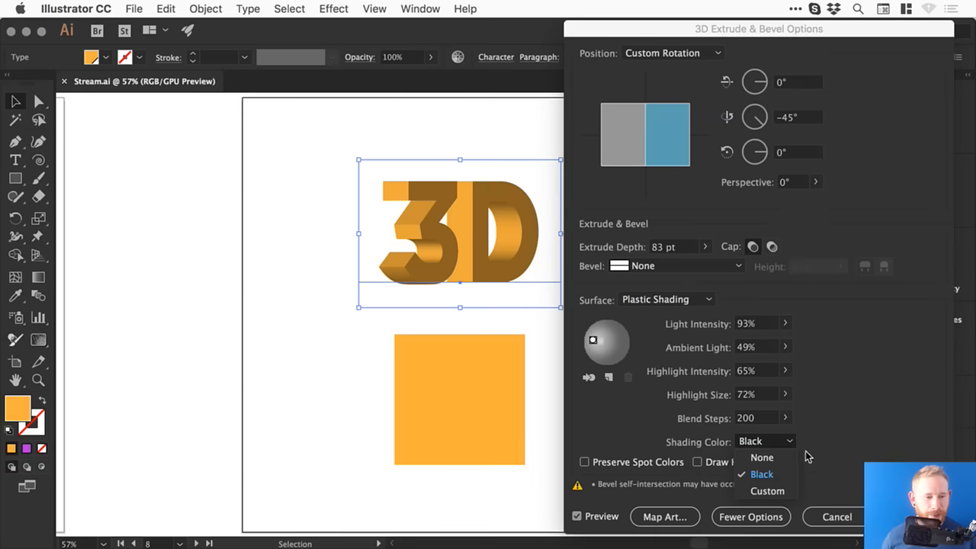
{"action": "left_click", "coordinate": [770, 491]}
{"action": "left_click", "coordinate": [812, 440]}
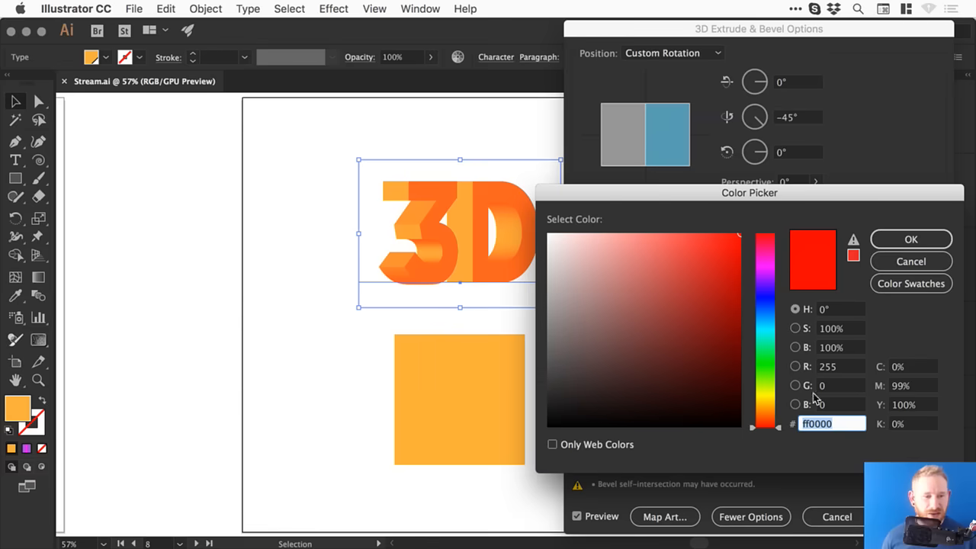
{"action": "left_click_drag", "start_coordinate": [802, 199], "coordinate": [851, 177]}
{"action": "left_click_drag", "start_coordinate": [760, 315], "coordinate": [793, 316]}
{"action": "left_click", "coordinate": [815, 397]}
{"action": "left_click_drag", "start_coordinate": [815, 395], "coordinate": [816, 397]}
{"action": "mouse_move", "coordinate": [790, 340]}
{"action": "left_mouse_down"}
{"action": "mouse_move", "coordinate": [737, 378]}
{"action": "mouse_move", "coordinate": [767, 371]}
{"action": "mouse_move", "coordinate": [764, 360]}
{"action": "left_mouse_up"}
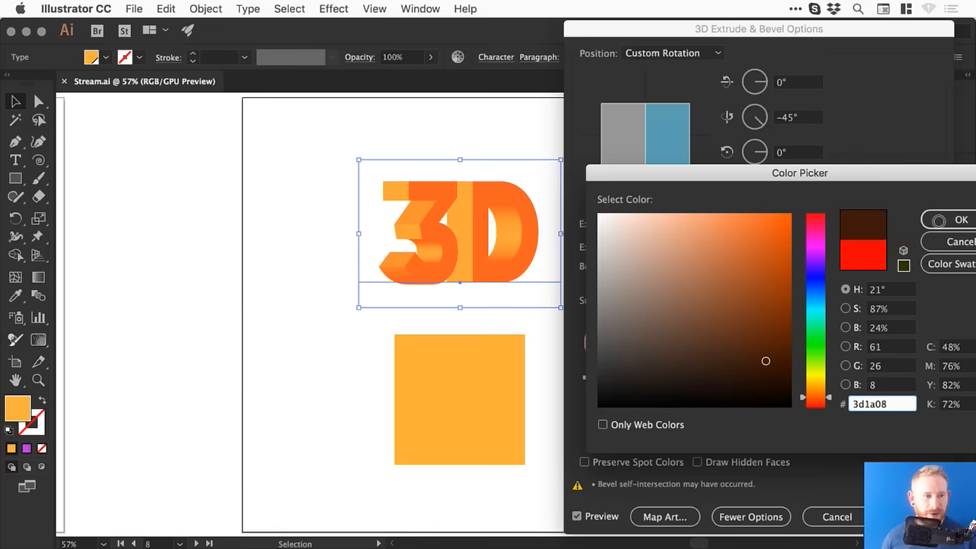
{"action": "left_click", "coordinate": [939, 221]}
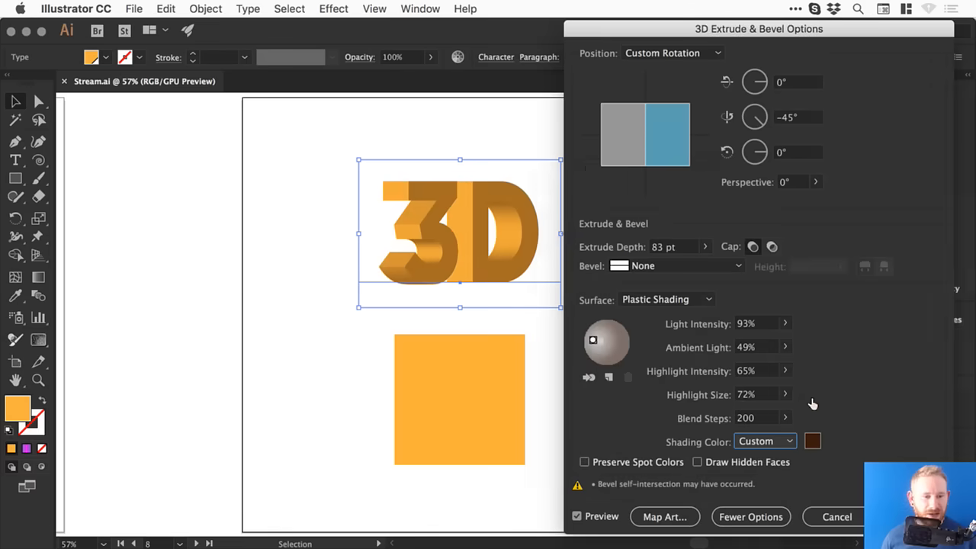
Step: Darken the custom shading colour to near-black 070200
{"action": "left_click", "coordinate": [811, 440]}
{"action": "left_click_drag", "start_coordinate": [767, 387], "coordinate": [786, 402]}
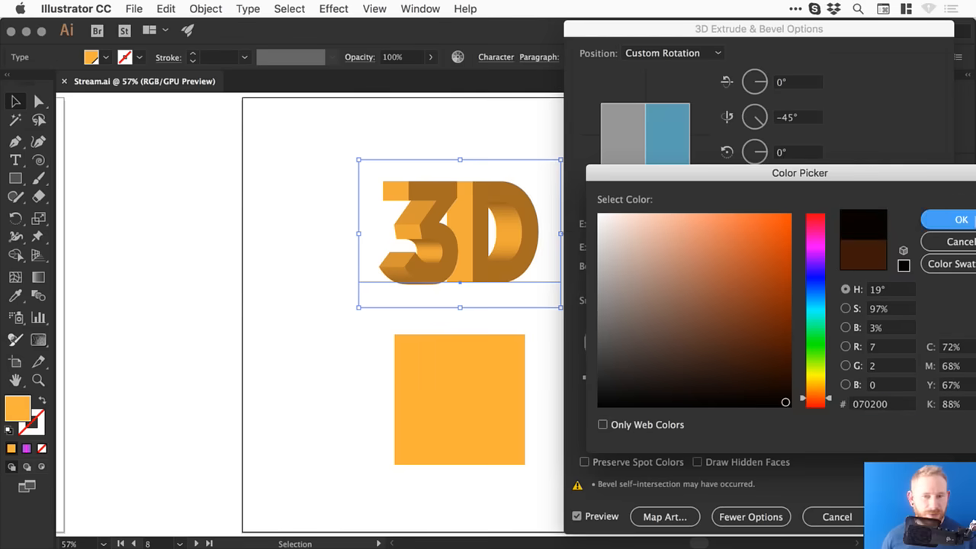
{"action": "left_click", "coordinate": [957, 221]}
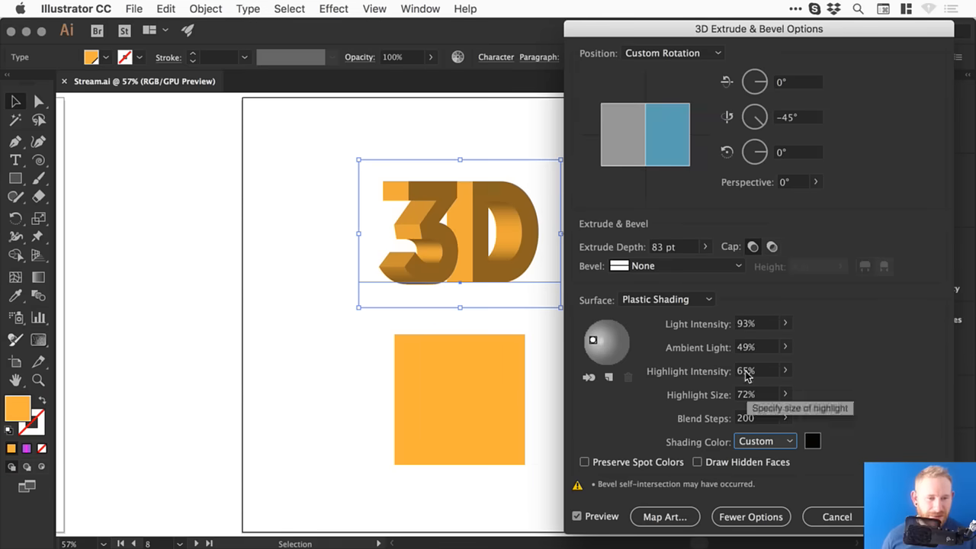
Step: Preview the extruded text with No Shading and switch the surface back to Plastic Shading
{"action": "left_click", "coordinate": [645, 294]}
{"action": "left_click", "coordinate": [660, 331]}
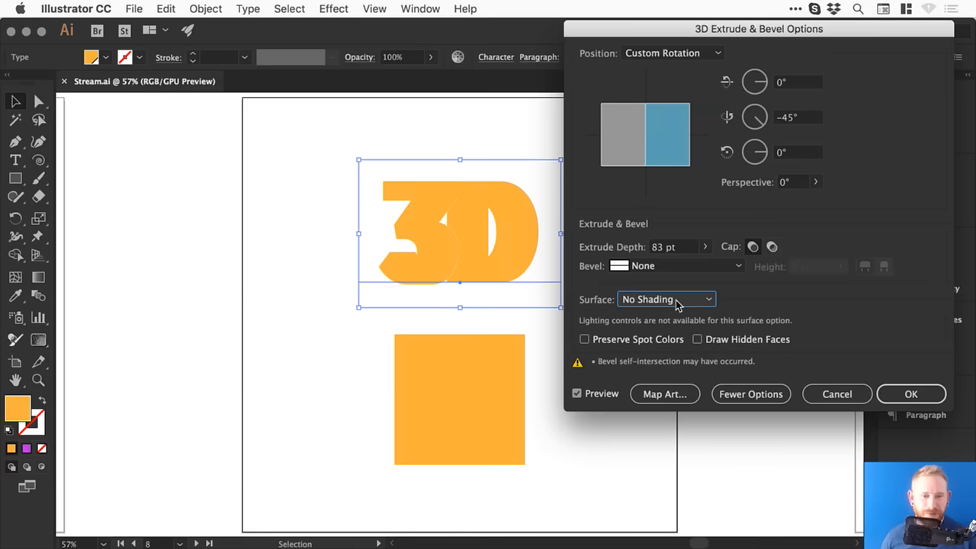
{"action": "left_click", "coordinate": [673, 300]}
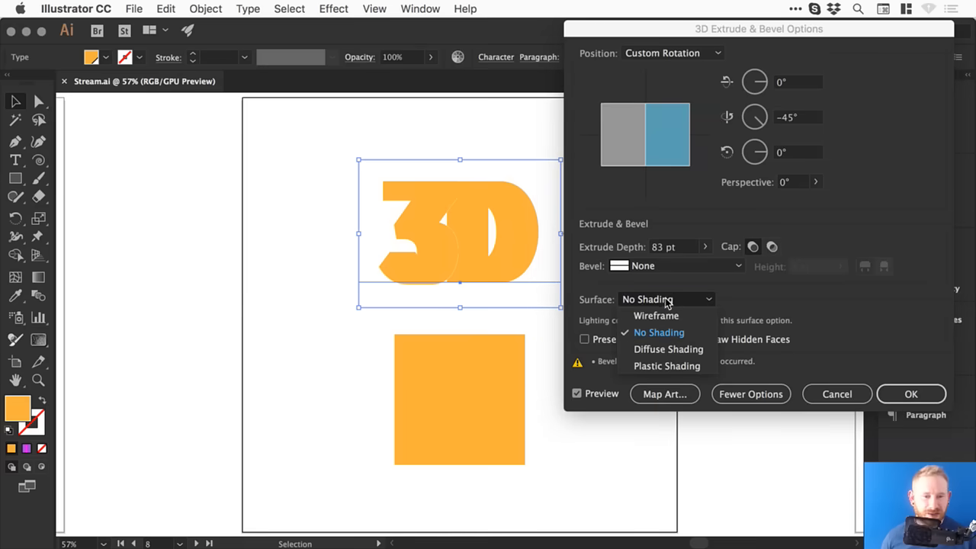
{"action": "left_click", "coordinate": [675, 366]}
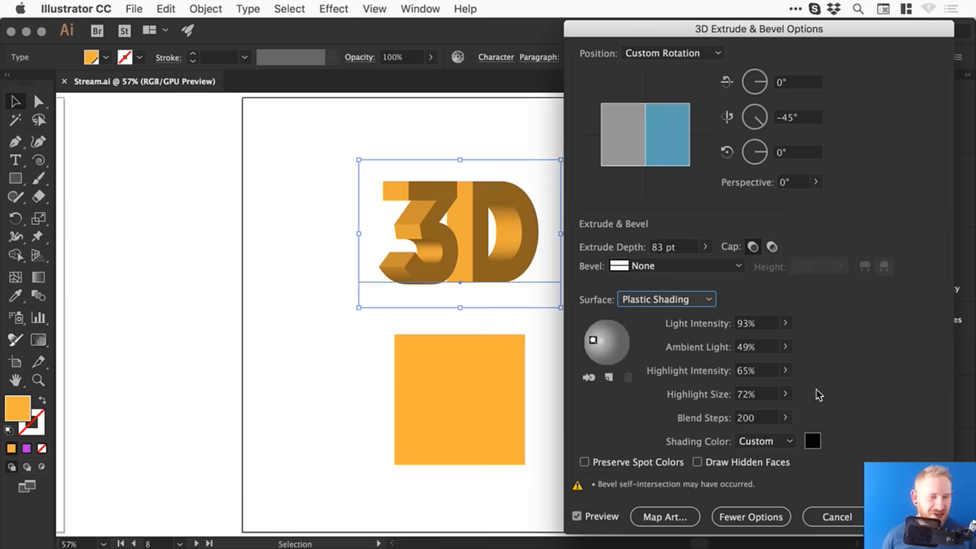
Step: Try a dark blue custom shading colour, 000f9e, on the extruded text
{"action": "left_click", "coordinate": [815, 442]}
{"action": "left_click_drag", "start_coordinate": [815, 297], "coordinate": [814, 282]}
{"action": "left_click", "coordinate": [777, 252]}
{"action": "left_click_drag", "start_coordinate": [779, 252], "coordinate": [791, 287]}
{"action": "left_click", "coordinate": [953, 219]}
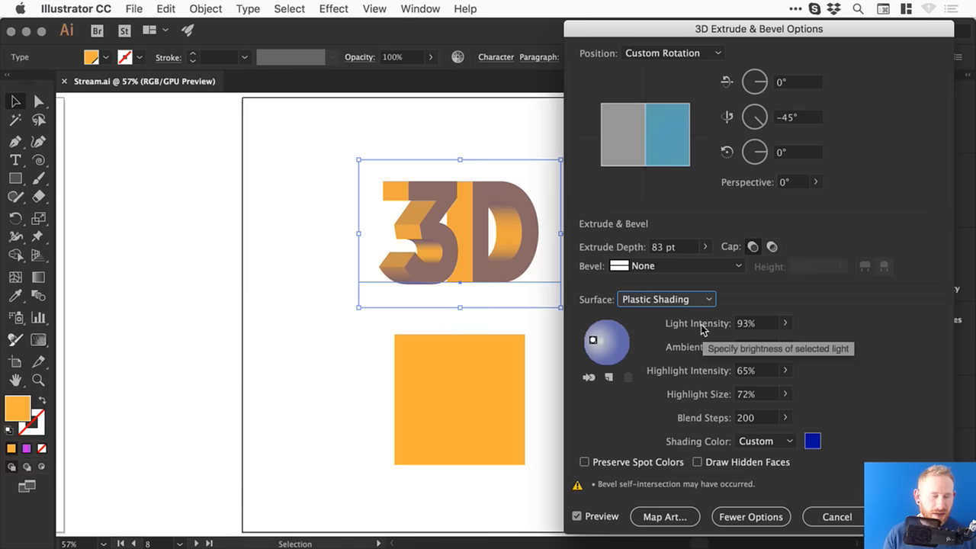
Step: Set the custom shading colour to a dark orange and apply the 3D Extrude & Bevel effect to the text
{"action": "left_click", "coordinate": [812, 441]}
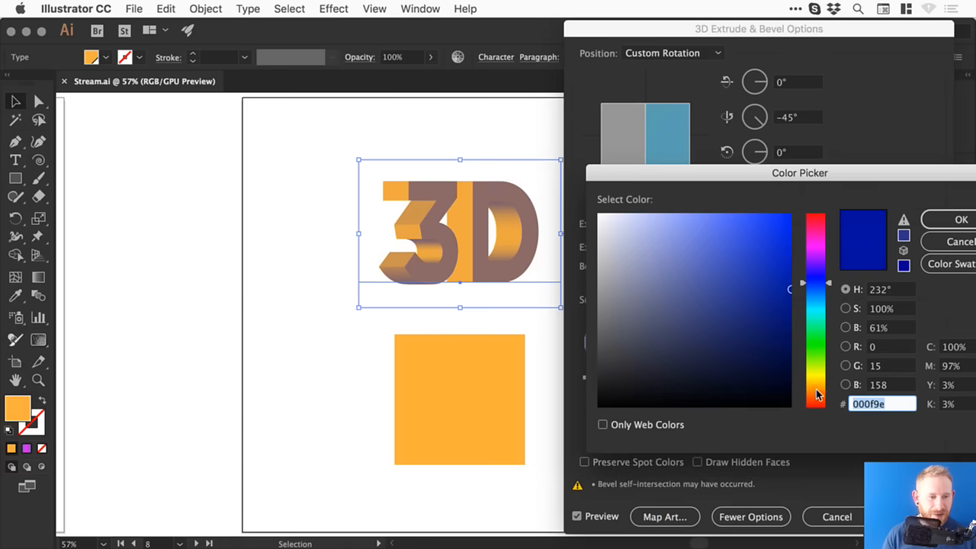
{"action": "left_click", "coordinate": [816, 394]}
{"action": "left_click", "coordinate": [958, 220]}
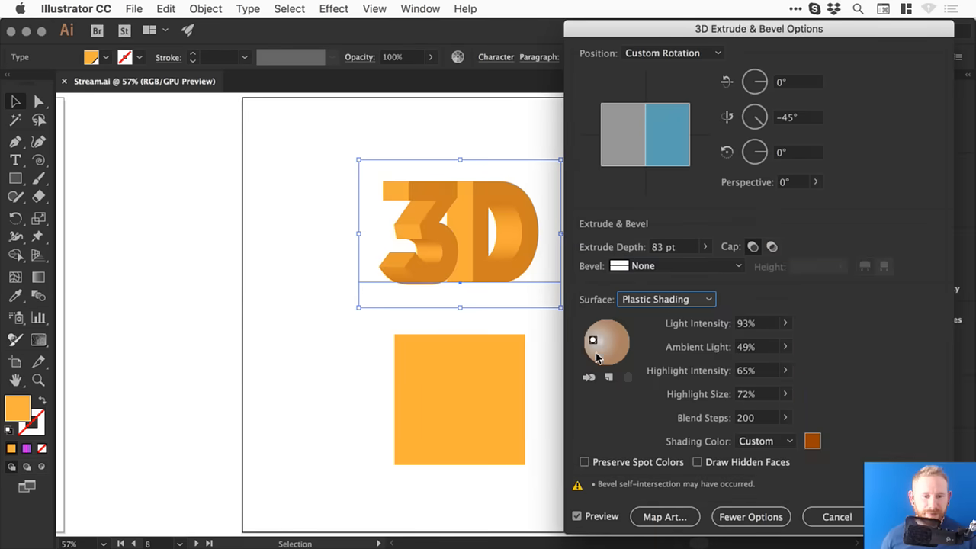
{"action": "left_click", "coordinate": [913, 516]}
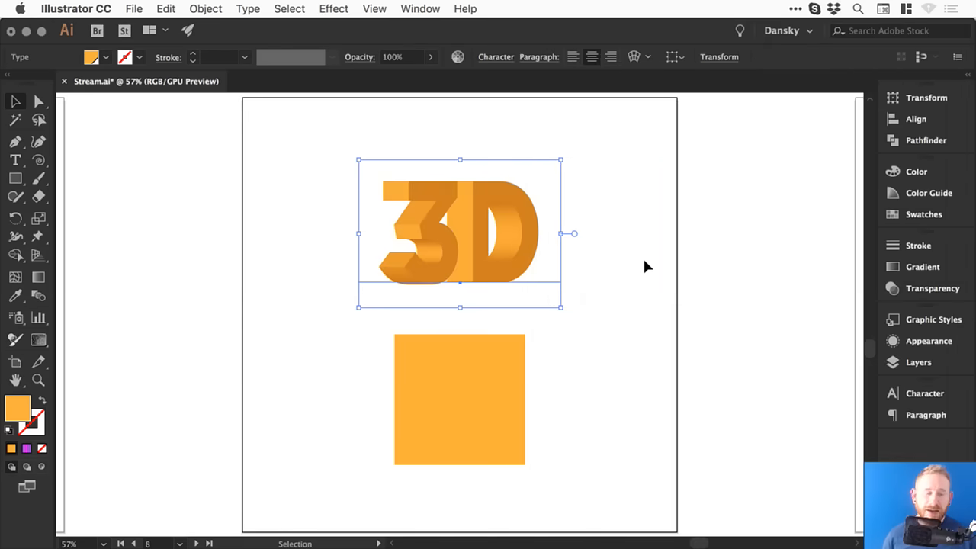
Step: Select the 3D Extrude & Bevel effect among the text's appearance attributes
{"action": "left_click", "coordinate": [933, 346]}
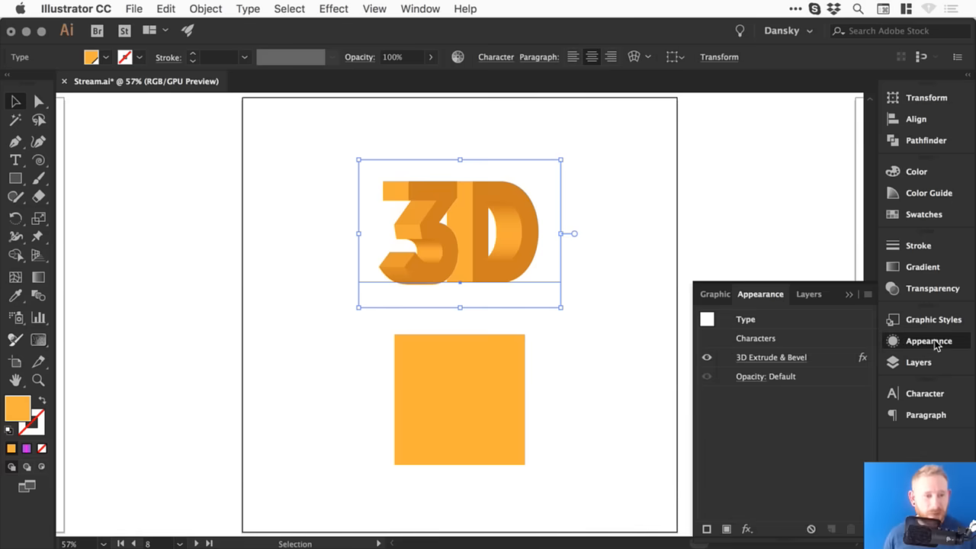
{"action": "left_click", "coordinate": [836, 358]}
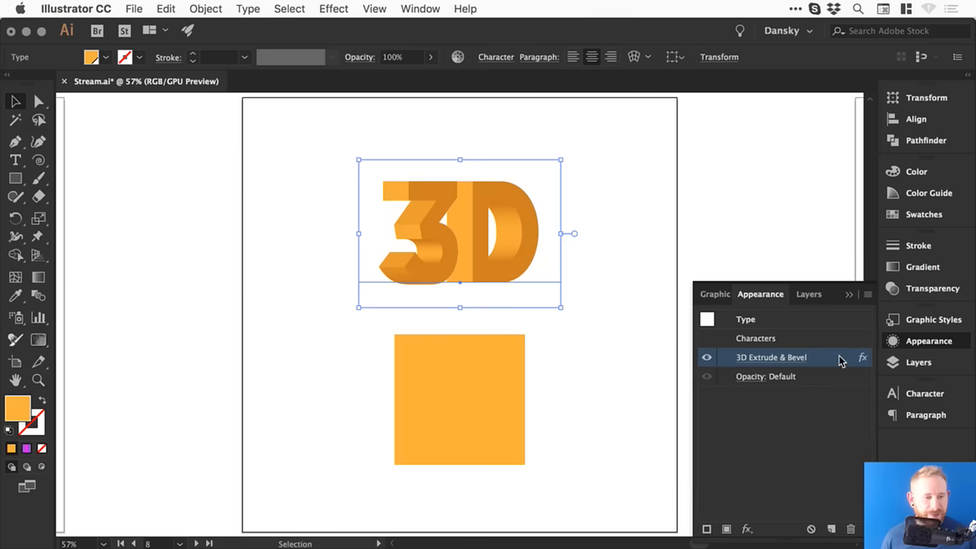
Step: Toggle the text's 3D Extrude & Bevel effect until it is hidden, and compare the flat lettering in Outline and Preview modes
{"action": "left_click", "coordinate": [706, 357]}
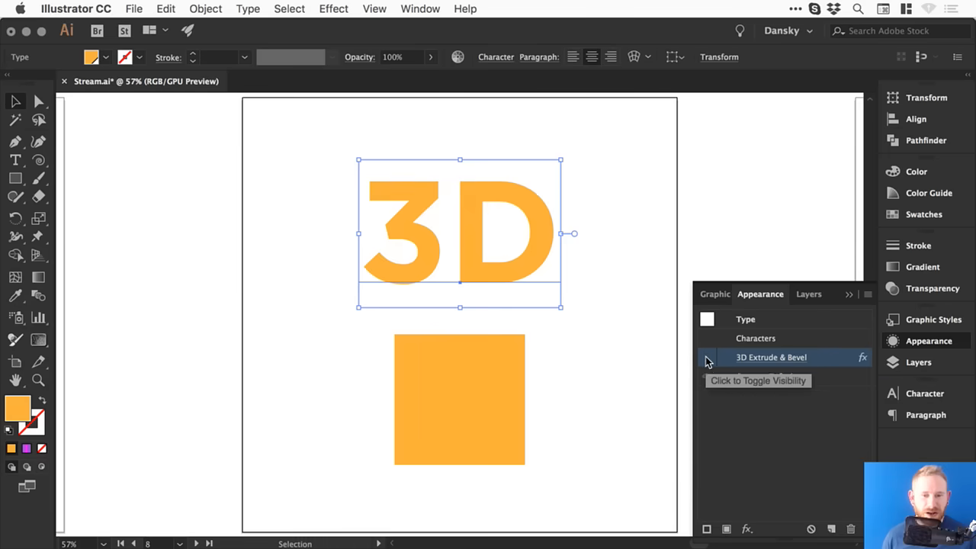
{"action": "left_click", "coordinate": [706, 358]}
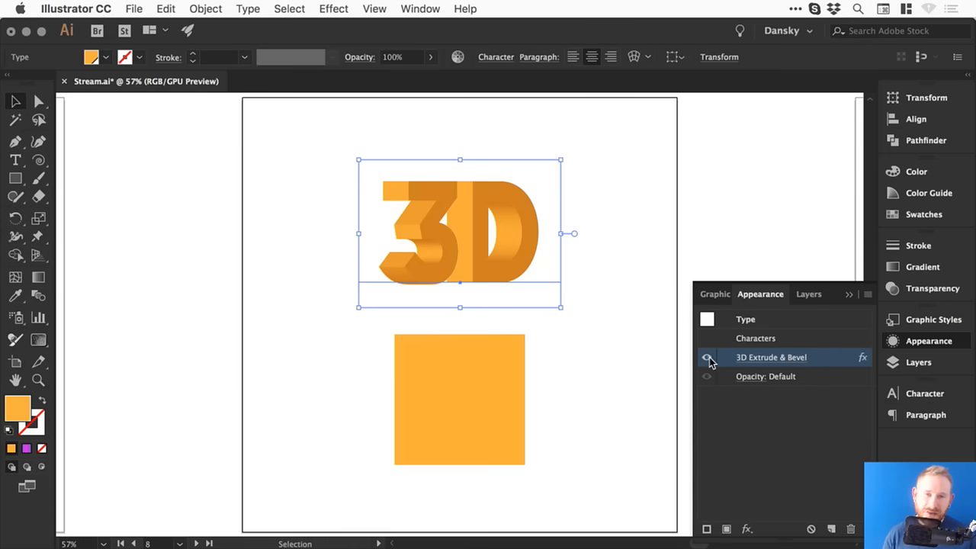
{"action": "left_click", "coordinate": [707, 358]}
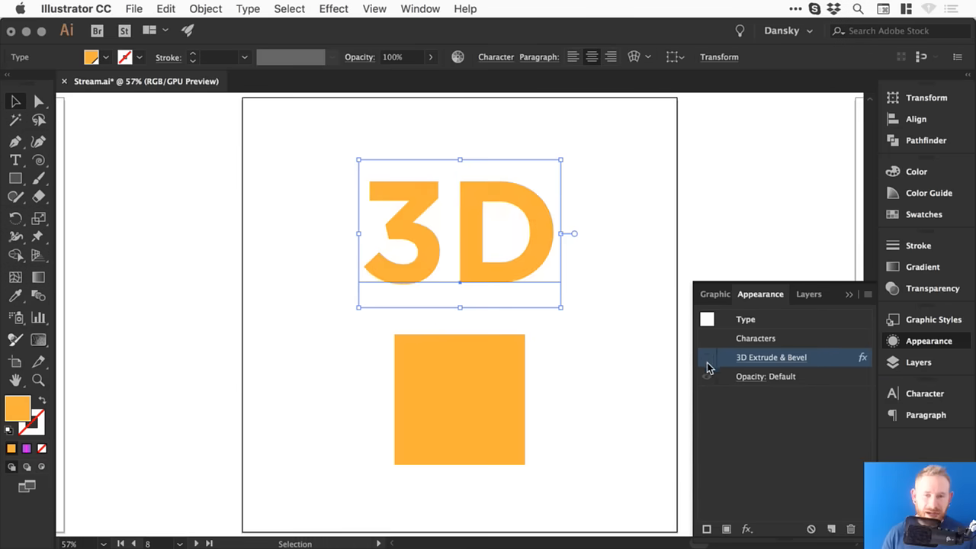
{"action": "left_click", "coordinate": [930, 344]}
{"action": "left_click", "coordinate": [771, 275]}
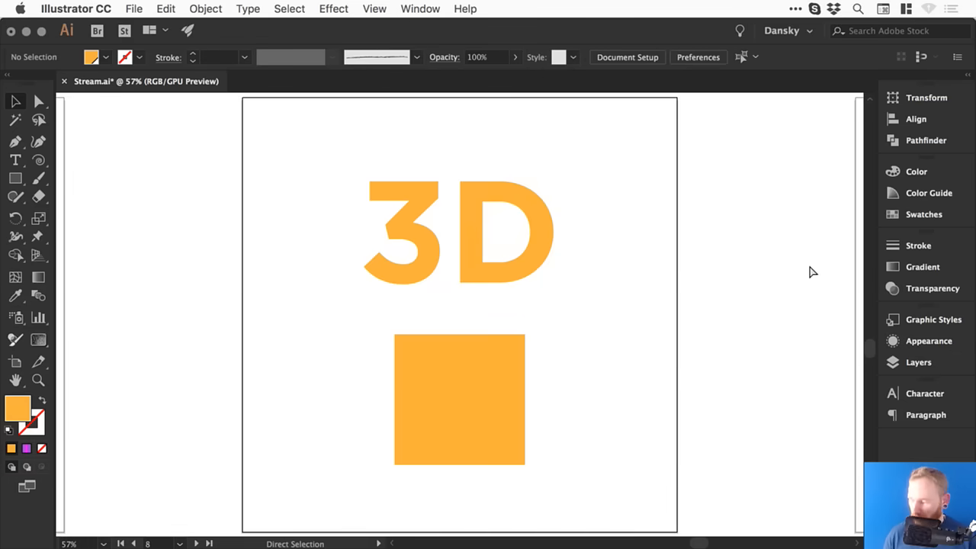
{"action": "key", "text": "super+y"}
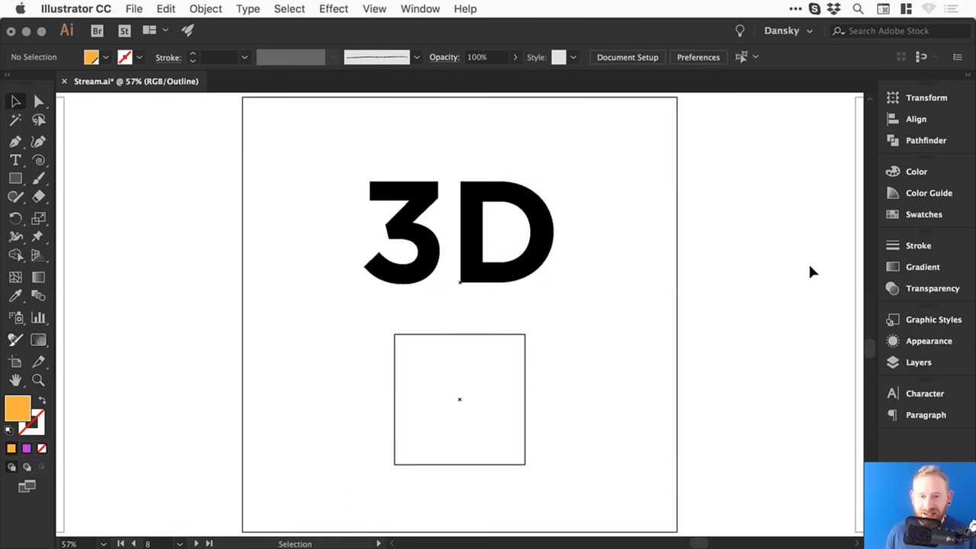
{"action": "key", "text": "super+y"}
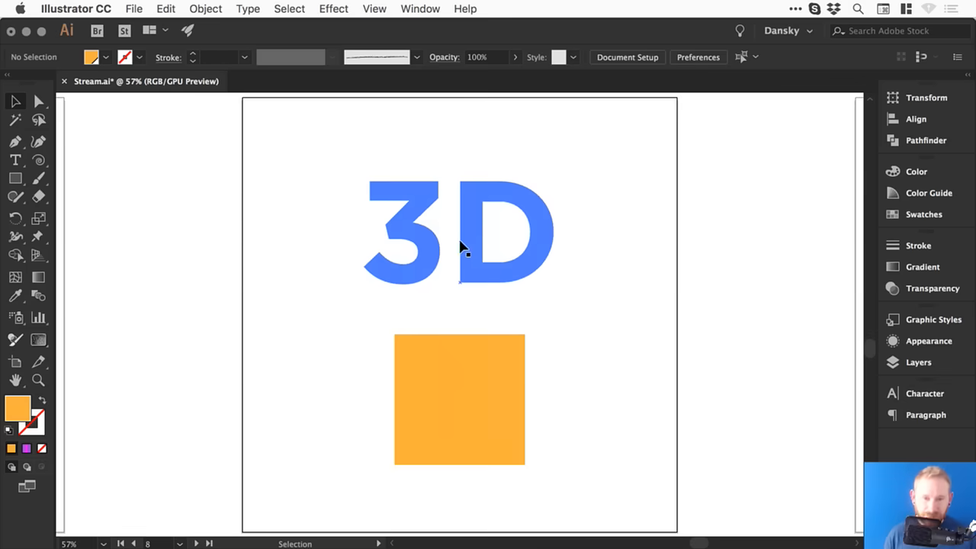
Step: Reselect the 3D text and make its 3D Extrude & Bevel effect visible again
{"action": "double_click", "coordinate": [540, 236]}
{"action": "left_click", "coordinate": [928, 340]}
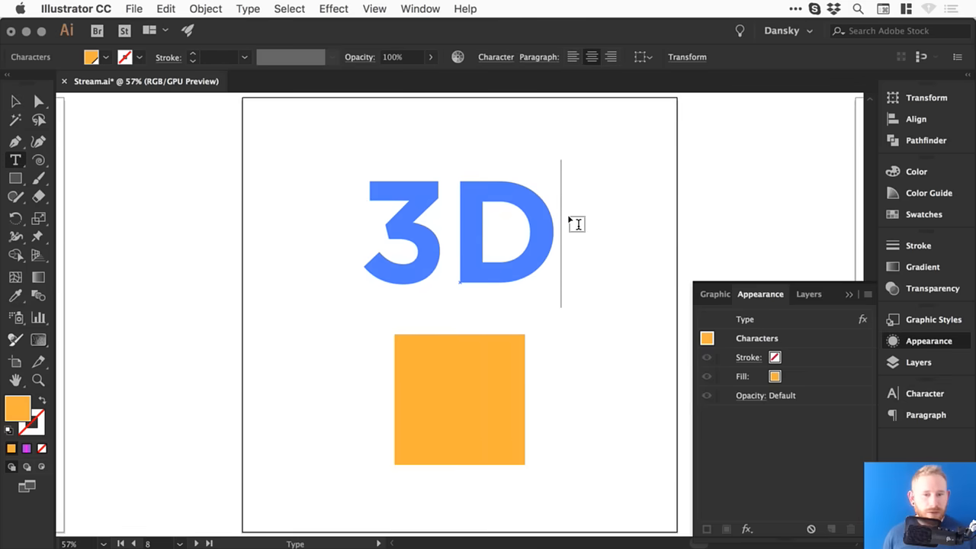
{"action": "key", "text": "Escape"}
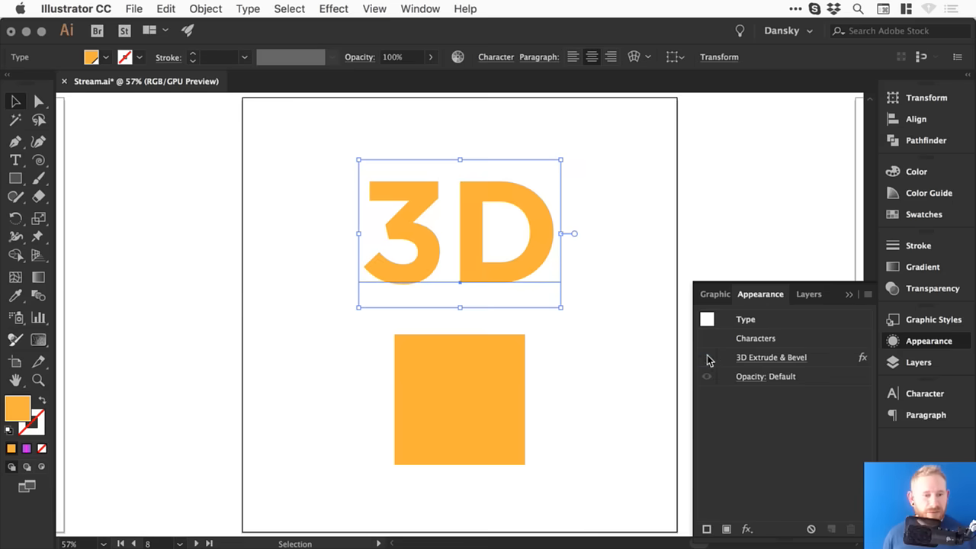
{"action": "left_click", "coordinate": [709, 357]}
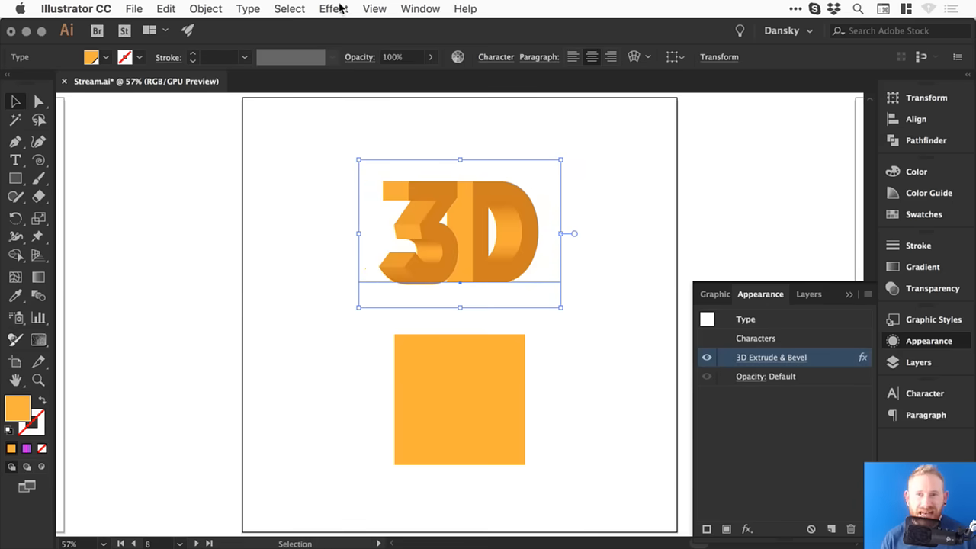
{"action": "left_click", "coordinate": [340, 8]}
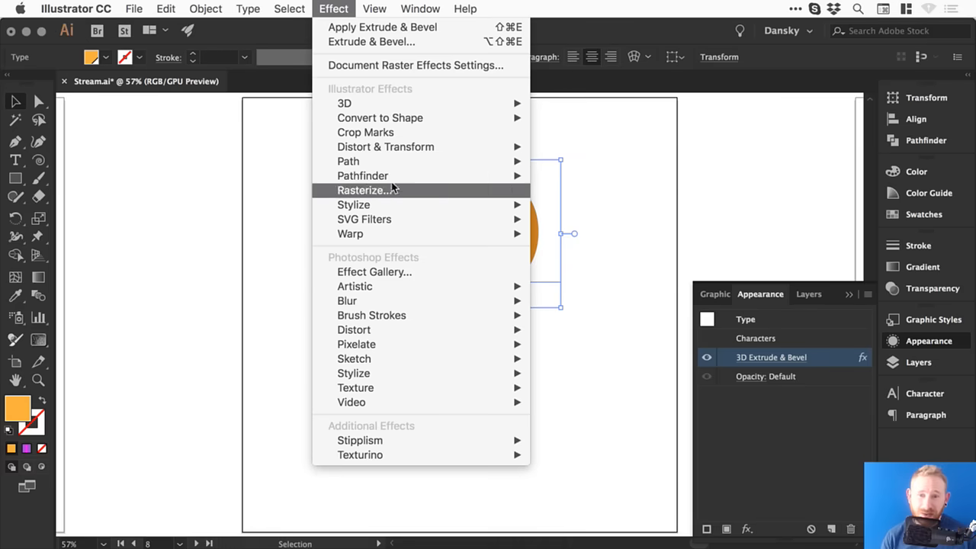
{"action": "left_click", "coordinate": [340, 7]}
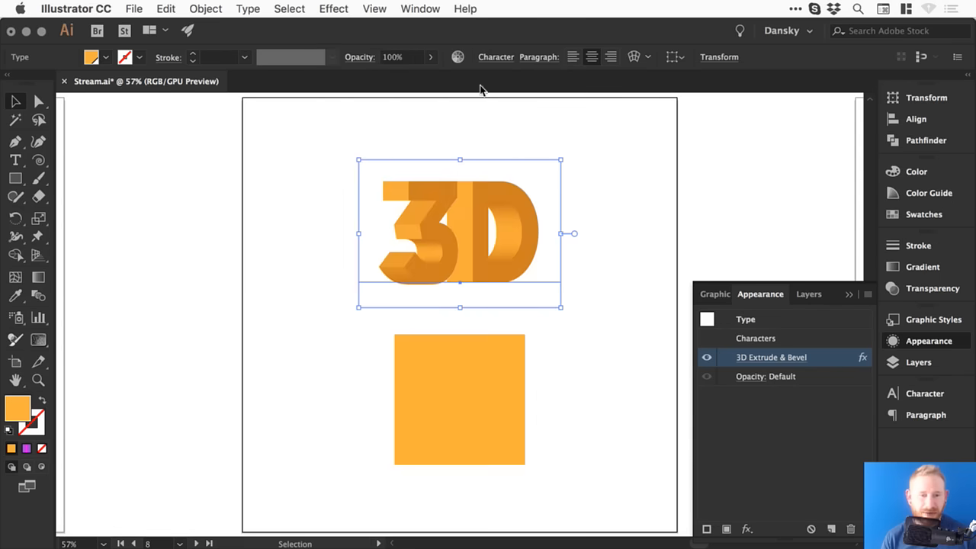
Step: Review the text's existing 3D Extrude & Bevel options with the preview on, close them without changes and deselect the text
{"action": "left_click", "coordinate": [787, 358]}
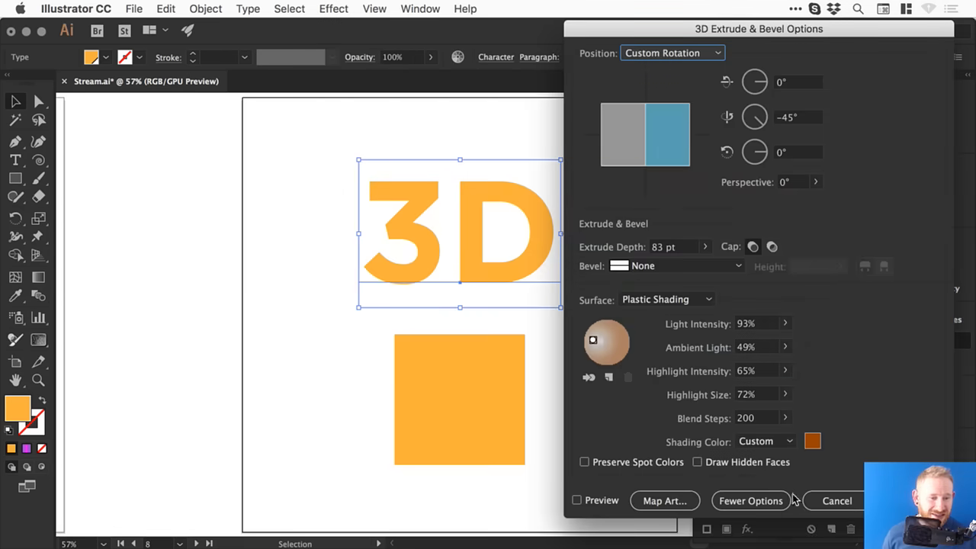
{"action": "left_click", "coordinate": [579, 500]}
{"action": "left_click", "coordinate": [822, 500]}
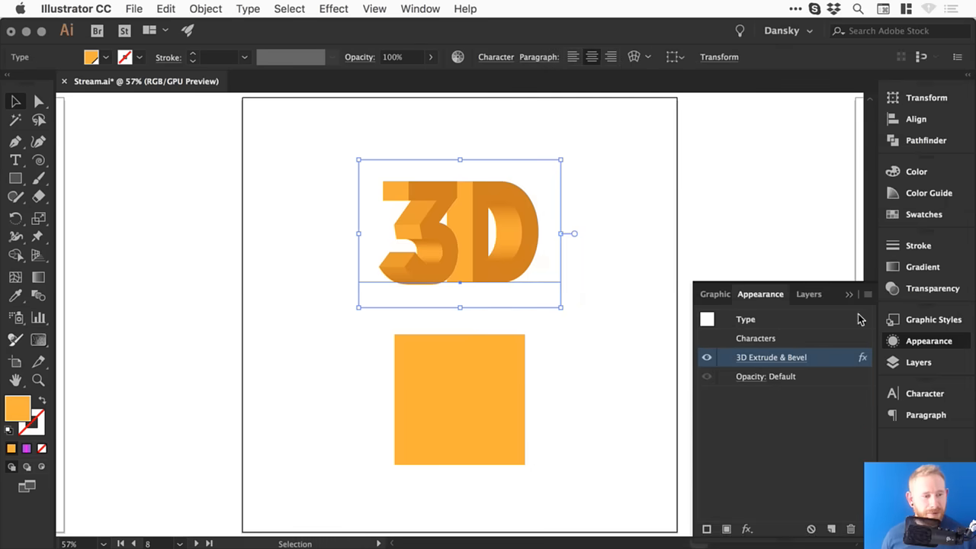
{"action": "left_click", "coordinate": [944, 342]}
{"action": "left_click", "coordinate": [634, 198]}
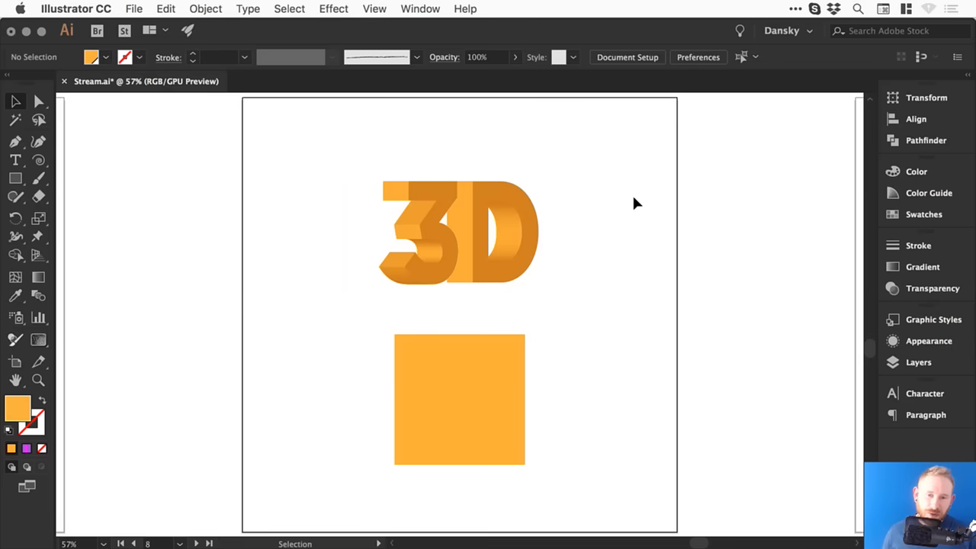
Step: Expand the appearance of the extruded 3D text into editable vector shapes and deselect the result
{"action": "key", "text": "z"}
{"action": "left_click_drag", "start_coordinate": [316, 135], "coordinate": [658, 384]}
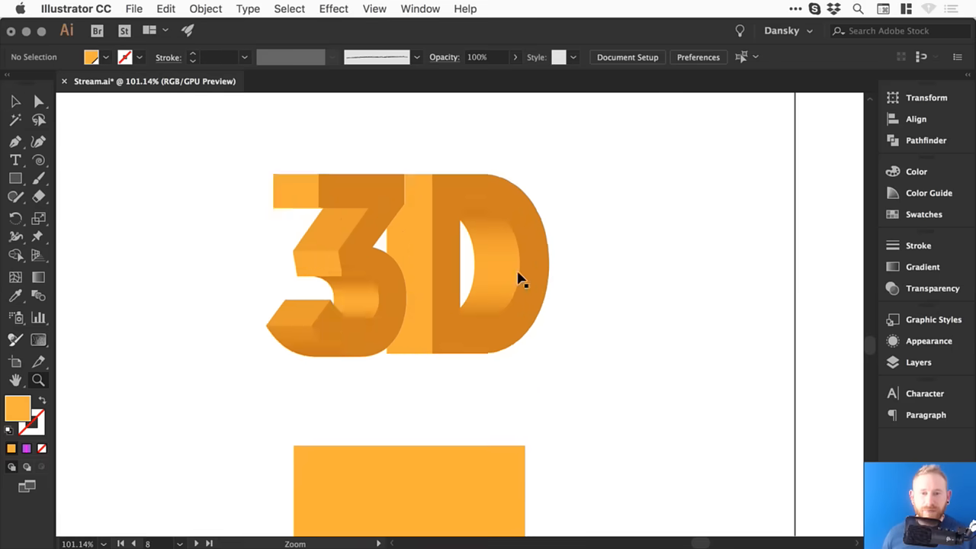
{"action": "key", "text": "v"}
{"action": "left_click", "coordinate": [434, 264]}
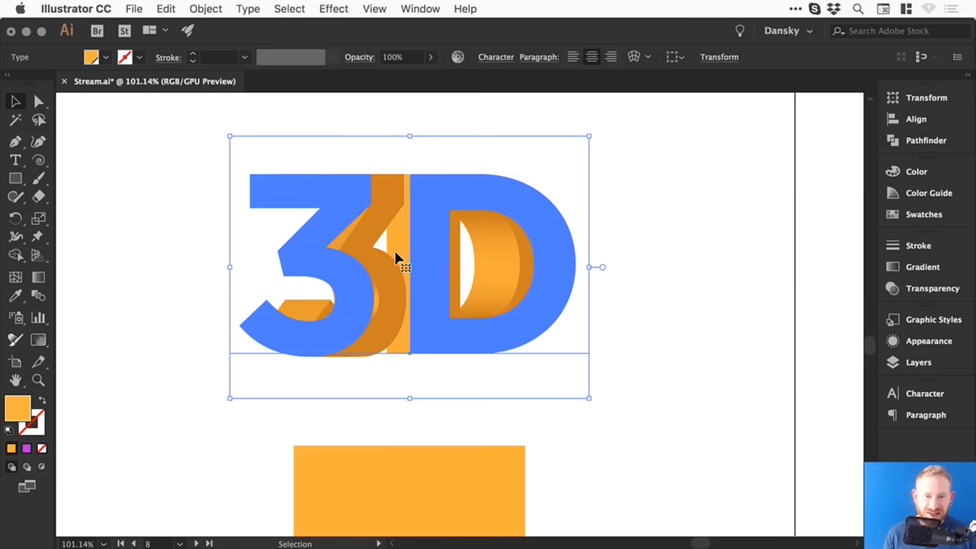
{"action": "left_click", "coordinate": [929, 341]}
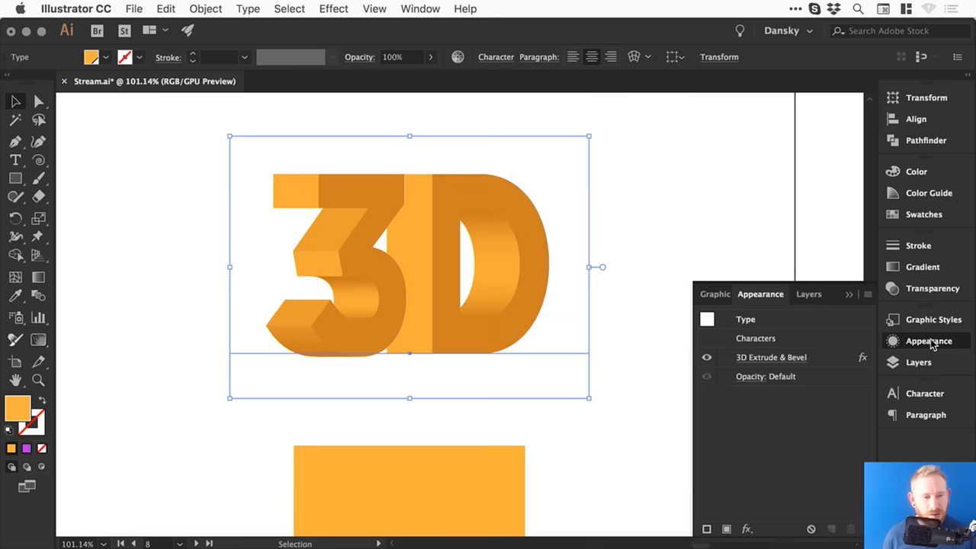
{"action": "left_click", "coordinate": [929, 342]}
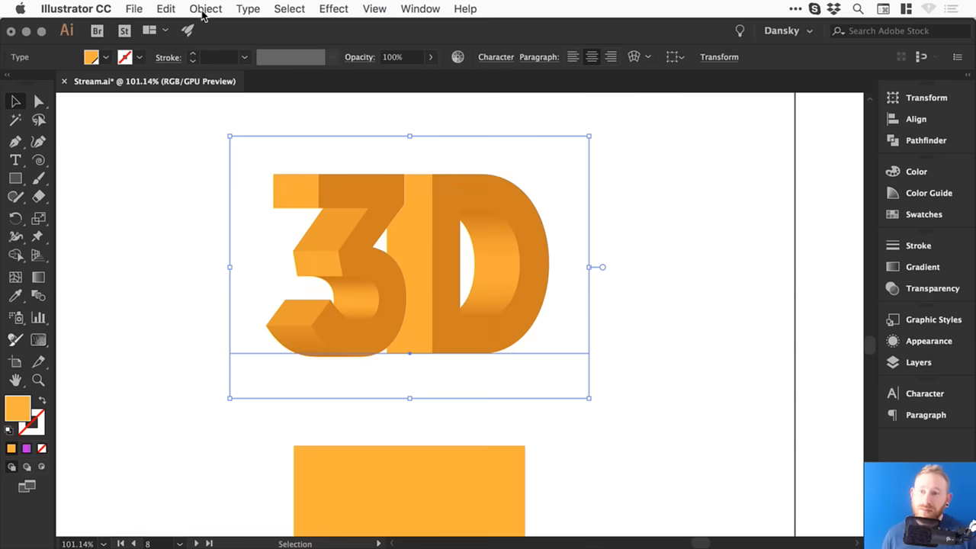
{"action": "left_click", "coordinate": [204, 9]}
{"action": "left_click", "coordinate": [245, 161]}
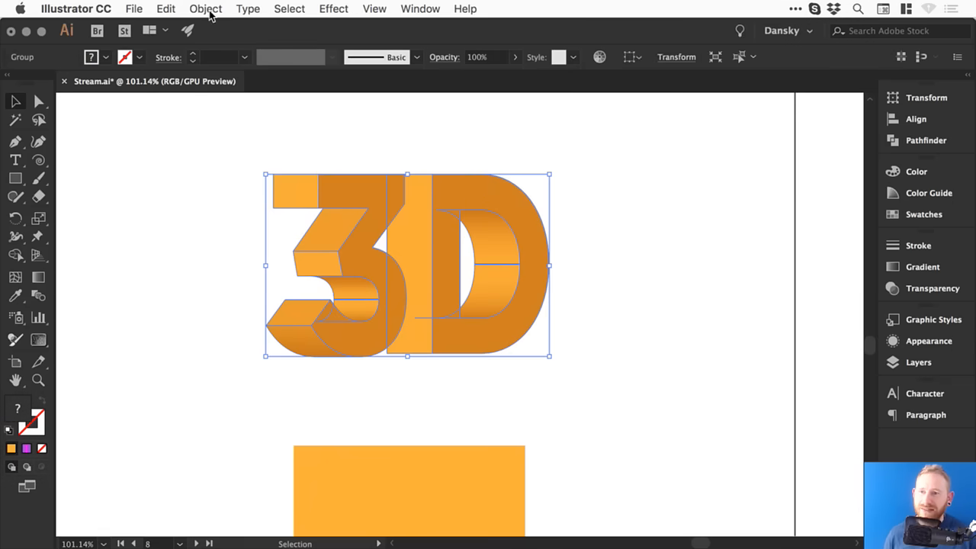
{"action": "left_click", "coordinate": [207, 9]}
{"action": "left_click", "coordinate": [227, 175]}
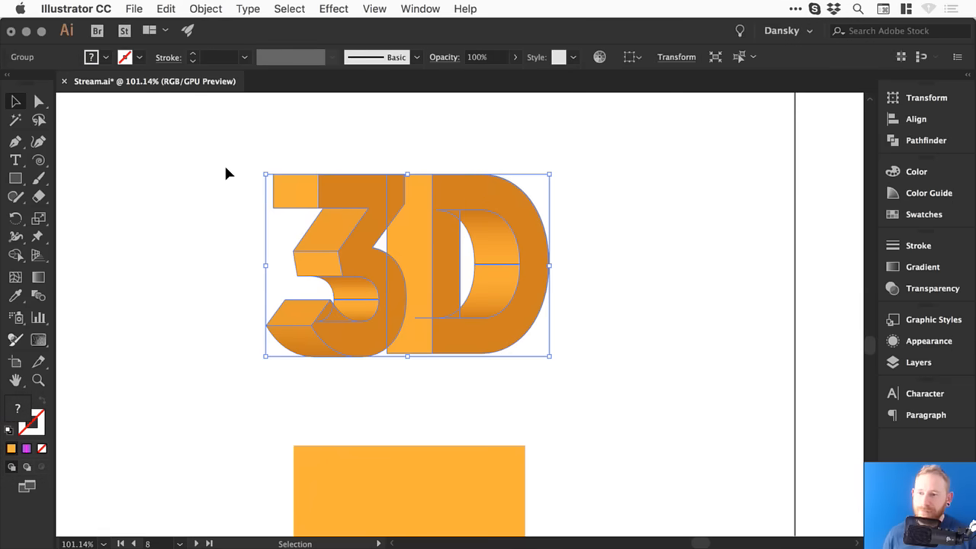
{"action": "left_click", "coordinate": [206, 165]}
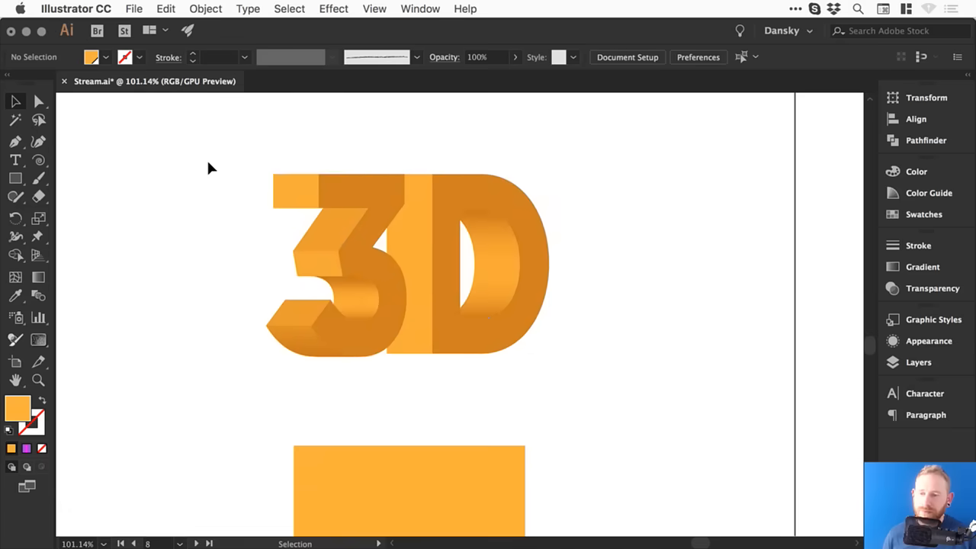
Step: Directly select the front faces of the 3 and the D and change their fill to a brighter orange
{"action": "key", "text": "a"}
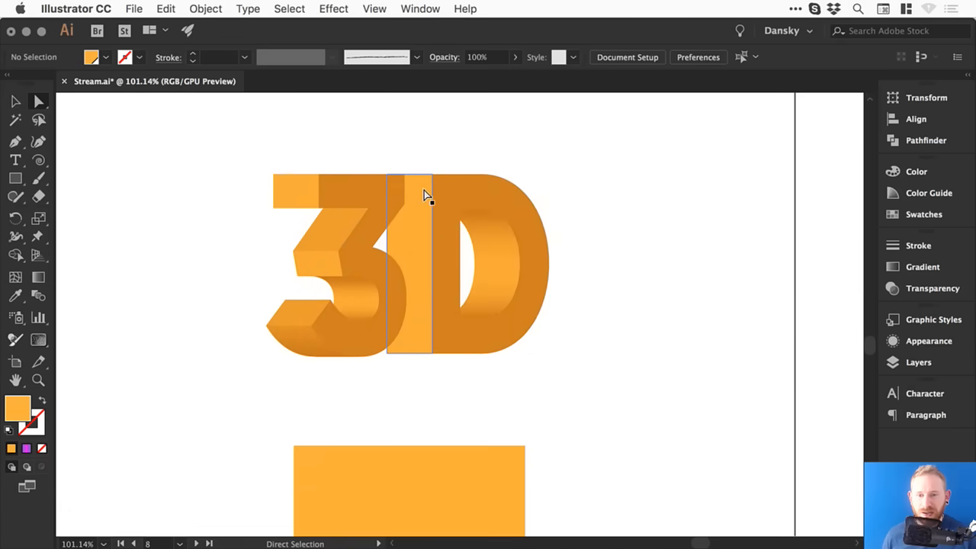
{"action": "left_click", "coordinate": [462, 184]}
{"action": "left_click", "coordinate": [360, 178], "text": "shift"}
{"action": "double_click", "coordinate": [20, 408]}
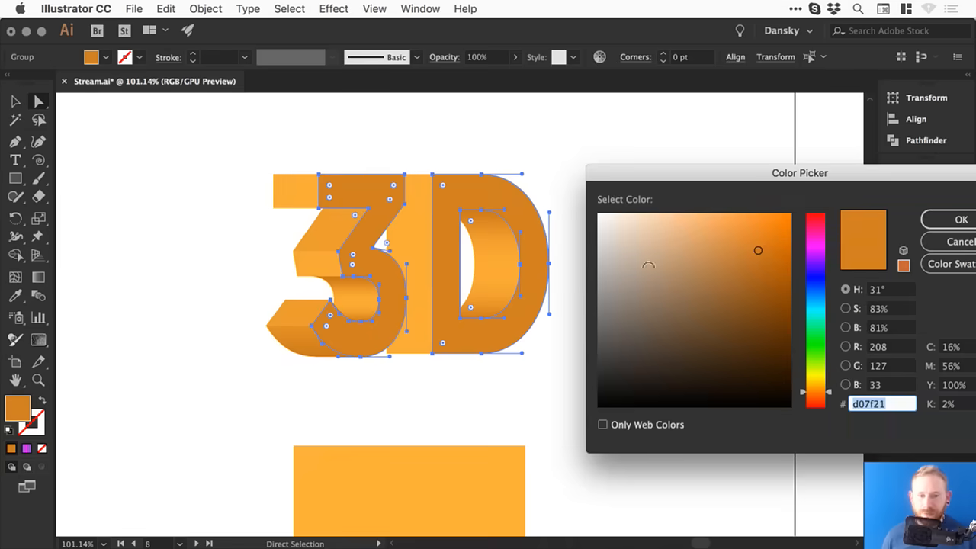
{"action": "left_click_drag", "start_coordinate": [747, 236], "coordinate": [759, 227]}
{"action": "left_click", "coordinate": [953, 219]}
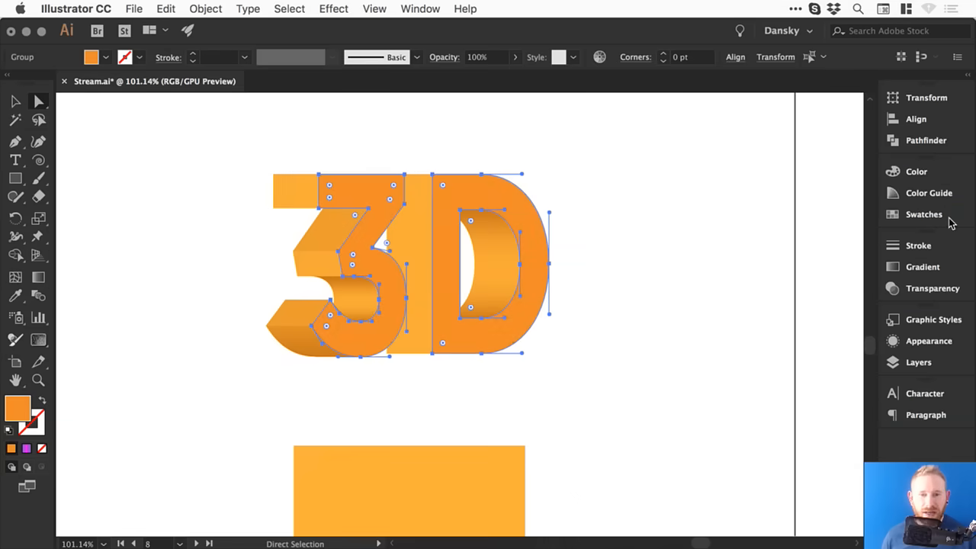
Step: Fill the front faces of both characters with a linear gradient reduced to two colours, magenta on the left to purple
{"action": "left_click", "coordinate": [732, 200]}
{"action": "left_click", "coordinate": [371, 183]}
{"action": "left_click", "coordinate": [488, 192], "text": "shift"}
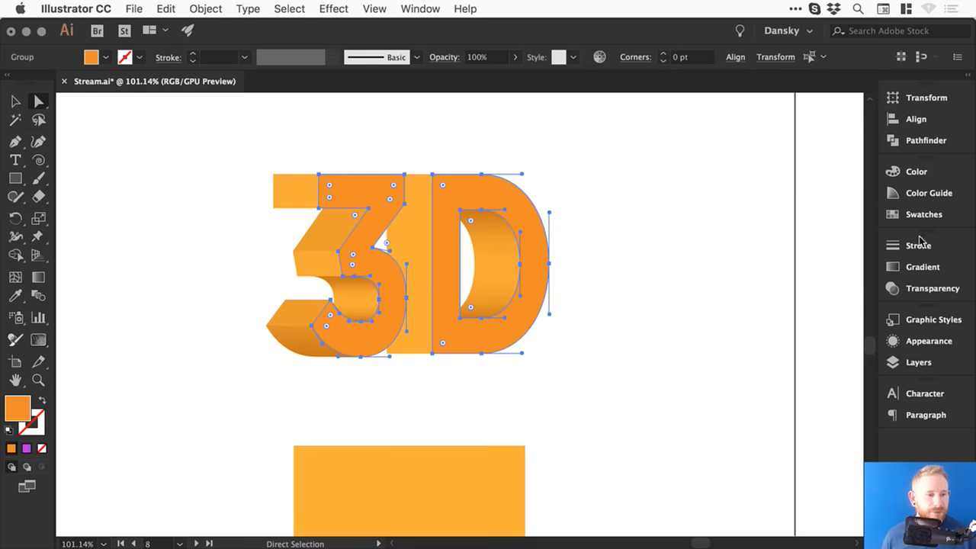
{"action": "left_click", "coordinate": [922, 267]}
{"action": "left_click", "coordinate": [768, 396]}
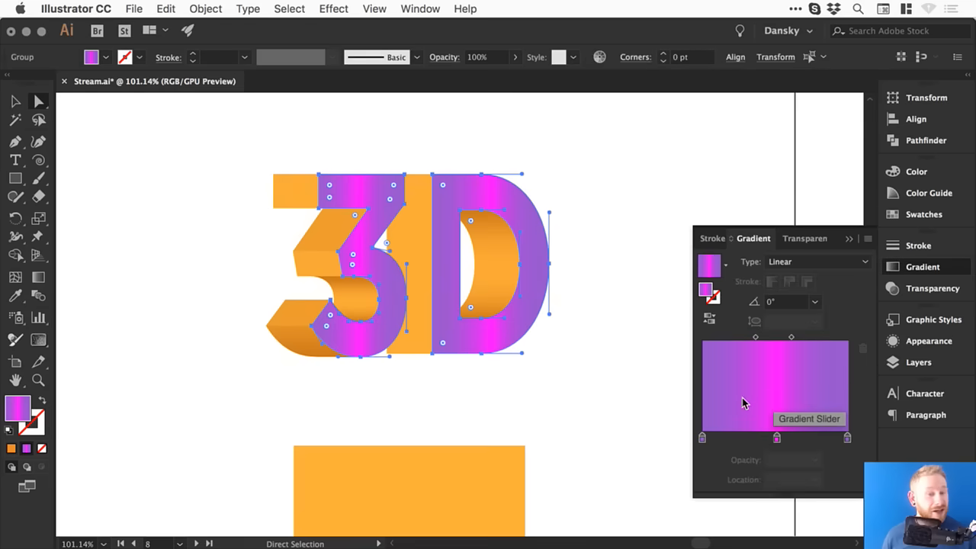
{"action": "left_click_drag", "start_coordinate": [702, 438], "coordinate": [709, 476]}
{"action": "left_click_drag", "start_coordinate": [777, 439], "coordinate": [697, 445]}
Step: Select the flat side faces of the 3 and the D's vertical side and fill them with dark purple
{"action": "left_click", "coordinate": [276, 185]}
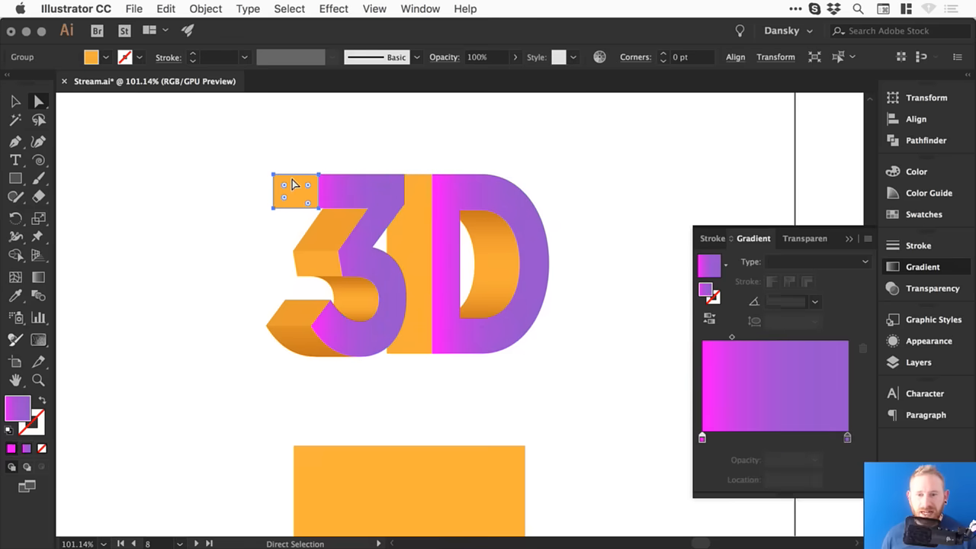
{"action": "left_click", "coordinate": [420, 232], "text": "shift"}
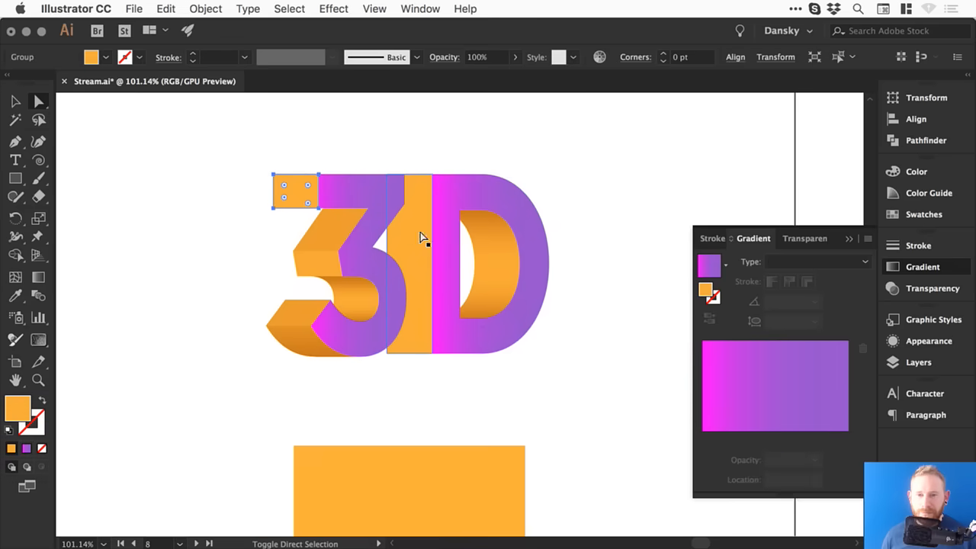
{"action": "left_click", "coordinate": [317, 218], "text": "shift"}
{"action": "left_click", "coordinate": [294, 303], "text": "shift"}
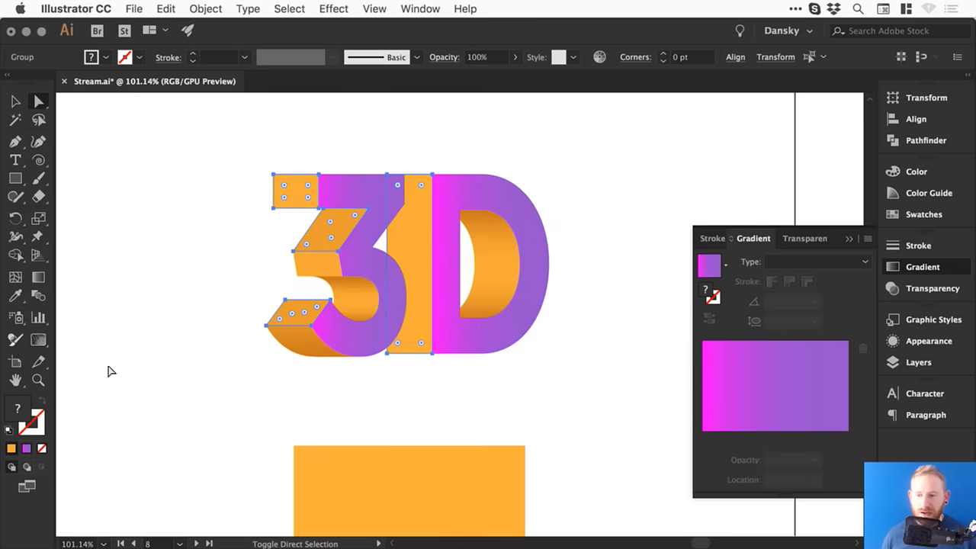
{"action": "double_click", "coordinate": [18, 411]}
{"action": "left_click_drag", "start_coordinate": [821, 272], "coordinate": [821, 248]}
{"action": "left_click_drag", "start_coordinate": [771, 313], "coordinate": [791, 330]}
{"action": "left_click", "coordinate": [929, 220]}
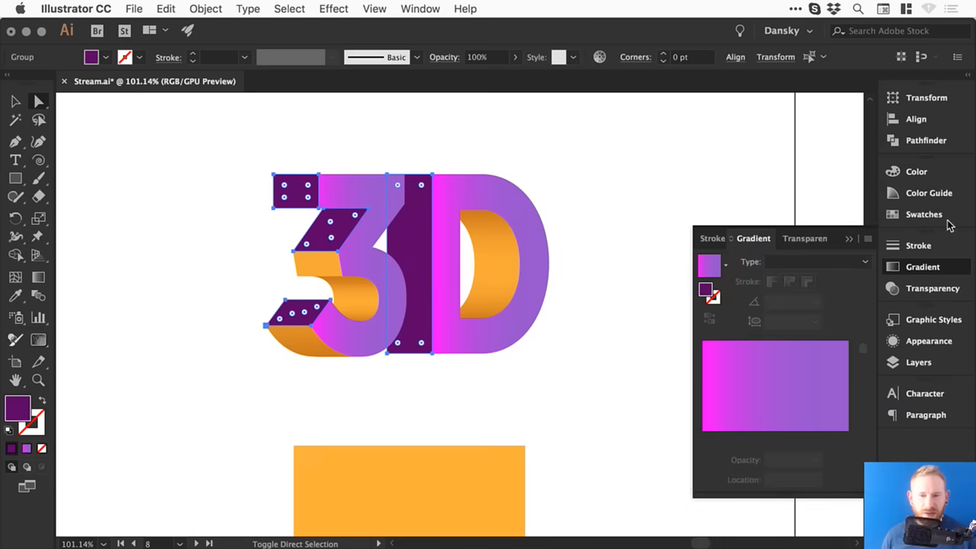
{"action": "left_click", "coordinate": [536, 211]}
{"action": "left_click", "coordinate": [354, 294]}
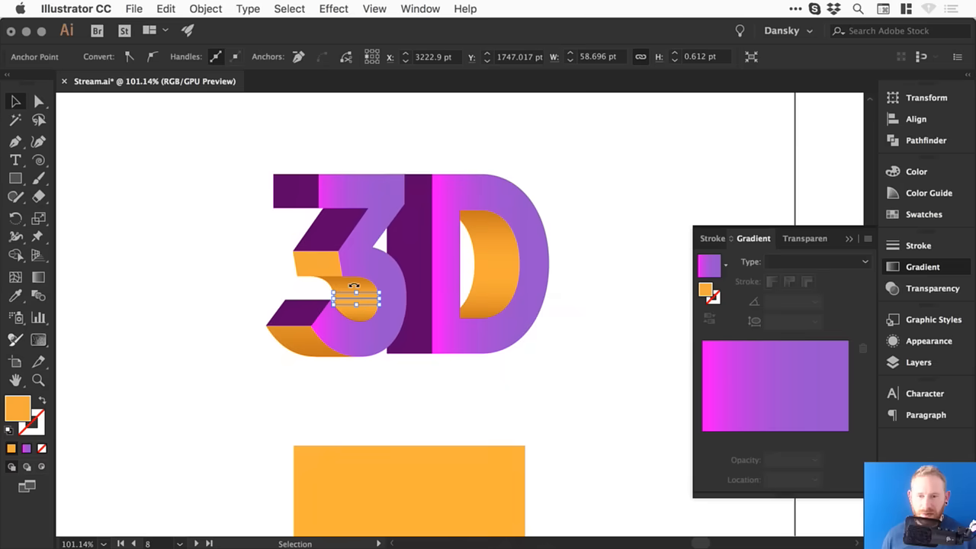
{"action": "key", "text": "super+shift+a"}
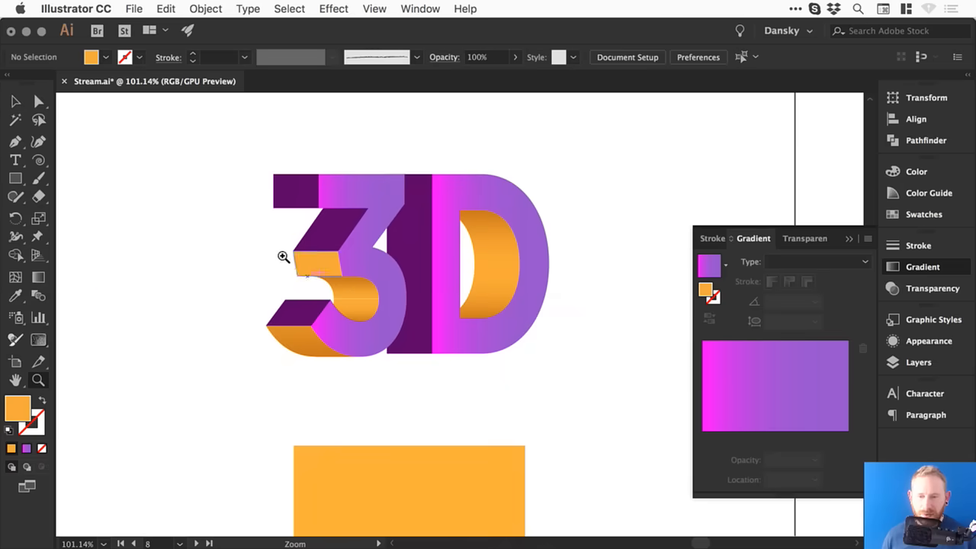
Step: Directly select the strips of the upper inner curve of the 3 and fill them with the dark purple sampled from the neighbouring side face
{"action": "key", "text": "z"}
{"action": "left_click_drag", "start_coordinate": [354, 303], "coordinate": [503, 323]}
{"action": "key", "text": "a"}
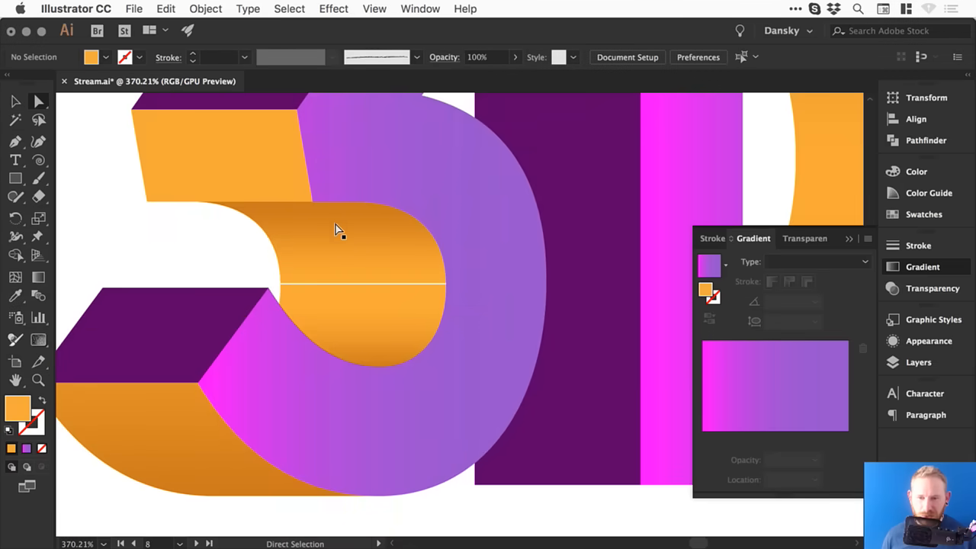
{"action": "left_click", "coordinate": [353, 276]}
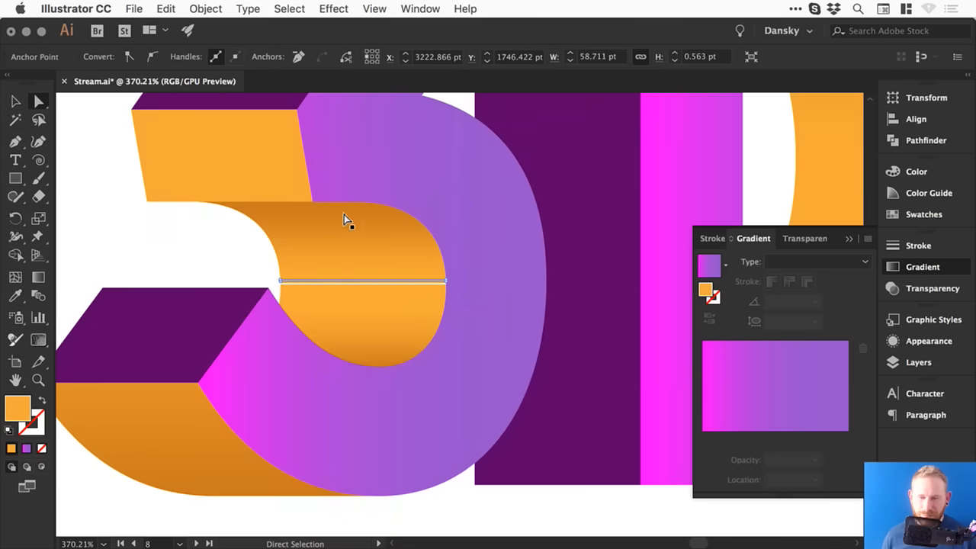
{"action": "key", "text": "v"}
{"action": "key", "text": "super+shift+a"}
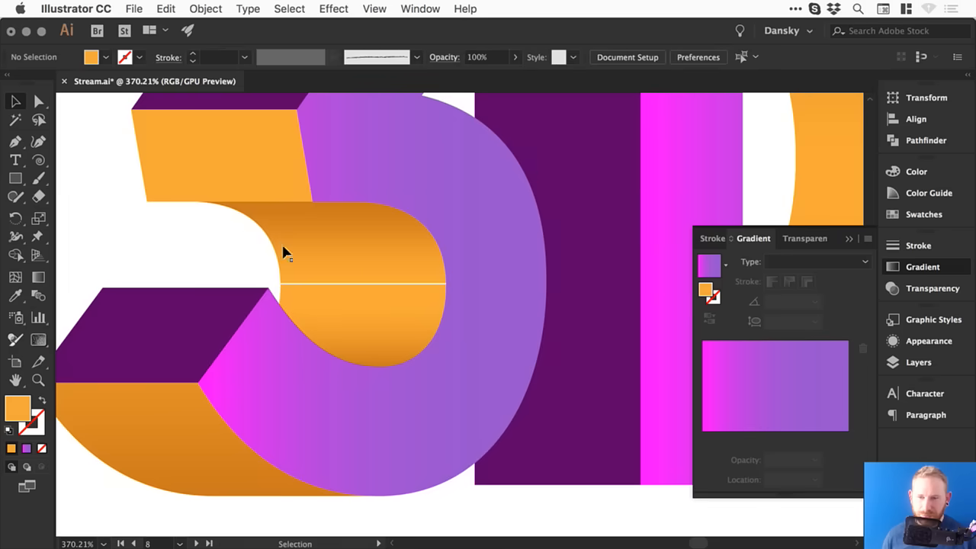
{"action": "key", "text": "a"}
{"action": "left_click", "coordinate": [363, 267]}
{"action": "left_click_drag", "start_coordinate": [325, 231], "coordinate": [393, 277]}
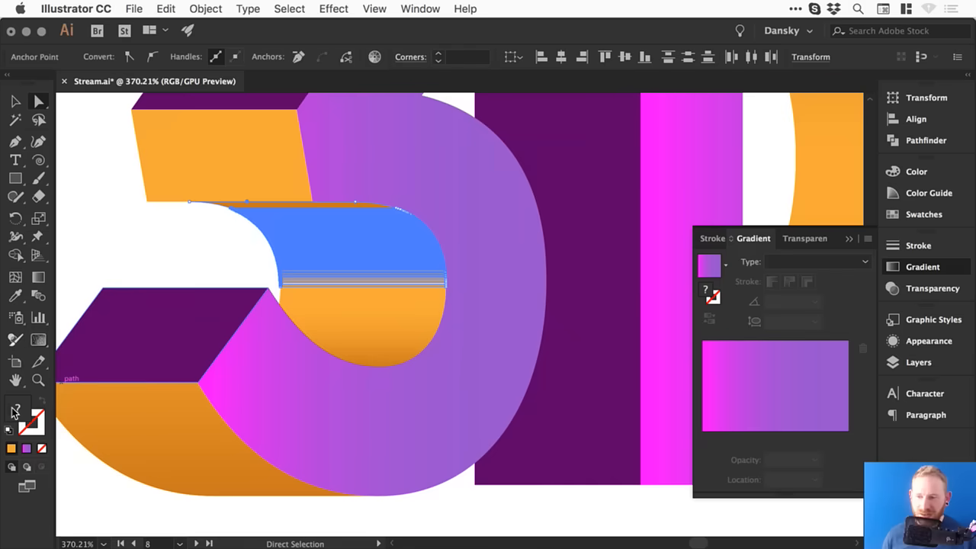
{"action": "key", "text": "i"}
{"action": "left_click", "coordinate": [137, 339]}
{"action": "key", "text": "v"}
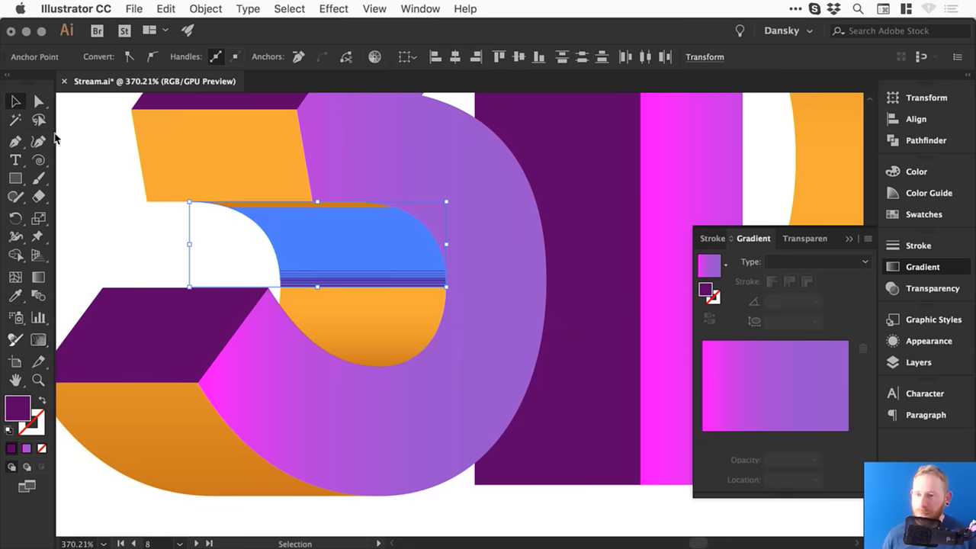
{"action": "left_click", "coordinate": [132, 244]}
{"action": "key", "text": "super+minus"}
{"action": "key", "text": "super+minus"}
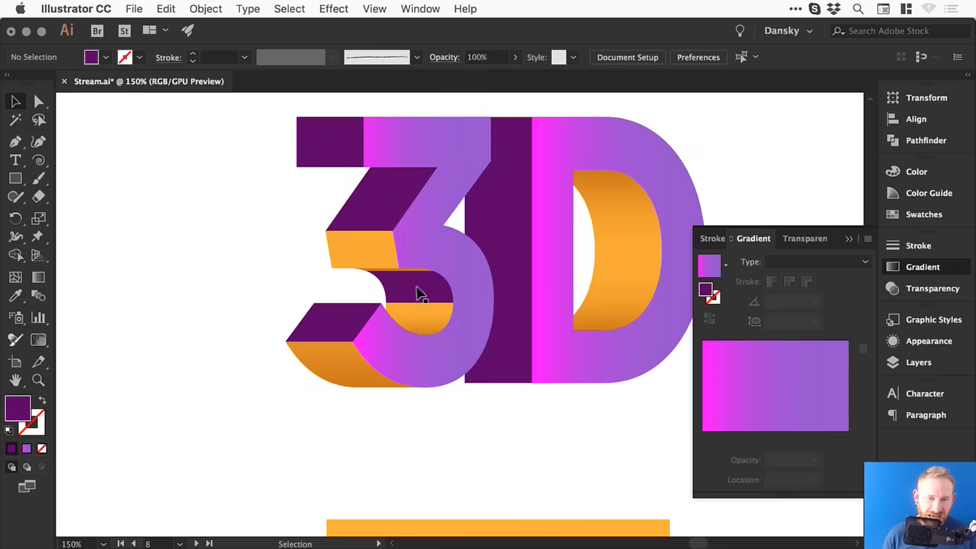
Step: Directly select the strips of the bottom curved side of the 3 and fill them with the dark purple sampled from the face above
{"action": "scroll", "coordinate": [359, 338], "scroll_direction": "right", "scroll_amount": 4}
{"action": "key", "text": "z"}
{"action": "left_click_drag", "start_coordinate": [185, 285], "coordinate": [425, 380]}
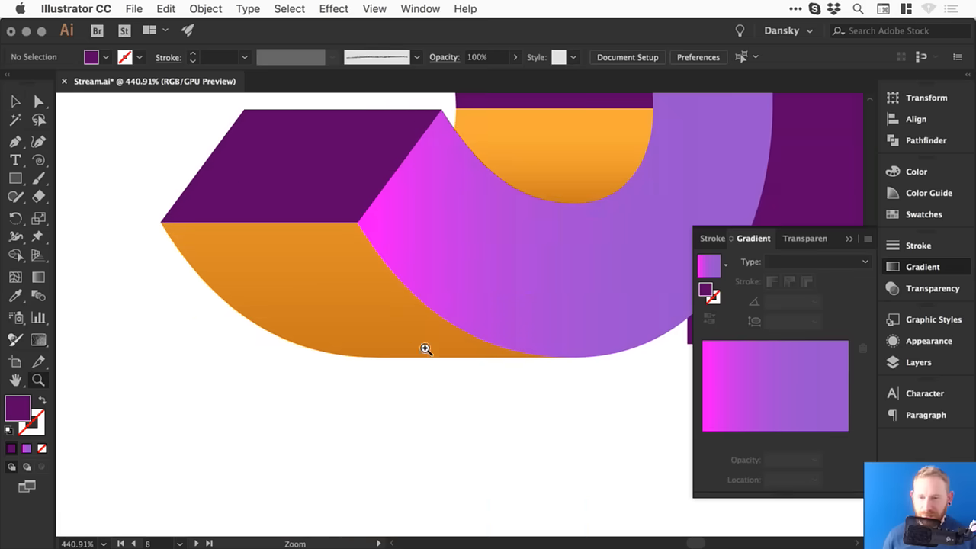
{"action": "key", "text": "a"}
{"action": "left_click", "coordinate": [344, 317]}
{"action": "left_click_drag", "start_coordinate": [197, 392], "coordinate": [358, 223]}
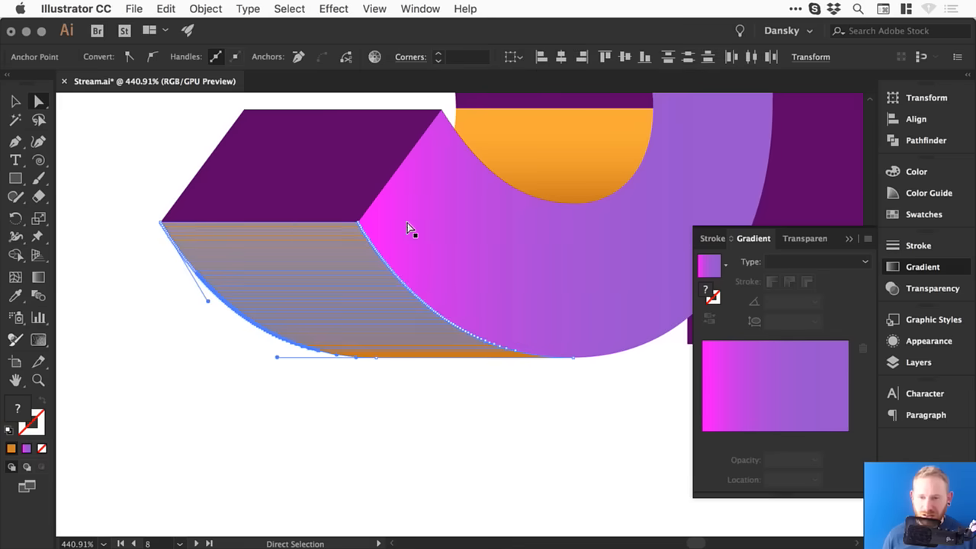
{"action": "left_click_drag", "start_coordinate": [375, 404], "coordinate": [301, 300]}
{"action": "left_click_drag", "start_coordinate": [269, 217], "coordinate": [285, 263]}
{"action": "left_click_drag", "start_coordinate": [363, 388], "coordinate": [221, 224]}
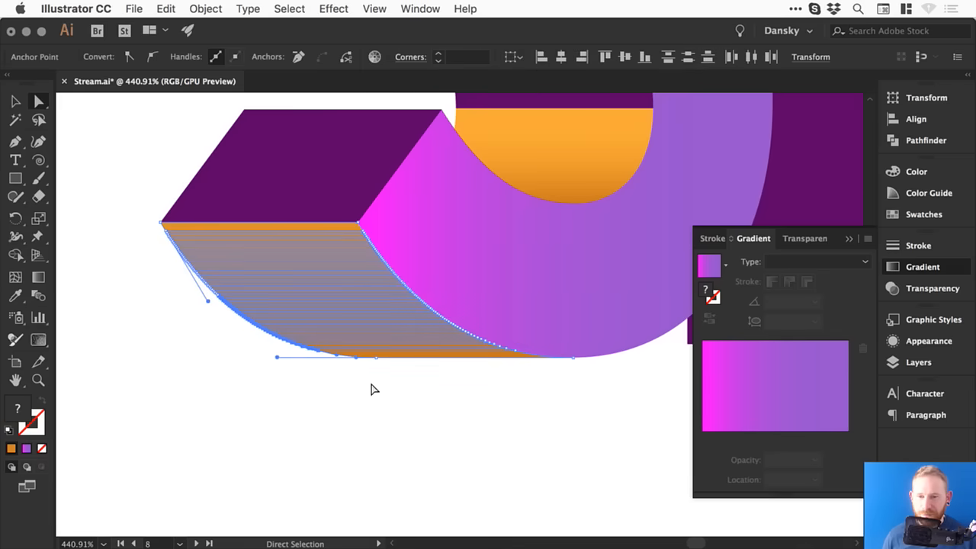
{"action": "left_click_drag", "start_coordinate": [351, 380], "coordinate": [237, 215]}
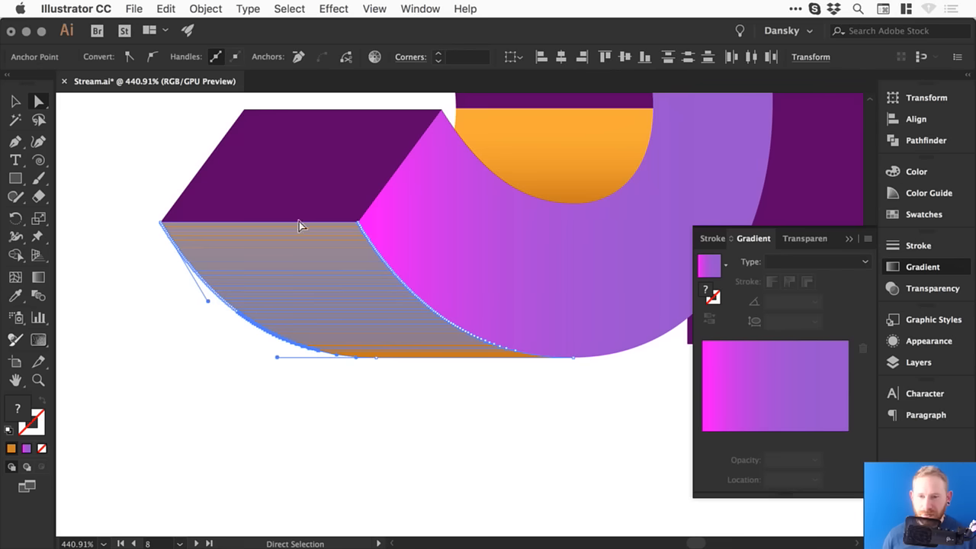
{"action": "key", "text": "i"}
{"action": "left_click", "coordinate": [288, 176]}
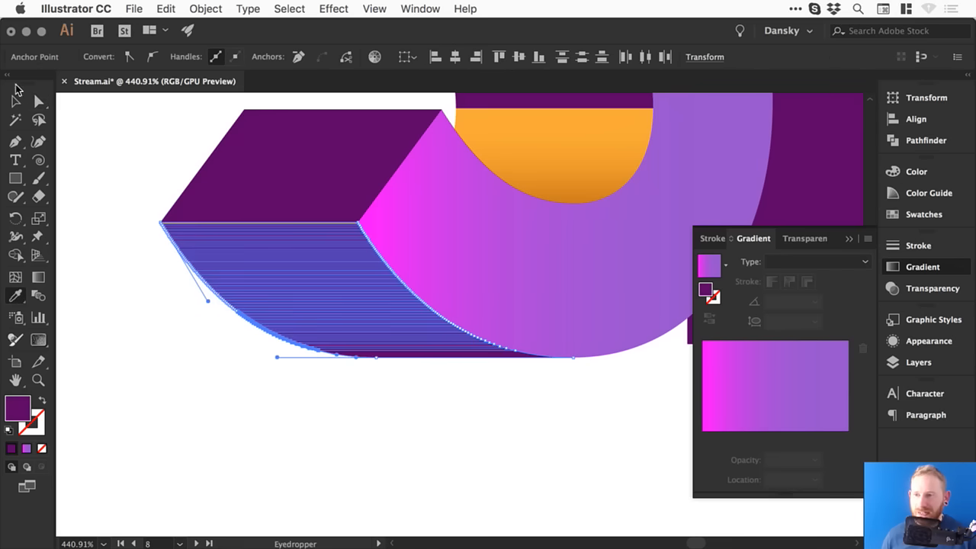
{"action": "left_click", "coordinate": [16, 100]}
Step: Set the fill of the bottom curve's selected strips to the darker purple 3e0047 and deselect them
{"action": "double_click", "coordinate": [31, 409]}
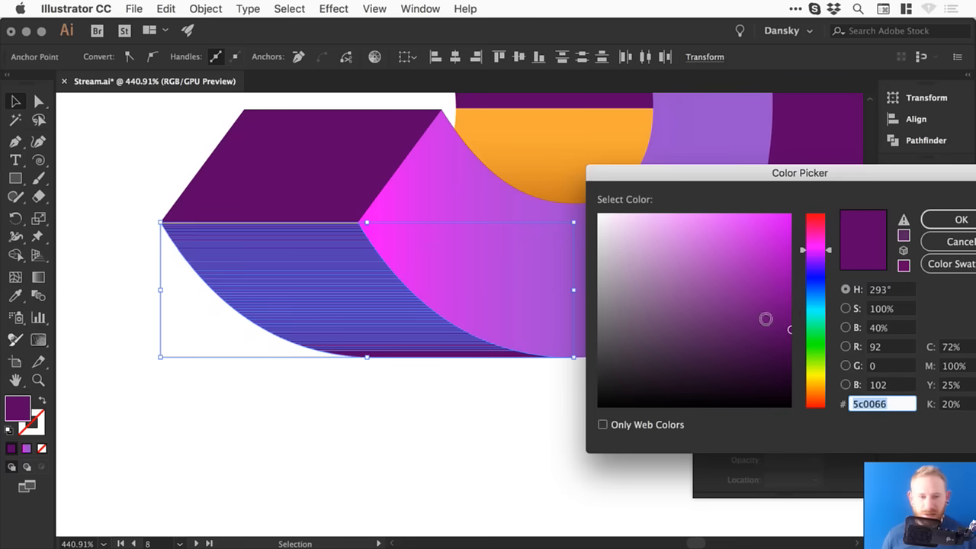
{"action": "left_click_drag", "start_coordinate": [790, 328], "coordinate": [793, 350]}
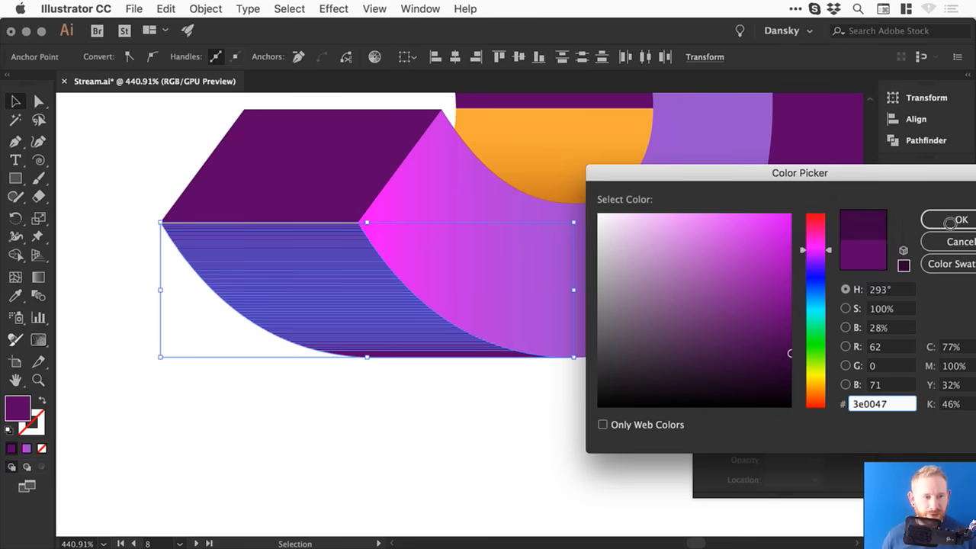
{"action": "left_click", "coordinate": [953, 220]}
{"action": "left_click", "coordinate": [339, 433]}
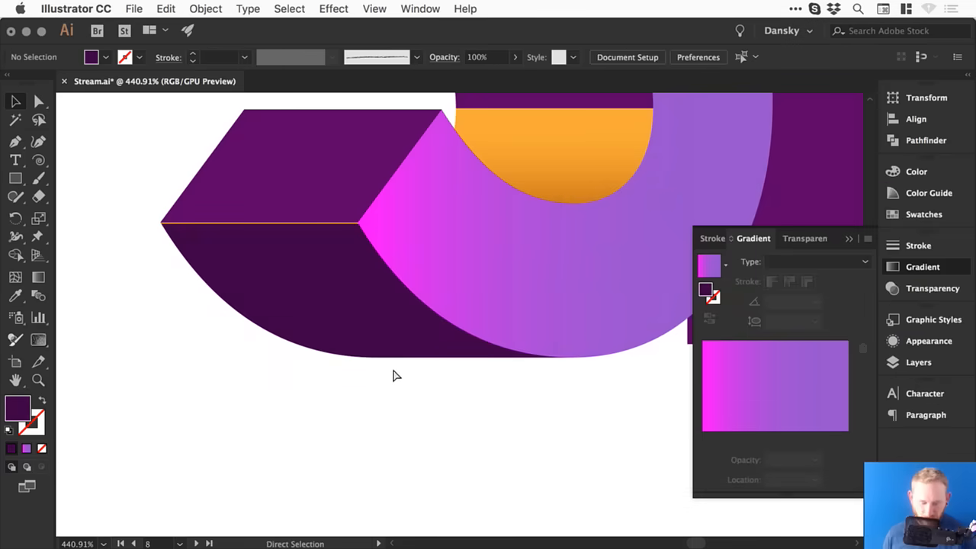
Step: Recolour the leftover orange strip at the upper edge of the bottom curve with the darker purple sampled from the strips below
{"action": "key", "text": "z"}
{"action": "left_click_drag", "start_coordinate": [191, 219], "coordinate": [315, 251]}
{"action": "key", "text": "a"}
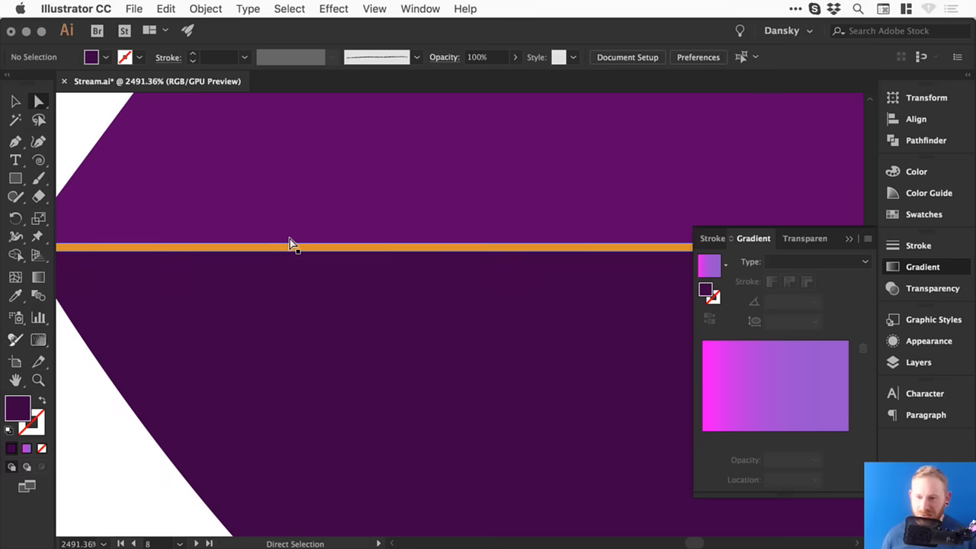
{"action": "left_click", "coordinate": [290, 240]}
{"action": "key", "text": "i"}
{"action": "left_click", "coordinate": [225, 401]}
{"action": "key", "text": "v"}
{"action": "key", "text": "super+shift+a"}
{"action": "key", "text": "super+minus"}
{"action": "key", "text": "super+1"}
{"action": "key", "text": "space"}
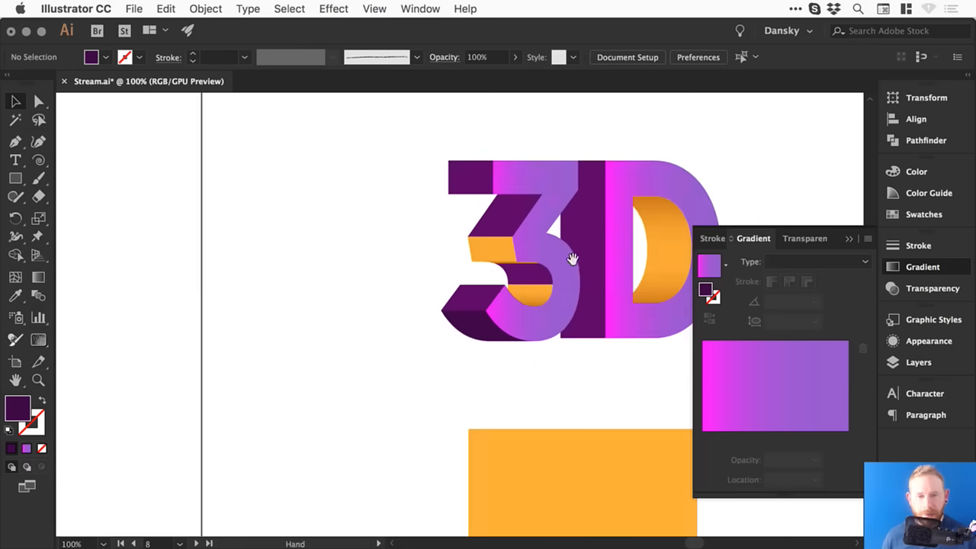
{"action": "left_click_drag", "start_coordinate": [569, 258], "coordinate": [359, 251]}
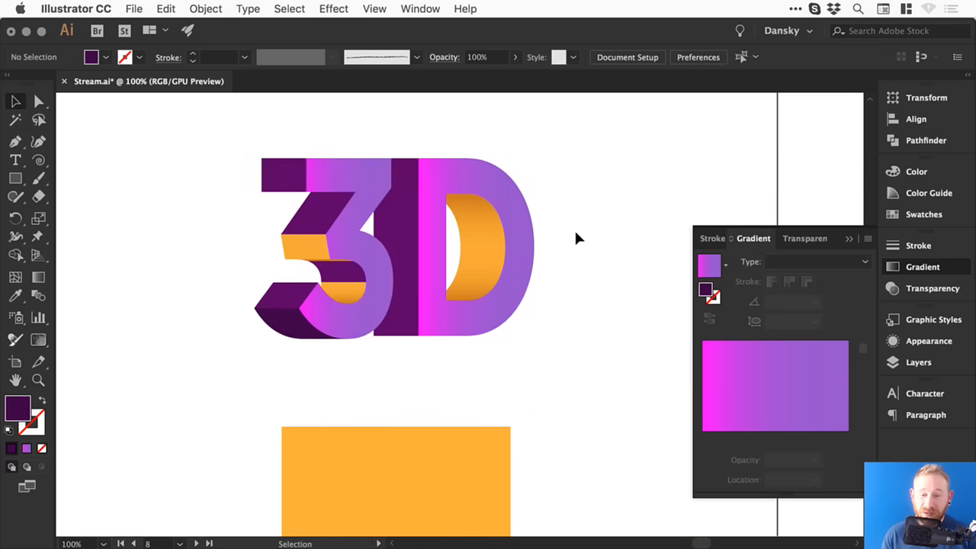
Step: Examine the paths of the 3D text in Outline view and return to the colour preview
{"action": "key", "text": "super+y"}
{"action": "key", "text": "super+y"}
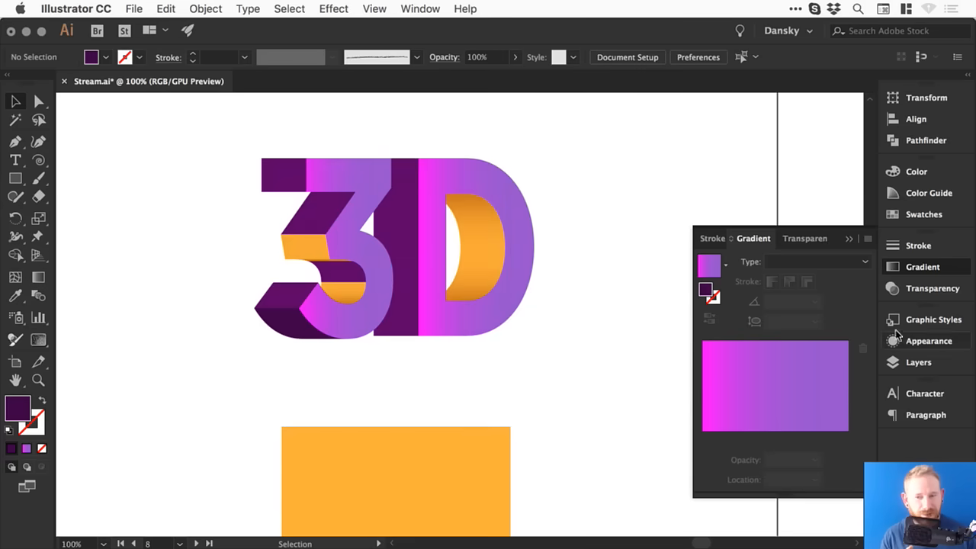
{"action": "key", "text": "super+y"}
{"action": "left_click", "coordinate": [917, 341]}
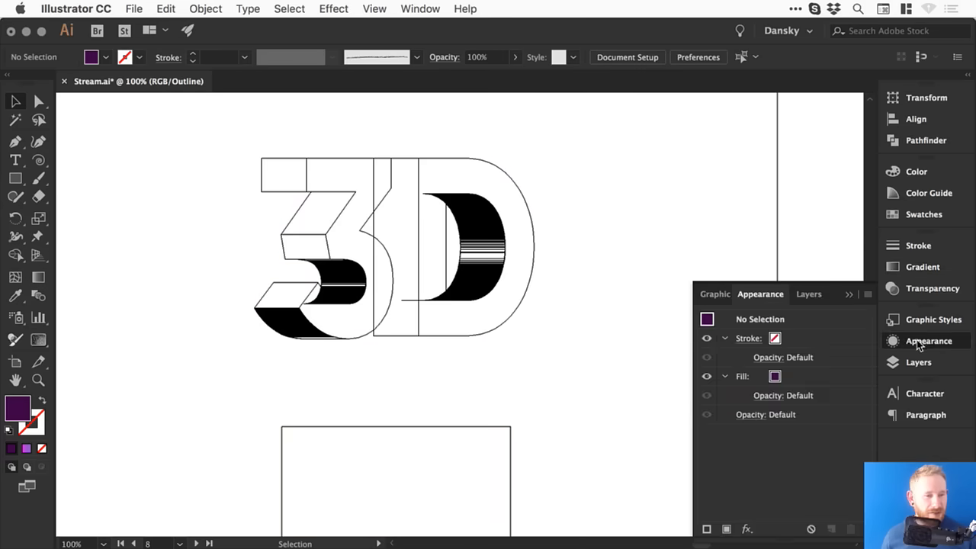
{"action": "left_click", "coordinate": [931, 339]}
{"action": "key", "text": "super+y"}
{"action": "key", "text": "z"}
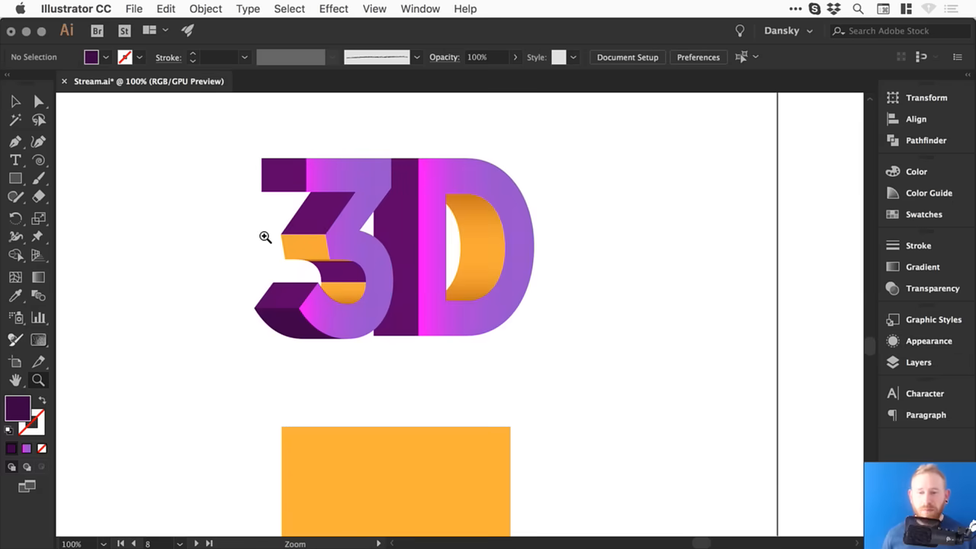
{"action": "key", "text": "a"}
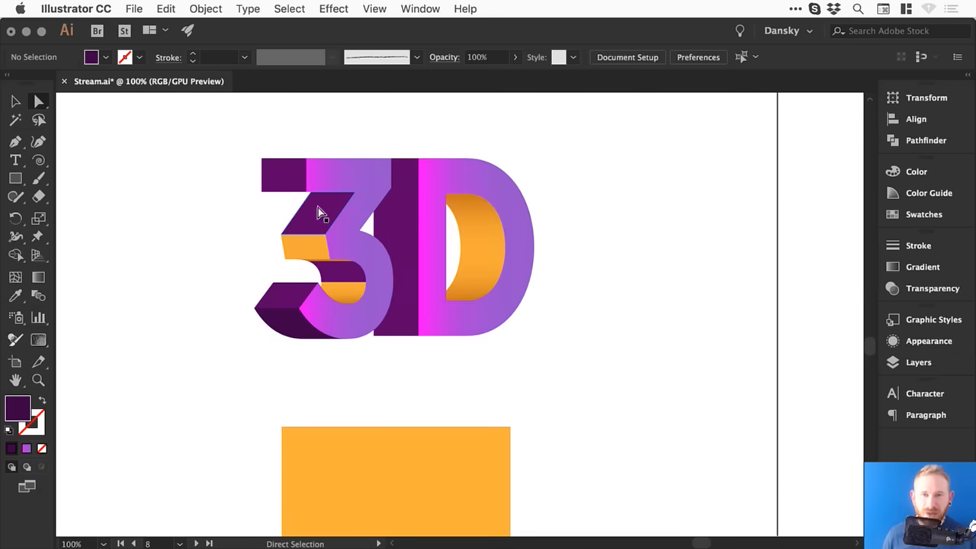
{"action": "key", "text": "z"}
{"action": "left_click_drag", "start_coordinate": [253, 214], "coordinate": [449, 372]}
{"action": "key", "text": "v"}
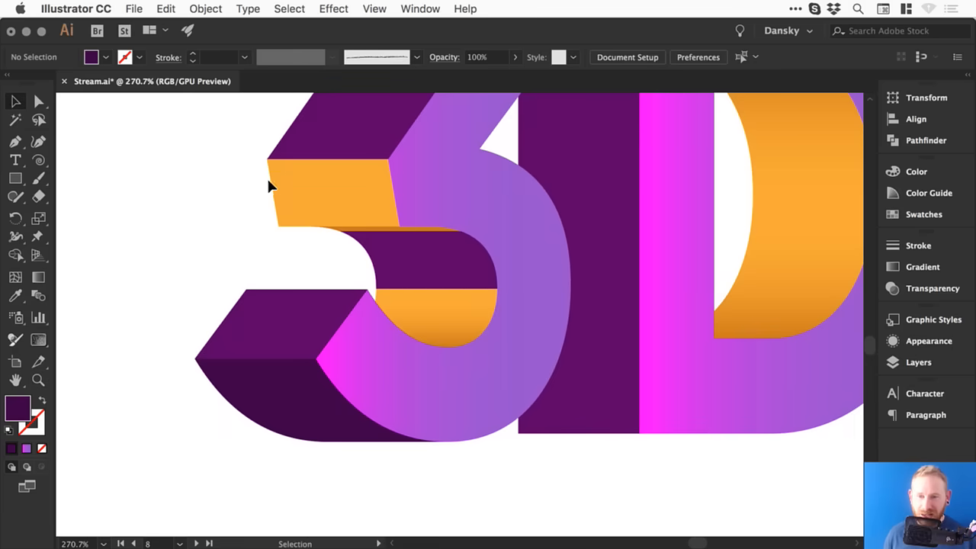
{"action": "left_click_drag", "start_coordinate": [254, 229], "coordinate": [294, 164]}
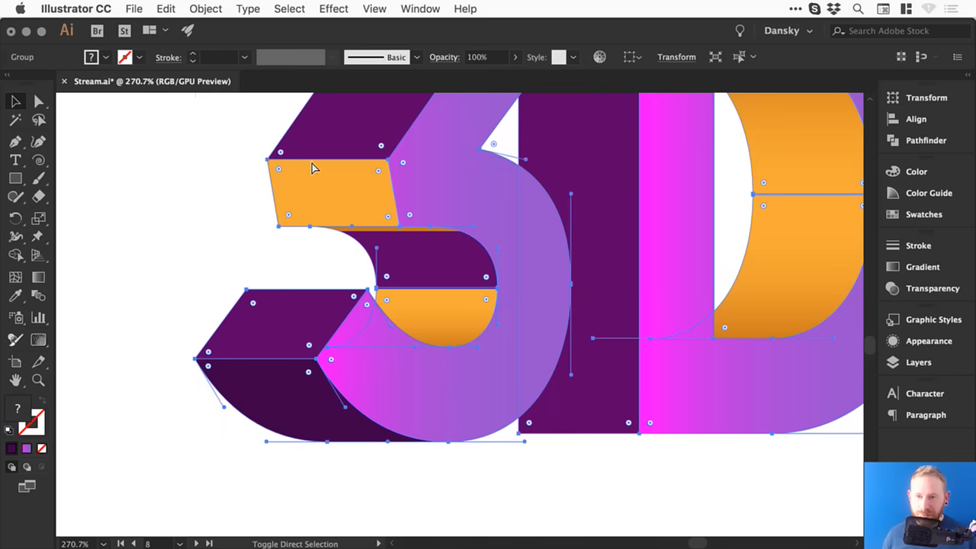
{"action": "left_click", "coordinate": [288, 183]}
{"action": "left_click", "coordinate": [263, 212]}
{"action": "left_click", "coordinate": [294, 167], "text": "super"}
{"action": "left_click", "coordinate": [302, 176], "text": "alt+super"}
{"action": "left_click", "coordinate": [303, 176], "text": "alt+super"}
{"action": "left_click", "coordinate": [215, 200]}
Step: Undo the darker recolouring of the bottom curve of the 3 and clear the selection
{"action": "key", "text": "z"}
{"action": "left_click_drag", "start_coordinate": [225, 138], "coordinate": [427, 470]}
{"action": "key", "text": "space"}
{"action": "left_click_drag", "start_coordinate": [363, 432], "coordinate": [276, 313]}
{"action": "key", "text": "v"}
{"action": "key", "text": "space"}
{"action": "left_click", "coordinate": [308, 314]}
{"action": "key", "text": "super+z"}
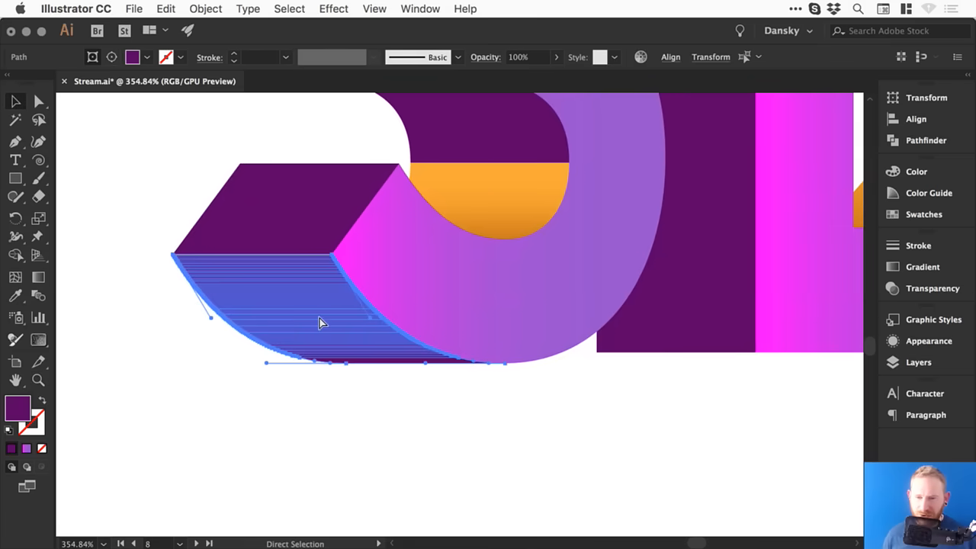
{"action": "key", "text": "super+shift+a"}
Step: Inspect the thin strips of the bottom curve of the 3 in Outline view and return to the colour preview
{"action": "key", "text": "super+y"}
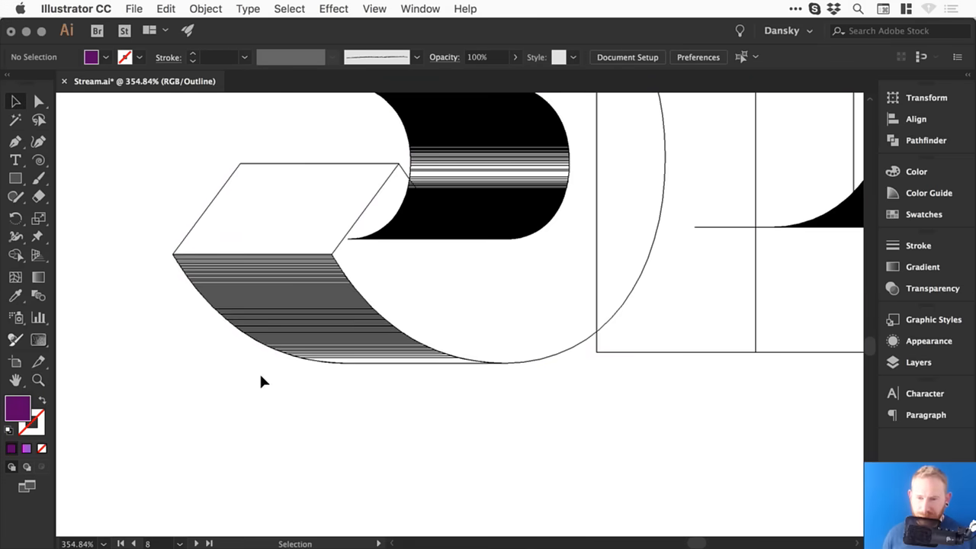
{"action": "key", "text": "super+space"}
{"action": "left_click_drag", "start_coordinate": [126, 234], "coordinate": [454, 373]}
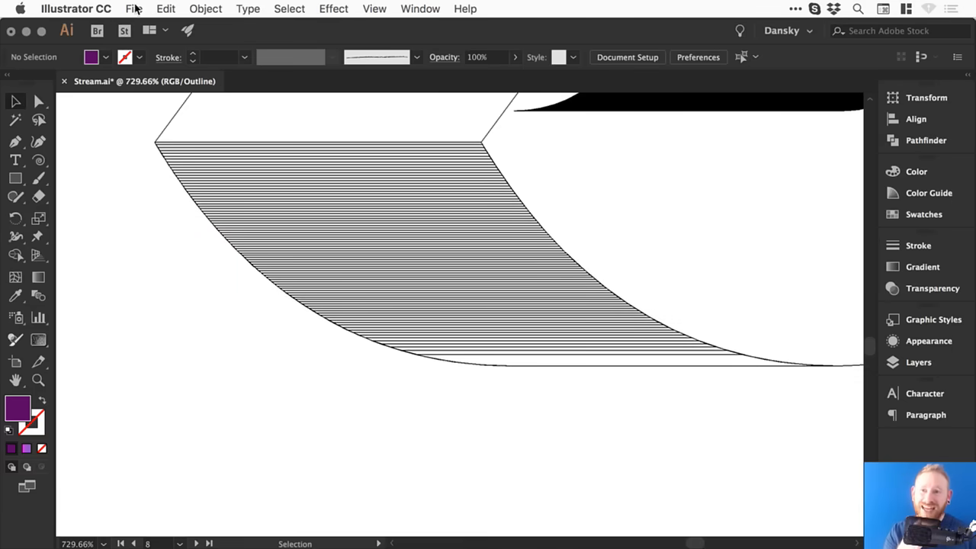
{"action": "left_click", "coordinate": [202, 8]}
{"action": "left_click", "coordinate": [210, 9]}
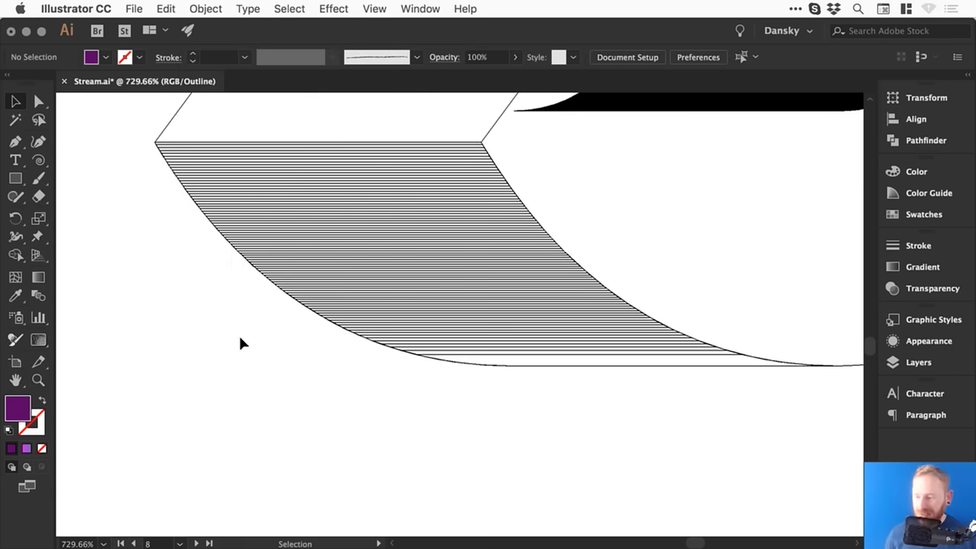
{"action": "key", "text": "super+minus"}
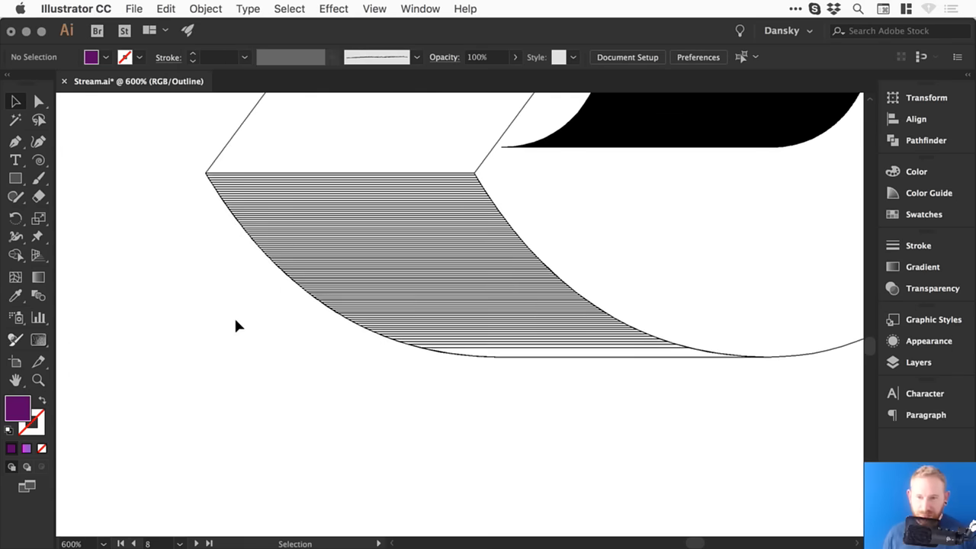
{"action": "key", "text": "super+minus"}
{"action": "key", "text": "super+y"}
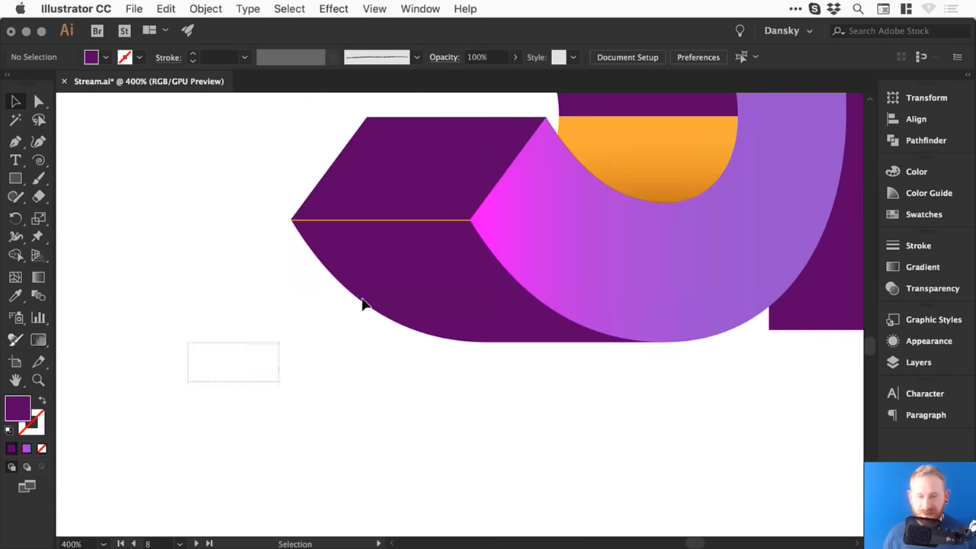
Step: Select the whole 3D artwork, ungroup it twice and deselect the pieces
{"action": "left_click", "coordinate": [668, 156]}
{"action": "key", "text": "super+minus"}
{"action": "key", "text": "super+minus"}
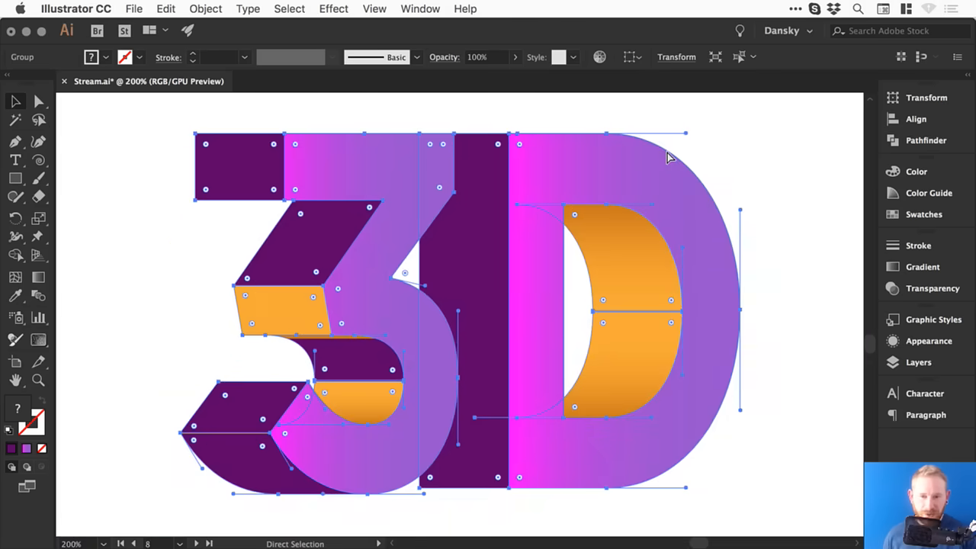
{"action": "key", "text": "super+minus"}
{"action": "key", "text": "v"}
{"action": "left_click", "coordinate": [206, 9]}
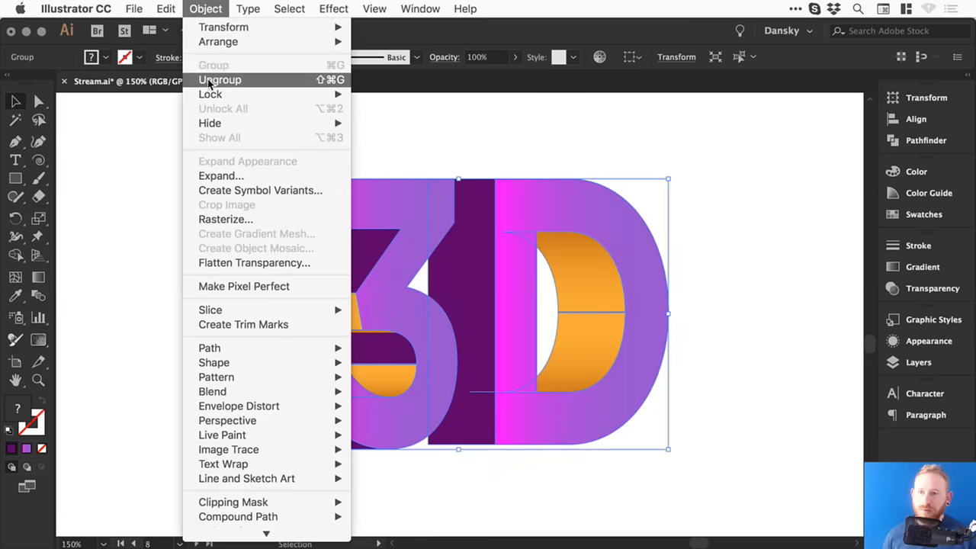
{"action": "left_click", "coordinate": [219, 79]}
{"action": "left_click", "coordinate": [204, 8]}
{"action": "left_click", "coordinate": [219, 80]}
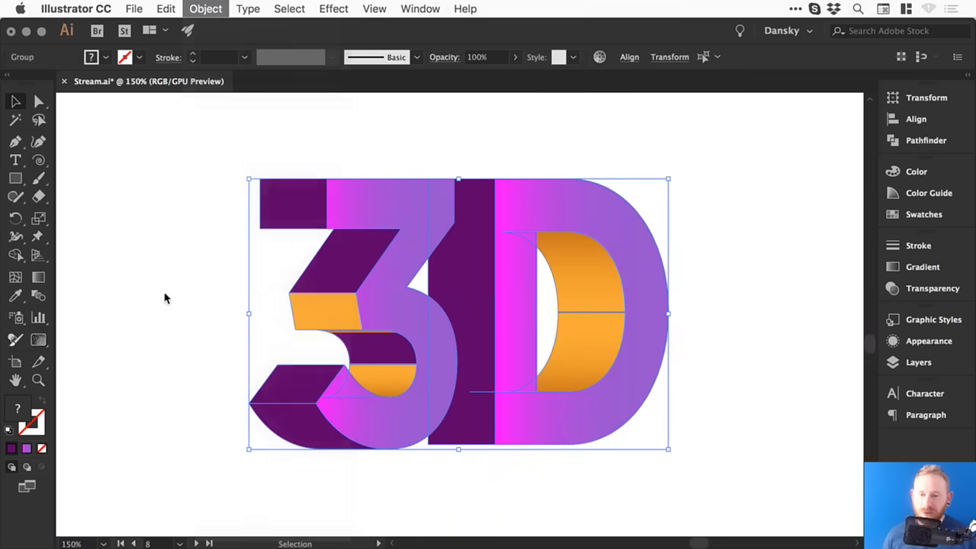
{"action": "left_click", "coordinate": [141, 331]}
Step: Select the clip group of the bottom curved side of the 3 and show the artwork in Outline view
{"action": "key", "text": "z"}
{"action": "left_click_drag", "start_coordinate": [222, 349], "coordinate": [514, 486]}
{"action": "key", "text": "v"}
{"action": "left_click_drag", "start_coordinate": [154, 445], "coordinate": [331, 262]}
{"action": "key", "text": "super+y"}
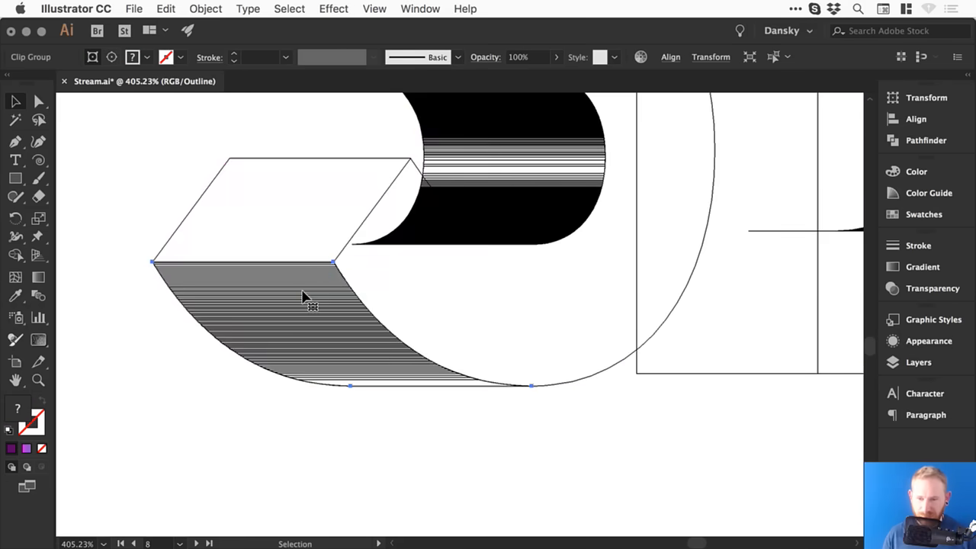
{"action": "key", "text": "shift+Down"}
{"action": "key", "text": "shift+Up"}
{"action": "key", "text": "Down"}
{"action": "key", "text": "Up"}
{"action": "key", "text": "Down"}
{"action": "key", "text": "Up"}
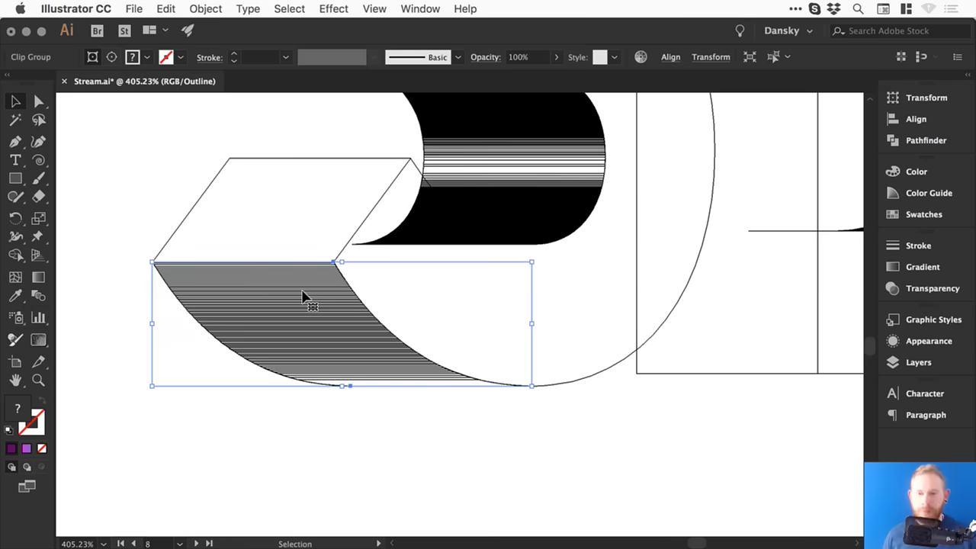
Step: Unite the strips of the bottom curved side of the 3 into one shape and return to the colour preview
{"action": "left_click", "coordinate": [947, 139]}
{"action": "left_click", "coordinate": [707, 131]}
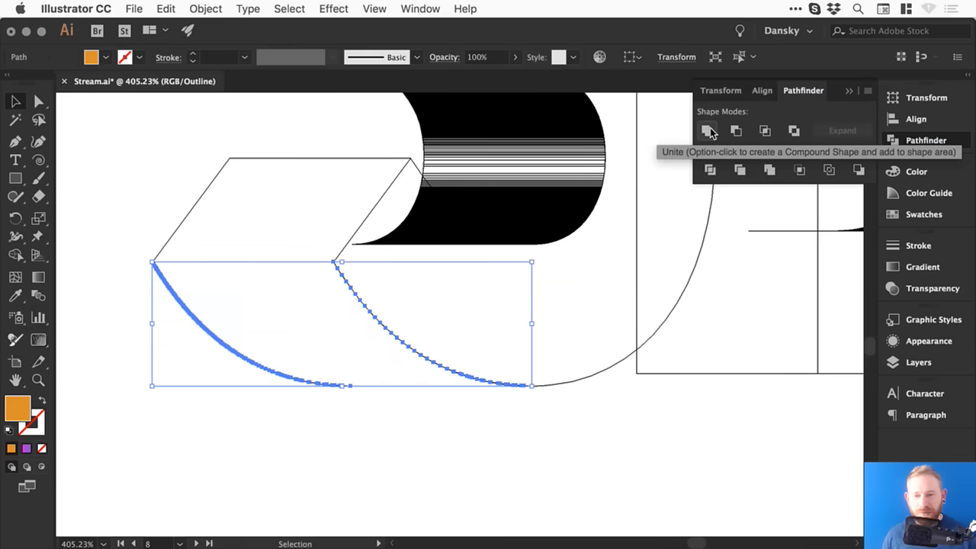
{"action": "left_click", "coordinate": [393, 451]}
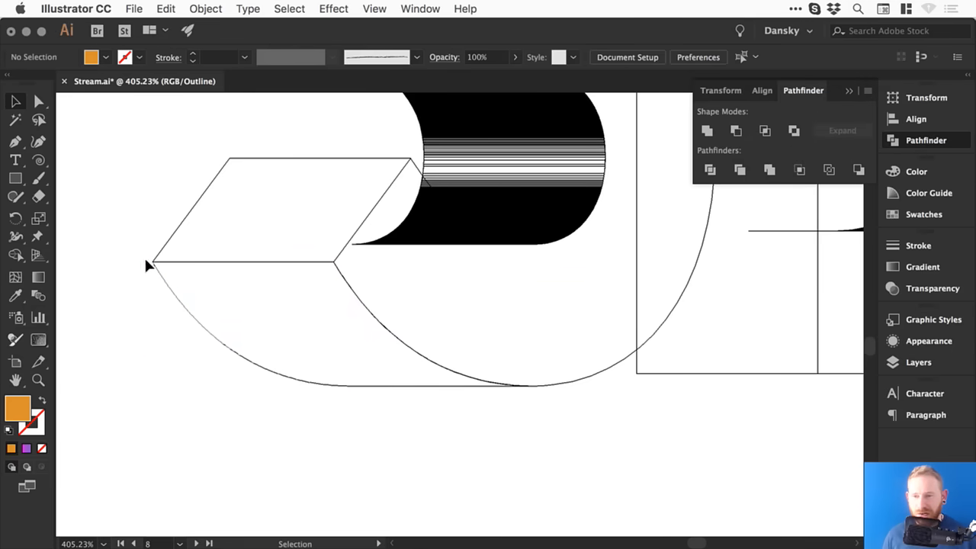
{"action": "left_click", "coordinate": [923, 142]}
{"action": "key", "text": "super+y"}
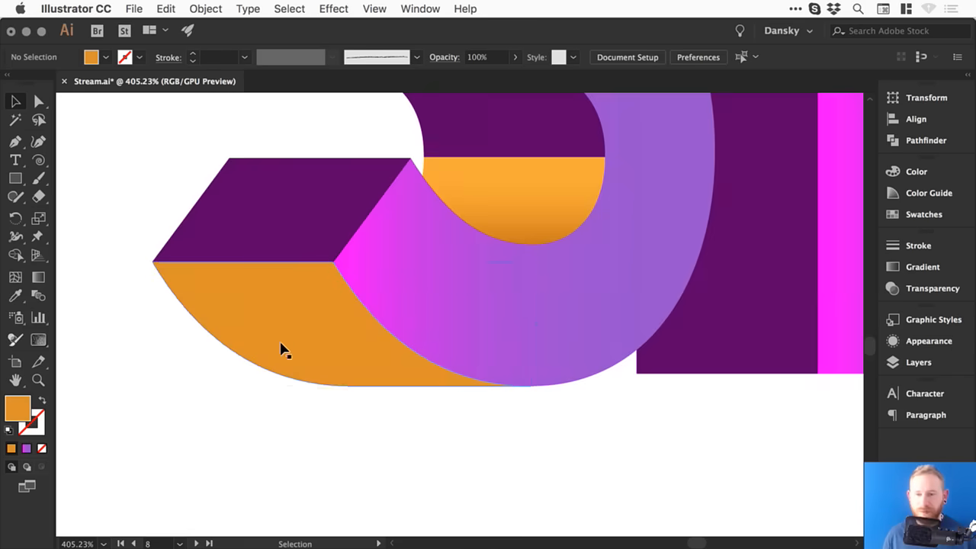
Step: Fill the united bottom curved side of the 3 with the pink-to-purple gradient sampled from its front face and deselect
{"action": "left_click", "coordinate": [290, 336]}
{"action": "key", "text": "super+minus"}
{"action": "key", "text": "super+minus"}
{"action": "key", "text": "super+minus"}
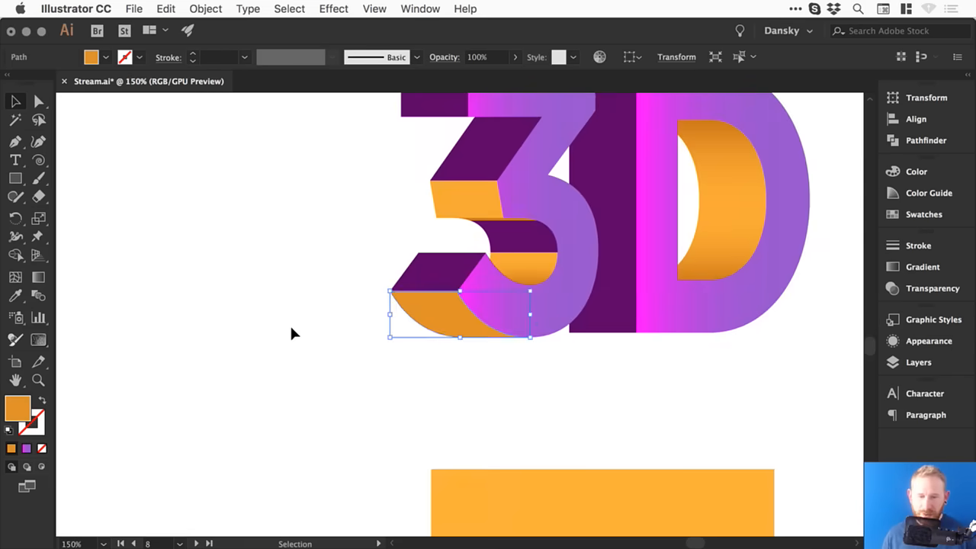
{"action": "left_click_drag", "start_coordinate": [510, 267], "coordinate": [343, 303]}
{"action": "key", "text": "i"}
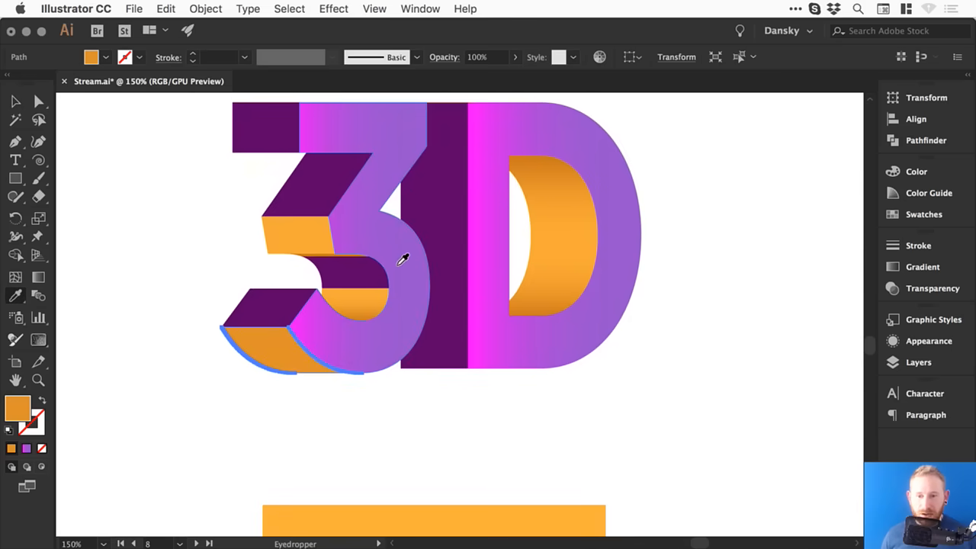
{"action": "left_click", "coordinate": [398, 264]}
{"action": "key", "text": "v"}
{"action": "left_click", "coordinate": [192, 259]}
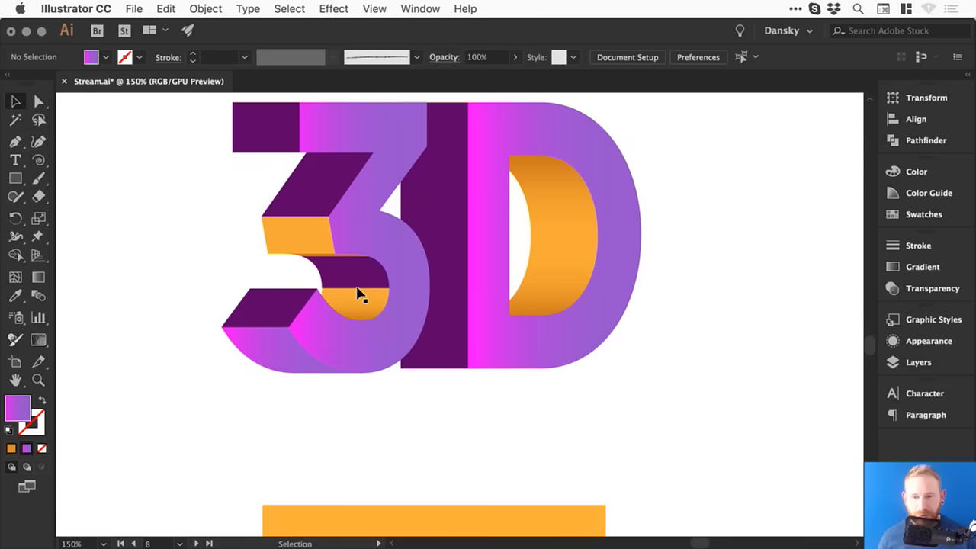
Step: Inspect the strips of the inner curve of the 3 in Outline view and check its upper clip group against the Pathfinder options
{"action": "key", "text": "z"}
{"action": "left_click_drag", "start_coordinate": [299, 253], "coordinate": [404, 341]}
{"action": "key", "text": "v"}
{"action": "key", "text": "super+y"}
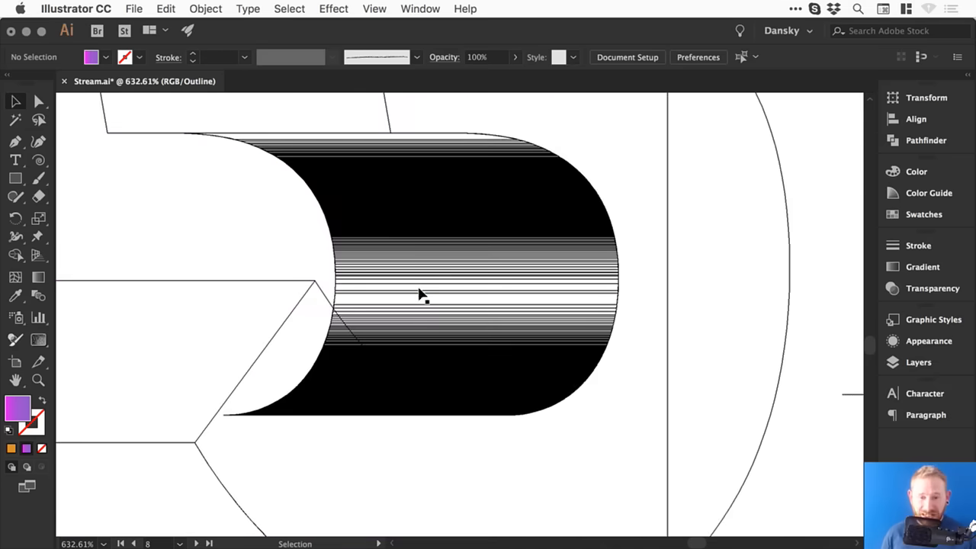
{"action": "key", "text": "super+y"}
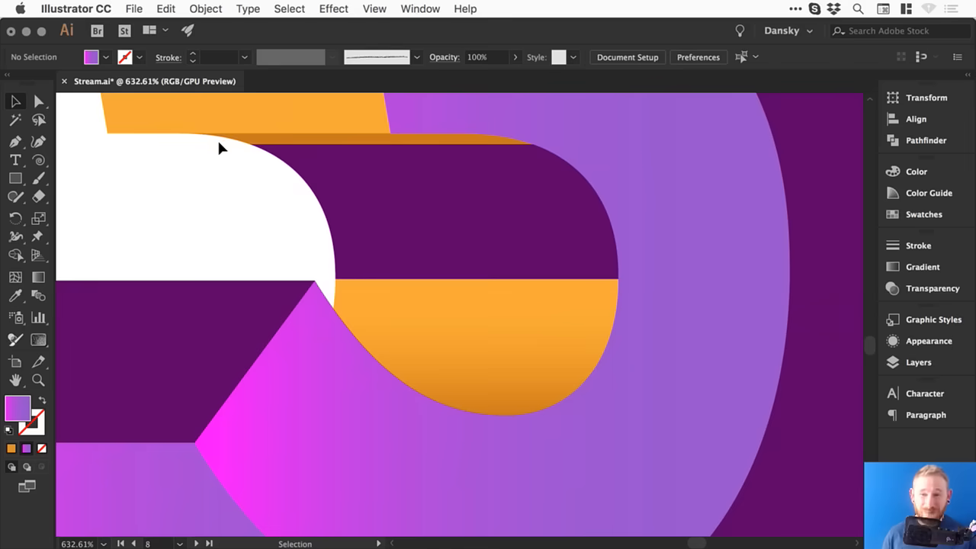
{"action": "left_click_drag", "start_coordinate": [207, 137], "coordinate": [429, 264]}
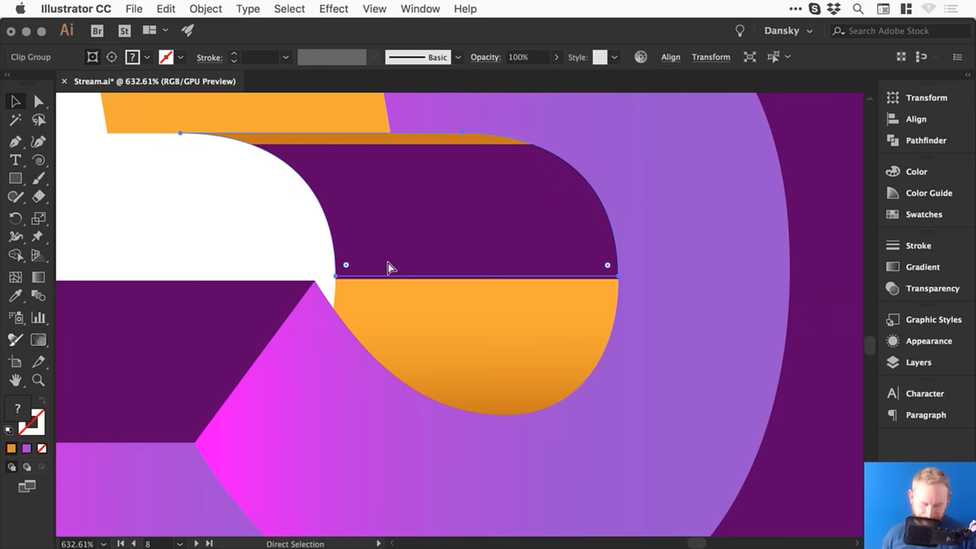
{"action": "key", "text": "super+minus"}
{"action": "key", "text": "super+minus"}
{"action": "key", "text": "super+minus"}
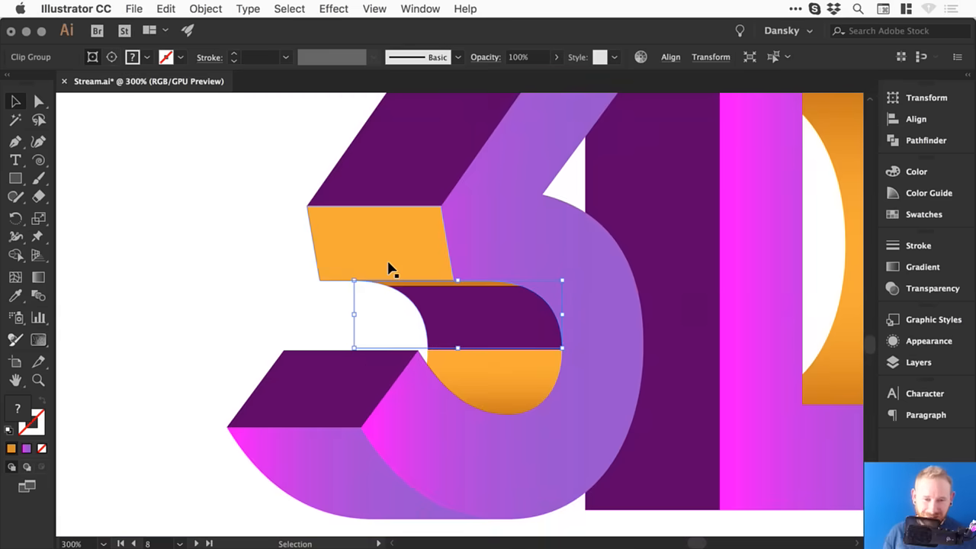
{"action": "left_click", "coordinate": [951, 140]}
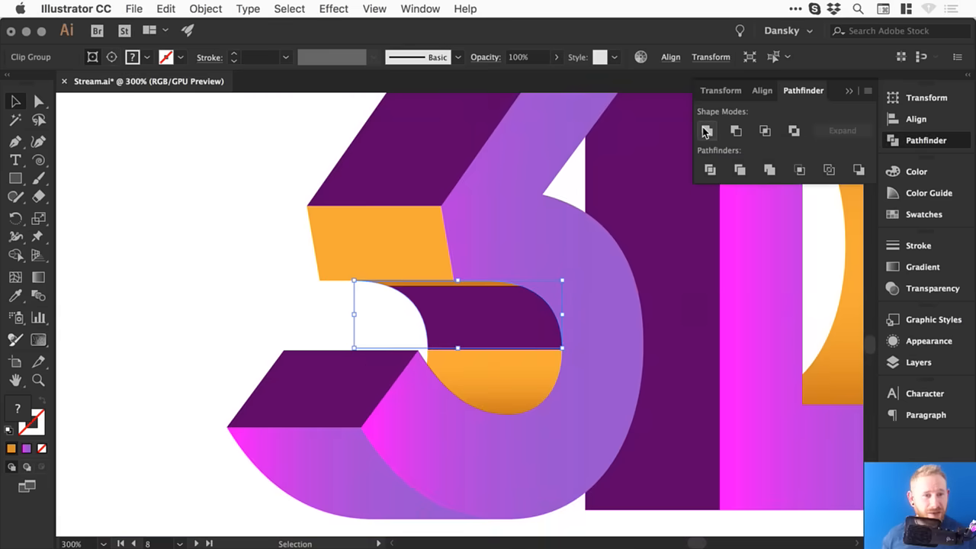
{"action": "left_click", "coordinate": [926, 140]}
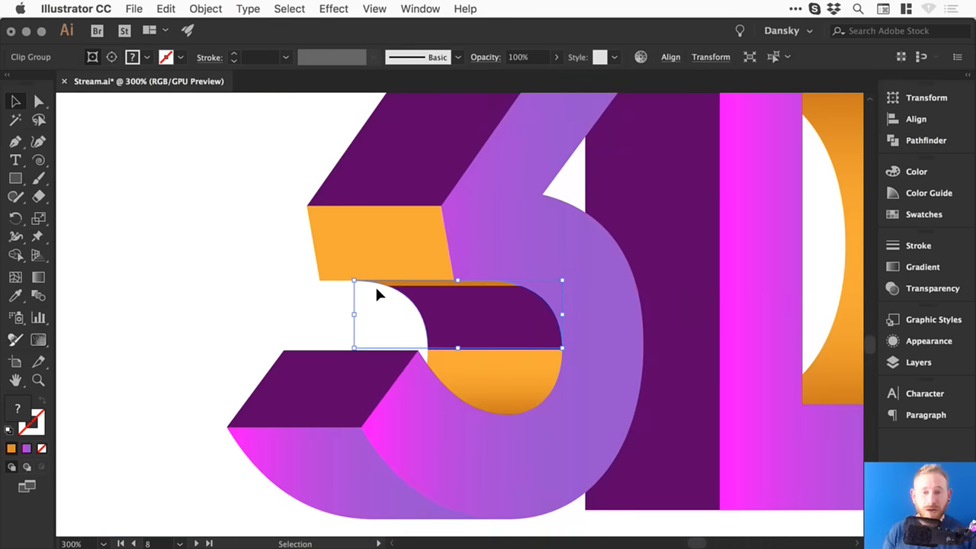
Step: Clear the selection and compare the united bottom side of the 3 in Outline view and colour preview
{"action": "left_click", "coordinate": [295, 305]}
{"action": "key", "text": "super+y"}
{"action": "left_click_drag", "start_coordinate": [401, 384], "coordinate": [294, 269]}
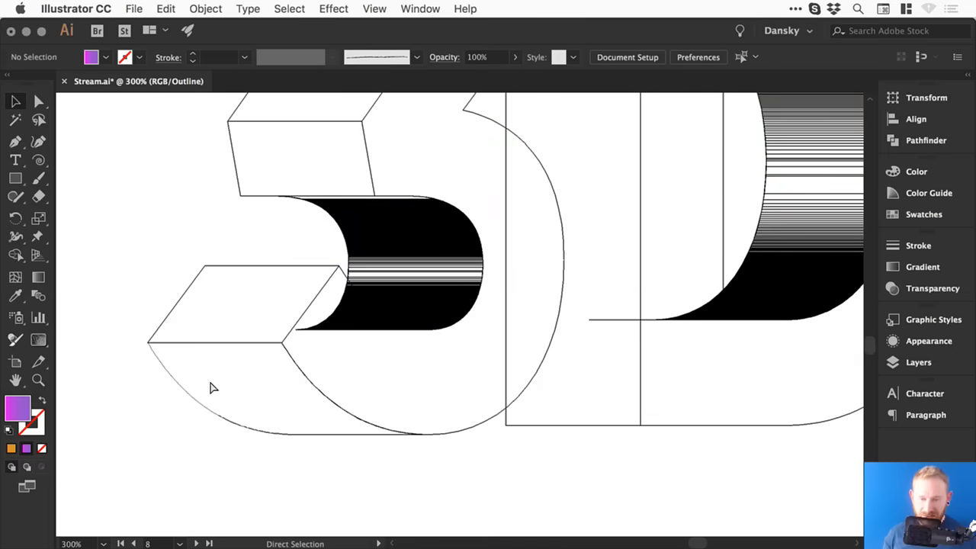
{"action": "key", "text": "super+y"}
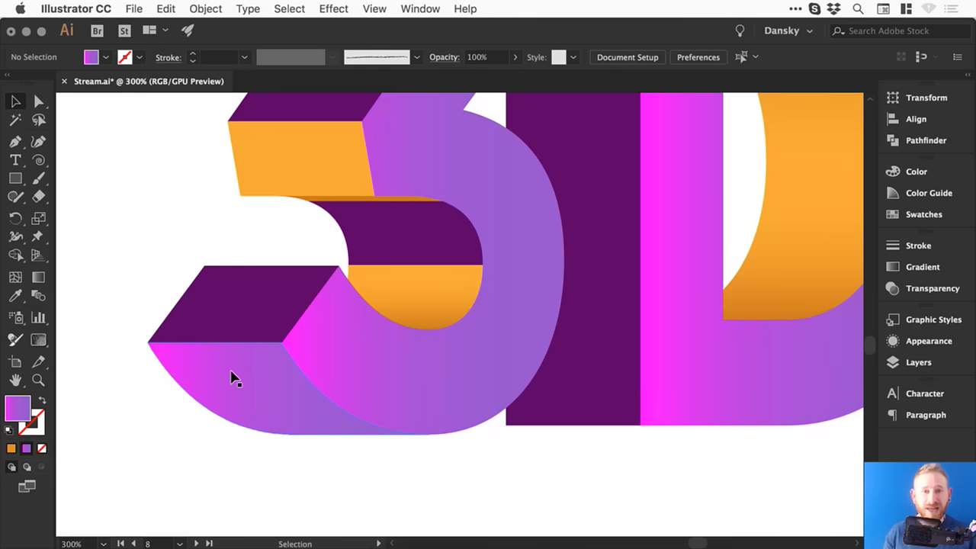
Step: Fill the orange end face of the middle arm of the 3 with the pink-to-purple gradient from its bottom side
{"action": "key", "text": "super+1"}
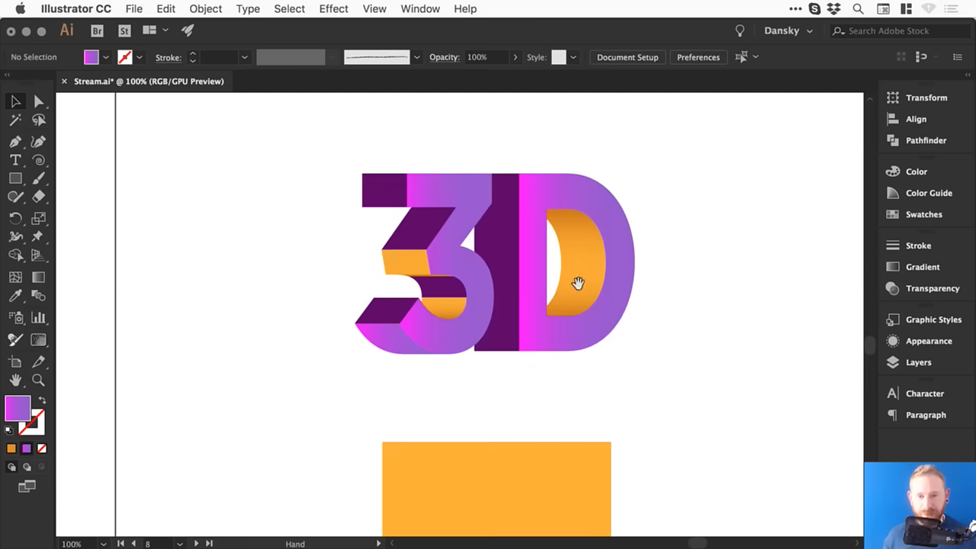
{"action": "left_click", "coordinate": [353, 282]}
{"action": "key", "text": "i"}
{"action": "left_click", "coordinate": [342, 371]}
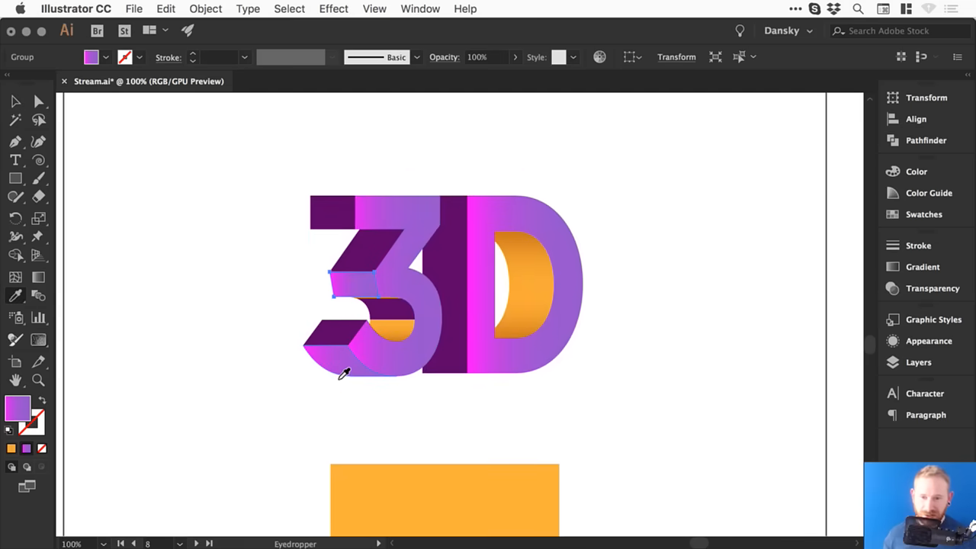
{"action": "key", "text": "v"}
Step: Select the upper and lower clip groups of the inner curved side of the D and unite their strips
{"action": "left_click", "coordinate": [529, 288]}
{"action": "left_click", "coordinate": [525, 269], "text": "shift"}
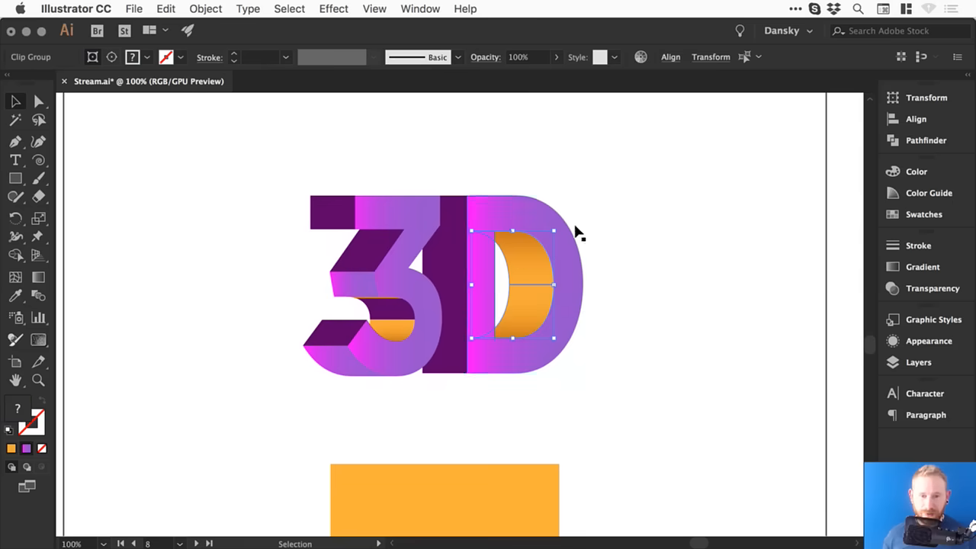
{"action": "left_click", "coordinate": [925, 140]}
{"action": "left_click", "coordinate": [706, 130]}
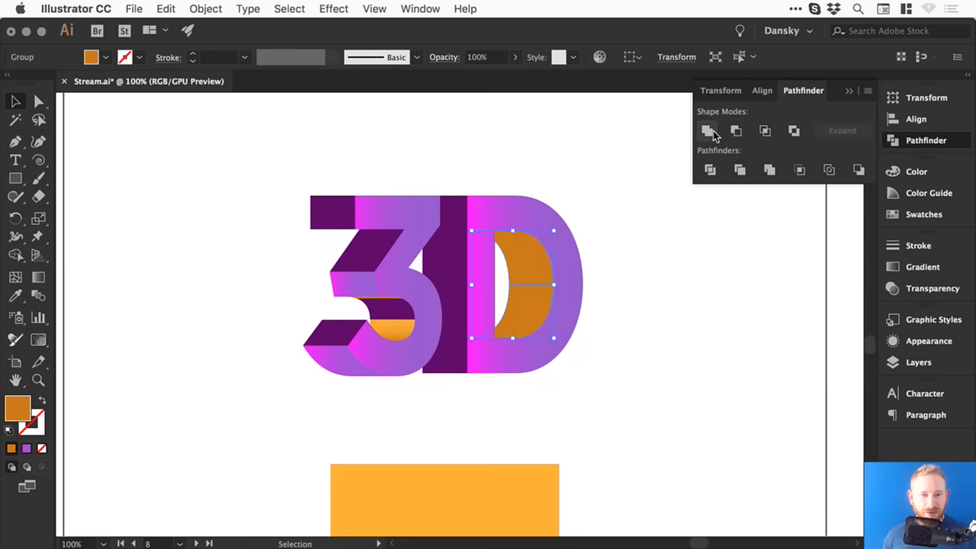
Step: Apply the sampled pink-to-purple gradient to the inner curved side of the D and reverse its direction
{"action": "key", "text": "i"}
{"action": "left_click", "coordinate": [338, 357]}
{"action": "key", "text": "v"}
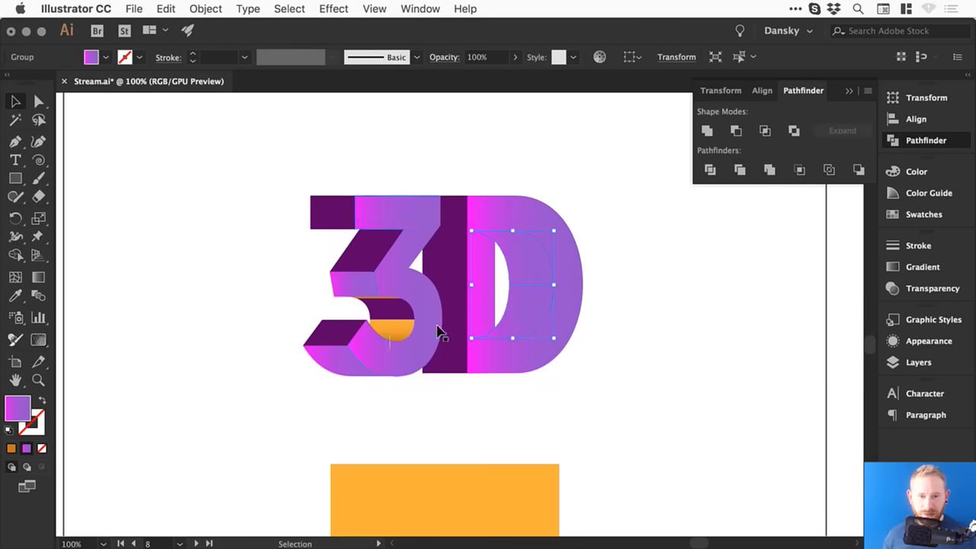
{"action": "left_click", "coordinate": [922, 267]}
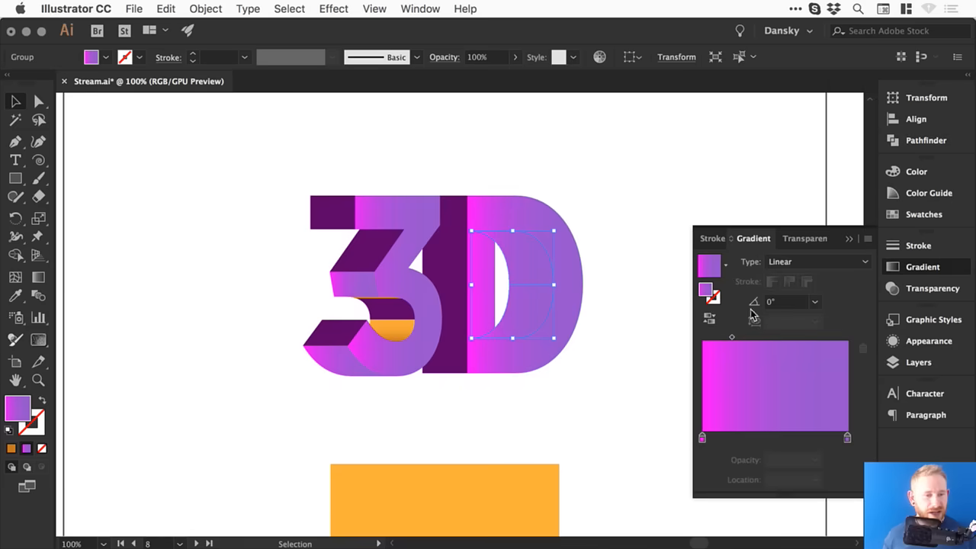
{"action": "left_click", "coordinate": [709, 319]}
{"action": "left_click", "coordinate": [616, 217]}
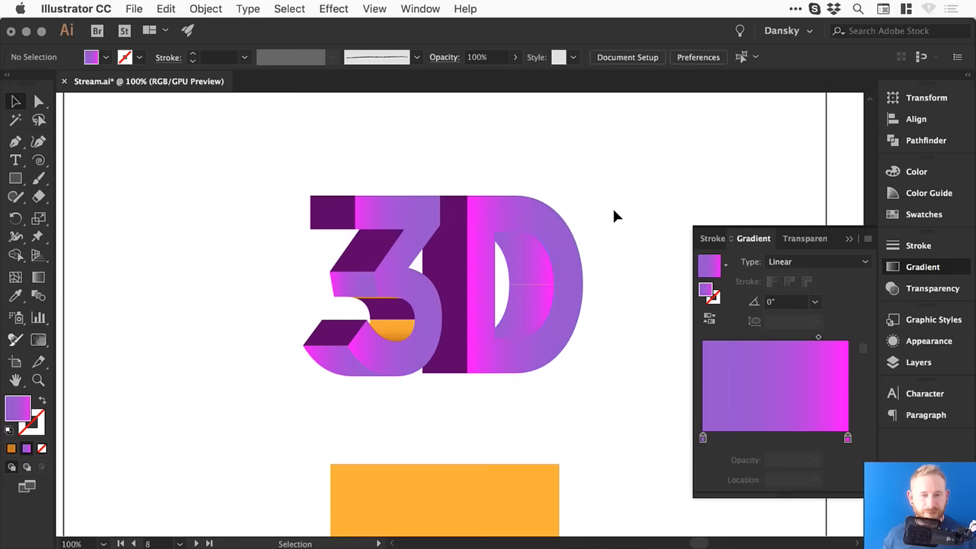
Step: Fill the inner curved side of the D with the solid dark purple sampled from the 3 and deselect it
{"action": "left_click", "coordinate": [532, 254]}
{"action": "key", "text": "i"}
{"action": "left_click", "coordinate": [368, 267]}
{"action": "left_click", "coordinate": [525, 166], "text": "super"}
{"action": "key", "text": "v"}
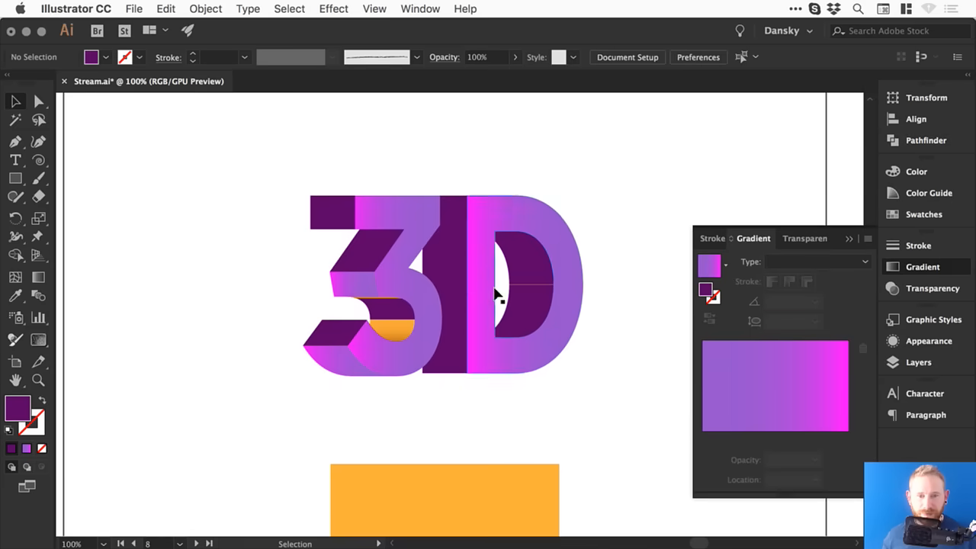
Step: Recolour the thin leftover orange strip across the middle of the D's inner side with the same dark purple and deselect
{"action": "key", "text": "z"}
{"action": "left_click_drag", "start_coordinate": [545, 298], "coordinate": [464, 289]}
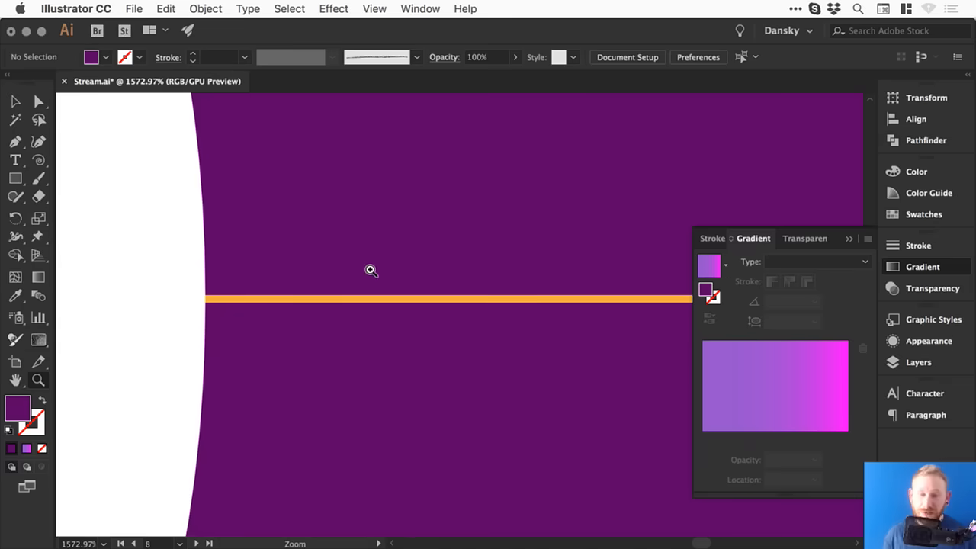
{"action": "key", "text": "a"}
{"action": "left_click", "coordinate": [279, 298]}
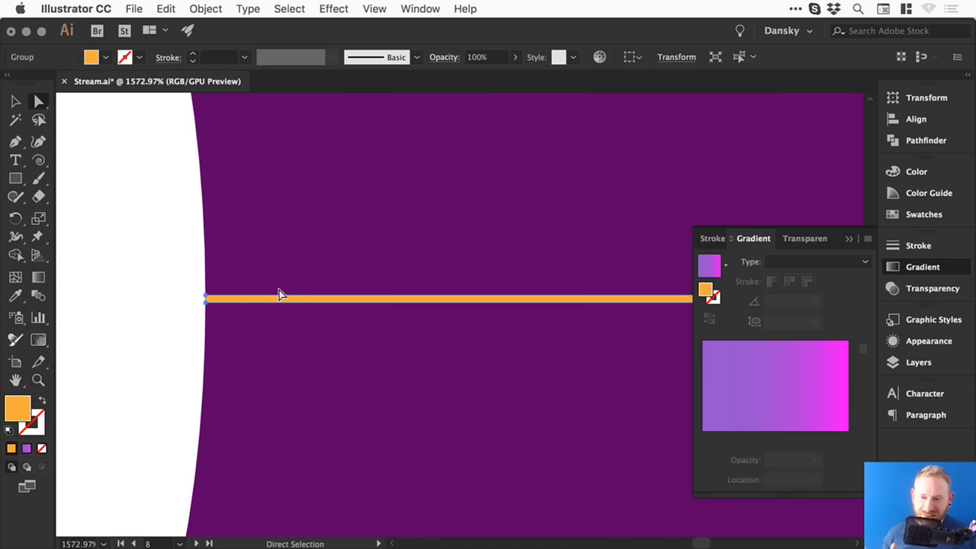
{"action": "key", "text": "i"}
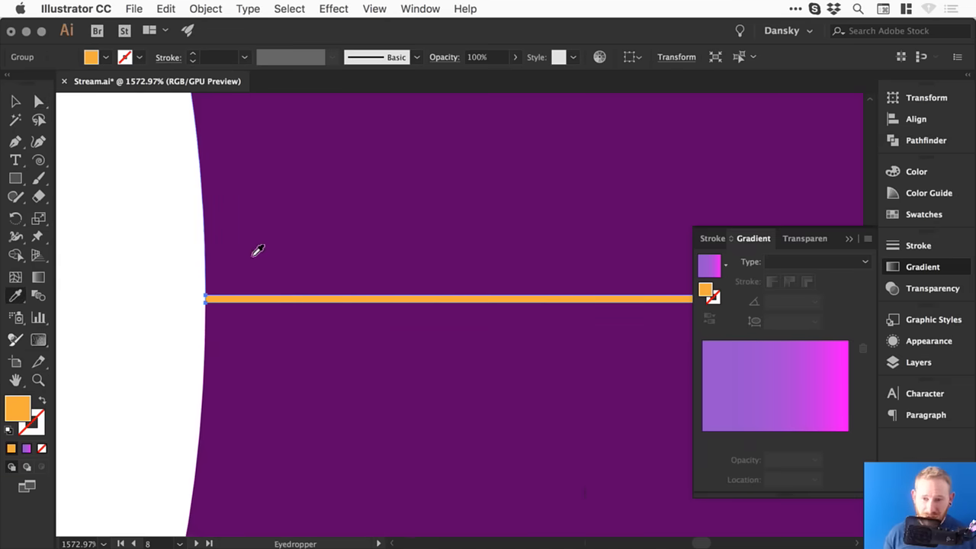
{"action": "left_click", "coordinate": [276, 251]}
{"action": "key", "text": "v"}
{"action": "key", "text": "super+shift+a"}
{"action": "key", "text": "super+minus"}
{"action": "key", "text": "super+minus"}
{"action": "key", "text": "super+0"}
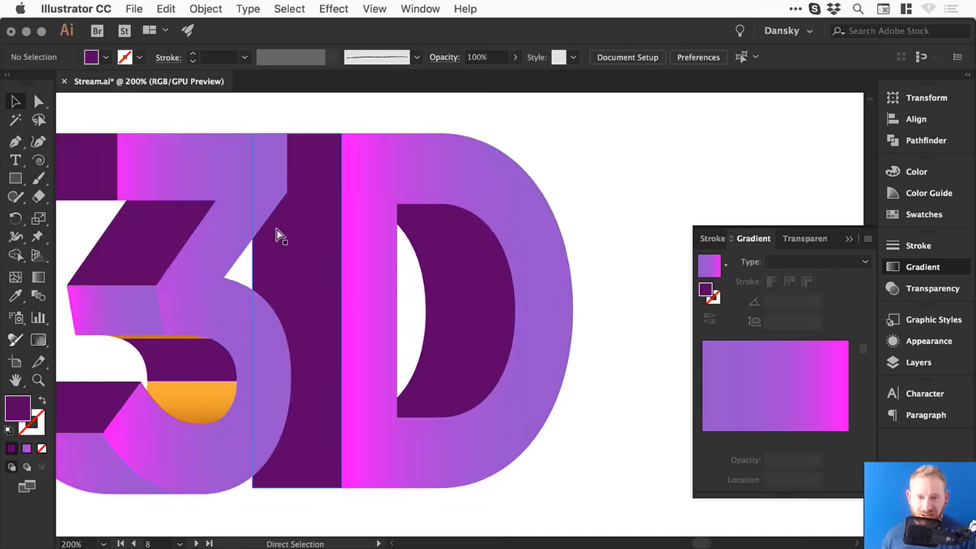
Step: Recolour the strips at the top of the inner curve of the 3 with the sampled dark purple and deselect
{"action": "key", "text": "z"}
{"action": "left_click_drag", "start_coordinate": [166, 297], "coordinate": [331, 430]}
{"action": "key", "text": "a"}
{"action": "left_click_drag", "start_coordinate": [290, 234], "coordinate": [429, 176]}
{"action": "key", "text": "i"}
{"action": "left_click", "coordinate": [464, 290]}
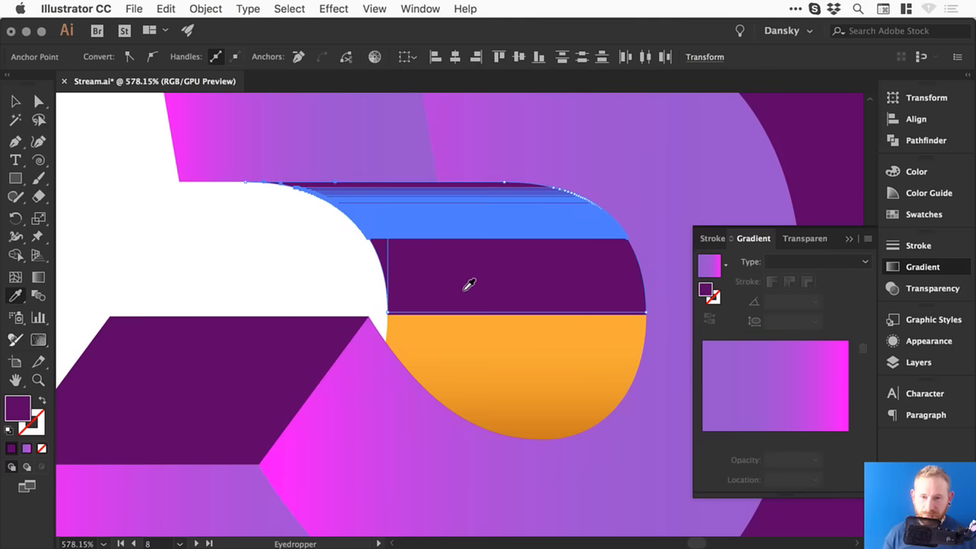
{"action": "key", "text": "super+shift+a"}
{"action": "key", "text": "a"}
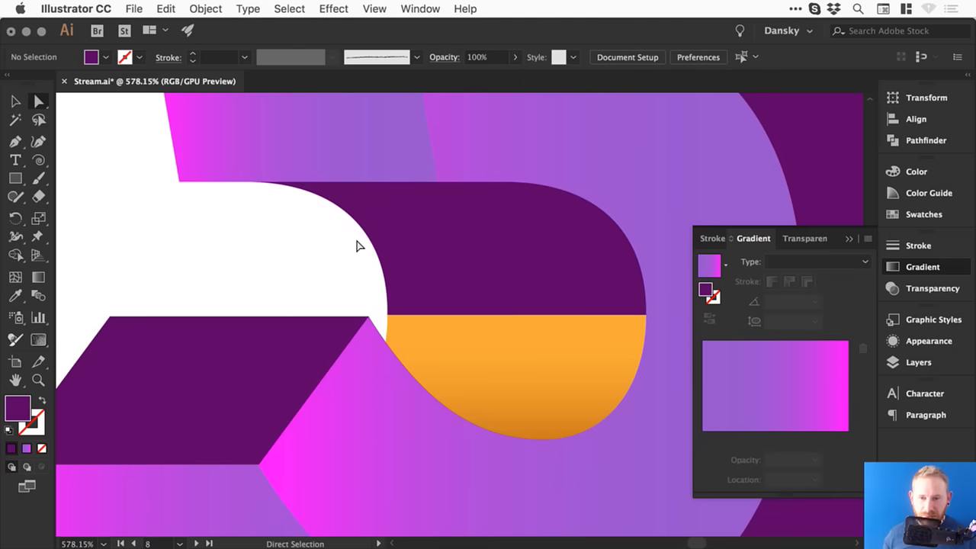
Step: Select the first orange strips below the dark half of the 3's inner curve and fill them with the dark purple
{"action": "left_click_drag", "start_coordinate": [419, 299], "coordinate": [441, 312]}
{"action": "key", "text": "v"}
{"action": "key", "text": "Delete"}
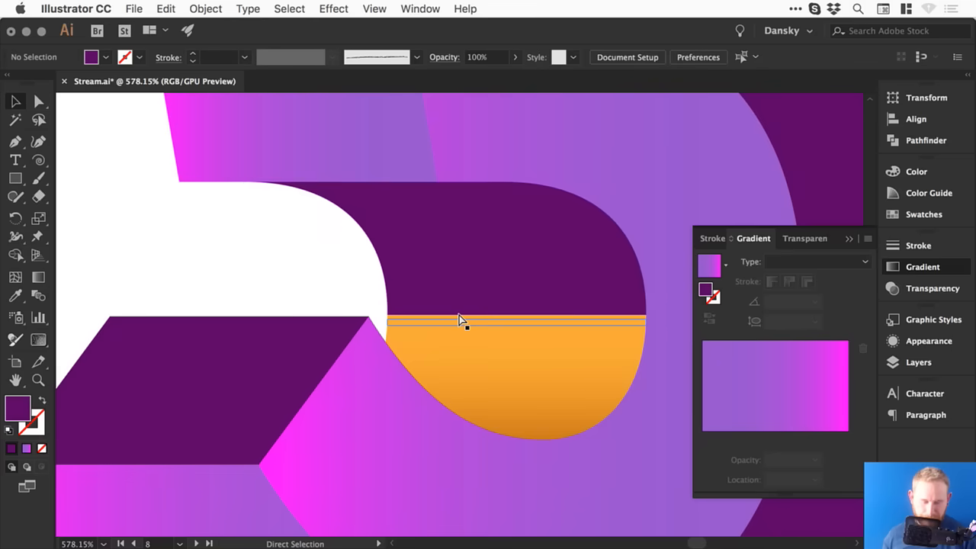
{"action": "left_click_drag", "start_coordinate": [401, 334], "coordinate": [389, 319]}
{"action": "key", "text": "a"}
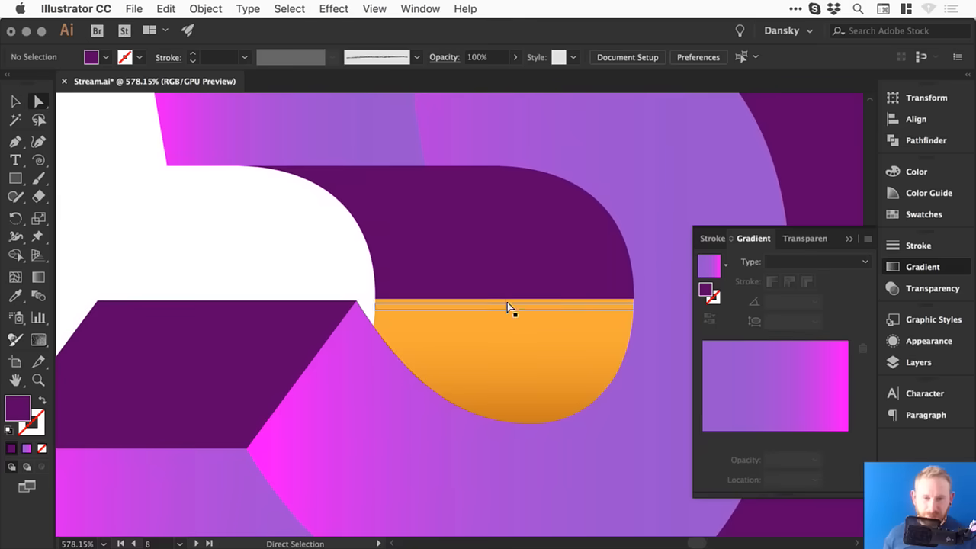
{"action": "left_click", "coordinate": [506, 300]}
{"action": "left_click", "coordinate": [505, 315], "text": "shift"}
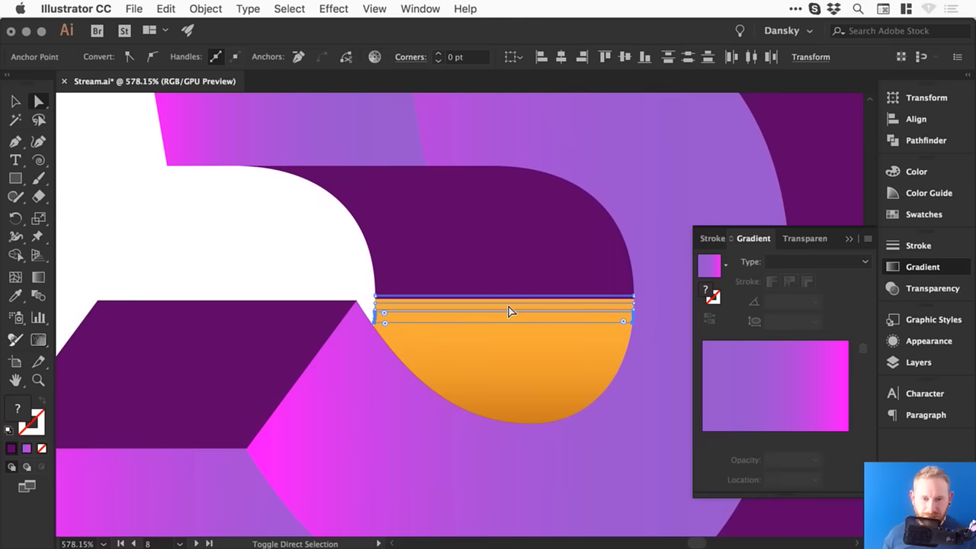
{"action": "left_click", "coordinate": [503, 329], "text": "shift"}
{"action": "key", "text": "i"}
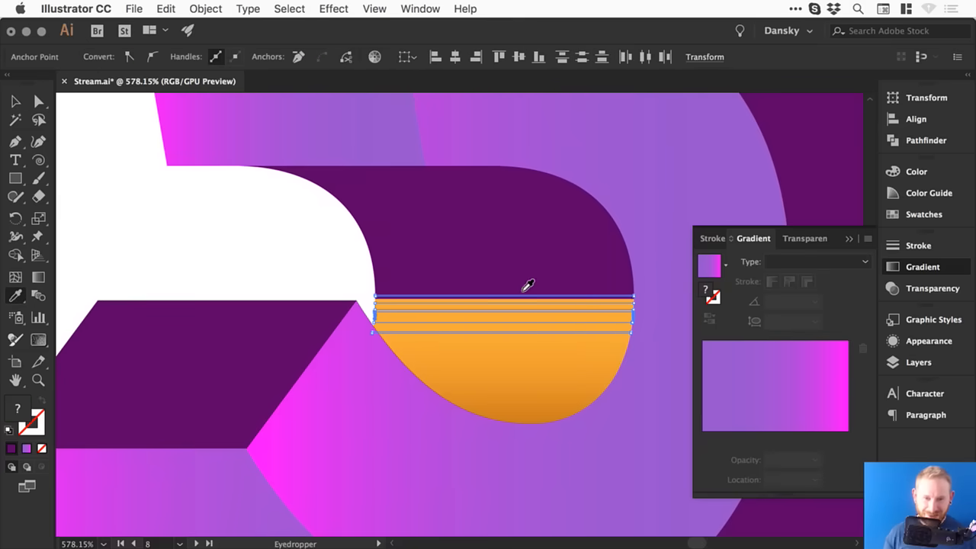
{"action": "left_click", "coordinate": [527, 286]}
{"action": "key", "text": "super+shift+a"}
Step: Select further orange strips in the middle of the 3's inner curve and recolour them with the sampled dark purple
{"action": "key", "text": "z"}
{"action": "left_click", "coordinate": [486, 325]}
{"action": "key", "text": "a"}
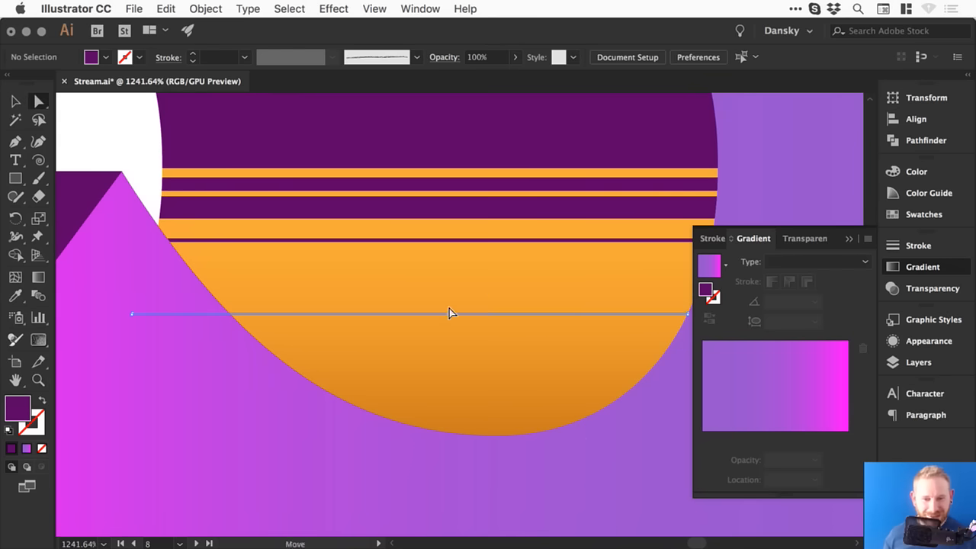
{"action": "left_click", "coordinate": [449, 313]}
{"action": "left_click", "coordinate": [458, 305], "text": "shift"}
{"action": "left_click_drag", "start_coordinate": [454, 300], "coordinate": [538, 227]}
{"action": "key", "text": "i"}
{"action": "left_click", "coordinate": [495, 163]}
Step: Select more orange strips across the lower half of the 3's inner curve, recolour them with the sampled dark purple, and deselect
{"action": "key", "text": "a"}
{"action": "left_click", "coordinate": [517, 219]}
{"action": "left_click", "coordinate": [501, 186], "text": "shift"}
{"action": "left_click", "coordinate": [491, 341], "text": "shift"}
{"action": "left_click", "coordinate": [492, 333], "text": "shift"}
{"action": "left_click", "coordinate": [500, 320], "text": "shift"}
{"action": "left_click", "coordinate": [490, 338], "text": "shift"}
{"action": "left_click", "coordinate": [499, 339], "text": "shift"}
{"action": "left_click", "coordinate": [493, 339], "text": "shift"}
{"action": "left_click", "coordinate": [489, 347], "text": "shift"}
{"action": "left_click", "coordinate": [488, 351], "text": "shift"}
{"action": "left_click", "coordinate": [487, 354], "text": "shift"}
{"action": "left_click", "coordinate": [492, 359], "text": "shift"}
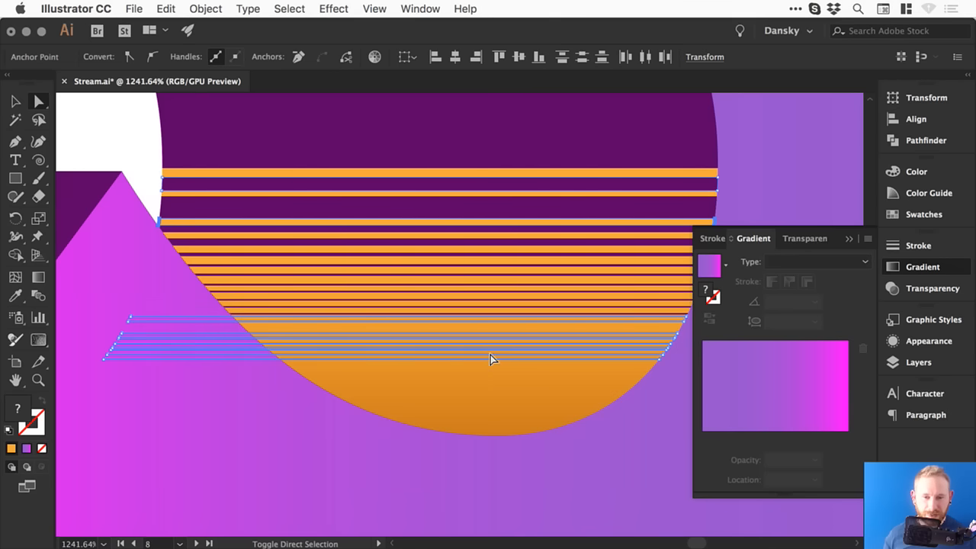
{"action": "key", "text": "i"}
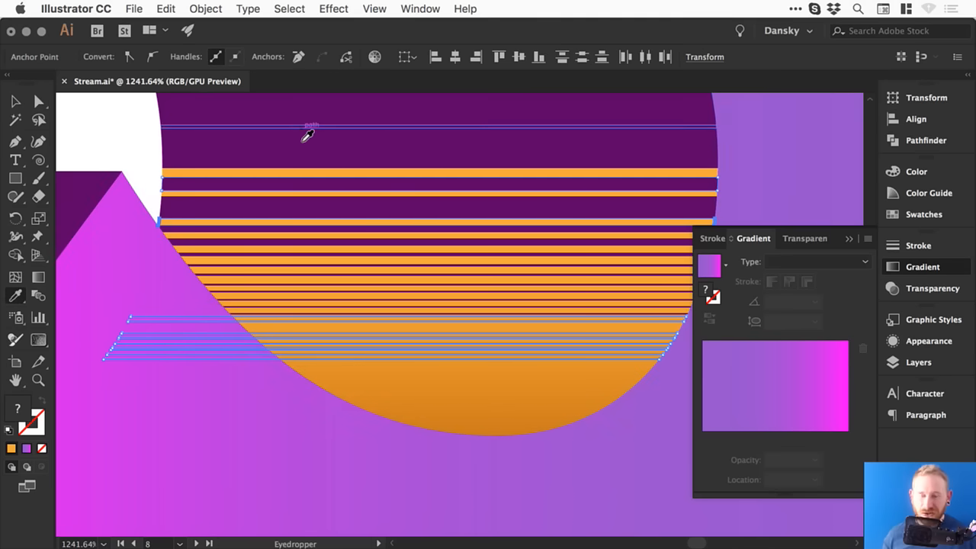
{"action": "left_click", "coordinate": [307, 135]}
{"action": "key", "text": "a"}
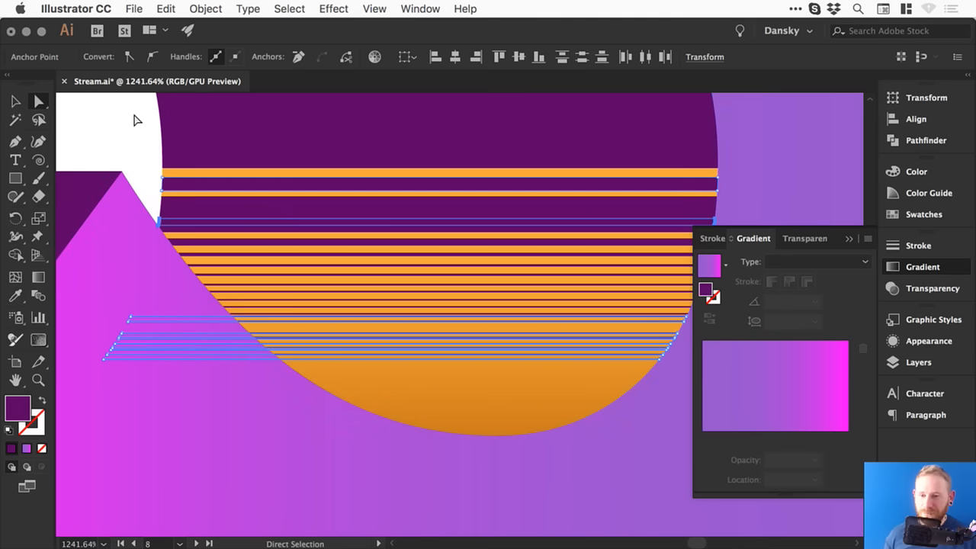
{"action": "left_click", "coordinate": [949, 267]}
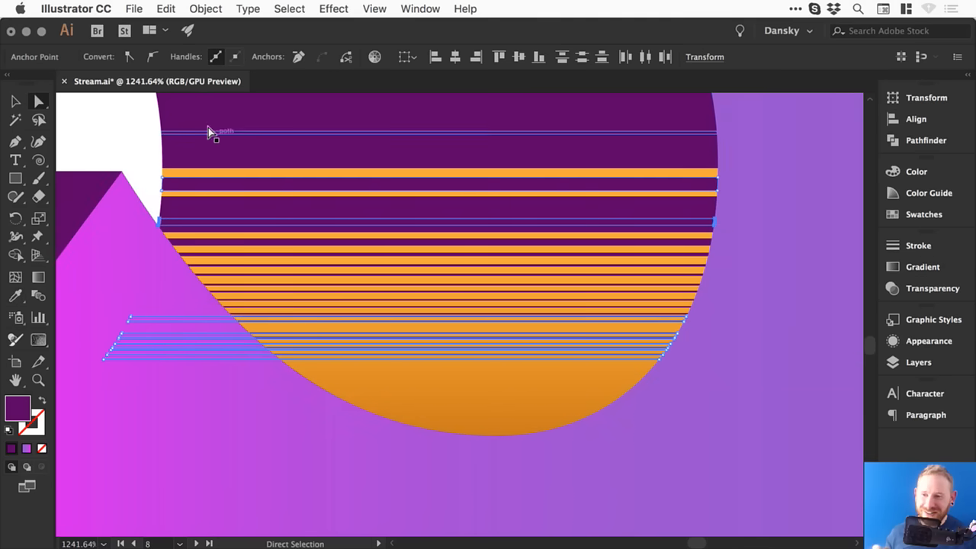
{"action": "key", "text": "super+shift+a"}
Step: Save the dark purple of the 3's inner curve strips as a global RGB process swatch named R=92 G=0 B=102, and deselect
{"action": "key", "text": "super+minus"}
{"action": "key", "text": "super+minus"}
{"action": "key", "text": "v"}
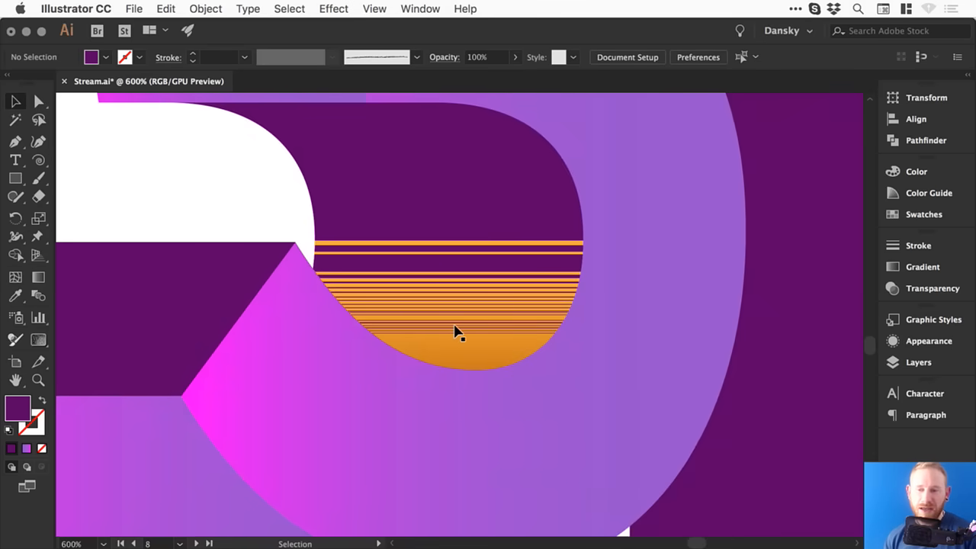
{"action": "key", "text": "super+minus"}
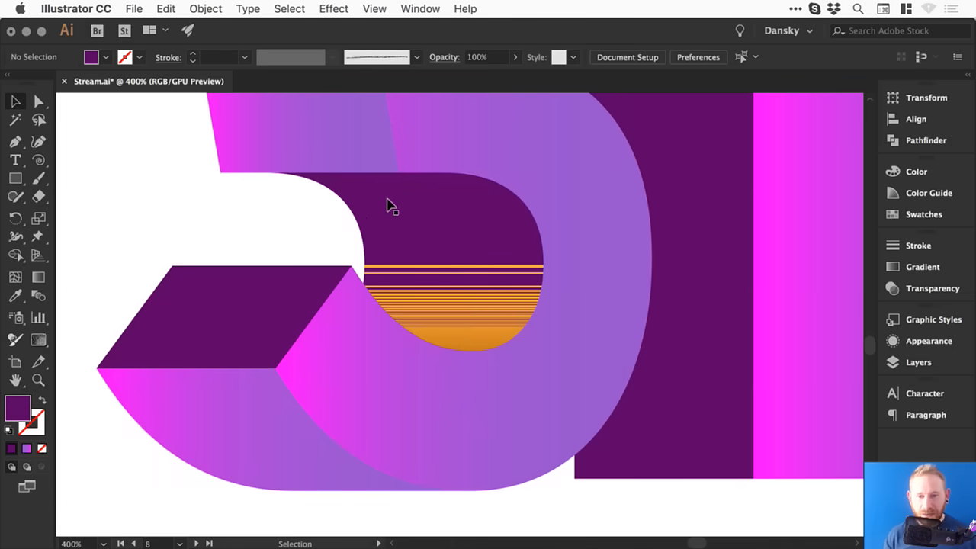
{"action": "key", "text": "a"}
{"action": "left_click", "coordinate": [450, 208]}
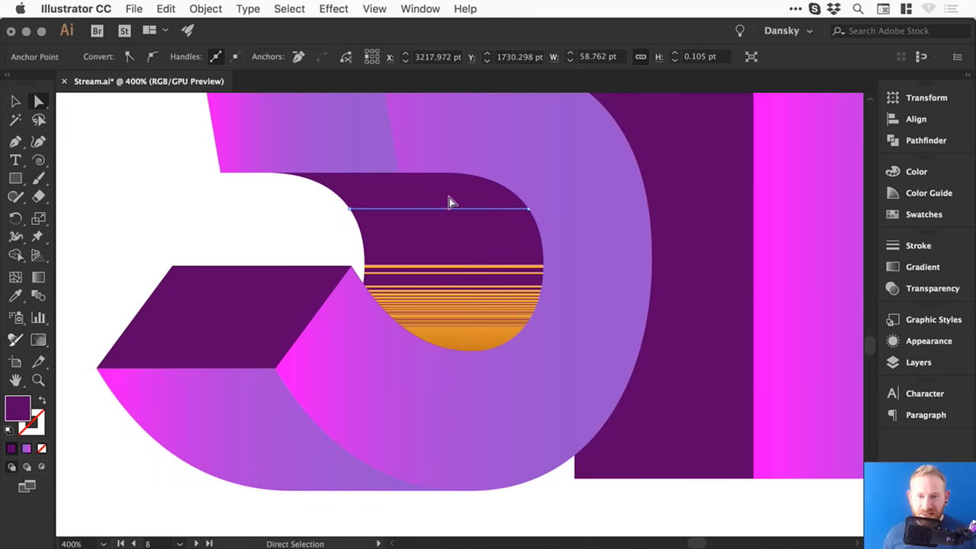
{"action": "left_click", "coordinate": [378, 207]}
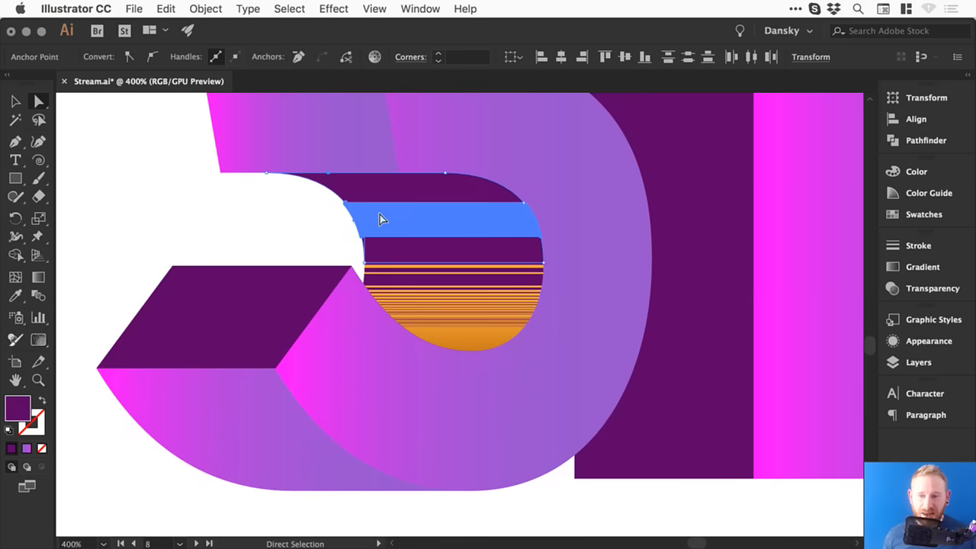
{"action": "key", "text": "v"}
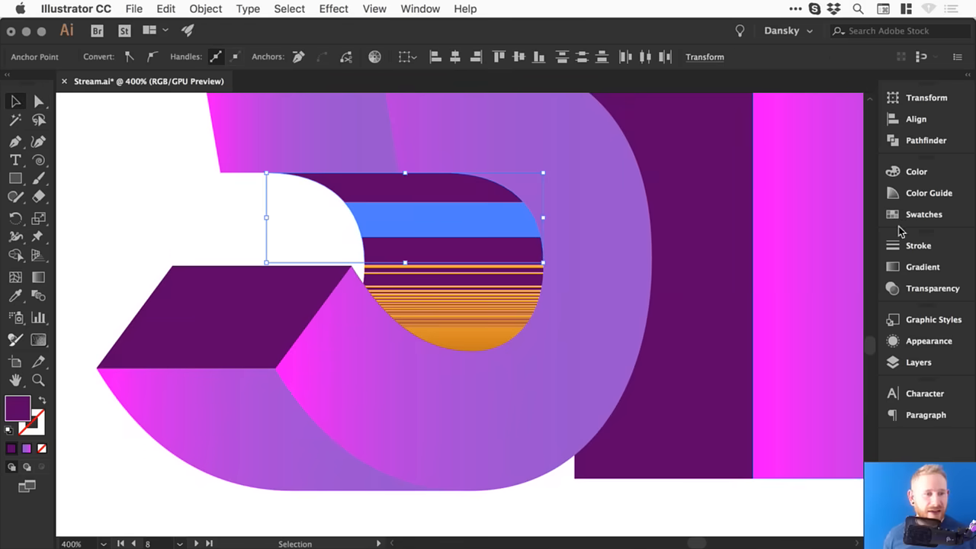
{"action": "left_click", "coordinate": [923, 214]}
{"action": "left_click", "coordinate": [831, 291]}
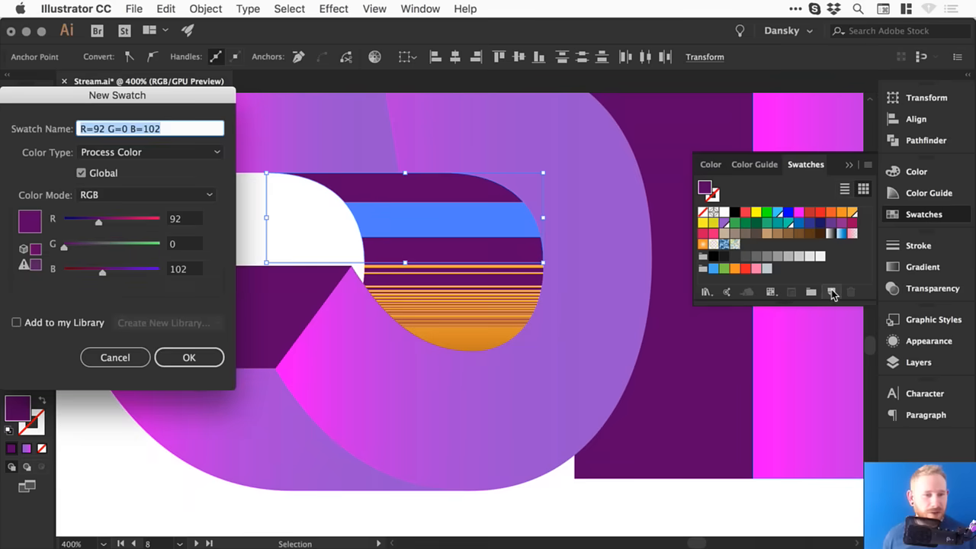
{"action": "left_click", "coordinate": [210, 356]}
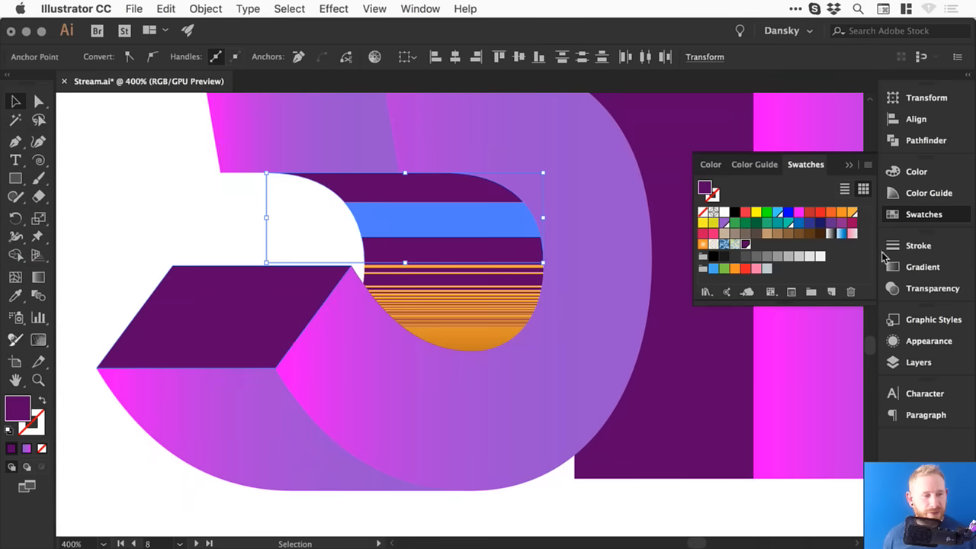
{"action": "left_click", "coordinate": [922, 211]}
{"action": "left_click", "coordinate": [208, 204]}
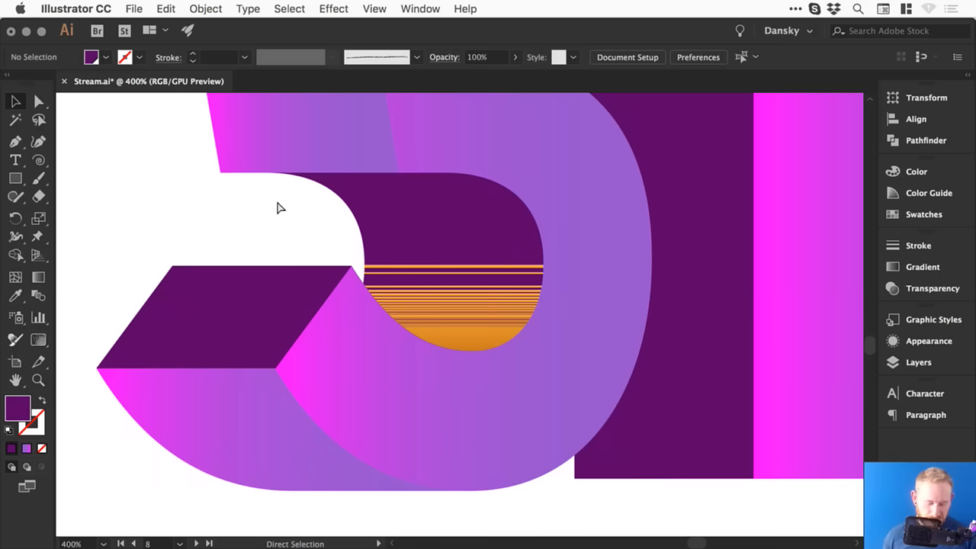
Step: Select the dark strips in the upper part of the 3's inner curve, apply the new global dark purple swatch, and deselect
{"action": "key", "text": "super+minus"}
{"action": "scroll", "coordinate": [497, 312], "scroll_direction": "right", "scroll_amount": 3}
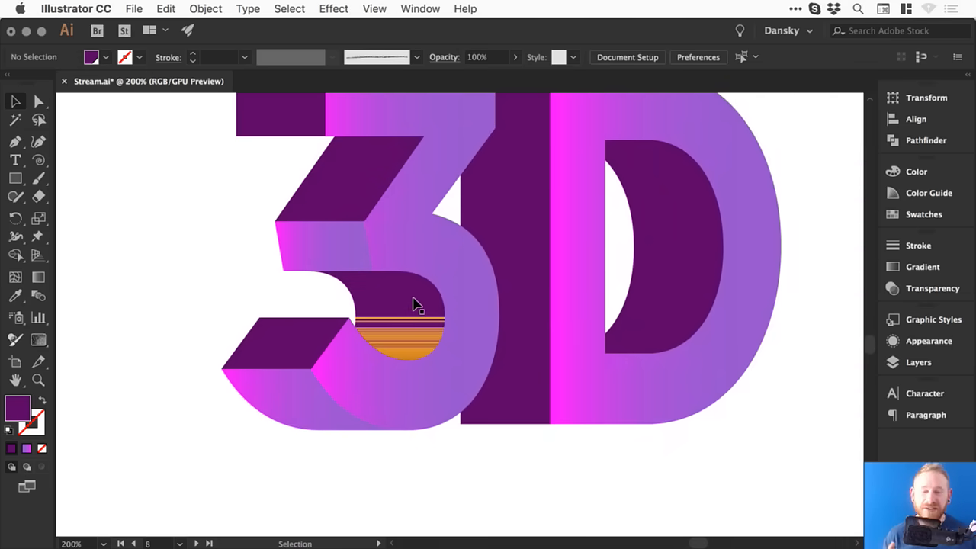
{"action": "key", "text": "a"}
{"action": "left_click_drag", "start_coordinate": [337, 273], "coordinate": [394, 299]}
{"action": "key", "text": "super+z"}
{"action": "left_click", "coordinate": [306, 277]}
{"action": "left_click_drag", "start_coordinate": [301, 279], "coordinate": [412, 311]}
{"action": "left_click", "coordinate": [923, 214]}
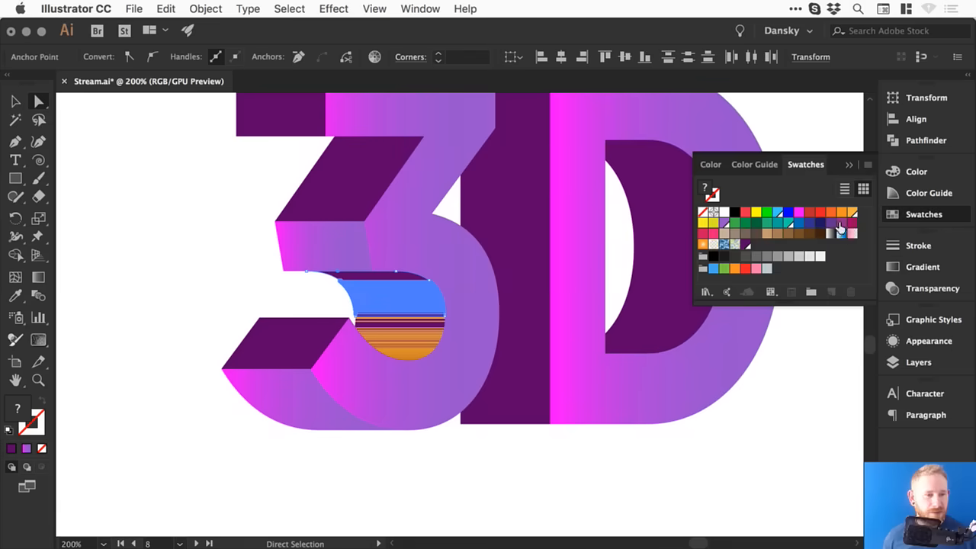
{"action": "left_click", "coordinate": [745, 243]}
{"action": "left_click", "coordinate": [923, 214]}
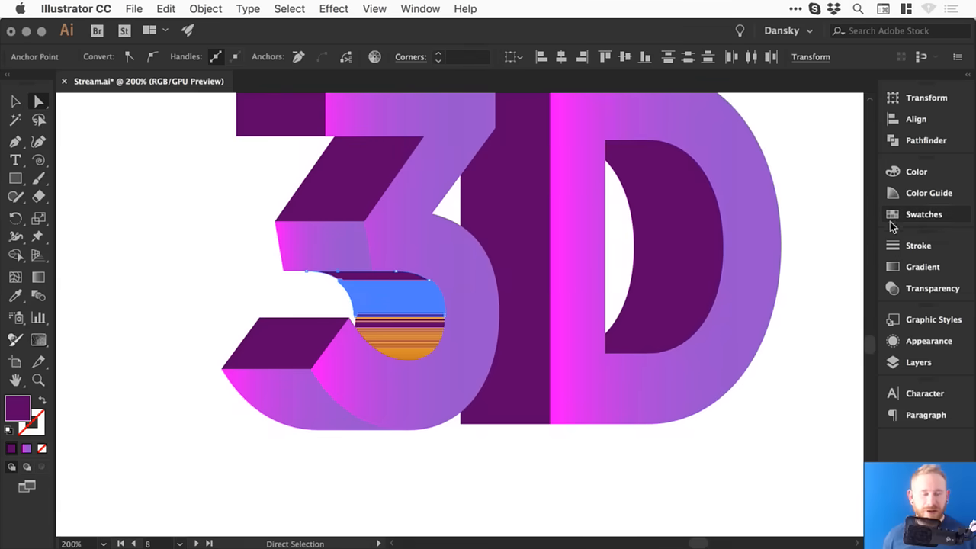
{"action": "key", "text": "super+shift+a"}
{"action": "key", "text": "v"}
Step: Preview a higher red value for the global dark purple swatch and cancel the change
{"action": "left_click", "coordinate": [913, 216]}
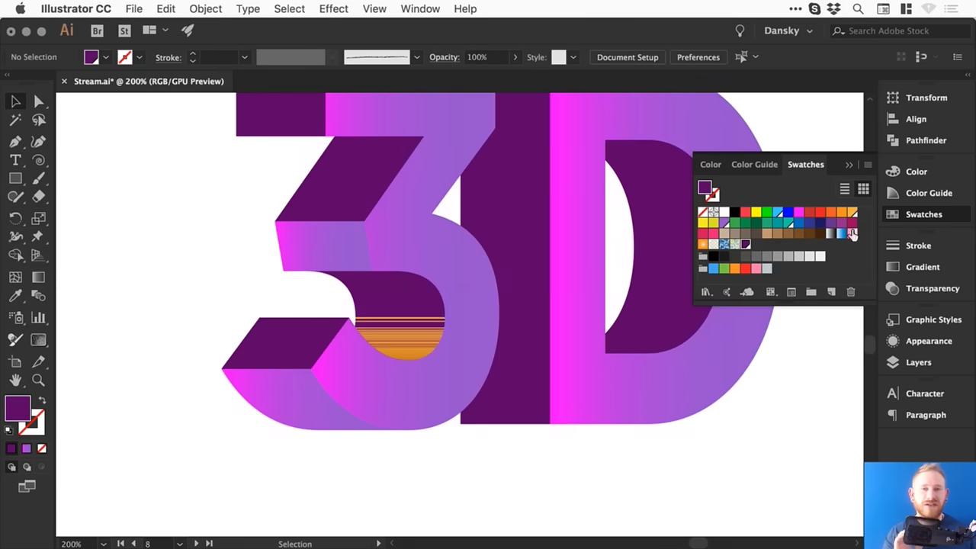
{"action": "double_click", "coordinate": [748, 242]}
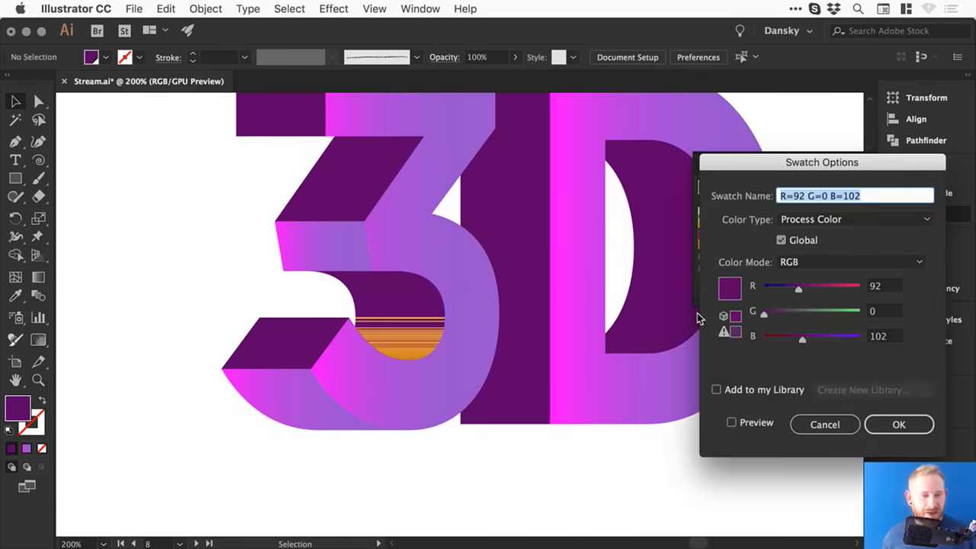
{"action": "left_click", "coordinate": [751, 422]}
{"action": "left_click_drag", "start_coordinate": [804, 288], "coordinate": [831, 288]}
{"action": "left_click", "coordinate": [824, 424]}
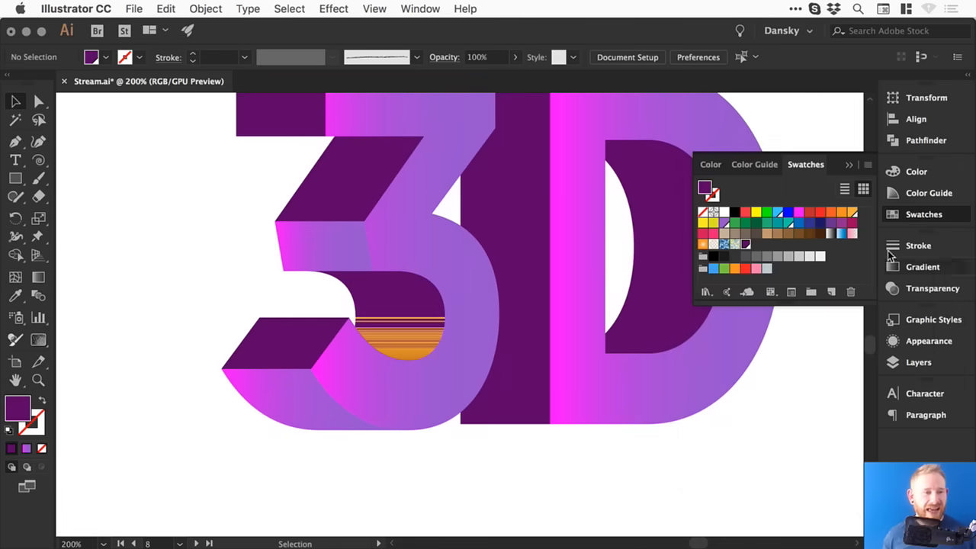
{"action": "left_click", "coordinate": [929, 213]}
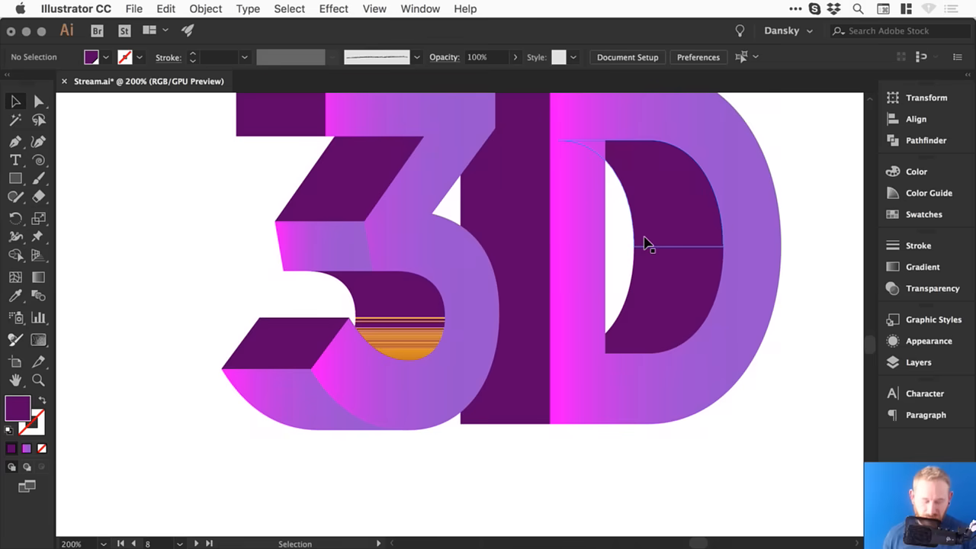
Step: Select the orange square below the 3D text and delete it
{"action": "key", "text": "super+minus"}
{"action": "key", "text": "super+minus"}
{"action": "left_click_drag", "start_coordinate": [500, 324], "coordinate": [476, 226]}
{"action": "left_click_drag", "start_coordinate": [456, 414], "coordinate": [445, 309]}
{"action": "left_click", "coordinate": [505, 276]}
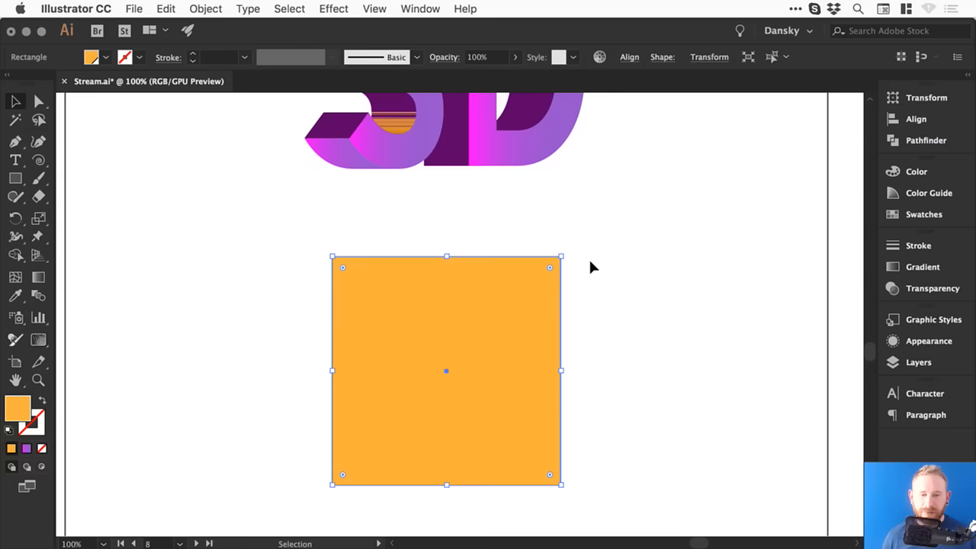
{"action": "key", "text": "Delete"}
Step: Draw an orange circle with the Ellipse tool in the empty space below the 3D text
{"action": "left_click", "coordinate": [16, 178]}
{"action": "left_click", "coordinate": [77, 215]}
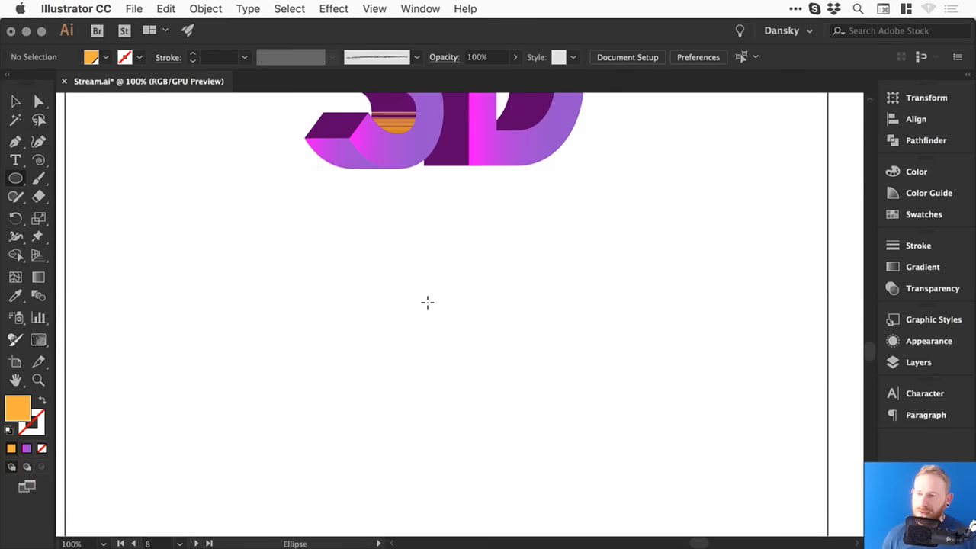
{"action": "left_click_drag", "start_coordinate": [374, 249], "coordinate": [578, 450]}
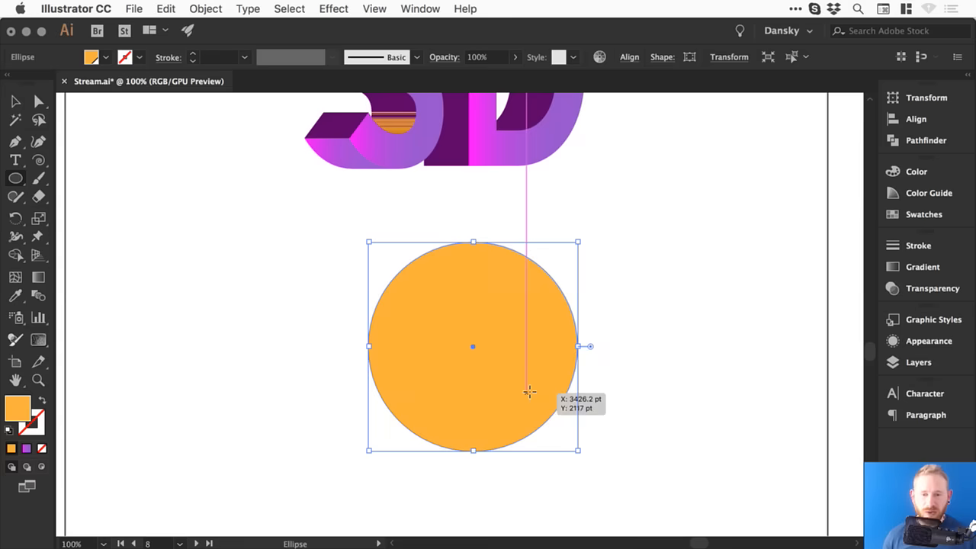
{"action": "key", "text": "v"}
{"action": "key", "text": "space"}
{"action": "left_click_drag", "start_coordinate": [486, 324], "coordinate": [490, 314]}
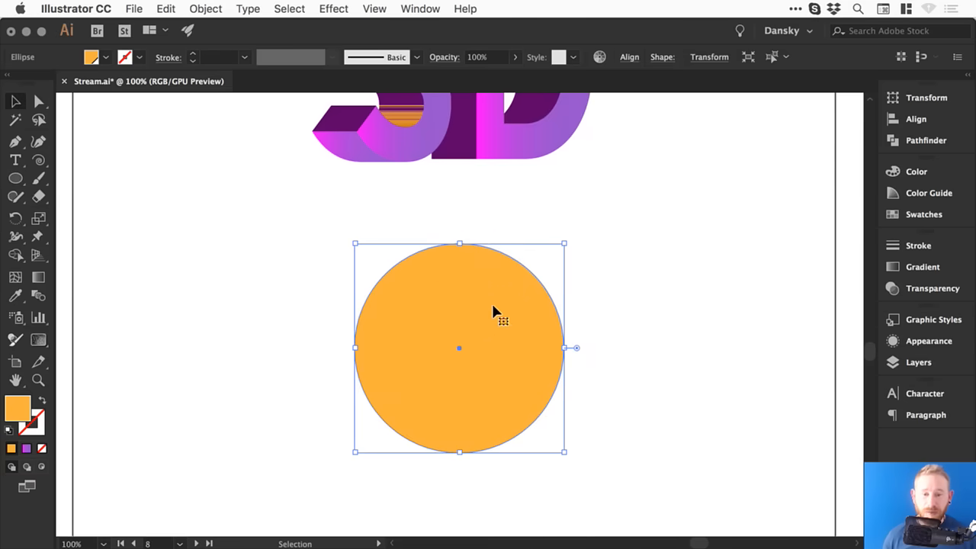
Step: Delete the circle's right-hand anchor point to leave its left half
{"action": "left_click", "coordinate": [38, 101]}
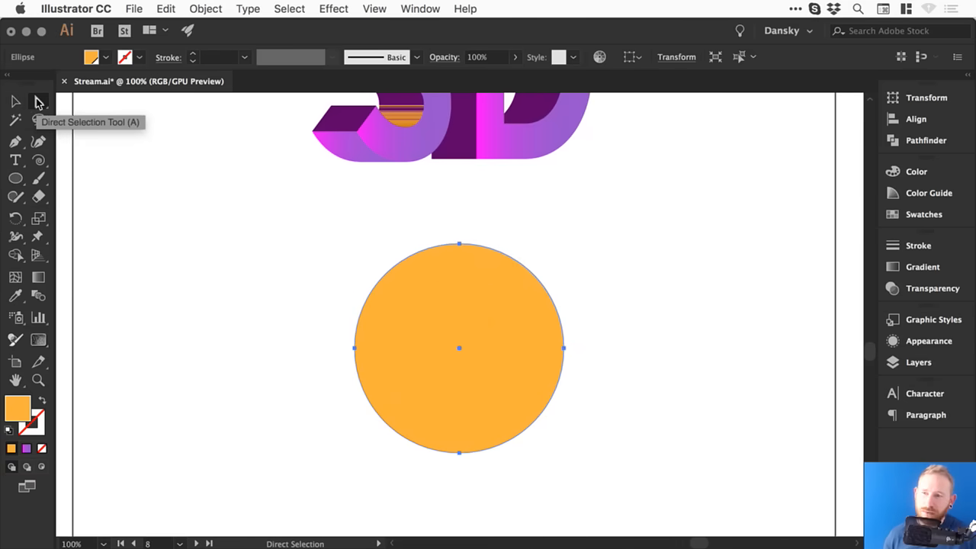
{"action": "left_click_drag", "start_coordinate": [625, 314], "coordinate": [532, 362]}
{"action": "key", "text": "Delete"}
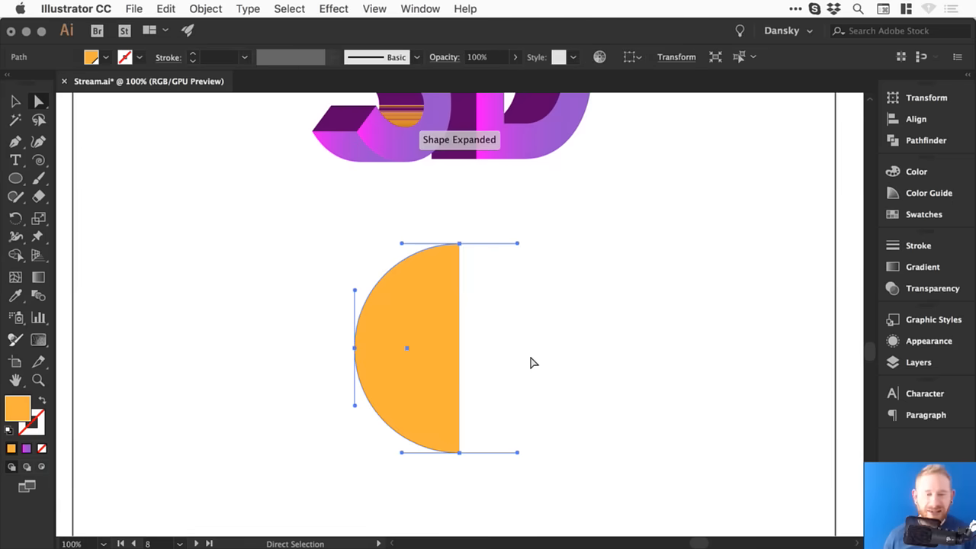
Step: Join the half circle's two open end points to close its straight side, and check the path in outline view
{"action": "left_click_drag", "start_coordinate": [551, 490], "coordinate": [453, 221]}
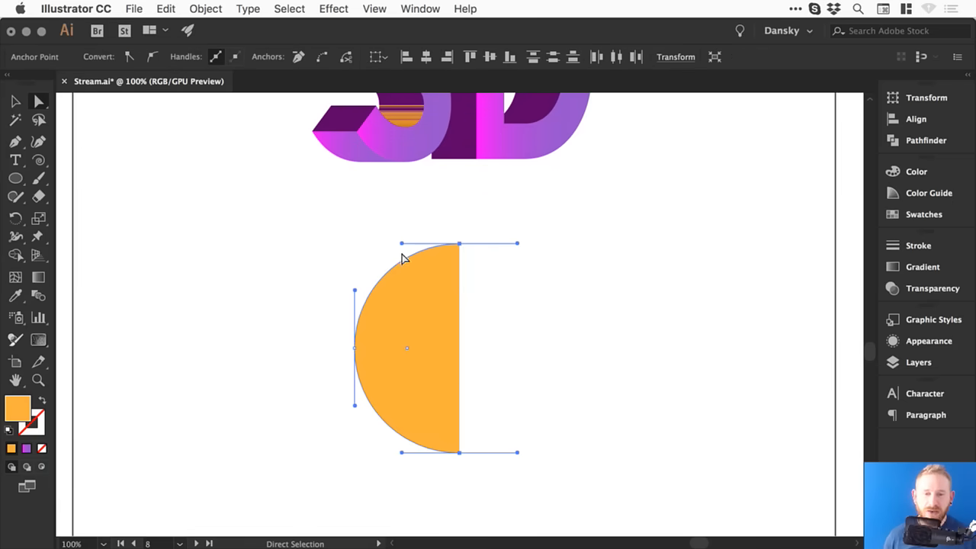
{"action": "left_click", "coordinate": [206, 8]}
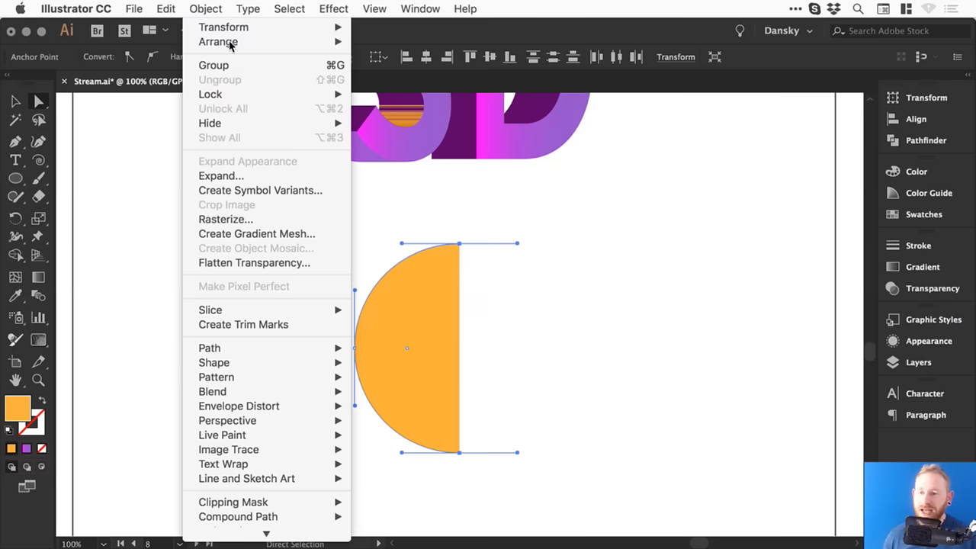
{"action": "mouse_move", "coordinate": [314, 352]}
{"action": "left_click", "coordinate": [377, 347]}
{"action": "key", "text": "v"}
{"action": "left_click", "coordinate": [503, 330]}
{"action": "key", "text": "super+y"}
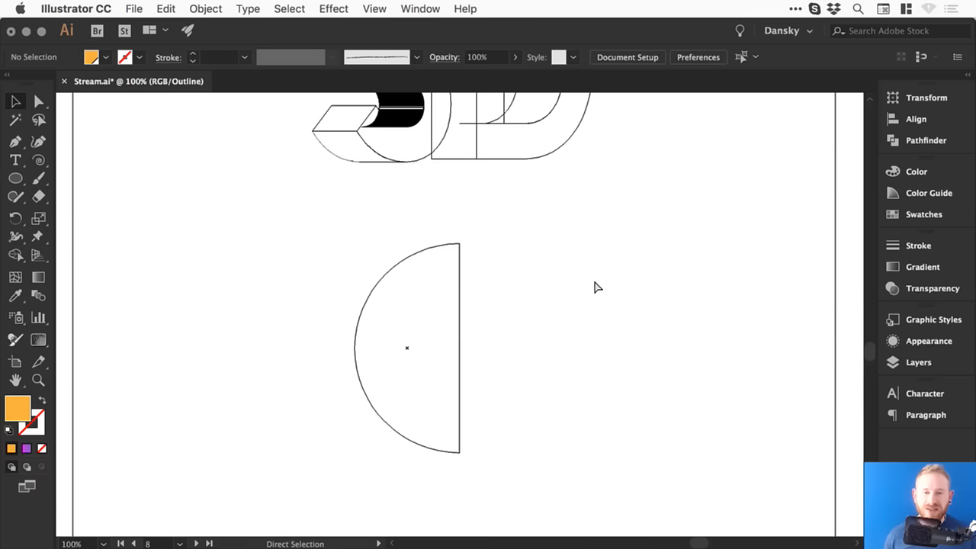
{"action": "key", "text": "super+a"}
{"action": "key", "text": "super+shift+a"}
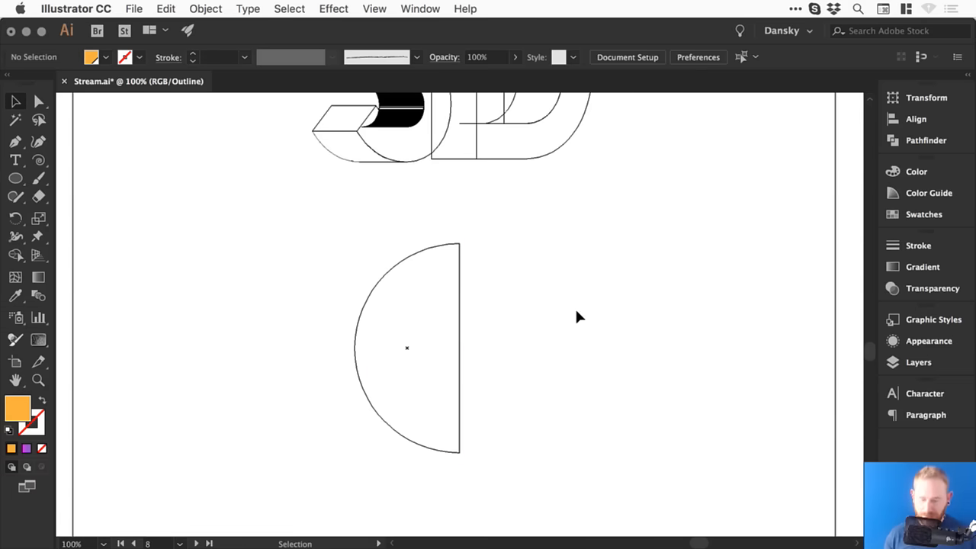
{"action": "key", "text": "super+y"}
Step: Start a 3D Revolve effect on the half circle with the preview turned on
{"action": "left_click_drag", "start_coordinate": [528, 267], "coordinate": [373, 338]}
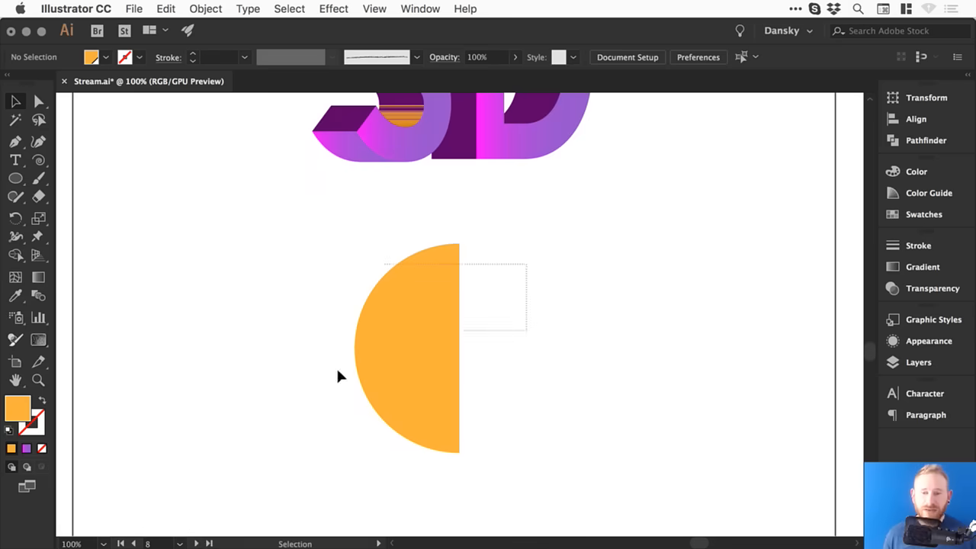
{"action": "left_click", "coordinate": [344, 6]}
{"action": "mouse_move", "coordinate": [392, 103]}
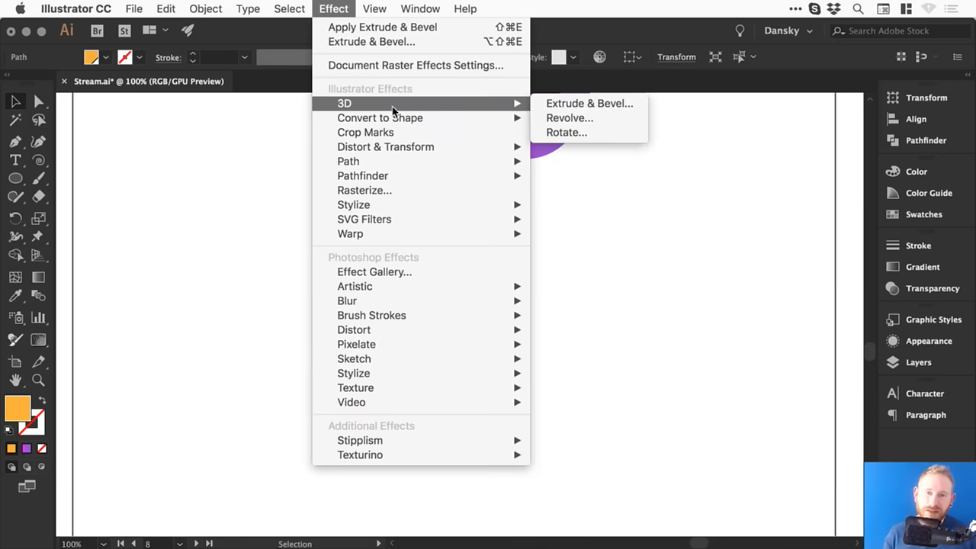
{"action": "left_click", "coordinate": [592, 117]}
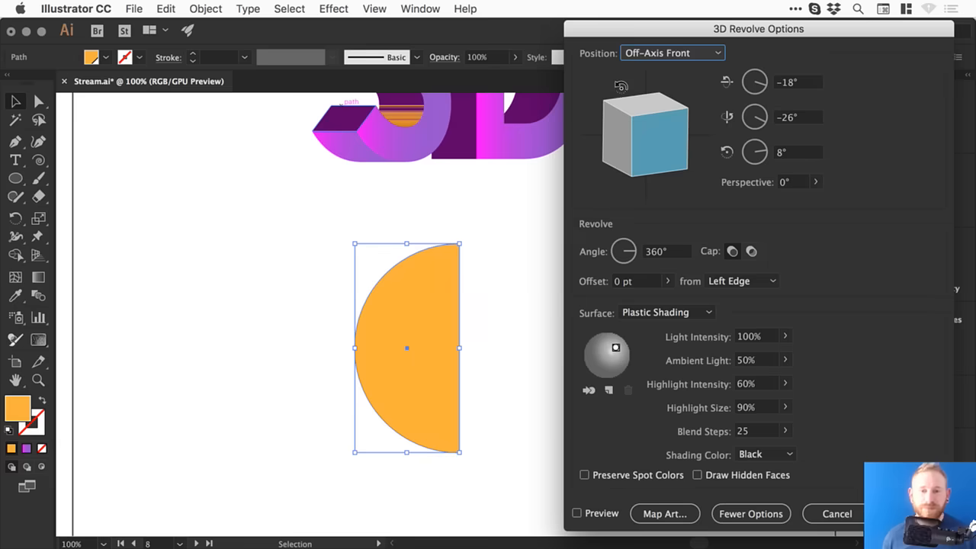
{"action": "left_click", "coordinate": [601, 515]}
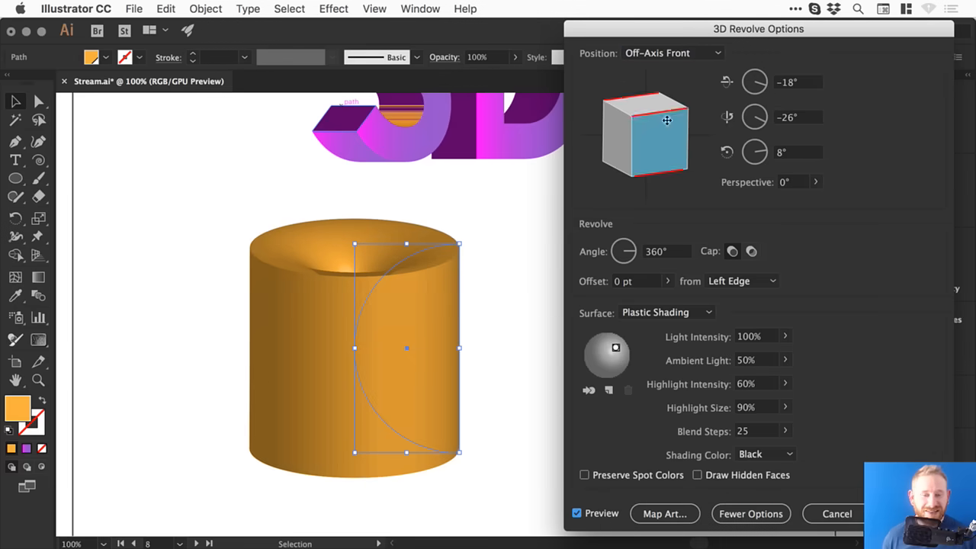
Step: Set the revolve's X, Y and Z rotation angles all to 0°
{"action": "left_click_drag", "start_coordinate": [681, 124], "coordinate": [642, 111]}
{"action": "left_click_drag", "start_coordinate": [798, 86], "coordinate": [670, 74]}
{"action": "type", "text": "0"}
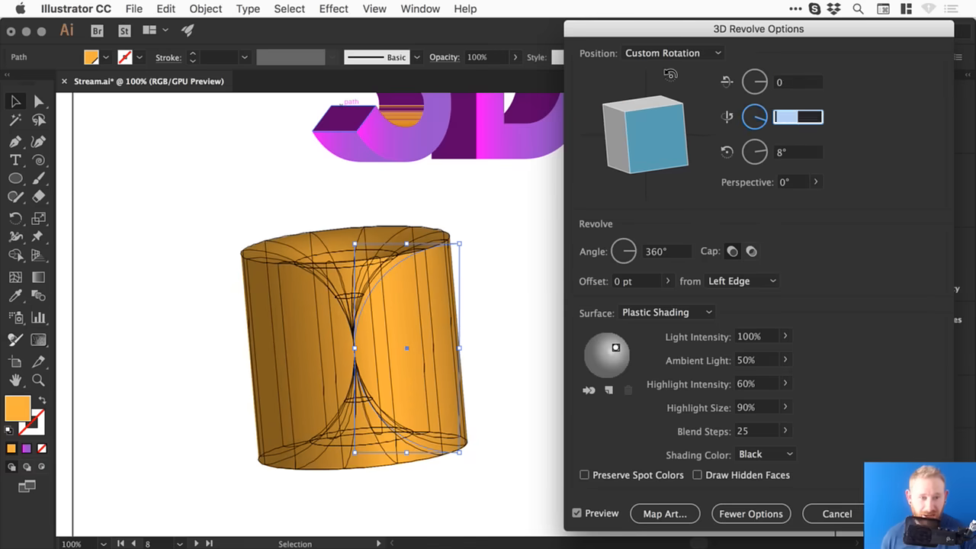
{"action": "key", "text": "Tab"}
{"action": "type", "text": "0"}
{"action": "key", "text": "Tab"}
{"action": "type", "text": "0"}
{"action": "key", "text": "Tab"}
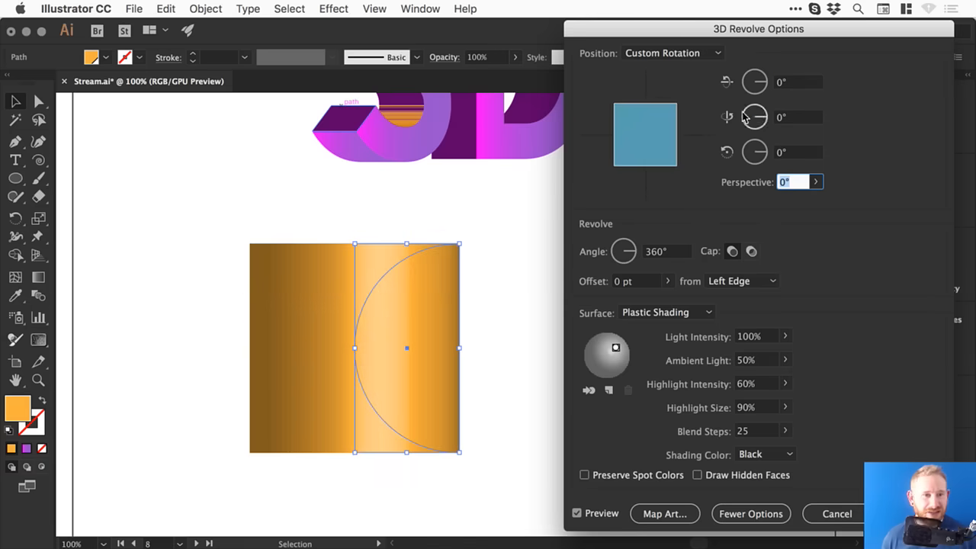
Step: Try revolving the half circle from the Right Edge with the X rotation at -27°, and cancel the effect
{"action": "left_click", "coordinate": [765, 80]}
{"action": "type", "text": "-27"}
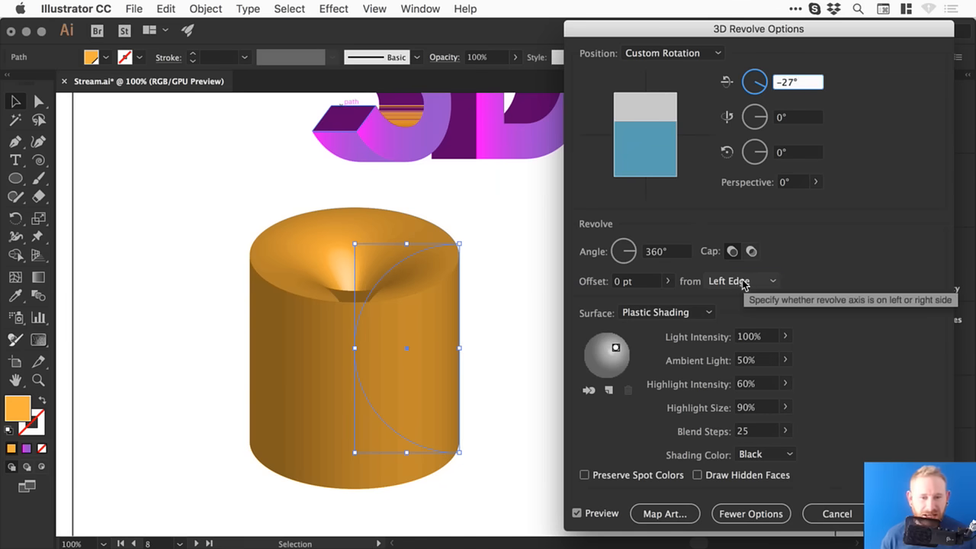
{"action": "left_click", "coordinate": [738, 283]}
{"action": "left_click", "coordinate": [729, 313]}
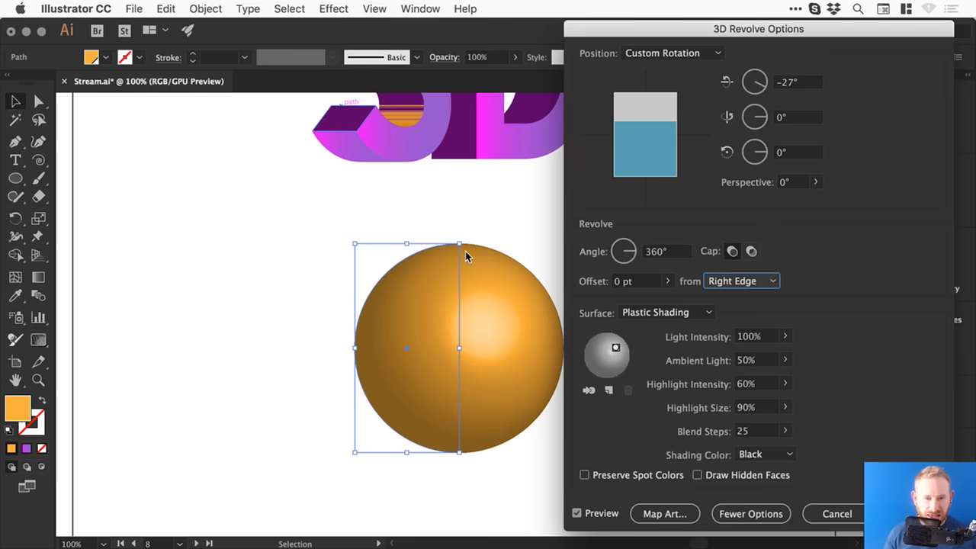
{"action": "left_click", "coordinate": [762, 431]}
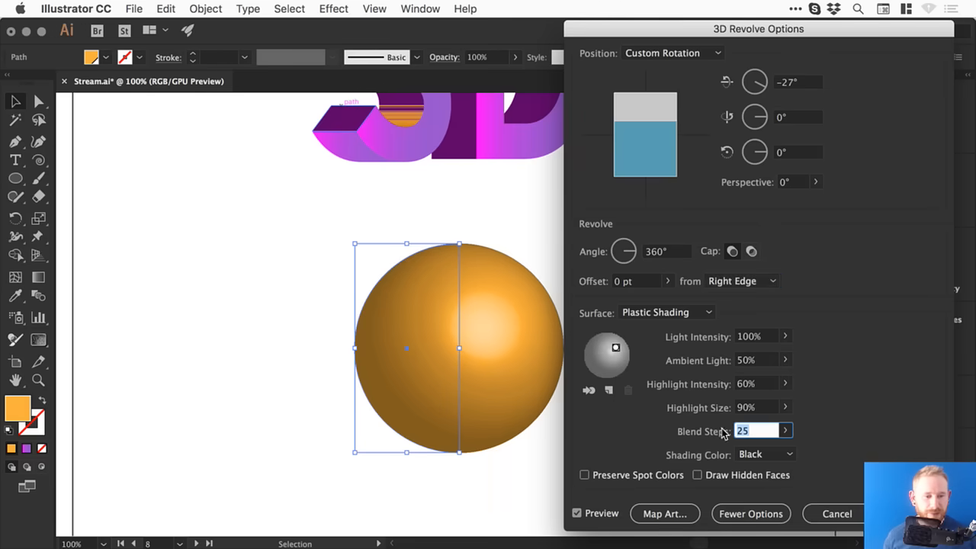
{"action": "left_click", "coordinate": [838, 513]}
Step: Move the half circle aside to the right and start a half-bottle outline with the cap's rounded upper edge using the Pen tool
{"action": "left_click_drag", "start_coordinate": [303, 268], "coordinate": [351, 249]}
{"action": "left_click_drag", "start_coordinate": [502, 273], "coordinate": [836, 273]}
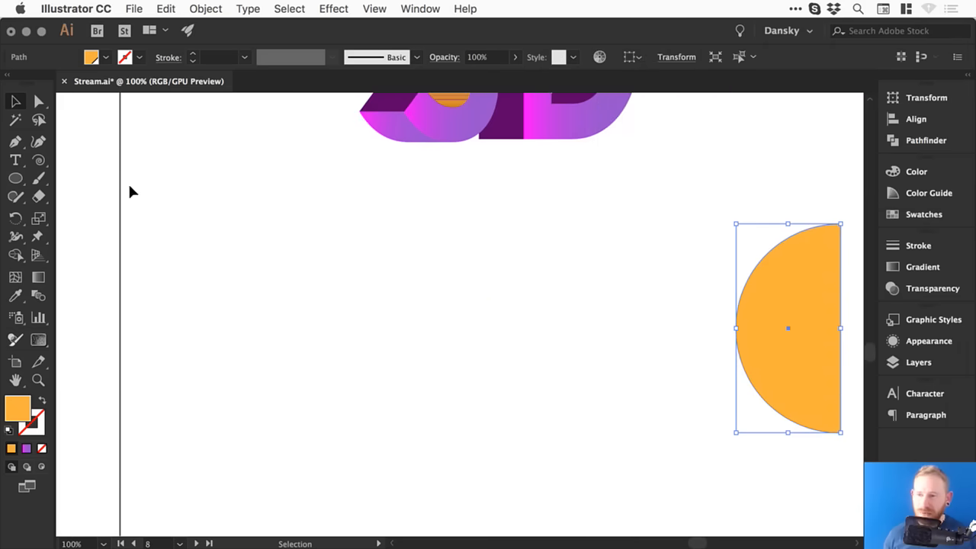
{"action": "left_click", "coordinate": [22, 142]}
{"action": "left_click", "coordinate": [440, 205]}
{"action": "left_click_drag", "start_coordinate": [418, 219], "coordinate": [417, 231]}
{"action": "left_click", "coordinate": [418, 218]}
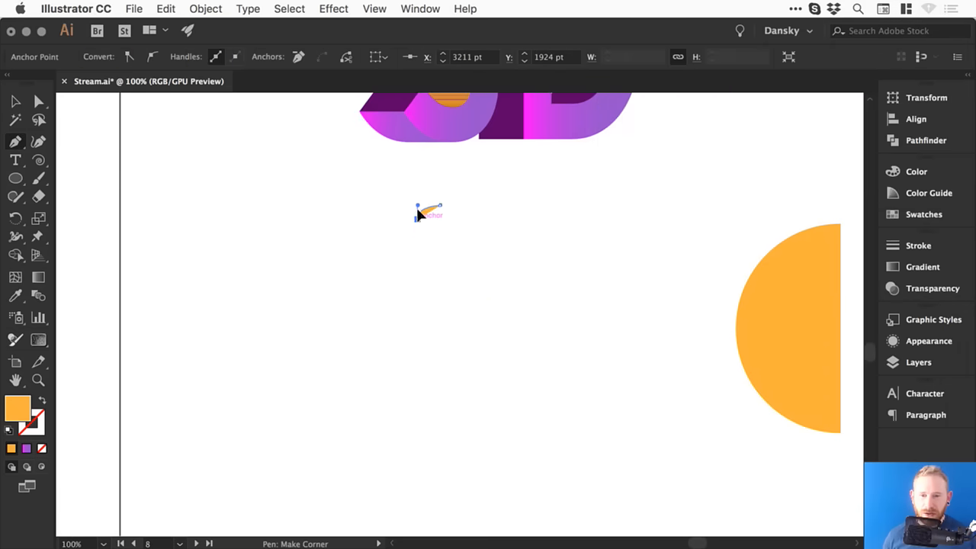
Step: Continue the outline down the cap's side, in to the narrow neck, and out in a curve towards the shoulder
{"action": "left_click", "coordinate": [417, 244]}
{"action": "left_click", "coordinate": [429, 253]}
{"action": "left_click", "coordinate": [428, 261], "text": "shift"}
{"action": "left_click", "coordinate": [428, 269], "text": "shift"}
{"action": "left_click_drag", "start_coordinate": [424, 279], "coordinate": [380, 343]}
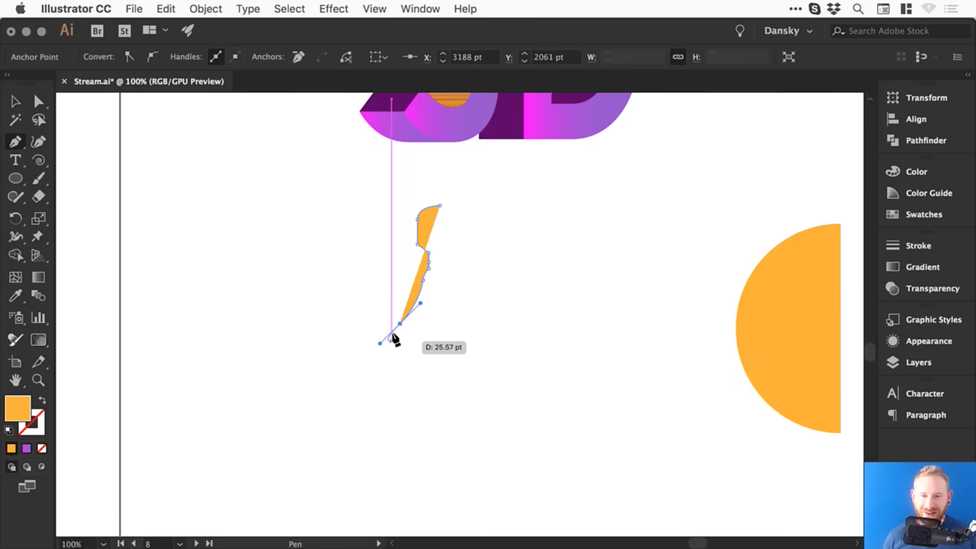
Step: Finish the half bottle with a curved shoulder, a straight side and a flat base running to the centre, and deselect the path
{"action": "left_click_drag", "start_coordinate": [359, 404], "coordinate": [359, 441]}
{"action": "scroll", "coordinate": [409, 409], "scroll_direction": "down", "scroll_amount": 5}
{"action": "left_click", "coordinate": [361, 399]}
{"action": "left_click_drag", "start_coordinate": [361, 398], "coordinate": [455, 393]}
{"action": "left_click", "coordinate": [456, 396]}
{"action": "left_click_drag", "start_coordinate": [478, 308], "coordinate": [460, 419]}
{"action": "key", "text": "super+shift+a"}
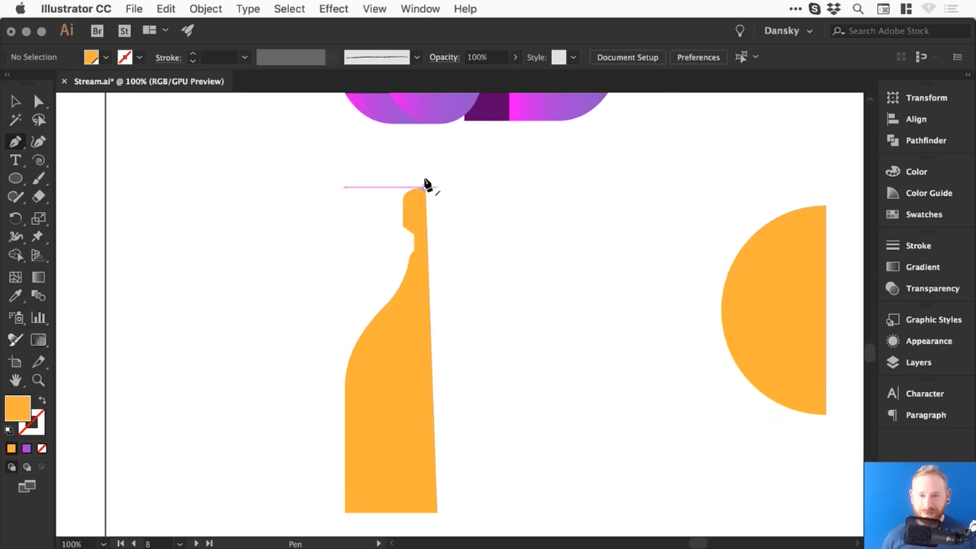
Step: Move the bottle outline's top end anchor point into vertical alignment with the base's inner corner
{"action": "key", "text": "a"}
{"action": "left_click", "coordinate": [426, 184]}
{"action": "left_click_drag", "start_coordinate": [426, 184], "coordinate": [400, 198]}
{"action": "left_click", "coordinate": [457, 186]}
Step: Start a 3D Revolve effect on the half bottle from the Right Edge with the preview turned on
{"action": "key", "text": "v"}
{"action": "left_click", "coordinate": [417, 284]}
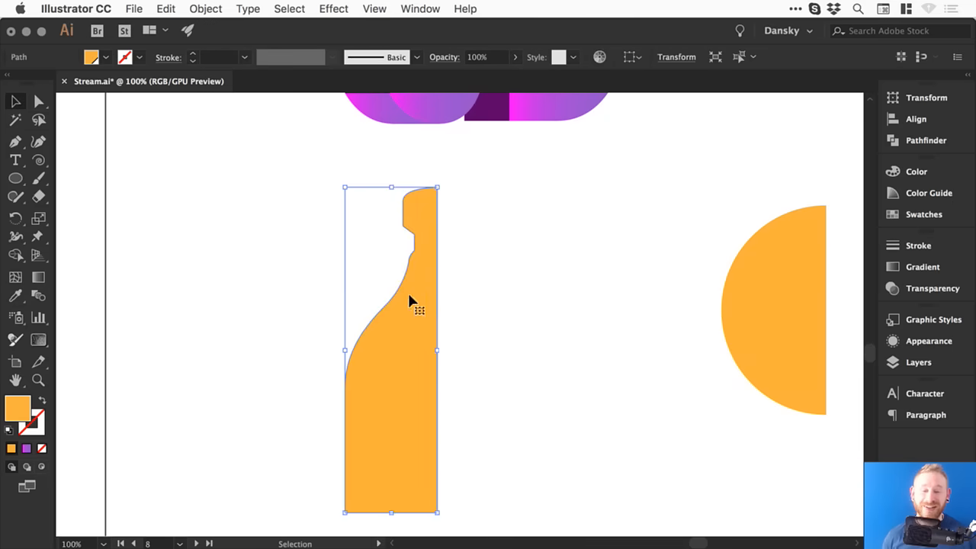
{"action": "left_click", "coordinate": [352, 8]}
{"action": "mouse_move", "coordinate": [366, 103]}
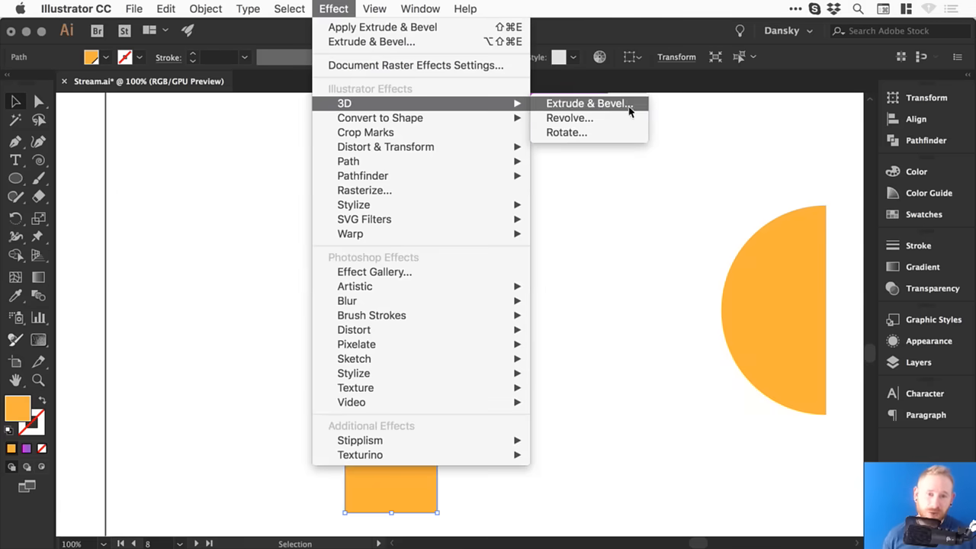
{"action": "left_click", "coordinate": [608, 119]}
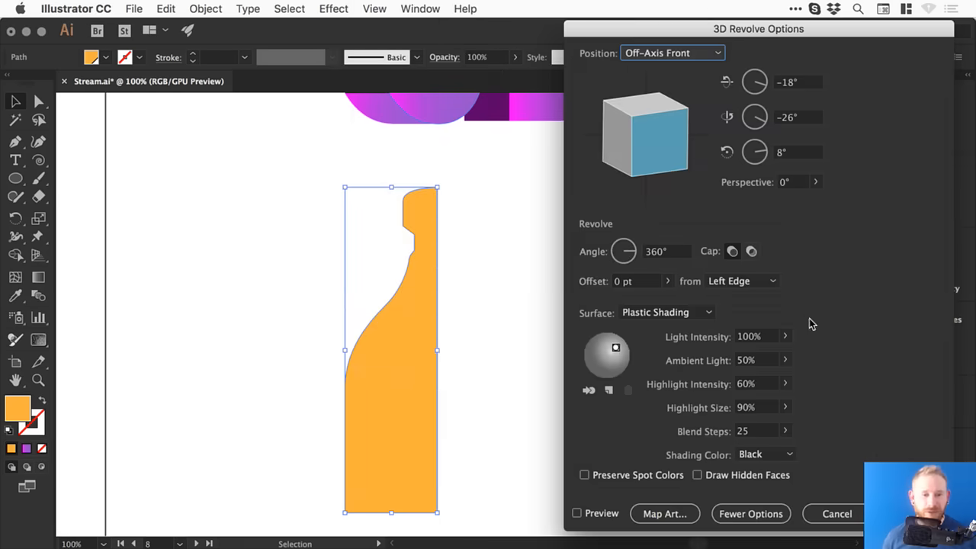
{"action": "left_click", "coordinate": [741, 280]}
{"action": "left_click", "coordinate": [743, 314]}
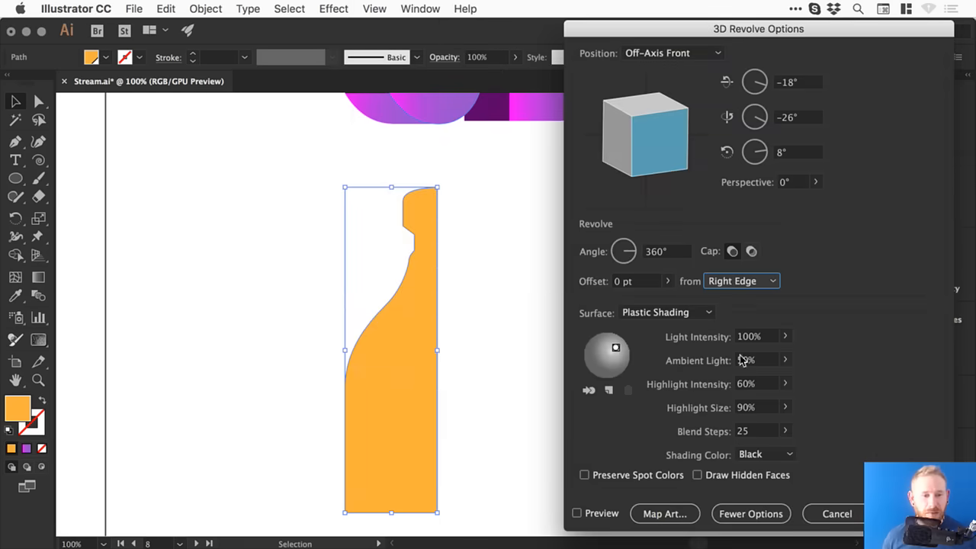
{"action": "left_click", "coordinate": [577, 513]}
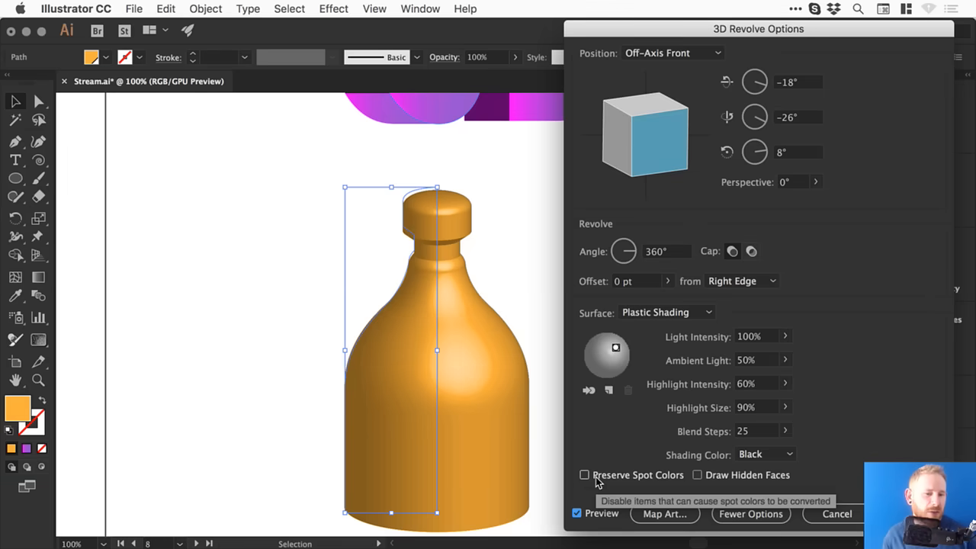
Step: Try 200 Blend Steps on the bottle's shading, and return the value to 25
{"action": "double_click", "coordinate": [739, 430]}
{"action": "type", "text": "2"}
{"action": "key", "text": "Tab"}
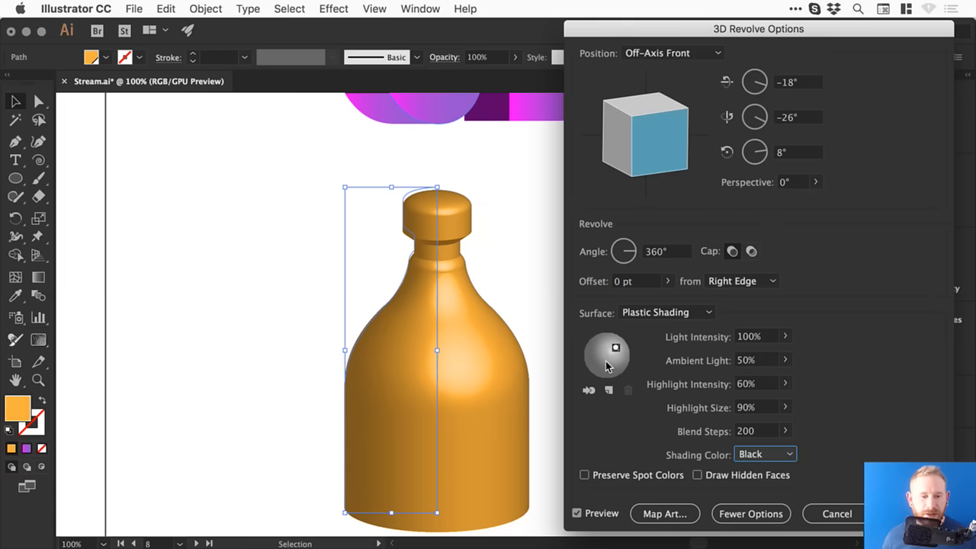
{"action": "left_click", "coordinate": [759, 431]}
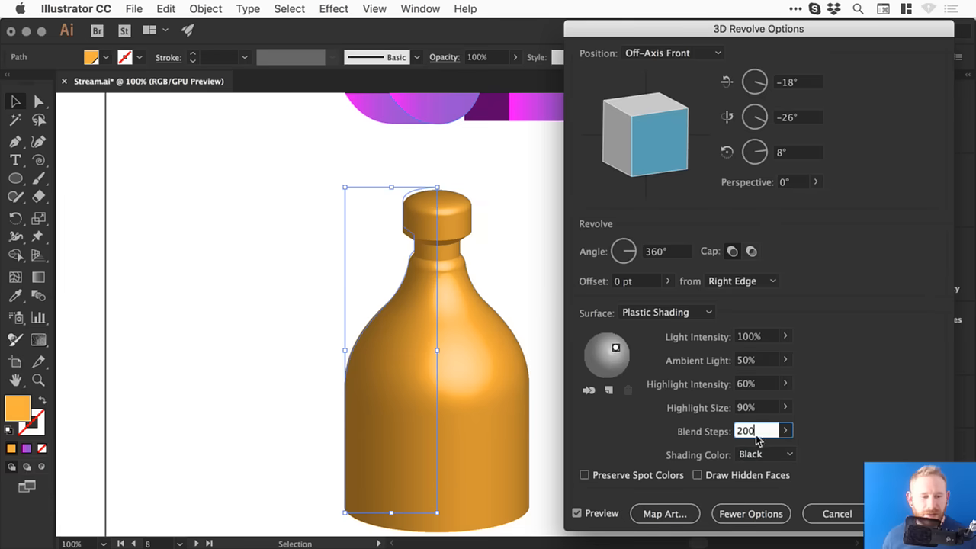
{"action": "type", "text": "25"}
{"action": "key", "text": "Tab"}
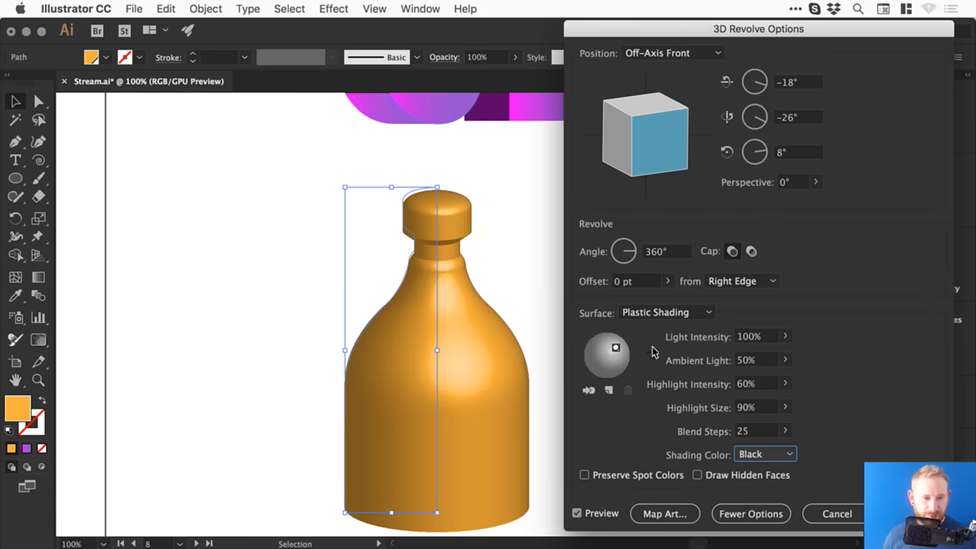
Step: Shift the bottle's light source slightly left of the sphere's centre, set Blend Steps to 200, and apply the revolve
{"action": "mouse_move", "coordinate": [616, 350]}
{"action": "left_mouse_down"}
{"action": "mouse_move", "coordinate": [605, 374]}
{"action": "mouse_move", "coordinate": [602, 349]}
{"action": "mouse_move", "coordinate": [617, 354]}
{"action": "mouse_move", "coordinate": [602, 347]}
{"action": "left_mouse_up"}
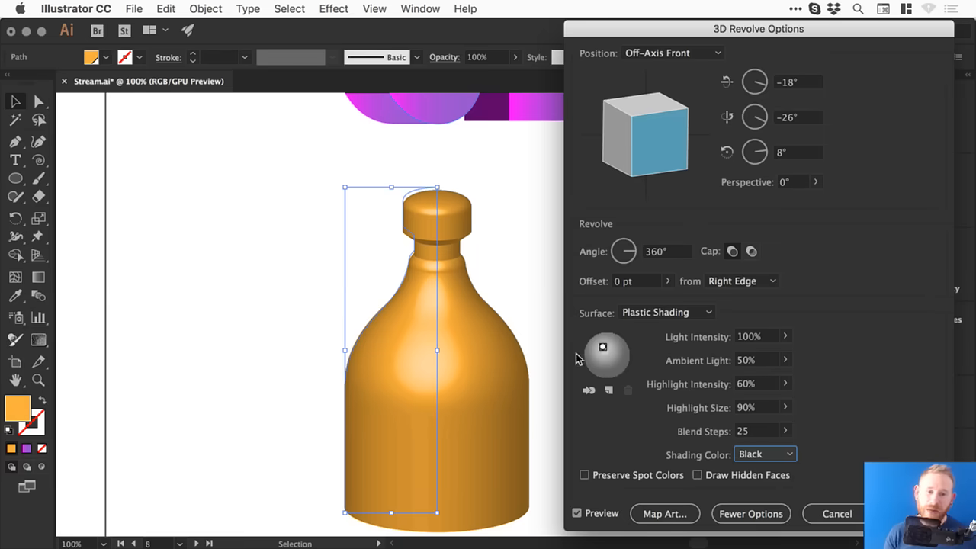
{"action": "left_click_drag", "start_coordinate": [602, 349], "coordinate": [600, 347]}
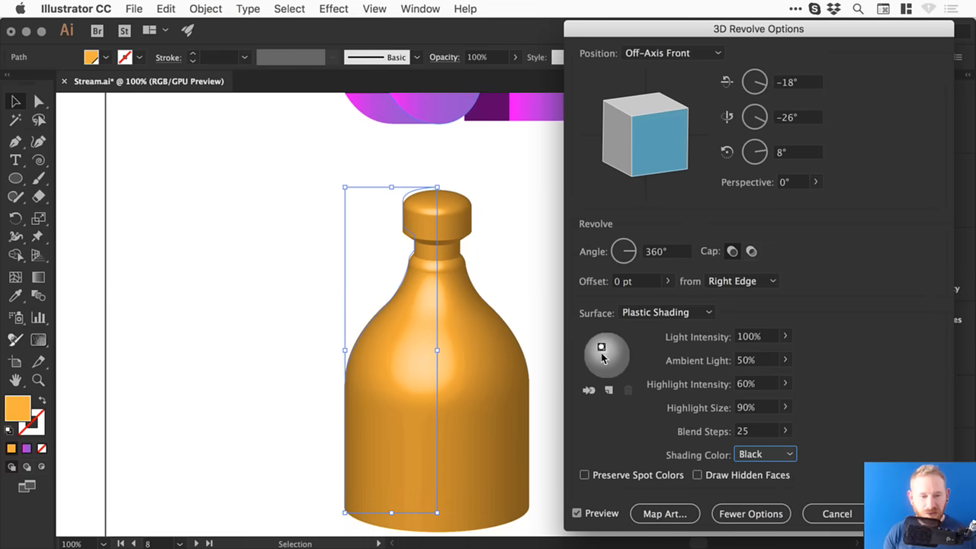
{"action": "left_click", "coordinate": [760, 431]}
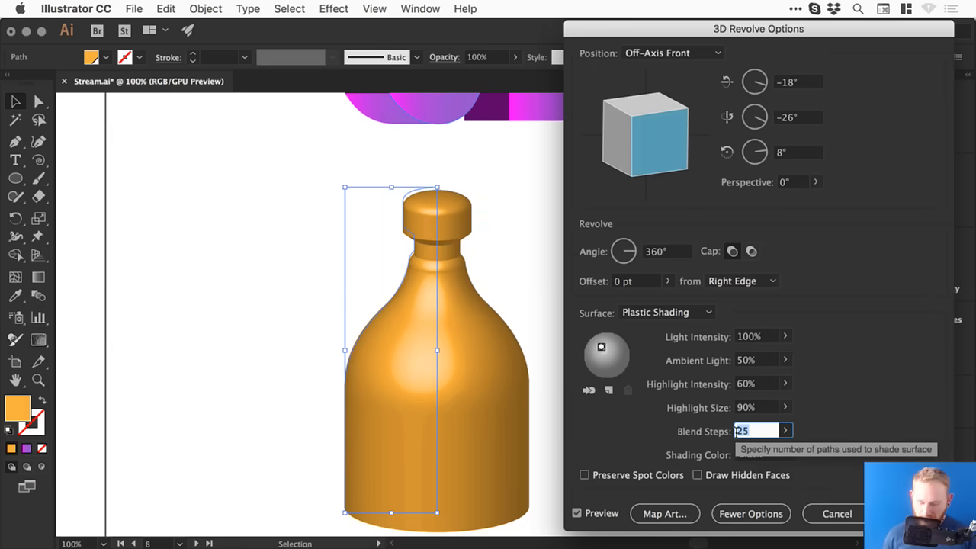
{"action": "type", "text": "200"}
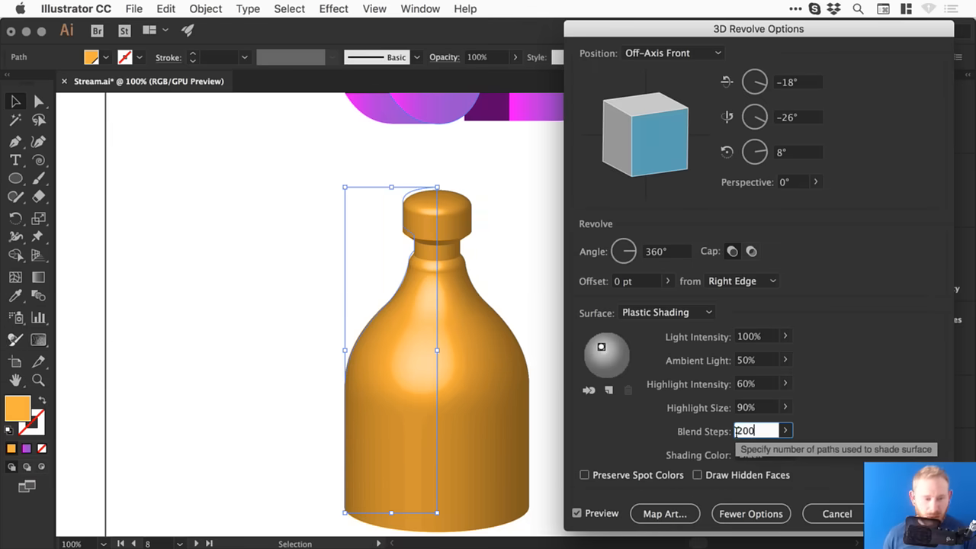
{"action": "key", "text": "Tab"}
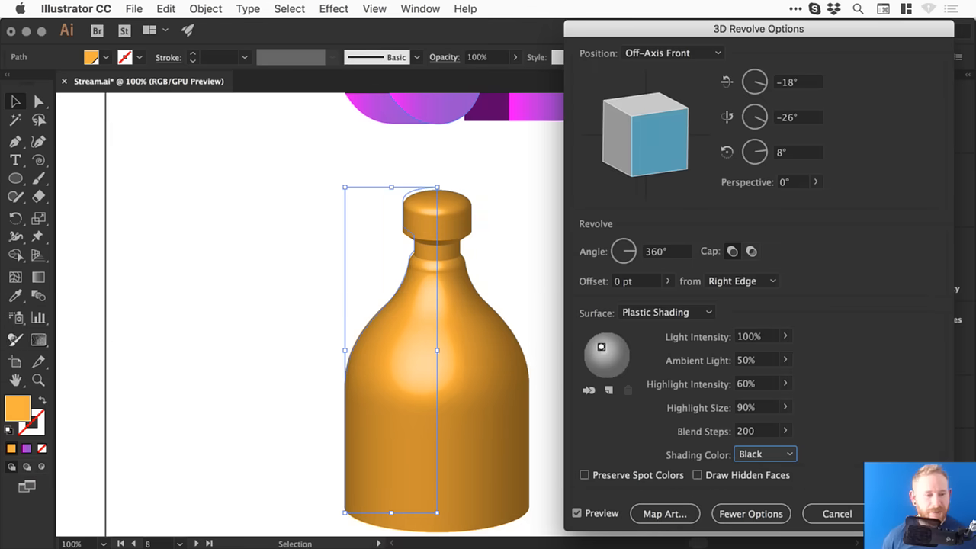
{"action": "key", "text": "Return"}
Step: Select the revolved bottle and check its appearance attributes
{"action": "left_click", "coordinate": [234, 280]}
{"action": "left_click_drag", "start_coordinate": [383, 355], "coordinate": [420, 324]}
{"action": "left_click", "coordinate": [405, 324]}
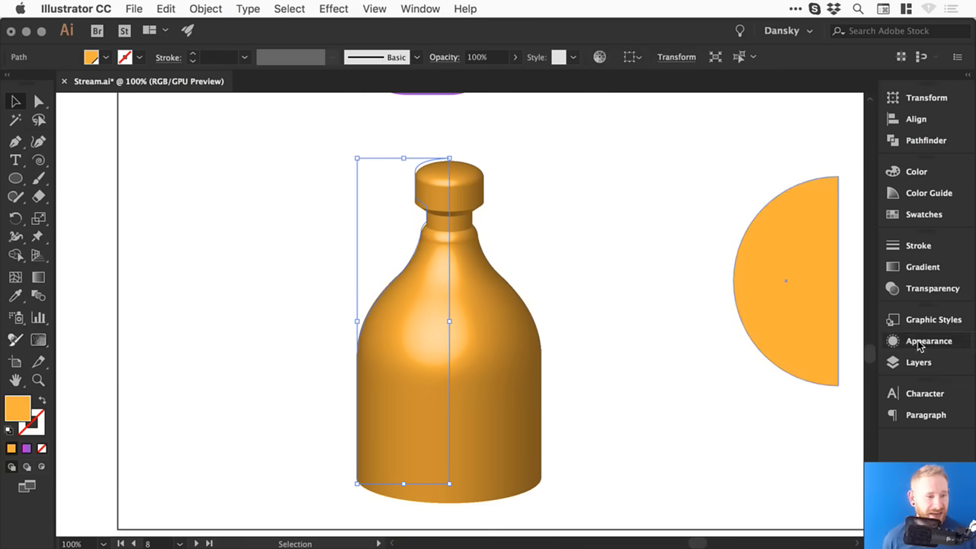
{"action": "left_click", "coordinate": [927, 340]}
{"action": "left_click", "coordinate": [932, 343]}
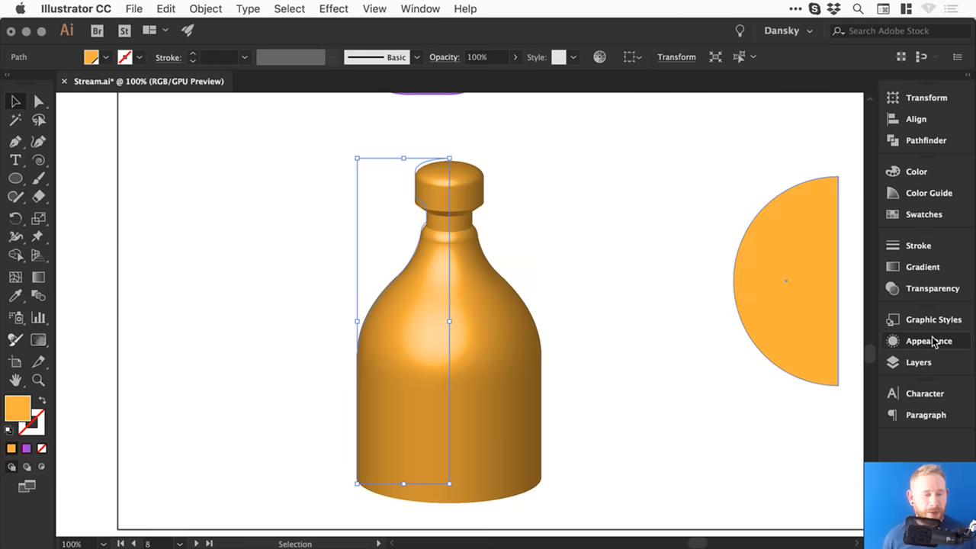
Step: Apply a 3D Revolve effect to the half circle from the Right Edge to make a sphere
{"action": "left_click", "coordinate": [817, 313]}
{"action": "left_click", "coordinate": [333, 8]}
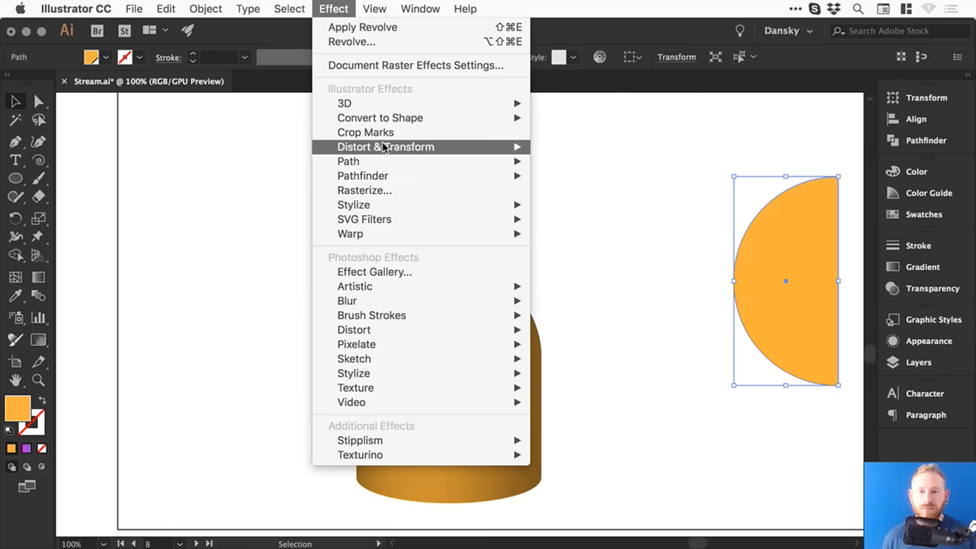
{"action": "mouse_move", "coordinate": [399, 102]}
{"action": "left_click", "coordinate": [614, 118]}
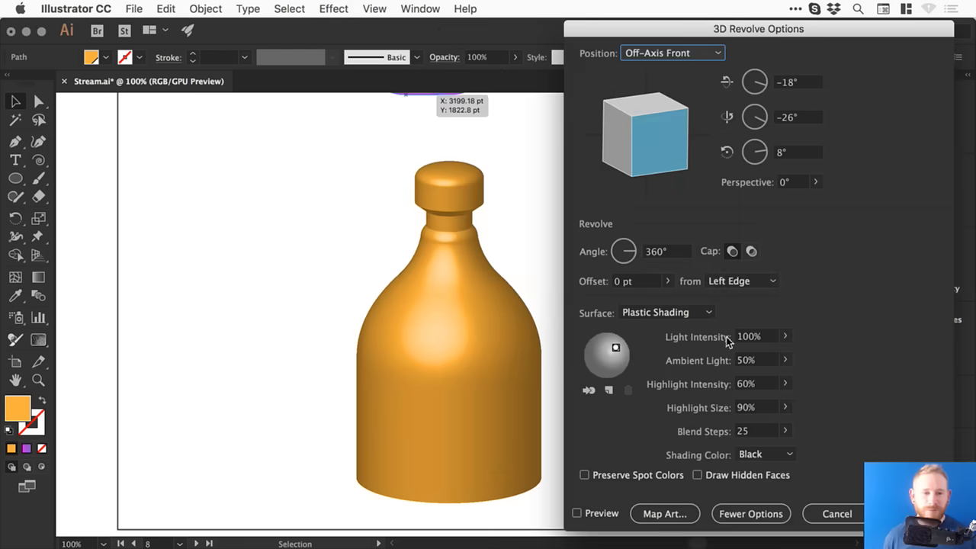
{"action": "left_click", "coordinate": [732, 280]}
{"action": "left_click", "coordinate": [743, 311]}
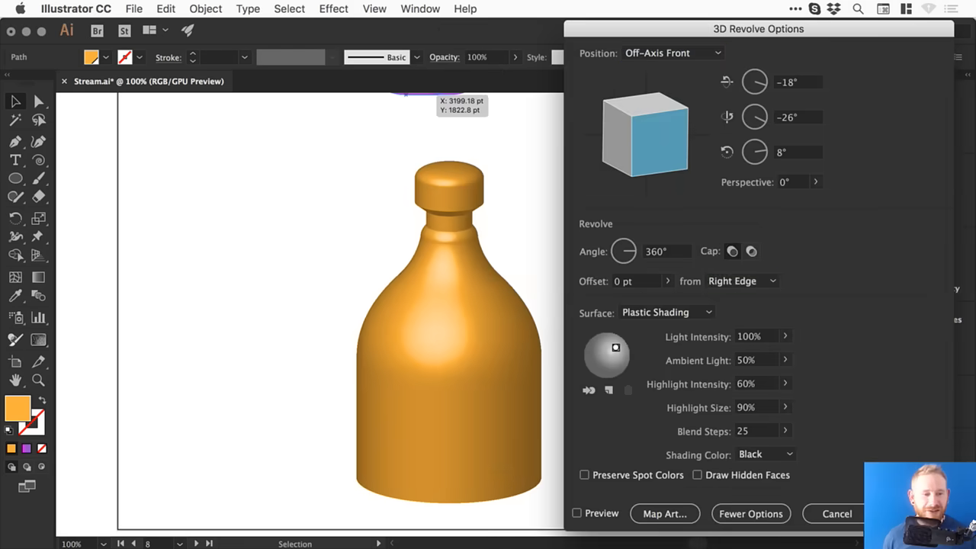
{"action": "left_click", "coordinate": [912, 513]}
Step: Arrange the bottle and the sphere side by side below the 3D text, deselect them, and save the document
{"action": "left_click_drag", "start_coordinate": [668, 281], "coordinate": [536, 300]}
{"action": "key", "text": "super+minus"}
{"action": "key", "text": "super+minus"}
{"action": "key", "text": "v"}
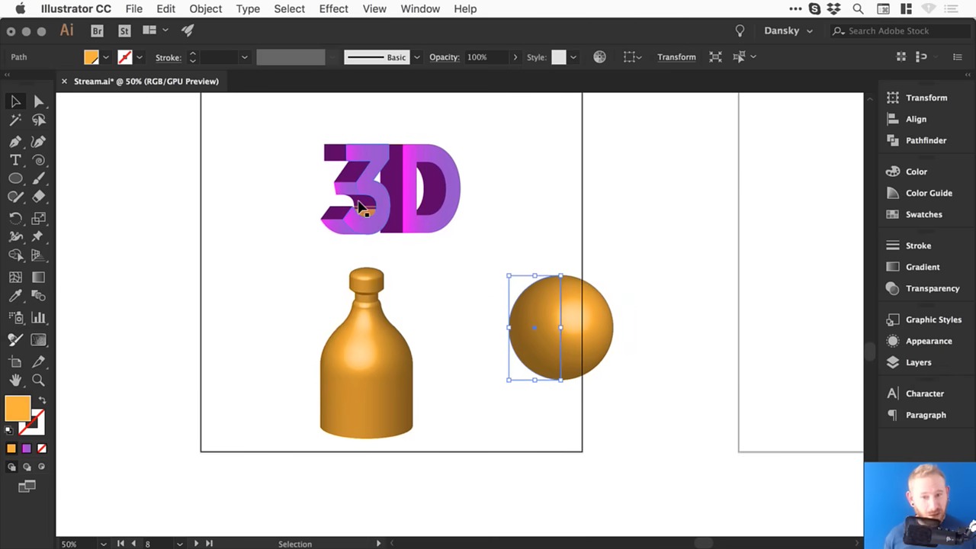
{"action": "left_click_drag", "start_coordinate": [366, 353], "coordinate": [363, 329]}
{"action": "left_click_drag", "start_coordinate": [561, 318], "coordinate": [471, 334]}
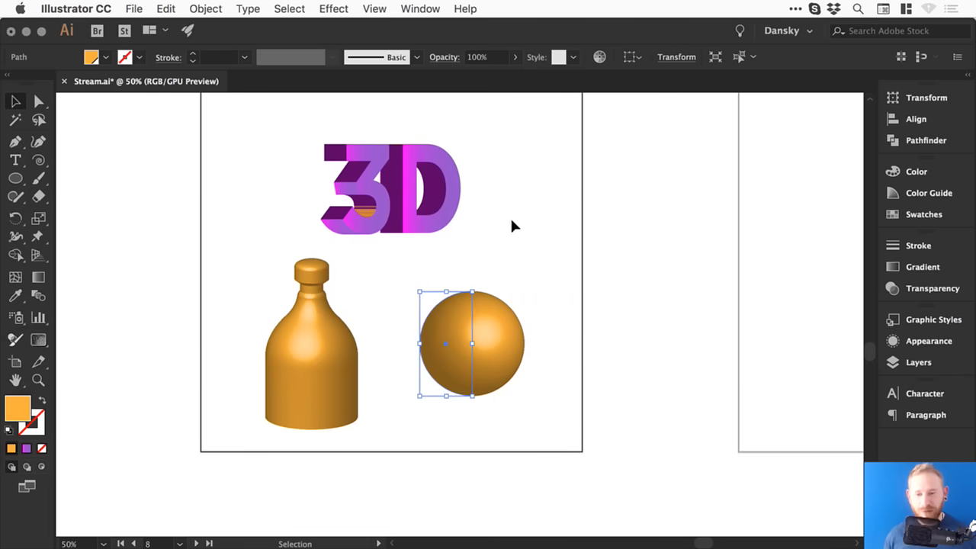
{"action": "left_click", "coordinate": [515, 236]}
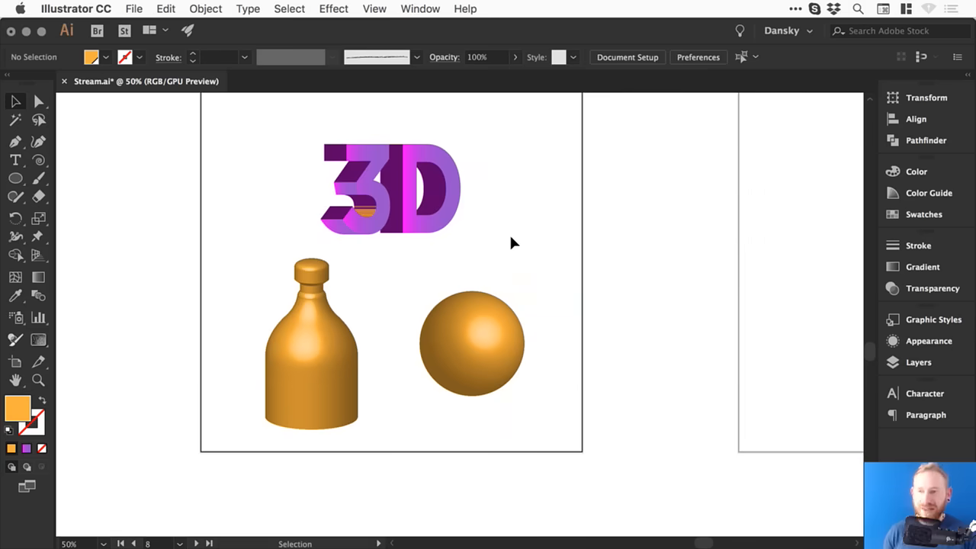
{"action": "key", "text": "a"}
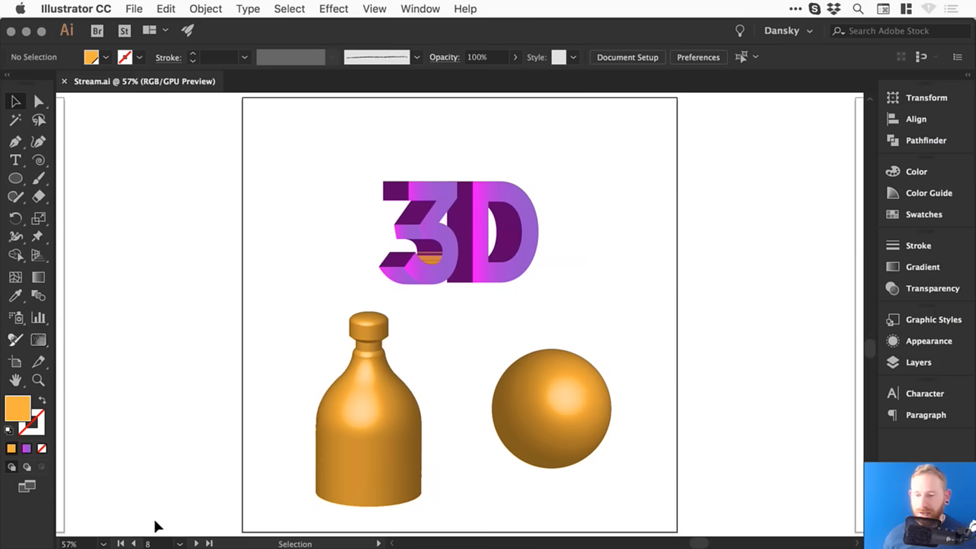
Step: Go to the empty artboard 9 and switch to the Star tool
{"action": "left_click", "coordinate": [195, 544]}
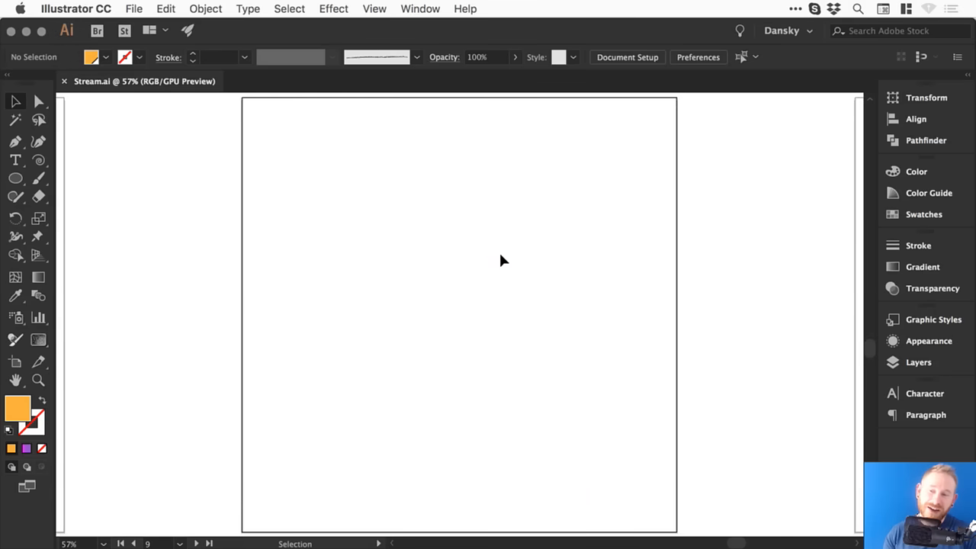
{"action": "left_click_drag", "start_coordinate": [38, 159], "coordinate": [89, 162]}
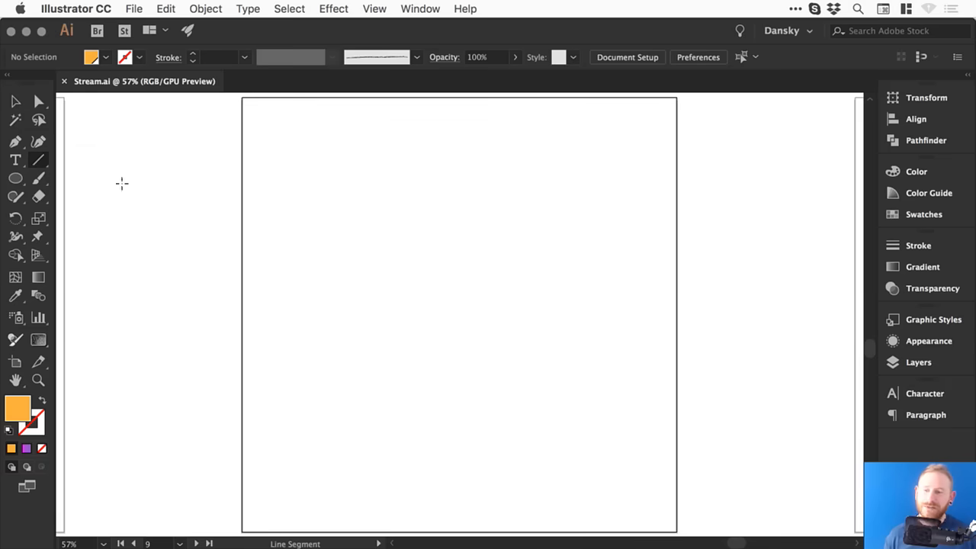
{"action": "left_click", "coordinate": [17, 179]}
{"action": "left_click_drag", "start_coordinate": [17, 179], "coordinate": [70, 252]}
Step: Change the fill colour to a bright golden yellow
{"action": "double_click", "coordinate": [17, 406]}
{"action": "left_click_drag", "start_coordinate": [615, 353], "coordinate": [595, 409]}
{"action": "left_click_drag", "start_coordinate": [753, 171], "coordinate": [543, 170]}
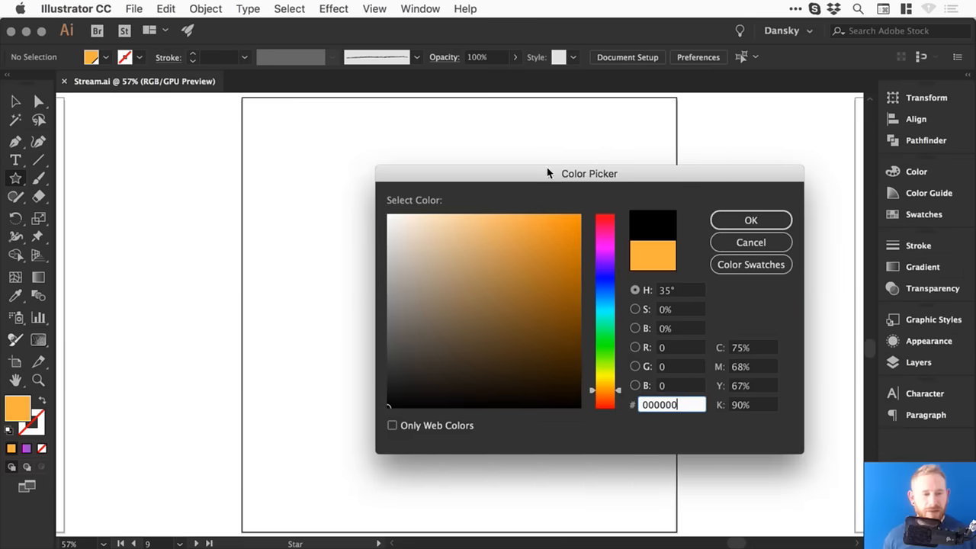
{"action": "left_click", "coordinate": [608, 387]}
{"action": "left_click_drag", "start_coordinate": [608, 387], "coordinate": [610, 382]}
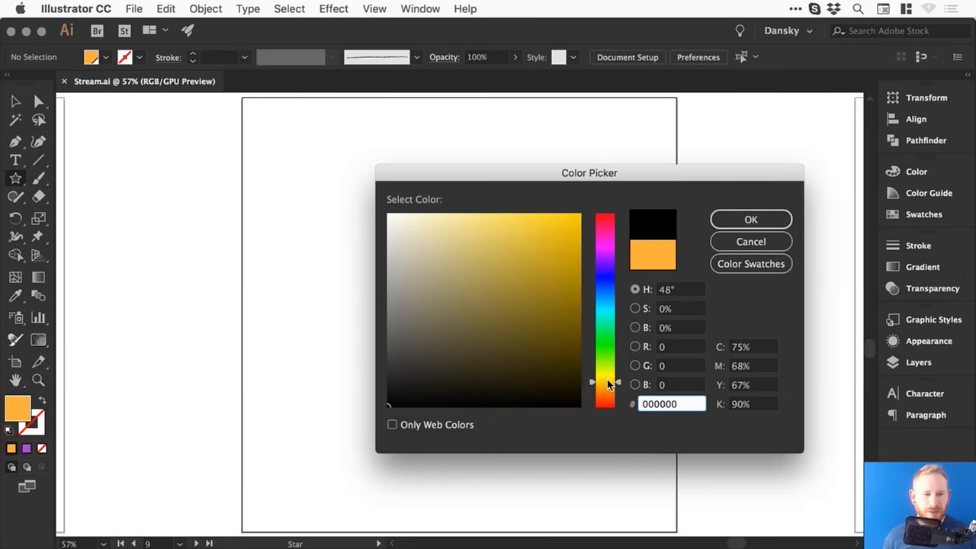
{"action": "mouse_move", "coordinate": [542, 285]}
{"action": "left_mouse_down"}
{"action": "mouse_move", "coordinate": [559, 237]}
{"action": "mouse_move", "coordinate": [555, 213]}
{"action": "left_mouse_up"}
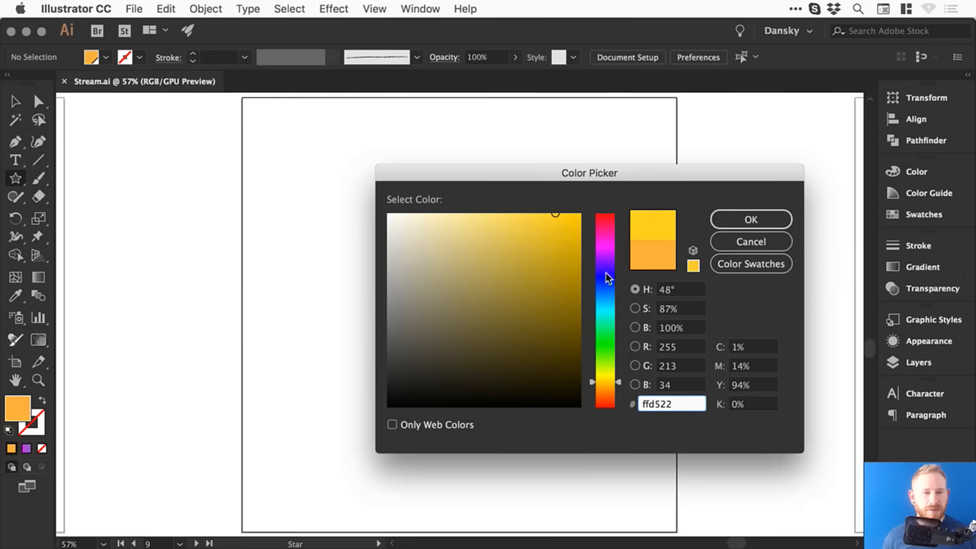
{"action": "left_click", "coordinate": [604, 385]}
{"action": "left_click", "coordinate": [790, 219]}
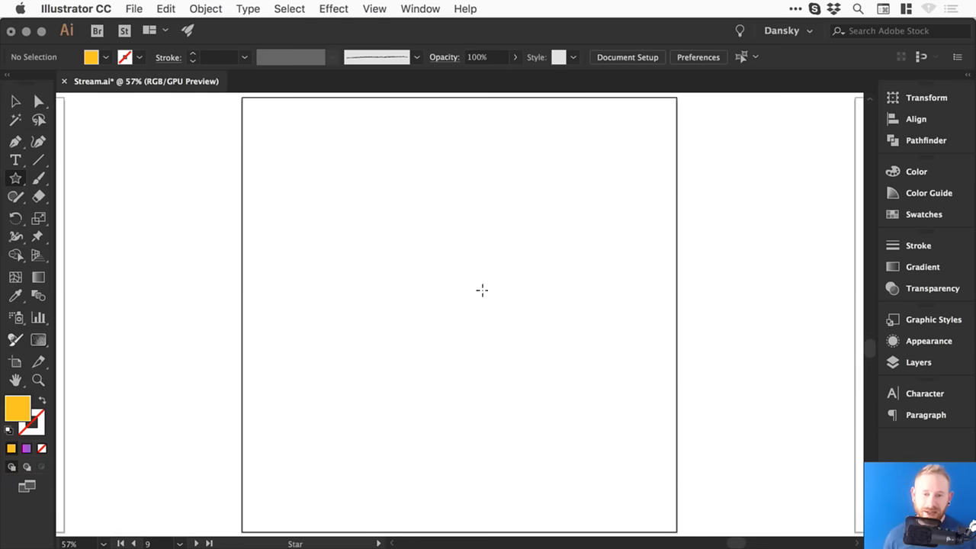
Step: Draw a five-pointed star with an outer radius of about 193 pt and enlarge it in the artboard's upper-left area
{"action": "mouse_move", "coordinate": [420, 283]}
{"action": "left_mouse_down"}
{"action": "mouse_move", "coordinate": [514, 345]}
{"action": "mouse_move", "coordinate": [333, 231]}
{"action": "mouse_move", "coordinate": [296, 342]}
{"action": "mouse_move", "coordinate": [529, 307]}
{"action": "mouse_move", "coordinate": [532, 253]}
{"action": "mouse_move", "coordinate": [484, 214]}
{"action": "mouse_move", "coordinate": [500, 219]}
{"action": "mouse_move", "coordinate": [512, 231]}
{"action": "mouse_move", "coordinate": [455, 209]}
{"action": "mouse_move", "coordinate": [508, 222]}
{"action": "mouse_move", "coordinate": [552, 340]}
{"action": "mouse_move", "coordinate": [515, 252]}
{"action": "mouse_move", "coordinate": [490, 242]}
{"action": "mouse_move", "coordinate": [514, 244]}
{"action": "left_mouse_up"}
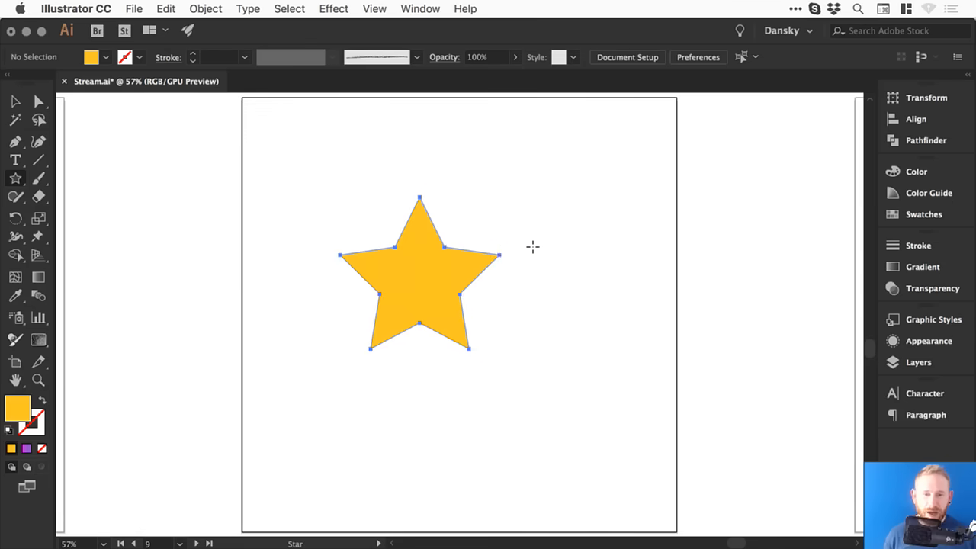
{"action": "key", "text": "v"}
{"action": "left_click", "coordinate": [514, 185]}
{"action": "left_click", "coordinate": [460, 250]}
{"action": "left_click_drag", "start_coordinate": [501, 201], "coordinate": [551, 175]}
{"action": "left_click", "coordinate": [553, 173]}
{"action": "left_click_drag", "start_coordinate": [426, 252], "coordinate": [375, 237]}
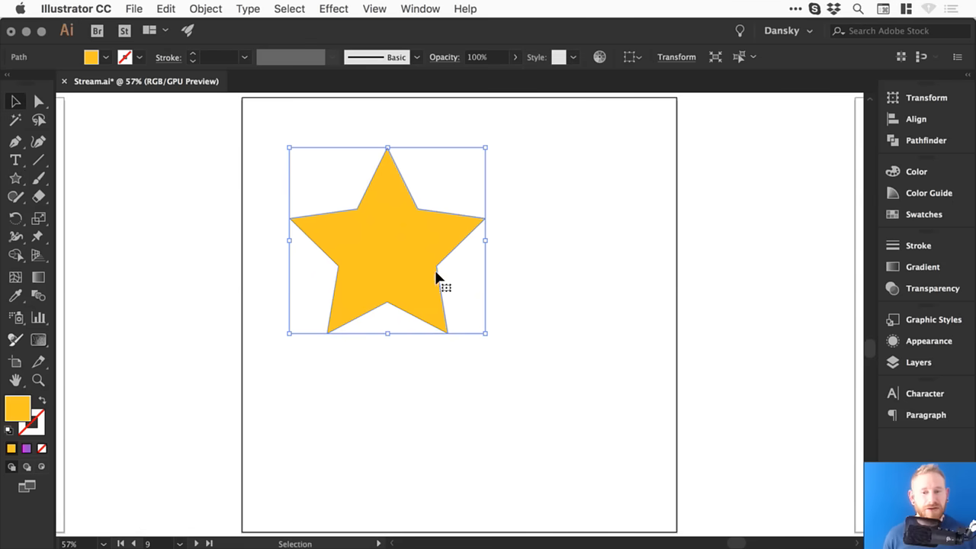
Step: Create a second, thinner star by exact values: Radius 1 of 250 pt, Radius 2 of 50 pt and 5 points
{"action": "left_click", "coordinate": [16, 178]}
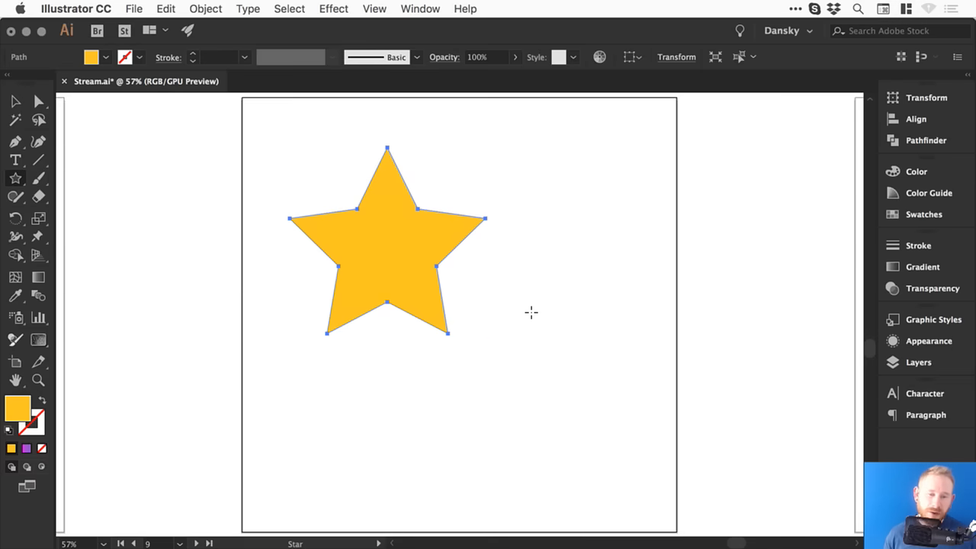
{"action": "left_click", "coordinate": [531, 311]}
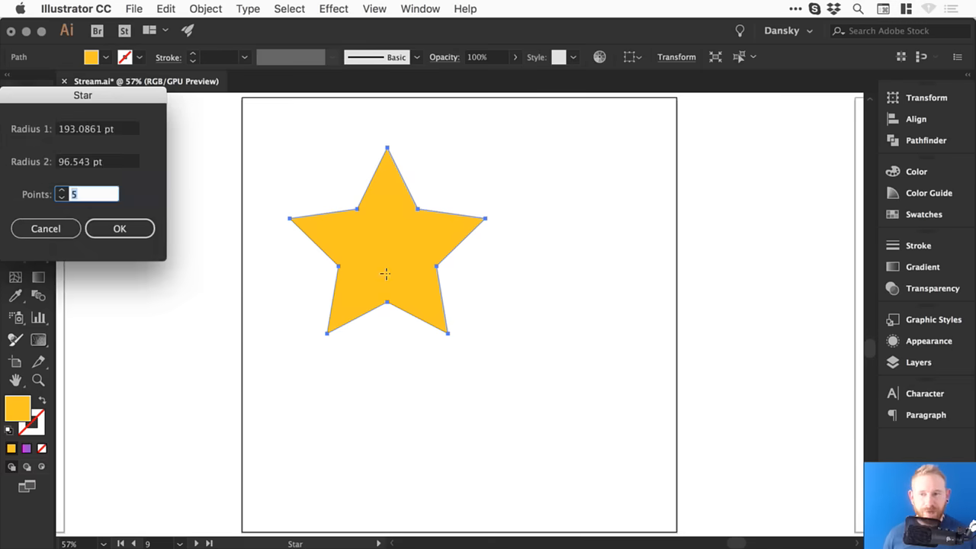
{"action": "left_click_drag", "start_coordinate": [149, 94], "coordinate": [249, 130]}
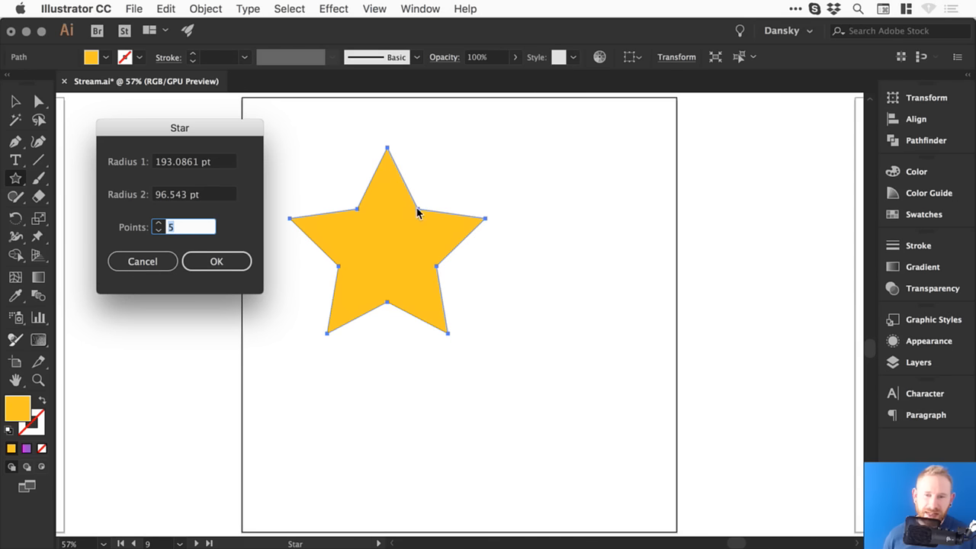
{"action": "triple_click", "coordinate": [184, 163]}
{"action": "type", "text": "2"}
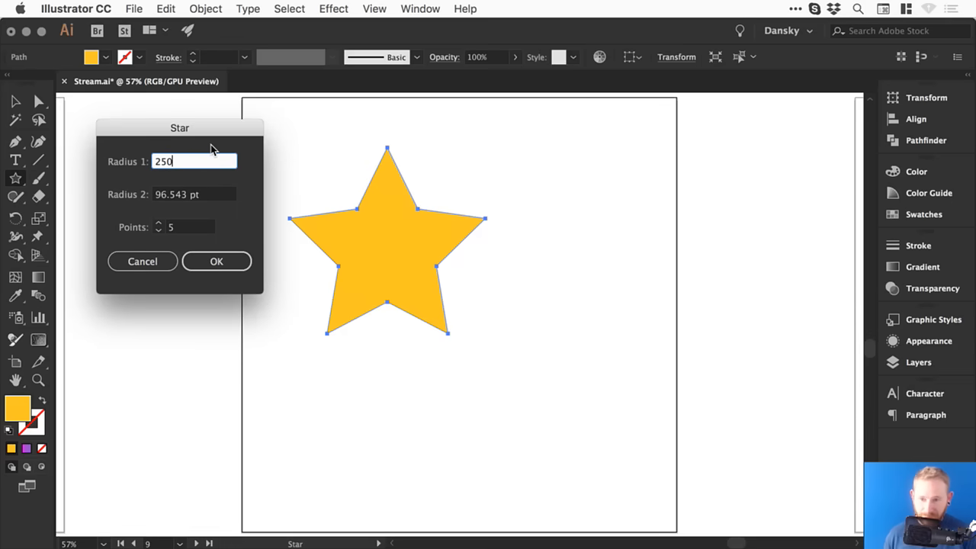
{"action": "type", "text": "50"}
{"action": "key", "text": "Tab"}
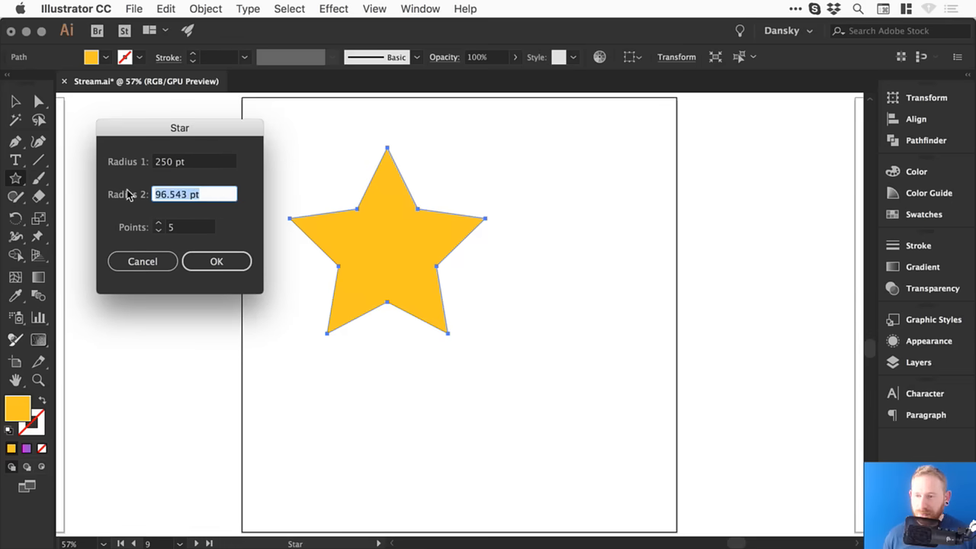
{"action": "type", "text": "50"}
{"action": "key", "text": "Tab"}
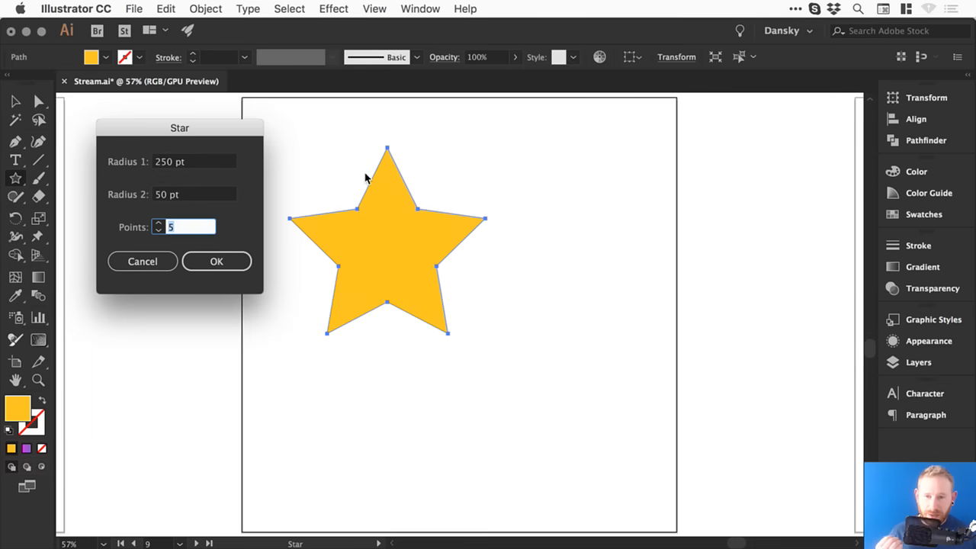
{"action": "left_click", "coordinate": [241, 260]}
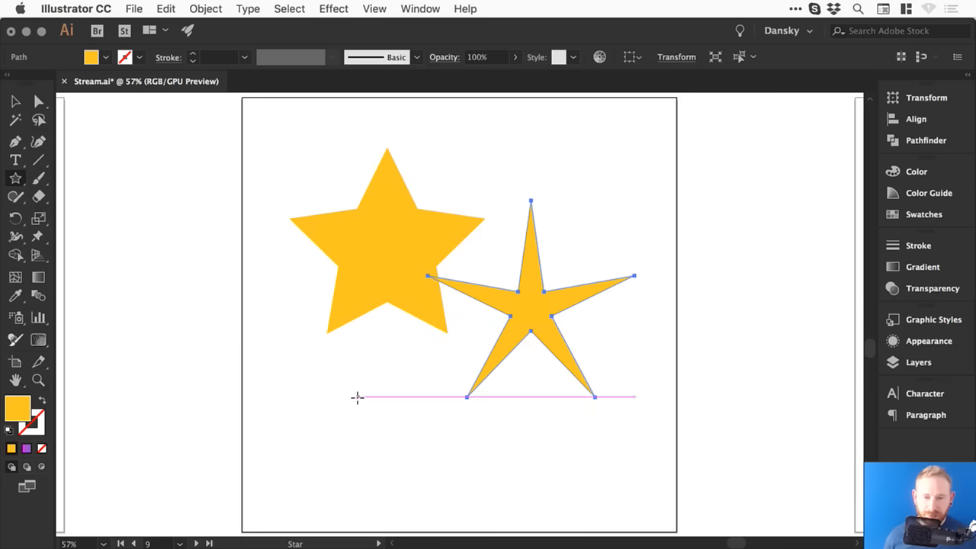
Step: Create a 15-point star with the same radii and move it to the artboard's left edge
{"action": "left_click", "coordinate": [370, 396]}
{"action": "type", "text": "15"}
{"action": "key", "text": "Return"}
{"action": "key", "text": "v"}
{"action": "left_click_drag", "start_coordinate": [382, 392], "coordinate": [173, 303]}
Step: Create a badge-like star with Radius 1 of 70 pt, Radius 2 of 50 pt and 15 points, and enlarge it below the first star
{"action": "left_click", "coordinate": [15, 178]}
{"action": "left_click", "coordinate": [393, 399]}
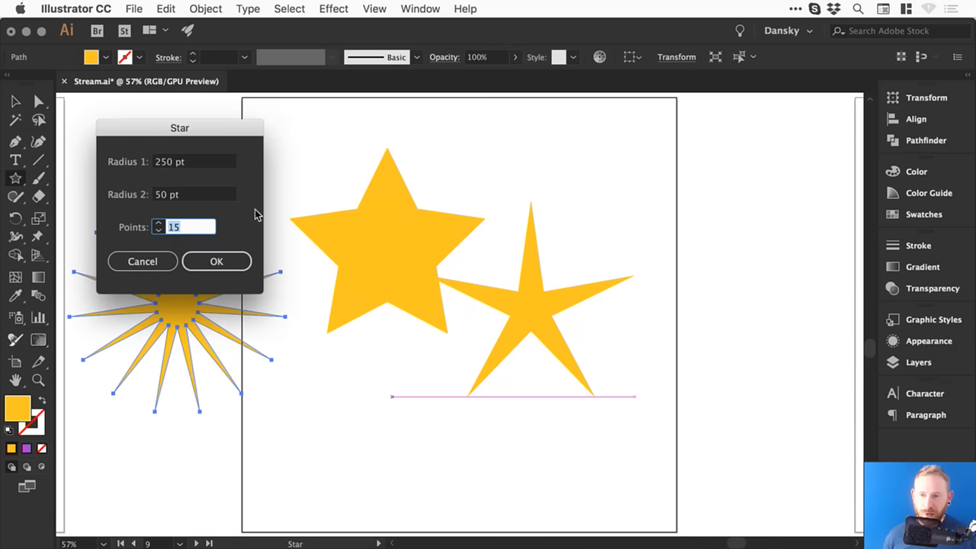
{"action": "left_click_drag", "start_coordinate": [216, 132], "coordinate": [343, 140]}
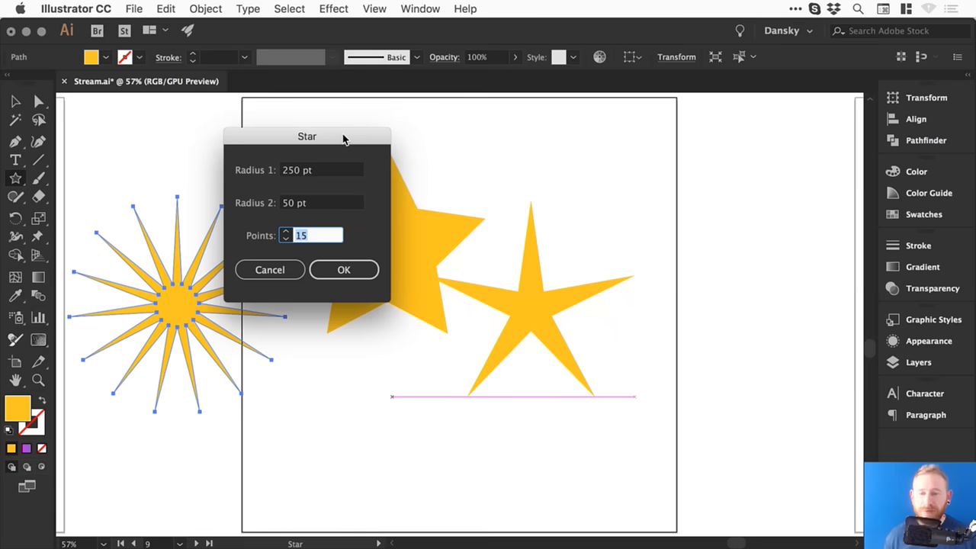
{"action": "left_click", "coordinate": [324, 169]}
{"action": "type", "text": "70"}
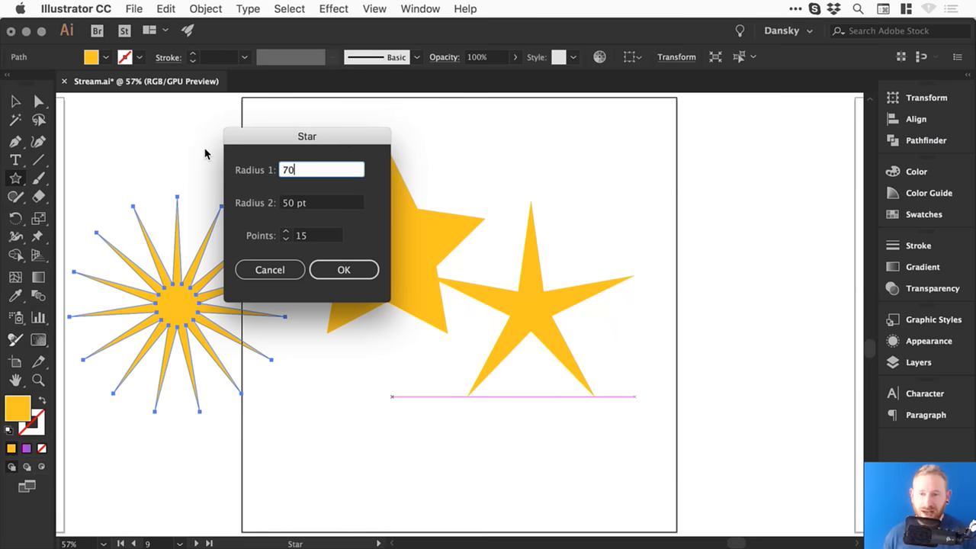
{"action": "key", "text": "Tab"}
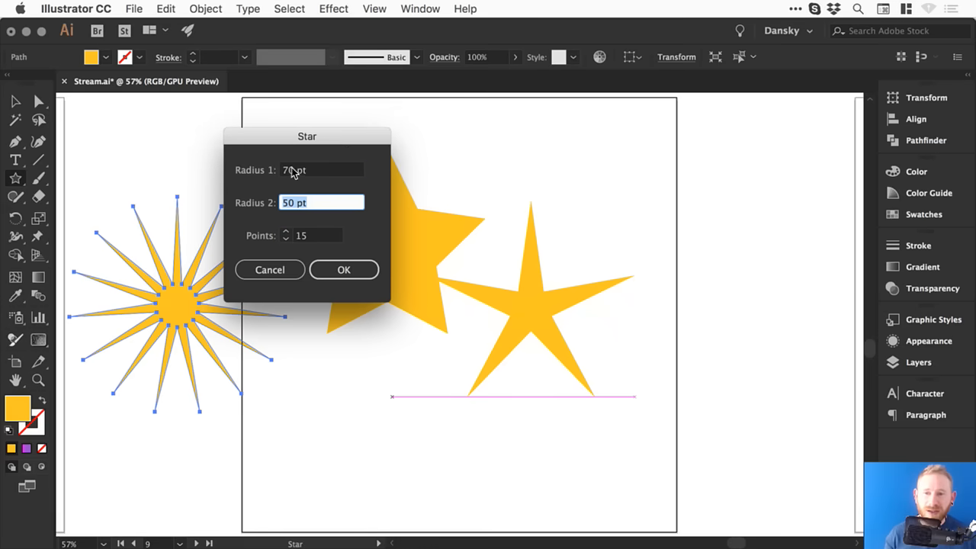
{"action": "left_click", "coordinate": [351, 271]}
{"action": "key", "text": "v"}
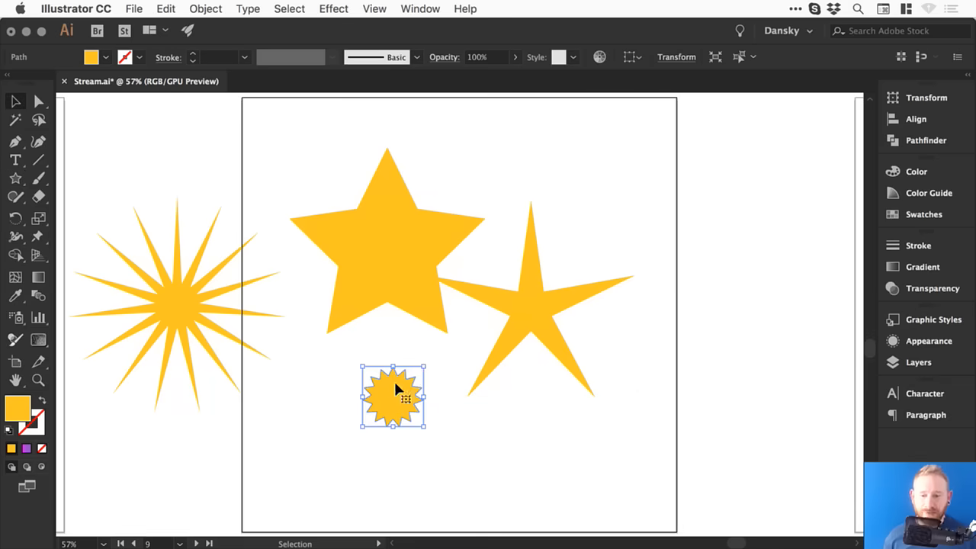
{"action": "left_click_drag", "start_coordinate": [424, 366], "coordinate": [346, 435]}
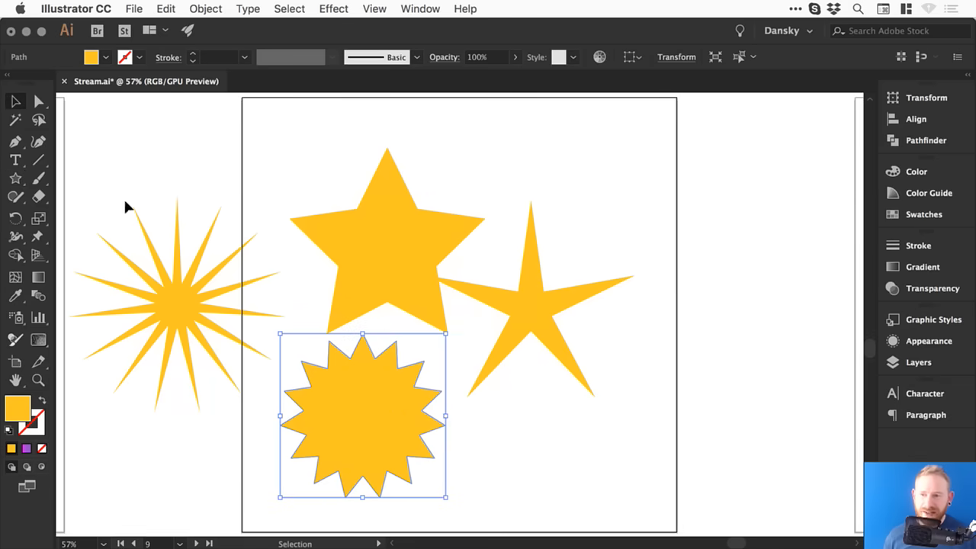
Step: Clear the artboard's upper right by moving the thin five-pointed star down to the right and the first star up to the left
{"action": "left_click", "coordinate": [15, 179]}
{"action": "key", "text": "v"}
{"action": "left_click_drag", "start_coordinate": [534, 233], "coordinate": [717, 310]}
{"action": "left_click_drag", "start_coordinate": [405, 233], "coordinate": [319, 173]}
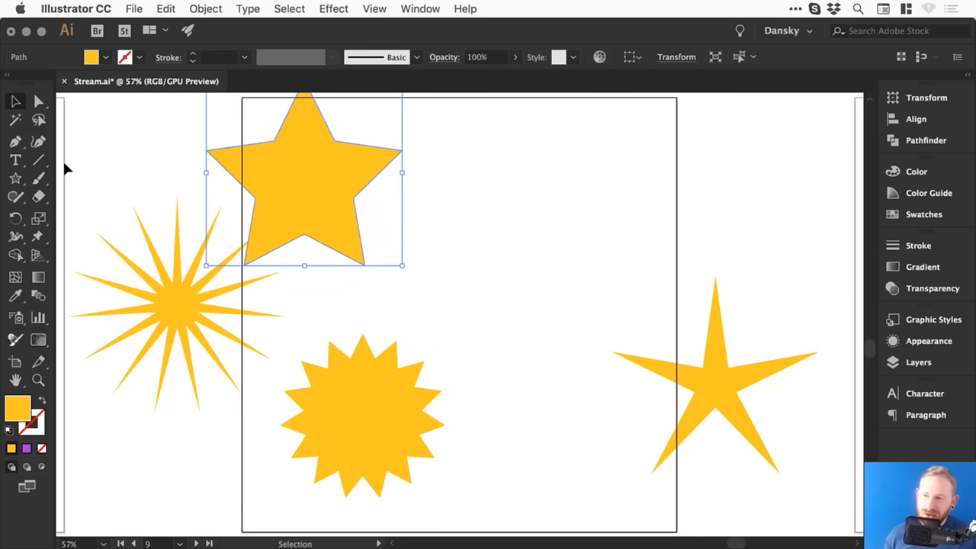
Step: Create a five-pointed star with Radius 1 of 65.5 pt, Radius 2 of 25 pt and 5 points in the artboard's upper right
{"action": "left_click", "coordinate": [16, 178]}
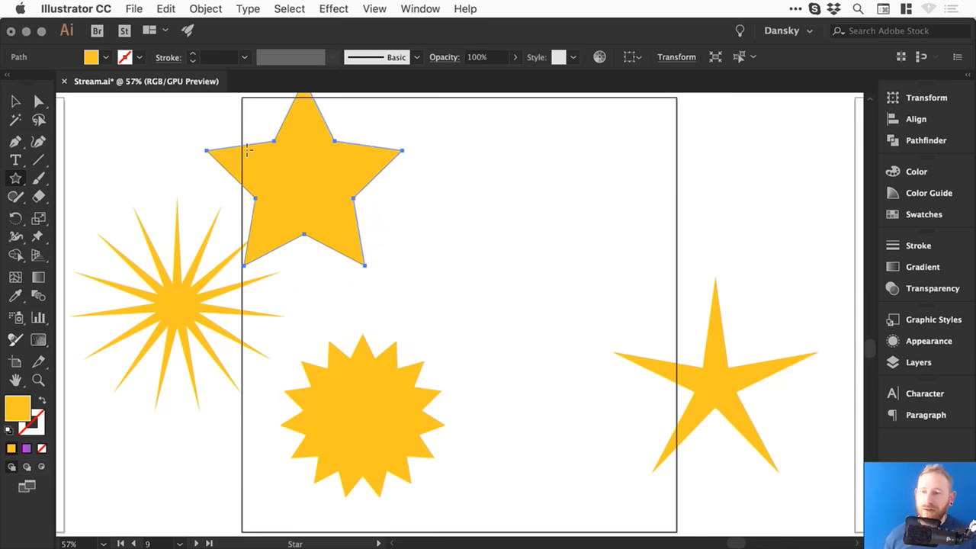
{"action": "left_click", "coordinate": [545, 169]}
{"action": "left_click_drag", "start_coordinate": [305, 134], "coordinate": [538, 155]}
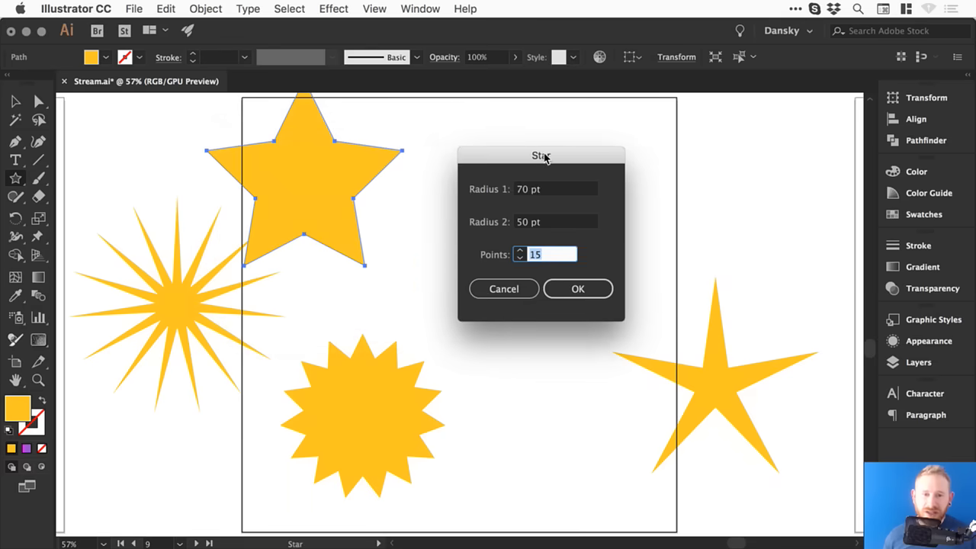
{"action": "key", "text": "Tab"}
{"action": "type", "text": "6"}
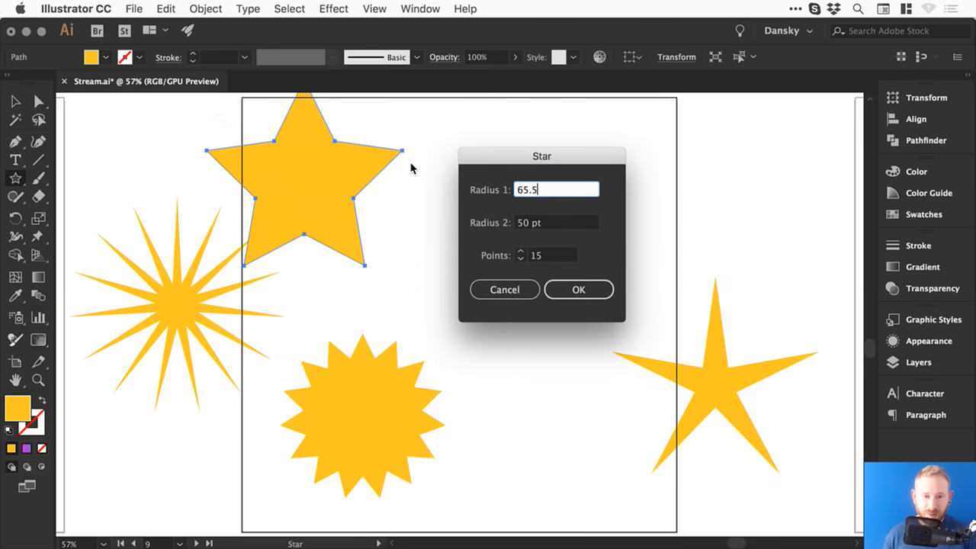
{"action": "key", "text": "Tab"}
{"action": "type", "text": "25"}
{"action": "key", "text": "Tab"}
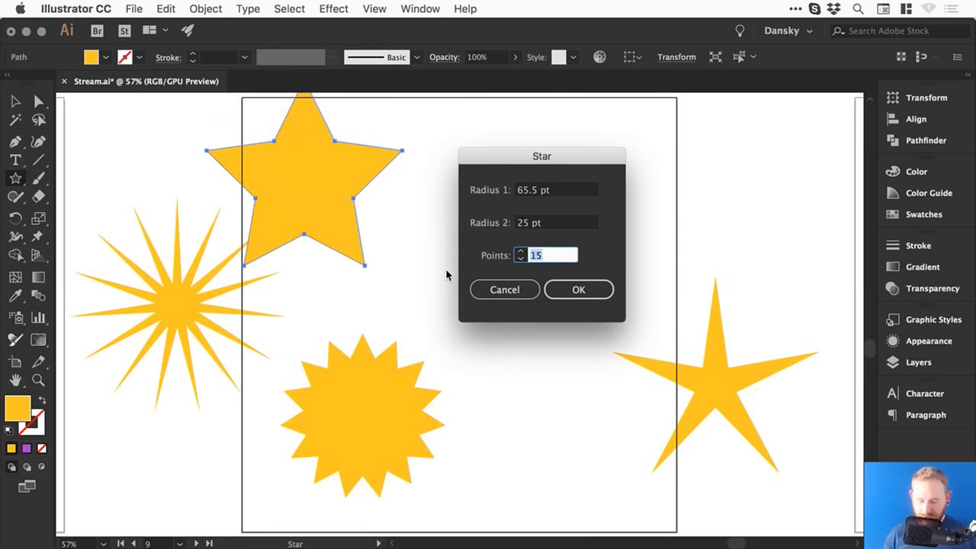
{"action": "type", "text": "5"}
{"action": "key", "text": "Tab"}
{"action": "left_click", "coordinate": [582, 290]}
Step: Enlarge the new five-pointed star, position it in the artboard's upper-right area, and deselect it
{"action": "key", "text": "v"}
{"action": "left_click_drag", "start_coordinate": [575, 191], "coordinate": [725, 333]}
{"action": "left_click_drag", "start_coordinate": [629, 234], "coordinate": [546, 218]}
{"action": "key", "text": "super+shift+a"}
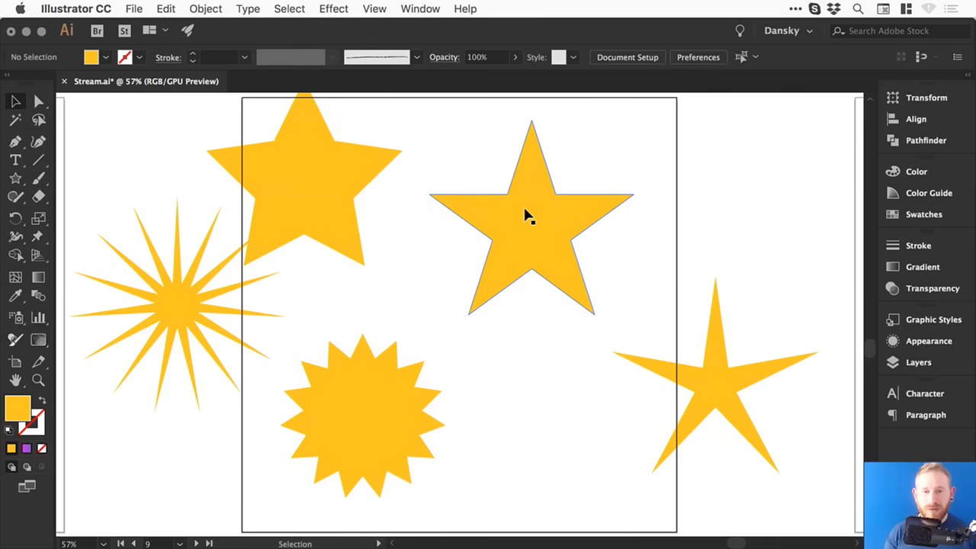
Step: Draw a closed pentagon with the Pen tool through the five inner corners of the upper-right star
{"action": "key", "text": "p"}
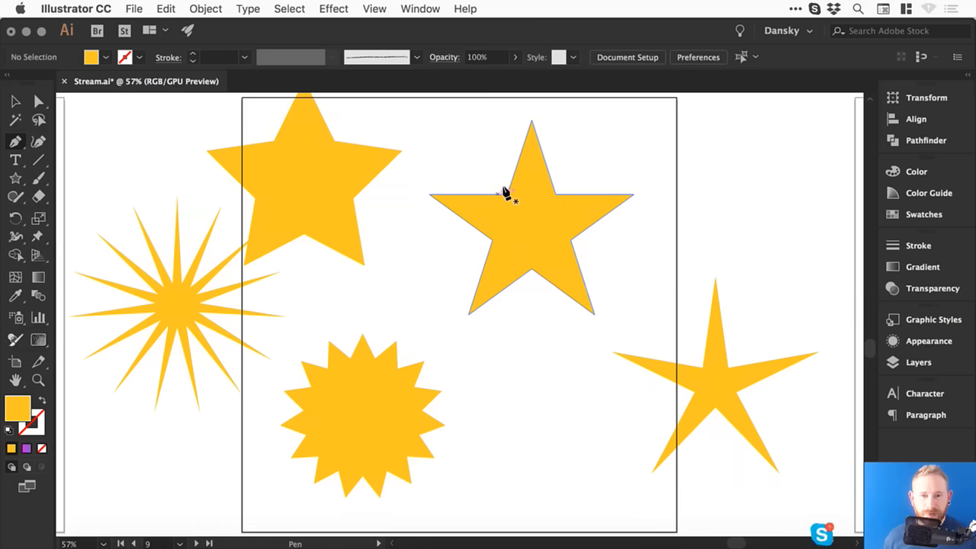
{"action": "left_click", "coordinate": [507, 194]}
{"action": "left_click", "coordinate": [492, 240]}
{"action": "left_click", "coordinate": [531, 268]}
{"action": "left_click", "coordinate": [570, 240]}
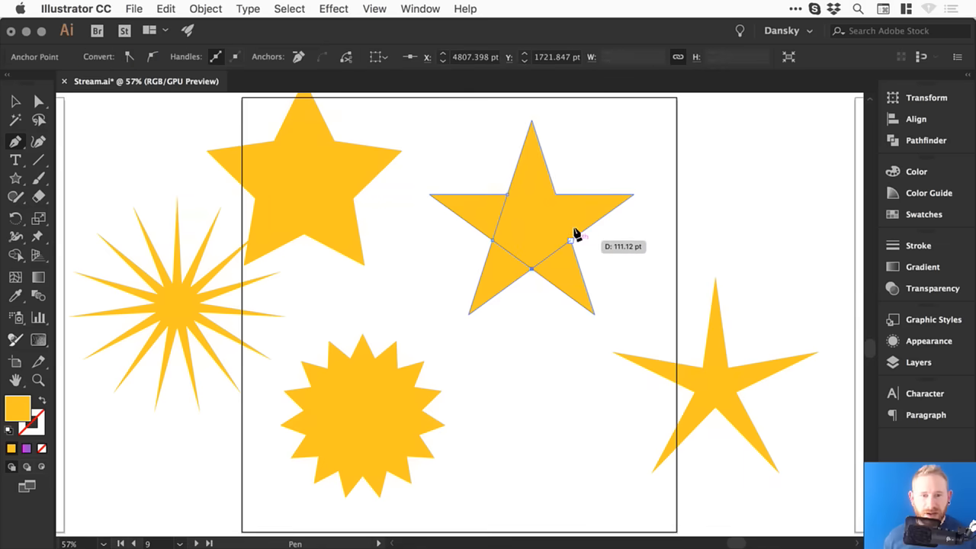
{"action": "left_click", "coordinate": [555, 194]}
{"action": "left_click", "coordinate": [507, 195]}
Step: Fill the pentagon with the lighter yellow ffd364, deselect it, and save the document
{"action": "key", "text": "v"}
{"action": "double_click", "coordinate": [10, 410]}
{"action": "left_click_drag", "start_coordinate": [554, 224], "coordinate": [504, 212]}
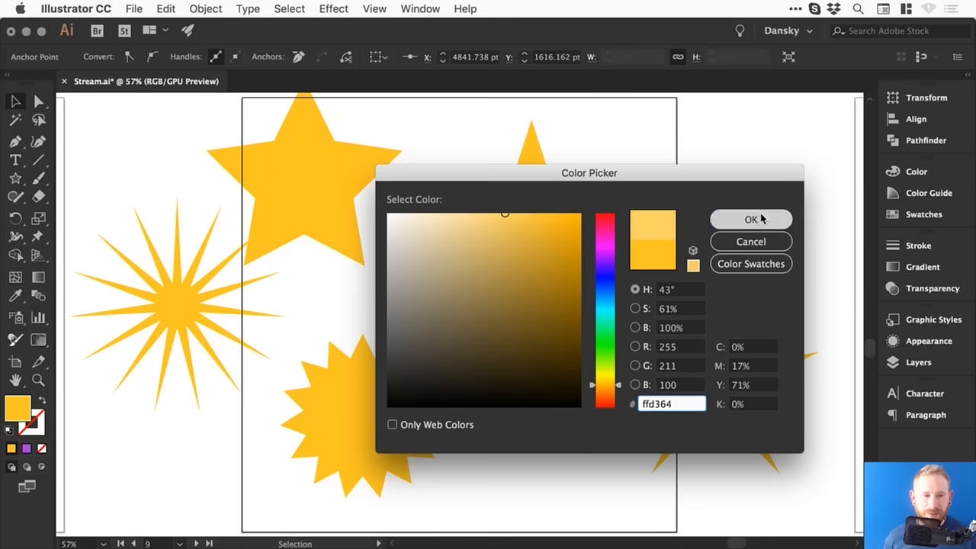
{"action": "left_click", "coordinate": [756, 219]}
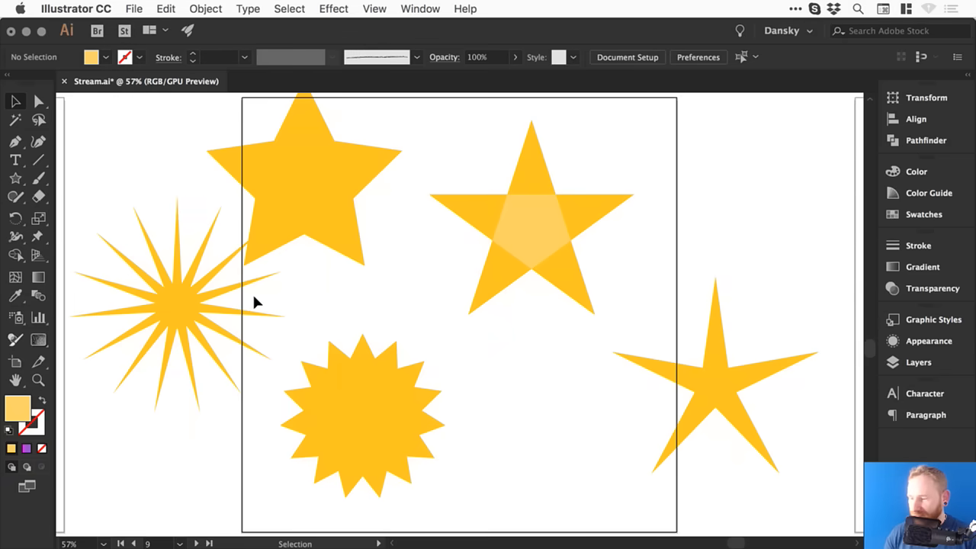
{"action": "key", "text": "a"}
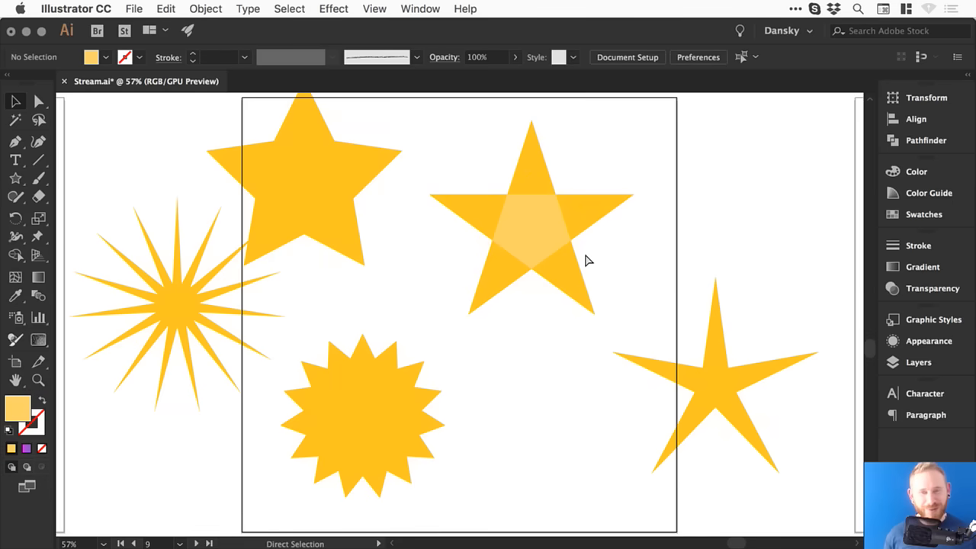
{"action": "key", "text": "super+s"}
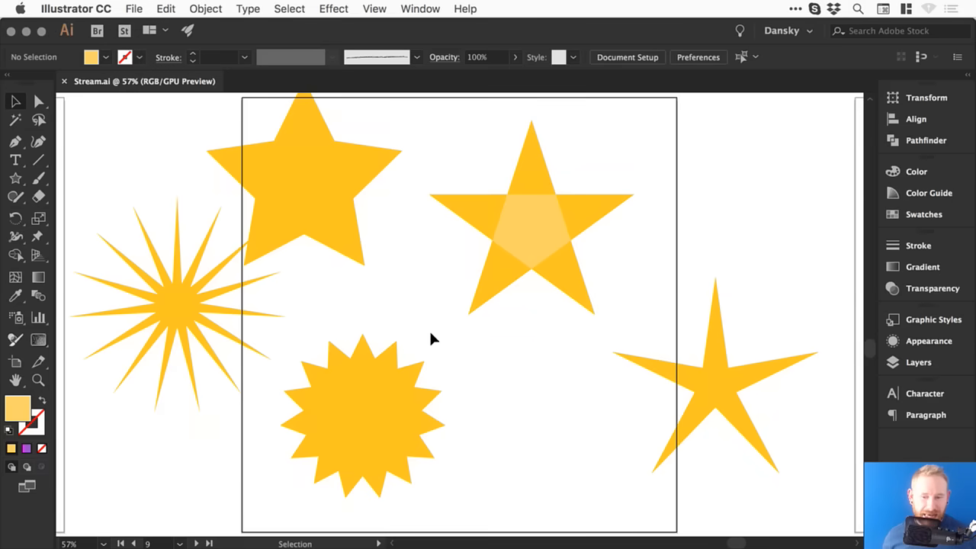
Step: Move the stars on artboard 9 closer together, placing the thin five-pointed star under the one with the lighter centre
{"action": "left_click", "coordinate": [196, 542]}
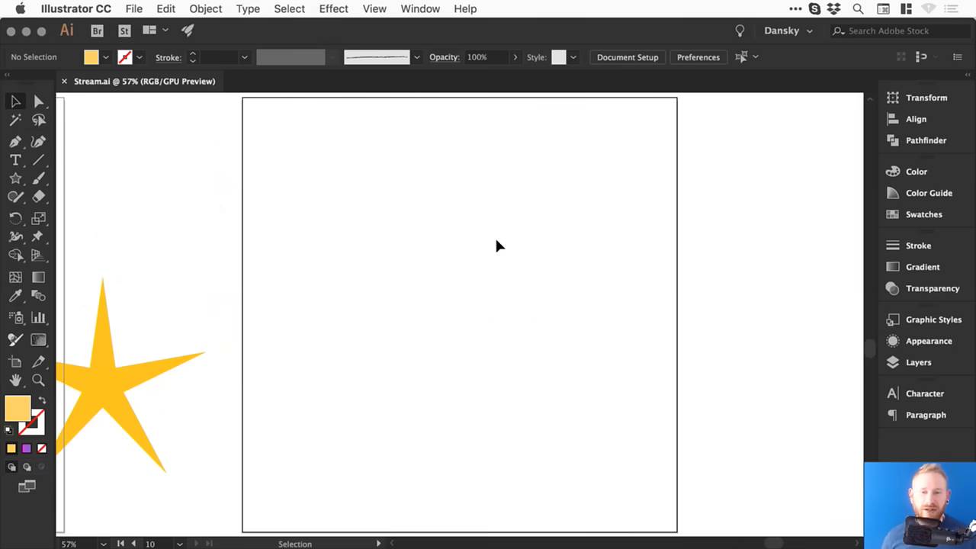
{"action": "scroll", "coordinate": [372, 309], "scroll_direction": "left", "scroll_amount": 10}
{"action": "left_click_drag", "start_coordinate": [558, 377], "coordinate": [384, 409]}
{"action": "left_click_drag", "start_coordinate": [239, 255], "coordinate": [433, 292]}
{"action": "left_click_drag", "start_coordinate": [673, 297], "coordinate": [564, 231]}
{"action": "left_click_drag", "start_coordinate": [610, 235], "coordinate": [585, 226]}
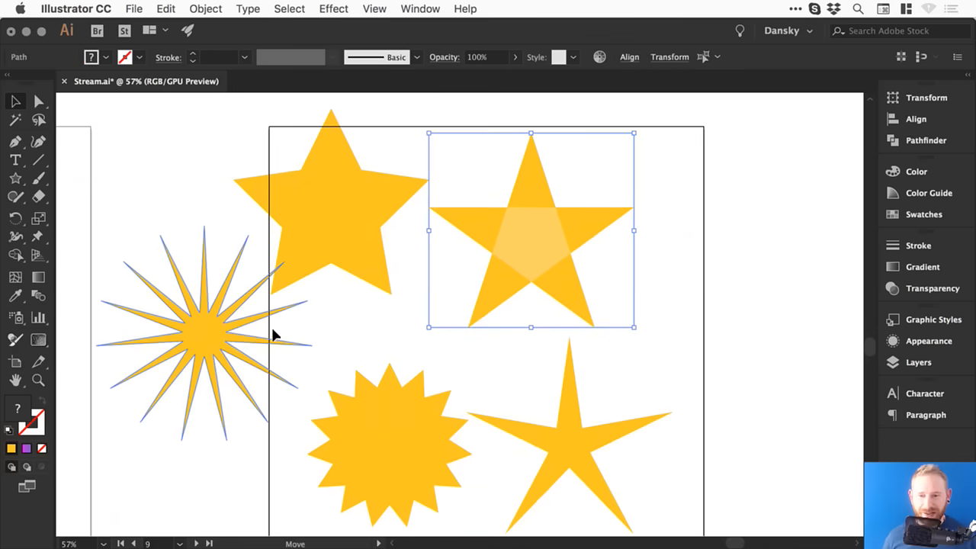
Step: Scale down all the stars and arrange them on artboard 9 with two in the upper row and three in the lower row
{"action": "left_click_drag", "start_coordinate": [251, 330], "coordinate": [329, 333]}
{"action": "left_click_drag", "start_coordinate": [131, 146], "coordinate": [448, 313]}
{"action": "key", "text": "super+a"}
{"action": "left_click_drag", "start_coordinate": [673, 110], "coordinate": [564, 202]}
{"action": "left_click_drag", "start_coordinate": [488, 269], "coordinate": [565, 290]}
{"action": "left_click", "coordinate": [555, 275]}
{"action": "left_click_drag", "start_coordinate": [405, 359], "coordinate": [326, 415]}
{"action": "left_click_drag", "start_coordinate": [459, 278], "coordinate": [426, 281]}
{"action": "left_click_drag", "start_coordinate": [602, 407], "coordinate": [620, 413]}
{"action": "left_click", "coordinate": [658, 259]}
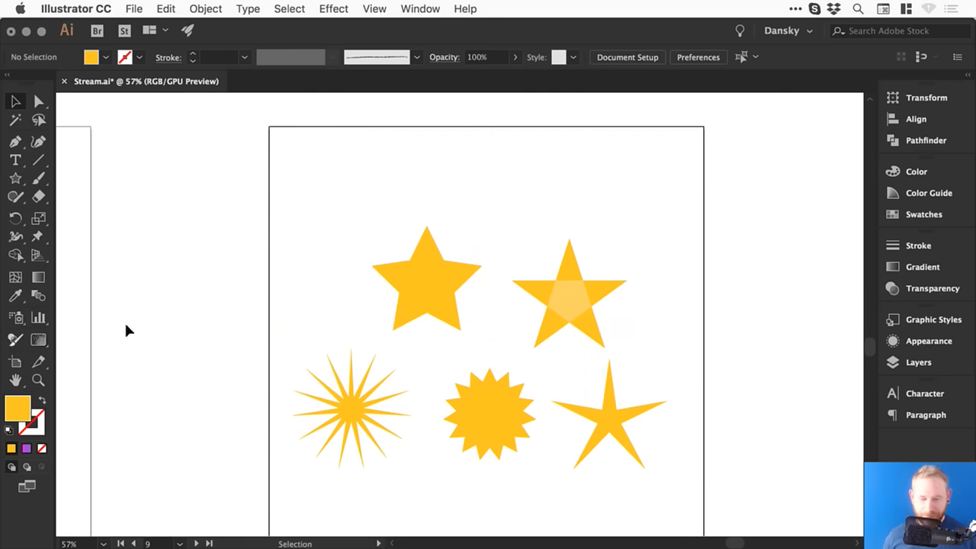
Step: Go to the empty artboard 10 and save the document
{"action": "left_click", "coordinate": [197, 543]}
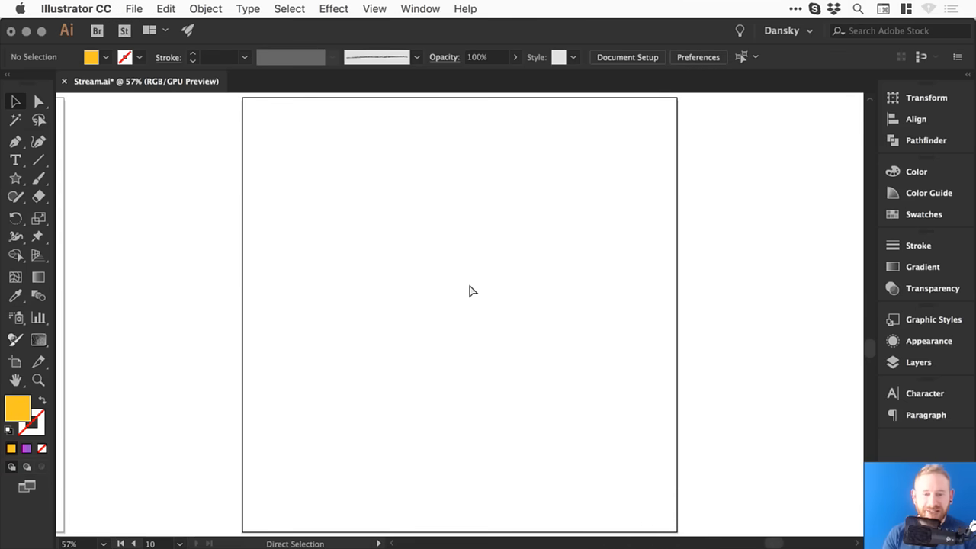
{"action": "key", "text": "super+s"}
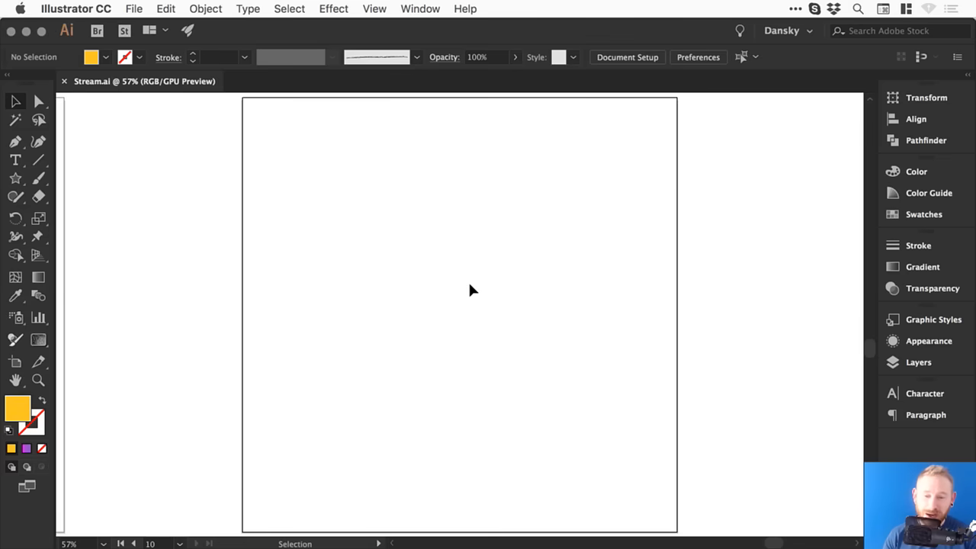
{"action": "left_click_drag", "start_coordinate": [470, 294], "coordinate": [442, 209]}
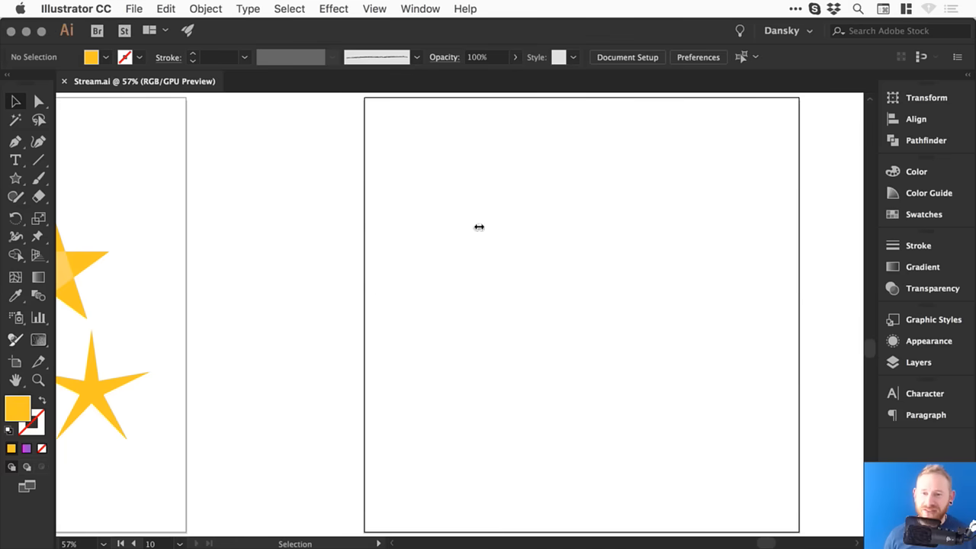
{"action": "scroll", "coordinate": [603, 297], "scroll_direction": "right", "scroll_amount": 3}
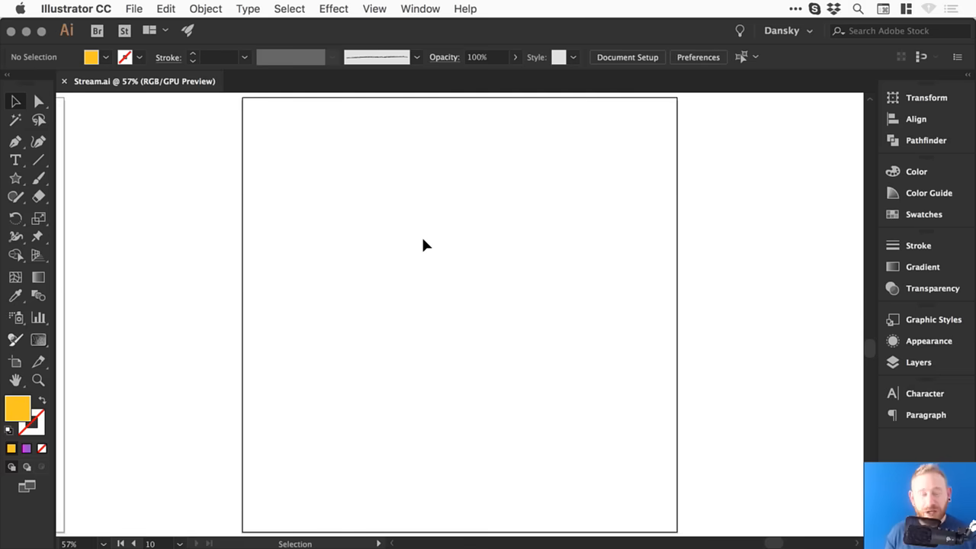
Step: Create a five-pointed star with radii of 65.5 pt and 25 pt, enlarge it and centre it in the artboard's upper half
{"action": "left_click_drag", "start_coordinate": [15, 177], "coordinate": [90, 253]}
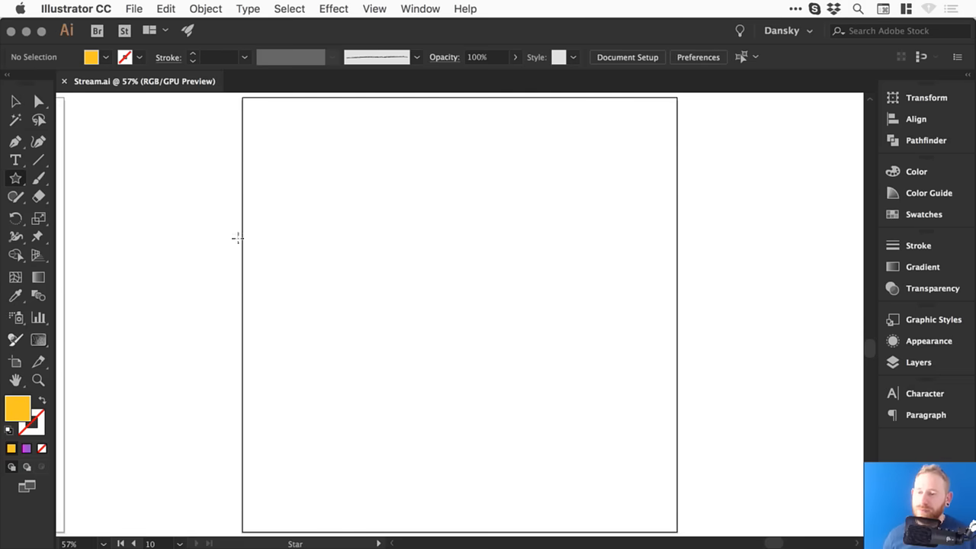
{"action": "left_click", "coordinate": [460, 279]}
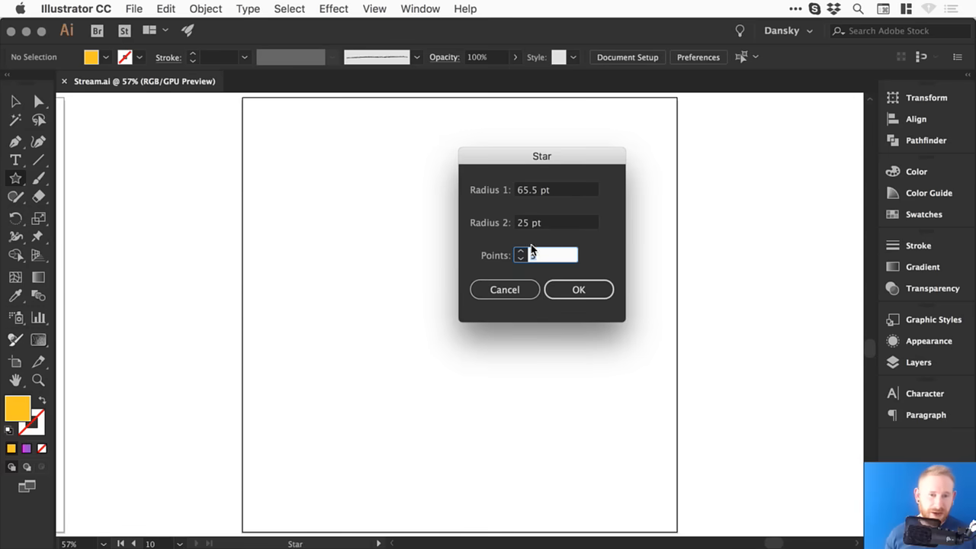
{"action": "left_click", "coordinate": [577, 289]}
{"action": "key", "text": "v"}
{"action": "left_click_drag", "start_coordinate": [481, 250], "coordinate": [481, 199]}
Step: Add the text STITCHED below the star, enlarge it and centre it under the star
{"action": "key", "text": "t"}
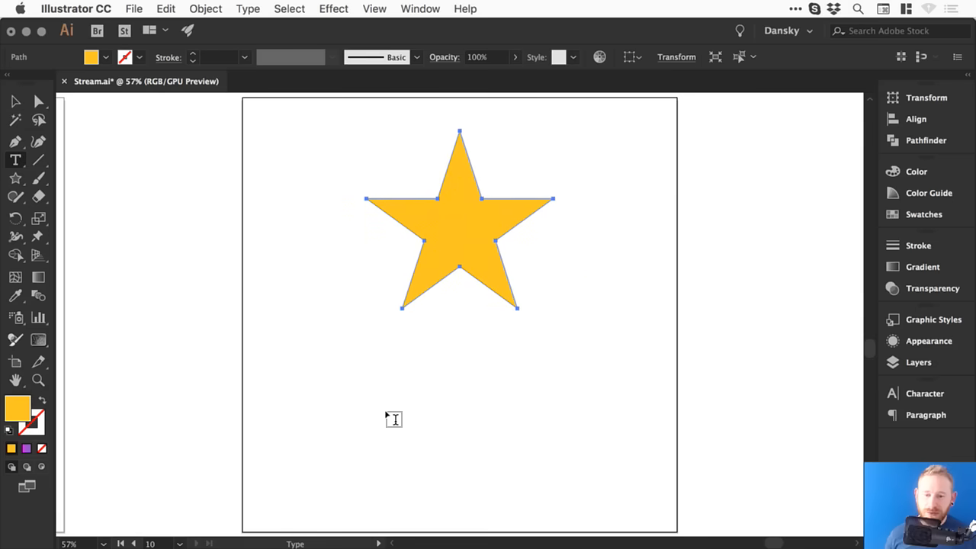
{"action": "left_click", "coordinate": [382, 424]}
{"action": "type", "text": "sTITCHED"}
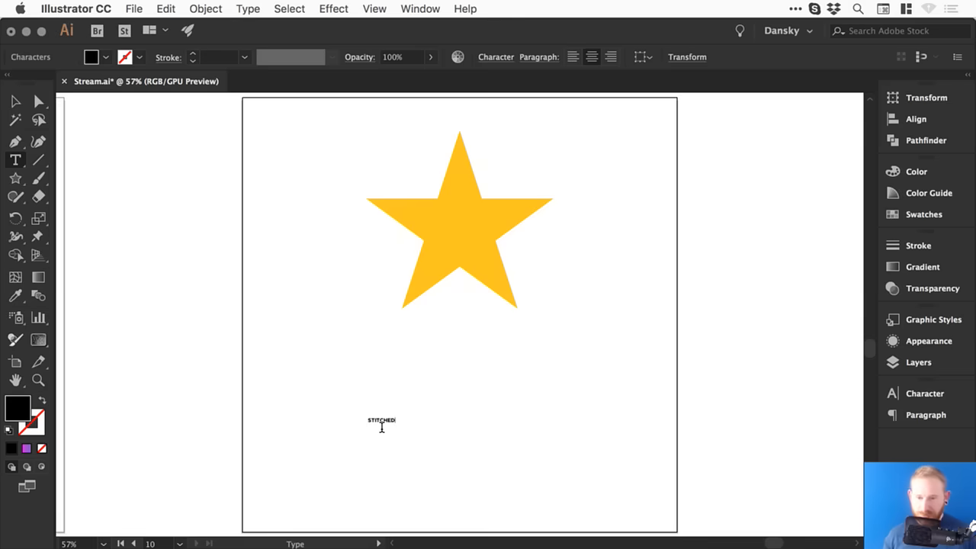
{"action": "left_click", "coordinate": [16, 103]}
{"action": "left_click_drag", "start_coordinate": [397, 414], "coordinate": [597, 291]}
{"action": "left_click_drag", "start_coordinate": [536, 349], "coordinate": [498, 390]}
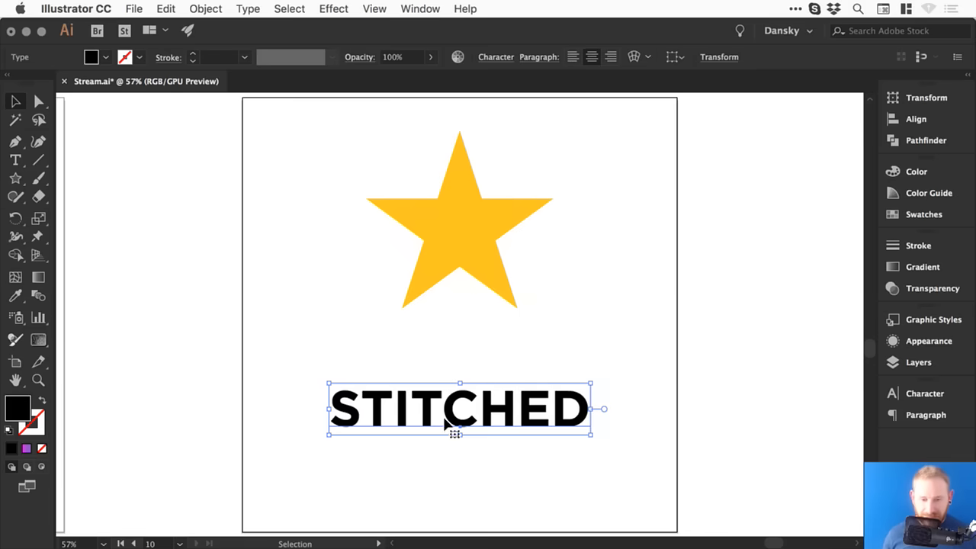
Step: Change the font of the whole STITCHED text to Arial Bold
{"action": "double_click", "coordinate": [450, 416]}
{"action": "key", "text": "super+a"}
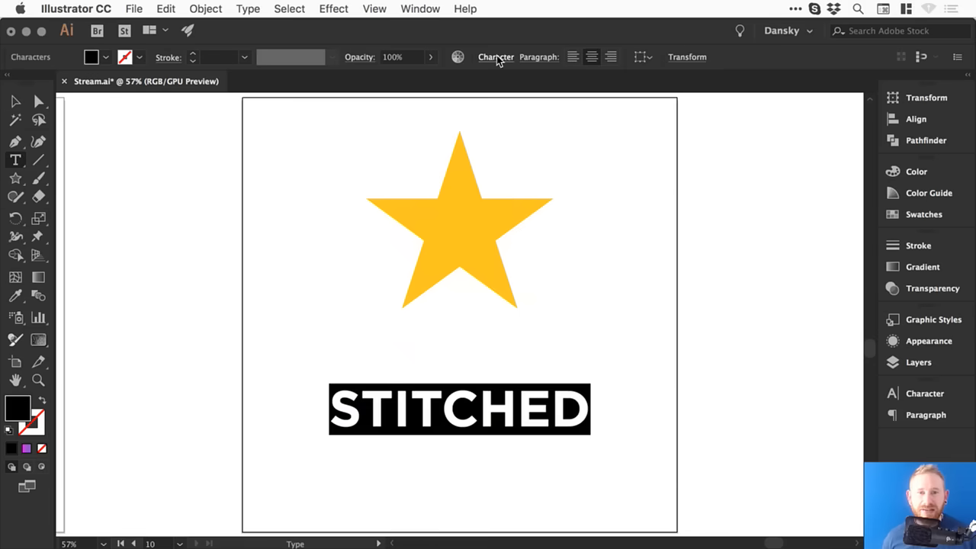
{"action": "left_click", "coordinate": [497, 57]}
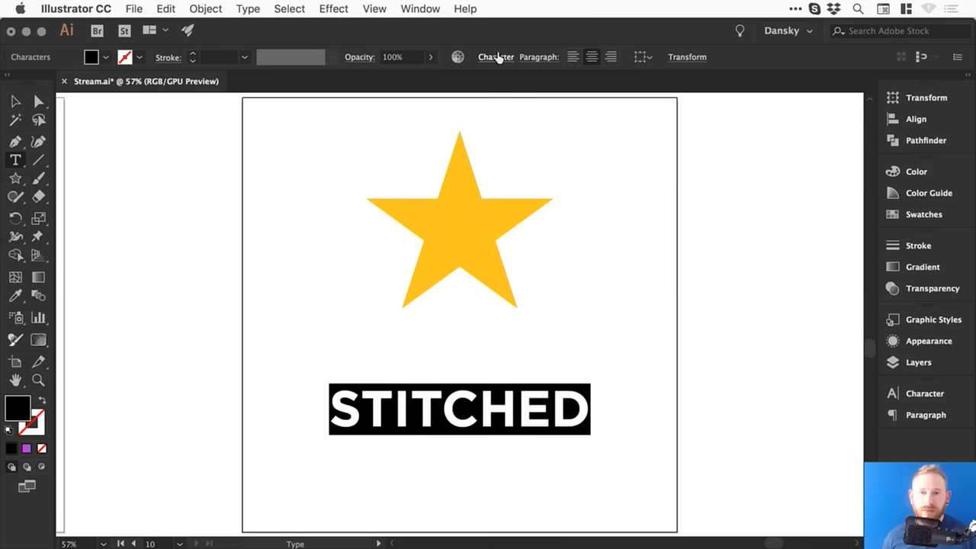
{"action": "left_click", "coordinate": [495, 58]}
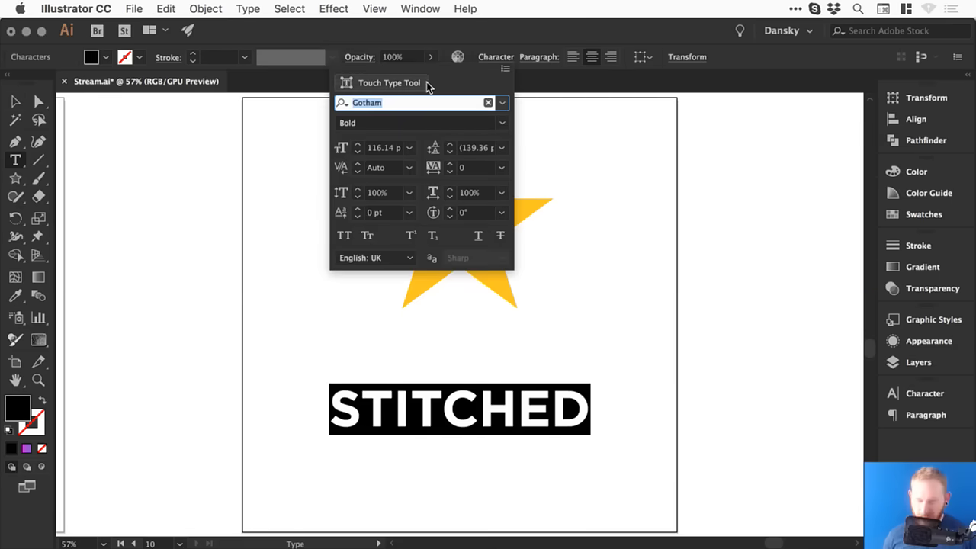
{"action": "type", "text": "arial"}
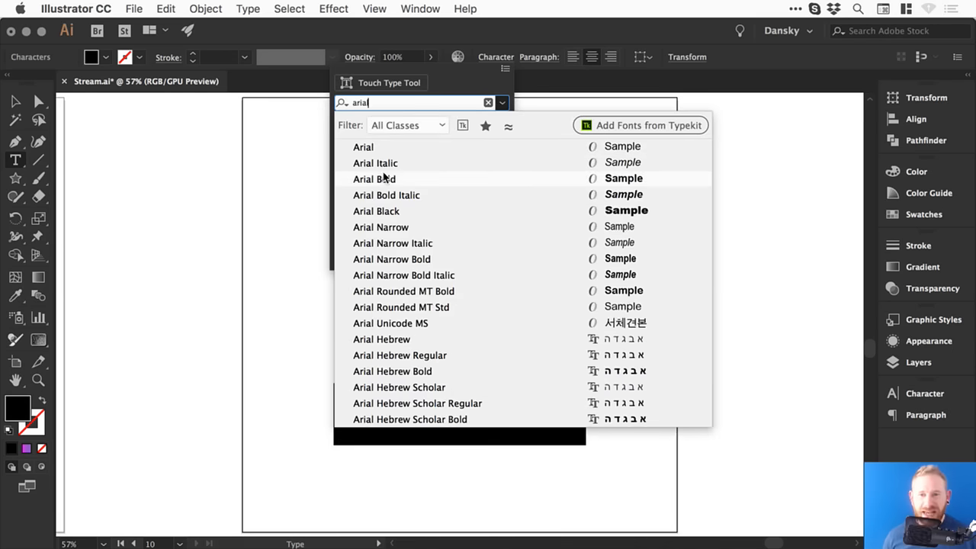
{"action": "left_click", "coordinate": [384, 179]}
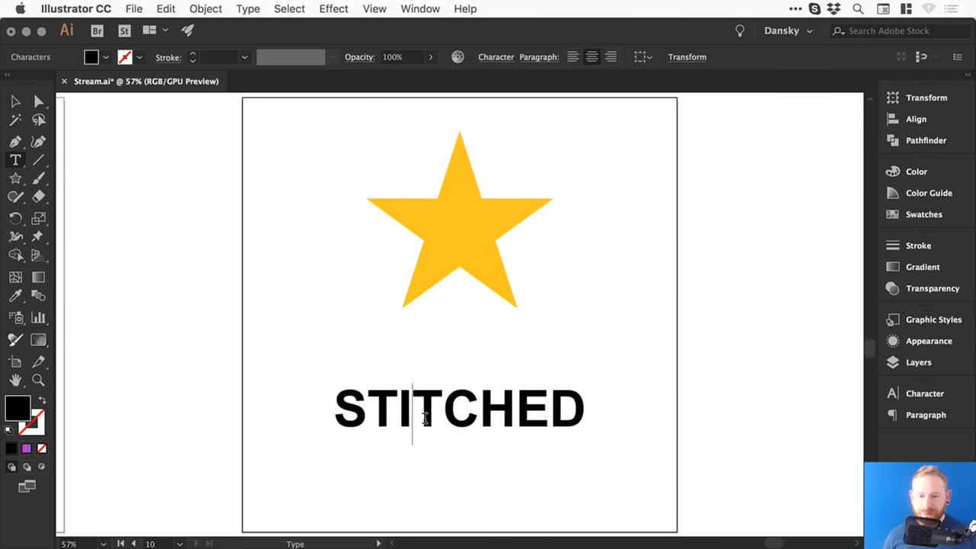
Step: Rewrite the text as "Stitched" and enlarge it about its centre to a bit over two thirds of the artboard's width
{"action": "type", "text": "Stitched"}
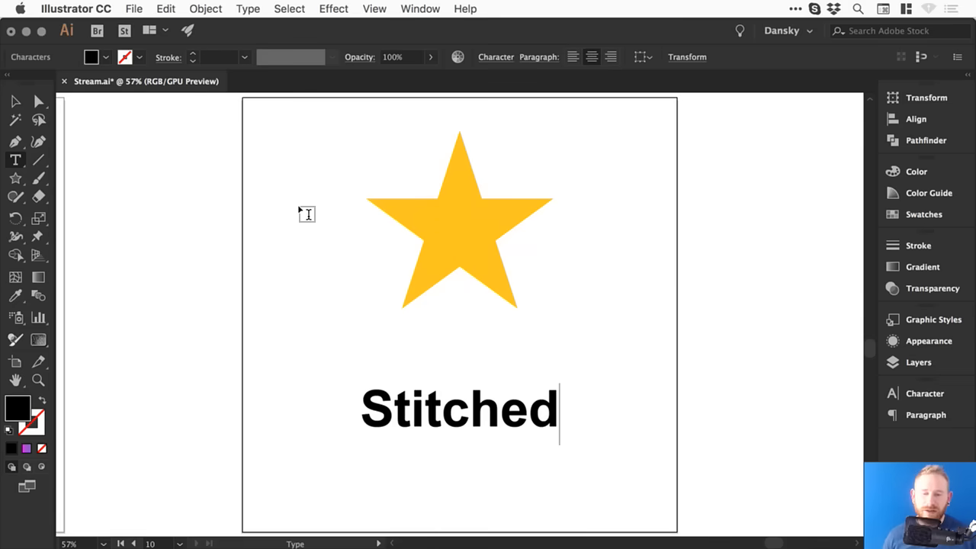
{"action": "left_click", "coordinate": [16, 101]}
{"action": "left_click_drag", "start_coordinate": [558, 381], "coordinate": [619, 339]}
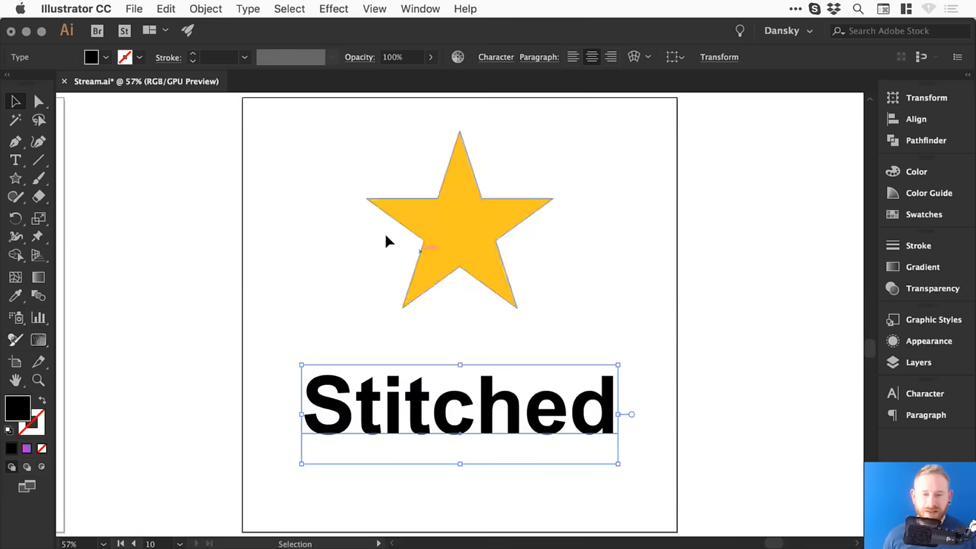
Step: Swap the star's fill and stroke, leaving no fill, and set the stroke colour to black
{"action": "left_click_drag", "start_coordinate": [330, 228], "coordinate": [494, 268]}
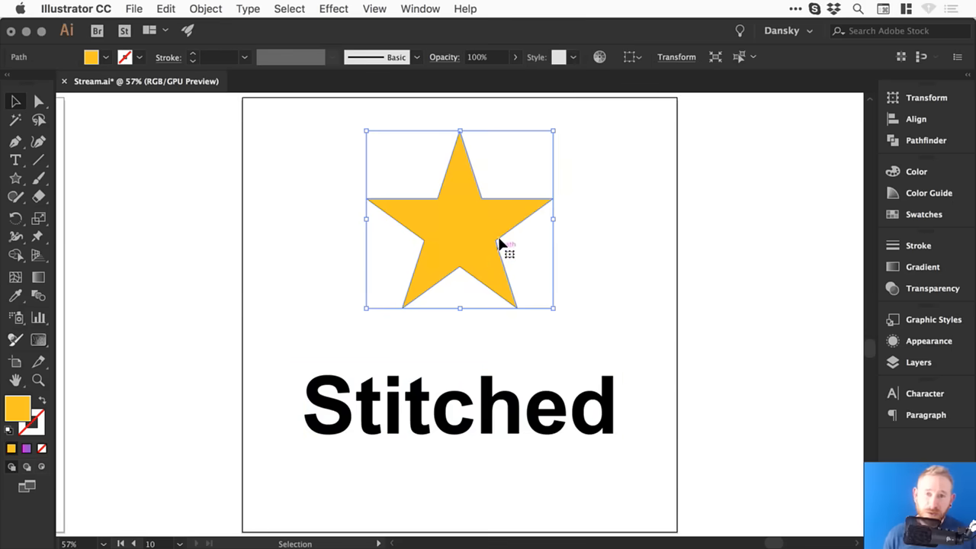
{"action": "left_click", "coordinate": [42, 400]}
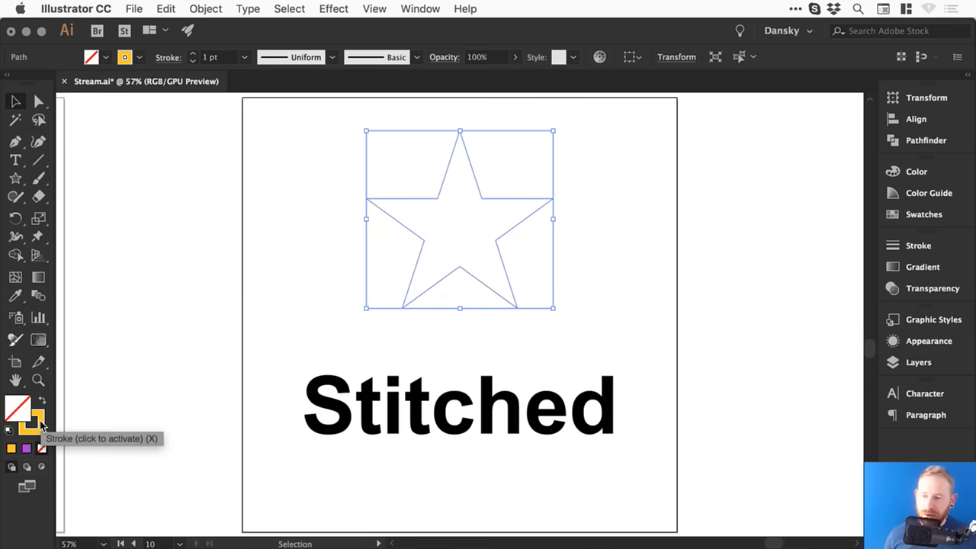
{"action": "double_click", "coordinate": [39, 423]}
{"action": "mouse_move", "coordinate": [483, 340]}
{"action": "left_mouse_down"}
{"action": "mouse_move", "coordinate": [425, 388]}
{"action": "mouse_move", "coordinate": [378, 407]}
{"action": "mouse_move", "coordinate": [388, 407]}
{"action": "left_mouse_up"}
{"action": "left_click", "coordinate": [751, 219]}
Step: Increase the star's stroke weight to 12 pt
{"action": "key", "text": "z"}
{"action": "mouse_move", "coordinate": [318, 124]}
{"action": "left_mouse_down"}
{"action": "mouse_move", "coordinate": [390, 169]}
{"action": "mouse_move", "coordinate": [616, 356]}
{"action": "left_mouse_up"}
{"action": "left_click", "coordinate": [918, 246]}
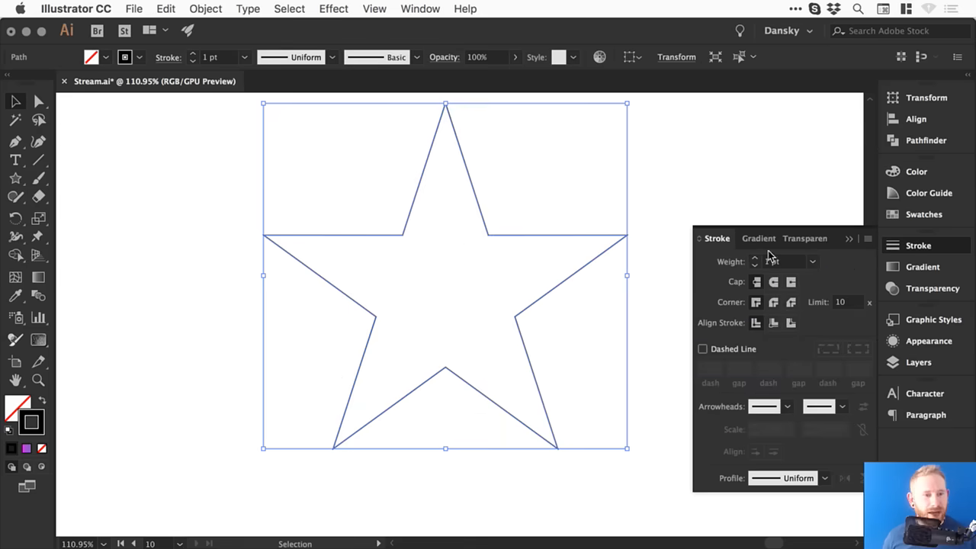
{"action": "left_click", "coordinate": [755, 260]}
{"action": "left_click", "coordinate": [754, 260]}
{"action": "left_click", "coordinate": [755, 259]}
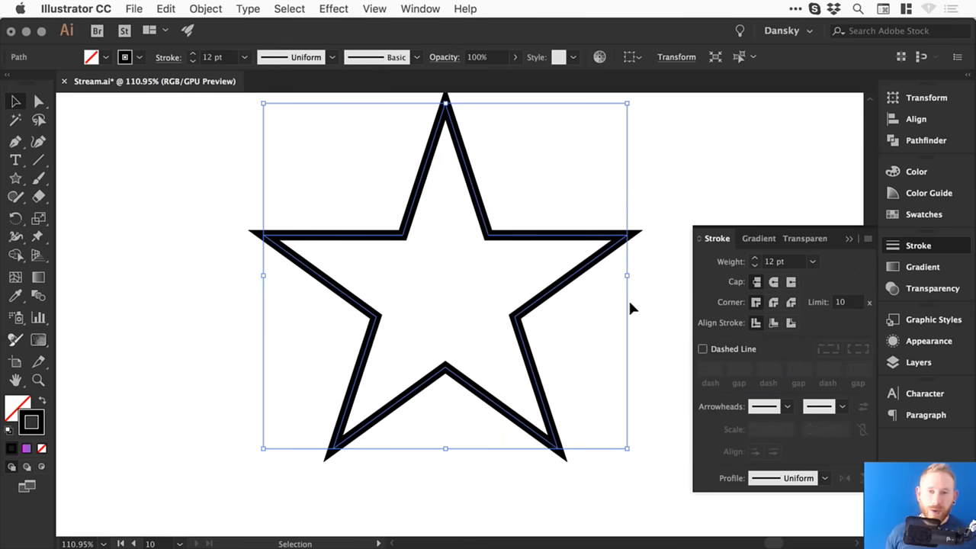
Step: Toggle the extended stroke options, leaving them shown, and turn on a dashed line for the star's stroke
{"action": "left_click", "coordinate": [871, 240]}
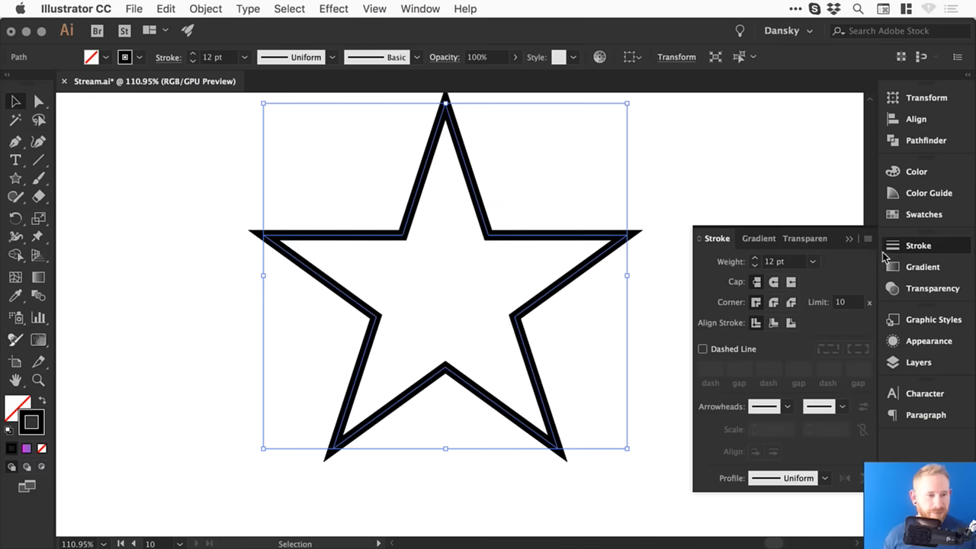
{"action": "left_click", "coordinate": [914, 240]}
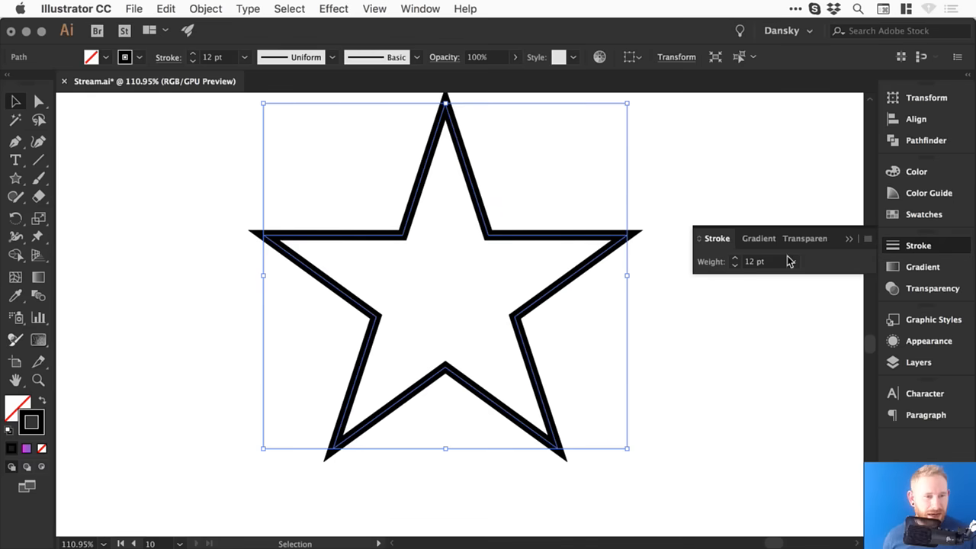
{"action": "left_click", "coordinate": [864, 239]}
{"action": "left_click", "coordinate": [846, 240]}
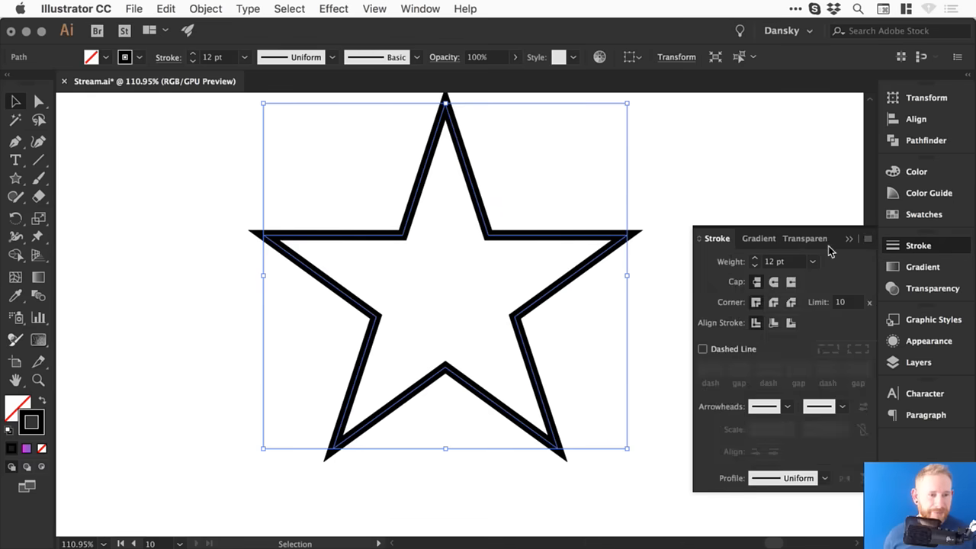
{"action": "left_click", "coordinate": [724, 351]}
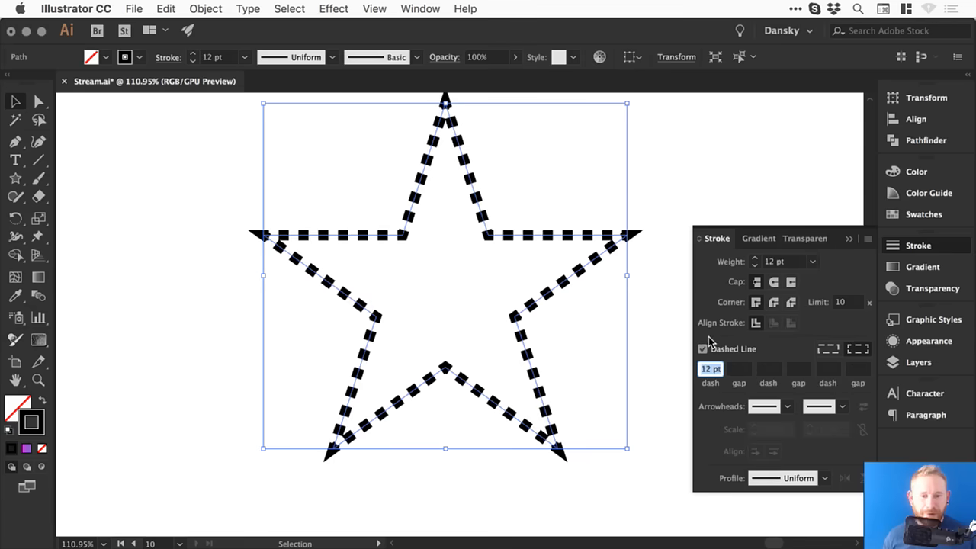
Step: Compare exact dash and gap lengths with dashes aligned to corners and path ends, ending on the corner alignment
{"action": "left_click", "coordinate": [829, 349]}
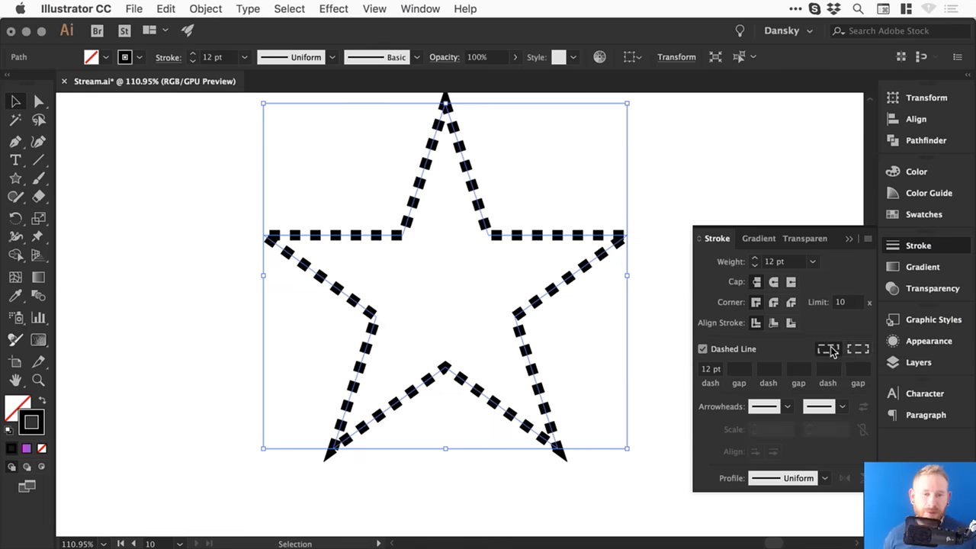
{"action": "left_click", "coordinate": [856, 349]}
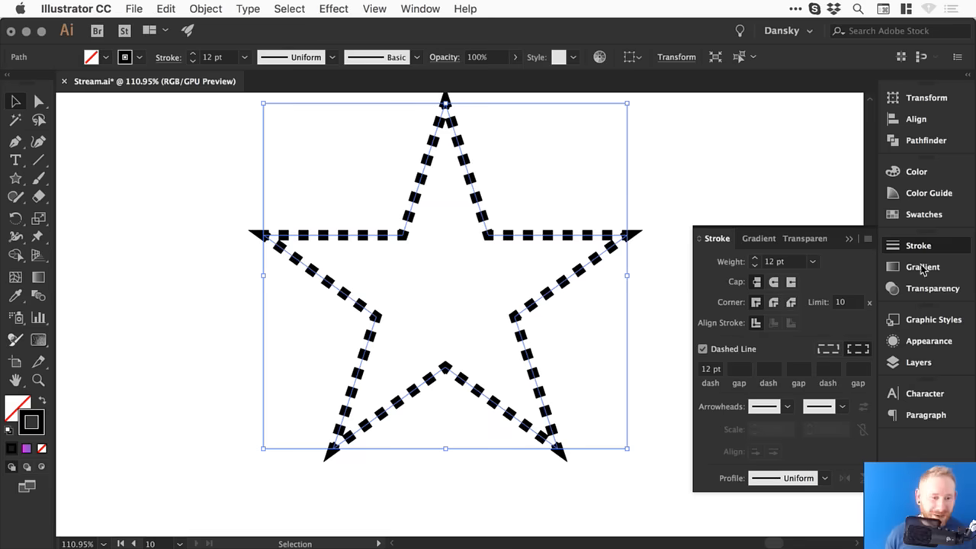
{"action": "left_click", "coordinate": [829, 348]}
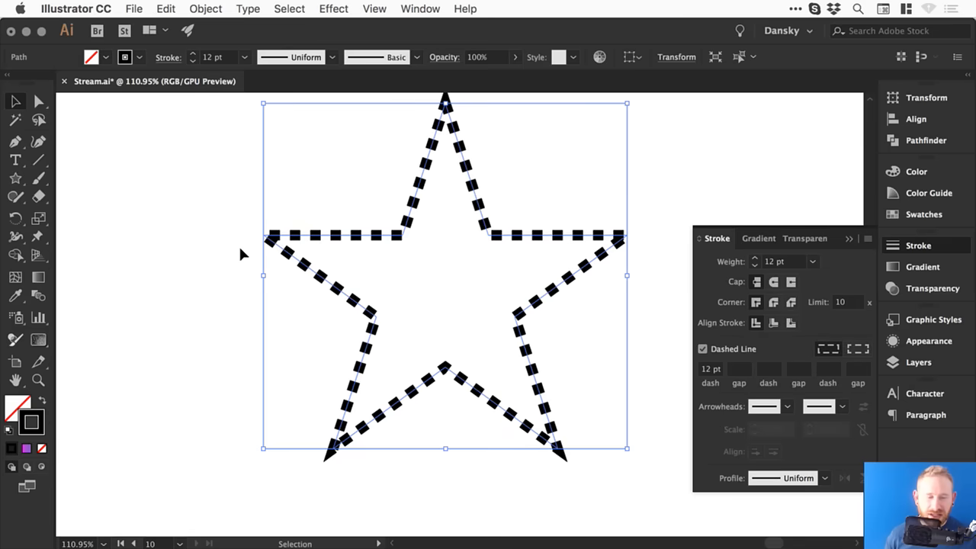
{"action": "left_click", "coordinate": [857, 349]}
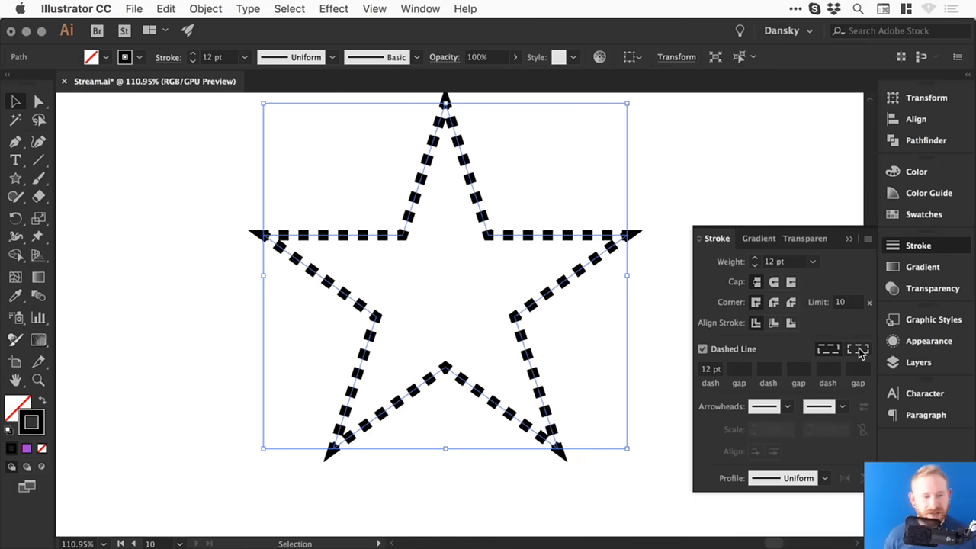
Step: Try a dash length of 100 pt on the star's stroke
{"action": "left_click", "coordinate": [710, 368]}
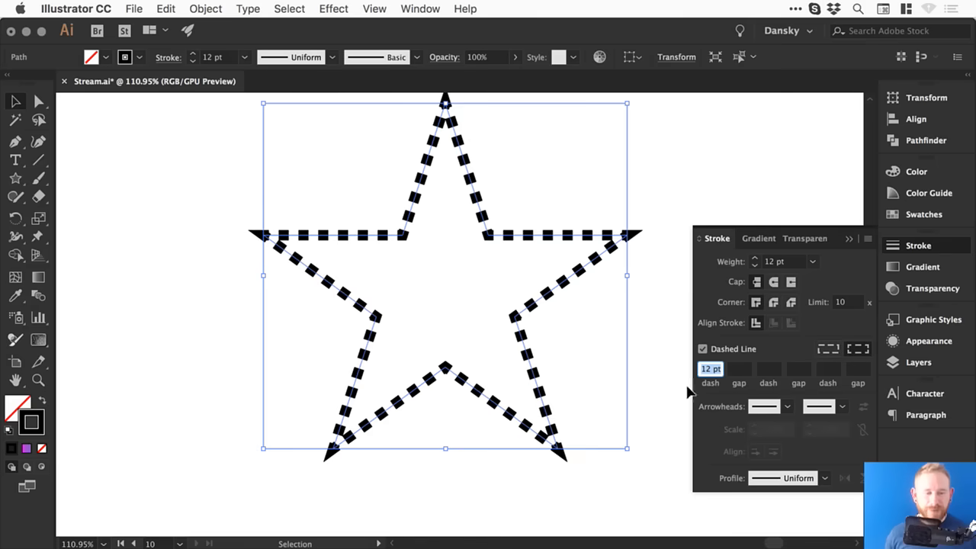
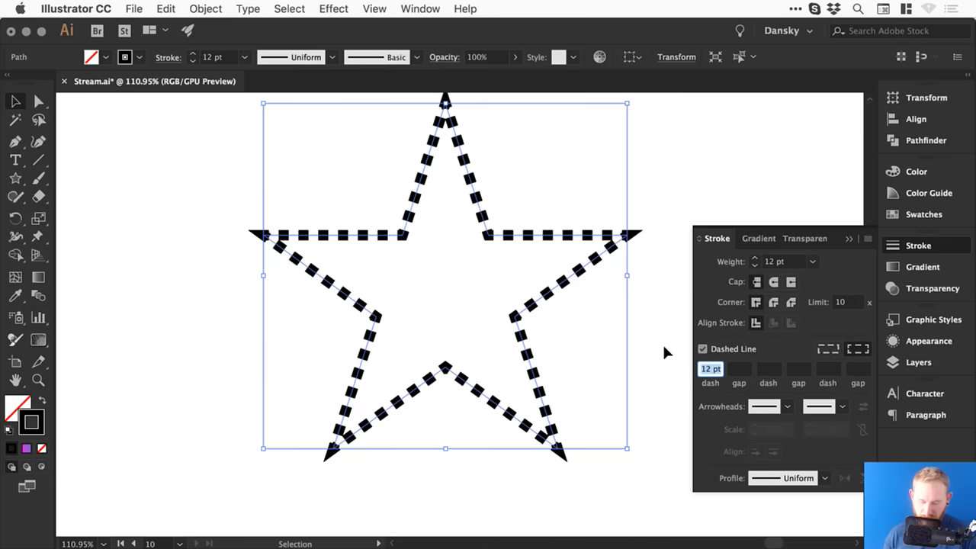
{"action": "type", "text": "100"}
{"action": "key", "text": "Tab"}
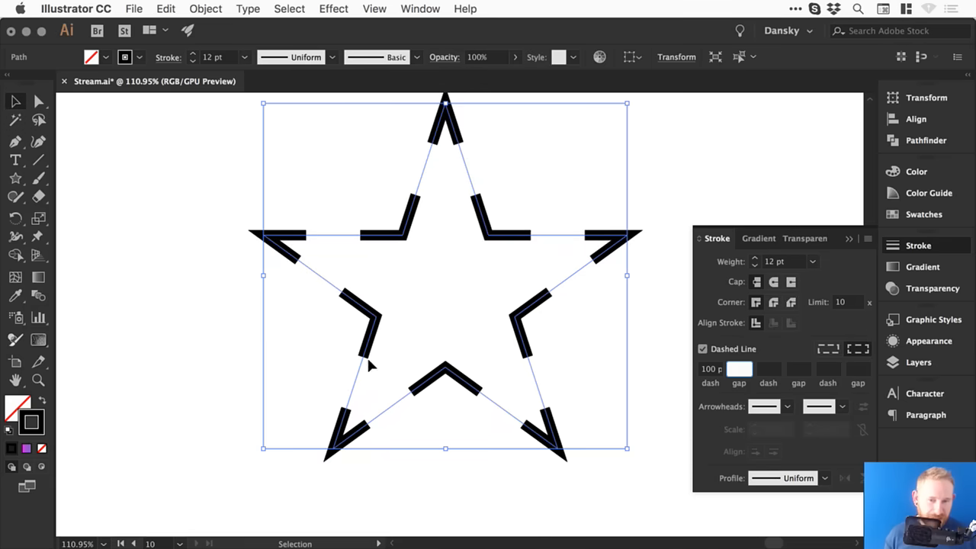
Step: Set the dash length of the star's stroke to 2 pt
{"action": "left_click", "coordinate": [716, 370]}
{"action": "type", "text": "2"}
{"action": "key", "text": "Tab"}
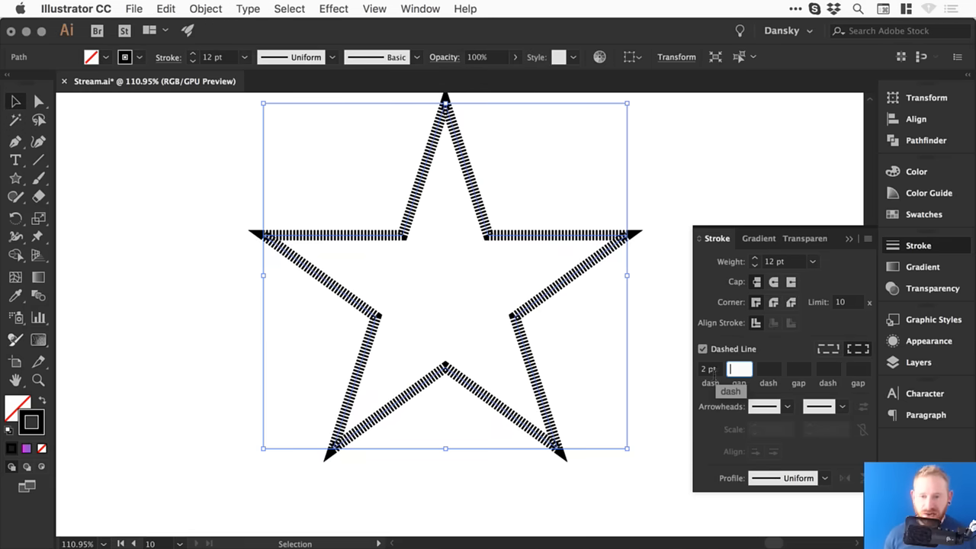
Step: Set the star's stroke to a 0 pt dash and a 40 pt gap, preserving exact dash and gap lengths
{"action": "left_click", "coordinate": [713, 371]}
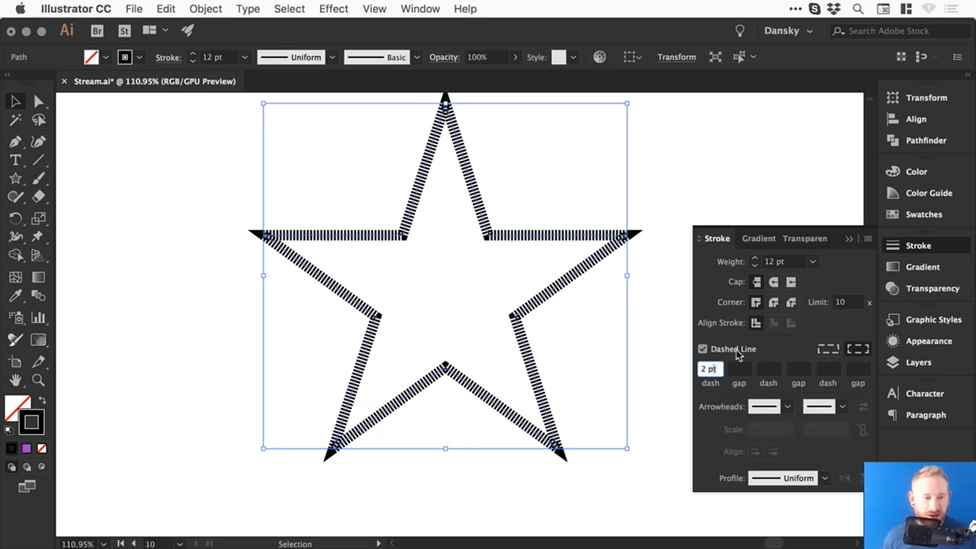
{"action": "type", "text": "0"}
{"action": "key", "text": "Tab"}
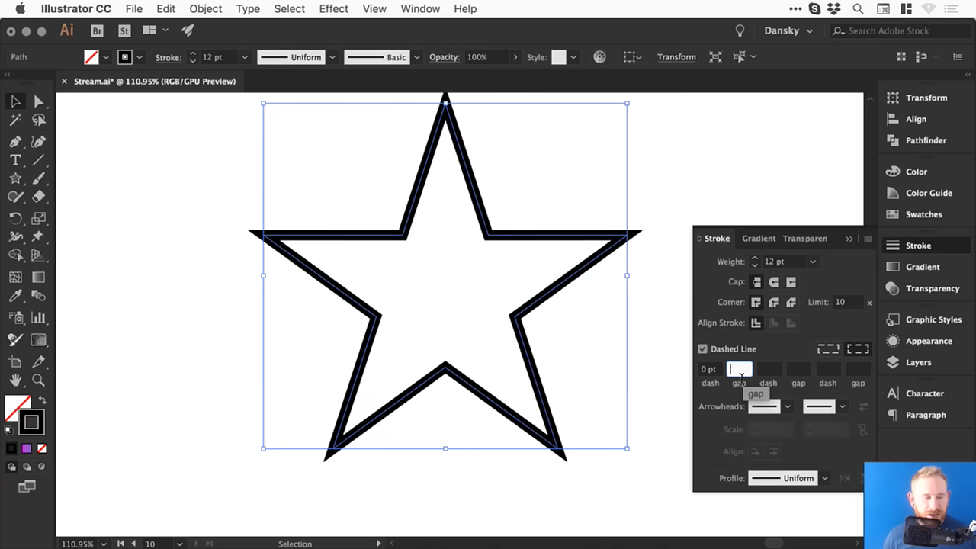
{"action": "type", "text": "40"}
{"action": "key", "text": "Tab"}
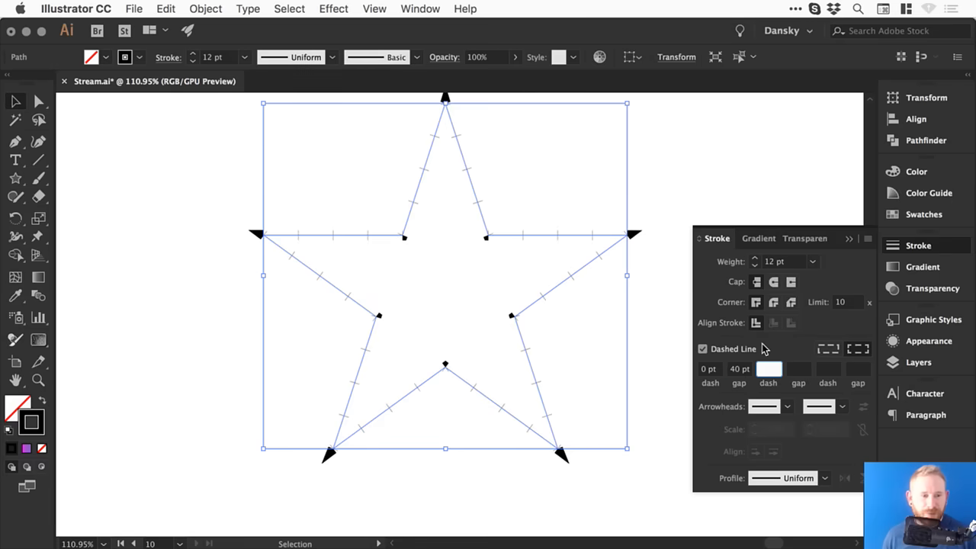
{"action": "left_click", "coordinate": [827, 349]}
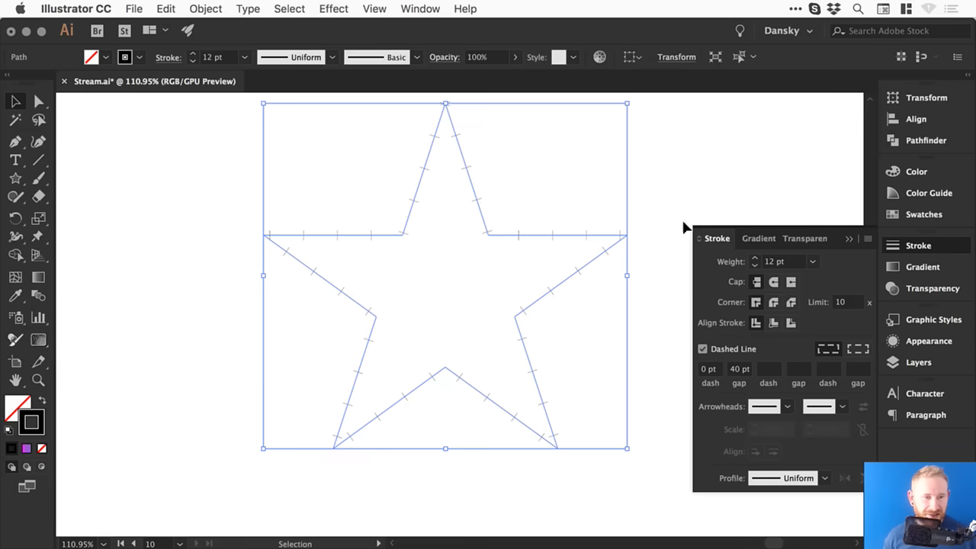
Step: Inspect the star's thin dashes up close and give its stroke round caps
{"action": "left_click", "coordinate": [688, 316]}
{"action": "key", "text": "super+space"}
{"action": "left_click_drag", "start_coordinate": [351, 183], "coordinate": [584, 389]}
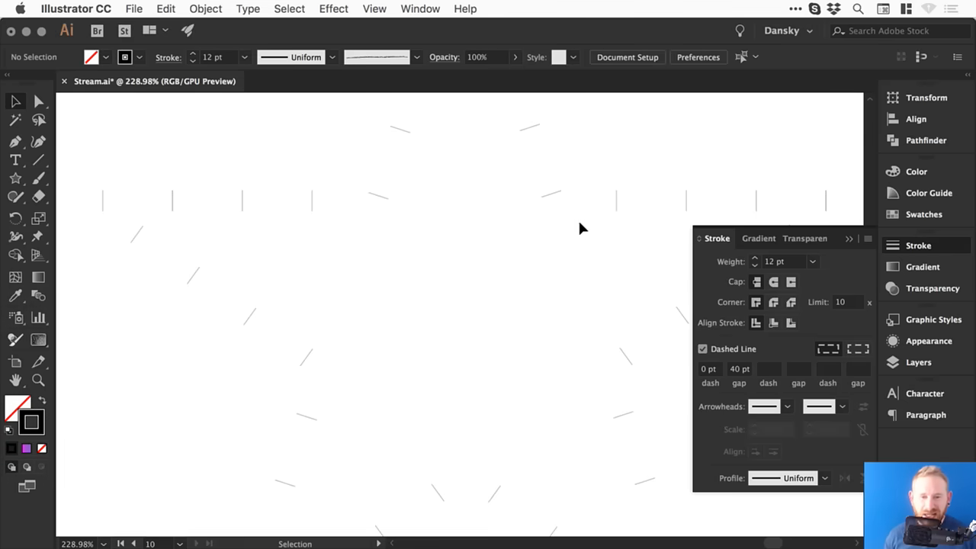
{"action": "key", "text": "super+minus"}
{"action": "key", "text": "super+minus"}
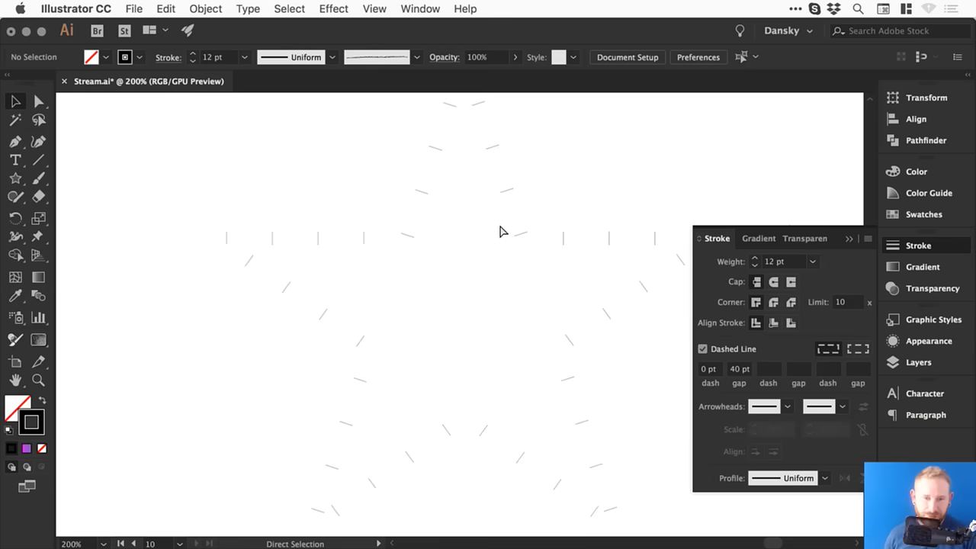
{"action": "left_click", "coordinate": [608, 309]}
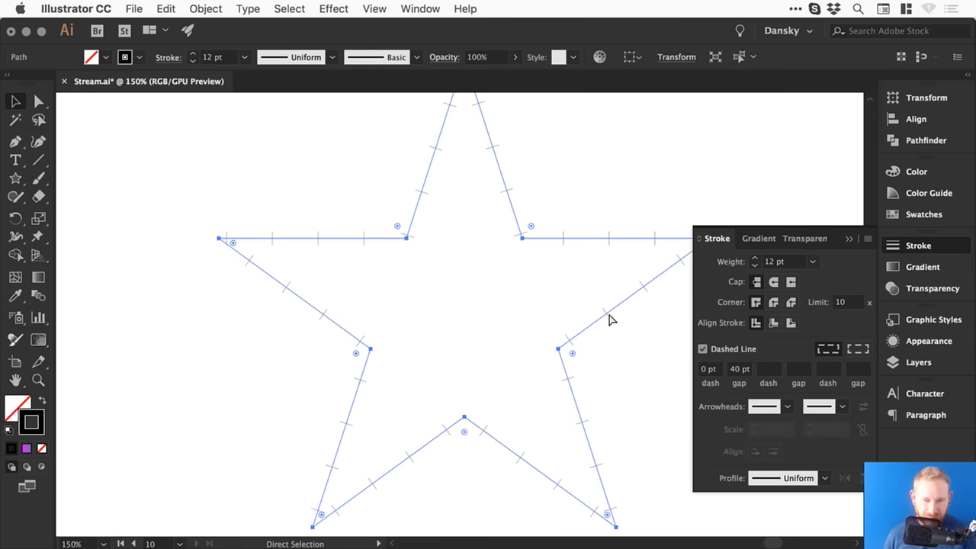
{"action": "key", "text": "super+1"}
{"action": "left_click", "coordinate": [775, 283]}
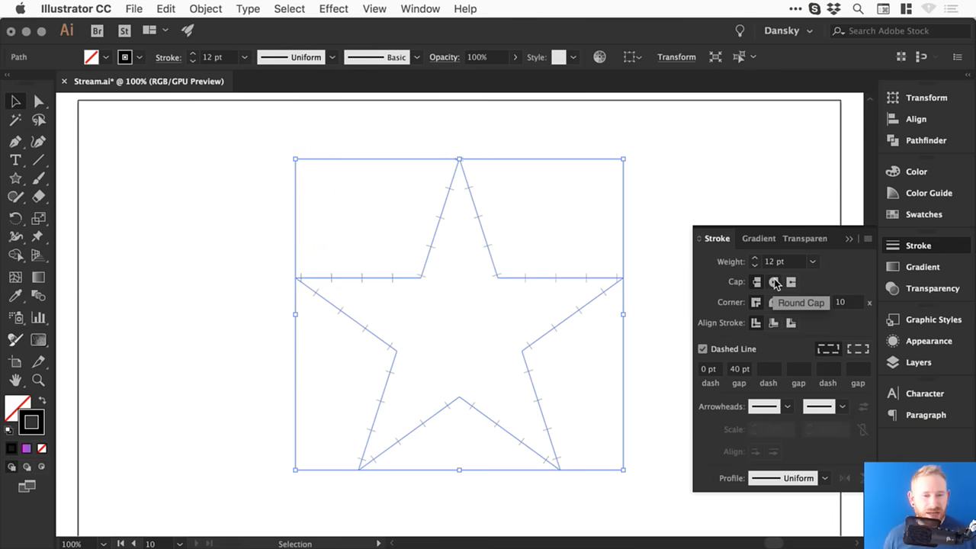
{"action": "left_click", "coordinate": [775, 283]}
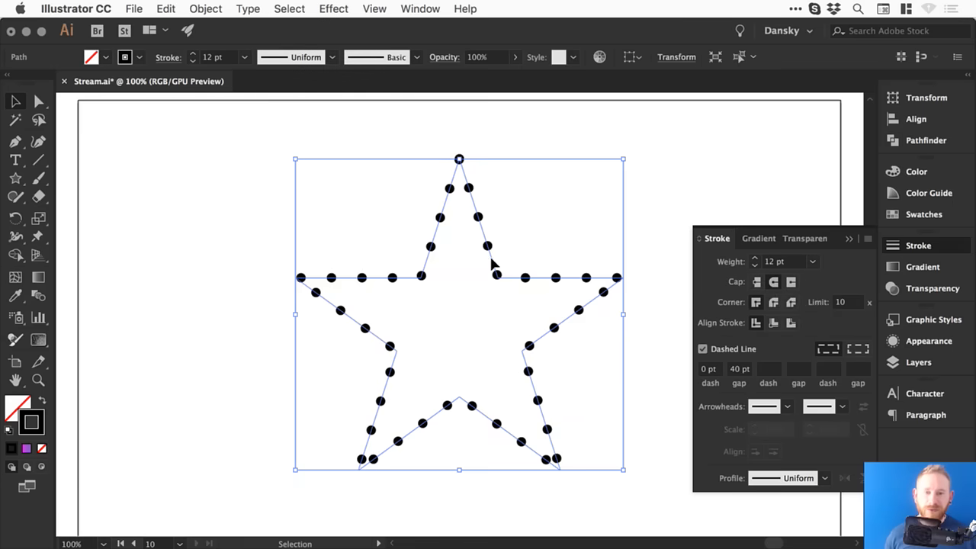
Step: Undo the round cap and reapply it to compare the dash ends up close
{"action": "key", "text": "super+z"}
{"action": "key", "text": "super+space"}
{"action": "left_click_drag", "start_coordinate": [466, 227], "coordinate": [530, 277]}
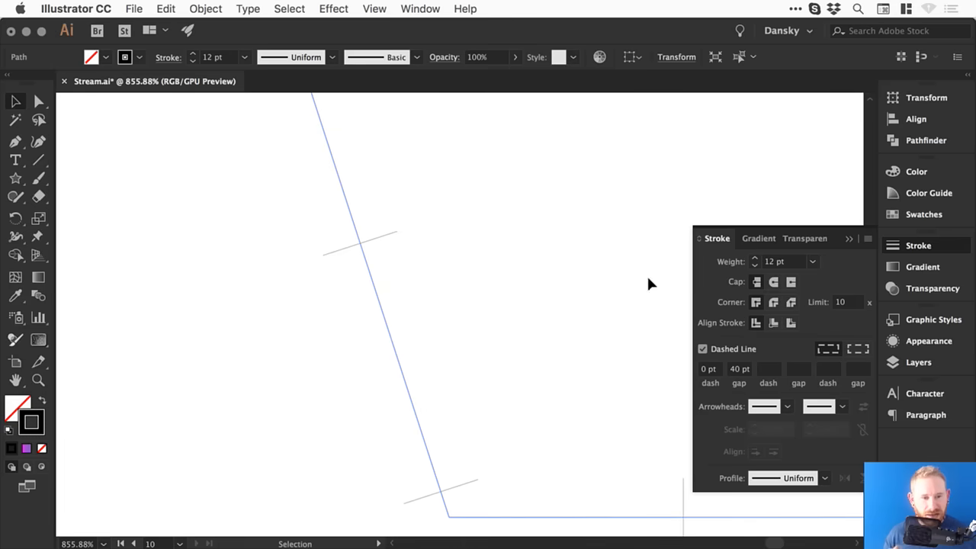
{"action": "left_click", "coordinate": [773, 281]}
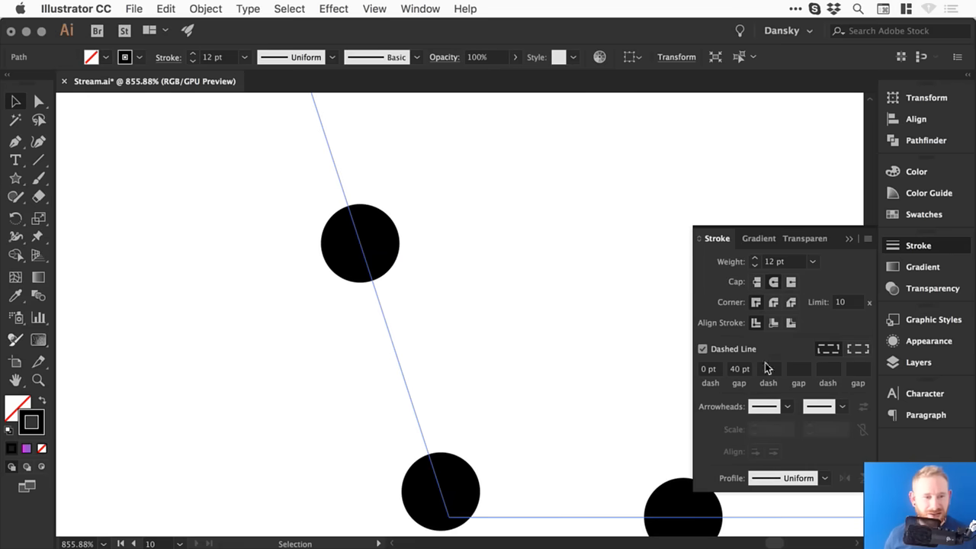
Step: Try a dash length of 5 pt on the round-capped star stroke and undo it
{"action": "double_click", "coordinate": [709, 371]}
{"action": "type", "text": "5"}
{"action": "key", "text": "Tab"}
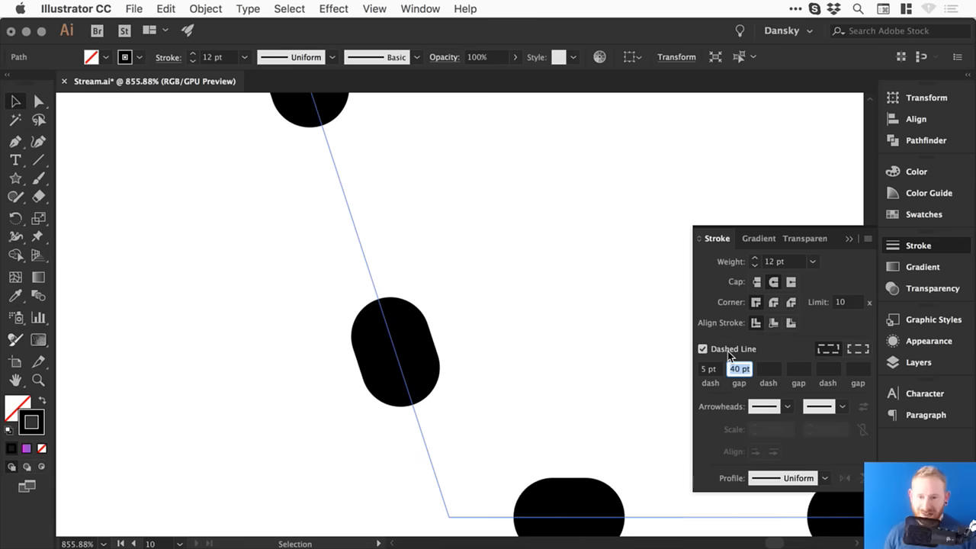
{"action": "key", "text": "super+minus"}
{"action": "key", "text": "super+minus"}
{"action": "key", "text": "super+minus"}
{"action": "key", "text": "super+minus"}
{"action": "key", "text": "super+minus"}
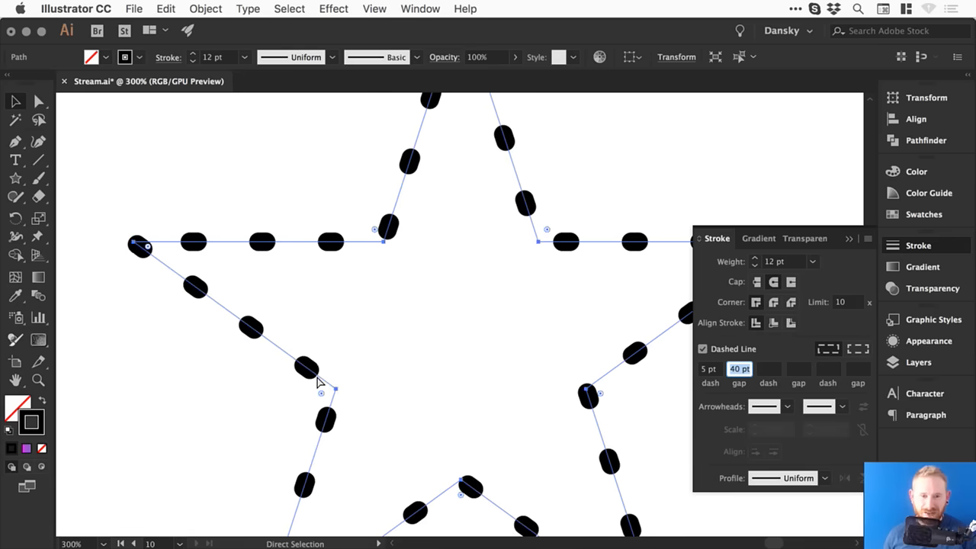
{"action": "left_click", "coordinate": [628, 185]}
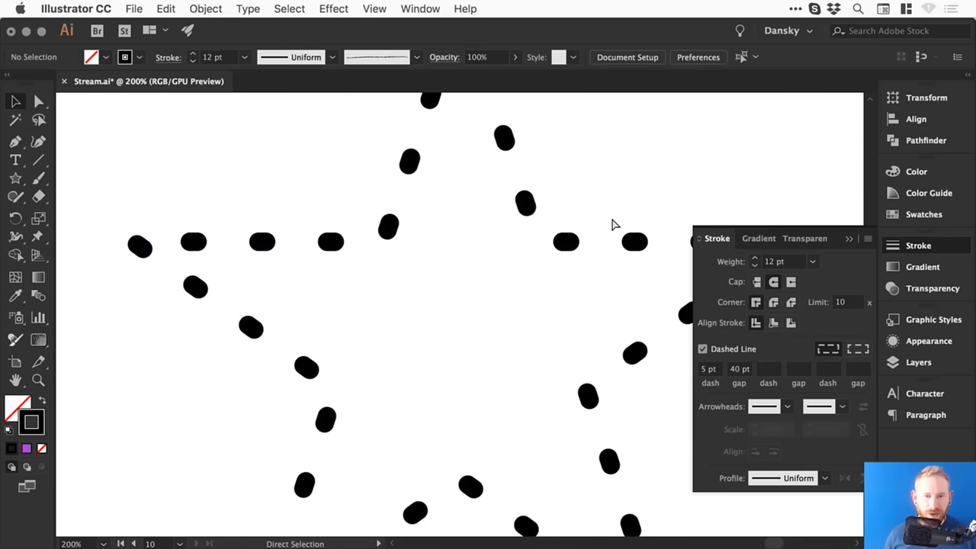
{"action": "key", "text": "super+z"}
{"action": "key", "text": "super+minus"}
{"action": "key", "text": "super+minus"}
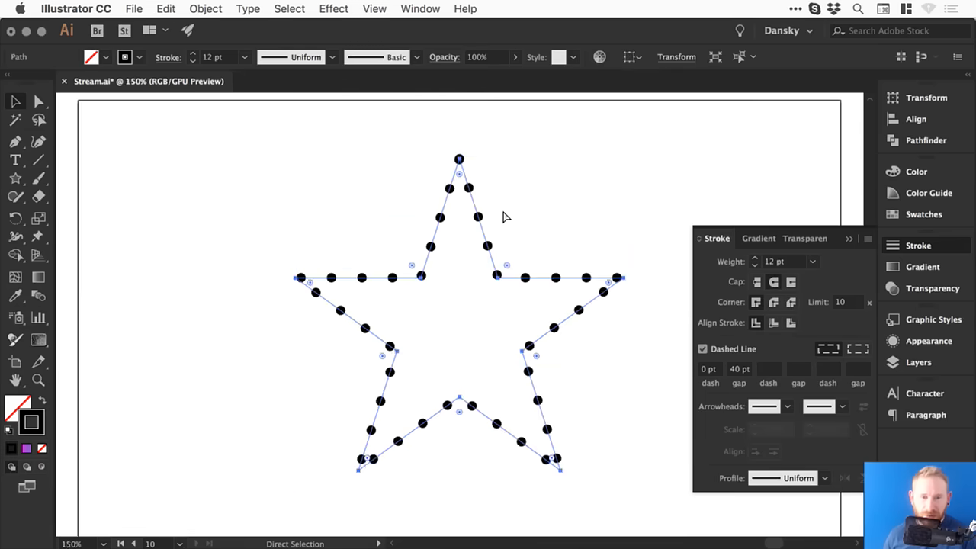
Step: Try gaps of 30 pt and 20 pt between the dots of the star's stroke
{"action": "left_click", "coordinate": [740, 368]}
{"action": "type", "text": "30"}
{"action": "key", "text": "Tab"}
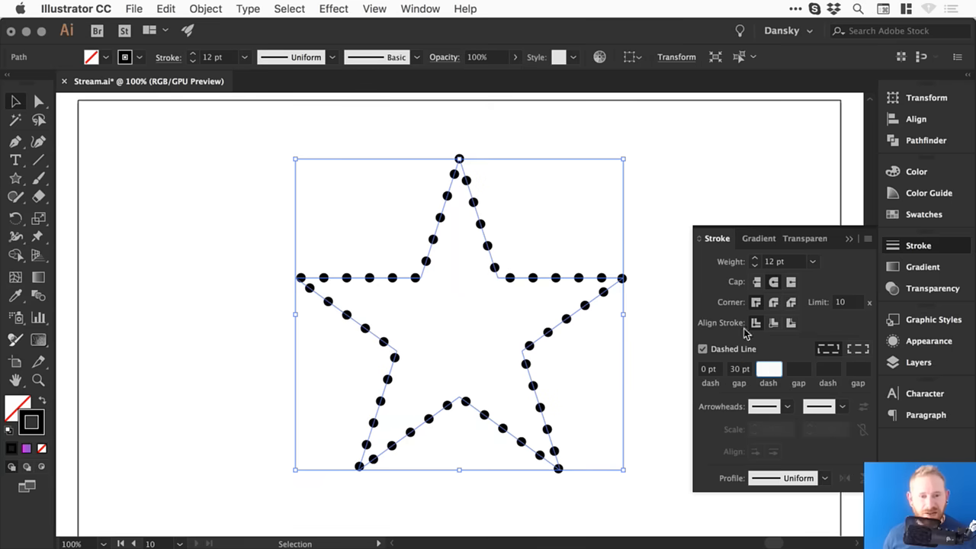
{"action": "left_click", "coordinate": [741, 368]}
{"action": "type", "text": "20"}
{"action": "key", "text": "Tab"}
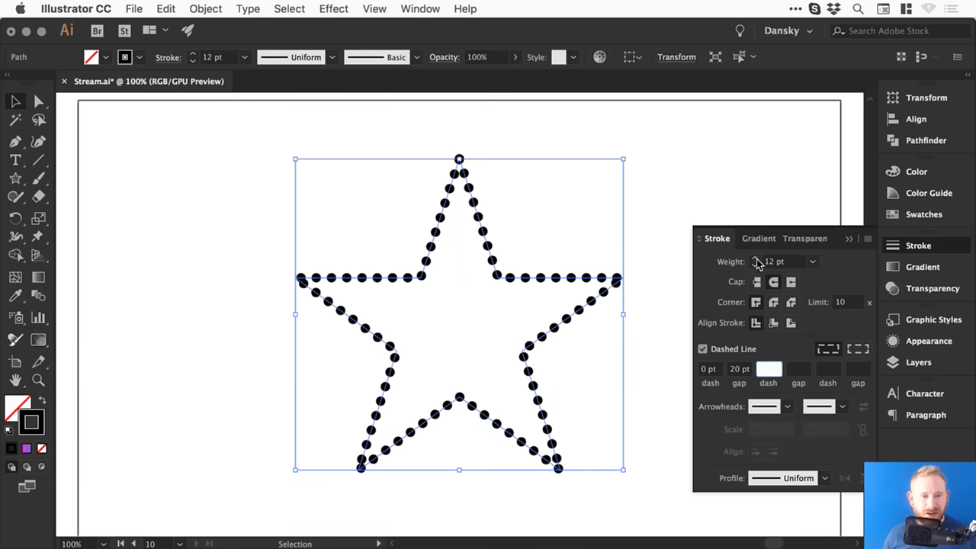
Step: Reduce the star's stroke weight to 6 pt, set its gap to 10 pt, and deselect the star
{"action": "left_click", "coordinate": [754, 265]}
{"action": "left_click", "coordinate": [755, 264]}
{"action": "left_click", "coordinate": [754, 264]}
{"action": "left_click", "coordinate": [755, 264]}
{"action": "left_click", "coordinate": [755, 265]}
{"action": "left_click", "coordinate": [754, 264]}
{"action": "left_click", "coordinate": [741, 371]}
{"action": "type", "text": "10"}
{"action": "key", "text": "Tab"}
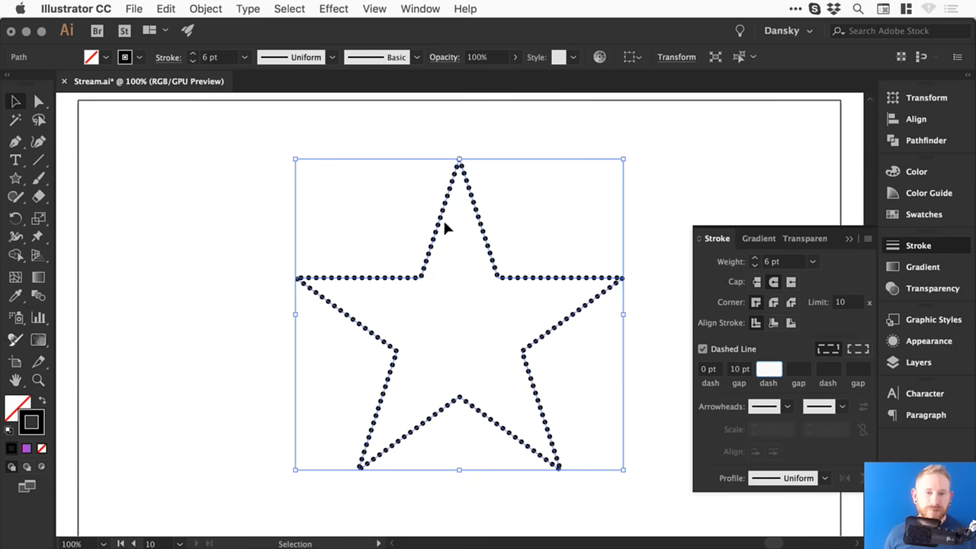
{"action": "left_click", "coordinate": [658, 215]}
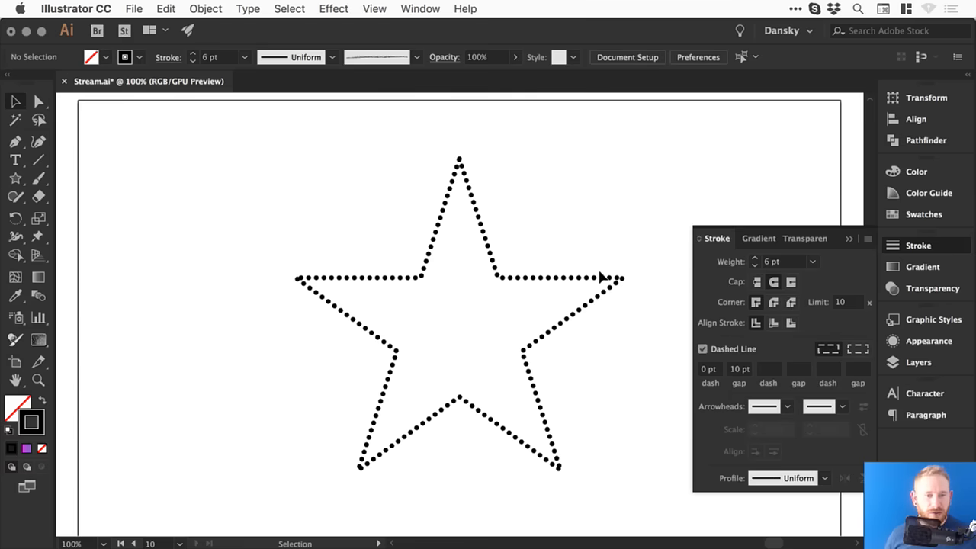
Step: Compare corner-aligned dots with exact dash and gap lengths on the star, ending on exact lengths
{"action": "left_click", "coordinate": [622, 278]}
{"action": "left_click", "coordinate": [857, 349]}
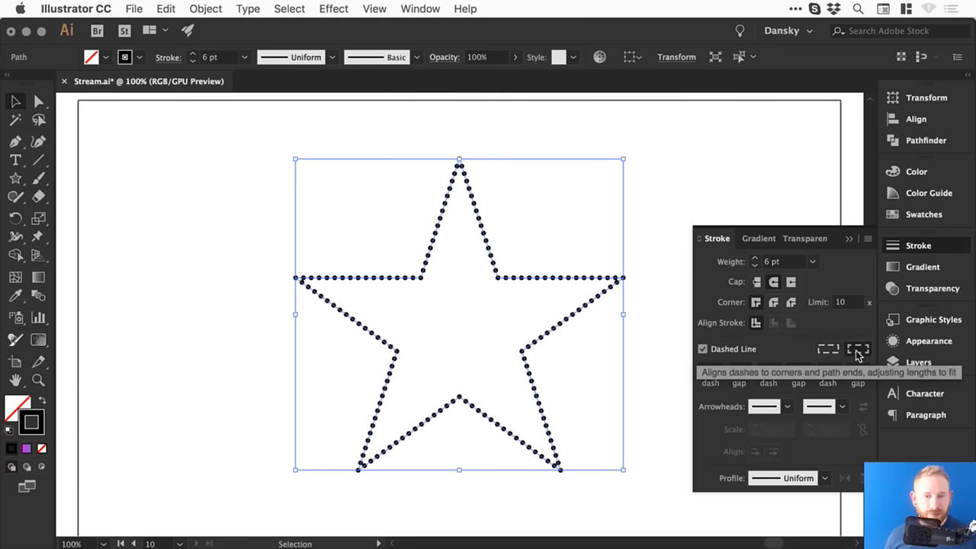
{"action": "left_click", "coordinate": [828, 349]}
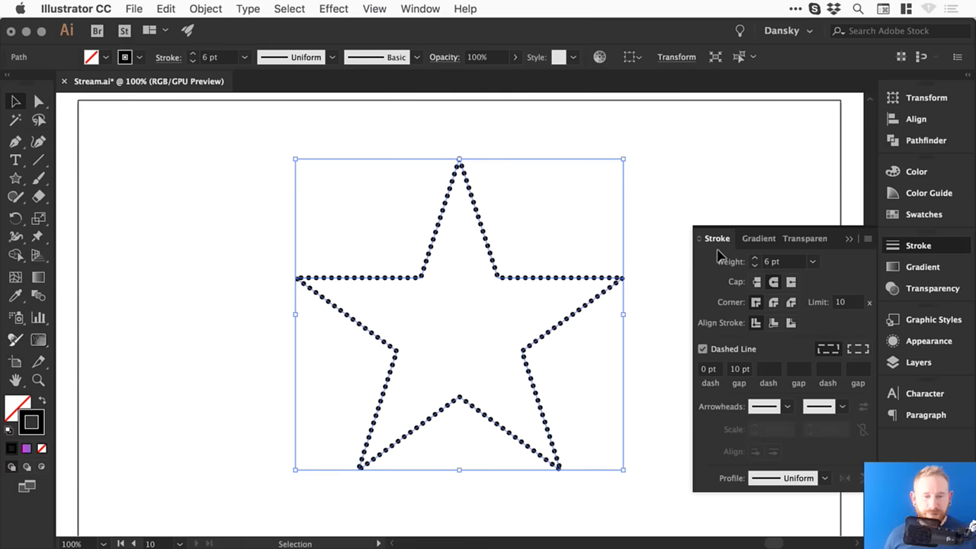
Step: Try dash lengths of 40 pt and 30 pt on the star's stroke
{"action": "left_click", "coordinate": [713, 369]}
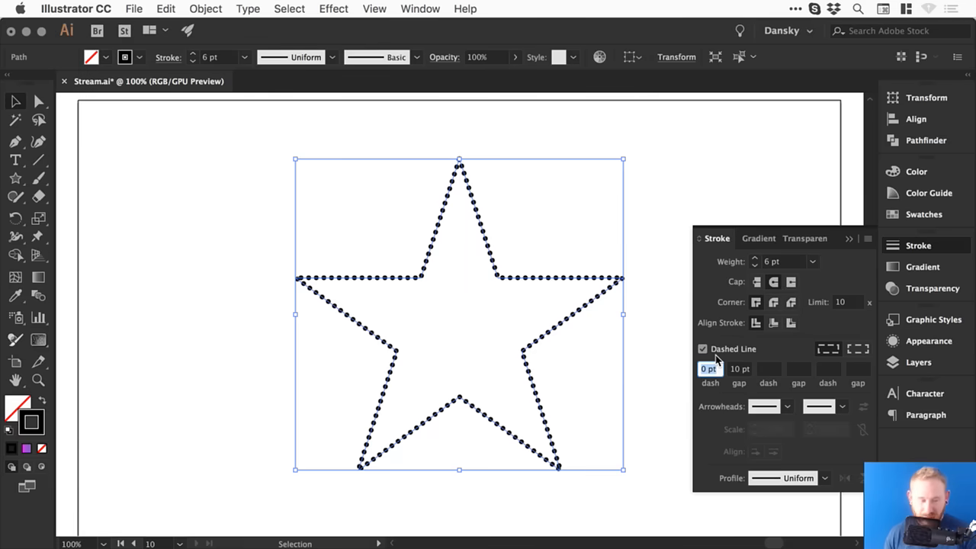
{"action": "type", "text": "40"}
{"action": "key", "text": "Tab"}
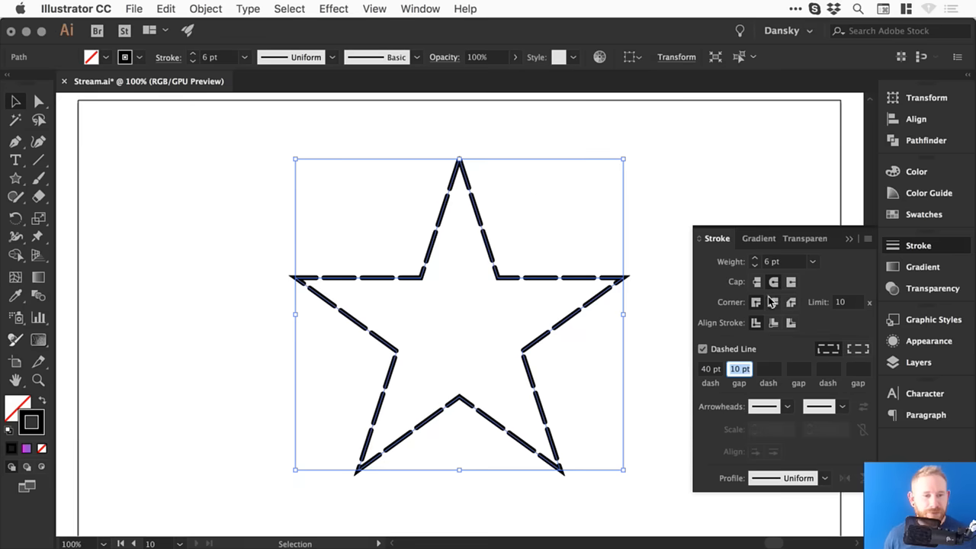
{"action": "left_click", "coordinate": [680, 215]}
{"action": "key", "text": "z"}
{"action": "left_click_drag", "start_coordinate": [315, 193], "coordinate": [590, 426]}
{"action": "key", "text": "v"}
{"action": "left_click_drag", "start_coordinate": [649, 185], "coordinate": [503, 304]}
{"action": "left_click", "coordinate": [709, 369]}
{"action": "type", "text": "30"}
{"action": "key", "text": "Tab"}
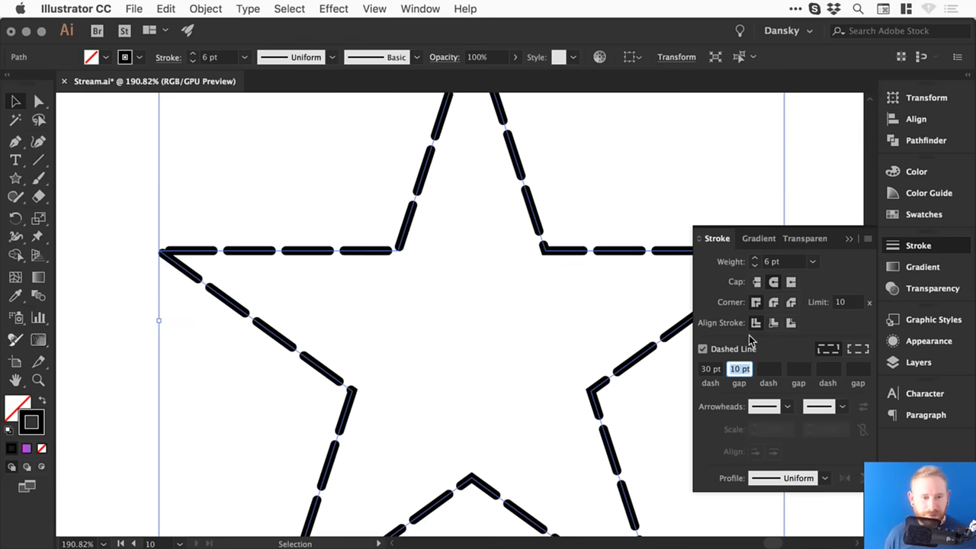
Step: Set both the dash and the gap of the star's stroke to 20 pt
{"action": "left_click", "coordinate": [709, 371]}
{"action": "type", "text": "20"}
{"action": "key", "text": "Tab"}
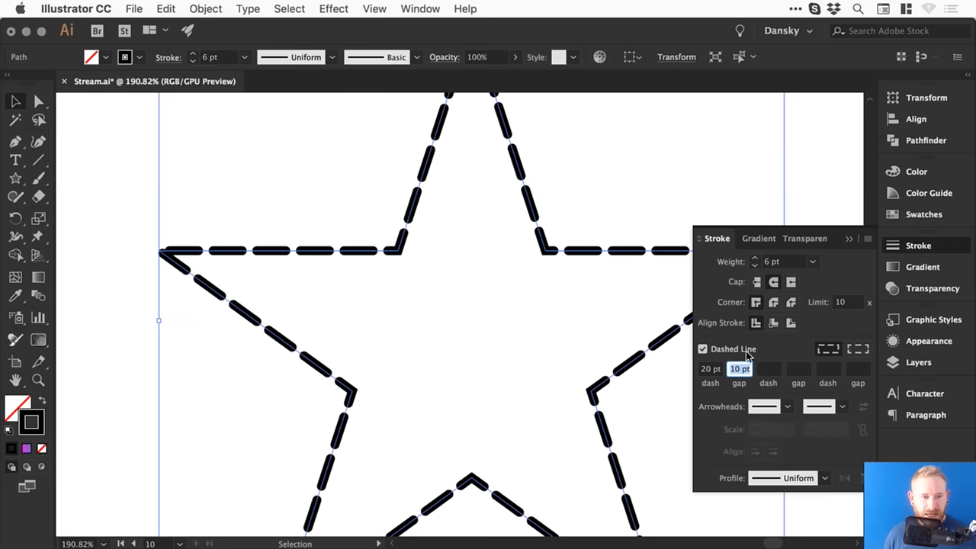
{"action": "type", "text": "20"}
{"action": "key", "text": "Tab"}
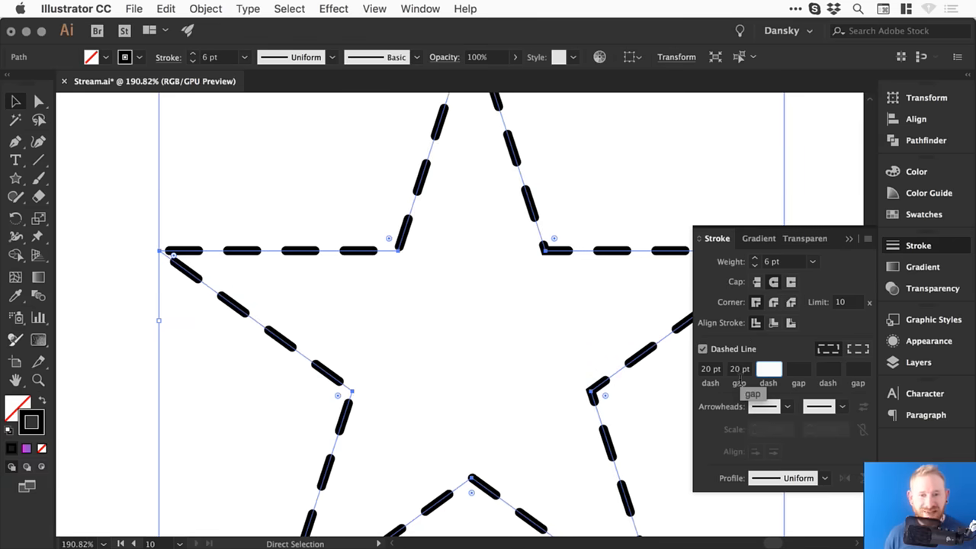
Step: Compare aligning the 20 pt dashes to the star's corners with exact lengths, ending on exact lengths, and deselect the star
{"action": "left_click", "coordinate": [857, 350]}
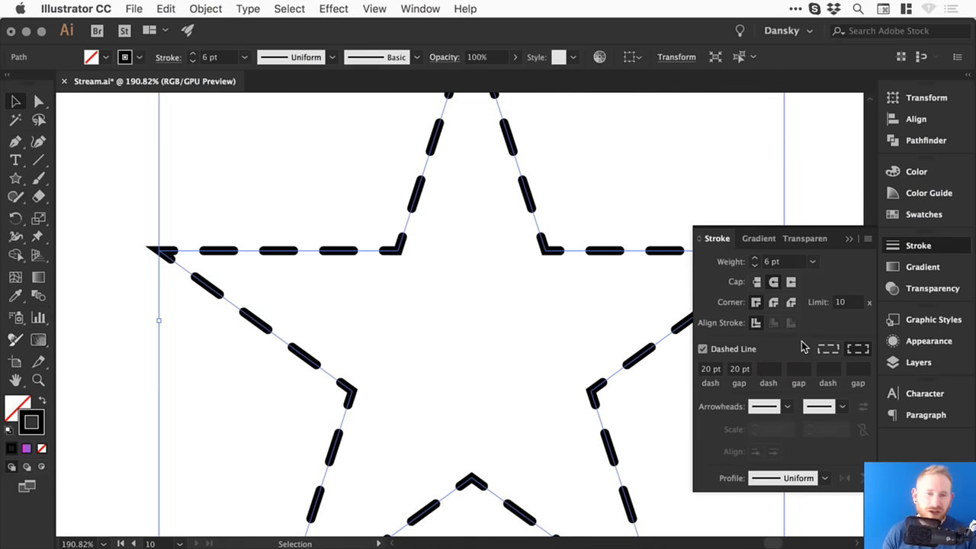
{"action": "left_click", "coordinate": [828, 349]}
{"action": "key", "text": "space"}
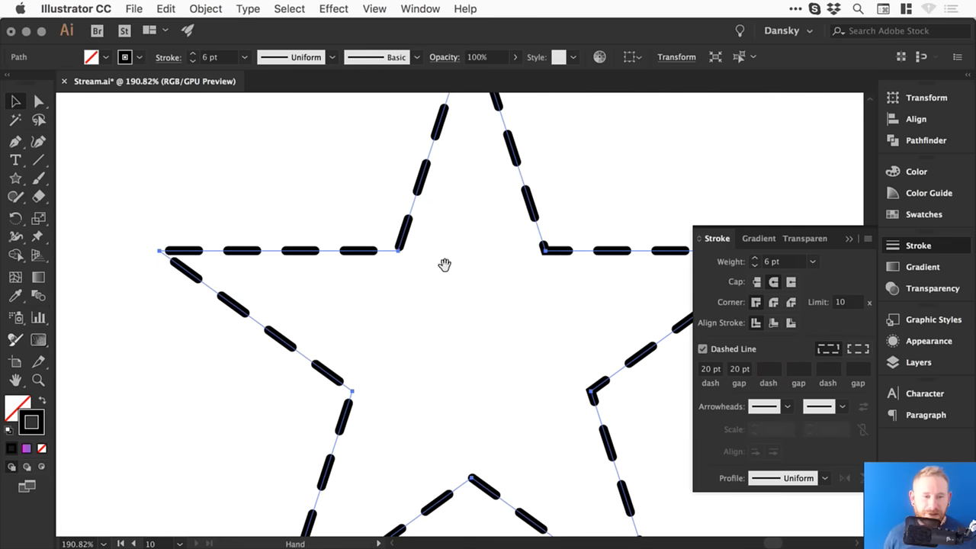
{"action": "left_click_drag", "start_coordinate": [444, 264], "coordinate": [416, 257]}
{"action": "left_click", "coordinate": [795, 208]}
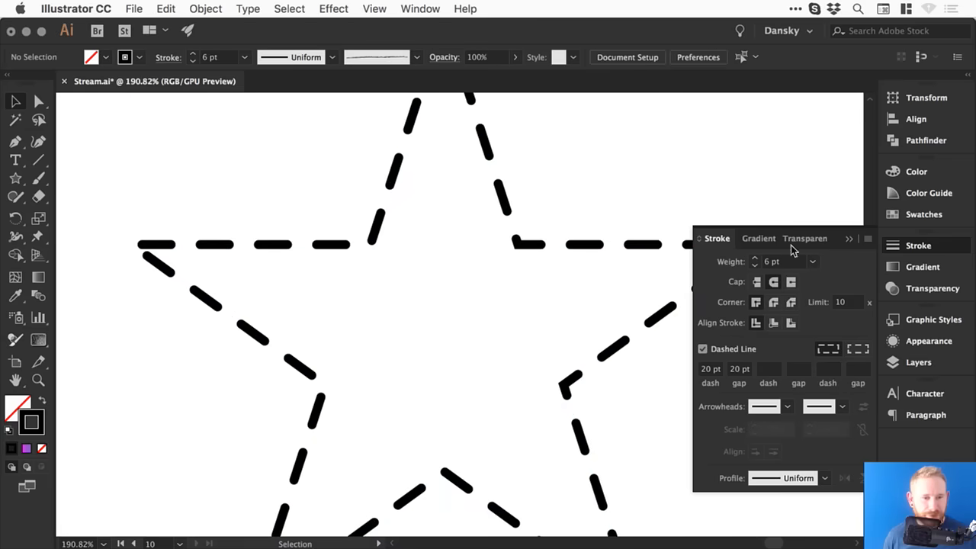
Step: Compare butt caps with round caps on the star's dashes, ending on round caps
{"action": "left_click", "coordinate": [612, 247]}
{"action": "left_click", "coordinate": [755, 282]}
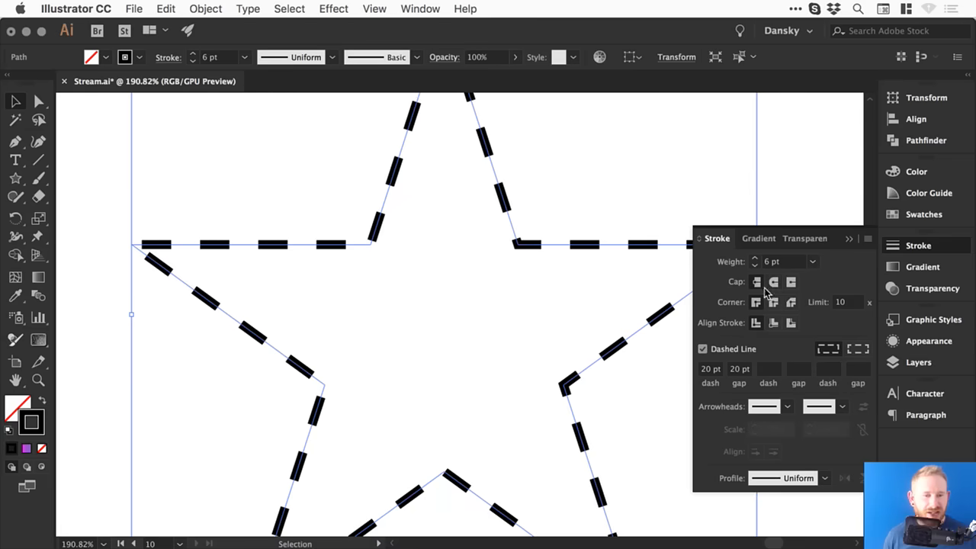
{"action": "left_click", "coordinate": [774, 283]}
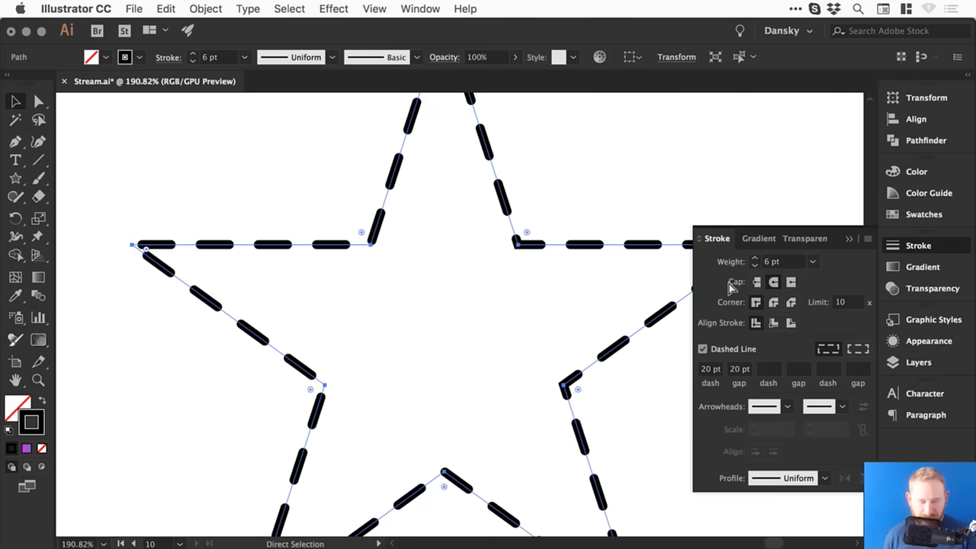
Step: Swap the fill and stroke of the "Stitched" text and turn on a dashed line for its outline
{"action": "key", "text": "super+minus"}
{"action": "key", "text": "super+minus"}
{"action": "left_click_drag", "start_coordinate": [414, 314], "coordinate": [395, 262]}
{"action": "scroll", "coordinate": [395, 262], "scroll_direction": "down", "scroll_amount": 3}
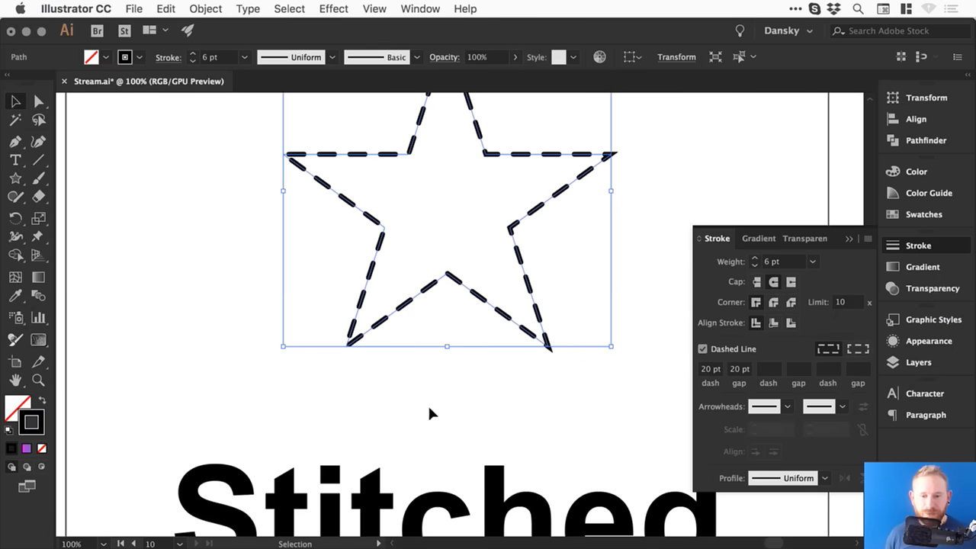
{"action": "left_click", "coordinate": [432, 488]}
{"action": "left_click_drag", "start_coordinate": [449, 455], "coordinate": [443, 362]}
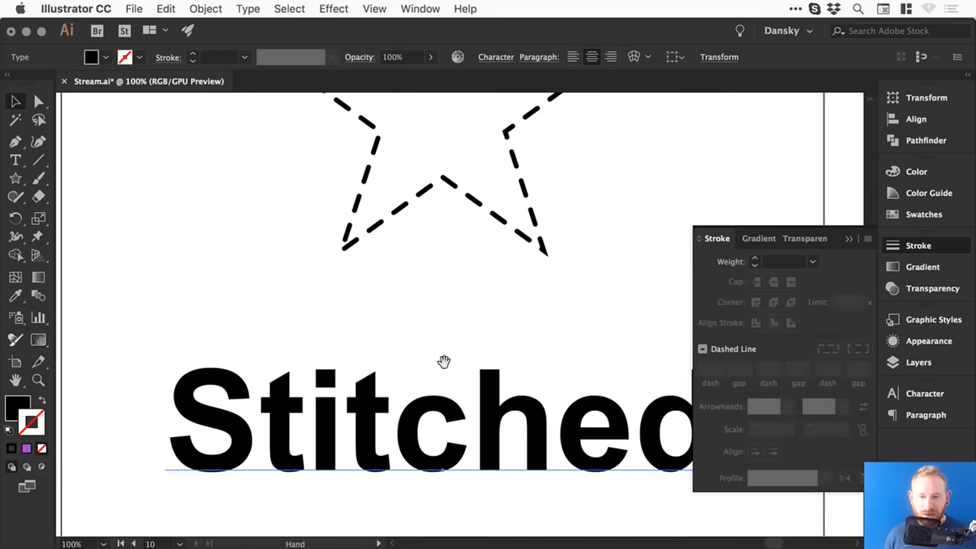
{"action": "left_click", "coordinate": [42, 400]}
{"action": "left_click", "coordinate": [730, 347]}
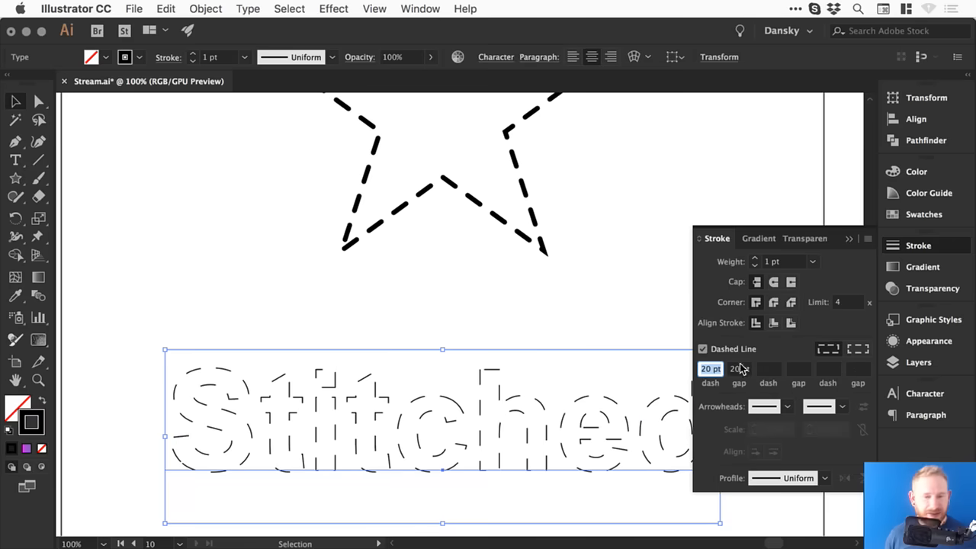
Step: Set the dash and the gap of the "Stitched" text's stroke to 10 pt each
{"action": "type", "text": "10"}
{"action": "key", "text": "Tab"}
{"action": "type", "text": "10"}
{"action": "key", "text": "Tab"}
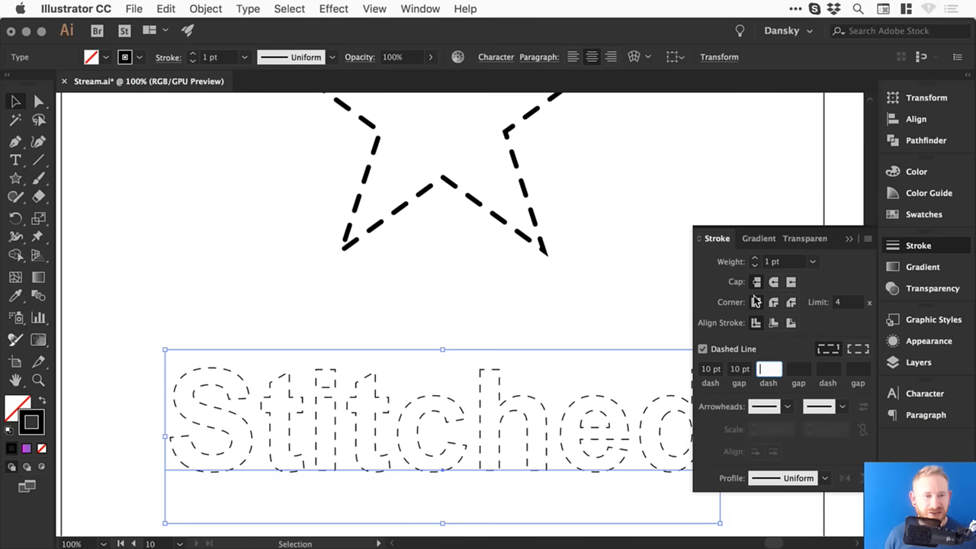
Step: Give the "Stitched" text's stroke a second dash of 0 pt, round caps and a 3 pt weight
{"action": "left_click_drag", "start_coordinate": [185, 350], "coordinate": [374, 427]}
{"action": "key", "text": "super+z"}
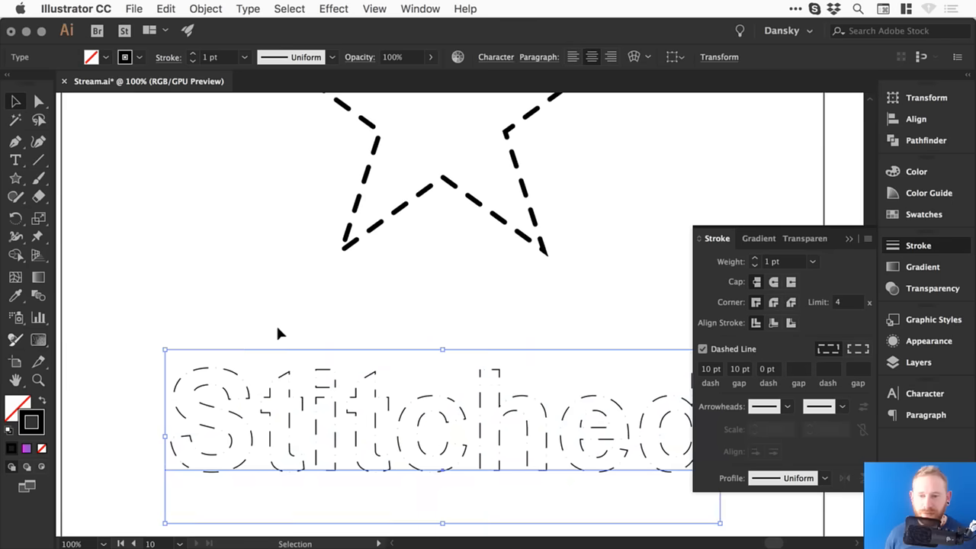
{"action": "left_click", "coordinate": [267, 336]}
{"action": "left_click_drag", "start_coordinate": [248, 339], "coordinate": [454, 472]}
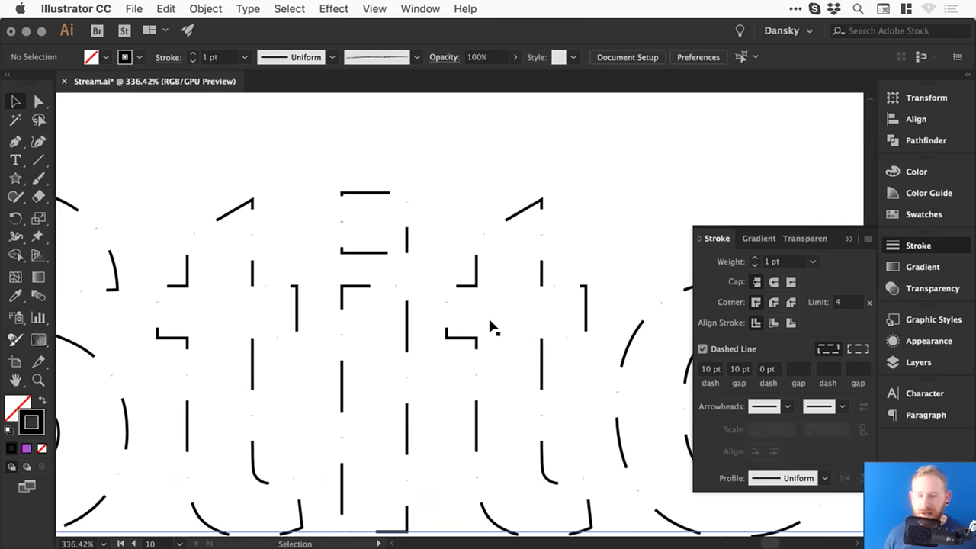
{"action": "left_click", "coordinate": [480, 264]}
{"action": "left_click", "coordinate": [773, 282]}
{"action": "left_click", "coordinate": [754, 259]}
{"action": "left_click", "coordinate": [754, 258]}
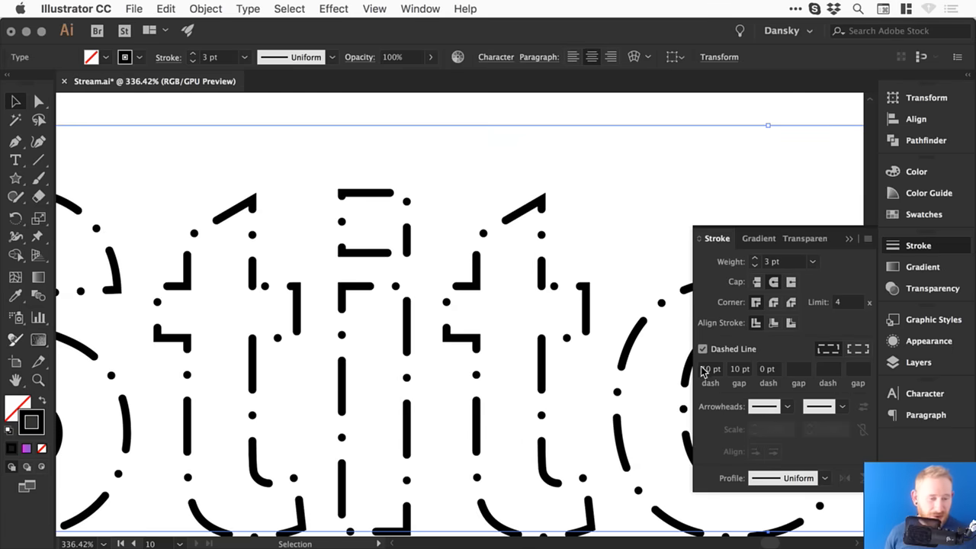
Step: Clear the second dash value from the "Stitched" text's stroke
{"action": "left_click", "coordinate": [772, 369]}
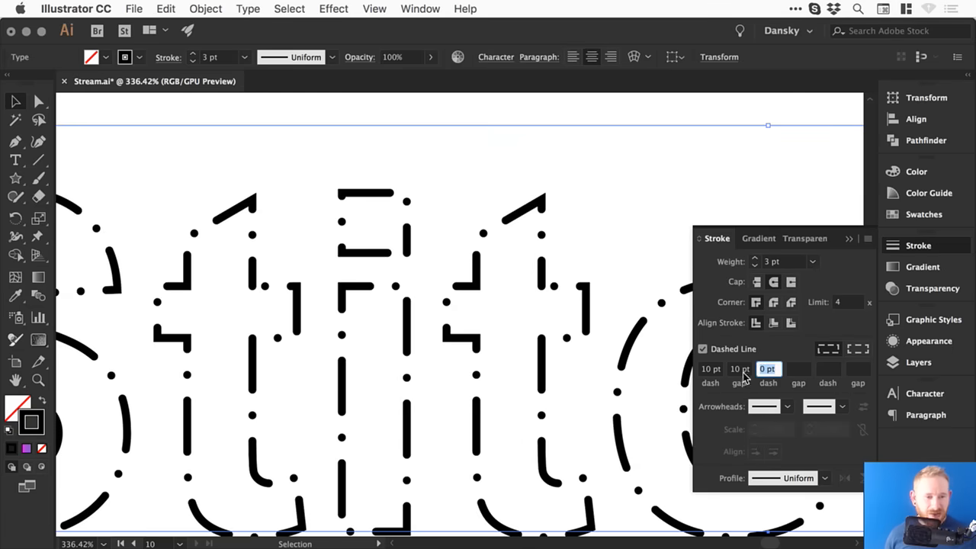
{"action": "key", "text": "BackSpace"}
{"action": "key", "text": "Return"}
{"action": "key", "text": "super+minus"}
{"action": "key", "text": "super+minus"}
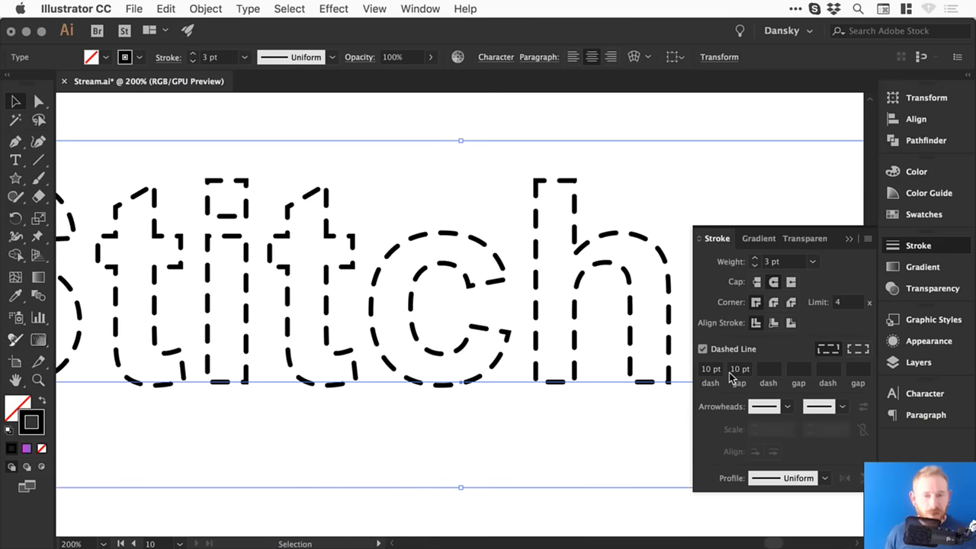
Step: Set the text's second dash to 0 pt and its second gap to 40 pt
{"action": "left_click", "coordinate": [767, 369]}
{"action": "type", "text": "0"}
{"action": "key", "text": "Tab"}
{"action": "type", "text": "40"}
{"action": "key", "text": "Tab"}
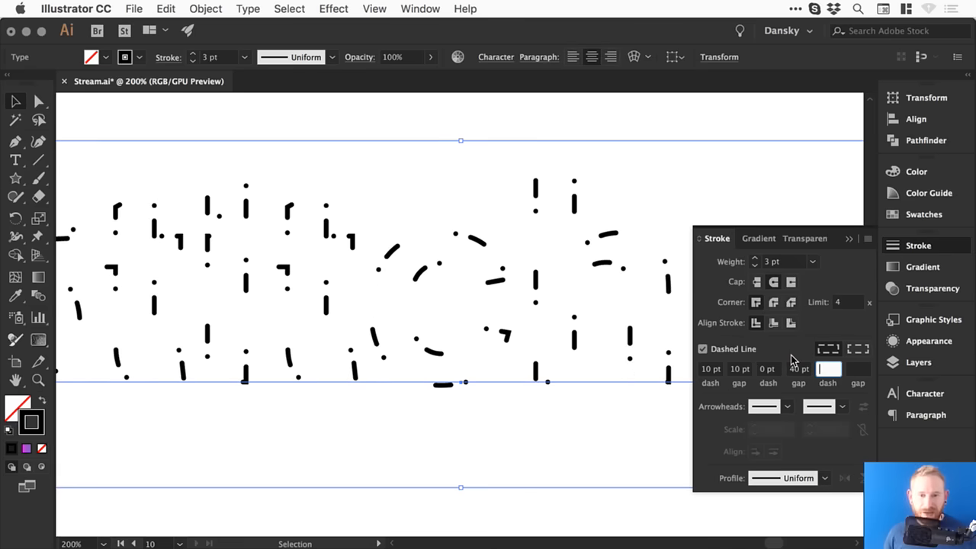
Step: Set the text's second gap to 10 pt and its third dash to 20 pt, and deselect the text
{"action": "left_click", "coordinate": [799, 371]}
{"action": "type", "text": "10"}
{"action": "key", "text": "Tab"}
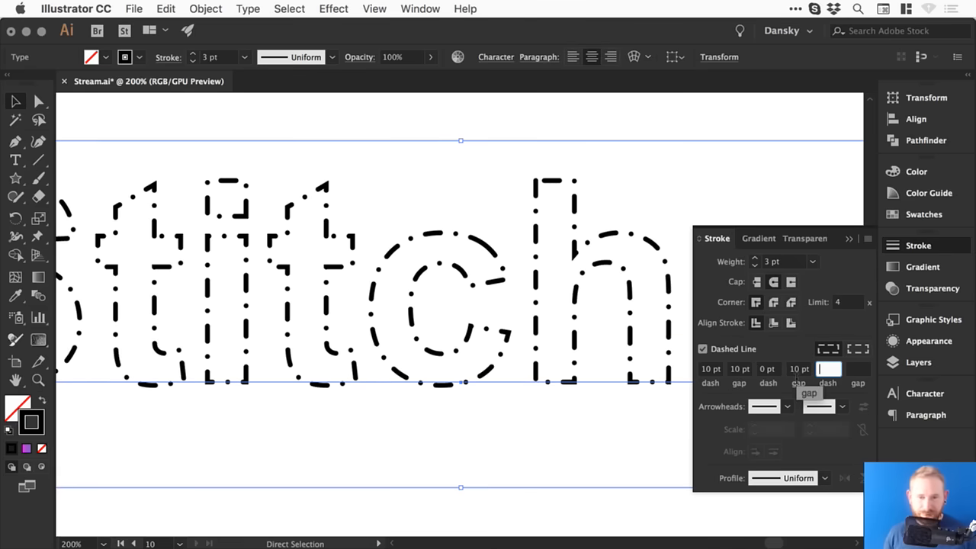
{"action": "type", "text": "20"}
{"action": "key", "text": "Tab"}
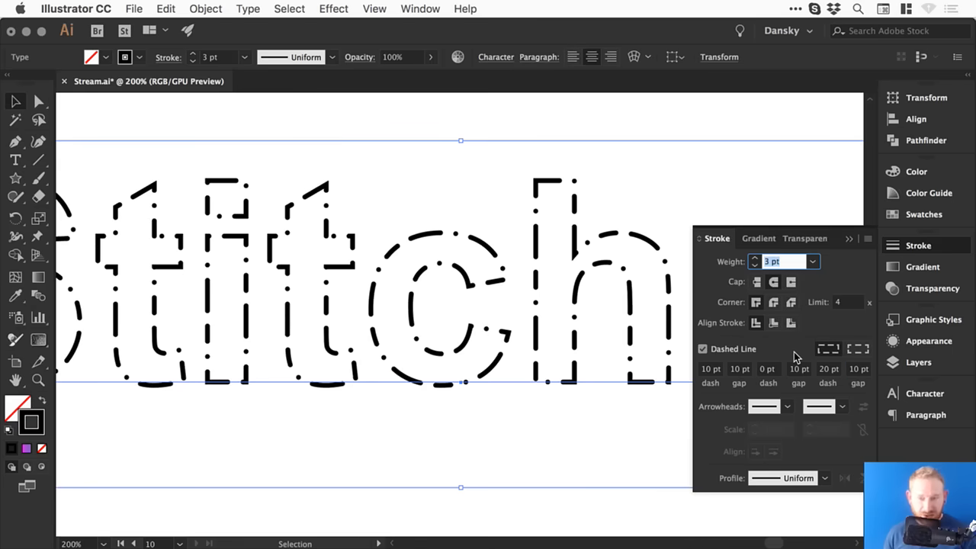
{"action": "left_click", "coordinate": [397, 109]}
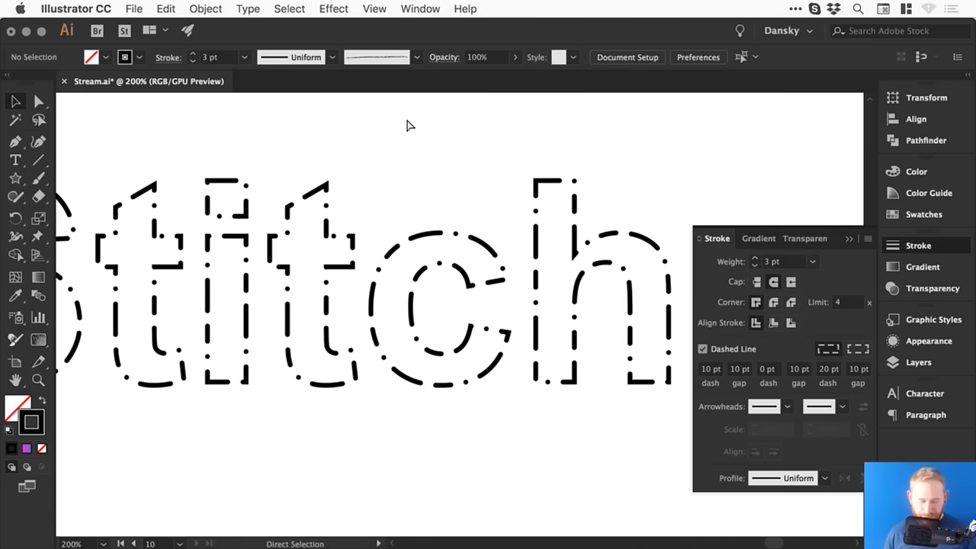
{"action": "key", "text": "super+minus"}
{"action": "key", "text": "space"}
{"action": "left_click_drag", "start_coordinate": [281, 309], "coordinate": [340, 310]}
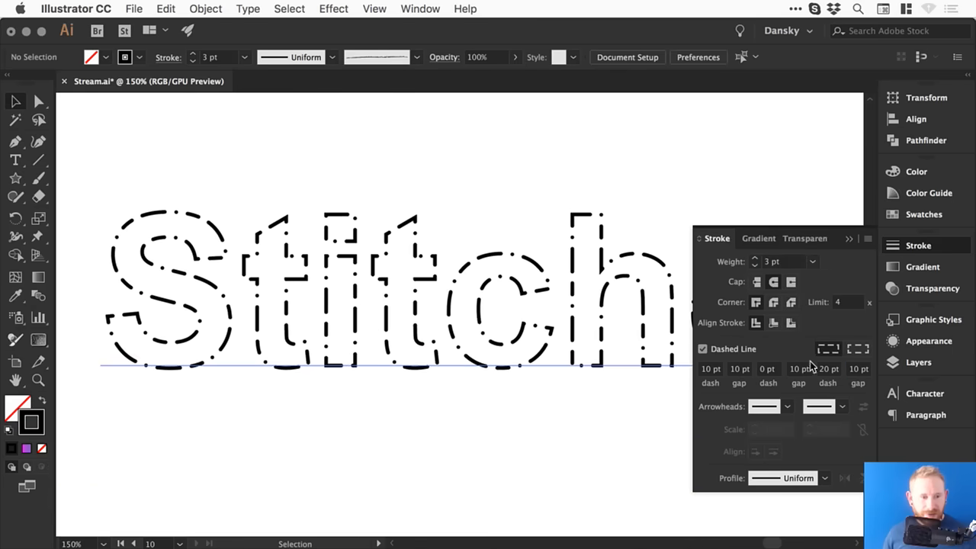
Step: Try a second dash of 15 pt with a 13 pt gap and a third dash of 13 pt with an 8 pt gap
{"action": "left_click", "coordinate": [767, 369]}
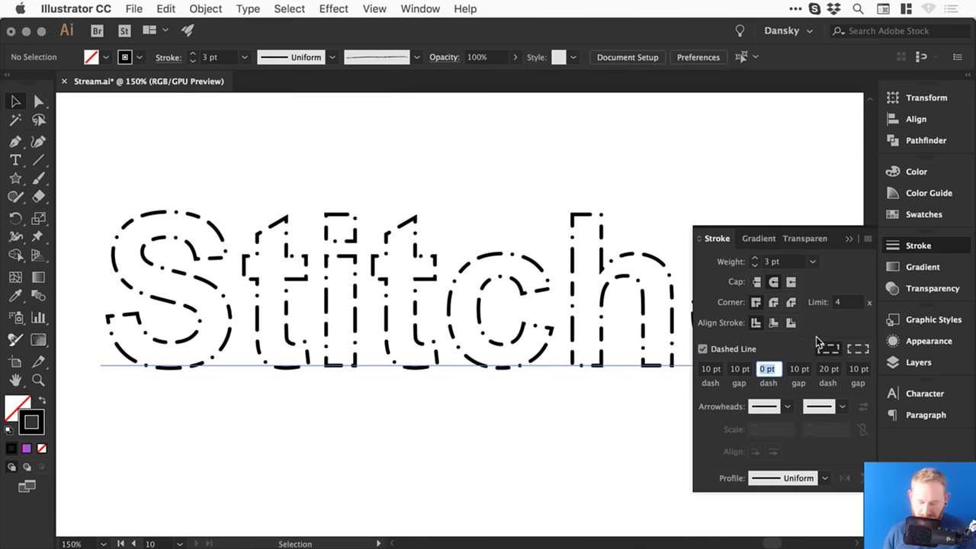
{"action": "type", "text": "15"}
{"action": "key", "text": "Tab"}
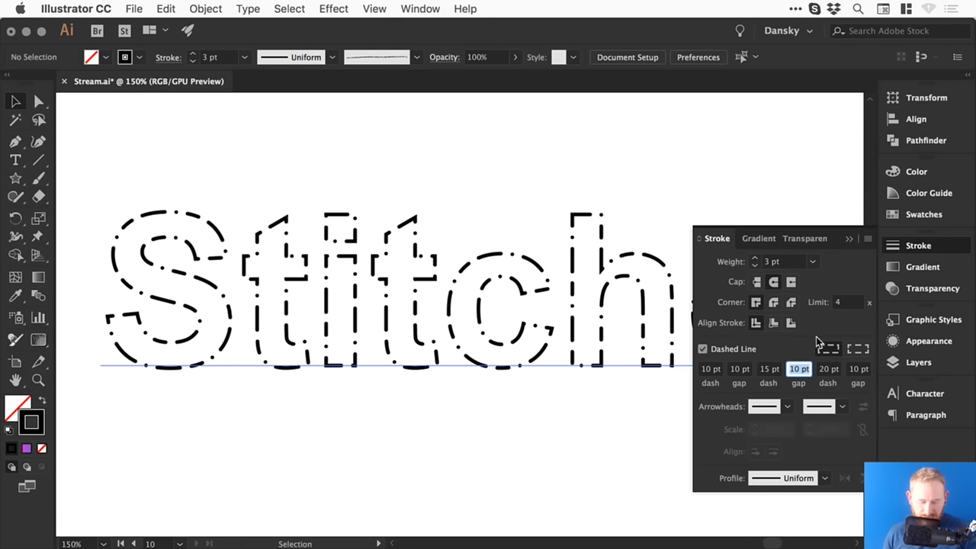
{"action": "type", "text": "13"}
{"action": "key", "text": "Tab"}
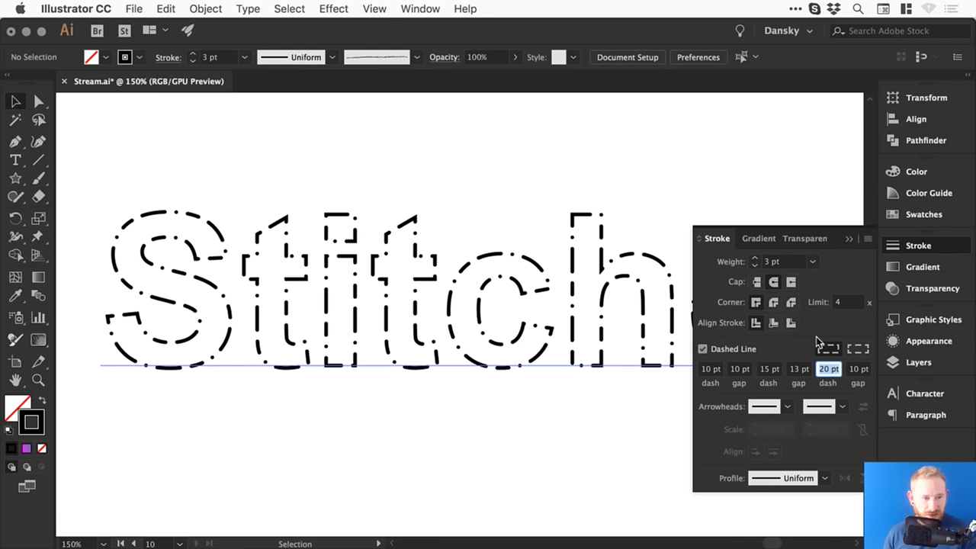
{"action": "type", "text": "13"}
{"action": "key", "text": "Tab"}
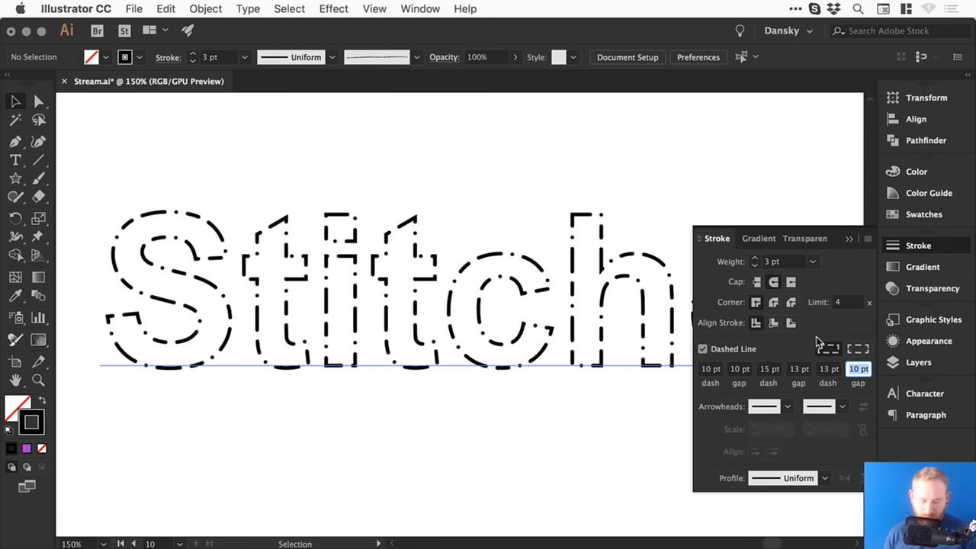
{"action": "type", "text": "8"}
{"action": "key", "text": "Tab"}
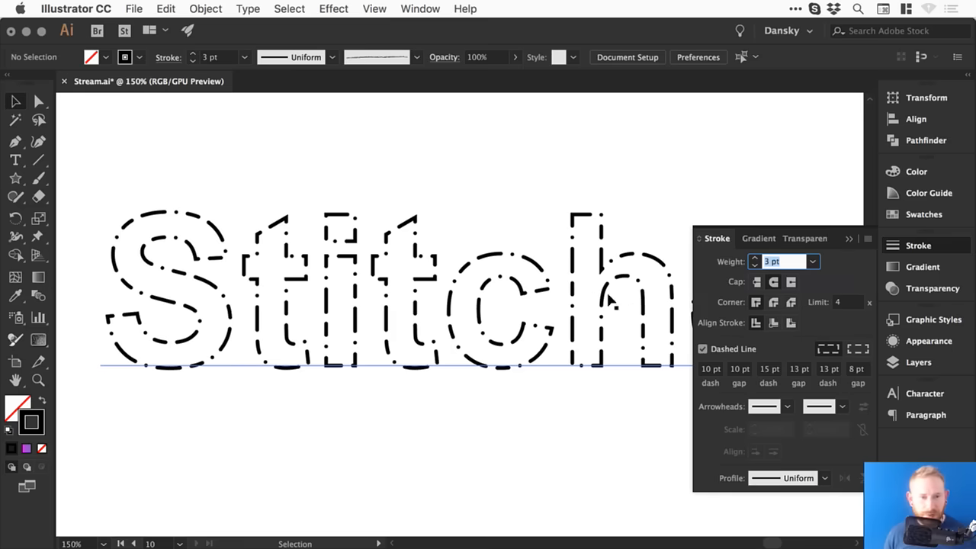
Step: Set the "Stitched" text's second dash to 8 pt with a 12 pt gap and its third dash to 15 pt with a 9 pt gap
{"action": "left_click_drag", "start_coordinate": [520, 165], "coordinate": [561, 301]}
{"action": "left_click", "coordinate": [771, 370]}
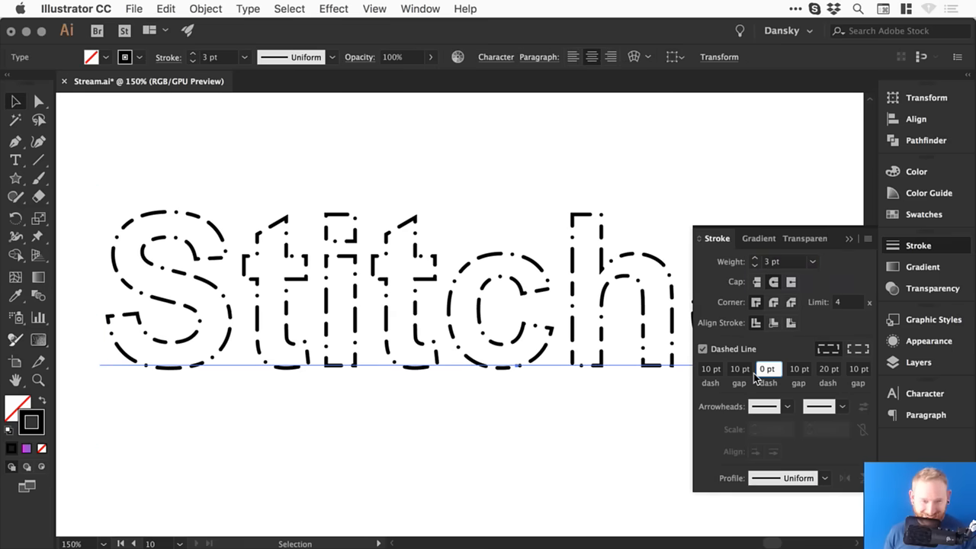
{"action": "type", "text": "8"}
{"action": "key", "text": "Tab"}
{"action": "type", "text": "12"}
{"action": "key", "text": "Tab"}
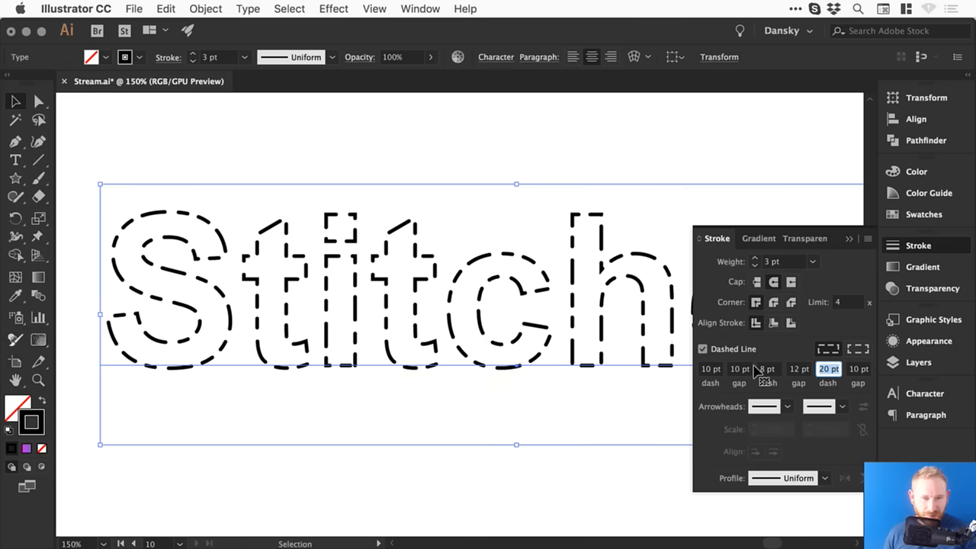
{"action": "type", "text": "15"}
{"action": "key", "text": "Tab"}
{"action": "type", "text": "9"}
{"action": "key", "text": "Tab"}
{"action": "left_click", "coordinate": [522, 144]}
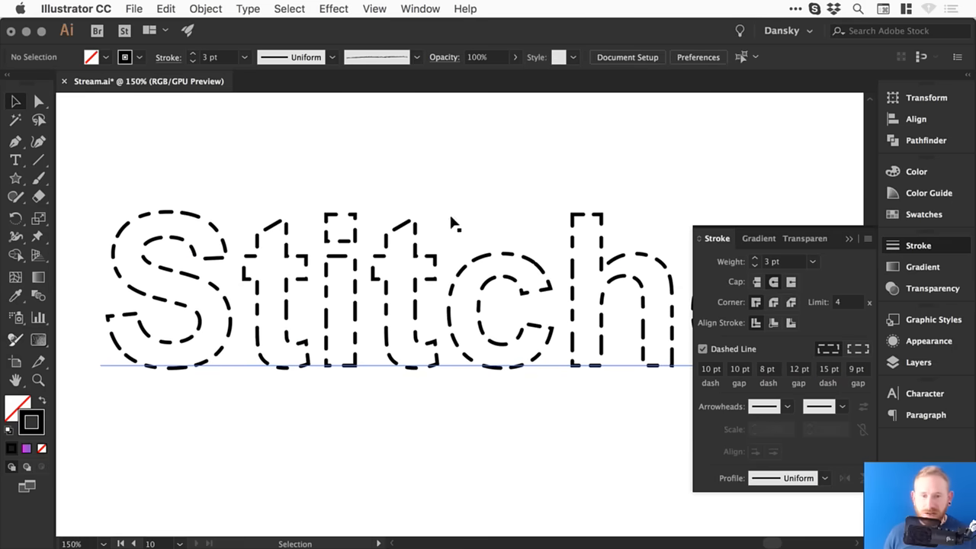
Step: Change the stroke color of the "Stitched" text to a pinkish red
{"action": "left_click", "coordinate": [212, 250]}
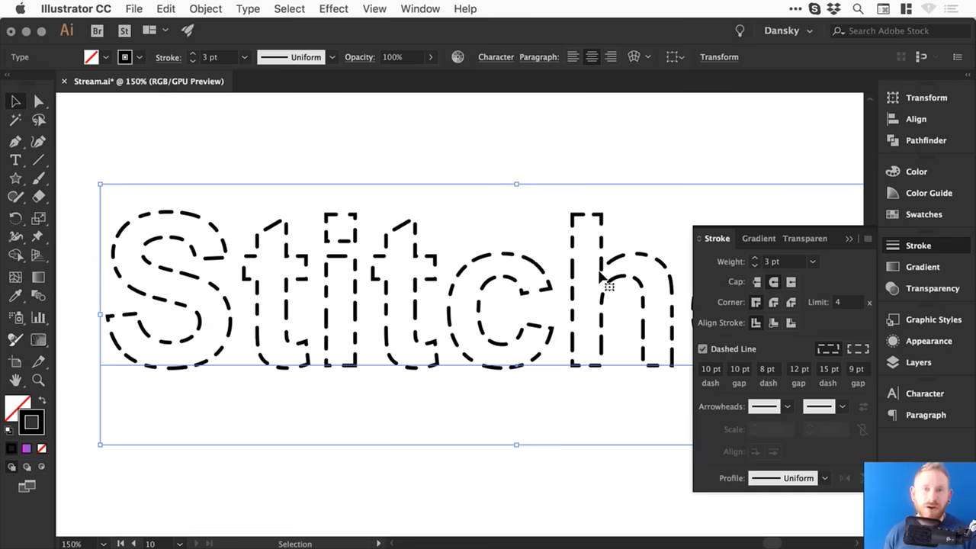
{"action": "left_click", "coordinate": [932, 245]}
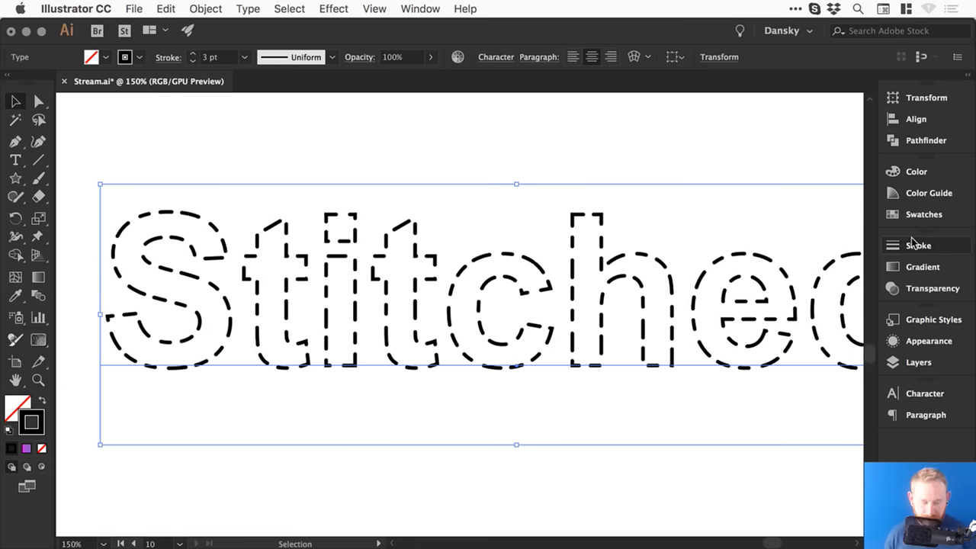
{"action": "key", "text": "super+minus"}
{"action": "key", "text": "super+minus"}
{"action": "left_click_drag", "start_coordinate": [419, 276], "coordinate": [394, 353]}
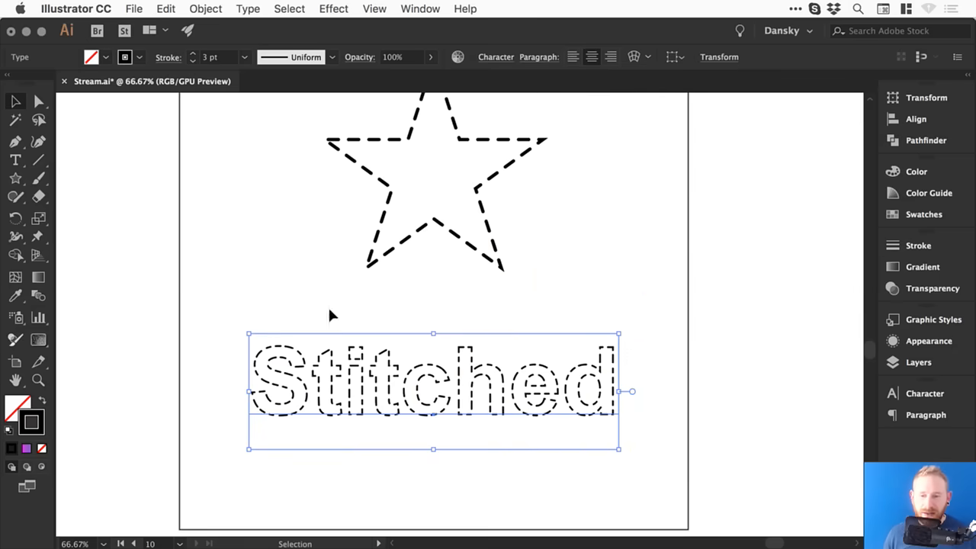
{"action": "double_click", "coordinate": [32, 425]}
{"action": "left_click_drag", "start_coordinate": [387, 276], "coordinate": [581, 215]}
{"action": "left_click", "coordinate": [605, 223]}
{"action": "left_click", "coordinate": [751, 220]}
{"action": "left_click", "coordinate": [691, 227]}
Step: Try applying brushes from the Artistic_ChalkCharcoalPencil library to the dashed "Stitched" text
{"action": "key", "text": "z"}
{"action": "left_click_drag", "start_coordinate": [242, 290], "coordinate": [630, 457]}
{"action": "key", "text": "v"}
{"action": "left_click", "coordinate": [589, 370]}
{"action": "left_click", "coordinate": [421, 8]}
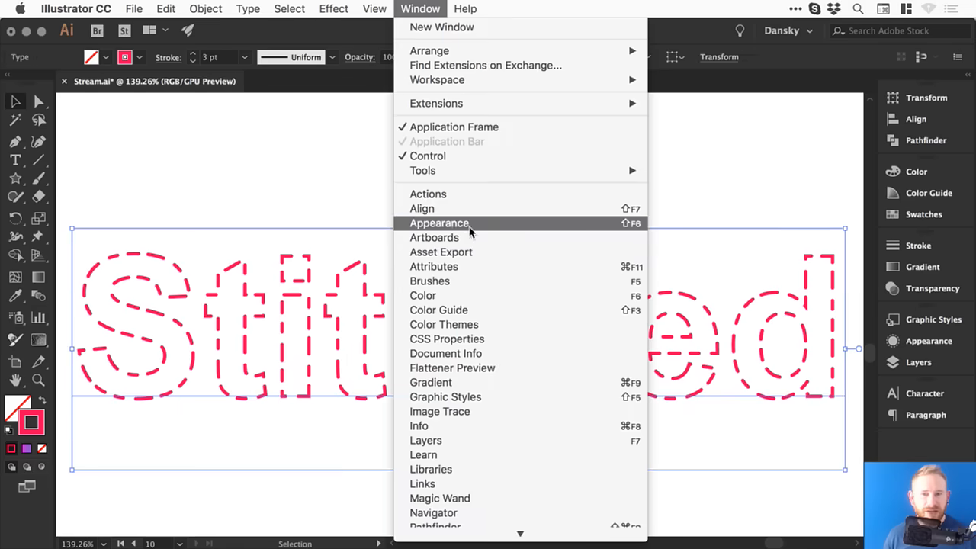
{"action": "left_click", "coordinate": [496, 282]}
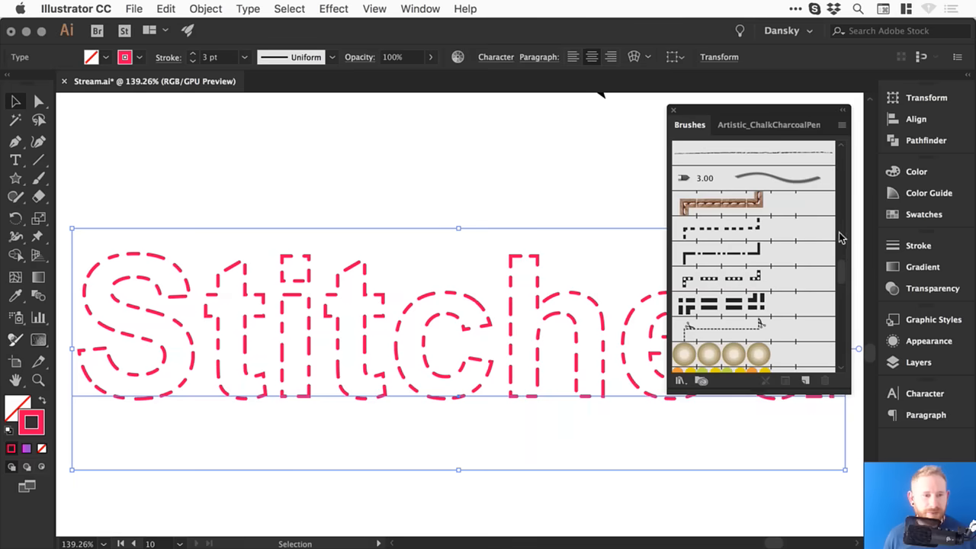
{"action": "scroll", "coordinate": [762, 320], "scroll_direction": "up", "scroll_amount": 5}
{"action": "left_click", "coordinate": [766, 125]}
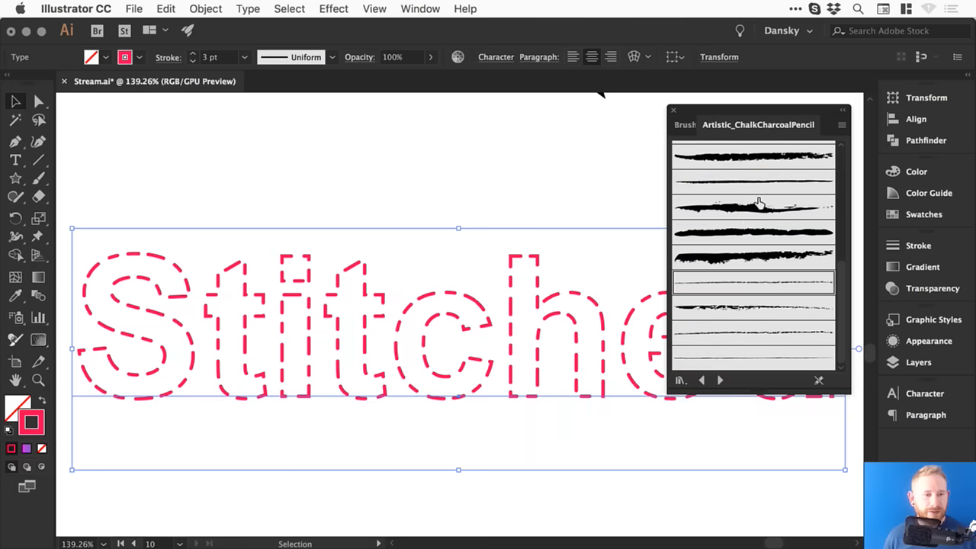
{"action": "left_click", "coordinate": [767, 206]}
{"action": "left_click", "coordinate": [755, 258]}
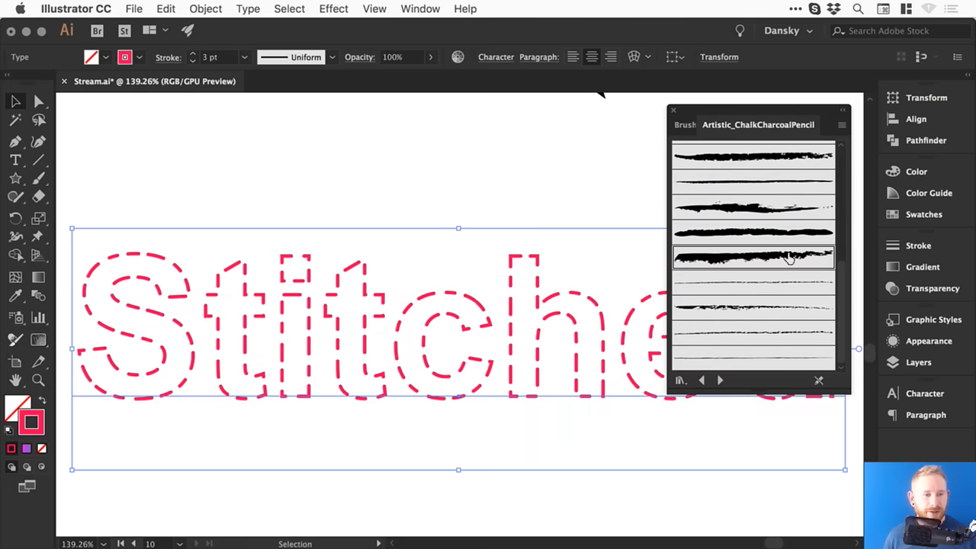
Step: Turn off the text's dashed line and try a charcoal brush on its solid outline, closing the brush library
{"action": "left_click", "coordinate": [919, 245]}
{"action": "left_click", "coordinate": [702, 347]}
{"action": "left_click", "coordinate": [730, 209]}
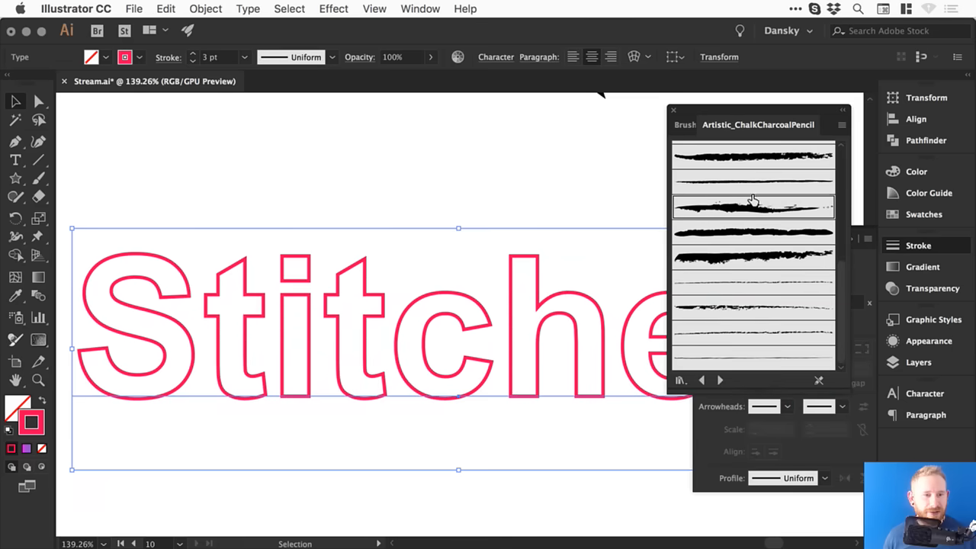
{"action": "left_click", "coordinate": [919, 246]}
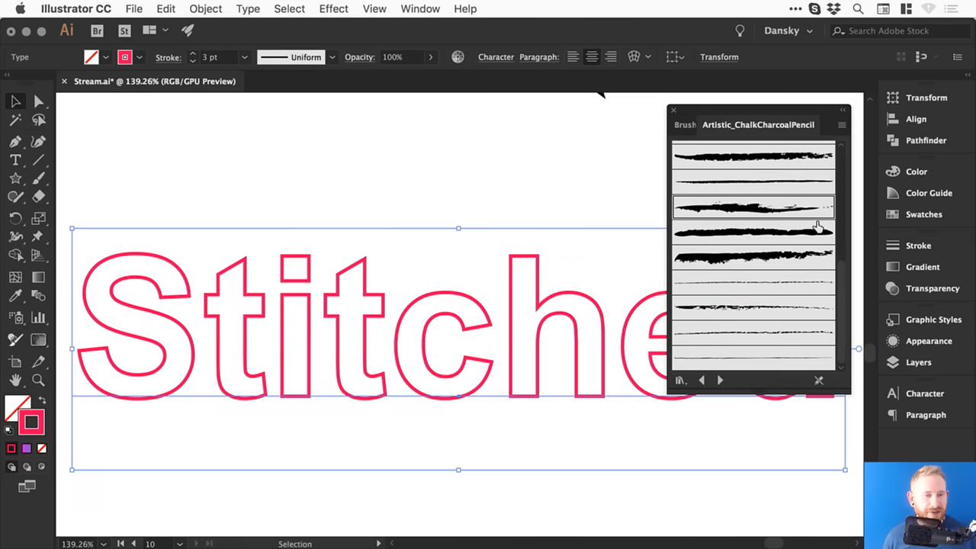
{"action": "left_click", "coordinate": [674, 110]}
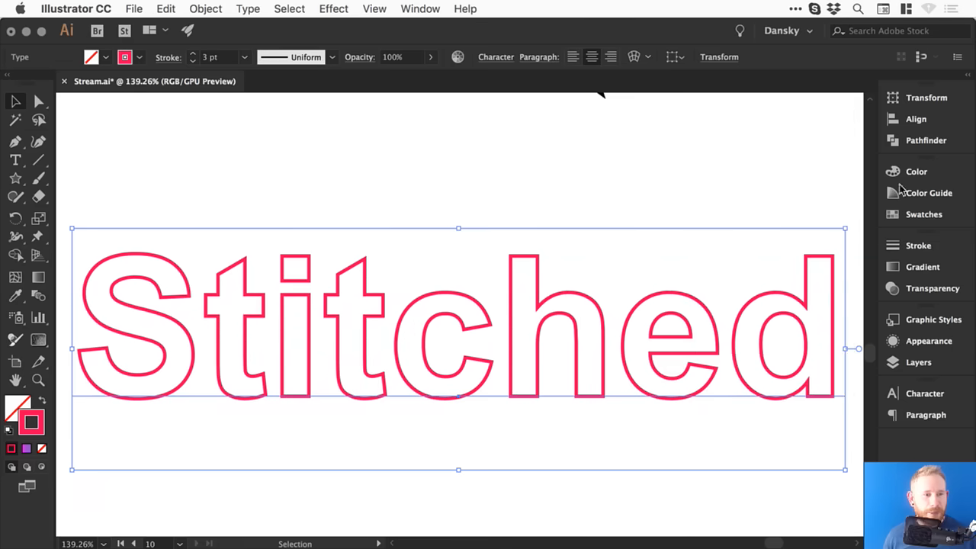
Step: Turn the dashed line of the "Stitched" text back on and deselect the text
{"action": "left_click", "coordinate": [915, 247]}
{"action": "left_click", "coordinate": [747, 352]}
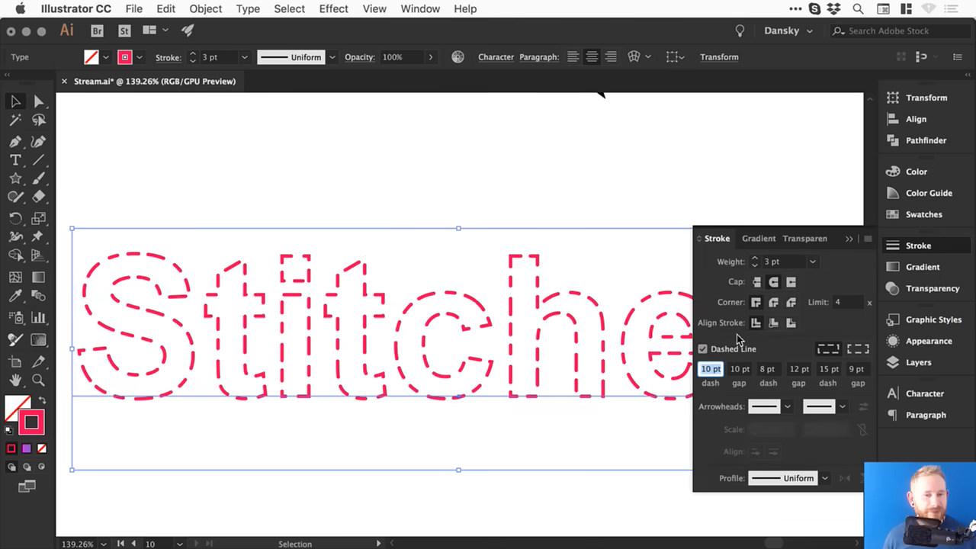
{"action": "left_click", "coordinate": [618, 177]}
{"action": "left_click", "coordinate": [944, 241]}
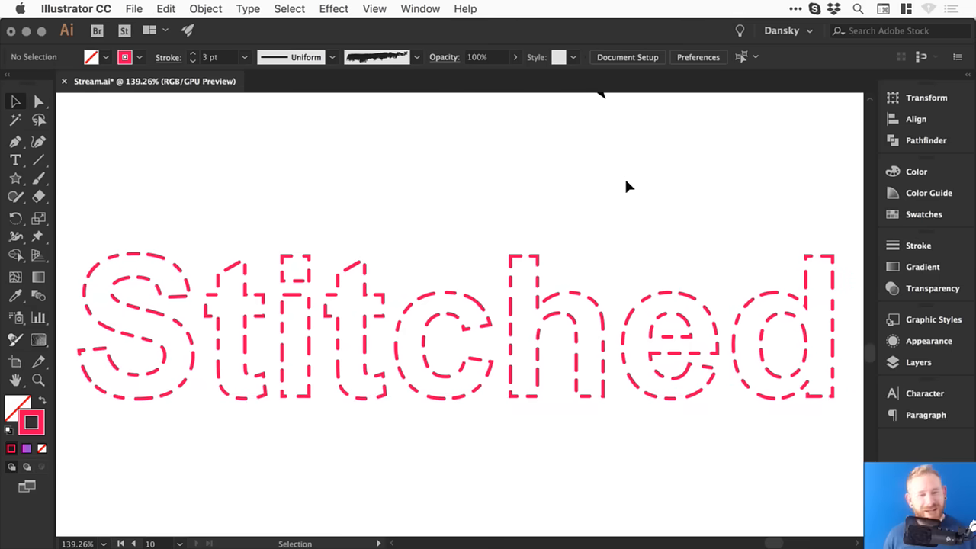
Step: Replace the word "Stitched" below the star with "Editable"
{"action": "key", "text": "super+1"}
{"action": "key", "text": "super+0"}
{"action": "left_click", "coordinate": [453, 275]}
{"action": "left_click_drag", "start_coordinate": [480, 276], "coordinate": [469, 303]}
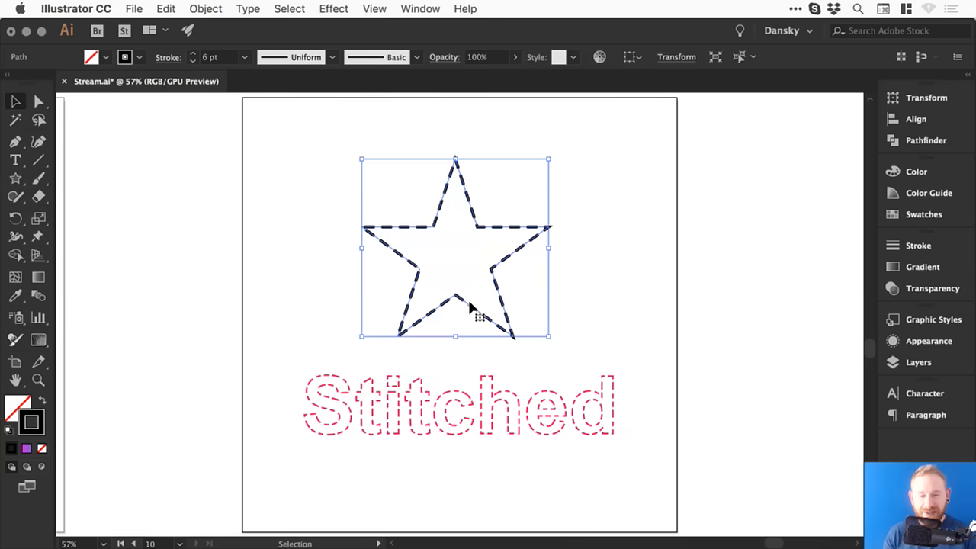
{"action": "left_click", "coordinate": [472, 412]}
{"action": "double_click", "coordinate": [457, 415]}
{"action": "key", "text": "super+a"}
{"action": "type", "text": "Editable"}
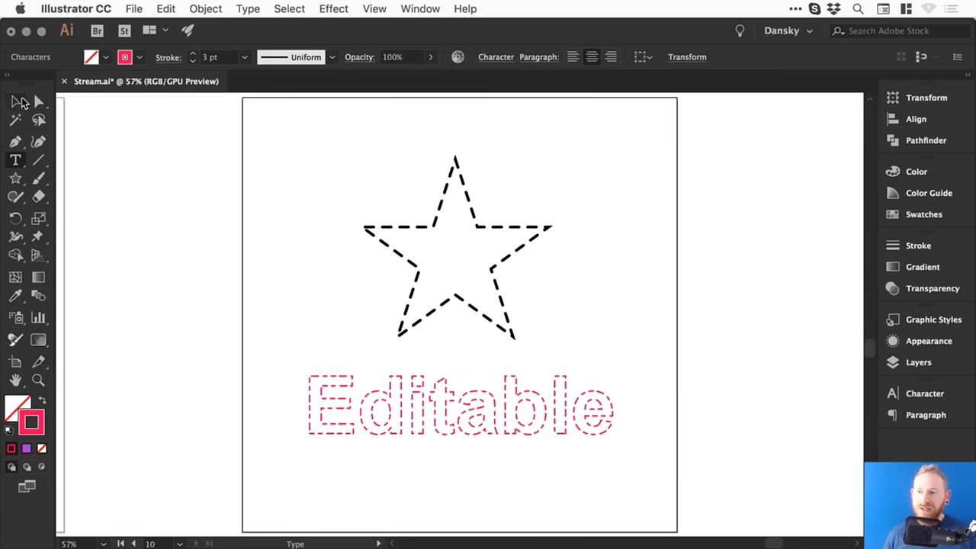
{"action": "key", "text": "Escape"}
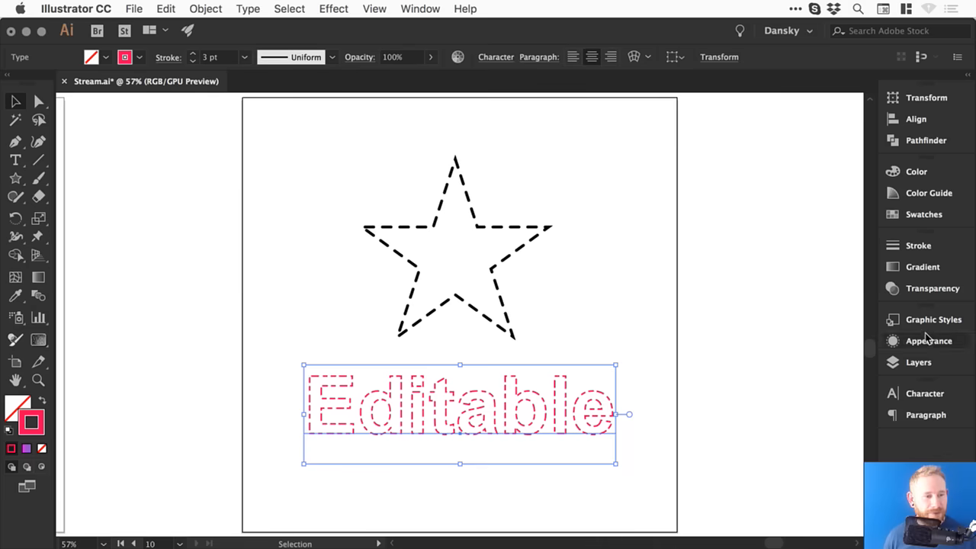
Step: Compare the "Editable" text with its dashed line off and on, ending with it on
{"action": "left_click", "coordinate": [919, 245]}
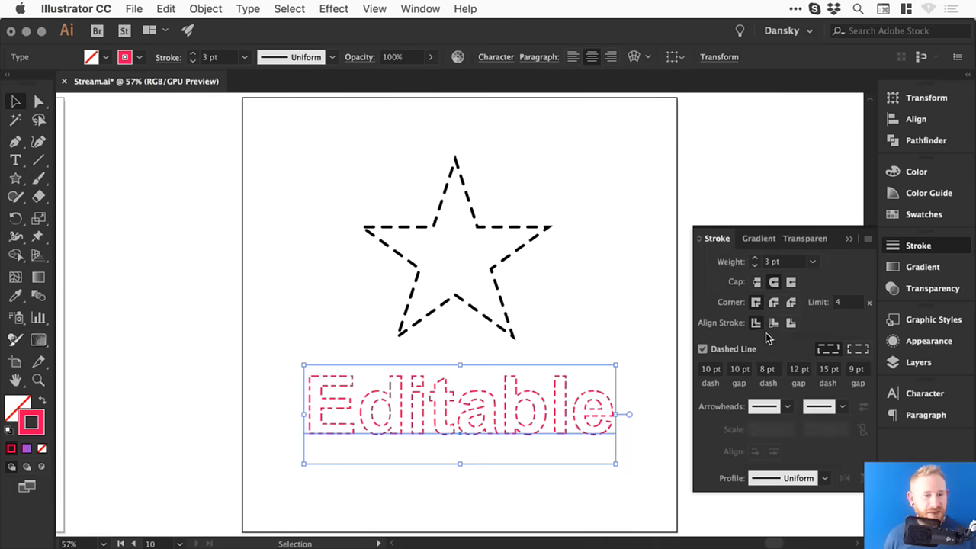
{"action": "left_click", "coordinate": [702, 350]}
{"action": "left_click", "coordinate": [702, 349]}
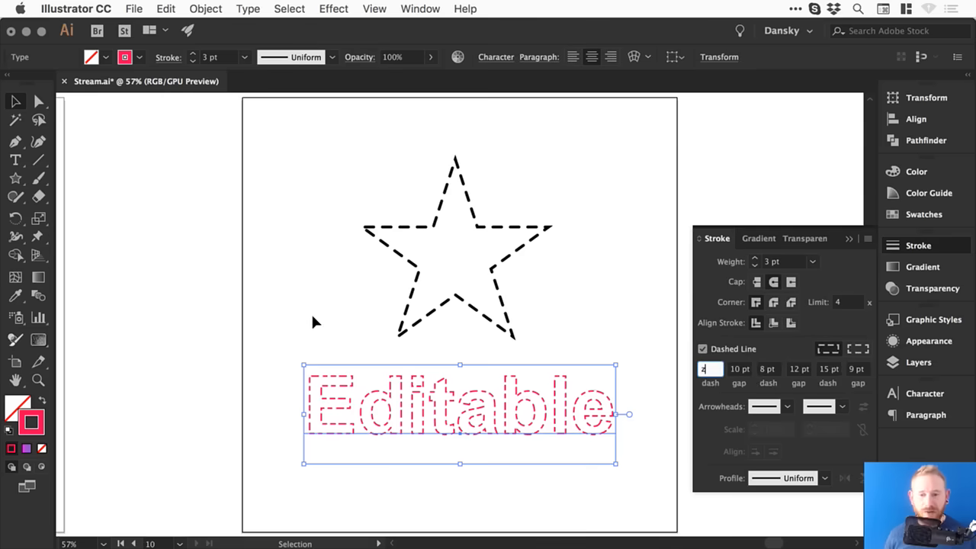
Step: Set the stroke weight of the "Editable" text to 5 pt
{"action": "left_click", "coordinate": [282, 329]}
{"action": "left_click_drag", "start_coordinate": [279, 333], "coordinate": [665, 475]}
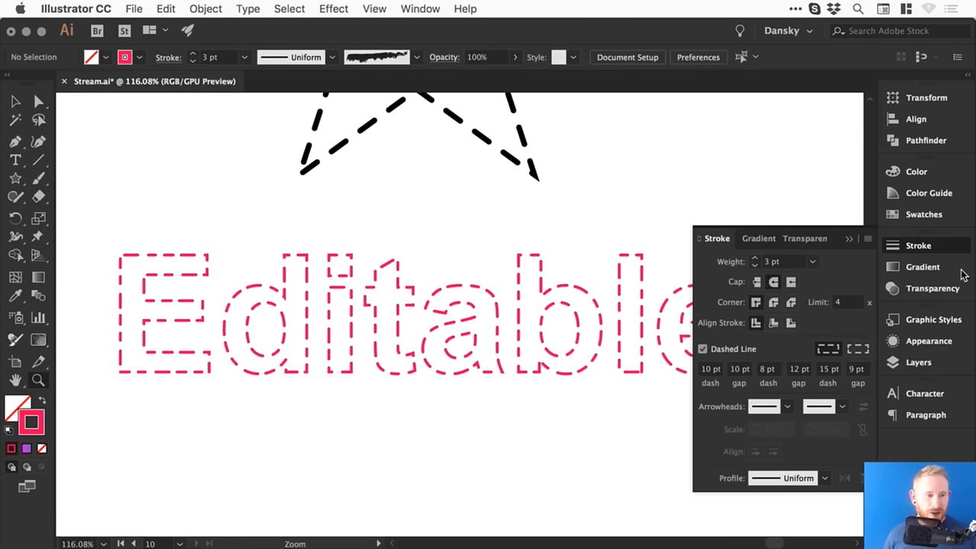
{"action": "left_click", "coordinate": [939, 246]}
{"action": "left_click", "coordinate": [341, 354]}
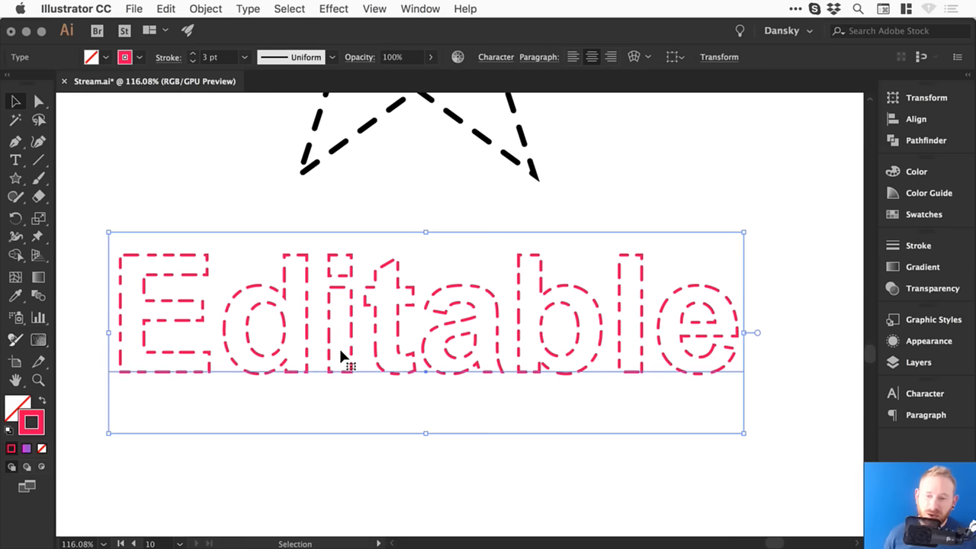
{"action": "left_click", "coordinate": [918, 246]}
{"action": "left_click", "coordinate": [754, 258]}
{"action": "left_click", "coordinate": [754, 257]}
{"action": "left_click", "coordinate": [754, 258]}
{"action": "left_click", "coordinate": [754, 265]}
{"action": "left_click", "coordinate": [915, 246]}
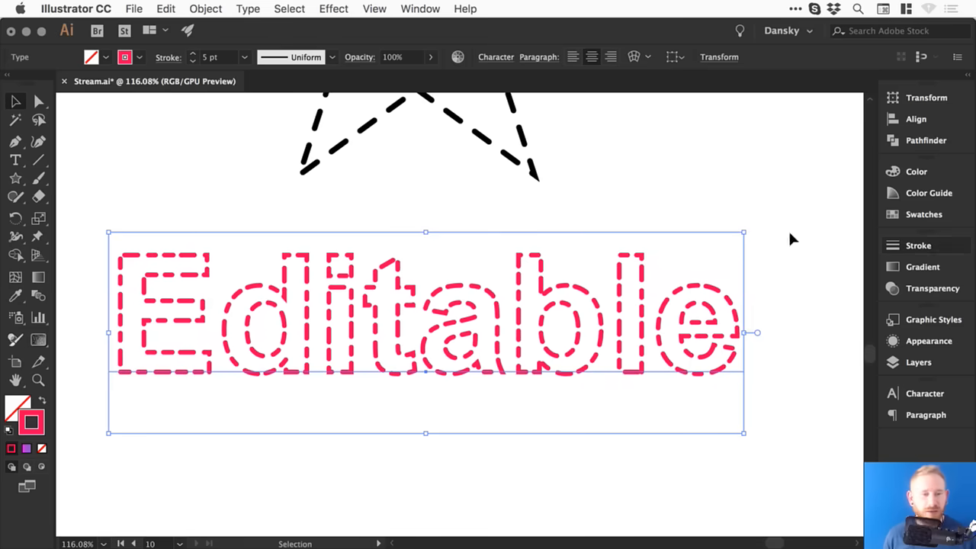
Step: Expand the "Editable" text's object and fill, then expand the resulting group's fill and stroke so each dash becomes a filled shape
{"action": "left_click", "coordinate": [206, 9]}
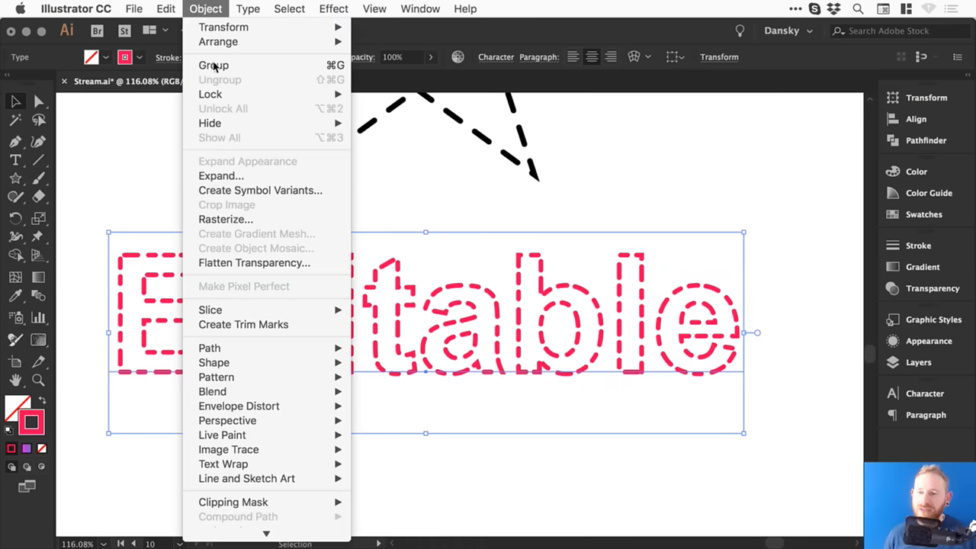
{"action": "left_click", "coordinate": [227, 175]}
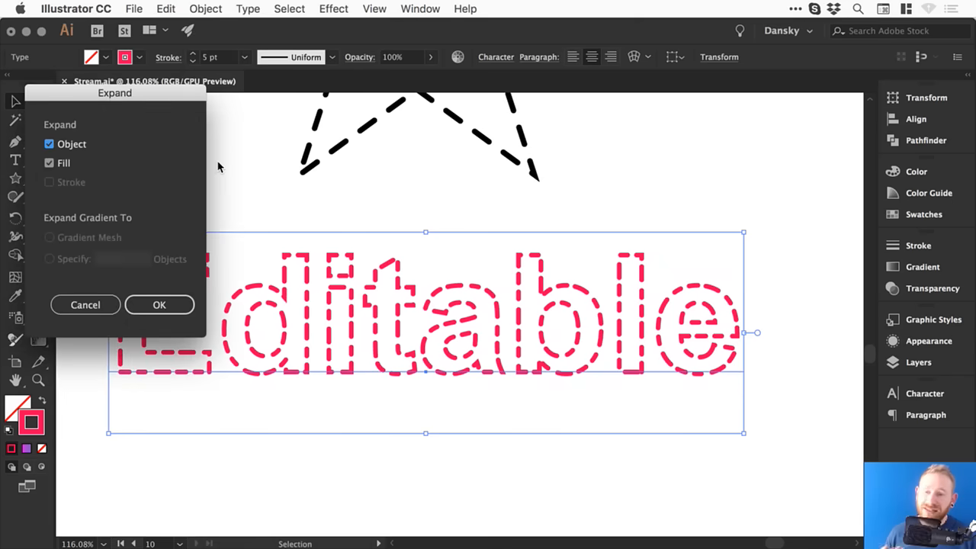
{"action": "key", "text": "Return"}
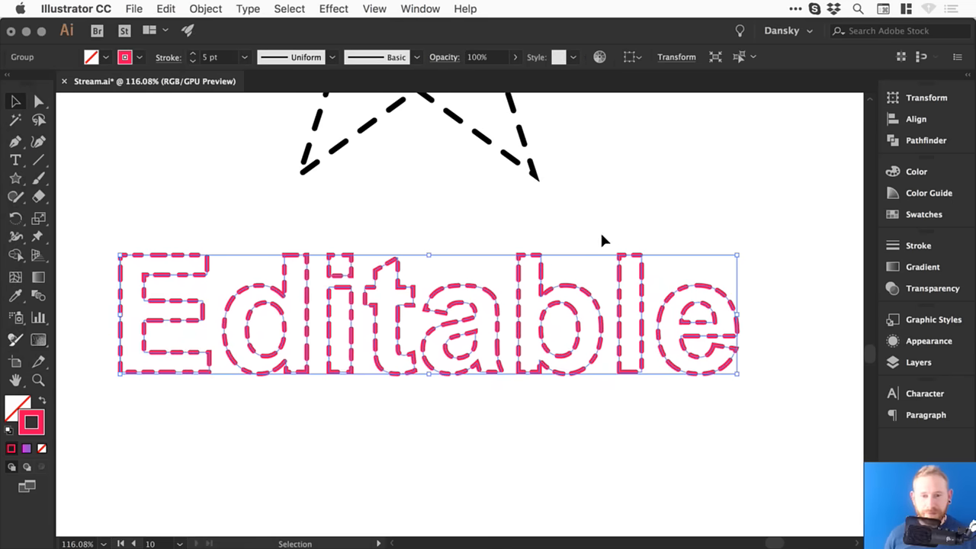
{"action": "left_click", "coordinate": [206, 8]}
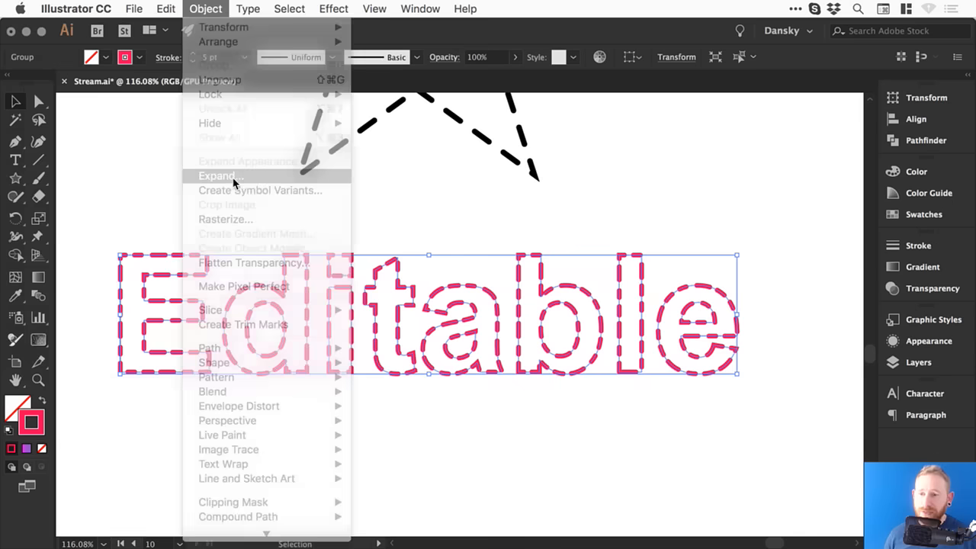
{"action": "left_click", "coordinate": [227, 176]}
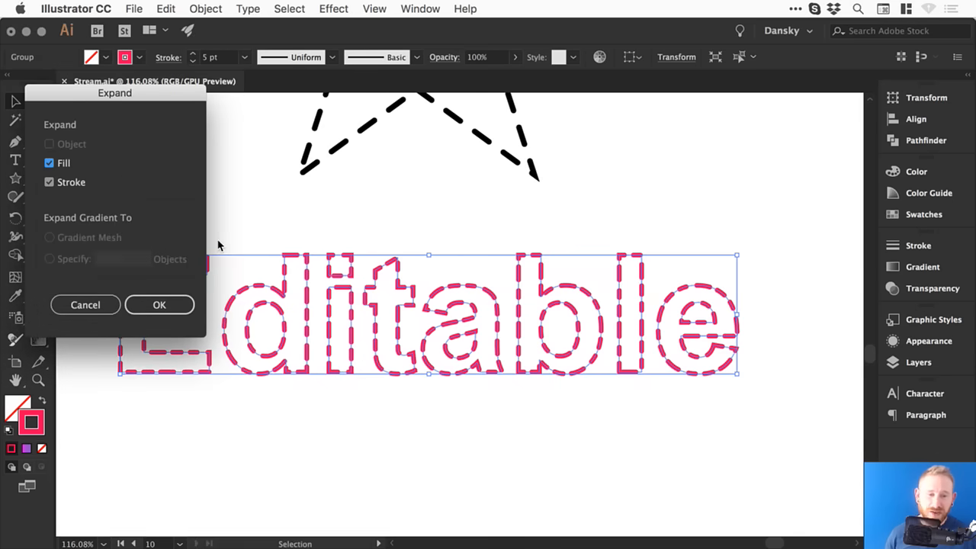
{"action": "left_click", "coordinate": [149, 309]}
{"action": "left_click", "coordinate": [337, 400]}
Step: Examine the expanded dash shapes of the word in outline view, then return to normal preview
{"action": "key", "text": "ctrl+y"}
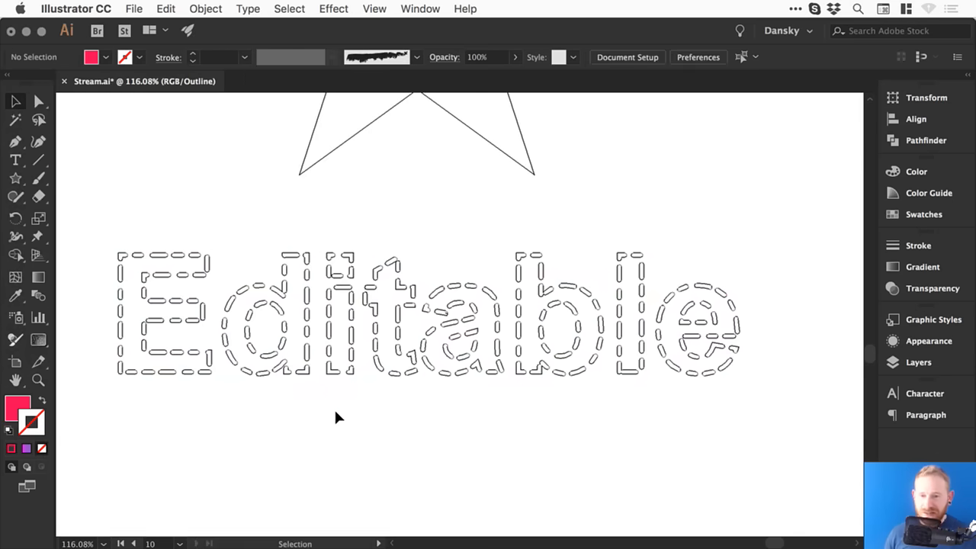
{"action": "key", "text": "ctrl+space"}
{"action": "left_click_drag", "start_coordinate": [155, 223], "coordinate": [542, 468]}
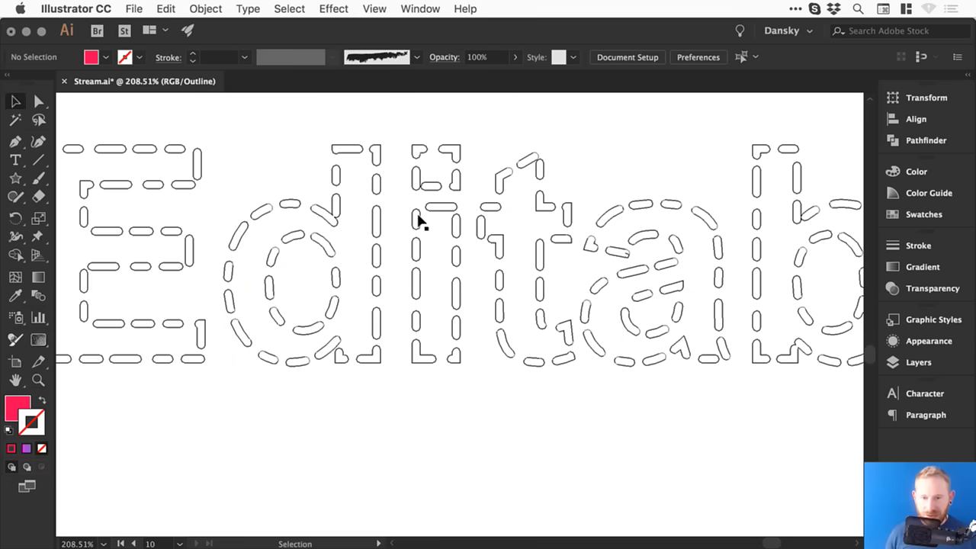
{"action": "key", "text": "ctrl+y"}
{"action": "key", "text": "ctrl+minus"}
{"action": "key", "text": "ctrl+minus"}
{"action": "key", "text": "ctrl+minus"}
{"action": "key", "text": "ctrl+minus"}
Step: Draw a small star overlapping the letter "E" of the expanded word
{"action": "left_click", "coordinate": [15, 178]}
{"action": "mouse_move", "coordinate": [300, 245]}
{"action": "left_mouse_down"}
{"action": "mouse_move", "coordinate": [351, 293]}
{"action": "mouse_move", "coordinate": [348, 234]}
{"action": "mouse_move", "coordinate": [345, 263]}
{"action": "left_mouse_up"}
{"action": "key", "text": "v"}
{"action": "key", "text": "a"}
Step: Try uniting the small star with the expanded word using Pathfinder and inspect the joined outlines
{"action": "key", "text": "ctrl+y"}
{"action": "key", "text": "z"}
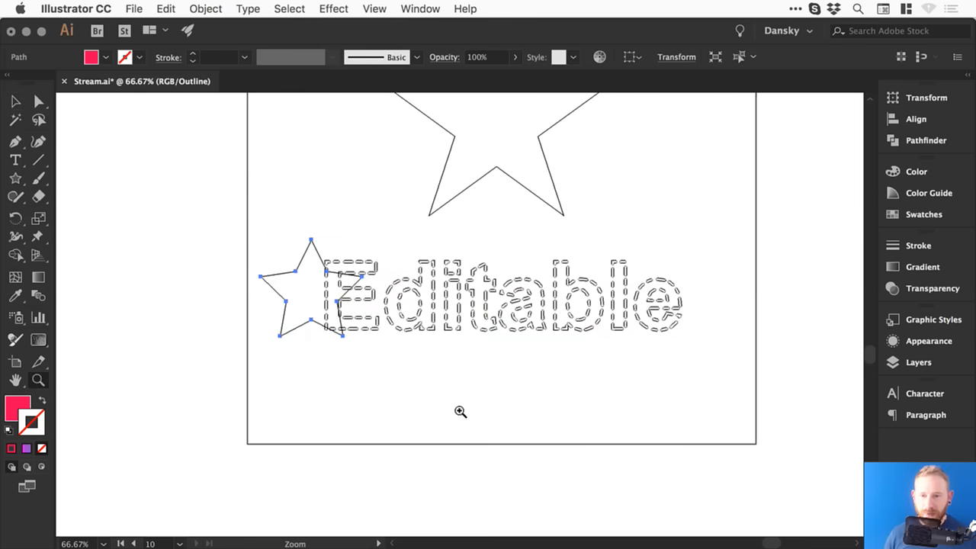
{"action": "left_click_drag", "start_coordinate": [460, 410], "coordinate": [282, 209]}
{"action": "key", "text": "v"}
{"action": "left_click_drag", "start_coordinate": [277, 401], "coordinate": [757, 210]}
{"action": "left_click", "coordinate": [925, 141]}
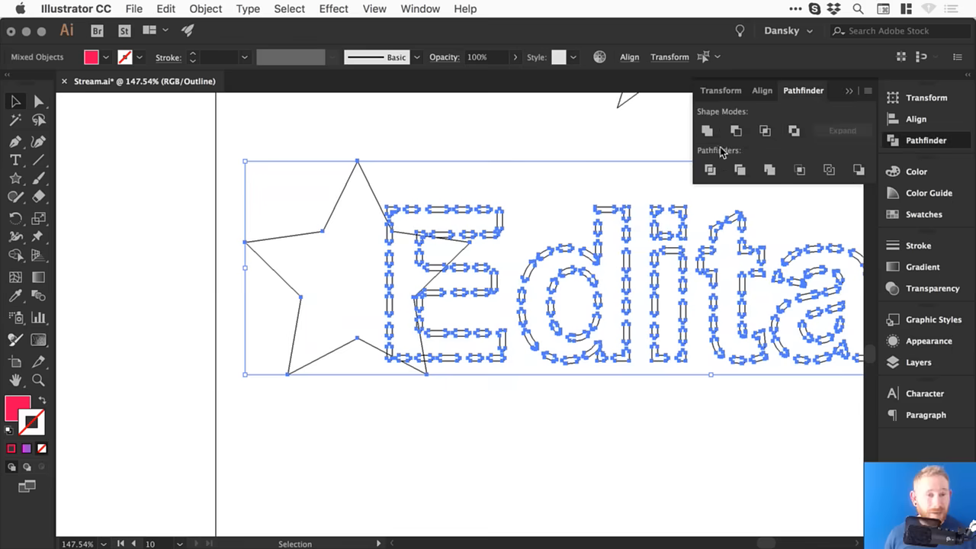
{"action": "left_click", "coordinate": [525, 157]}
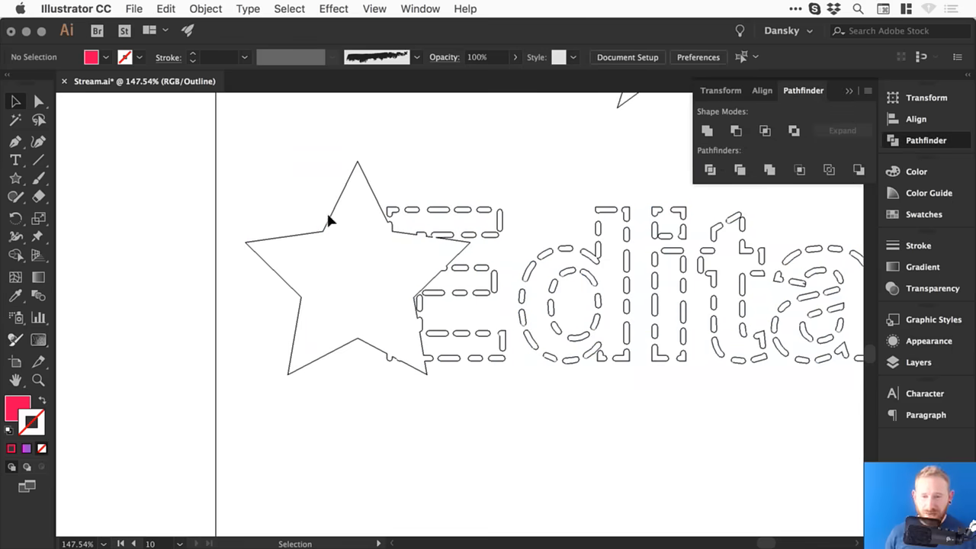
{"action": "key", "text": "super+space"}
{"action": "left_click_drag", "start_coordinate": [354, 192], "coordinate": [497, 313]}
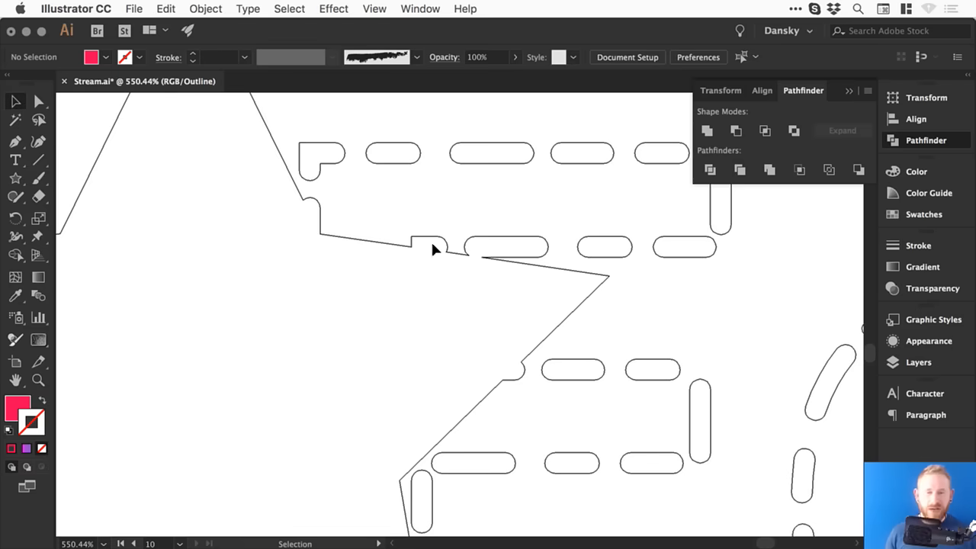
Step: Undo the union, return to normal preview and delete the small star beside the word
{"action": "key", "text": "super+a"}
{"action": "key", "text": "super+y"}
{"action": "key", "text": "super+minus"}
{"action": "key", "text": "super+minus"}
{"action": "key", "text": "super+minus"}
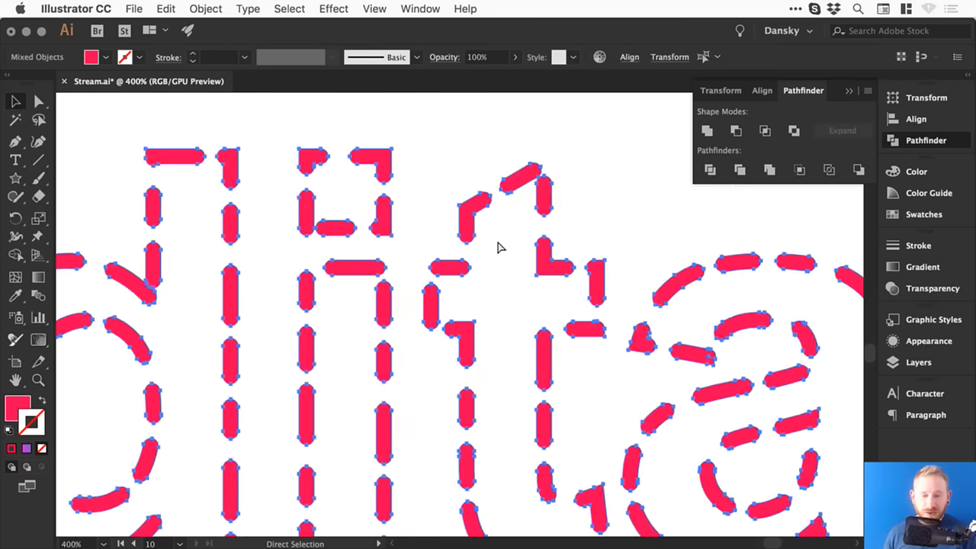
{"action": "key", "text": "super+0"}
{"action": "left_click_drag", "start_coordinate": [230, 308], "coordinate": [297, 444]}
{"action": "key", "text": "Delete"}
{"action": "left_click", "coordinate": [925, 141]}
{"action": "left_click", "coordinate": [928, 343]}
{"action": "left_click", "coordinate": [959, 343]}
{"action": "left_click", "coordinate": [928, 244]}
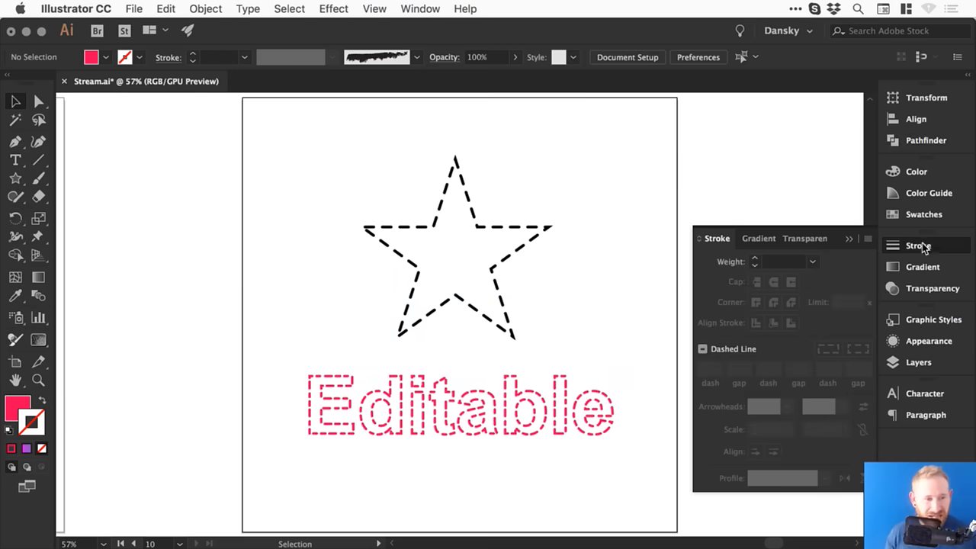
{"action": "left_click", "coordinate": [922, 244]}
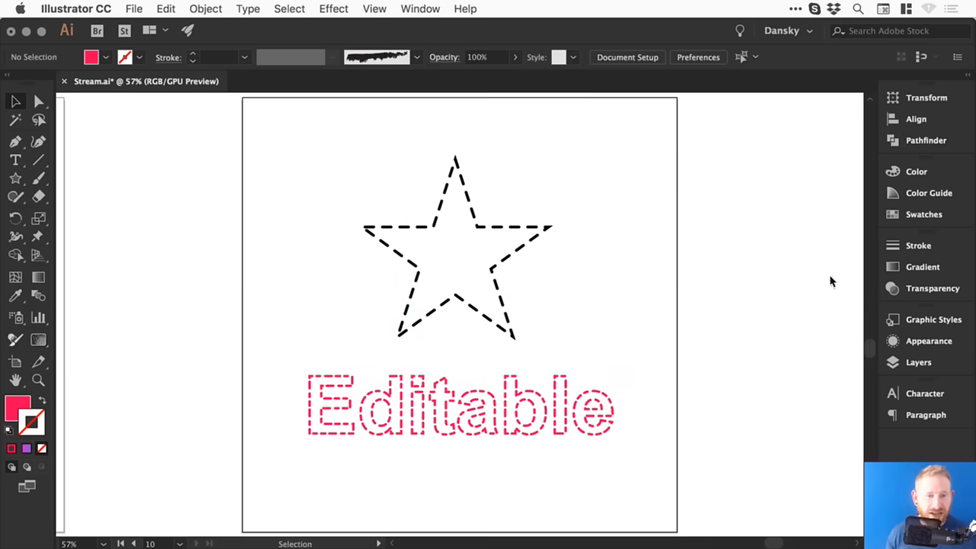
{"action": "left_click", "coordinate": [214, 9]}
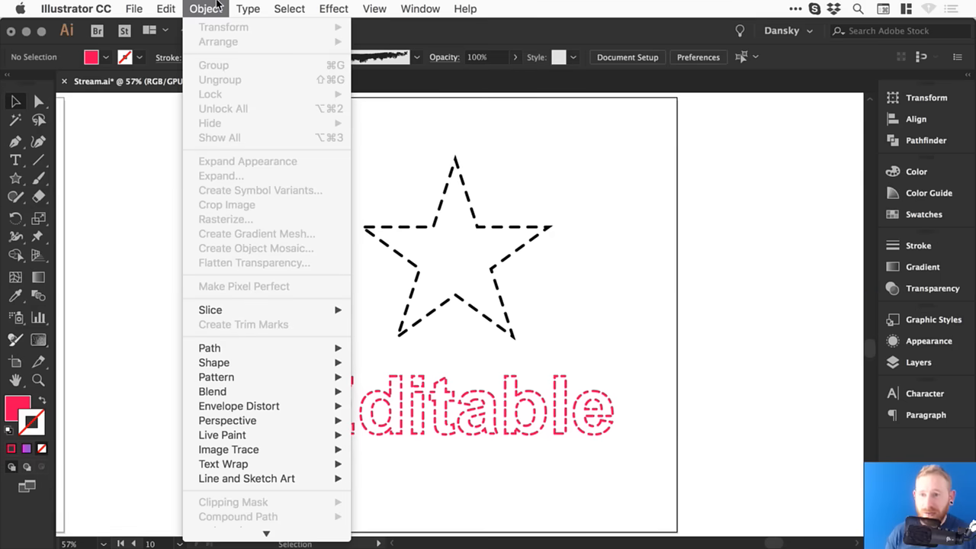
{"action": "left_click", "coordinate": [217, 7]}
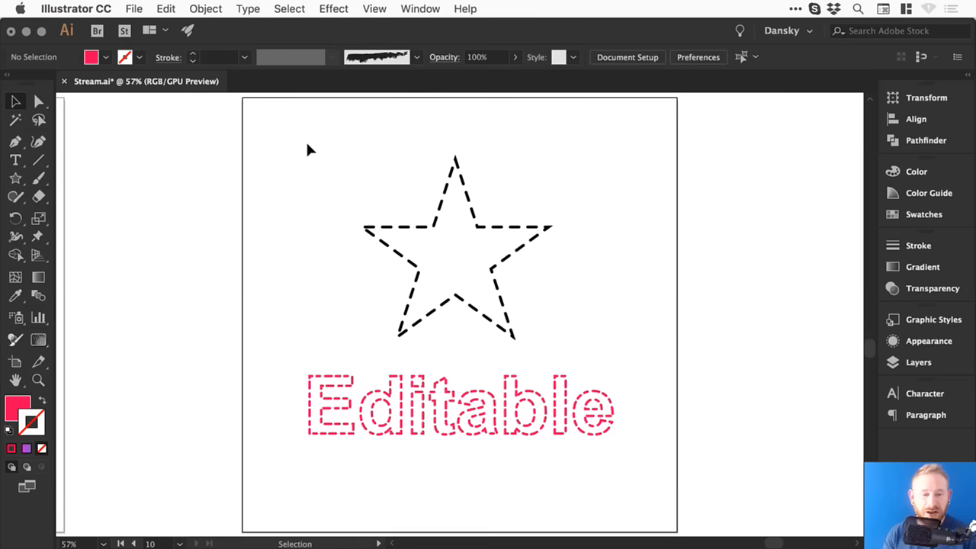
{"action": "left_click_drag", "start_coordinate": [665, 355], "coordinate": [583, 426]}
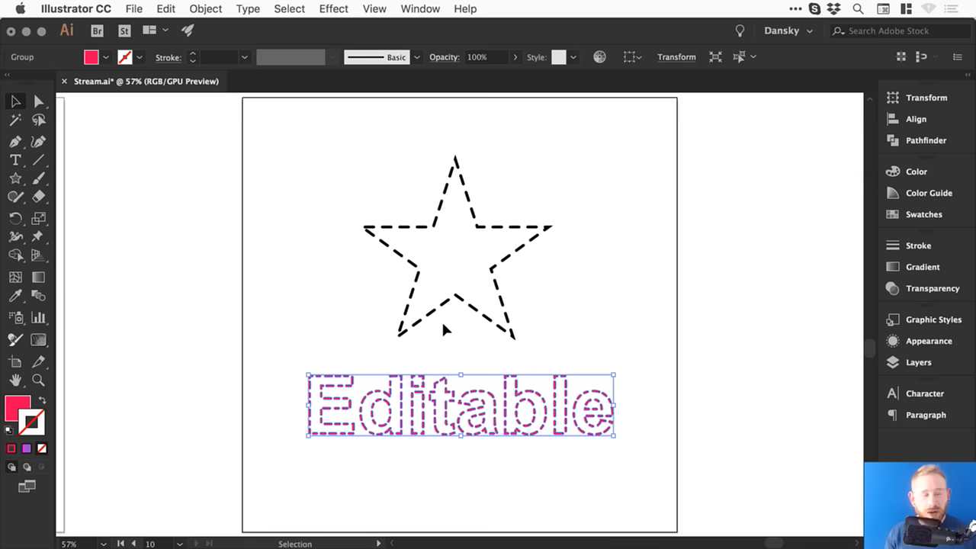
{"action": "left_click", "coordinate": [925, 141]}
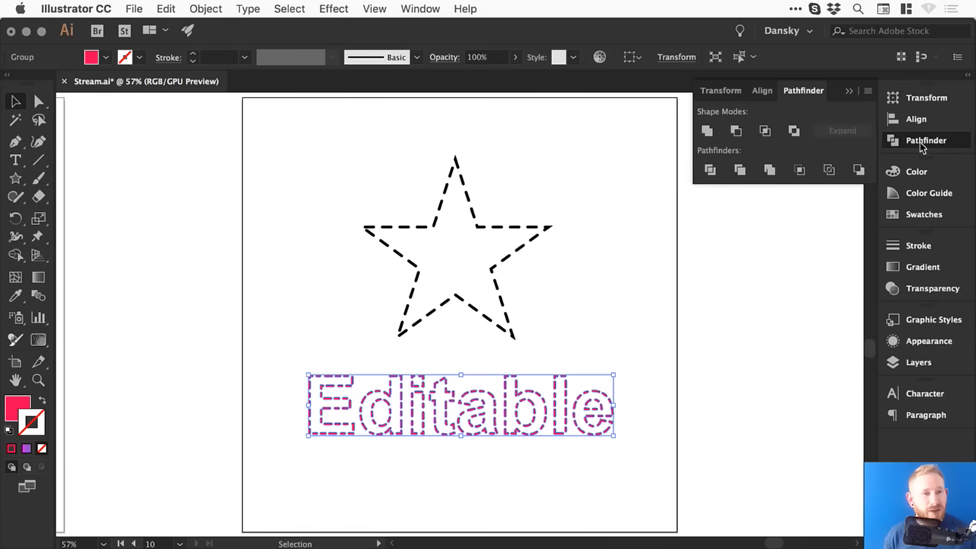
{"action": "left_click", "coordinate": [944, 121]}
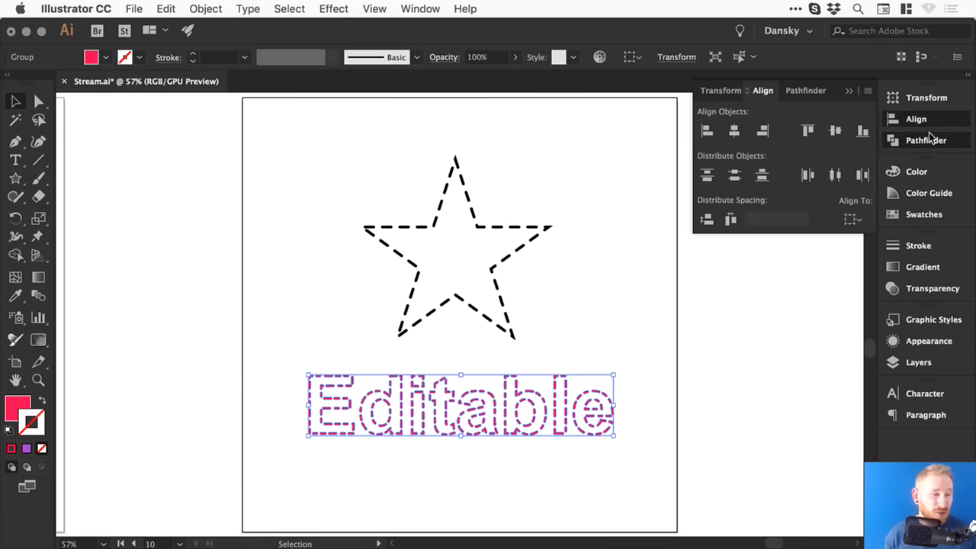
{"action": "left_click", "coordinate": [931, 143]}
{"action": "left_click", "coordinate": [921, 141]}
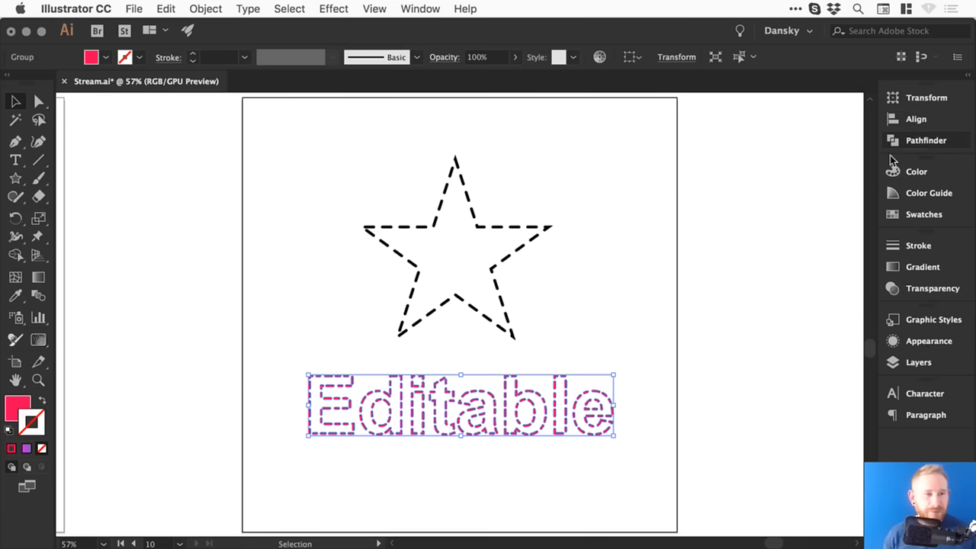
{"action": "left_click", "coordinate": [621, 141]}
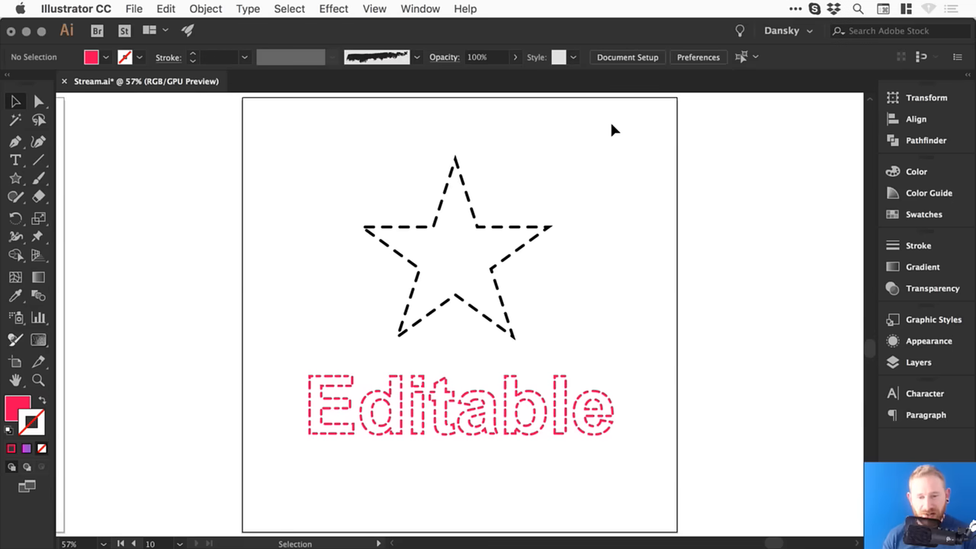
Step: Inspect the outlines of the expanded word and the unexpanded star in outline view, then return to the full artboard in preview
{"action": "key", "text": "ctrl+y"}
{"action": "key", "text": "z"}
{"action": "left_click_drag", "start_coordinate": [304, 259], "coordinate": [431, 372]}
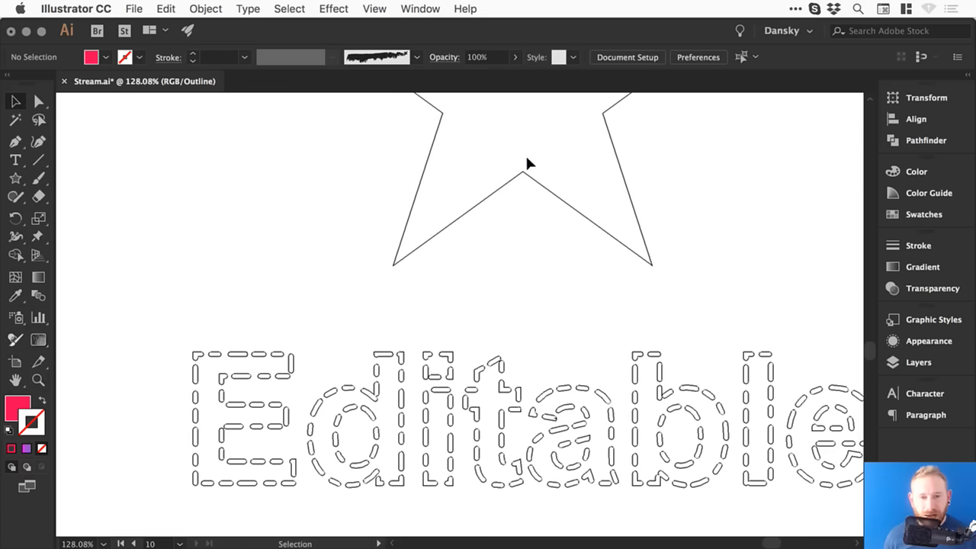
{"action": "scroll", "coordinate": [479, 279], "scroll_direction": "down", "scroll_amount": 3}
{"action": "scroll", "coordinate": [478, 279], "scroll_direction": "right", "scroll_amount": 3}
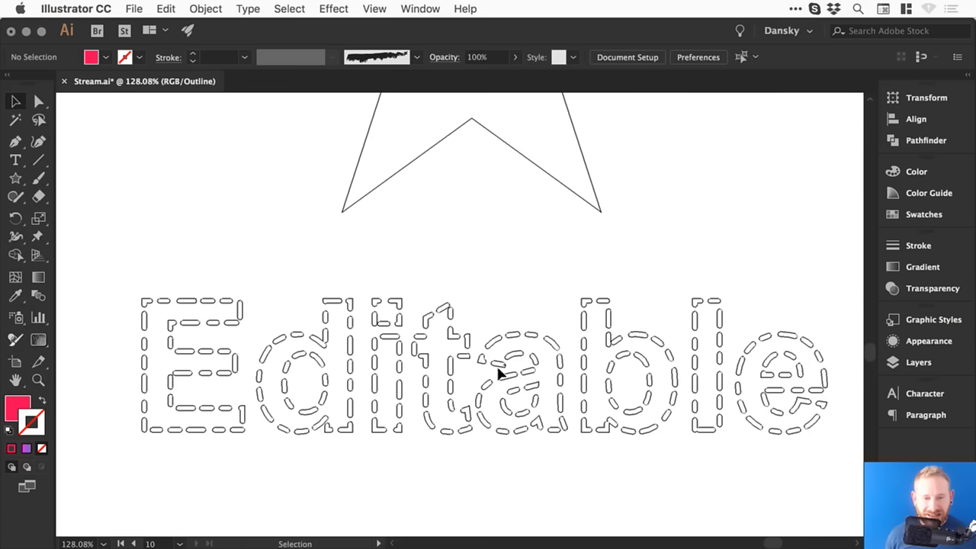
{"action": "key", "text": "ctrl+y"}
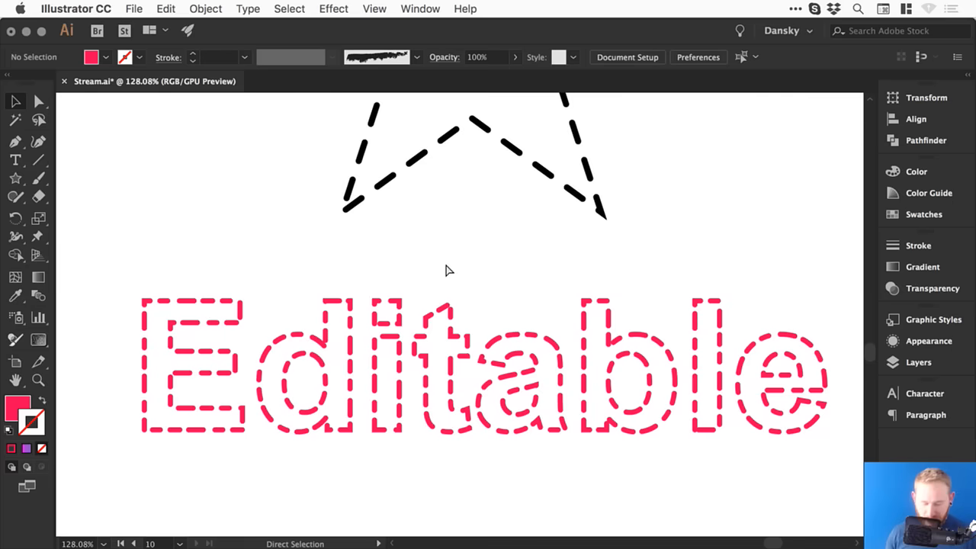
{"action": "key", "text": "ctrl+0"}
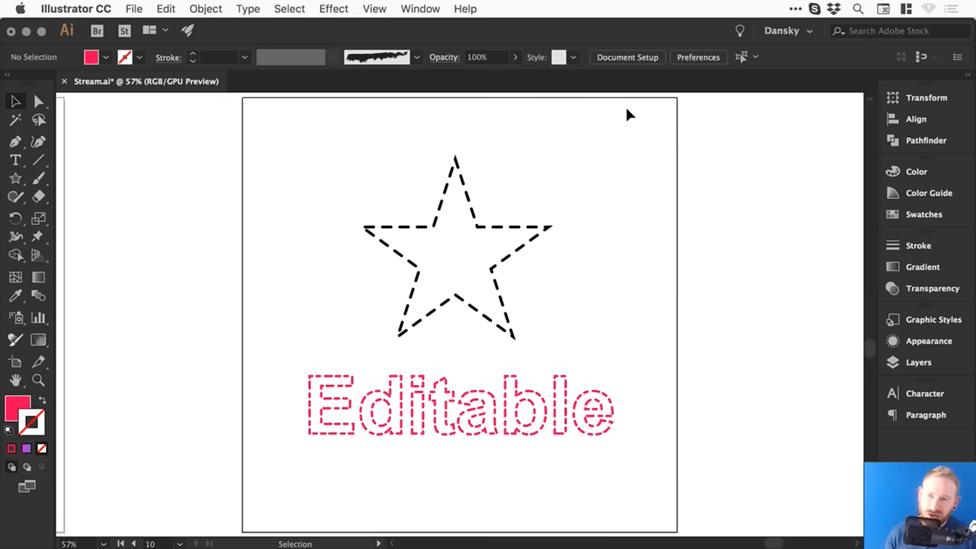
Step: Save the document
{"action": "left_click", "coordinate": [205, 9]}
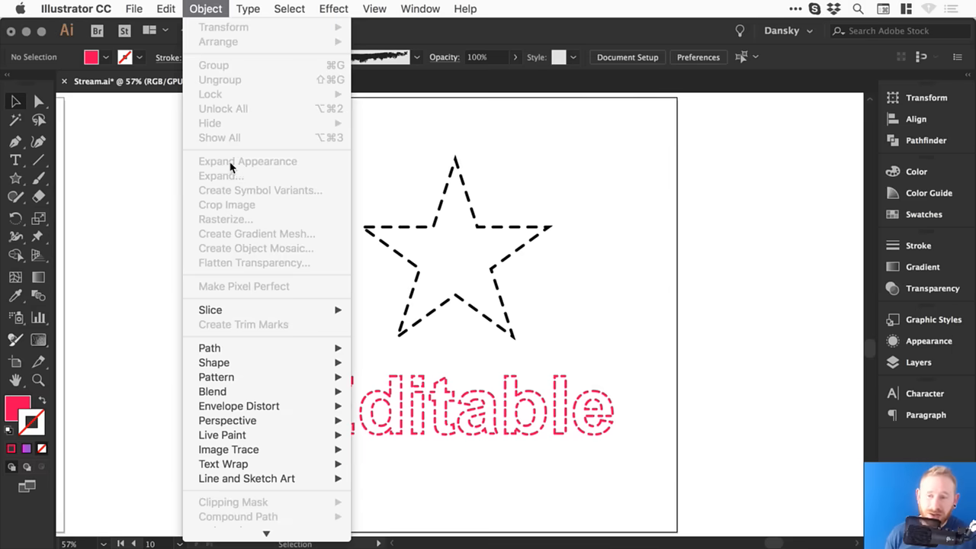
{"action": "left_click", "coordinate": [206, 8]}
{"action": "key", "text": "a"}
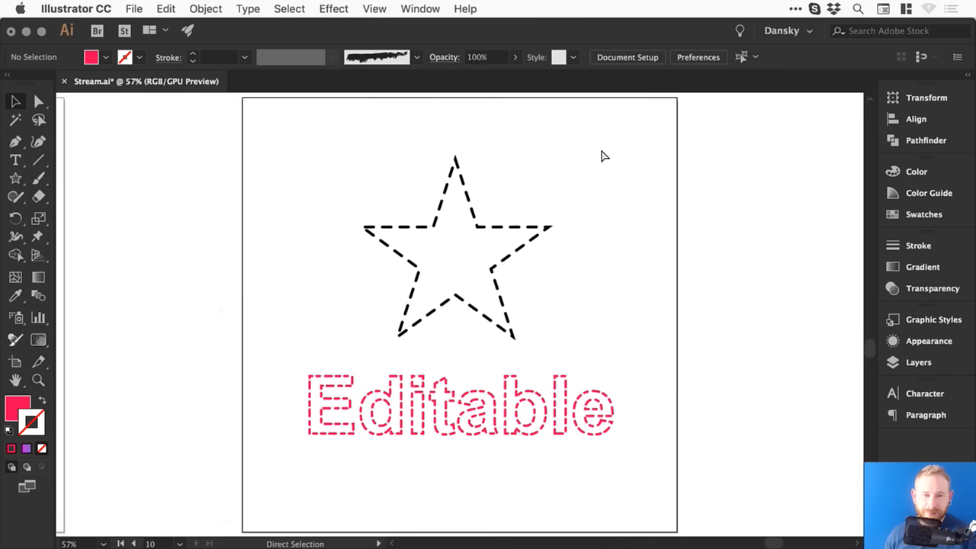
{"action": "key", "text": "super+s"}
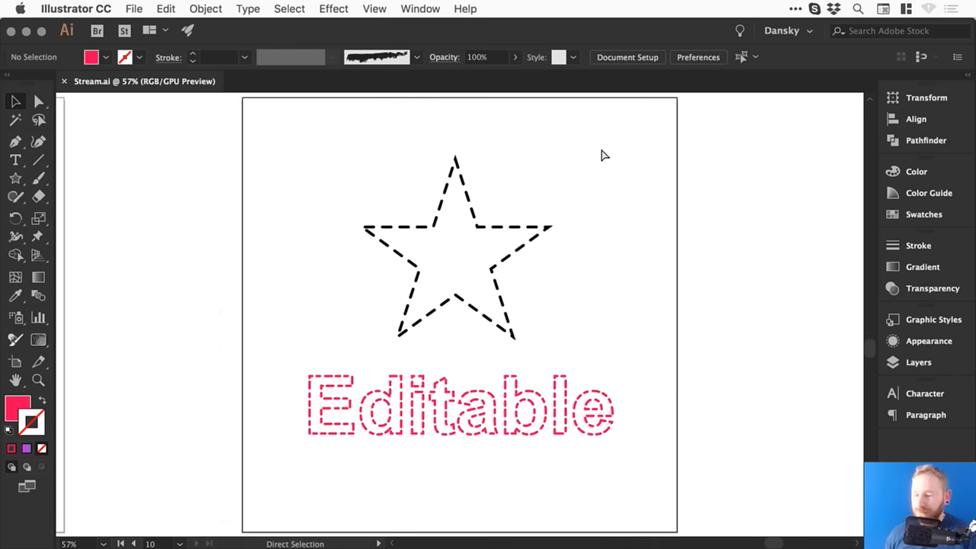
Step: Look over both rows of artboards in the document at 12.5% zoom
{"action": "left_click_drag", "start_coordinate": [602, 155], "coordinate": [574, 165]}
{"action": "key", "text": "super+minus"}
{"action": "key", "text": "super+minus"}
{"action": "key", "text": "super+minus"}
{"action": "key", "text": "super+minus"}
{"action": "key", "text": "super+minus"}
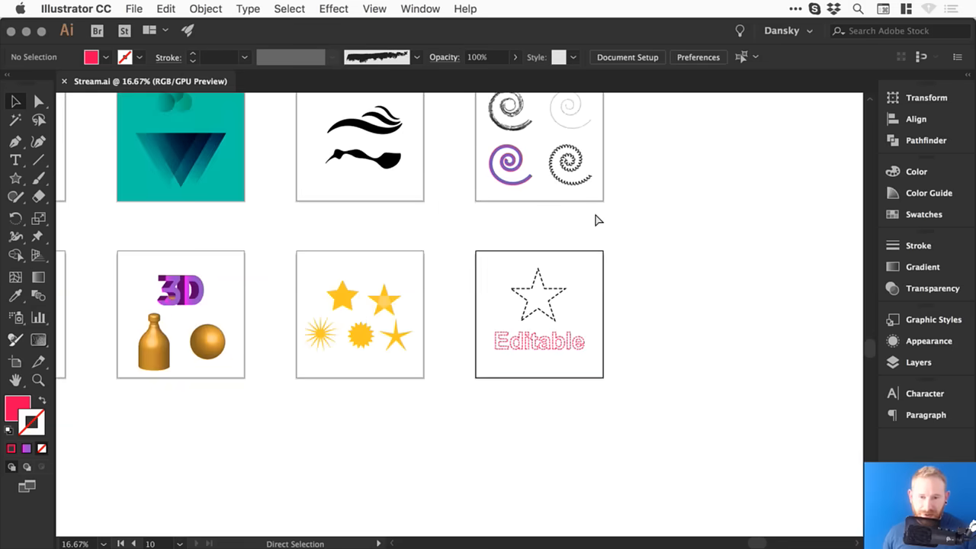
{"action": "left_click_drag", "start_coordinate": [473, 213], "coordinate": [570, 262]}
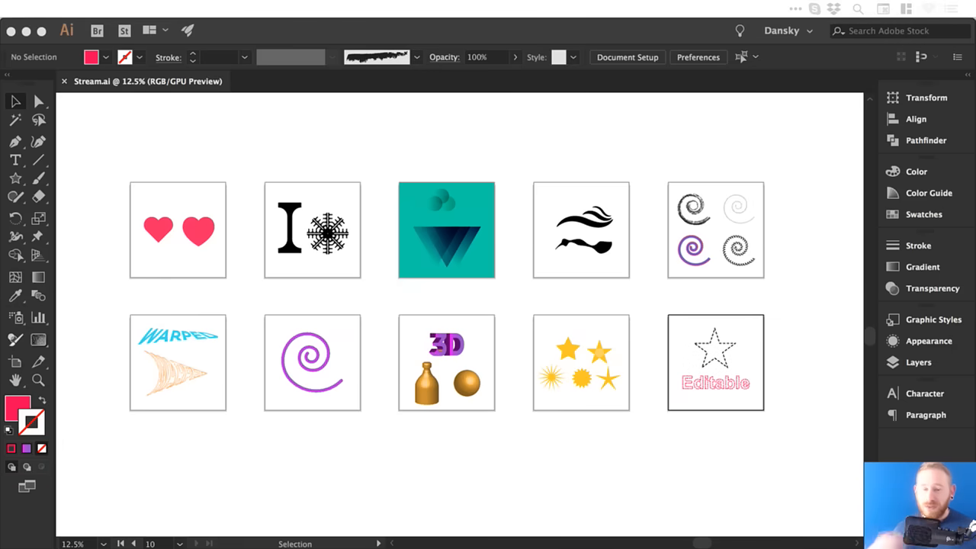
{"action": "key", "text": "space"}
{"action": "left_click_drag", "start_coordinate": [189, 168], "coordinate": [275, 306]}
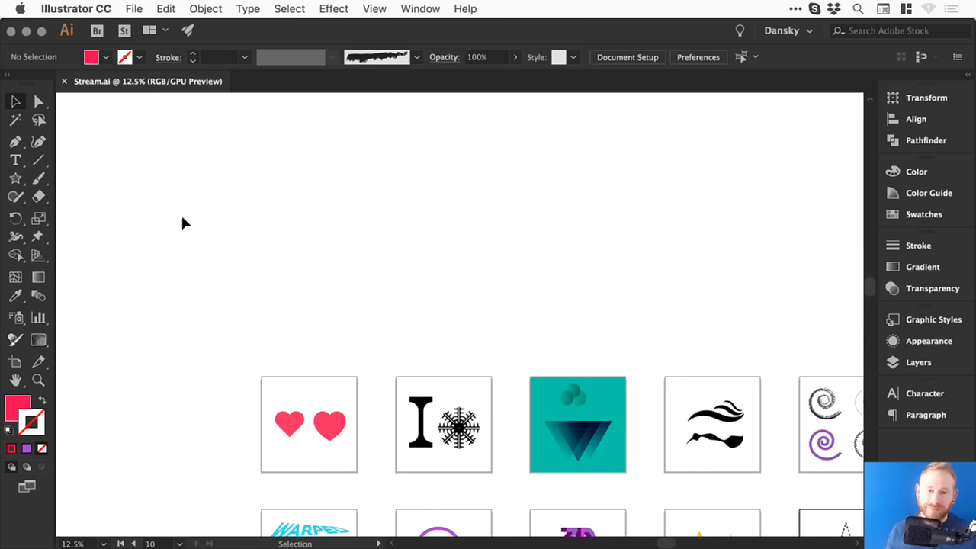
{"action": "key", "text": "z"}
{"action": "key", "text": "v"}
{"action": "key", "text": "space"}
{"action": "left_click_drag", "start_coordinate": [452, 356], "coordinate": [427, 202]}
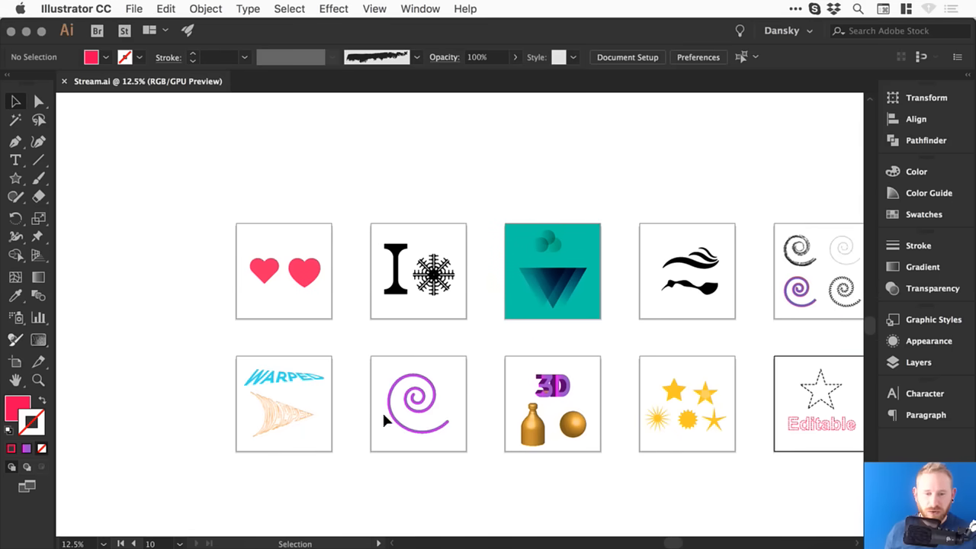
Step: Go over the artboards and bring the blank canvas above them into view as a work area
{"action": "key", "text": "space"}
{"action": "left_click_drag", "start_coordinate": [665, 382], "coordinate": [538, 355]}
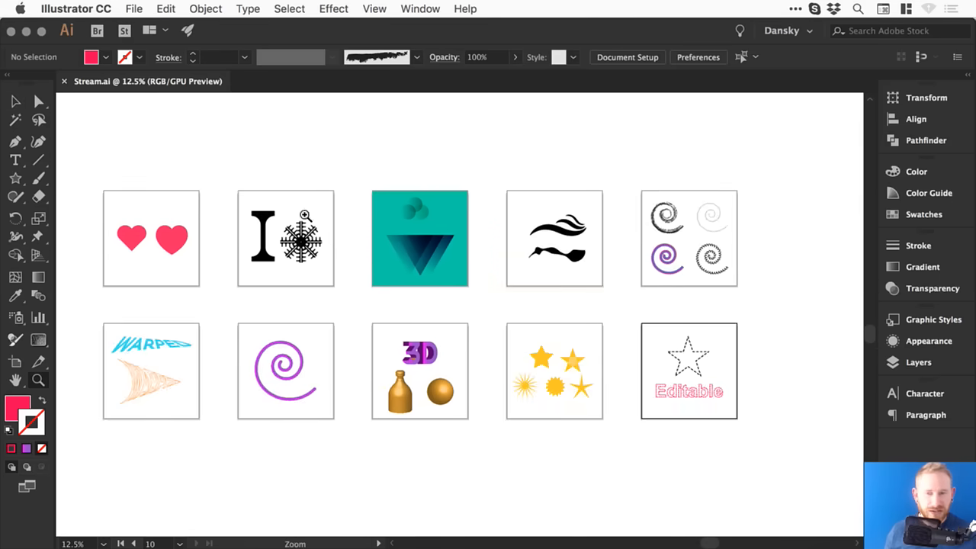
{"action": "left_click_drag", "start_coordinate": [241, 221], "coordinate": [290, 294]}
{"action": "key", "text": "z"}
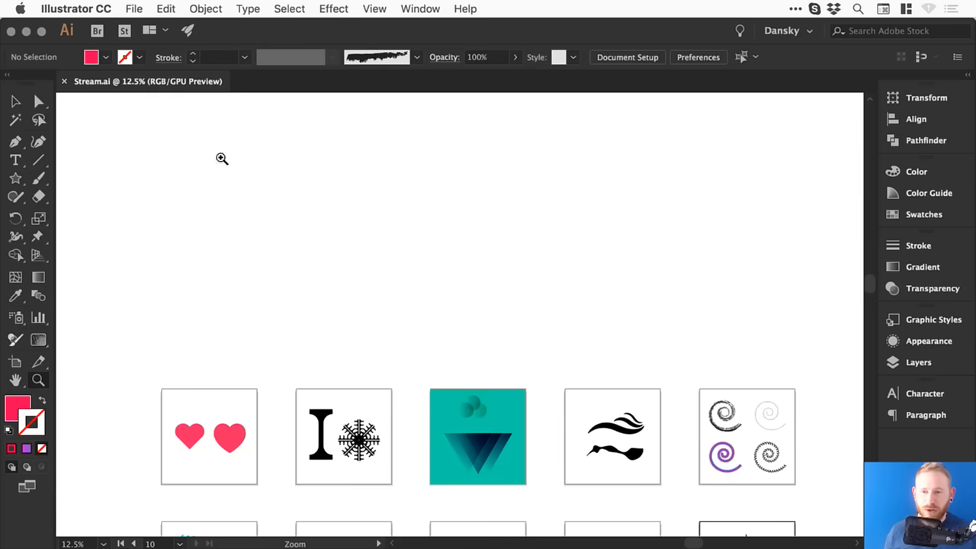
{"action": "left_click_drag", "start_coordinate": [233, 161], "coordinate": [272, 155]}
{"action": "left_click", "coordinate": [215, 8]}
{"action": "mouse_move", "coordinate": [265, 348]}
{"action": "mouse_move", "coordinate": [273, 452]}
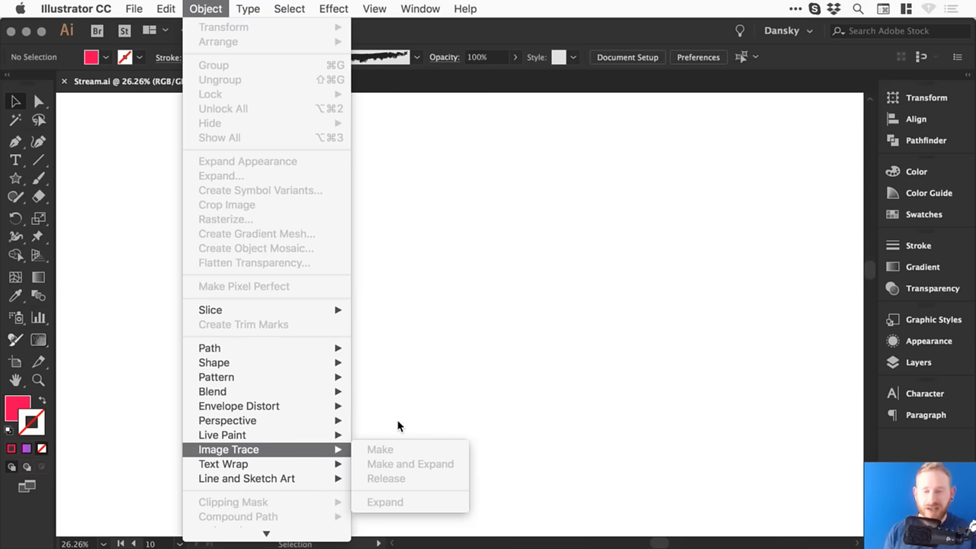
{"action": "left_click", "coordinate": [430, 257]}
{"action": "left_click", "coordinate": [208, 7]}
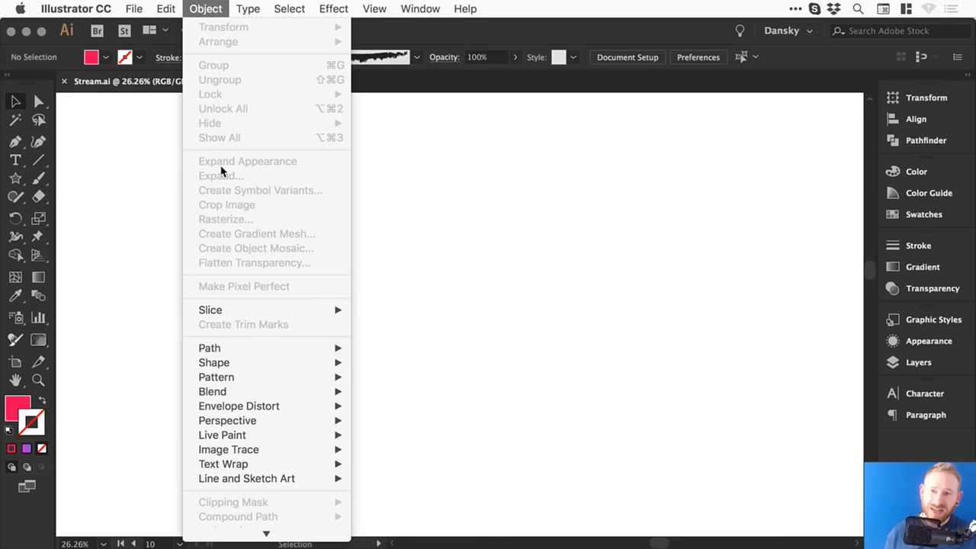
{"action": "left_click", "coordinate": [408, 208]}
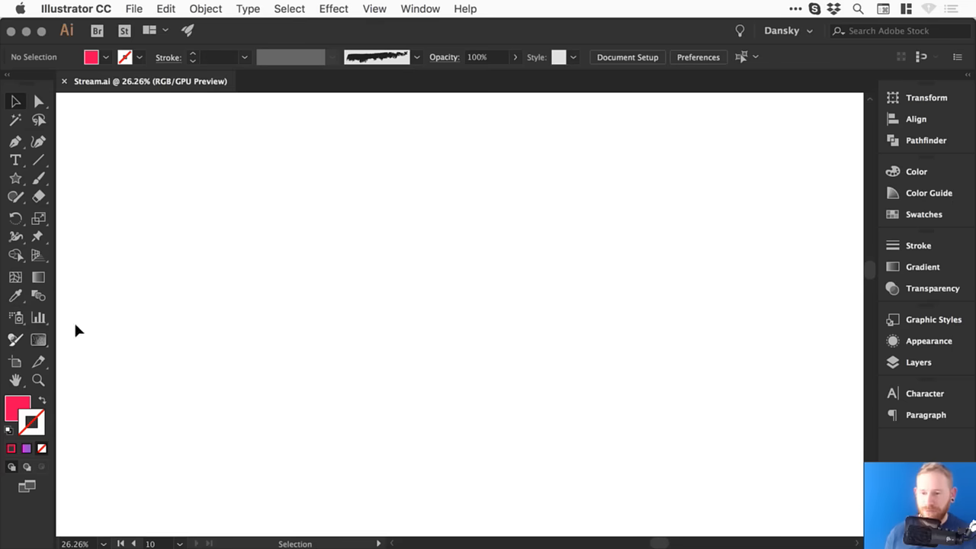
Step: Draw a large pink five-pointed star on the blank canvas, move it down and across, and deselect it
{"action": "left_click", "coordinate": [15, 178]}
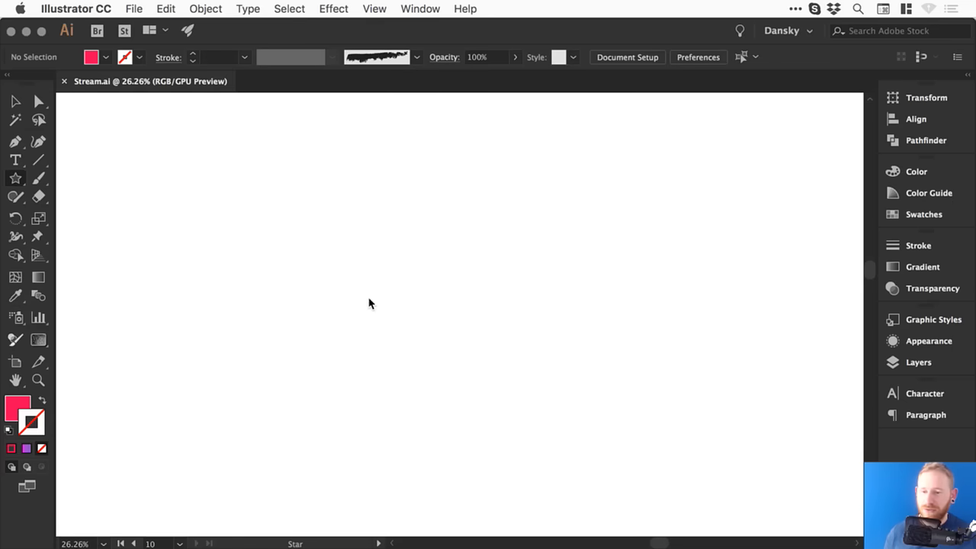
{"action": "left_click_drag", "start_coordinate": [344, 245], "coordinate": [419, 334]}
{"action": "key", "text": "v"}
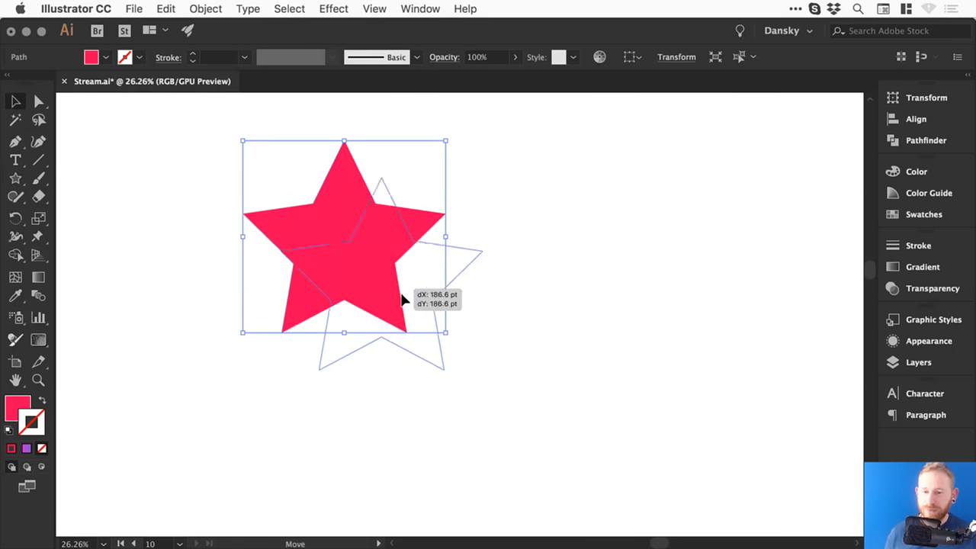
{"action": "left_click_drag", "start_coordinate": [392, 290], "coordinate": [464, 360]}
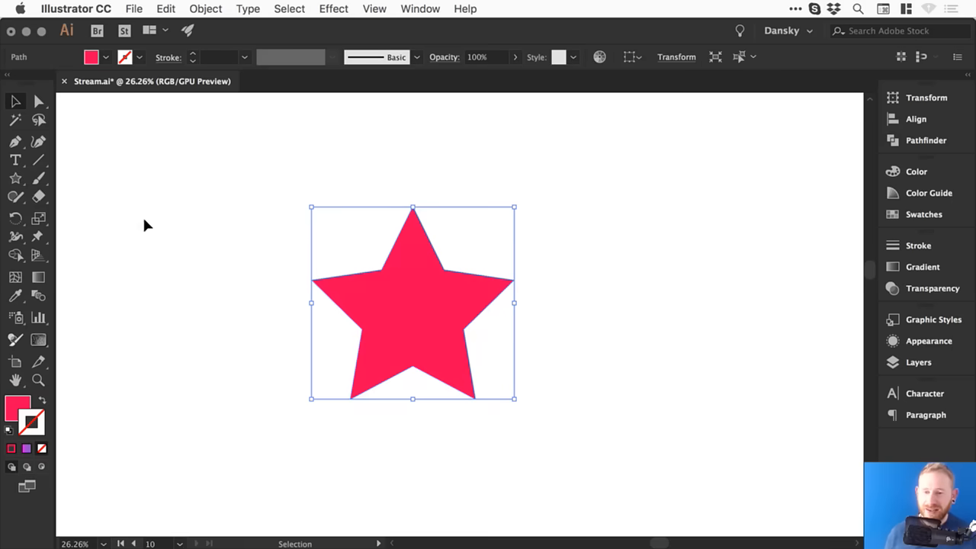
{"action": "key", "text": "space"}
{"action": "left_click_drag", "start_coordinate": [142, 275], "coordinate": [150, 242]}
{"action": "left_click", "coordinate": [237, 256]}
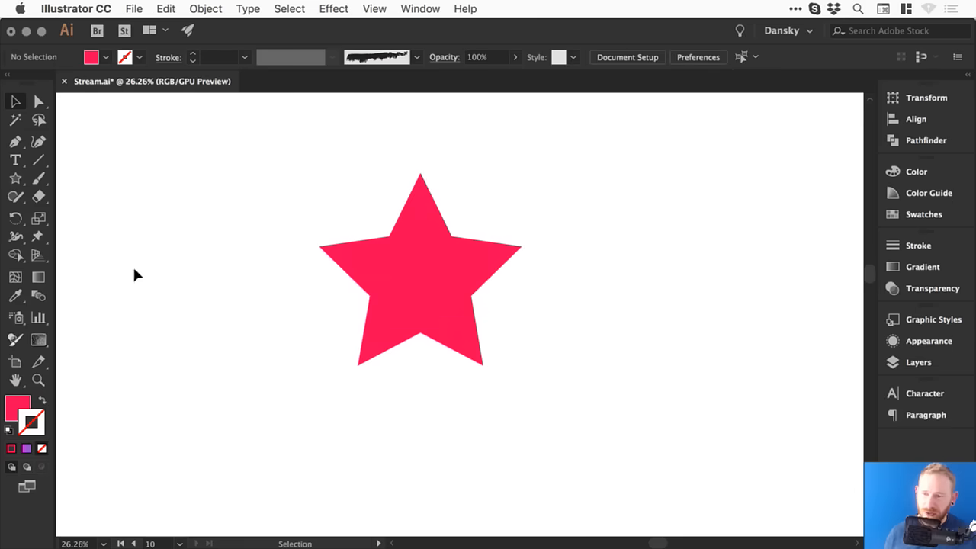
Step: Choose the Symbol Sprayer tool and open the Artistic Textures symbol library, enlarged so that all its symbols can be seen
{"action": "left_click", "coordinate": [15, 318]}
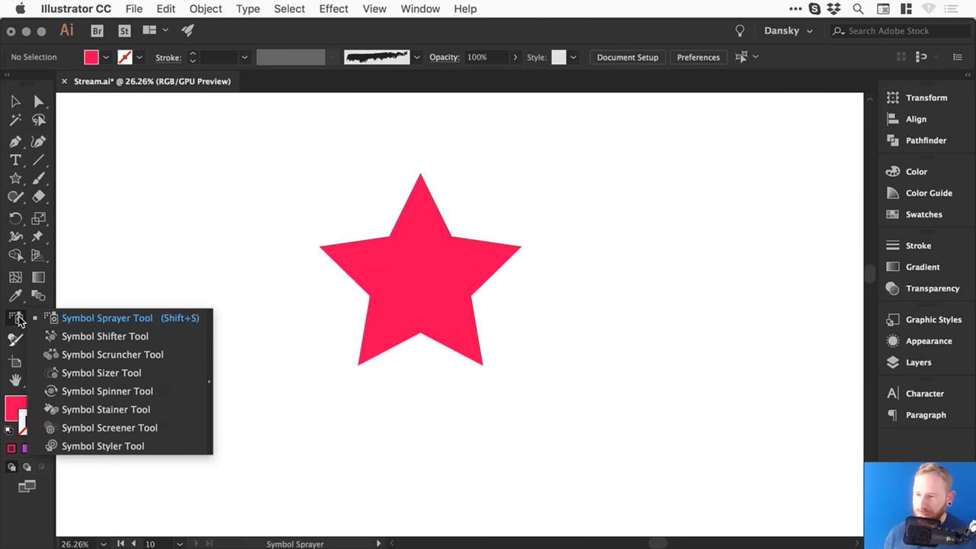
{"action": "left_click", "coordinate": [118, 318]}
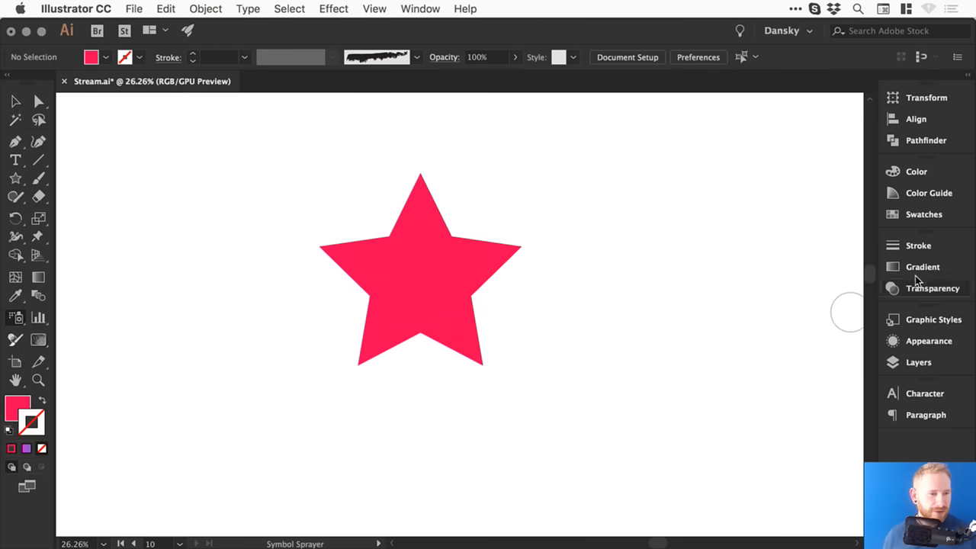
{"action": "left_click", "coordinate": [418, 10]}
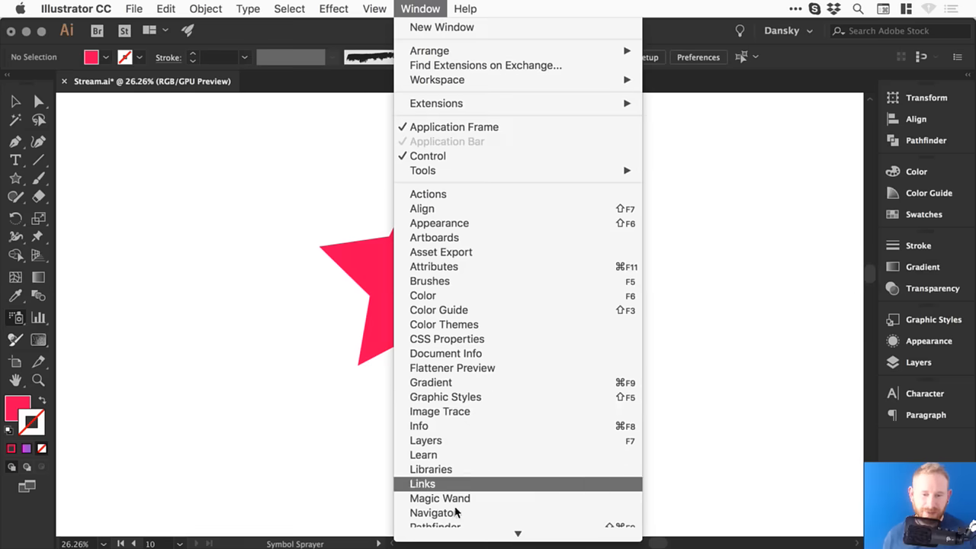
{"action": "mouse_move", "coordinate": [455, 542]}
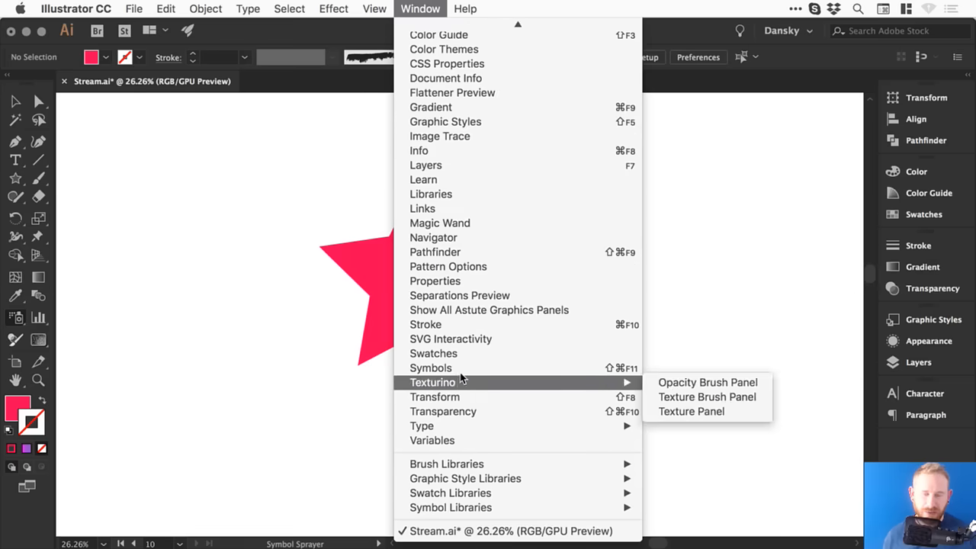
{"action": "left_click", "coordinate": [460, 369]}
{"action": "left_click", "coordinate": [832, 251]}
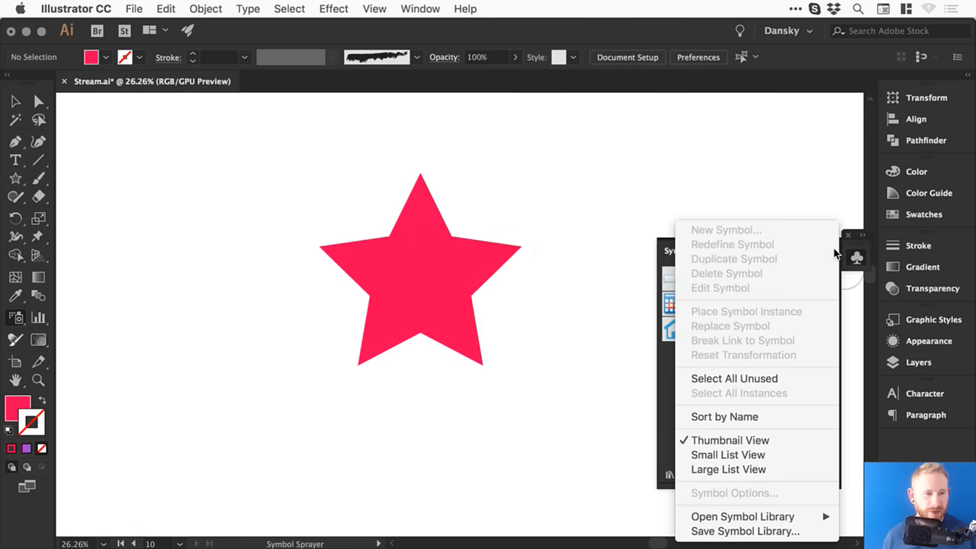
{"action": "mouse_move", "coordinate": [754, 517]}
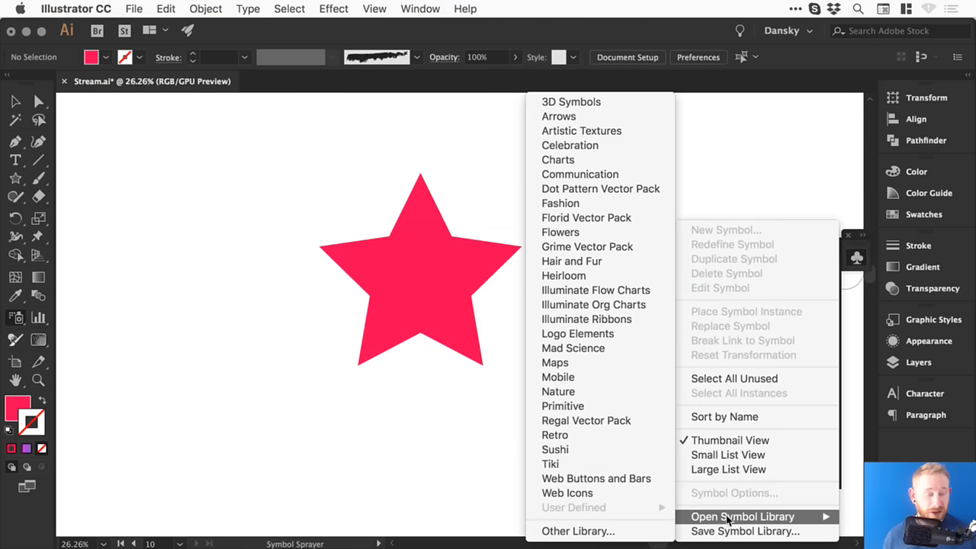
{"action": "left_click", "coordinate": [584, 131]}
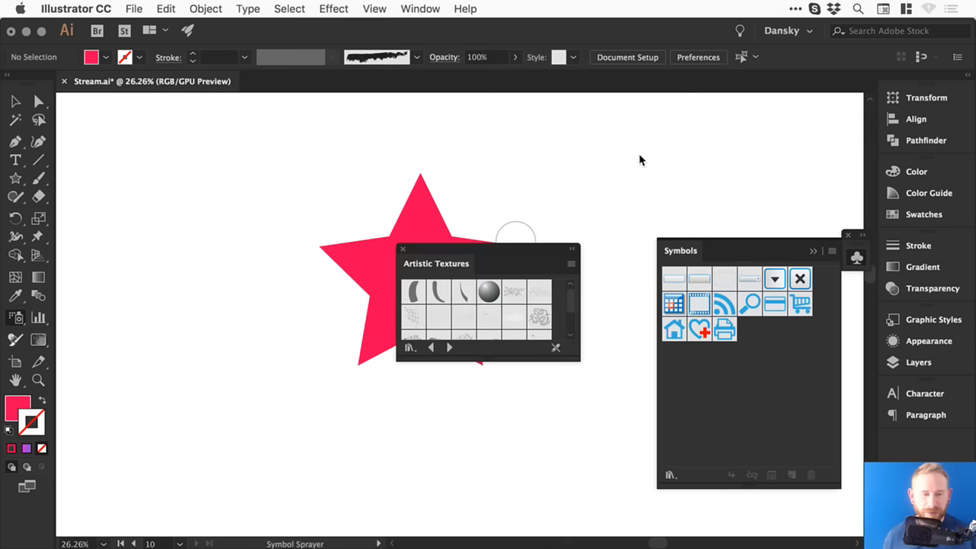
{"action": "left_click_drag", "start_coordinate": [533, 249], "coordinate": [664, 140]}
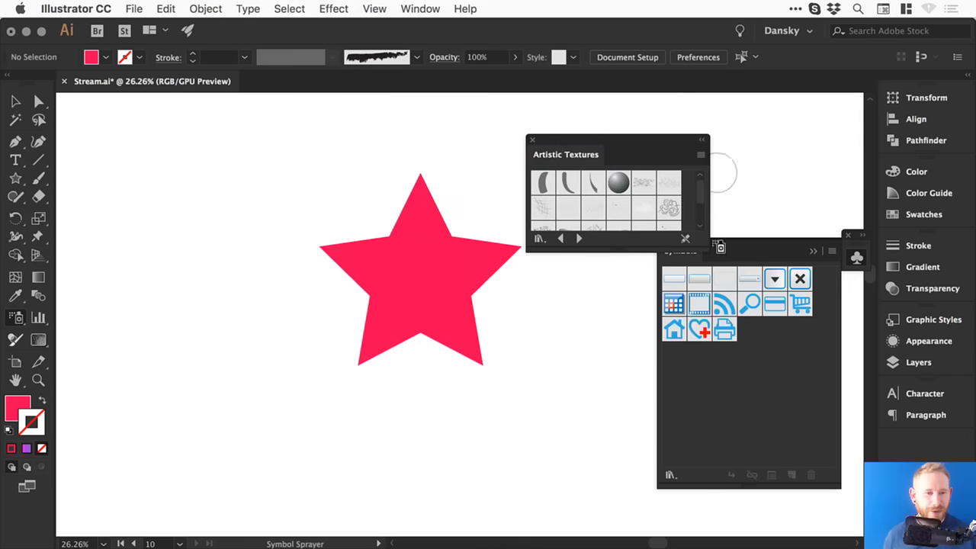
{"action": "left_click_drag", "start_coordinate": [705, 256], "coordinate": [709, 350]}
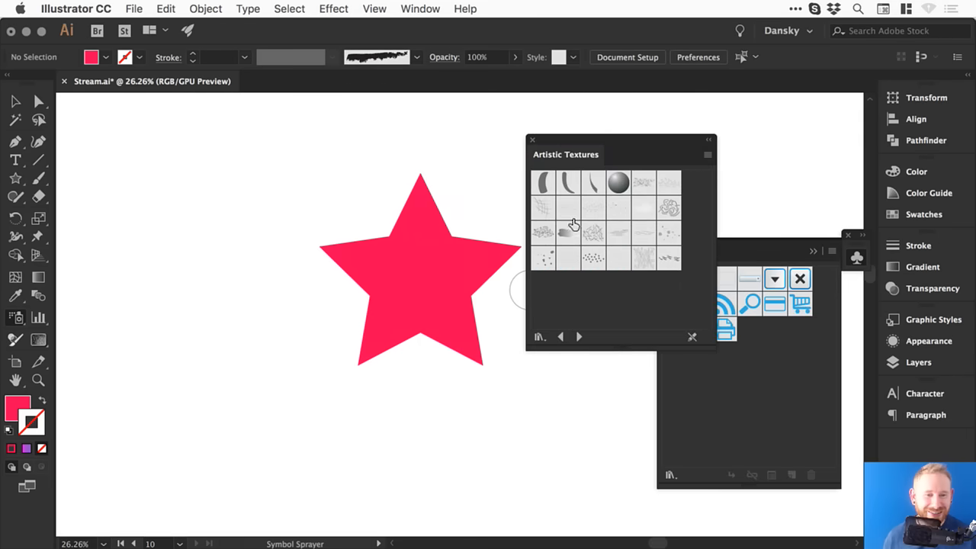
Step: Spray a patch of the Charcoal symbol on the blank area beside the star and close both symbol panels
{"action": "left_click", "coordinate": [644, 183]}
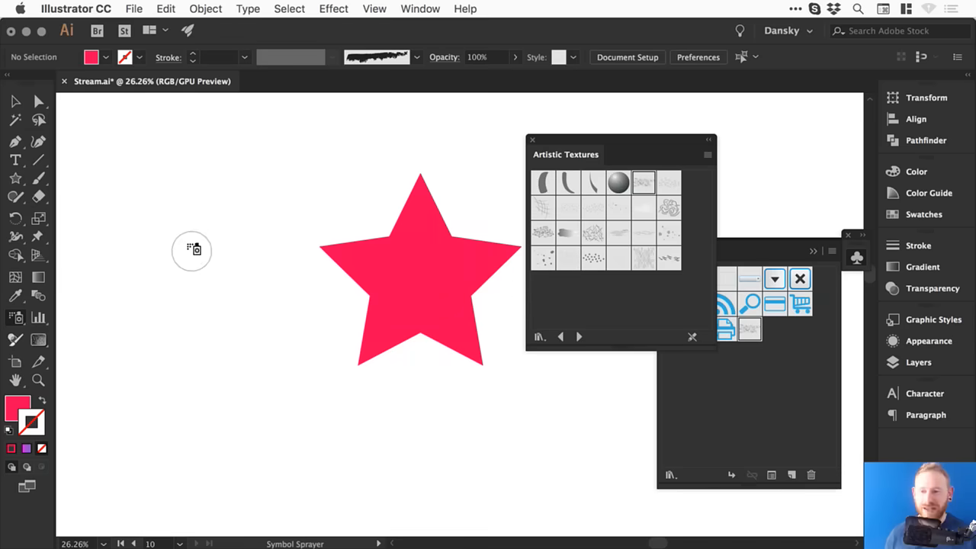
{"action": "mouse_move", "coordinate": [200, 243]}
{"action": "left_mouse_down"}
{"action": "mouse_move", "coordinate": [178, 227]}
{"action": "mouse_move", "coordinate": [192, 246]}
{"action": "mouse_move", "coordinate": [176, 231]}
{"action": "mouse_move", "coordinate": [153, 246]}
{"action": "mouse_move", "coordinate": [189, 230]}
{"action": "mouse_move", "coordinate": [172, 239]}
{"action": "mouse_move", "coordinate": [176, 251]}
{"action": "mouse_move", "coordinate": [167, 205]}
{"action": "mouse_move", "coordinate": [214, 219]}
{"action": "mouse_move", "coordinate": [147, 230]}
{"action": "mouse_move", "coordinate": [162, 206]}
{"action": "mouse_move", "coordinate": [186, 212]}
{"action": "mouse_move", "coordinate": [197, 237]}
{"action": "mouse_move", "coordinate": [164, 219]}
{"action": "mouse_move", "coordinate": [160, 204]}
{"action": "mouse_move", "coordinate": [185, 224]}
{"action": "left_mouse_up"}
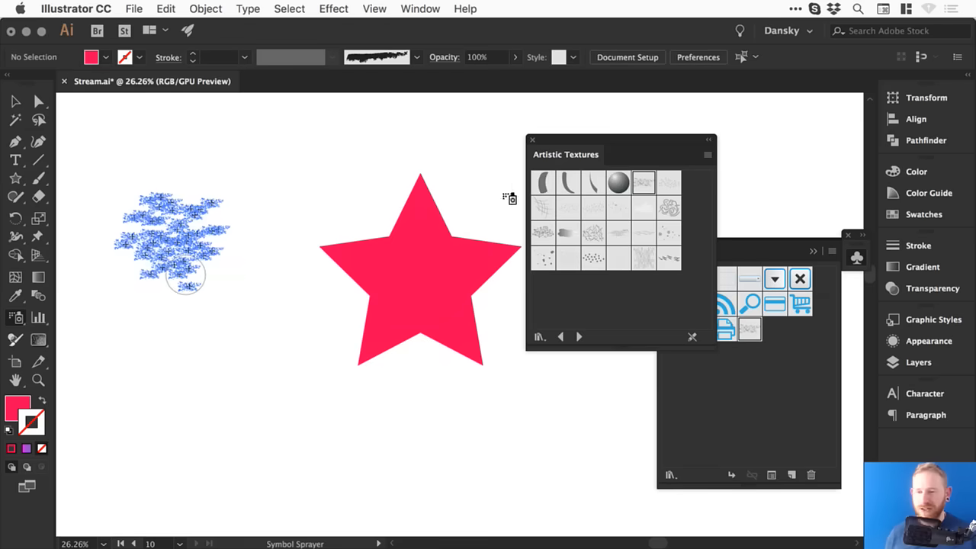
{"action": "key", "text": "v"}
{"action": "left_click", "coordinate": [532, 142]}
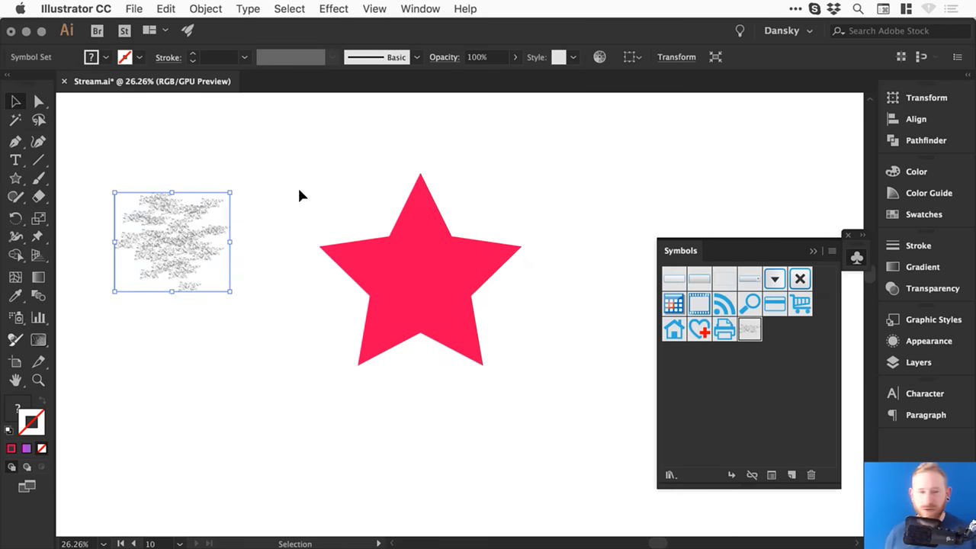
{"action": "left_click", "coordinate": [847, 237]}
Step: Enlarge the sprayed Charcoal patch and expand its object and fill twice, turning the symbol set into plain paths
{"action": "left_click_drag", "start_coordinate": [230, 292], "coordinate": [292, 343]}
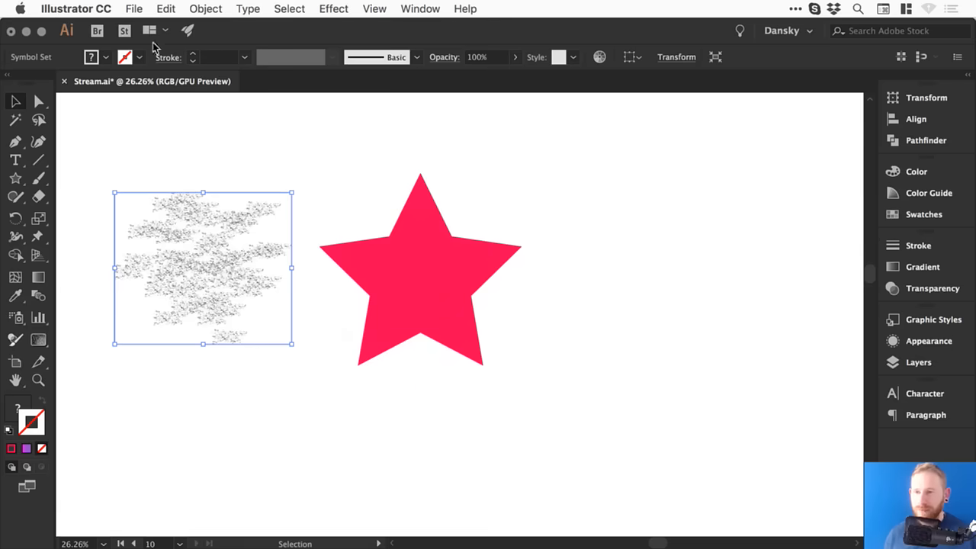
{"action": "left_click", "coordinate": [210, 9]}
{"action": "left_click", "coordinate": [203, 174]}
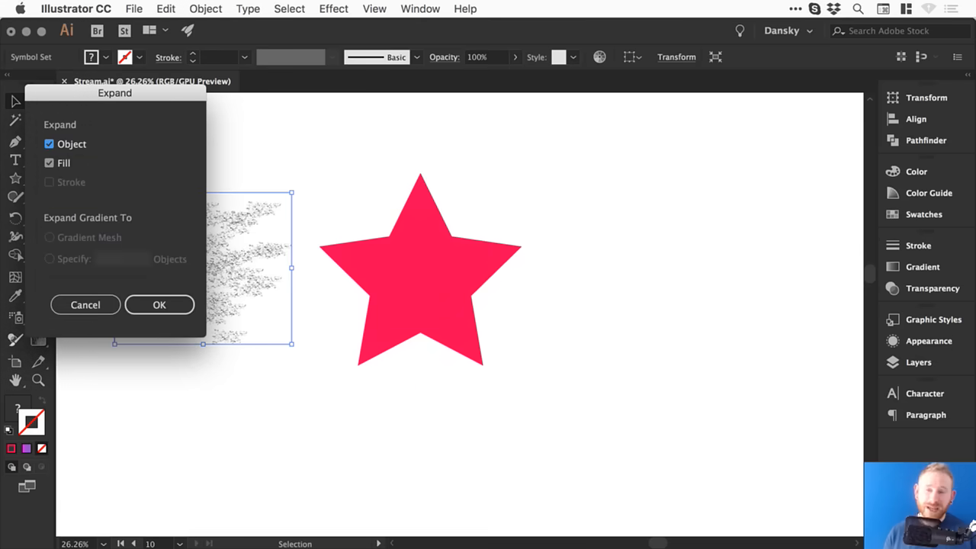
{"action": "left_click", "coordinate": [165, 307]}
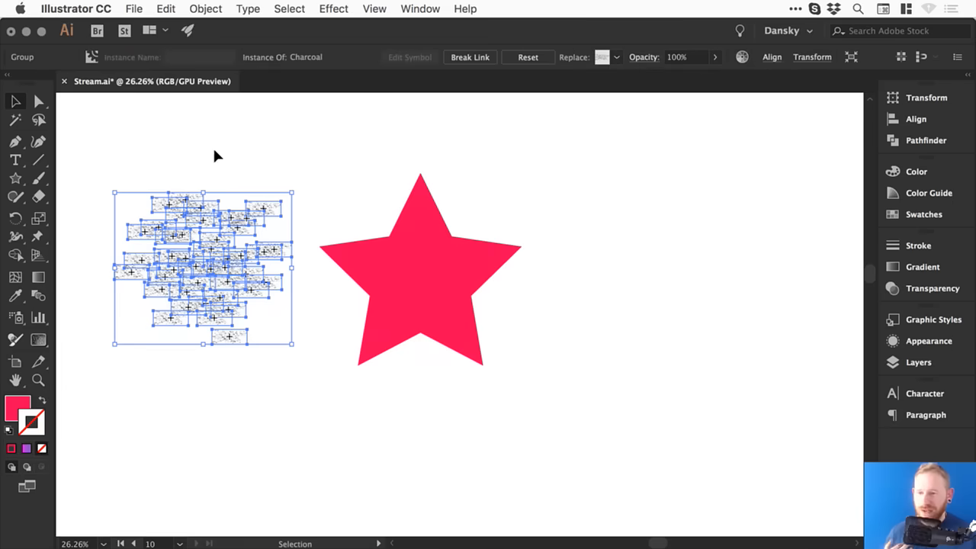
{"action": "left_click", "coordinate": [201, 8]}
{"action": "left_click", "coordinate": [201, 174]}
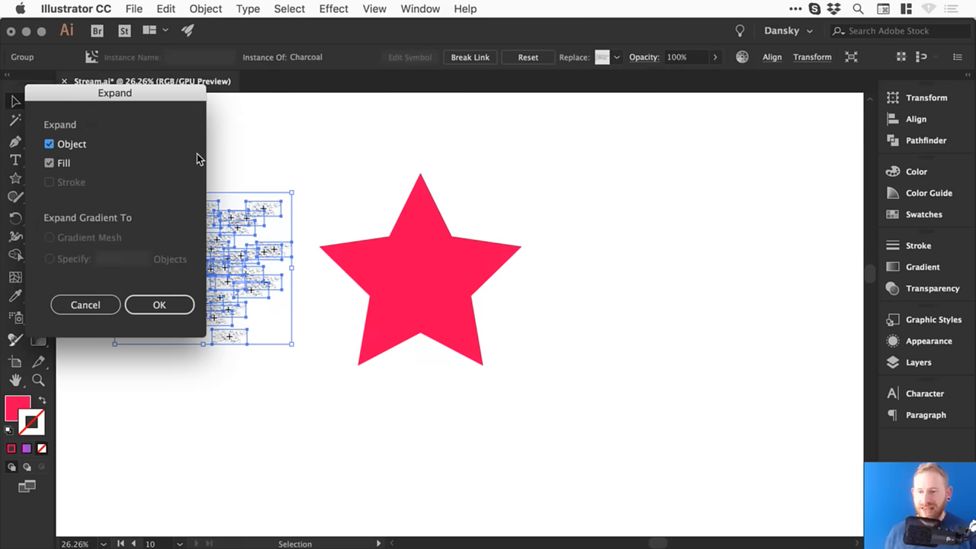
{"action": "key", "text": "Return"}
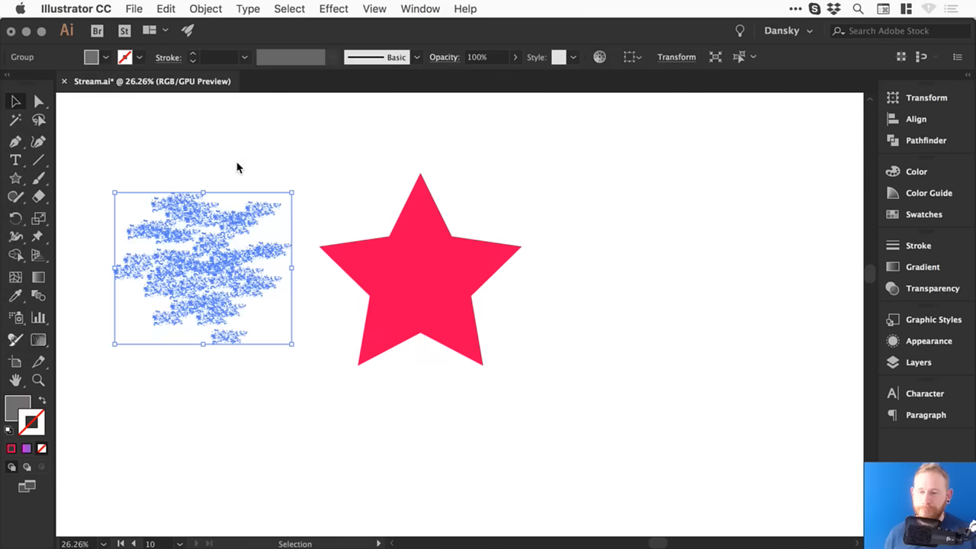
Step: Select the whole expanded Charcoal texture and ungroup it
{"action": "left_click", "coordinate": [237, 153]}
{"action": "key", "text": "z"}
{"action": "left_click_drag", "start_coordinate": [96, 161], "coordinate": [419, 419]}
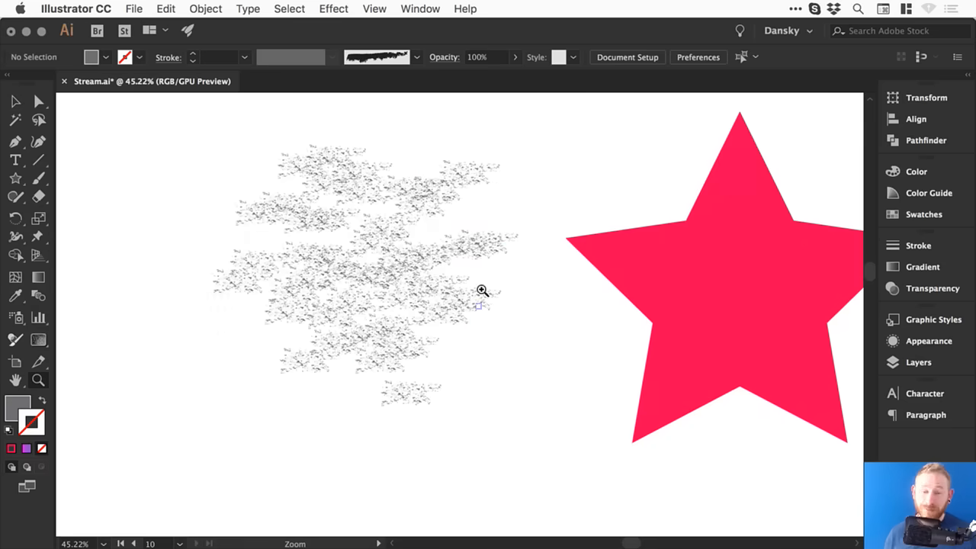
{"action": "key", "text": "v"}
{"action": "left_click_drag", "start_coordinate": [214, 146], "coordinate": [291, 220]}
{"action": "left_click_drag", "start_coordinate": [169, 123], "coordinate": [285, 146]}
{"action": "left_click", "coordinate": [205, 8]}
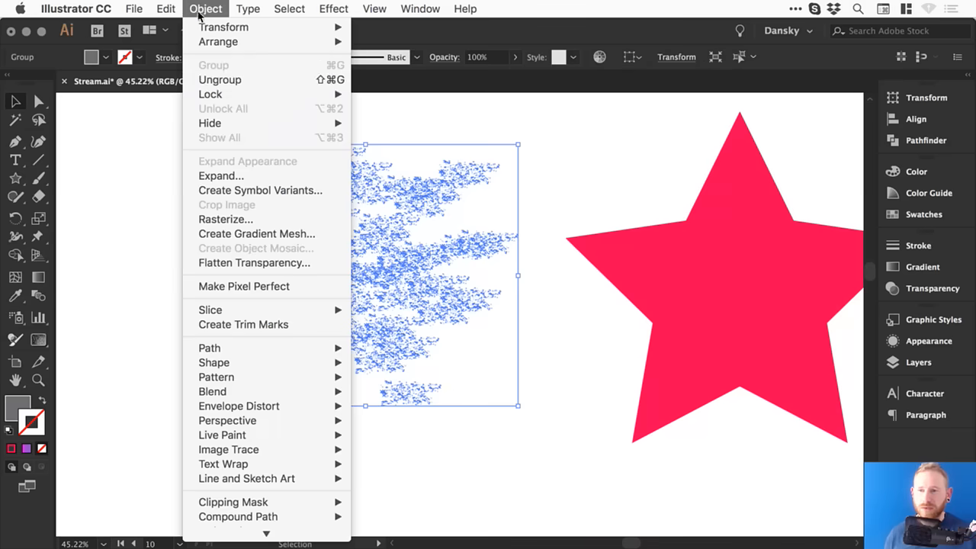
{"action": "left_click", "coordinate": [220, 81]}
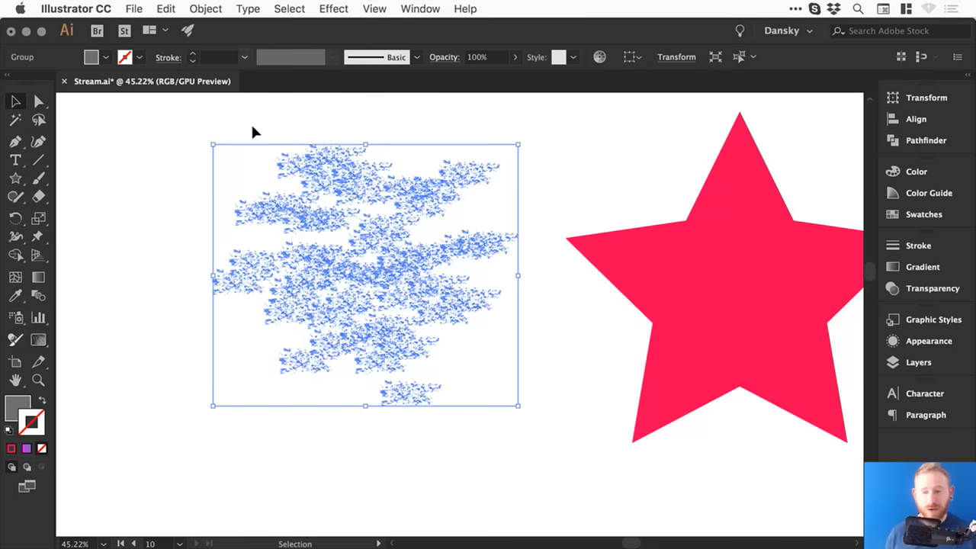
Step: Fill the Charcoal texture with the blue 0b50fc and deselect it
{"action": "double_click", "coordinate": [17, 404]}
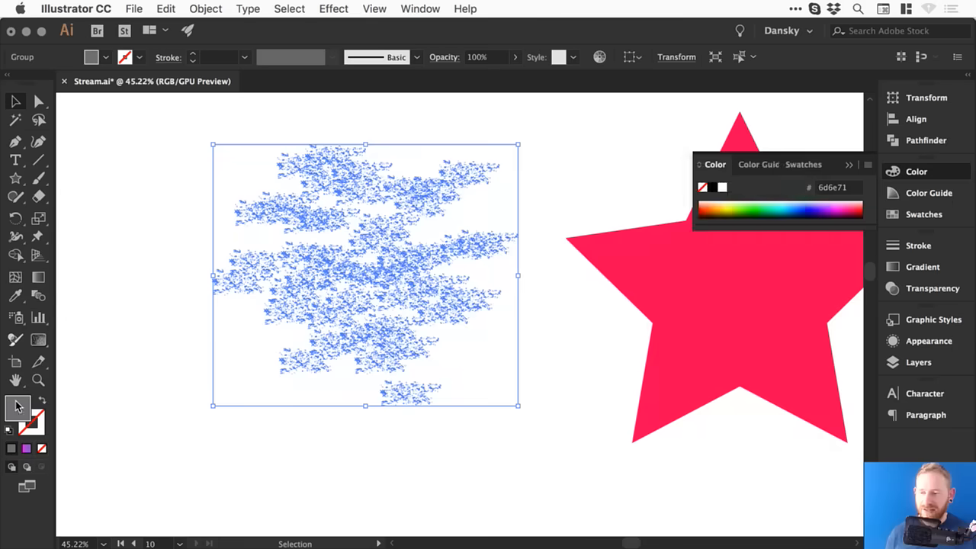
{"action": "left_click", "coordinate": [431, 266]}
{"action": "mouse_move", "coordinate": [408, 249]}
{"action": "left_mouse_down"}
{"action": "mouse_move", "coordinate": [386, 213]}
{"action": "mouse_move", "coordinate": [580, 225]}
{"action": "mouse_move", "coordinate": [573, 216]}
{"action": "left_mouse_up"}
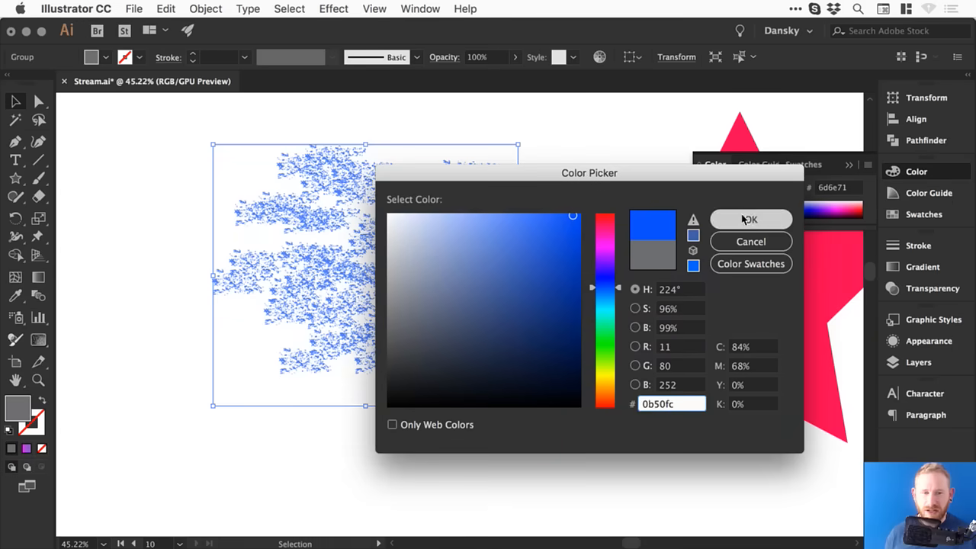
{"action": "key", "text": "Return"}
{"action": "left_click", "coordinate": [129, 244]}
{"action": "scroll", "coordinate": [195, 253], "scroll_direction": "right", "scroll_amount": 5}
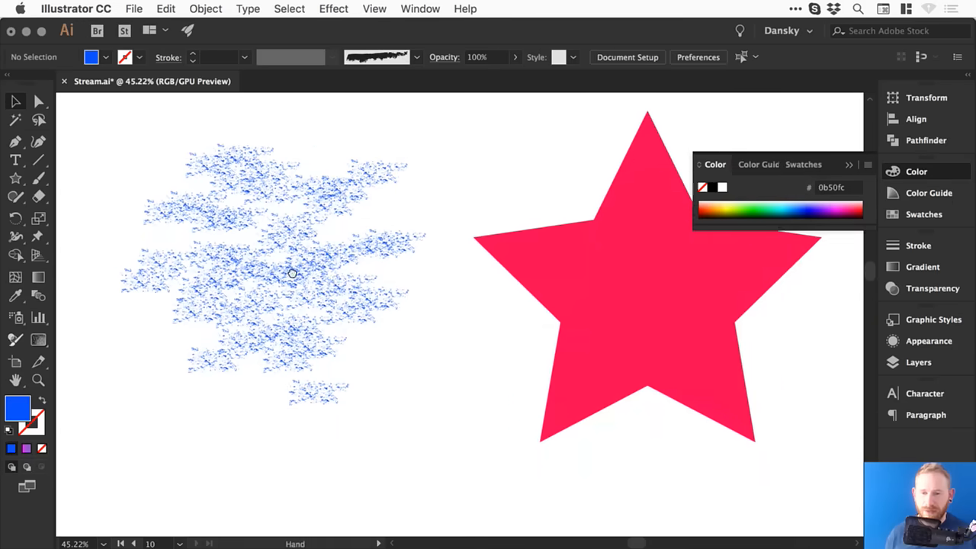
Step: Shrink the pink star and move the blue Charcoal texture over it, leaving the texture deselected
{"action": "key", "text": "super+minus"}
{"action": "key", "text": "super+minus"}
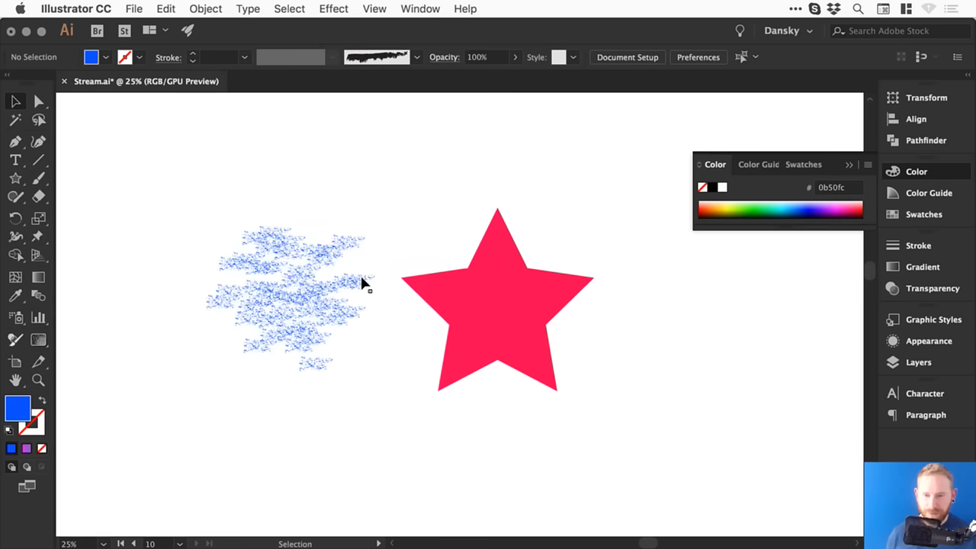
{"action": "left_click", "coordinate": [492, 268]}
{"action": "left_click_drag", "start_coordinate": [591, 208], "coordinate": [561, 238]}
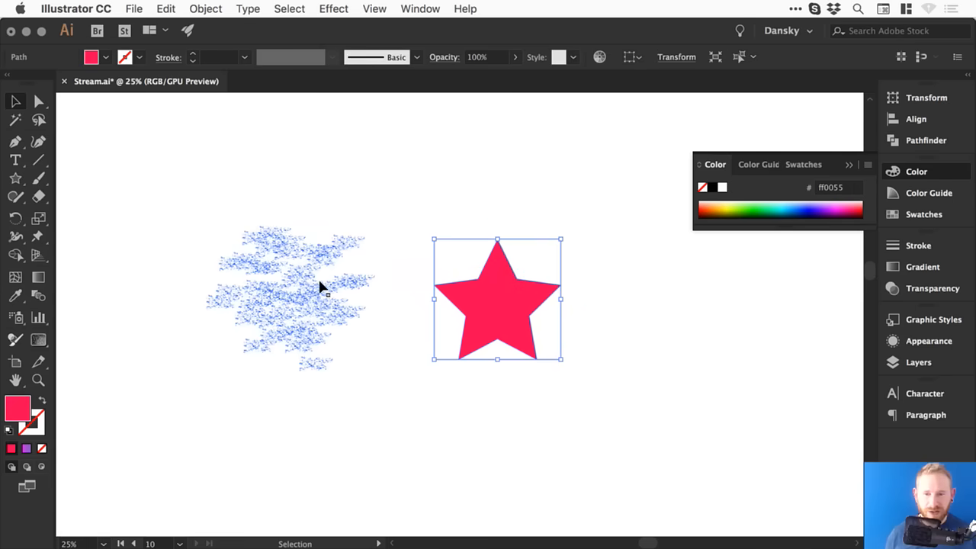
{"action": "left_click_drag", "start_coordinate": [331, 292], "coordinate": [549, 295]}
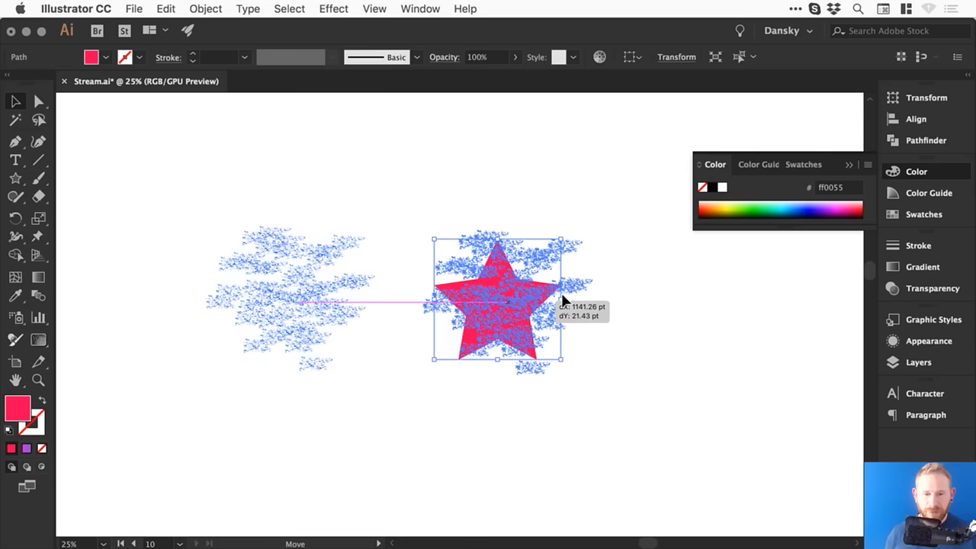
{"action": "left_click", "coordinate": [588, 208]}
{"action": "key", "text": "z"}
{"action": "left_click_drag", "start_coordinate": [381, 212], "coordinate": [559, 357]}
{"action": "key", "text": "v"}
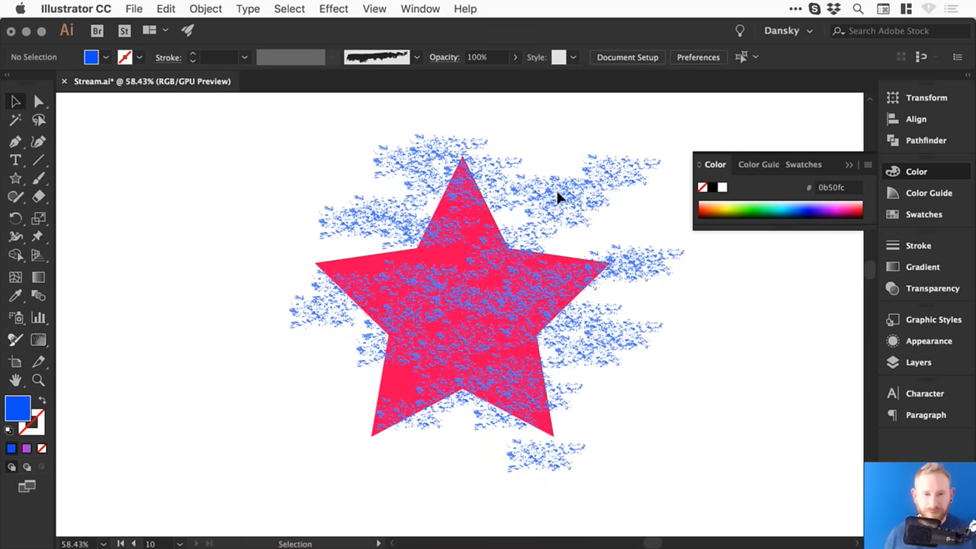
Step: Fill the Charcoal texture over the star with white ffffff and deselect it
{"action": "left_click", "coordinate": [558, 196]}
{"action": "double_click", "coordinate": [18, 410]}
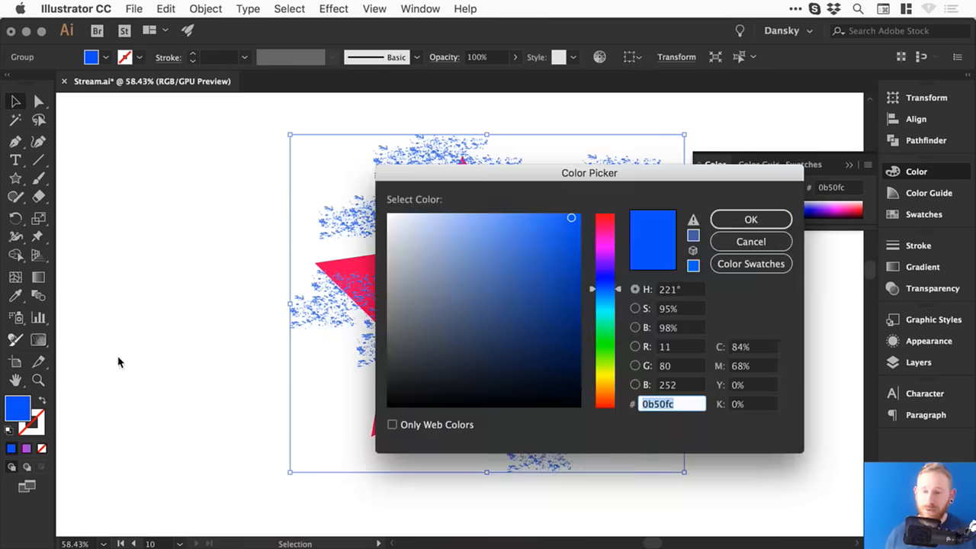
{"action": "left_click_drag", "start_coordinate": [372, 218], "coordinate": [387, 215]}
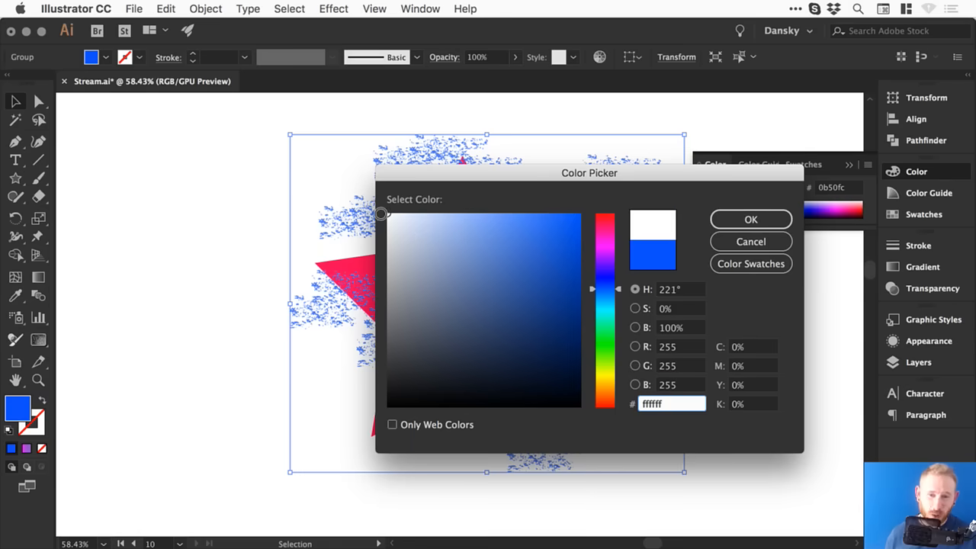
{"action": "left_click", "coordinate": [766, 221]}
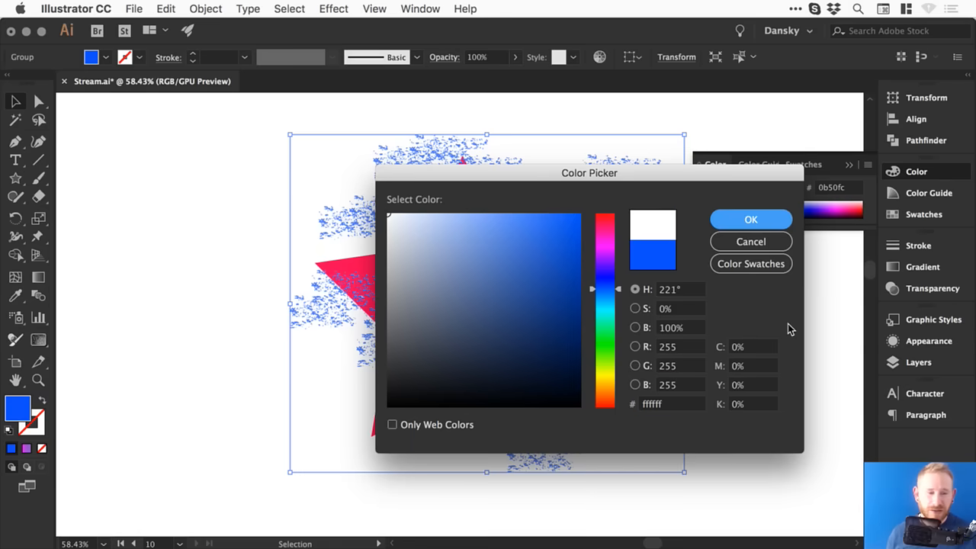
{"action": "key", "text": "Return"}
{"action": "left_click", "coordinate": [793, 302]}
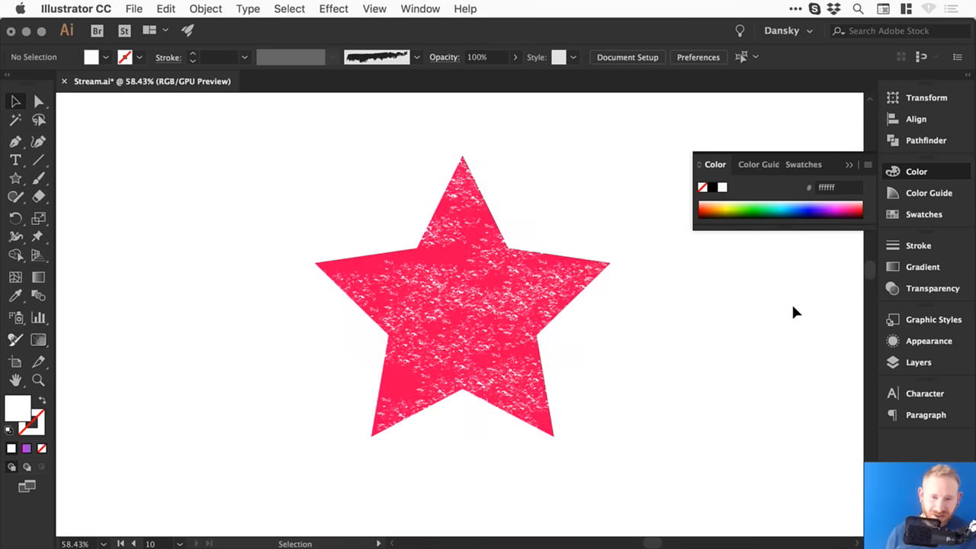
Step: Draw a large rectangle around the star, send it to the back and fill it with green a4d400
{"action": "left_click", "coordinate": [16, 178]}
{"action": "left_click", "coordinate": [92, 177]}
{"action": "mouse_move", "coordinate": [136, 126]}
{"action": "left_mouse_down"}
{"action": "mouse_move", "coordinate": [381, 224]}
{"action": "mouse_move", "coordinate": [815, 464]}
{"action": "mouse_move", "coordinate": [802, 476]}
{"action": "left_mouse_up"}
{"action": "key", "text": "v"}
{"action": "key", "text": "super+shift+bracketleft"}
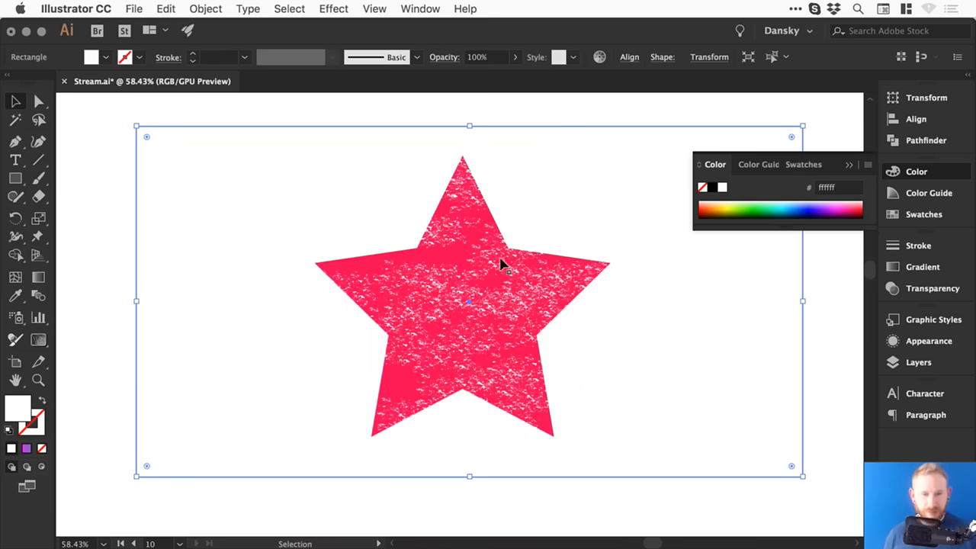
{"action": "left_click", "coordinate": [737, 218]}
{"action": "left_click", "coordinate": [83, 201]}
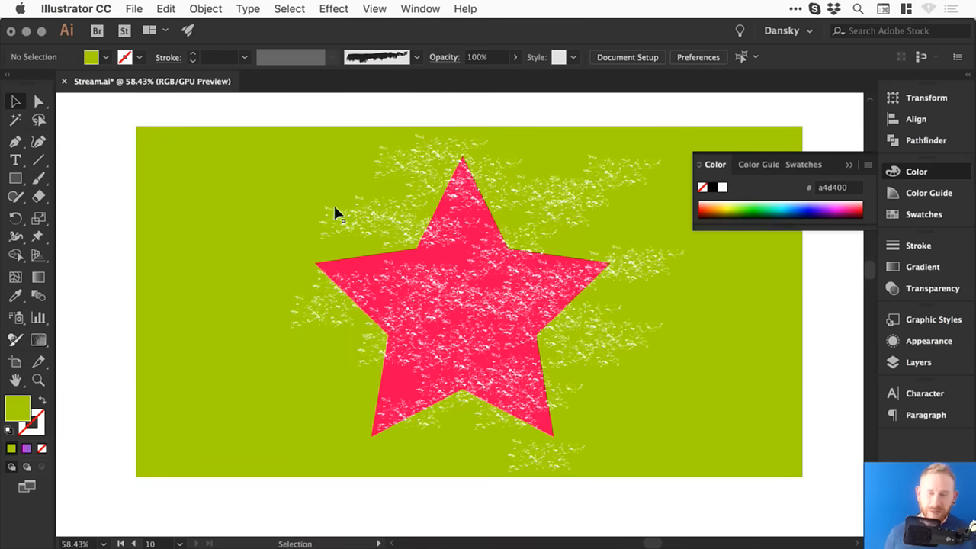
Step: Unite the white Charcoal texture's pieces with Pathfinder, make them one compound path and deselect it
{"action": "left_click", "coordinate": [379, 209]}
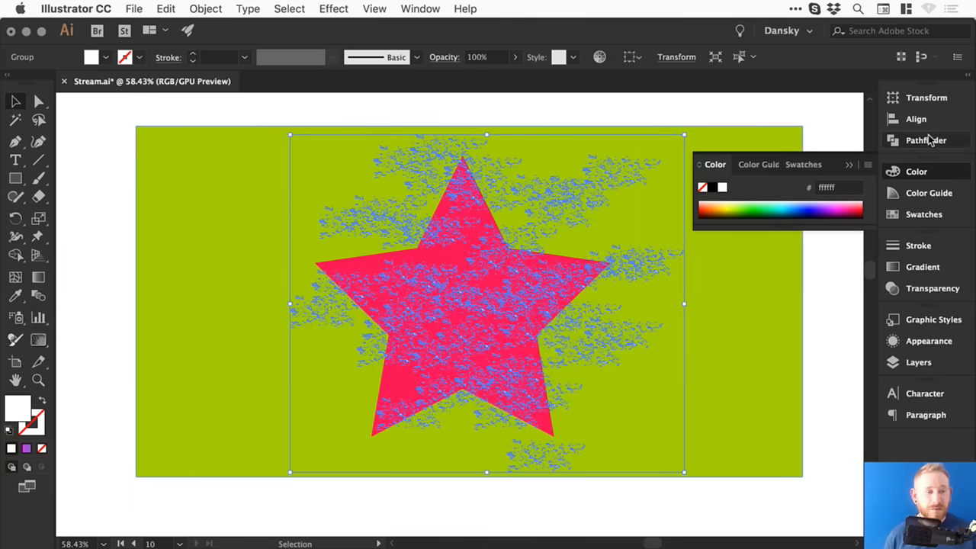
{"action": "left_click", "coordinate": [930, 140]}
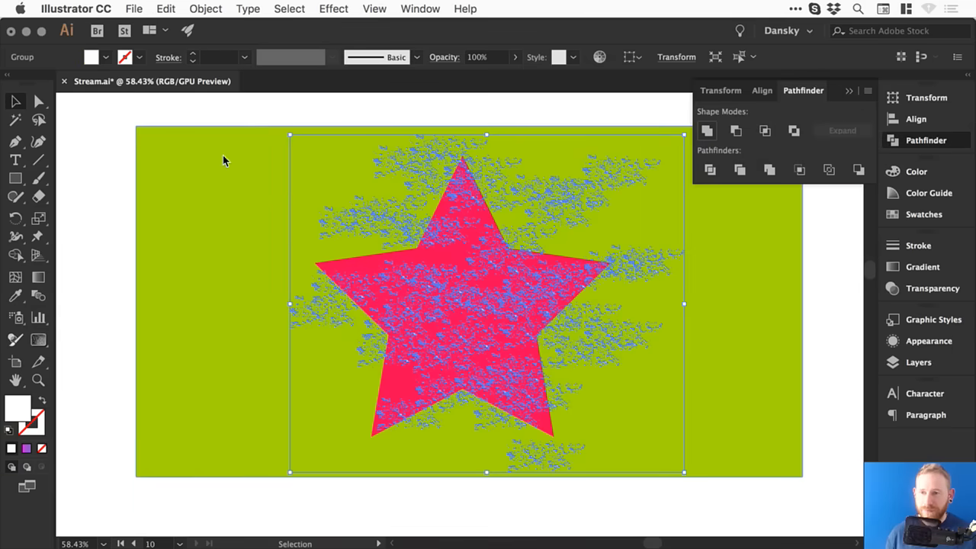
{"action": "left_click", "coordinate": [211, 8]}
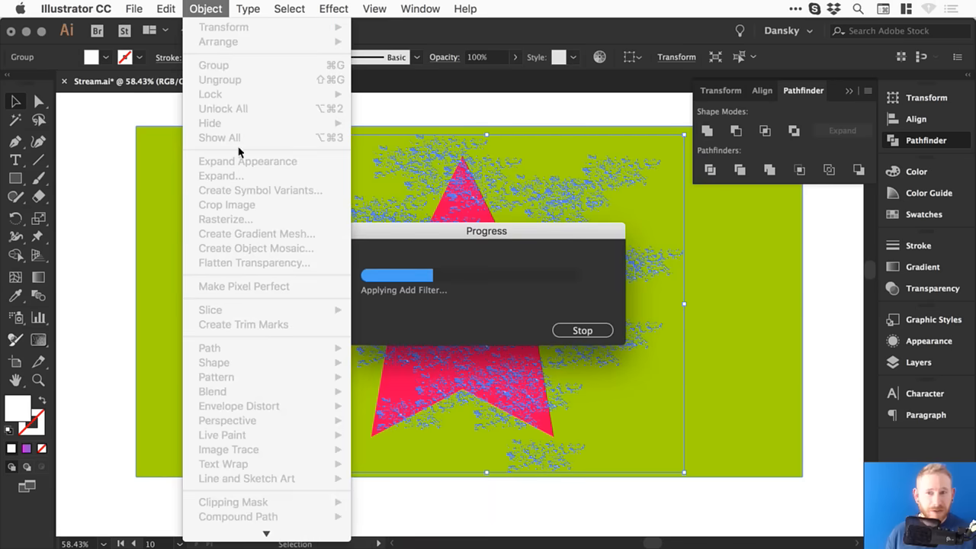
{"action": "left_click", "coordinate": [207, 9]}
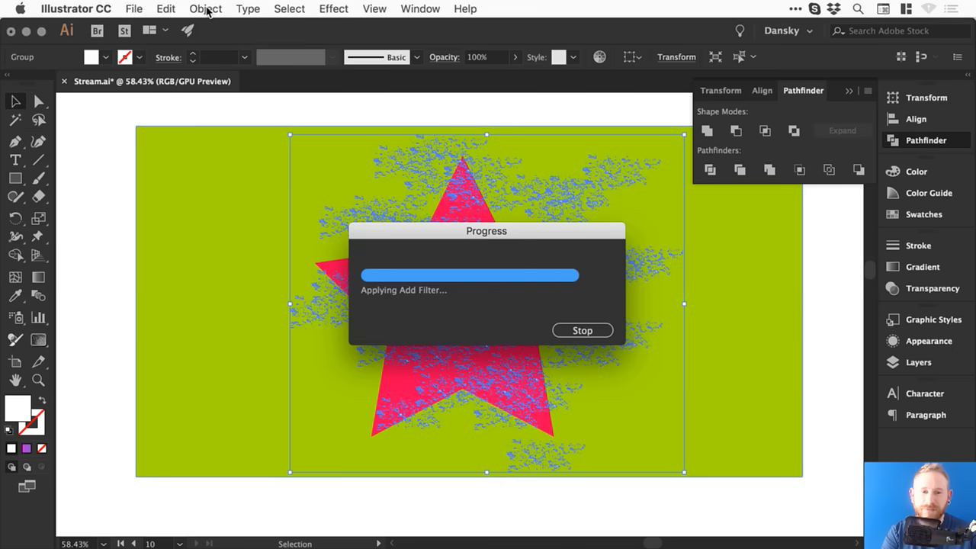
{"action": "left_click", "coordinate": [206, 9]}
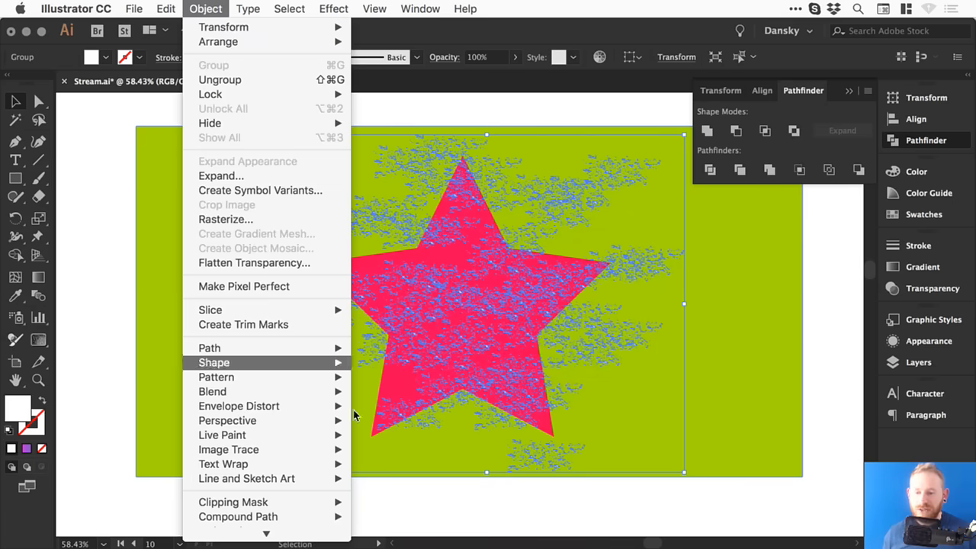
{"action": "mouse_move", "coordinate": [331, 518]}
{"action": "left_click", "coordinate": [374, 517]}
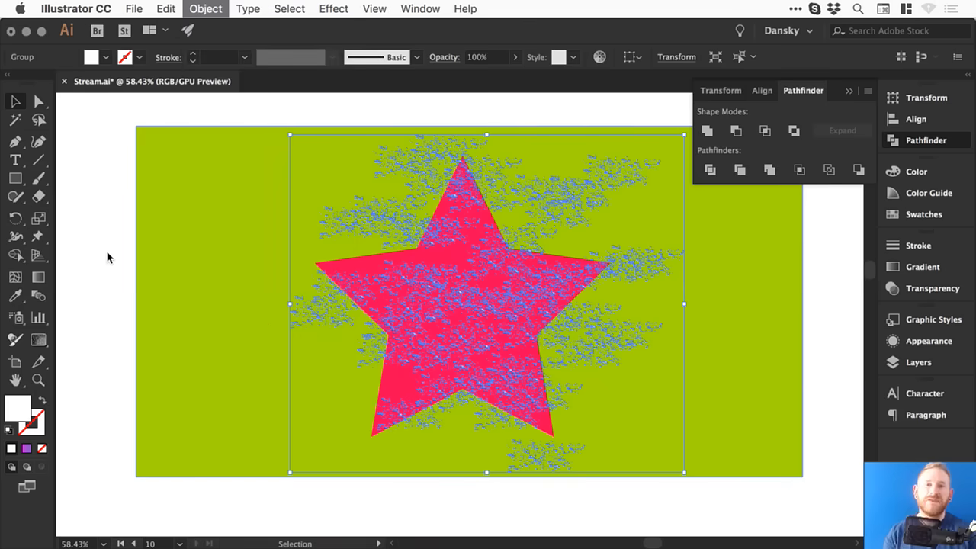
{"action": "left_click_drag", "start_coordinate": [108, 257], "coordinate": [88, 293]}
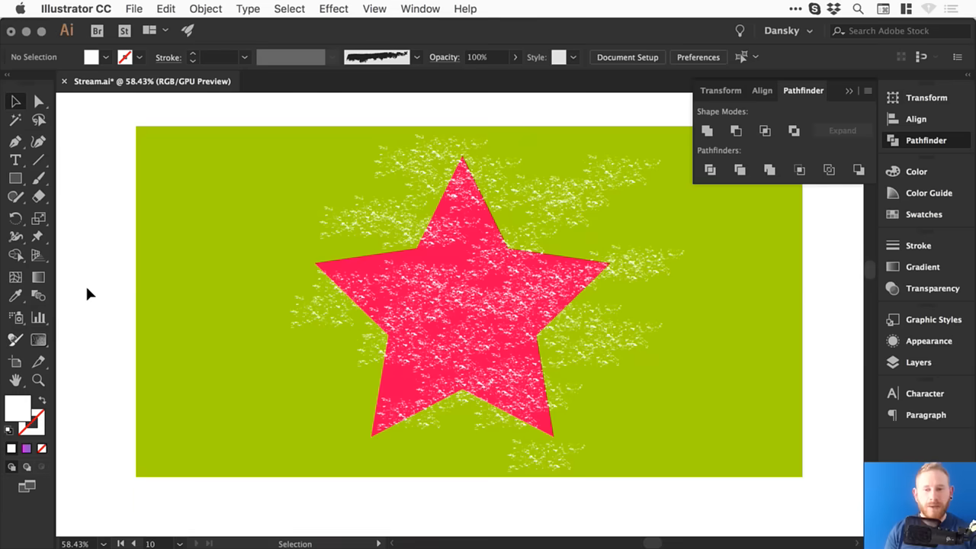
{"action": "left_click_drag", "start_coordinate": [87, 289], "coordinate": [99, 247]}
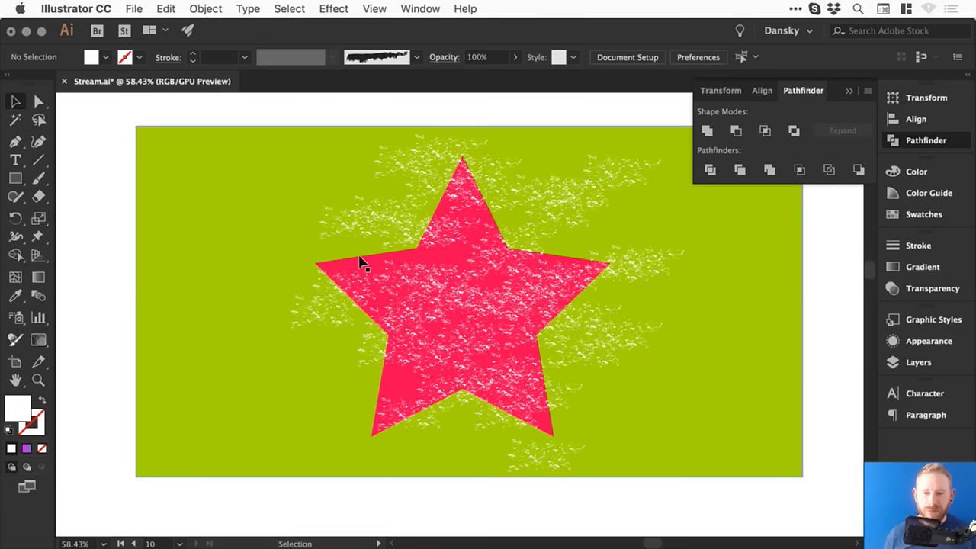
Step: Subtract the Charcoal texture from the pink star with Minus Front and close the Pathfinder panel
{"action": "left_click", "coordinate": [342, 240]}
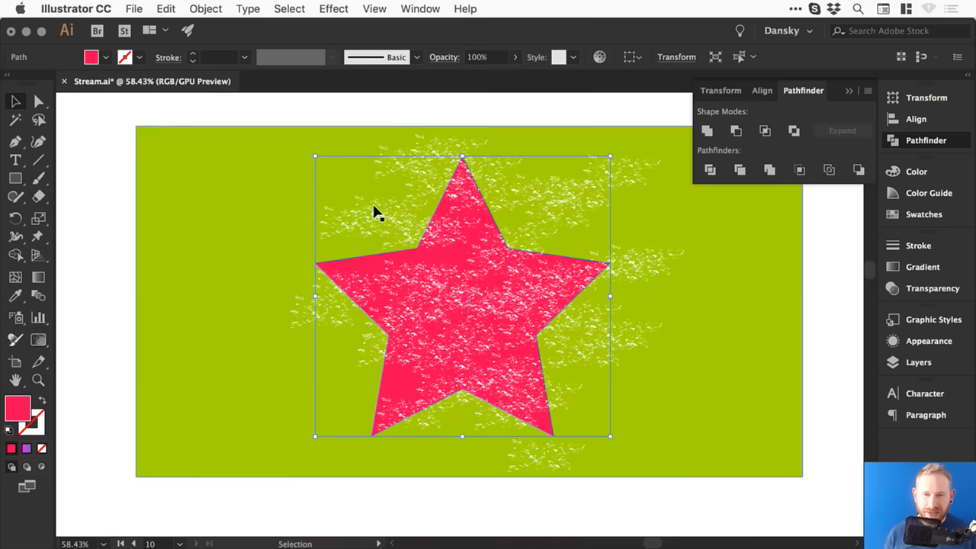
{"action": "left_click", "coordinate": [738, 130]}
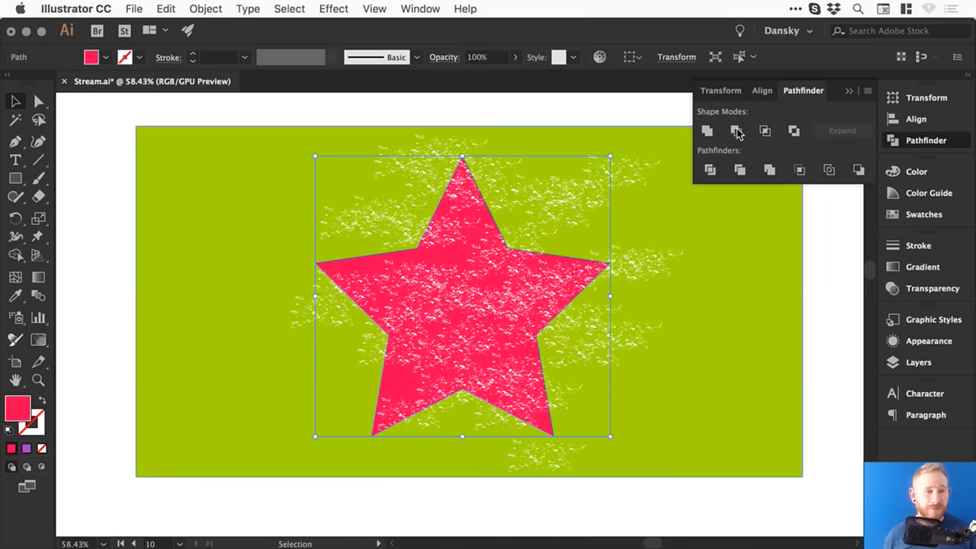
{"action": "key", "text": "super+z"}
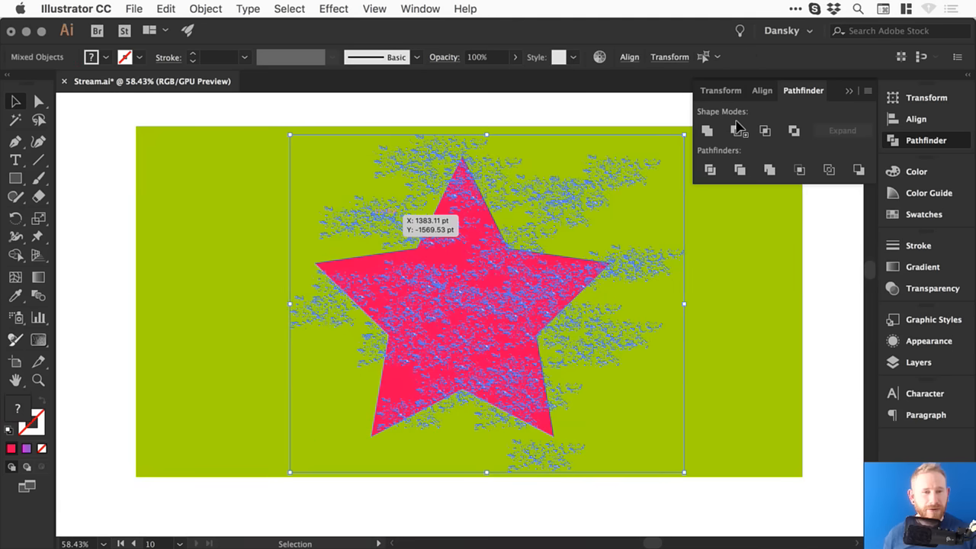
{"action": "left_click", "coordinate": [737, 133]}
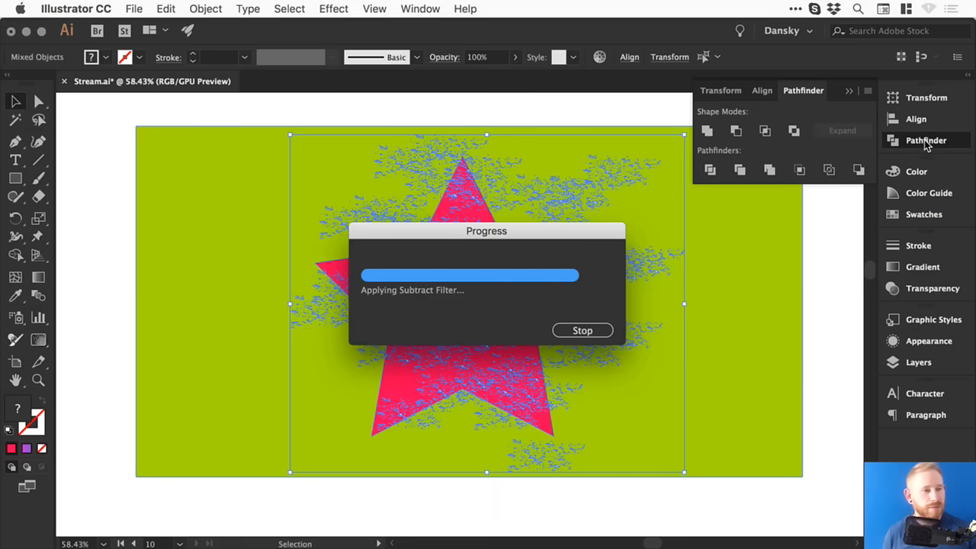
{"action": "left_click", "coordinate": [926, 143]}
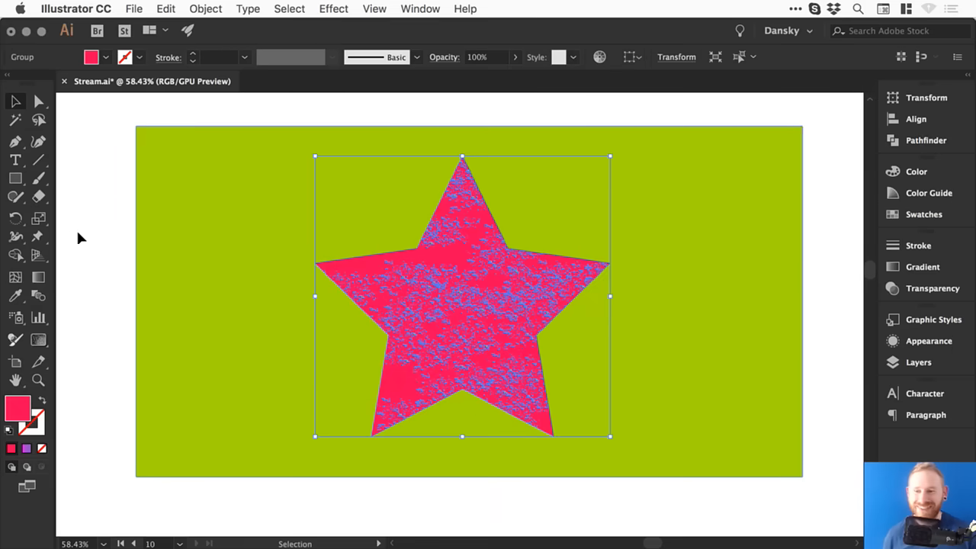
Step: Deselect the star and examine its cut-out texture up close in both outline and preview view
{"action": "left_click", "coordinate": [107, 223]}
{"action": "key", "text": "z"}
{"action": "left_click_drag", "start_coordinate": [306, 210], "coordinate": [721, 375]}
{"action": "key", "text": "v"}
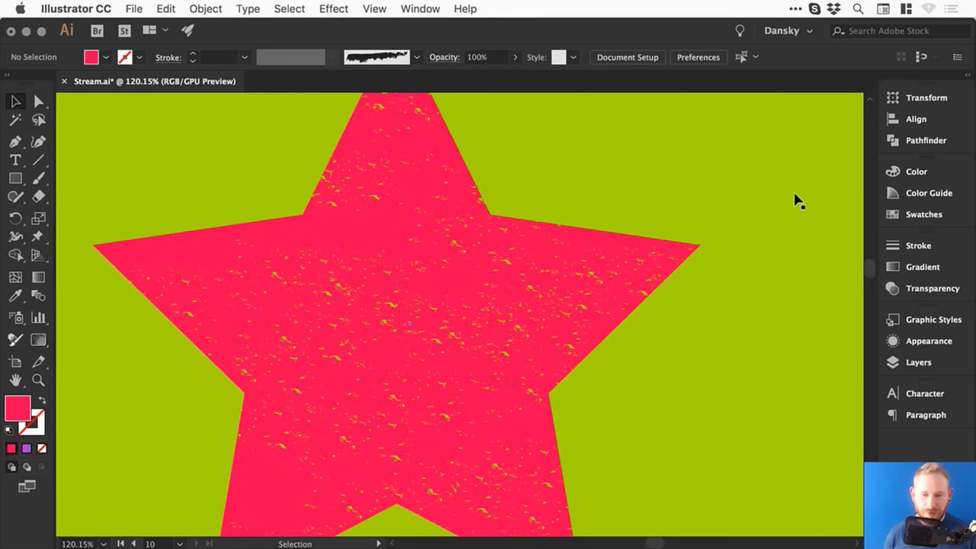
{"action": "key", "text": "super+y"}
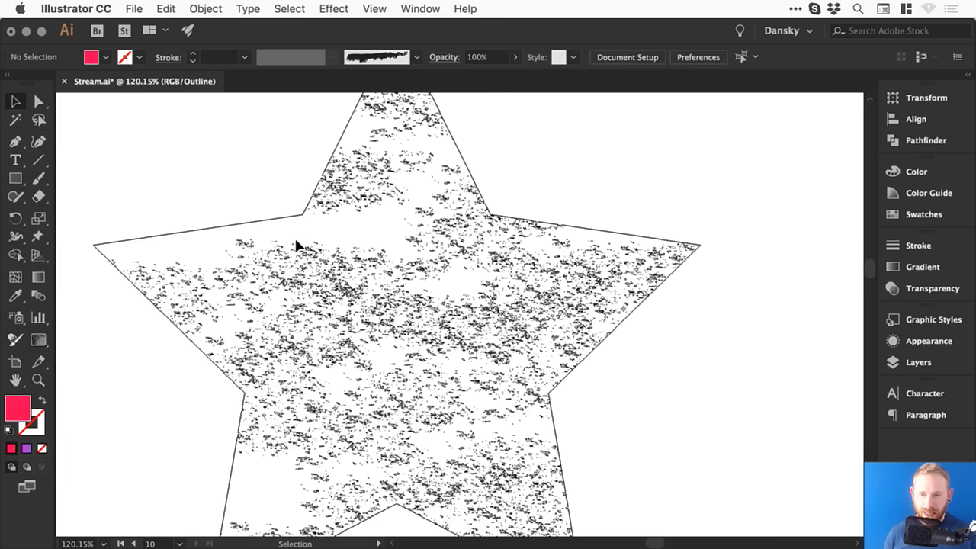
{"action": "key", "text": "a"}
{"action": "key", "text": "super+y"}
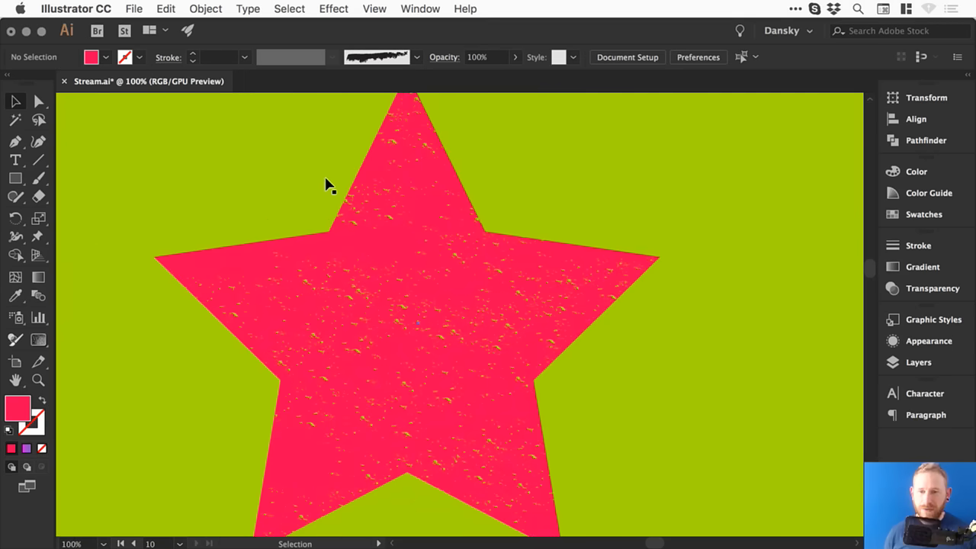
Step: Try moving the textured star partly off the green rectangle to show the cut-outs, and undo the move
{"action": "key", "text": "super+minus"}
{"action": "key", "text": "space"}
{"action": "left_click_drag", "start_coordinate": [325, 198], "coordinate": [357, 231]}
{"action": "left_click_drag", "start_coordinate": [403, 283], "coordinate": [342, 174]}
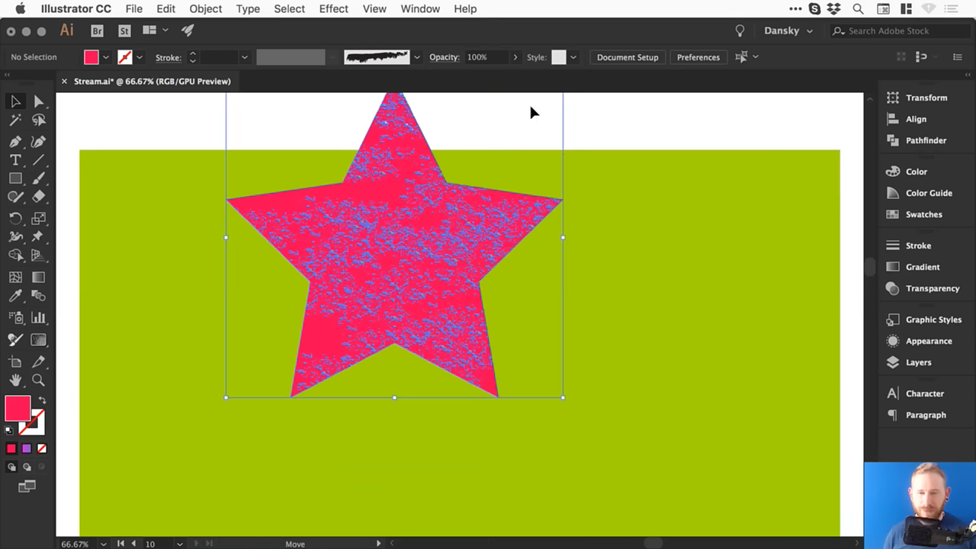
{"action": "left_click", "coordinate": [533, 105]}
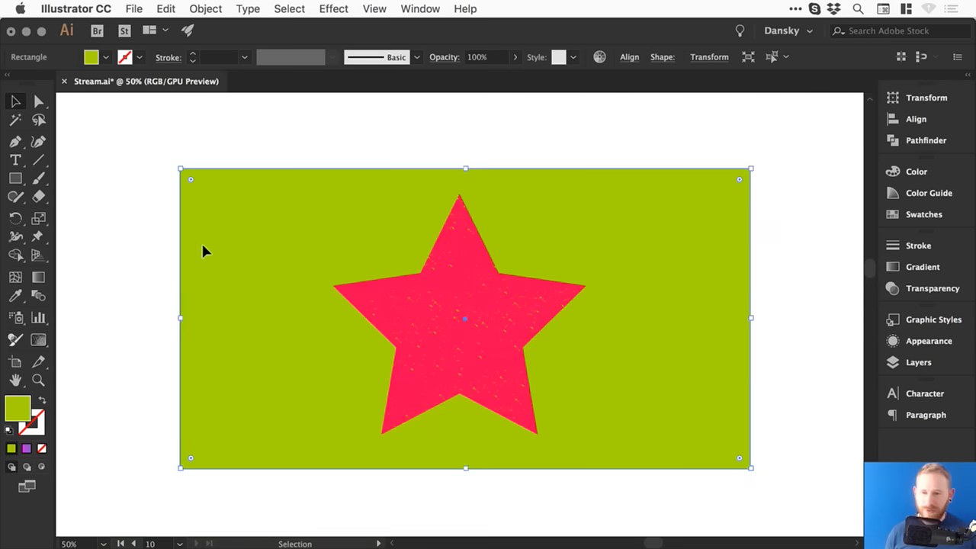
{"action": "key", "text": "super+z"}
Step: Delete the green background rectangle and save the document
{"action": "key", "text": "super+minus"}
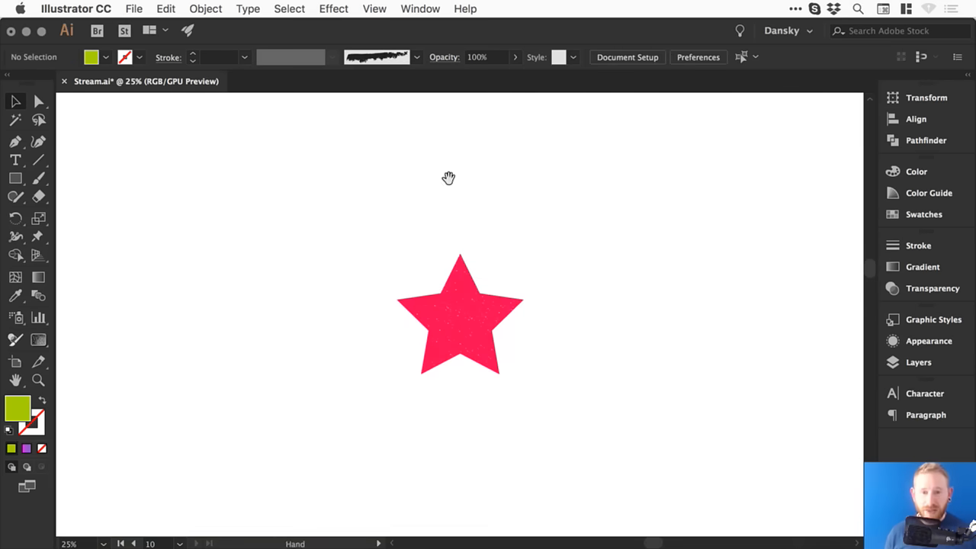
{"action": "left_click_drag", "start_coordinate": [446, 180], "coordinate": [423, 180]}
{"action": "key", "text": "a"}
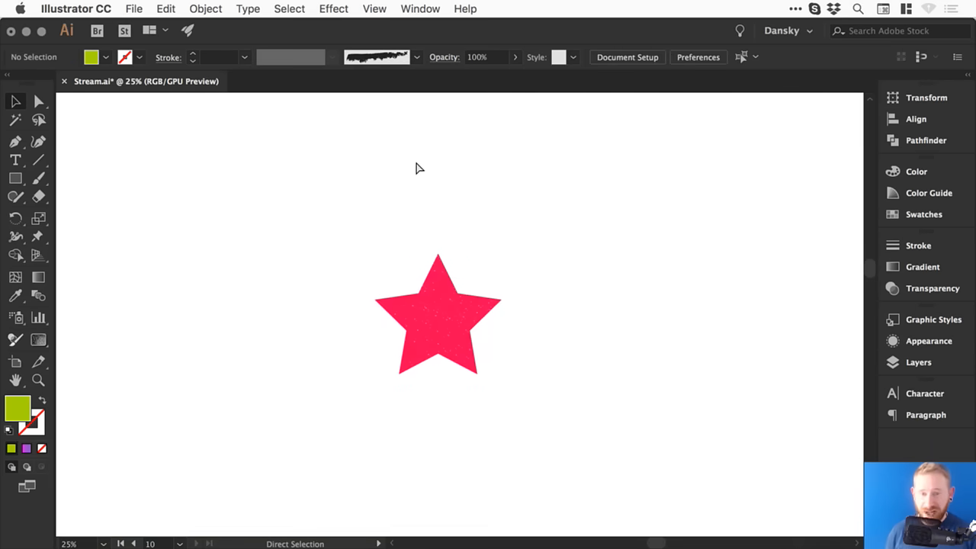
{"action": "key", "text": "super+s"}
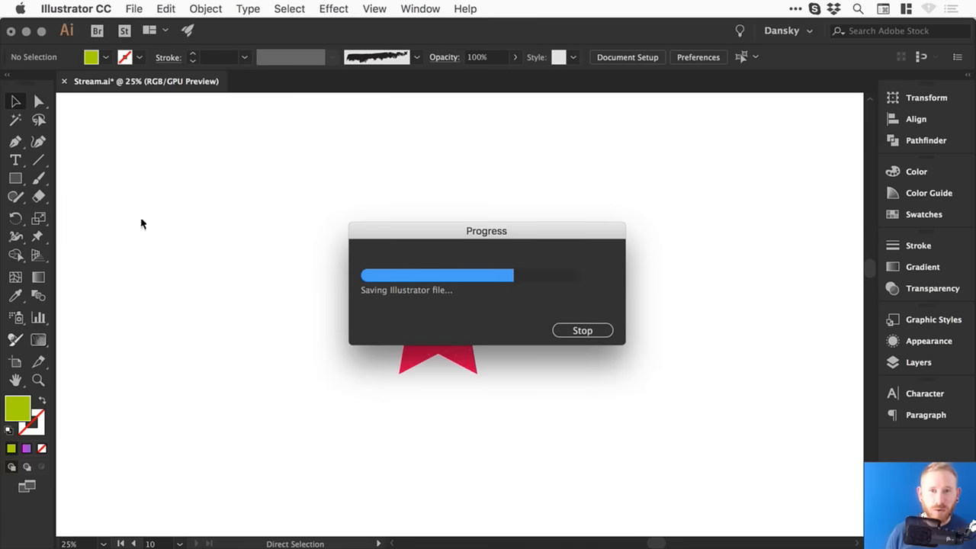
{"action": "left_click", "coordinate": [423, 9]}
{"action": "left_click", "coordinate": [422, 9]}
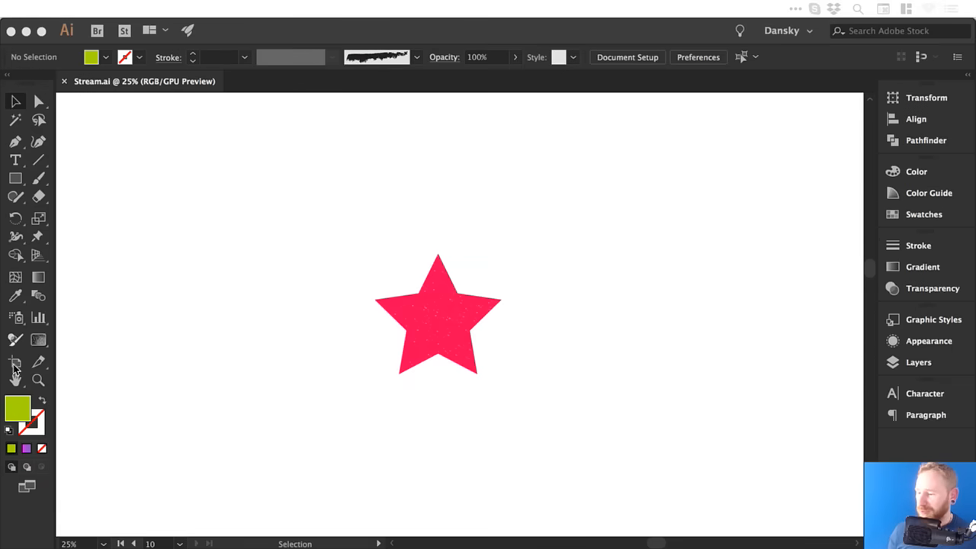
{"action": "left_click", "coordinate": [206, 294]}
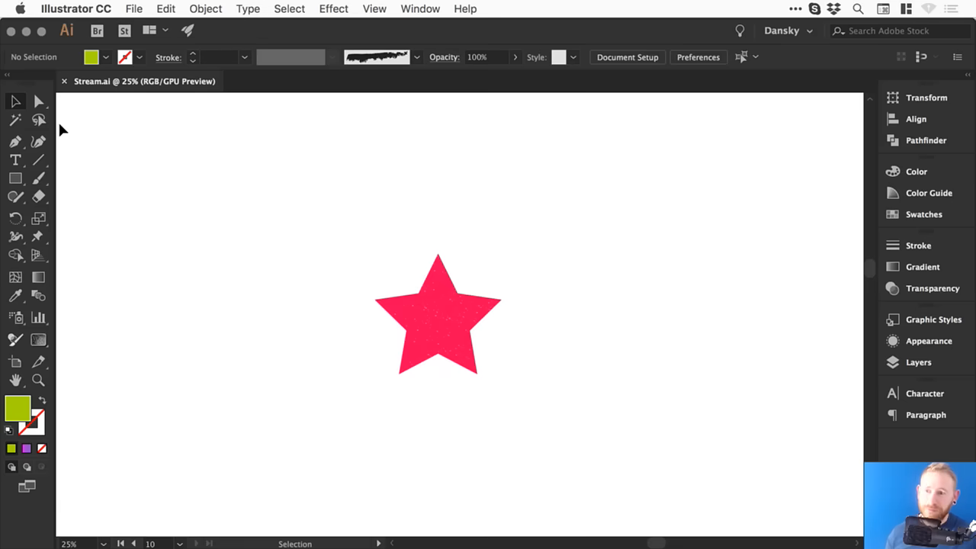
{"action": "left_click", "coordinate": [15, 142]}
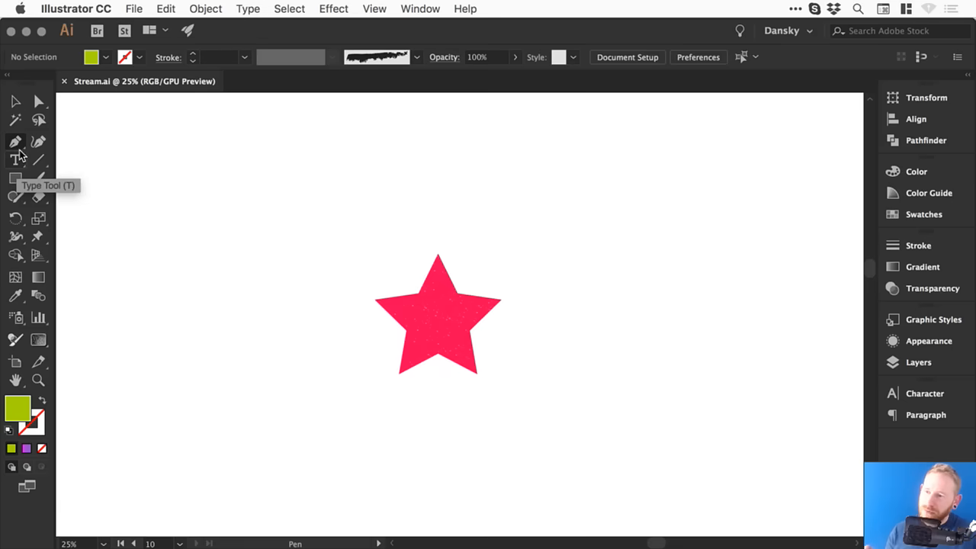
{"action": "left_click", "coordinate": [16, 101]}
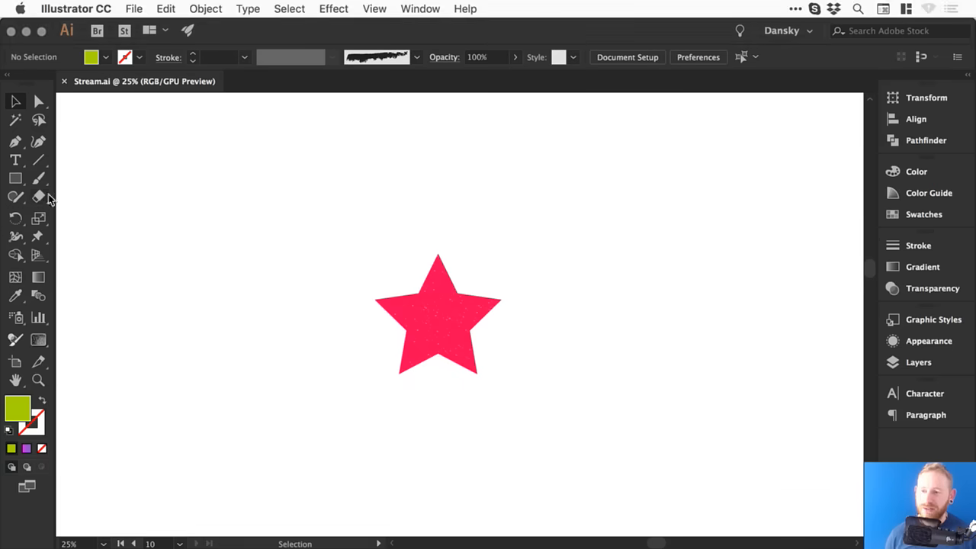
Step: Draw a square above and beside the pink star, swap its green fill to the stroke, and thicken the stroke
{"action": "left_click", "coordinate": [15, 178]}
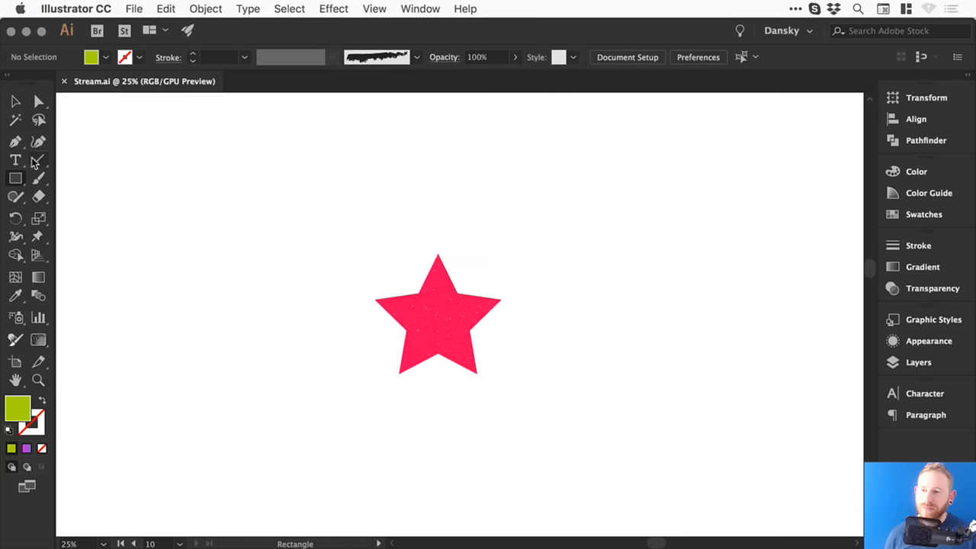
{"action": "mouse_move", "coordinate": [156, 156]}
{"action": "left_mouse_down"}
{"action": "mouse_move", "coordinate": [235, 250]}
{"action": "mouse_move", "coordinate": [269, 269]}
{"action": "left_mouse_up"}
{"action": "key", "text": "v"}
{"action": "left_click", "coordinate": [42, 401]}
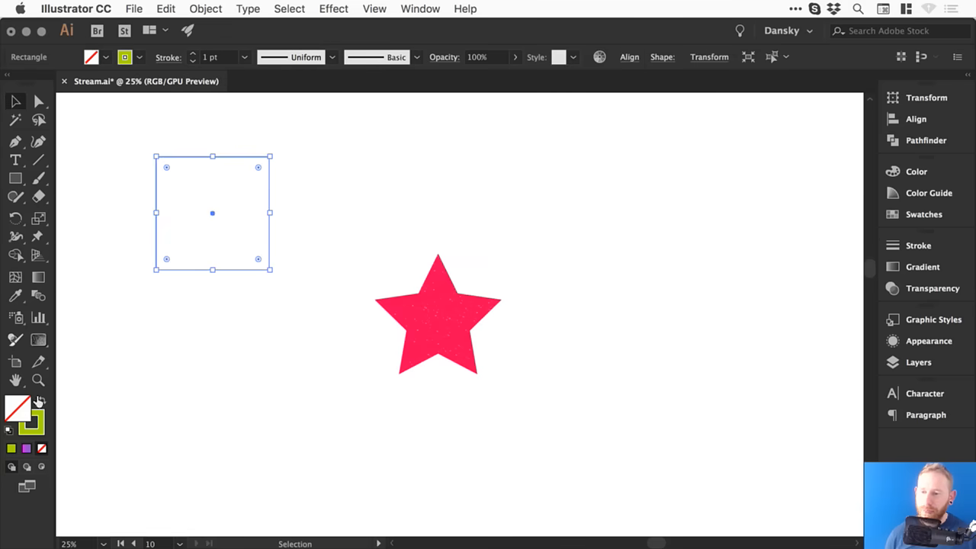
{"action": "left_click_drag", "start_coordinate": [118, 148], "coordinate": [330, 301]}
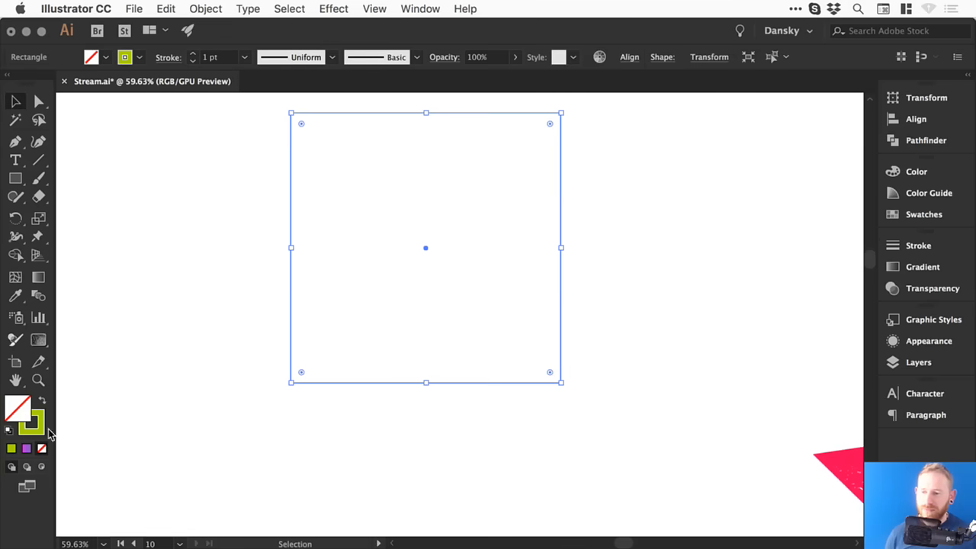
{"action": "left_click", "coordinate": [900, 245]}
{"action": "left_click", "coordinate": [753, 258]}
Step: Duplicate the outlined square alongside the original and swap the copy's green stroke to a solid fill
{"action": "left_click_drag", "start_coordinate": [276, 235], "coordinate": [410, 320]}
{"action": "mouse_move", "coordinate": [421, 263]}
{"action": "left_mouse_down"}
{"action": "mouse_move", "coordinate": [252, 250]}
{"action": "mouse_move", "coordinate": [118, 255]}
{"action": "left_mouse_up"}
{"action": "key", "text": "shift+x"}
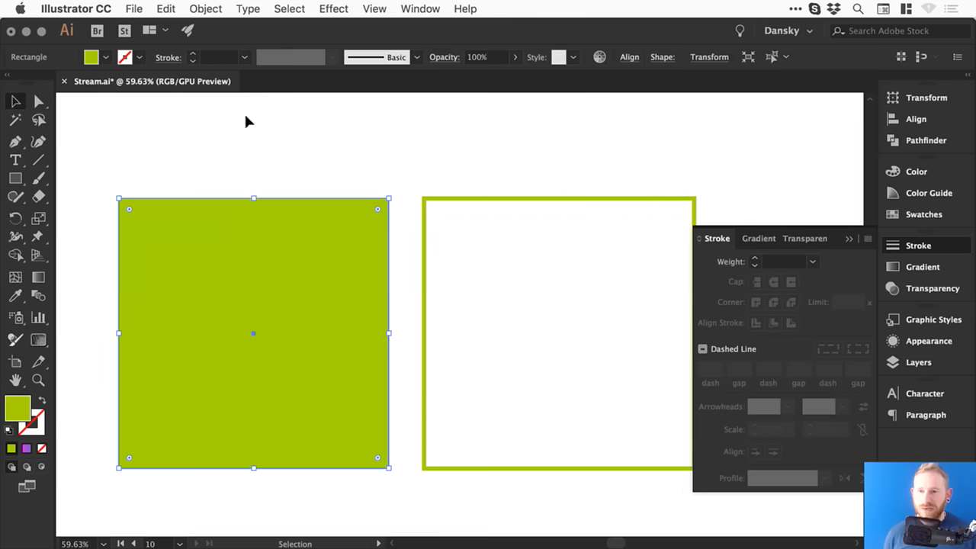
Step: Apply a Free Distort effect to the filled square, pulling its upper-right and lower-left corners outward
{"action": "left_click", "coordinate": [333, 9]}
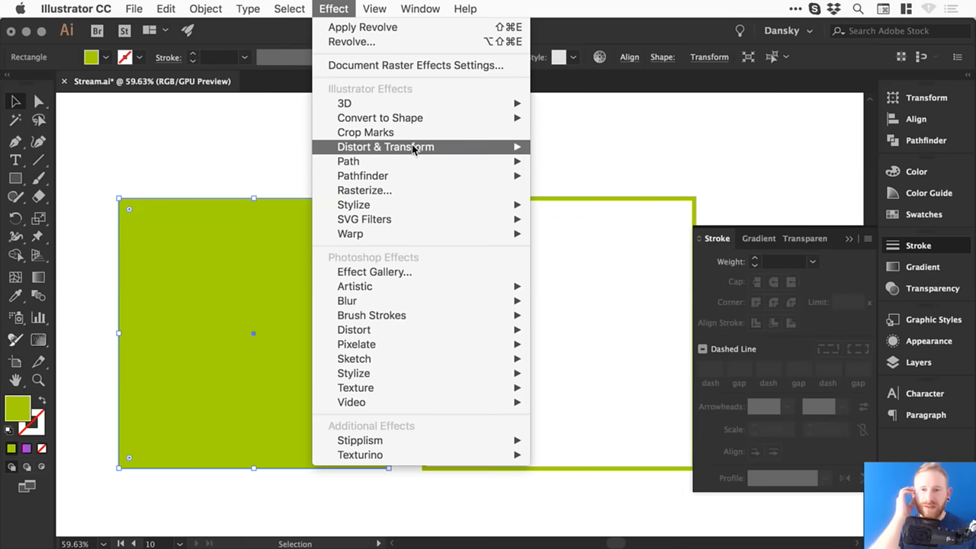
{"action": "mouse_move", "coordinate": [412, 146]}
{"action": "left_click", "coordinate": [585, 148]}
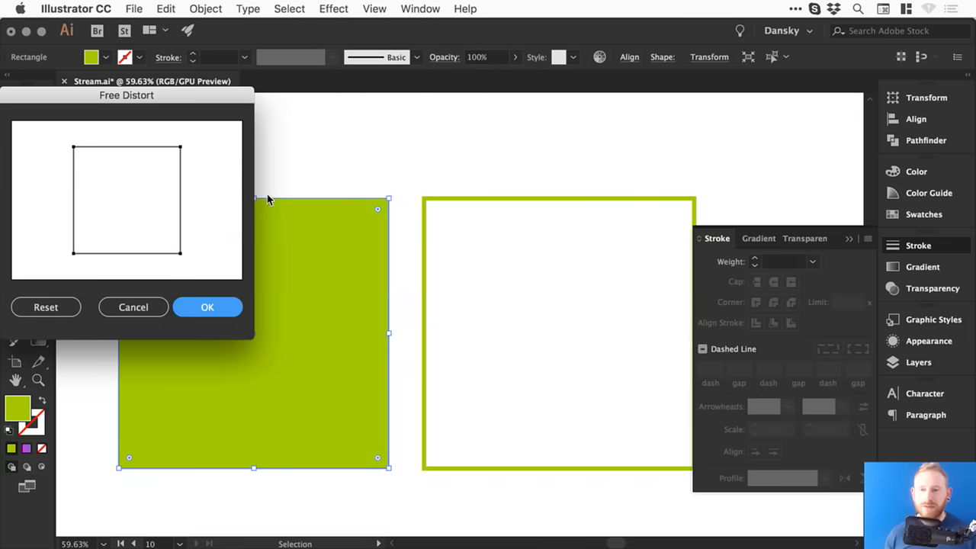
{"action": "left_click_drag", "start_coordinate": [180, 148], "coordinate": [217, 136]}
{"action": "left_click_drag", "start_coordinate": [71, 253], "coordinate": [38, 261]}
{"action": "left_click", "coordinate": [217, 309]}
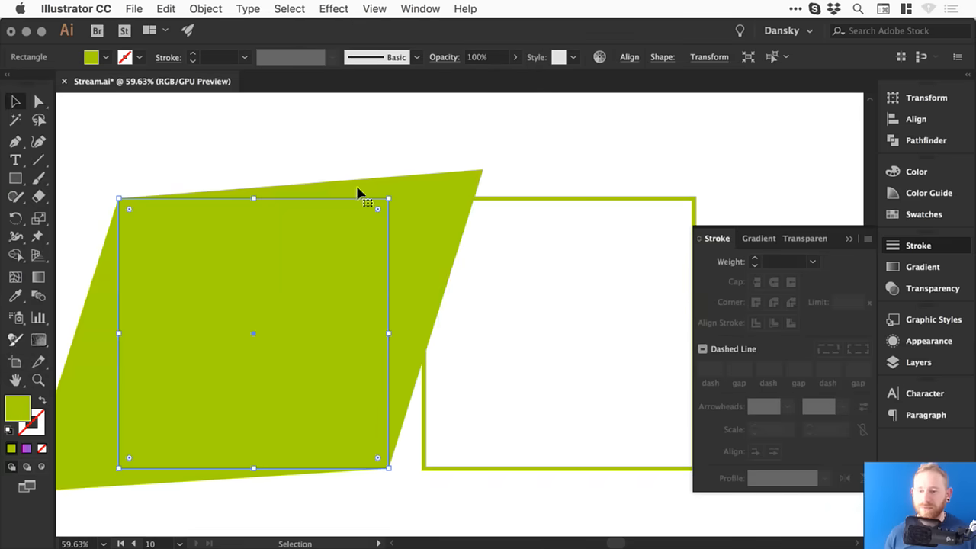
Step: Scale both squares down together, move the outlined one farther from the distorted one, and select the distorted square
{"action": "left_click", "coordinate": [942, 245]}
{"action": "left_click", "coordinate": [597, 200], "text": "shift"}
{"action": "left_click_drag", "start_coordinate": [693, 191], "coordinate": [639, 222]}
{"action": "left_click", "coordinate": [569, 173]}
{"action": "left_click_drag", "start_coordinate": [553, 221], "coordinate": [723, 215]}
{"action": "left_click", "coordinate": [386, 232]}
Step: Examine the distorted square's live Free Distort effect and its underlying path in outline and preview view
{"action": "left_click", "coordinate": [200, 9]}
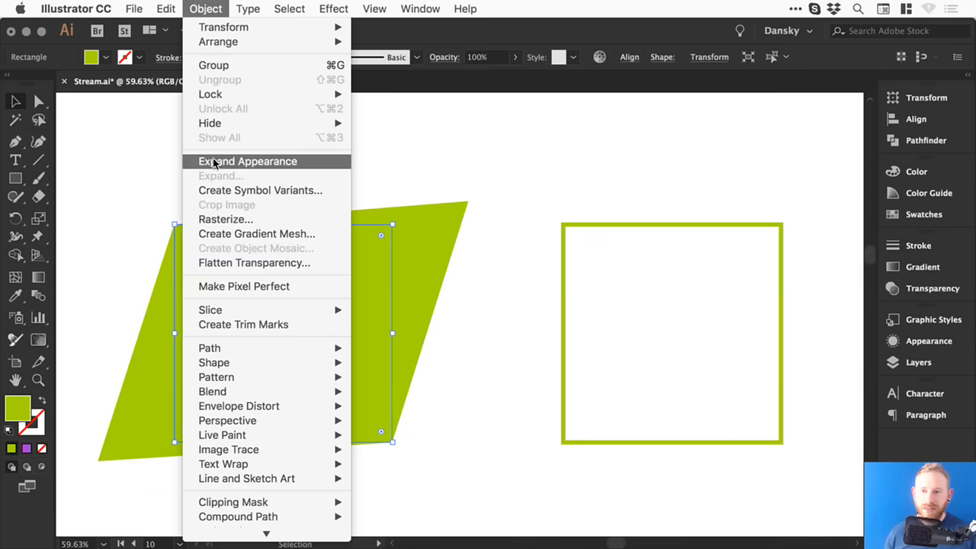
{"action": "left_click", "coordinate": [213, 9]}
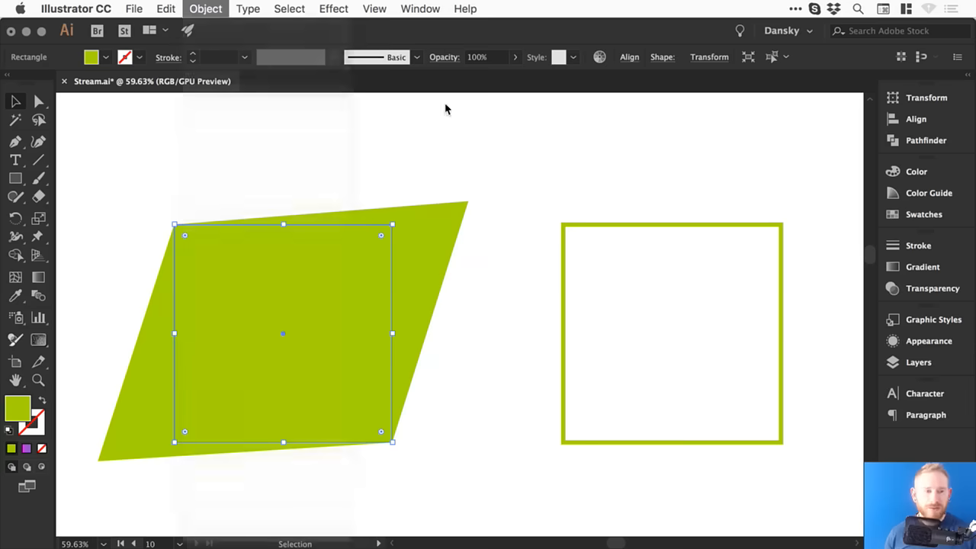
{"action": "left_click", "coordinate": [929, 341]}
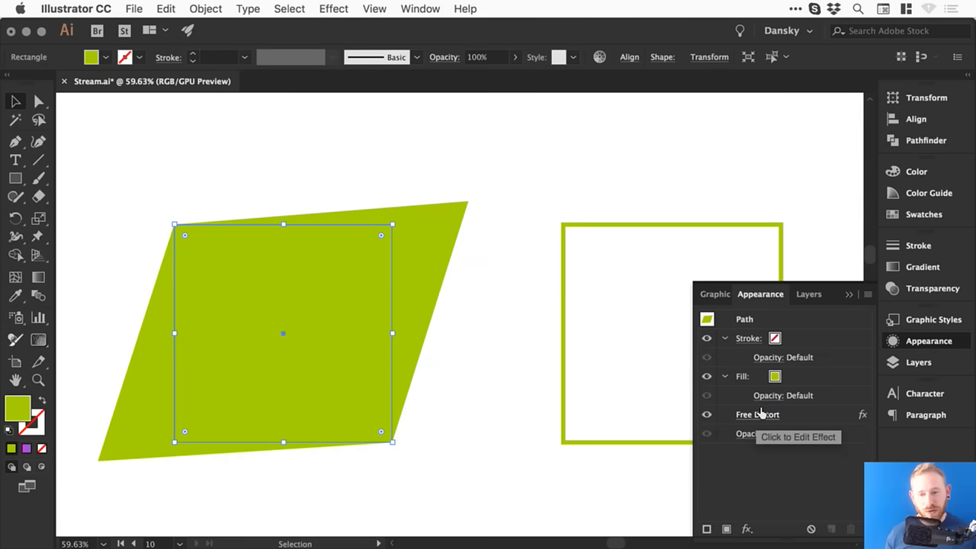
{"action": "key", "text": "a"}
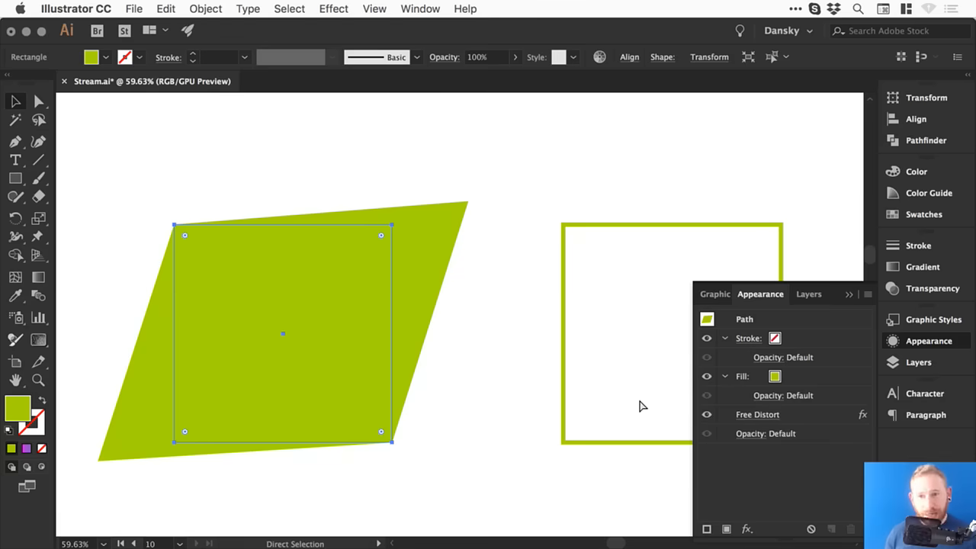
{"action": "key", "text": "ctrl+y"}
{"action": "key", "text": "v"}
{"action": "left_click", "coordinate": [445, 187]}
{"action": "key", "text": "ctrl+y"}
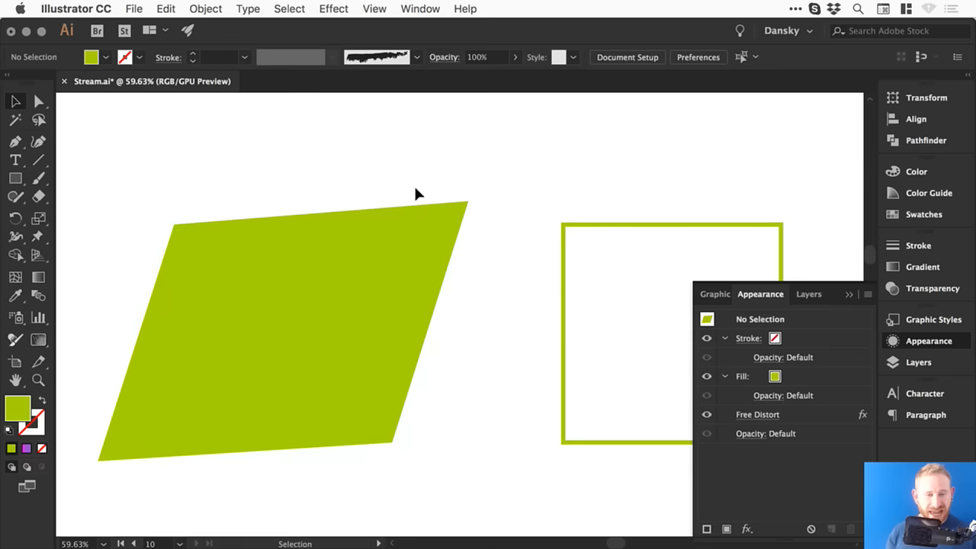
Step: Expand the appearance of the distorted square so the Free Distort effect becomes real path geometry
{"action": "left_click_drag", "start_coordinate": [272, 159], "coordinate": [312, 234]}
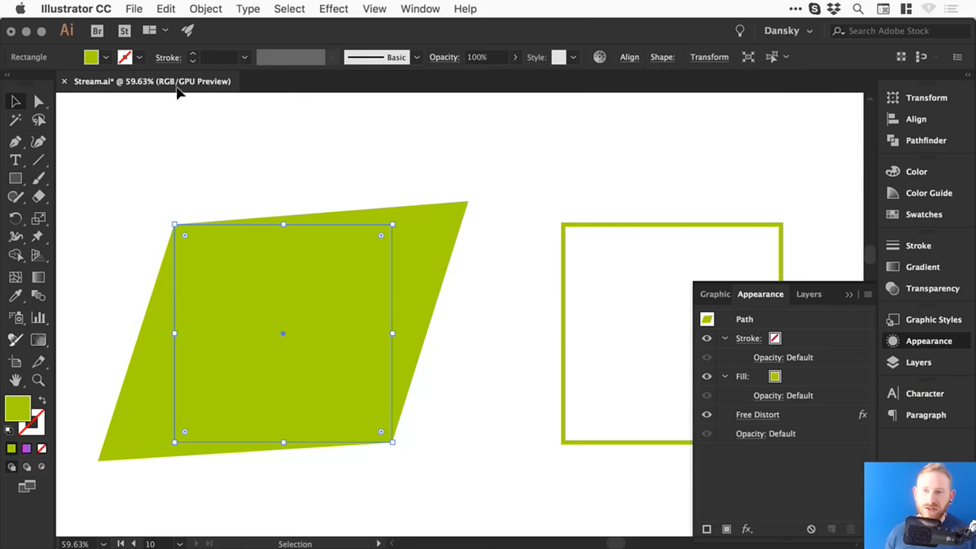
{"action": "left_click", "coordinate": [225, 9]}
{"action": "left_click", "coordinate": [231, 160]}
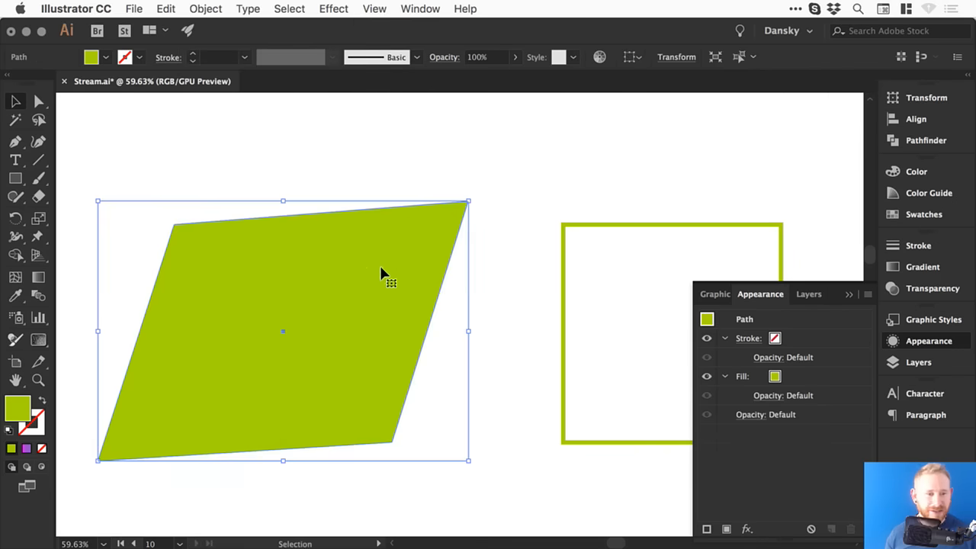
Step: Try moving the expanded shape's upper-right anchor point inward, and undo the move
{"action": "key", "text": "a"}
{"action": "left_click", "coordinate": [494, 178]}
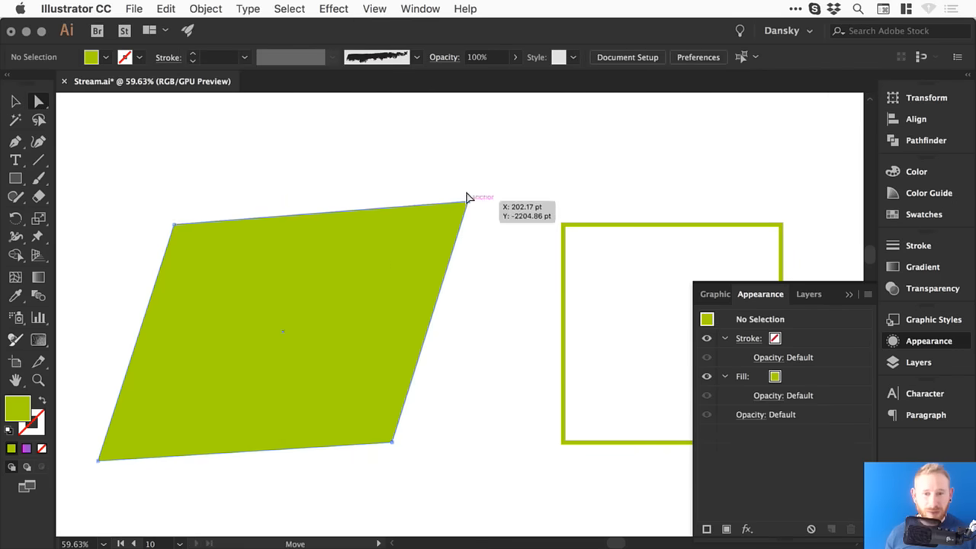
{"action": "left_click_drag", "start_coordinate": [468, 201], "coordinate": [418, 229]}
{"action": "key", "text": "super+z"}
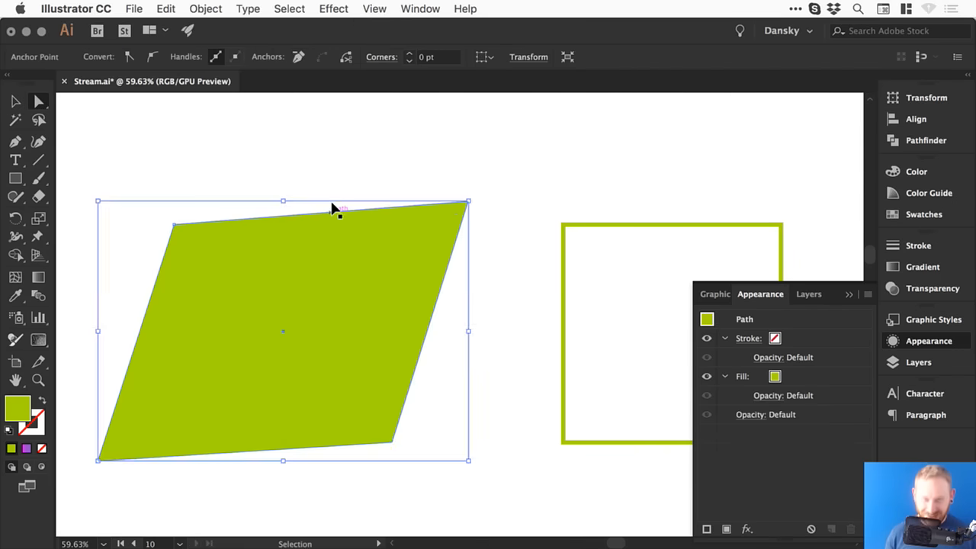
Step: Examine the expanded shape in outline view, then undo and redo the expansion to compare its appearance attributes
{"action": "key", "text": "super+y"}
{"action": "left_click", "coordinate": [389, 173]}
{"action": "key", "text": "super+y"}
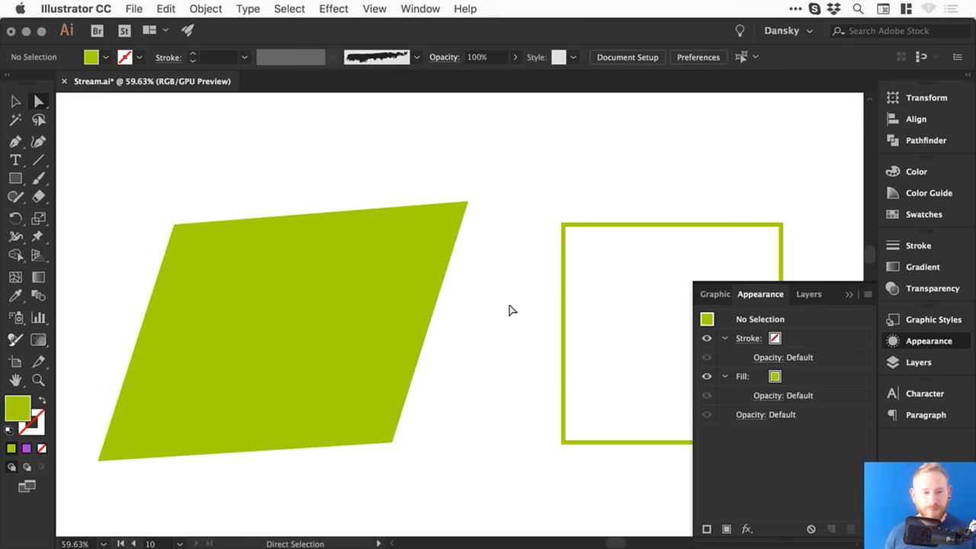
{"action": "key", "text": "v"}
{"action": "left_click", "coordinate": [416, 279]}
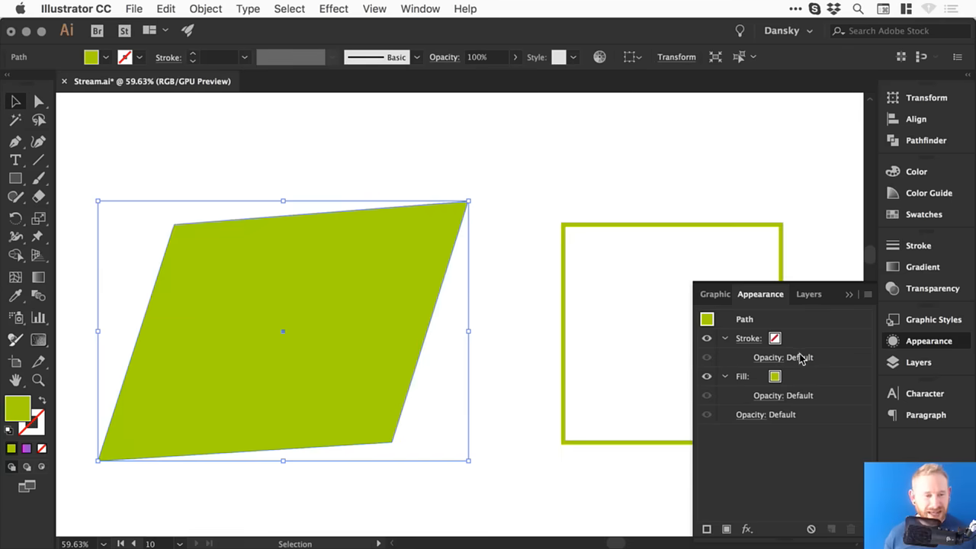
{"action": "key", "text": "super+z"}
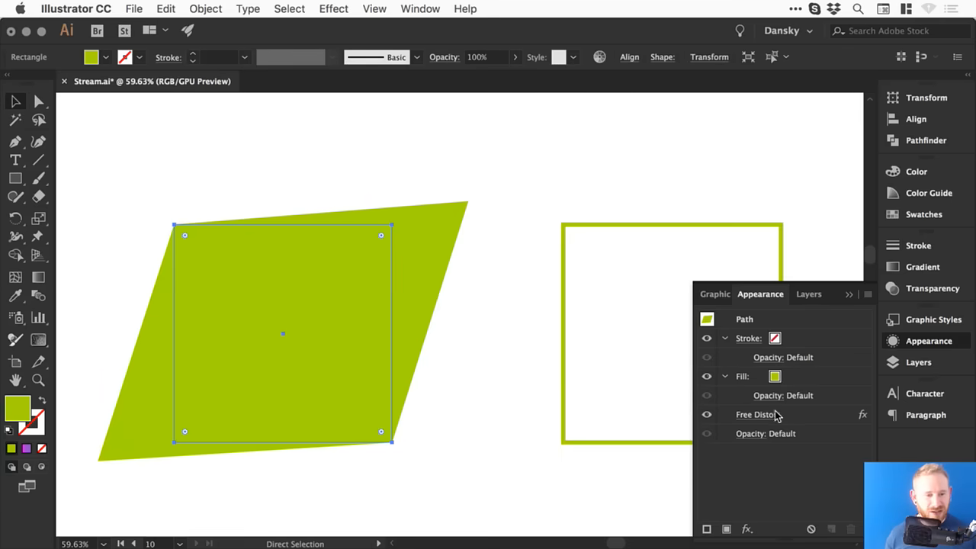
{"action": "key", "text": "super+shift+z"}
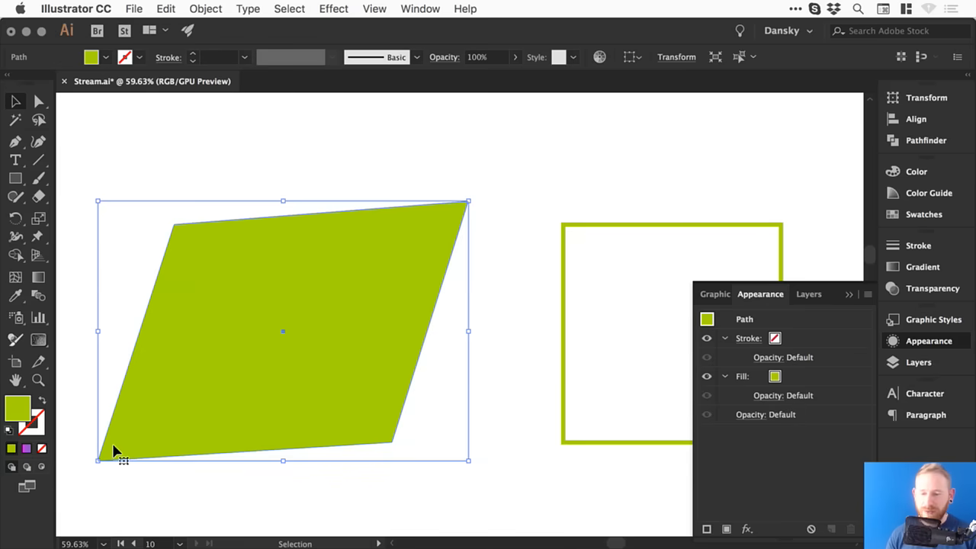
Step: Duplicate the expanded green shape up and across so it overlaps the original, and merge both with Unite
{"action": "left_click_drag", "start_coordinate": [386, 240], "coordinate": [299, 162]}
{"action": "left_click_drag", "start_coordinate": [448, 156], "coordinate": [331, 252]}
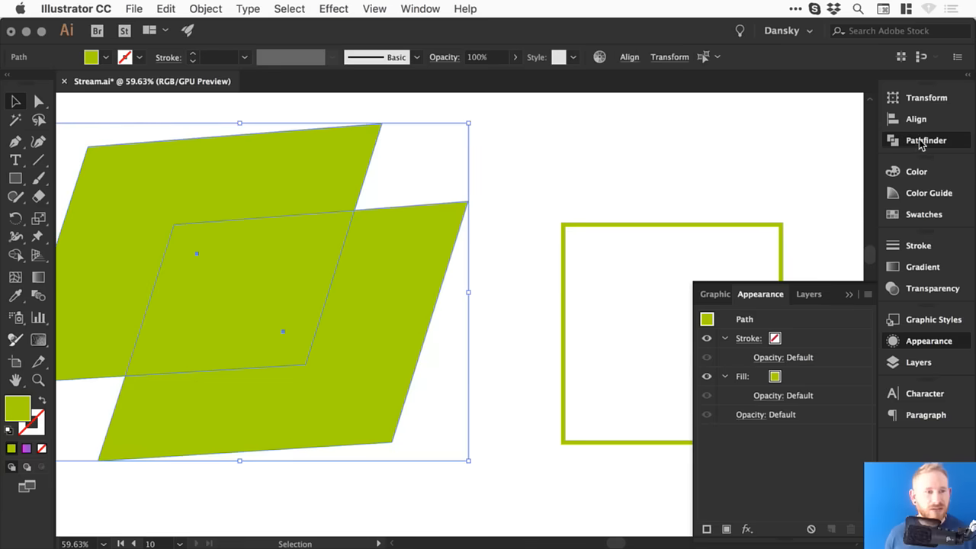
{"action": "left_click", "coordinate": [925, 140]}
{"action": "left_click", "coordinate": [706, 130]}
{"action": "left_click", "coordinate": [928, 139]}
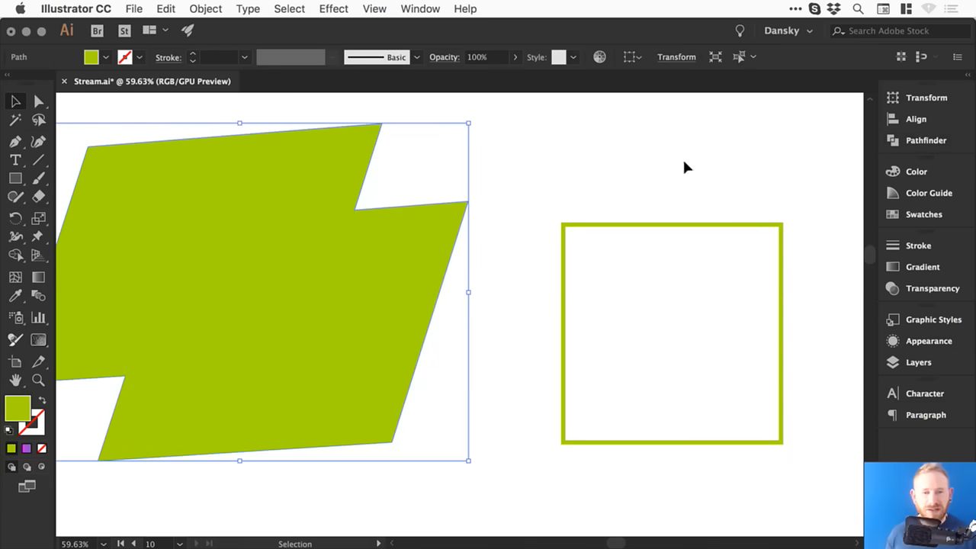
{"action": "left_click", "coordinate": [934, 141]}
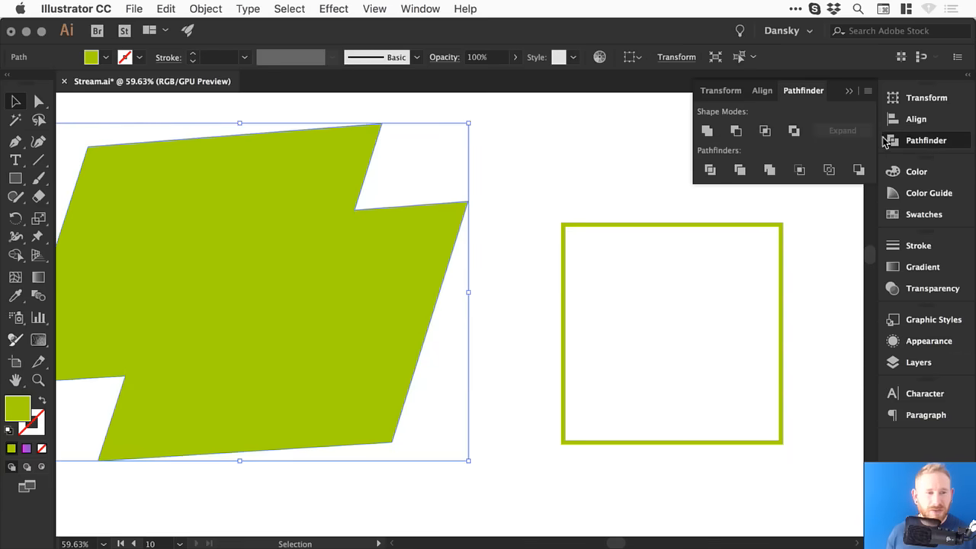
{"action": "left_click", "coordinate": [933, 140]}
{"action": "left_click", "coordinate": [524, 147]}
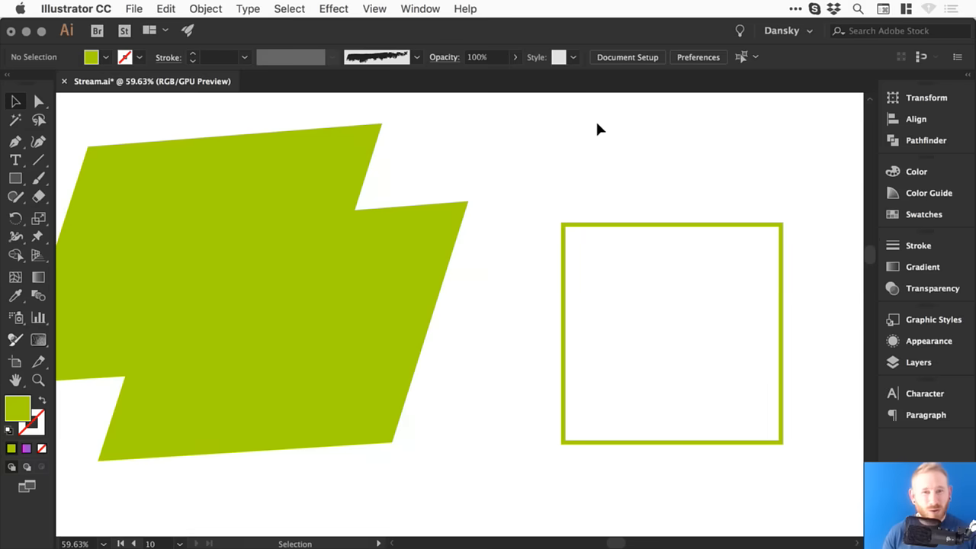
{"action": "left_click", "coordinate": [926, 336]}
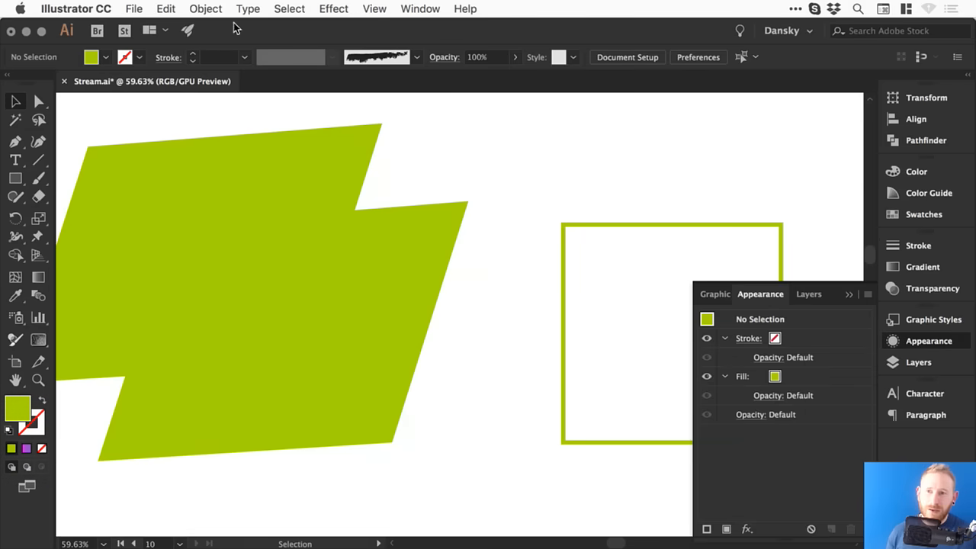
{"action": "left_click", "coordinate": [206, 8]}
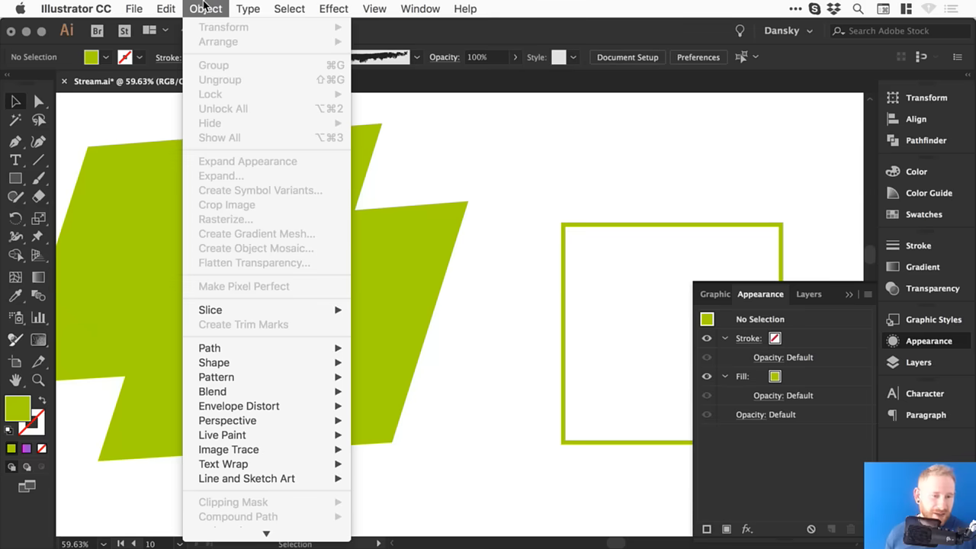
{"action": "left_click", "coordinate": [199, 9]}
{"action": "left_click", "coordinate": [949, 340]}
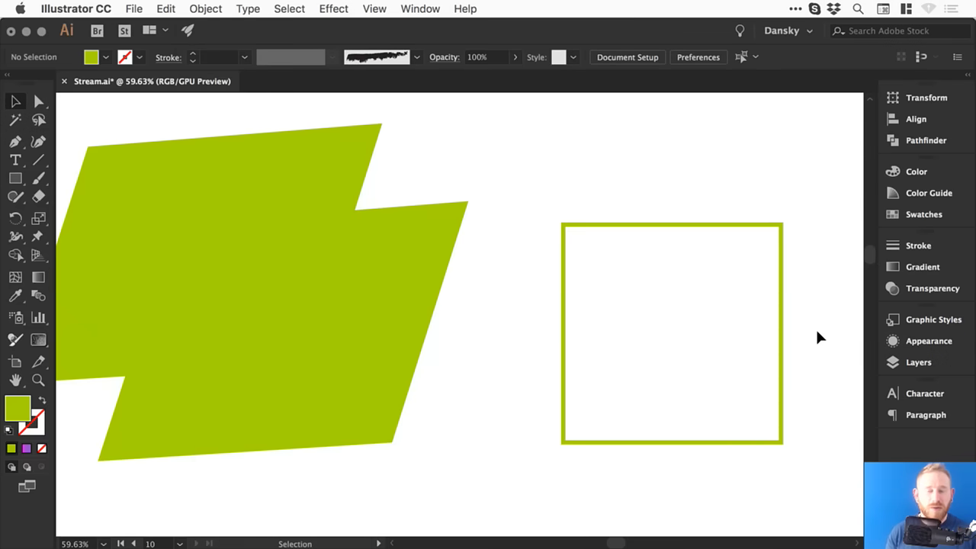
Step: Select the outlined square and increase its stroke weight to 17 pt
{"action": "left_click_drag", "start_coordinate": [449, 248], "coordinate": [367, 242]}
{"action": "left_click", "coordinate": [319, 214]}
{"action": "left_click", "coordinate": [536, 220]}
{"action": "left_click", "coordinate": [920, 245]}
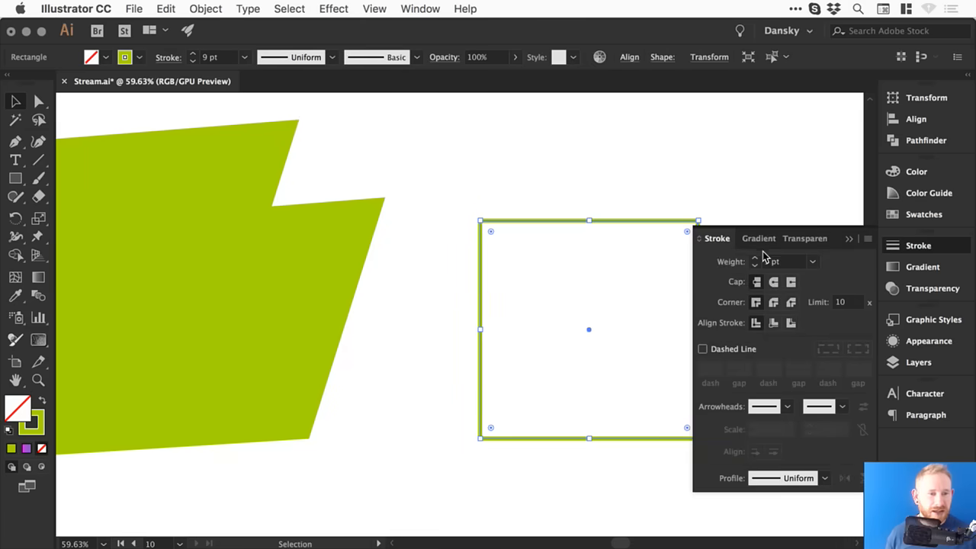
{"action": "left_click", "coordinate": [754, 258]}
Step: Expand the outlined square with both Fill and Stroke enabled
{"action": "left_click", "coordinate": [216, 7]}
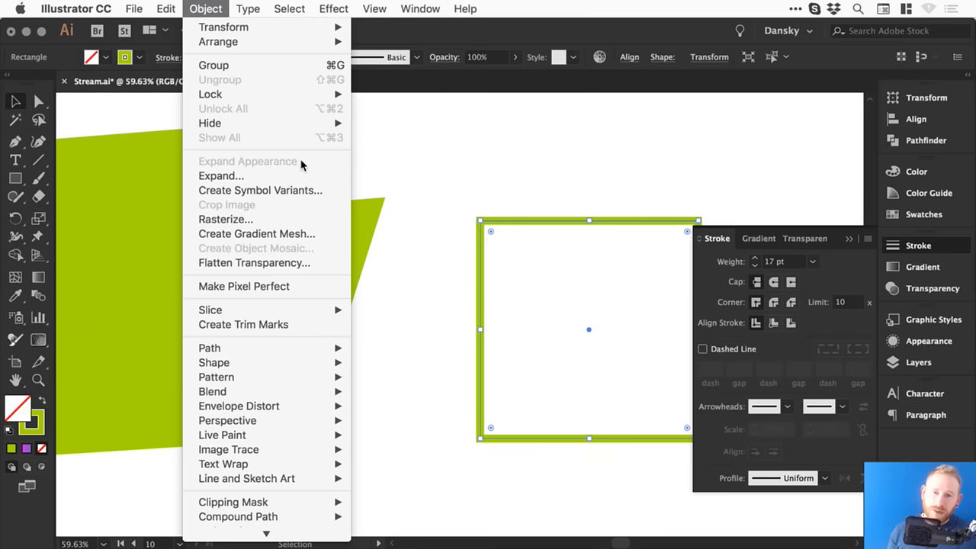
{"action": "left_click", "coordinate": [258, 176]}
{"action": "left_click_drag", "start_coordinate": [111, 91], "coordinate": [212, 90]}
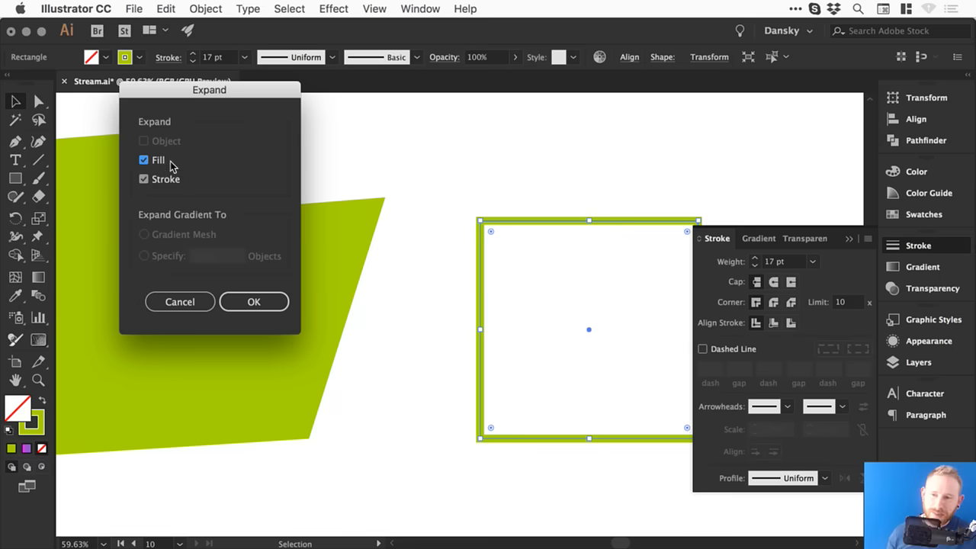
{"action": "left_click", "coordinate": [254, 301]}
Step: Examine the expanded square's inner and outer paths in outline view and return to preview
{"action": "key", "text": "ctrl+y"}
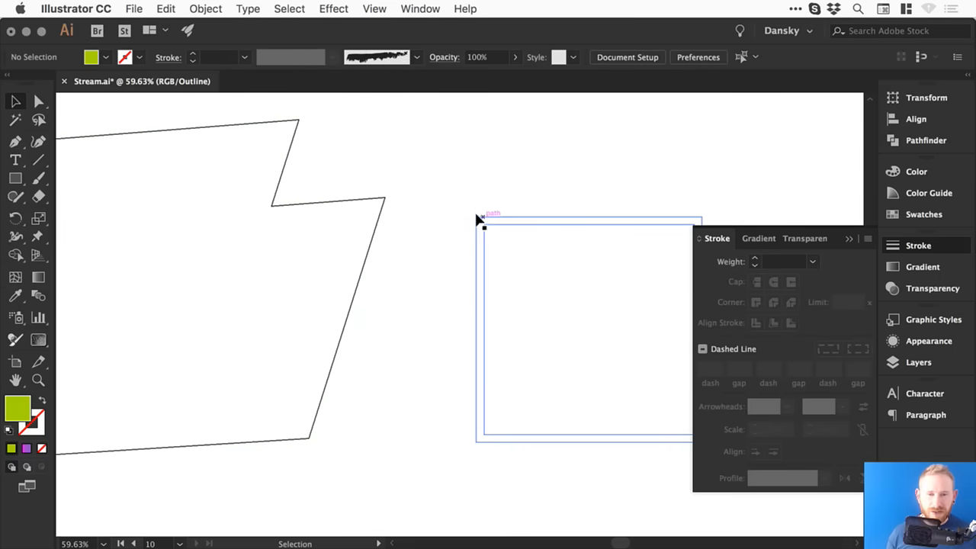
{"action": "left_click", "coordinate": [927, 244]}
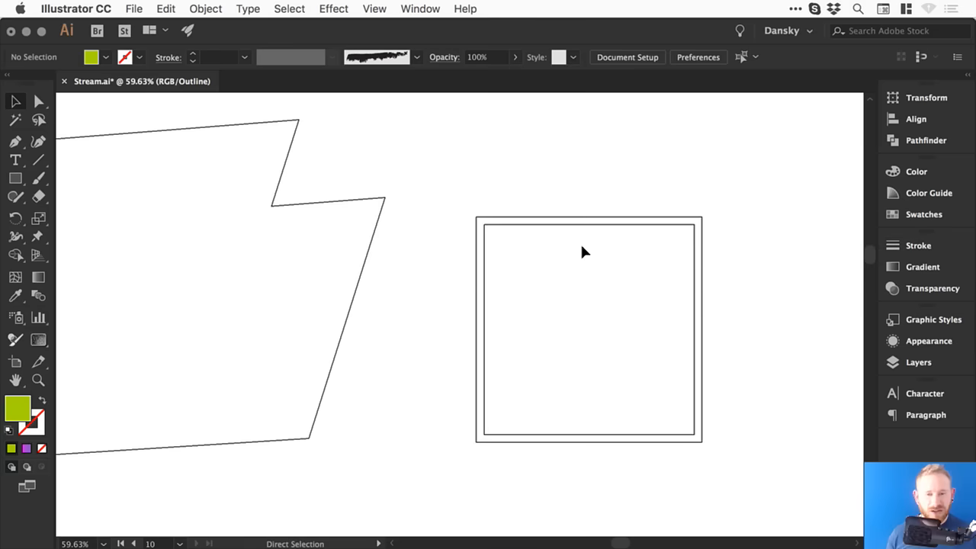
{"action": "key", "text": "ctrl+y"}
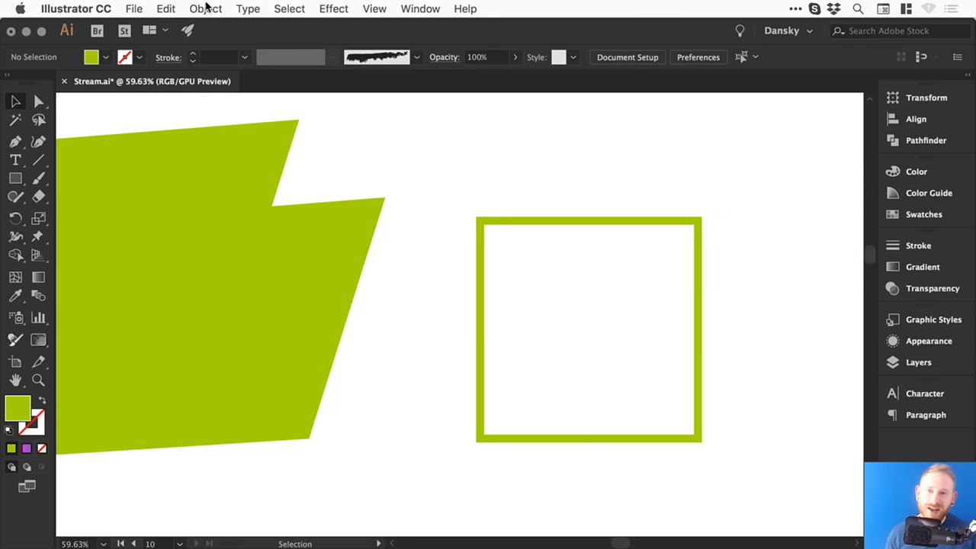
{"action": "left_click", "coordinate": [215, 6]}
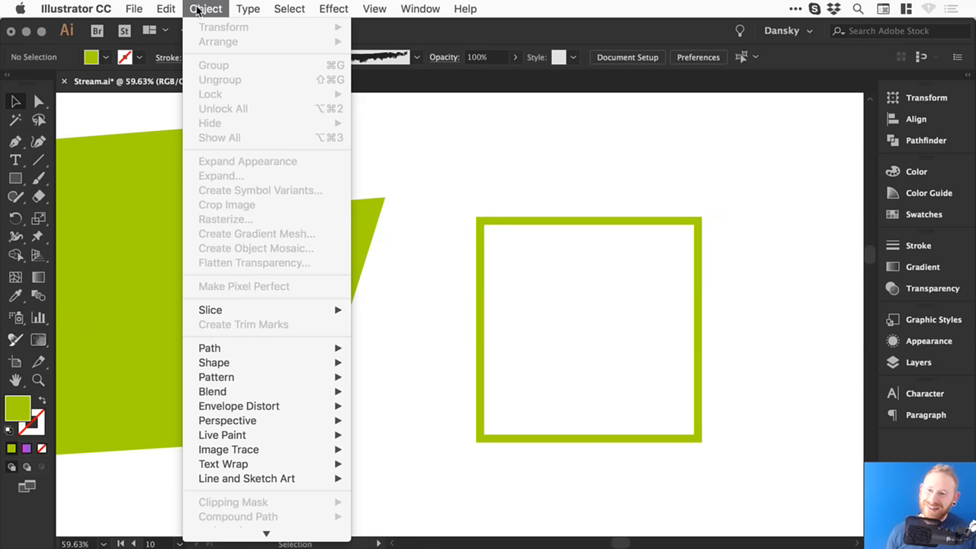
{"action": "left_click", "coordinate": [202, 7]}
{"action": "left_click", "coordinate": [201, 7]}
{"action": "left_click", "coordinate": [205, 7]}
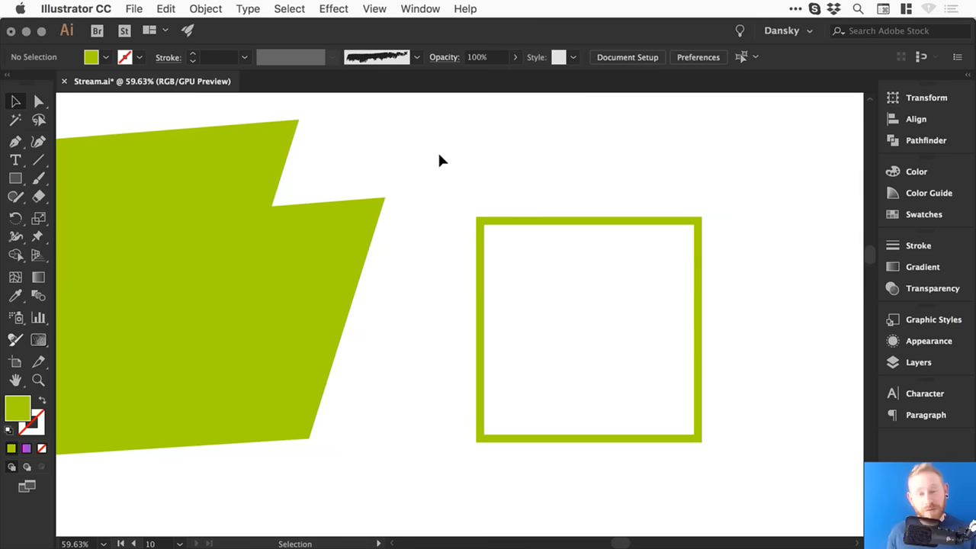
Step: Examine which expand options and appearance attributes are available for the merged green shape, then deselect it
{"action": "left_click_drag", "start_coordinate": [297, 120], "coordinate": [218, 92]}
{"action": "left_click", "coordinate": [220, 7]}
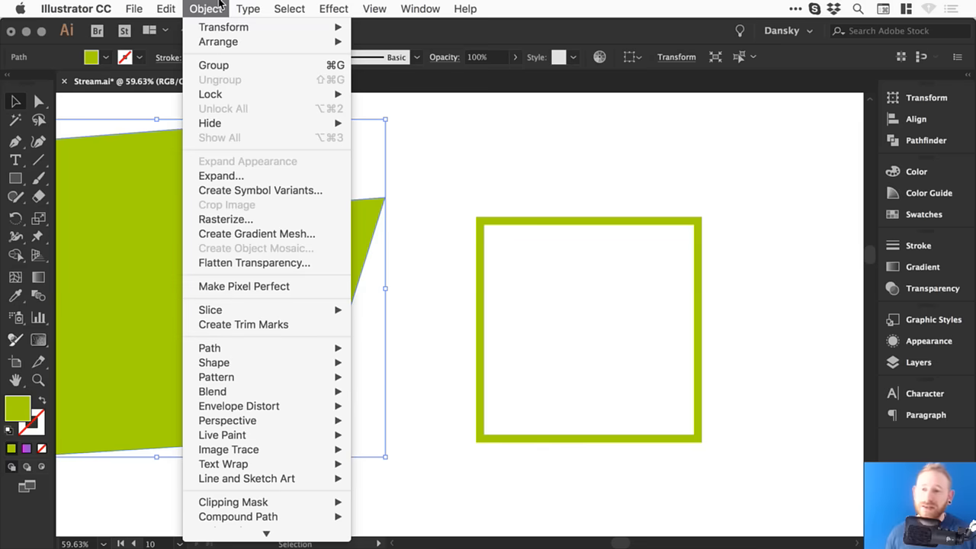
{"action": "left_click", "coordinate": [264, 159]}
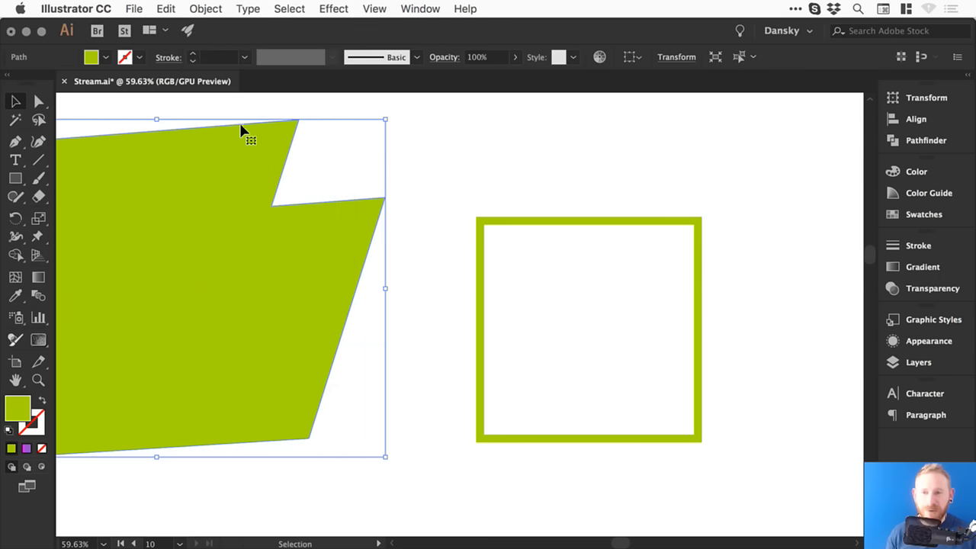
{"action": "left_click", "coordinate": [213, 8]}
{"action": "left_click", "coordinate": [425, 164]}
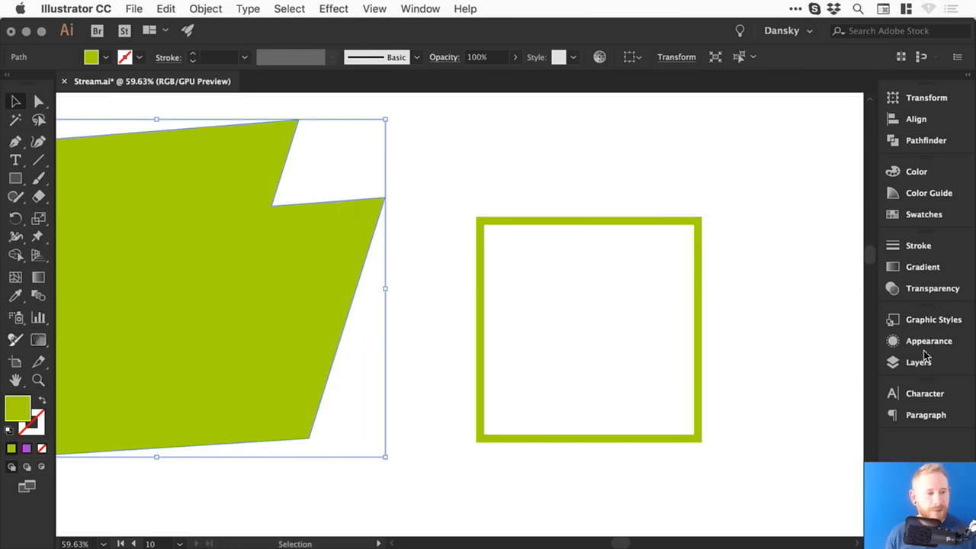
{"action": "left_click", "coordinate": [926, 341]}
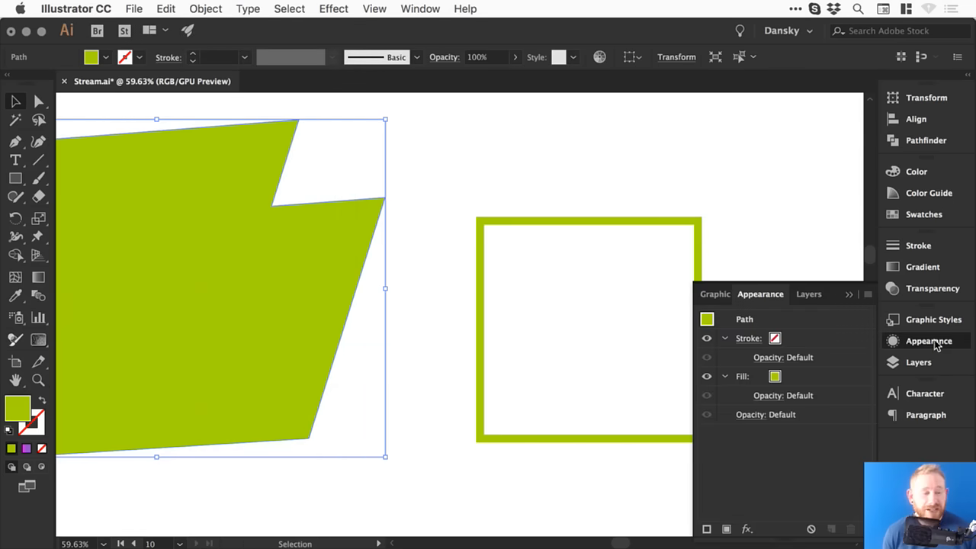
{"action": "left_click", "coordinate": [932, 343]}
{"action": "left_click", "coordinate": [206, 9]}
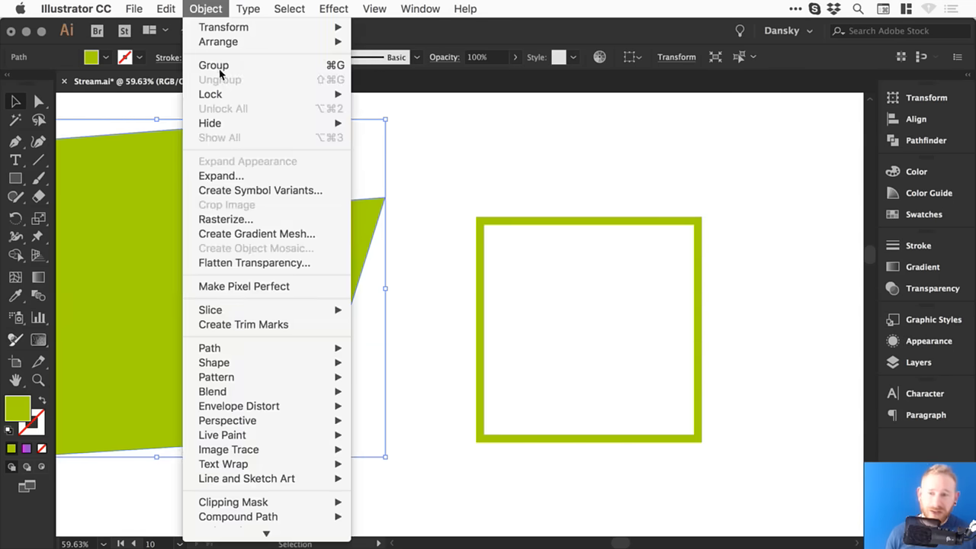
{"action": "left_click", "coordinate": [212, 8]}
{"action": "left_click", "coordinate": [446, 145]}
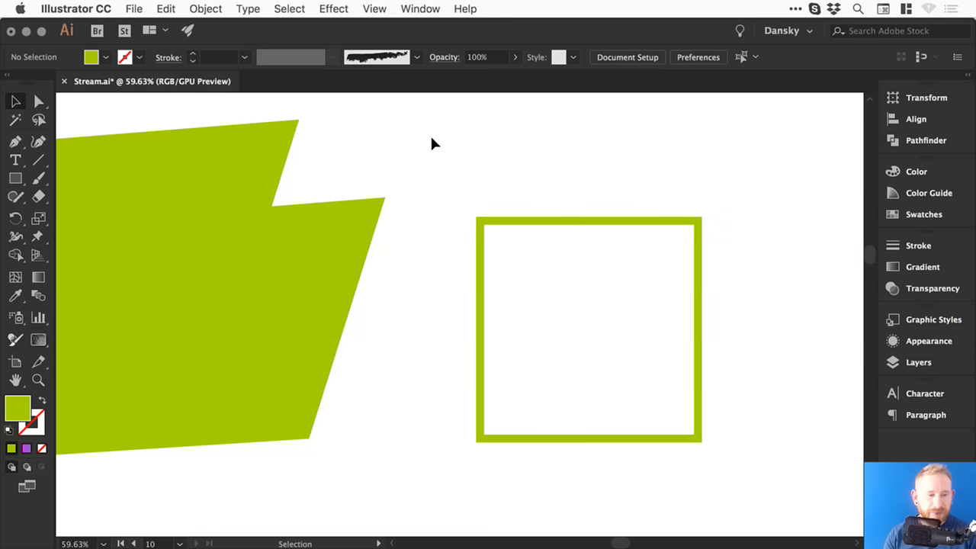
Step: Inspect the green fill's colour values without changing them and check the document colour mode
{"action": "left_click", "coordinate": [161, 372]}
{"action": "double_click", "coordinate": [17, 408]}
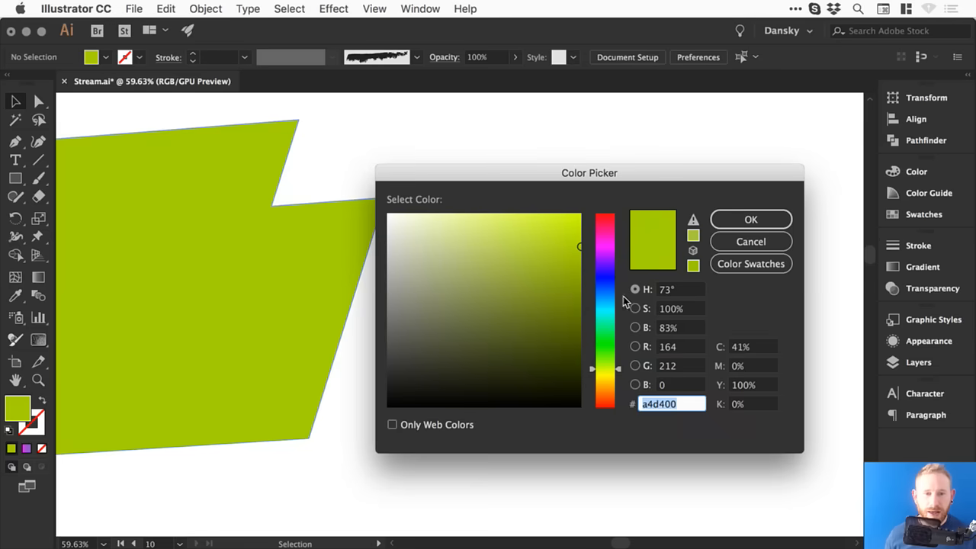
{"action": "left_click_drag", "start_coordinate": [609, 178], "coordinate": [533, 168]}
{"action": "left_click", "coordinate": [677, 229]}
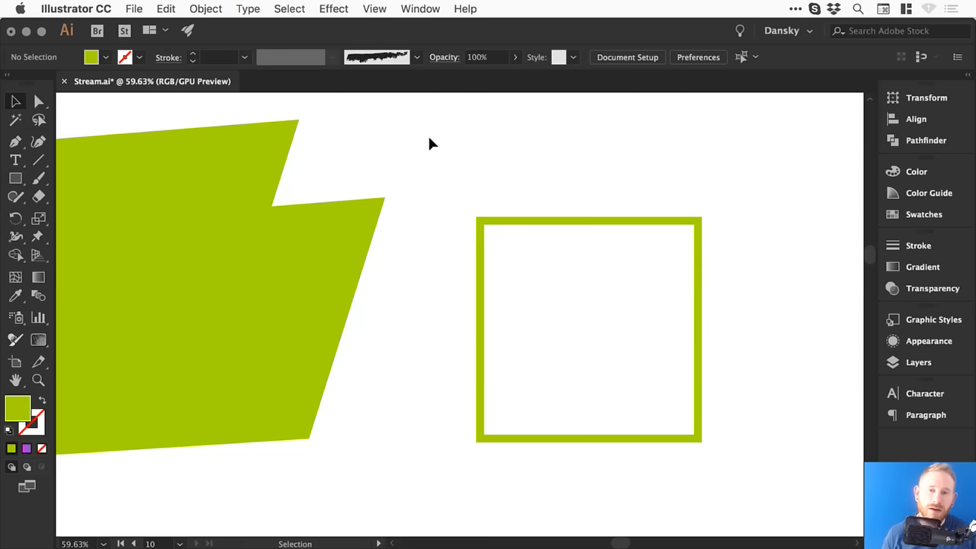
{"action": "left_click", "coordinate": [133, 8]}
{"action": "mouse_move", "coordinate": [225, 347]}
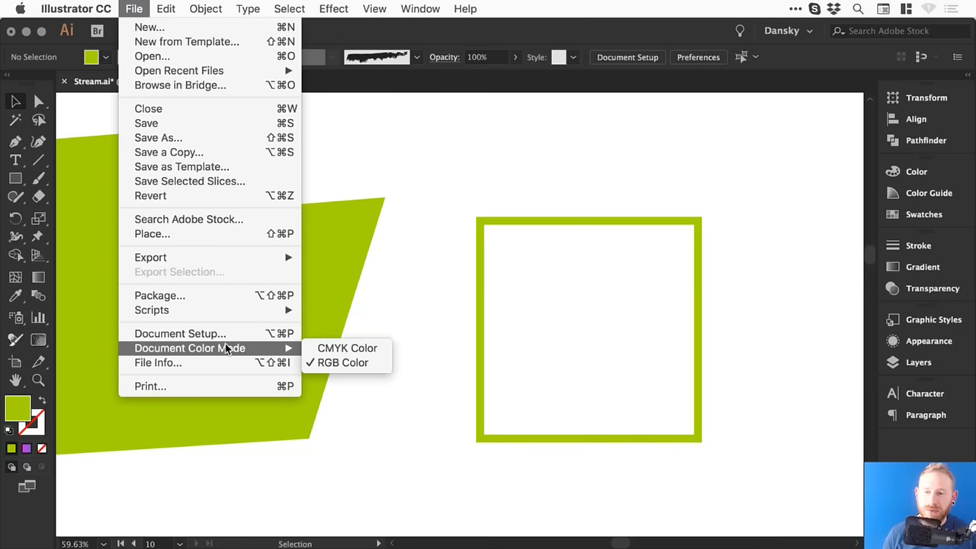
{"action": "left_click", "coordinate": [347, 362]}
Step: Change the merged shape's fill to a bright green, hex 83ff00
{"action": "left_click", "coordinate": [338, 285]}
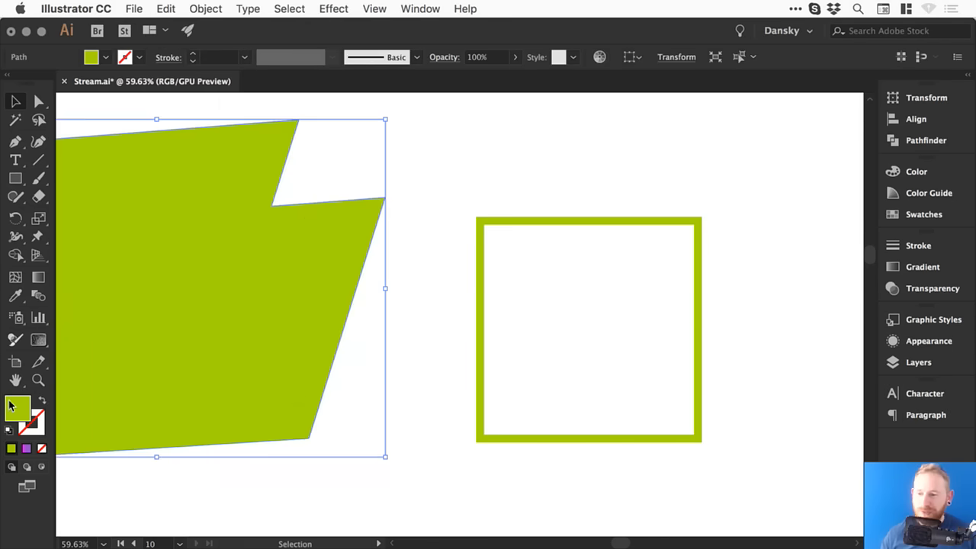
{"action": "double_click", "coordinate": [18, 412]}
{"action": "left_click_drag", "start_coordinate": [475, 235], "coordinate": [517, 205]}
{"action": "left_click_drag", "start_coordinate": [525, 355], "coordinate": [525, 349]}
{"action": "left_click", "coordinate": [674, 207]}
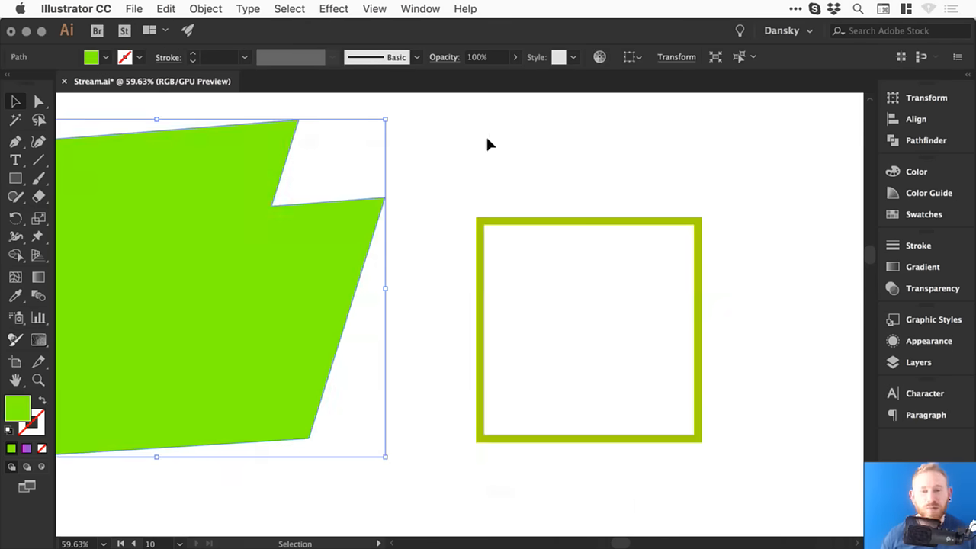
{"action": "left_click", "coordinate": [391, 221]}
{"action": "left_click_drag", "start_coordinate": [422, 200], "coordinate": [326, 309]}
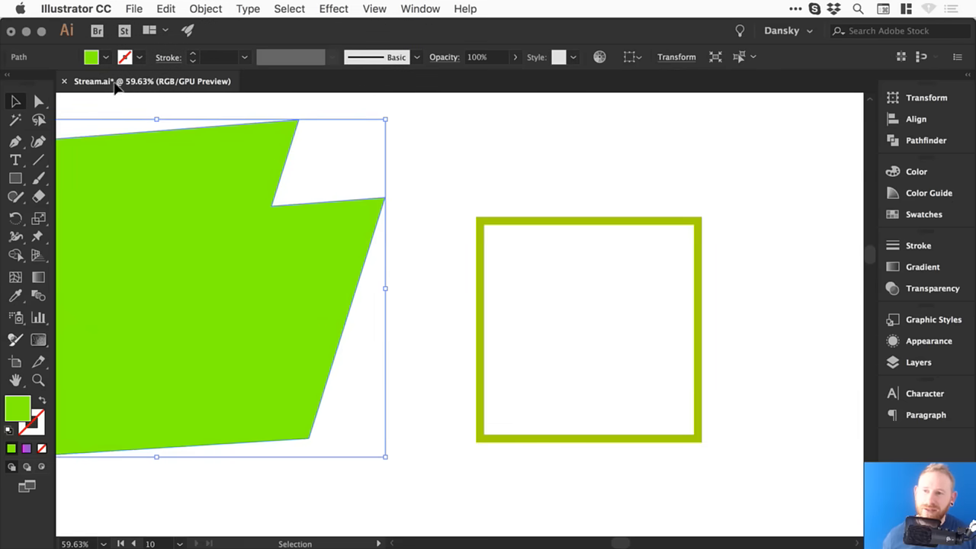
Step: Convert the document colour mode to CMYK and deselect the merged shape
{"action": "left_click", "coordinate": [135, 8]}
{"action": "mouse_move", "coordinate": [279, 348]}
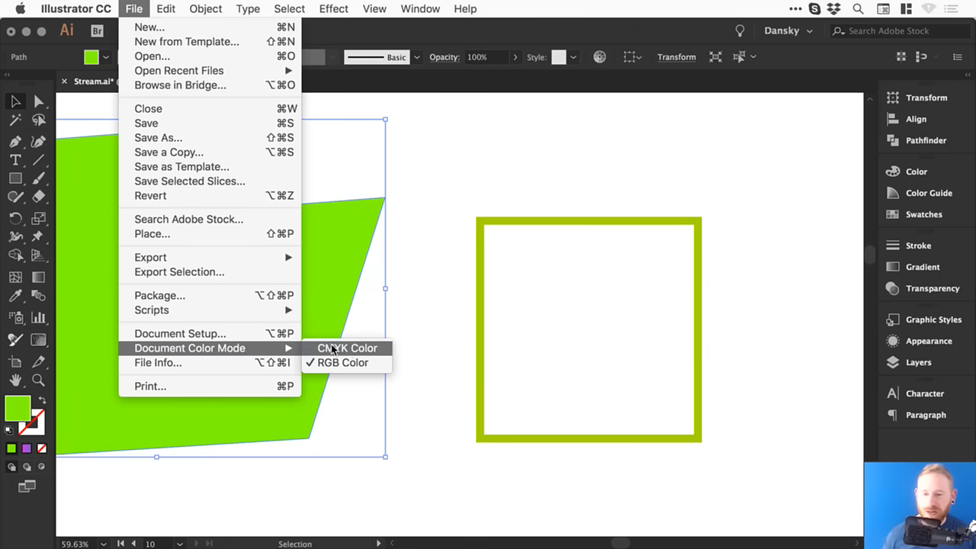
{"action": "left_click", "coordinate": [354, 348]}
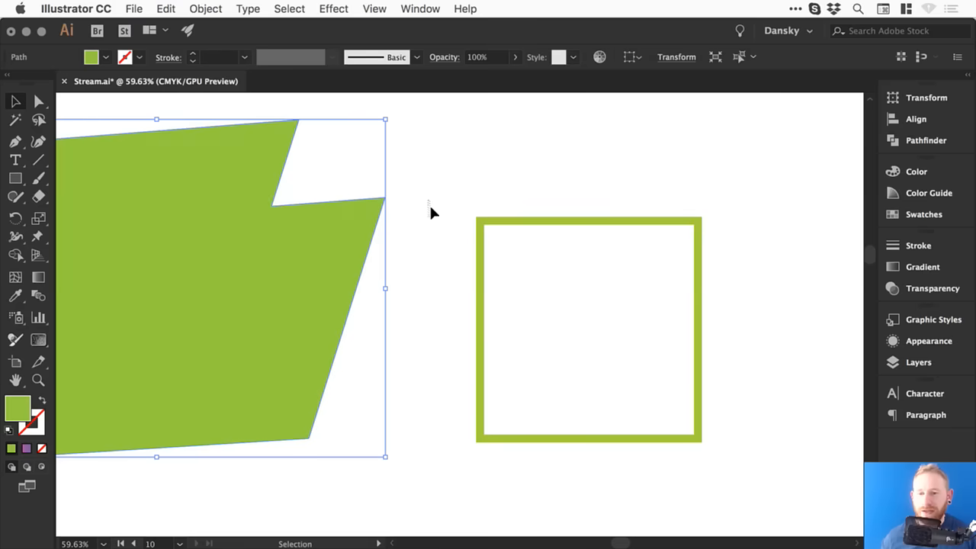
{"action": "left_click", "coordinate": [425, 222]}
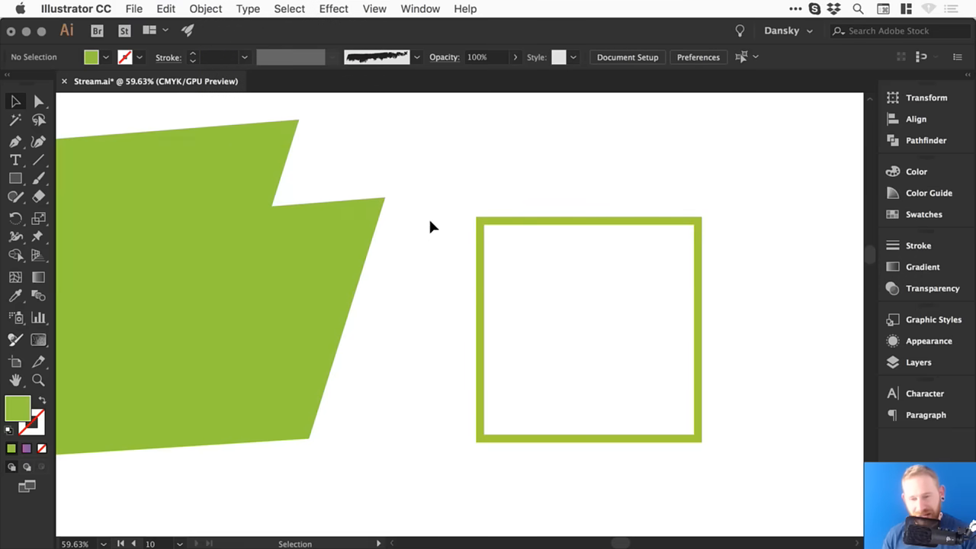
Step: Select the merged shape and inspect its converted fill's colour values without changing them
{"action": "left_click", "coordinate": [89, 370]}
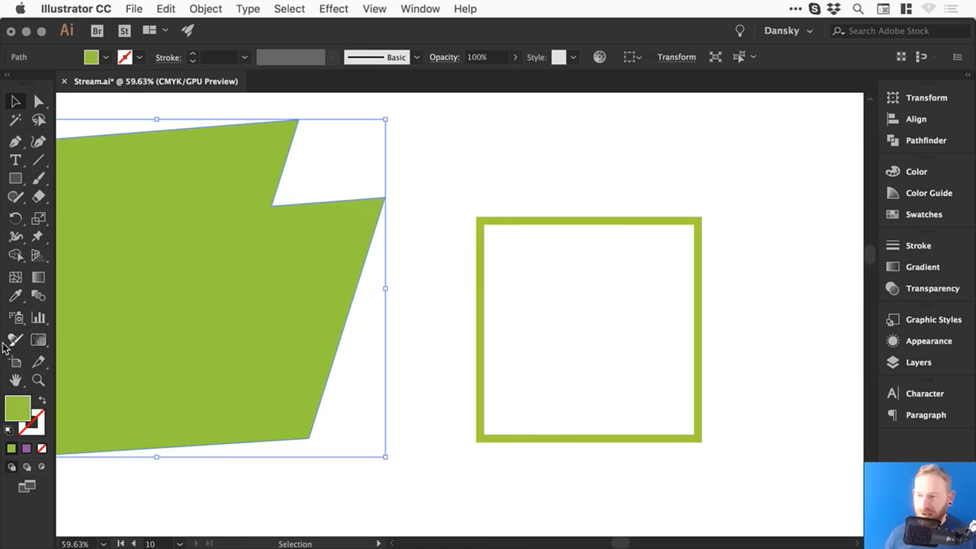
{"action": "left_click", "coordinate": [16, 295]}
{"action": "double_click", "coordinate": [18, 408]}
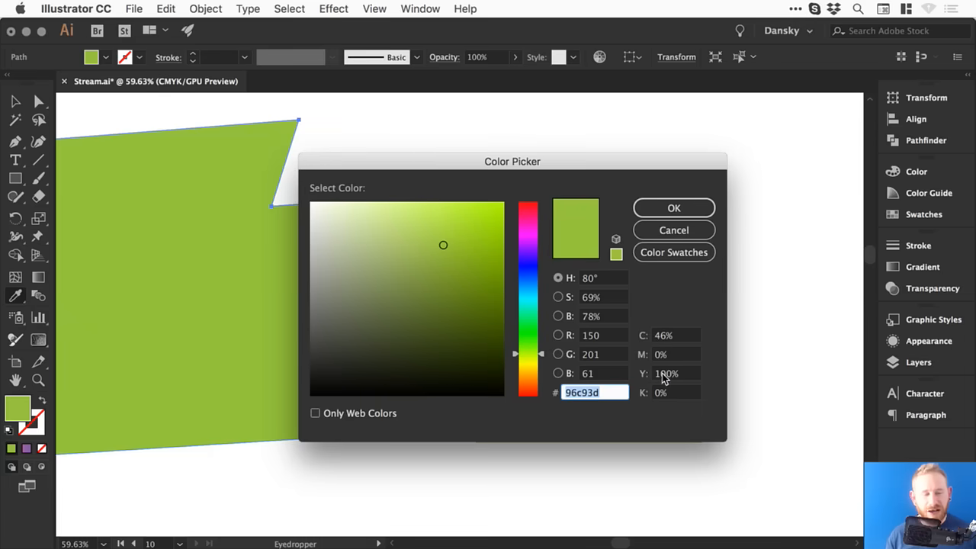
{"action": "left_click", "coordinate": [659, 230]}
Step: Undo the document's CMYK conversion and inspect the bright green fill's CMYK values without changing them
{"action": "key", "text": "v"}
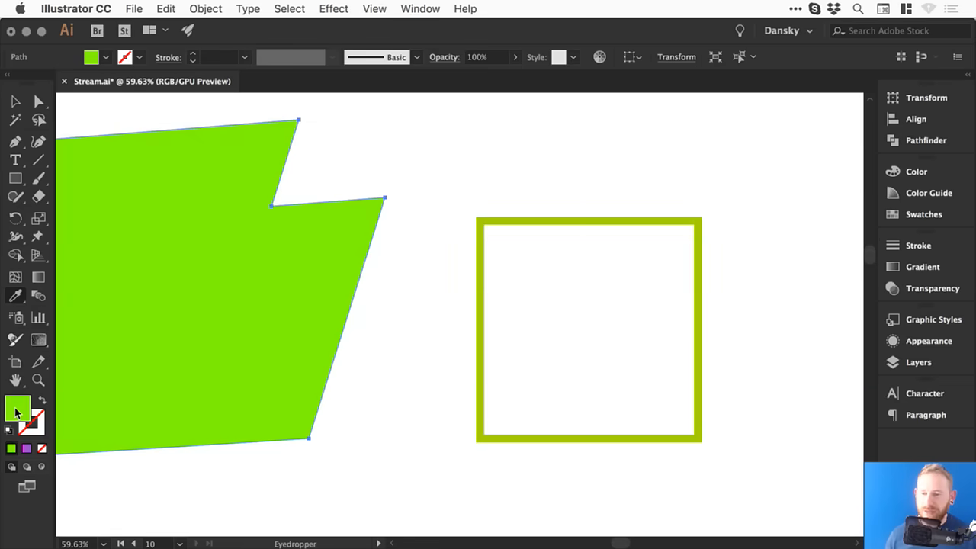
{"action": "double_click", "coordinate": [15, 413]}
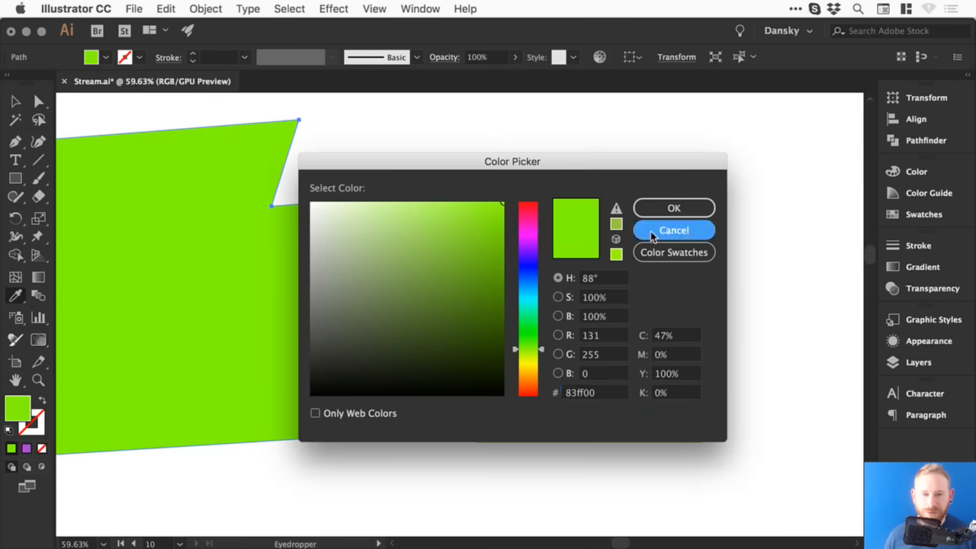
{"action": "left_click", "coordinate": [675, 231]}
{"action": "double_click", "coordinate": [20, 410]}
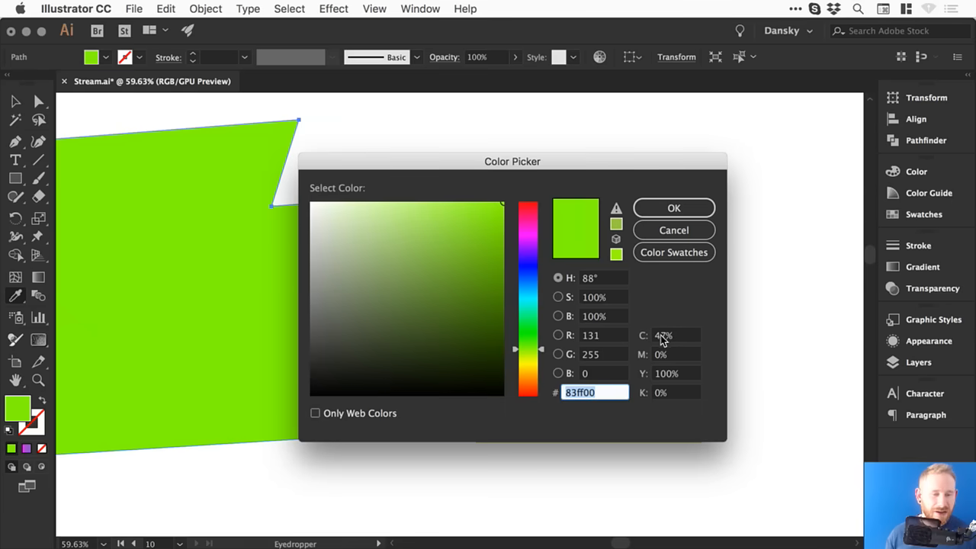
{"action": "left_click", "coordinate": [679, 228]}
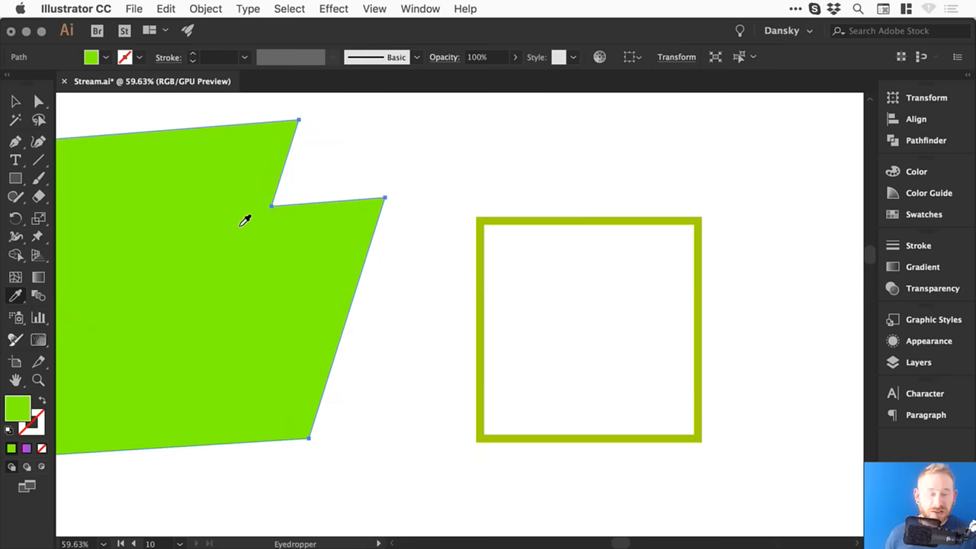
{"action": "key", "text": "v"}
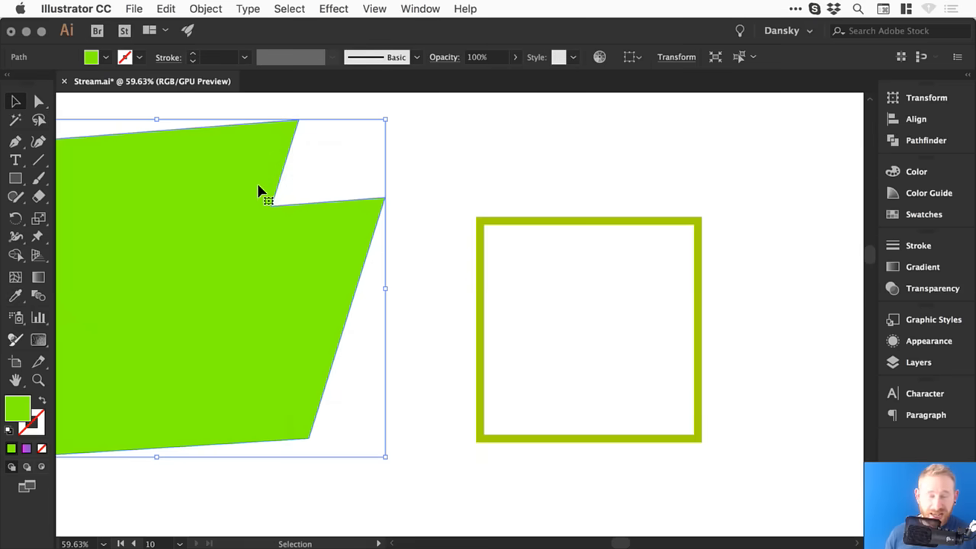
{"action": "double_click", "coordinate": [21, 408]}
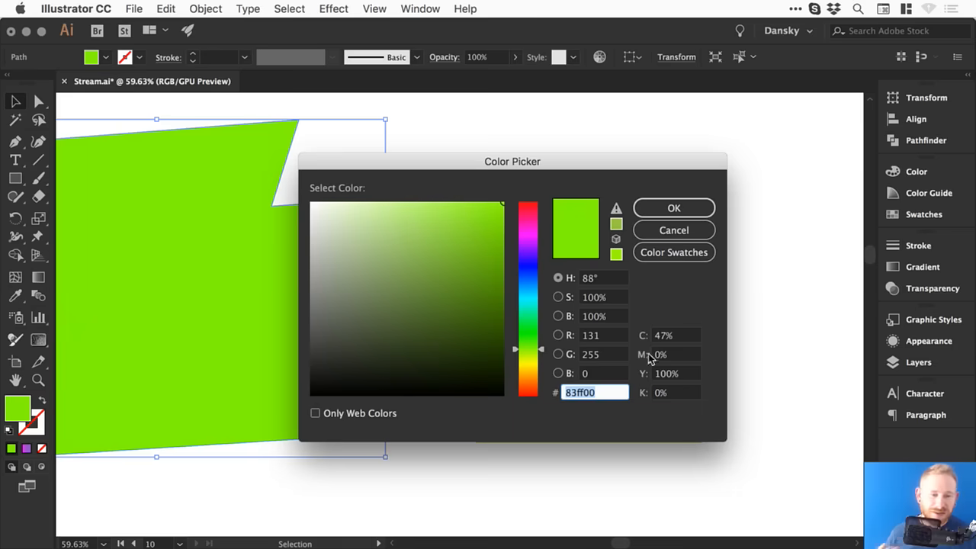
{"action": "left_click", "coordinate": [673, 229]}
Step: Fill the merged shape with the RGB Green swatch and open that swatch's options
{"action": "left_click", "coordinate": [919, 214]}
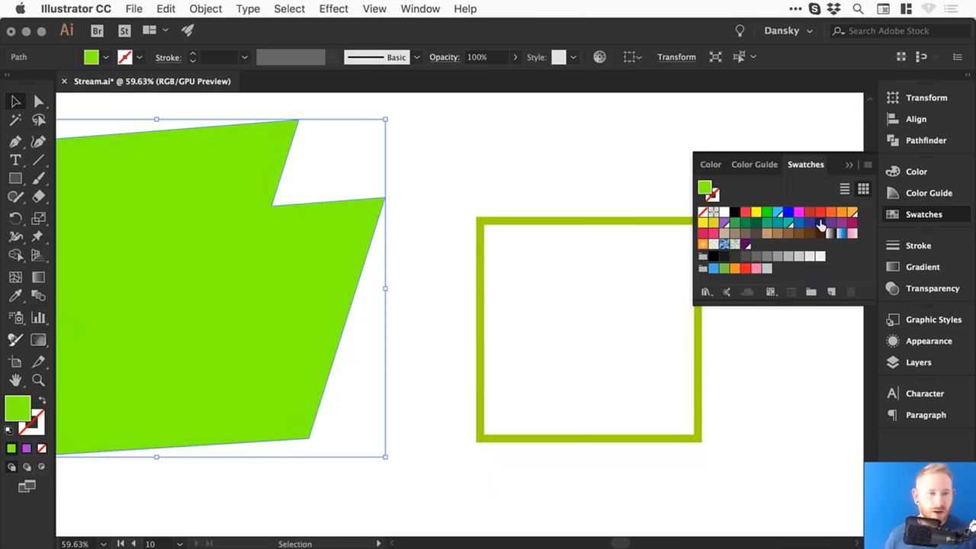
{"action": "double_click", "coordinate": [767, 213]}
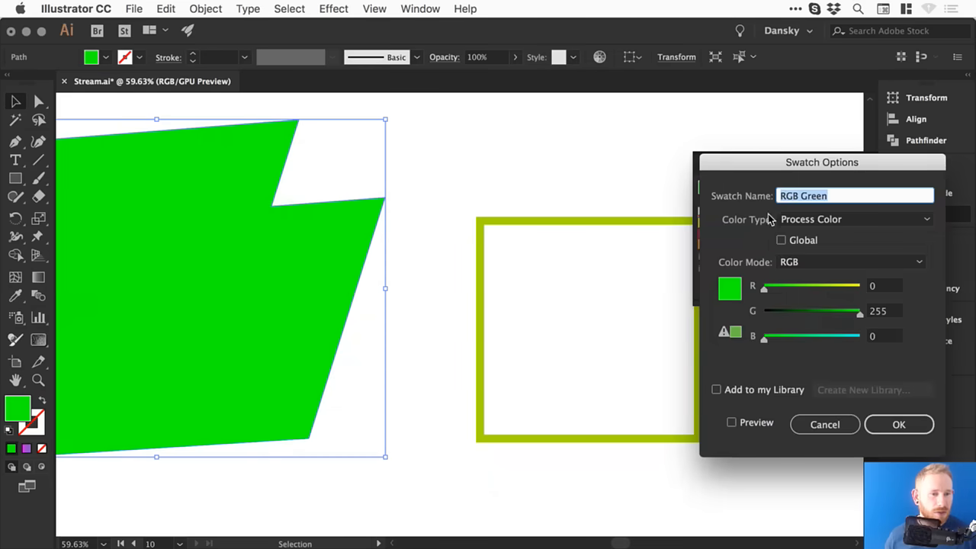
{"action": "left_click", "coordinate": [808, 262]}
{"action": "left_click", "coordinate": [826, 260]}
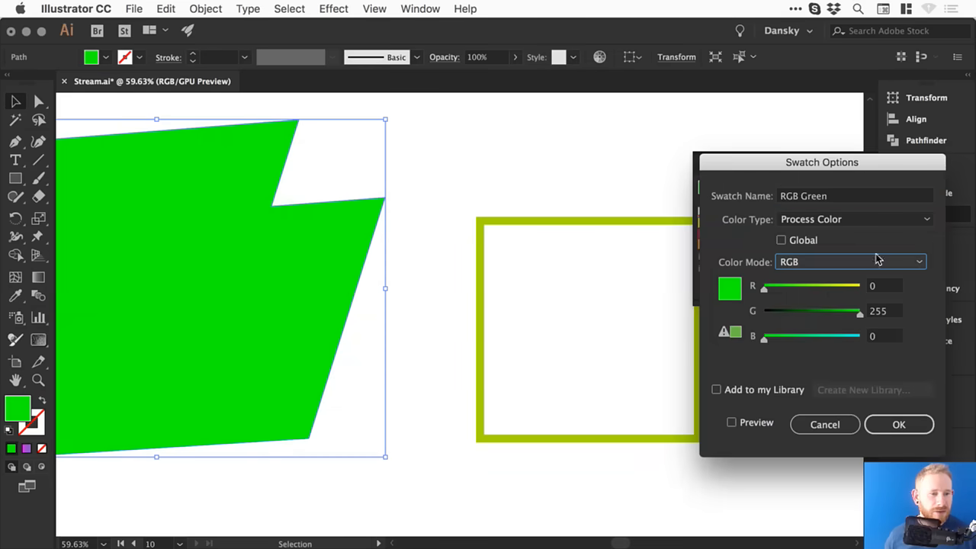
Step: Set the RGB Green swatch's color mode to CMYK with cyan at 62%, apply it and deselect the shape
{"action": "left_click", "coordinate": [834, 264]}
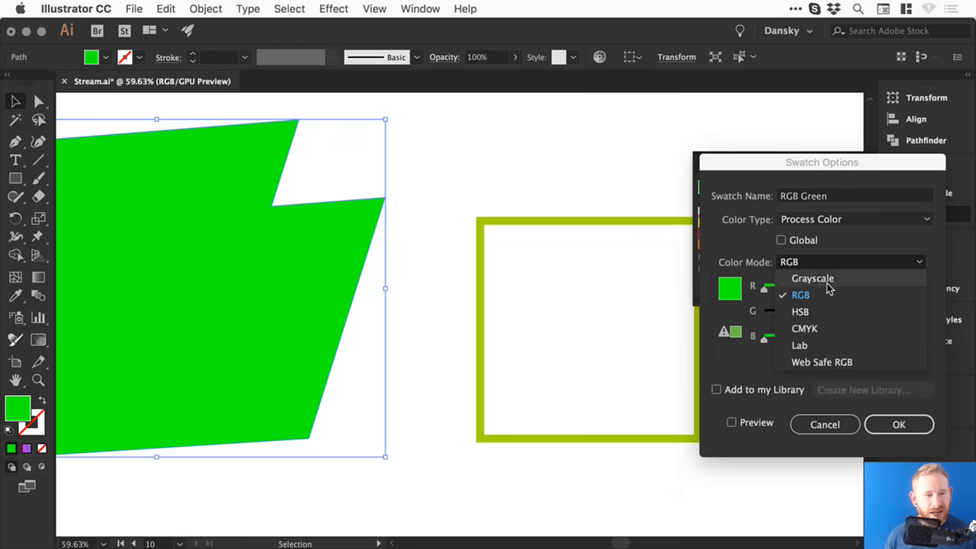
{"action": "left_click", "coordinate": [806, 328]}
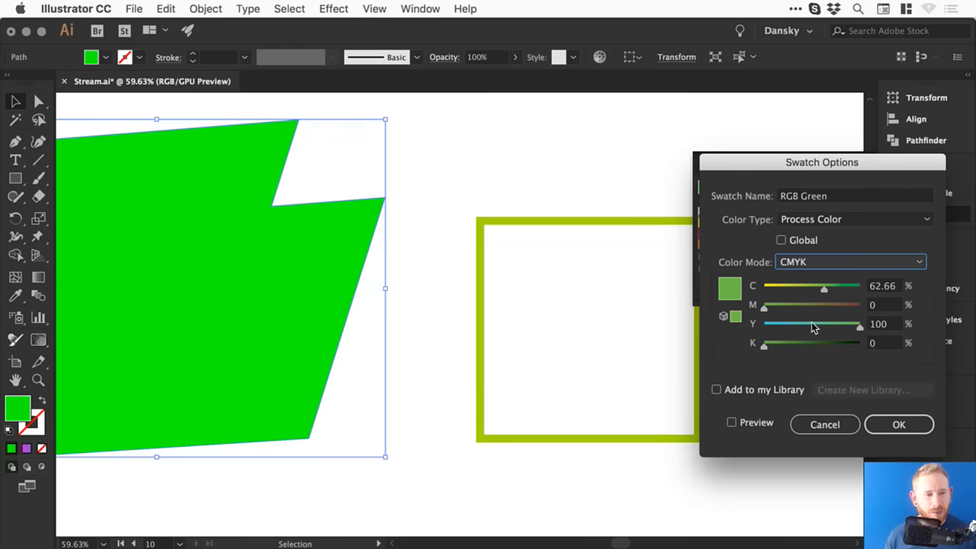
{"action": "left_click", "coordinate": [878, 288]}
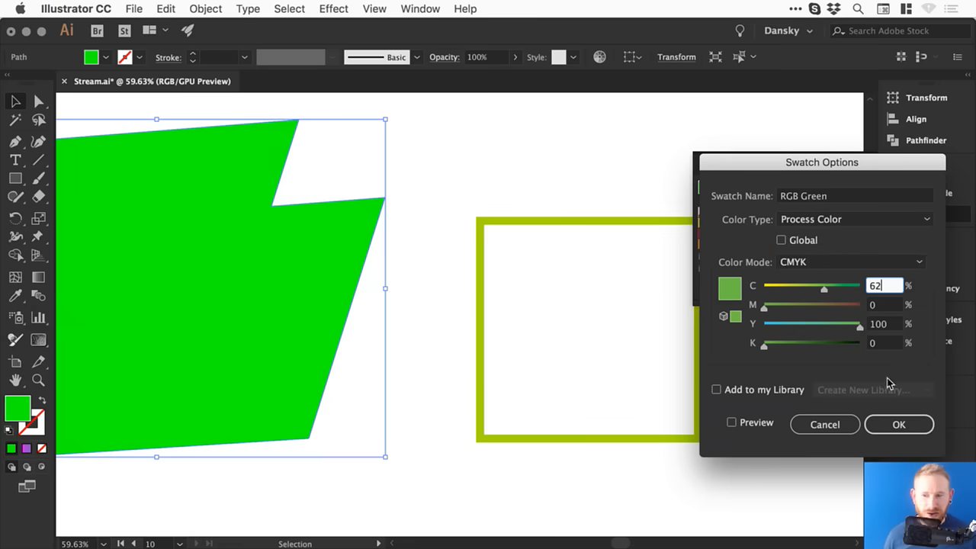
{"action": "left_click", "coordinate": [899, 424]}
{"action": "left_click", "coordinate": [438, 163]}
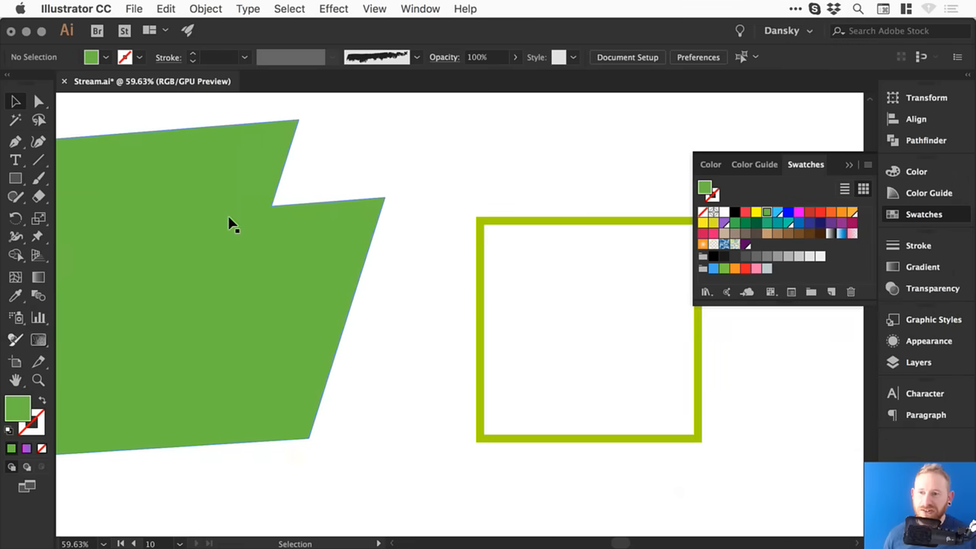
Step: Undo the RGB Green swatch's CMYK change, with the merged shape selected again
{"action": "key", "text": "a"}
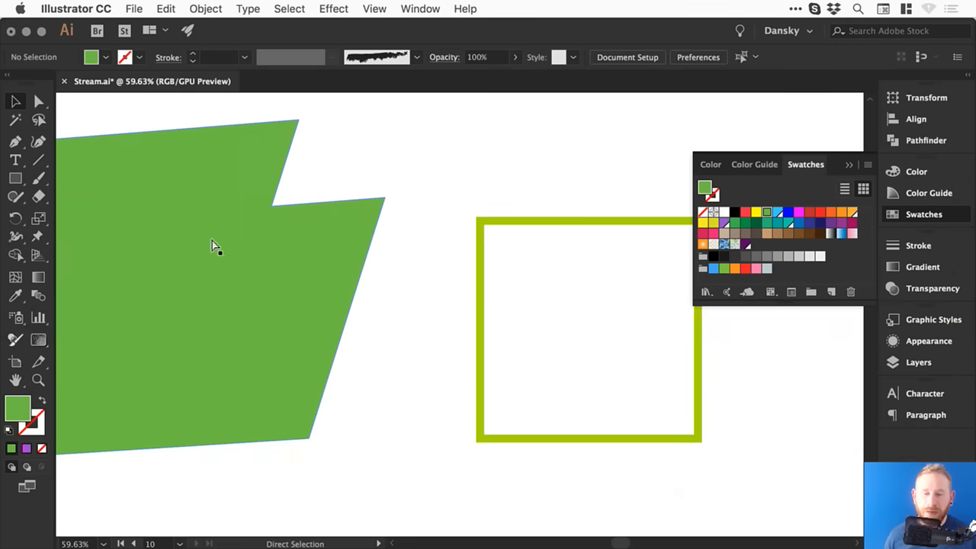
{"action": "left_click", "coordinate": [244, 263]}
{"action": "key", "text": "v"}
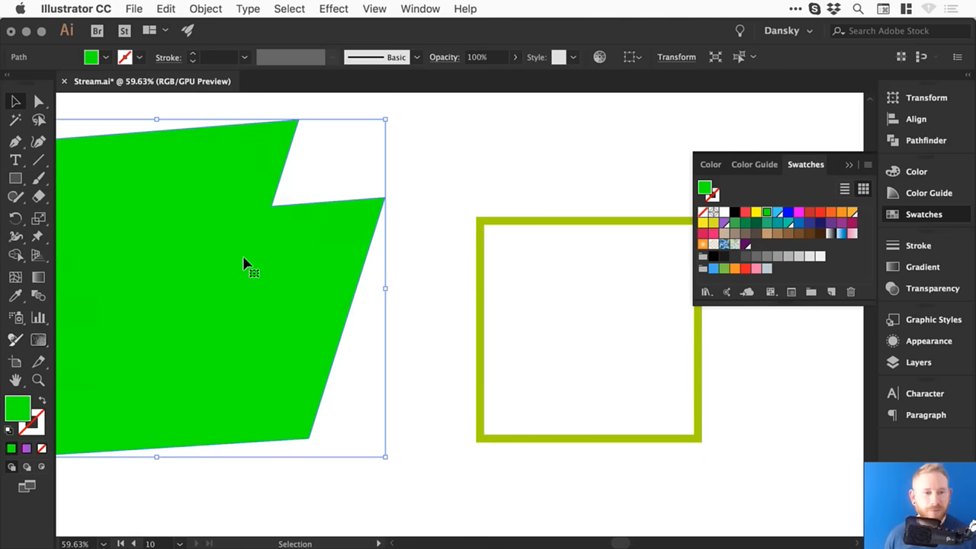
Step: Set the RGB Green swatch's color mode to CMYK with cyan at 63%, apply it and deselect the shape
{"action": "double_click", "coordinate": [767, 212]}
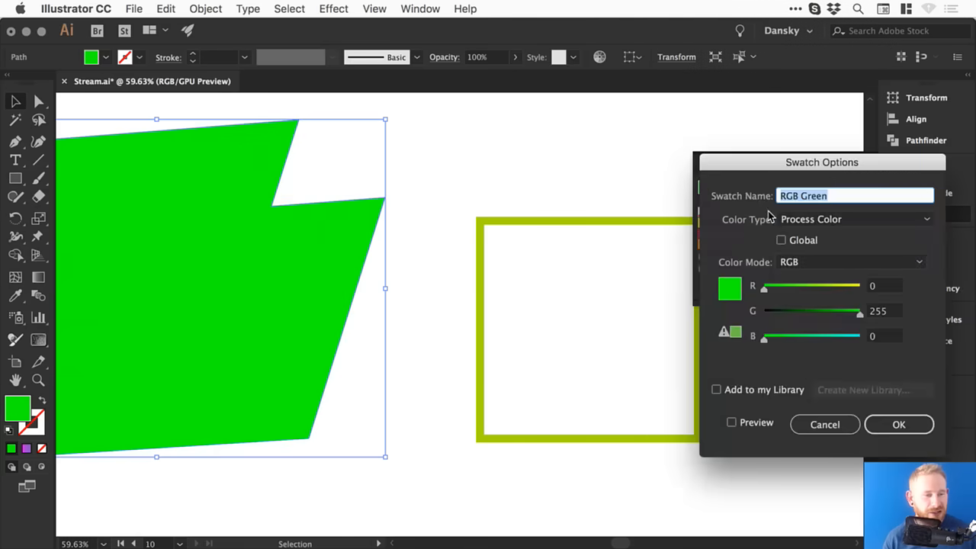
{"action": "left_click", "coordinate": [833, 261]}
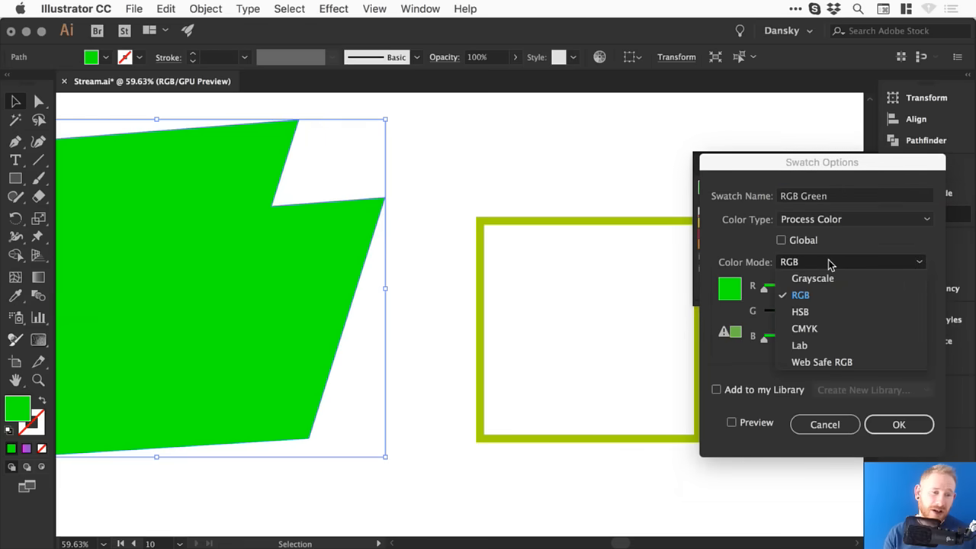
{"action": "left_click", "coordinate": [829, 333]}
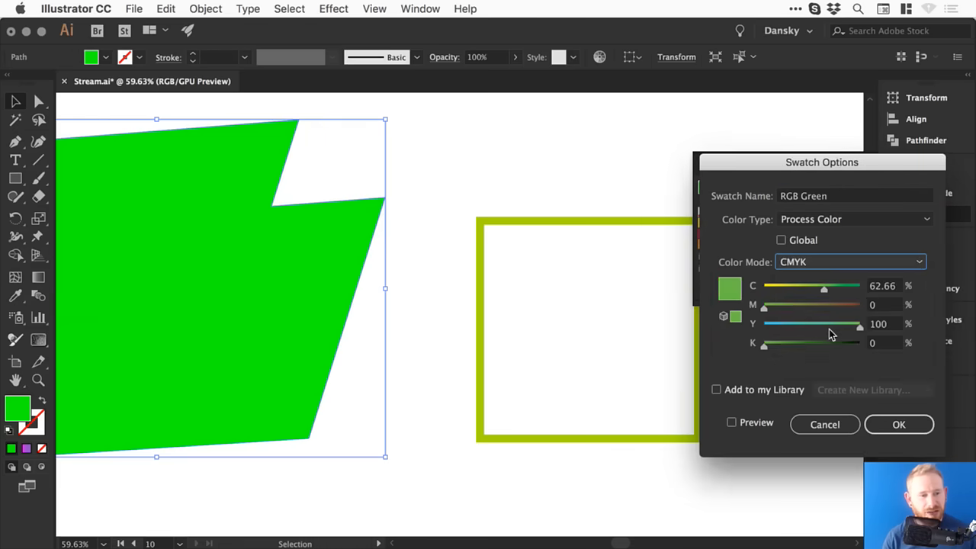
{"action": "left_click", "coordinate": [880, 286]}
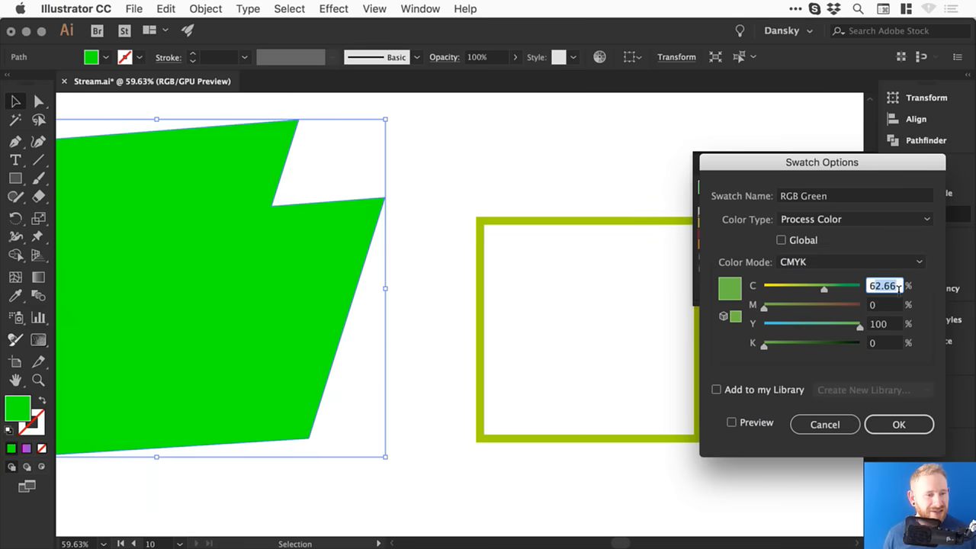
{"action": "type", "text": "63"}
{"action": "key", "text": "Tab"}
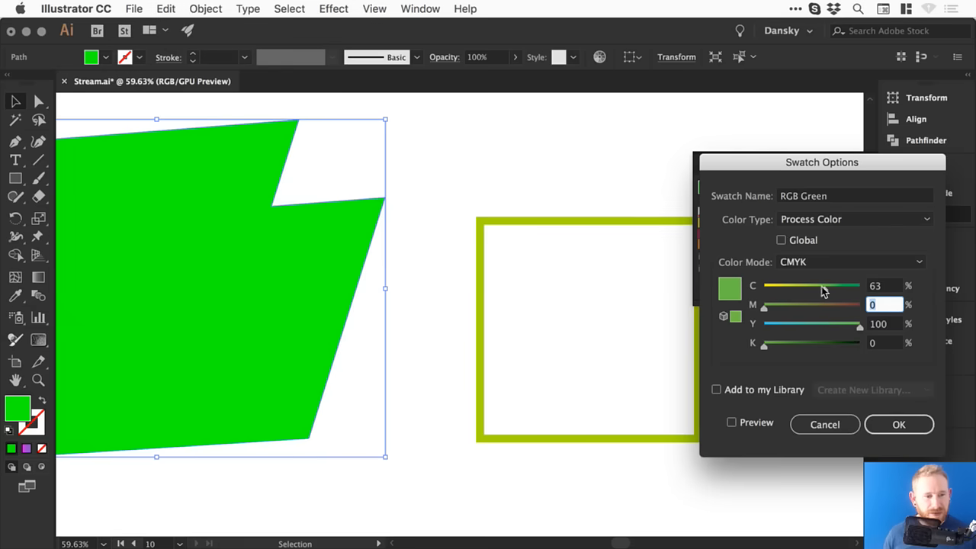
{"action": "left_click", "coordinate": [908, 426]}
{"action": "left_click", "coordinate": [567, 157]}
Step: Undo the RGB Green swatch's 63% cyan change, deselect the shape and collapse the Swatches panel
{"action": "key", "text": "super+z"}
{"action": "left_click", "coordinate": [507, 158]}
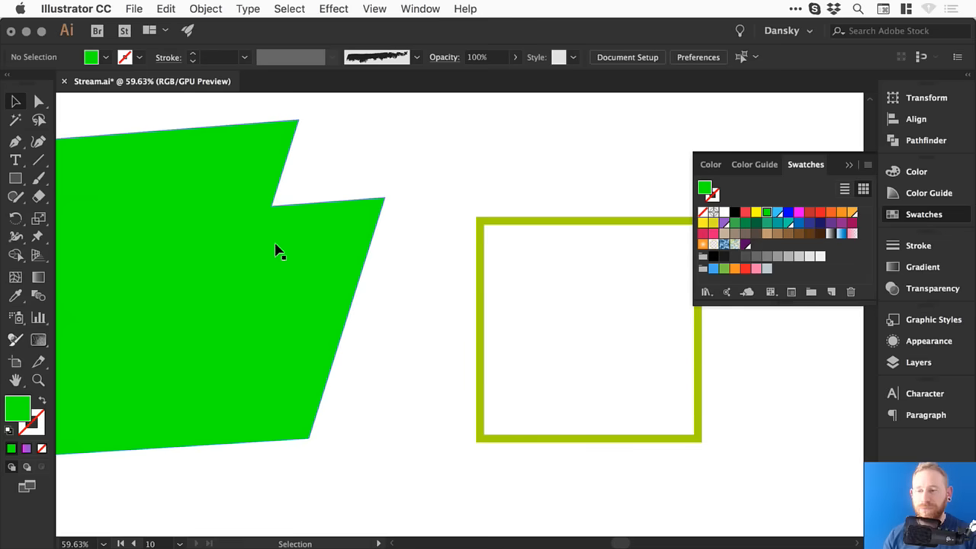
{"action": "left_click", "coordinate": [945, 215]}
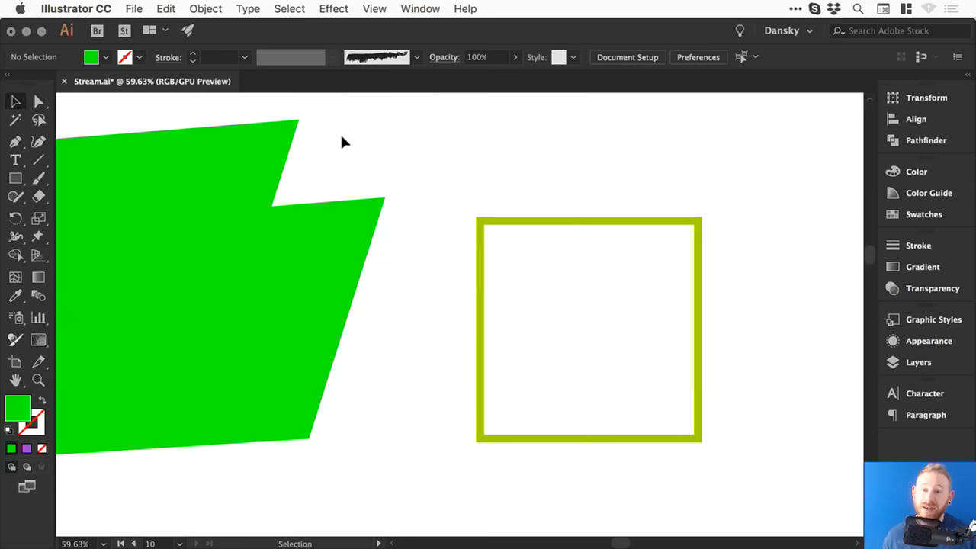
Step: Select the green shape and view the Document Color Mode choices without switching the mode
{"action": "left_click", "coordinate": [198, 254]}
{"action": "left_click", "coordinate": [134, 8]}
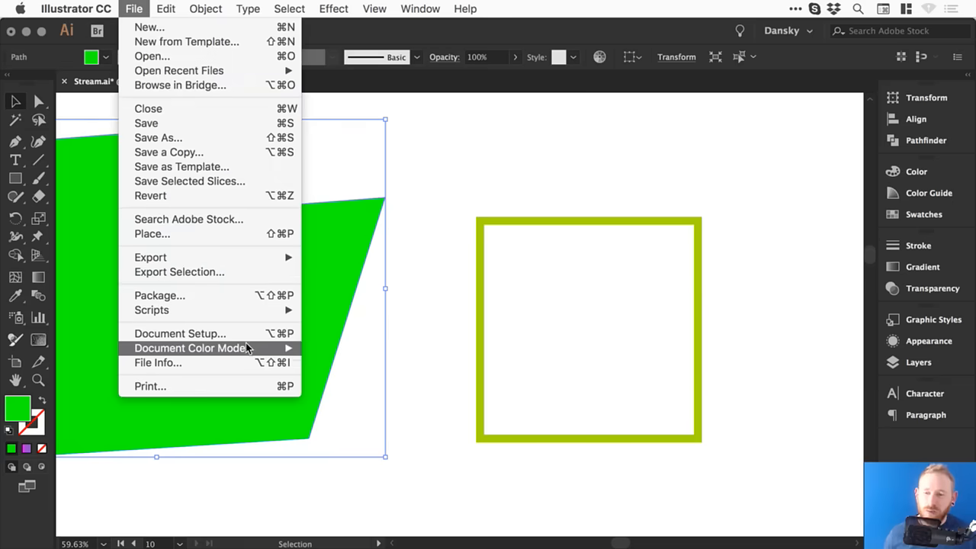
{"action": "mouse_move", "coordinate": [247, 348]}
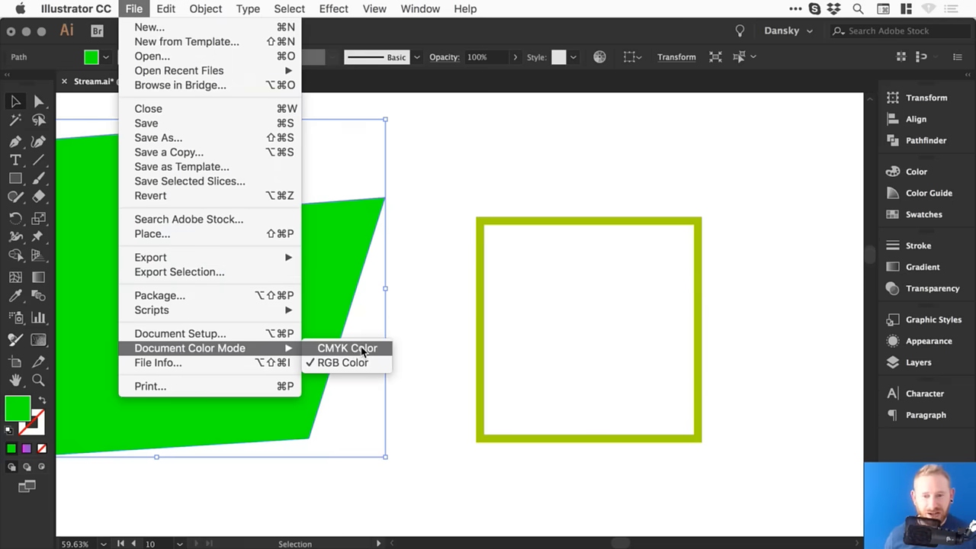
{"action": "left_click", "coordinate": [437, 166]}
{"action": "left_click", "coordinate": [429, 155]}
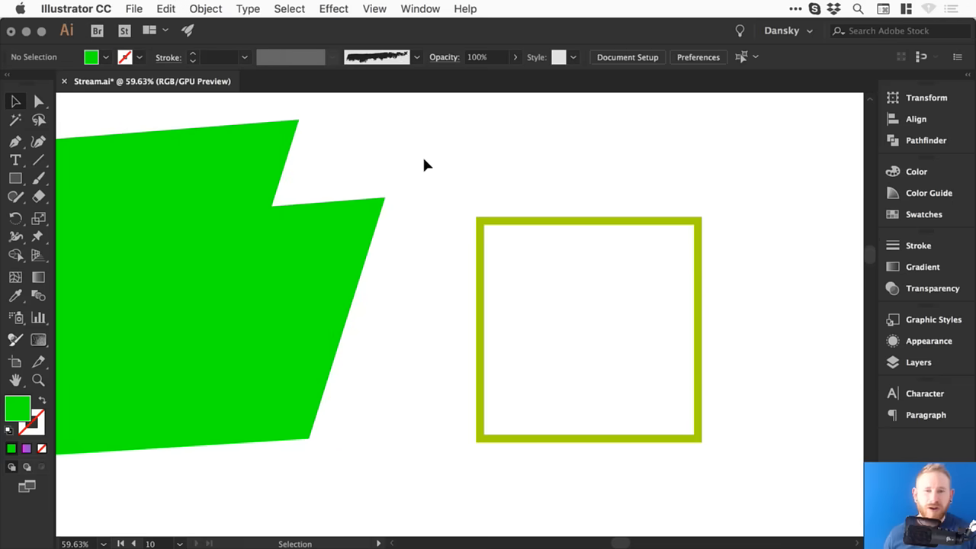
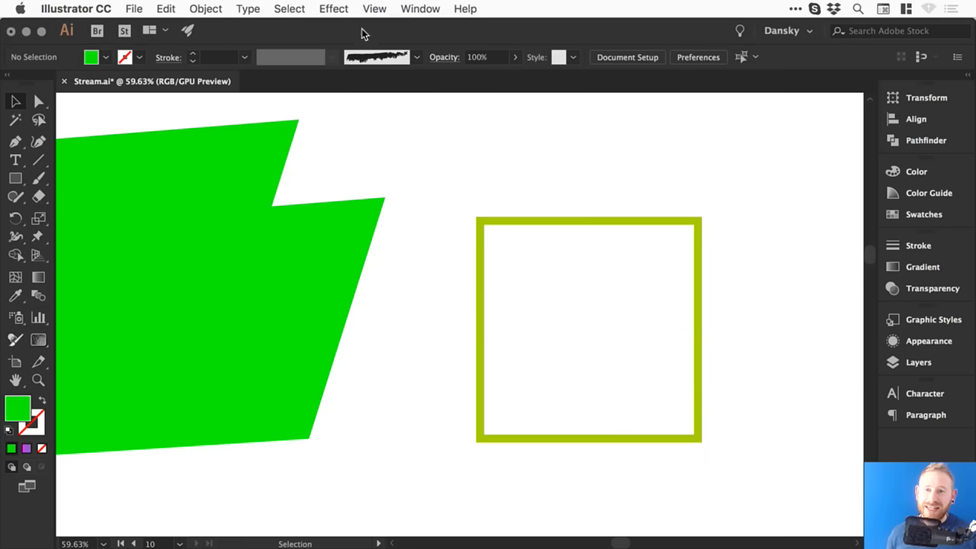
Step: Show the Symbols panel, open the Florid Vector Pack symbol library and enlarge it to show all its symbols
{"action": "left_click", "coordinate": [374, 9]}
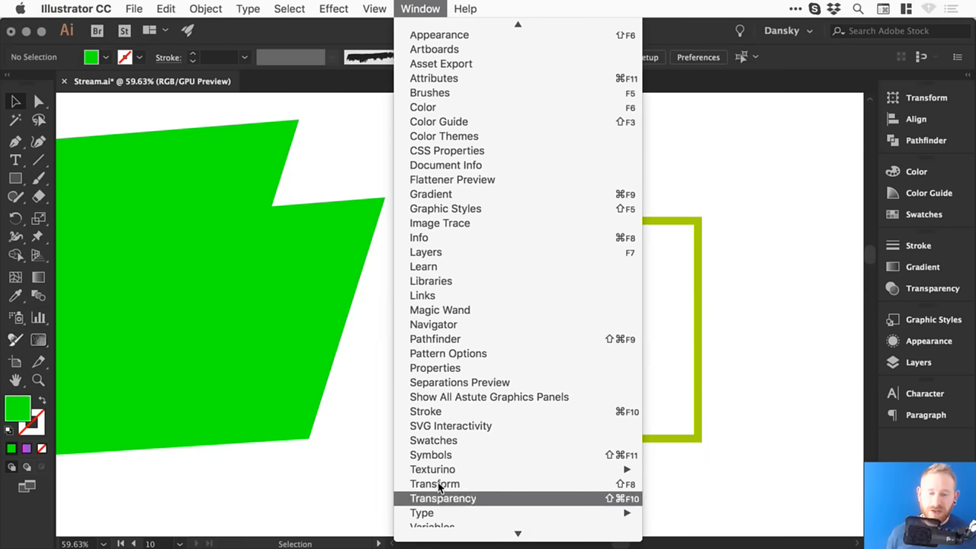
{"action": "left_click", "coordinate": [444, 455]}
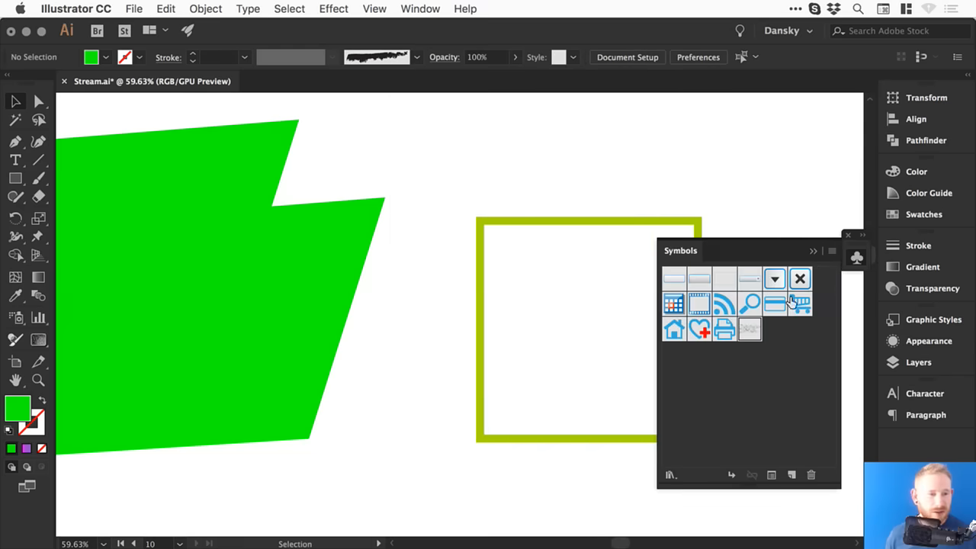
{"action": "left_click", "coordinate": [832, 251]}
{"action": "mouse_move", "coordinate": [754, 518]}
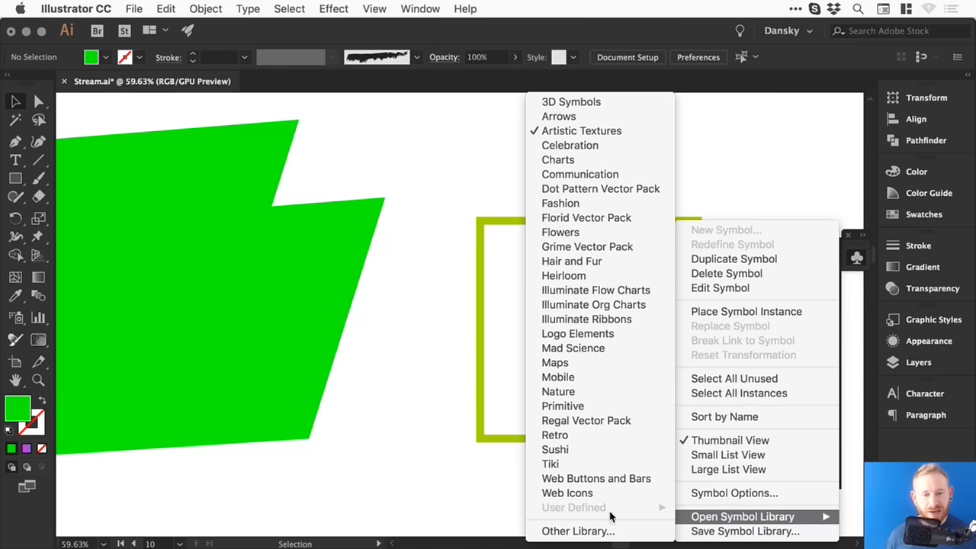
{"action": "left_click", "coordinate": [599, 217]}
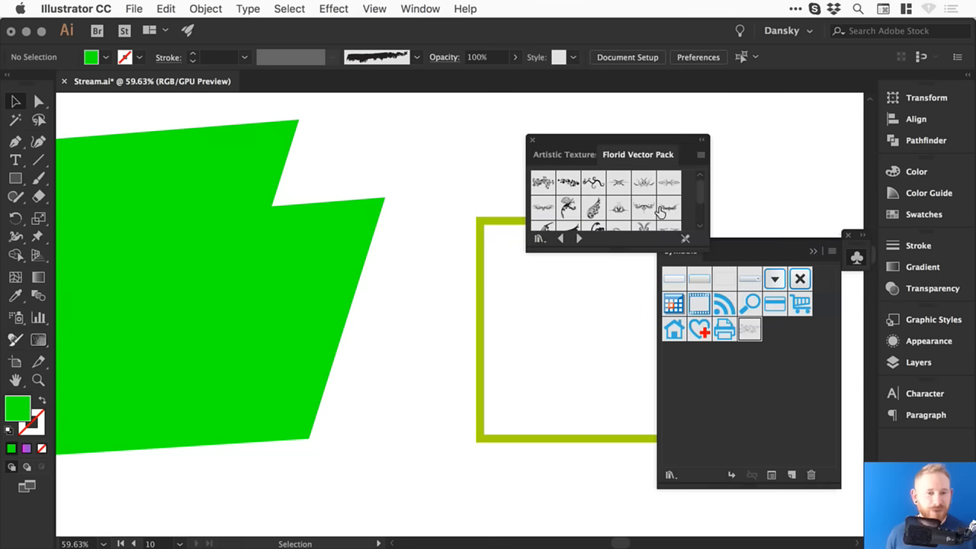
{"action": "left_click_drag", "start_coordinate": [708, 242], "coordinate": [714, 246]}
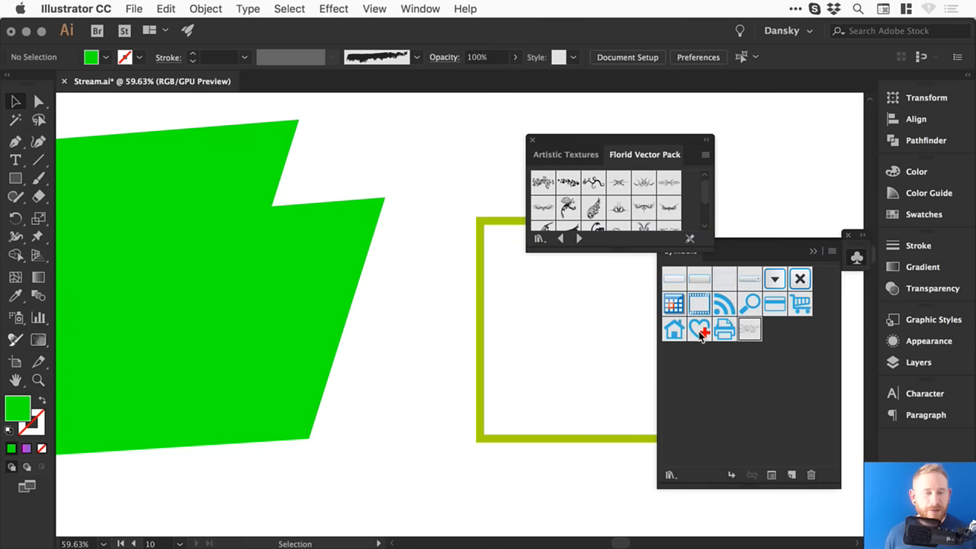
{"action": "left_click_drag", "start_coordinate": [624, 252], "coordinate": [618, 451]}
Step: Place three different Florid Vector Pack ornaments, including the curly vine, in the blank area above the green shape
{"action": "key", "text": "space"}
{"action": "left_click_drag", "start_coordinate": [406, 168], "coordinate": [396, 400]}
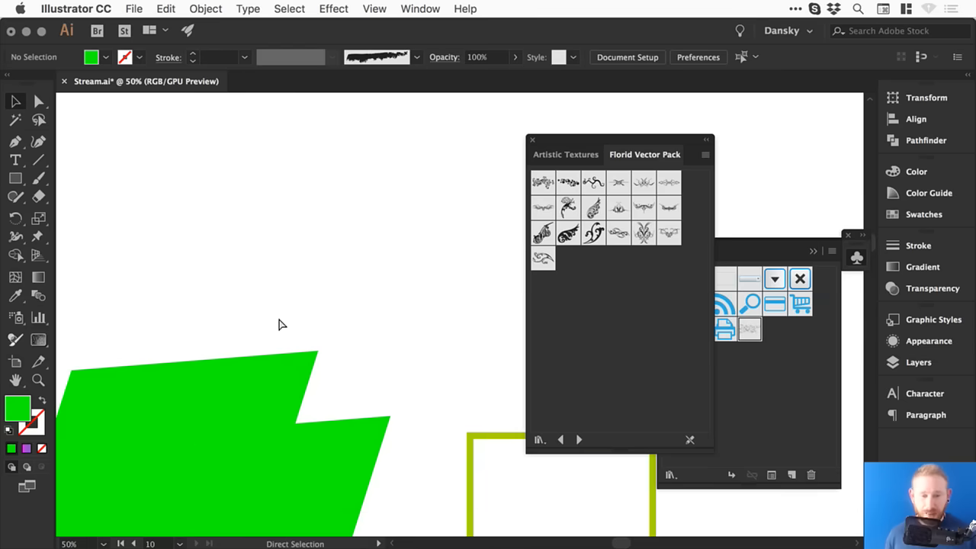
{"action": "key", "text": "super+minus"}
{"action": "key", "text": "super+minus"}
{"action": "left_click_drag", "start_coordinate": [592, 231], "coordinate": [343, 216]}
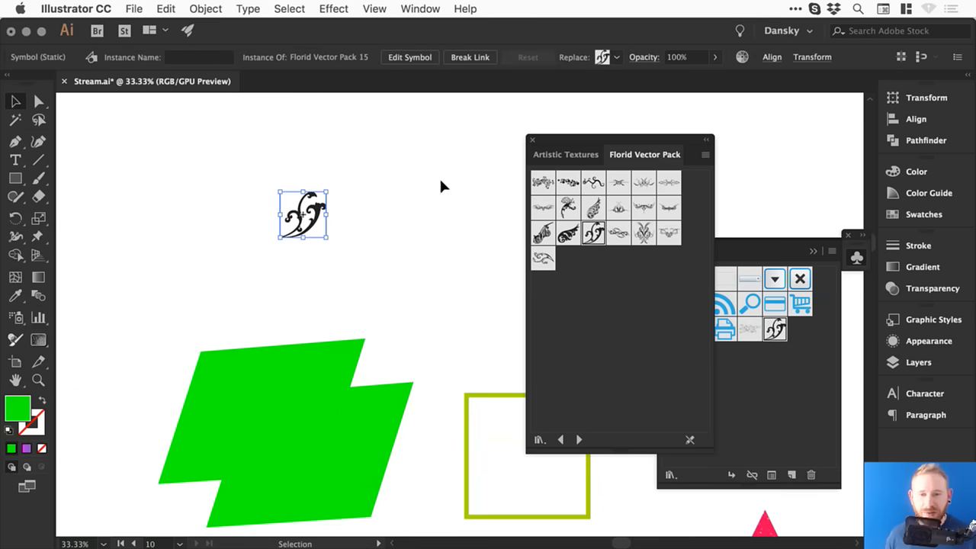
{"action": "left_click_drag", "start_coordinate": [542, 232], "coordinate": [362, 199]}
{"action": "left_click_drag", "start_coordinate": [542, 182], "coordinate": [387, 176]}
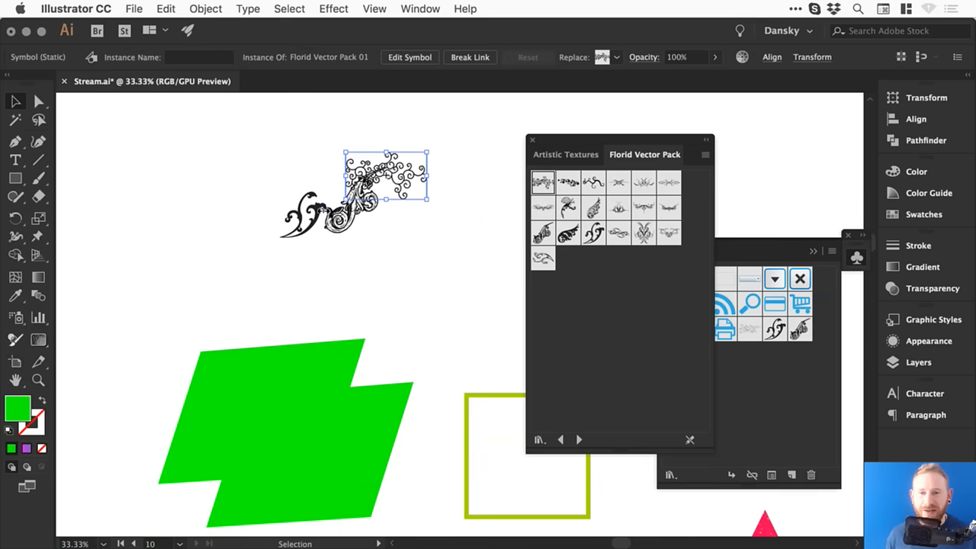
Step: Remove the two feather-like ornaments so only the curly vine ornament is kept
{"action": "left_click", "coordinate": [299, 217]}
{"action": "key", "text": "Delete"}
{"action": "mouse_move", "coordinate": [351, 216]}
{"action": "left_mouse_down"}
{"action": "mouse_move", "coordinate": [392, 175]}
{"action": "mouse_move", "coordinate": [231, 159]}
{"action": "mouse_move", "coordinate": [298, 205]}
{"action": "left_mouse_up"}
Step: Draw a straight horizontal line beside the vine ornament and set its stroke color to black (000000)
{"action": "key", "text": "backslash"}
{"action": "key", "text": "super+z"}
{"action": "key", "text": "v"}
{"action": "left_click_drag", "start_coordinate": [290, 128], "coordinate": [270, 227]}
{"action": "double_click", "coordinate": [38, 425]}
{"action": "left_click", "coordinate": [312, 395]}
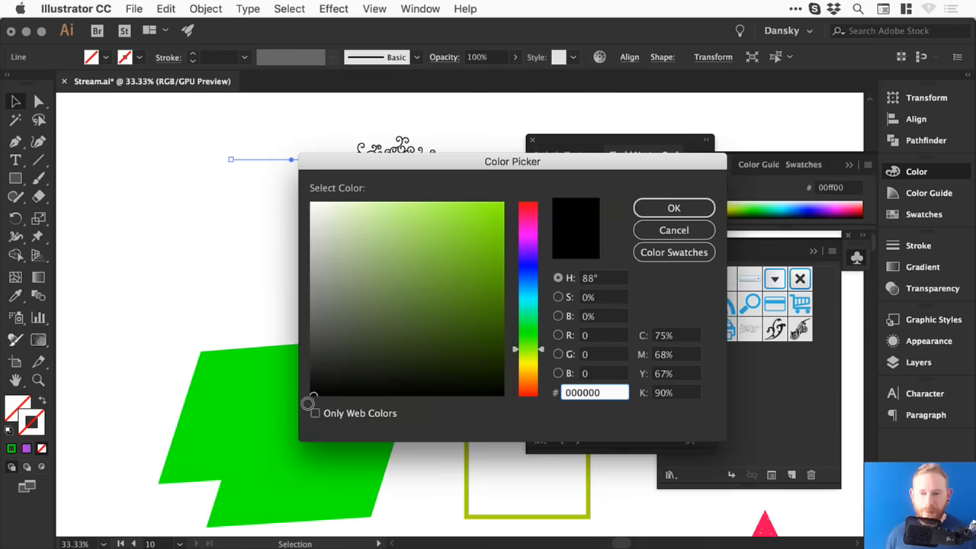
{"action": "left_click", "coordinate": [674, 208]}
Step: Reselect the line, apply the black stroke again and set its weight to 3 pt
{"action": "left_click", "coordinate": [325, 204]}
{"action": "left_click_drag", "start_coordinate": [266, 124], "coordinate": [323, 185]}
{"action": "double_click", "coordinate": [38, 425]}
{"action": "mouse_move", "coordinate": [437, 335]}
{"action": "left_mouse_down"}
{"action": "mouse_move", "coordinate": [322, 408]}
{"action": "mouse_move", "coordinate": [296, 409]}
{"action": "left_mouse_up"}
{"action": "left_click", "coordinate": [674, 208]}
{"action": "left_click_drag", "start_coordinate": [299, 141], "coordinate": [417, 221]}
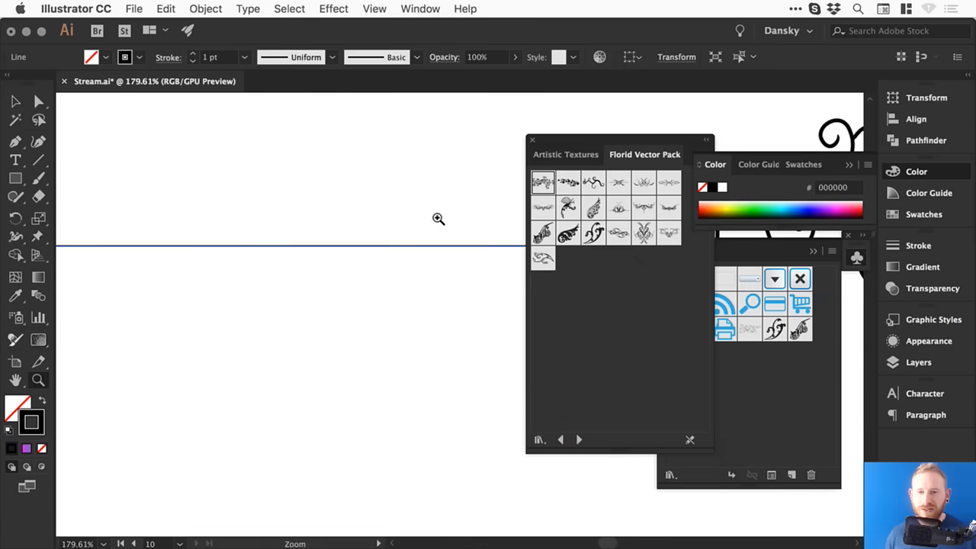
{"action": "left_click", "coordinate": [911, 246]}
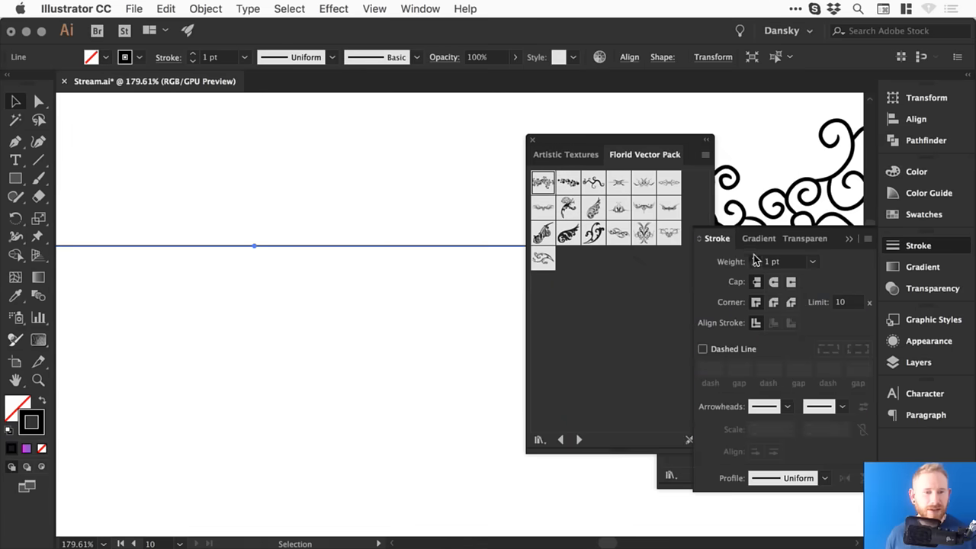
{"action": "double_click", "coordinate": [755, 258]}
{"action": "left_click", "coordinate": [913, 241]}
{"action": "key", "text": "super+minus"}
{"action": "key", "text": "super+minus"}
{"action": "key", "text": "super+minus"}
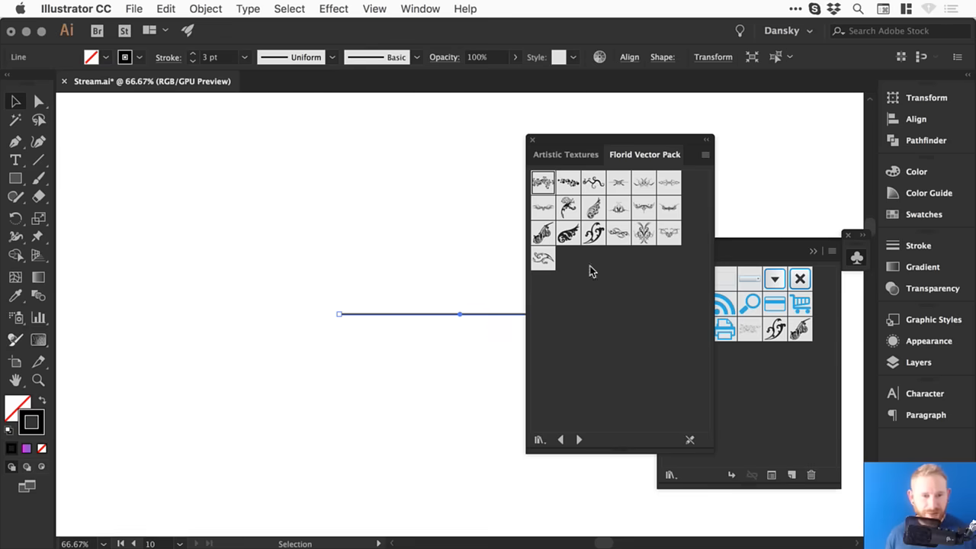
Step: Close the symbol library and Symbols panels, and duplicate the vine ornament to the other end of the line
{"action": "left_click", "coordinate": [532, 140]}
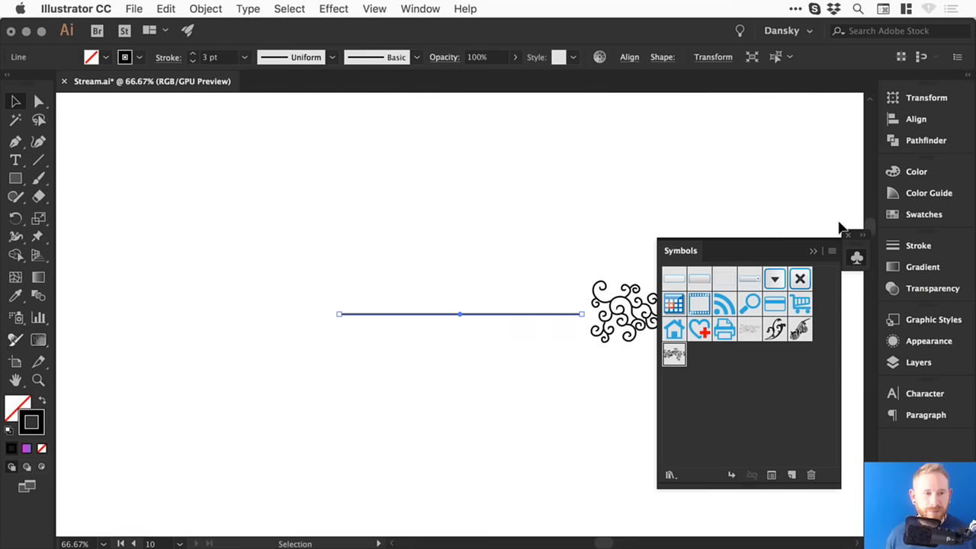
{"action": "left_click", "coordinate": [846, 235]}
{"action": "key", "text": "super+minus"}
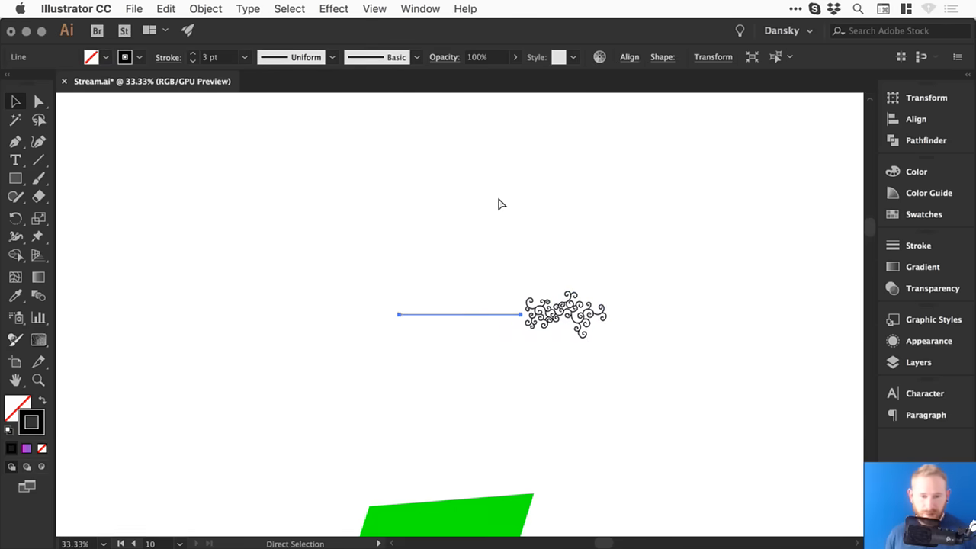
{"action": "left_click_drag", "start_coordinate": [549, 316], "coordinate": [345, 303]}
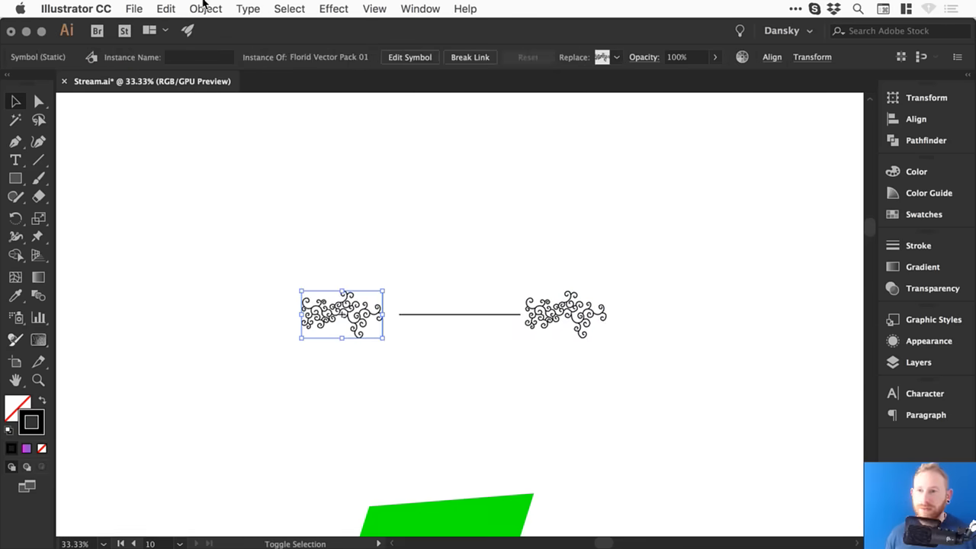
Step: Reflect the duplicated ornament across the vertical axis so it mirrors the original
{"action": "left_click", "coordinate": [206, 8]}
{"action": "mouse_move", "coordinate": [224, 28]}
{"action": "left_click", "coordinate": [410, 84]}
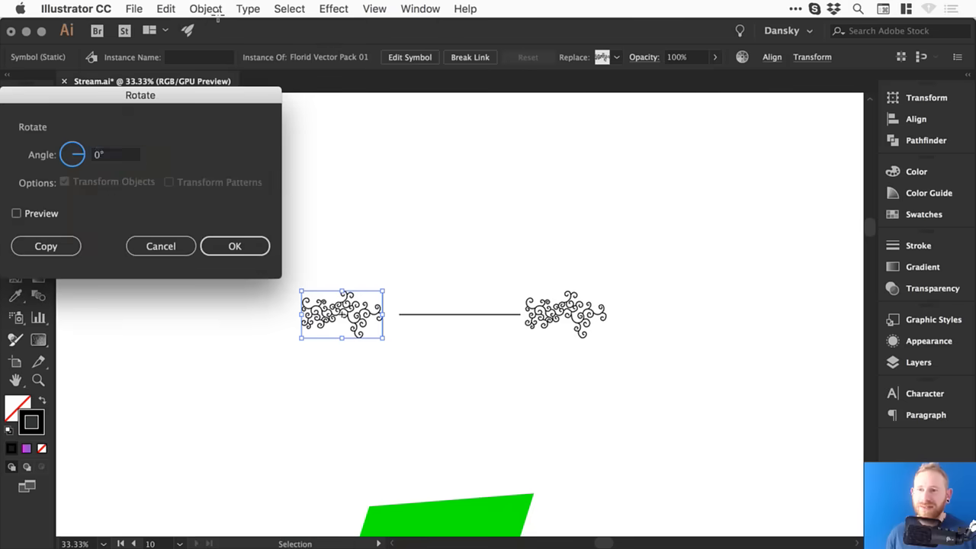
{"action": "key", "text": "Escape"}
{"action": "left_click", "coordinate": [206, 9]}
{"action": "left_click", "coordinate": [381, 83]}
{"action": "key", "text": "Return"}
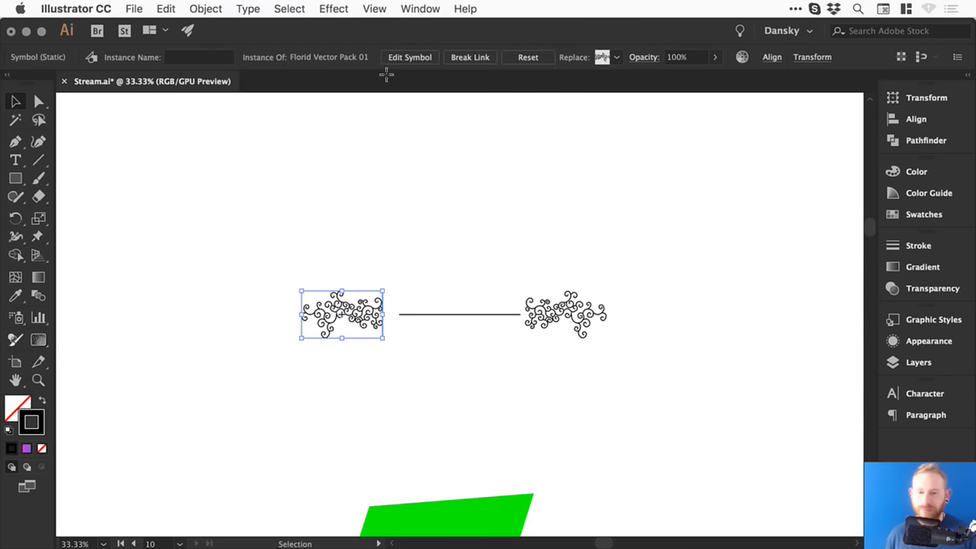
Step: Build a rectangular frame from copies of the ornaments and line, with the lower ornaments flipped vertically and lines along all four sides
{"action": "left_click_drag", "start_coordinate": [322, 227], "coordinate": [550, 326]}
{"action": "left_click_drag", "start_coordinate": [296, 312], "coordinate": [643, 359]}
{"action": "key", "text": "super+shift+a"}
{"action": "left_click_drag", "start_coordinate": [425, 337], "coordinate": [560, 224]}
{"action": "key", "text": "super+shift+a"}
{"action": "left_click_drag", "start_coordinate": [646, 212], "coordinate": [511, 284]}
{"action": "left_click_drag", "start_coordinate": [235, 254], "coordinate": [588, 447]}
Step: Shift the frame's right-hand ornaments and vertical line, together with both horizontal lines, slightly to the left
{"action": "left_click_drag", "start_coordinate": [514, 327], "coordinate": [555, 448]}
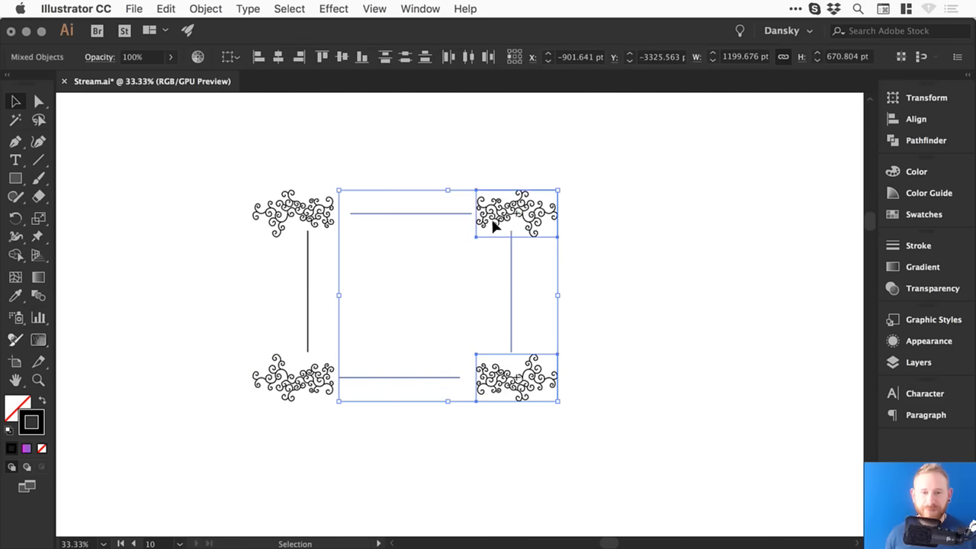
{"action": "left_click_drag", "start_coordinate": [504, 207], "coordinate": [494, 207]}
{"action": "left_click", "coordinate": [482, 263]}
{"action": "left_click_drag", "start_coordinate": [299, 372], "coordinate": [286, 373]}
{"action": "key", "text": "super+z"}
{"action": "left_click", "coordinate": [312, 200], "text": "shift"}
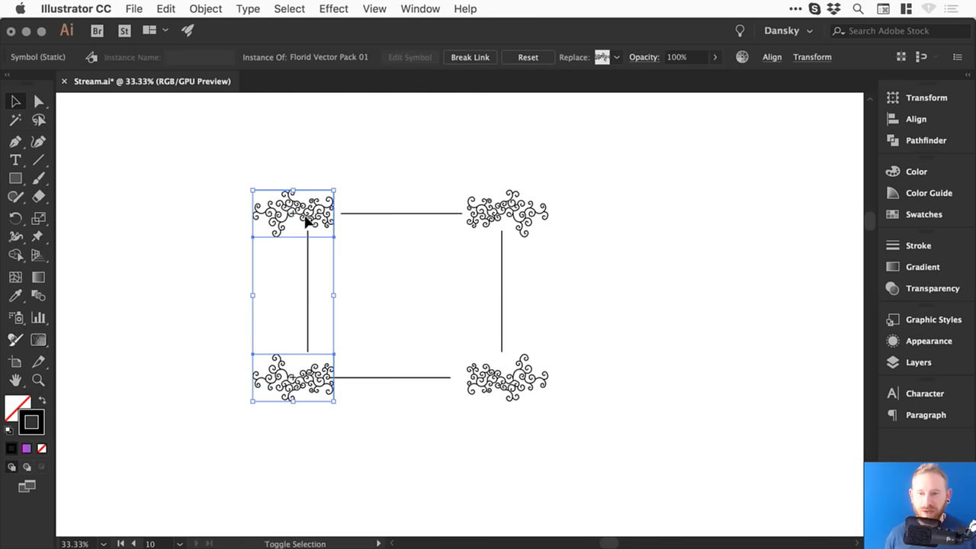
{"action": "mouse_move", "coordinate": [318, 206]}
{"action": "left_mouse_down"}
{"action": "mouse_move", "coordinate": [309, 212]}
{"action": "mouse_move", "coordinate": [330, 221]}
{"action": "left_mouse_up"}
{"action": "key", "text": "super+z"}
Step: Move the frame's lower horizontal line slightly right, centring it between the two lower ornaments
{"action": "left_click_drag", "start_coordinate": [428, 377], "coordinate": [439, 371]}
{"action": "left_click", "coordinate": [618, 195]}
{"action": "scroll", "coordinate": [618, 200], "scroll_direction": "left", "scroll_amount": 2}
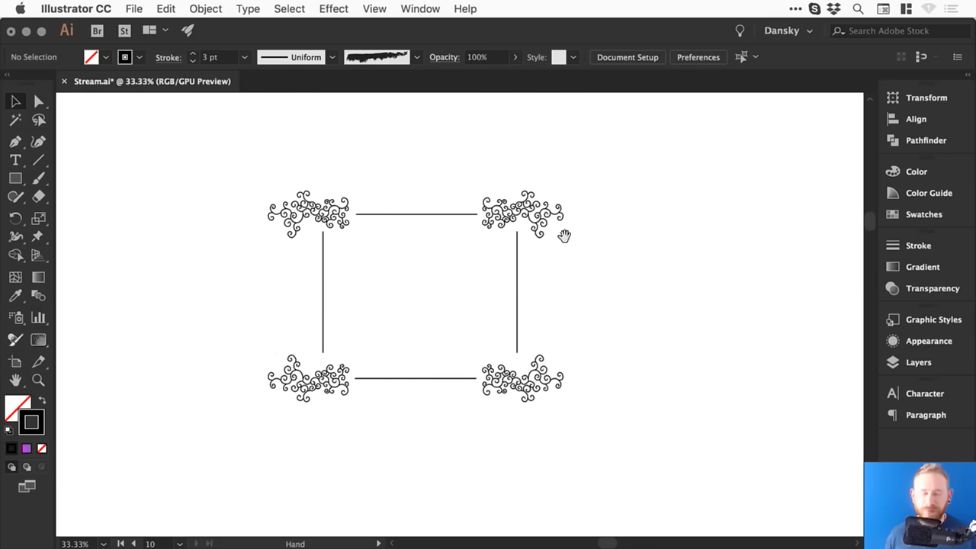
Step: Expand the whole ornamental frame with Object, Fill and Stroke enabled, and deselect it
{"action": "left_click_drag", "start_coordinate": [251, 147], "coordinate": [613, 465]}
{"action": "left_click", "coordinate": [205, 8]}
{"action": "left_click", "coordinate": [241, 177]}
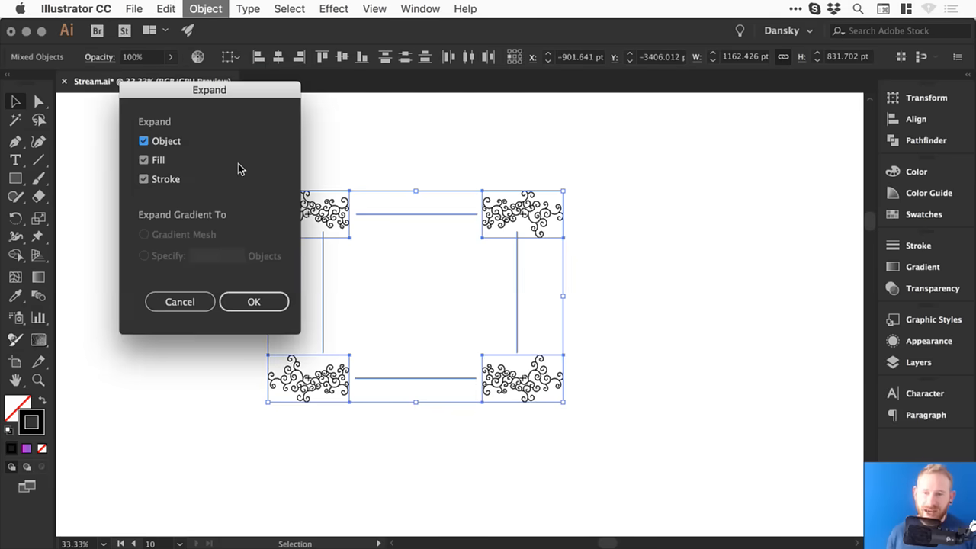
{"action": "key", "text": "Return"}
{"action": "left_click", "coordinate": [375, 149]}
Step: Select the expanded upper-left ornament and check its paths by switching outline view on and off
{"action": "key", "text": "z"}
{"action": "left_click_drag", "start_coordinate": [275, 178], "coordinate": [367, 264]}
{"action": "key", "text": "v"}
{"action": "left_click", "coordinate": [403, 248]}
{"action": "key", "text": "z"}
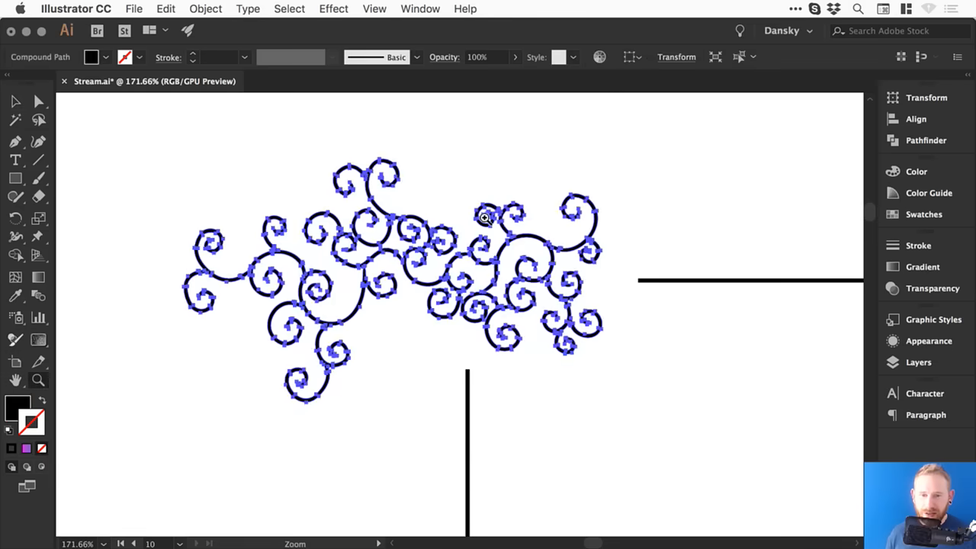
{"action": "key", "text": "super+y"}
{"action": "key", "text": "super+y"}
Step: Examine the anchor points along the curls of the upper-left ornament up close and reselect the whole ornament
{"action": "left_click_drag", "start_coordinate": [447, 159], "coordinate": [667, 349]}
{"action": "key", "text": "v"}
{"action": "key", "text": "a"}
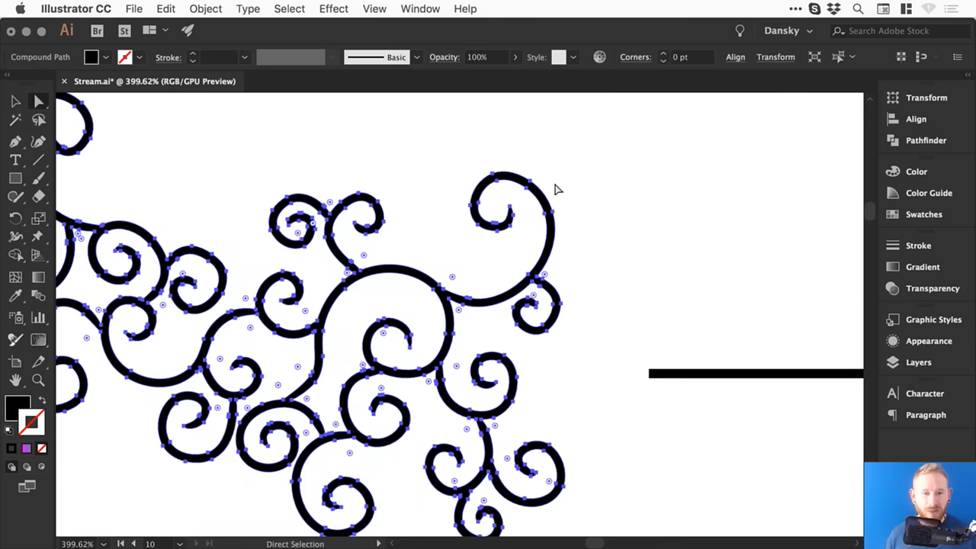
{"action": "left_click", "coordinate": [627, 204]}
{"action": "key", "text": "v"}
{"action": "left_click", "coordinate": [547, 199]}
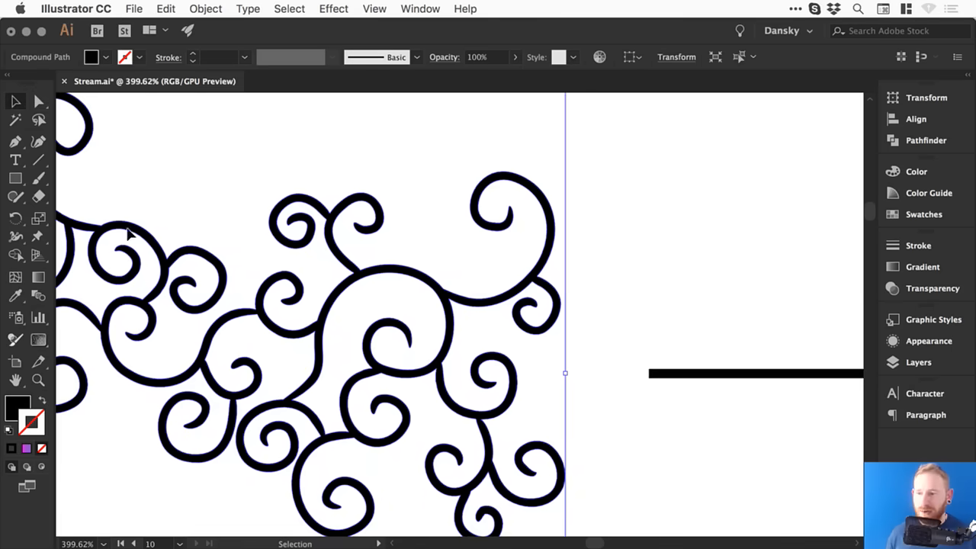
Step: Try to reshape the large curl at the ornament's upper right by moving a segment of its outer edge, and undo it
{"action": "key", "text": "z"}
{"action": "left_click_drag", "start_coordinate": [367, 155], "coordinate": [429, 307]}
{"action": "key", "text": "shift+w"}
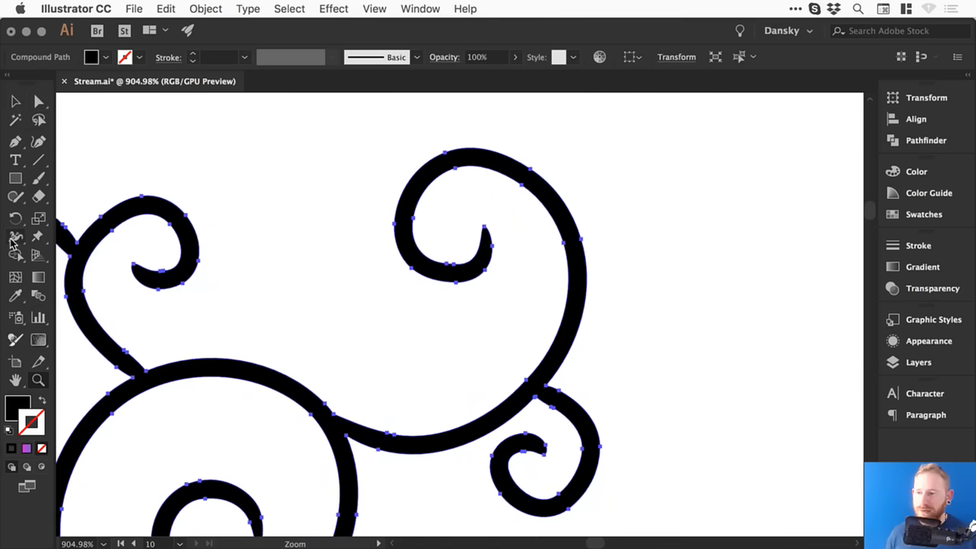
{"action": "key", "text": "v"}
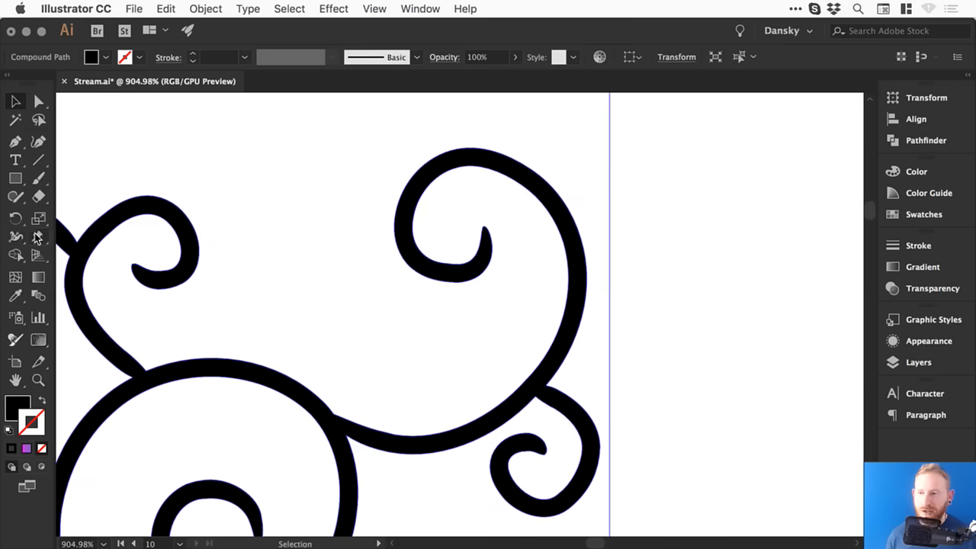
{"action": "left_click", "coordinate": [268, 163]}
{"action": "key", "text": "a"}
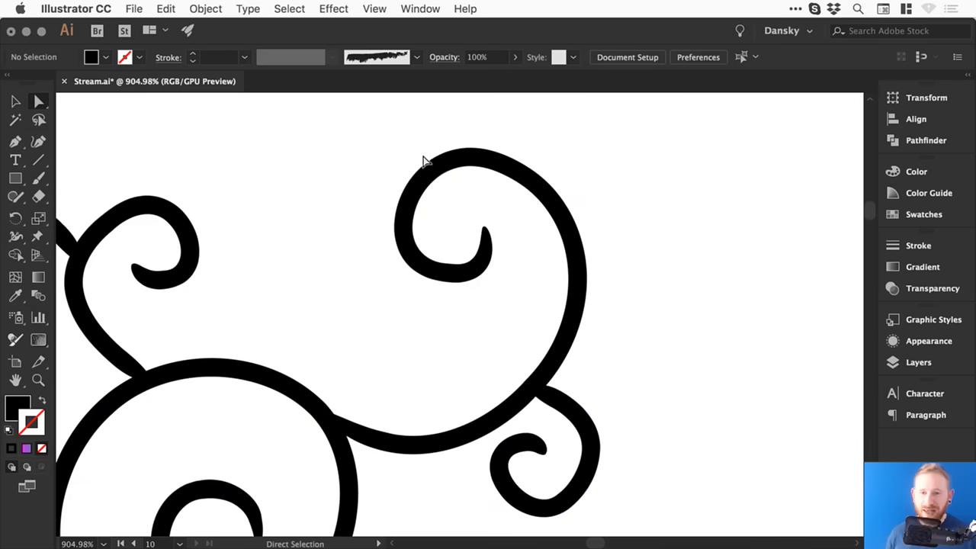
{"action": "left_click_drag", "start_coordinate": [417, 164], "coordinate": [405, 139]}
{"action": "key", "text": "super+z"}
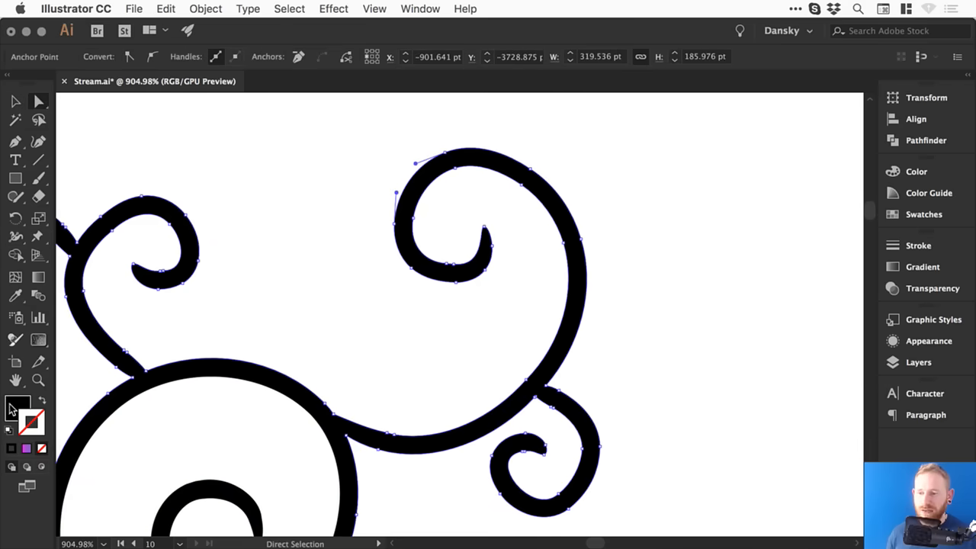
Step: Reselect the whole upper-left ornament and change its fill from the Color Picker to light grey
{"action": "key", "text": "v"}
{"action": "left_click", "coordinate": [131, 374]}
{"action": "left_click", "coordinate": [145, 373]}
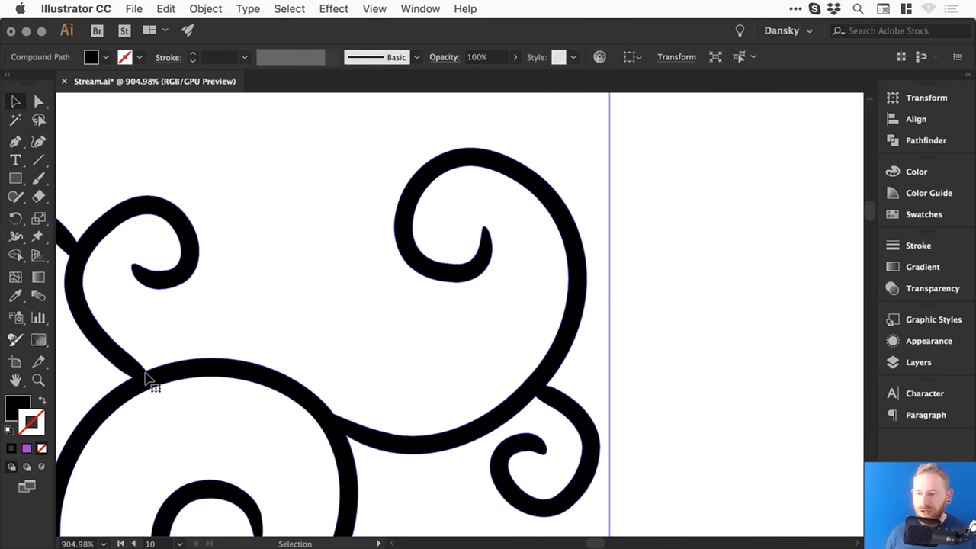
{"action": "double_click", "coordinate": [18, 410]}
{"action": "key", "text": "Return"}
{"action": "key", "text": "super+minus"}
{"action": "key", "text": "super+minus"}
{"action": "key", "text": "super+minus"}
{"action": "key", "text": "super+minus"}
{"action": "key", "text": "super+minus"}
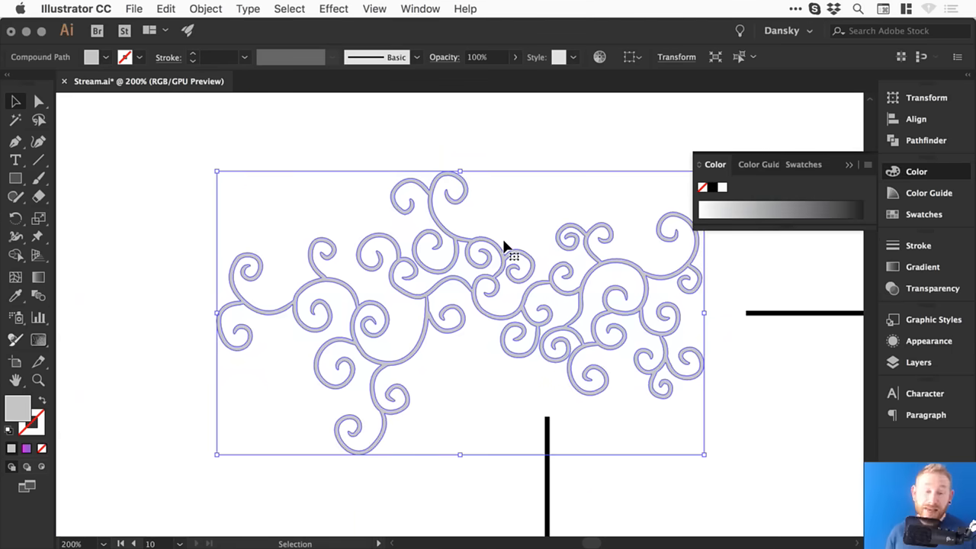
Step: Recolour the selected ornament with a pale green tint from the Color Guide
{"action": "key", "text": "super+minus"}
{"action": "key", "text": "super+minus"}
{"action": "left_click_drag", "start_coordinate": [406, 315], "coordinate": [299, 267]}
{"action": "double_click", "coordinate": [24, 408]}
{"action": "left_click_drag", "start_coordinate": [434, 257], "coordinate": [491, 202]}
{"action": "left_click", "coordinate": [669, 208]}
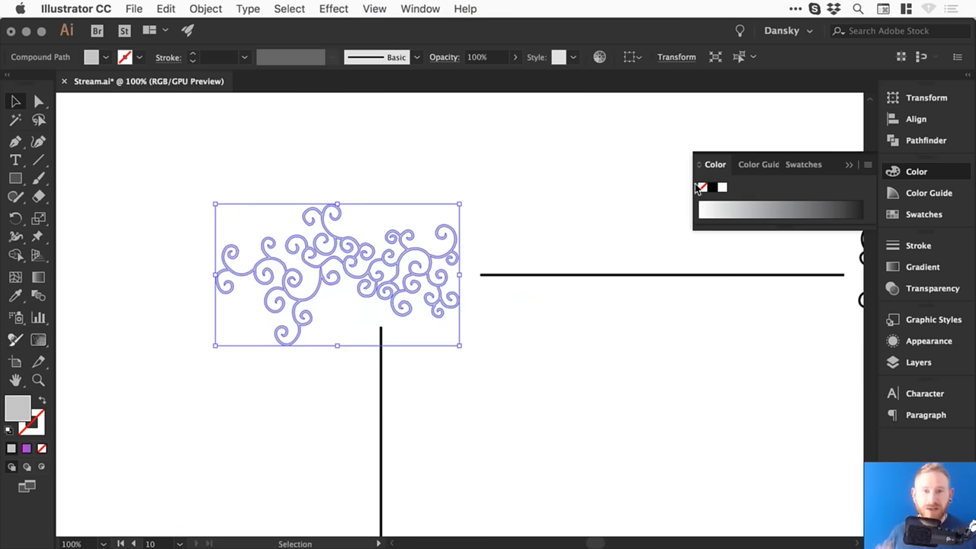
{"action": "left_click", "coordinate": [928, 193]}
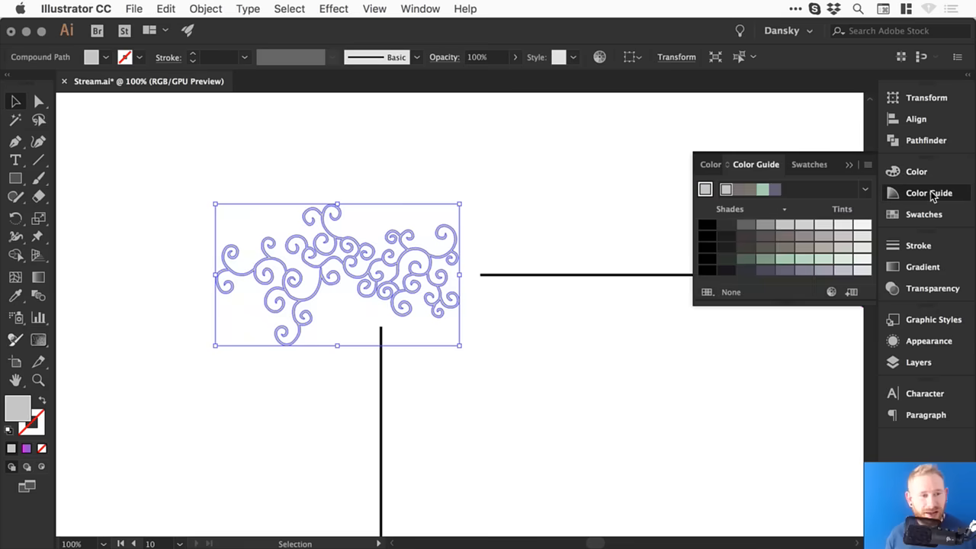
{"action": "left_click", "coordinate": [960, 214]}
{"action": "left_click", "coordinate": [934, 195]}
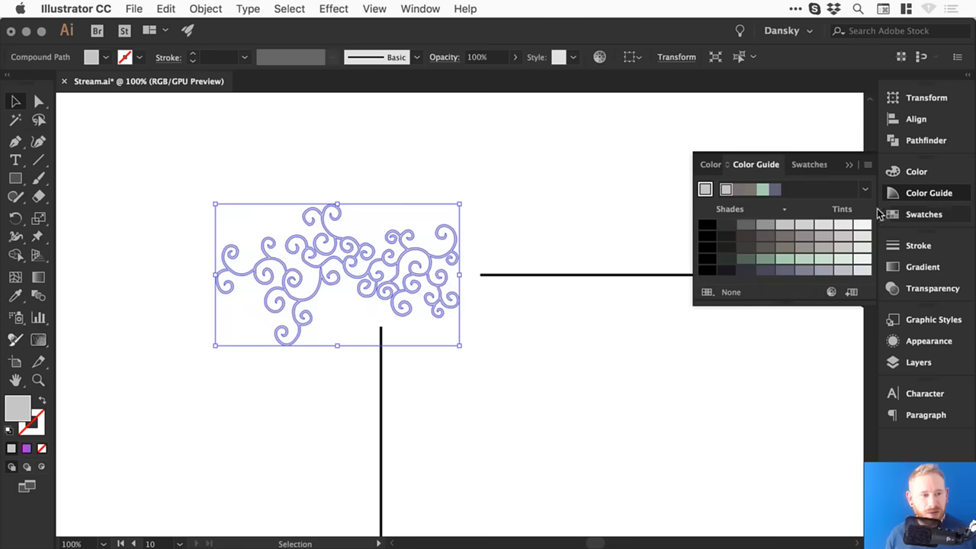
{"action": "left_click", "coordinate": [822, 260]}
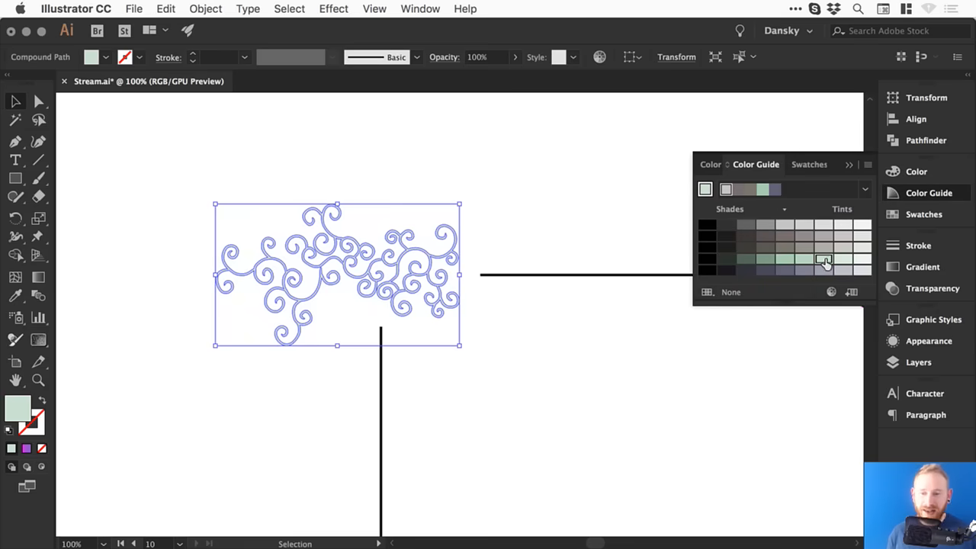
Step: Set the upper-left ornament's fill to the bright green 36ff61
{"action": "key", "text": "z"}
{"action": "left_click_drag", "start_coordinate": [252, 230], "coordinate": [495, 358]}
{"action": "key", "text": "v"}
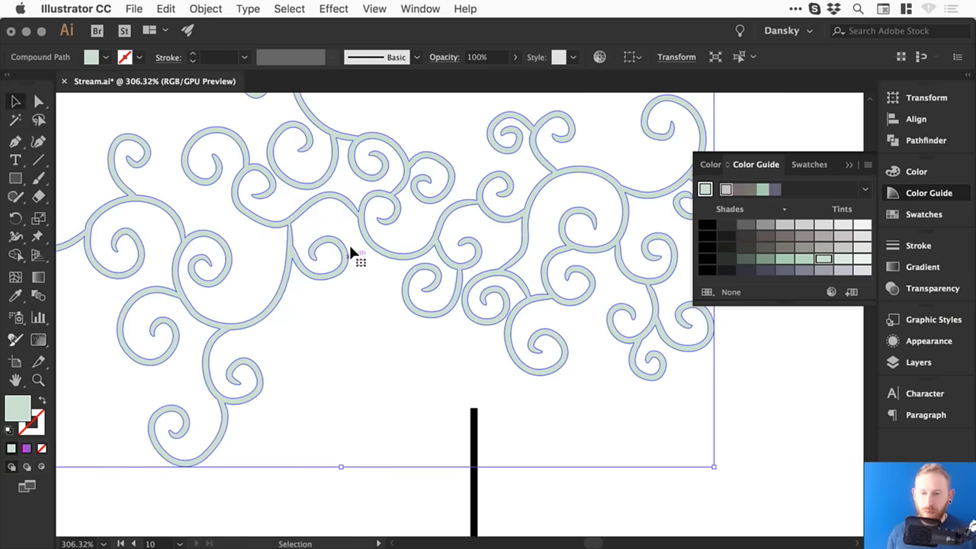
{"action": "double_click", "coordinate": [21, 405]}
{"action": "type", "text": "39ff66"}
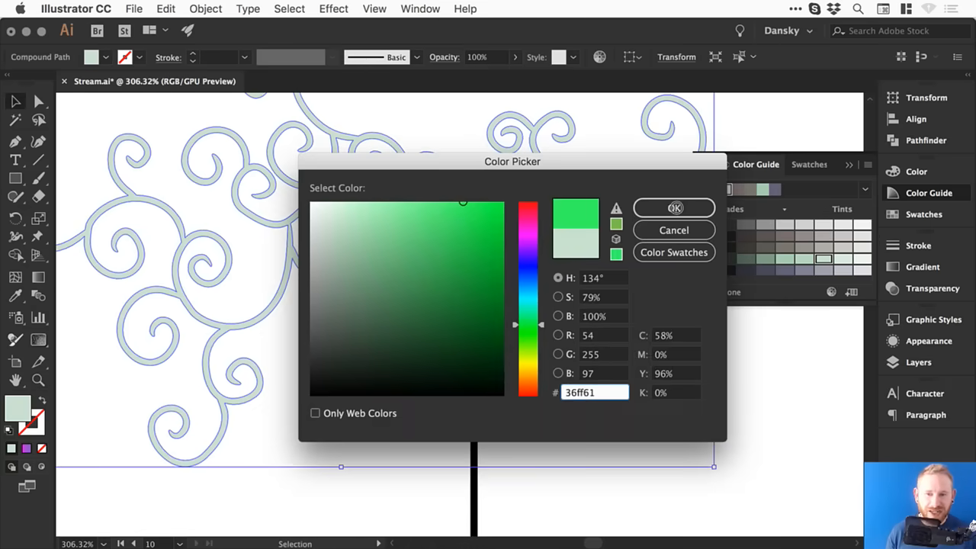
{"action": "left_click", "coordinate": [675, 206]}
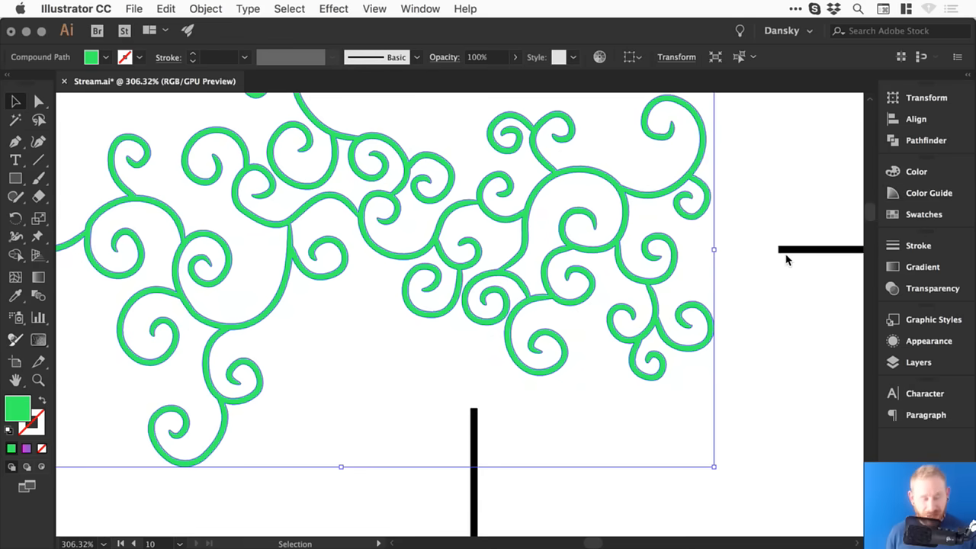
{"action": "key", "text": "super+1"}
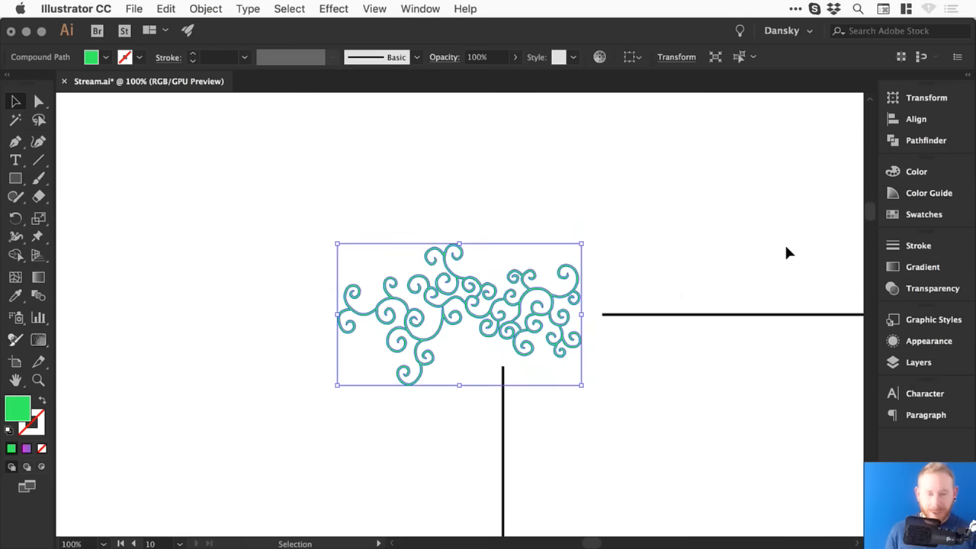
Step: Check the Color Guide shades and tints for the green fill, deselect the ornament and examine the whole frame
{"action": "left_click", "coordinate": [930, 194]}
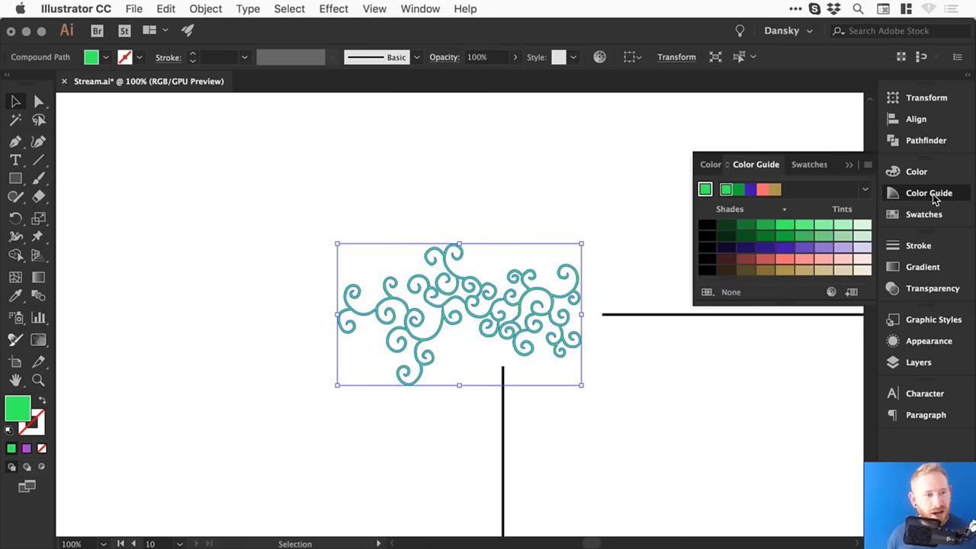
{"action": "left_click", "coordinate": [921, 213]}
{"action": "left_click", "coordinate": [923, 194]}
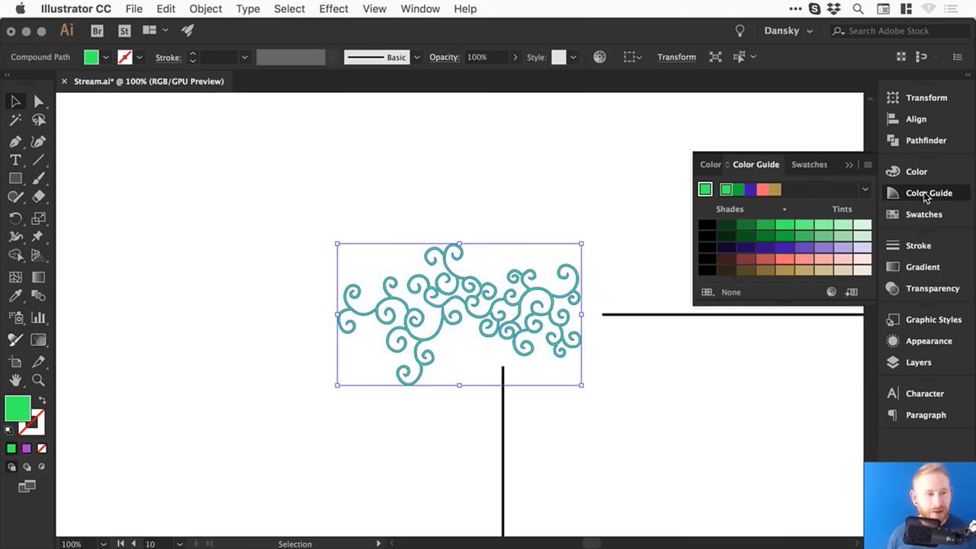
{"action": "left_click", "coordinate": [928, 195]}
{"action": "left_click", "coordinate": [709, 217]}
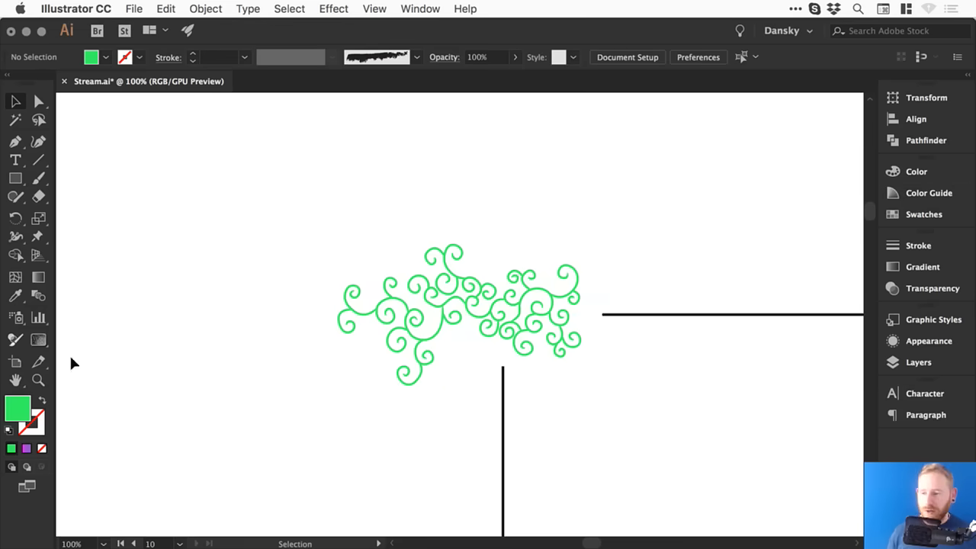
{"action": "left_click_drag", "start_coordinate": [556, 266], "coordinate": [233, 218]}
{"action": "key", "text": "super+minus"}
{"action": "key", "text": "super+minus"}
{"action": "key", "text": "super+minus"}
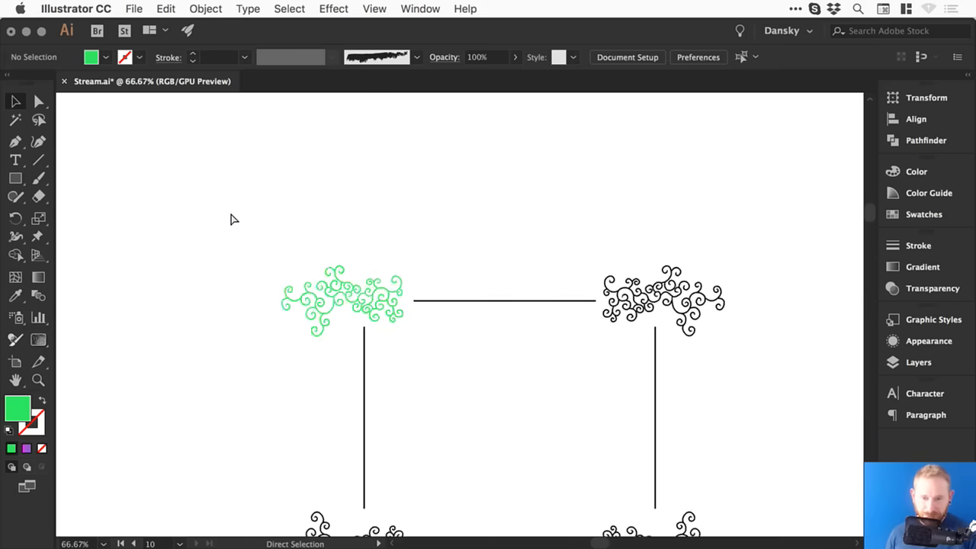
{"action": "left_click_drag", "start_coordinate": [489, 287], "coordinate": [453, 239]}
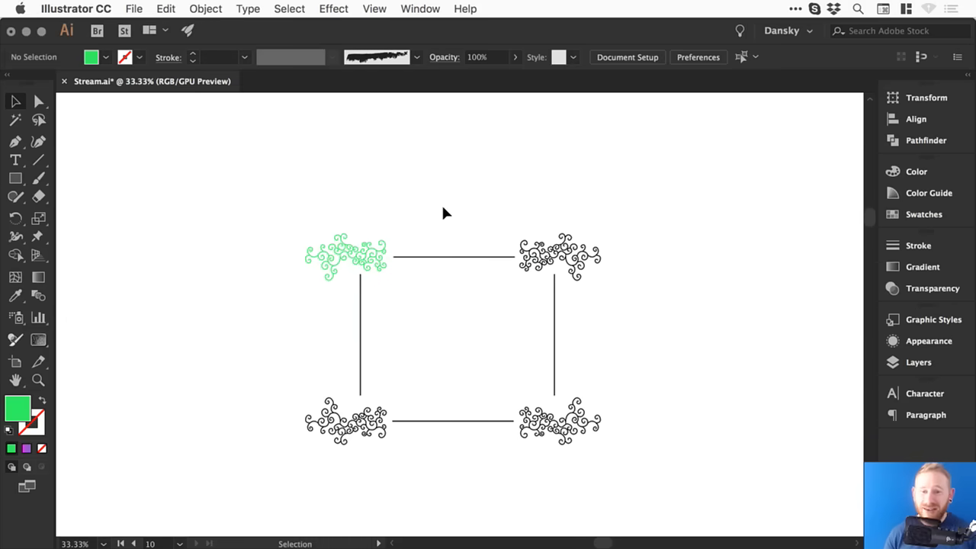
{"action": "left_click", "coordinate": [199, 10]}
{"action": "left_click", "coordinate": [211, 9]}
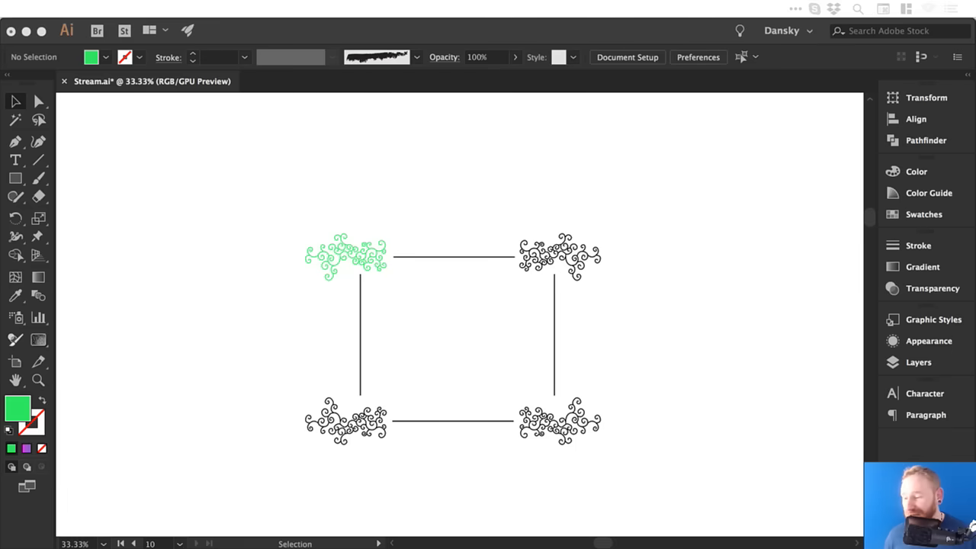
{"action": "left_click", "coordinate": [474, 170]}
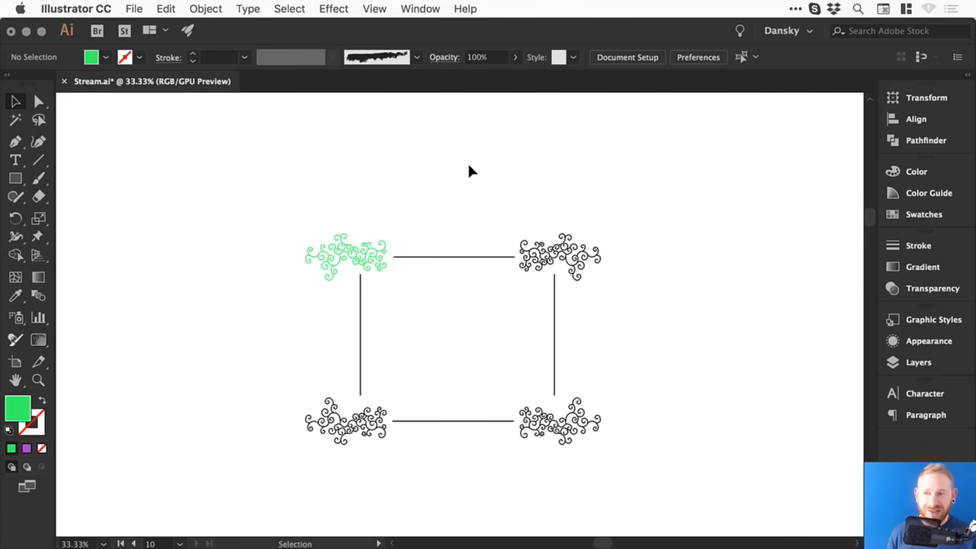
Step: Select the whole ornamental frame with its four ornaments and four lines and delete it
{"action": "left_click_drag", "start_coordinate": [219, 193], "coordinate": [599, 445]}
{"action": "key", "text": "a"}
{"action": "key", "text": "v"}
{"action": "key", "text": "Delete"}
Step: Delete the leftover green artwork below the former frame area
{"action": "key", "text": "super+minus"}
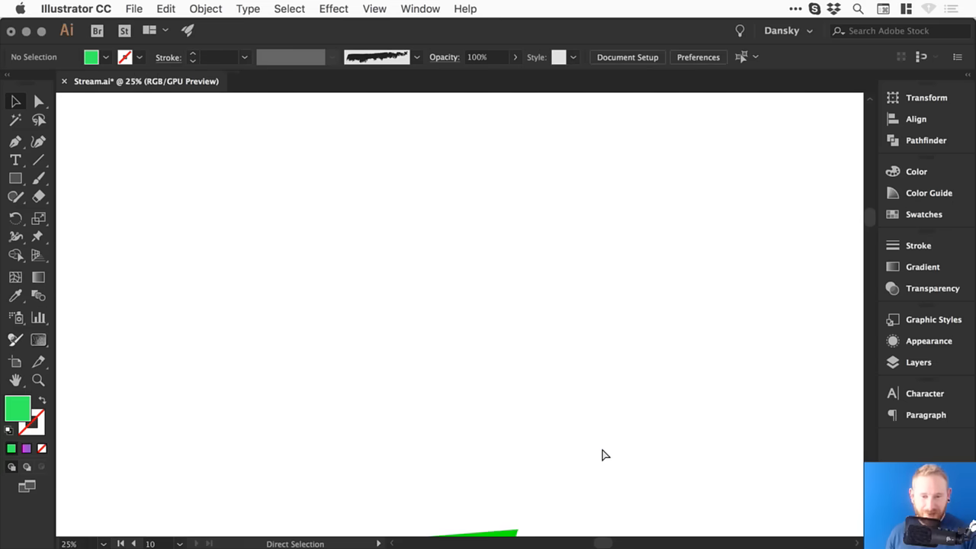
{"action": "key", "text": "super+minus"}
{"action": "key", "text": "super+minus"}
{"action": "key", "text": "super+minus"}
{"action": "key", "text": "super+minus"}
{"action": "left_click_drag", "start_coordinate": [483, 316], "coordinate": [355, 209]}
{"action": "left_click_drag", "start_coordinate": [302, 238], "coordinate": [320, 210]}
{"action": "key", "text": "Delete"}
Step: Bring both rows of demonstration artboards into view and look over their artwork
{"action": "key", "text": "z"}
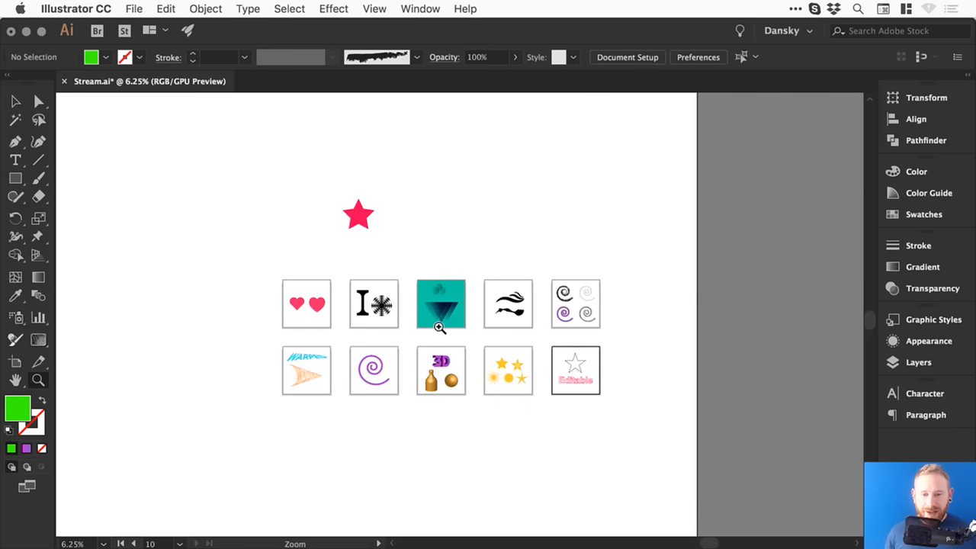
{"action": "left_click", "coordinate": [439, 327]}
{"action": "left_click", "coordinate": [662, 283]}
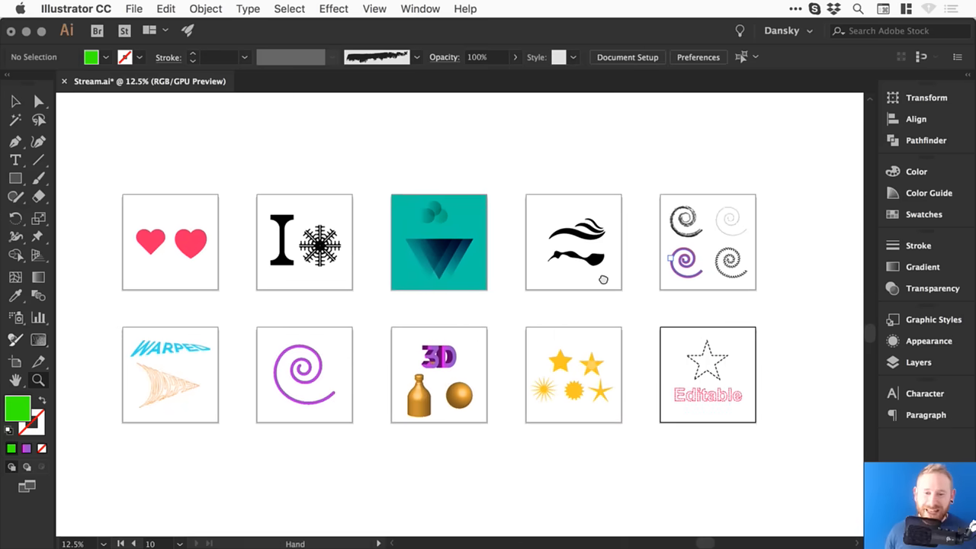
{"action": "left_click_drag", "start_coordinate": [599, 279], "coordinate": [626, 283]}
{"action": "key", "text": "v"}
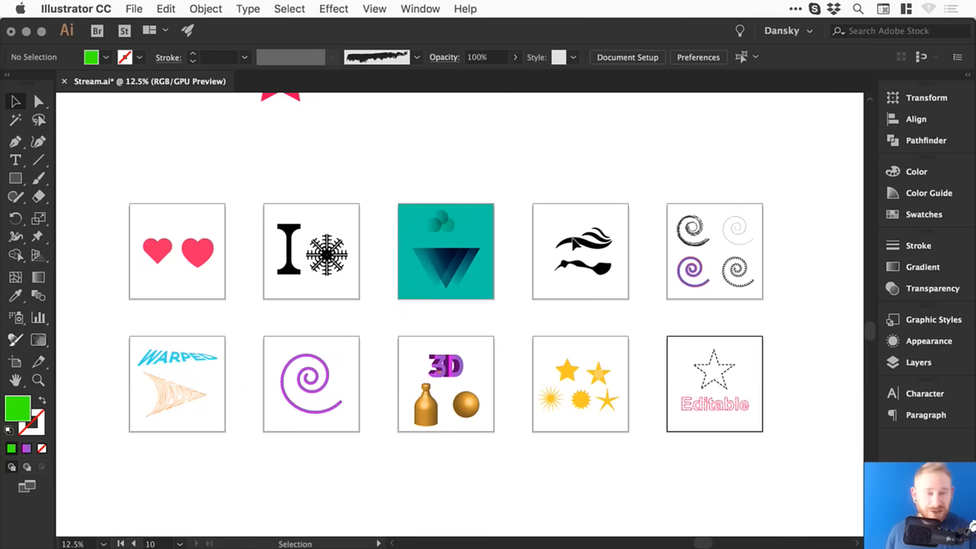